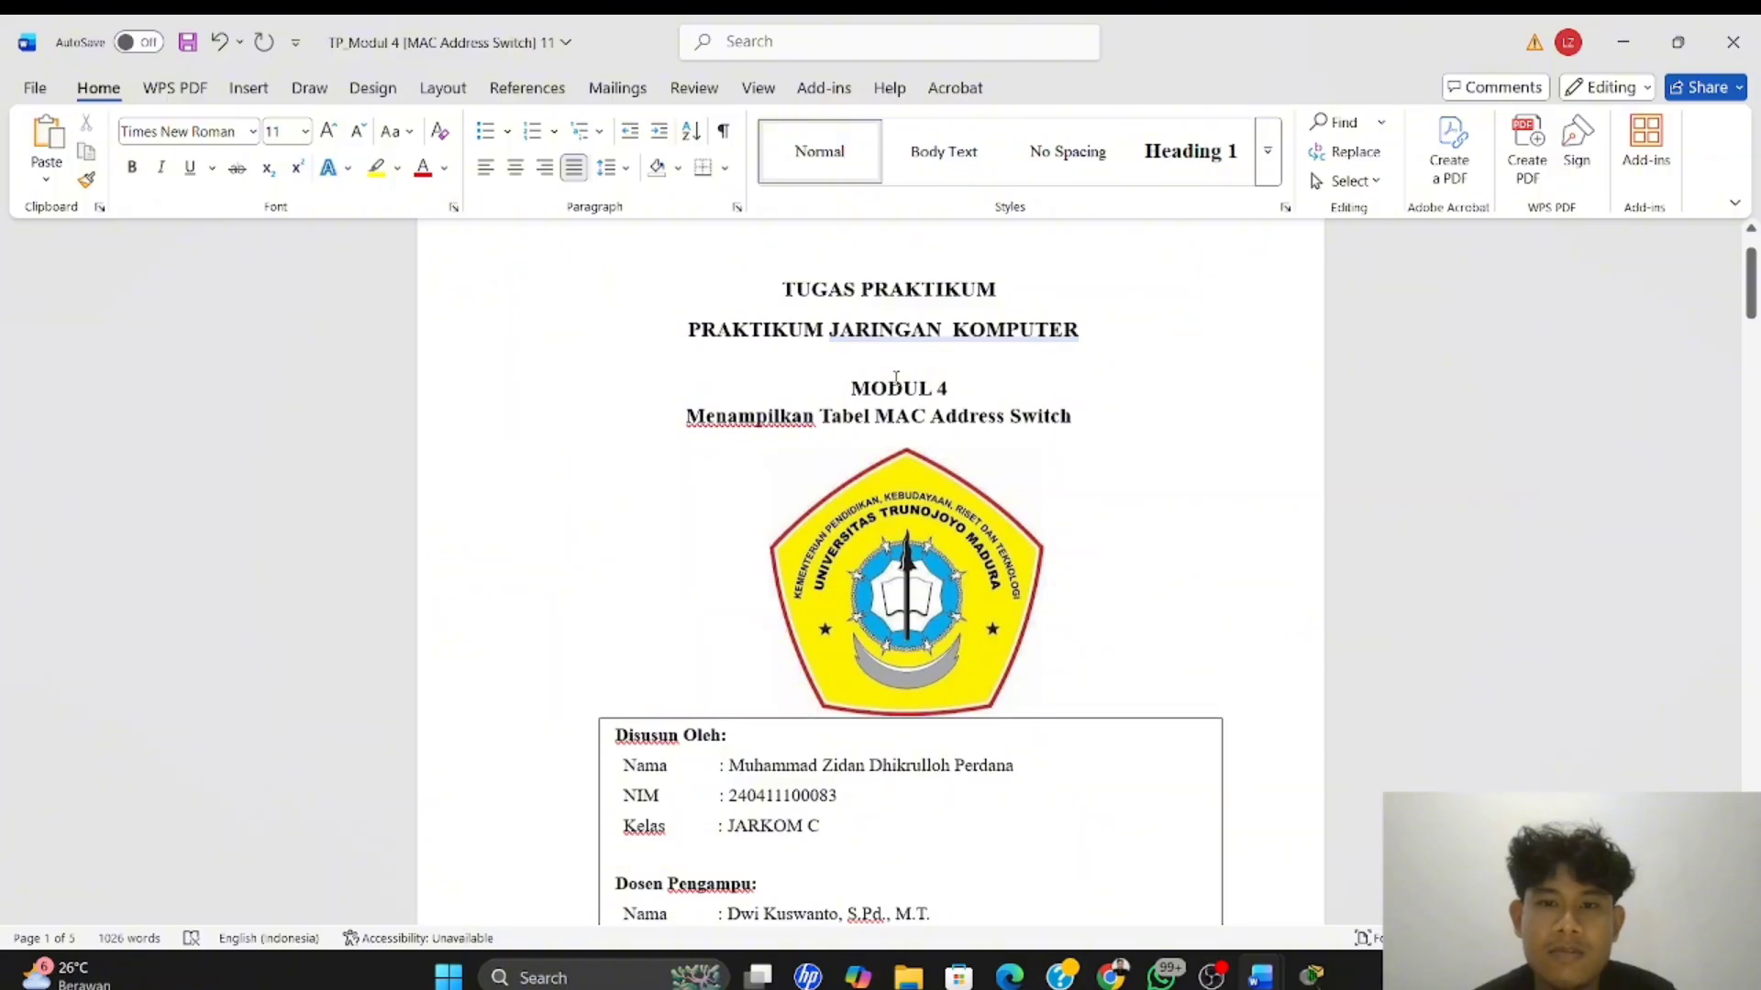
Read through the lab module from the title page to the addressing table, equipment list and Latihan 1 instructions
scroll(899, 366, "down", 1)
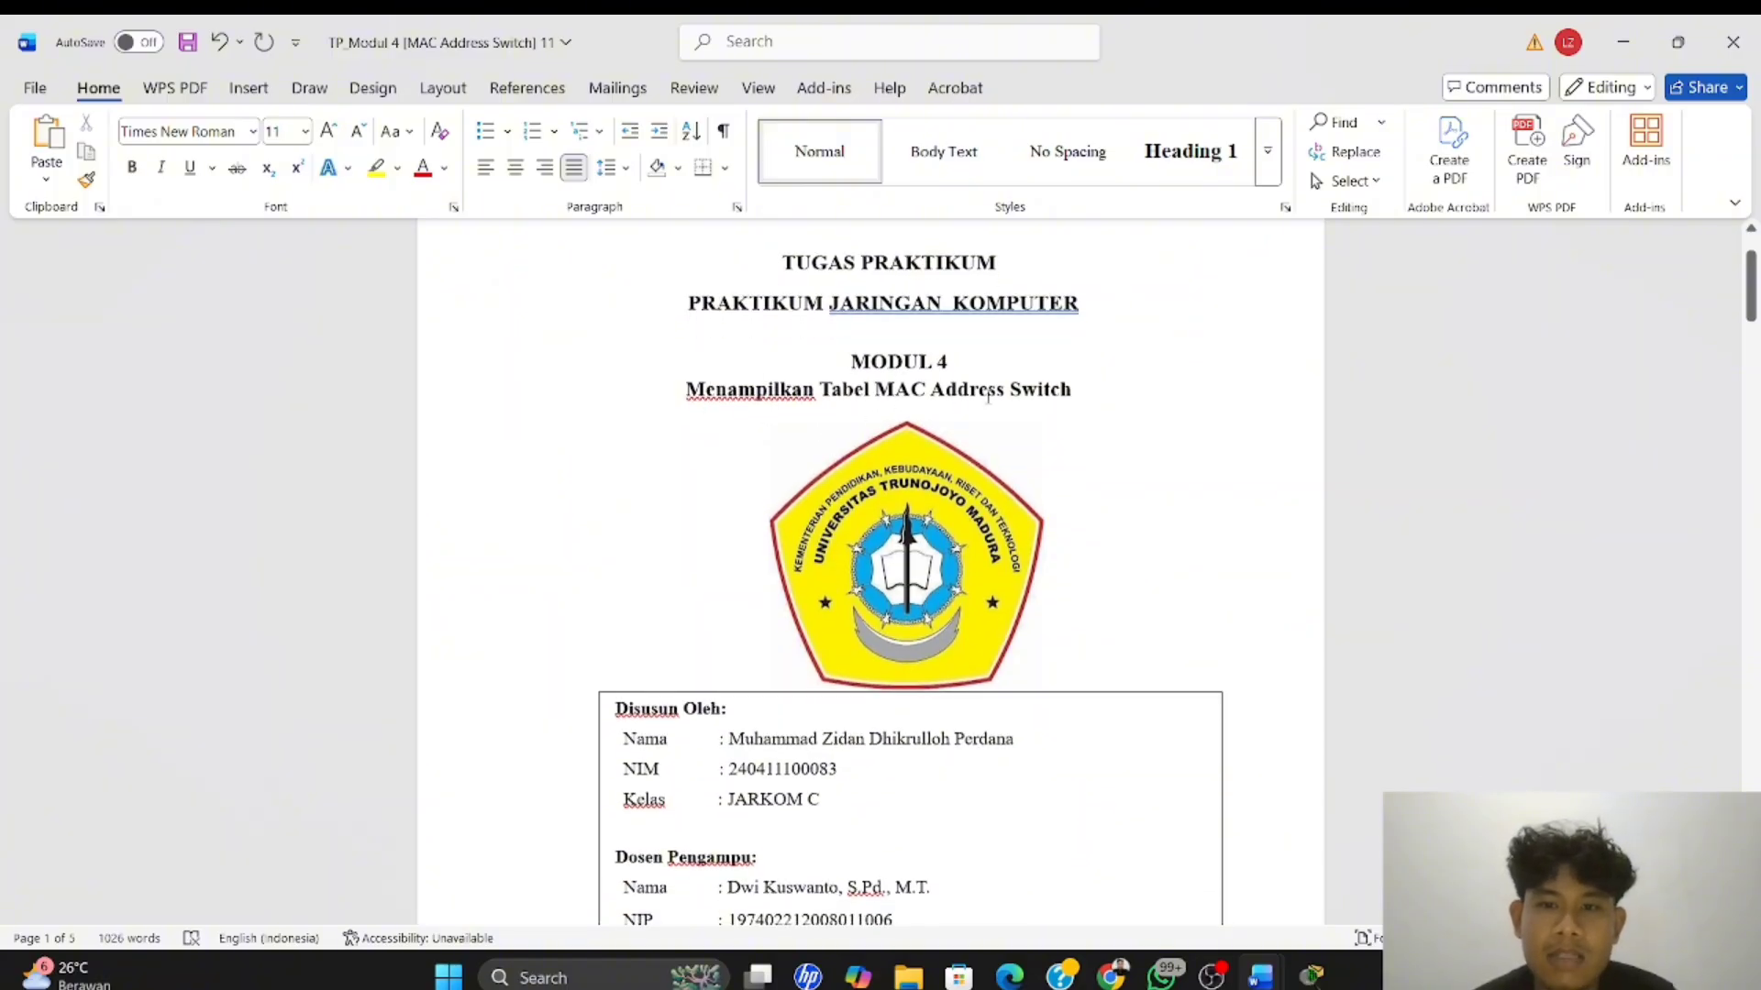
scroll(988, 397, "down", 15)
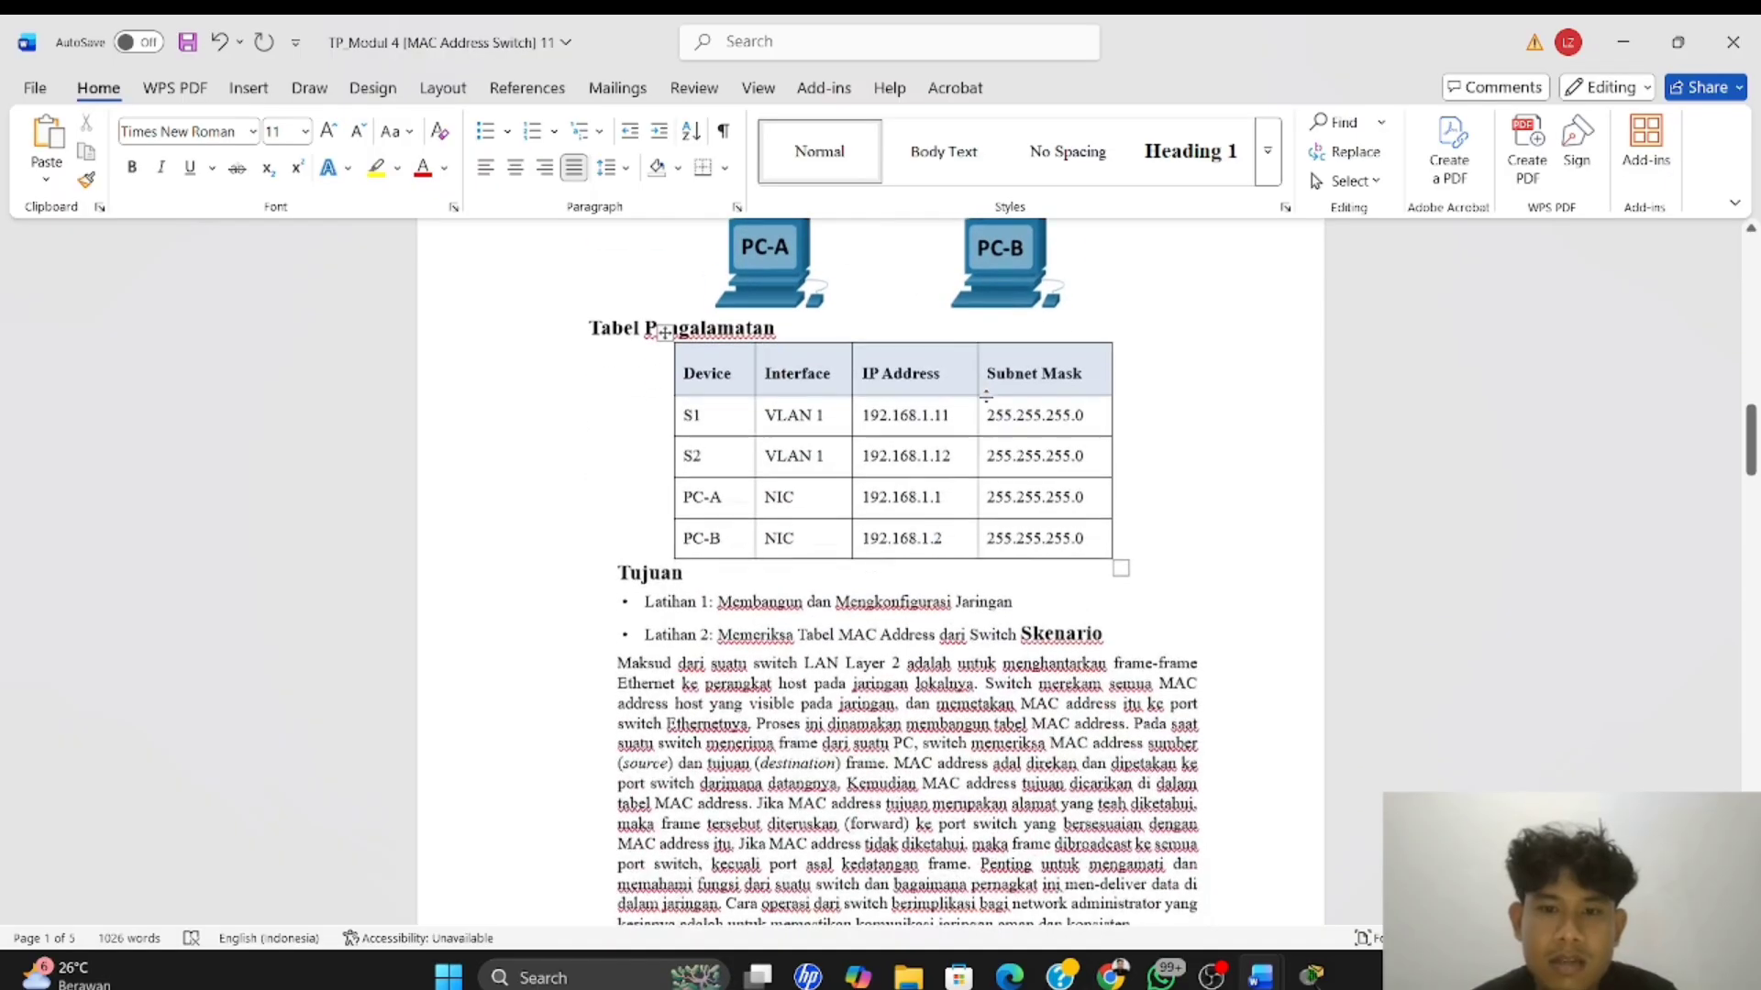
scroll(987, 398, "up", 2)
scroll(988, 401, "down", 10)
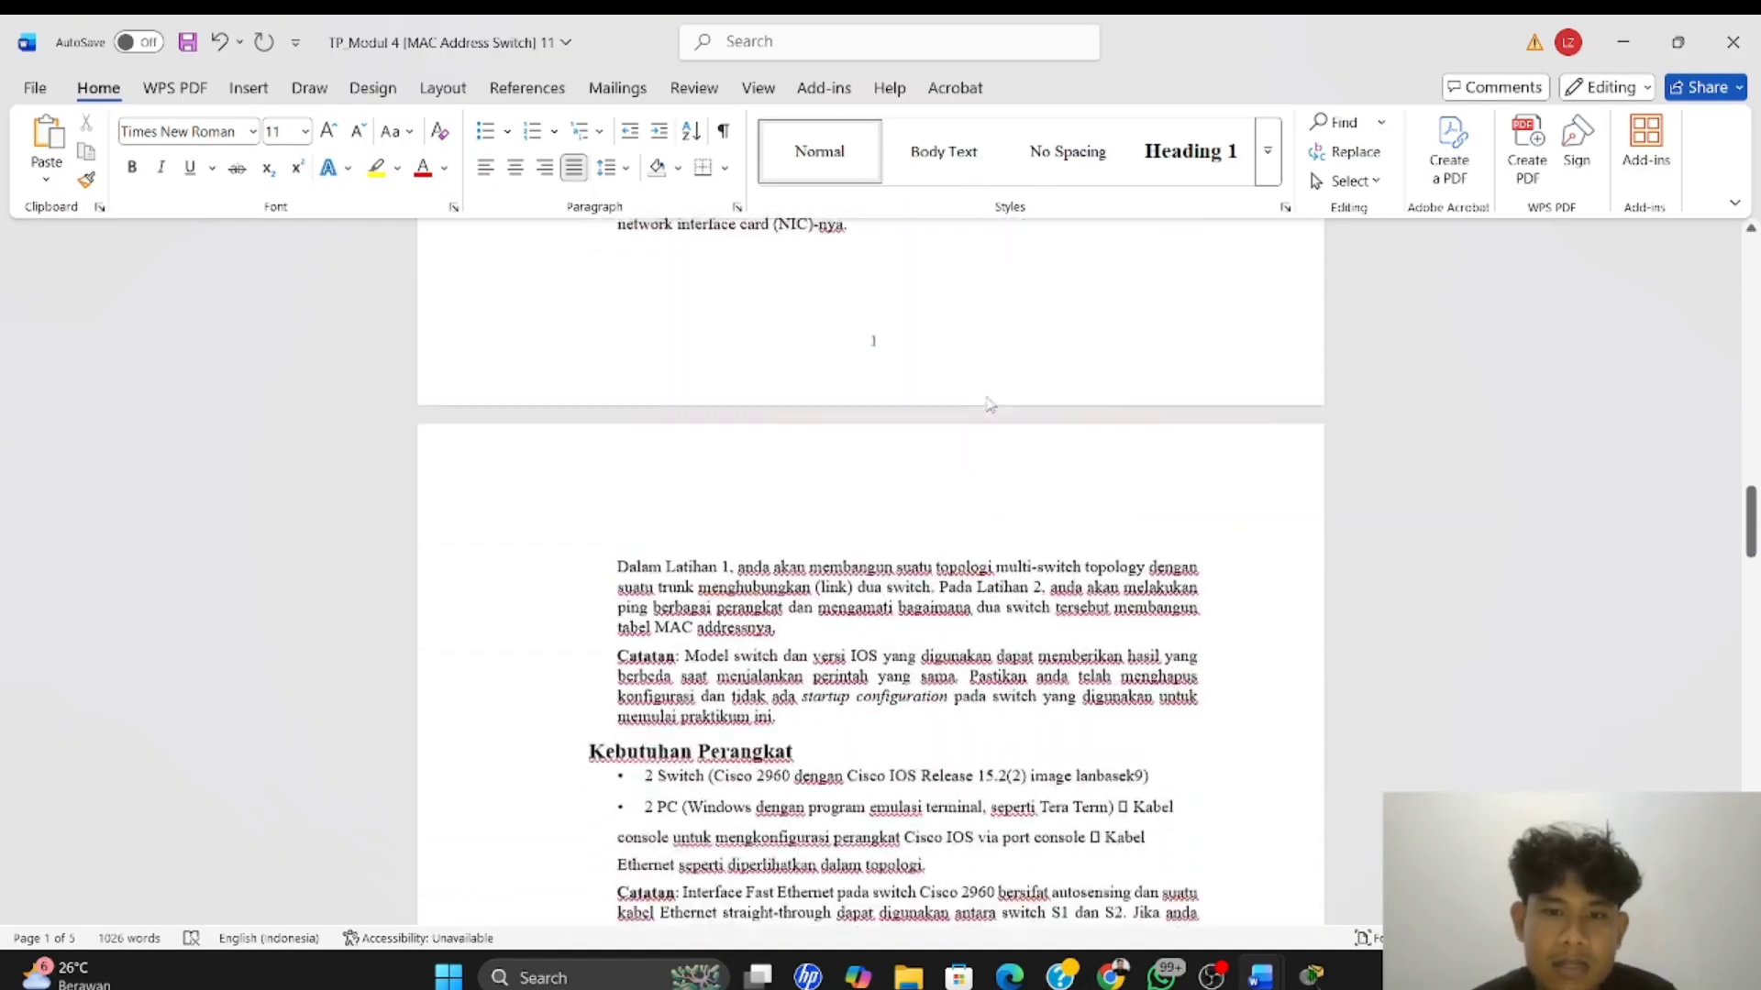
scroll(988, 404, "down", 5)
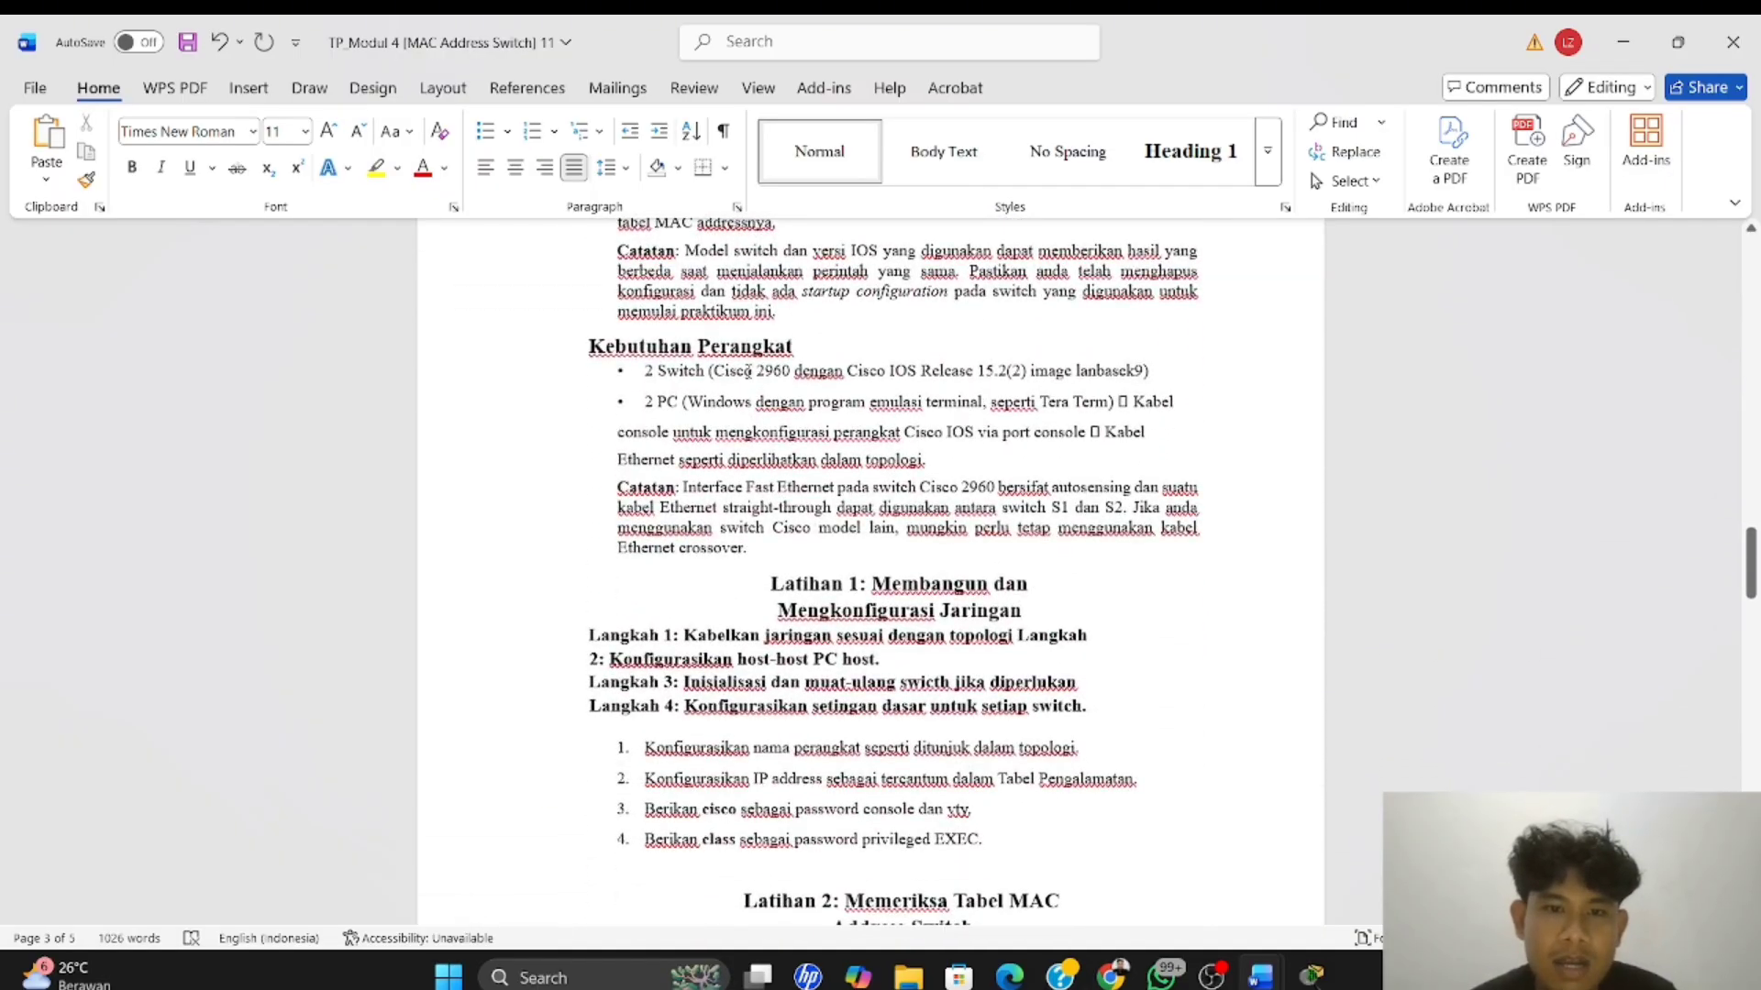
scroll(696, 371, "down", 1)
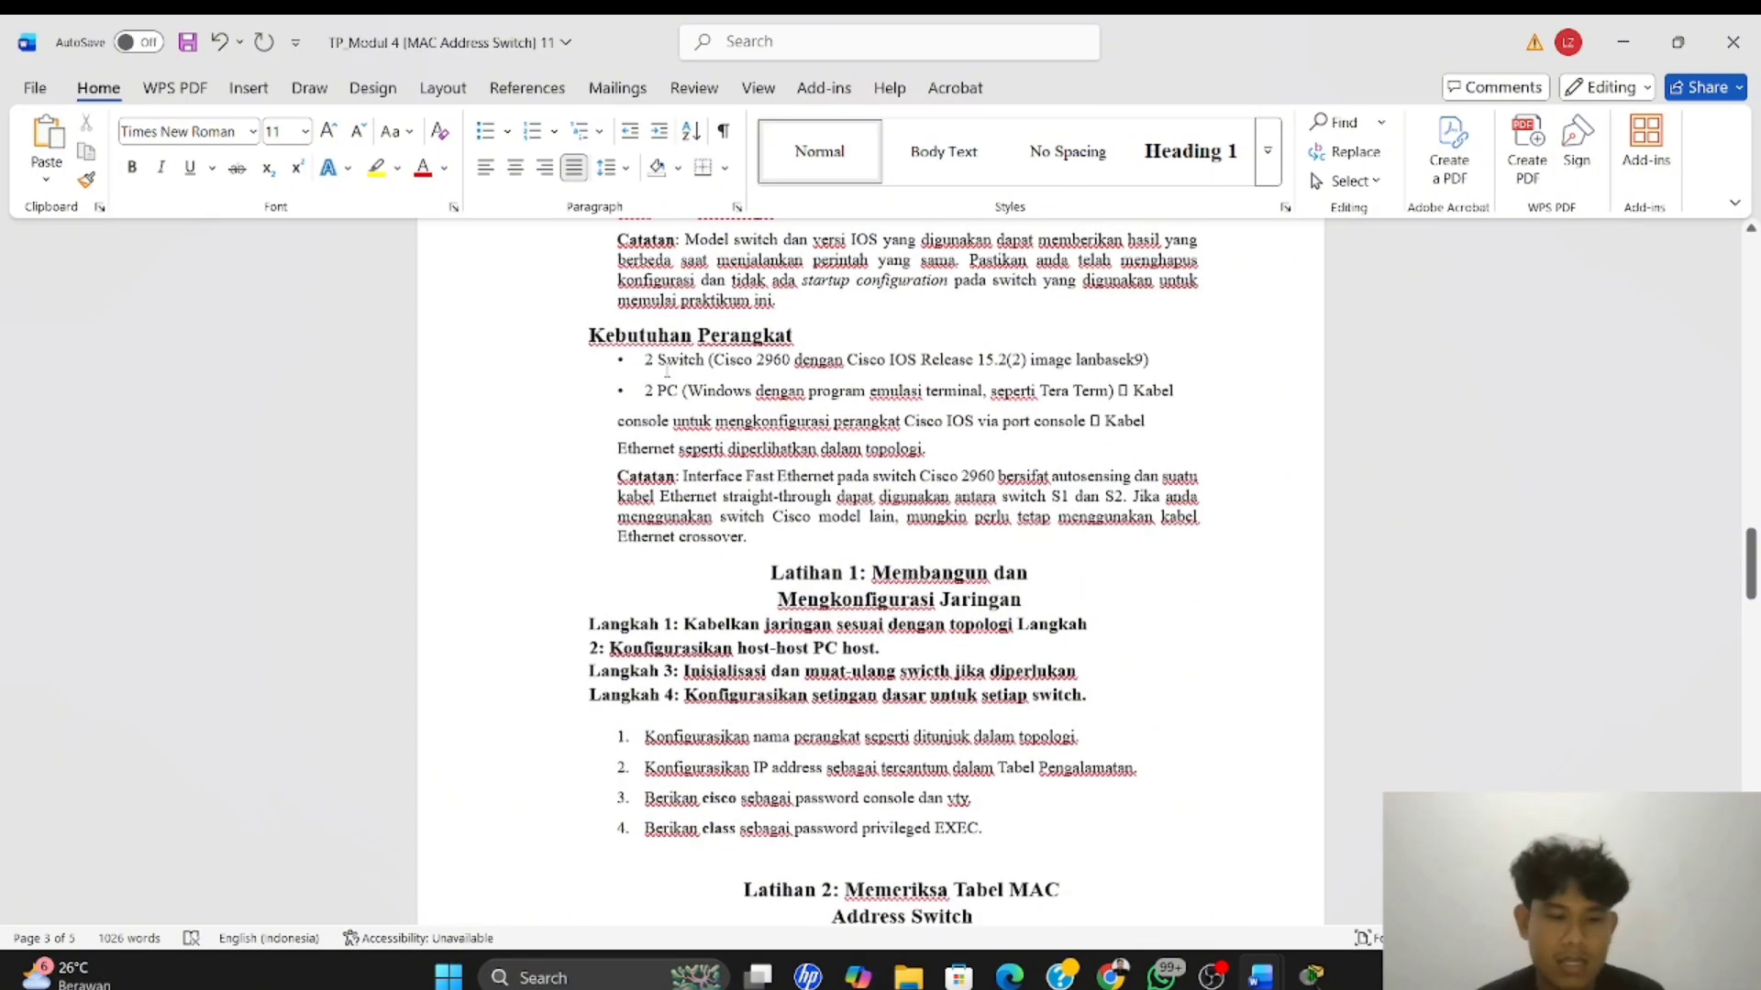
Switch to Cisco Packet Tracer and place two 2960 switches side by side in the empty logical workspace
left_click(1311, 973)
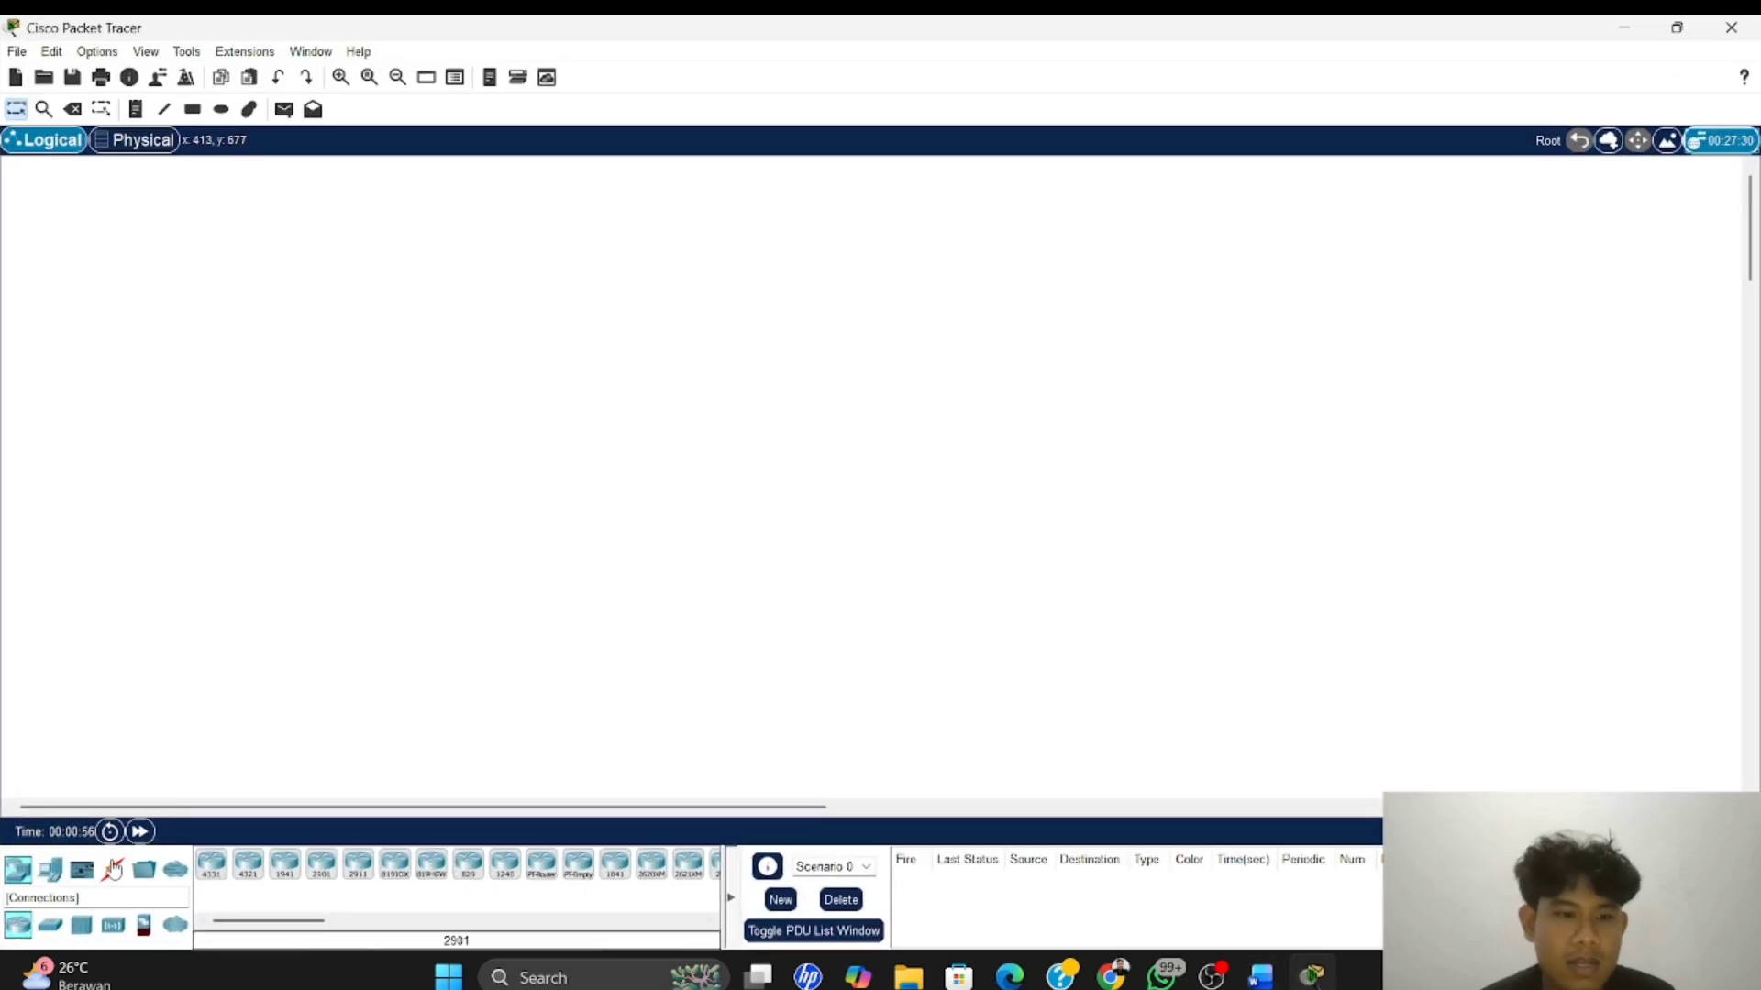
left_click(51, 925)
left_click(210, 867)
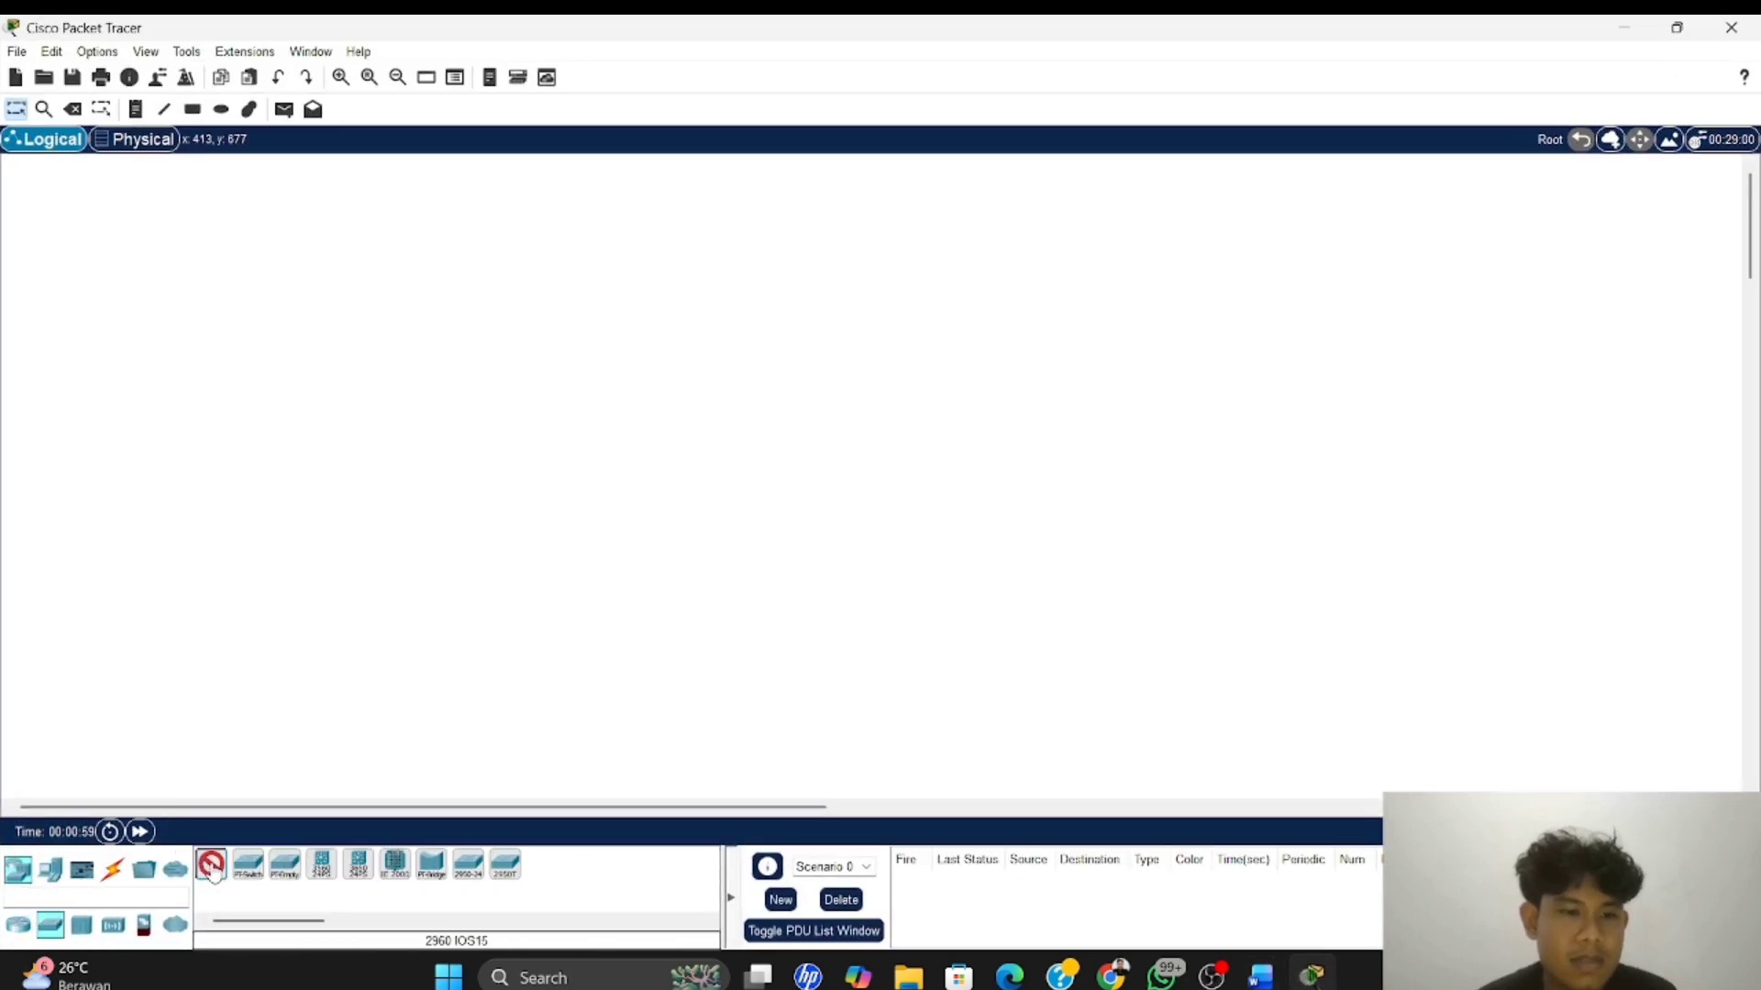
left_click(196, 354)
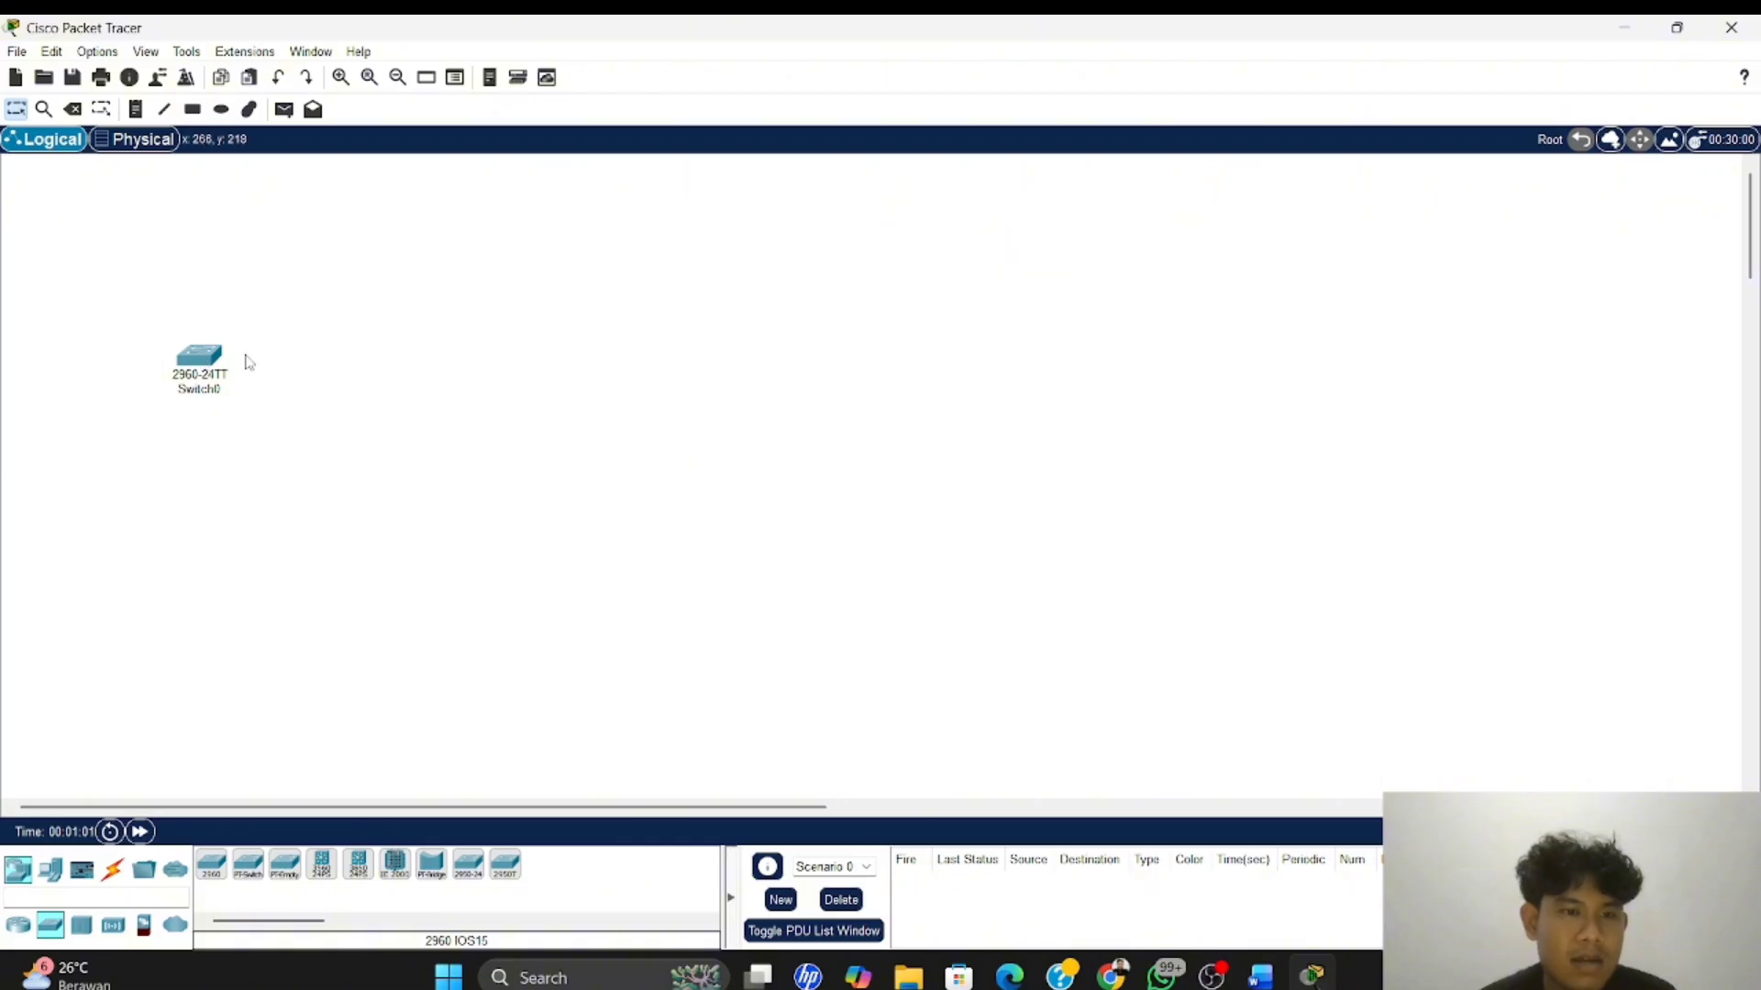
left_click(210, 869)
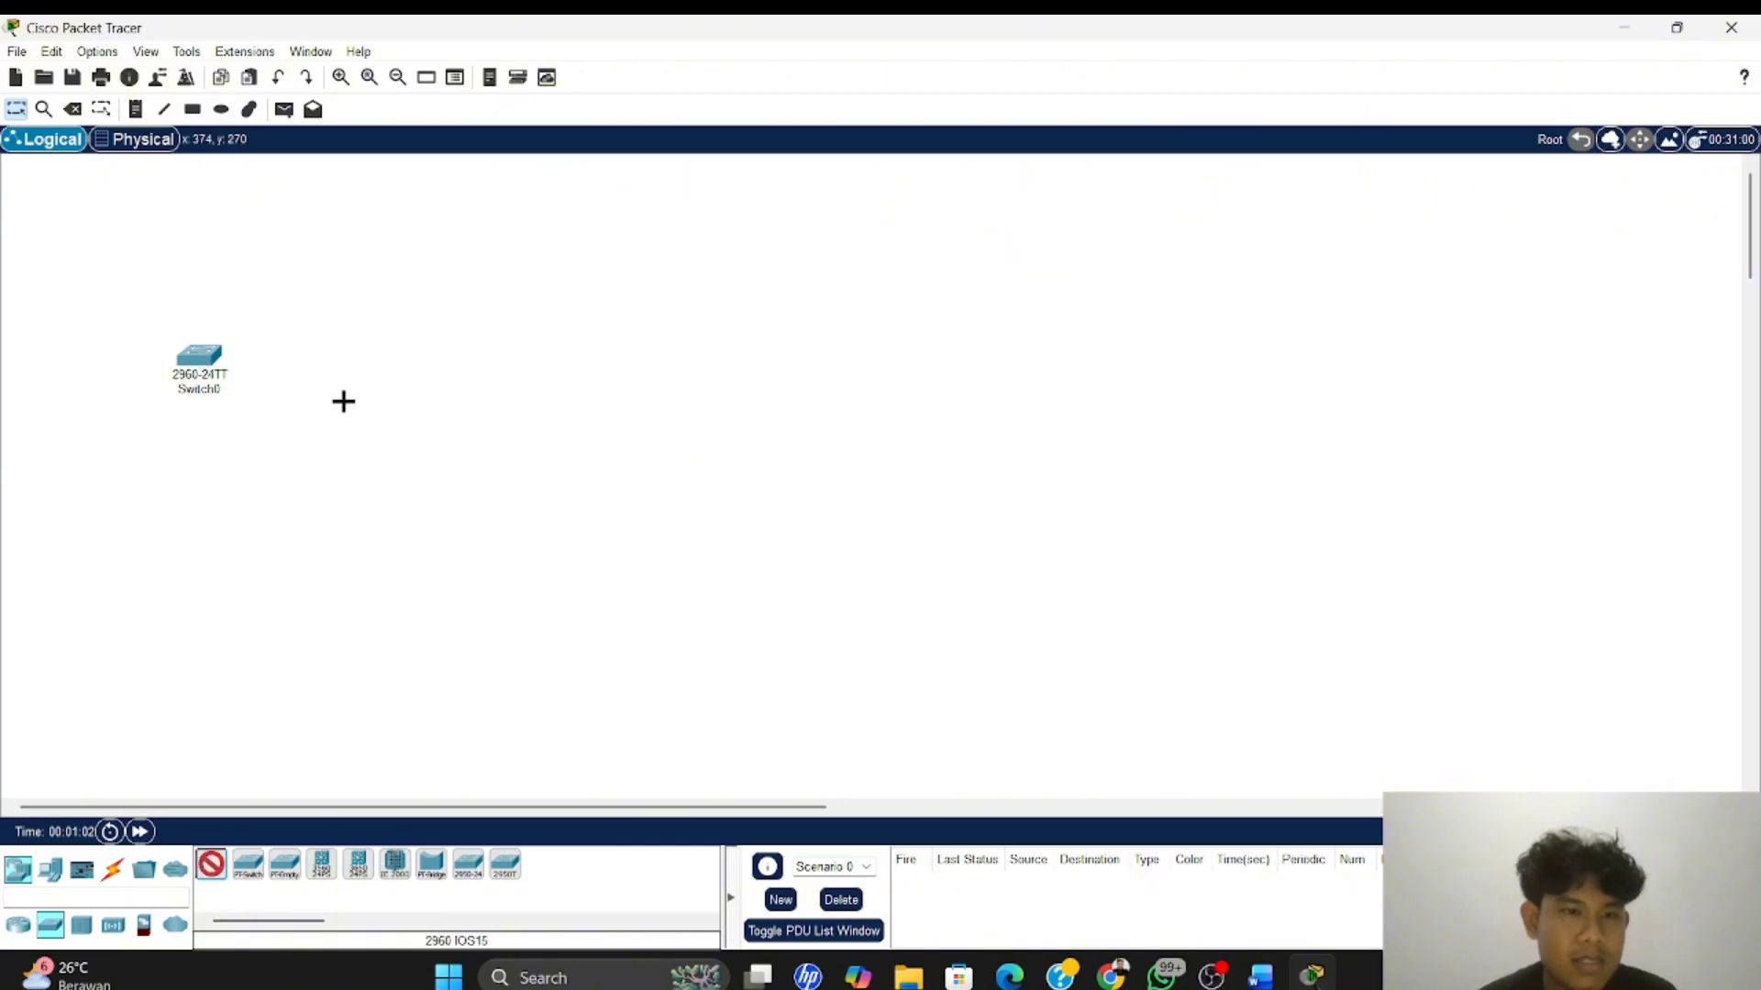
left_click(325, 359)
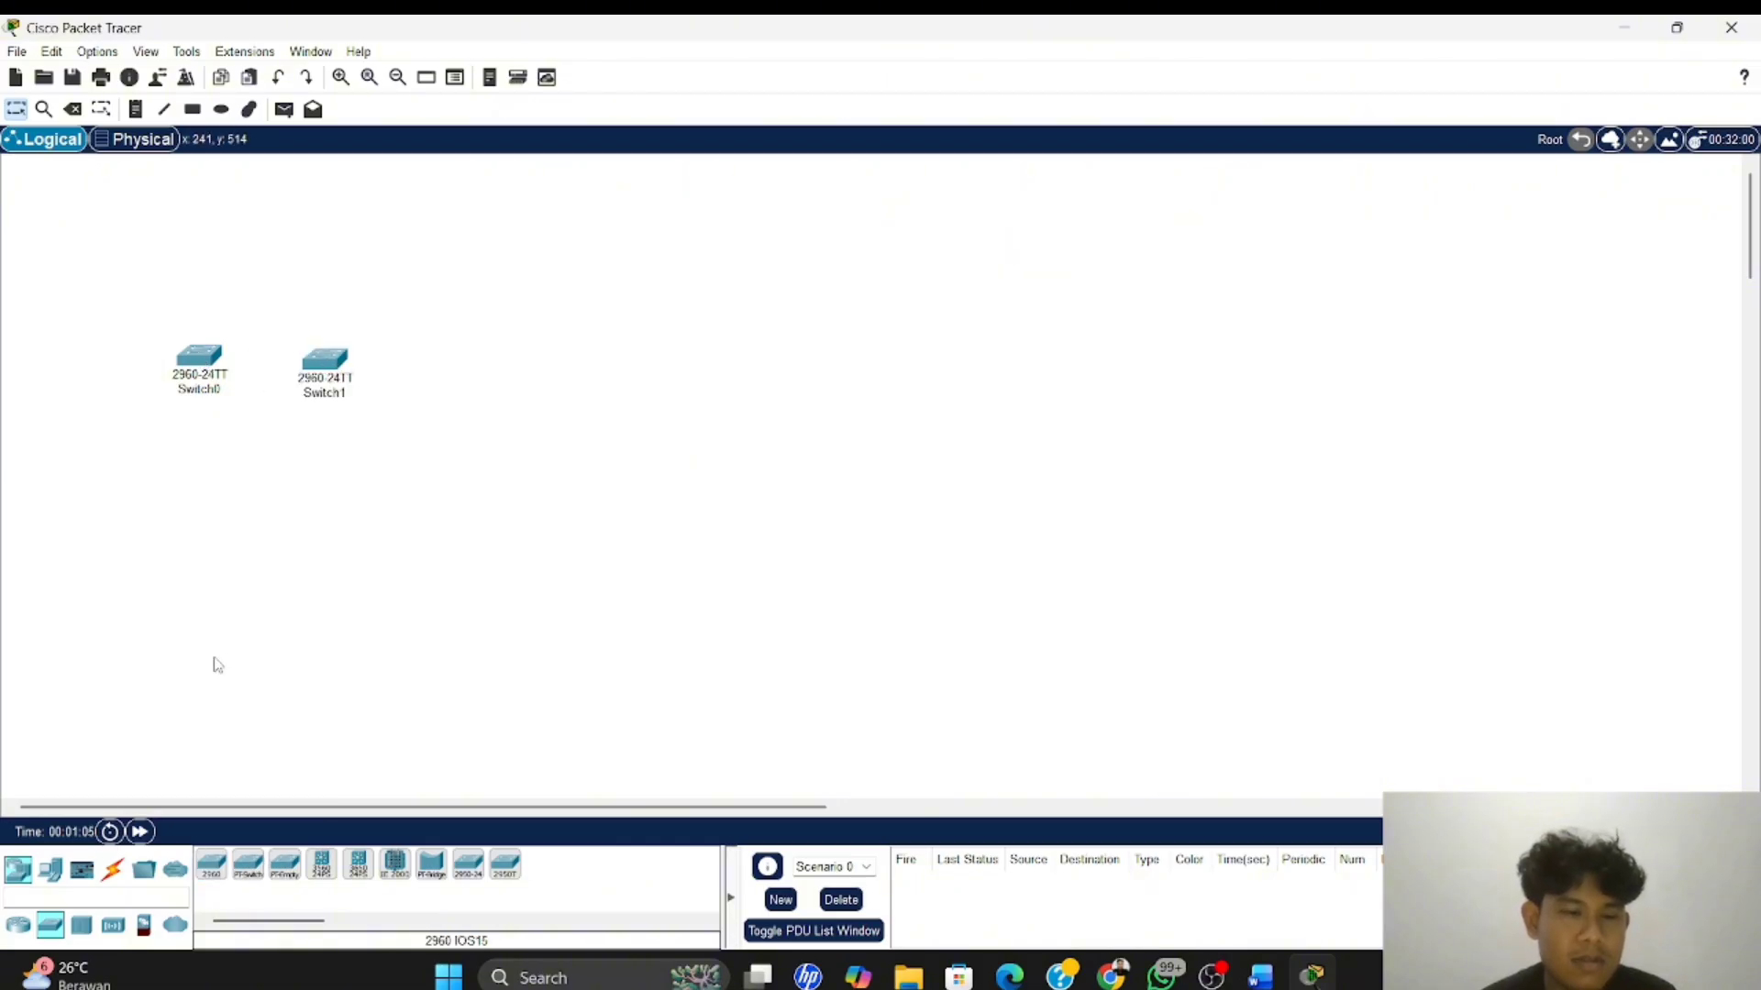
Place two PC end devices in the workspace, one below each switch
left_click(51, 869)
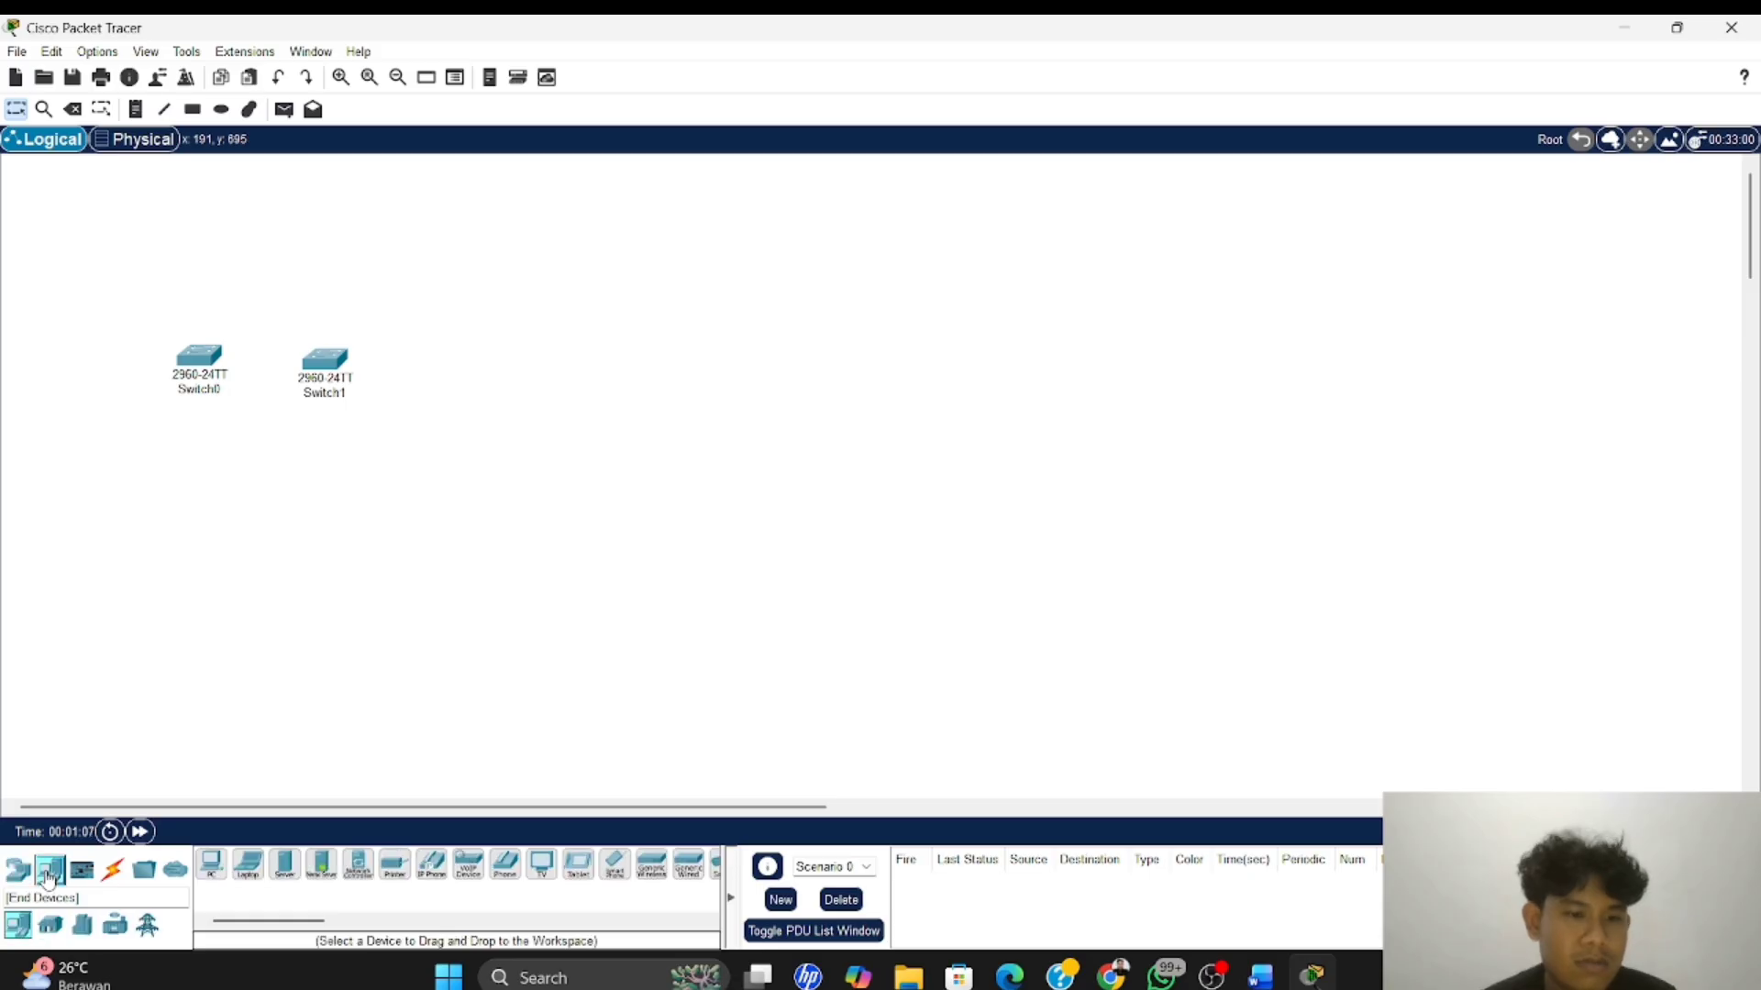
left_click(210, 865)
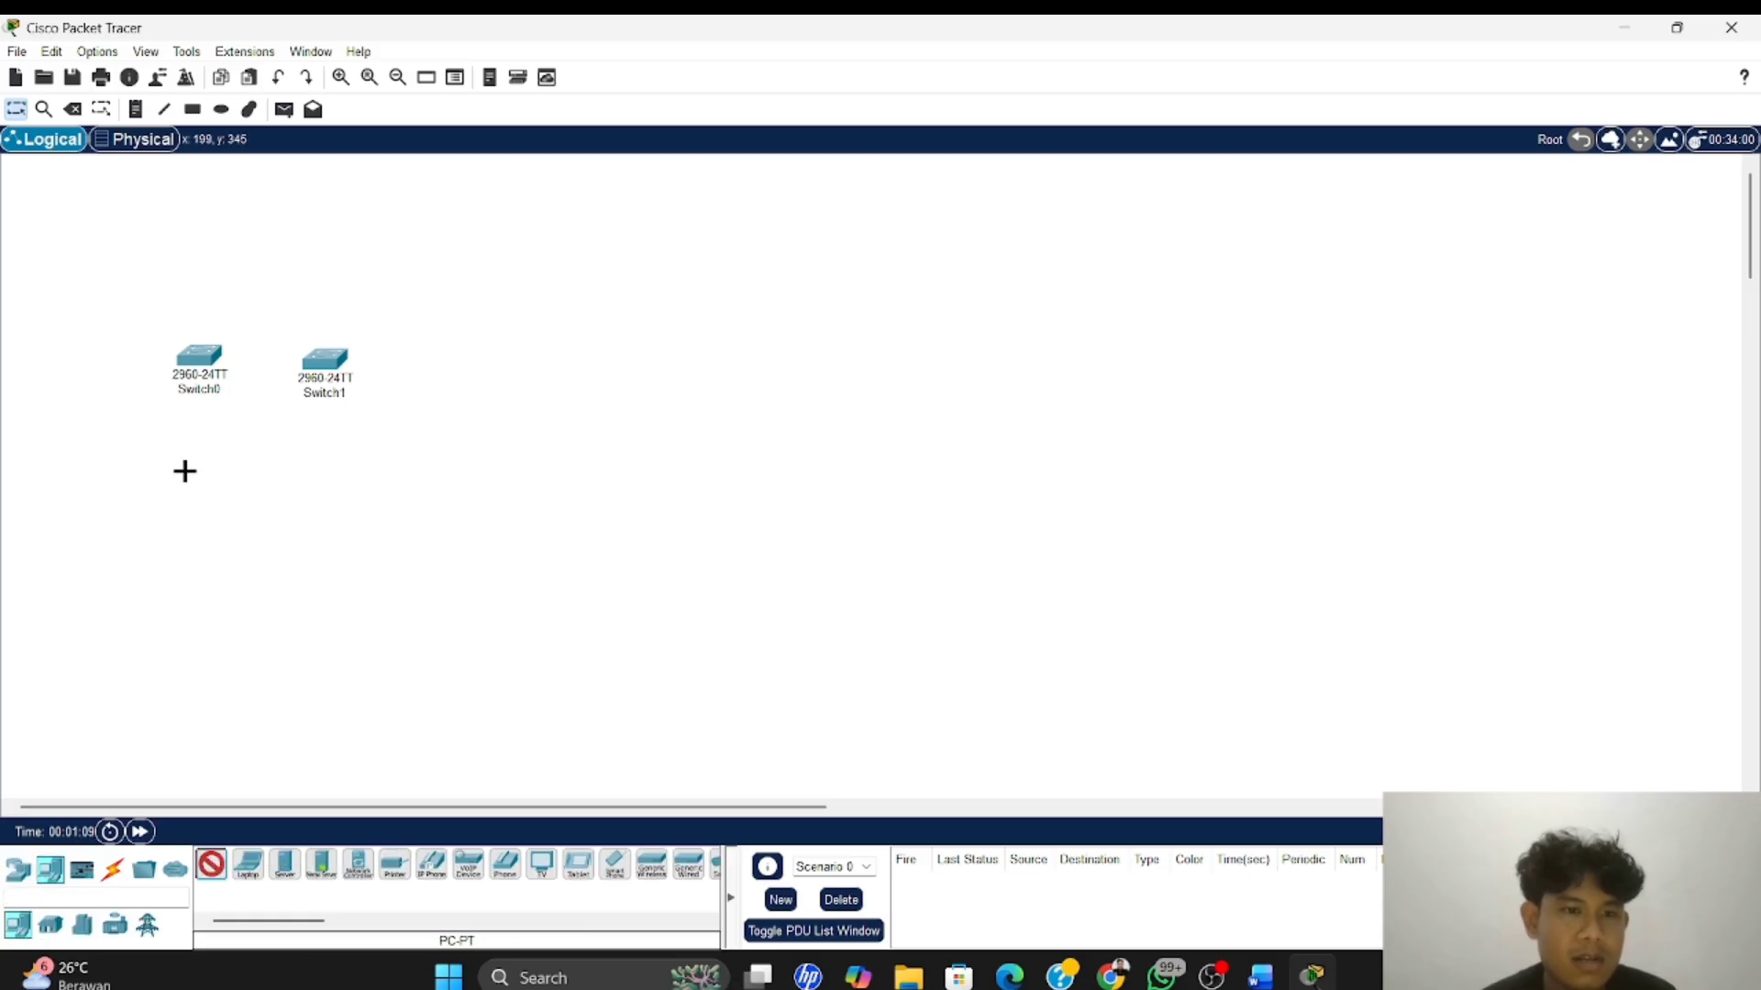
left_click(206, 480)
left_click(210, 865)
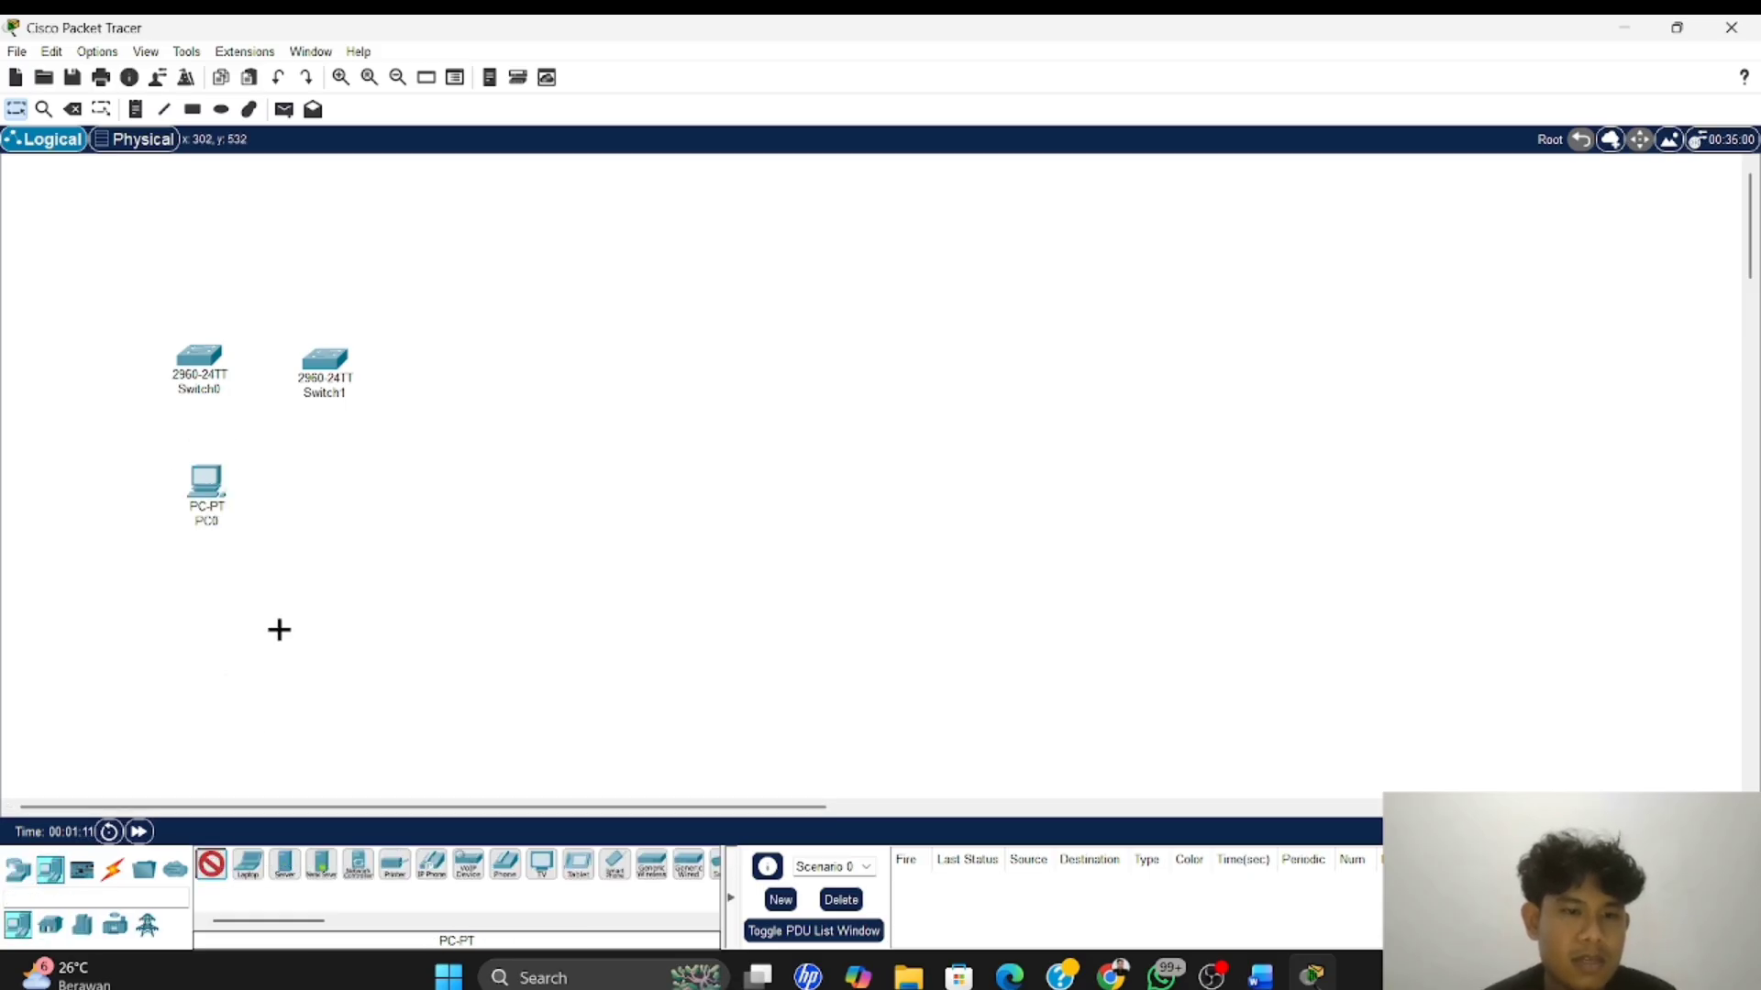
left_click(333, 496)
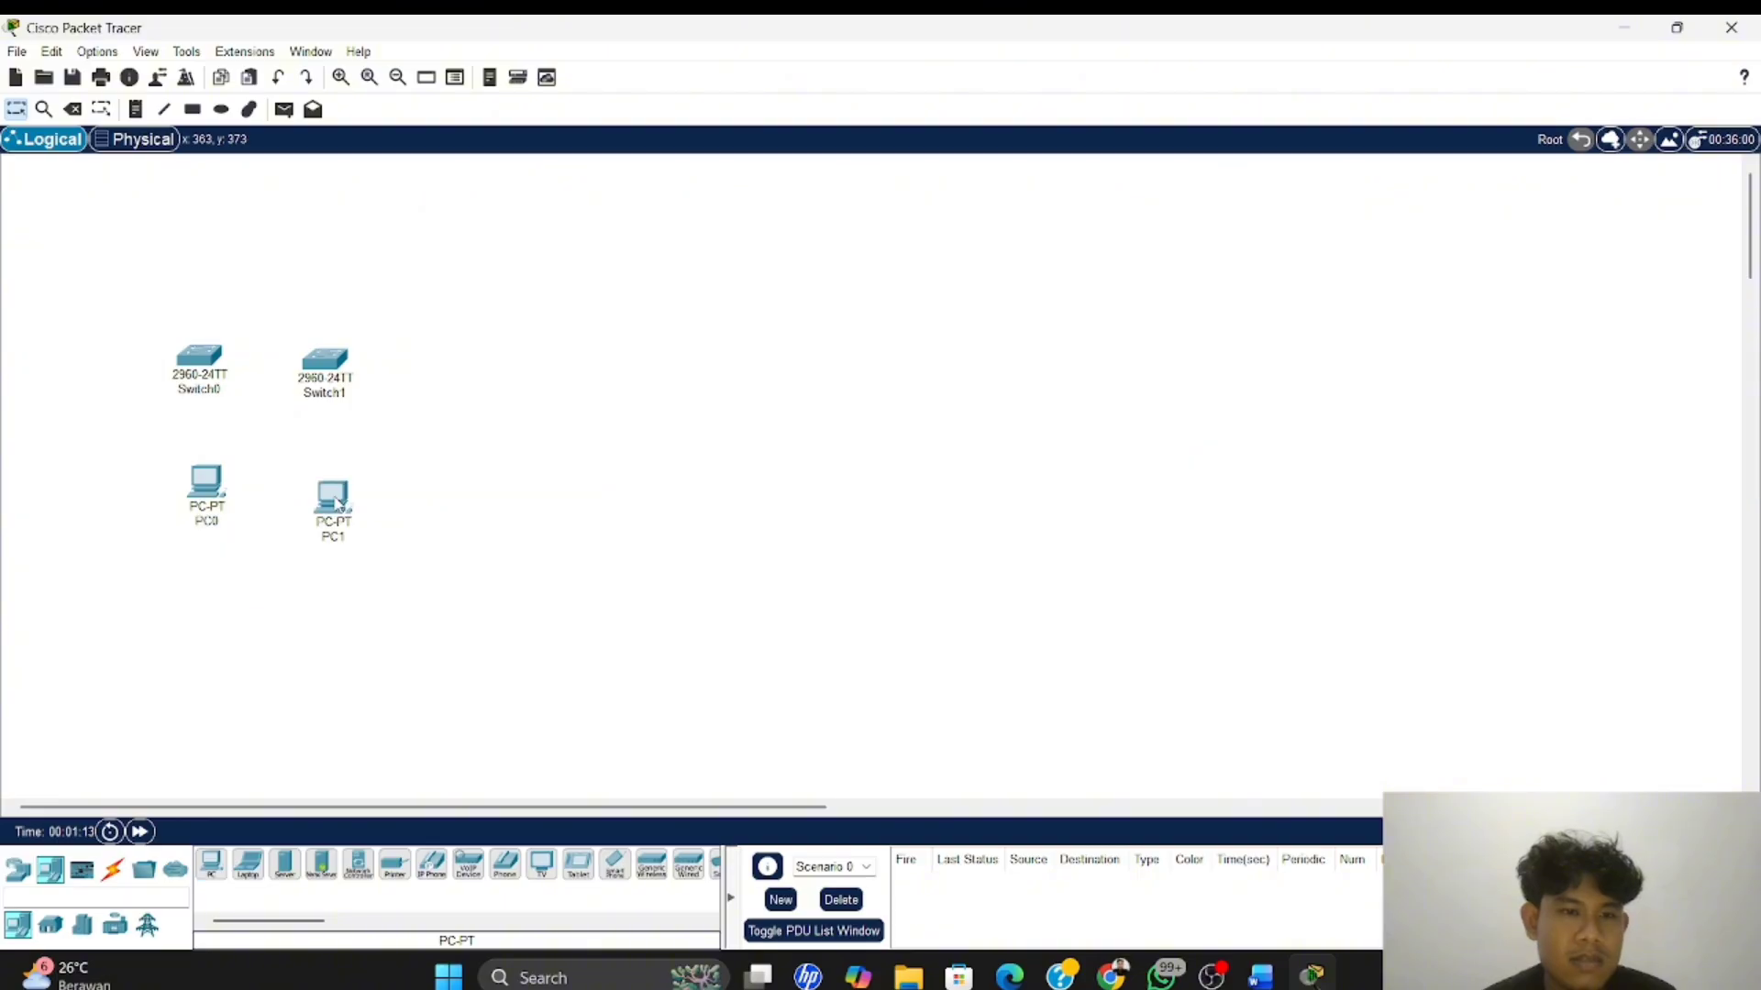
Rename the first switch to S1 and the second switch to S2
left_click(206, 390)
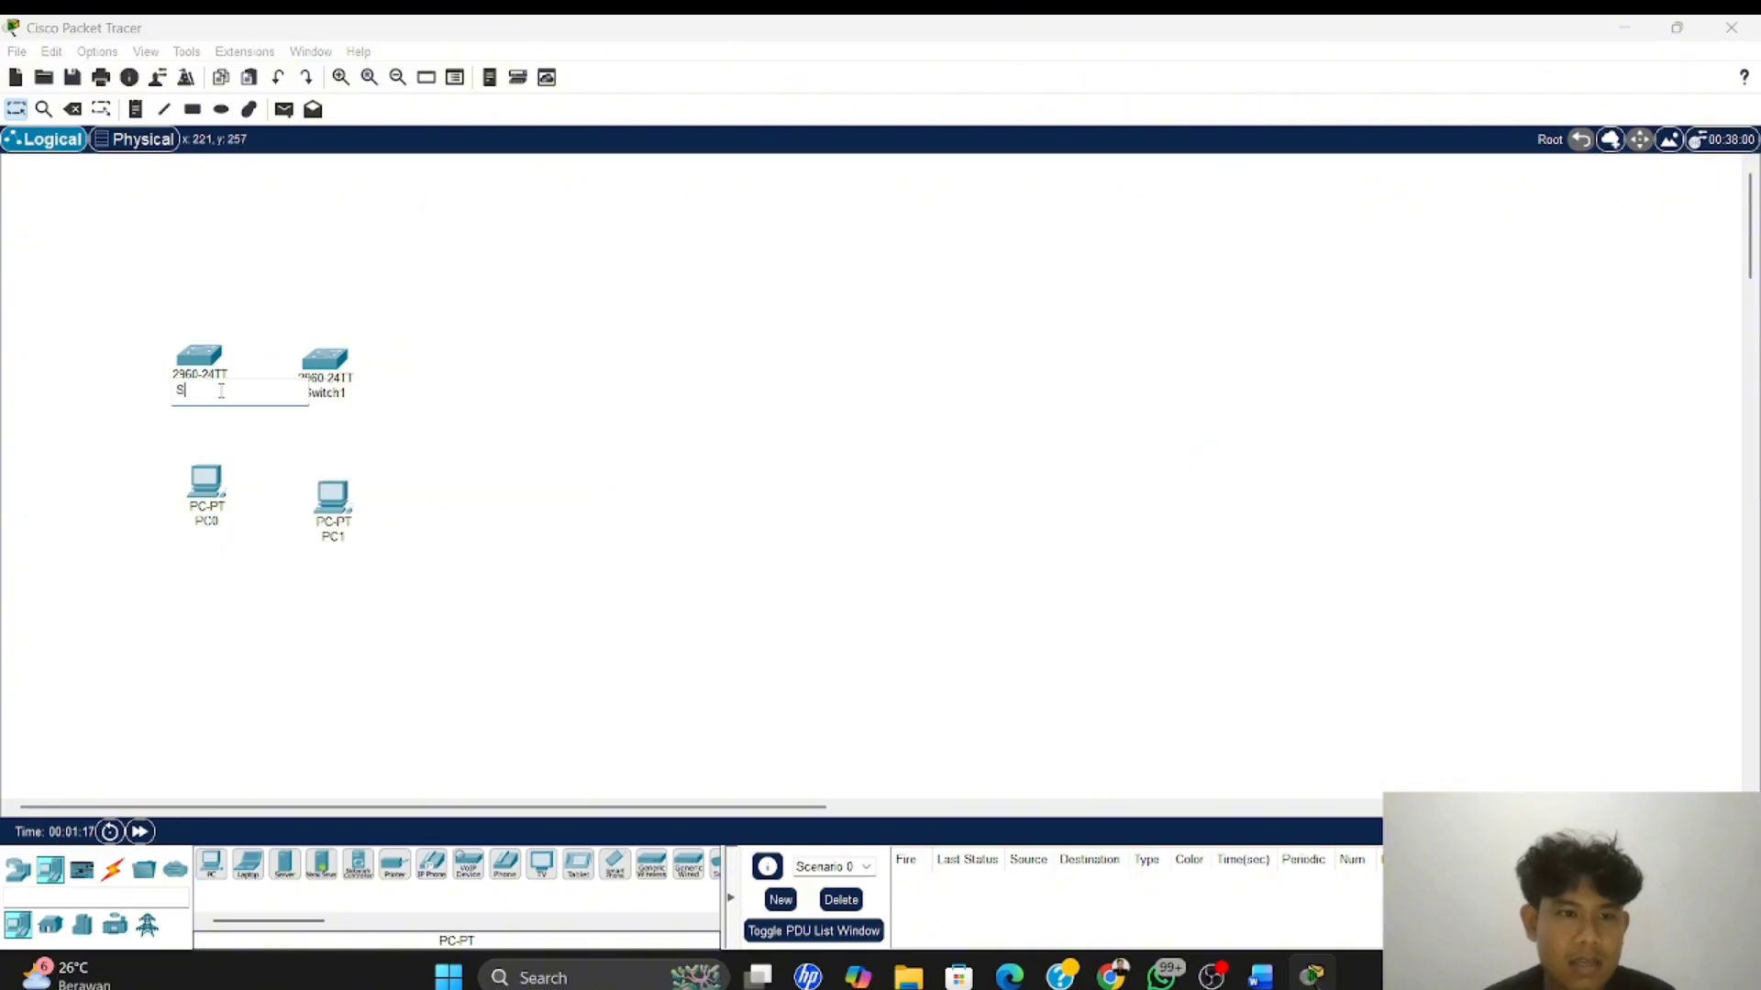
key("Return")
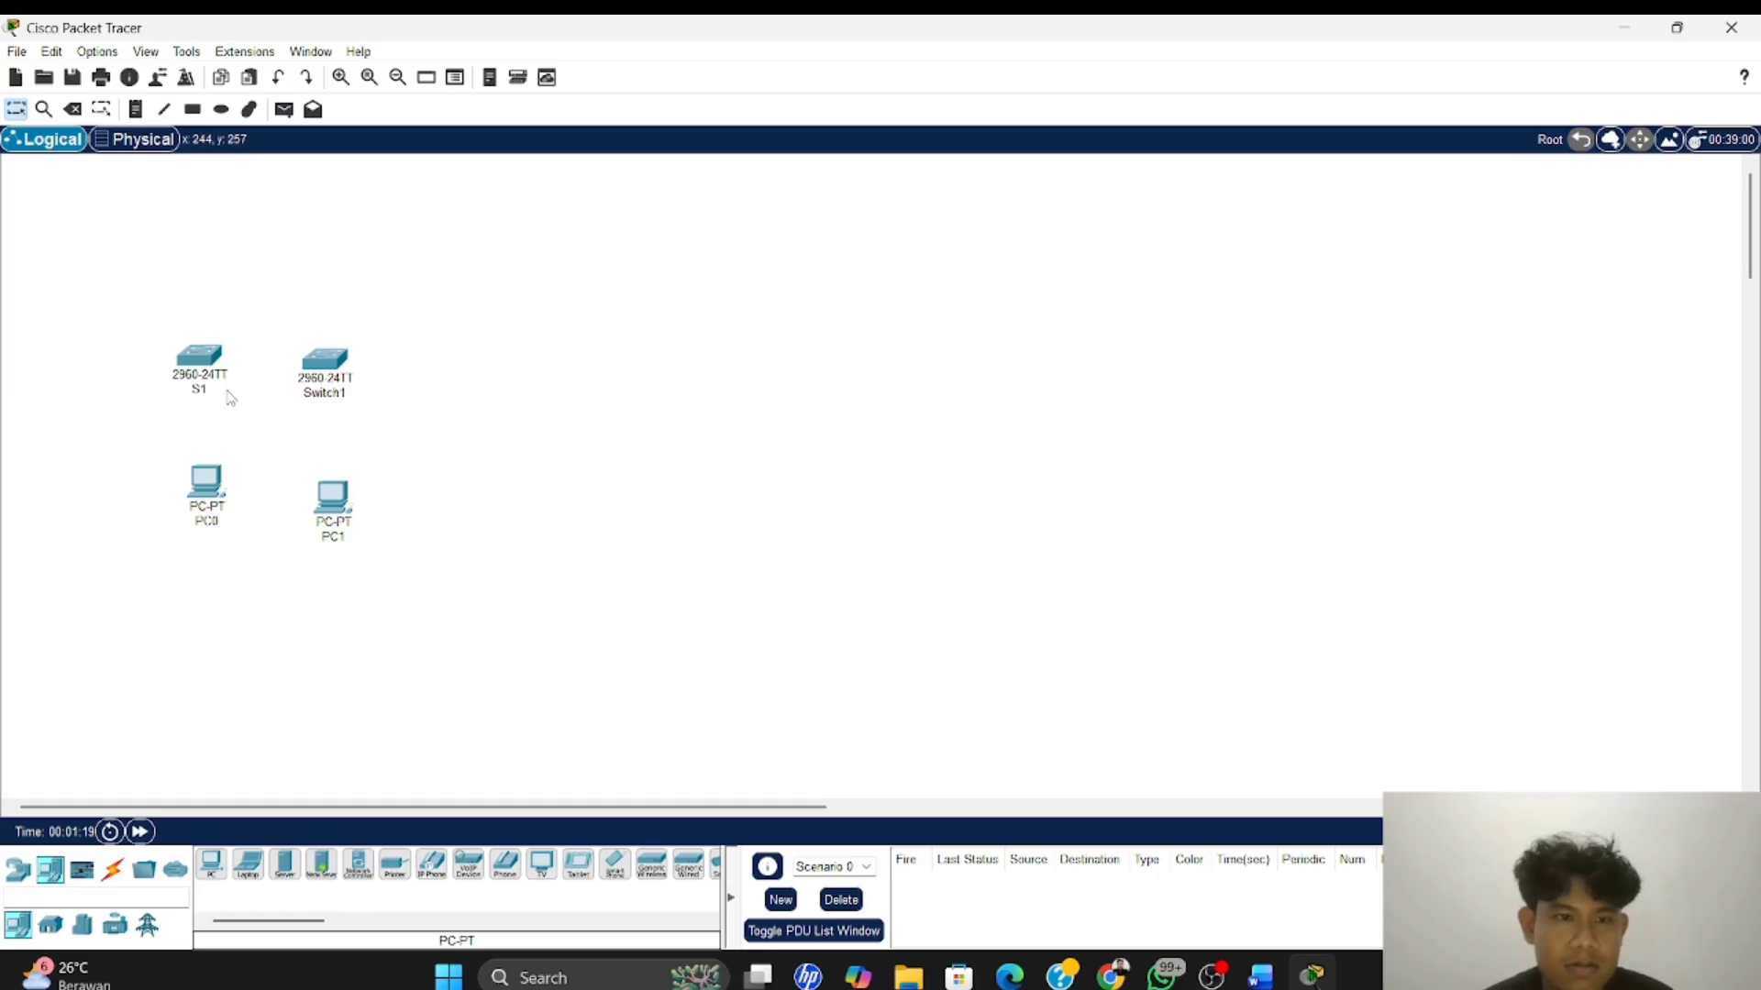
left_click(335, 394)
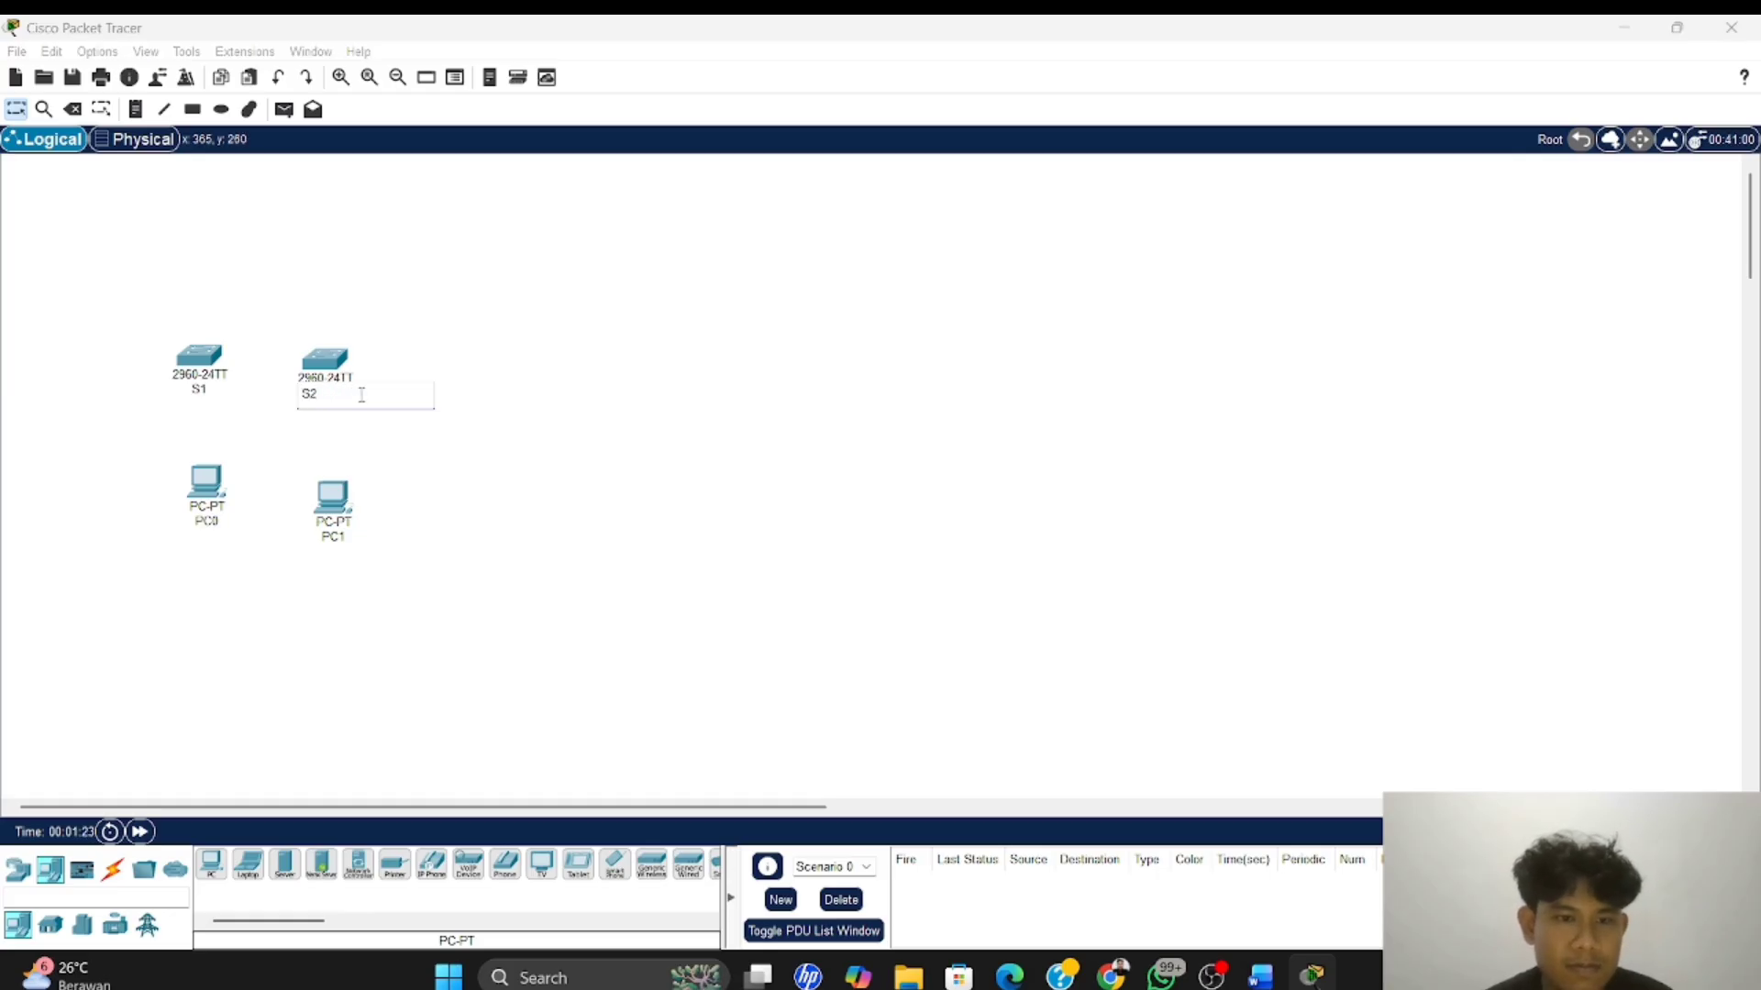
type("S2")
key("Return")
Rename the PCs PC-A and PC-B, and move PC-B up level with PC-A beneath S2
left_click(218, 528)
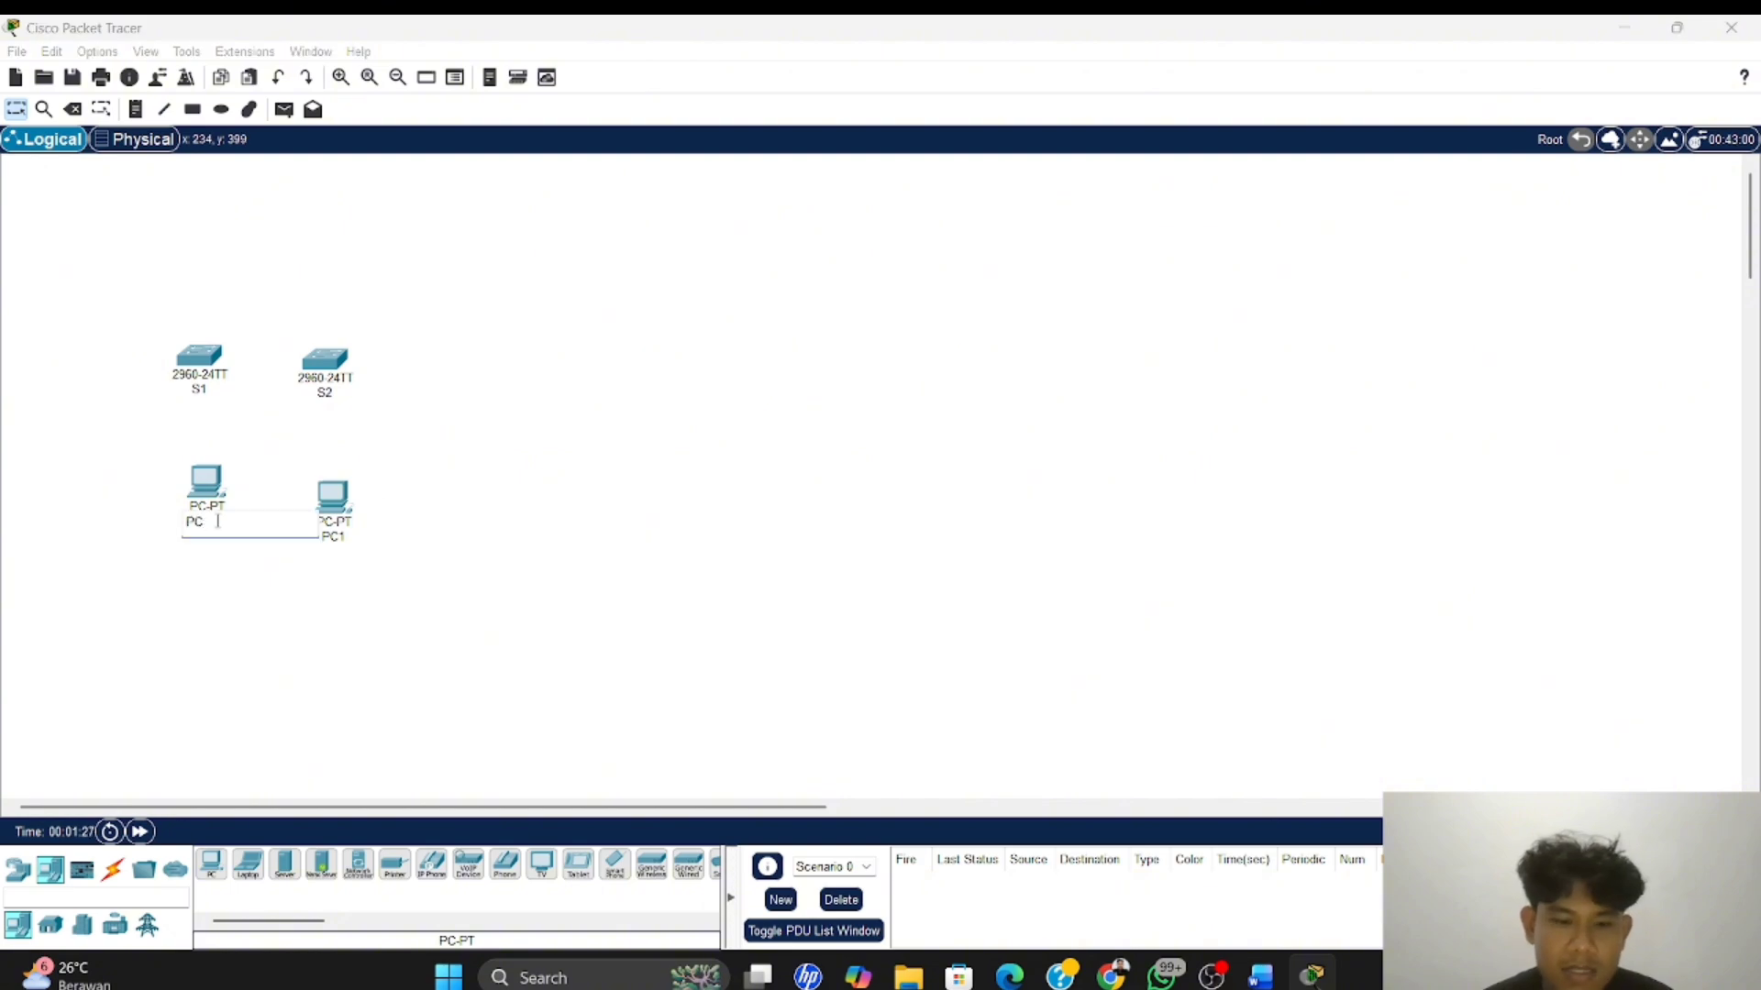
key("Return")
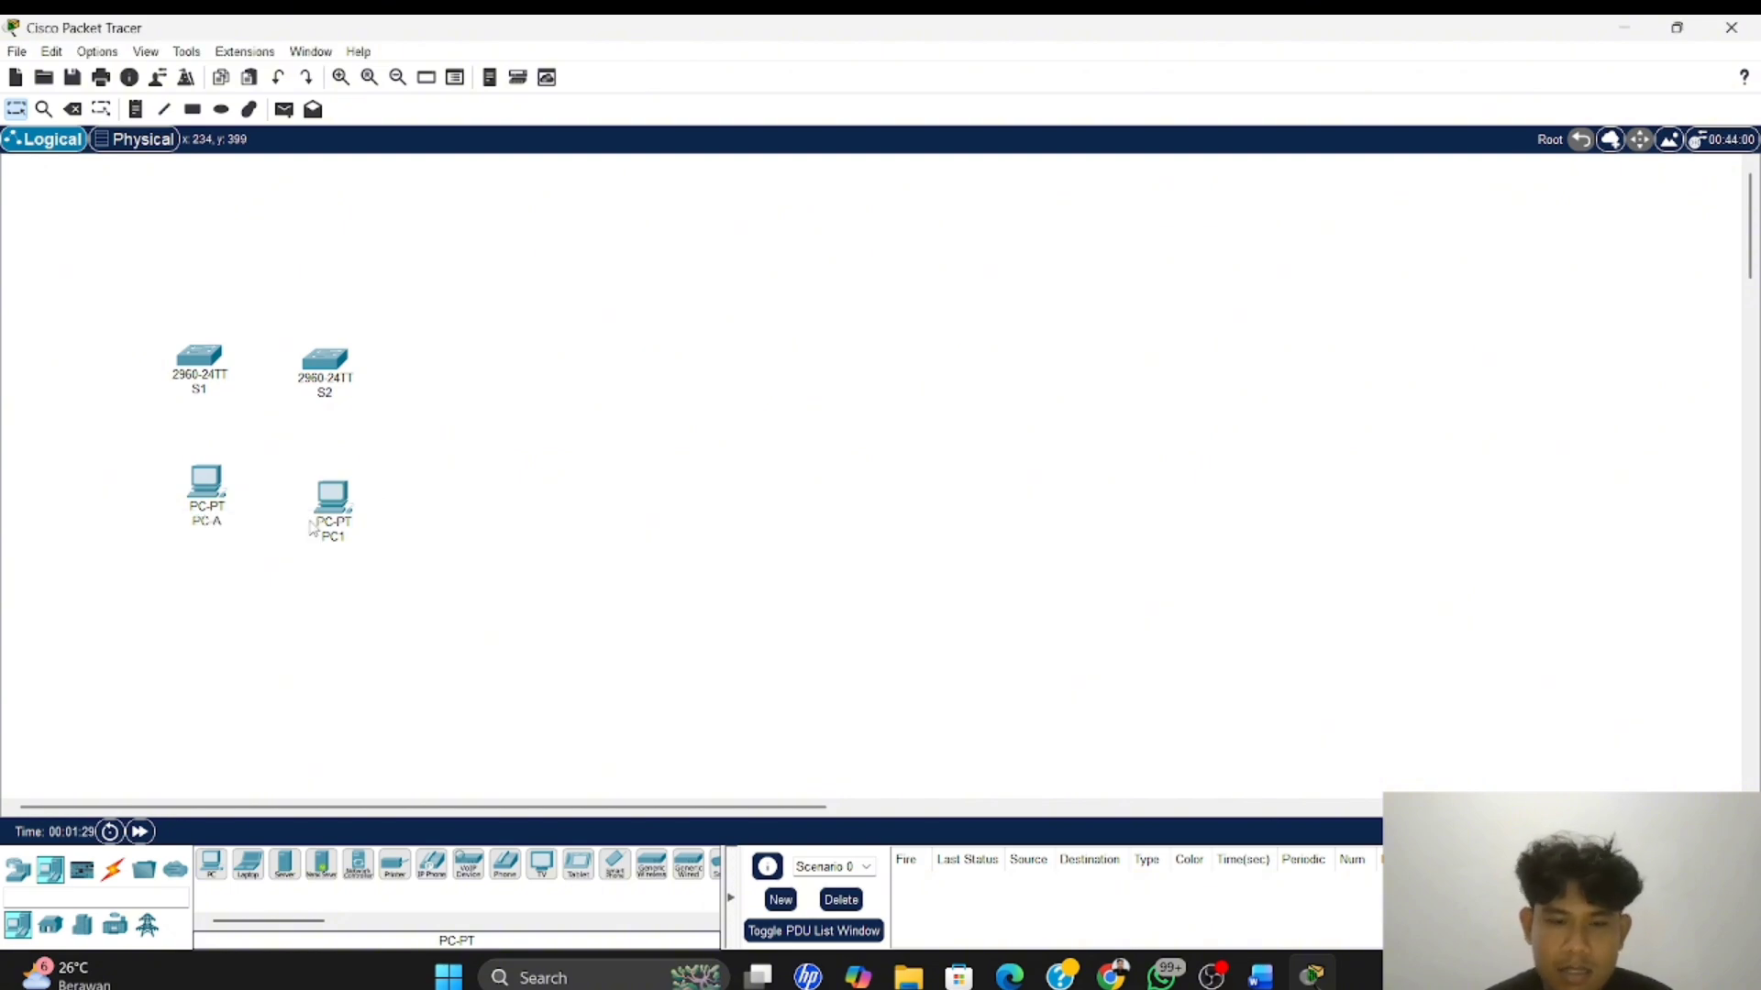
left_click(347, 539)
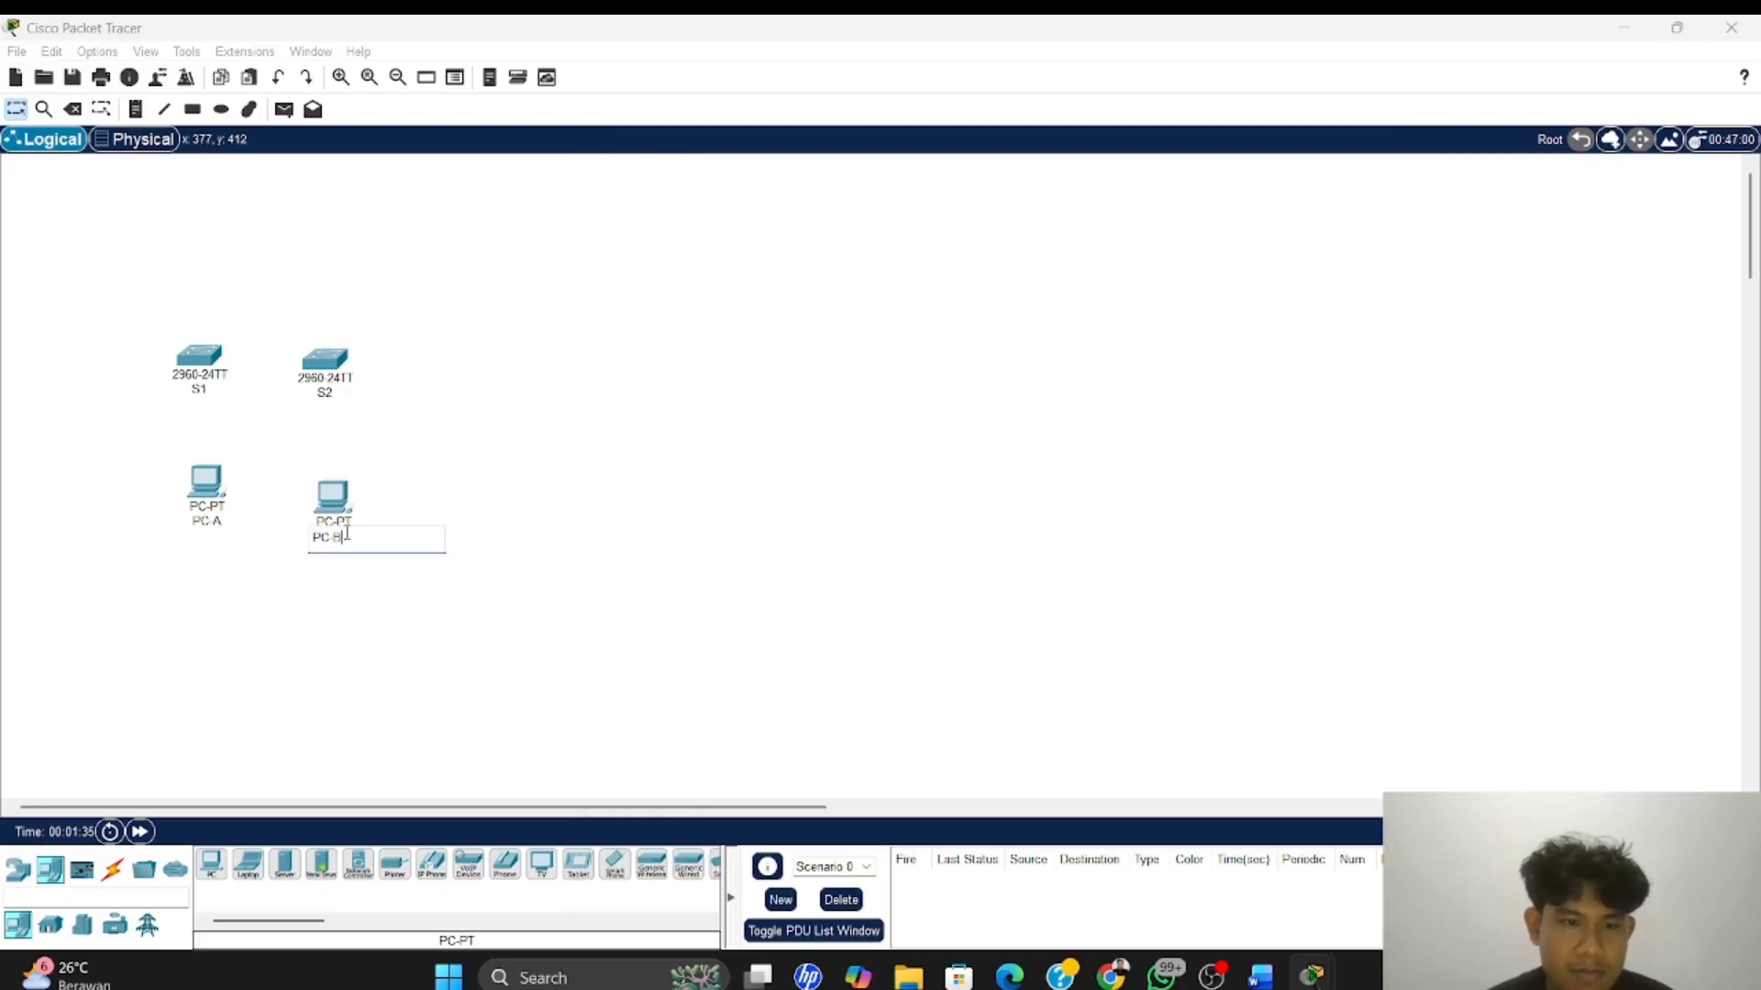
key("Return")
left_click_drag(336, 507, 332, 486)
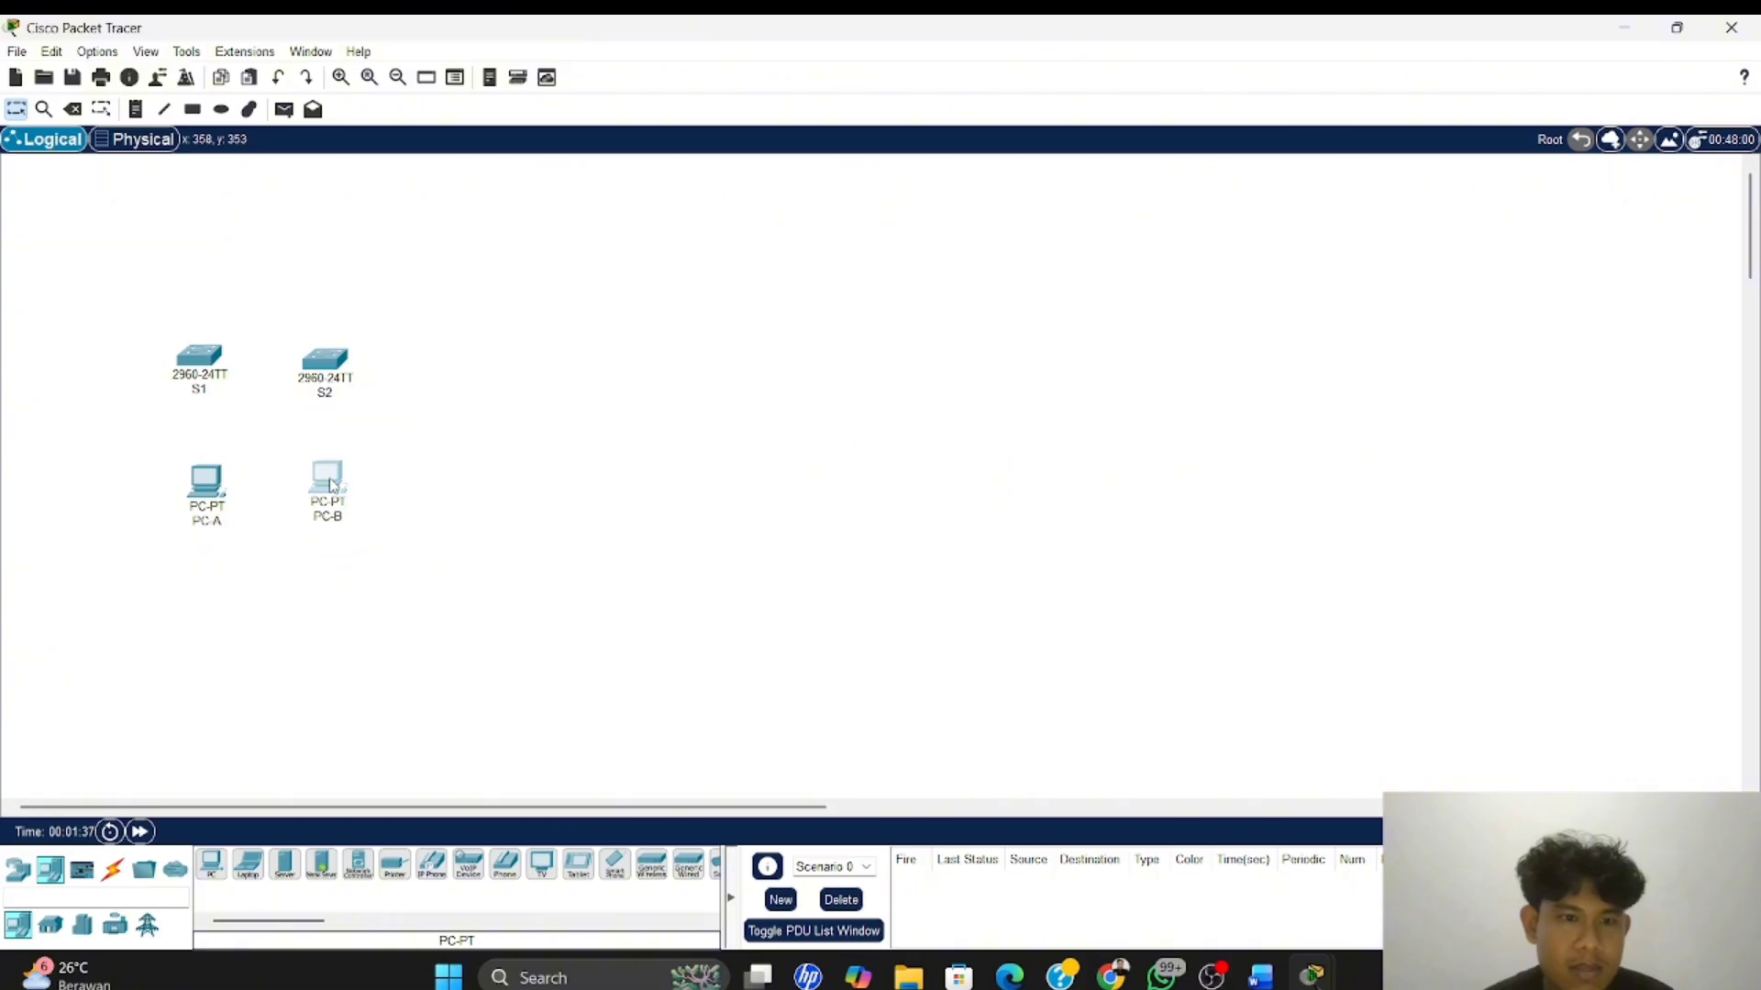
Switch to the Word lab module and examine the topology diagram for the cabling and switch ports
key("alt+Tab")
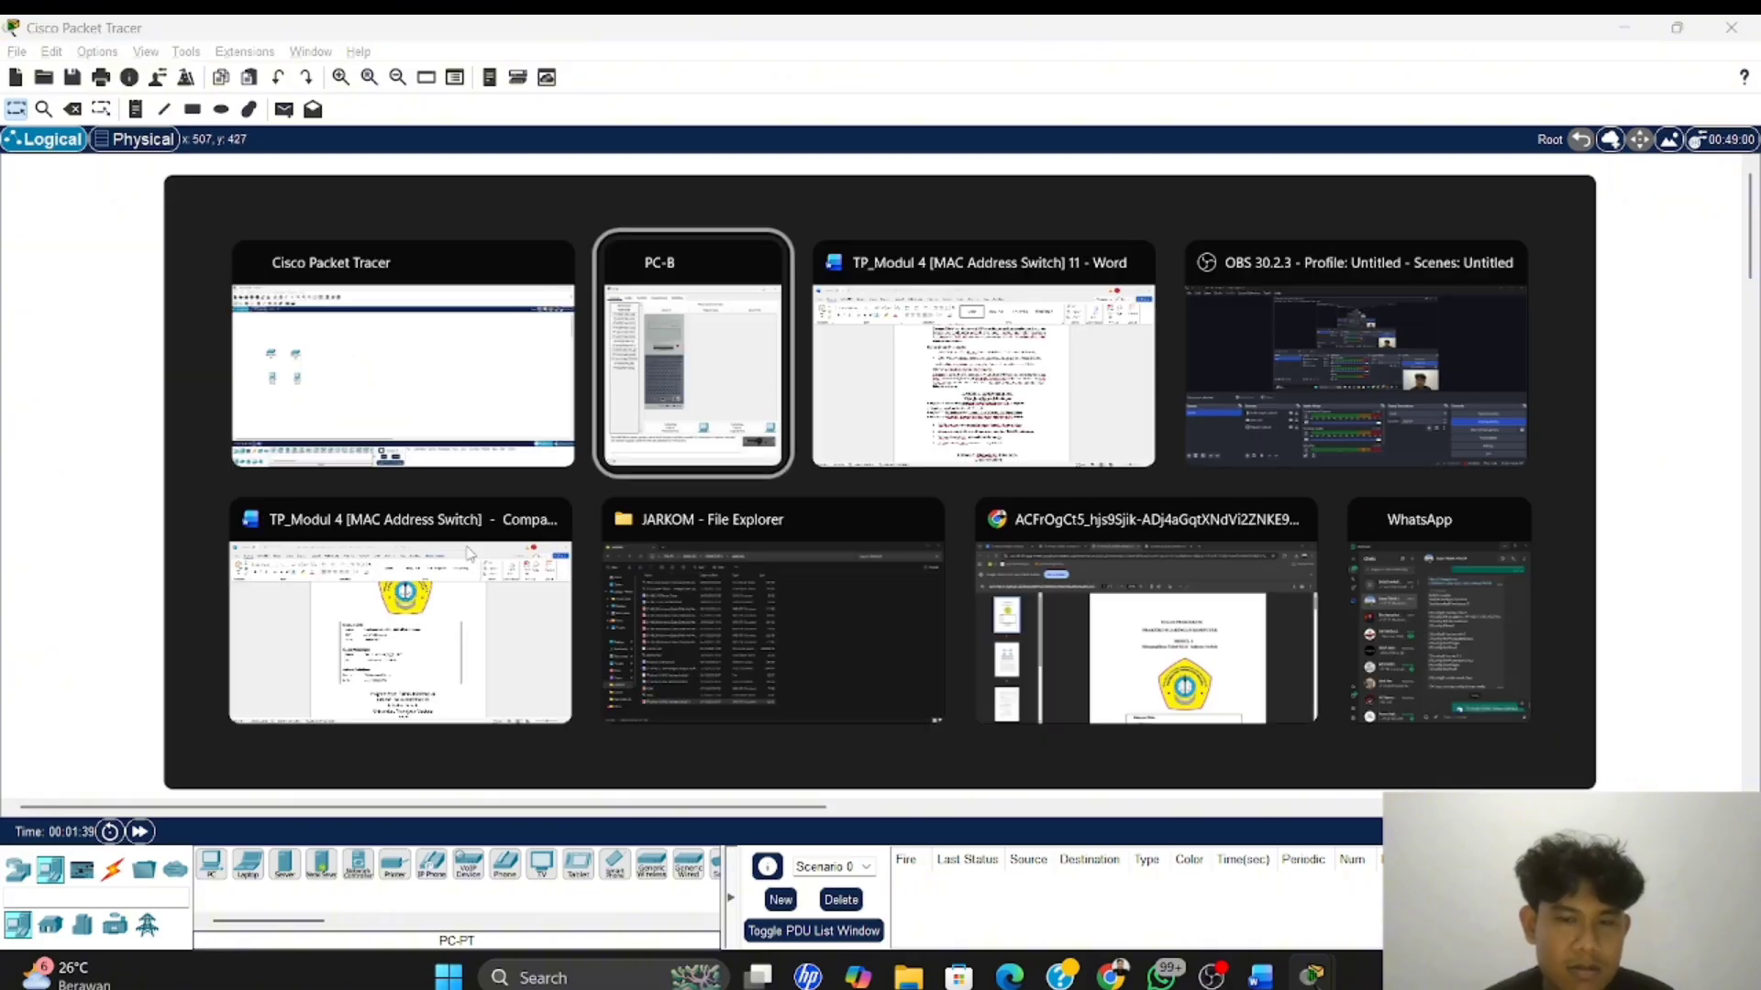
key("alt+Tab")
scroll(727, 561, "down", 2)
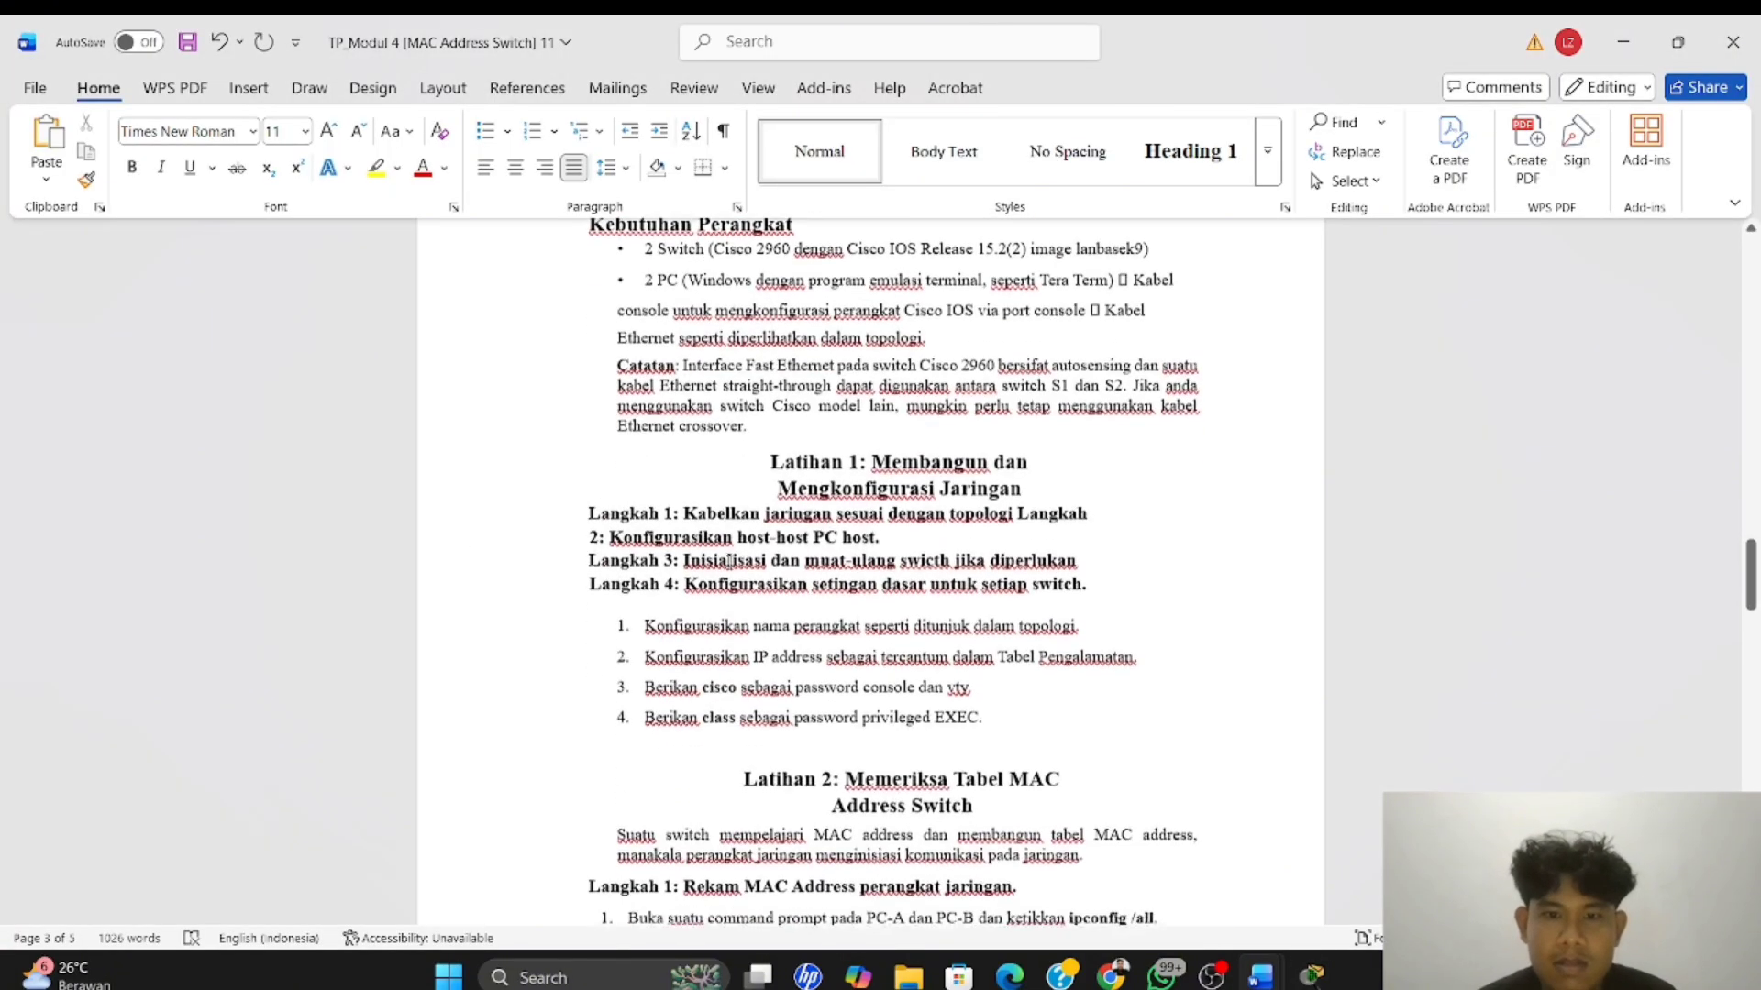
scroll(727, 561, "up", 1)
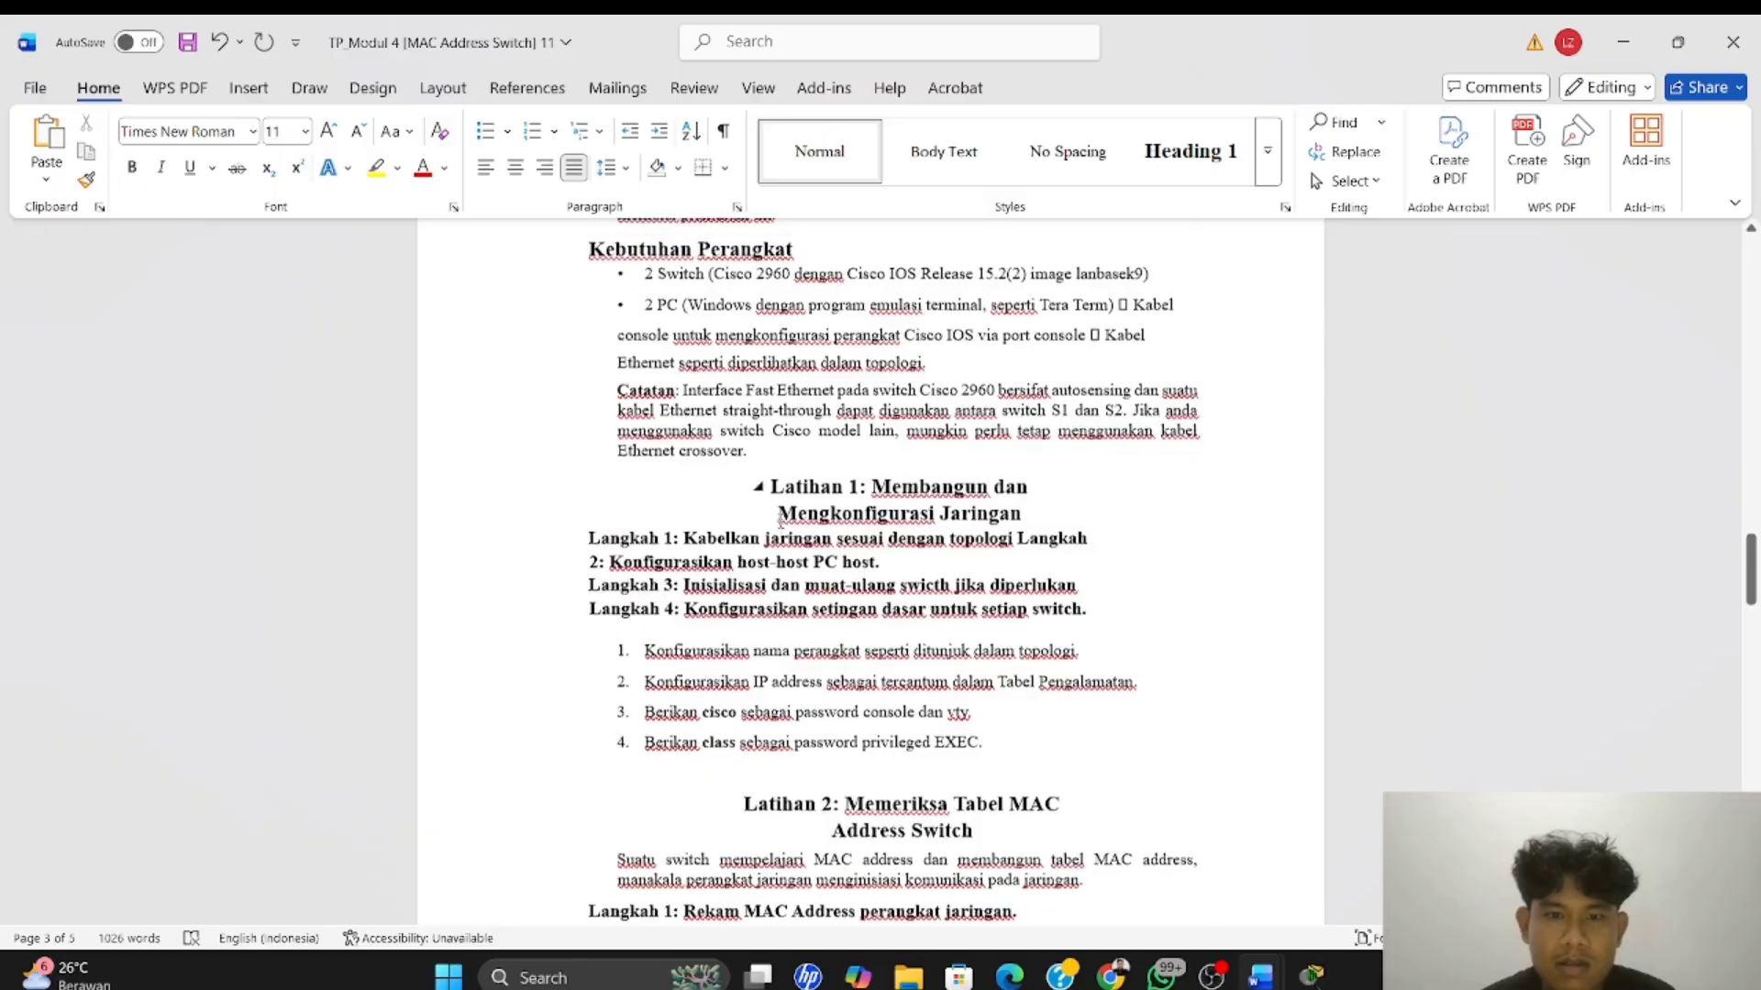
scroll(780, 522, "up", 1)
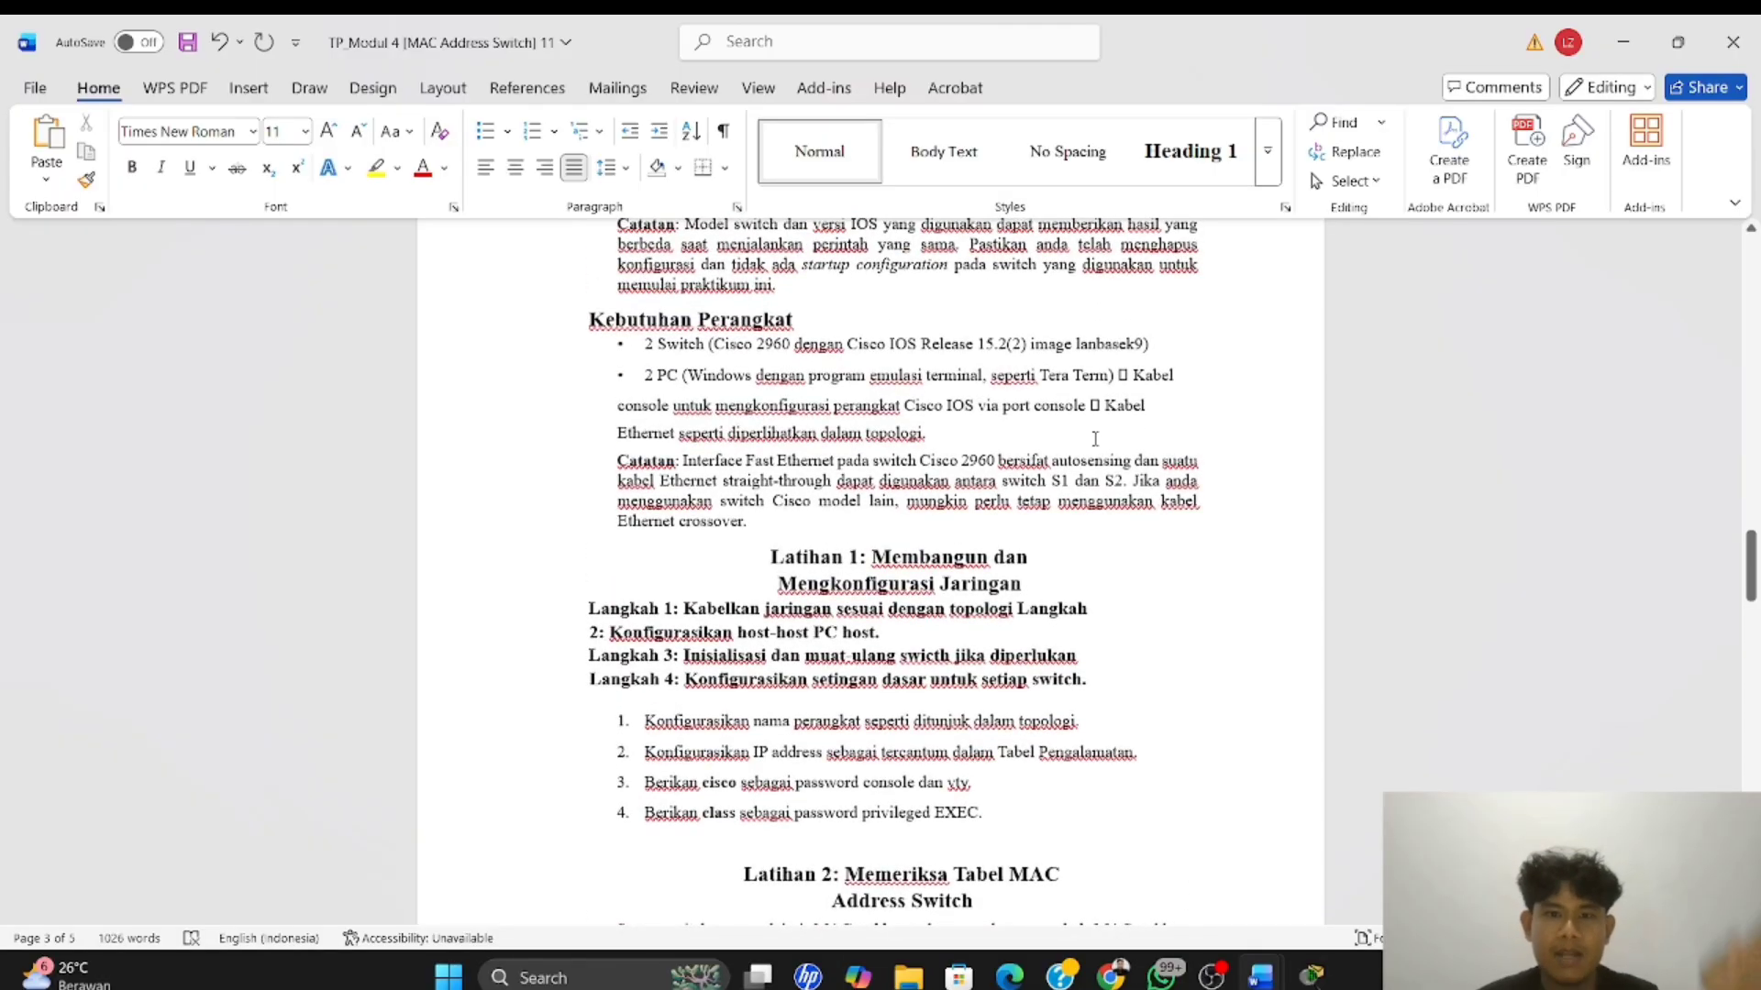
scroll(1095, 440, "up", 1)
scroll(1095, 439, "up", 10)
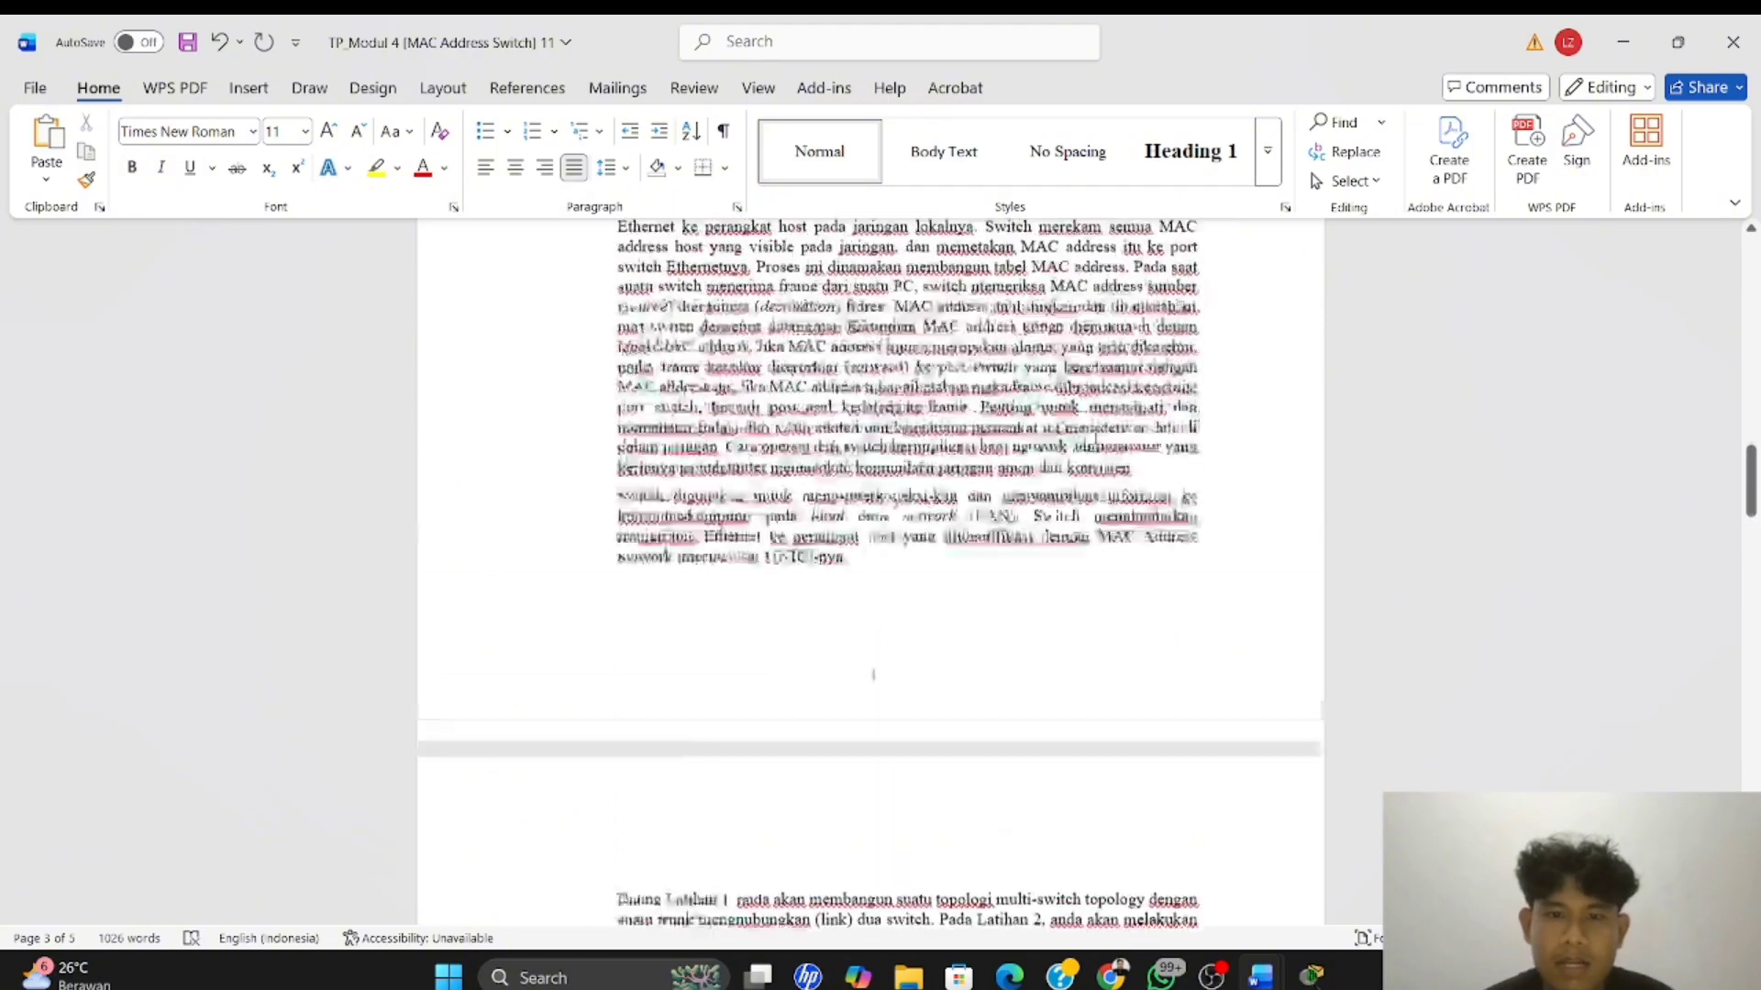
scroll(1095, 439, "down", 1)
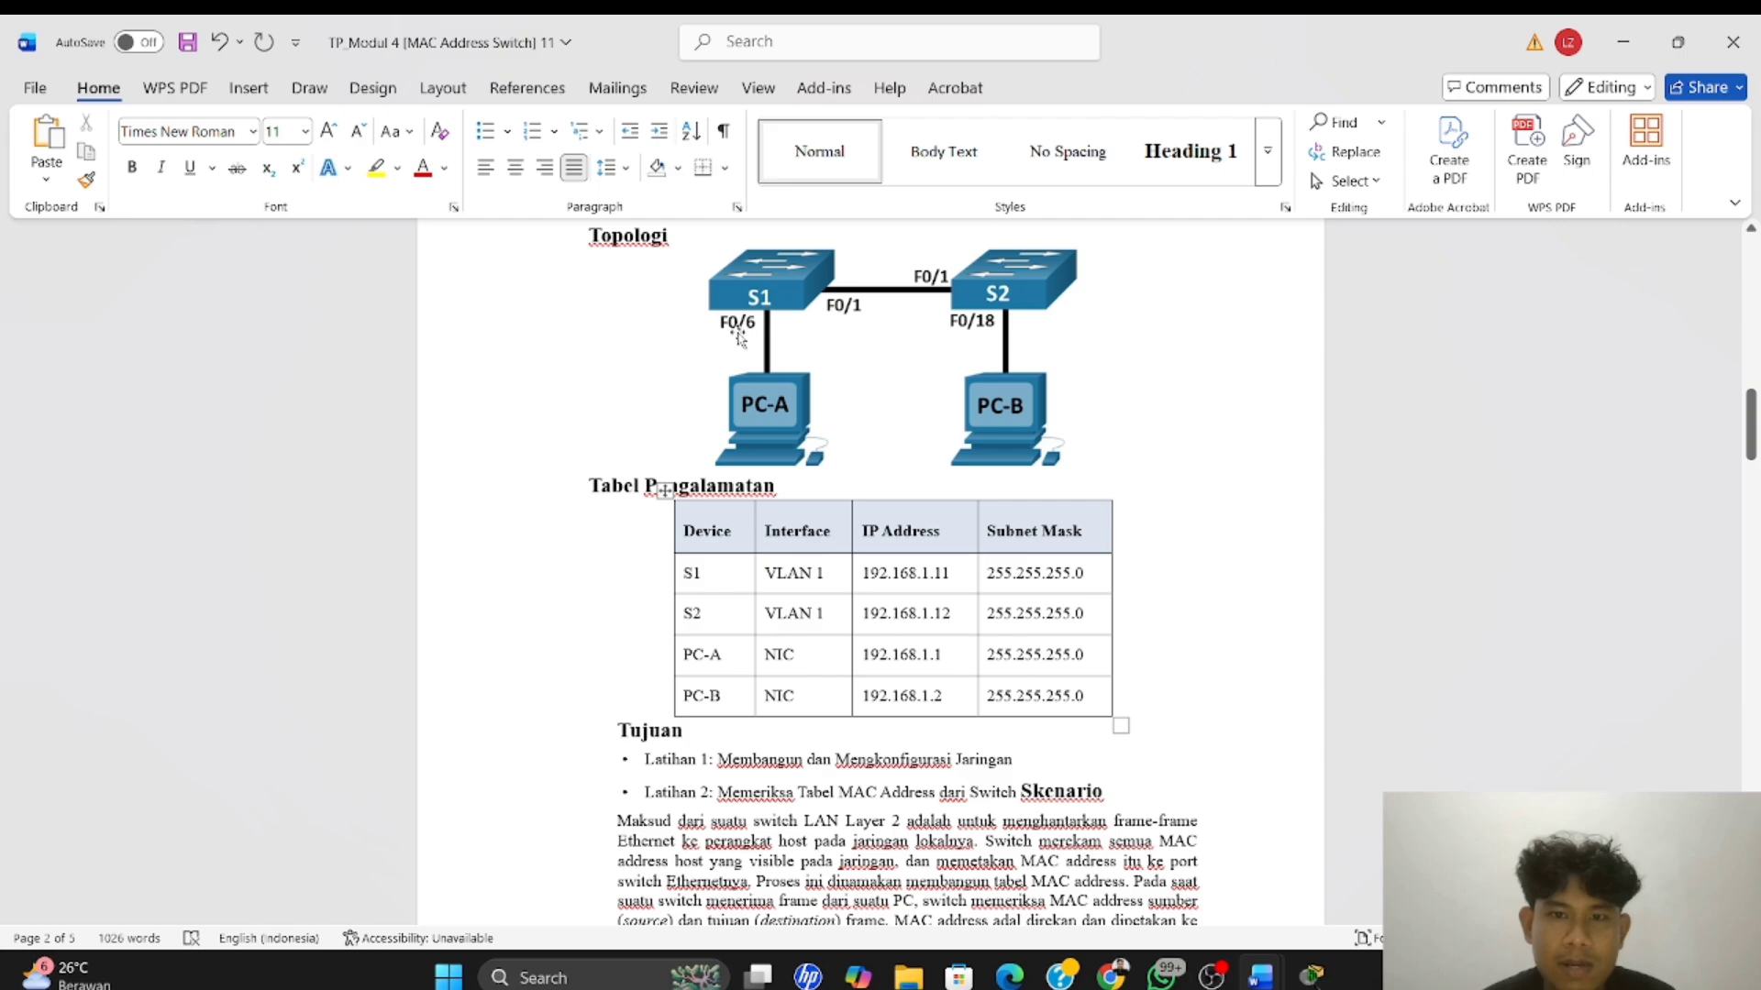
Switch back to Packet Tracer and connect PC-A's FastEthernet0 to S1's FastEthernet0/6 with a Copper Straight-Through cable
key("alt+Tab")
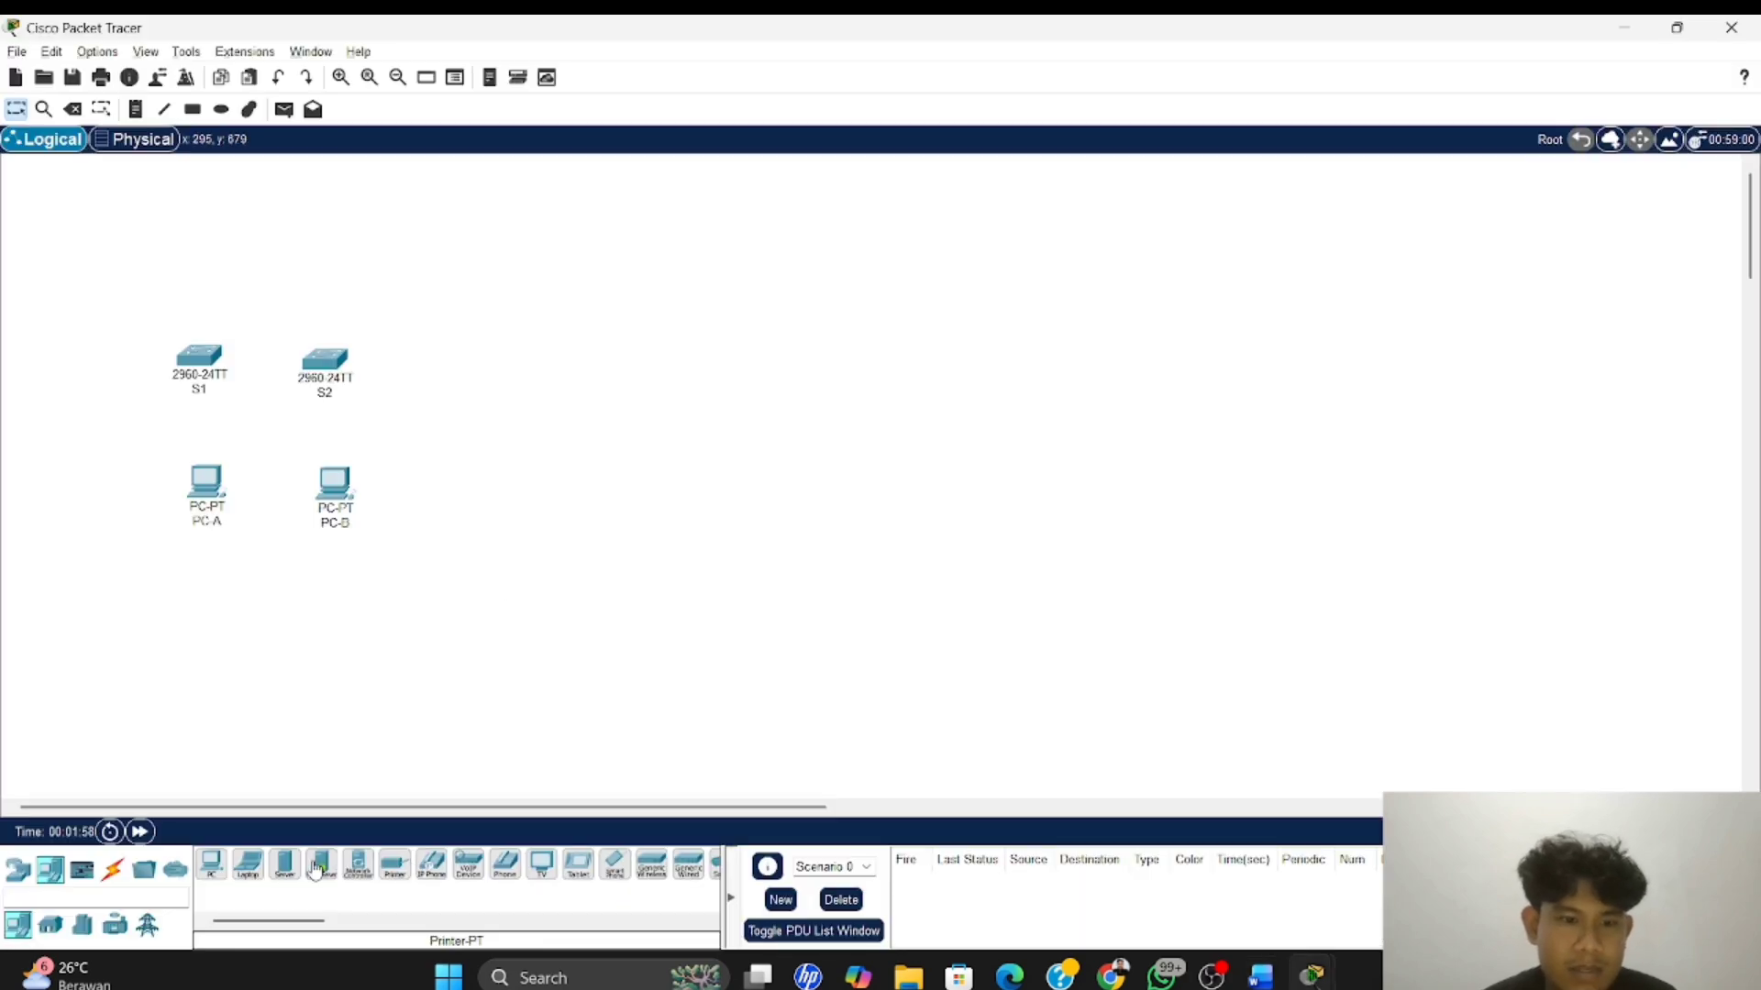
left_click(113, 868)
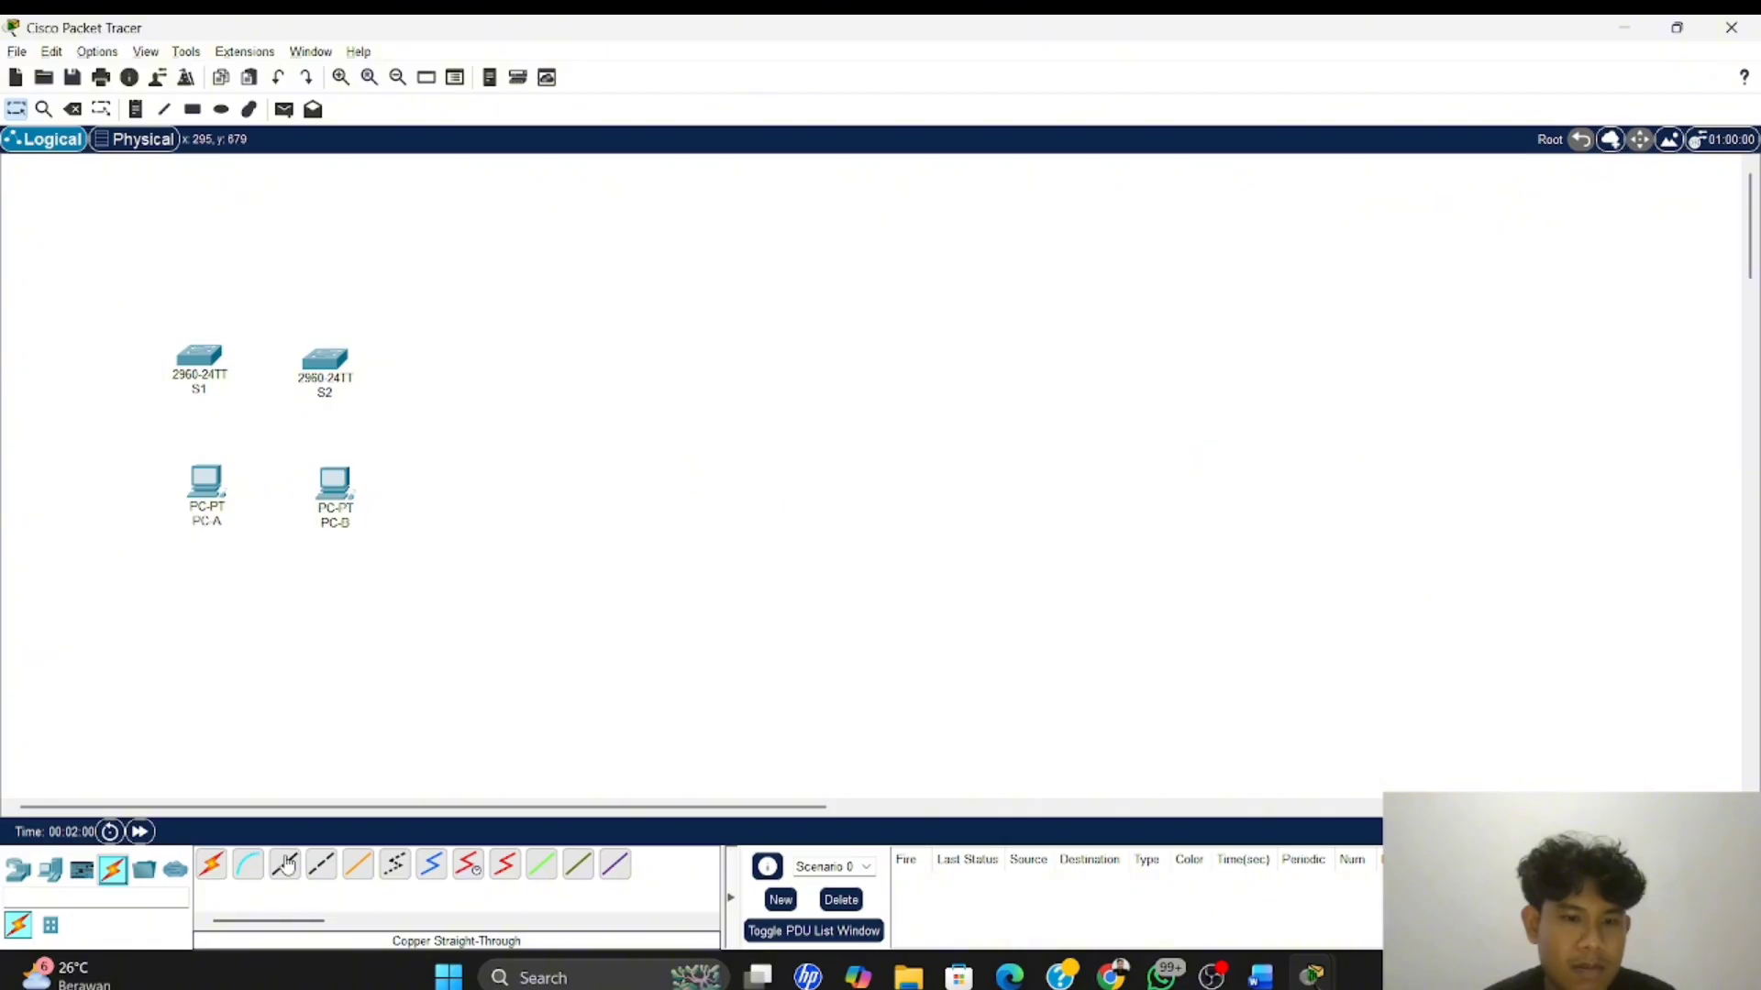
left_click(287, 864)
left_click(218, 495)
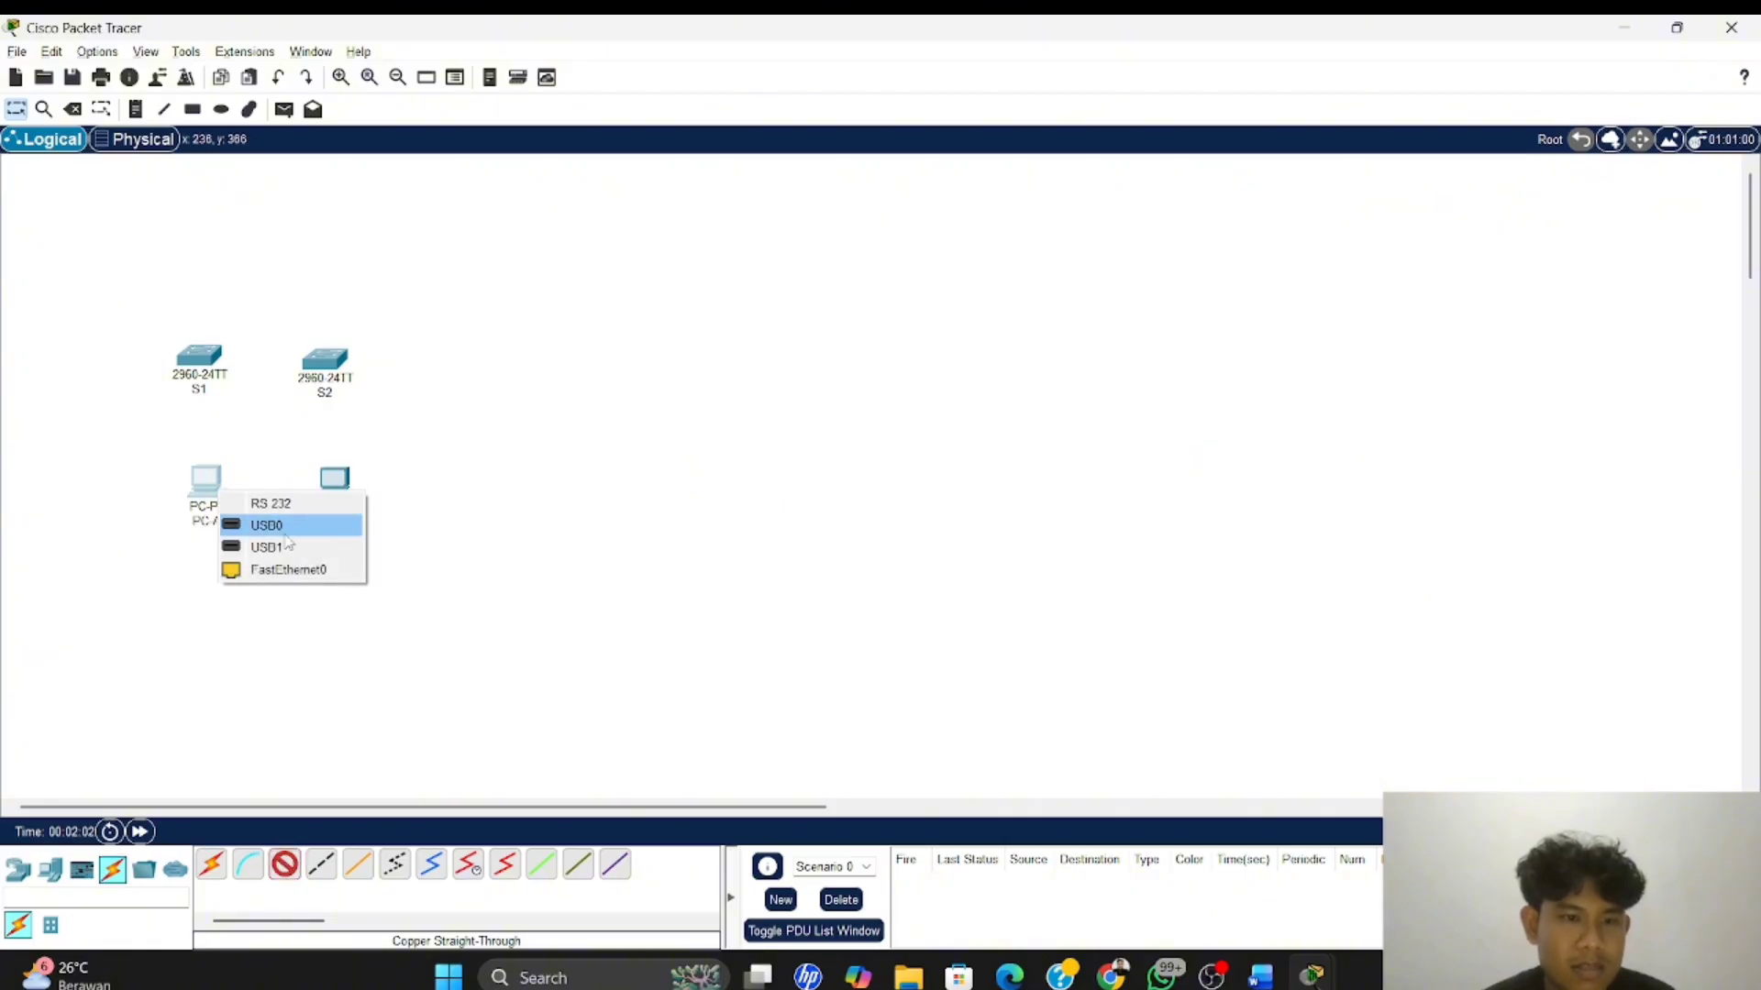
left_click(289, 570)
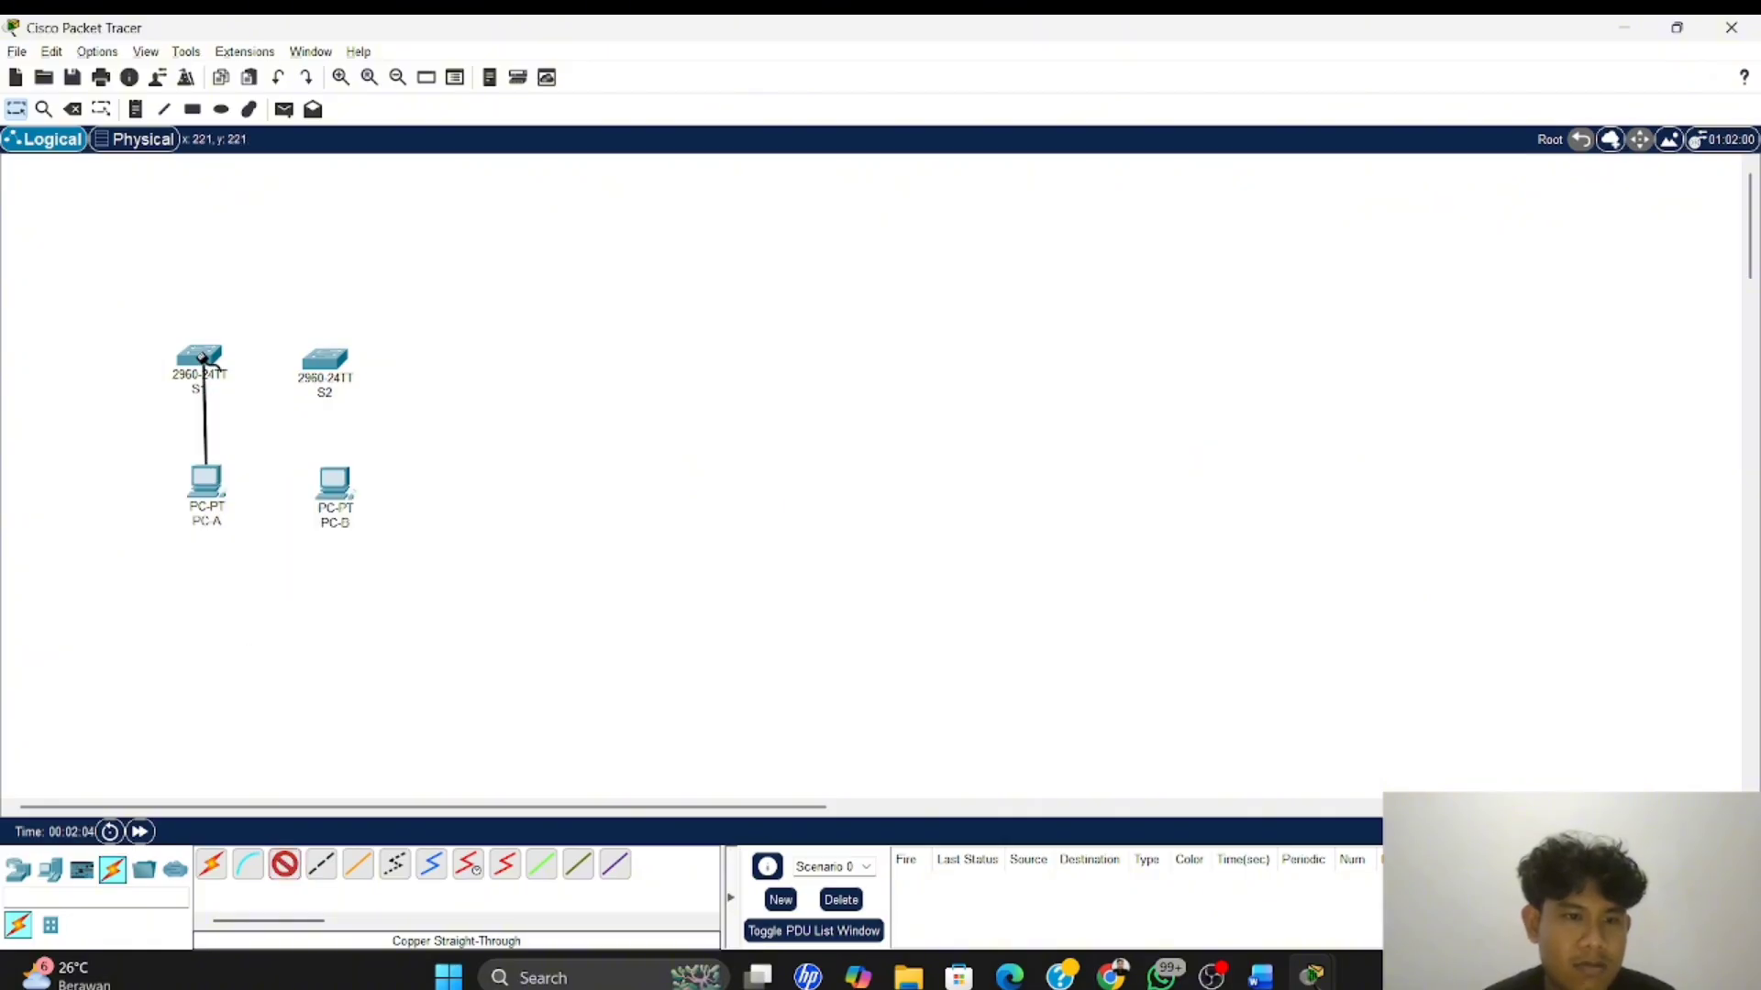
left_click(202, 360)
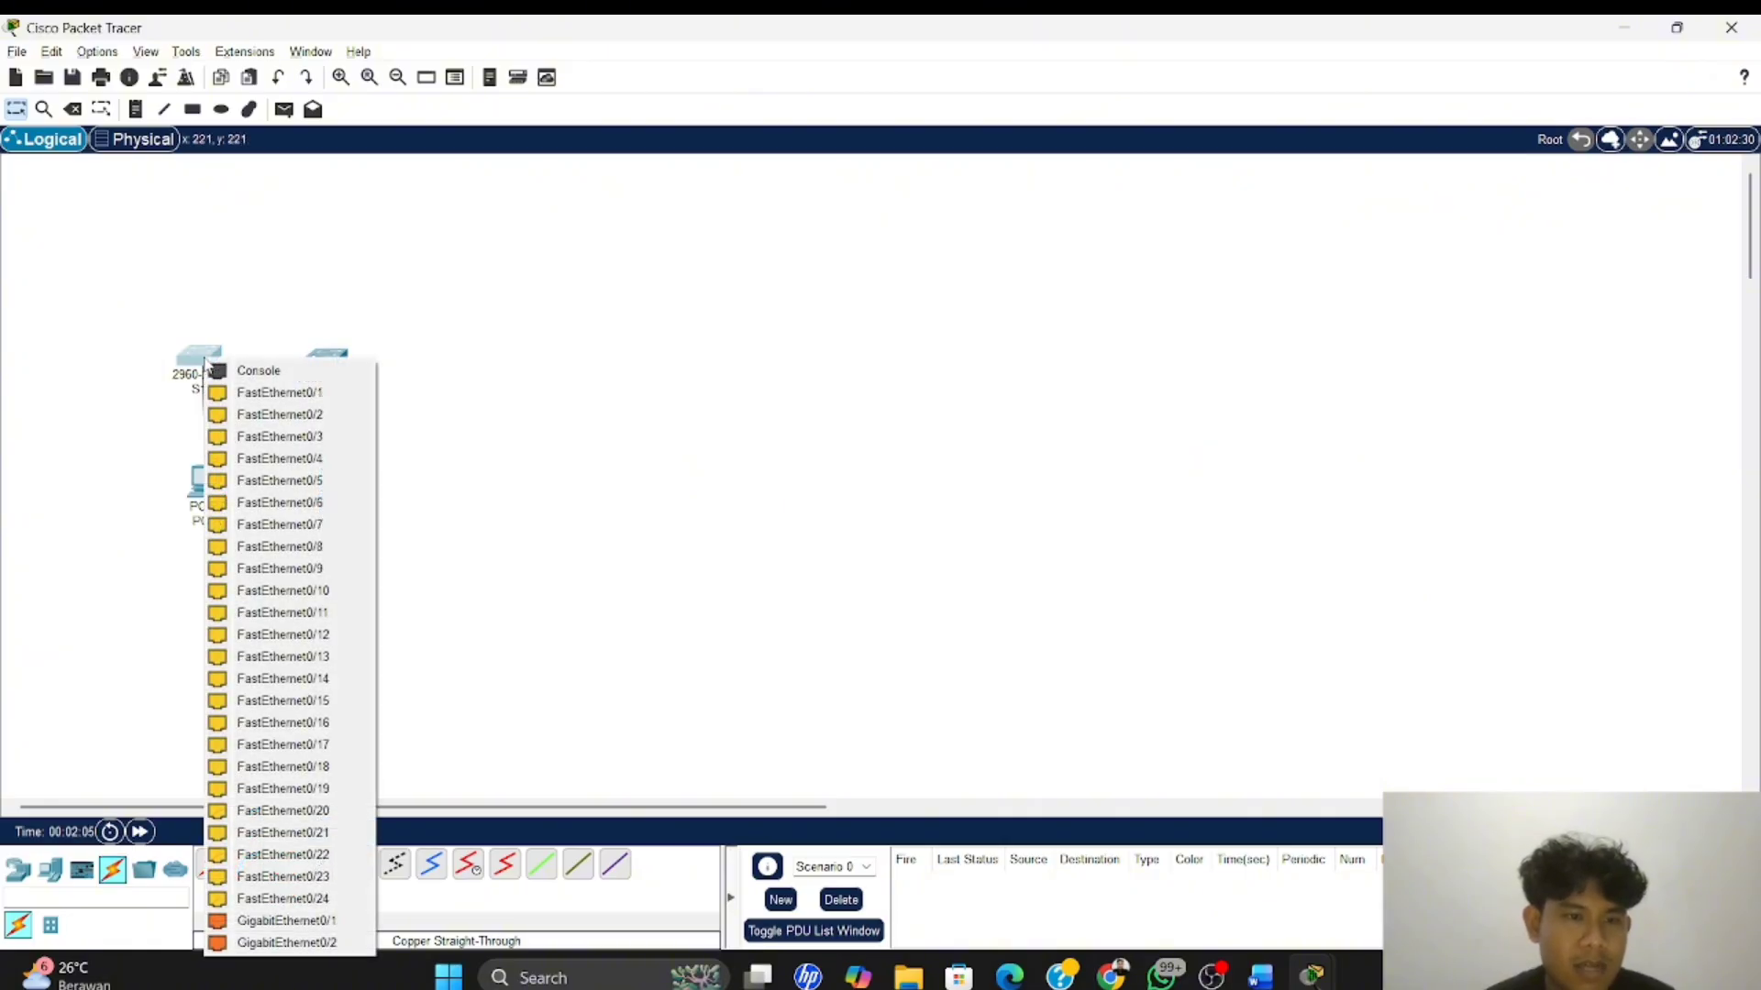
left_click(336, 503)
Check the Word topology diagram, return to Packet Tracer and connect PC-B's FastEthernet0 to S2's FastEthernet0/18 with a Copper Straight-Through cable
key("alt+Tab")
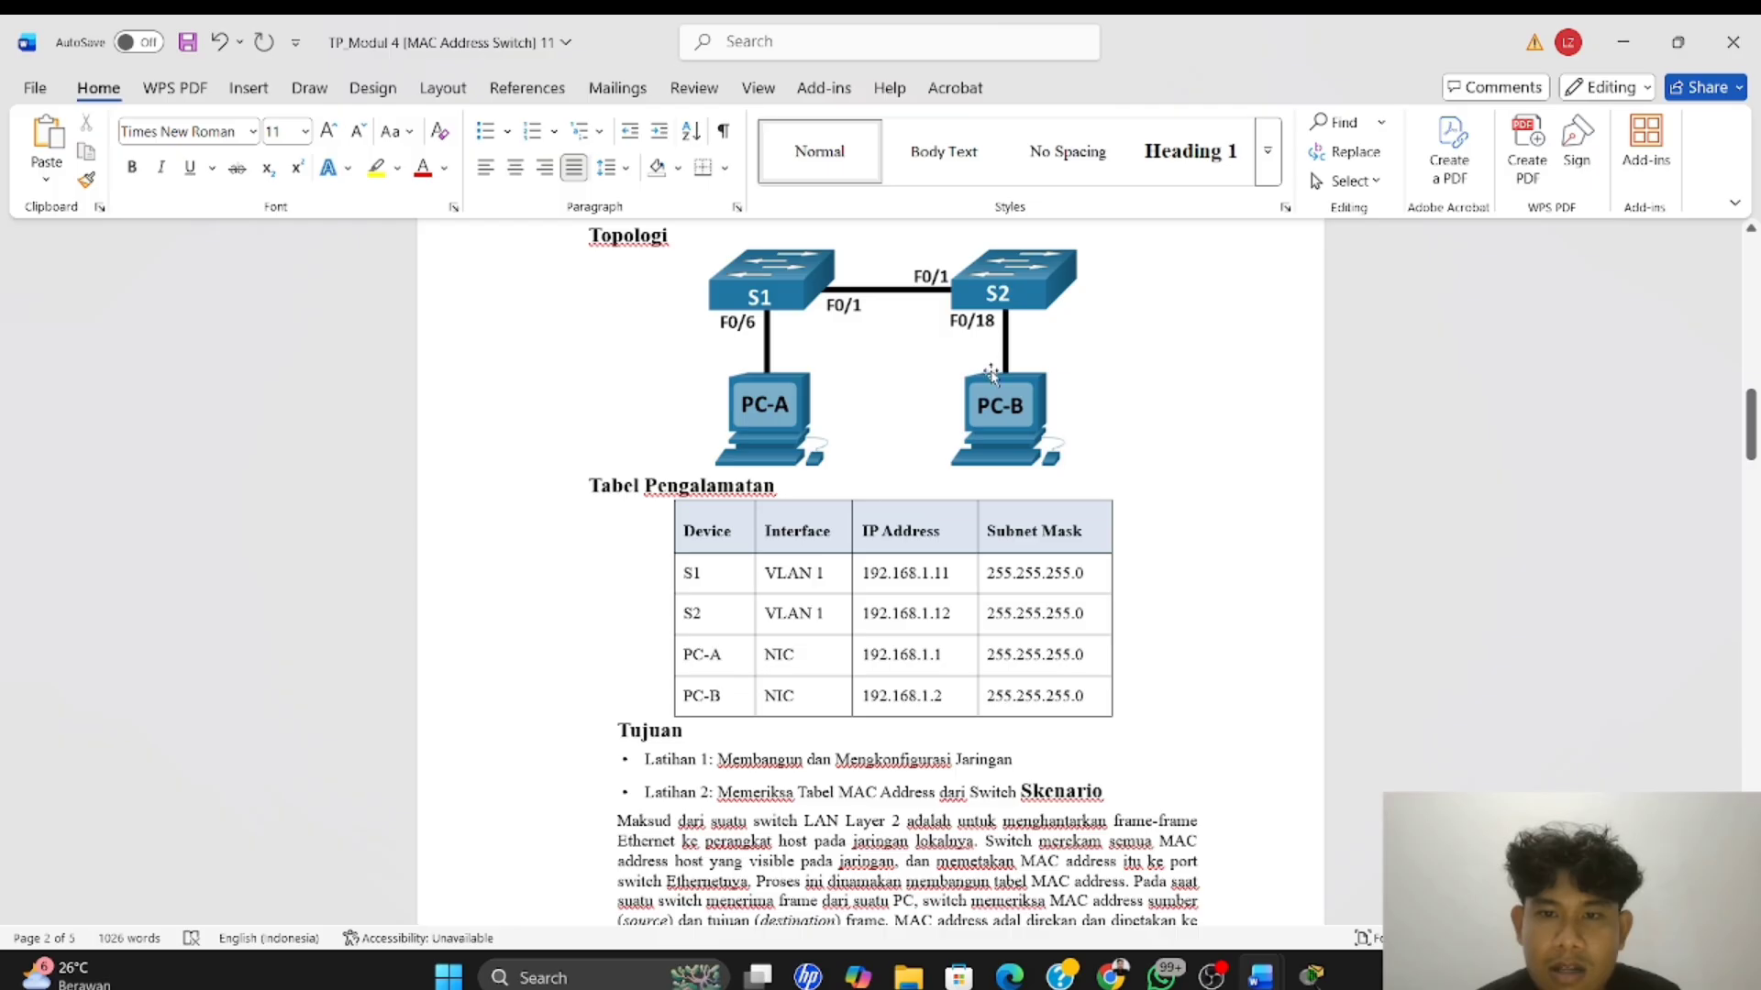
key("alt+Tab")
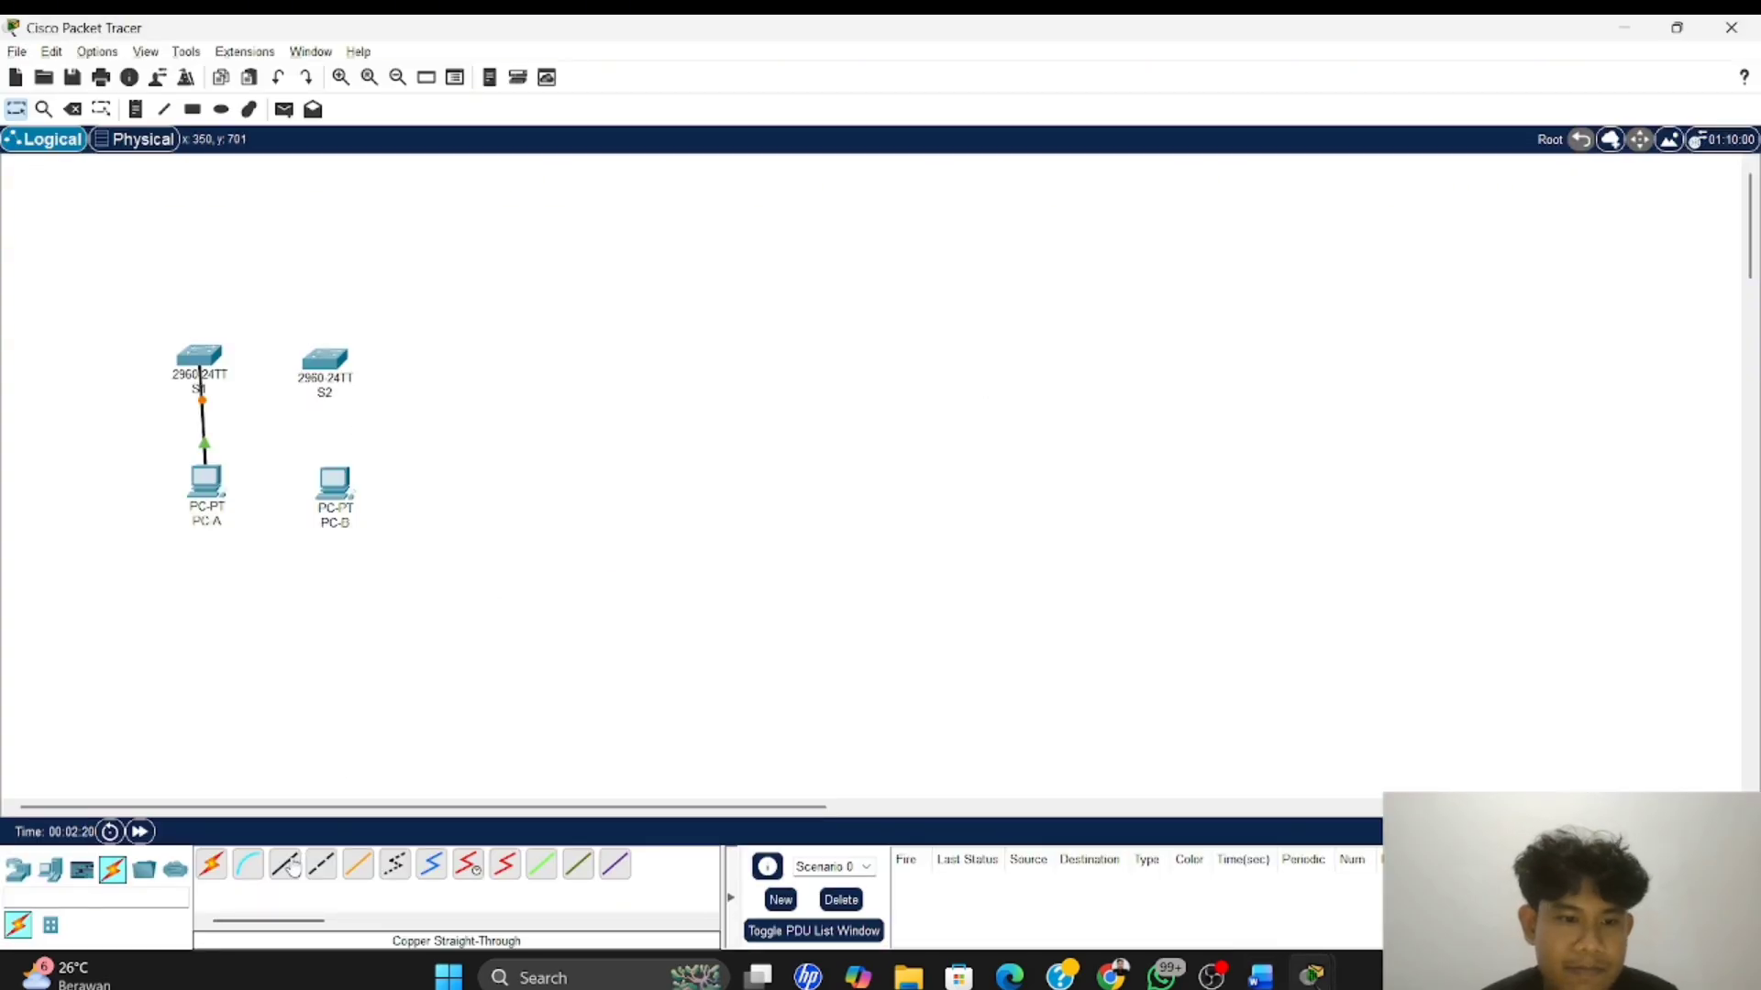
left_click(292, 871)
left_click(342, 484)
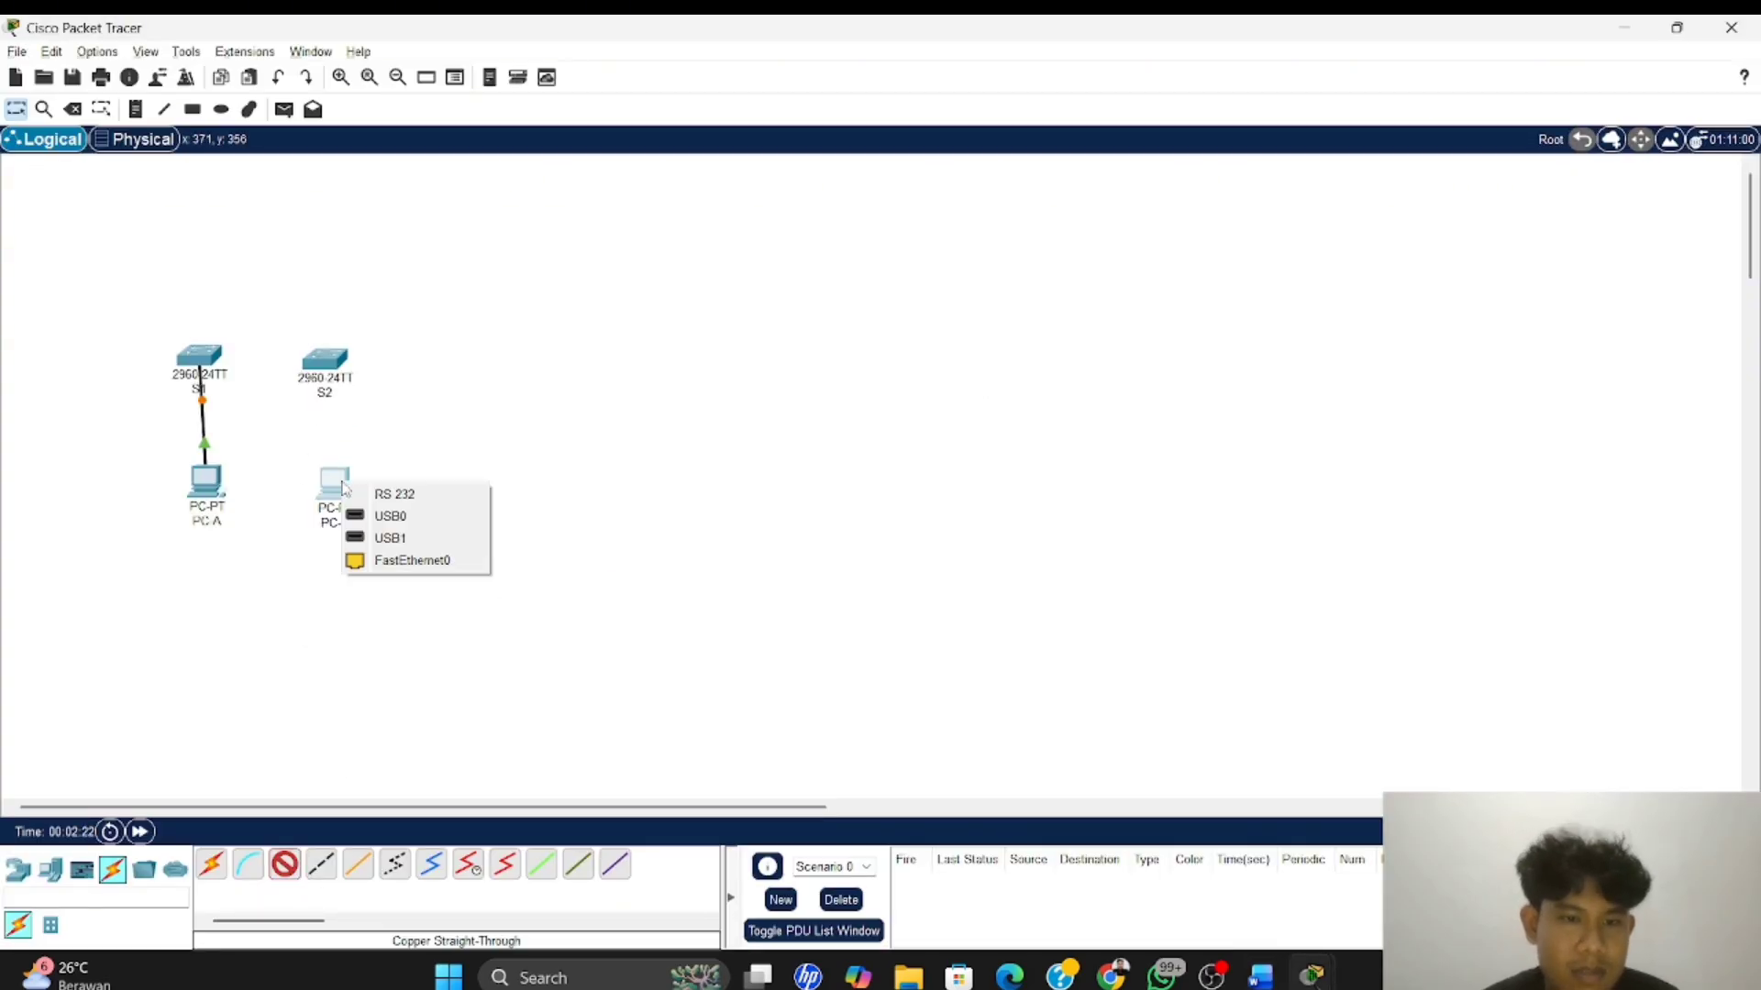
left_click(401, 567)
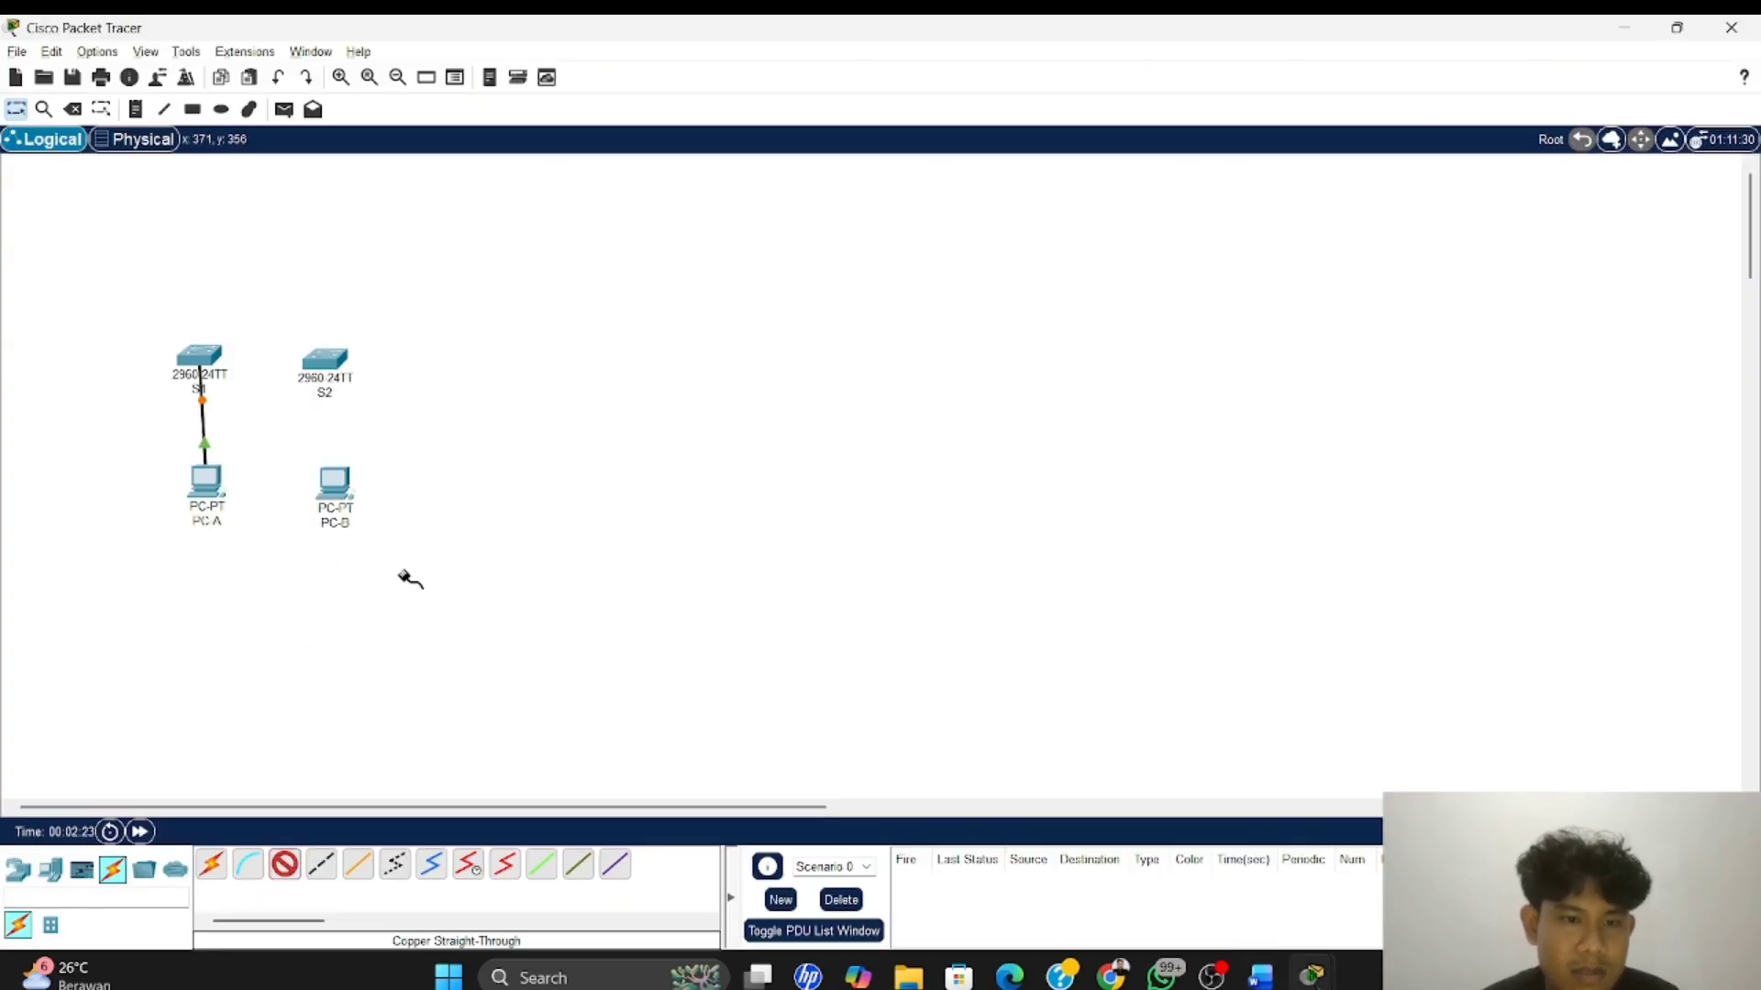
left_click(337, 503)
left_click(399, 578)
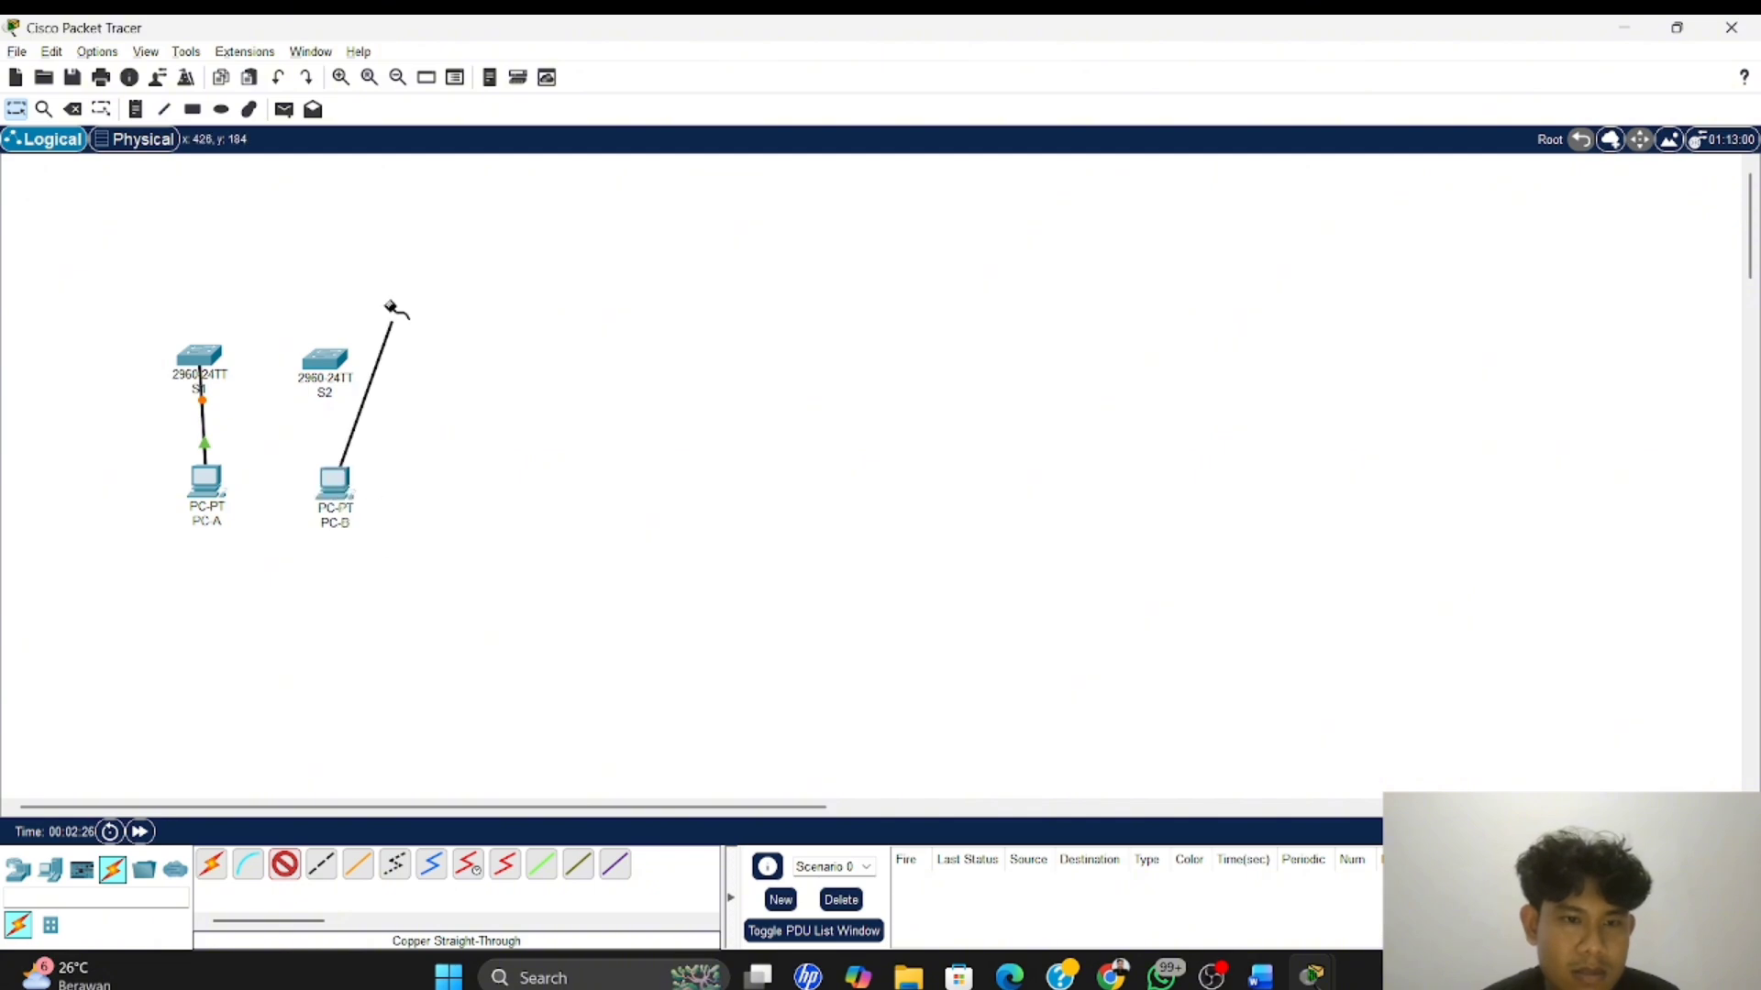
left_click(326, 349)
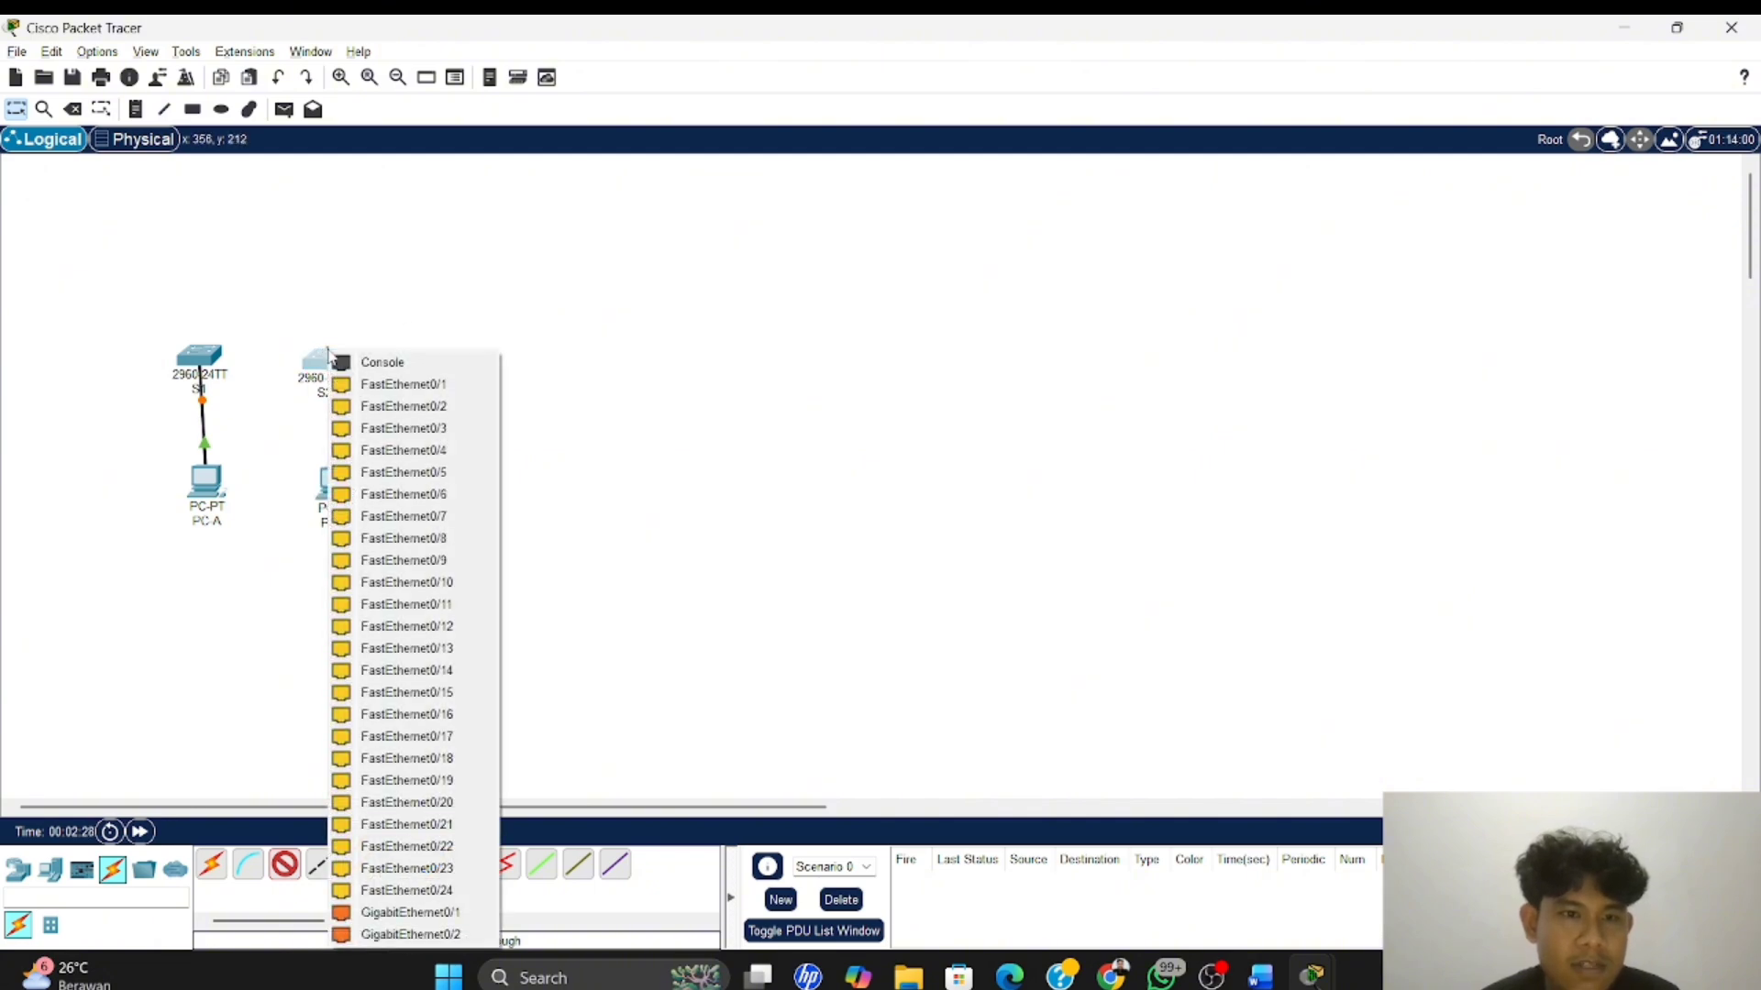
left_click(451, 758)
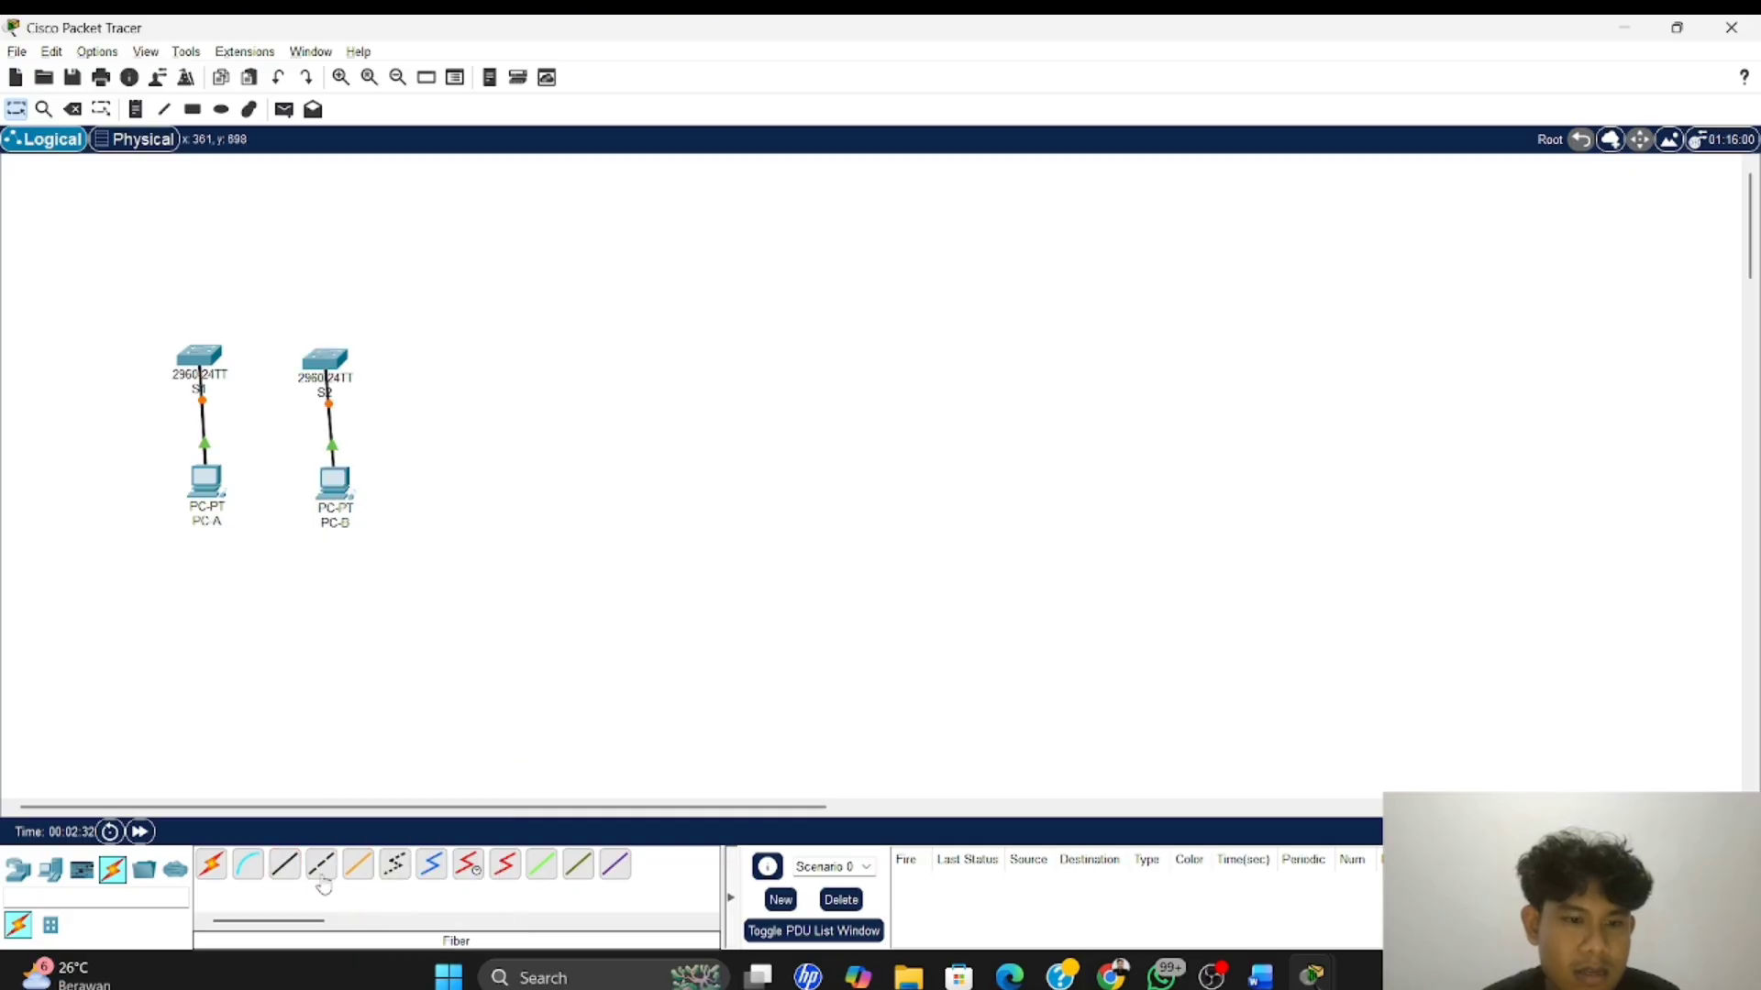
Connect S1's FastEthernet0/1 to S2's FastEthernet0/1 with a Copper Straight-Through cable
left_click(285, 876)
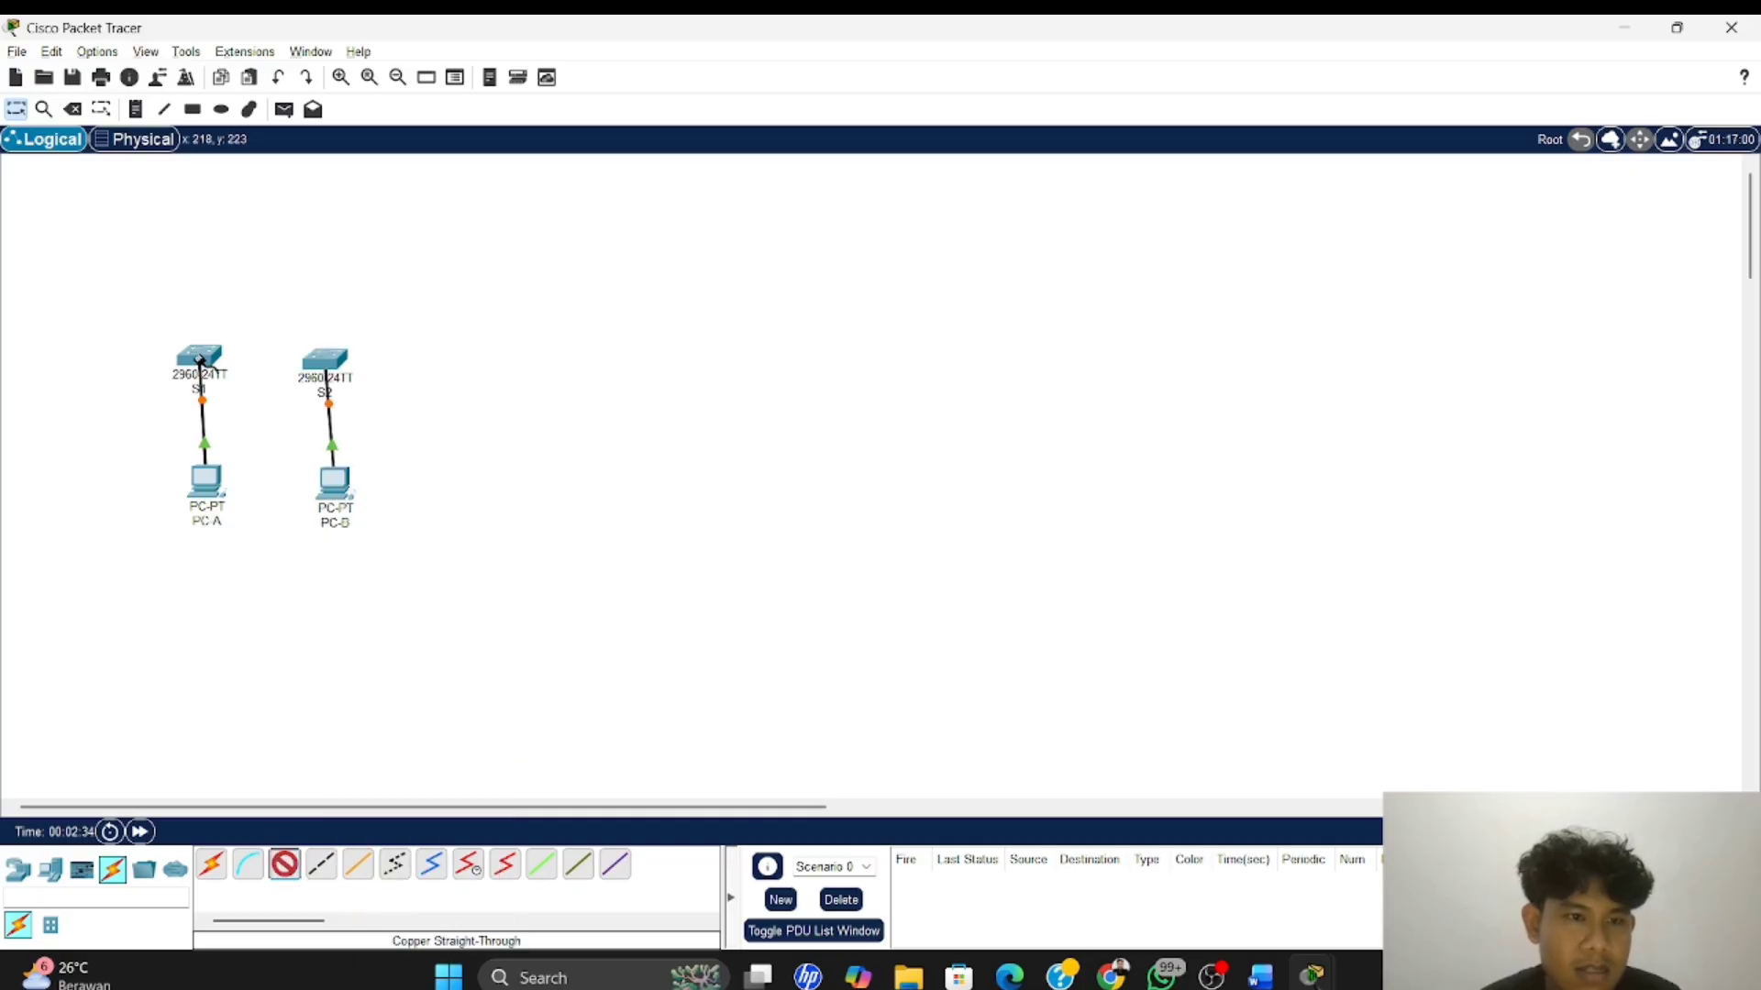
left_click(200, 362)
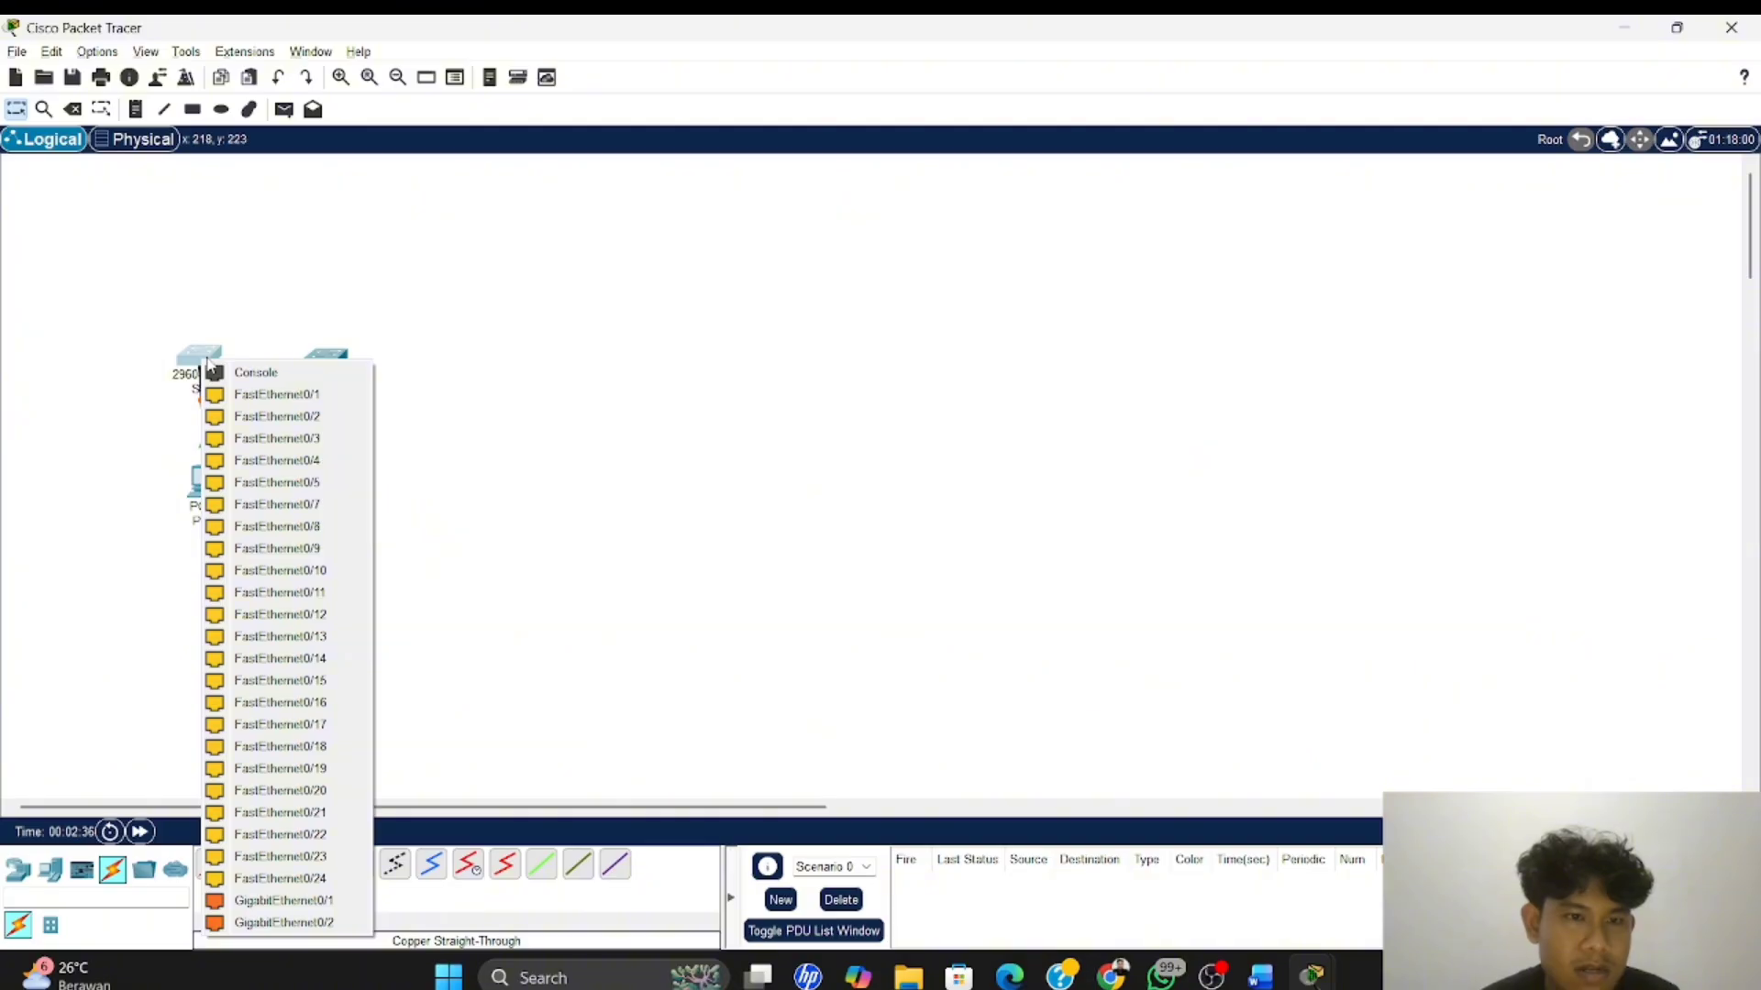
left_click(320, 396)
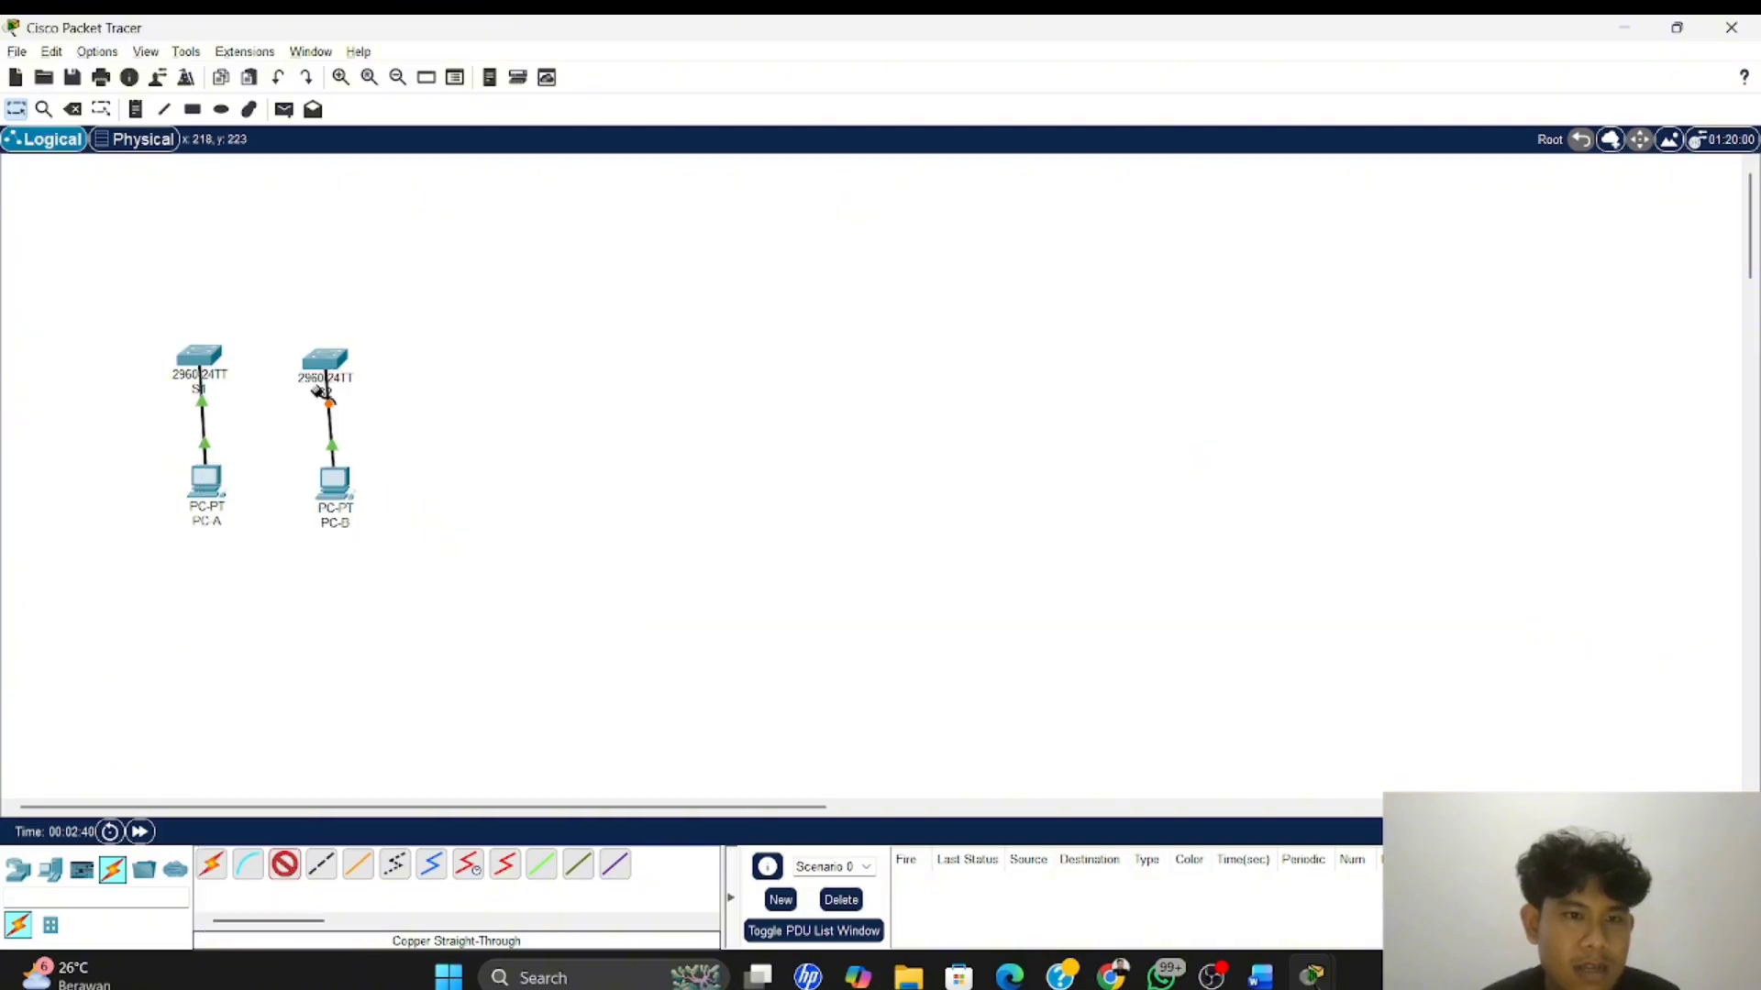
left_click(327, 363)
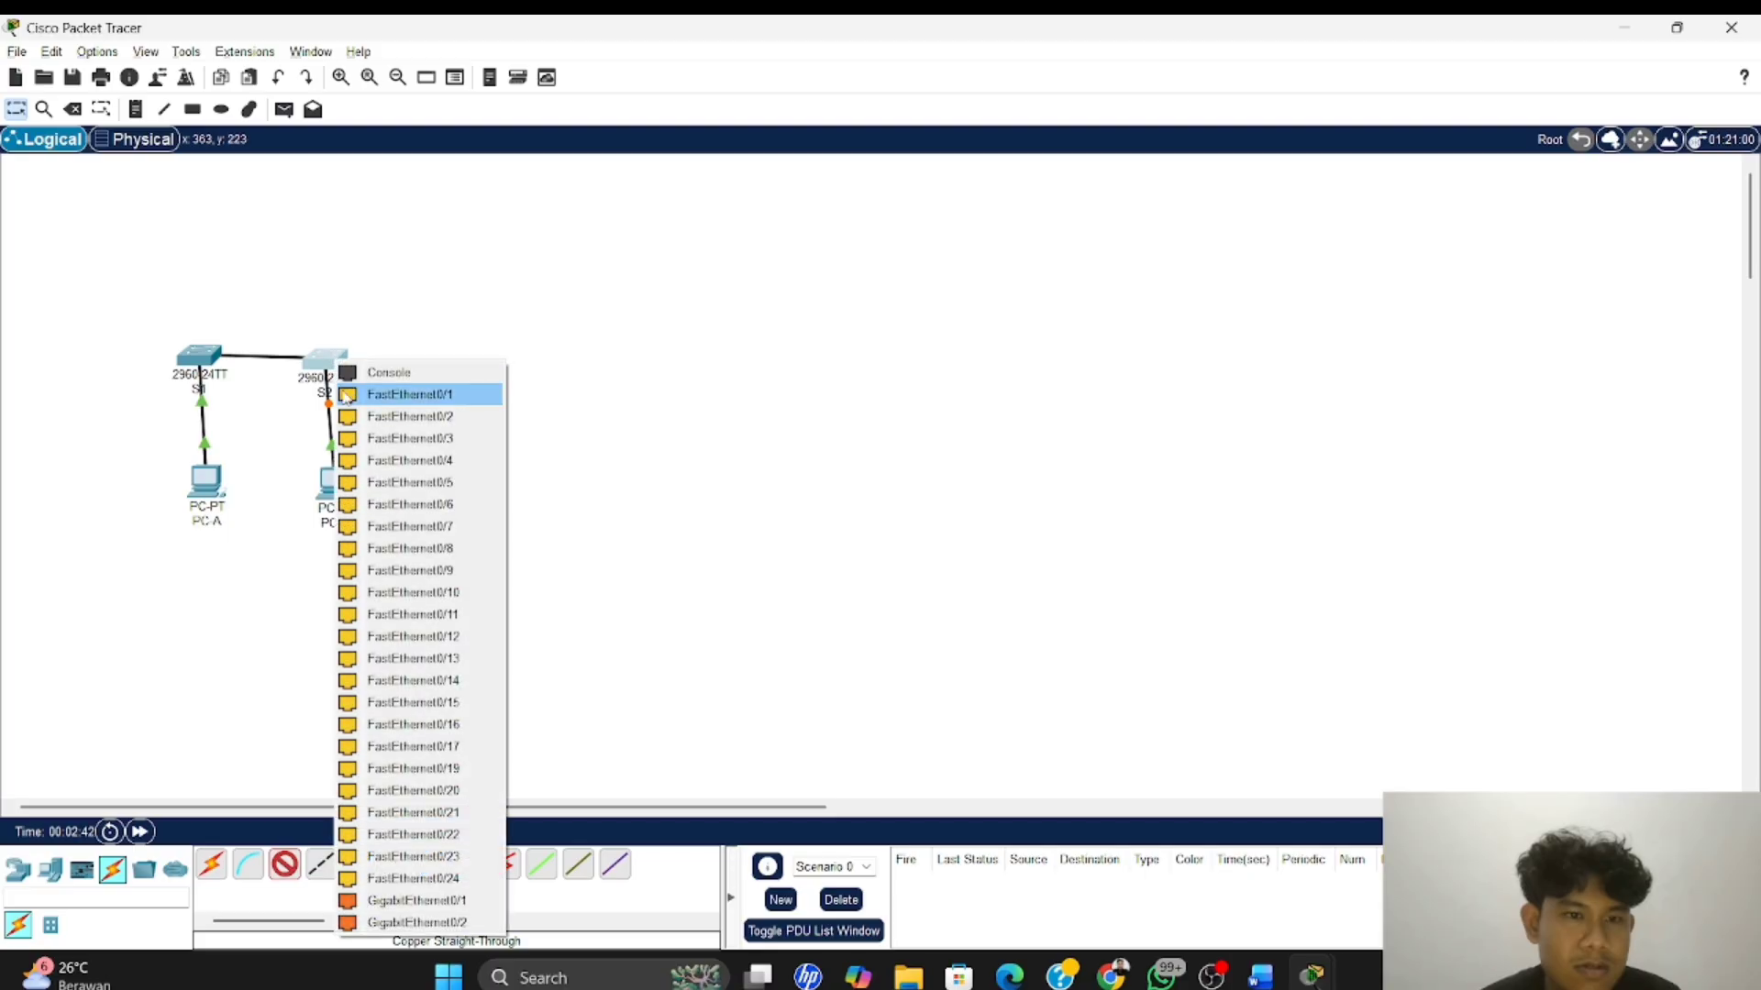
left_click(359, 396)
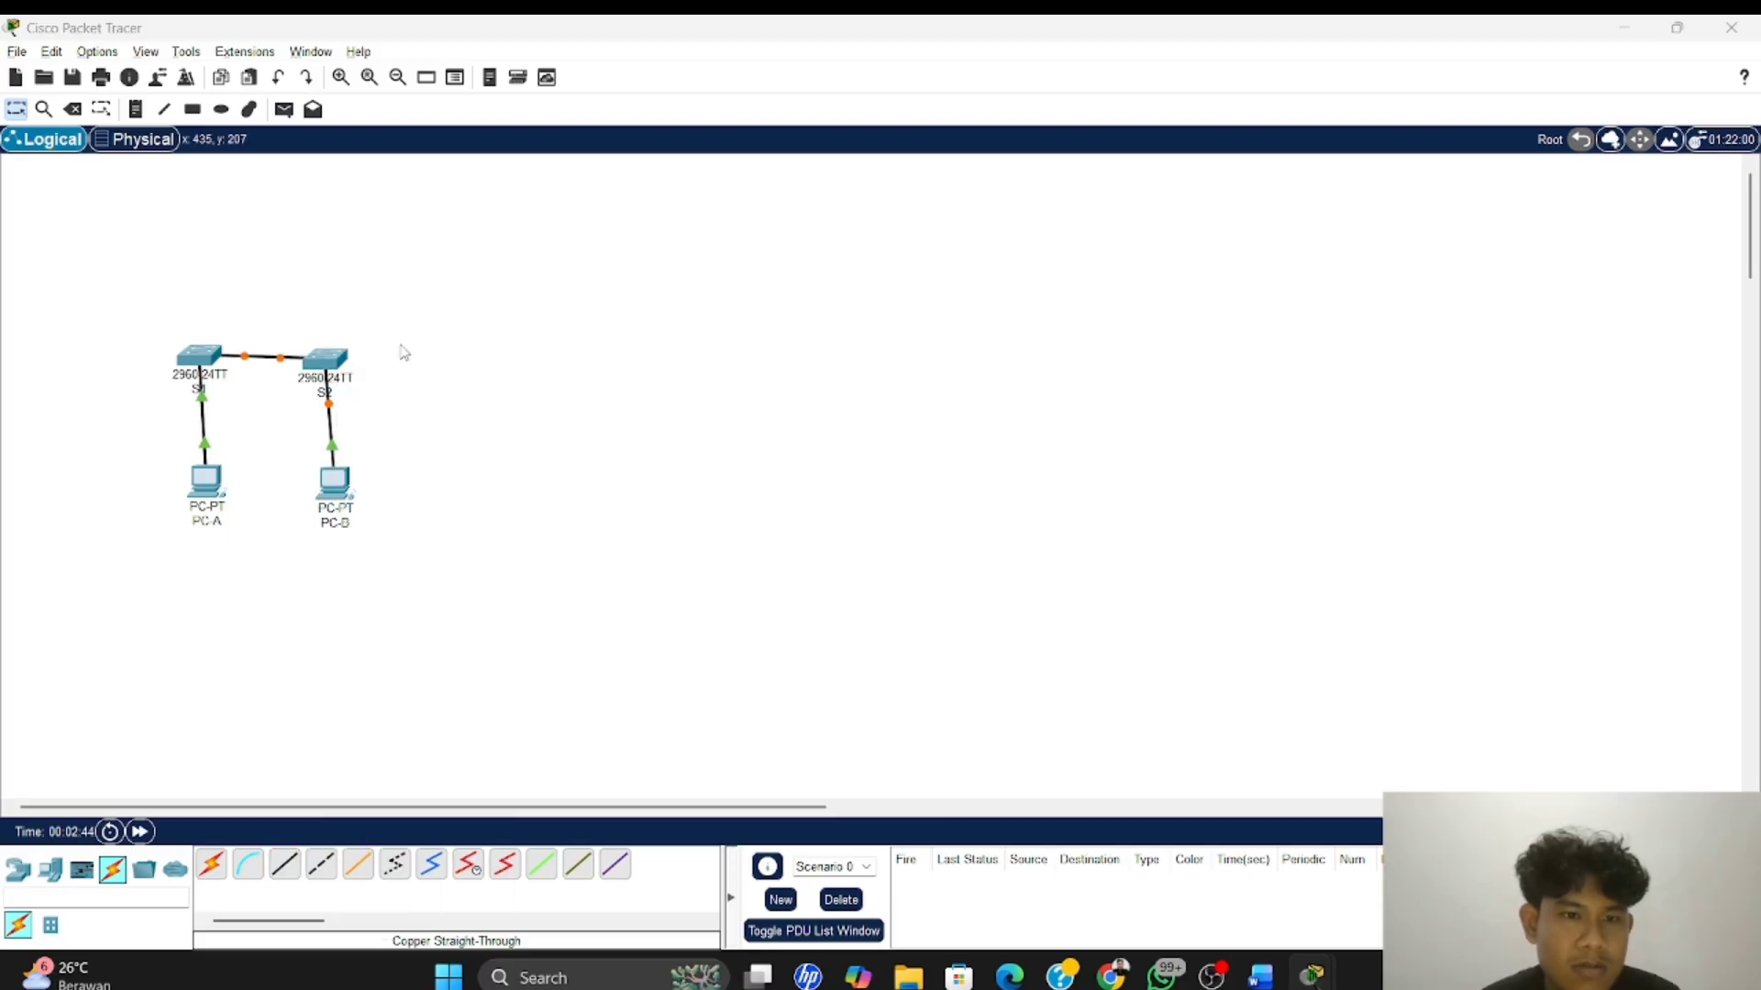
Switch to the Word lab module and read the topology, addressing table and Latihan 1 steps for configuring the PC hosts
key("alt+Tab")
scroll(773, 406, "up", 1)
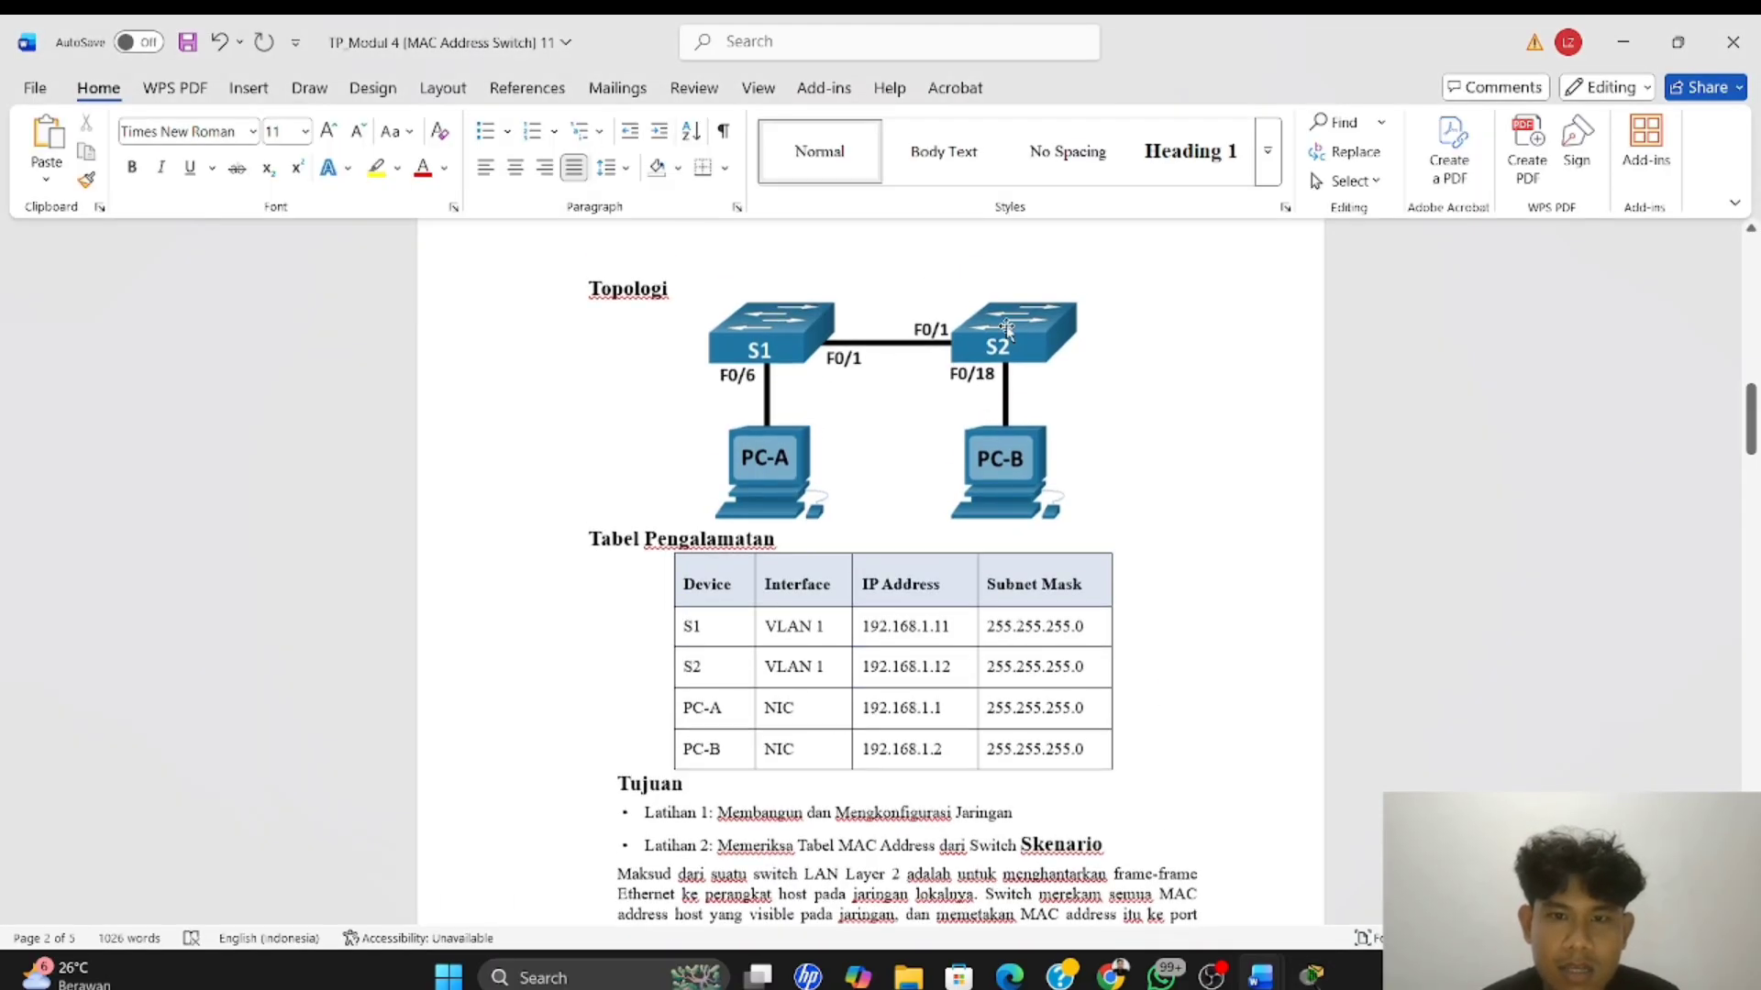
scroll(927, 386, "down", 1)
scroll(927, 386, "down", 10)
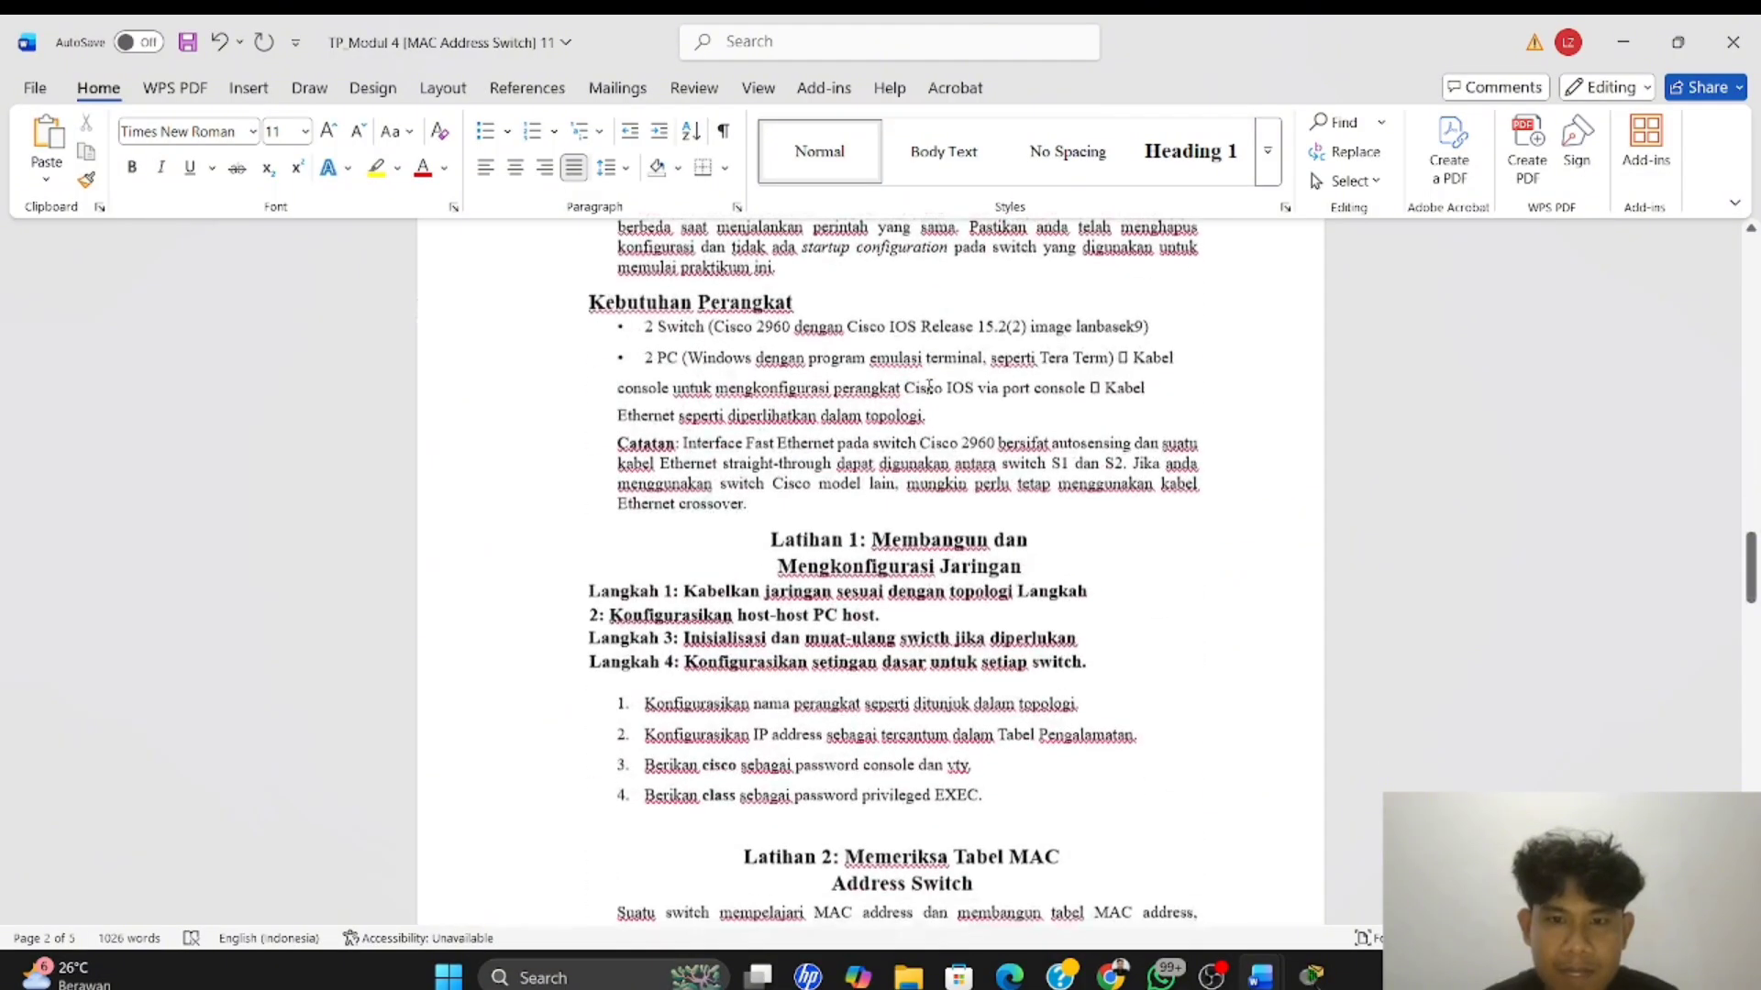
scroll(929, 387, "up", 1)
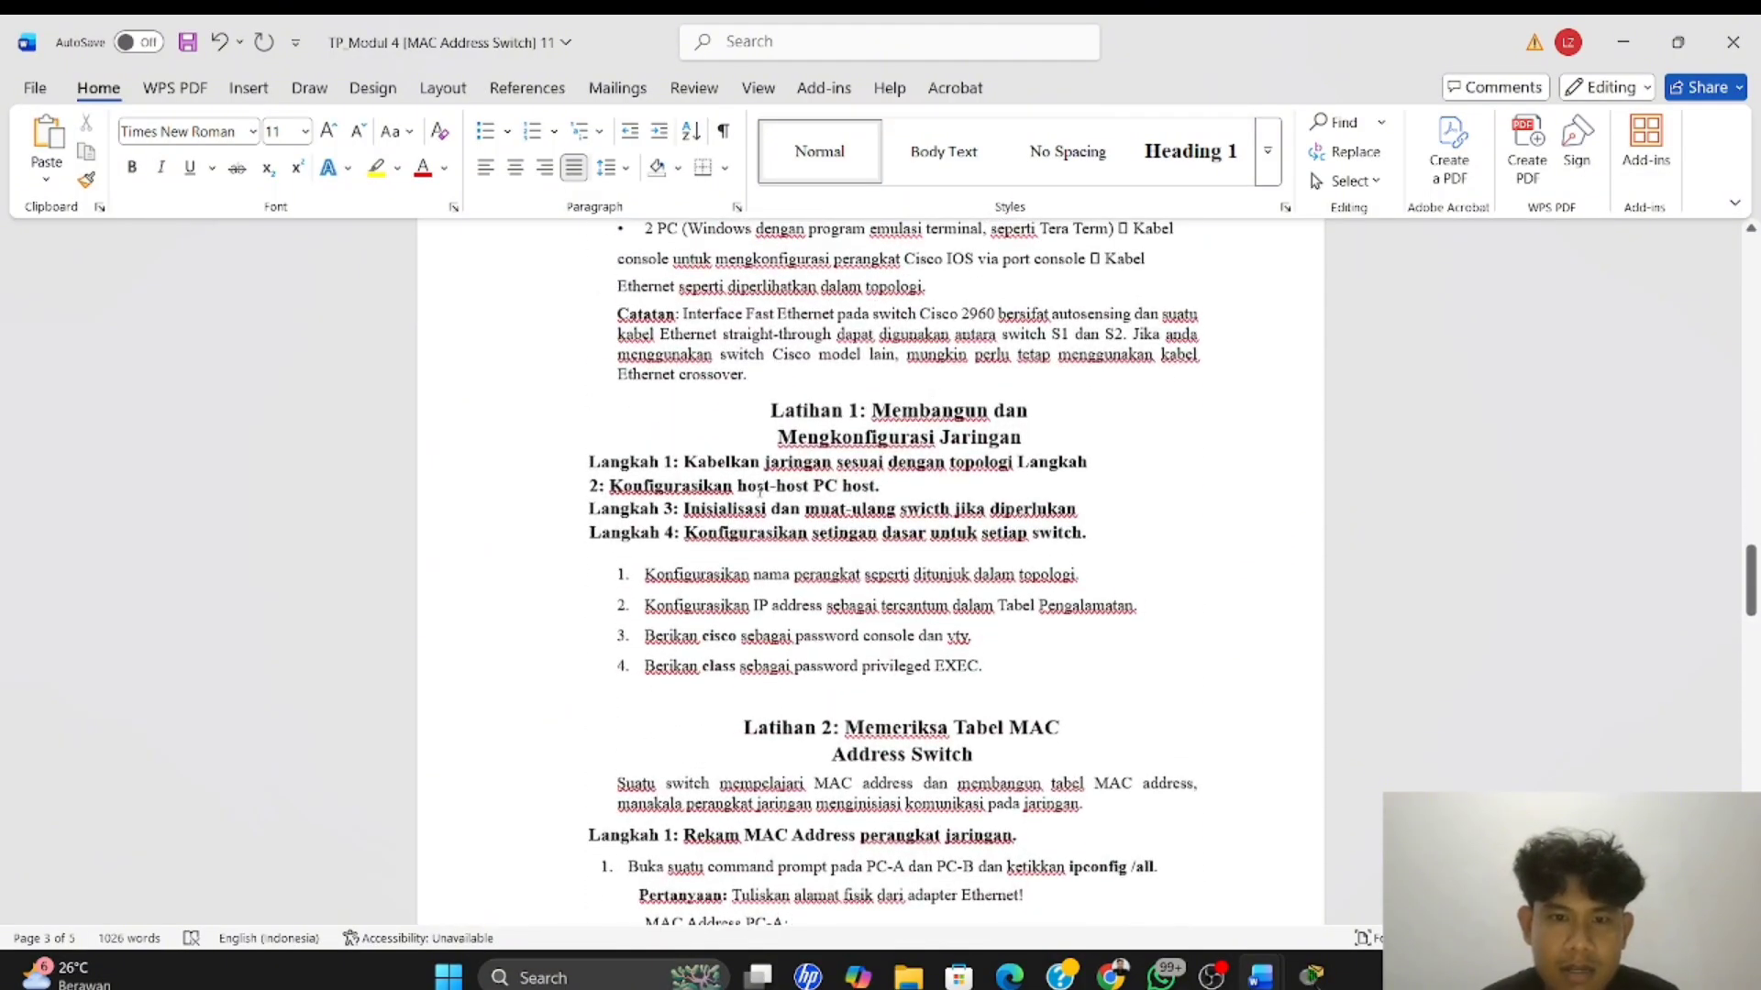
scroll(929, 387, "up", 1)
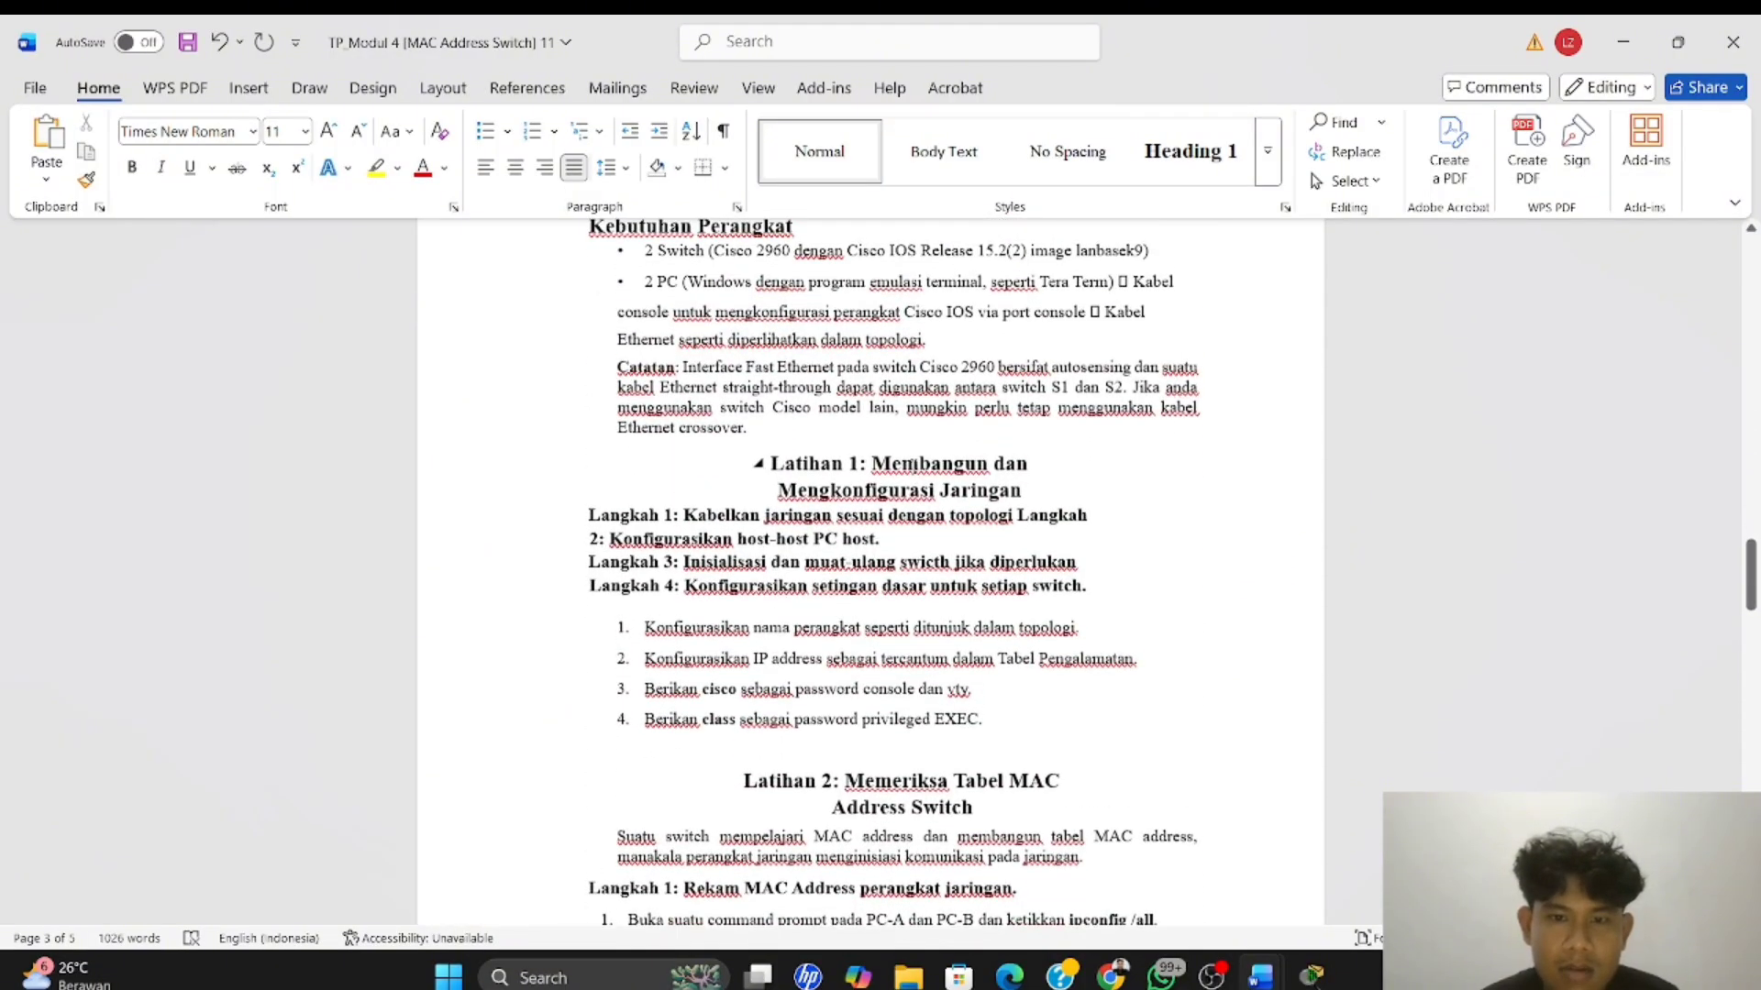
Switch back to Packet Tracer and give PC-A the static IPv4 address 192.168.1.1 with subnet mask 255.255.255.0
key("alt+Tab")
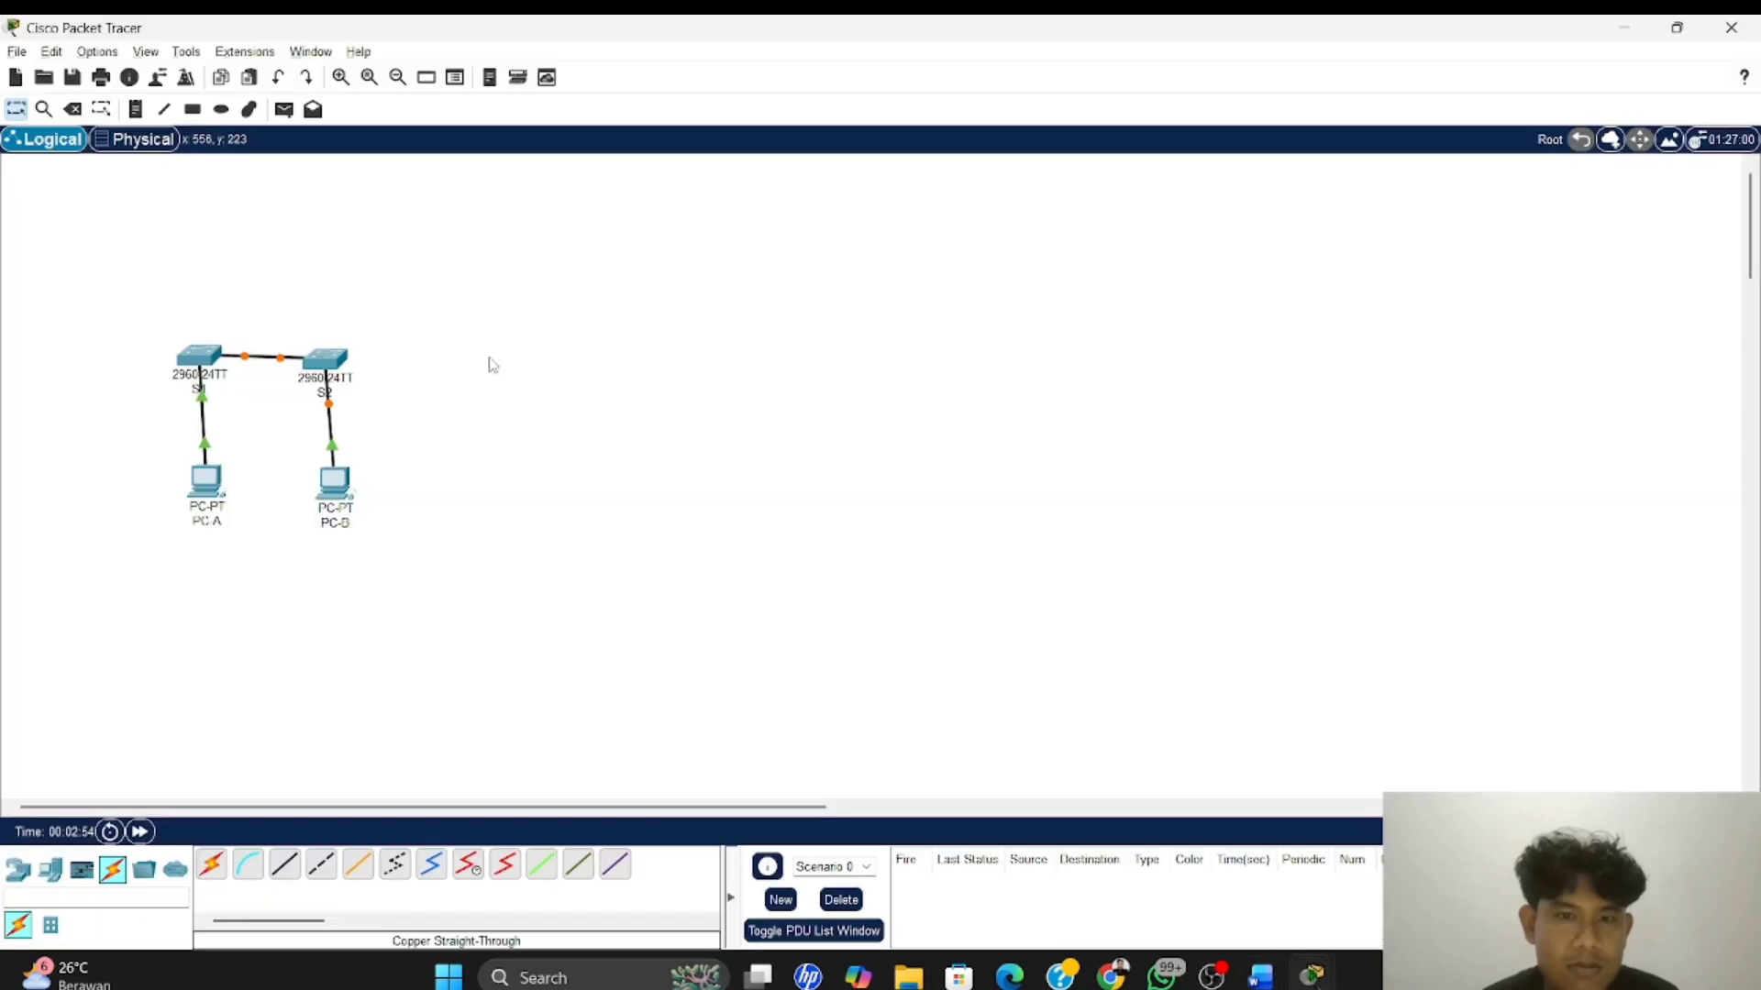
left_click(206, 481)
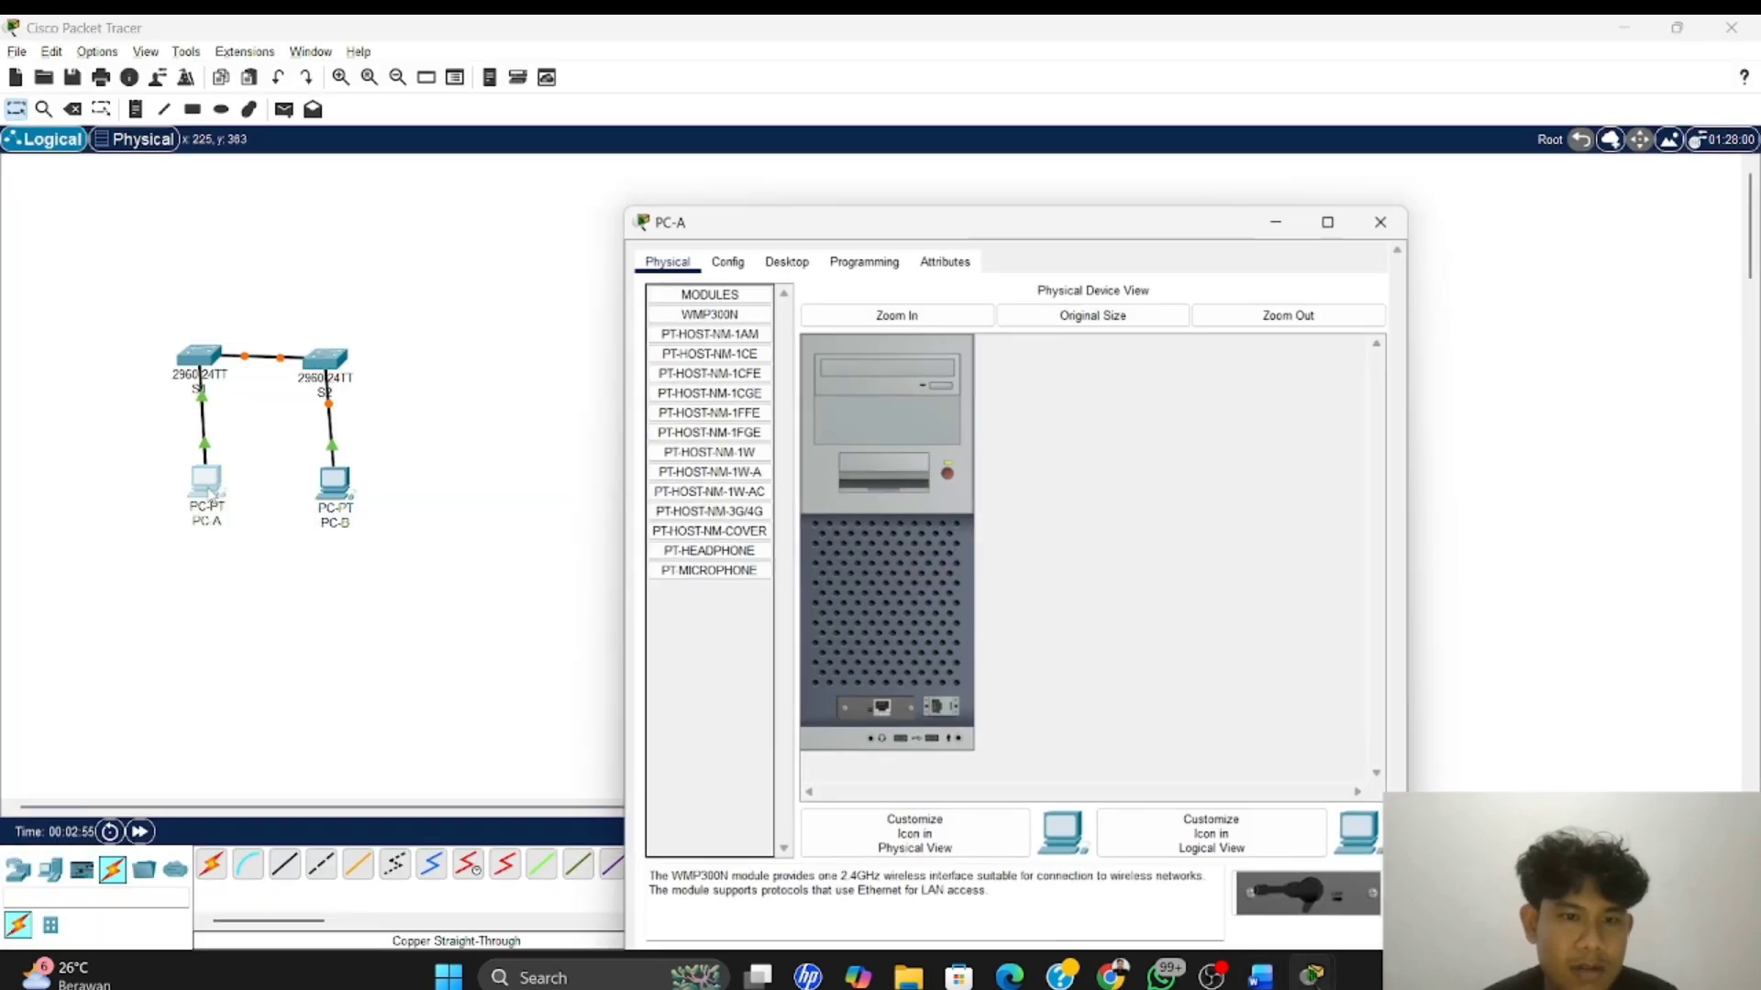
left_click(782, 195)
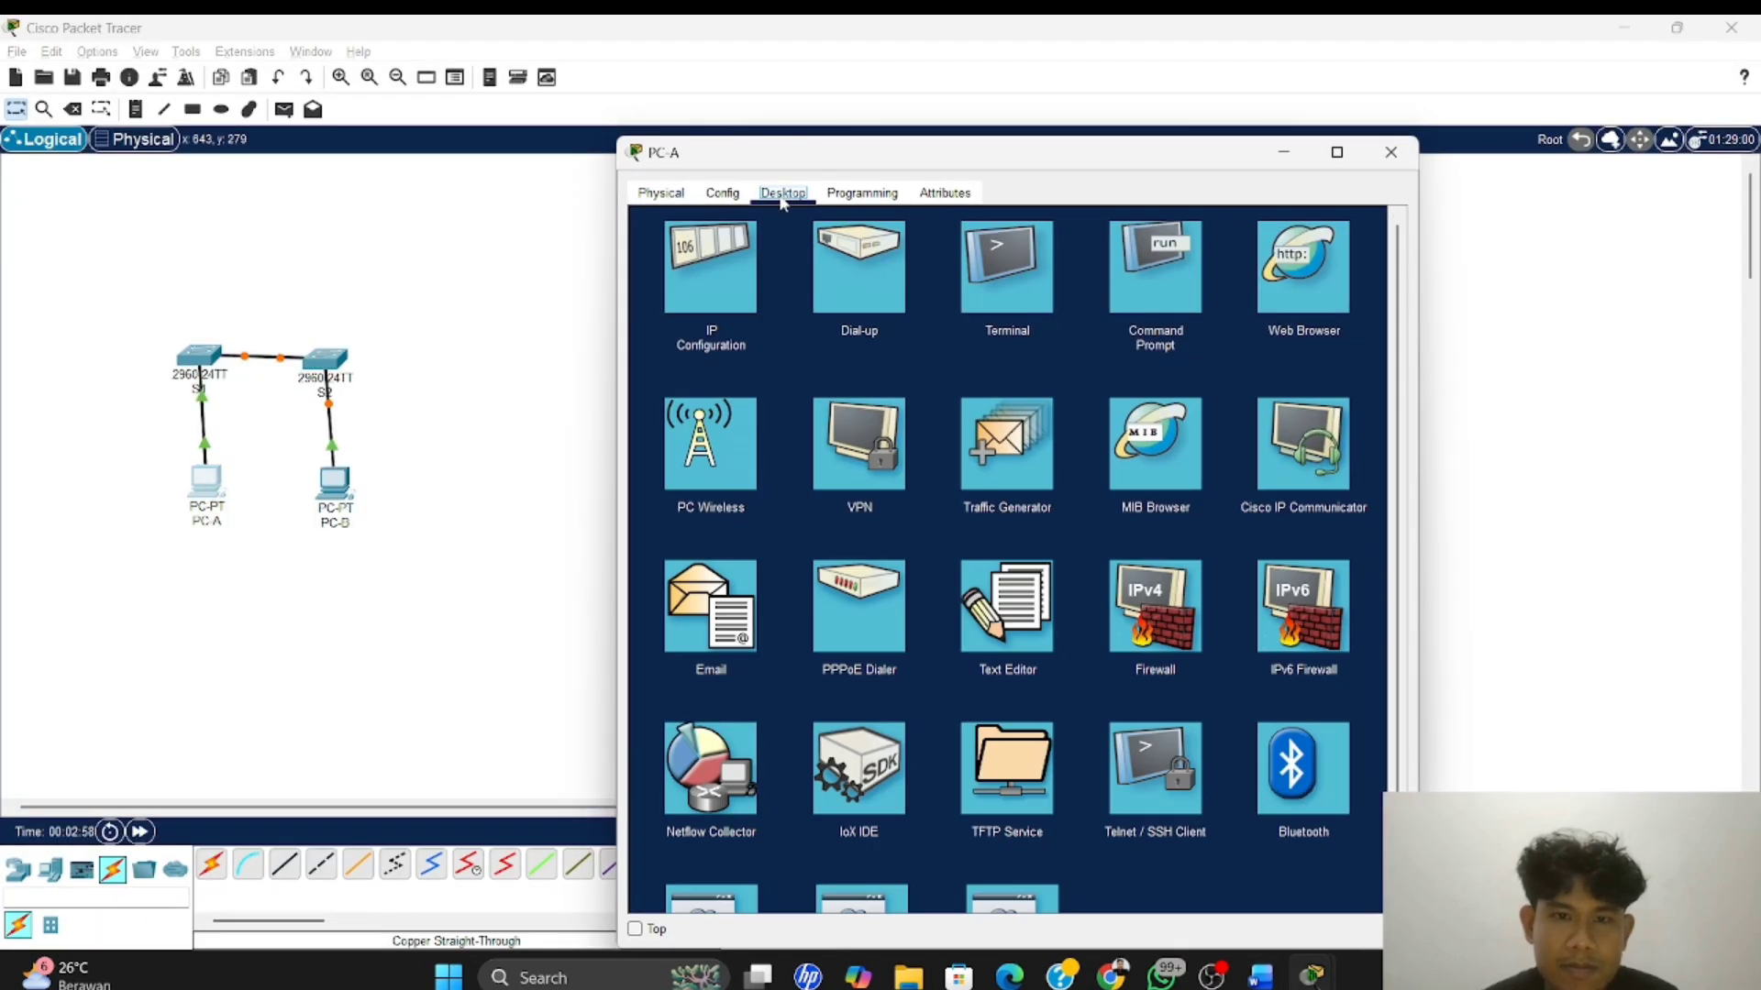
left_click(712, 266)
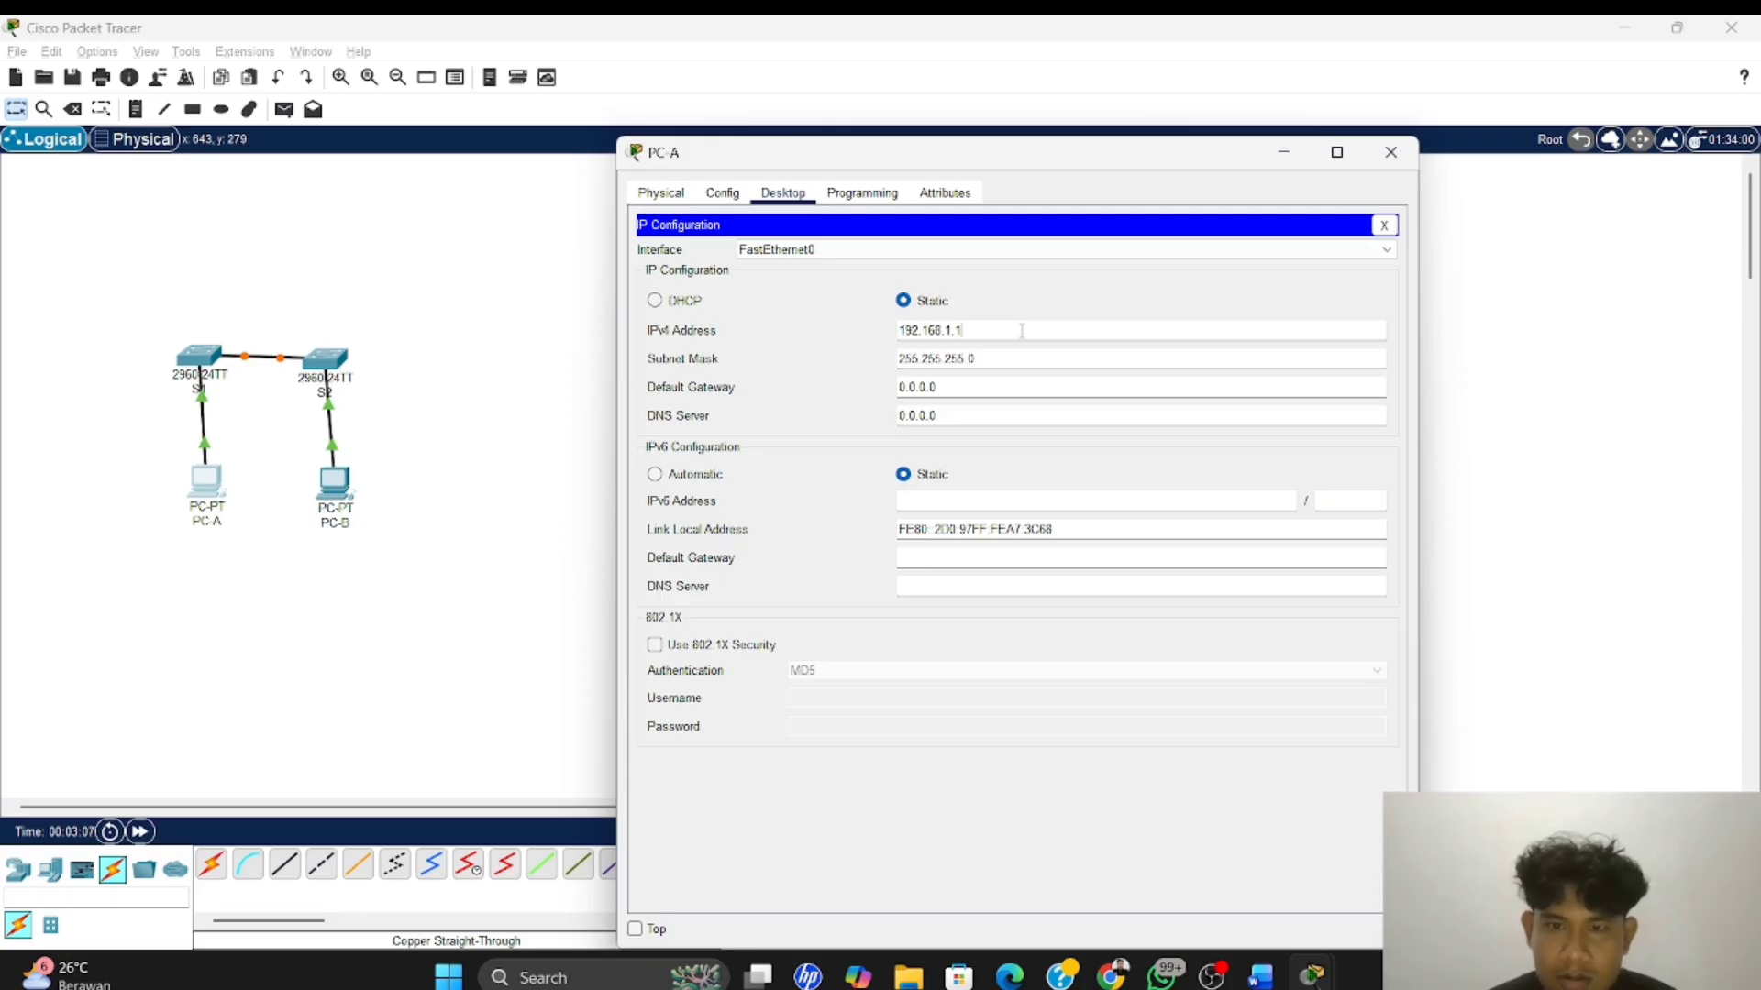
left_click(1384, 225)
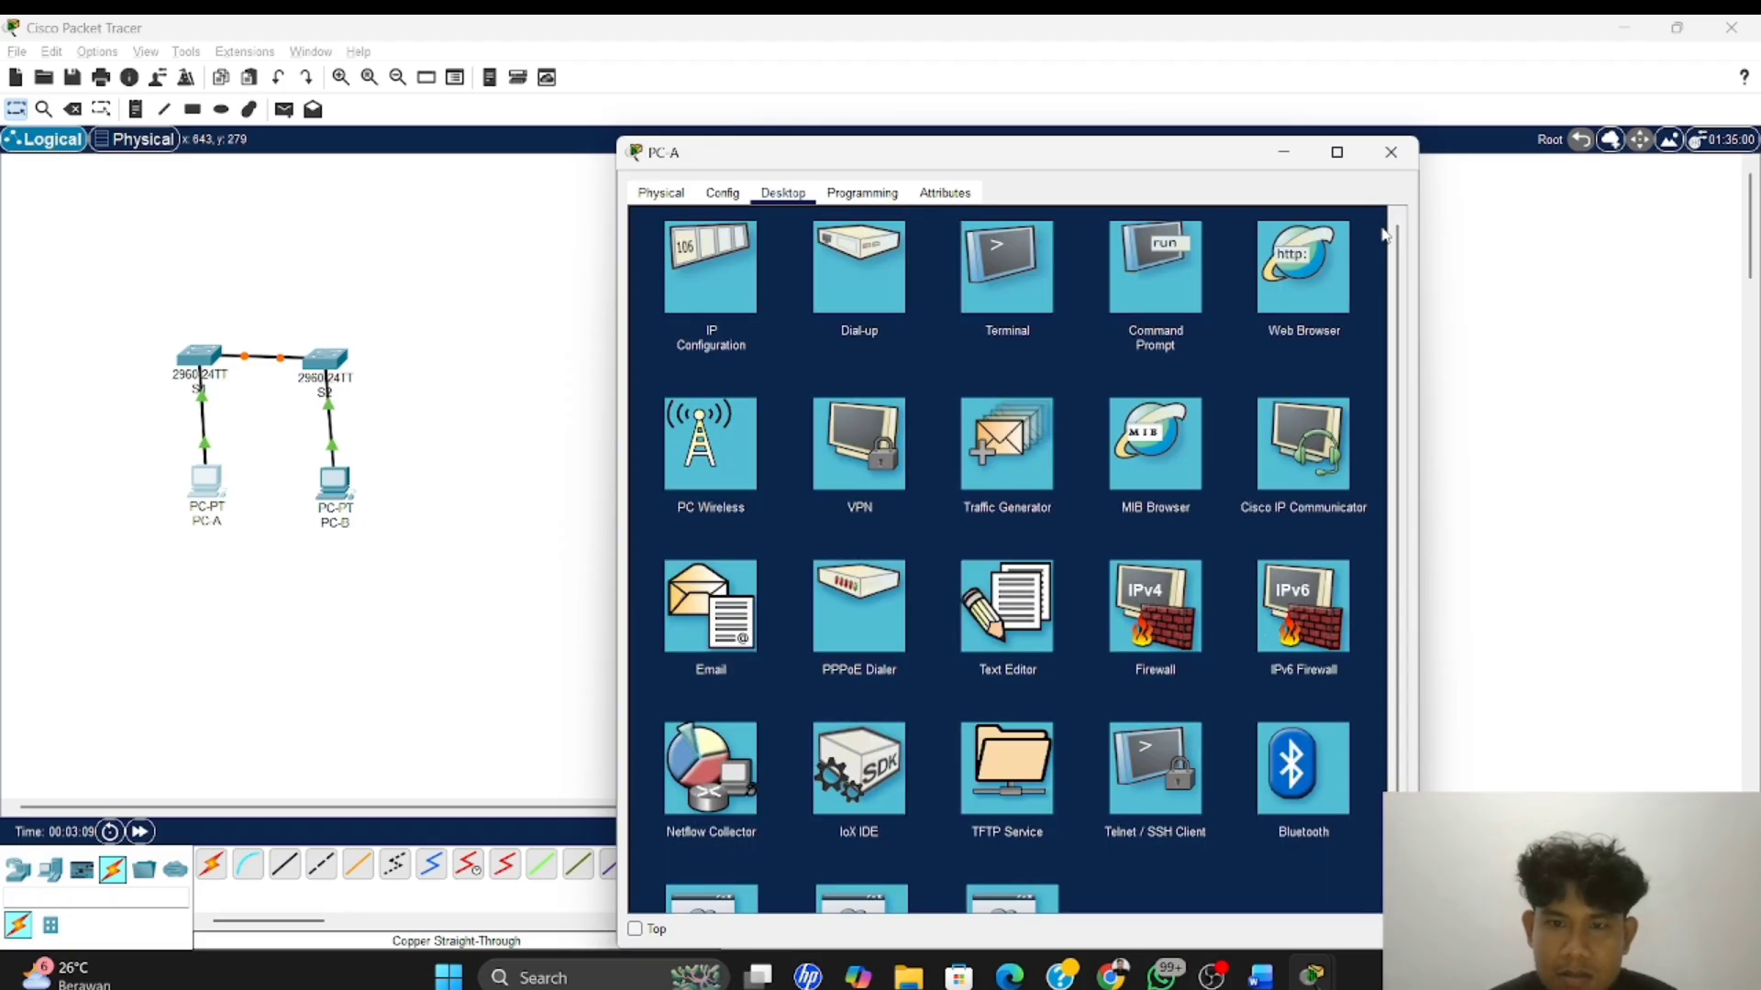
left_click(1391, 153)
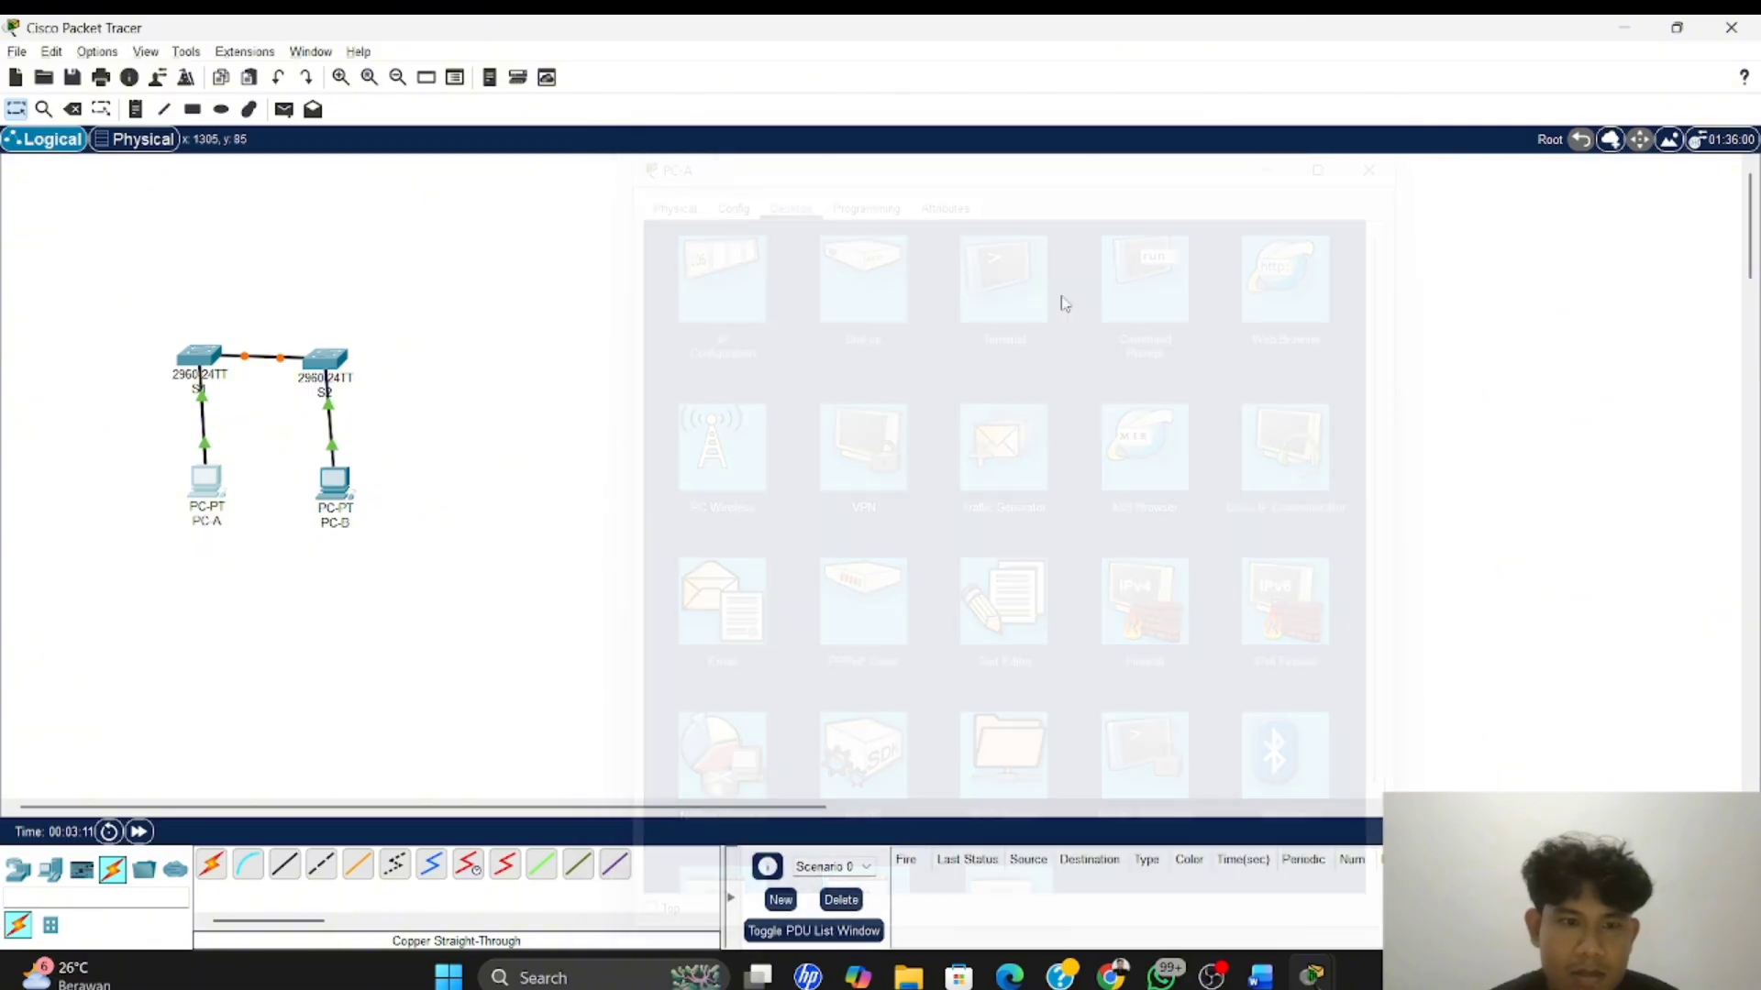
Give PC-B the static IPv4 address 192.168.1.2 with subnet mask 255.255.255.0, and close its window
left_click(344, 486)
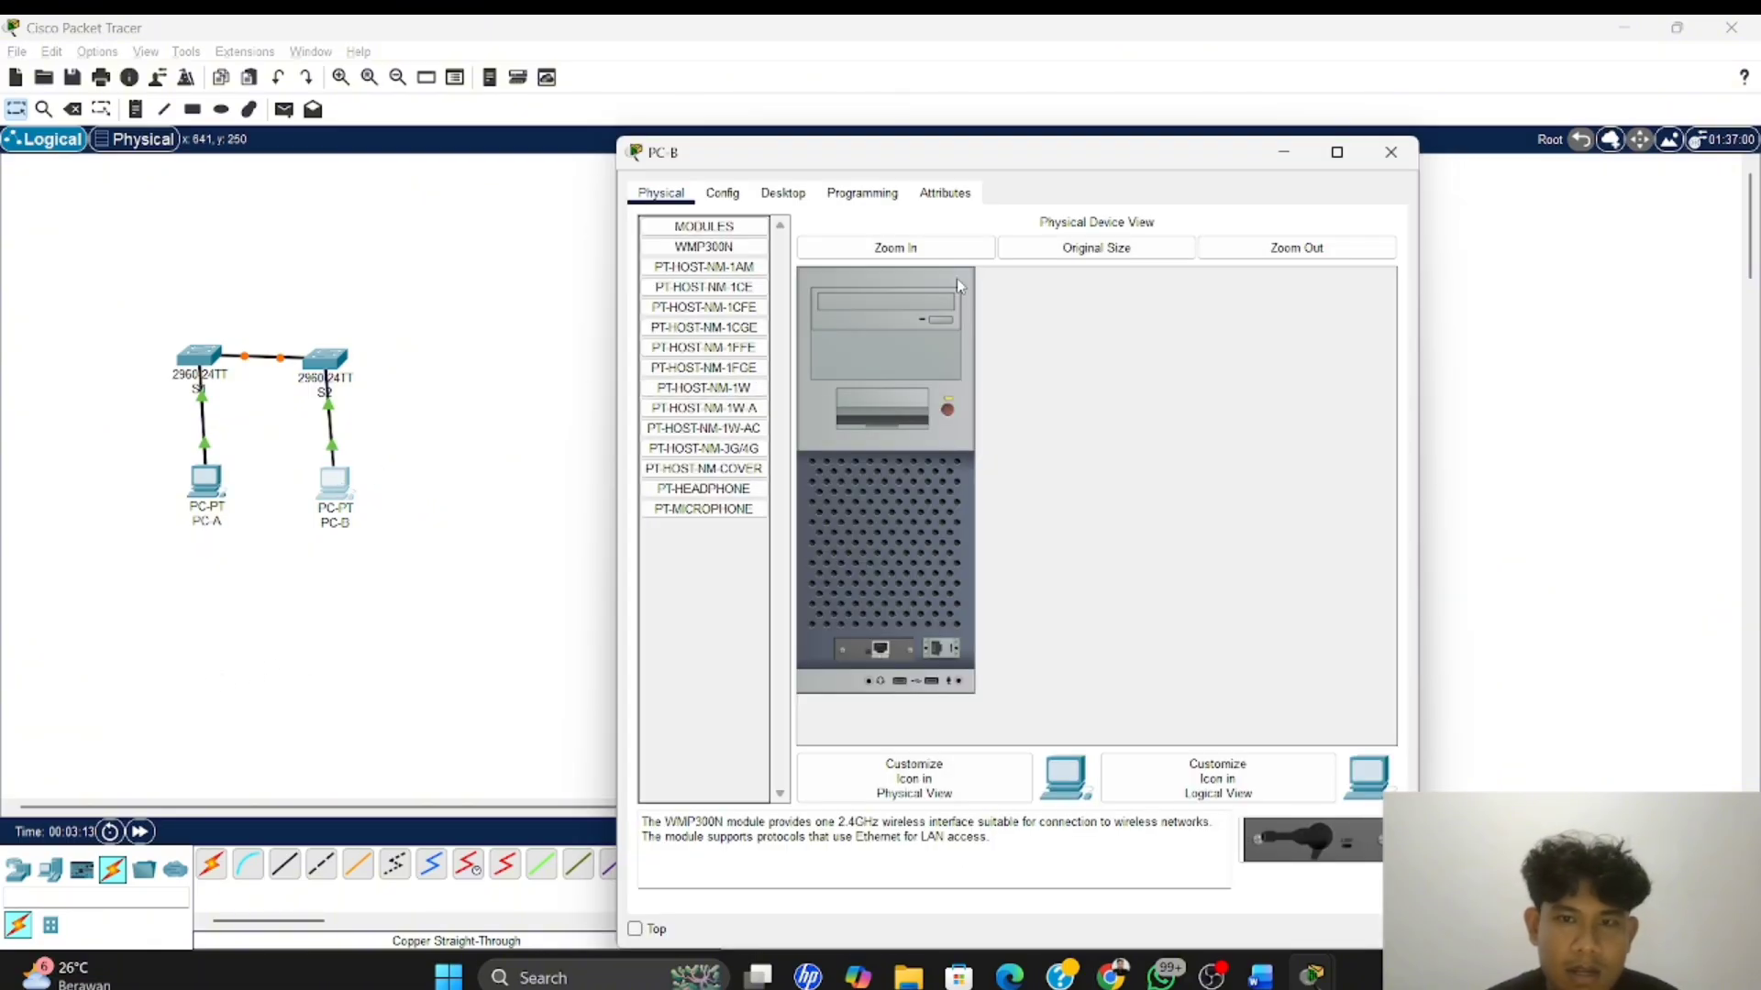
left_click(797, 193)
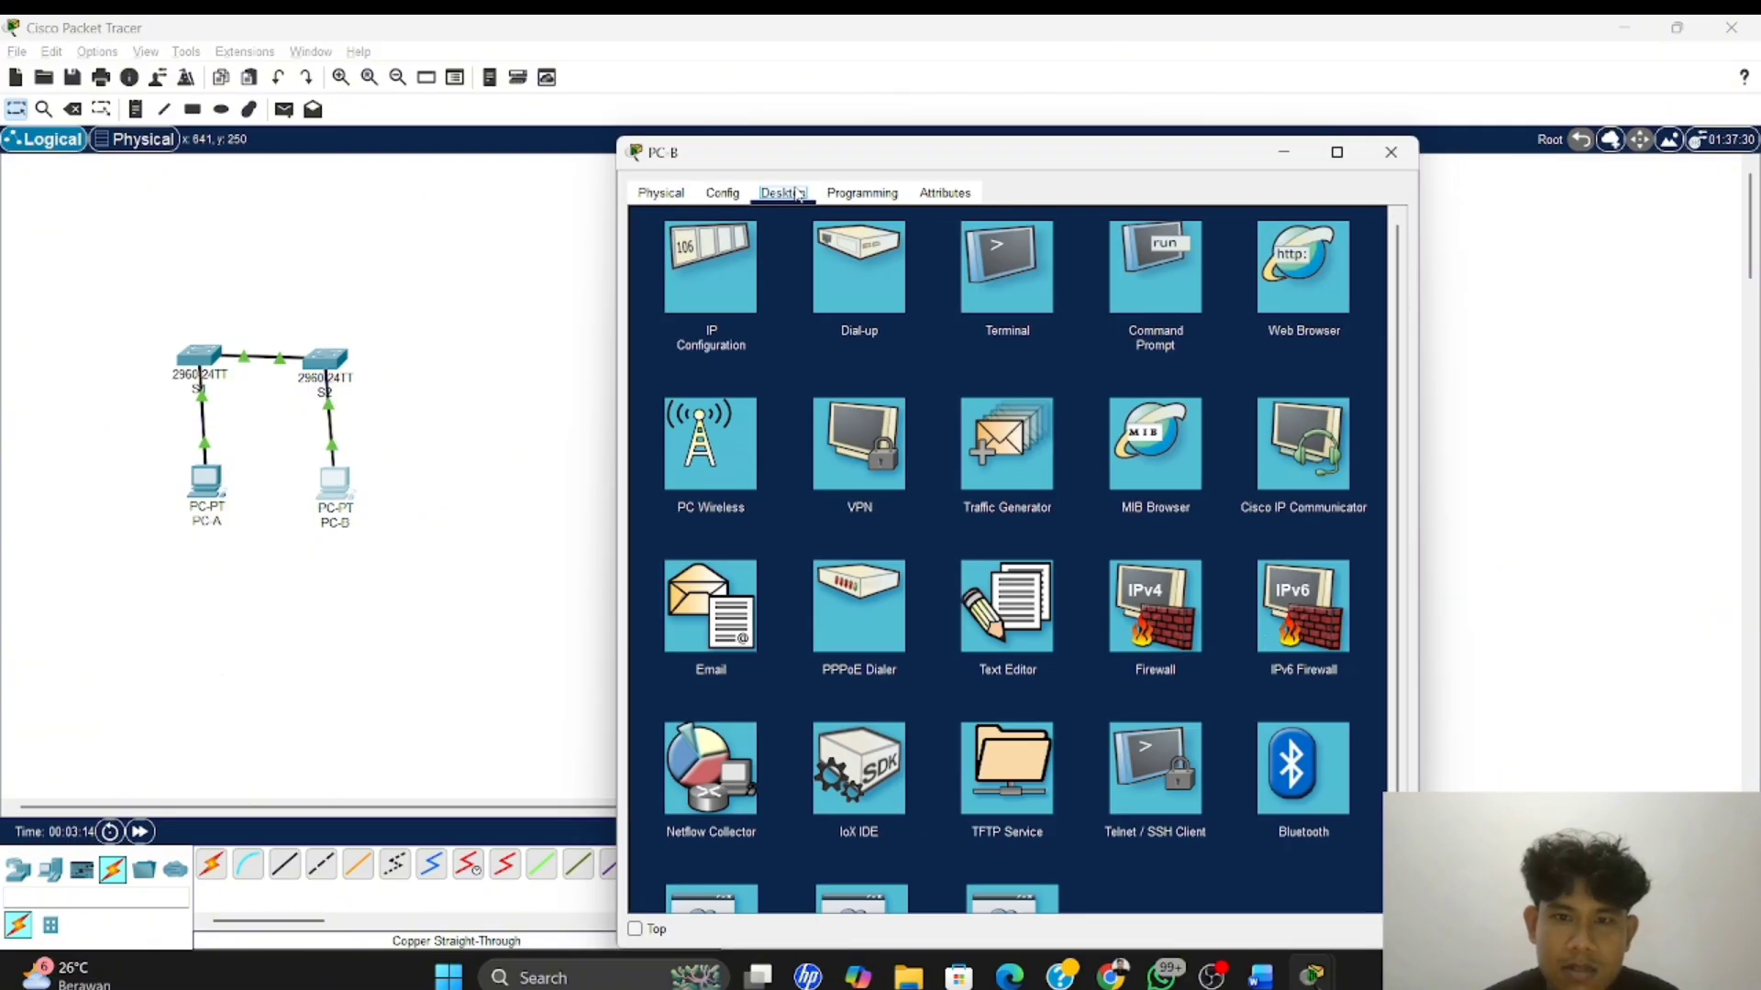
left_click(732, 307)
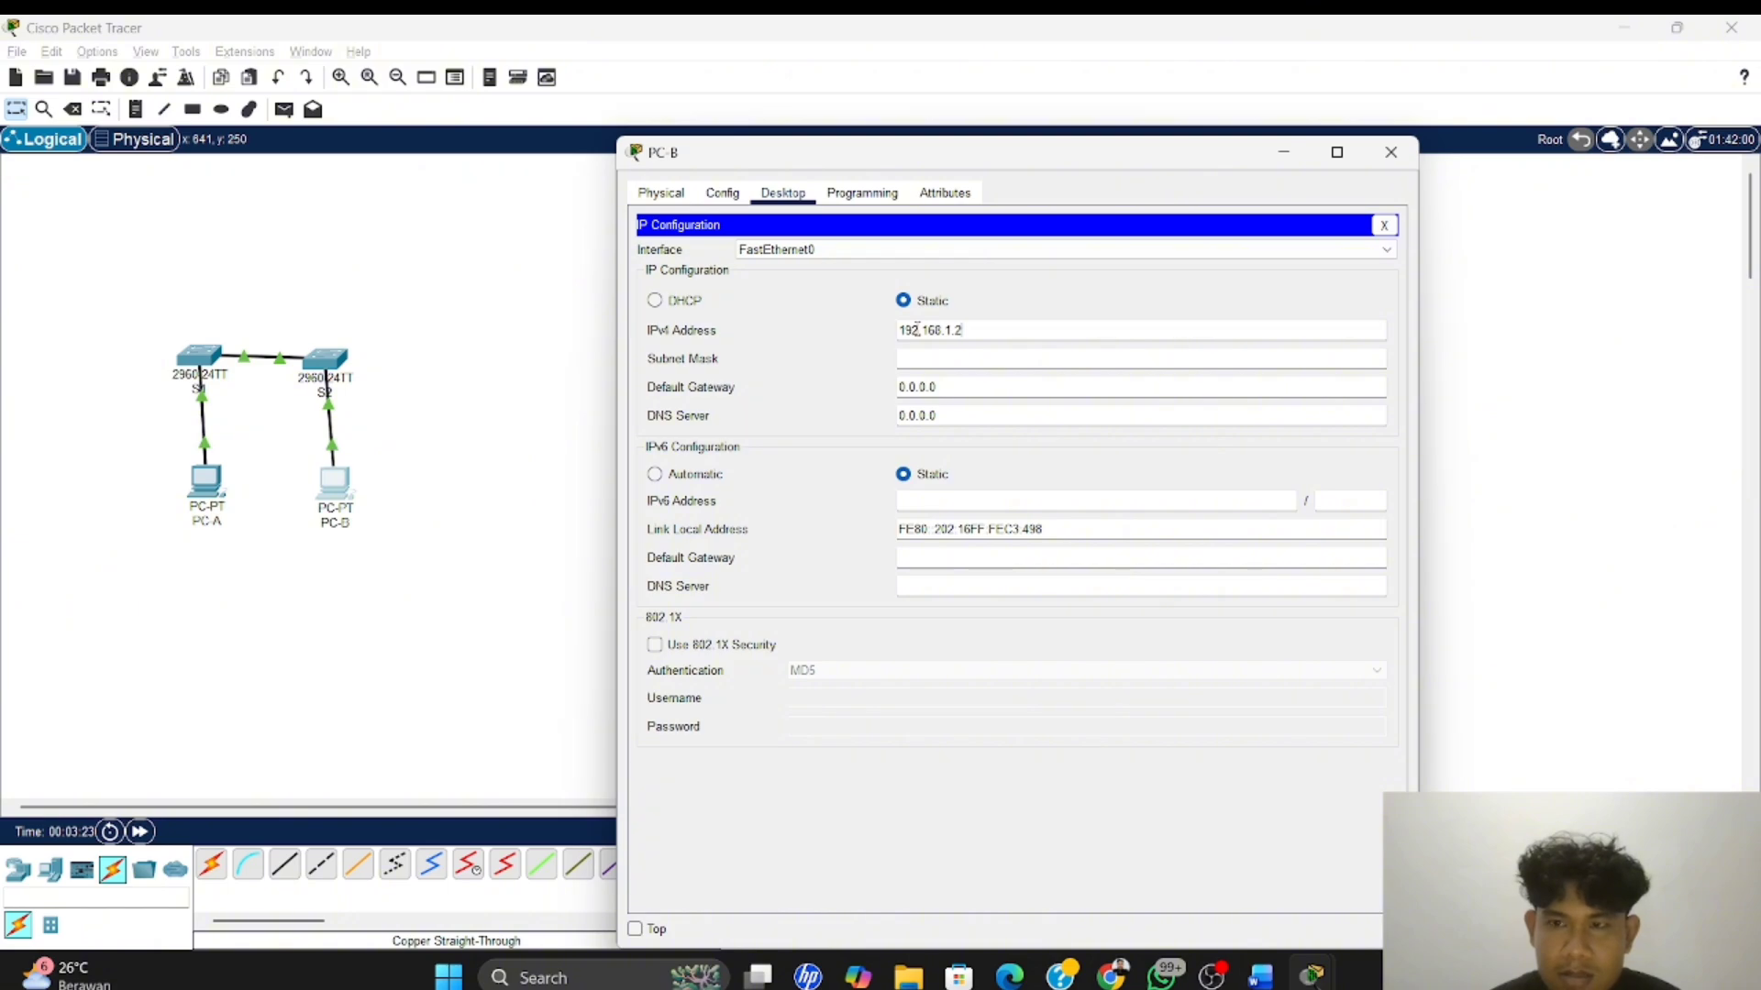
key("Return")
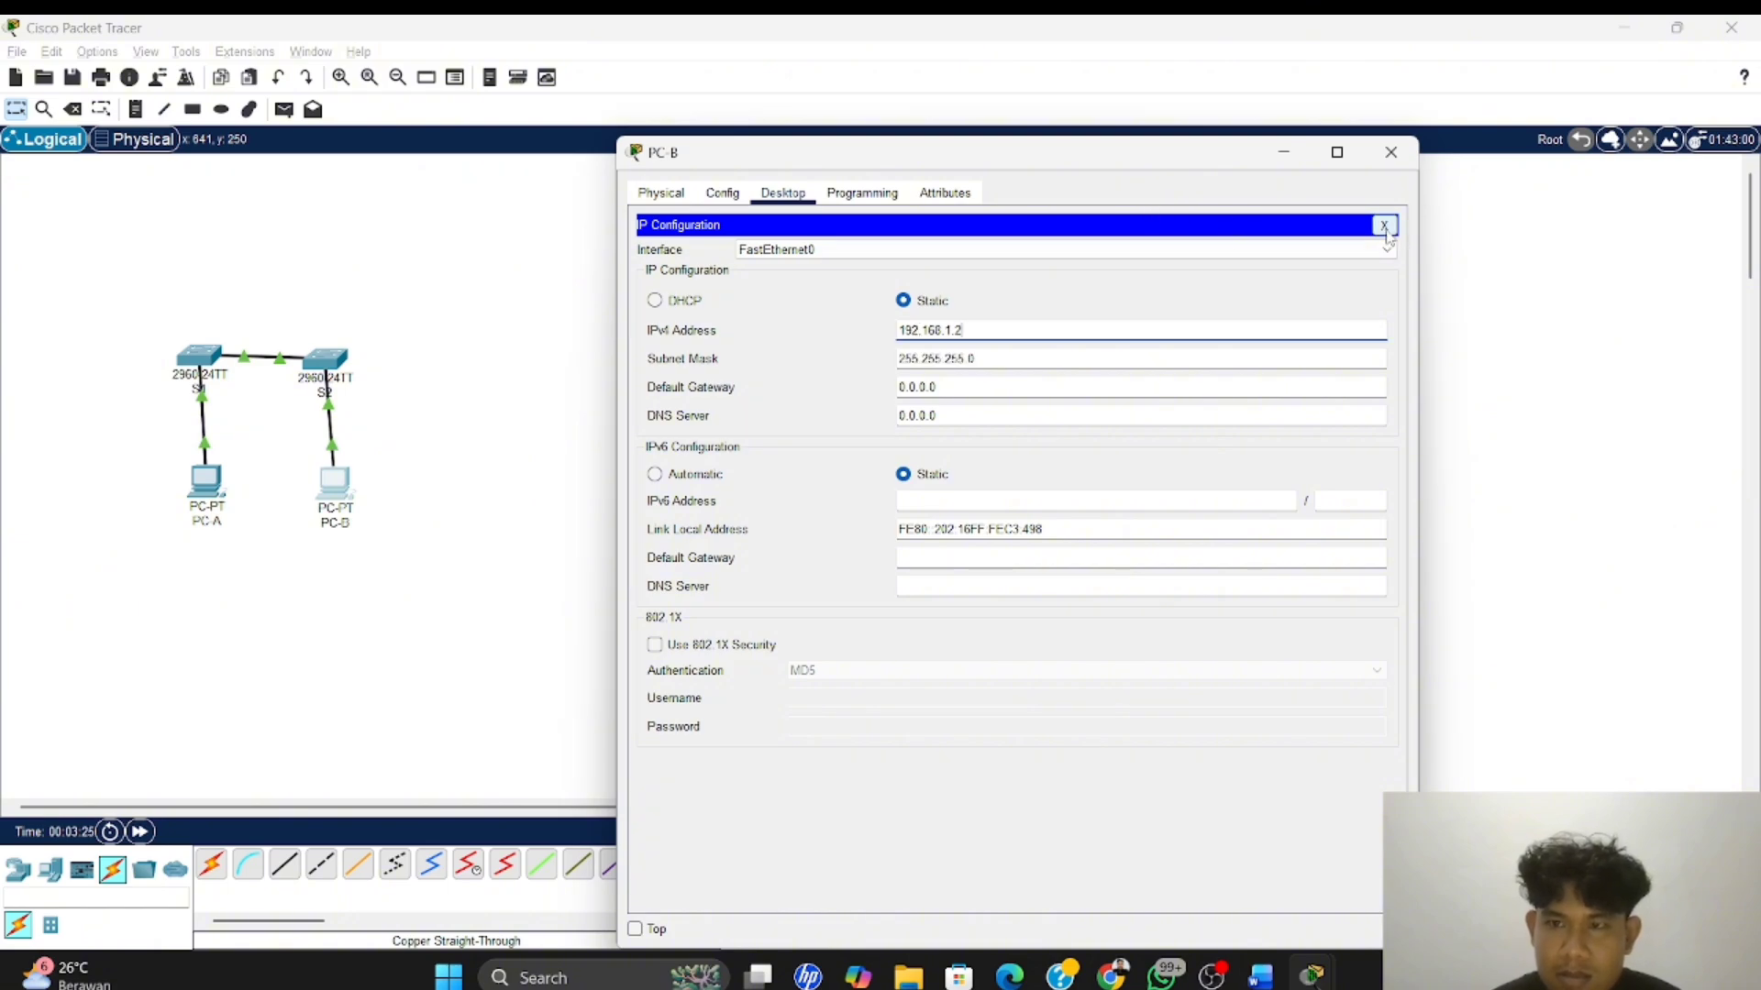
left_click(1384, 225)
left_click(1391, 152)
Switch to the Word lab module and review the addressing table and the Latihan 1 instructions for the basic switch settings
key("alt+Tab")
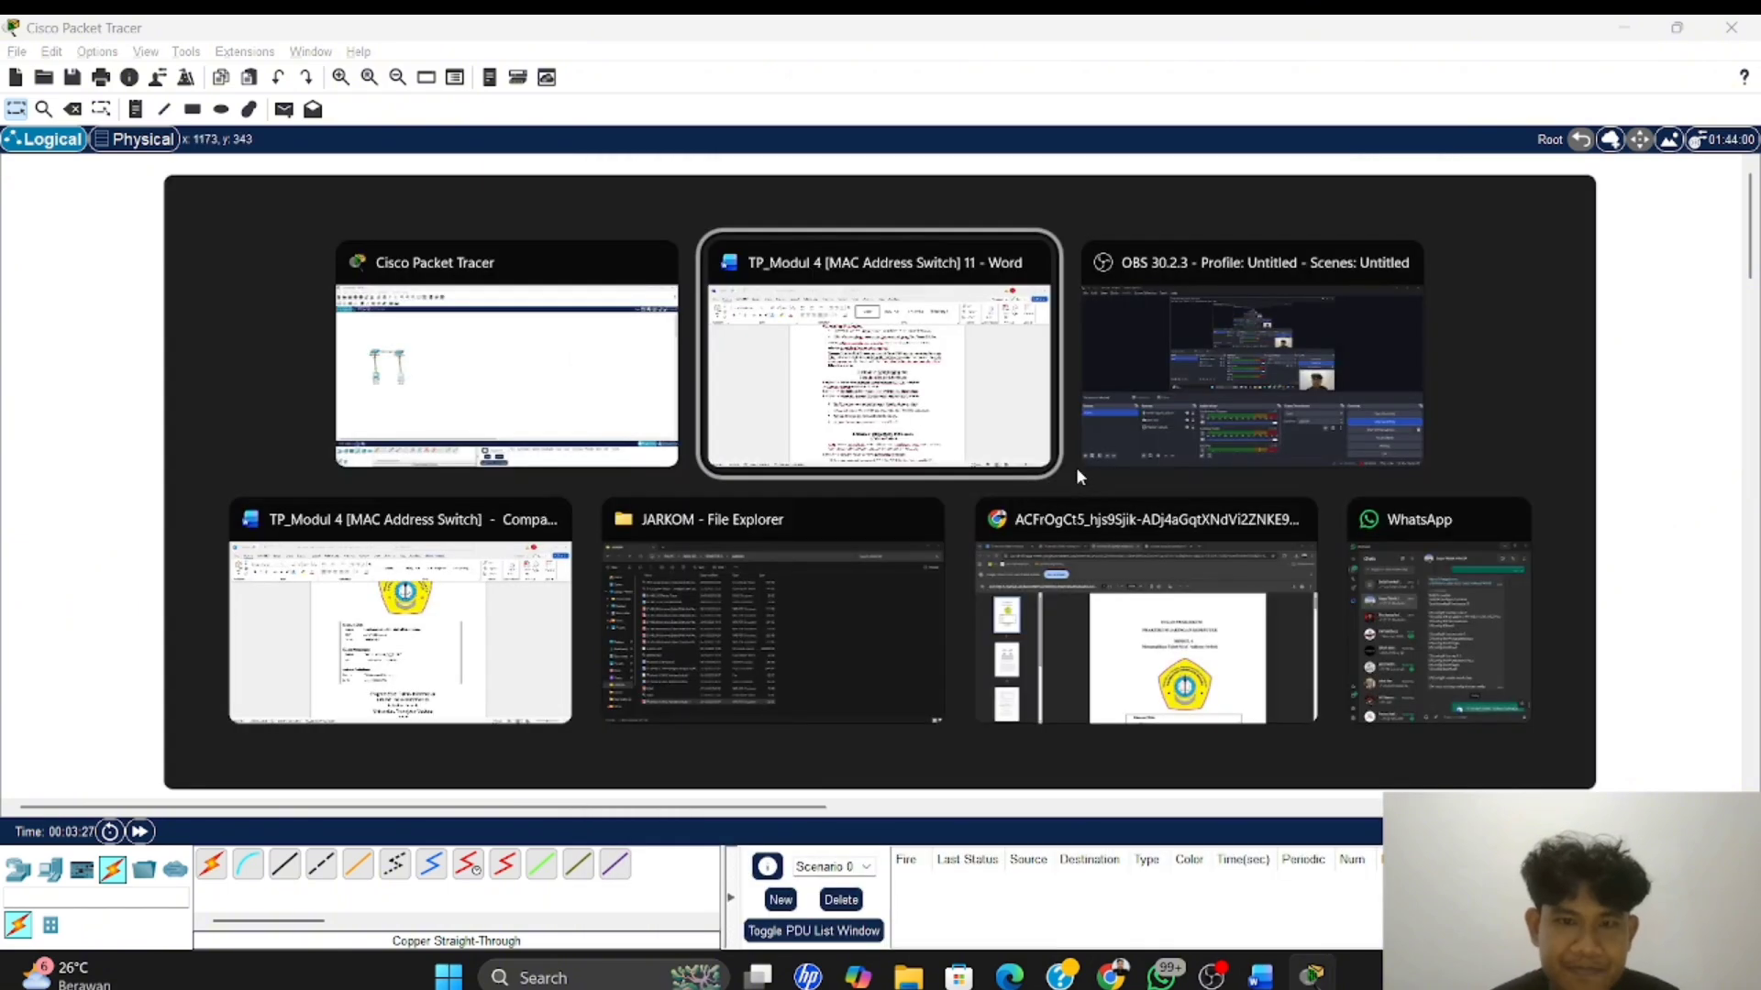
scroll(838, 501, "up", 10)
scroll(838, 501, "up", 5)
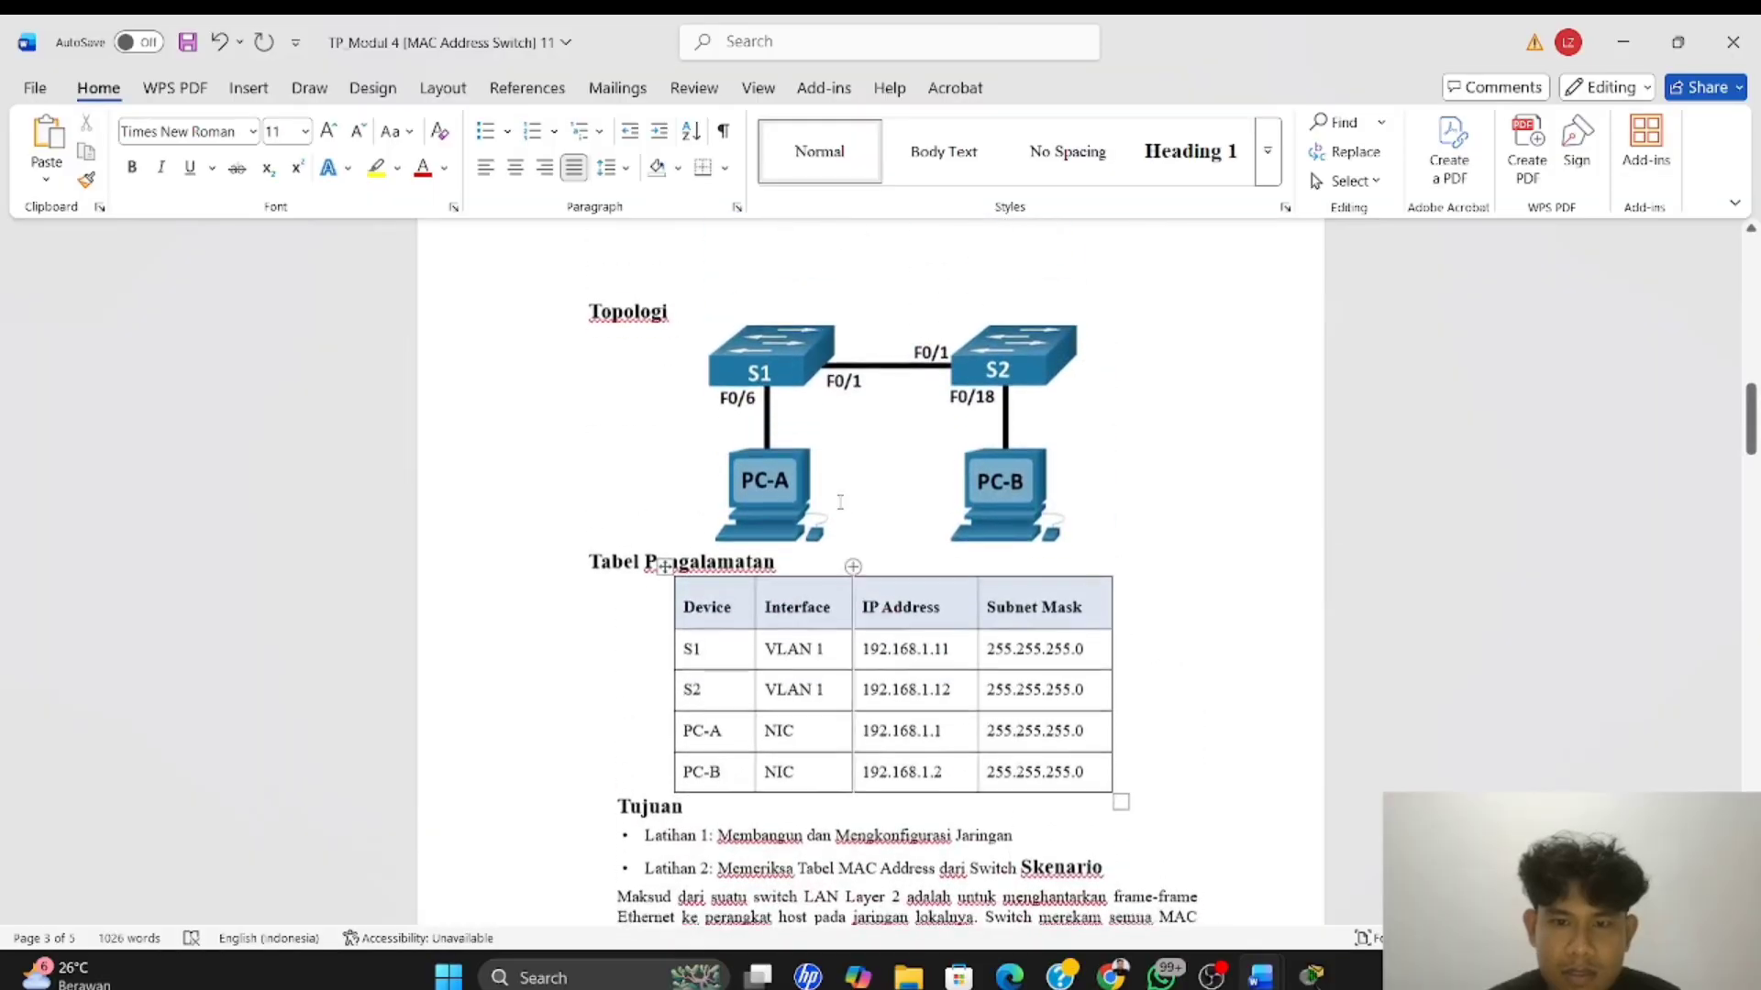
scroll(837, 503, "down", 2)
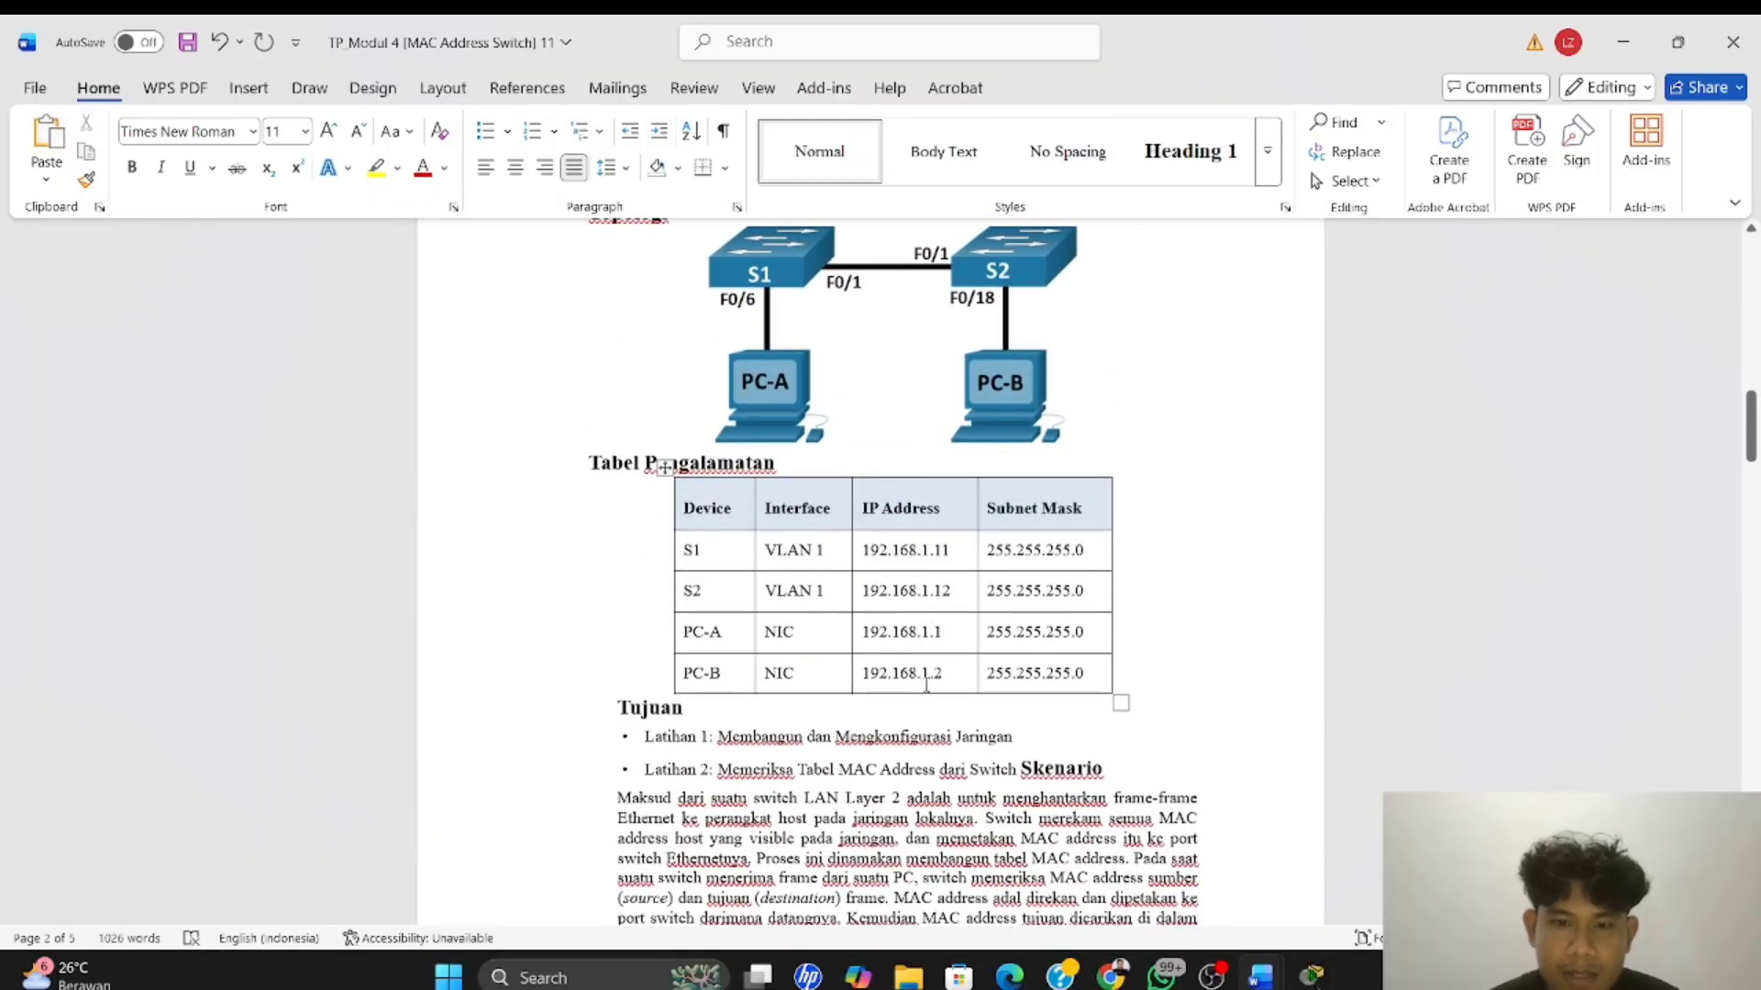
scroll(947, 667, "down", 15)
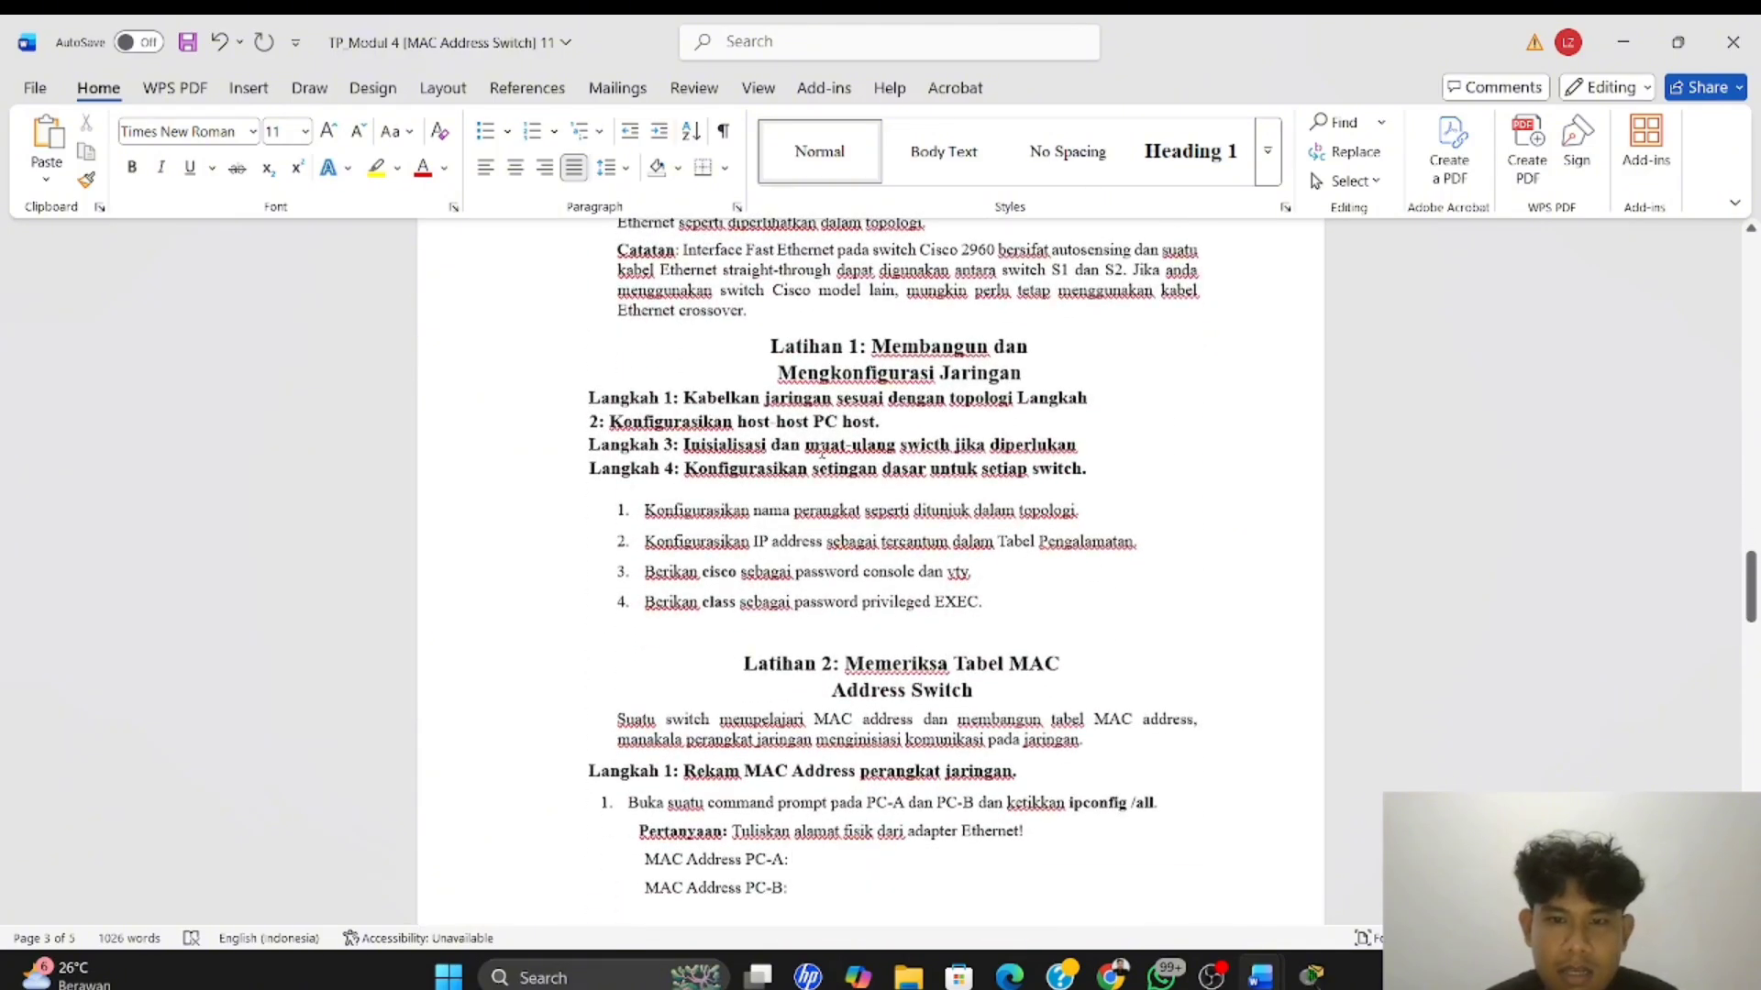
scroll(1091, 459, "down", 1)
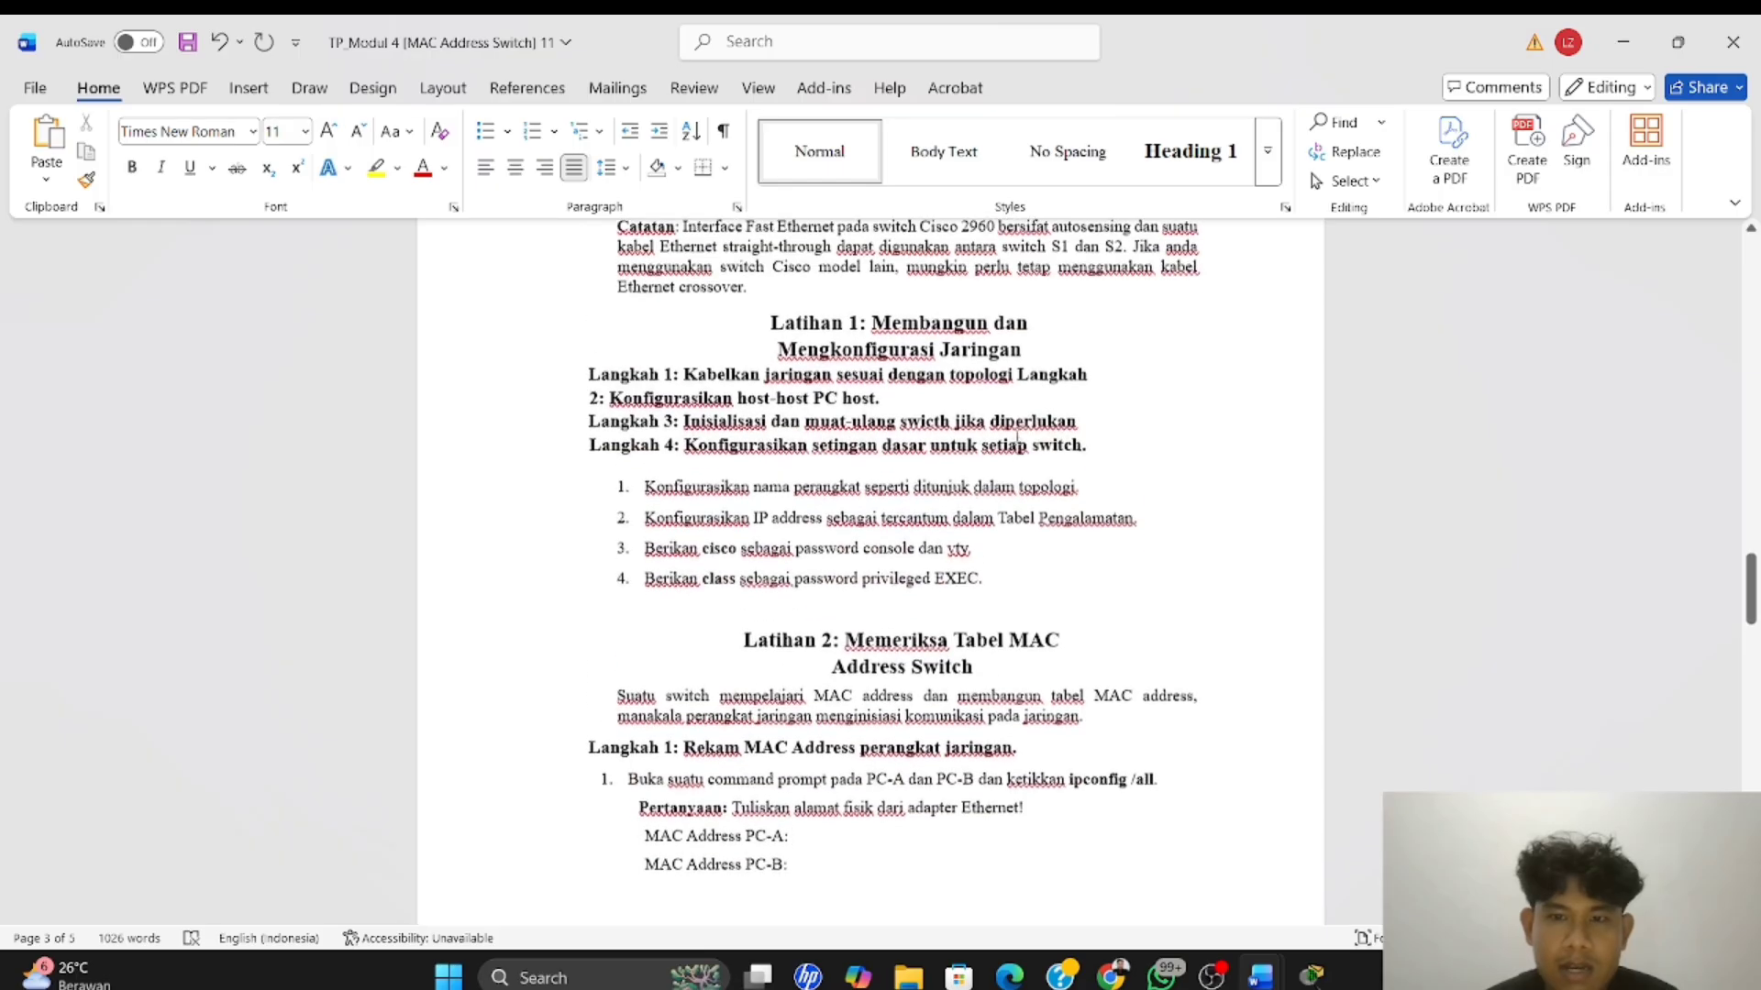
scroll(950, 449, "up", 1)
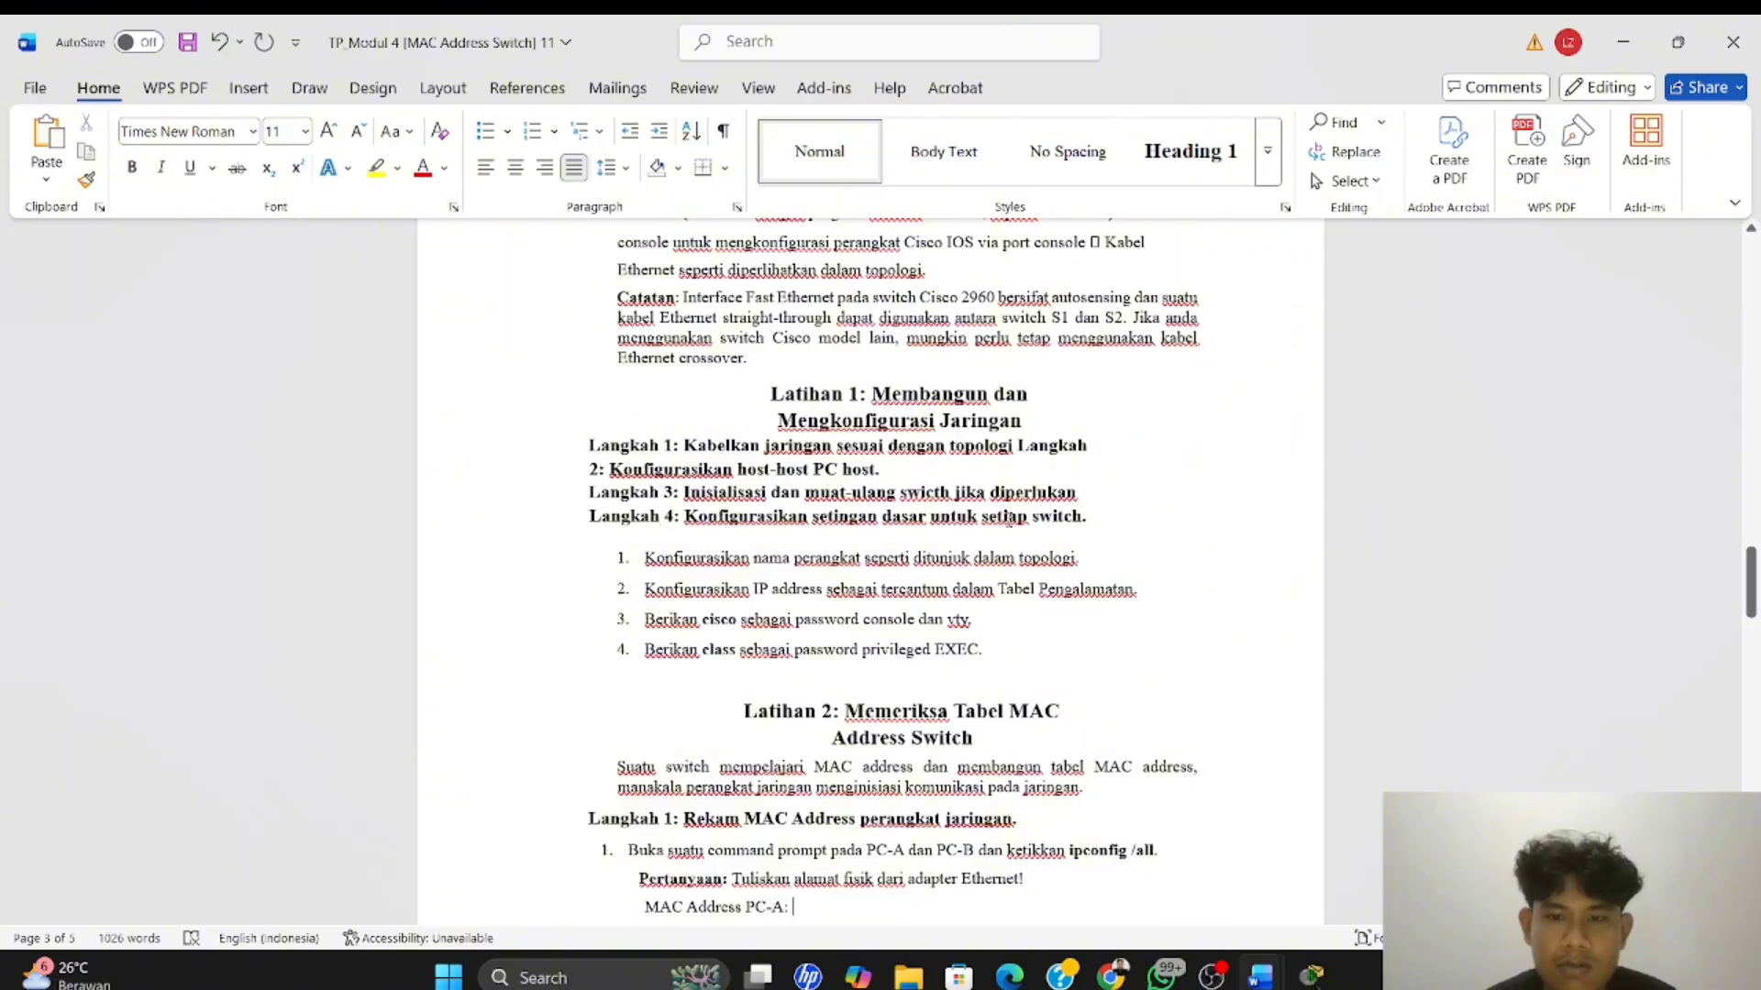
scroll(1033, 515, "down", 1)
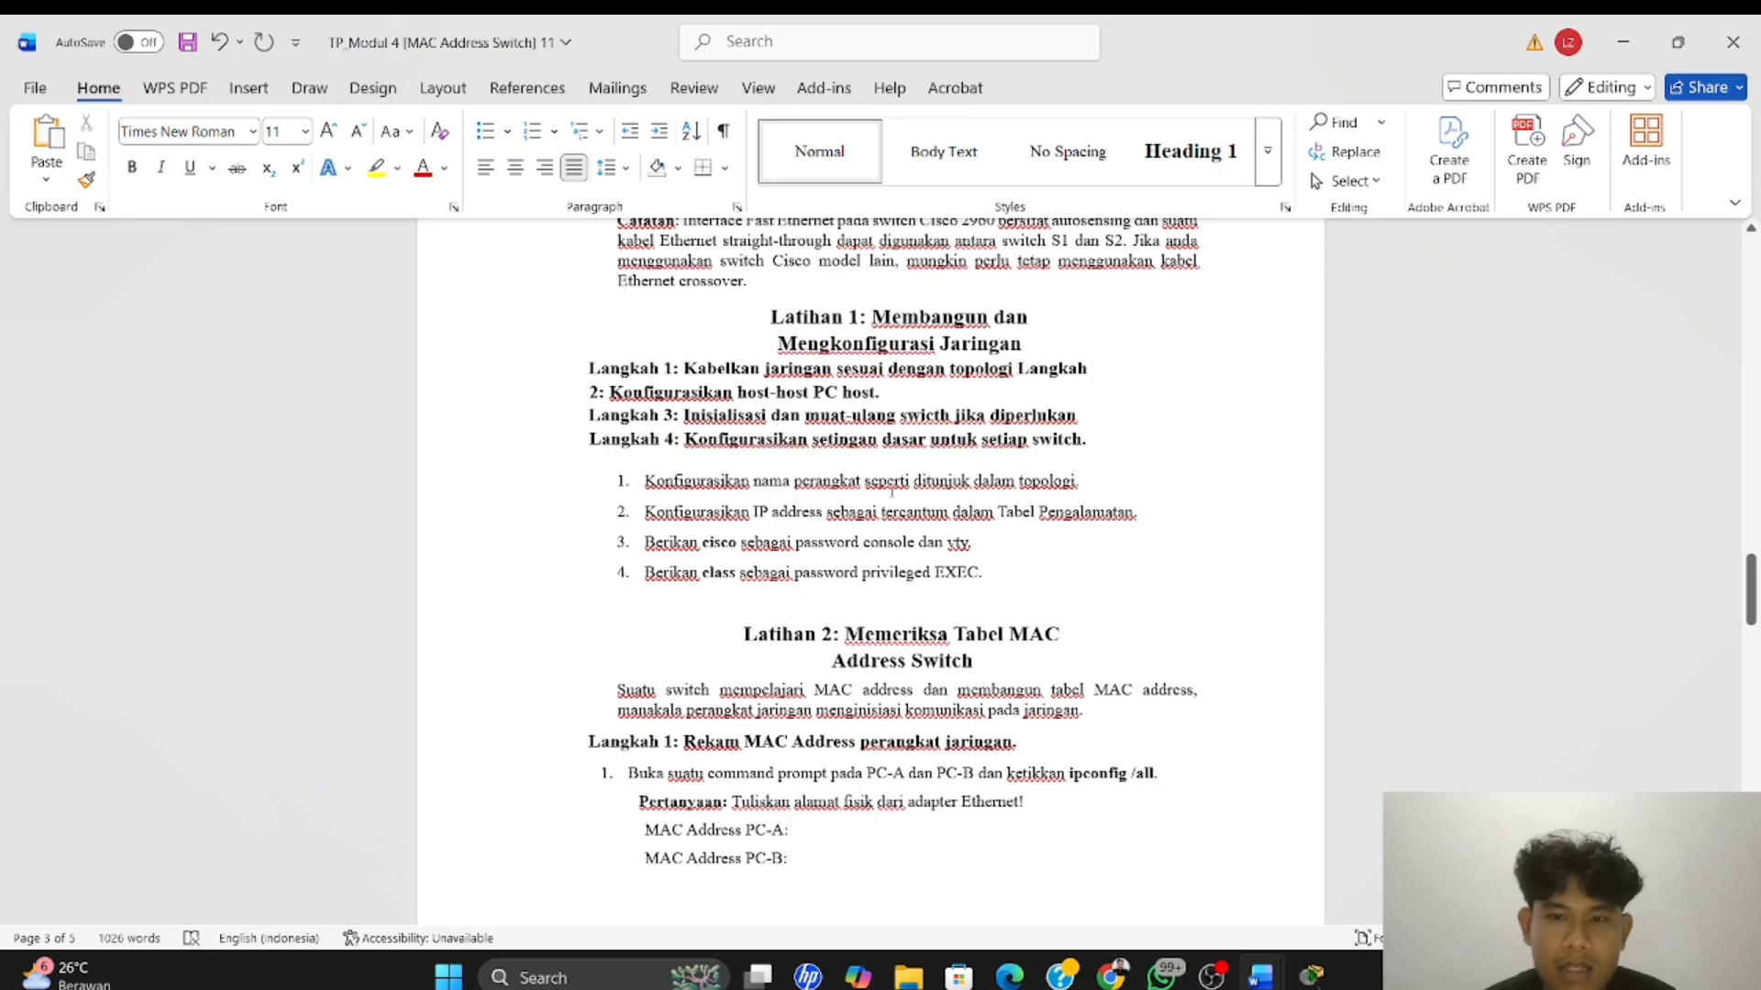
scroll(1040, 495, "up", 15)
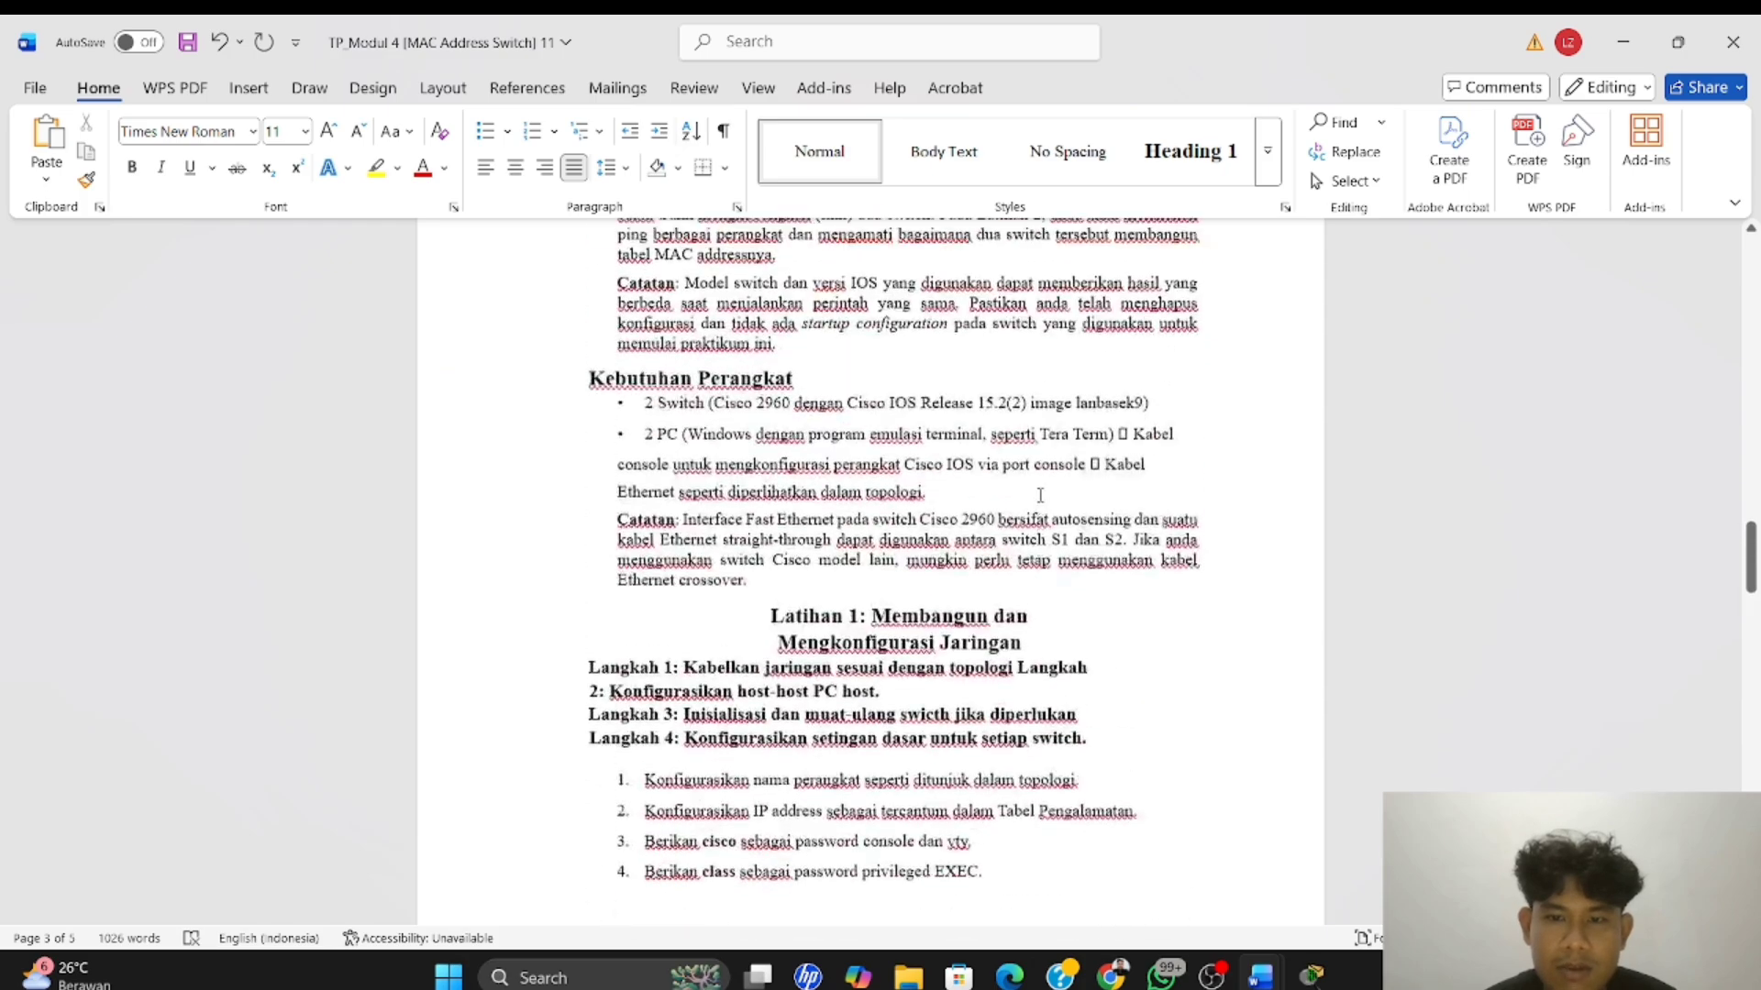
scroll(1040, 495, "down", 1)
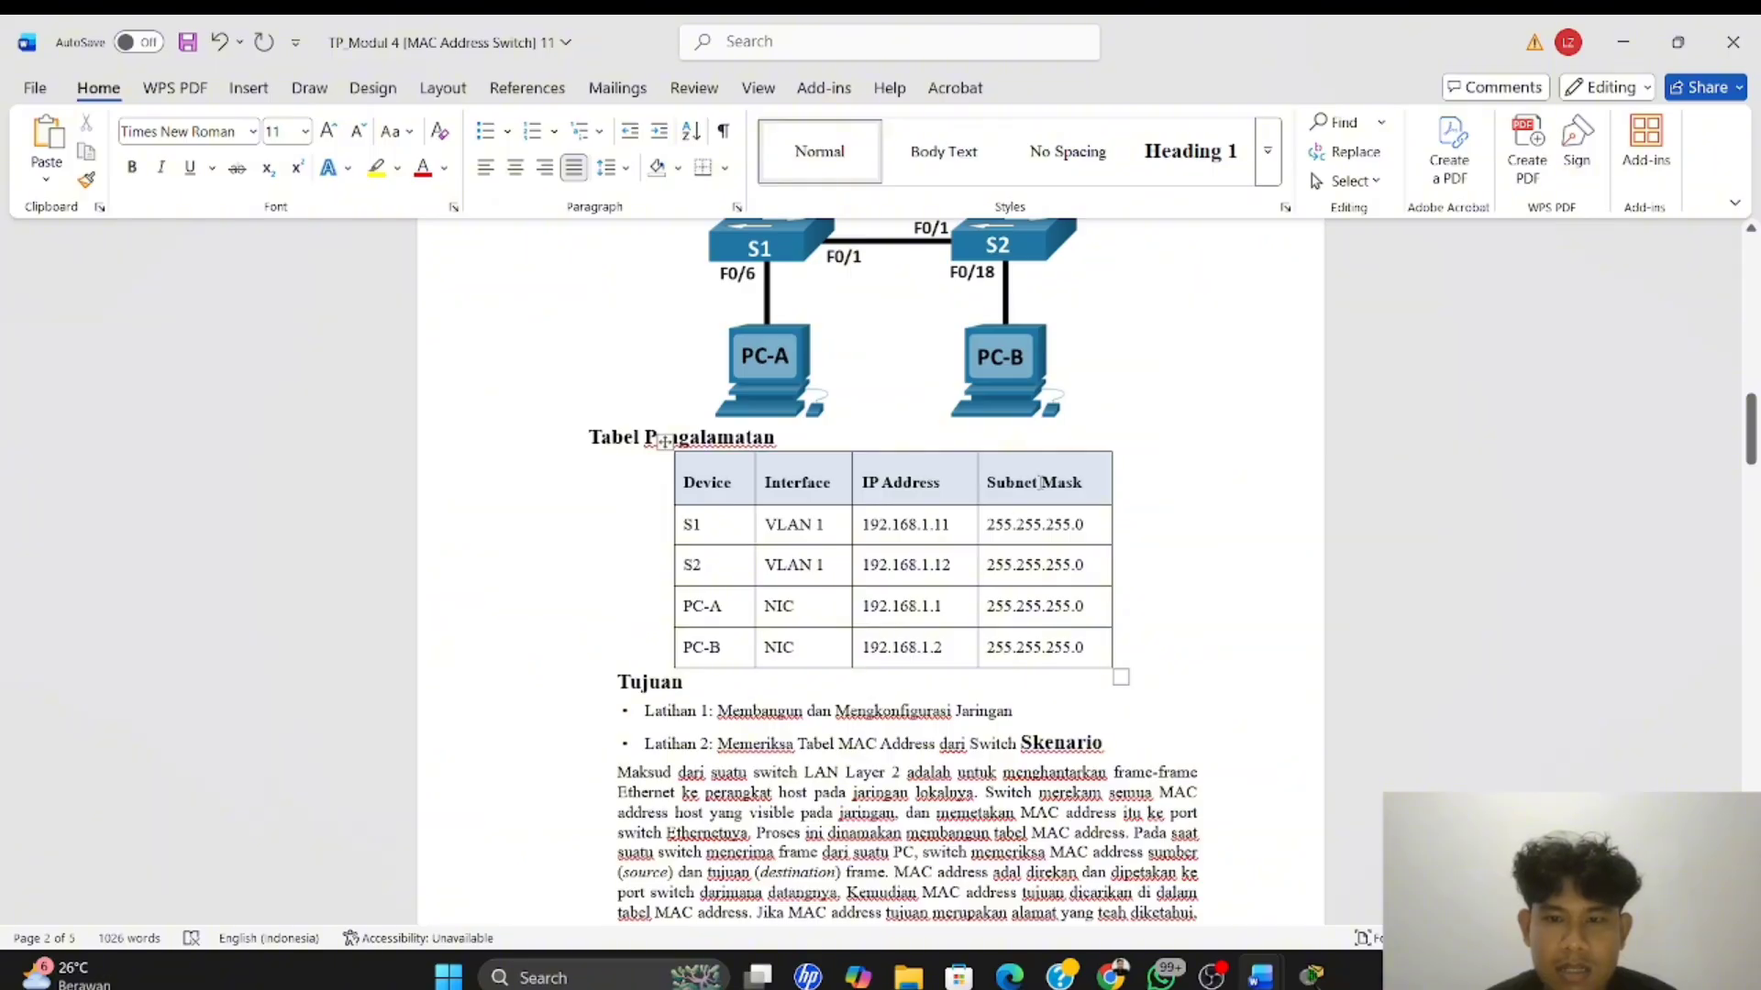
Check the topology in Word, switch back to Packet Tracer, and connect PC-A's RS 232 port to S1's console port with a console cable
scroll(1033, 482, "down", 10)
scroll(1033, 482, "up", 12)
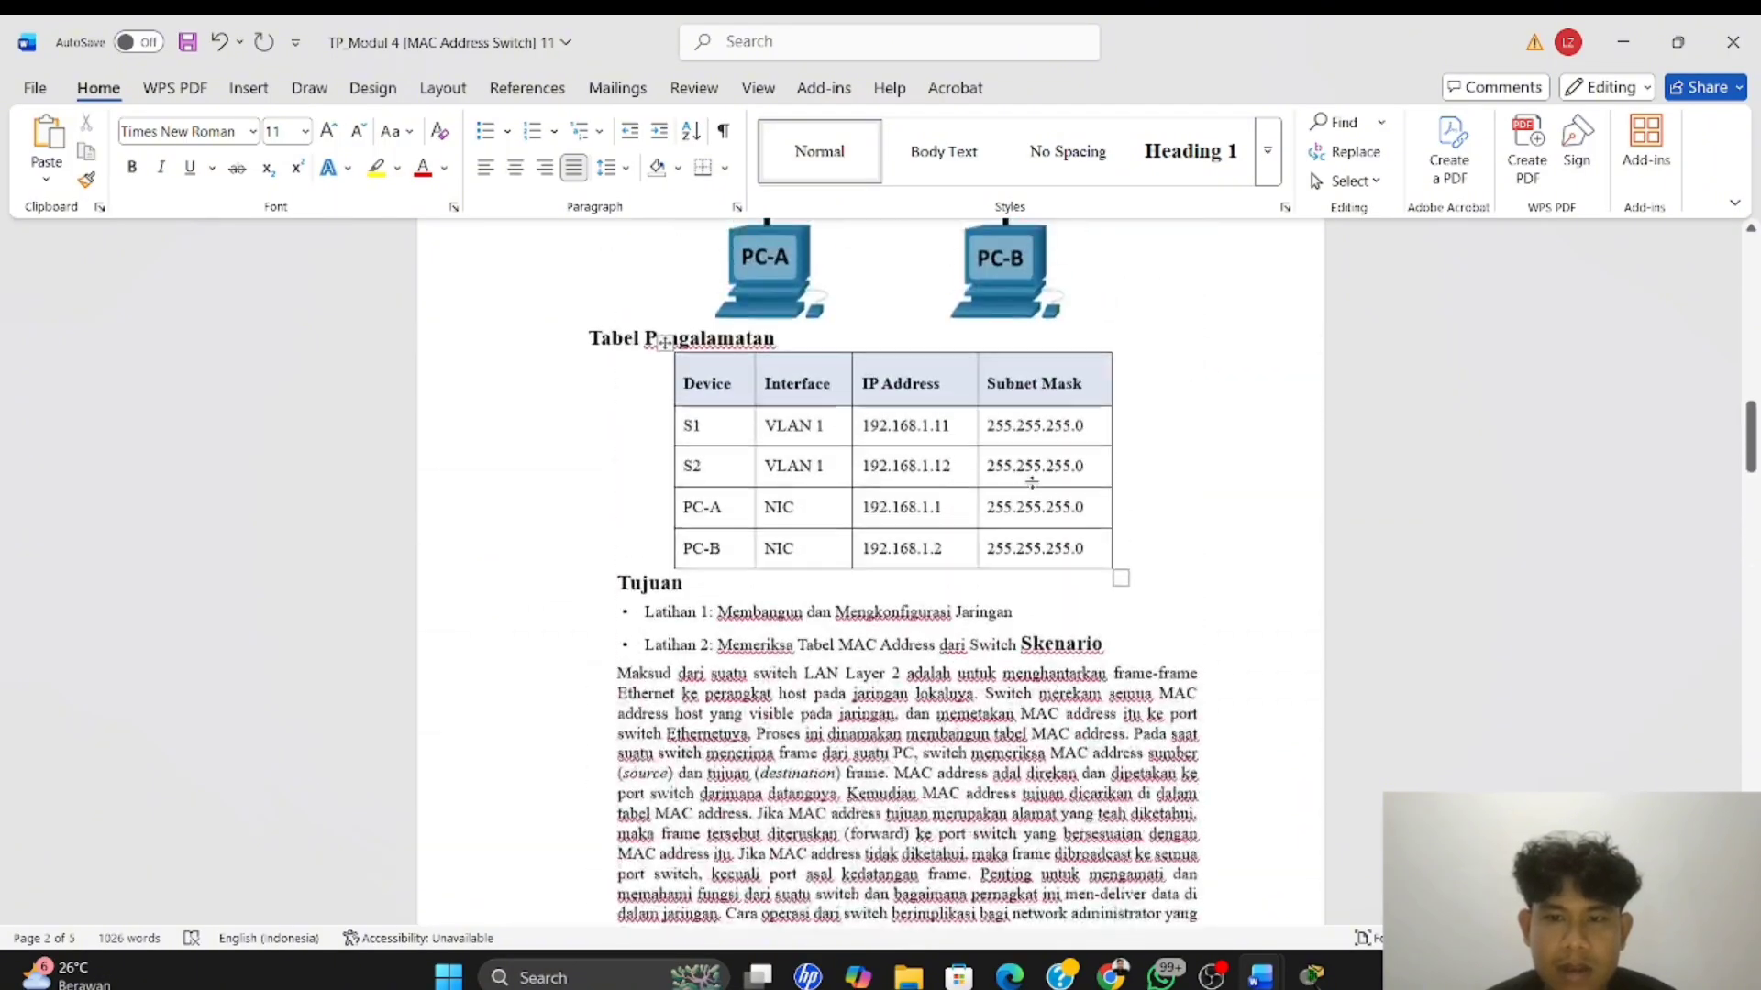
scroll(1142, 323, "down", 10)
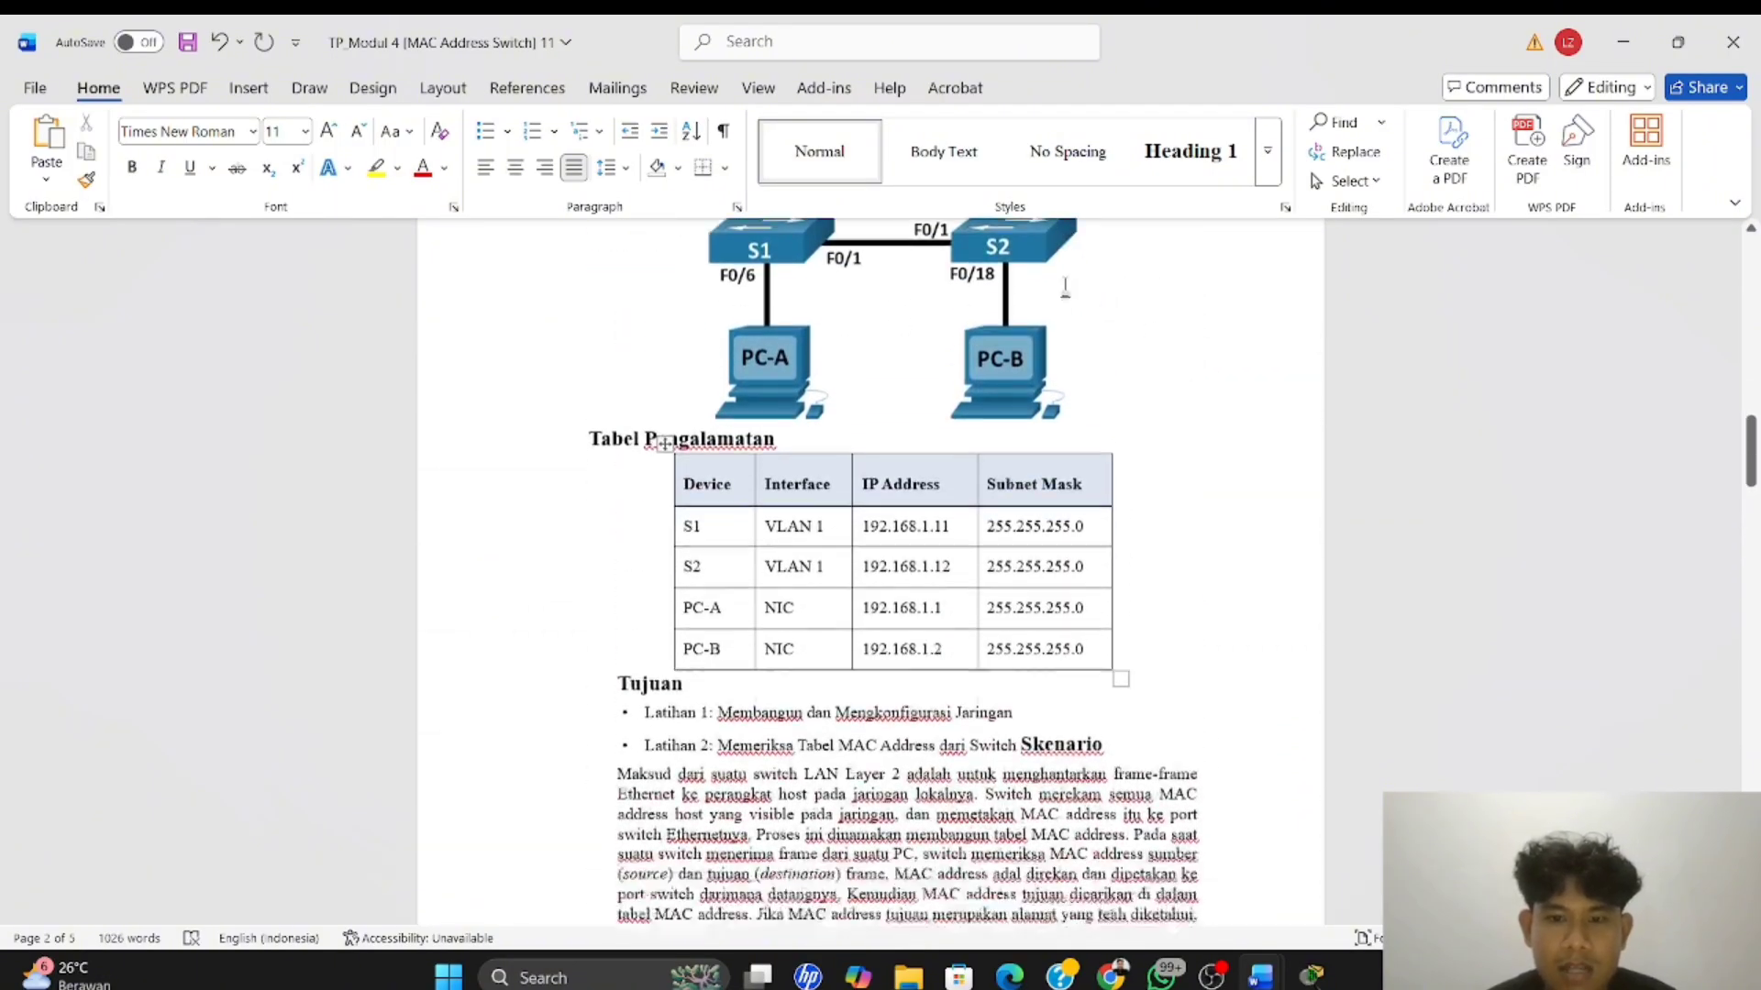
key("alt+Tab")
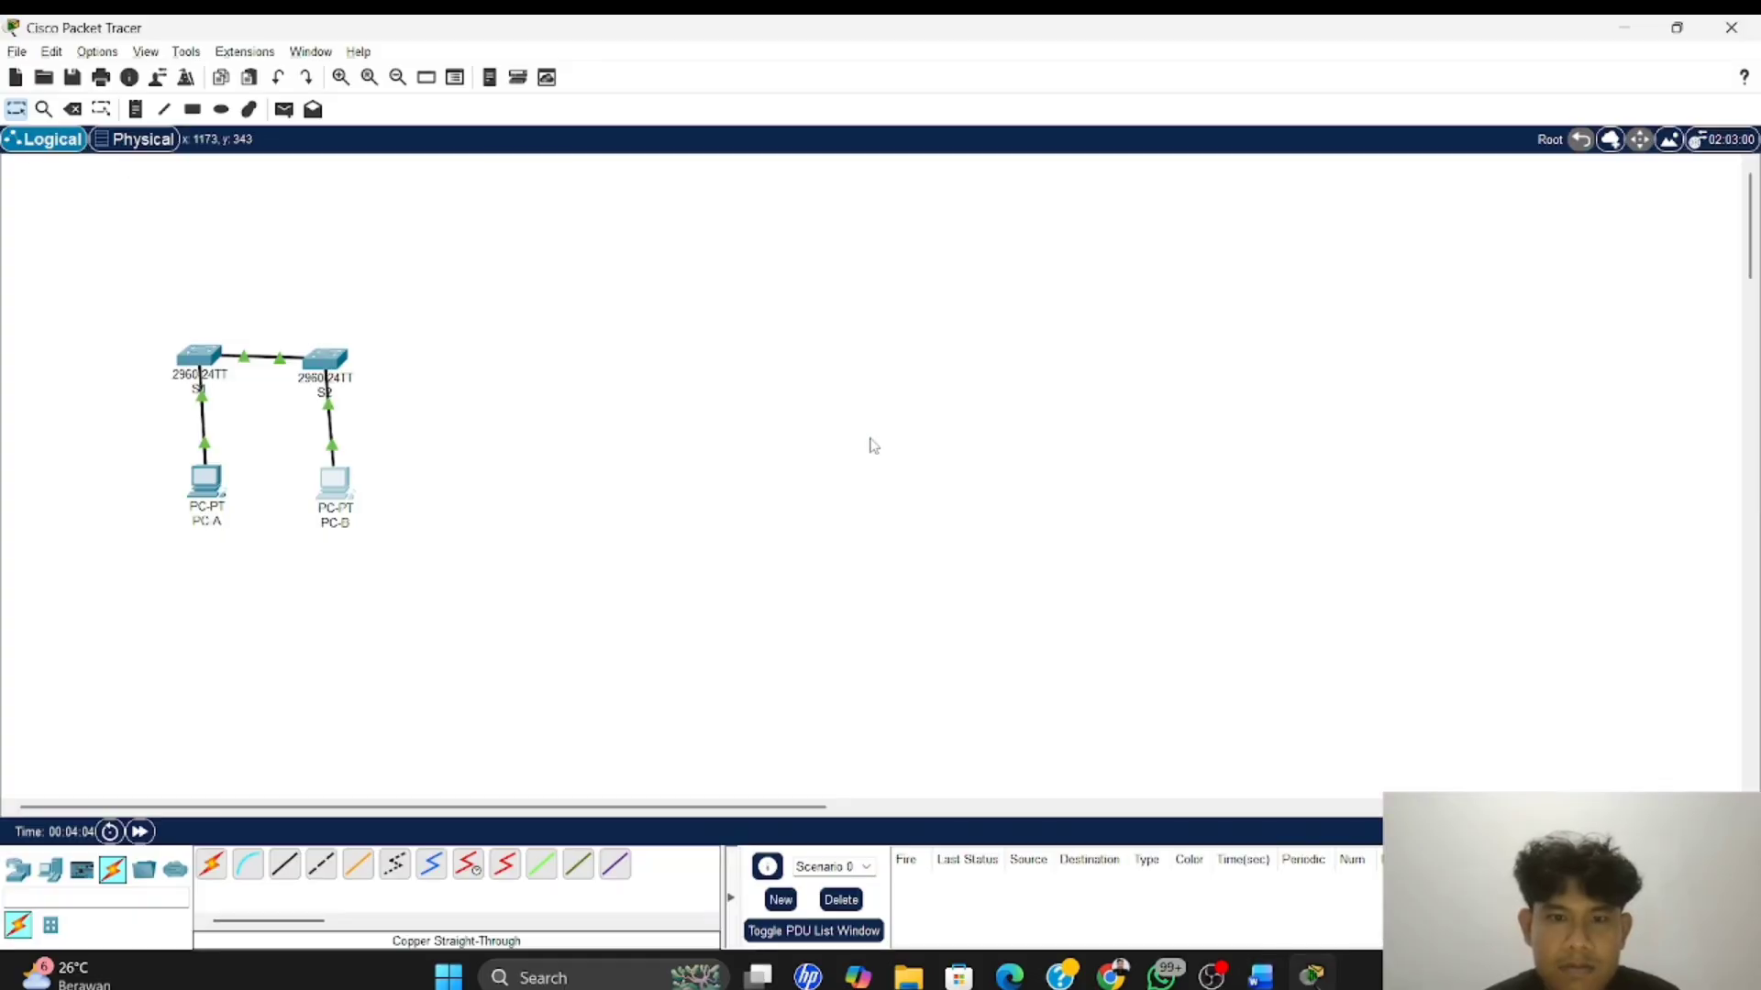
left_click(246, 866)
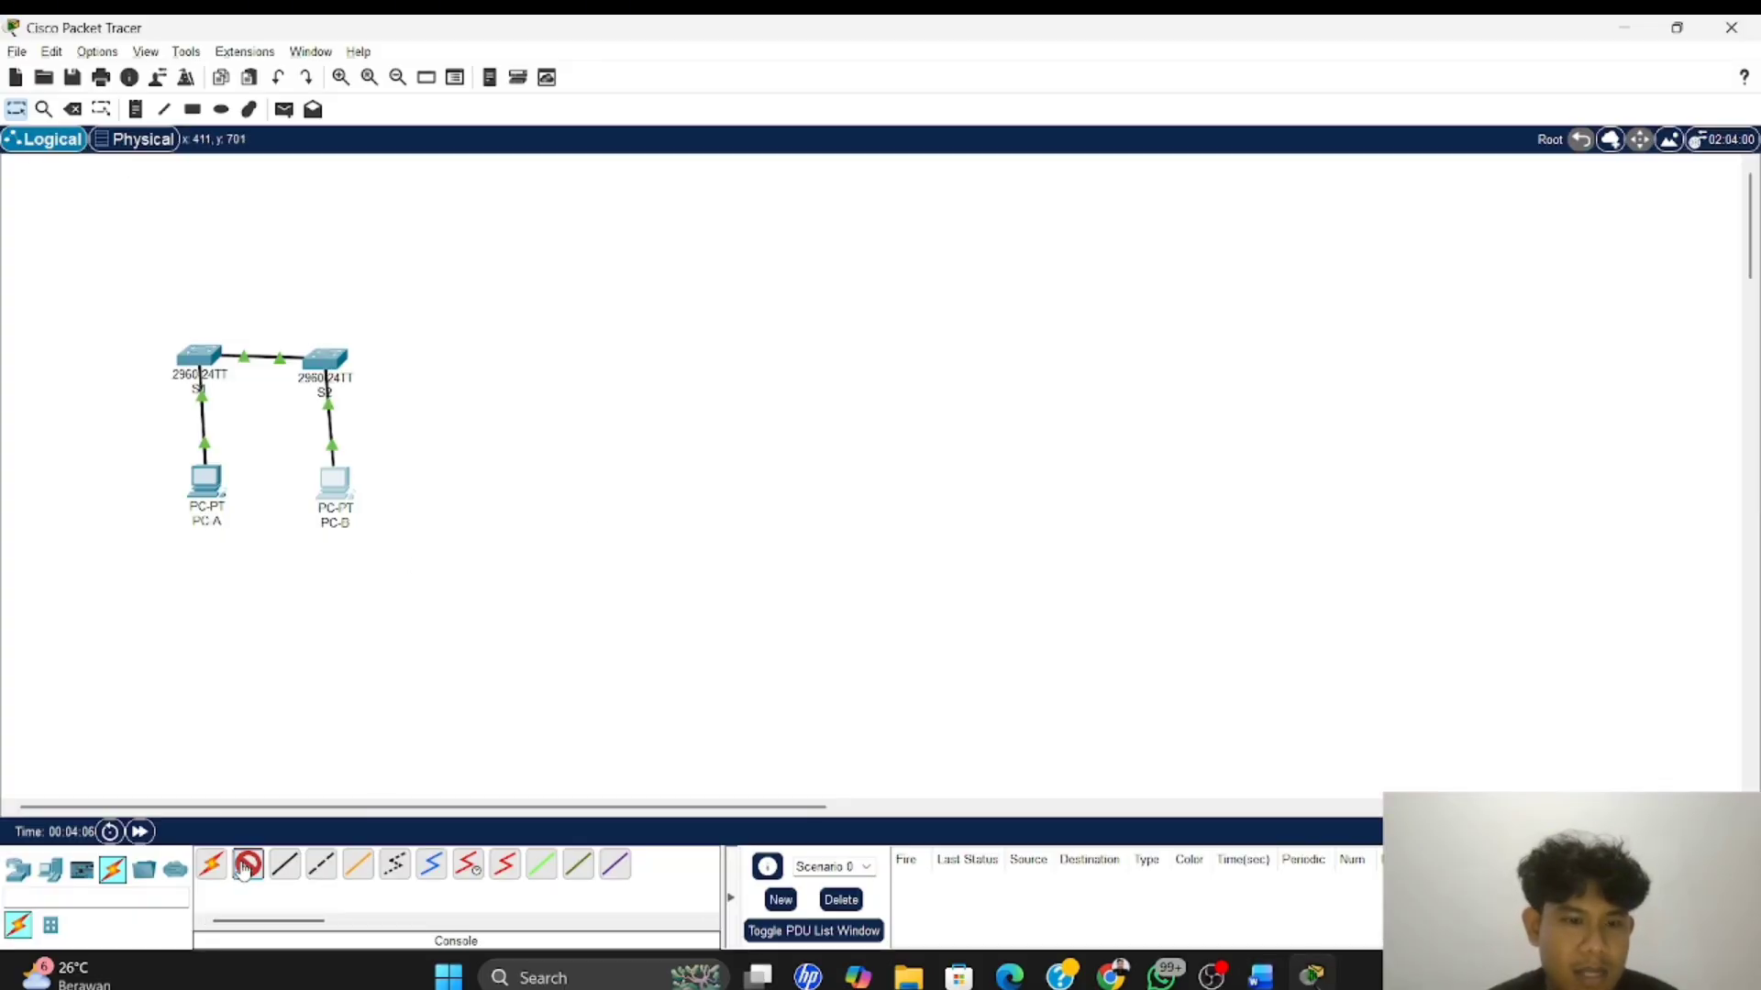
left_click(213, 486)
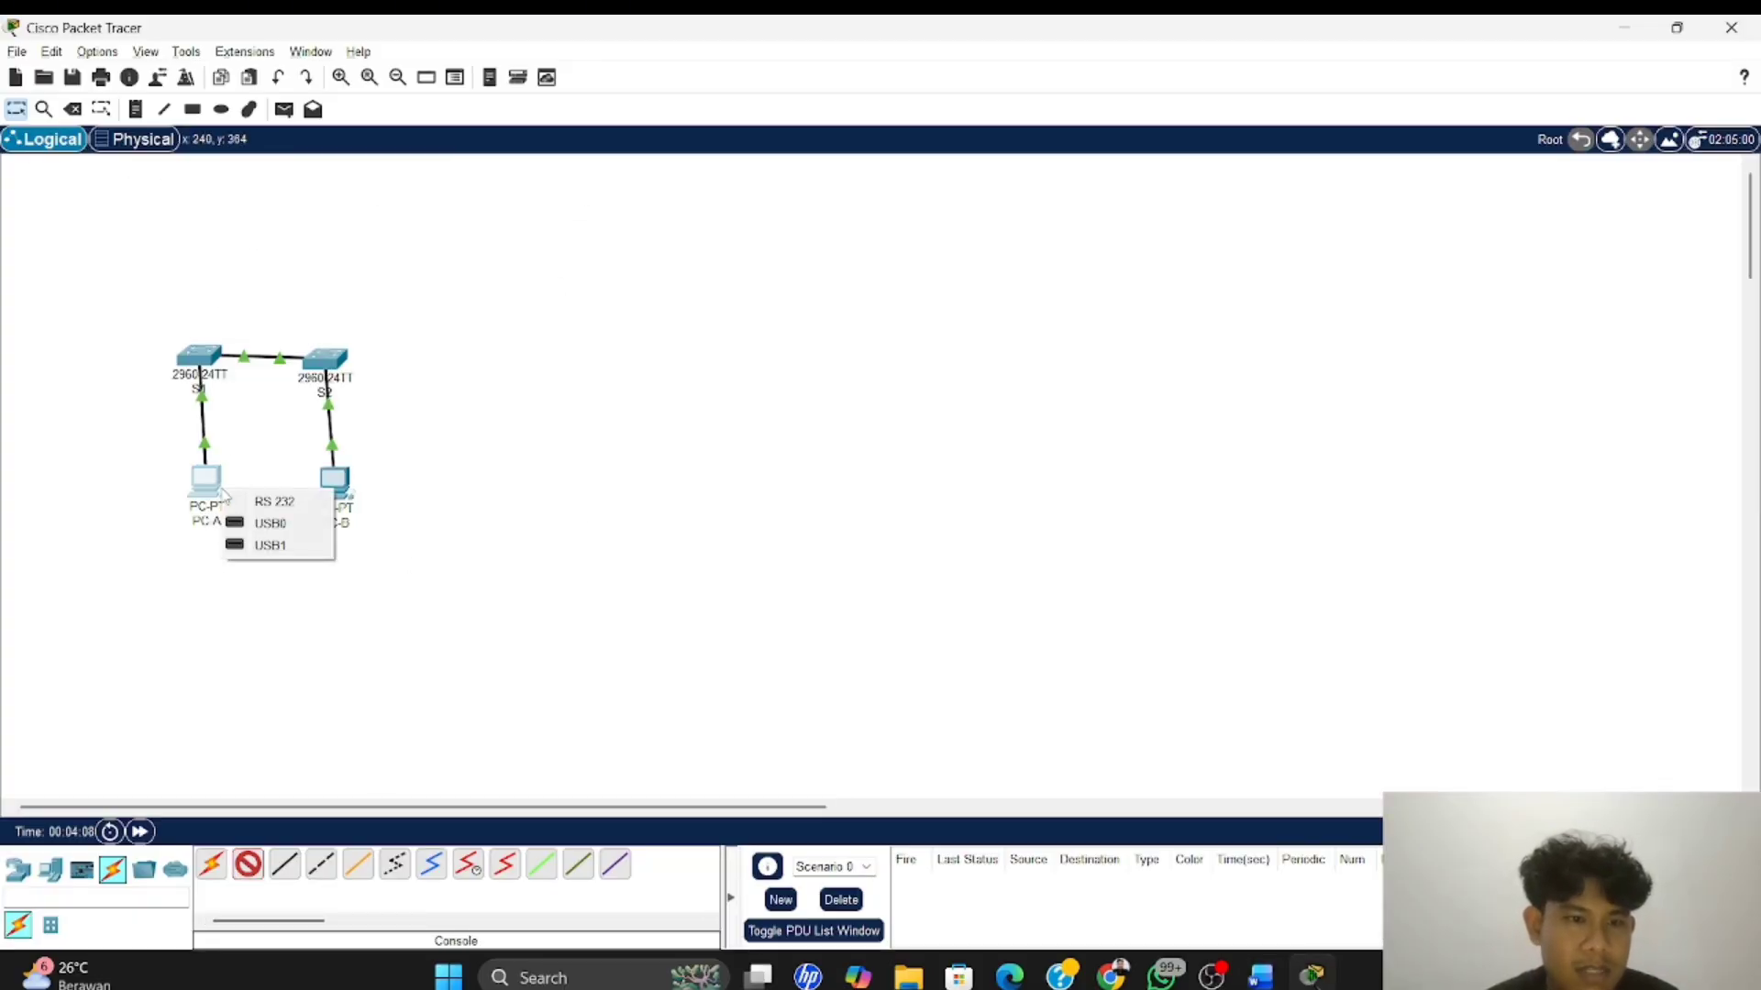
left_click(275, 498)
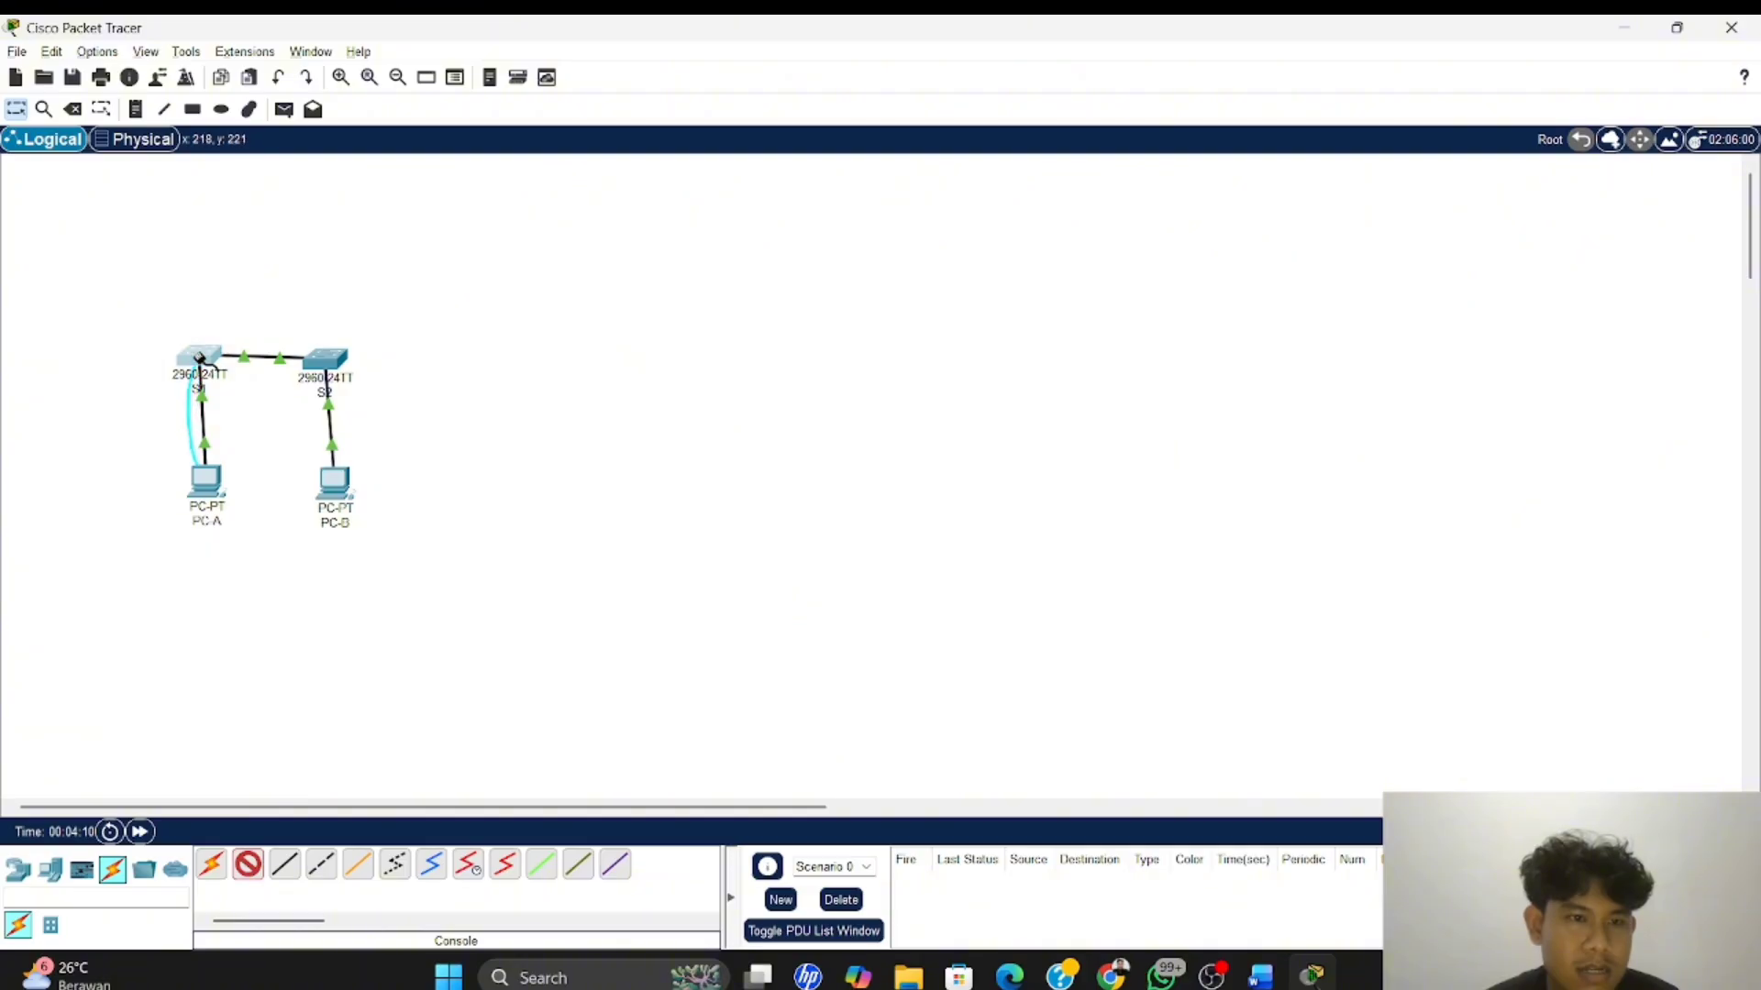
left_click(200, 358)
left_click(251, 371)
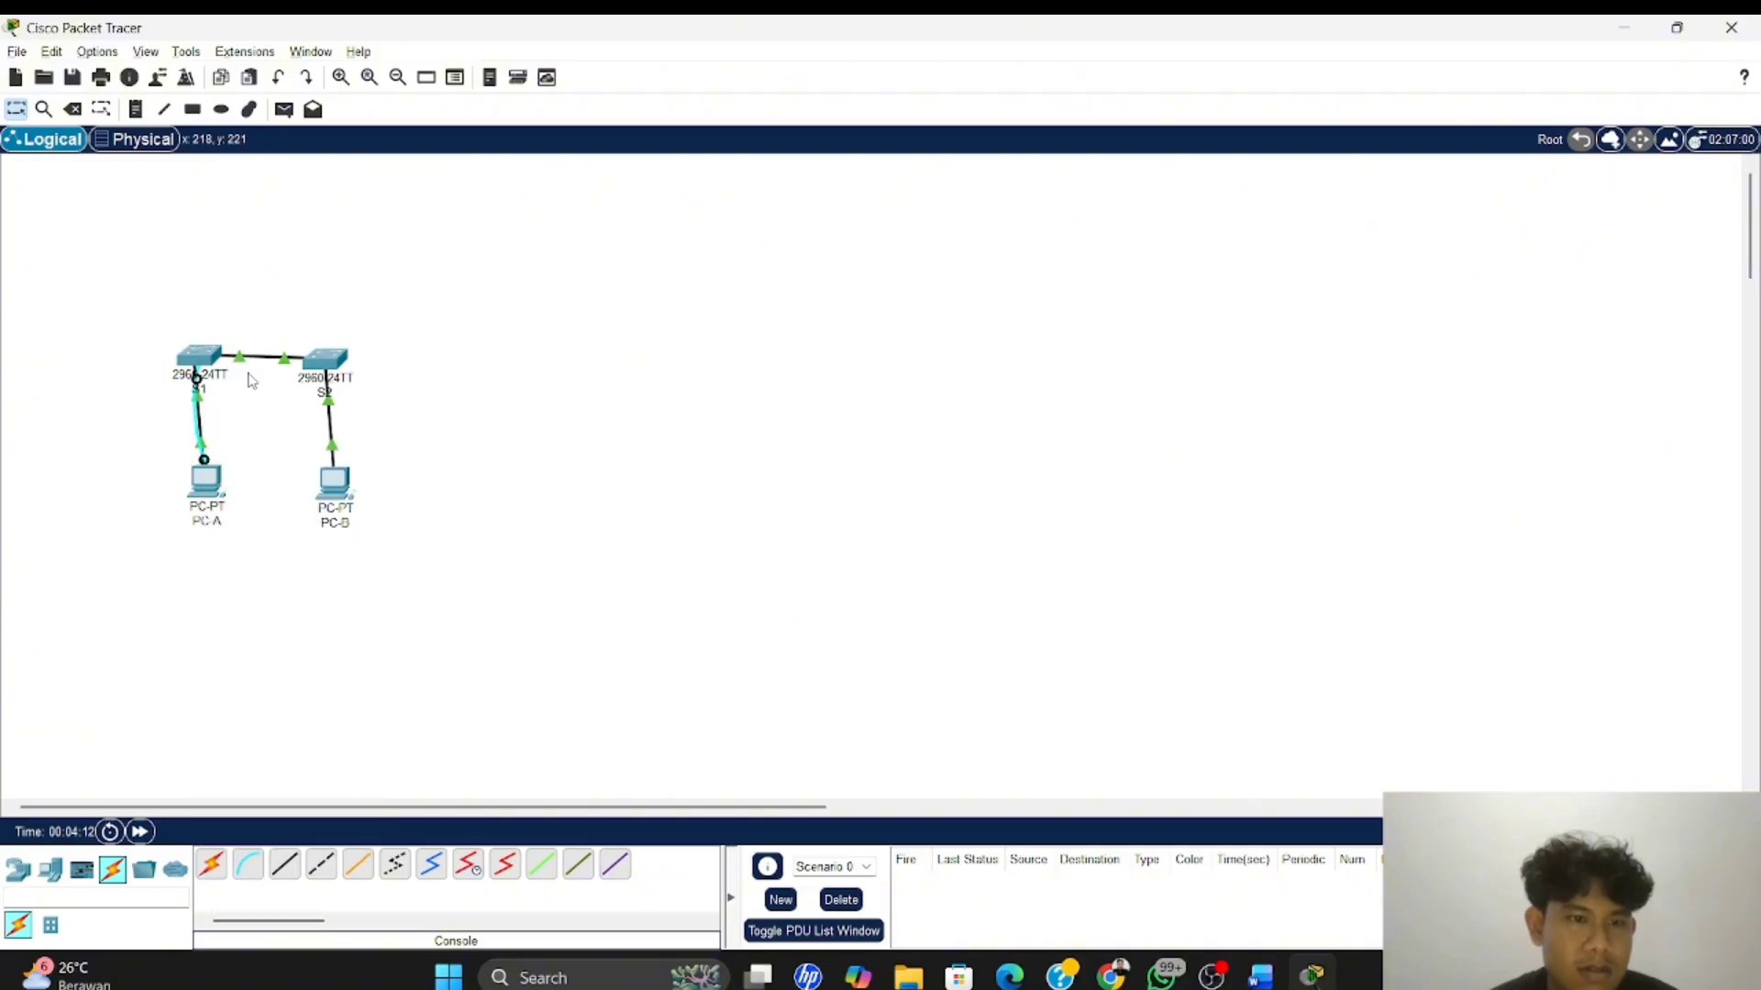
Open the Terminal on PC-A with the default port settings and start the console session with switch S1
left_click(203, 482)
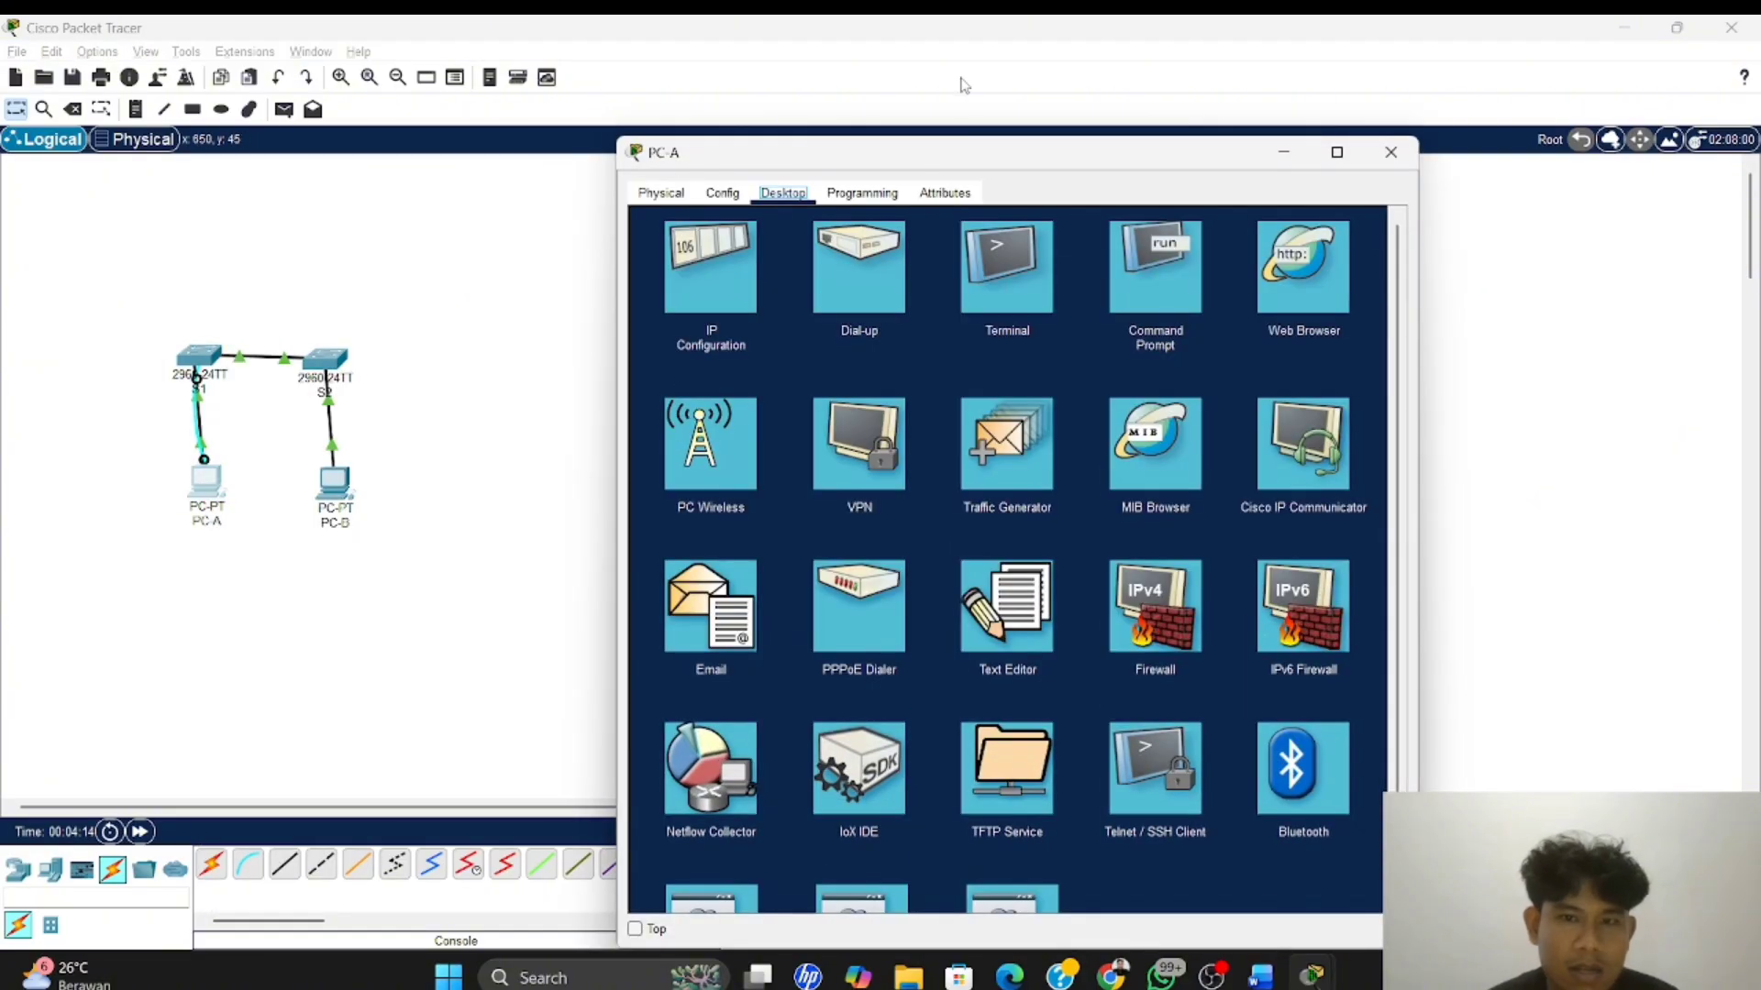
left_click(994, 284)
left_click(1320, 416)
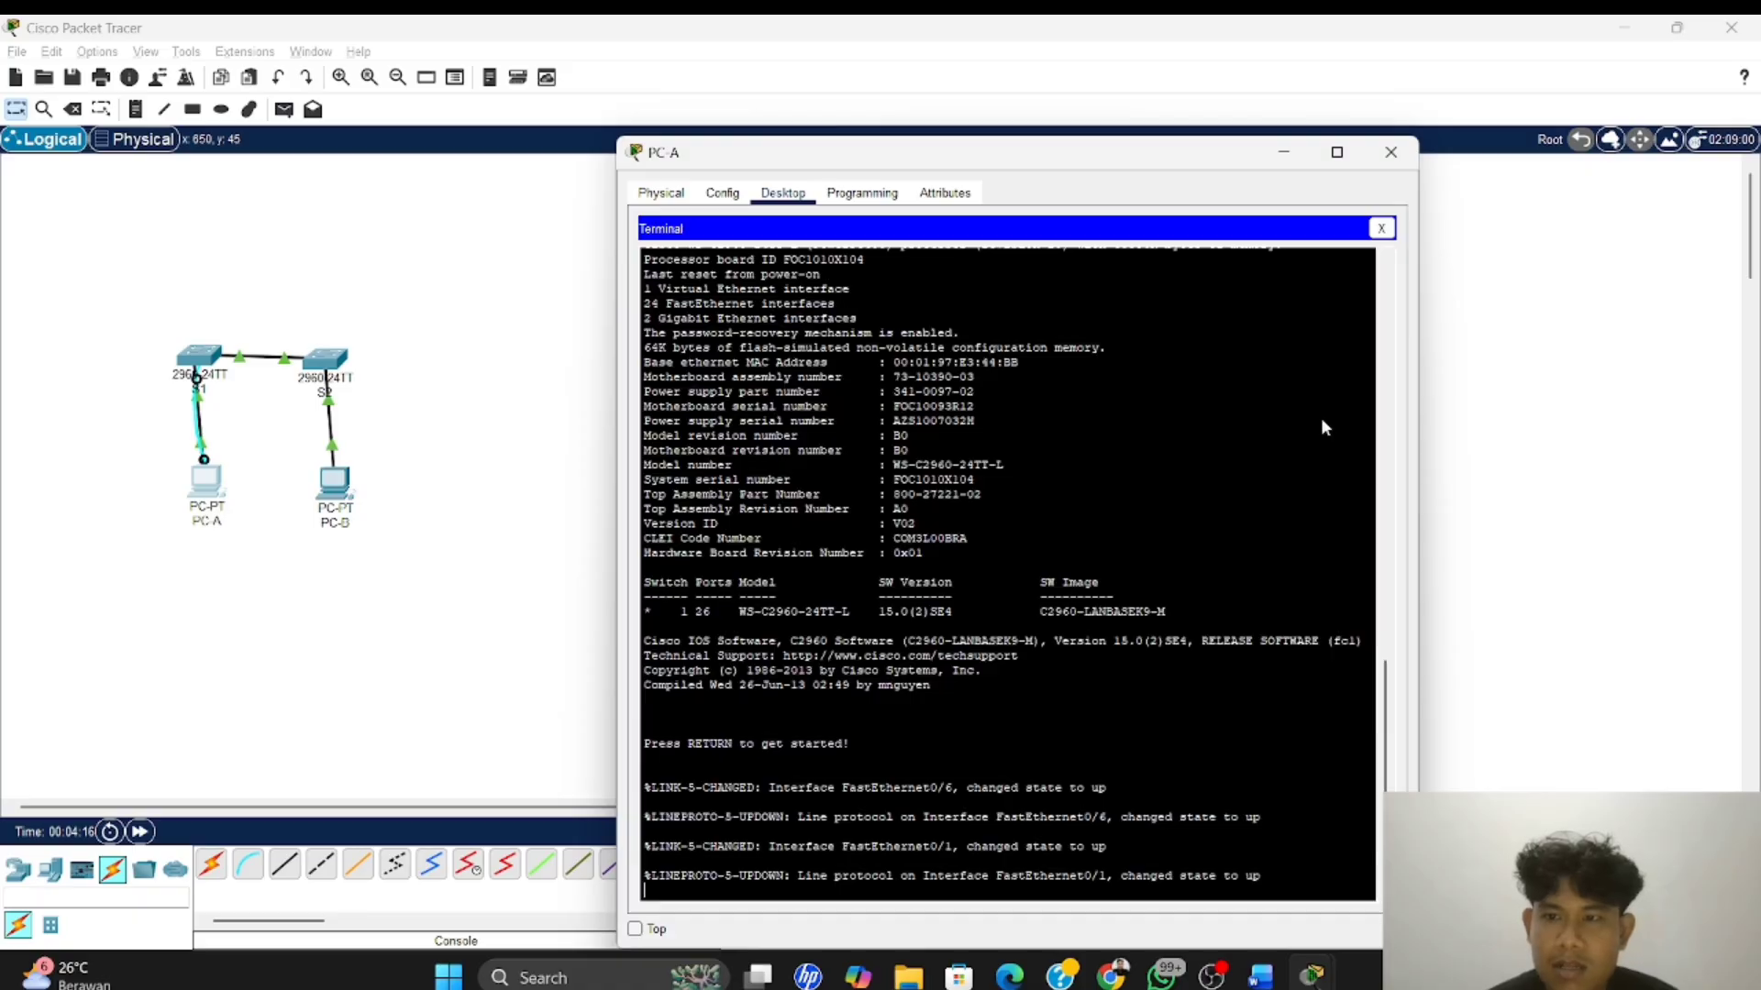
key("Return")
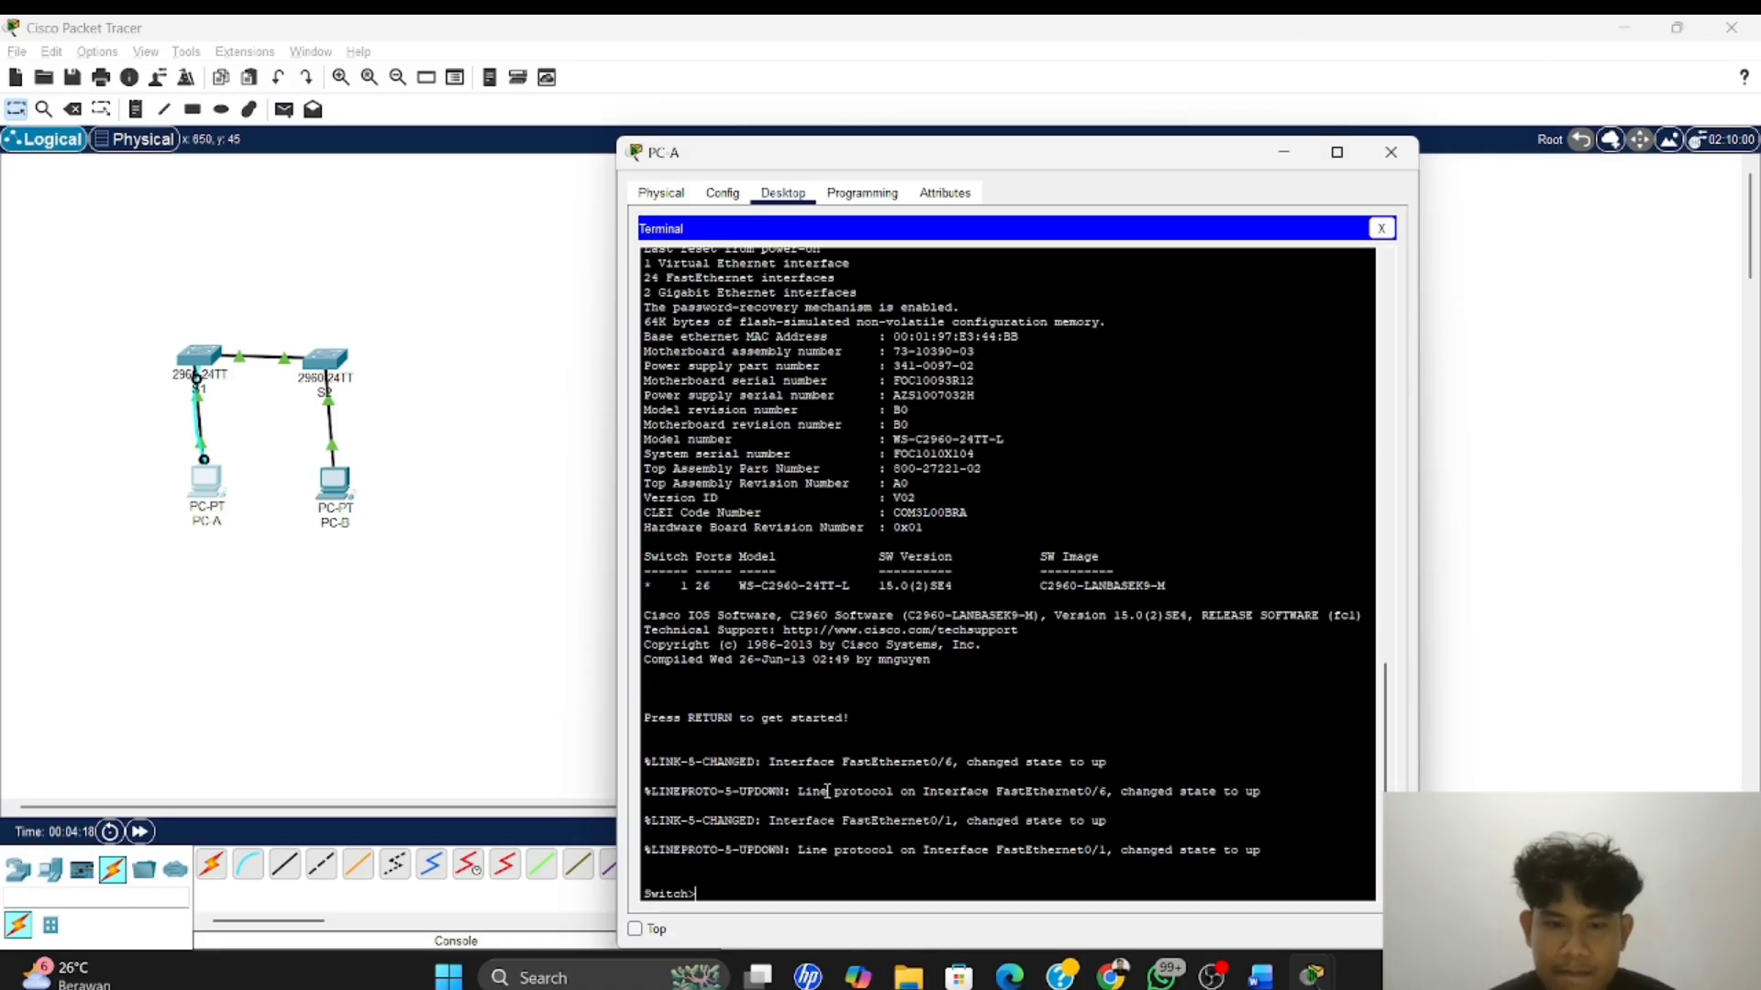
Enter privileged EXEC and global configuration mode on the switch, and set its hostname to S1
type("en")
key("Return")
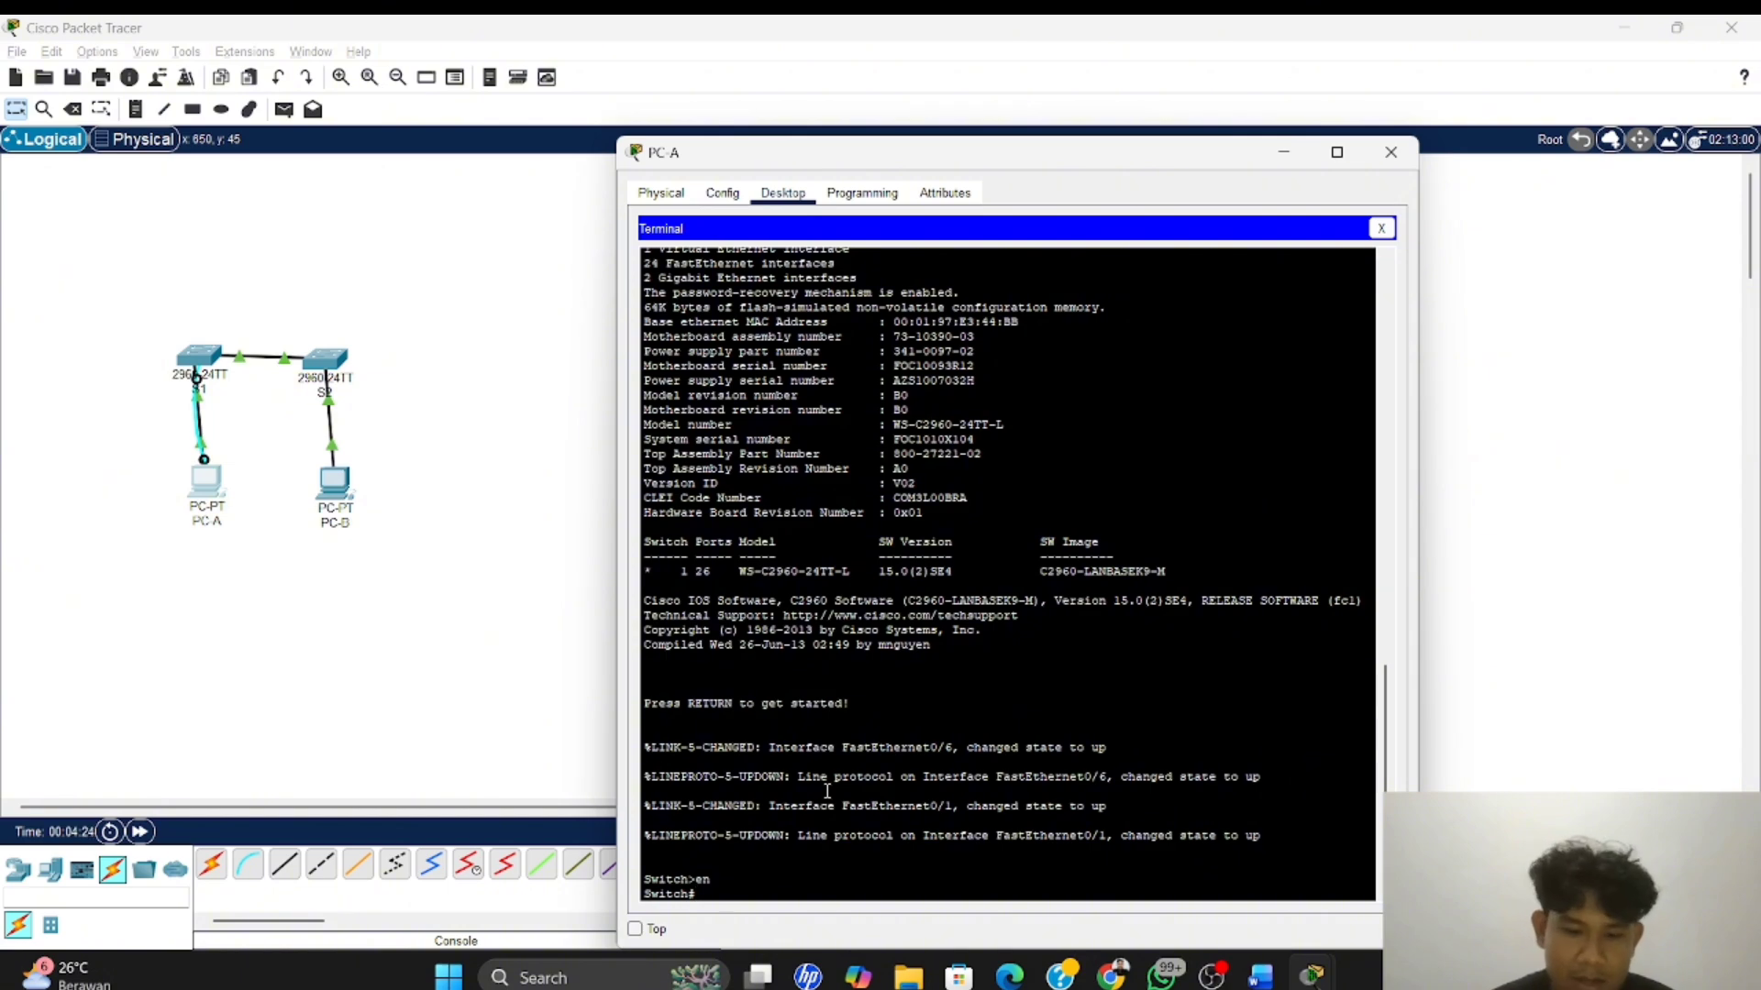
type("conf")
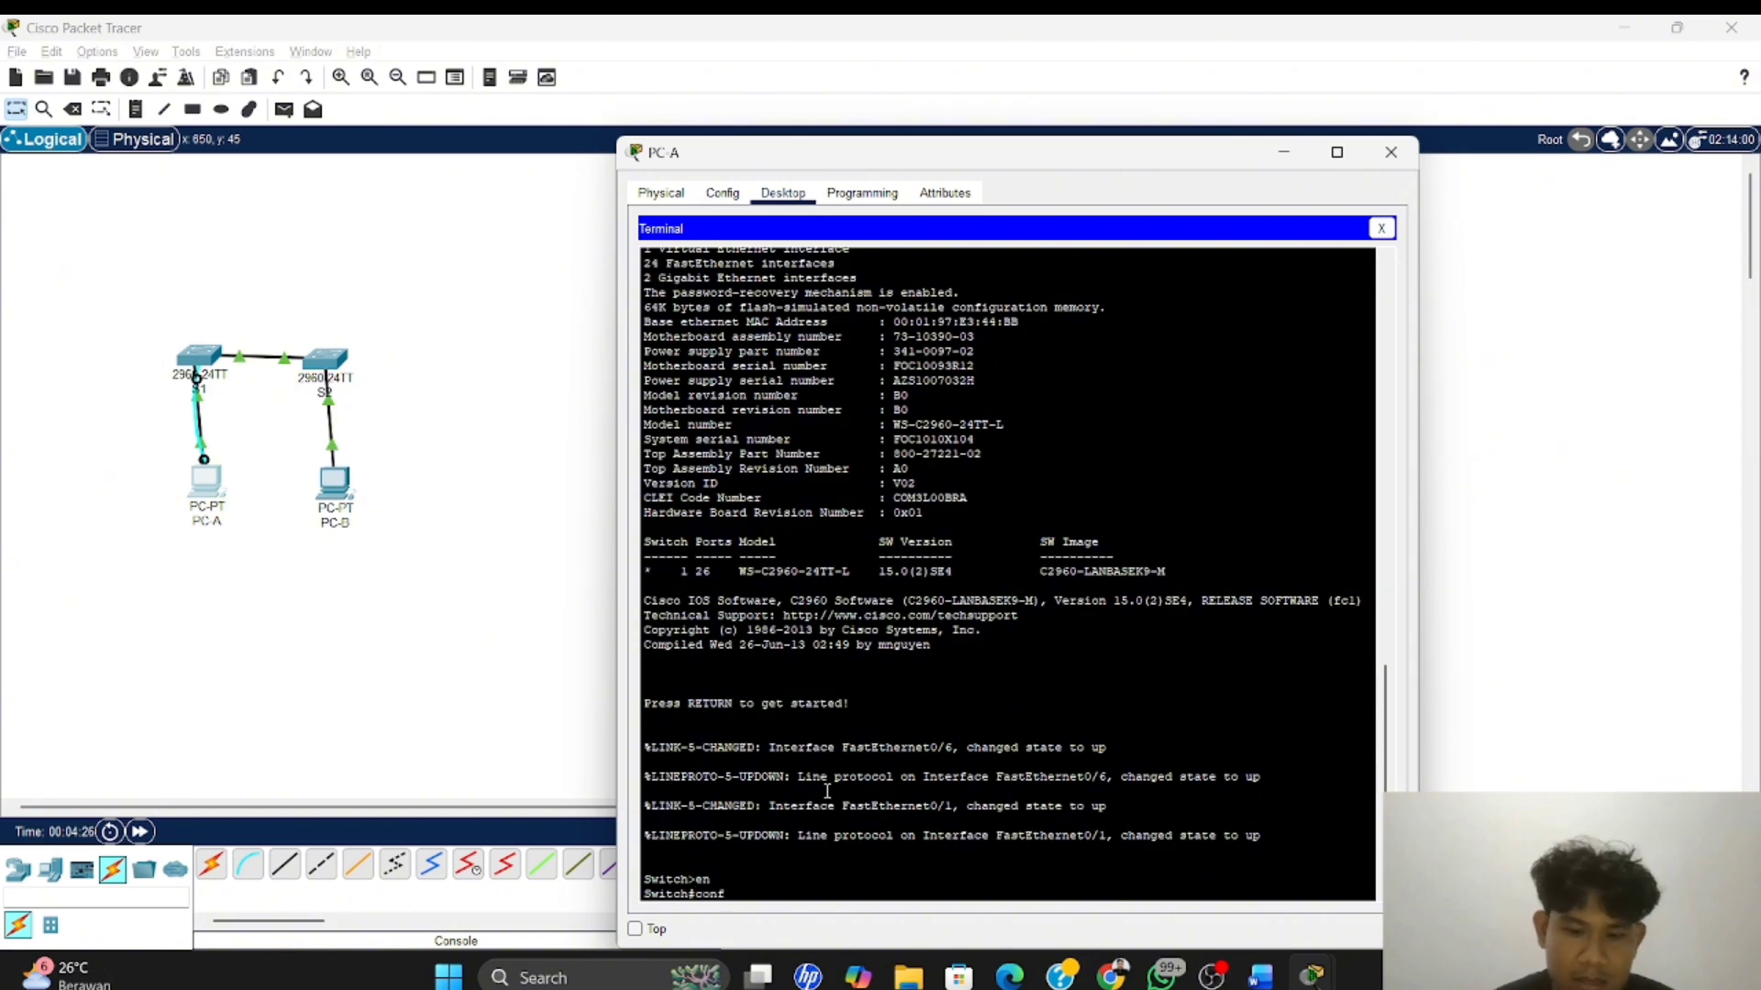
type(" t")
key("Return")
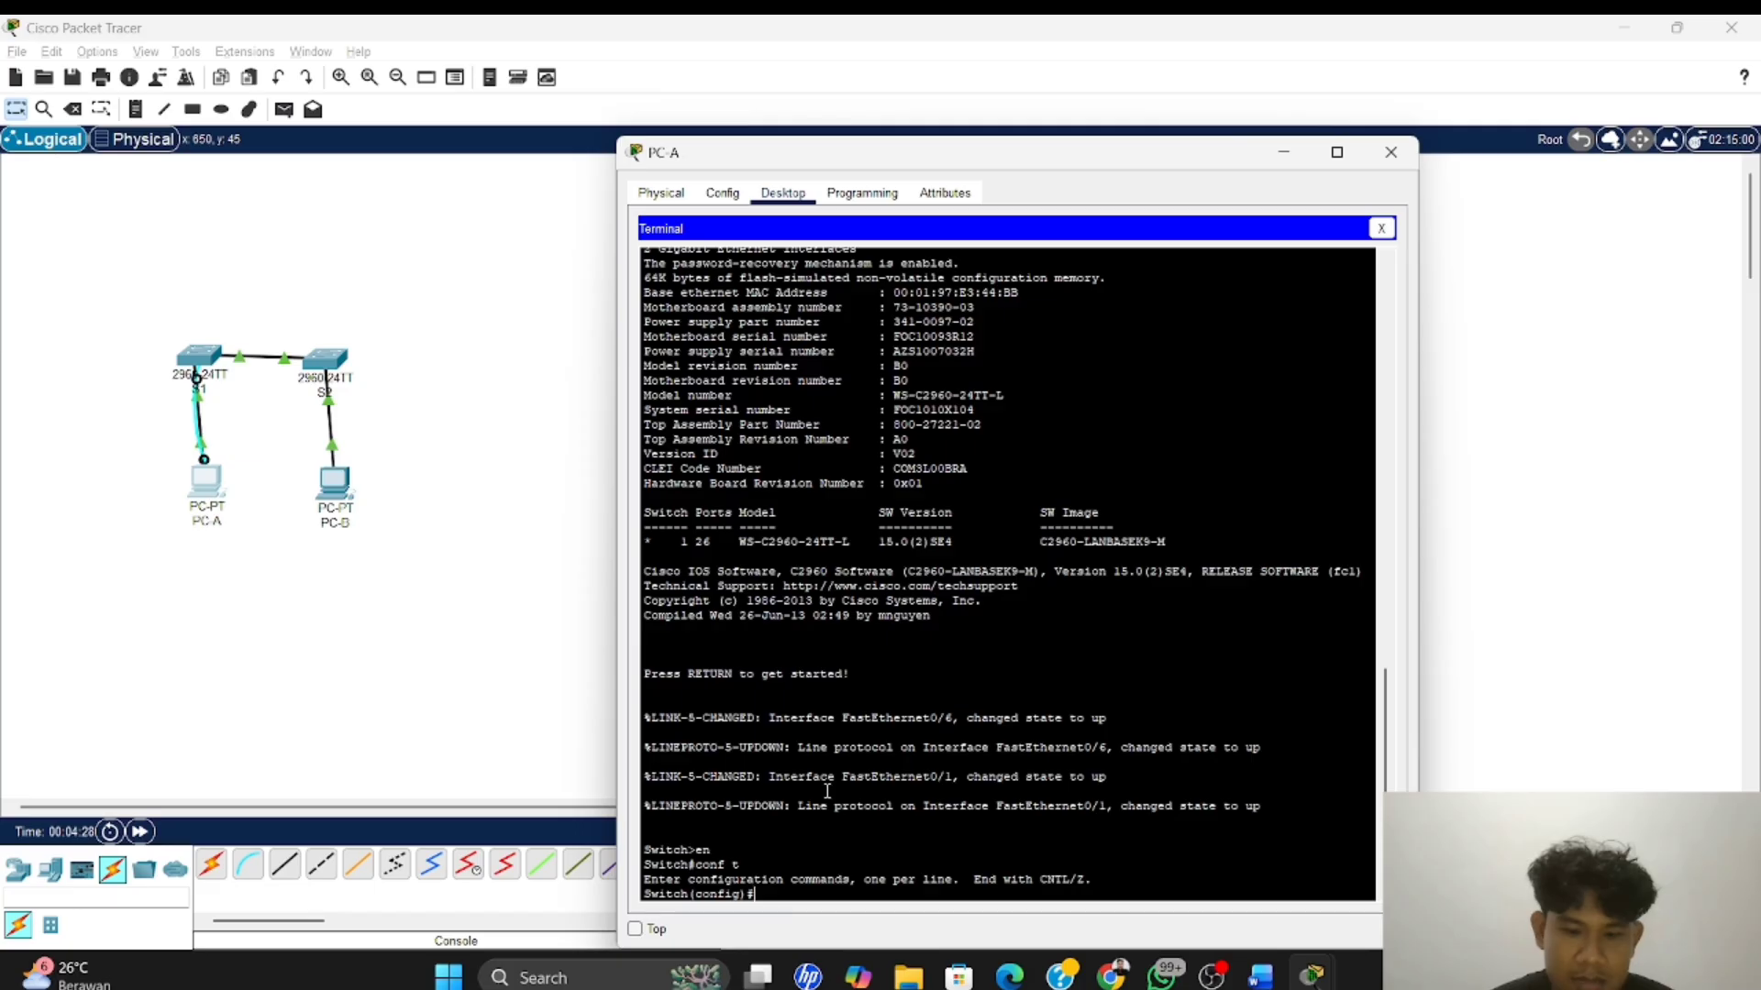
type("host")
key("Tab")
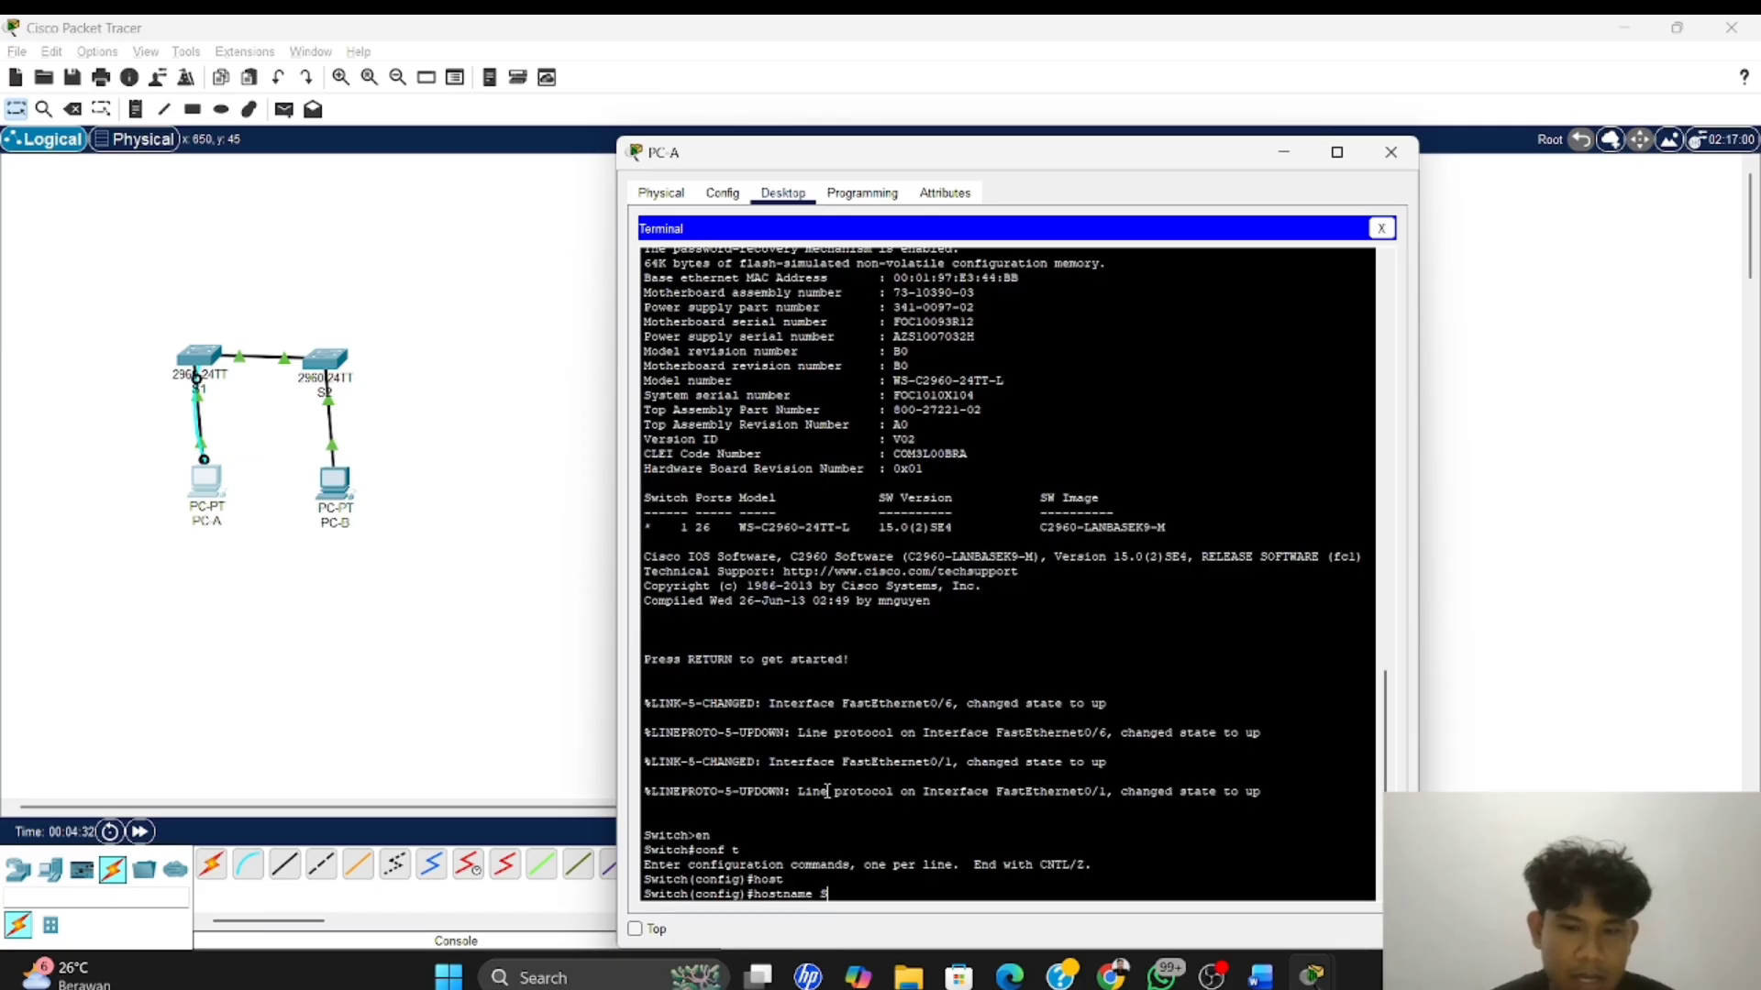
key("Return")
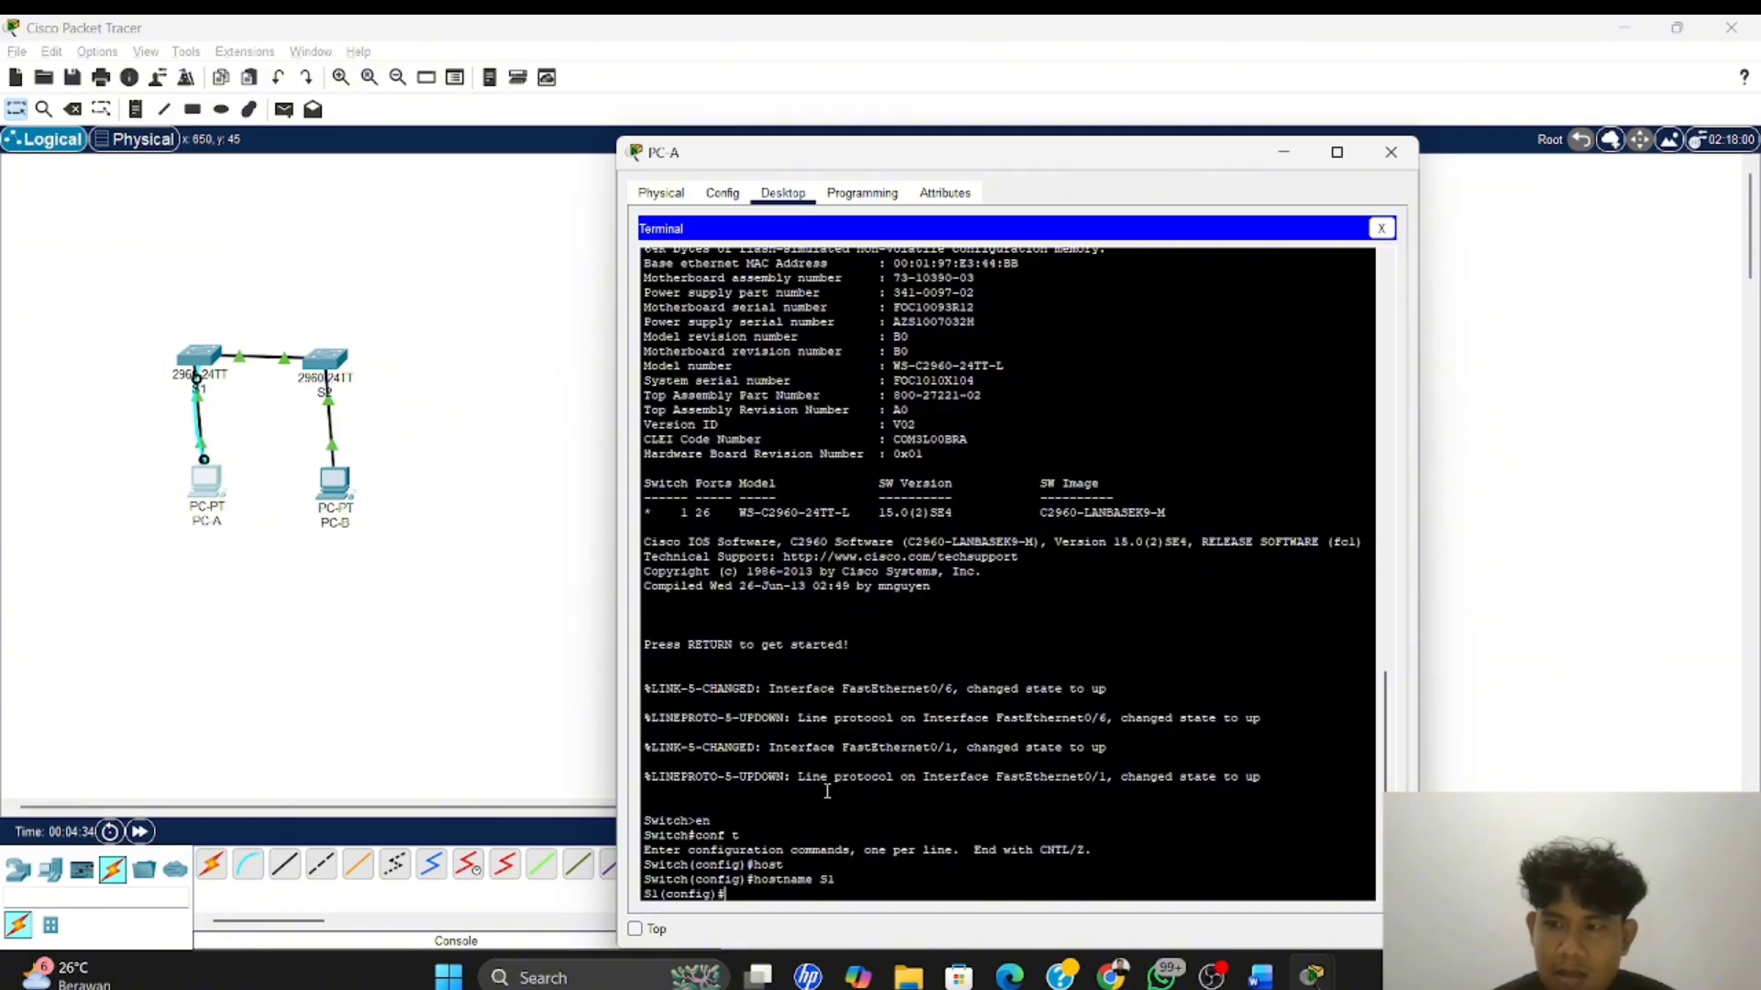
Switch to the Word lab module, review the Langkah 4 basic switch settings, and return to PC-A's terminal
key("alt+Tab")
key("alt+Tab")
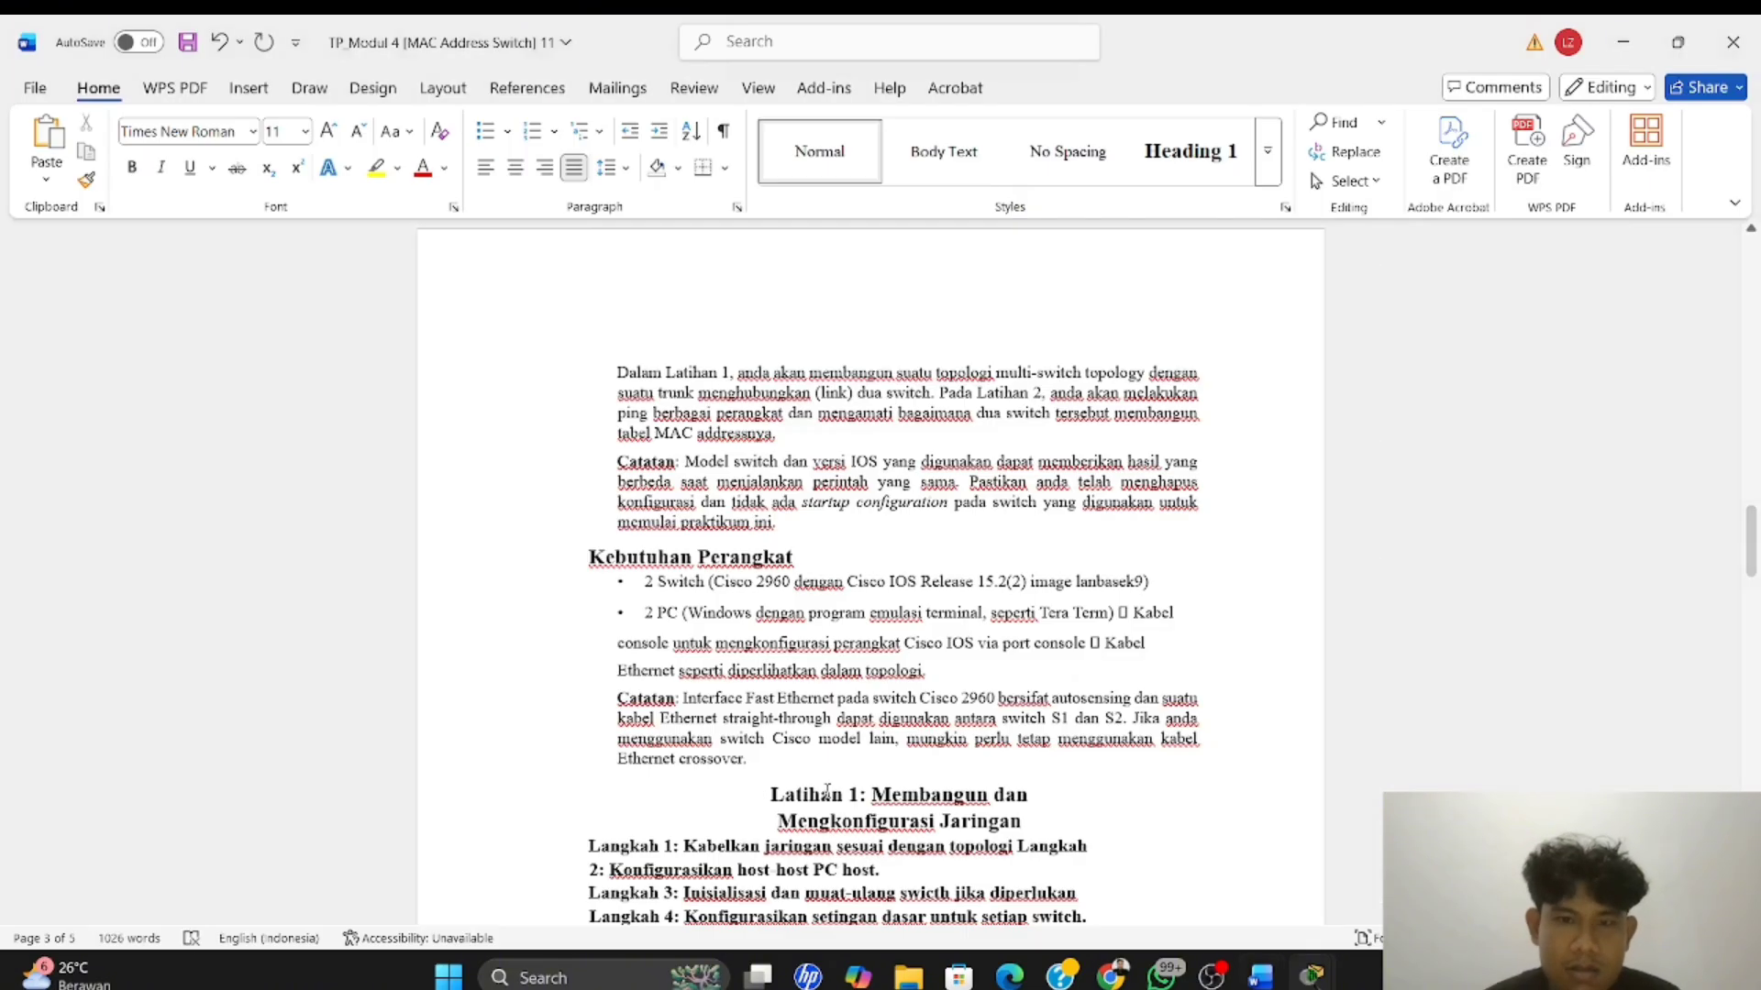
scroll(740, 583, "down", 5)
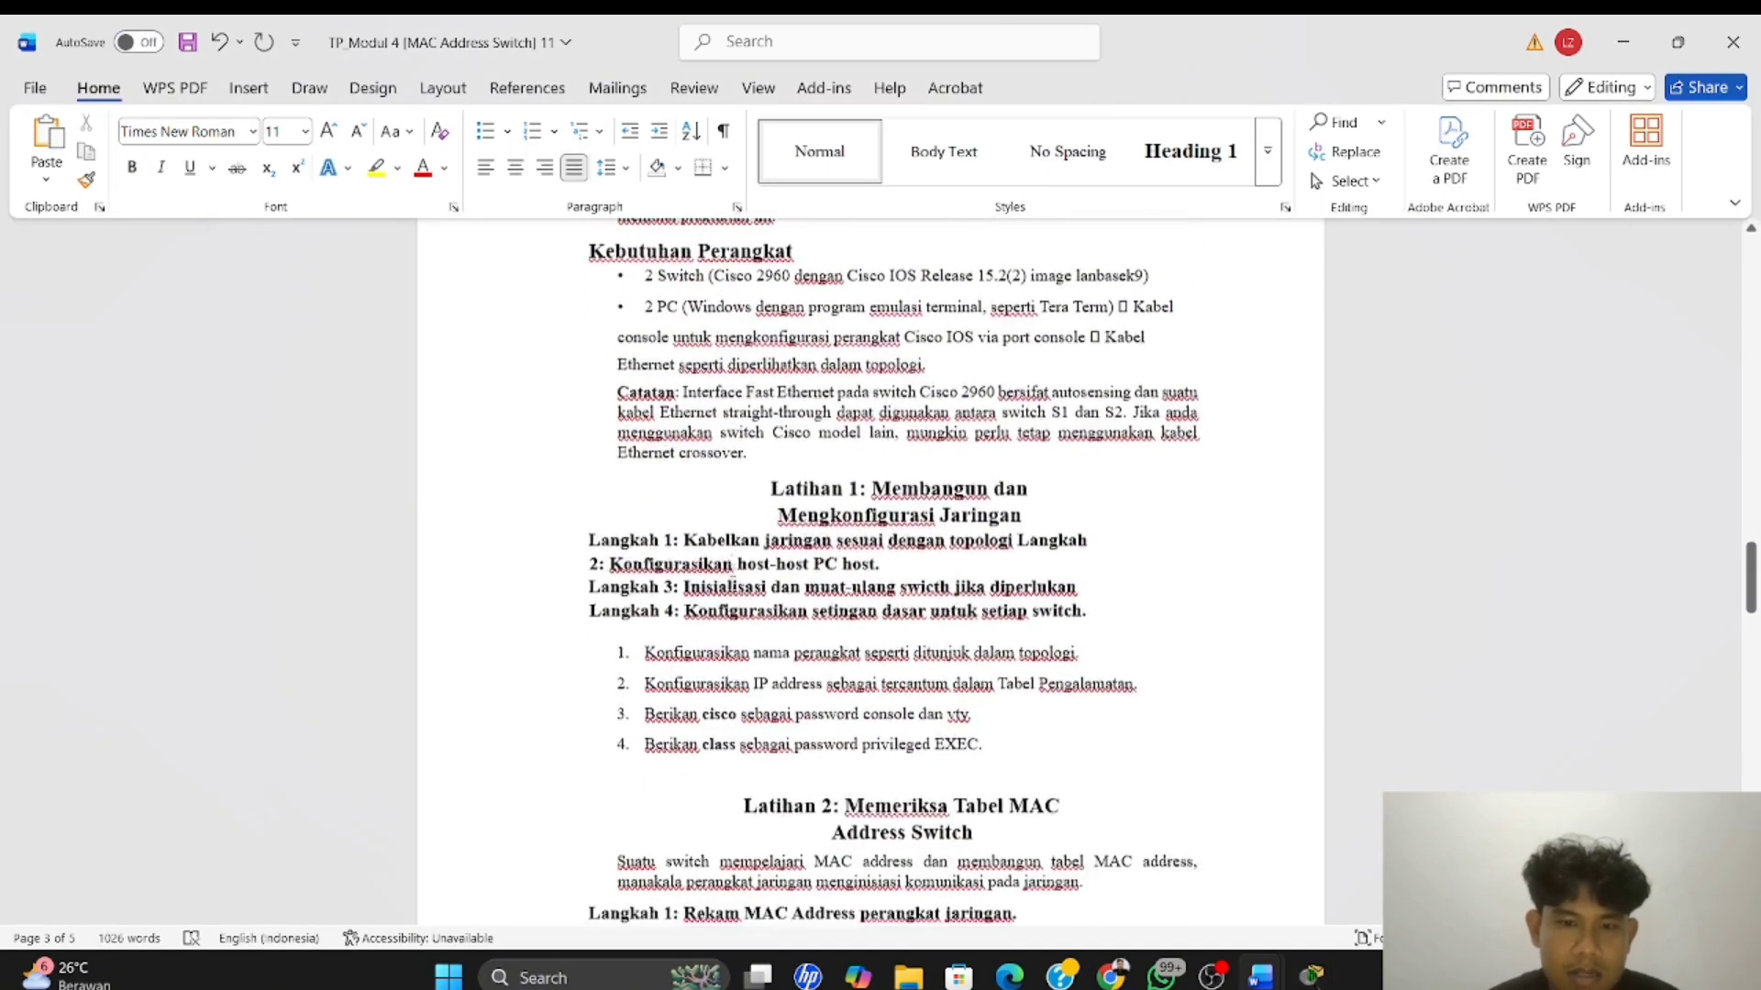
key("alt+Tab")
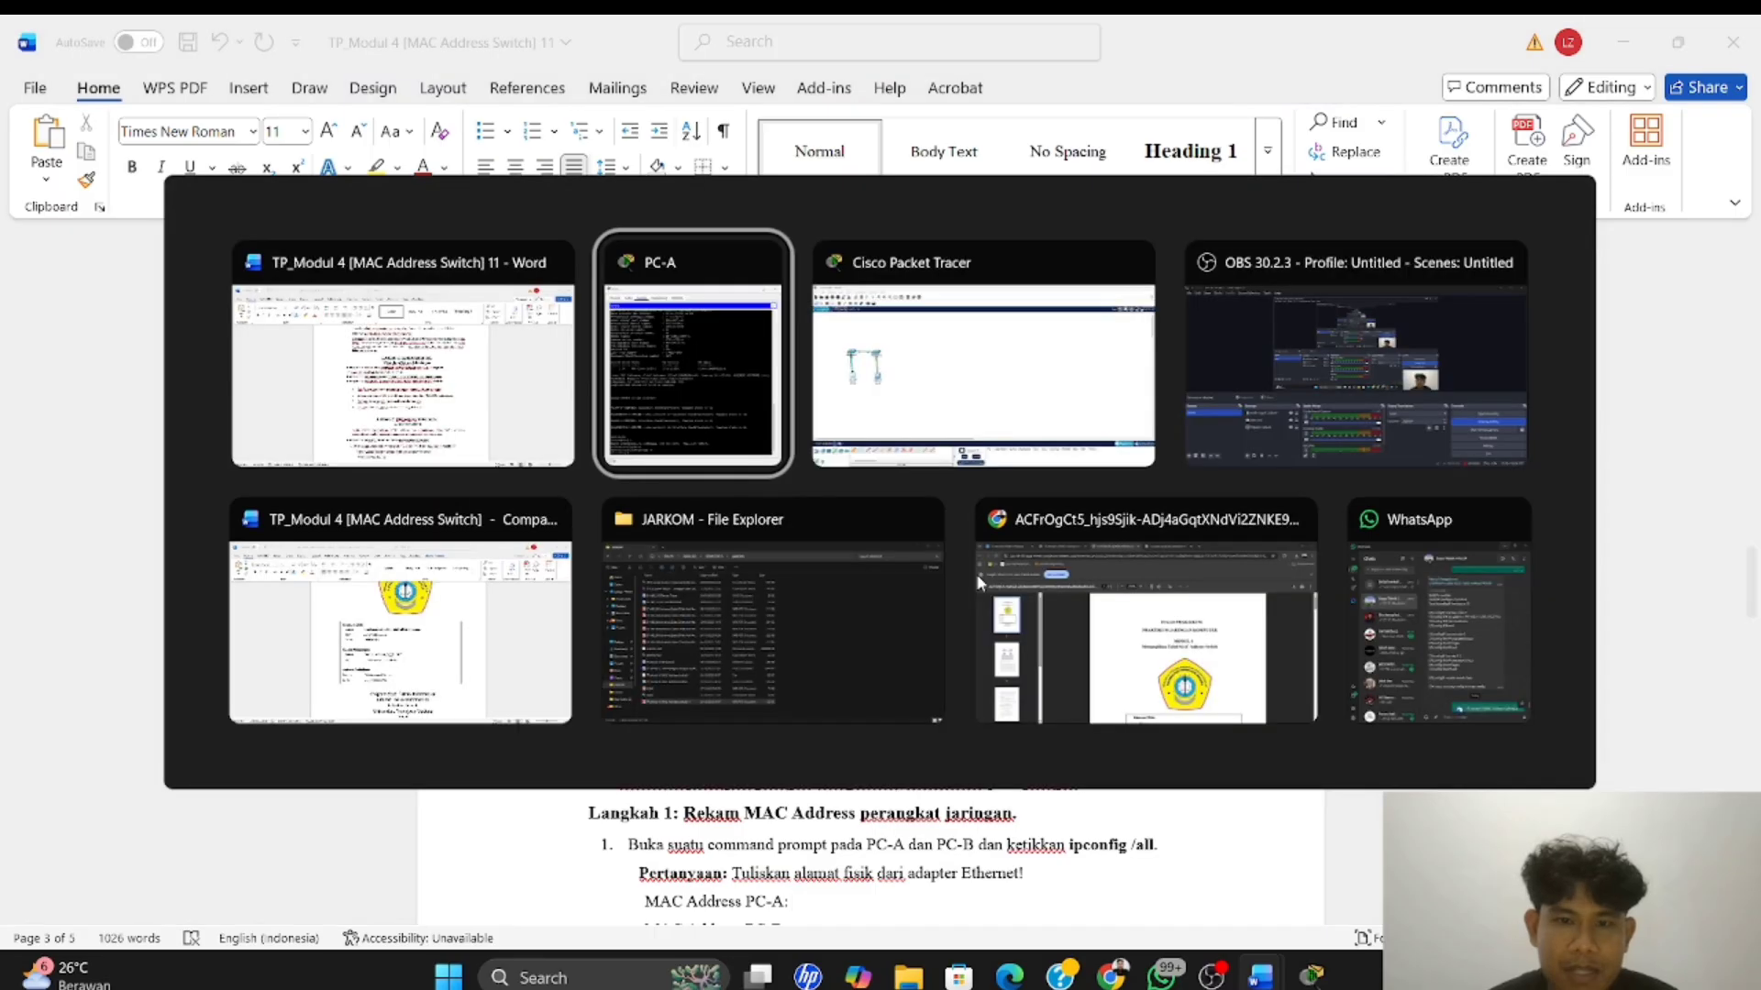
key("alt+Tab")
key("Tab")
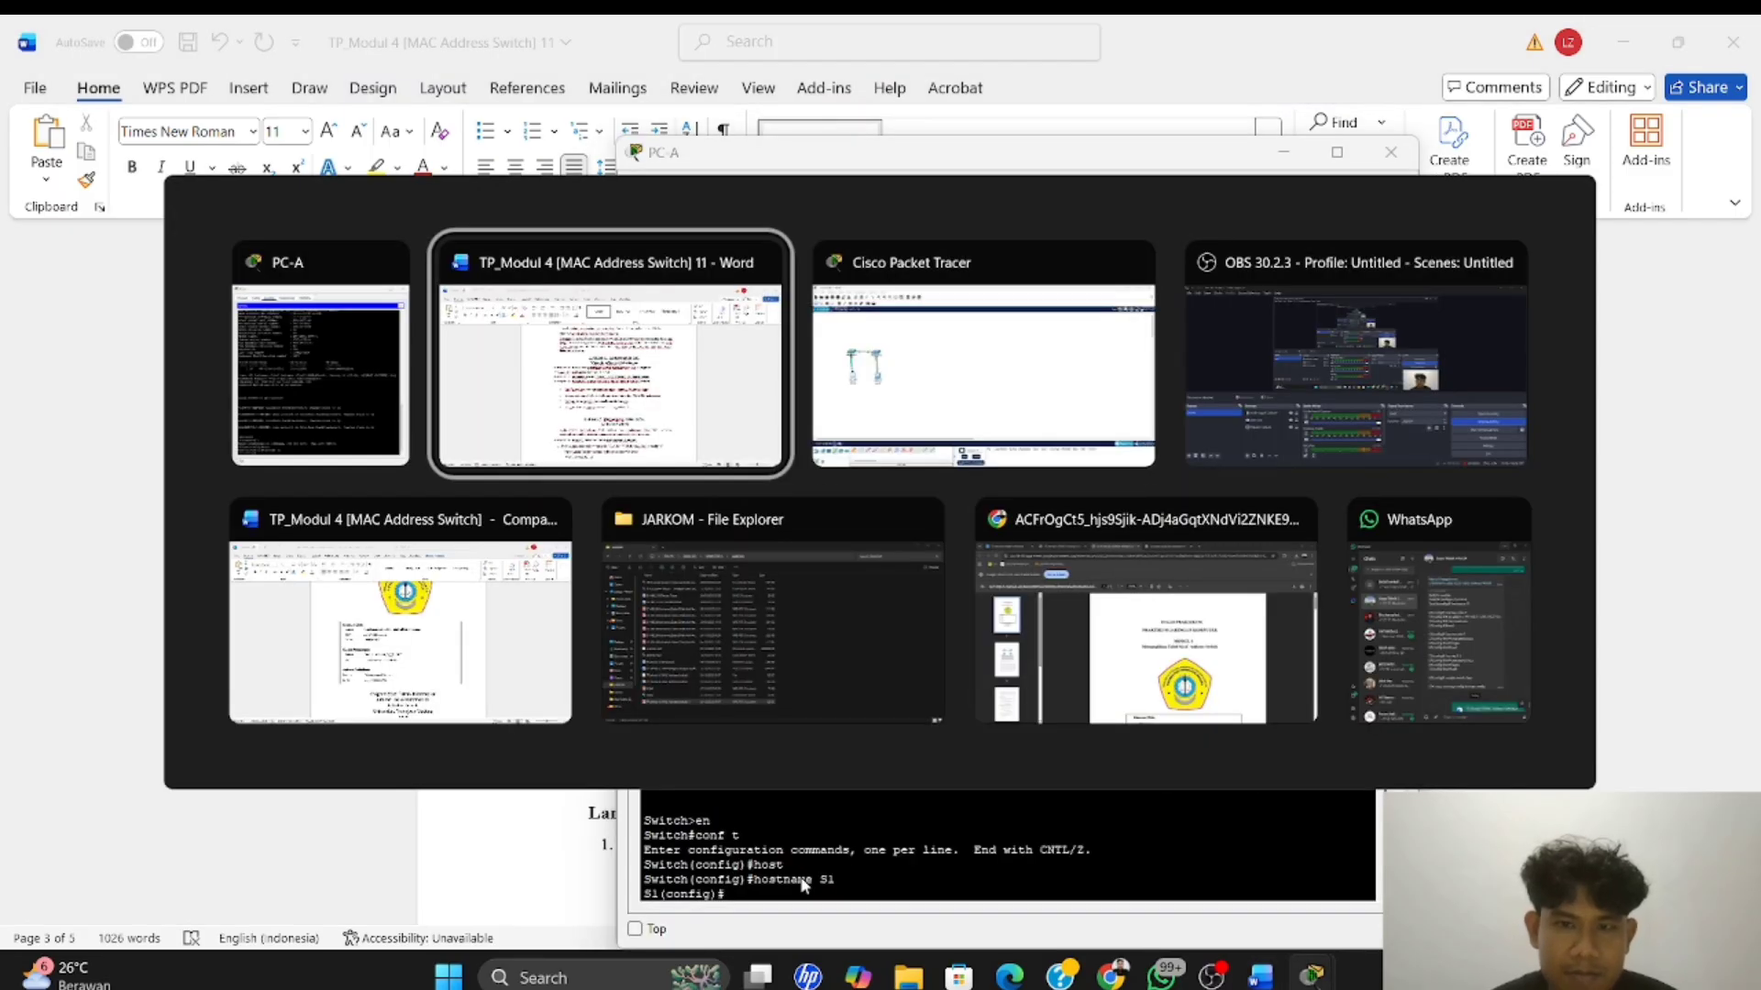
key("alt+Tab")
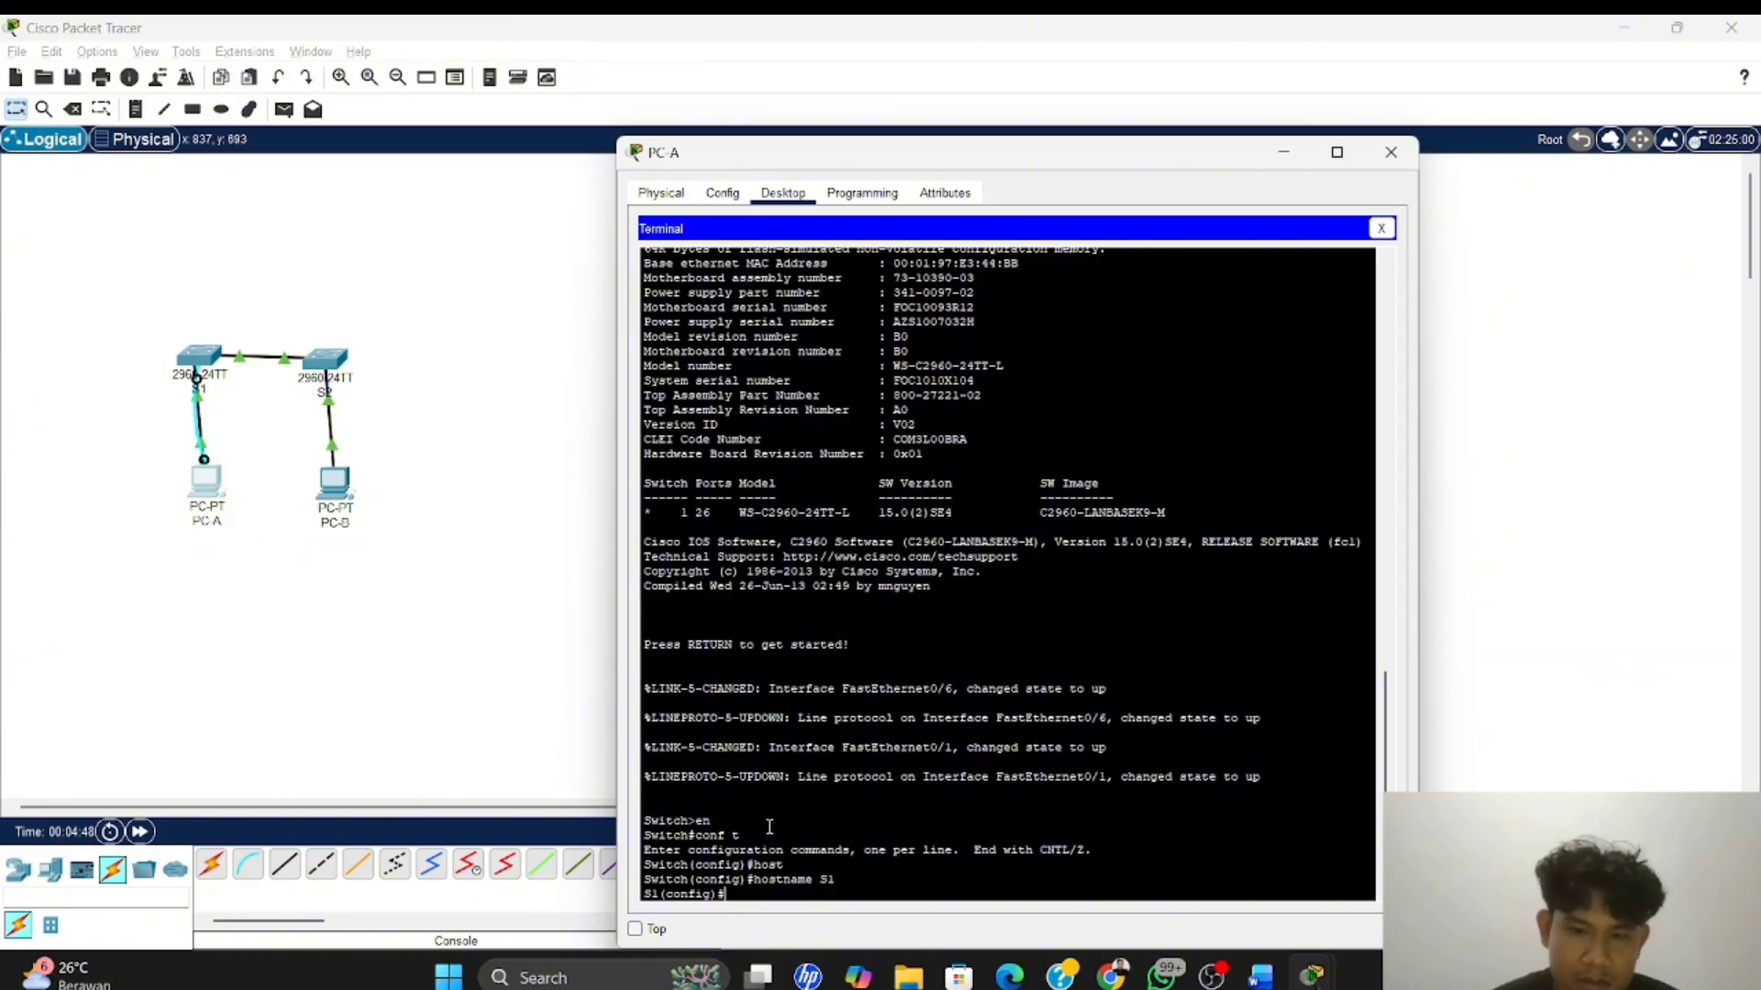
Enter interface configuration mode for VLAN 1 on S1 with the command int vlan 1
type("i")
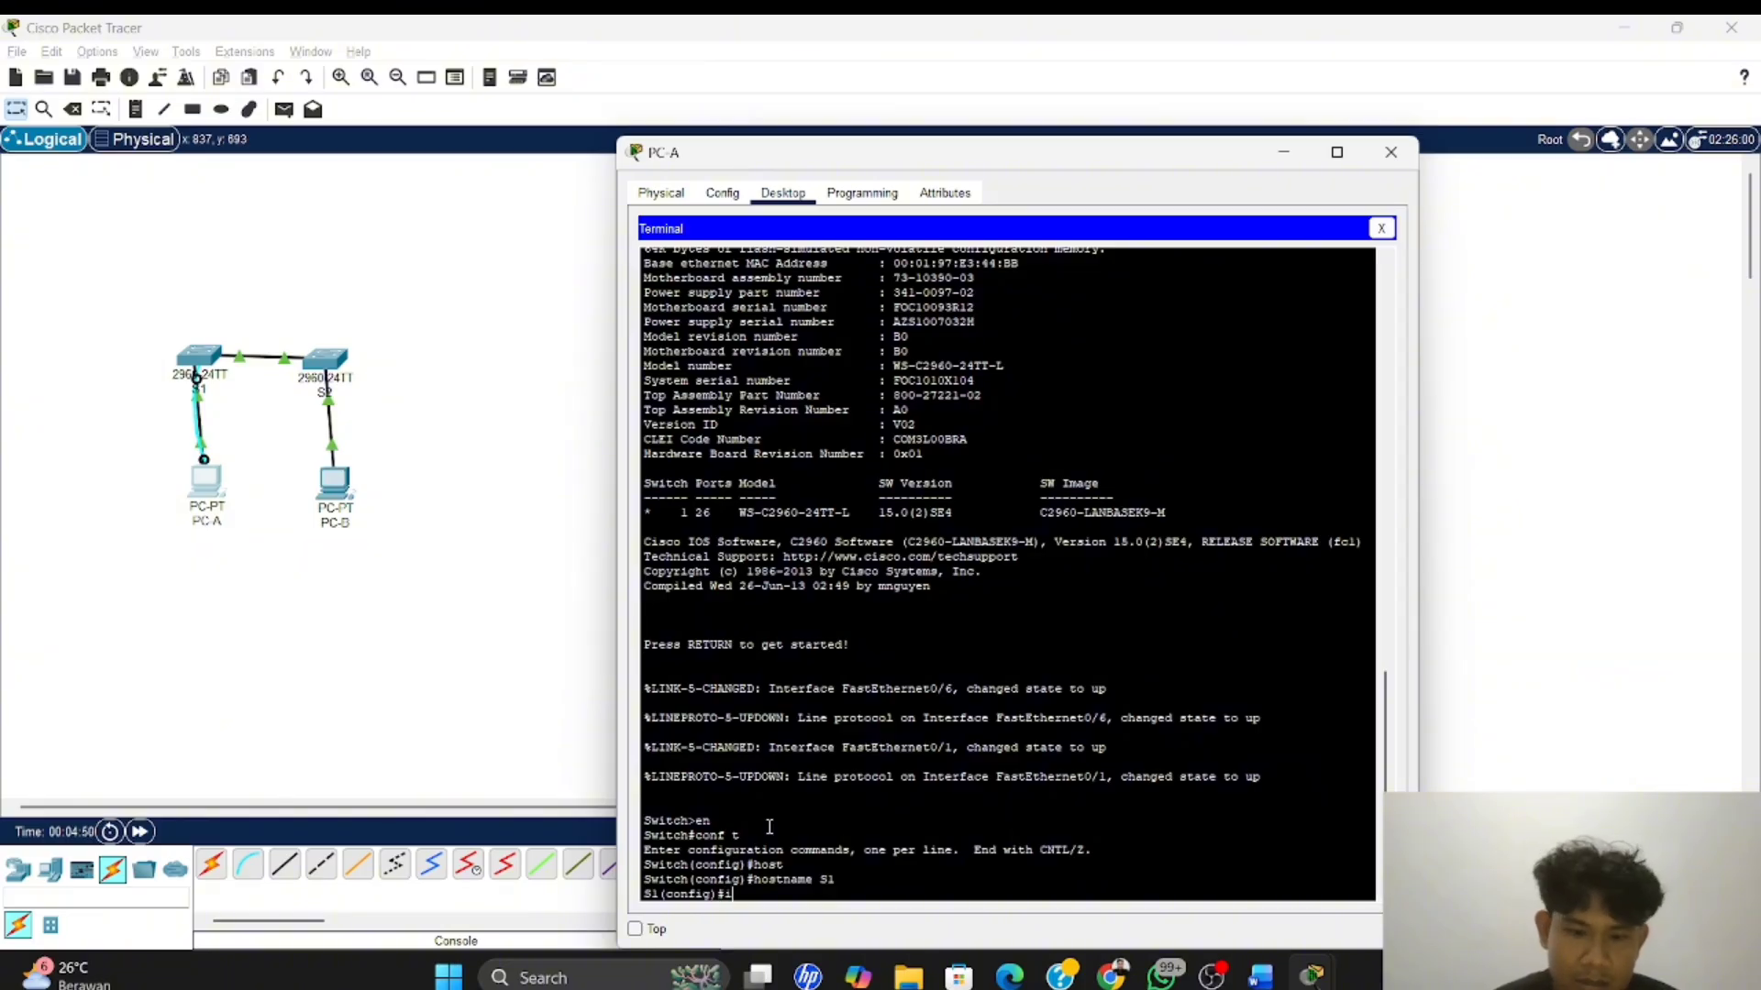
type("nt")
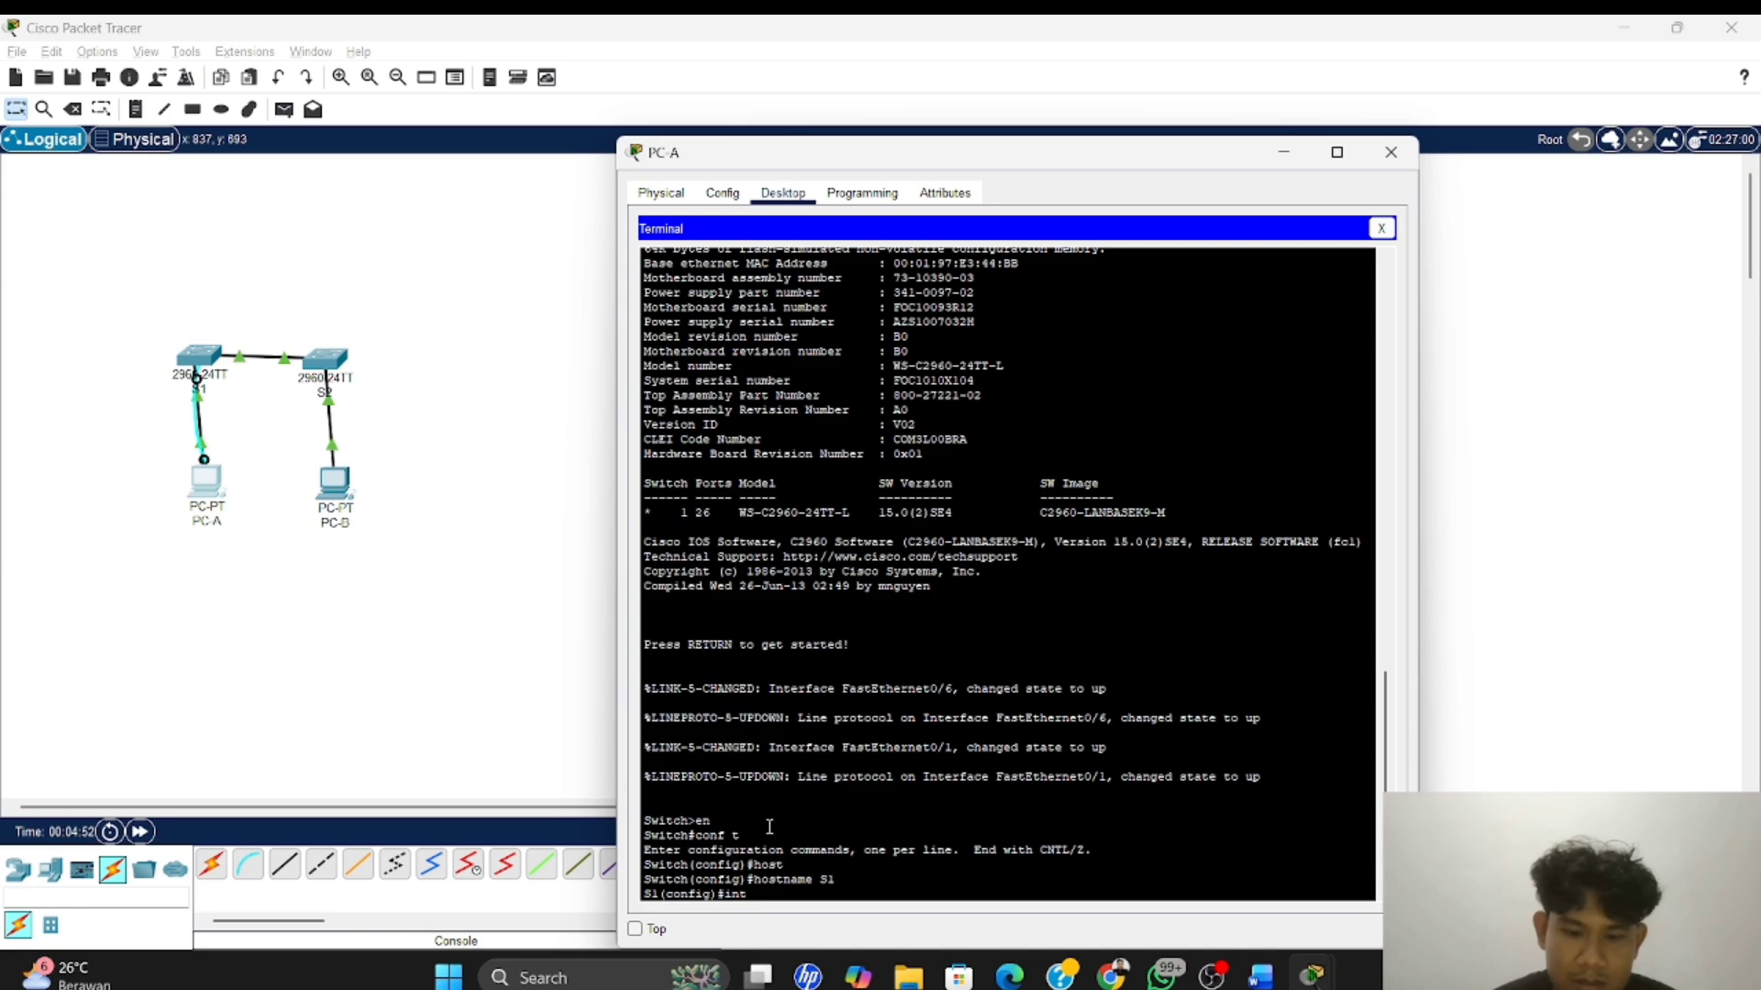
type(" vlan")
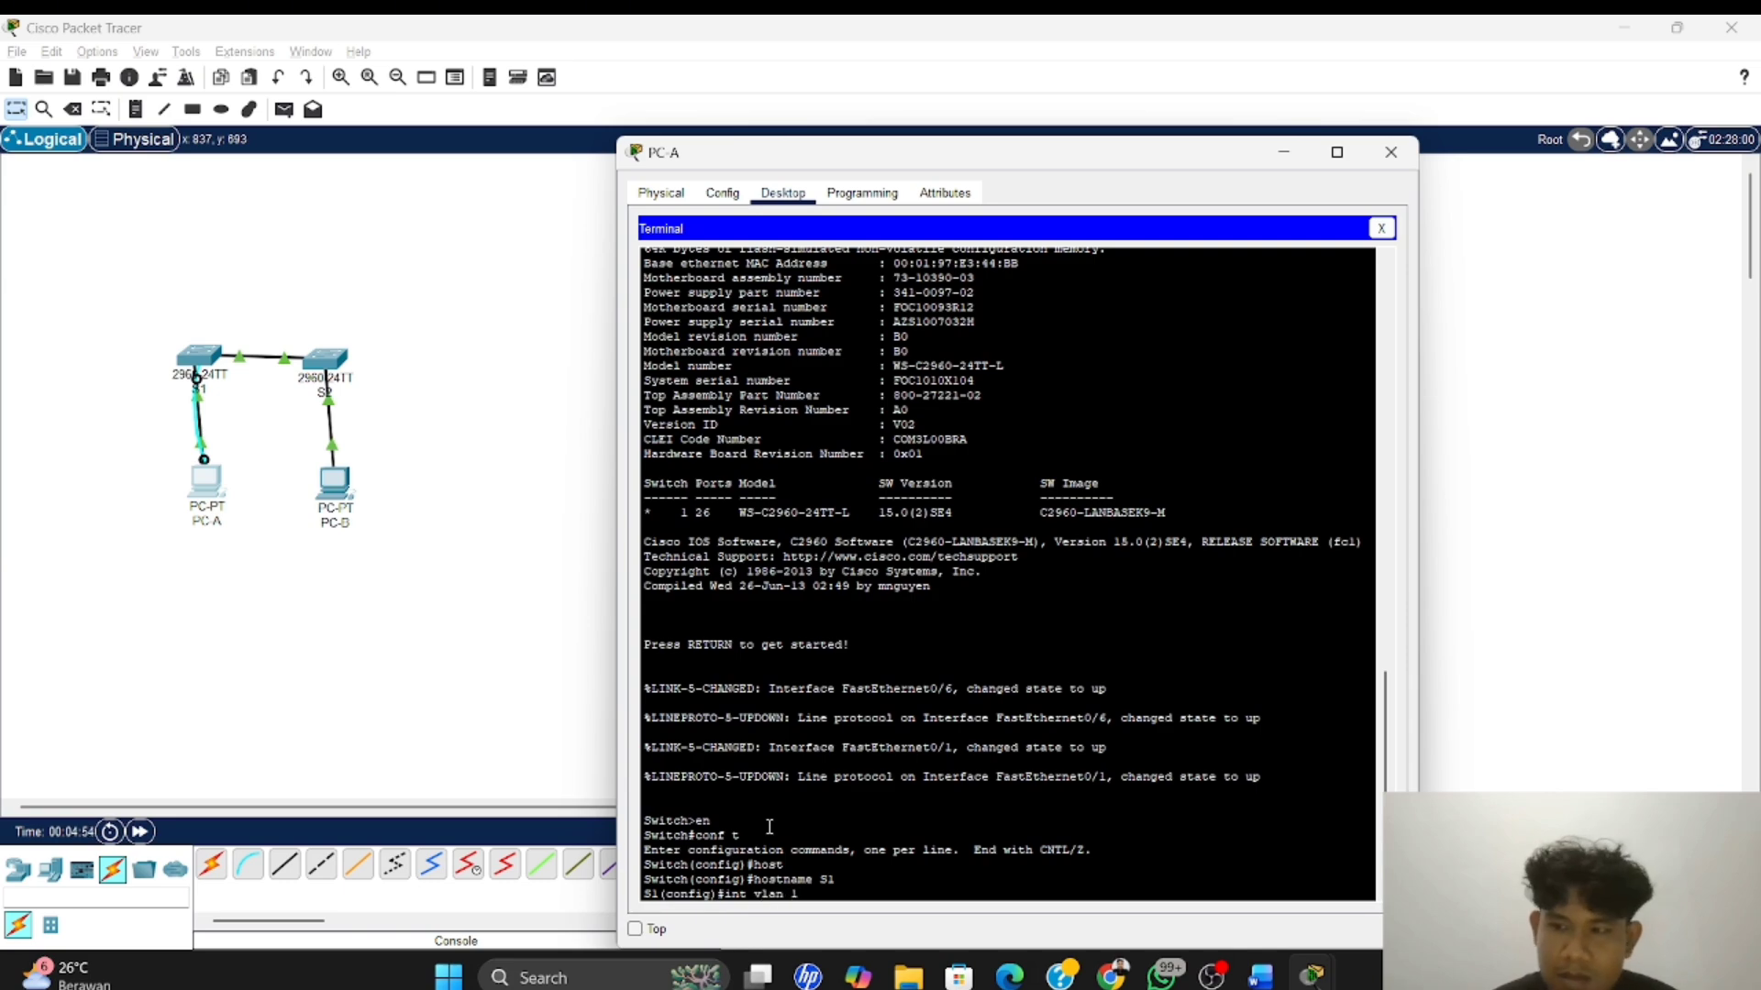
type(" 1")
key("Return")
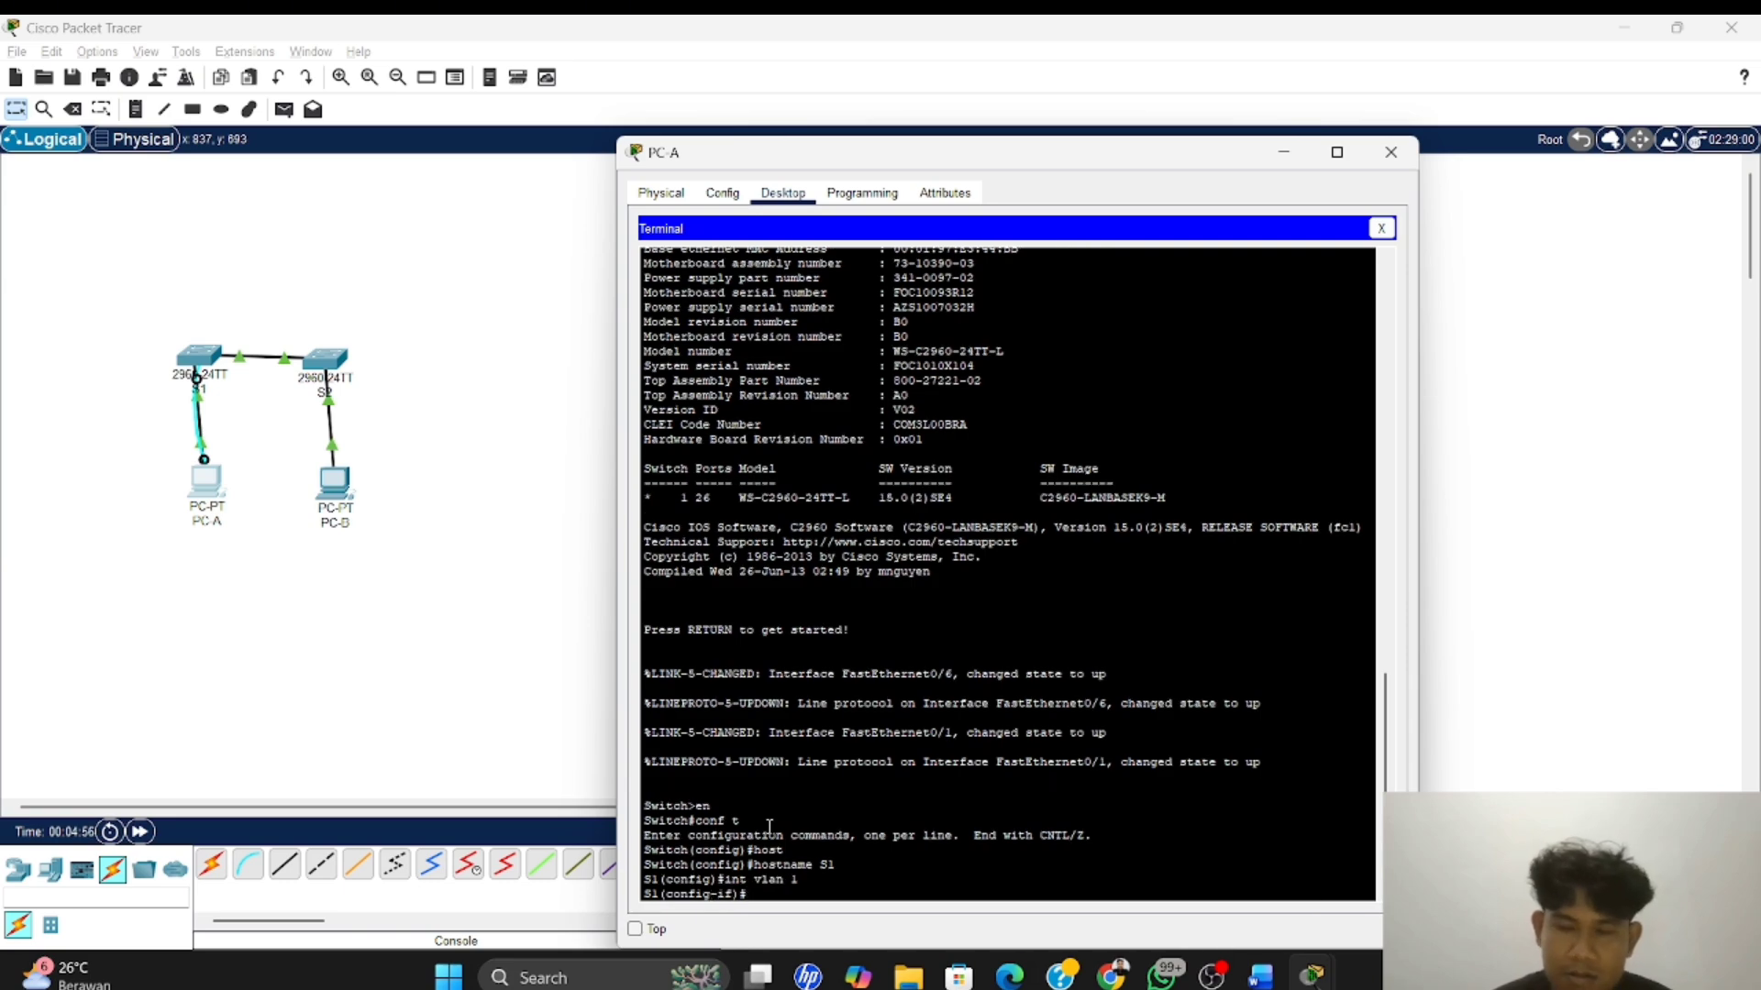
Begin the ip address command for S1's VLAN 1 interface with the network portion 192.168.1
type("ip ad")
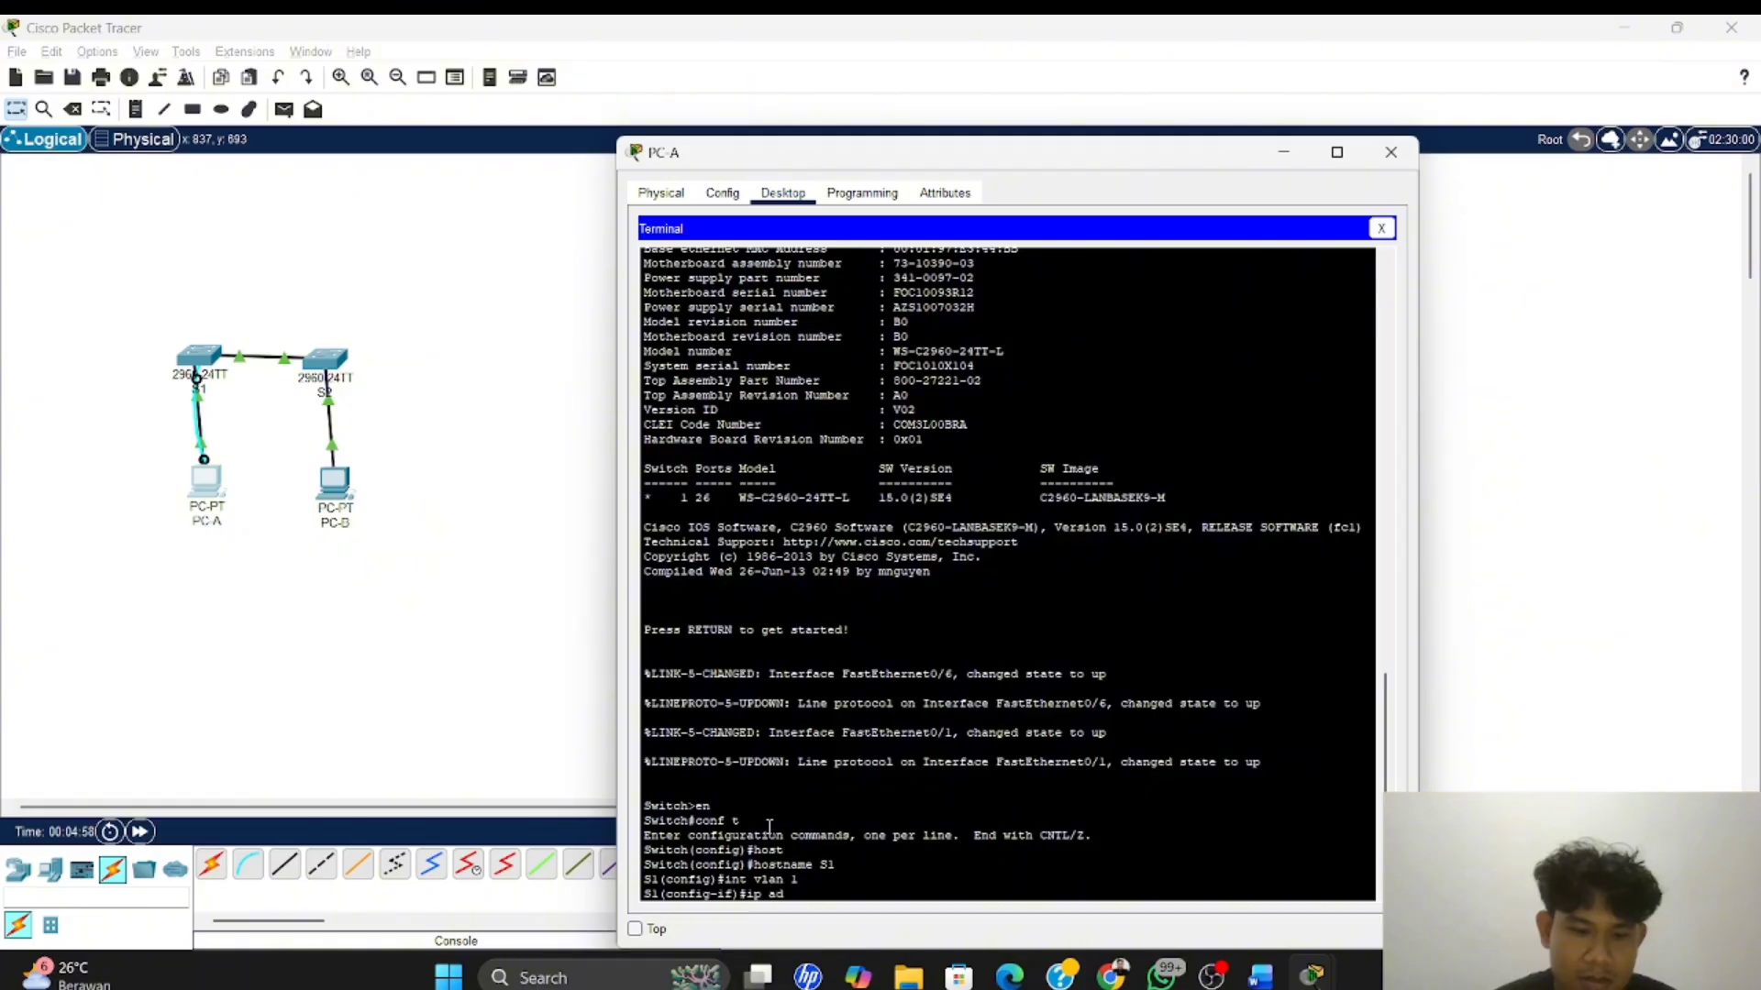
type("dre")
key("Tab")
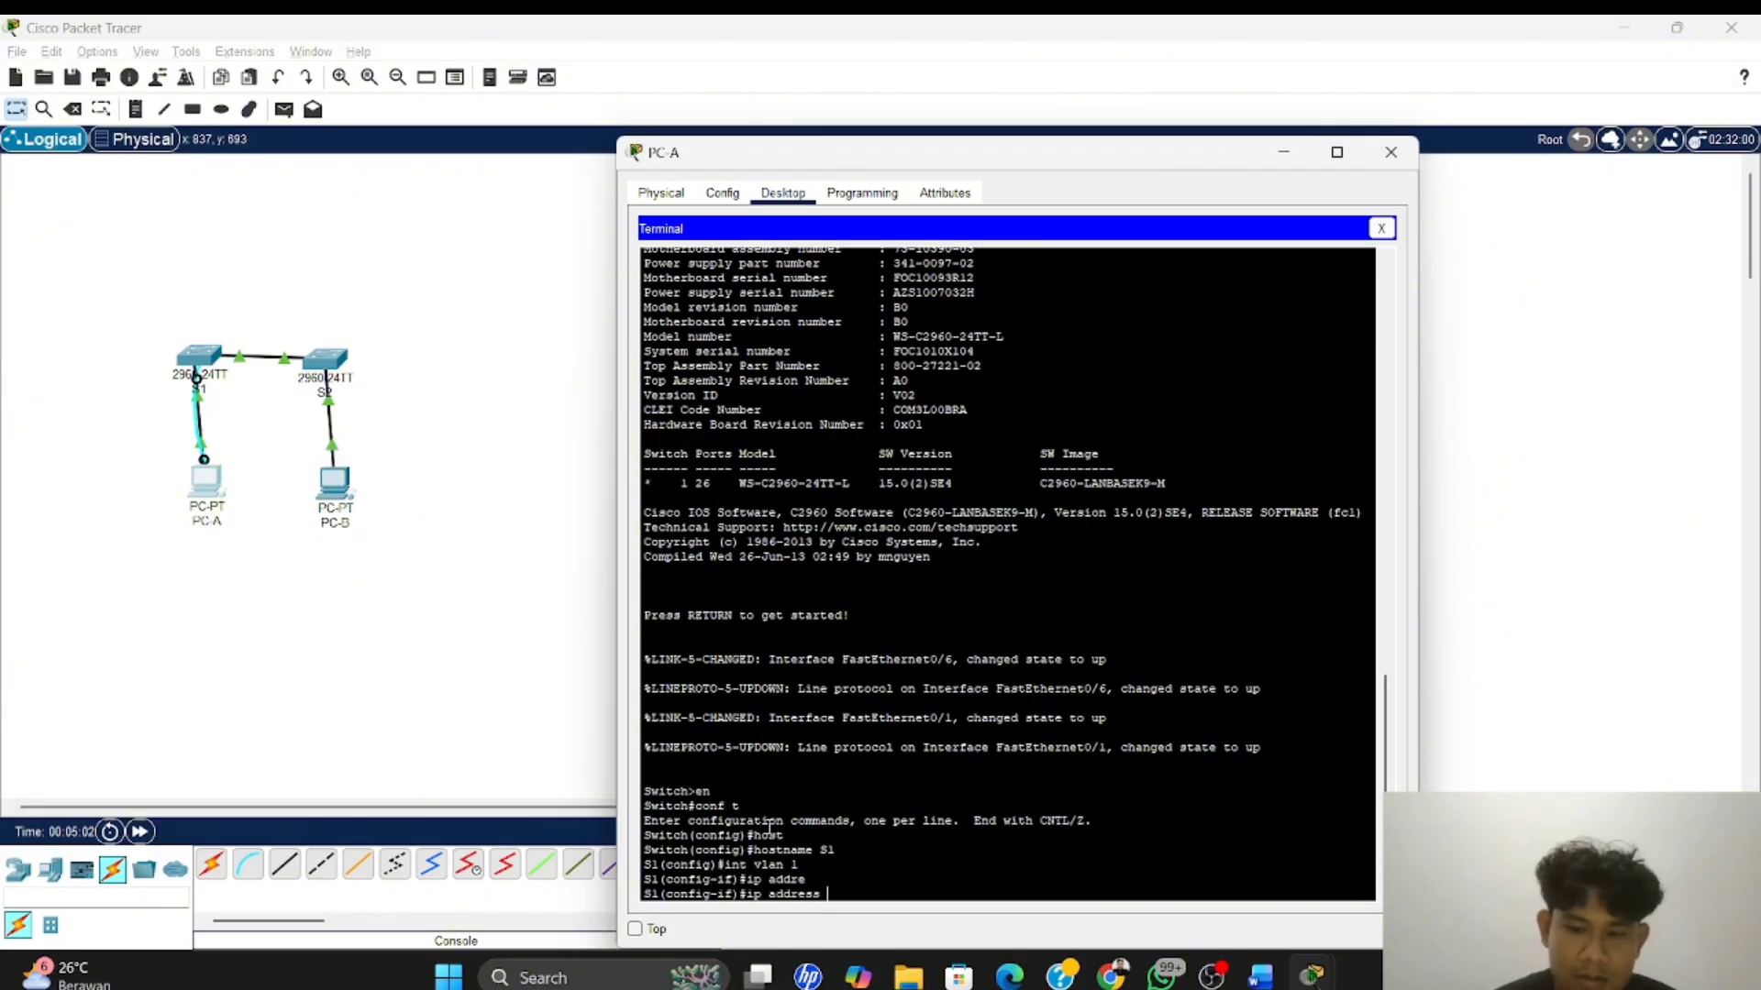
type("192.1")
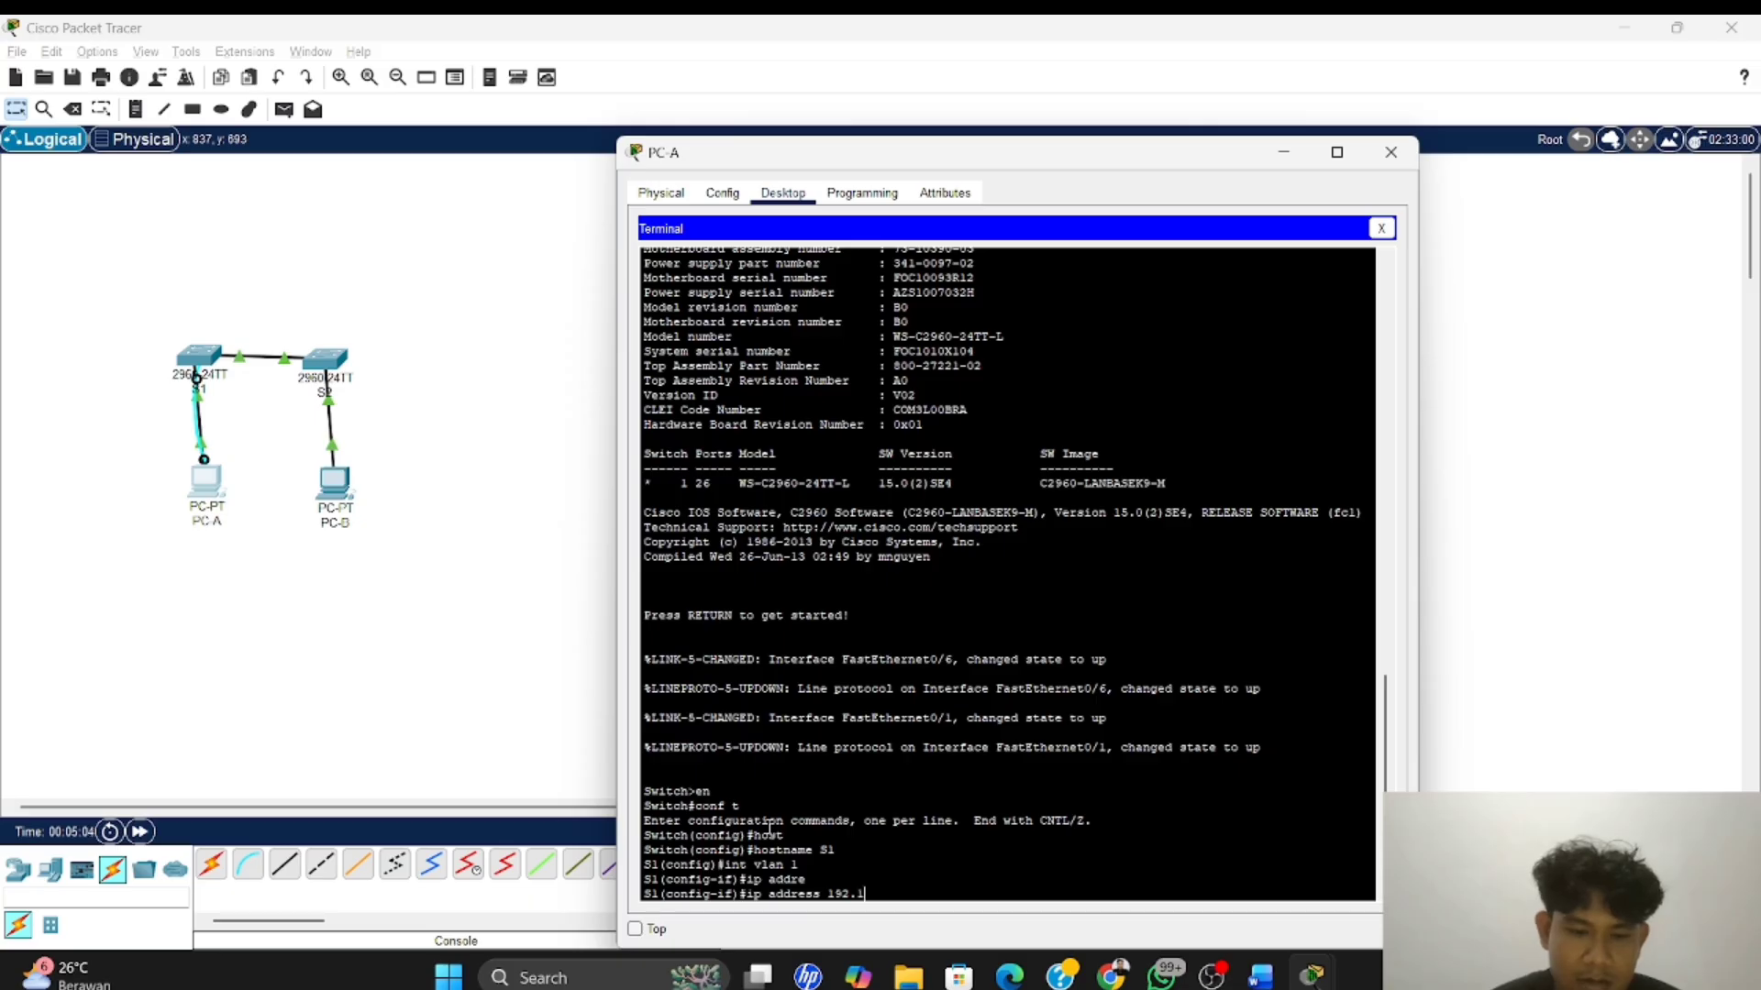
type("68")
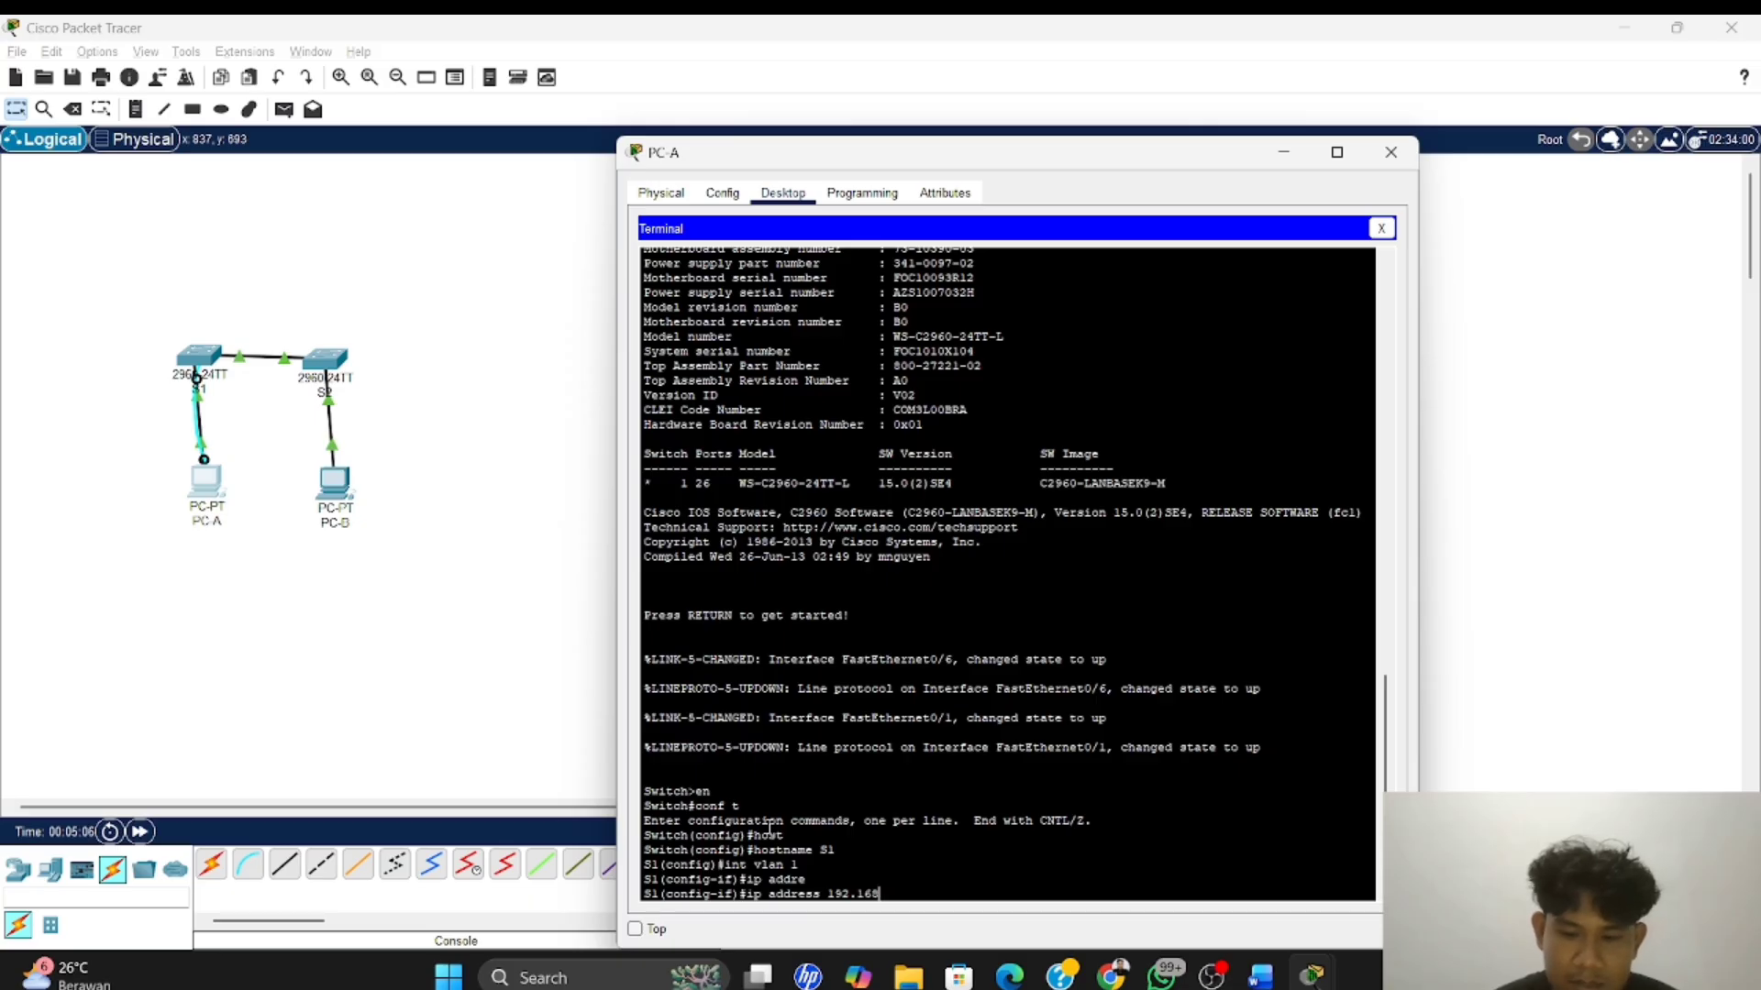
type(".1.")
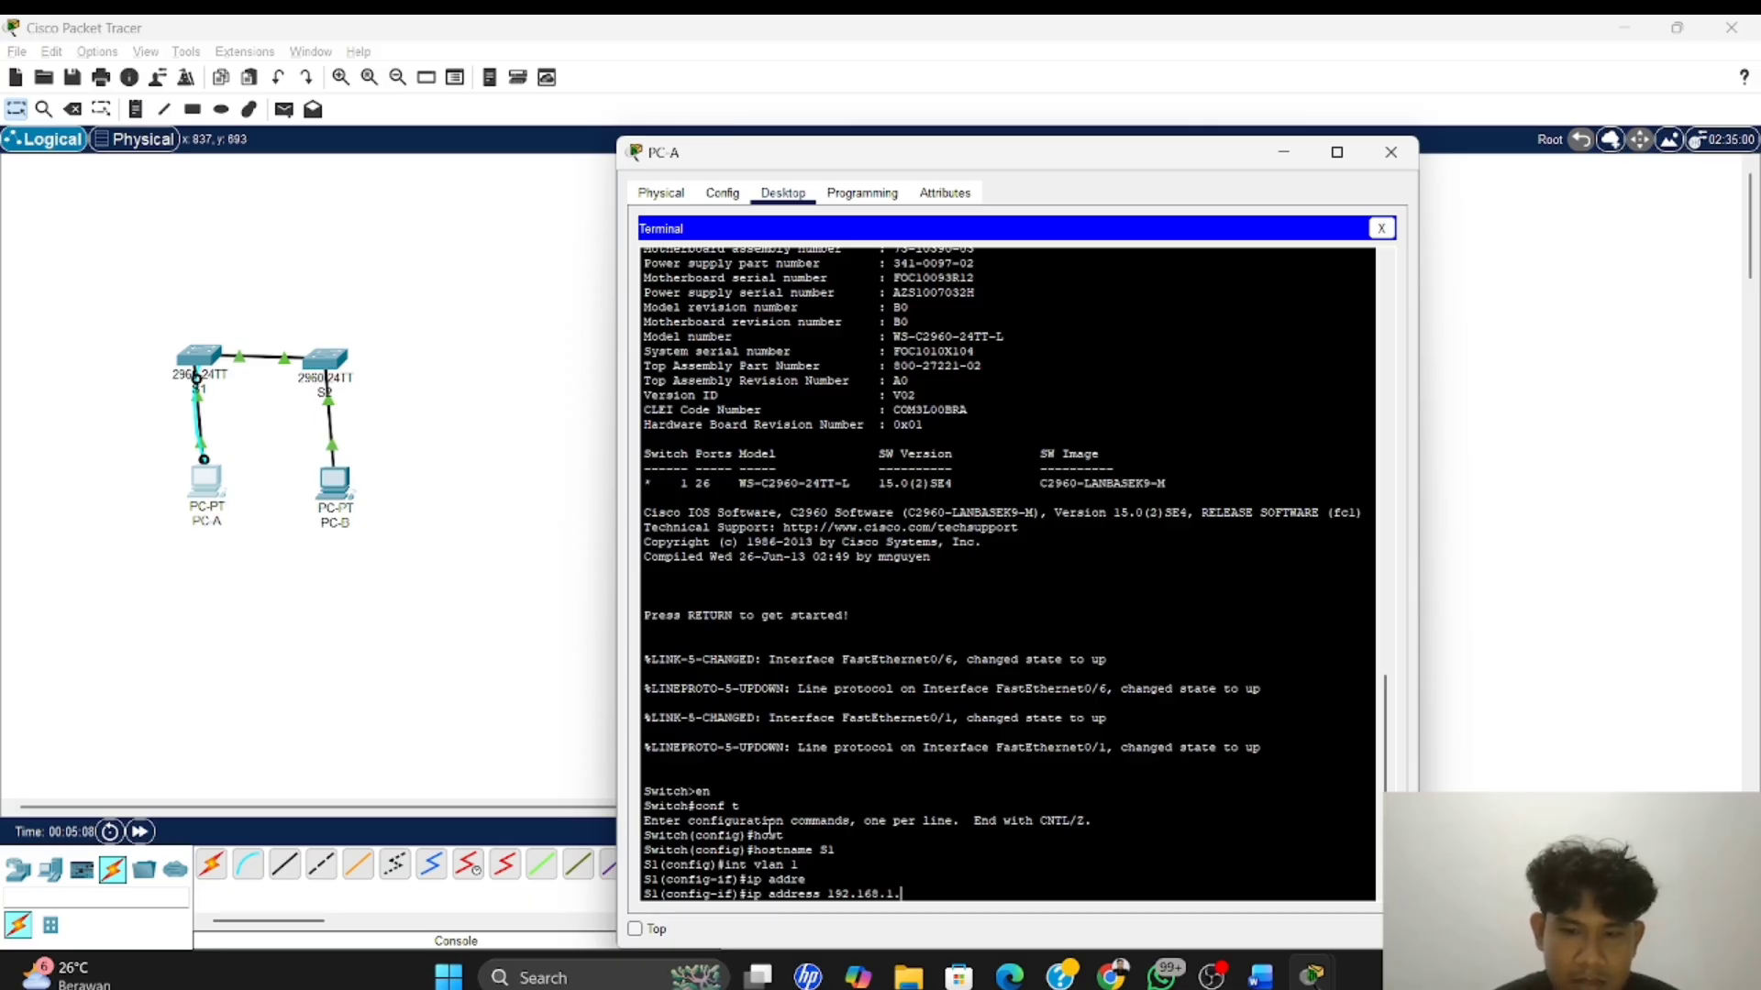
Check the addressing table in the Word lab module, and set S1's VLAN 1 address to 192.168.1.11 with mask 255.255.255.0 in PC-A's terminal
key("alt+Tab")
key("alt+Tab")
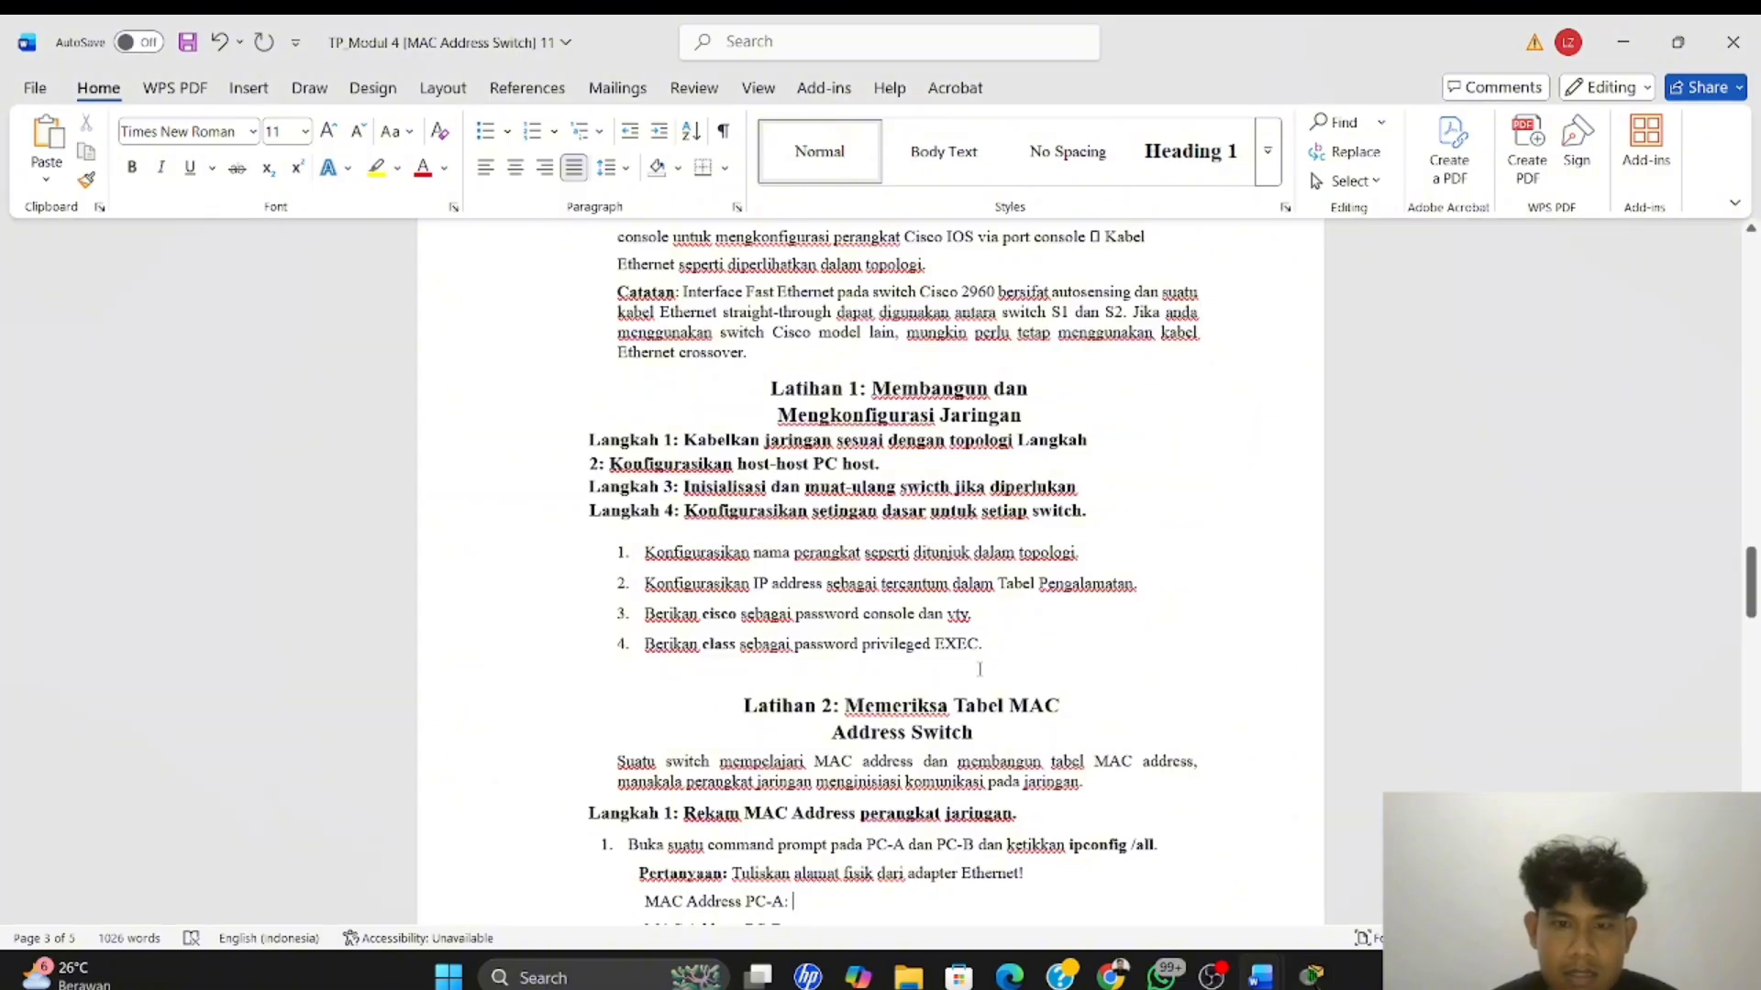
scroll(979, 669, "up", 15)
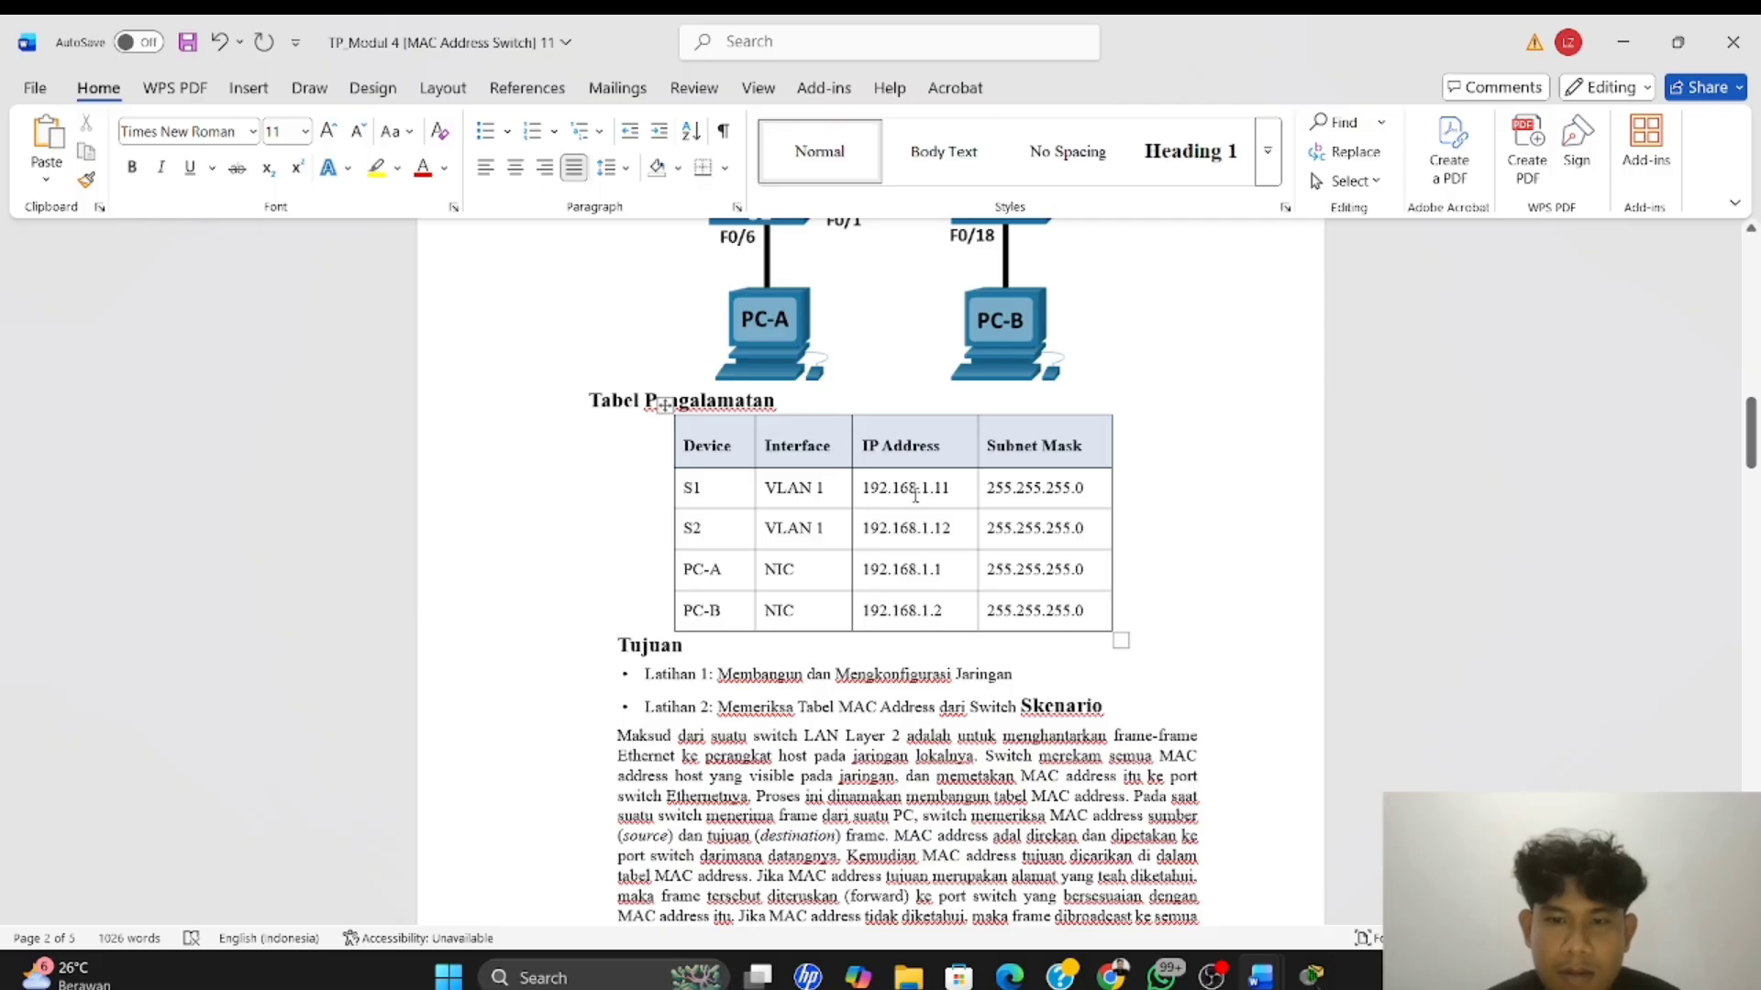
mouse_move(661, 559)
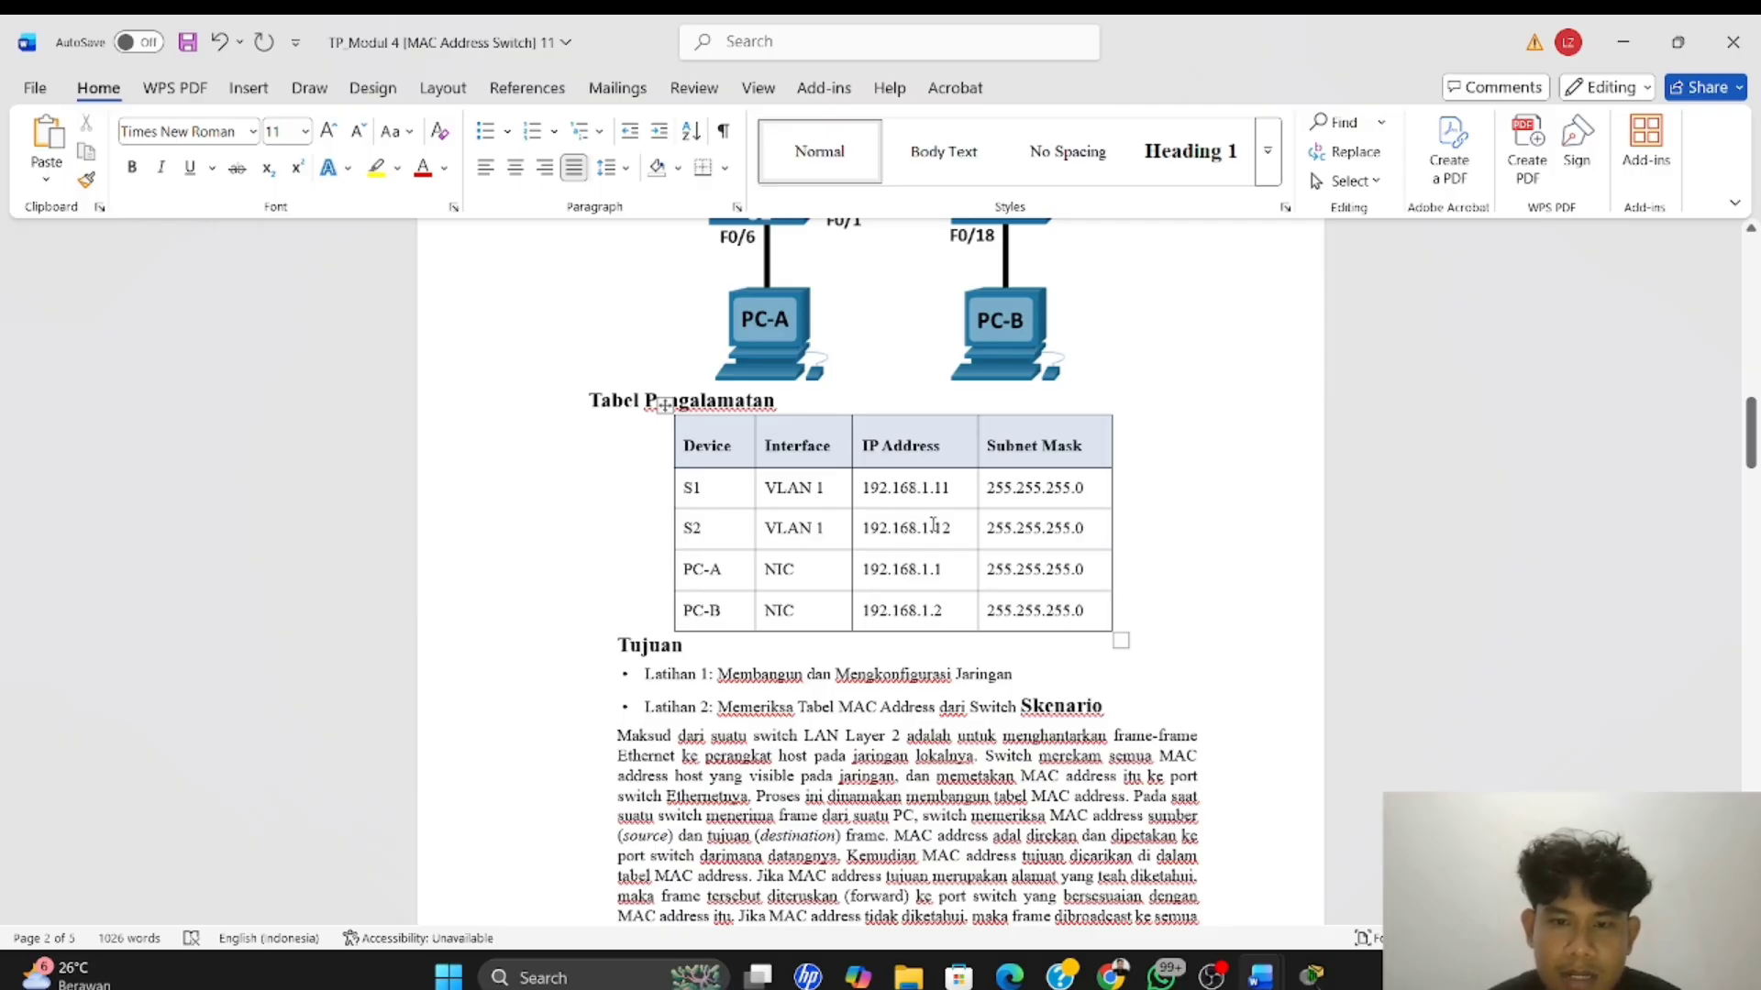
key("alt+Tab")
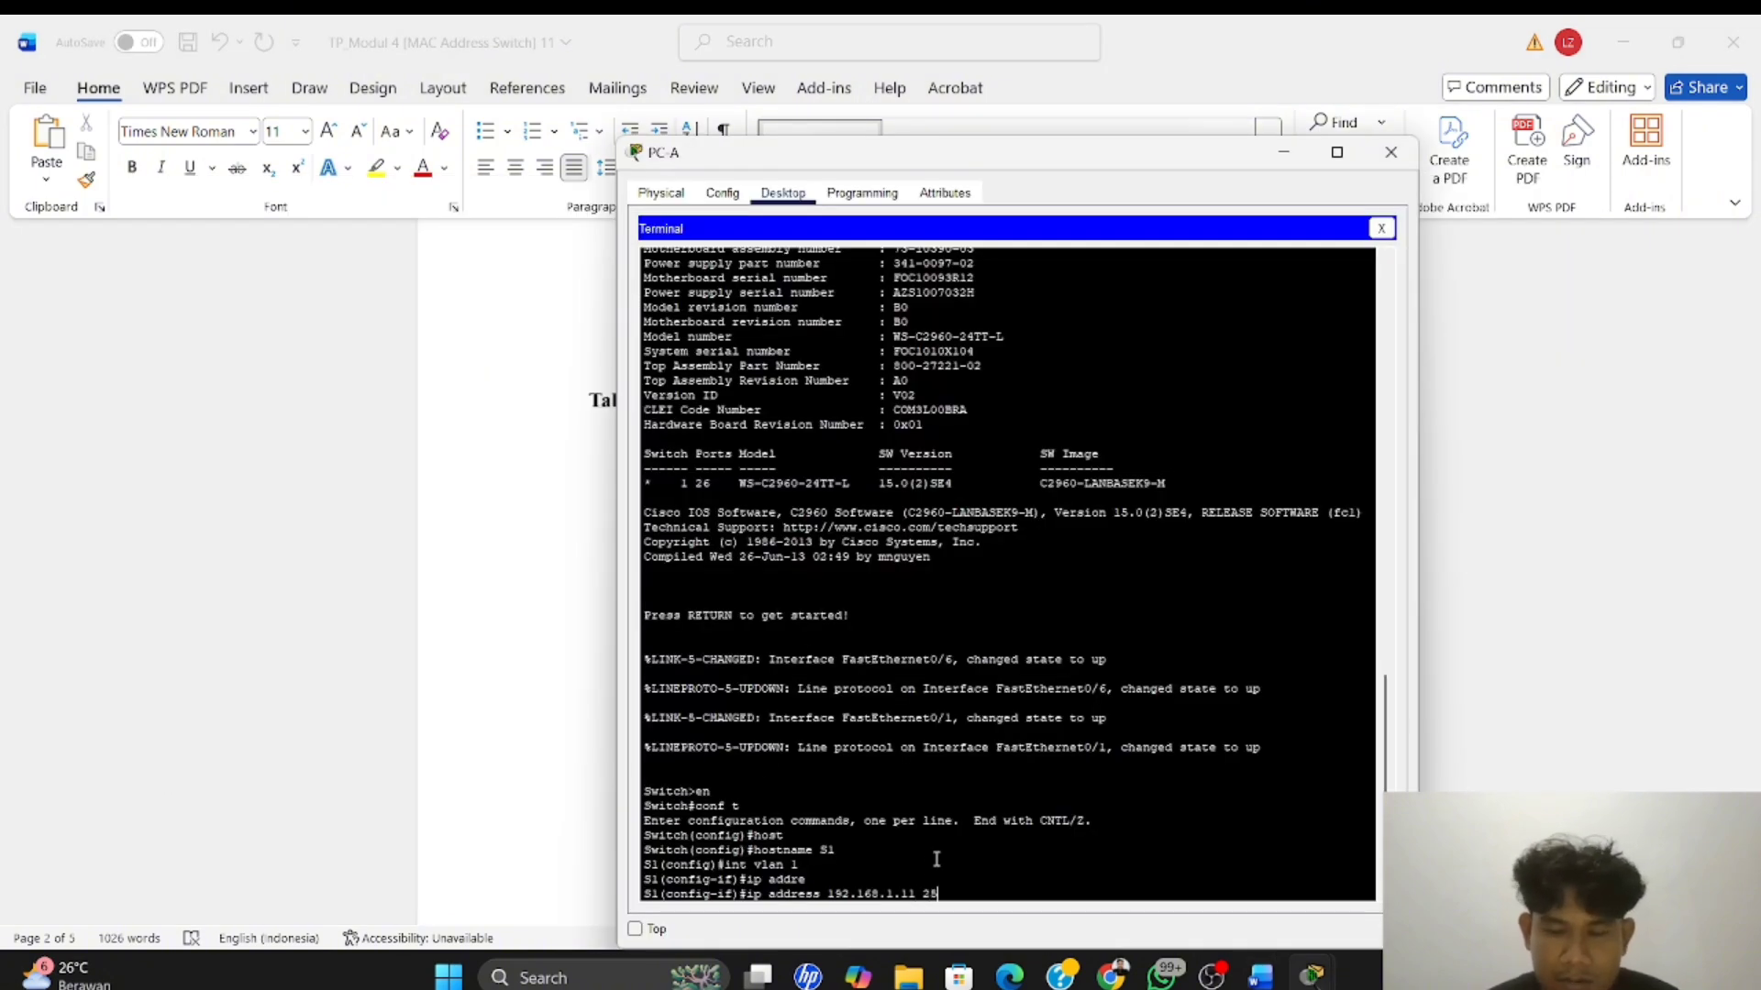
type("5.255.255")
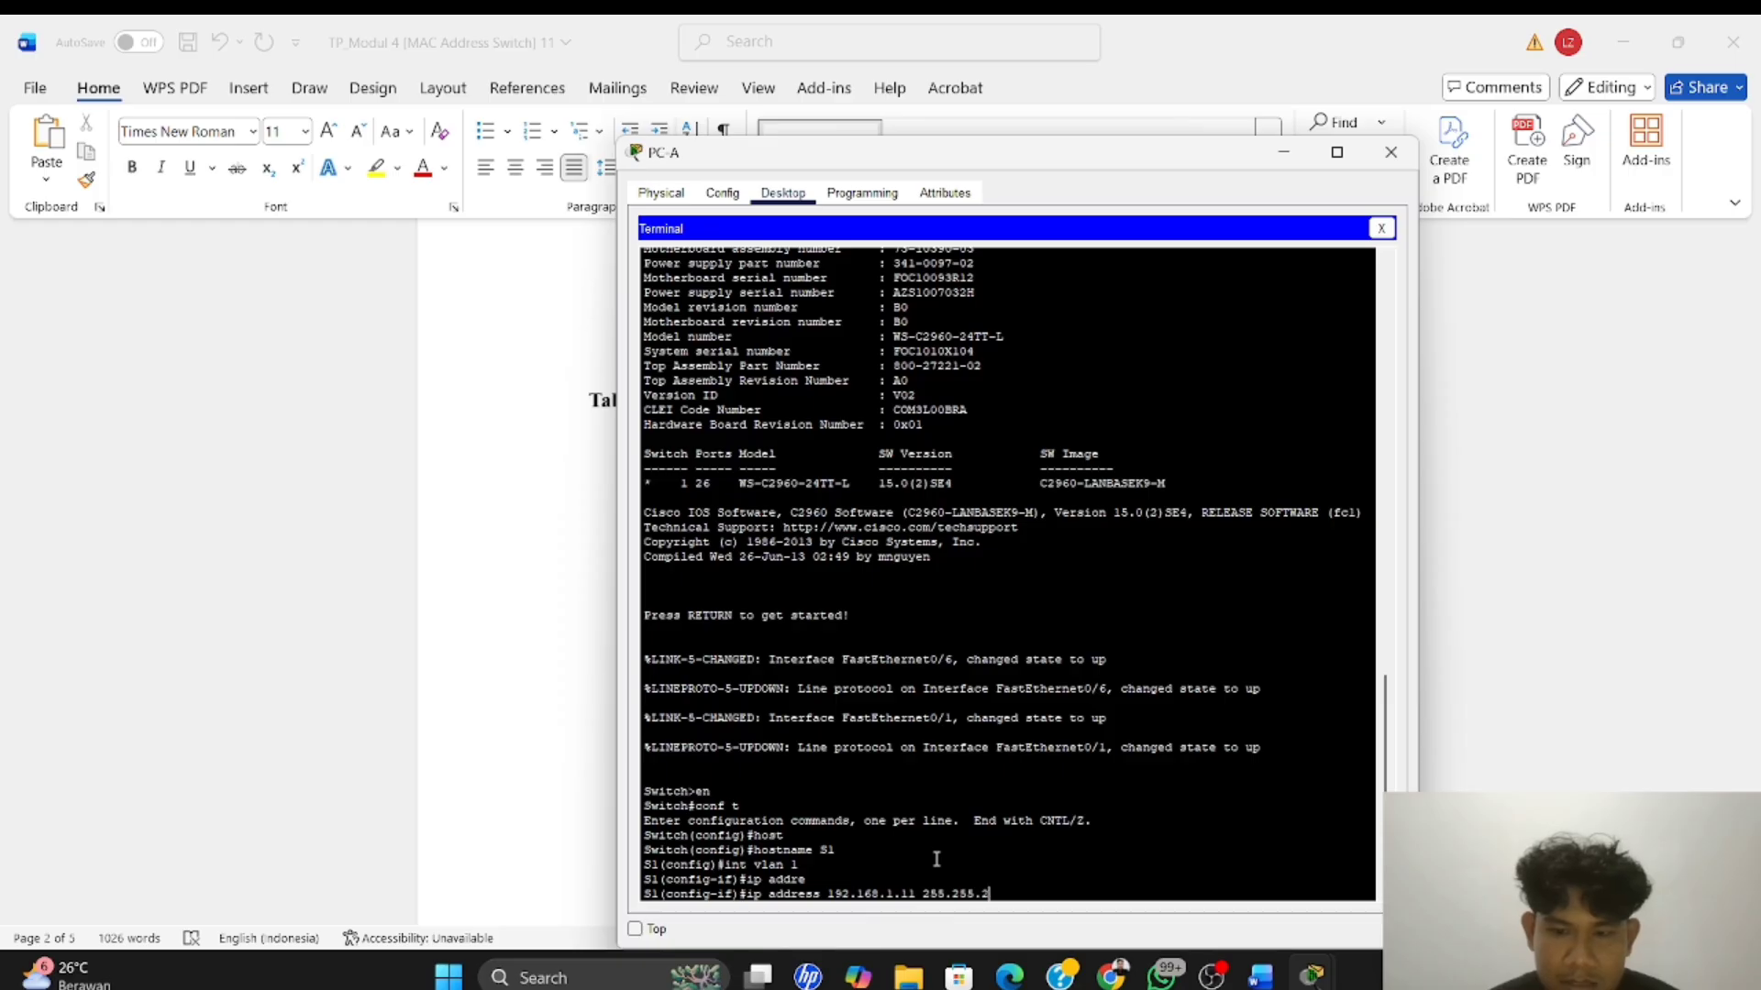
type(".0")
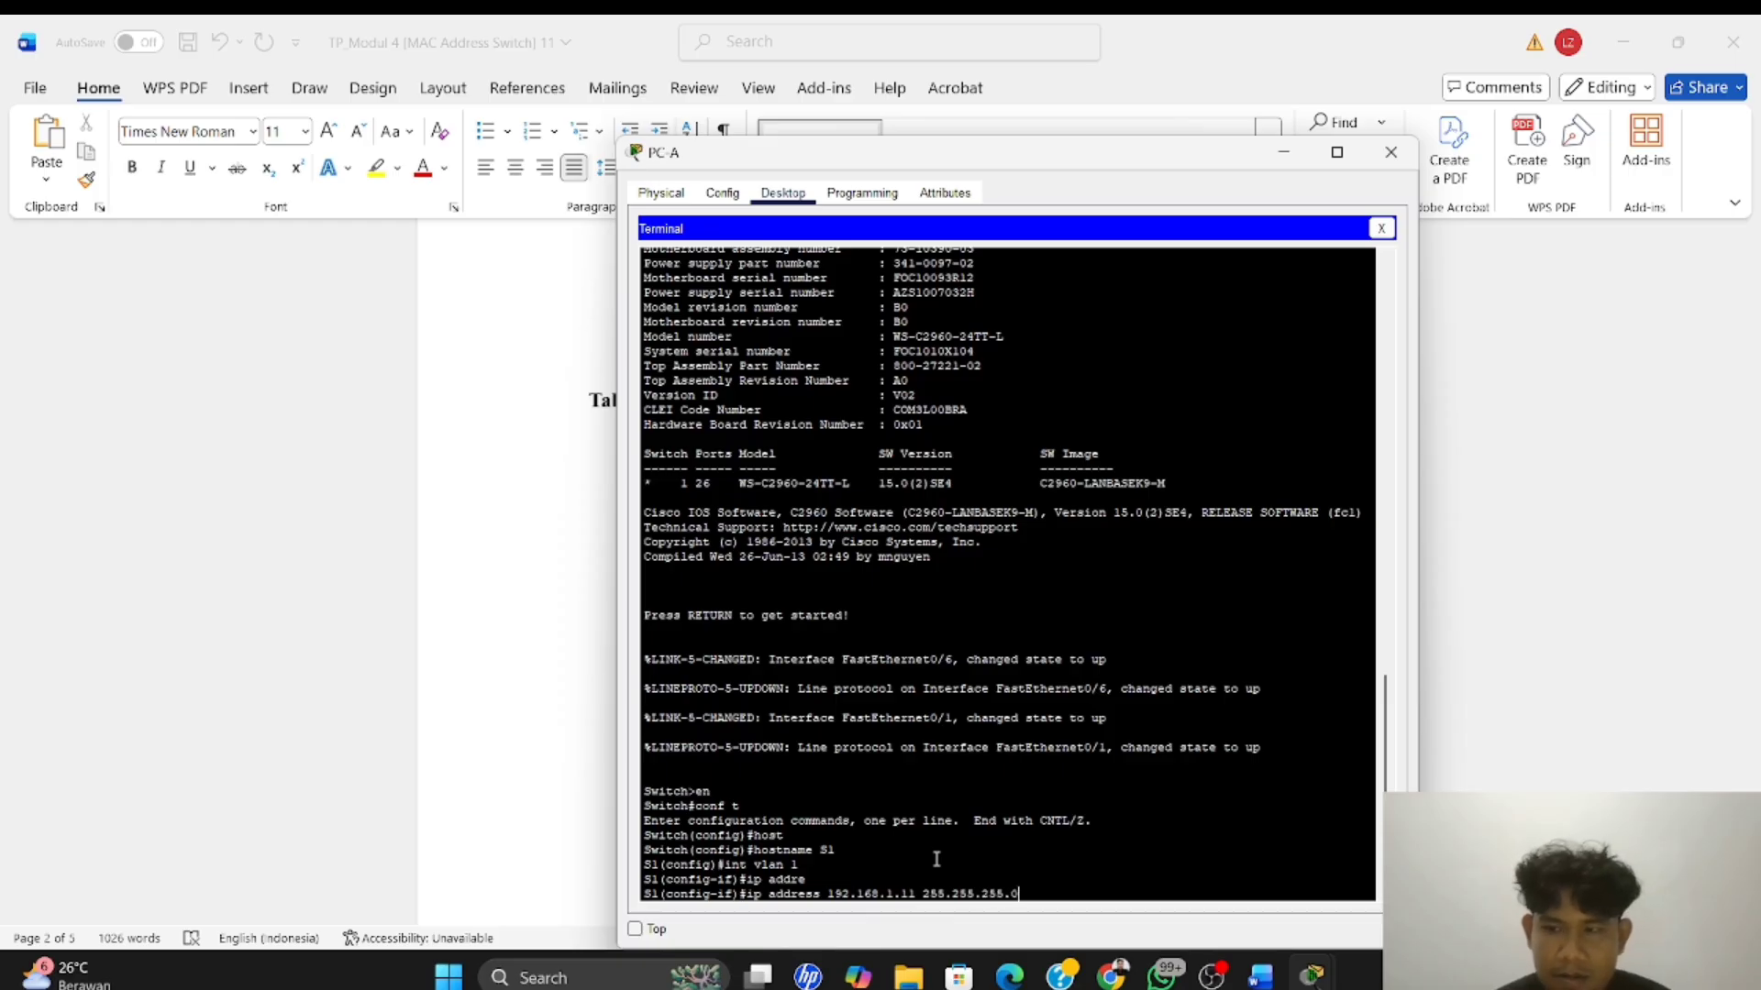
key("Return")
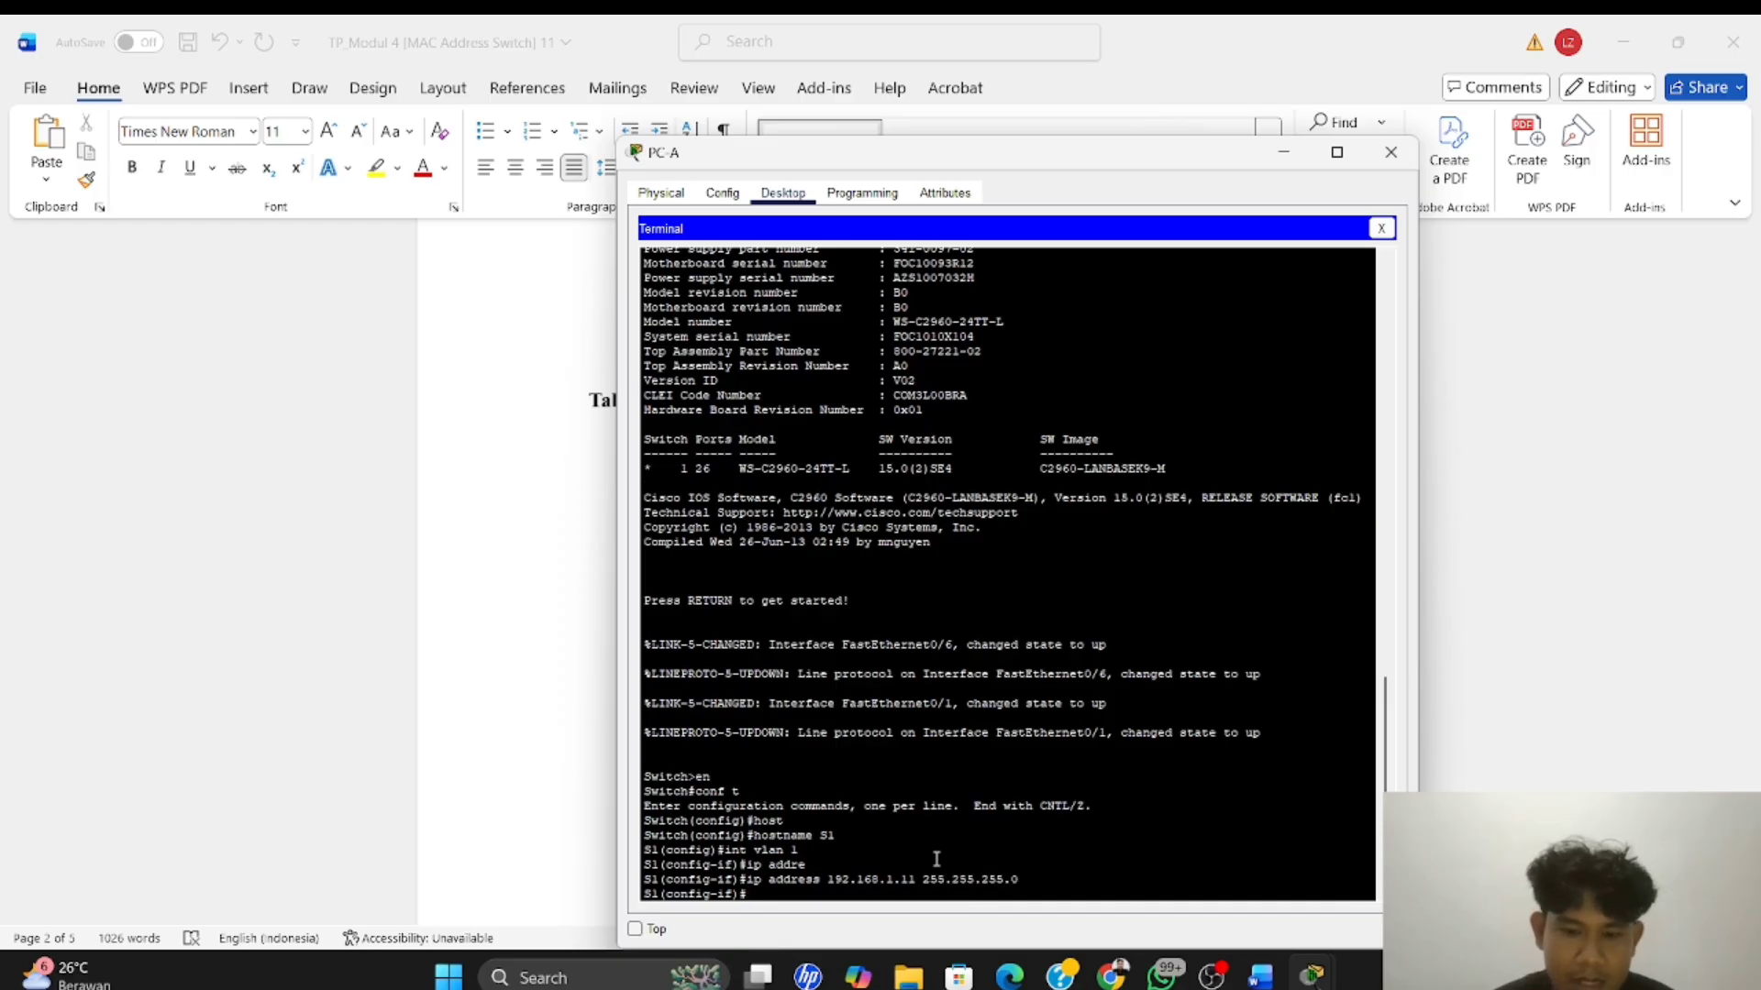
Enable S1's VLAN 1 interface with no sh, and exit to global configuration mode
type("no sh")
key("Return")
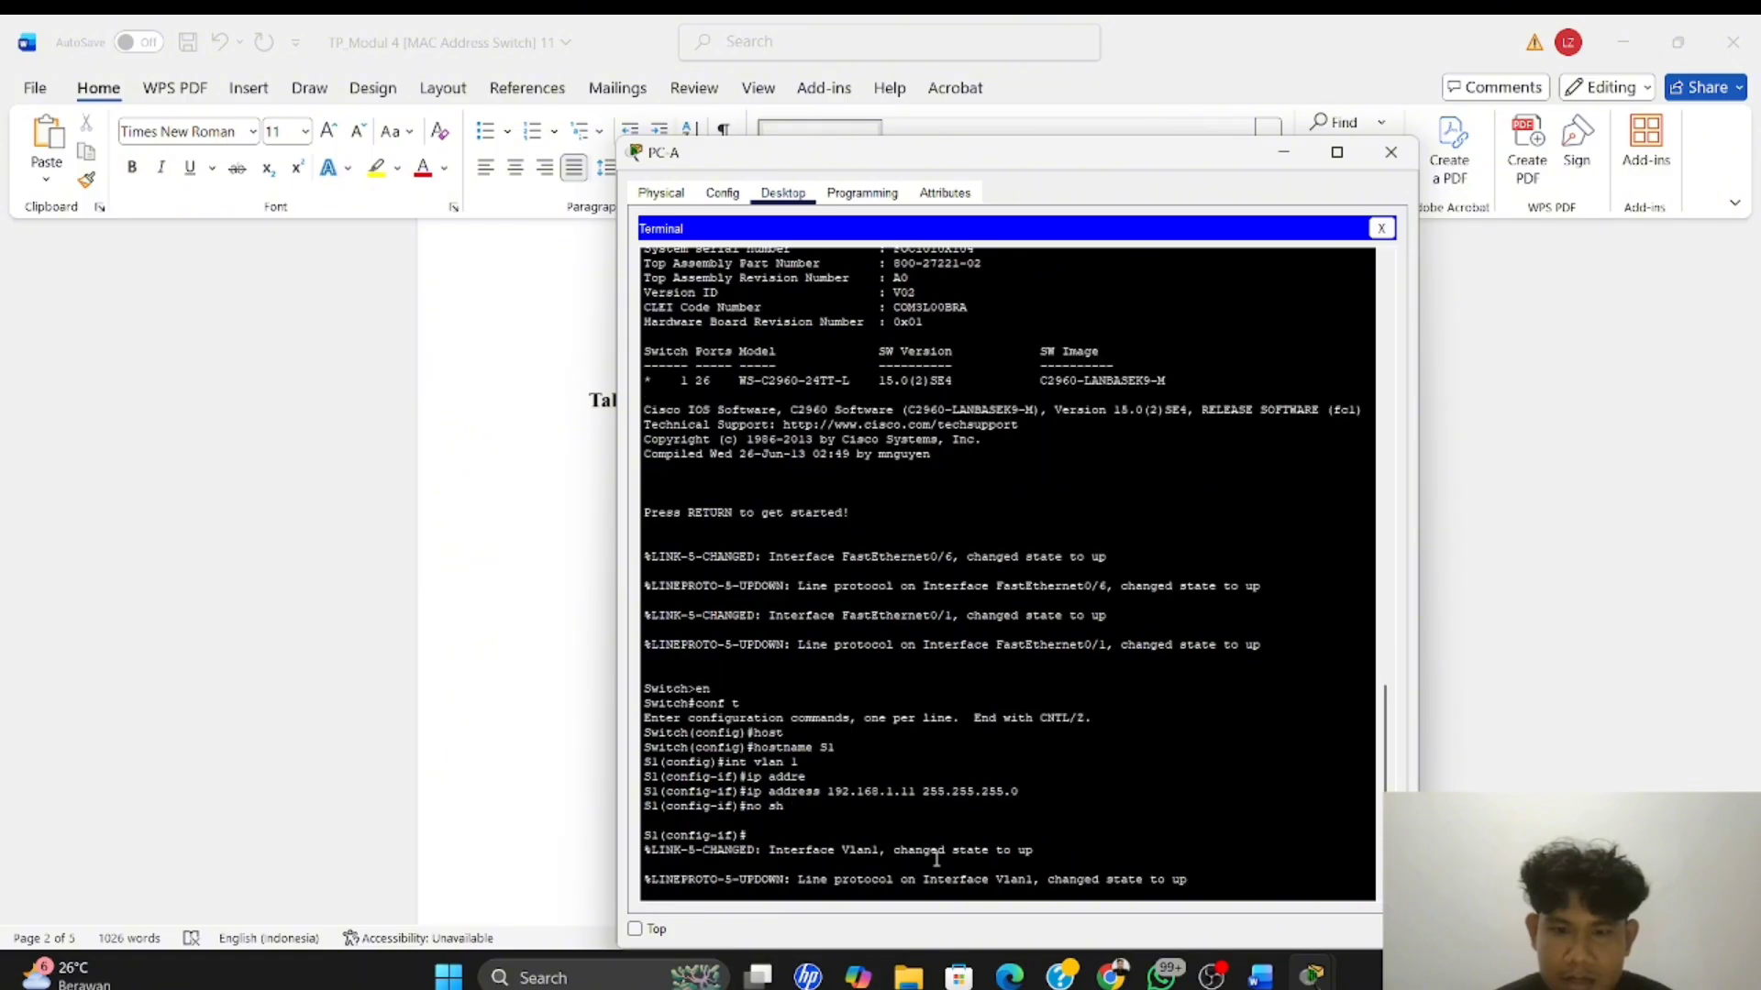
type("exit")
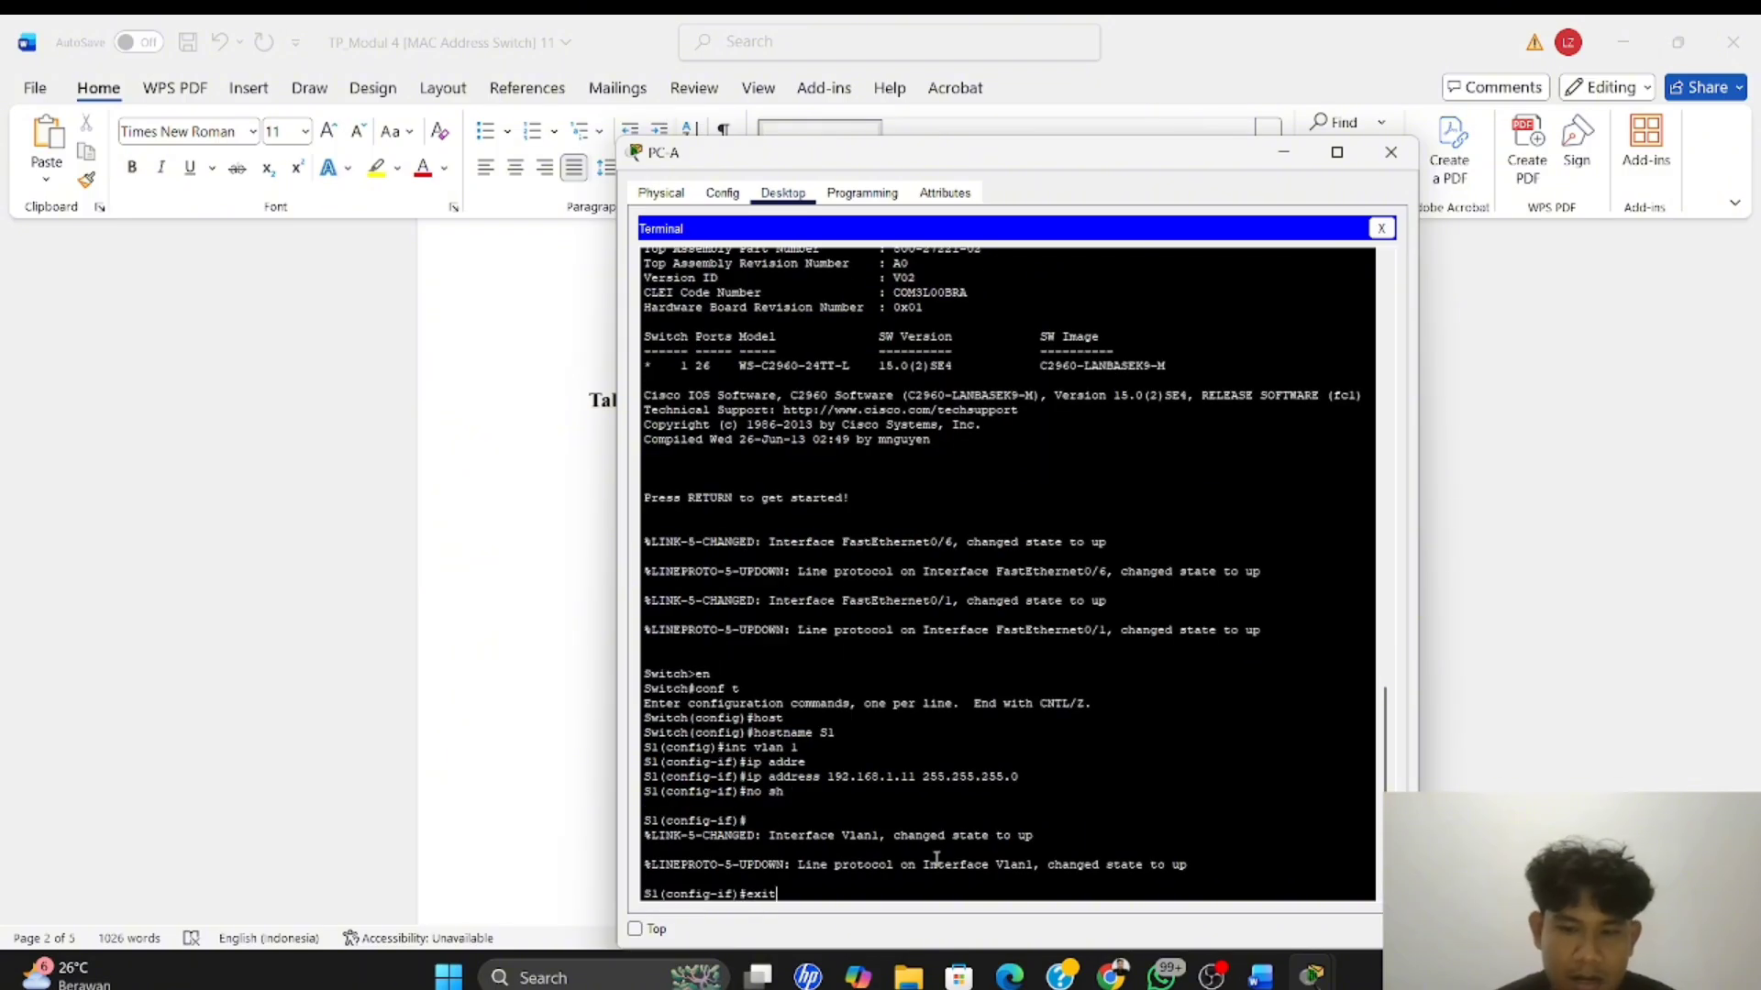
key("Return")
Check the Langkah 4 password instructions in the Word module, and enter line console 0 configuration on S1 in PC-A's terminal
key("alt+Tab")
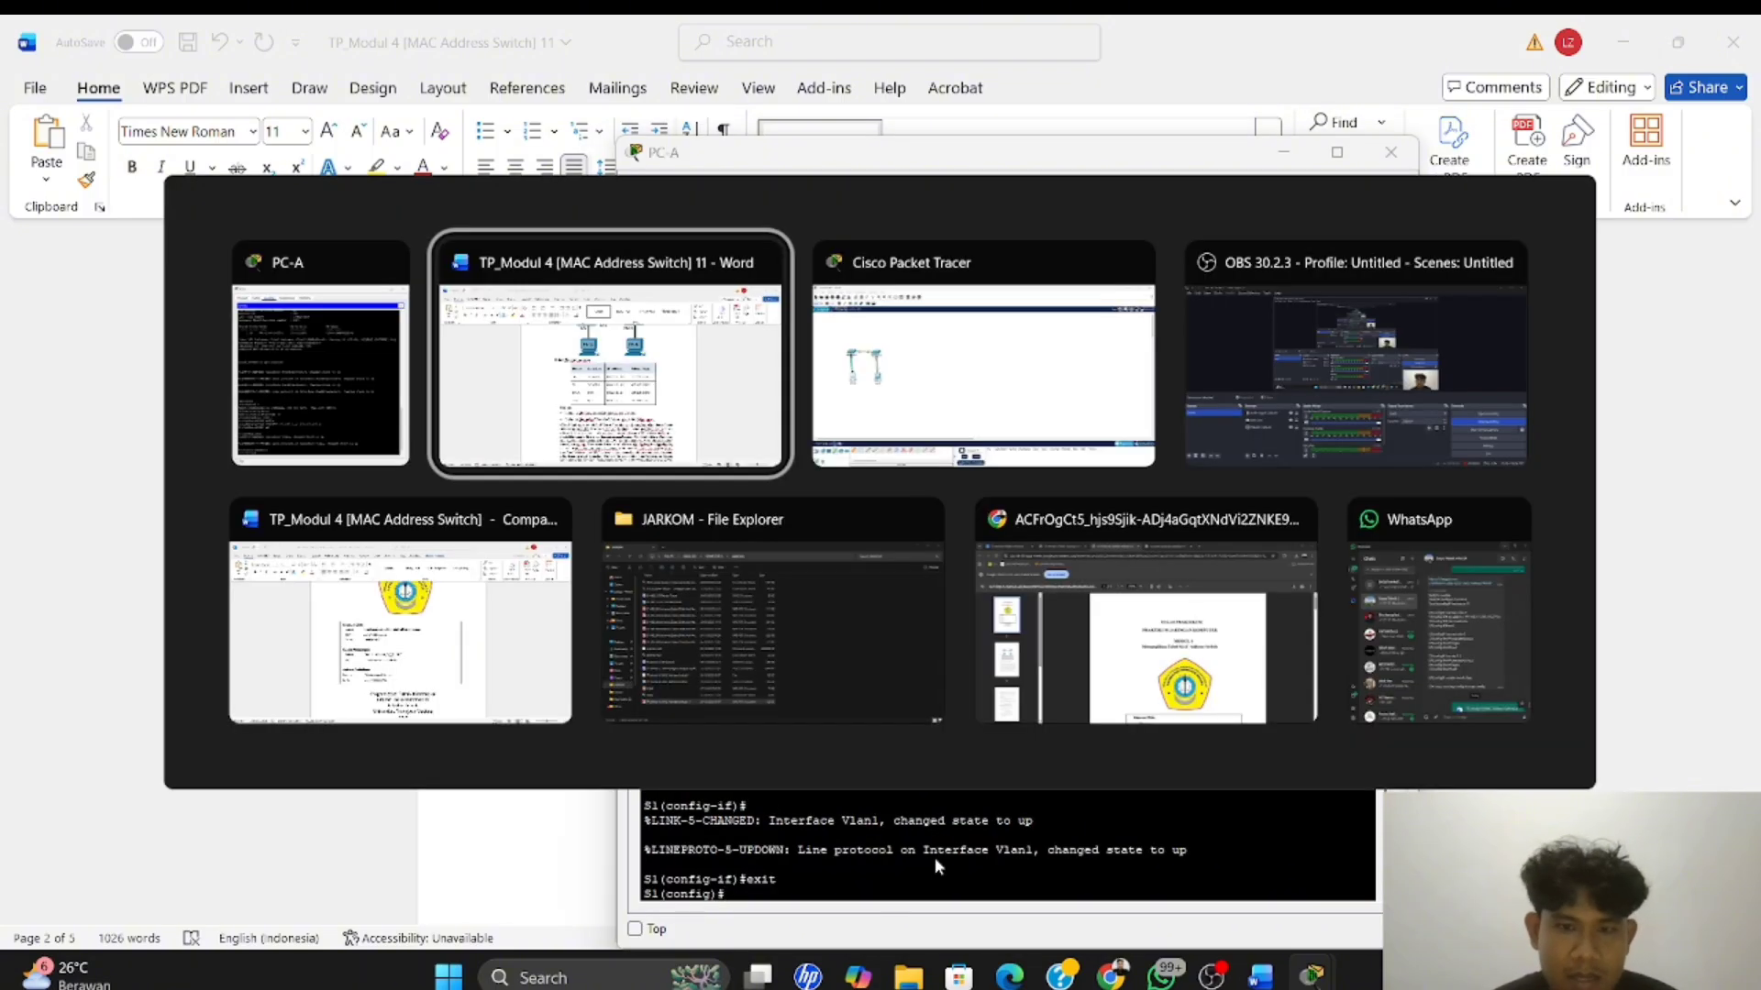
scroll(873, 457, "up", 5)
scroll(873, 457, "down", 10)
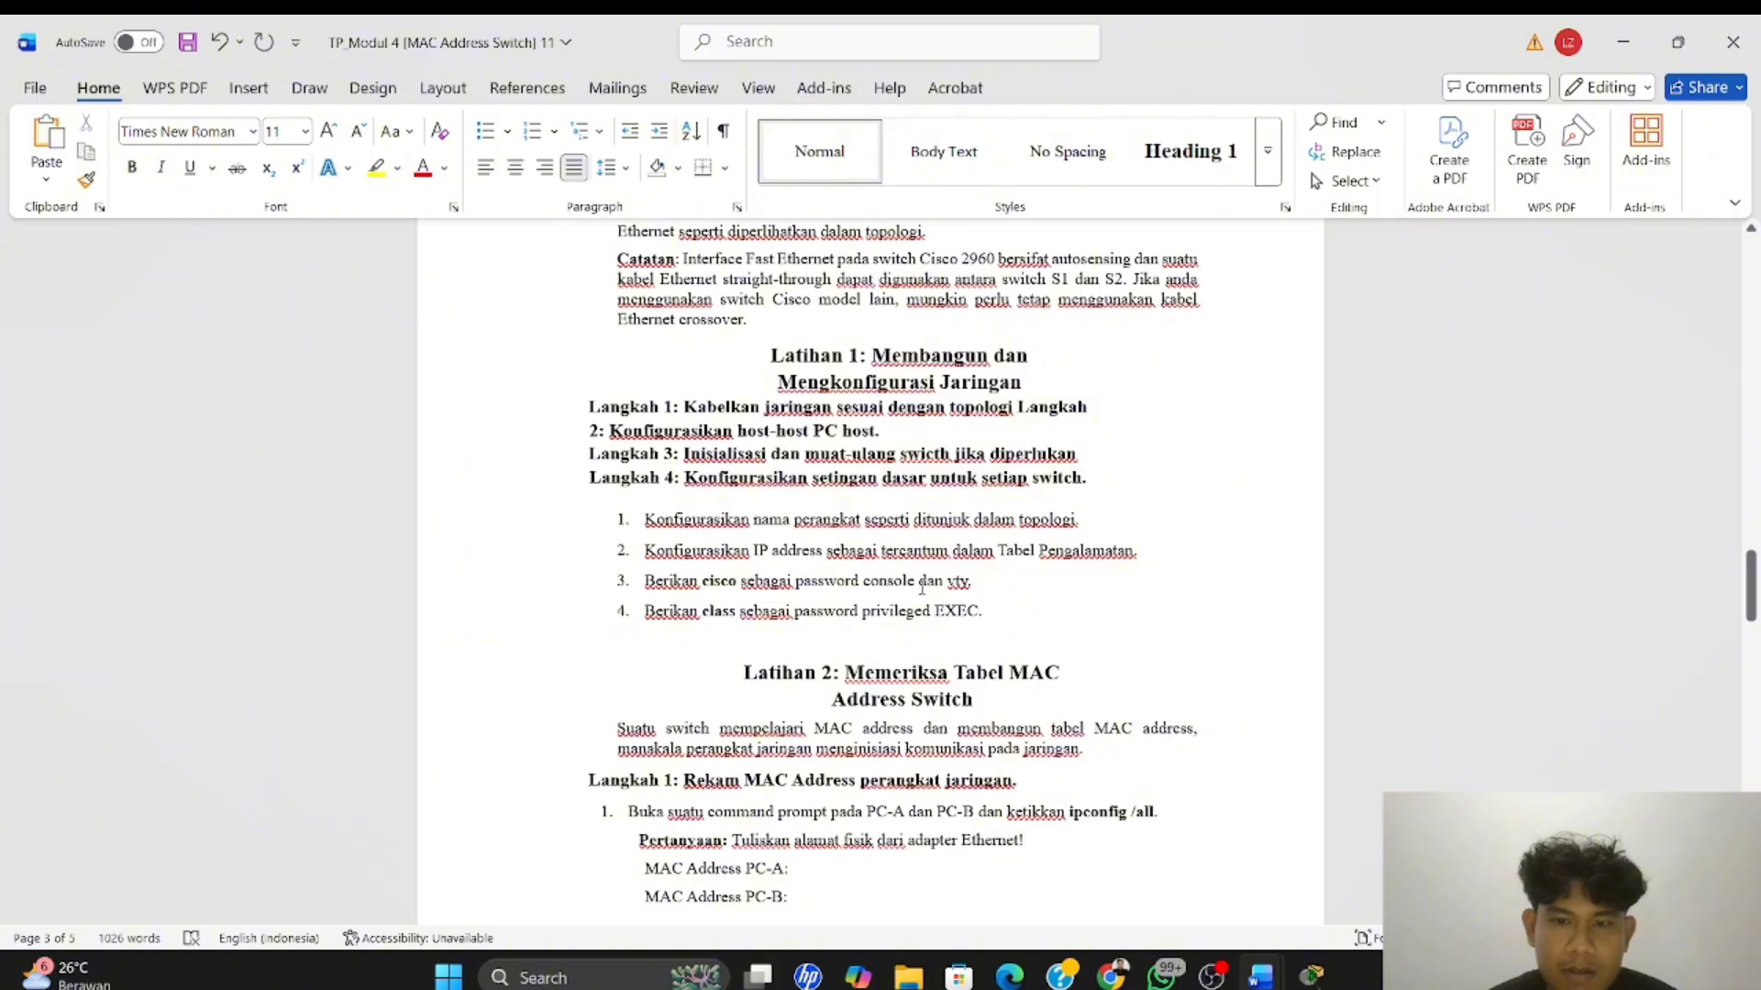
key("alt+Tab")
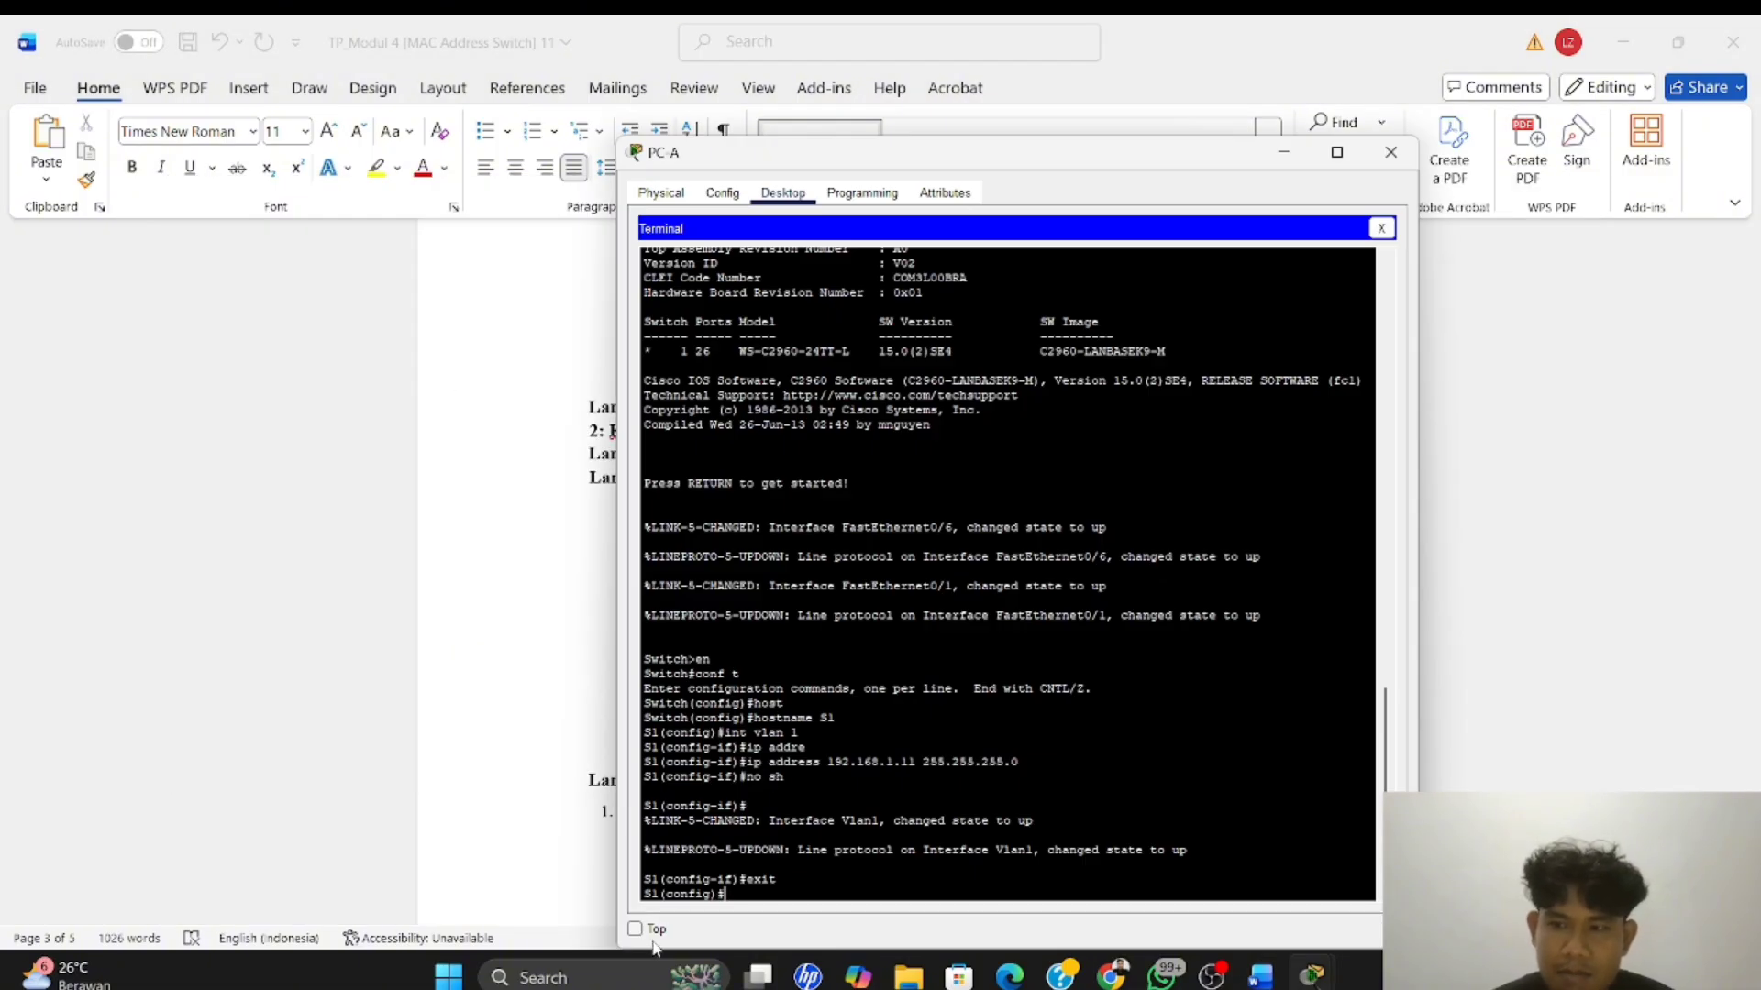
type("line ")
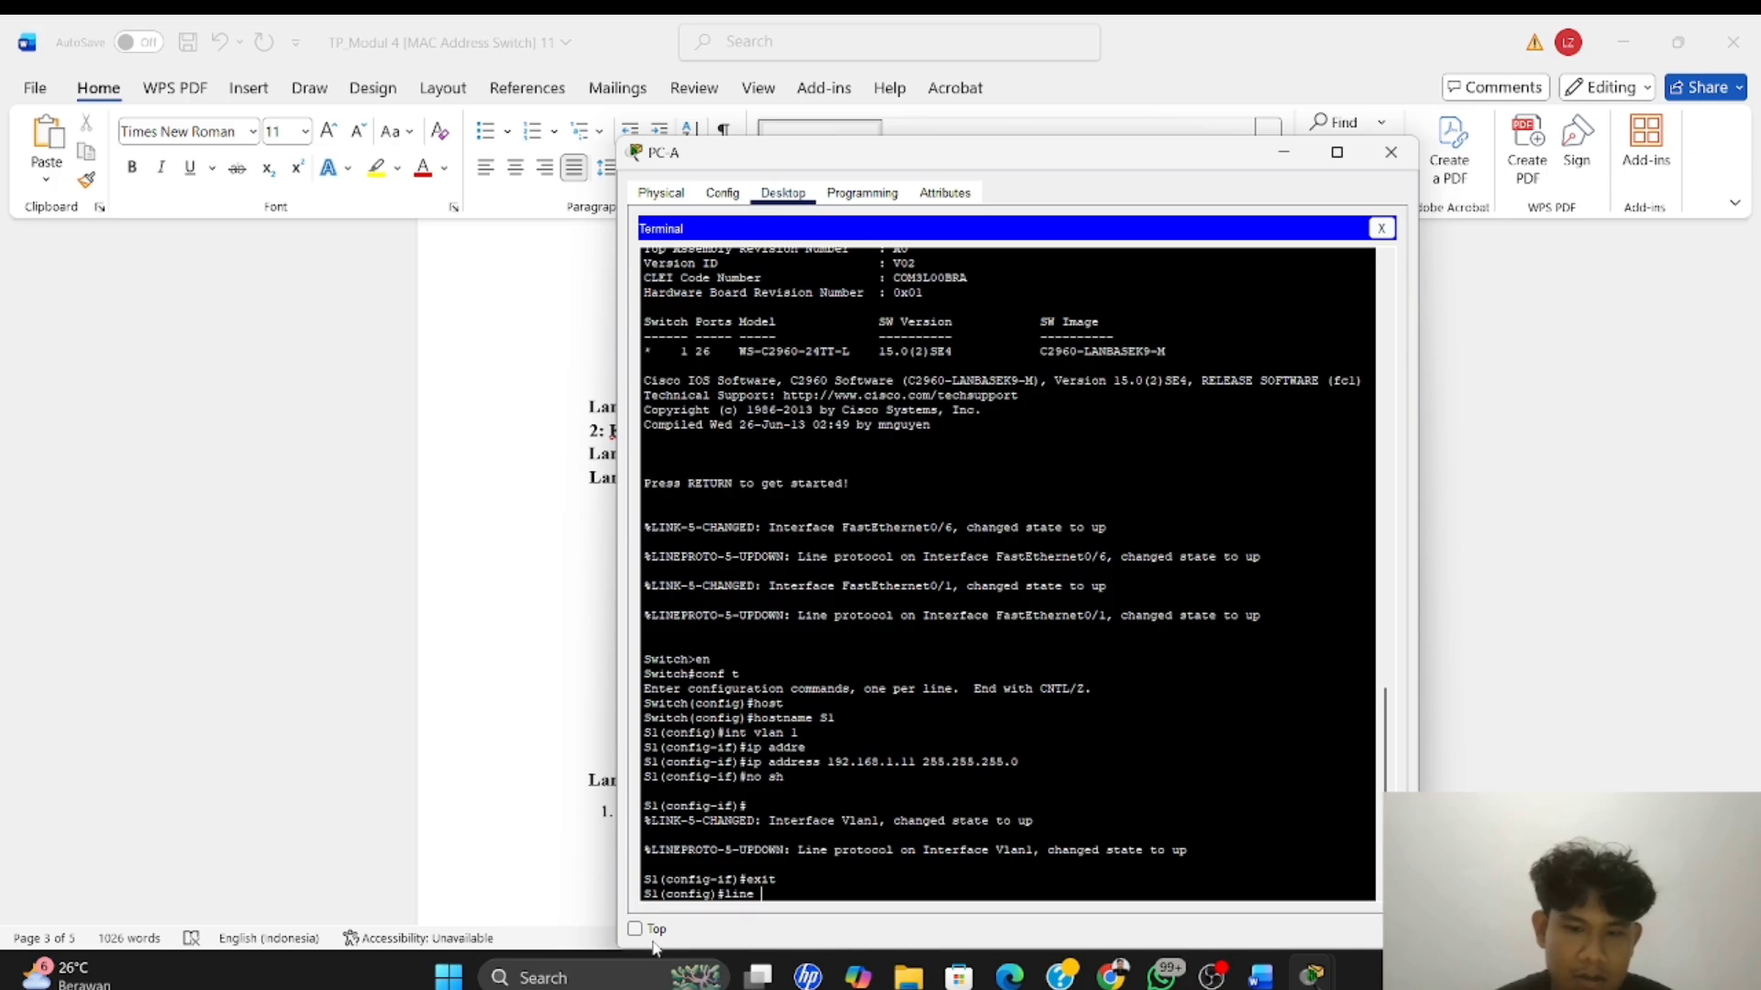
type("console 0")
key("Return")
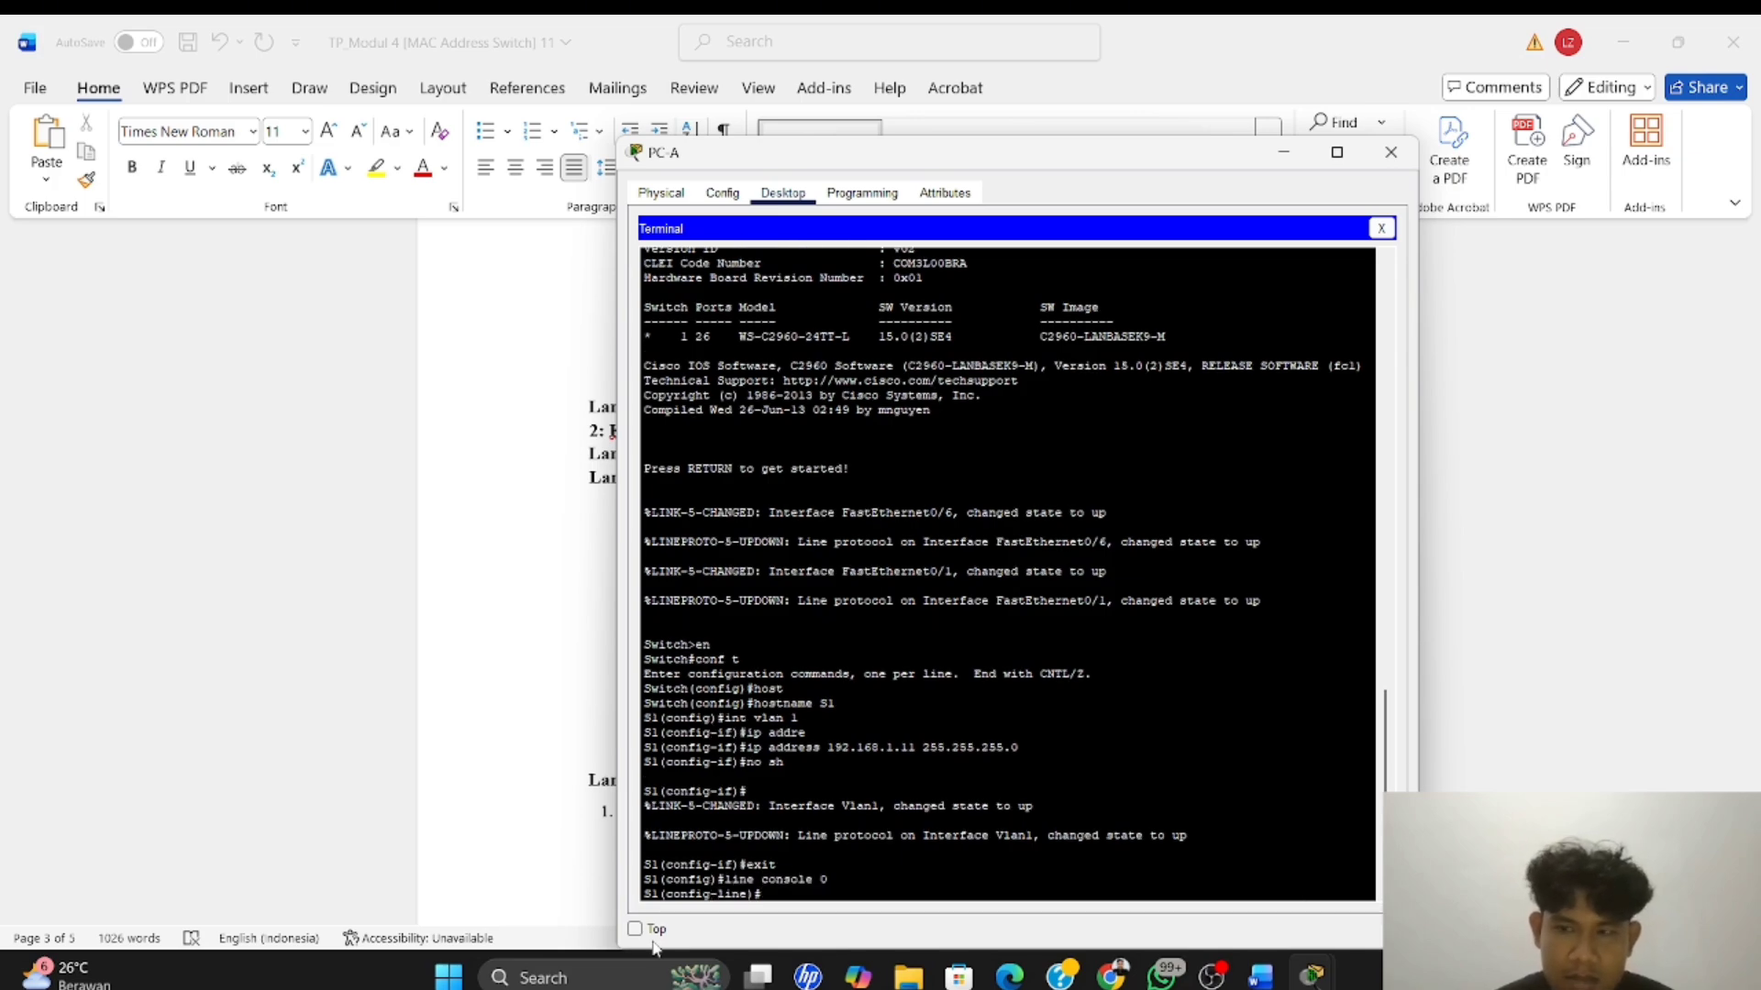
Set the console line password on S1 as the module specifies, enable login, and exit line configuration
type("pas")
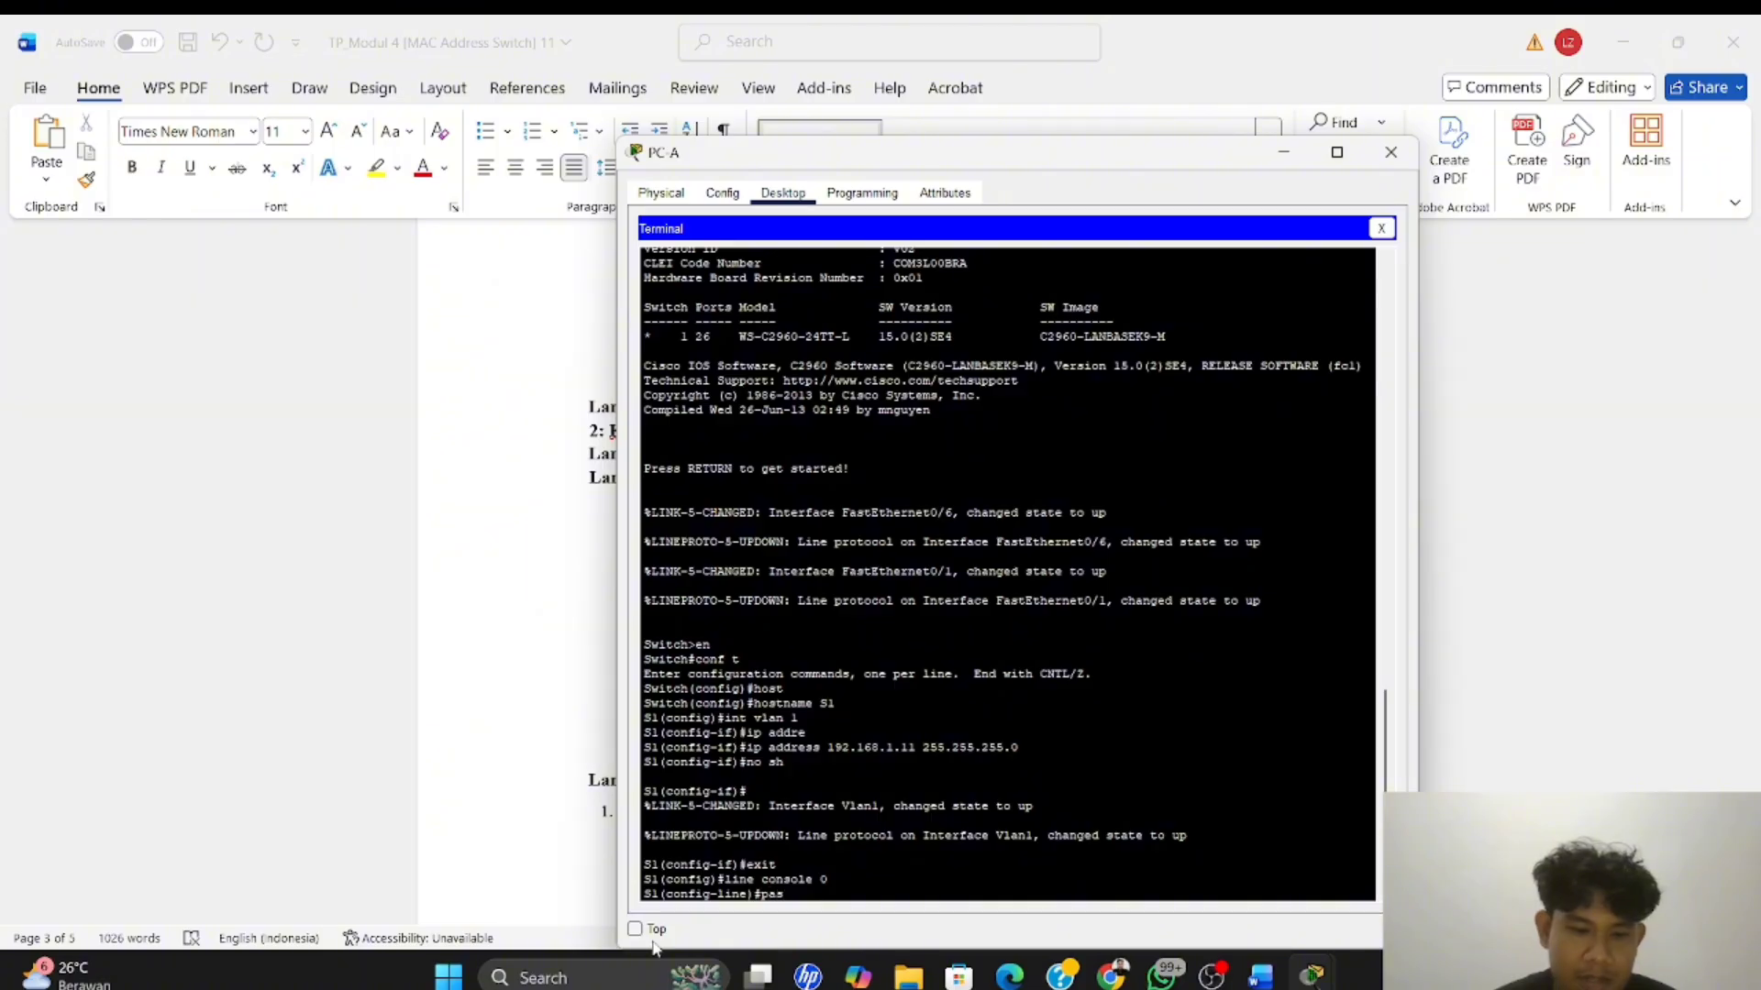
type("sword")
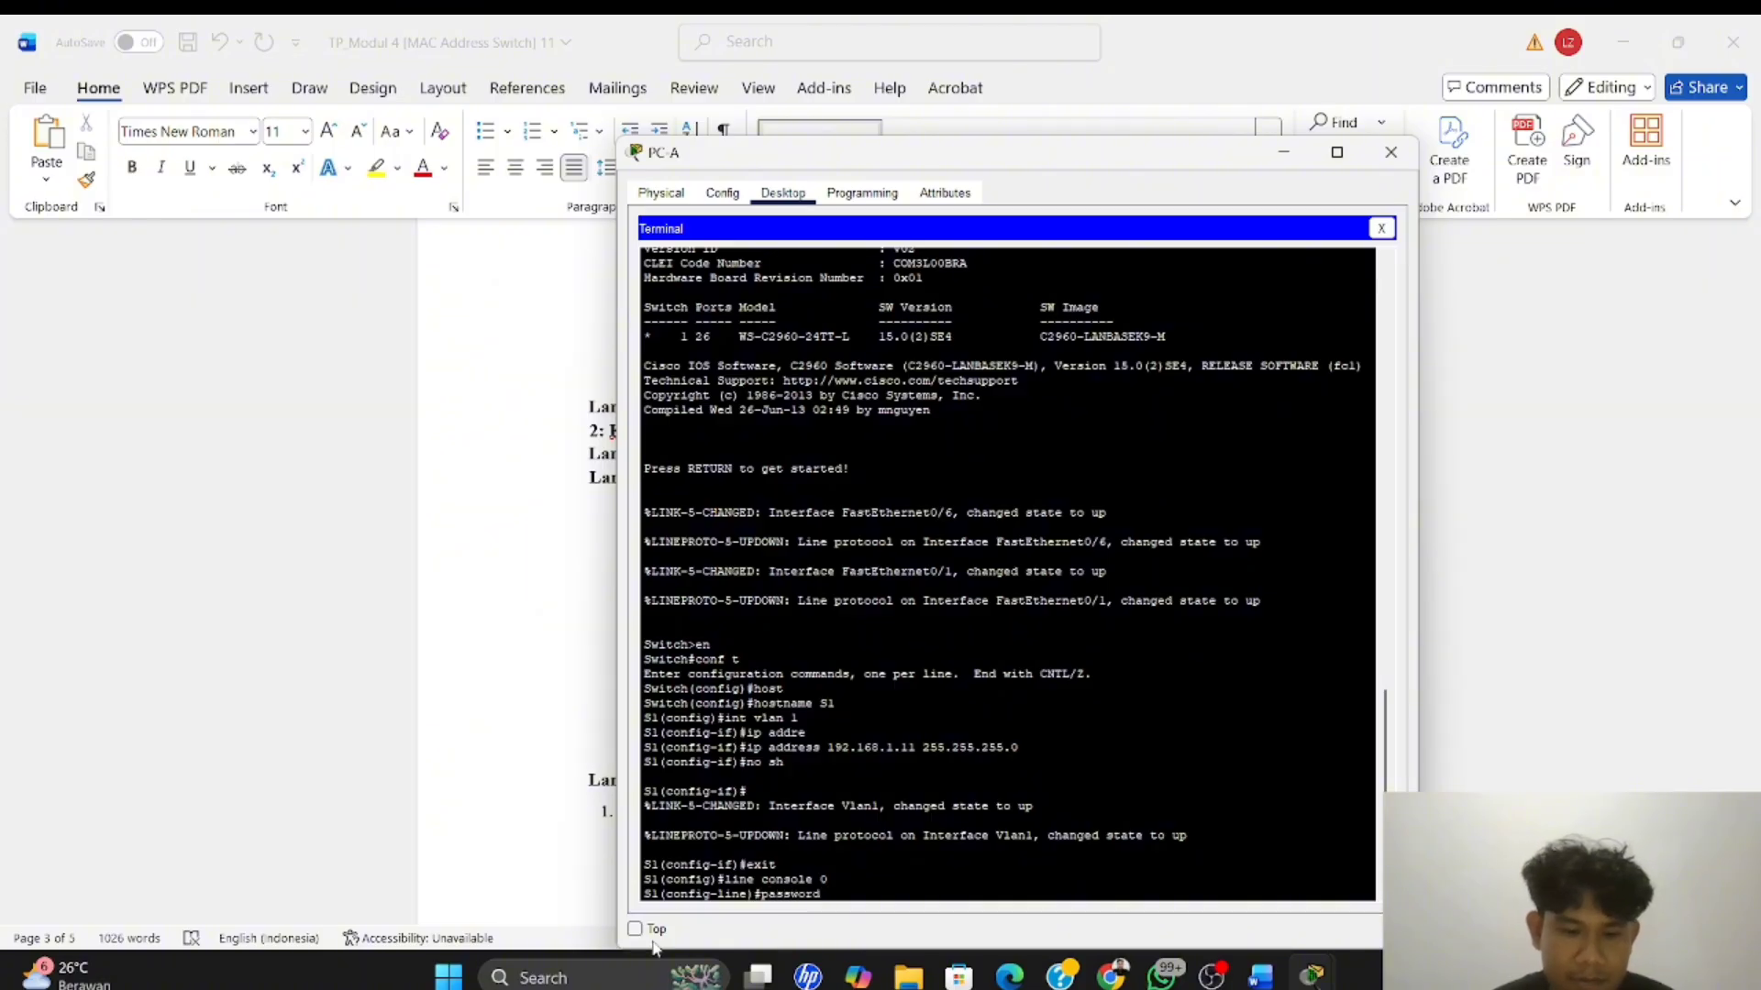
type(" cisco")
key("Return")
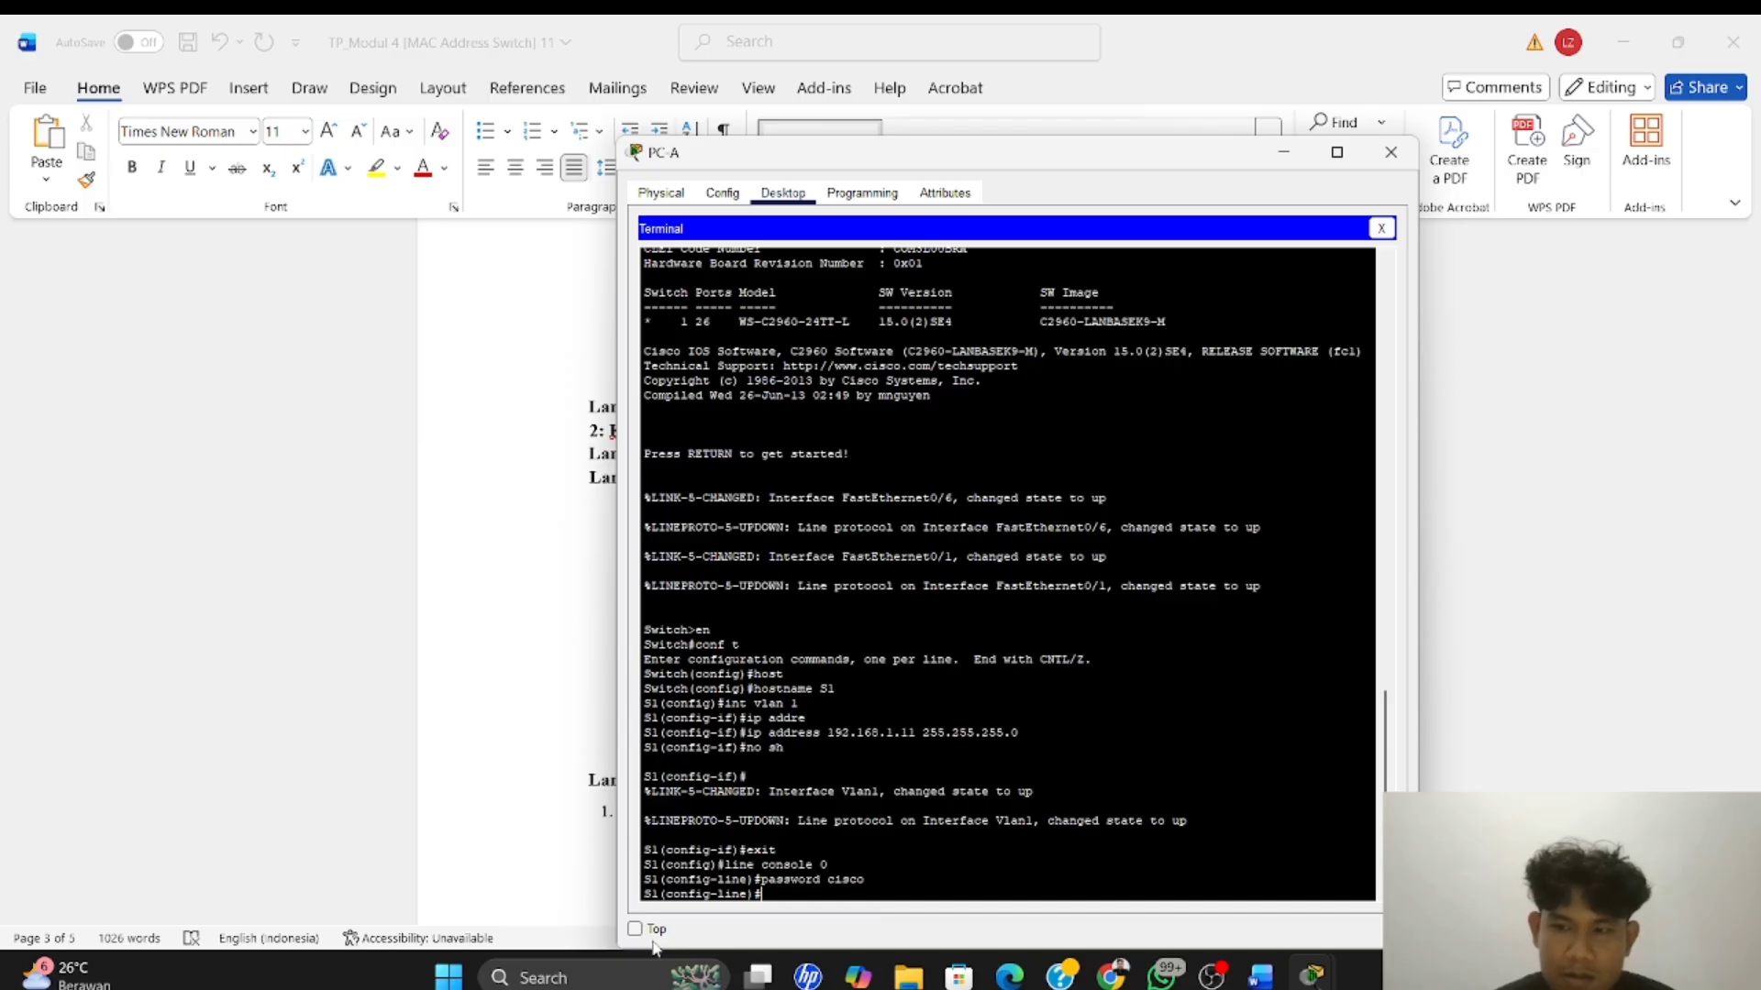
type("log")
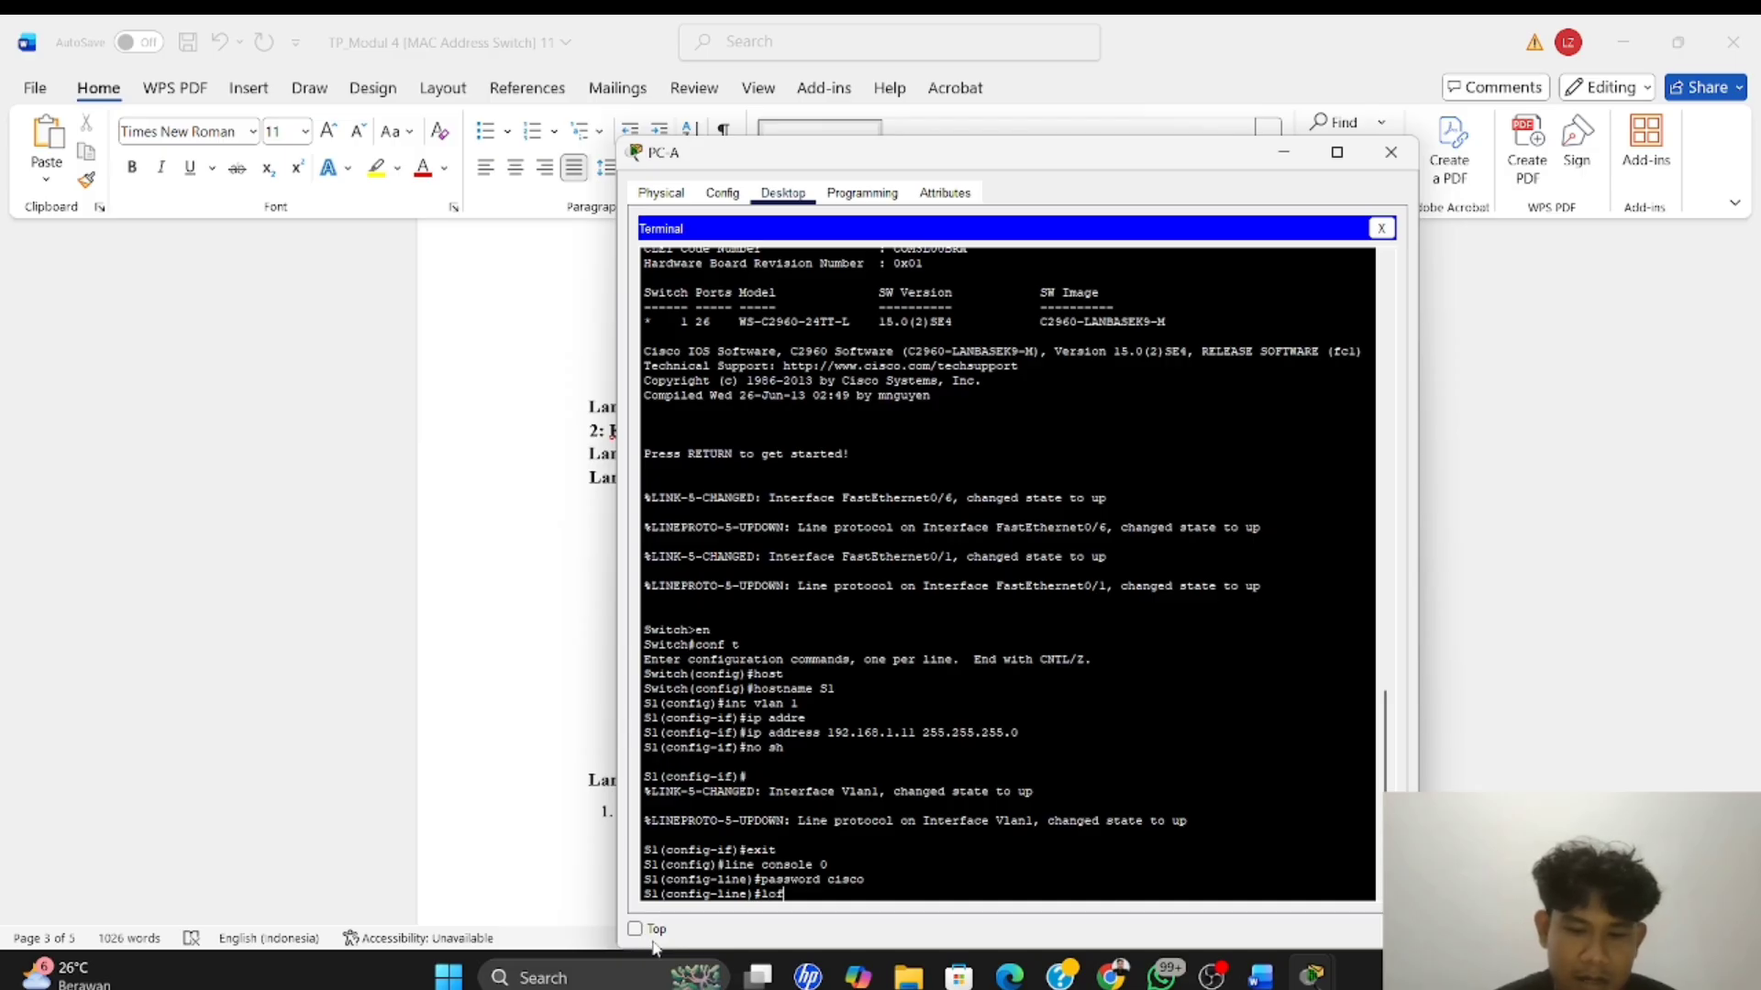
type("in")
key("Return")
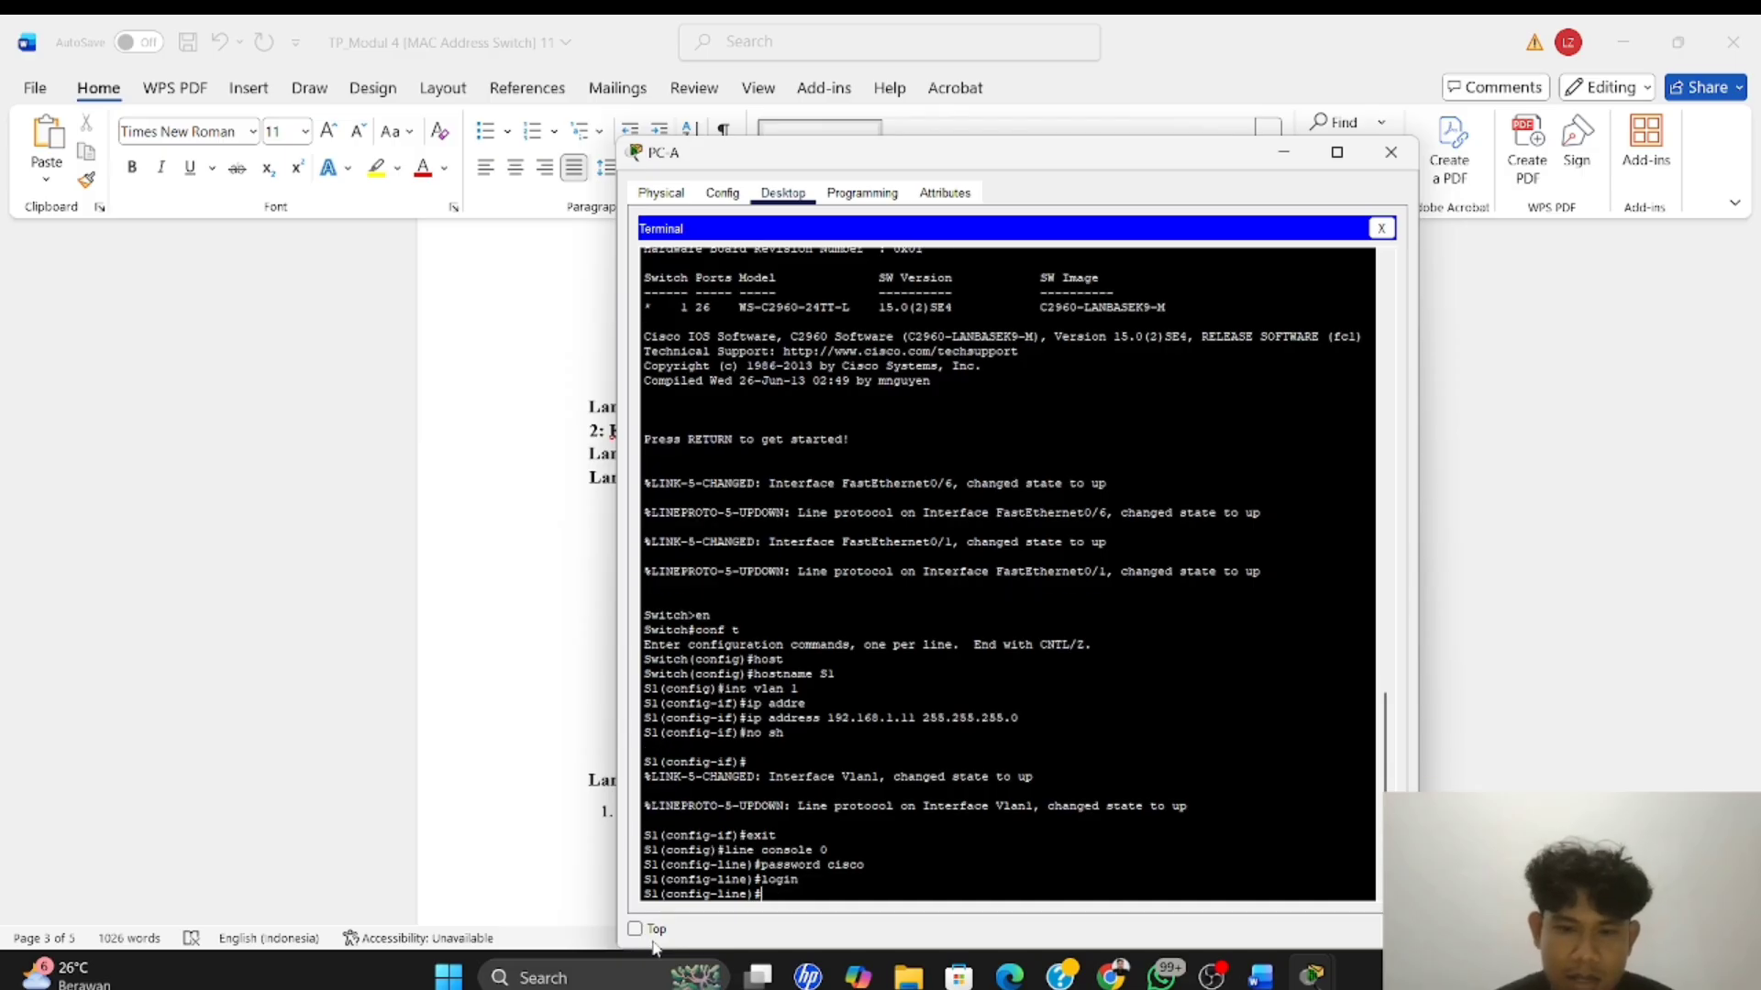
type("exit")
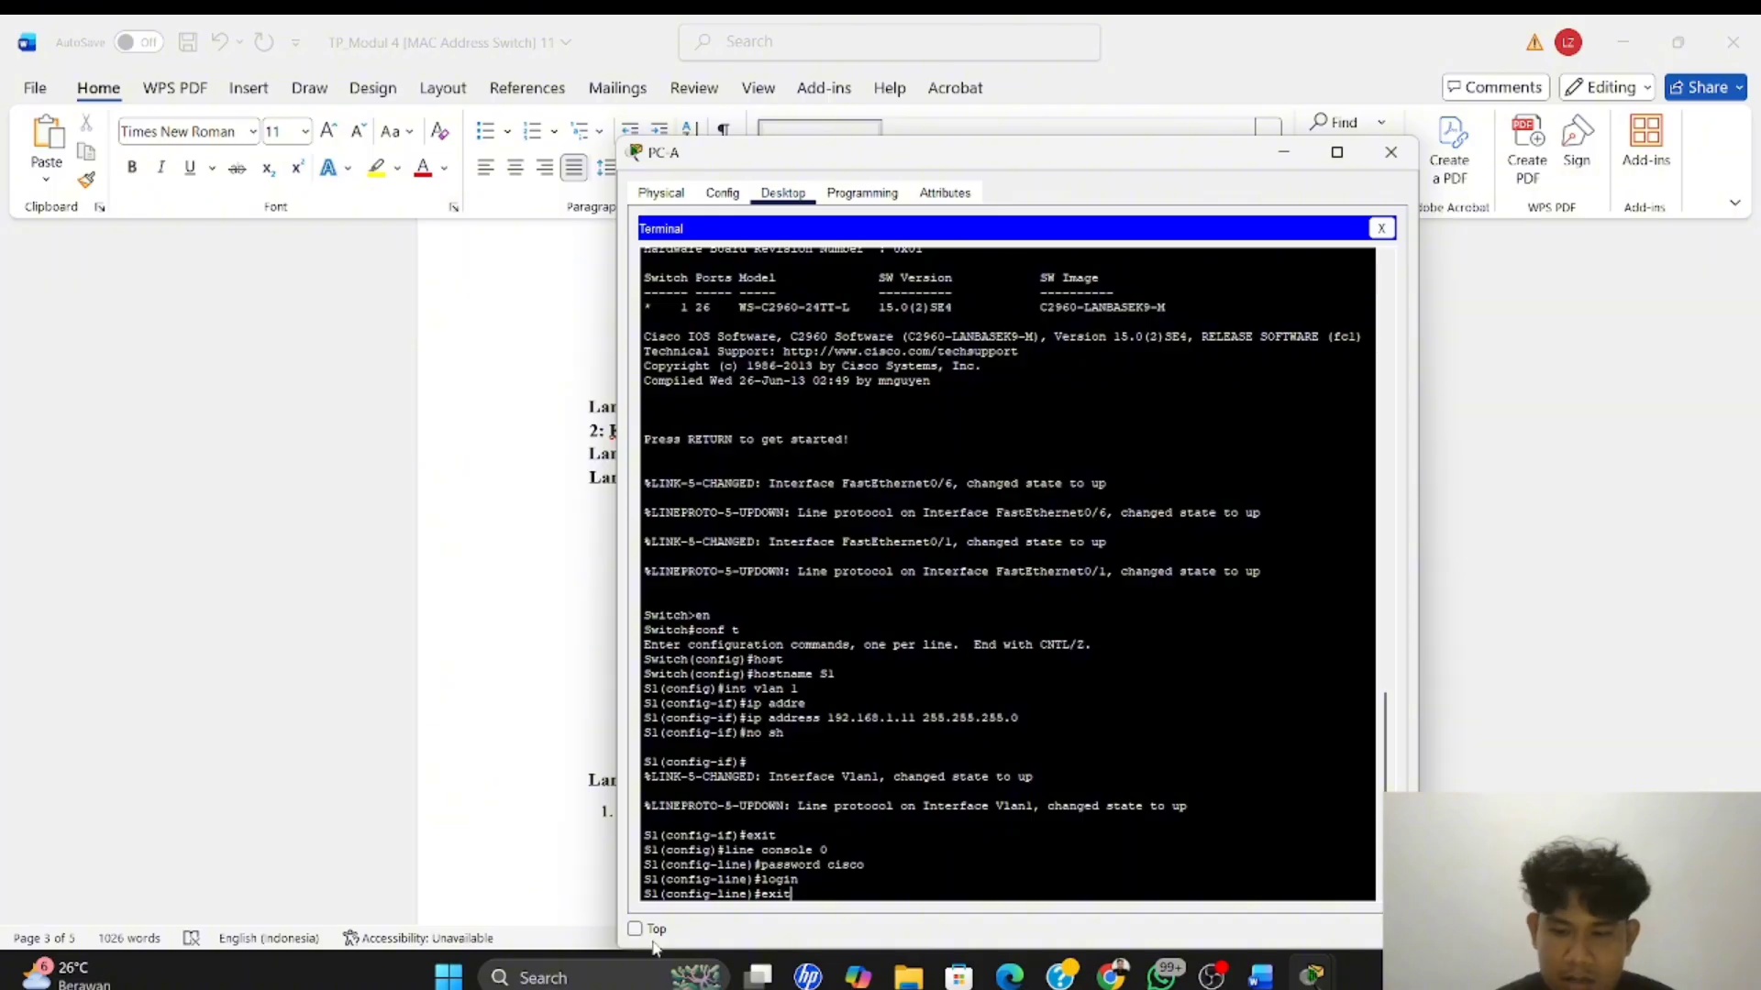
key("Return")
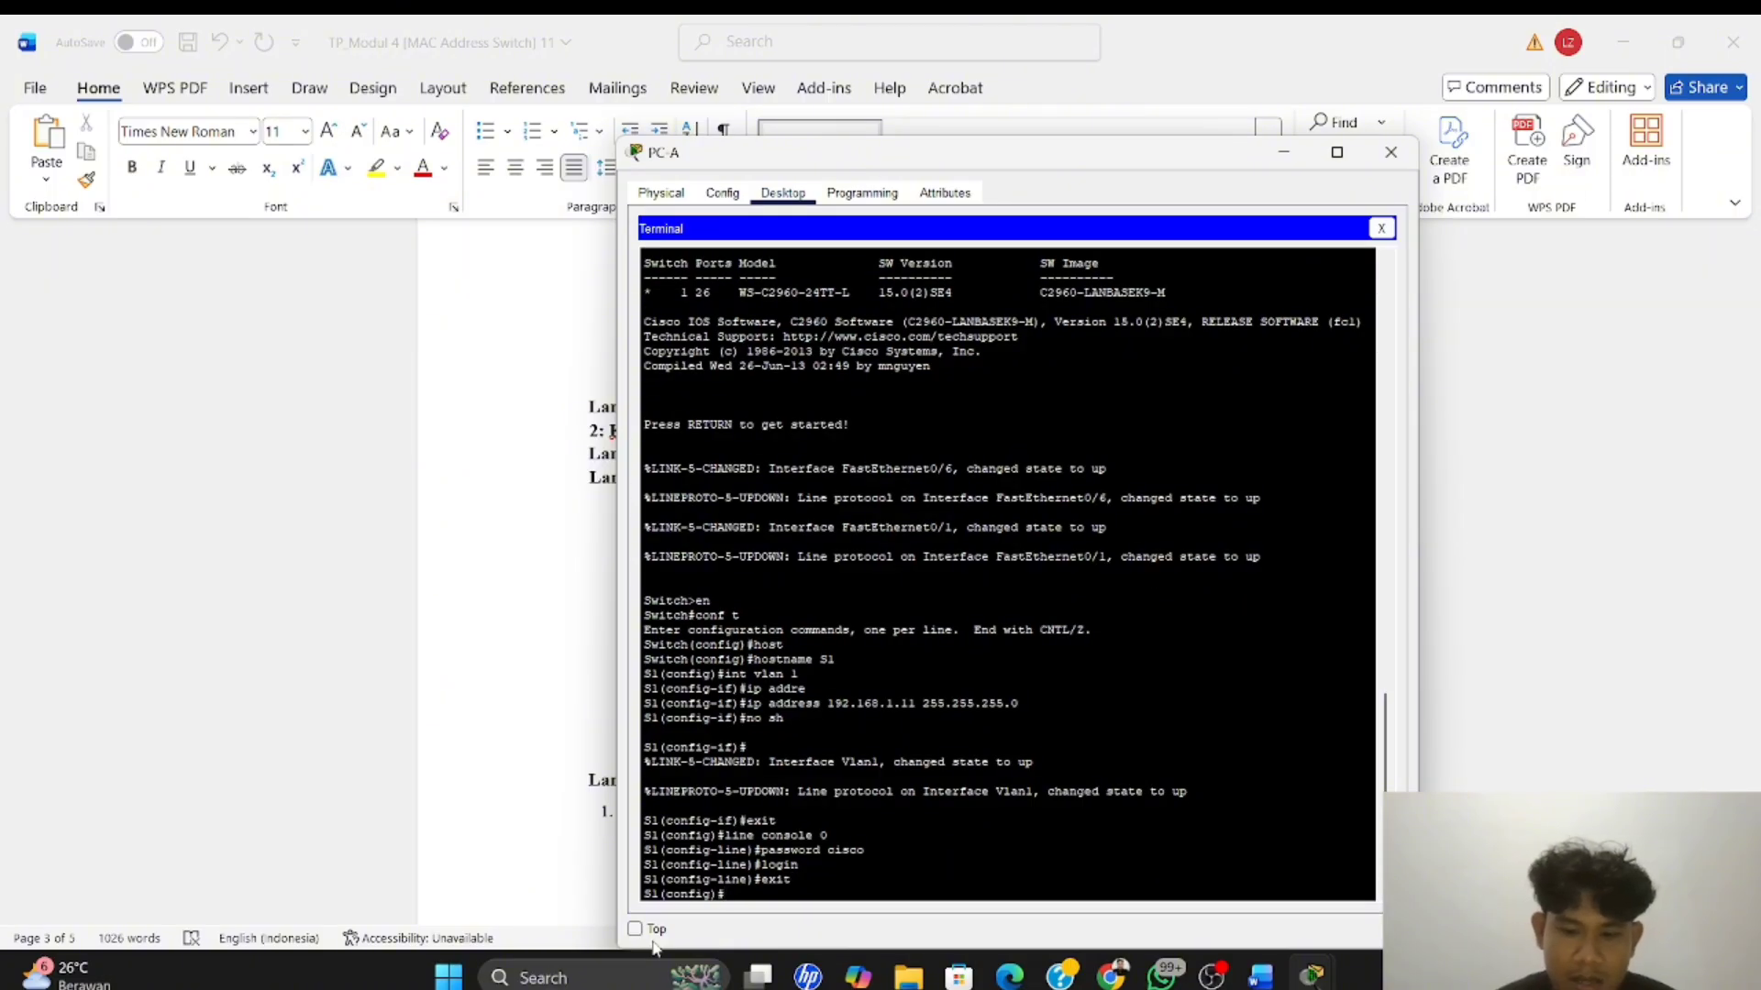
Enter configuration of S1's virtual terminal lines with line vty 0 4, and set their line password
type("line")
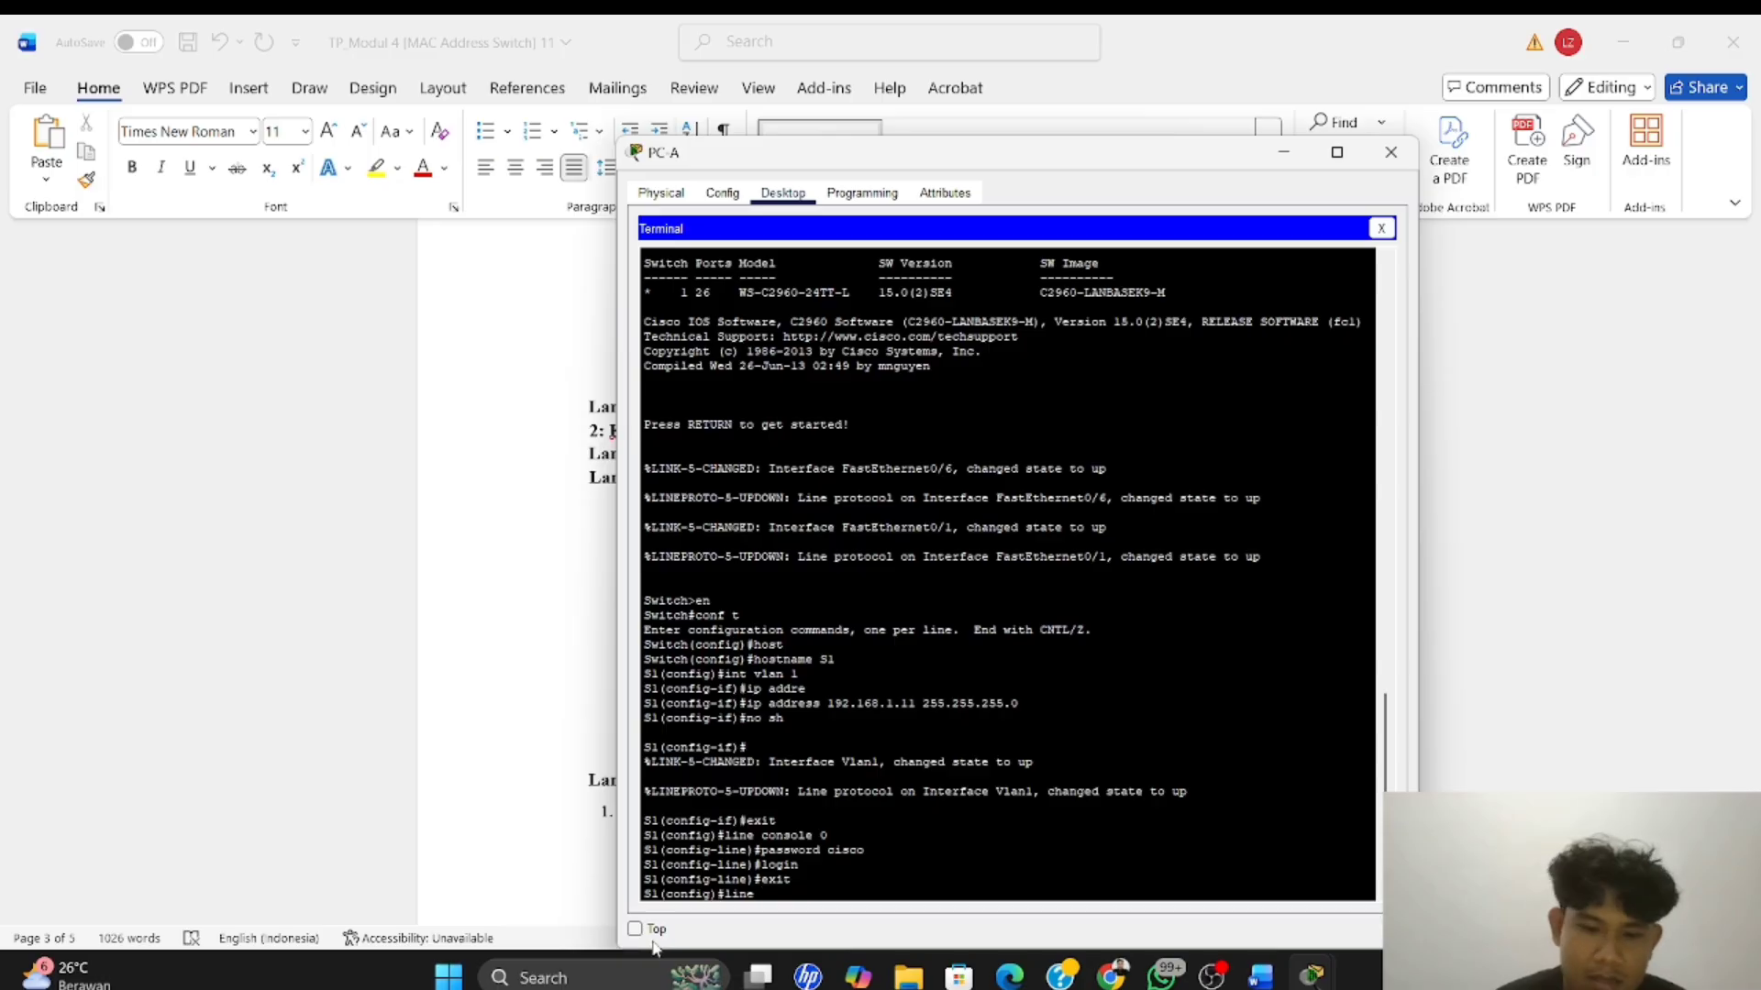
type(" vty 0 4")
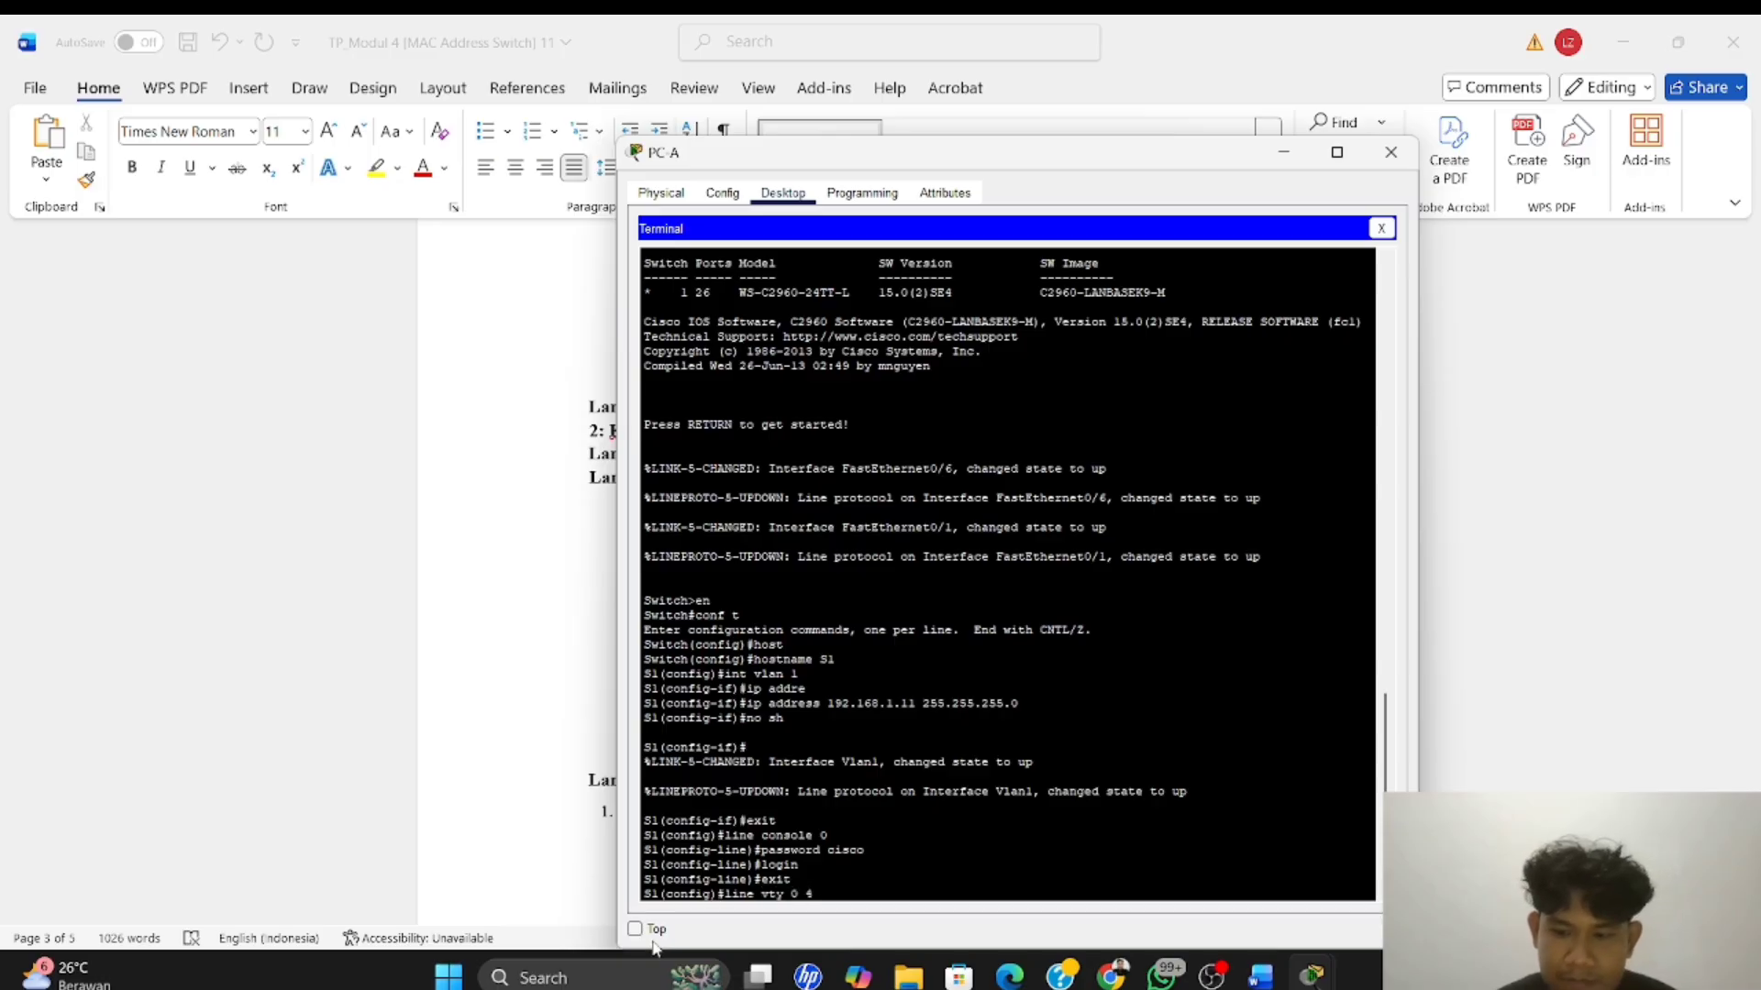
key("Return")
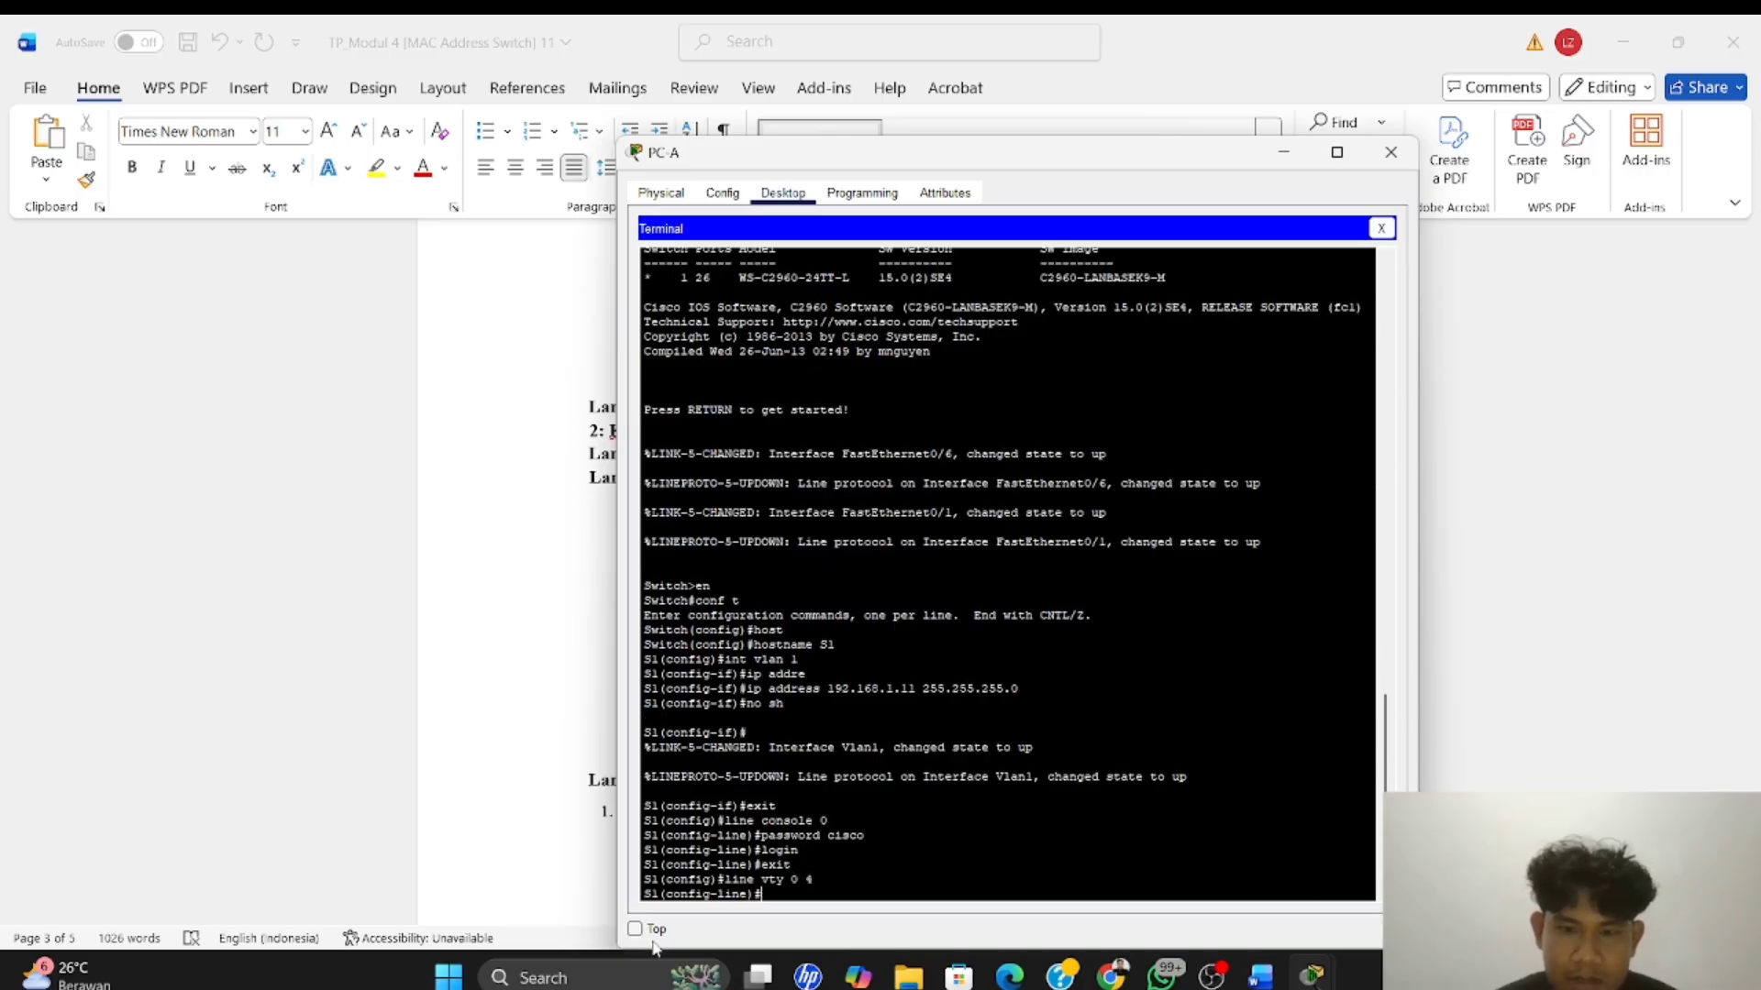
type("password cisco")
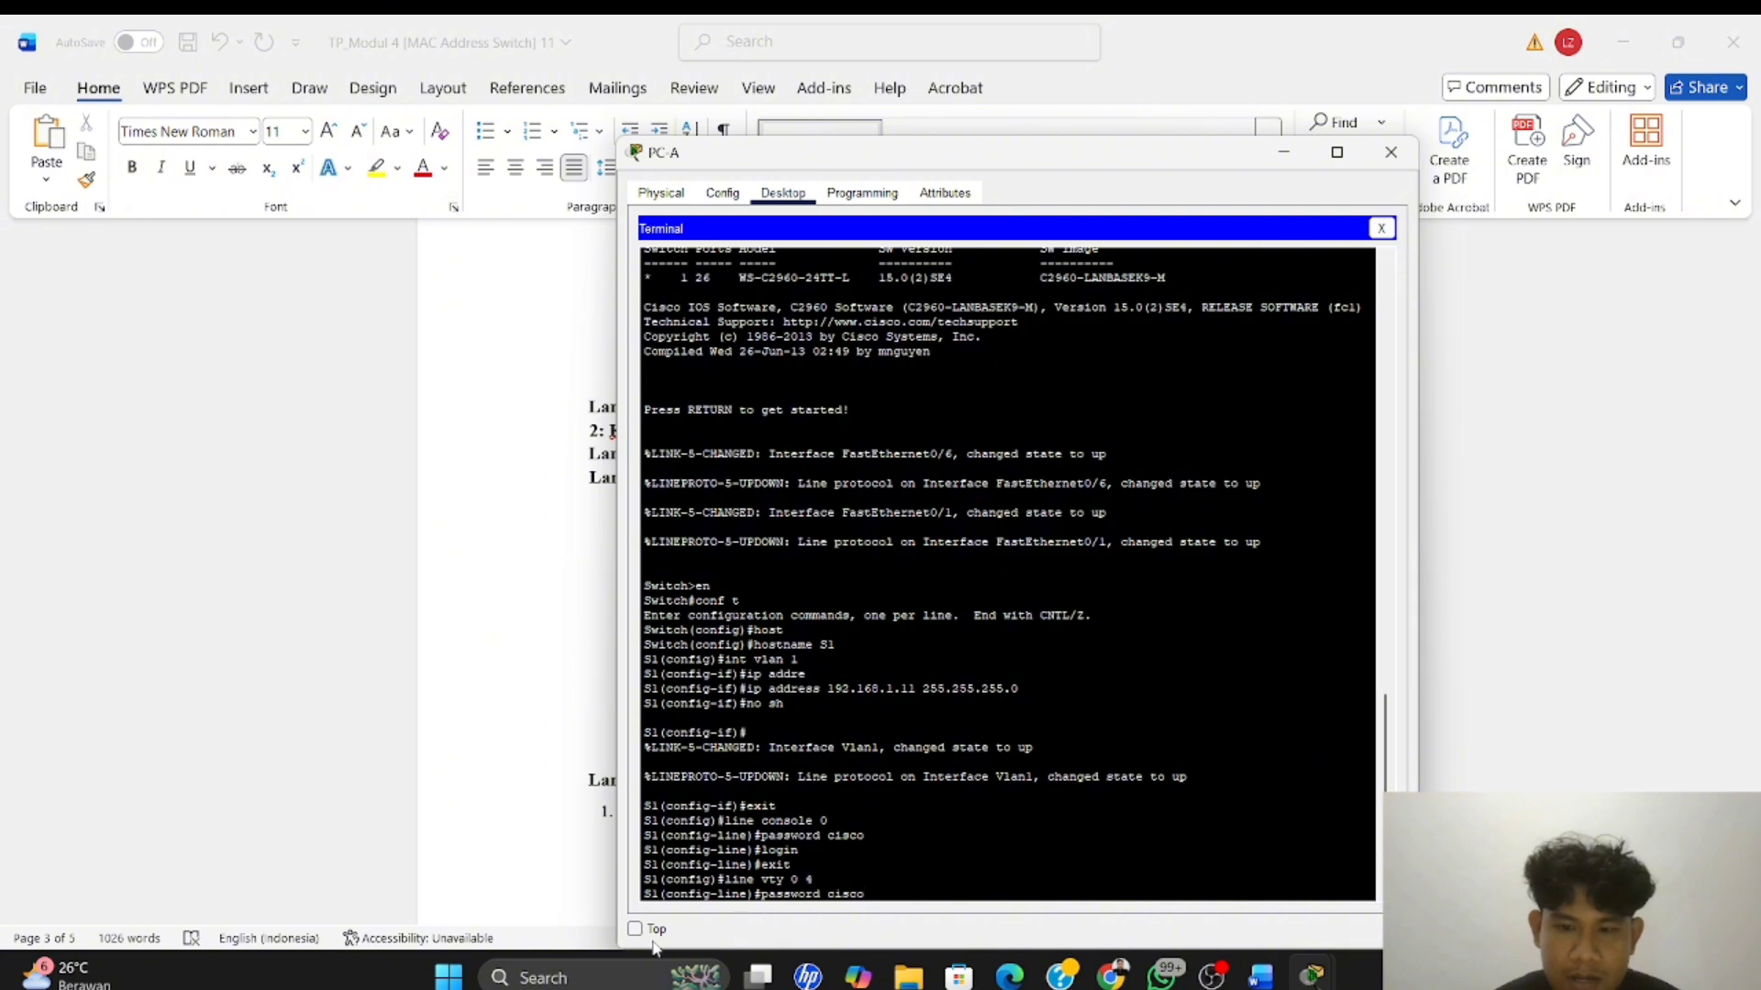
key("Return")
Enable login on S1's vty lines, and exit to global configuration mode
type("exit")
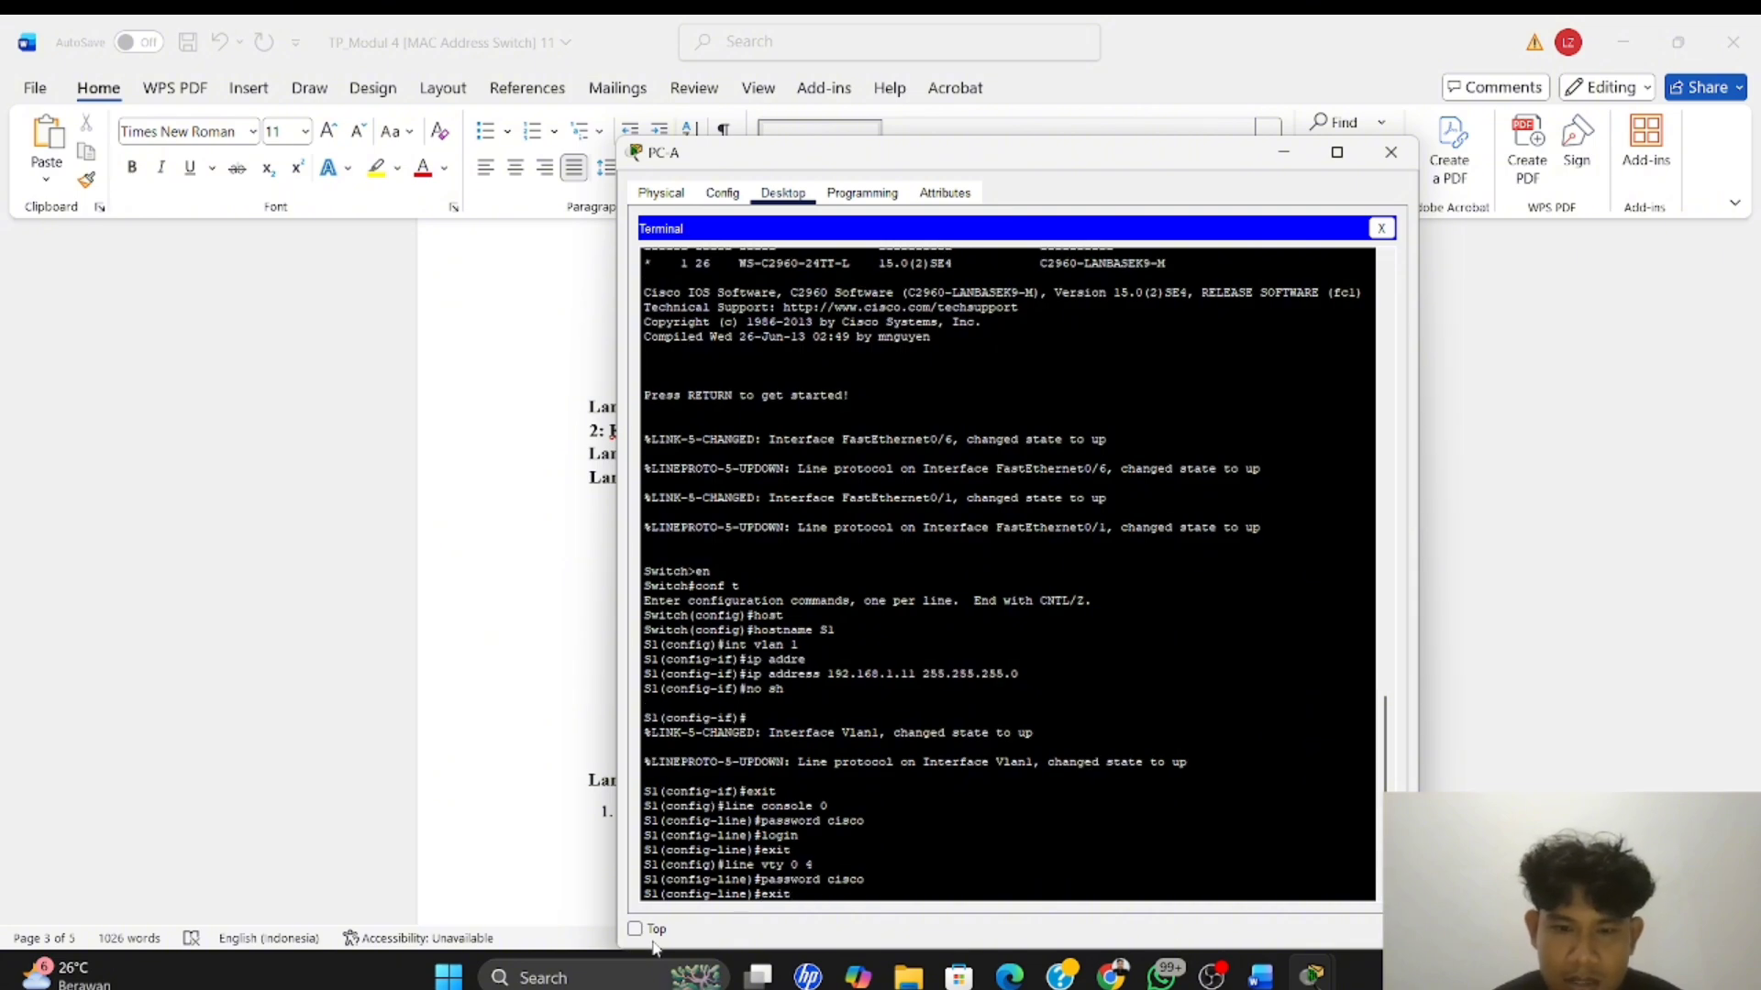
key("BackSpace")
key("BackSpace")
key("BackSpace")
key("BackSpace")
type("login")
key("Return")
key("Up")
key("Up")
key("Up")
key("Up")
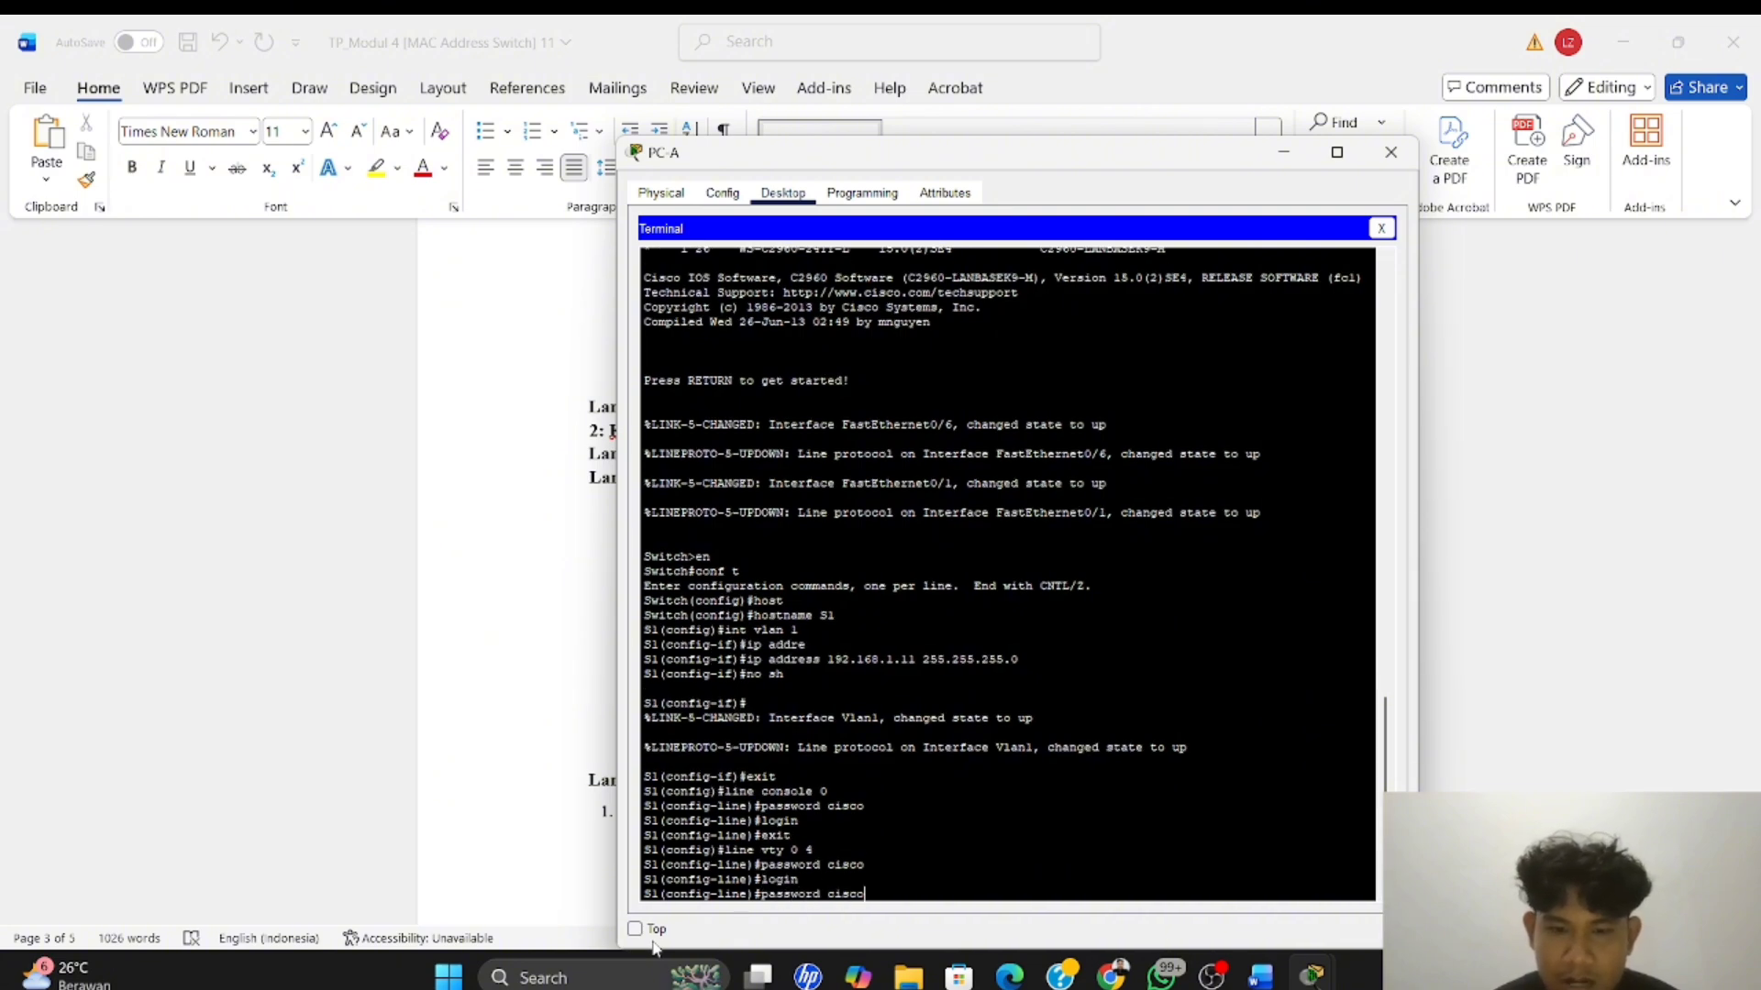
key("Return")
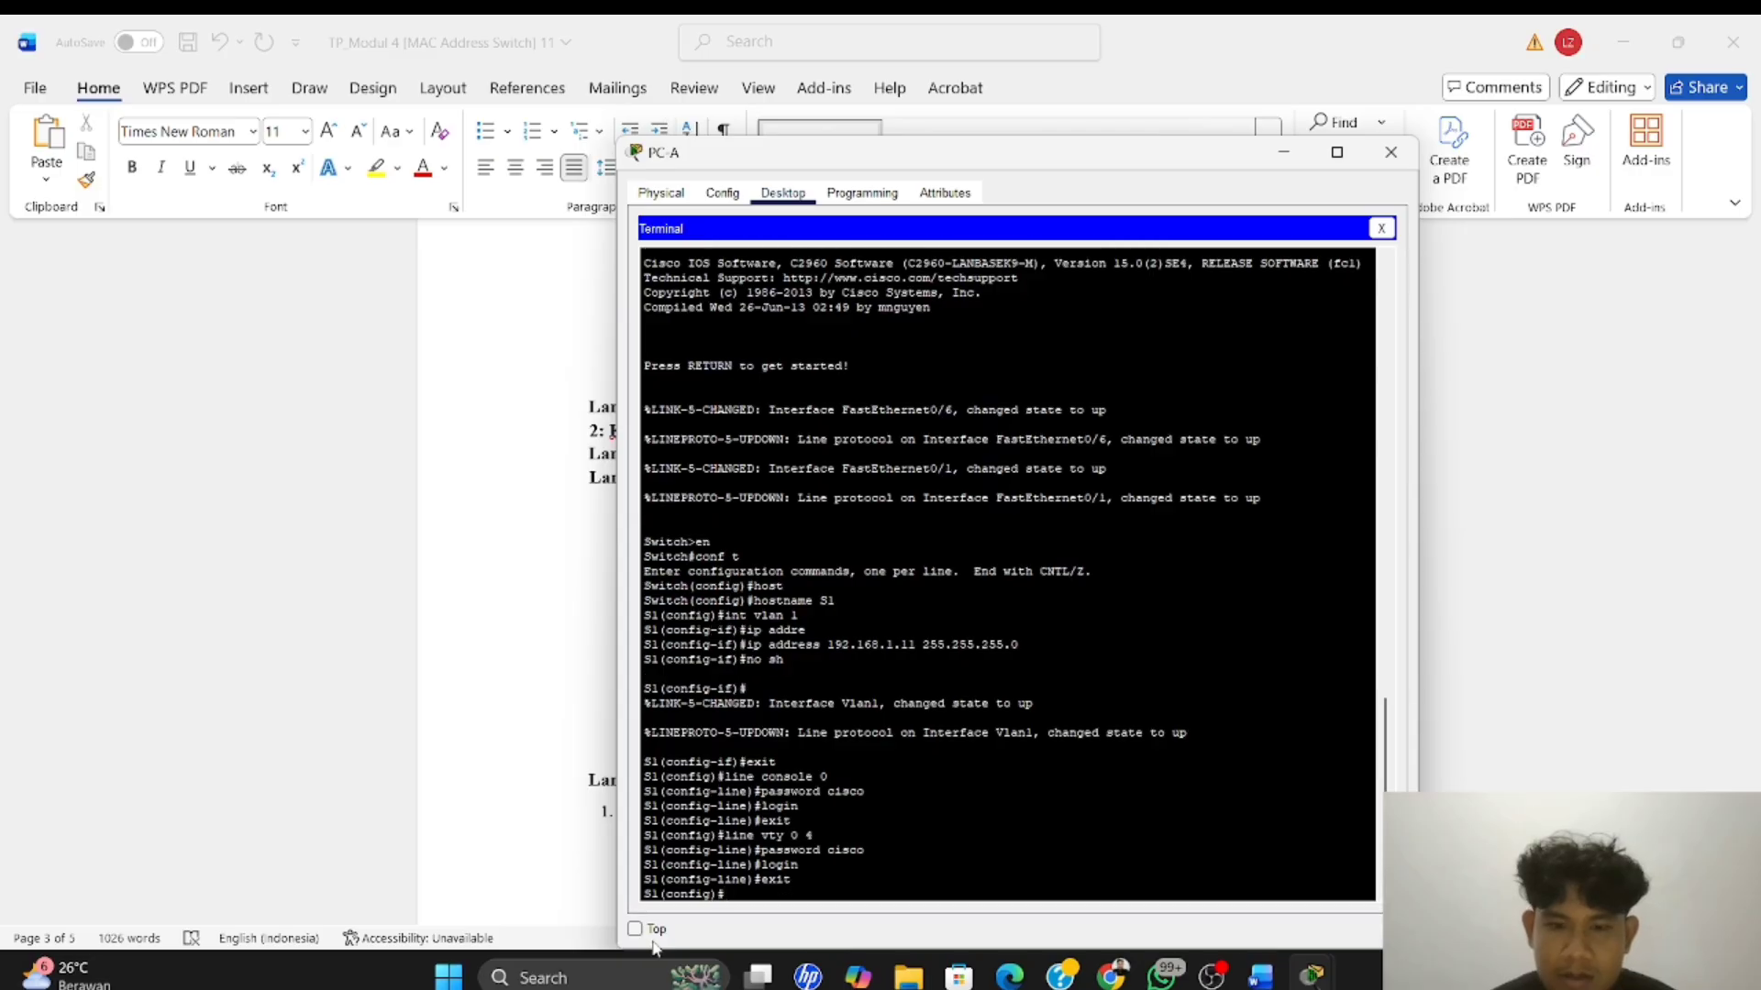
Check the privileged EXEC instruction in the Word module, and set S1's privileged EXEC password with the enable secret command in PC-A's terminal
key("alt+Tab")
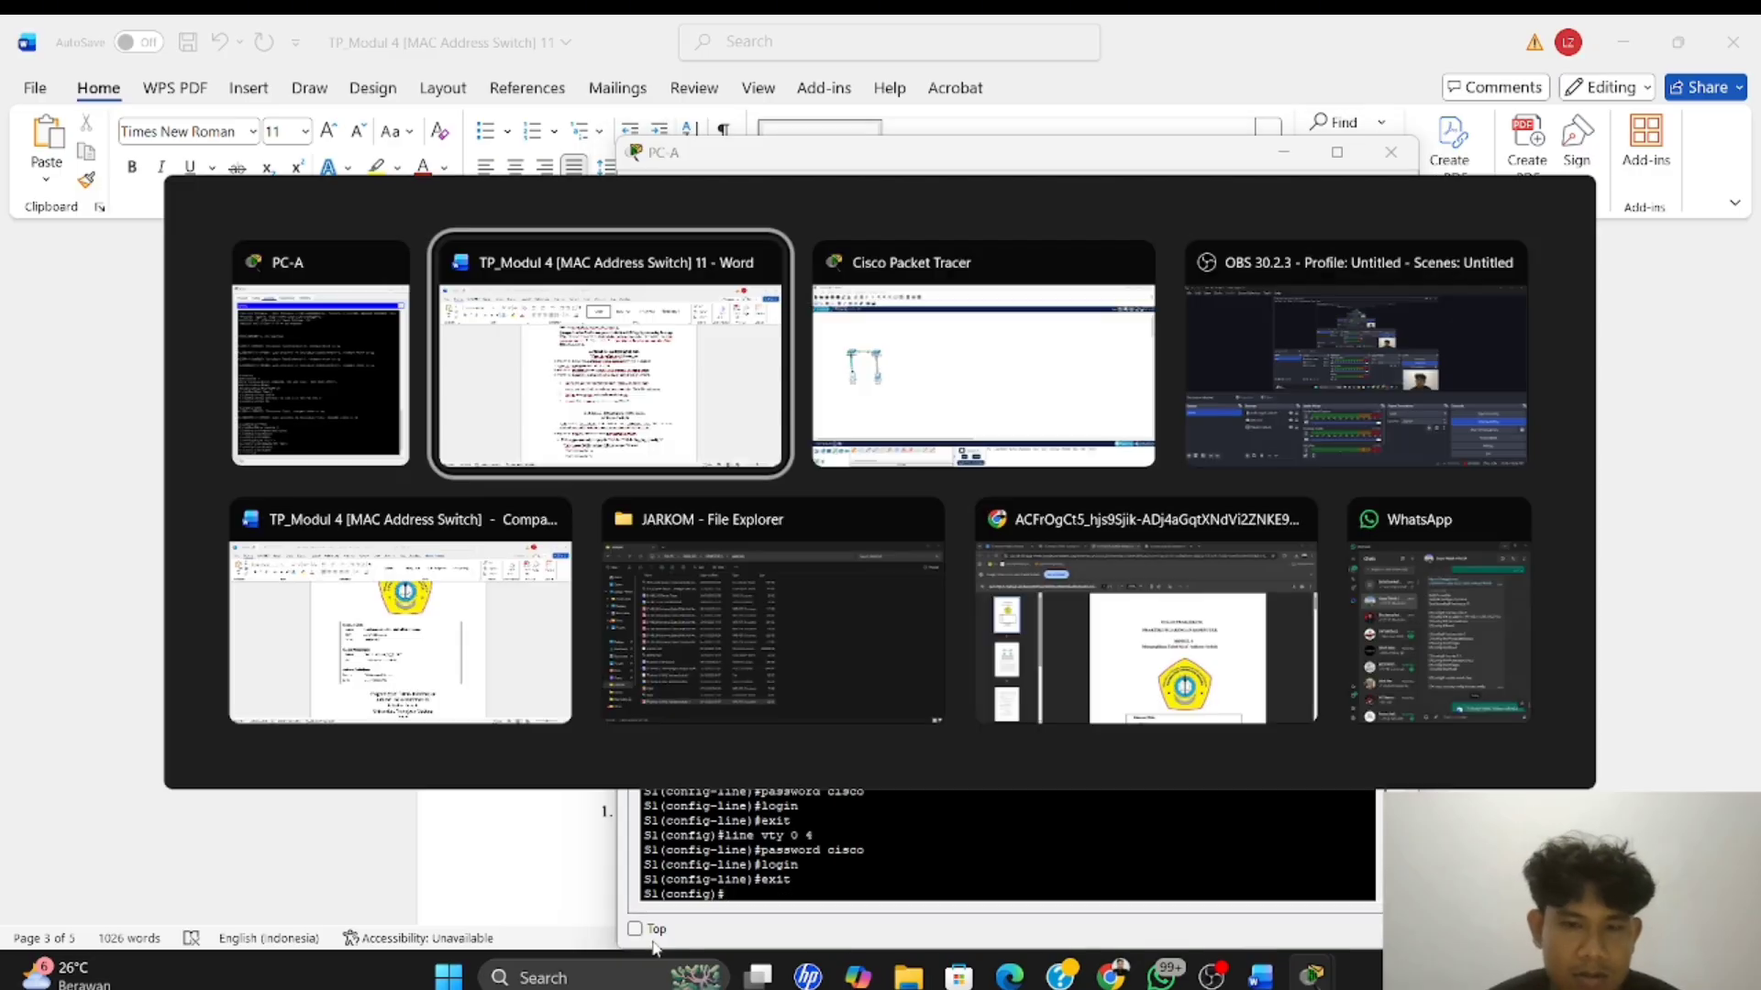
scroll(818, 722, "down", 1)
scroll(820, 726, "down", 1)
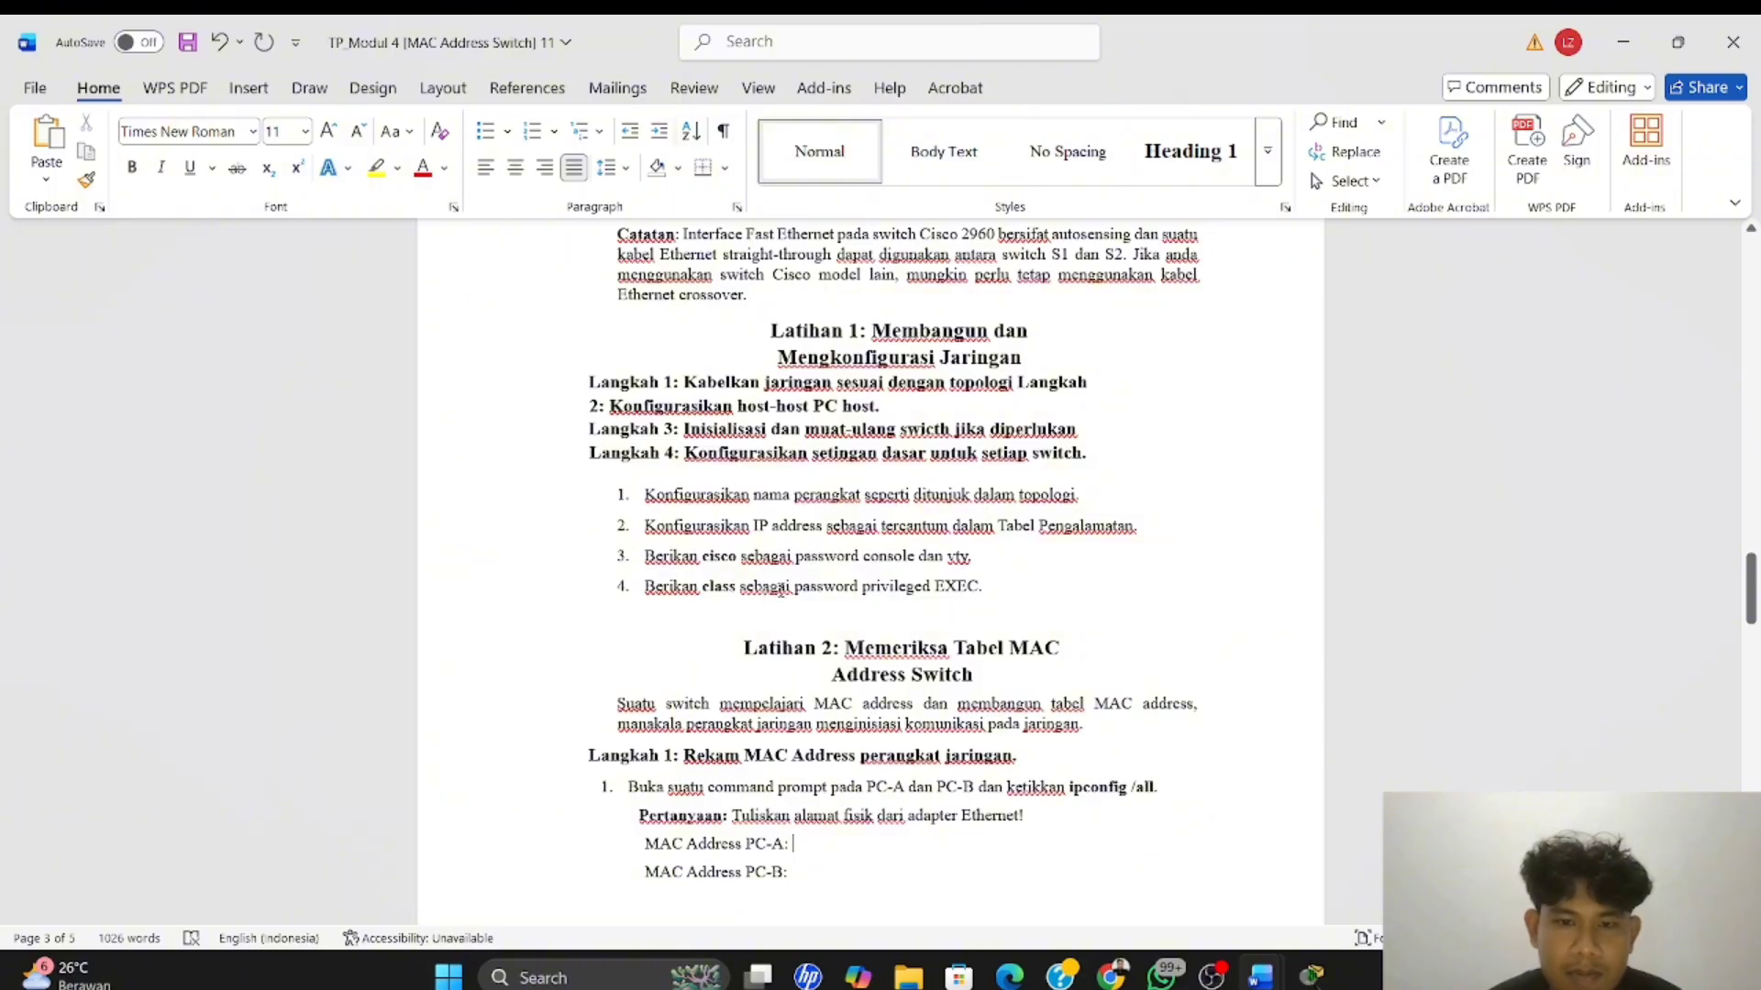
key("alt+Tab")
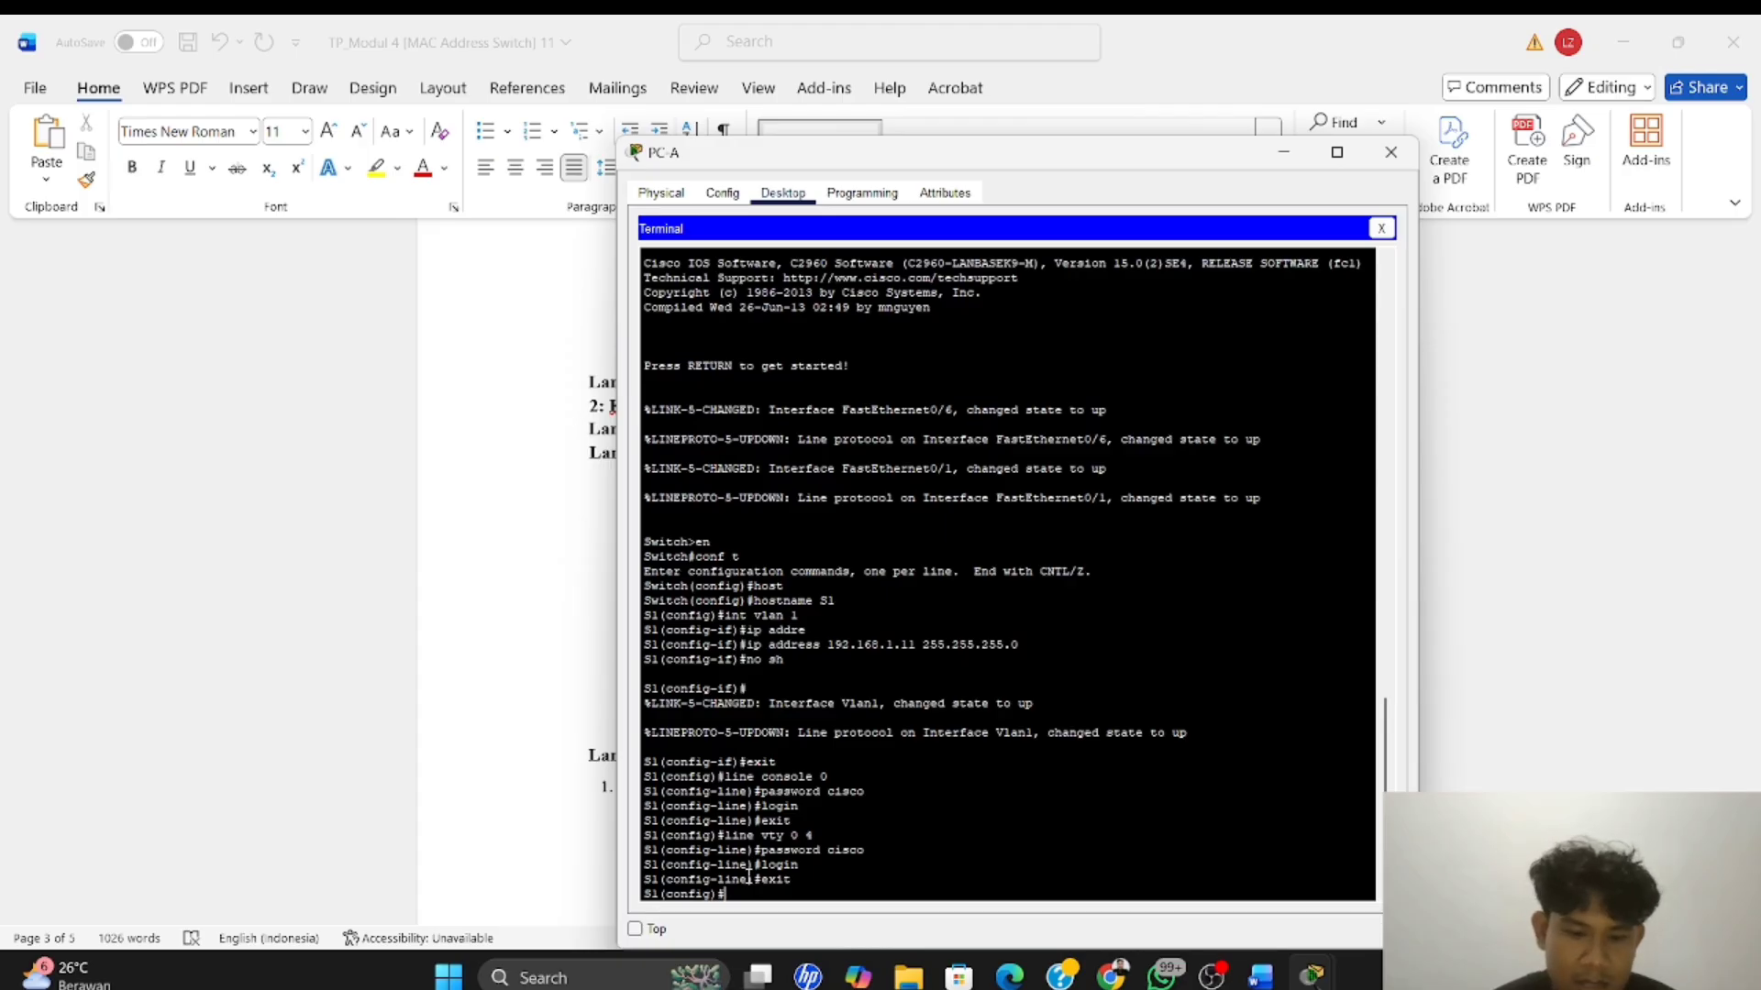
type("enable ")
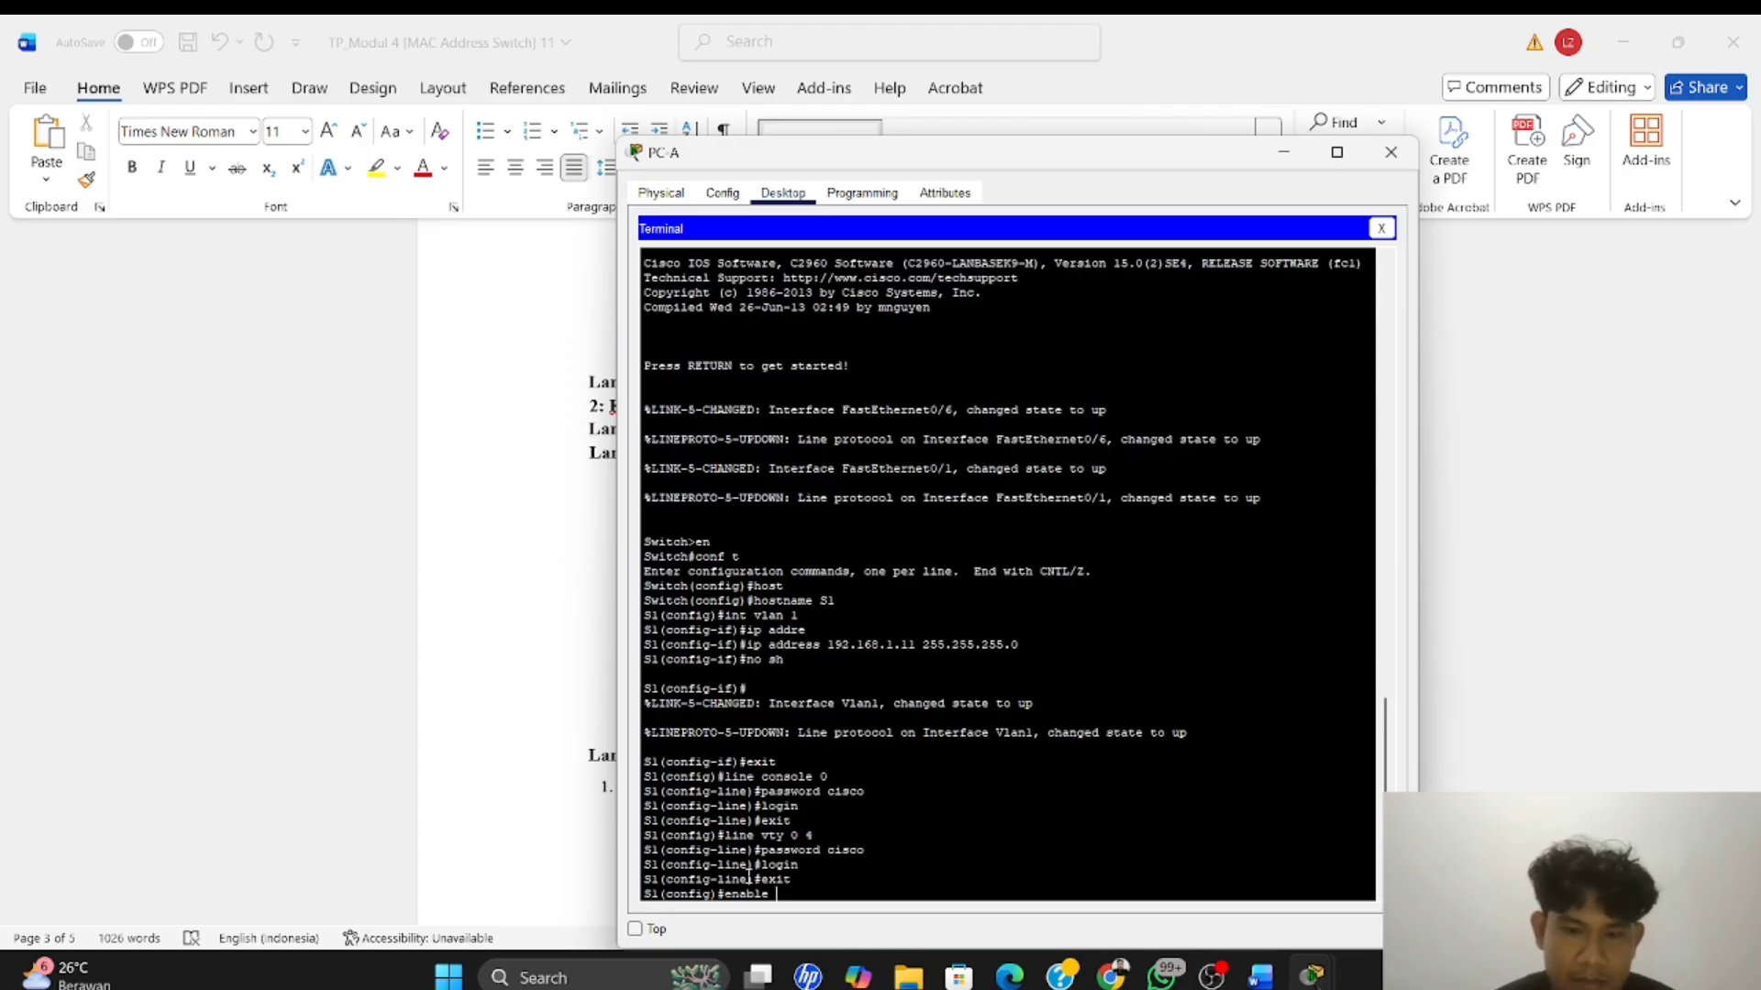
type("se")
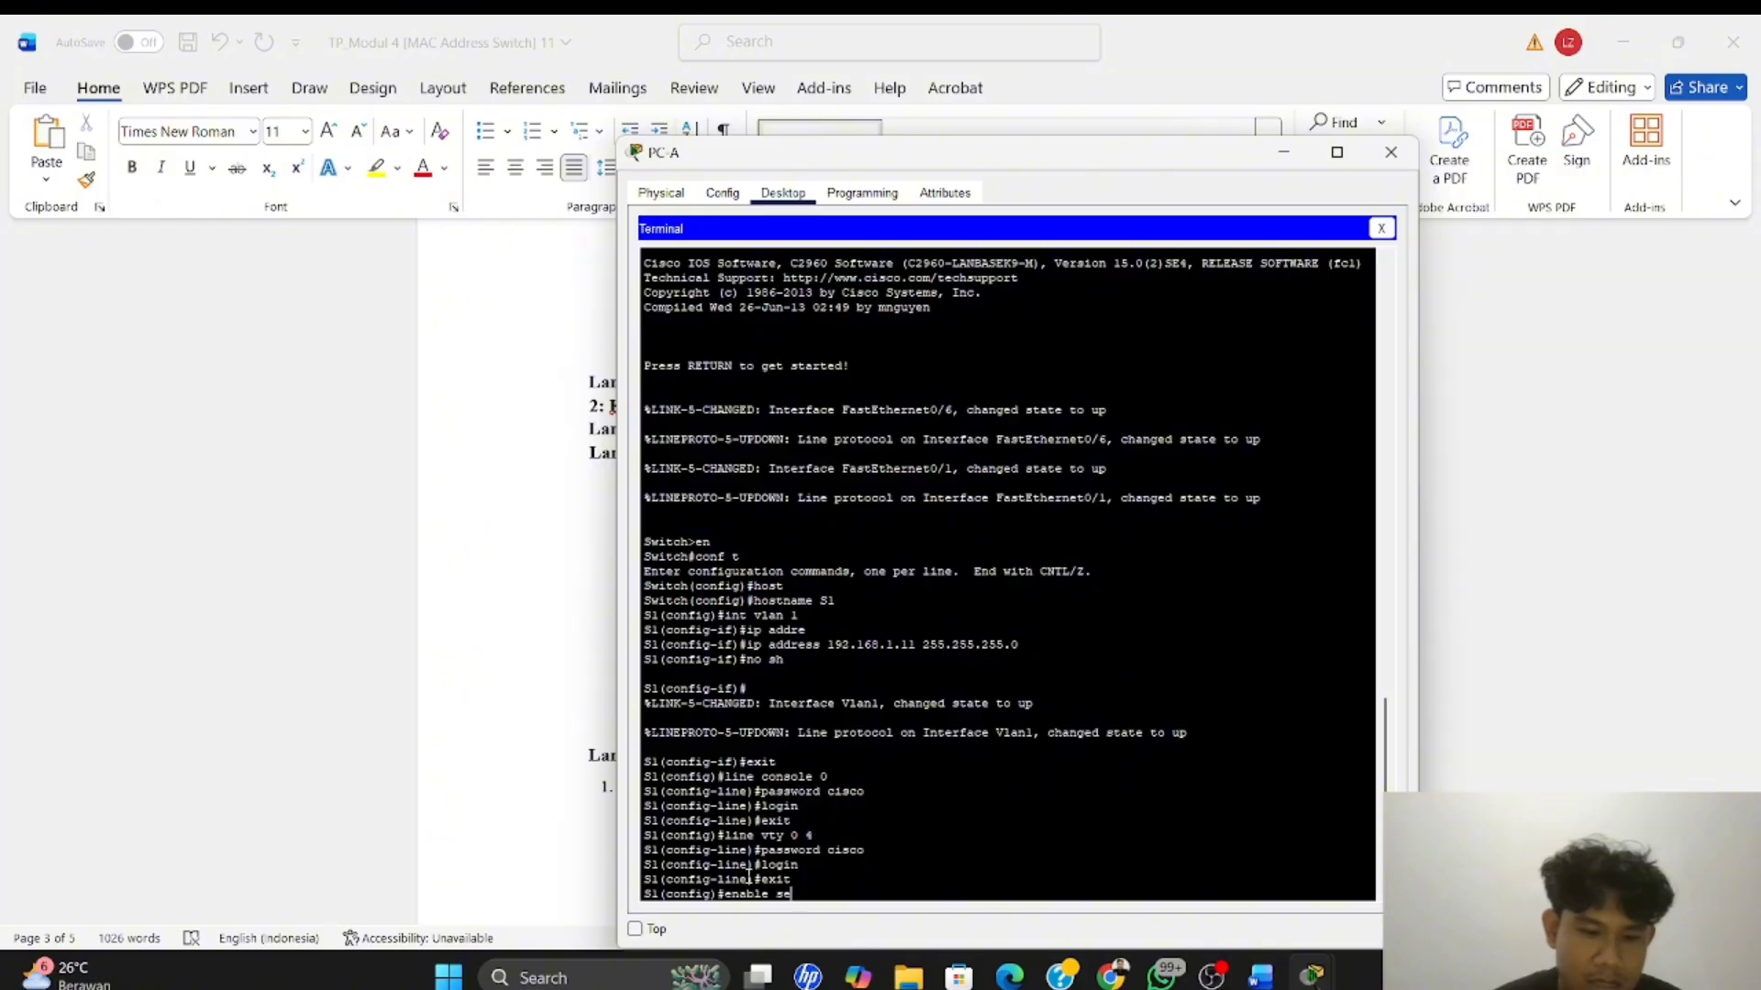
type("cret class")
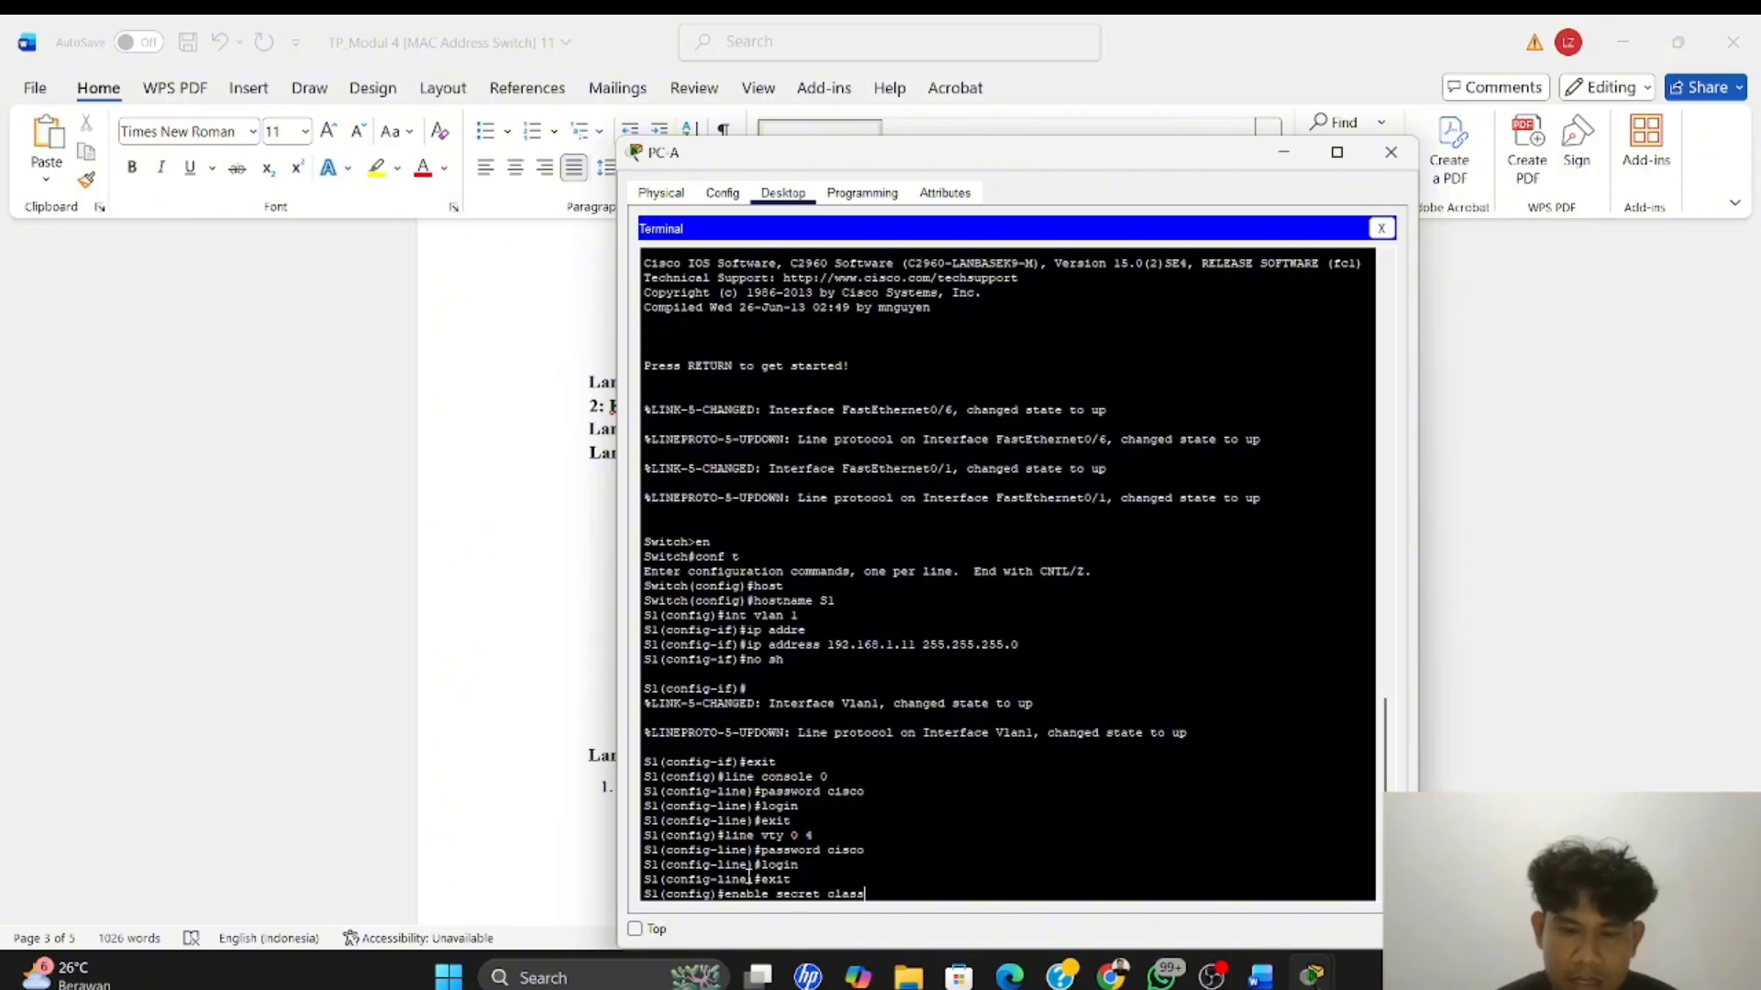
key("Return")
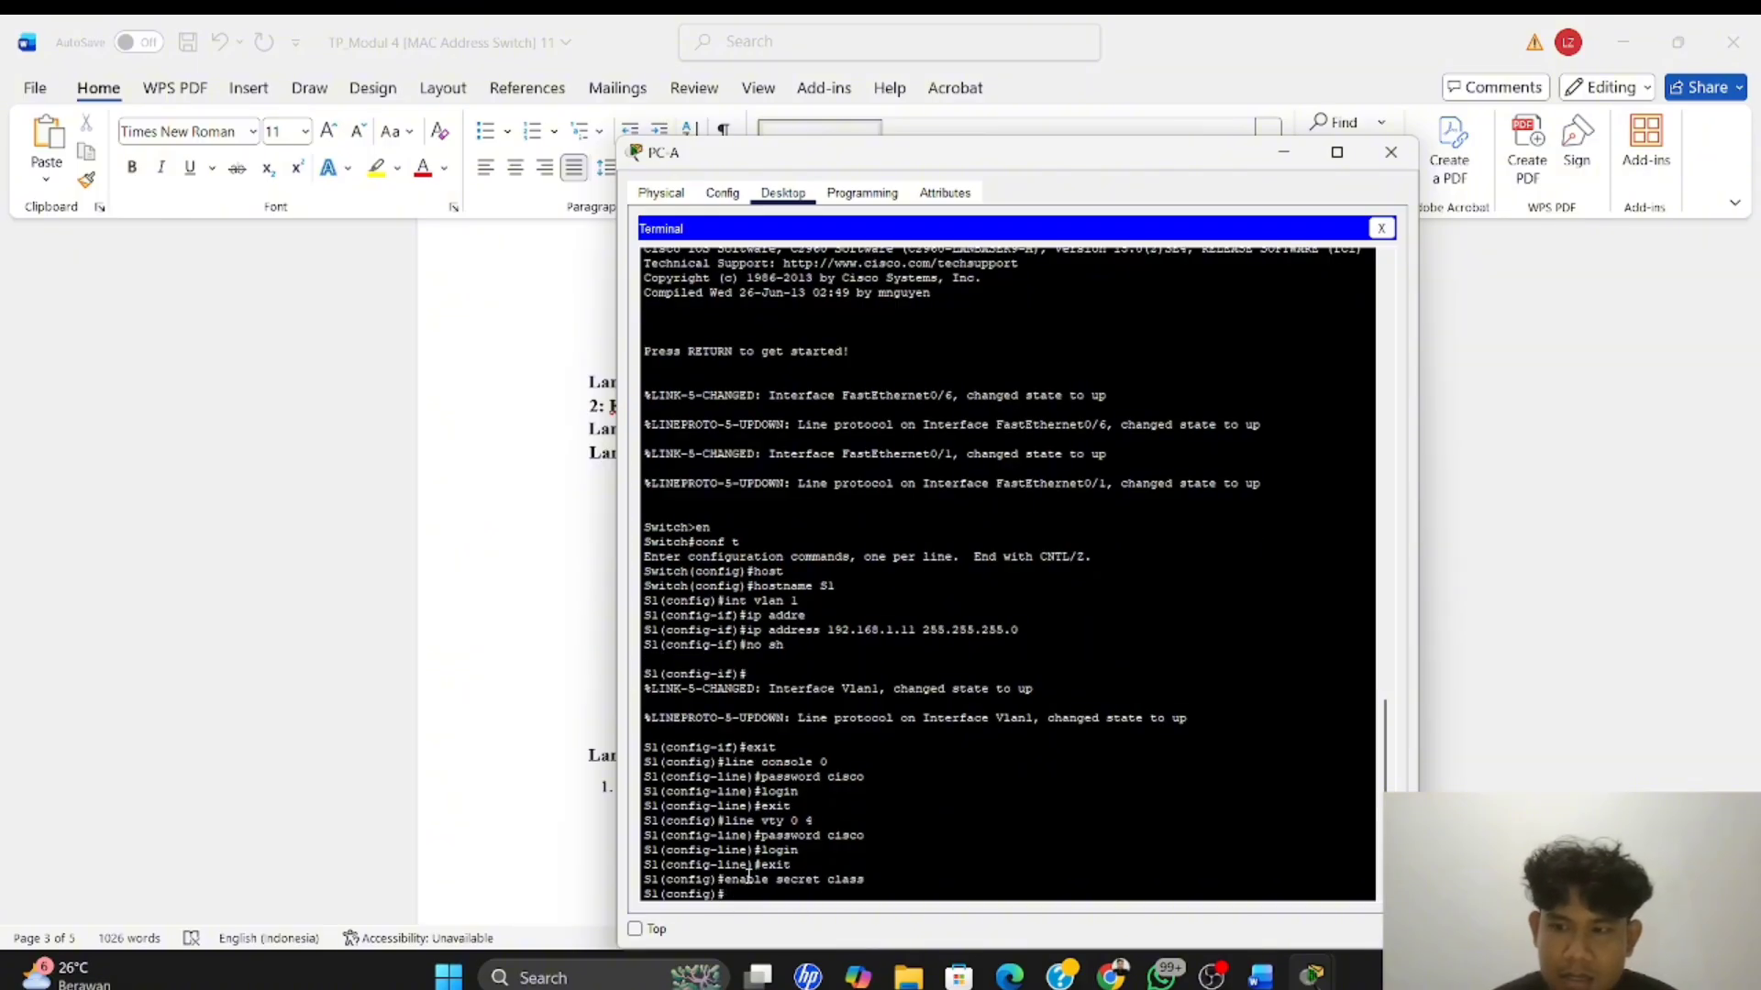
Exit global configuration mode on S1, and save its running configuration with copy running-config startup-config, accepting the default destination filename
type("exit")
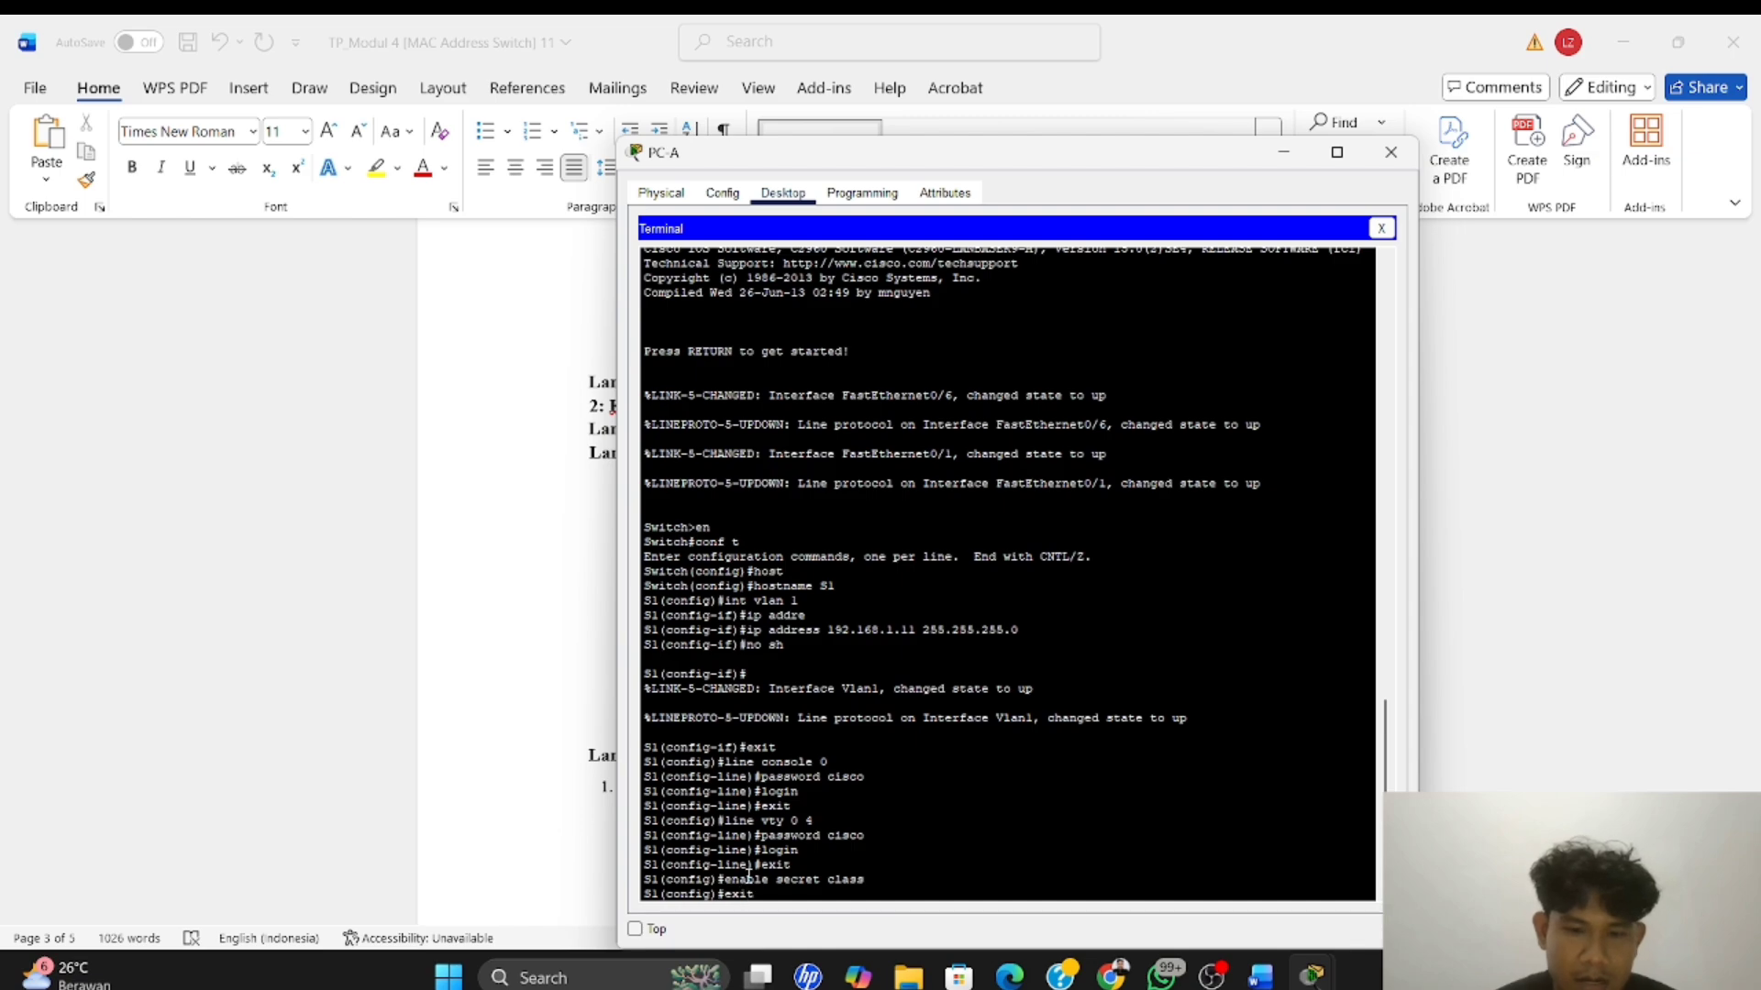
key("Return")
key("Return")
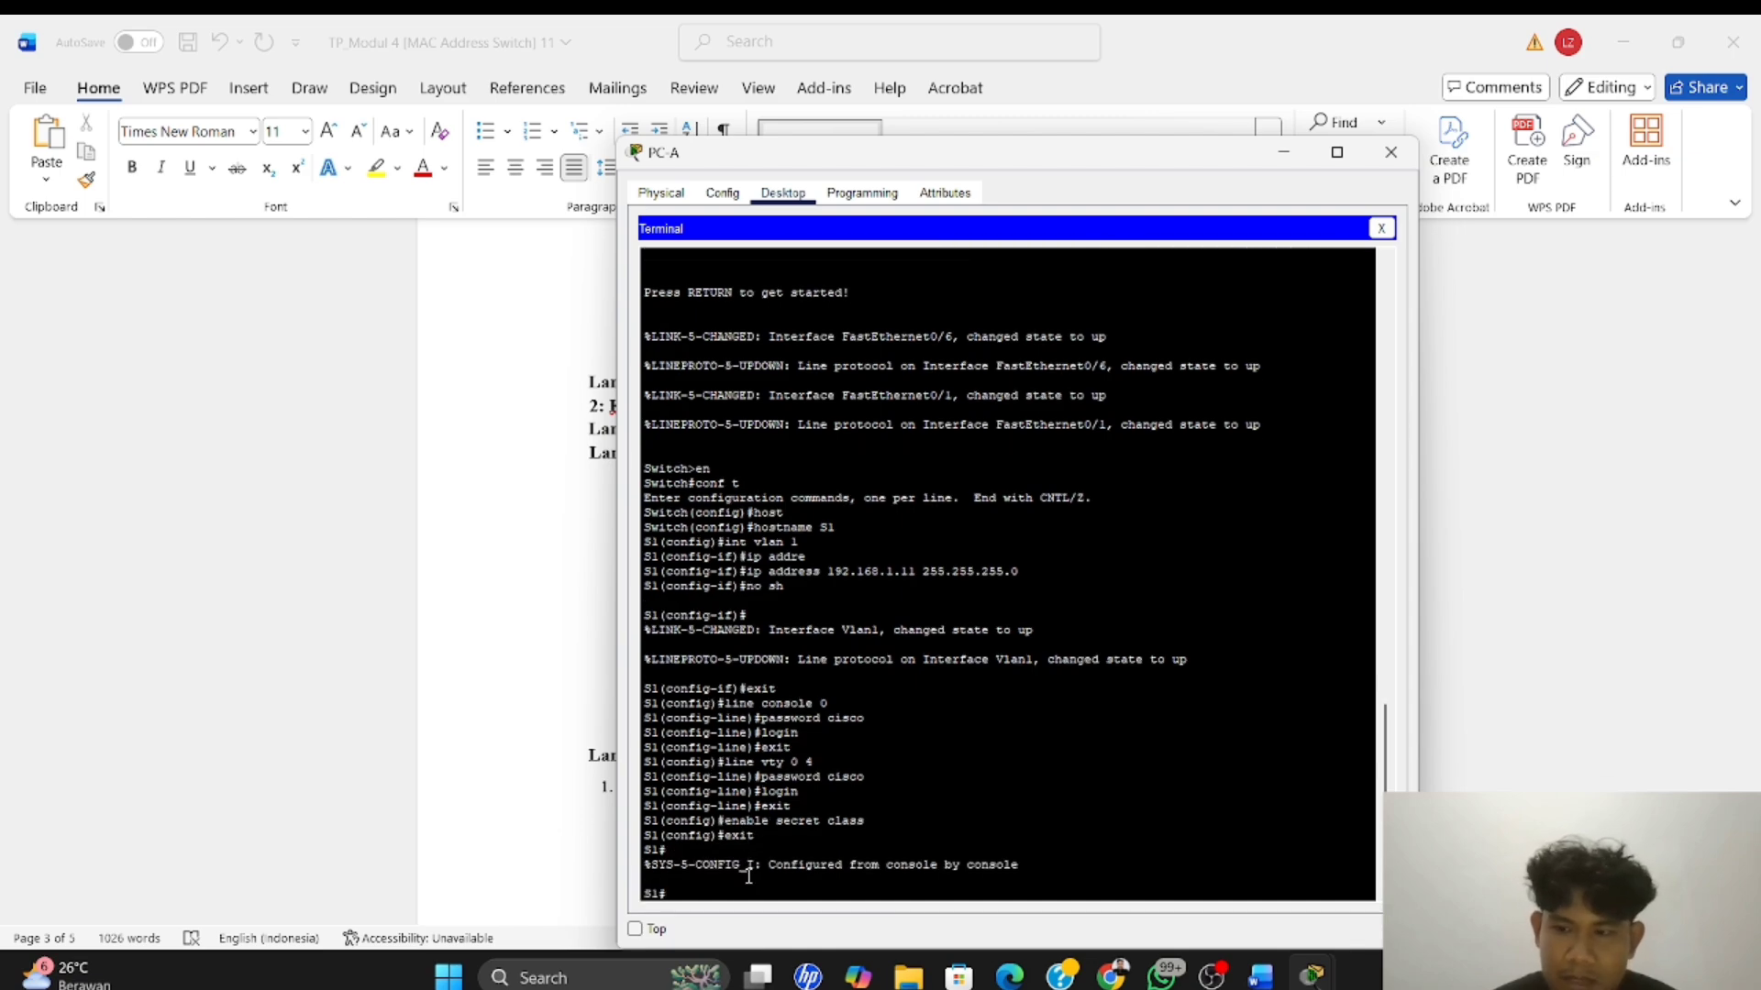
type("copy")
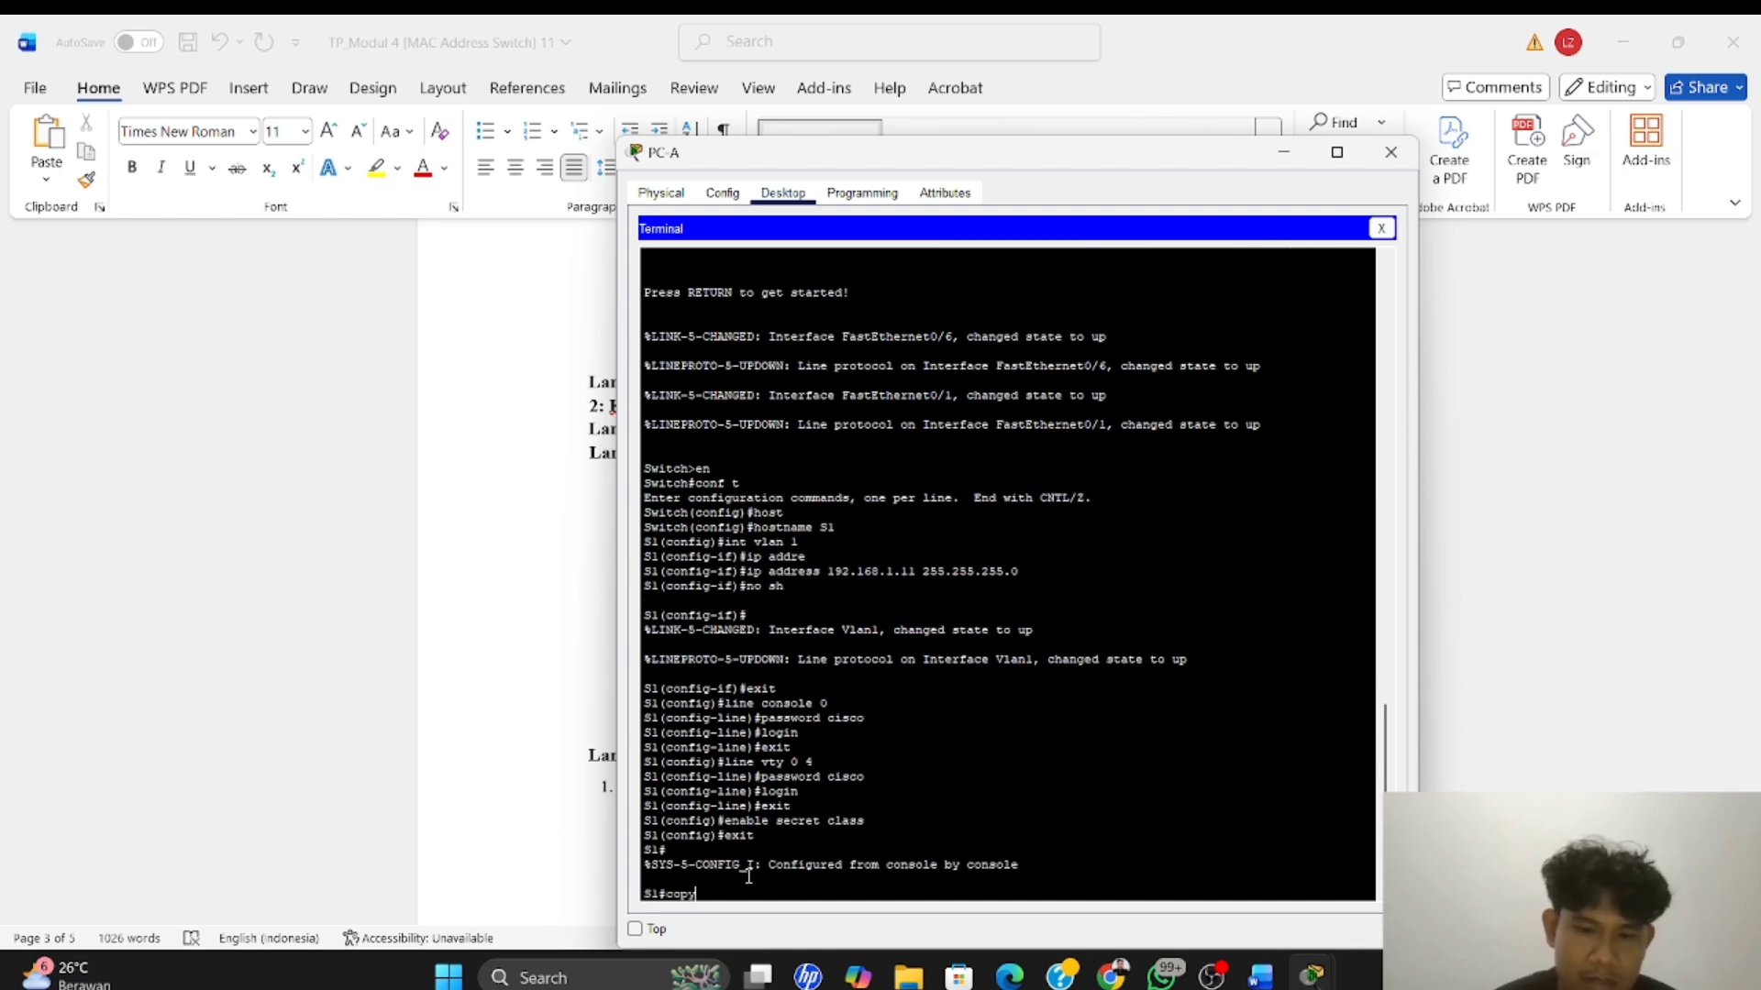
type(" runnin")
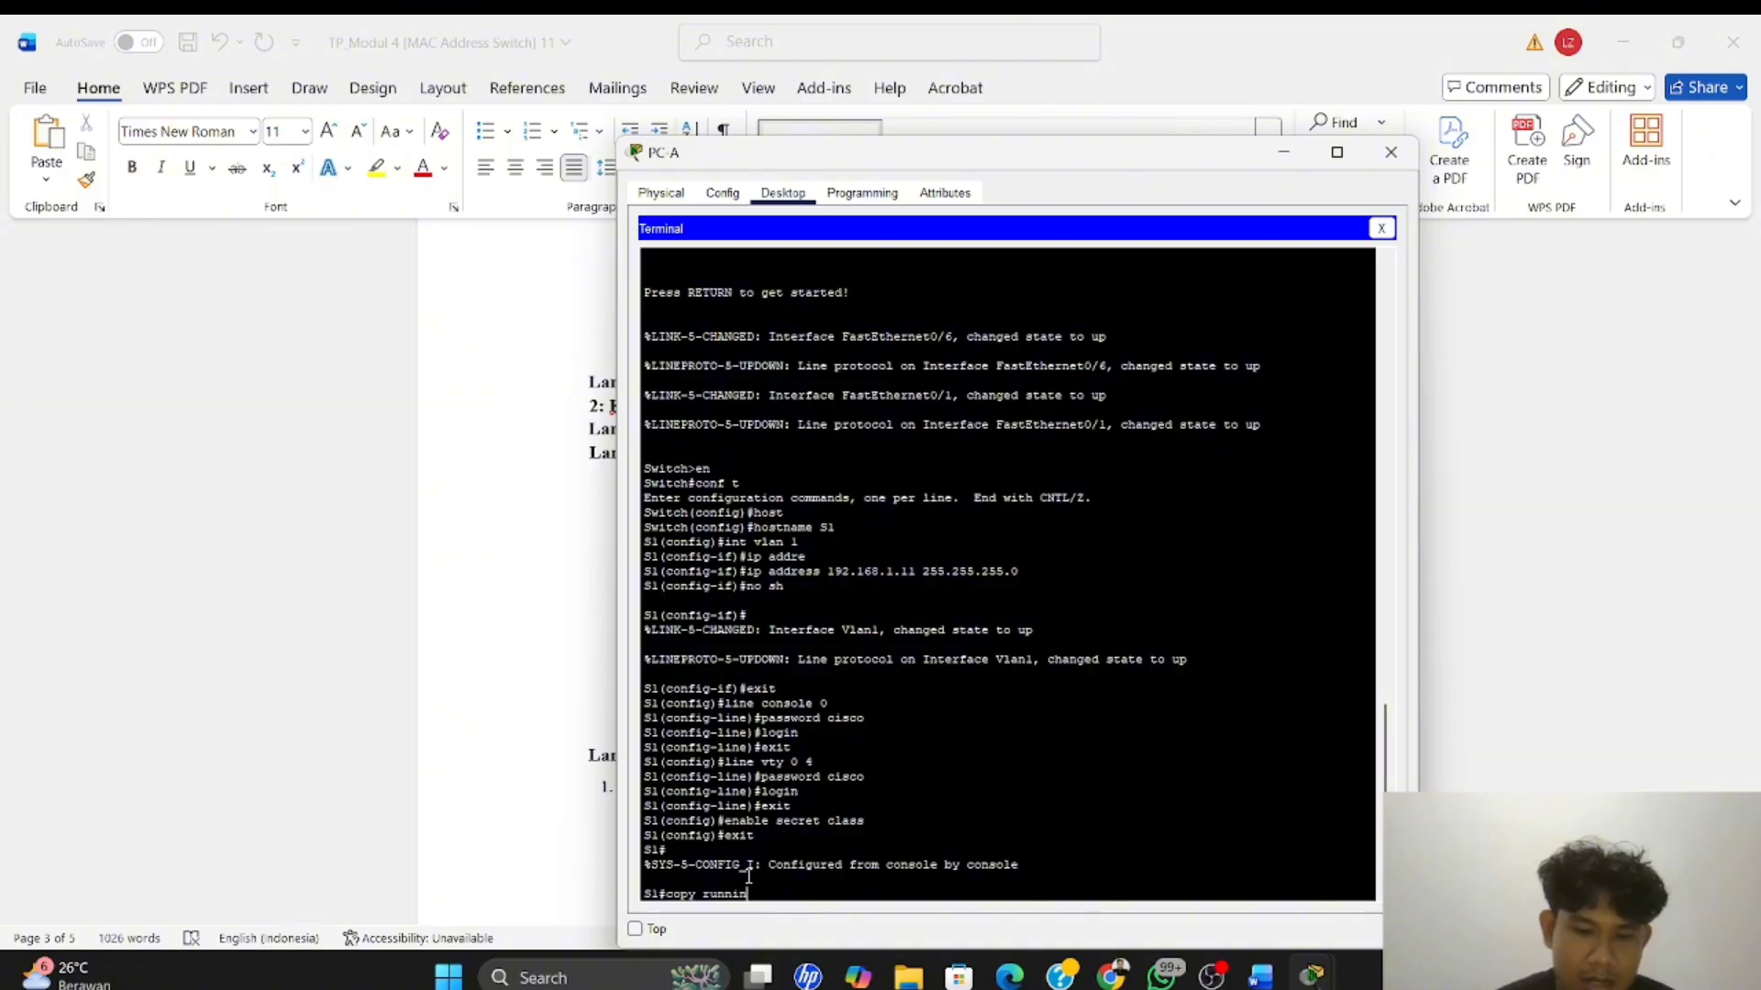
key("Tab")
type("st")
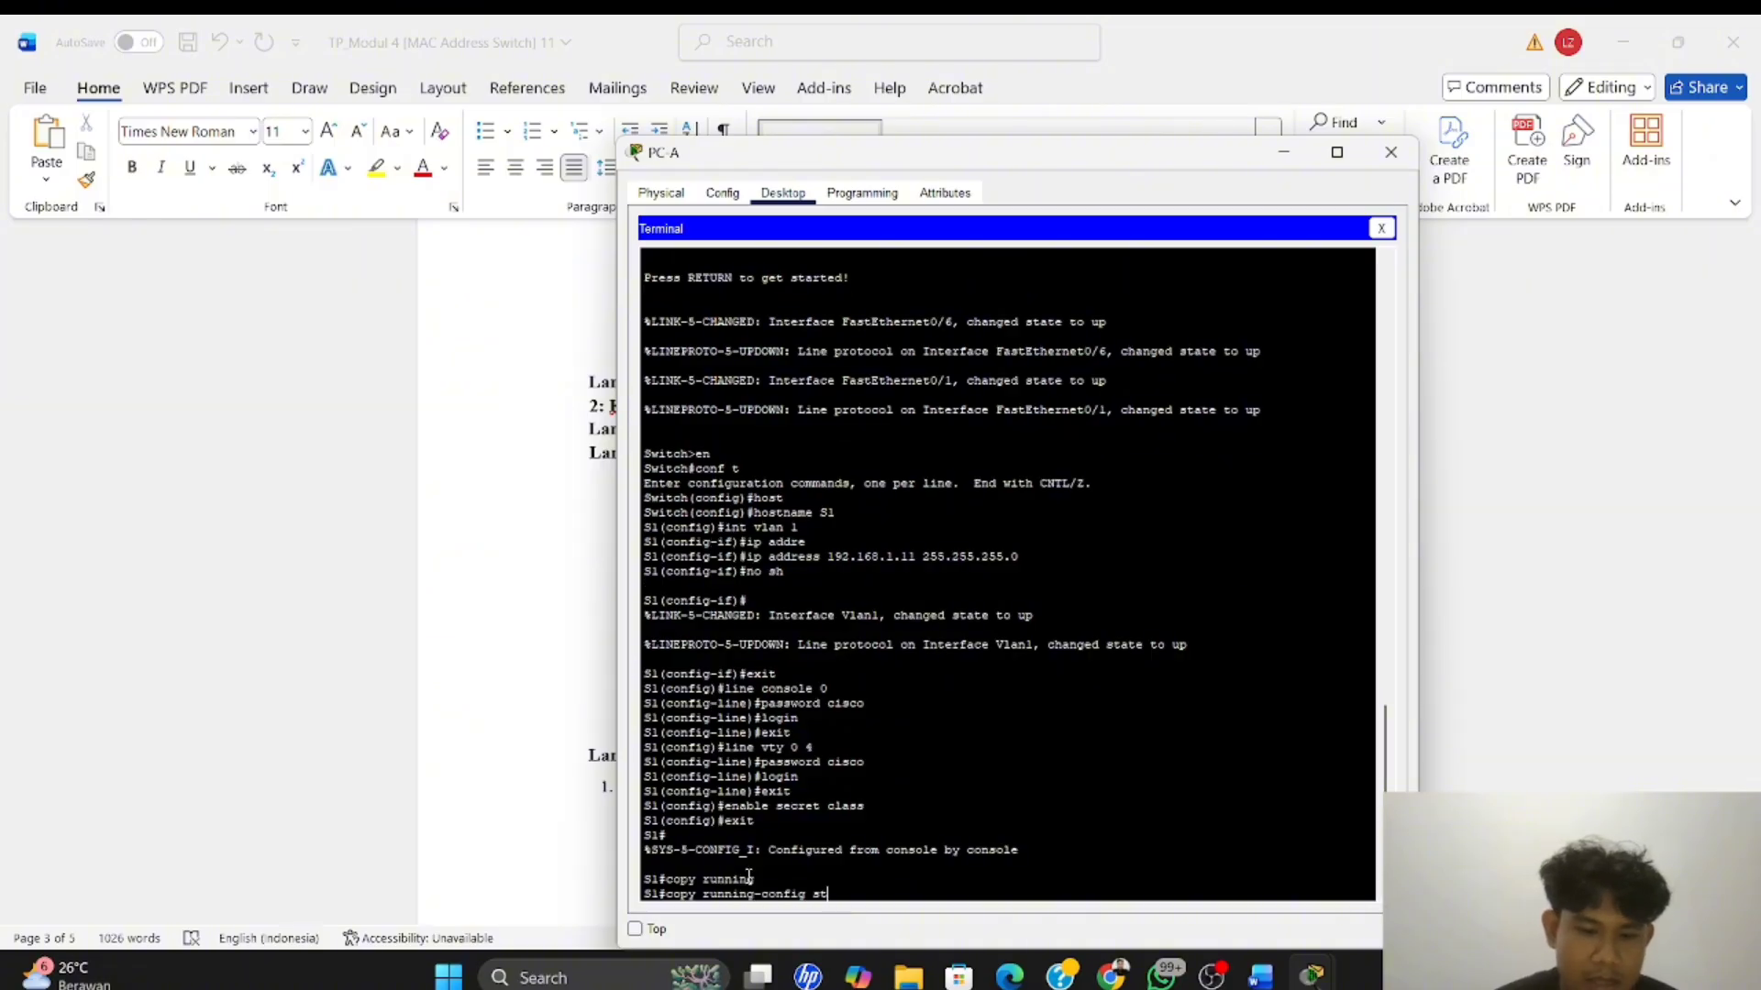
type("artup")
key("Tab")
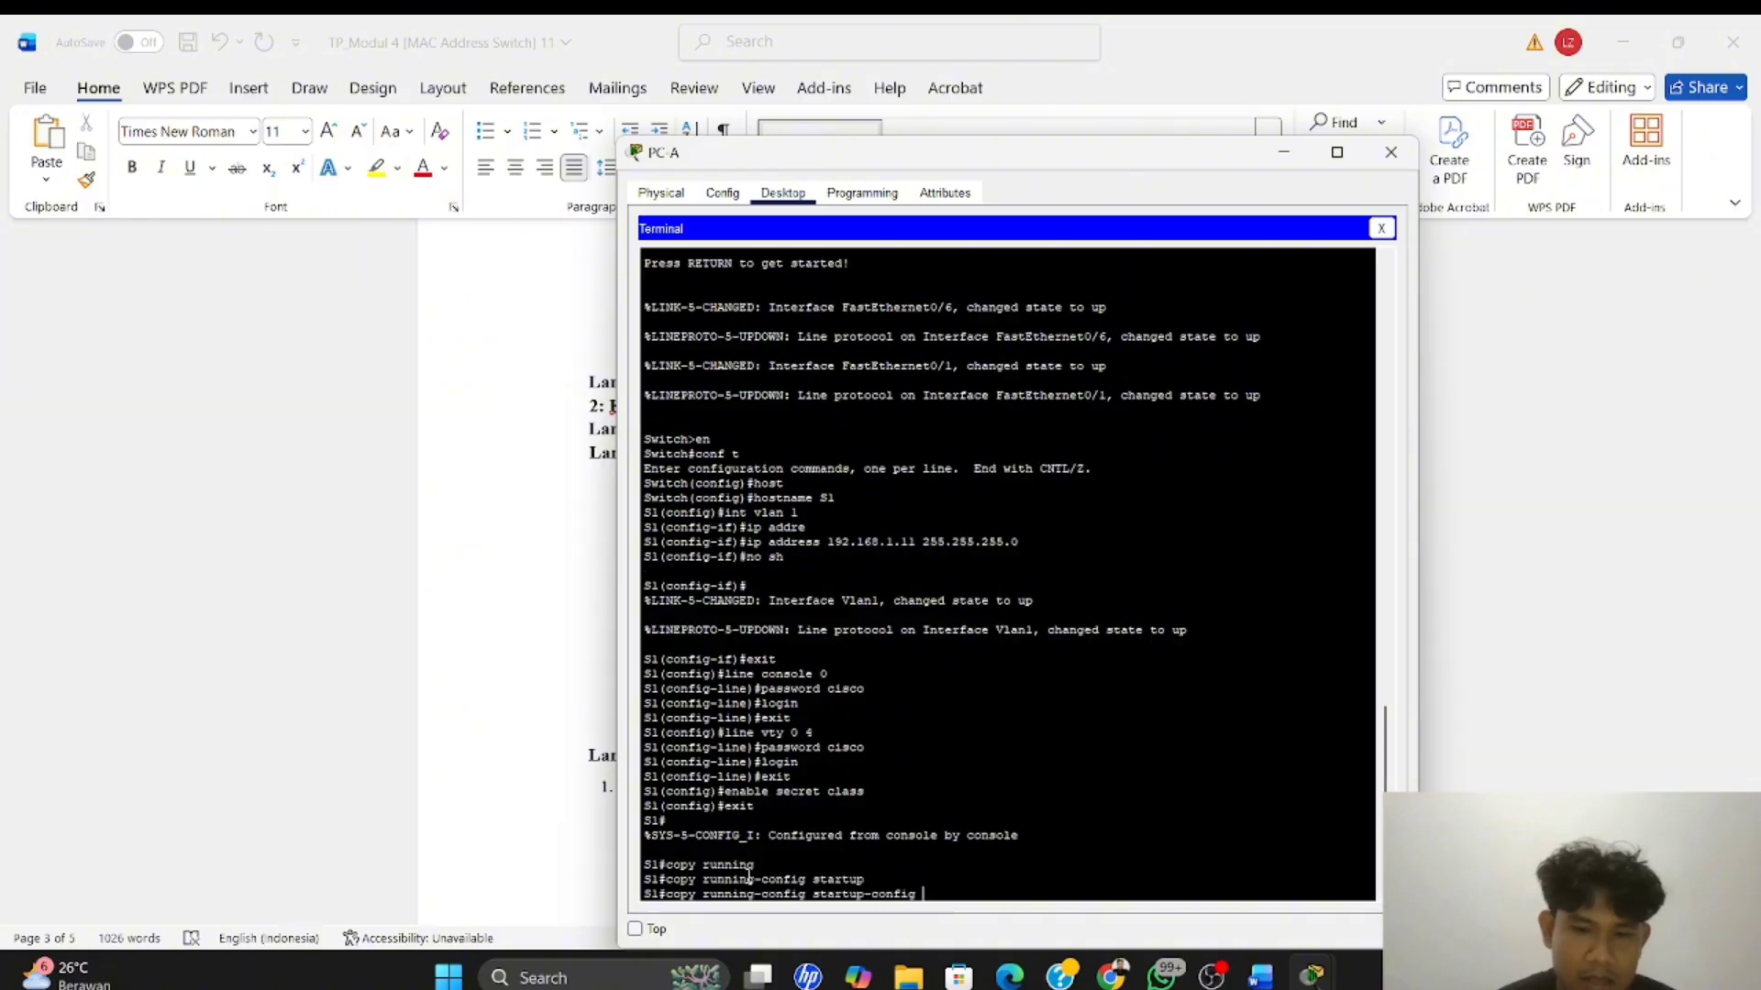
key("Return")
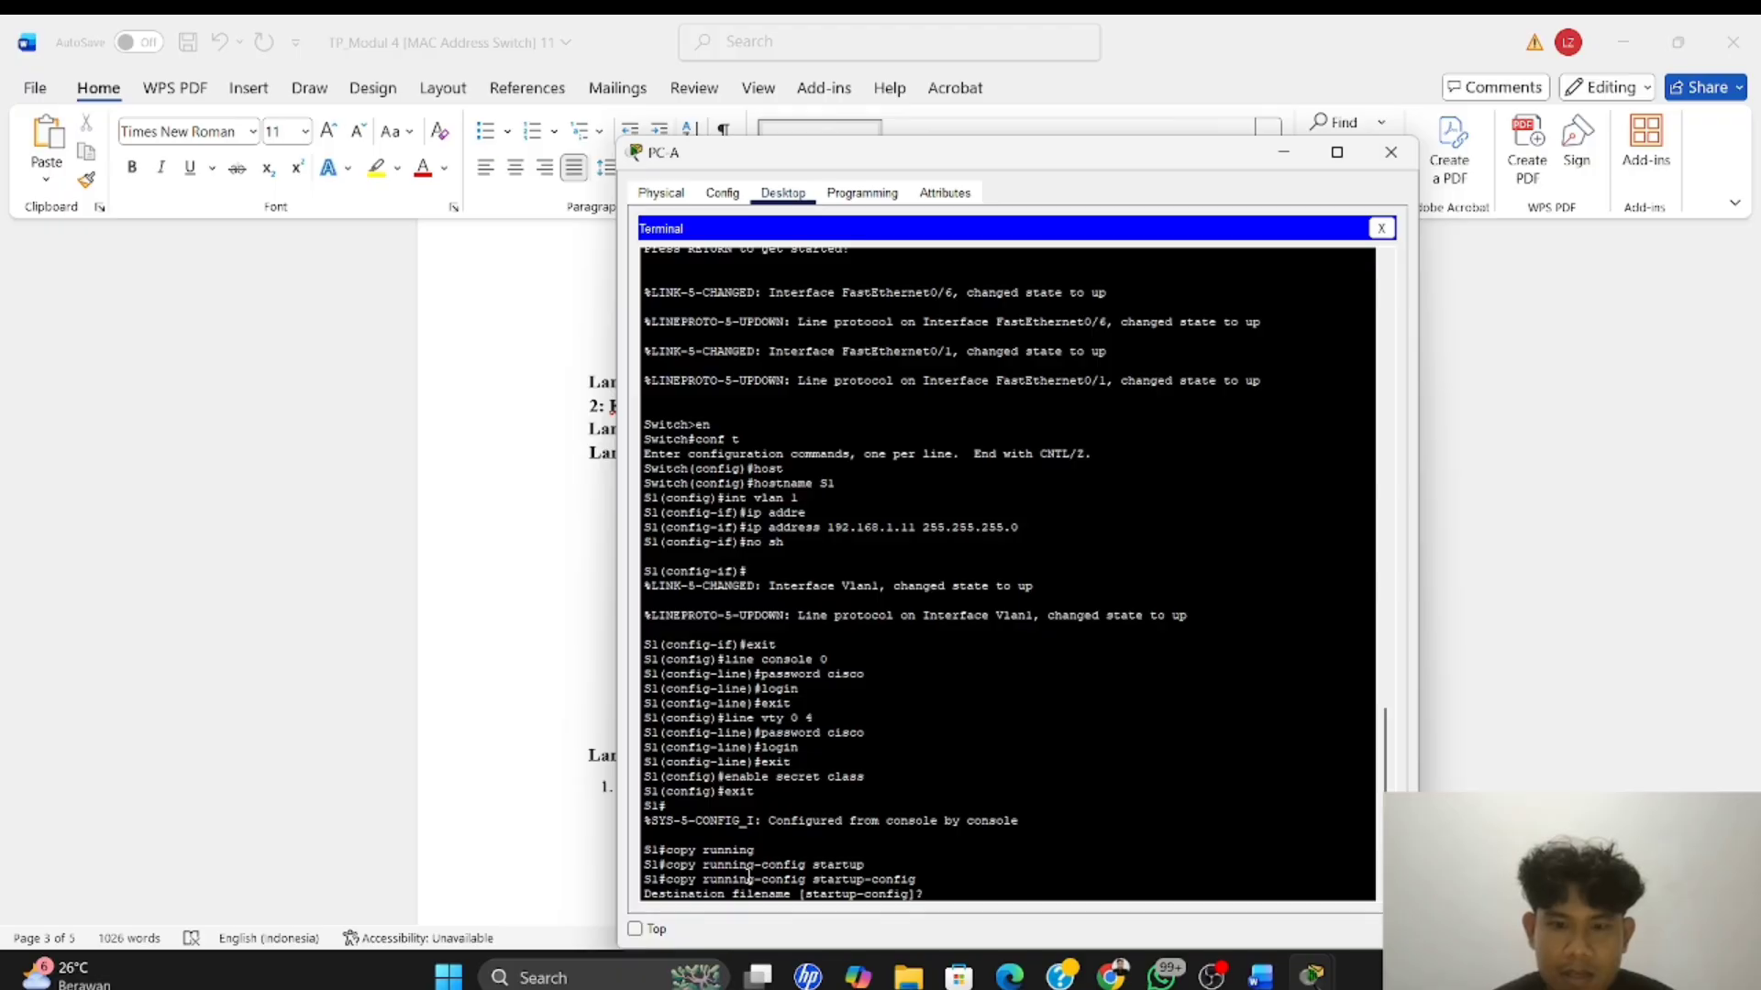
key("Return")
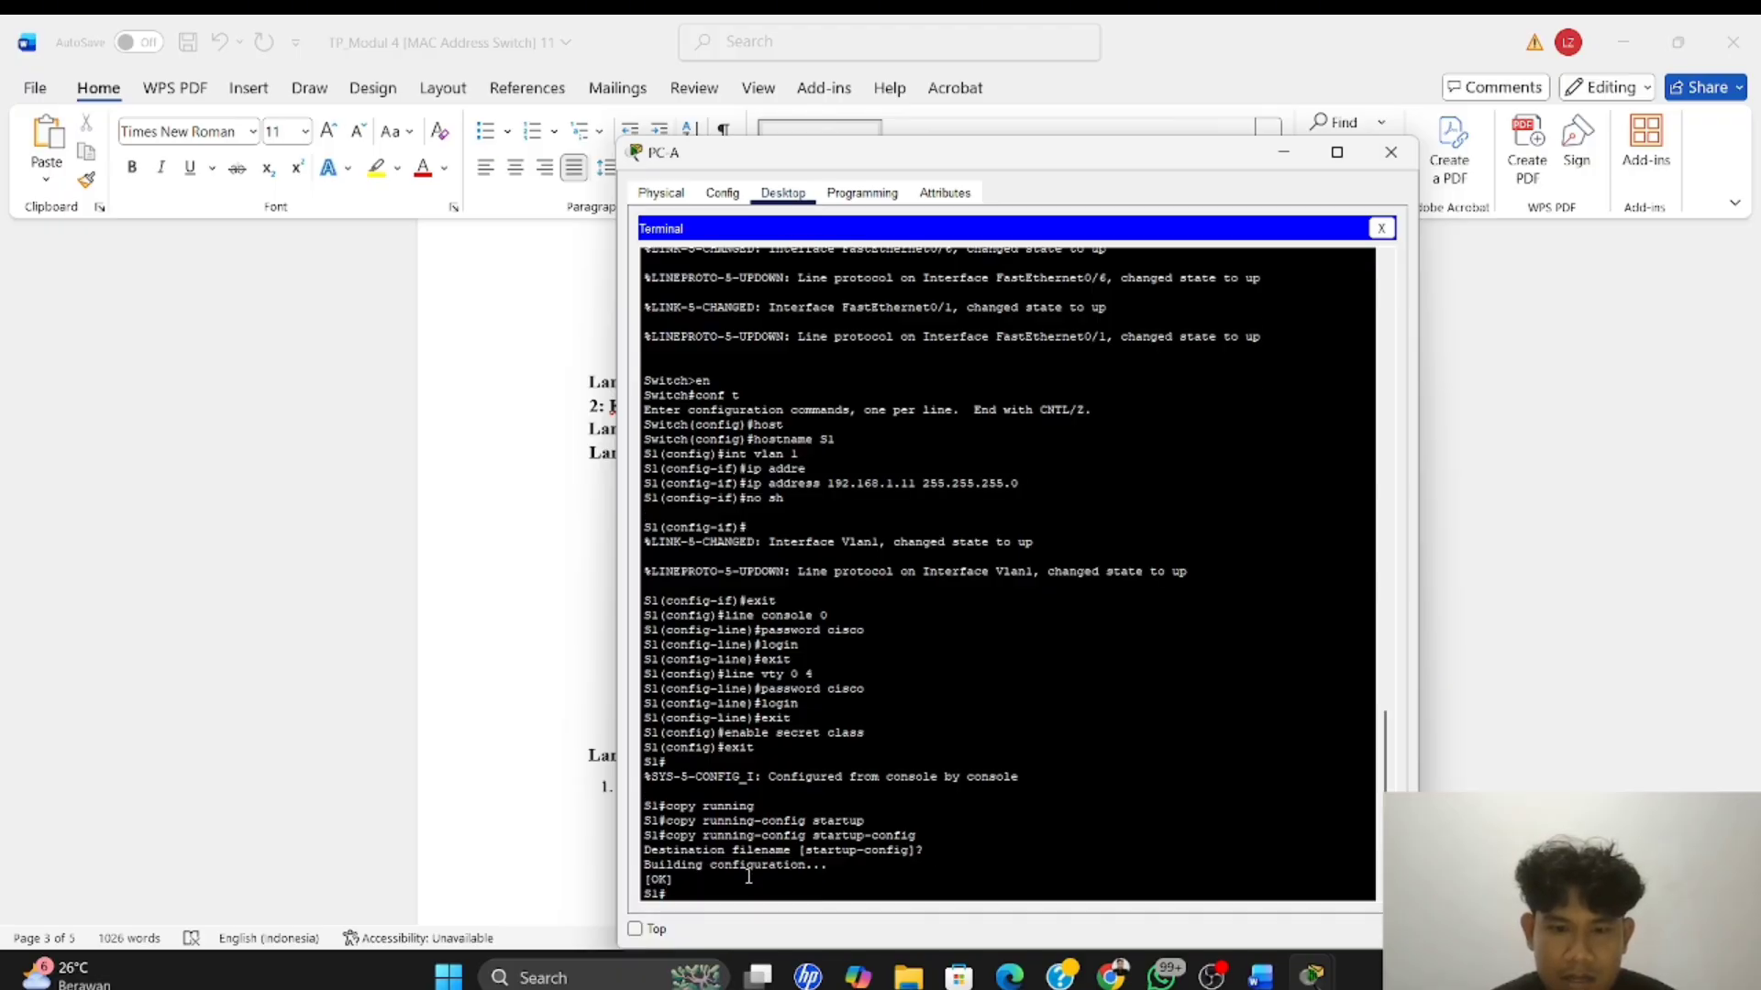
Check the switch configuration instructions in the Word module, close PC-A's terminal and device window, and switch to the Packet Tracer topology
key("alt+Tab")
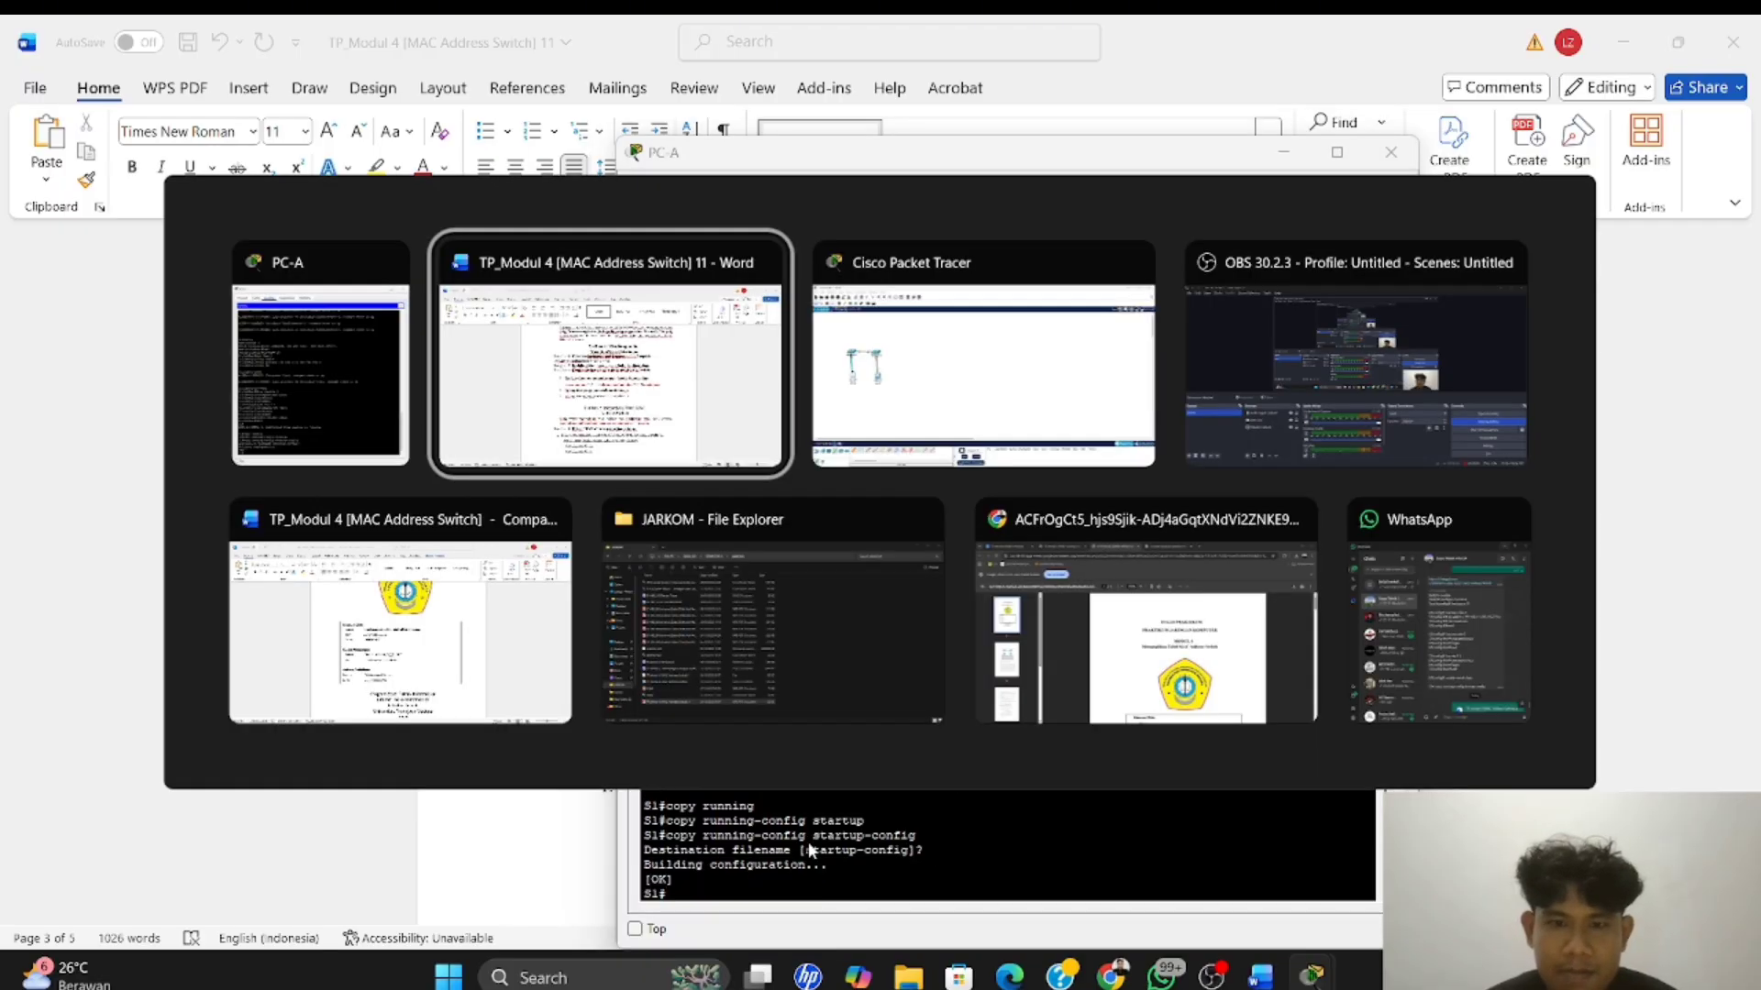
scroll(991, 642, "up", 1)
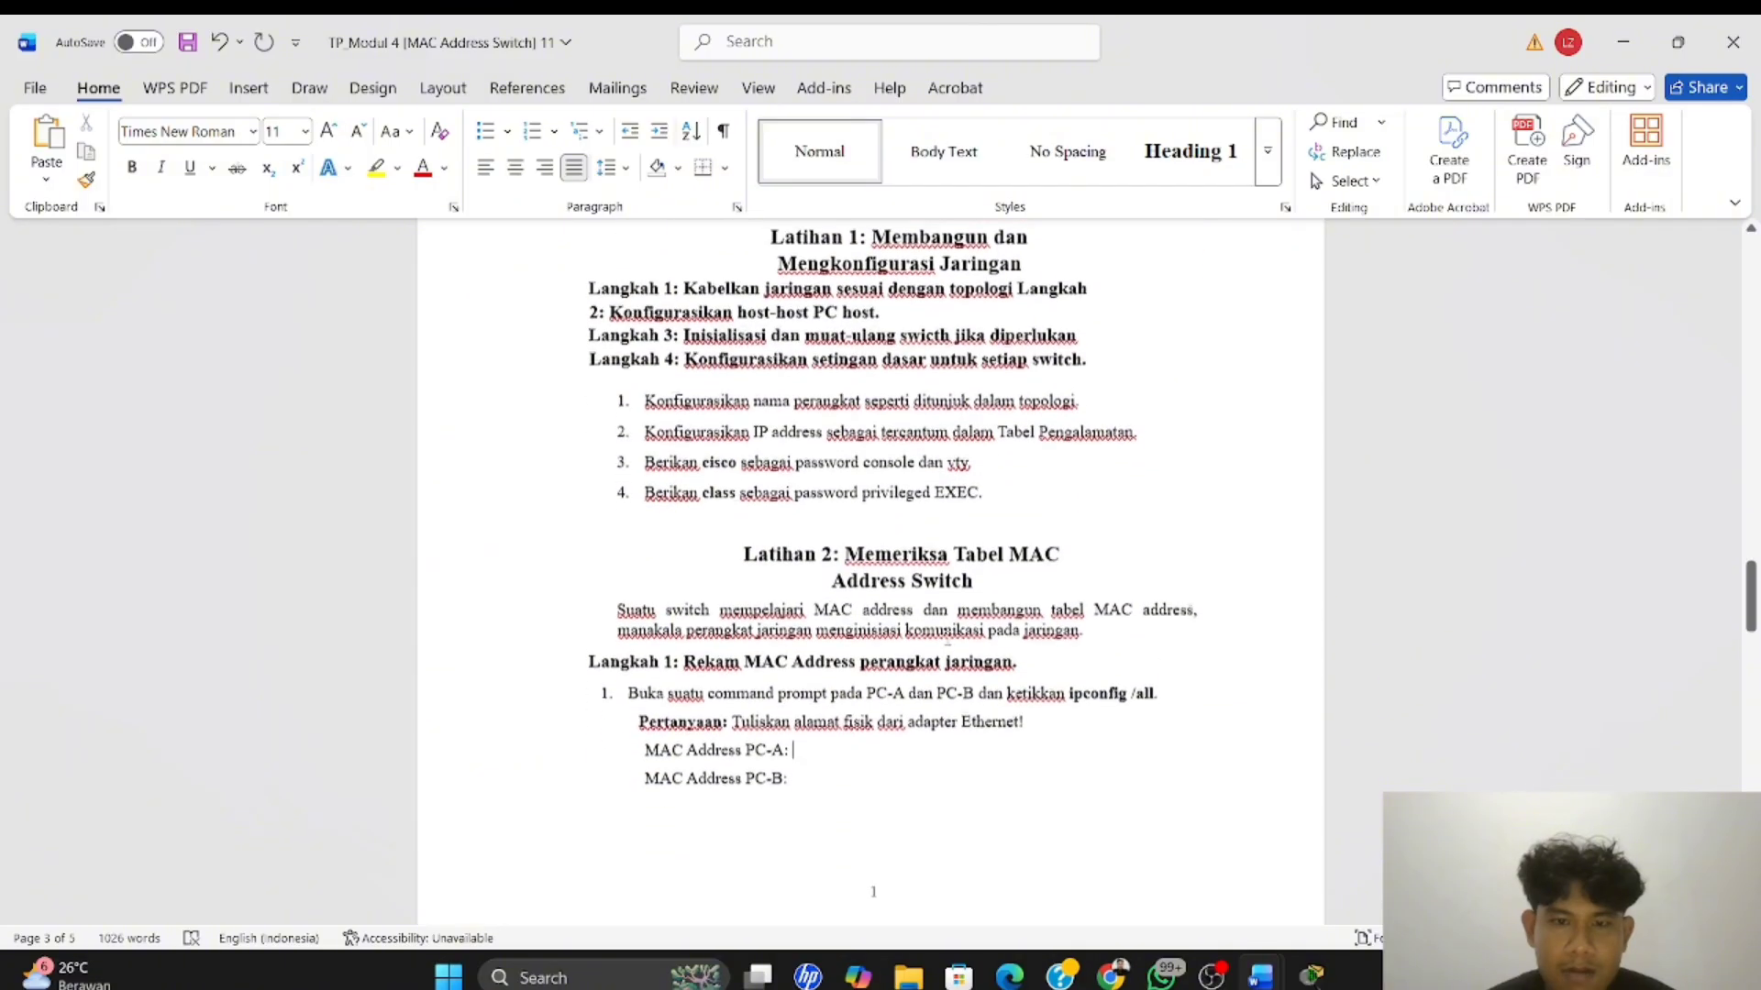
key("alt+Tab")
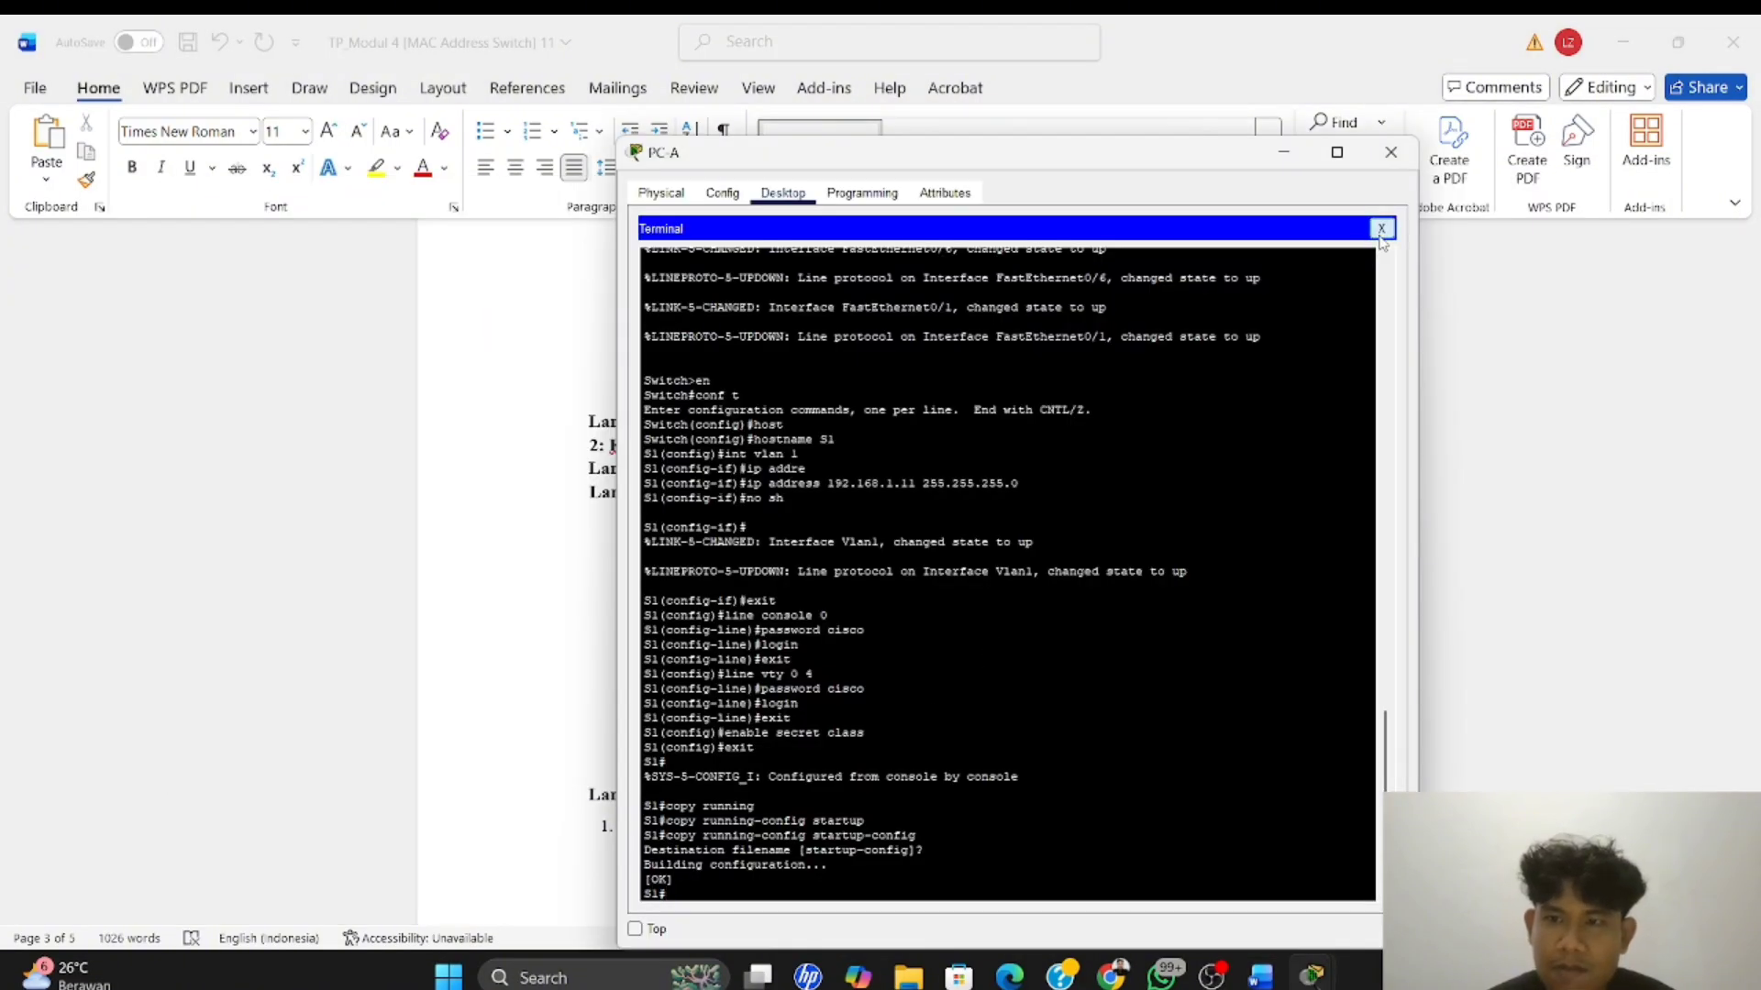
left_click(1383, 229)
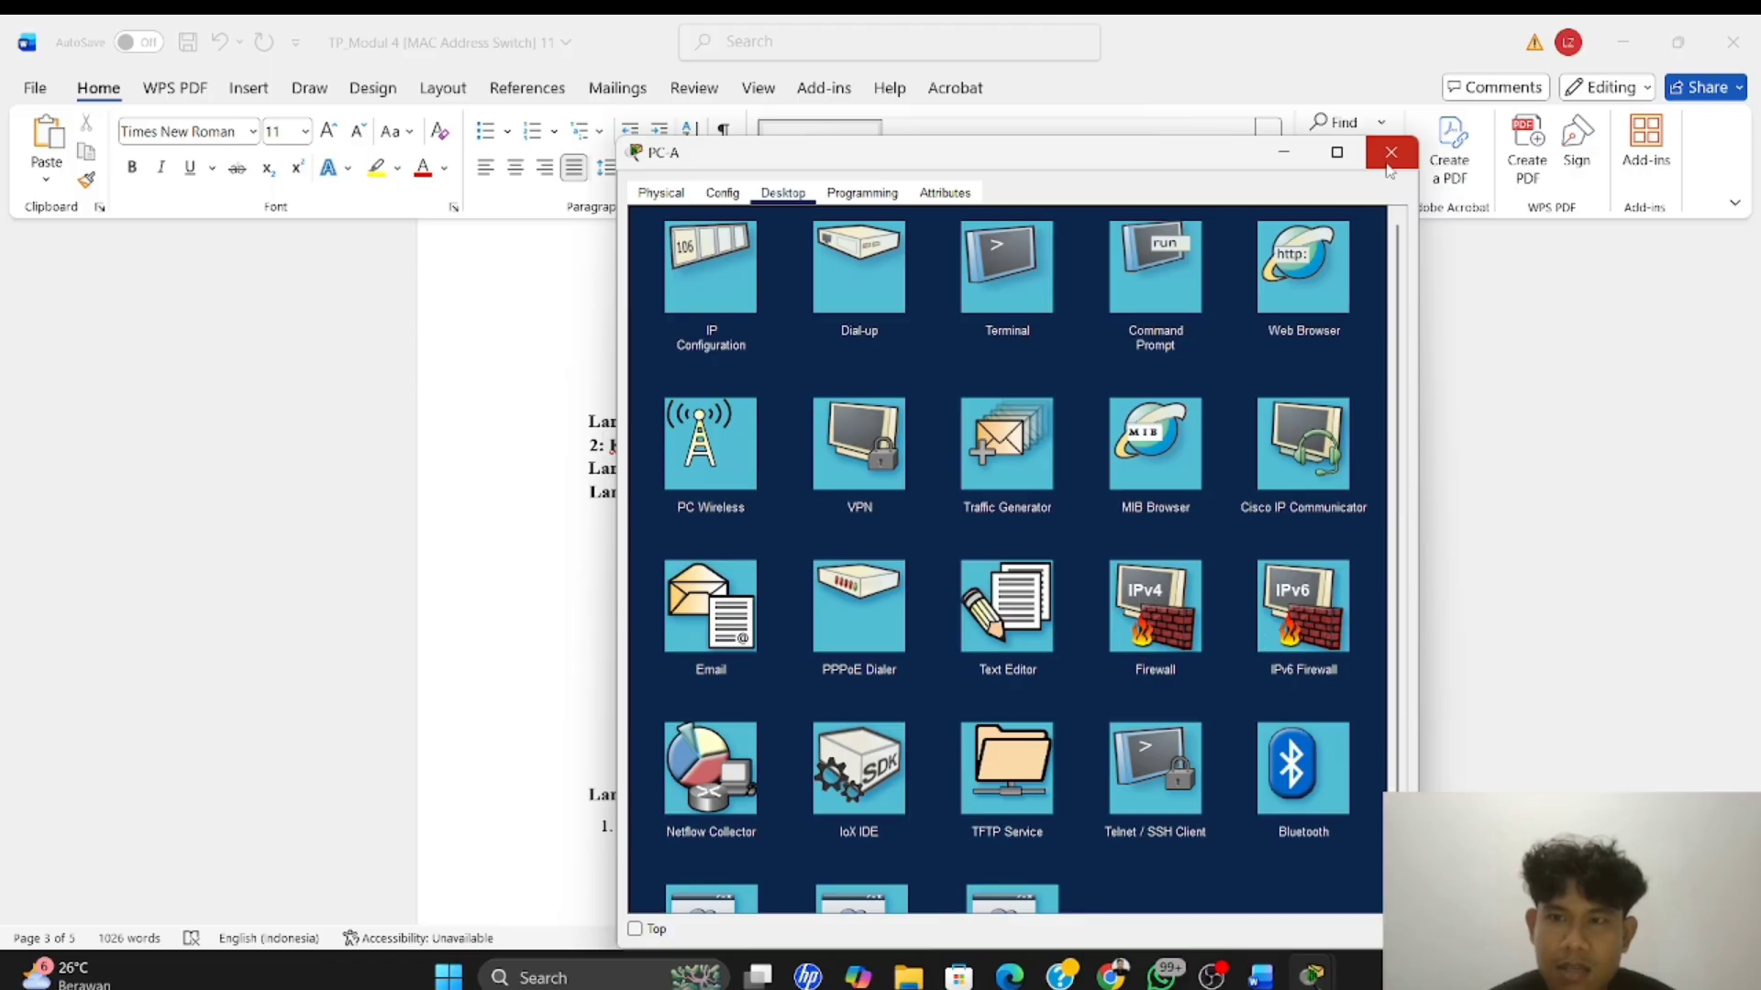
left_click(1391, 153)
key("alt+Tab")
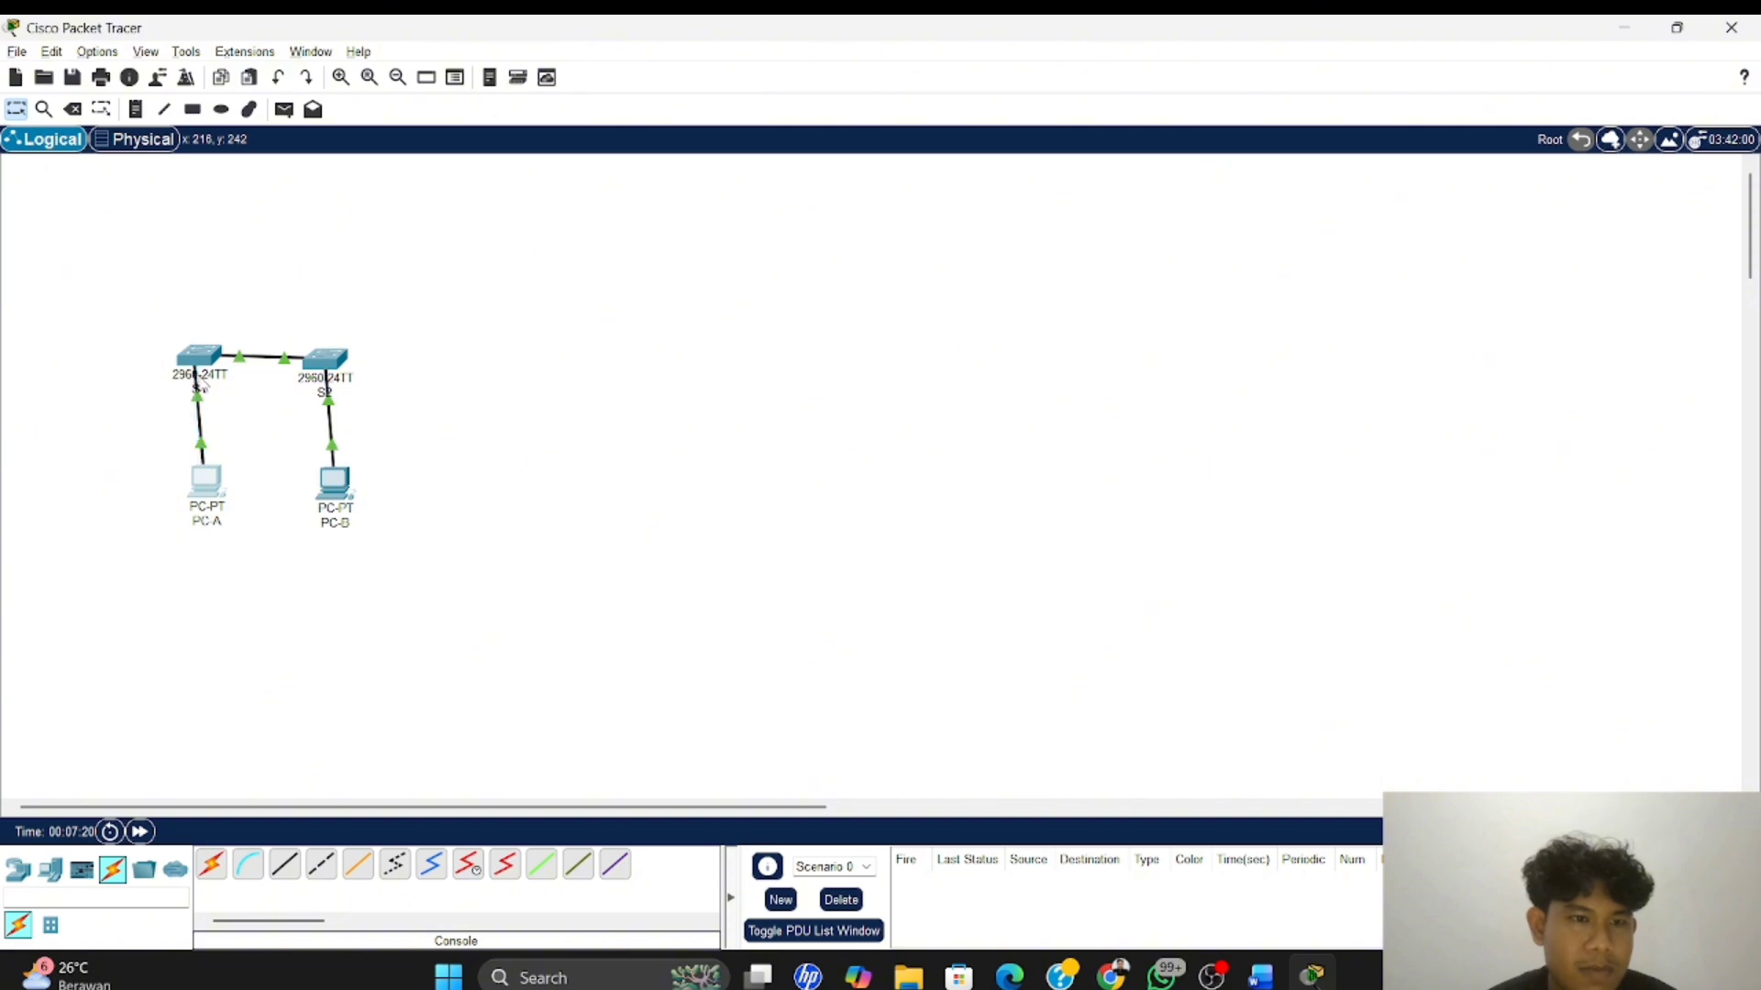
Move the switch end of PC-A's console cable from S1 to the Console port on S2
left_click_drag(196, 378, 329, 359)
left_click(328, 360)
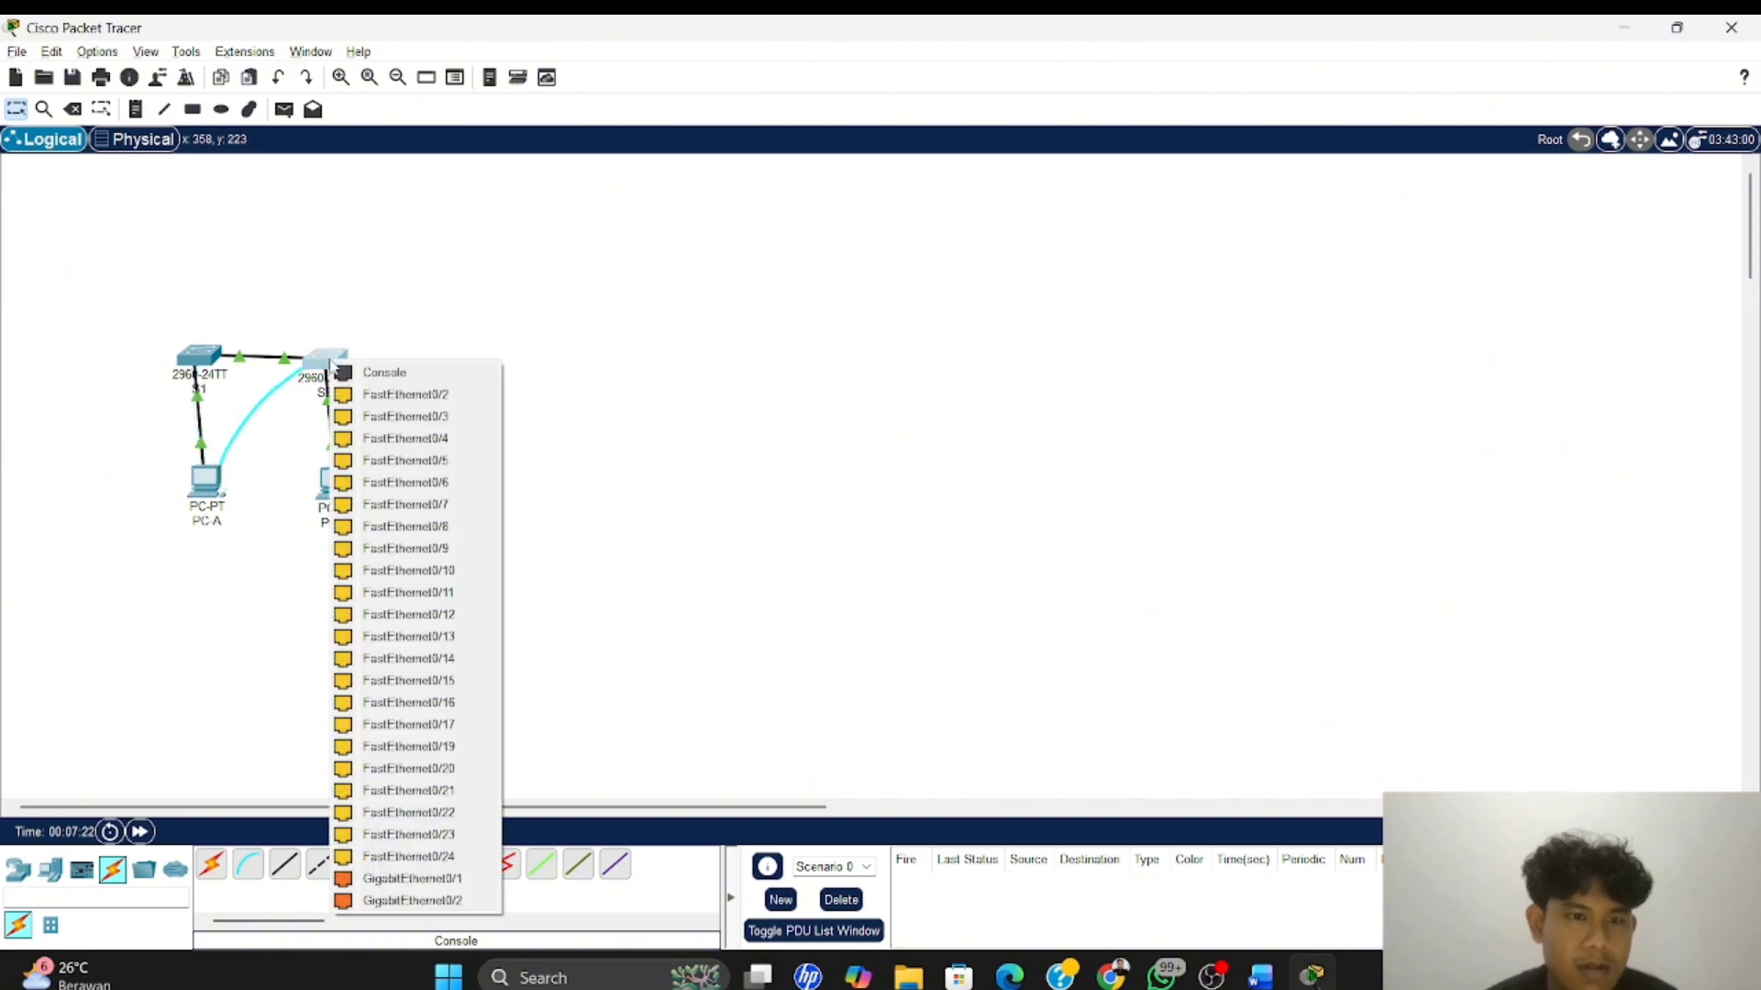
left_click(447, 371)
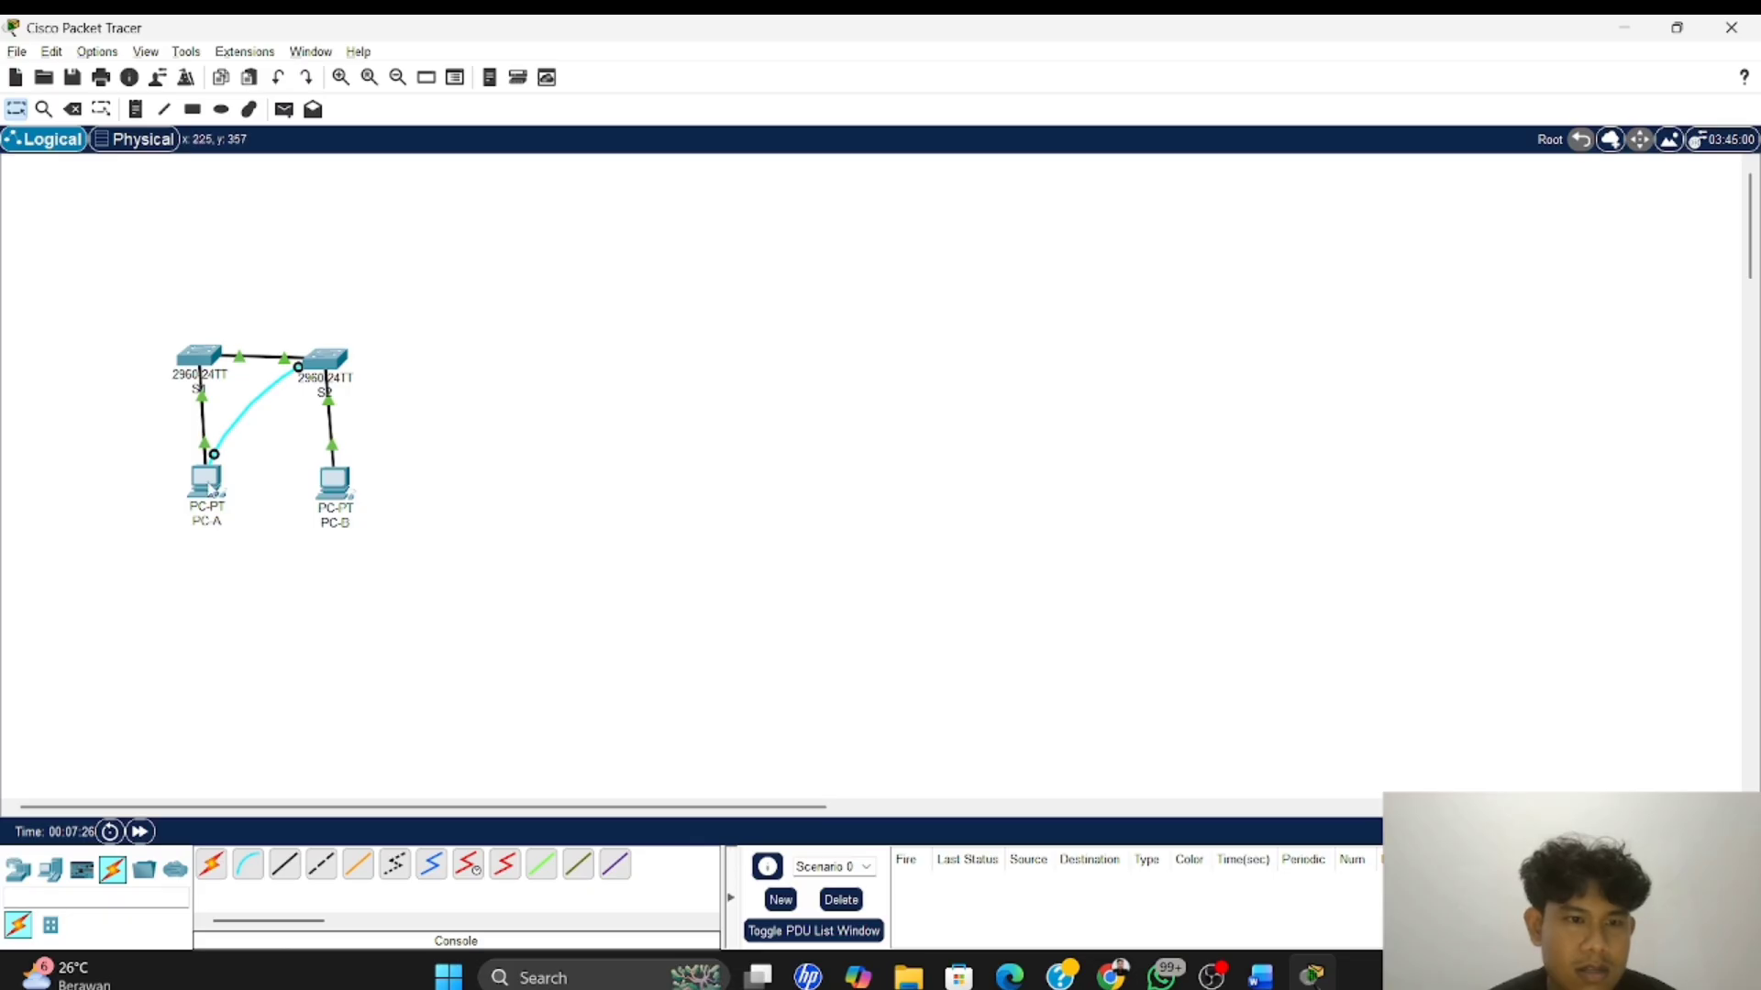
Open a terminal session from PC-A to S2 with the default settings, and enter global configuration mode using en and conf t
left_click(210, 489)
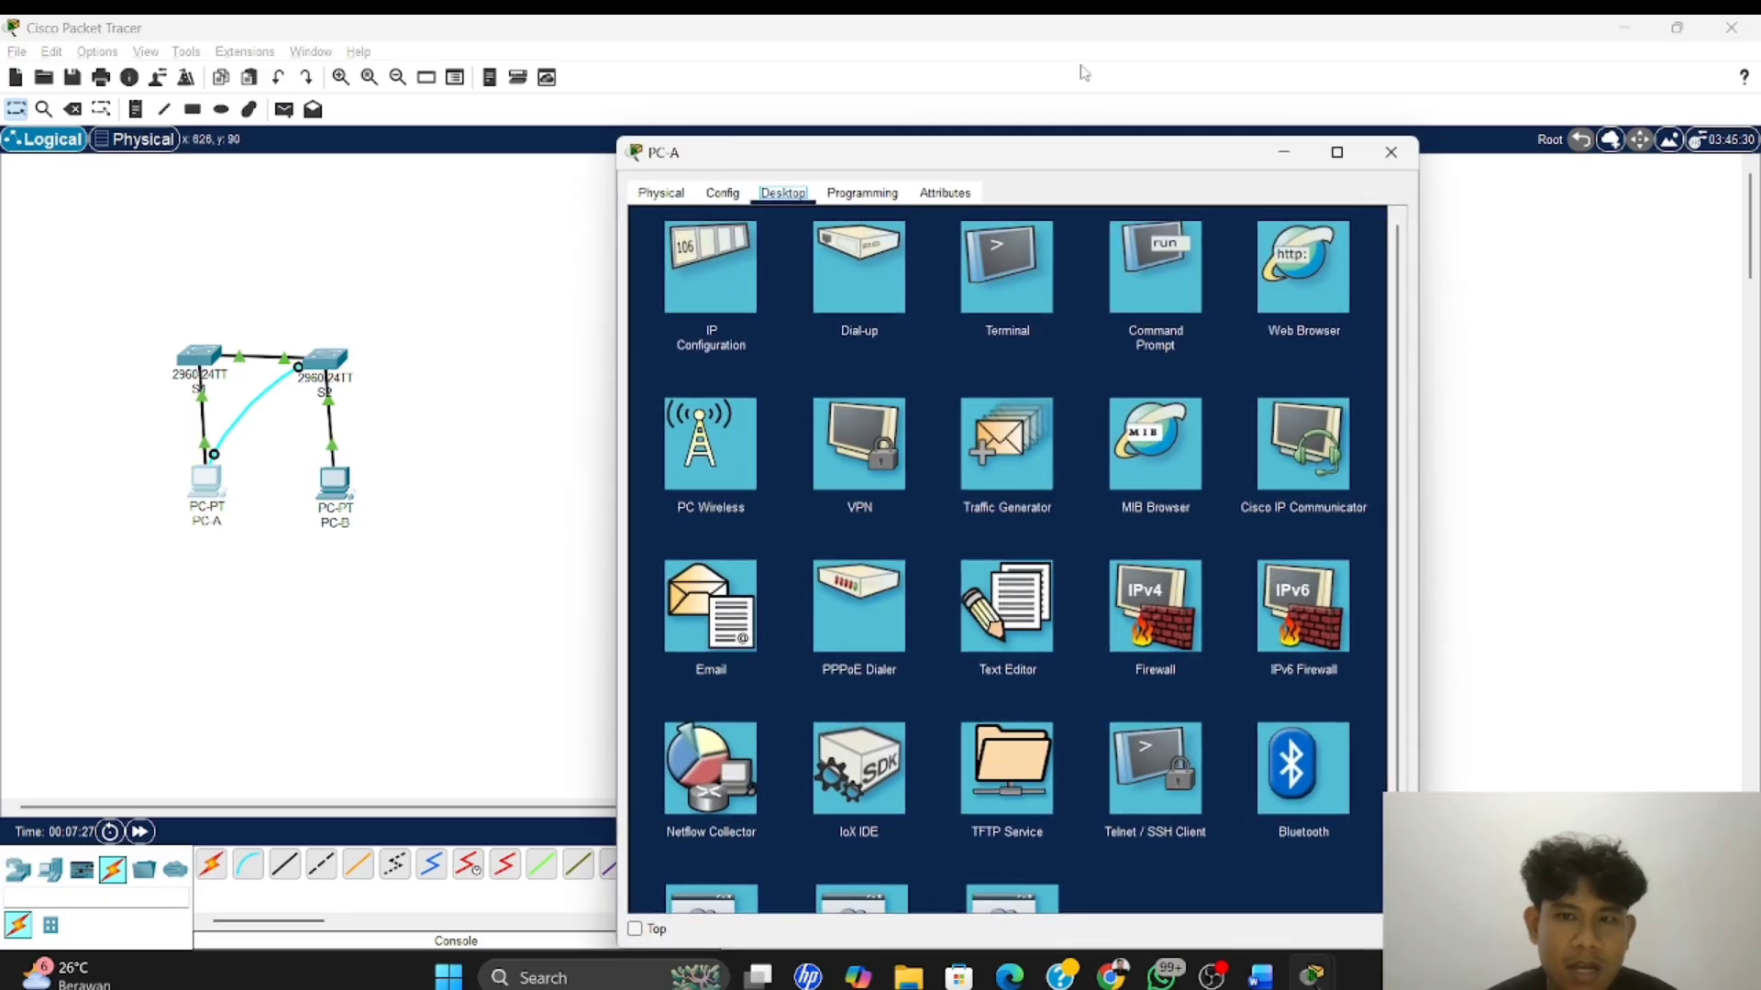
left_click(972, 253)
left_click(1343, 412)
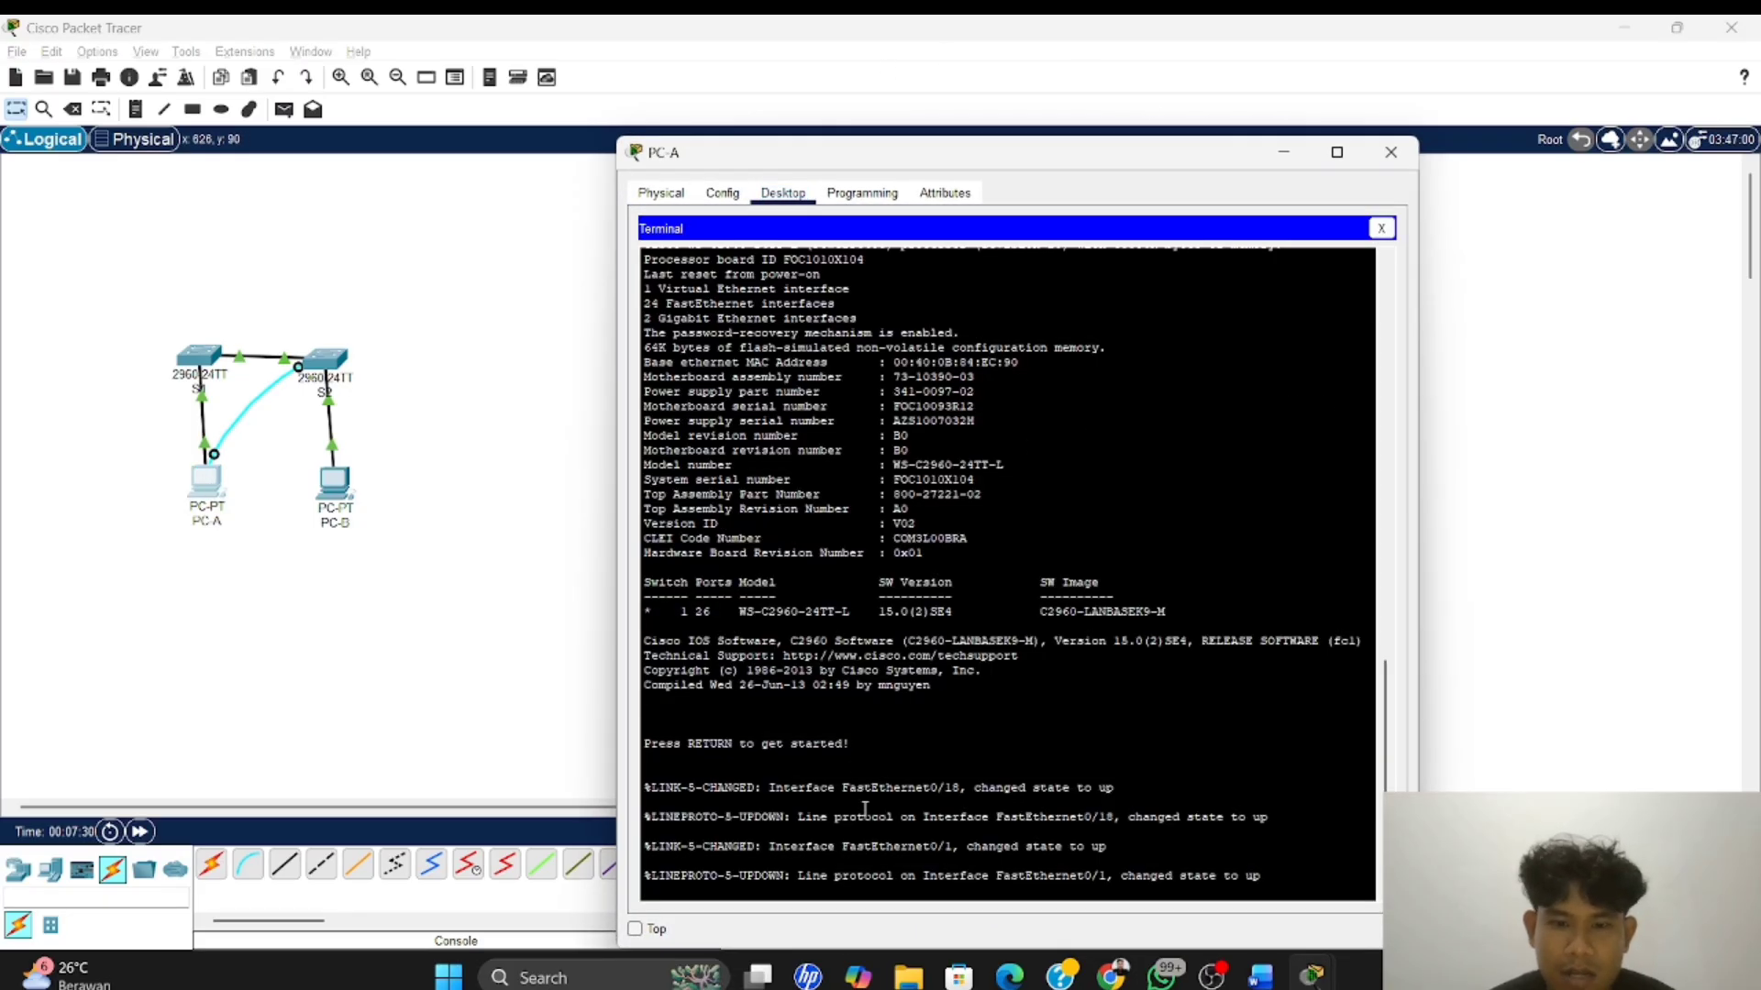
key("Return")
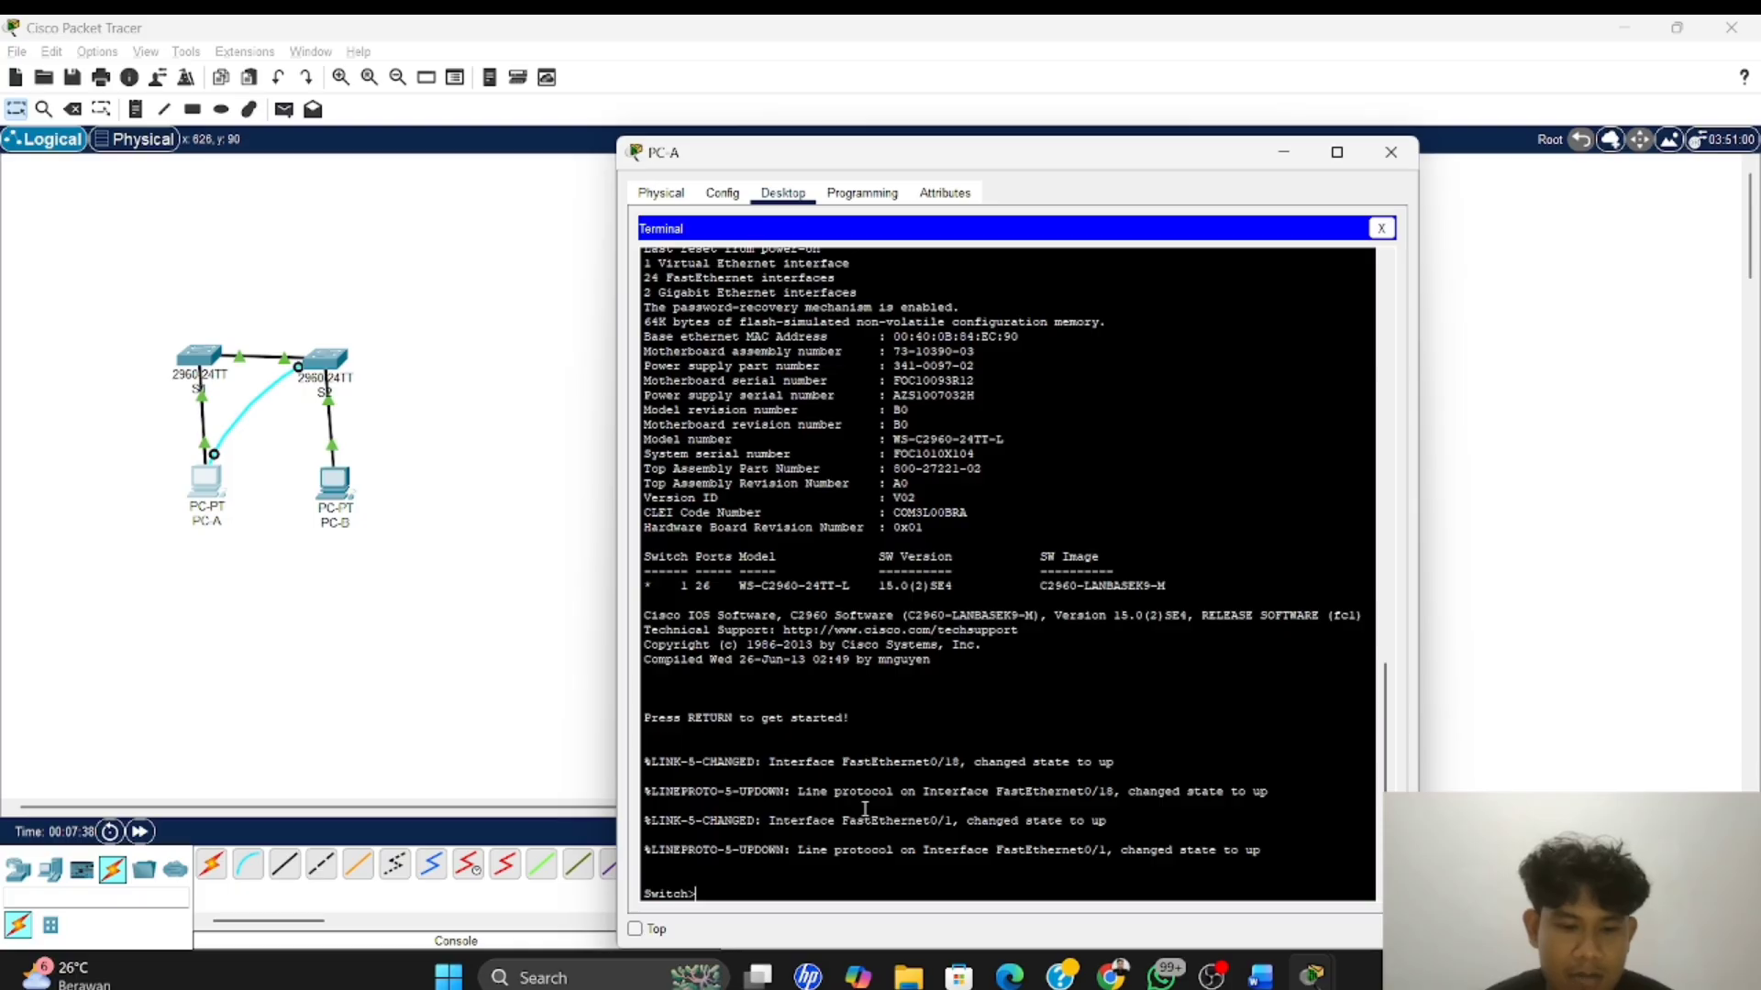
type("en")
key("Return")
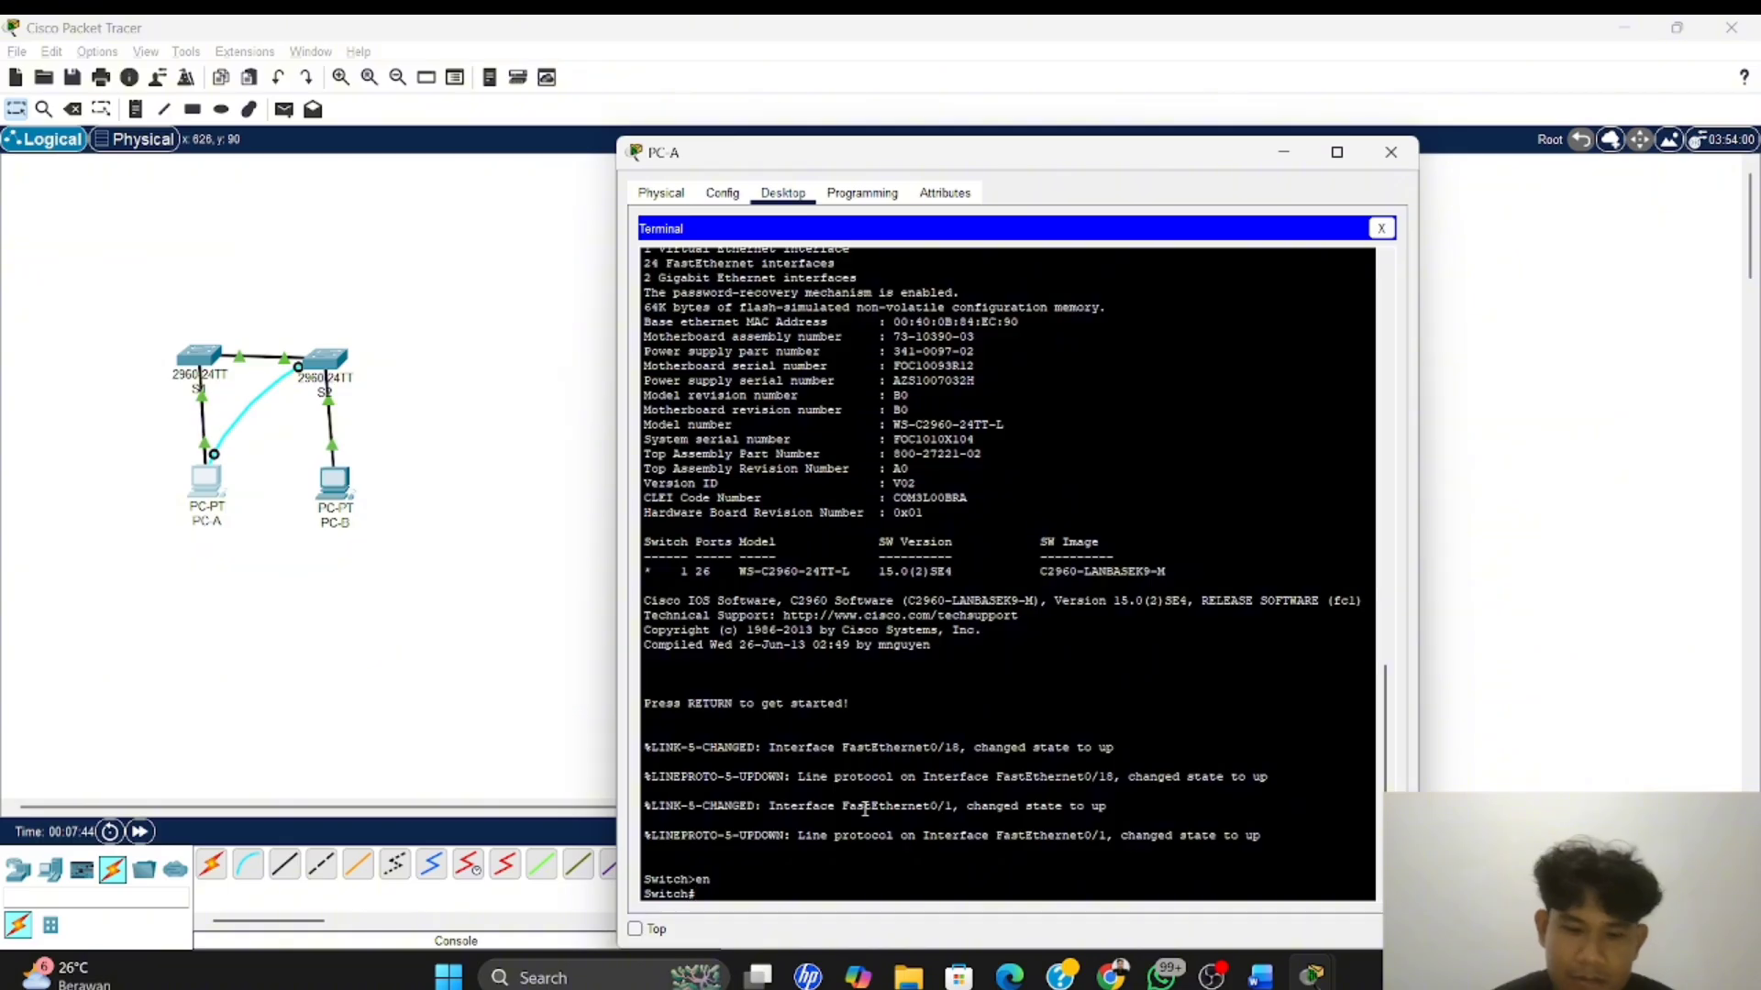
type("conf t")
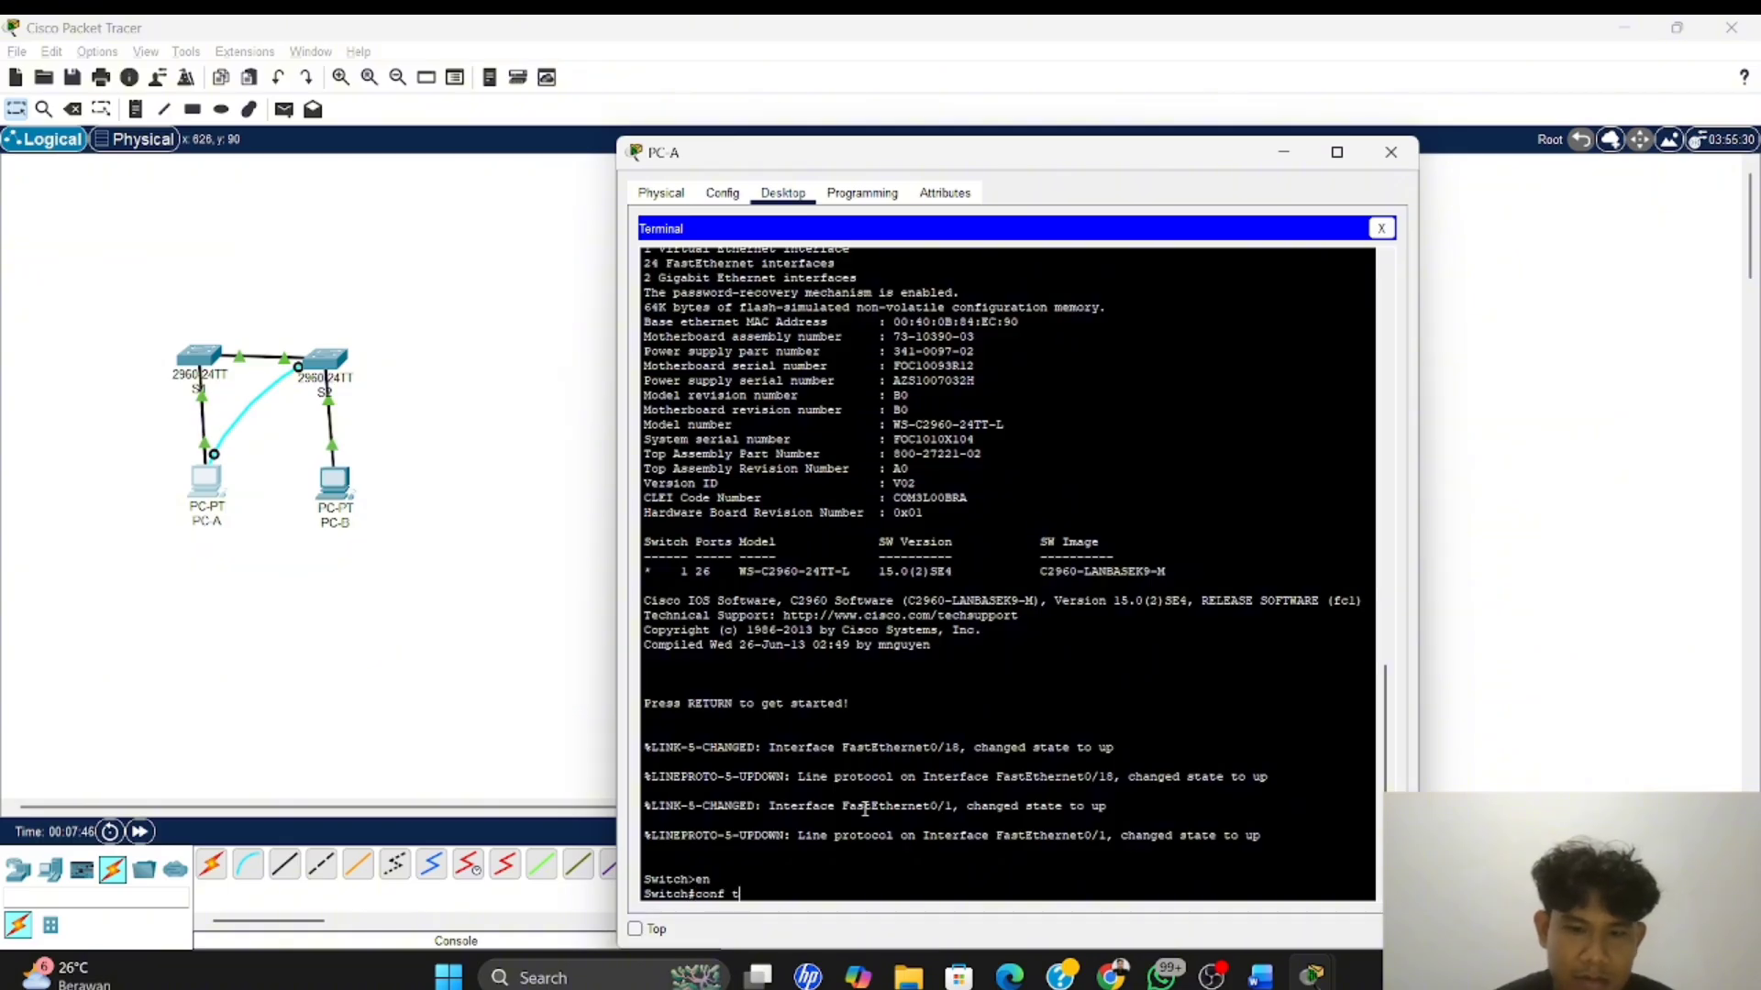
key("Return")
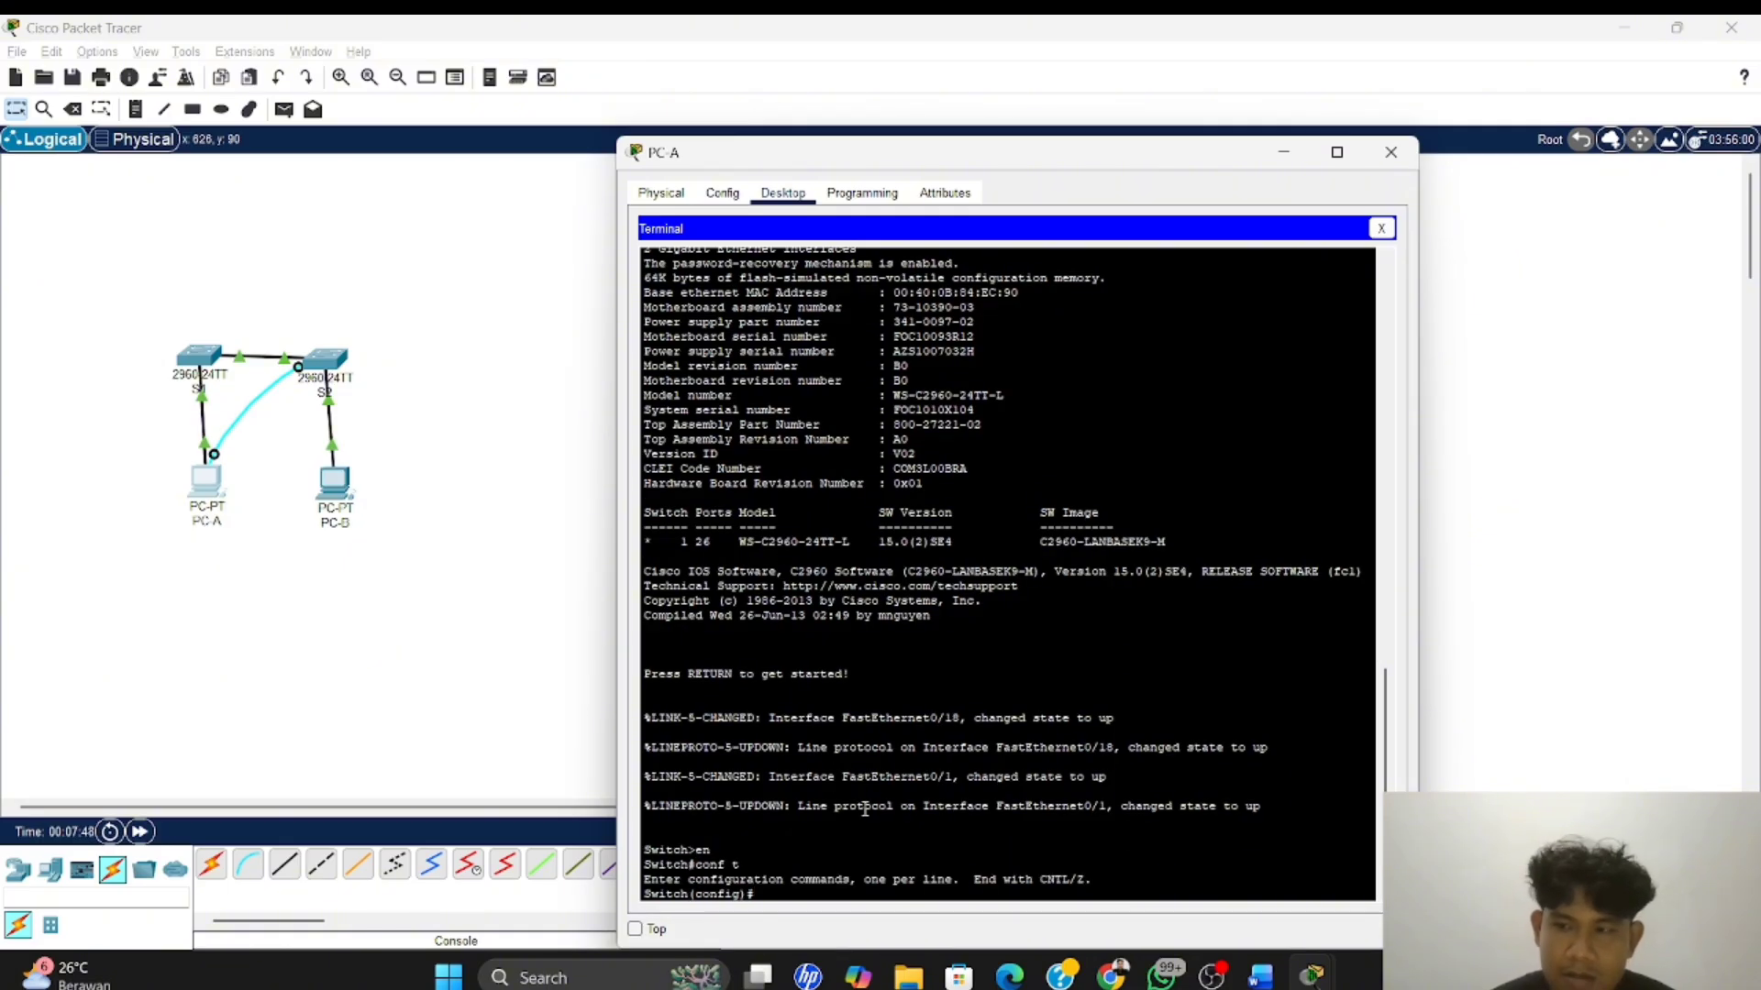
Set the connected switch's name to S2 with the hostname command
type("h")
type("o")
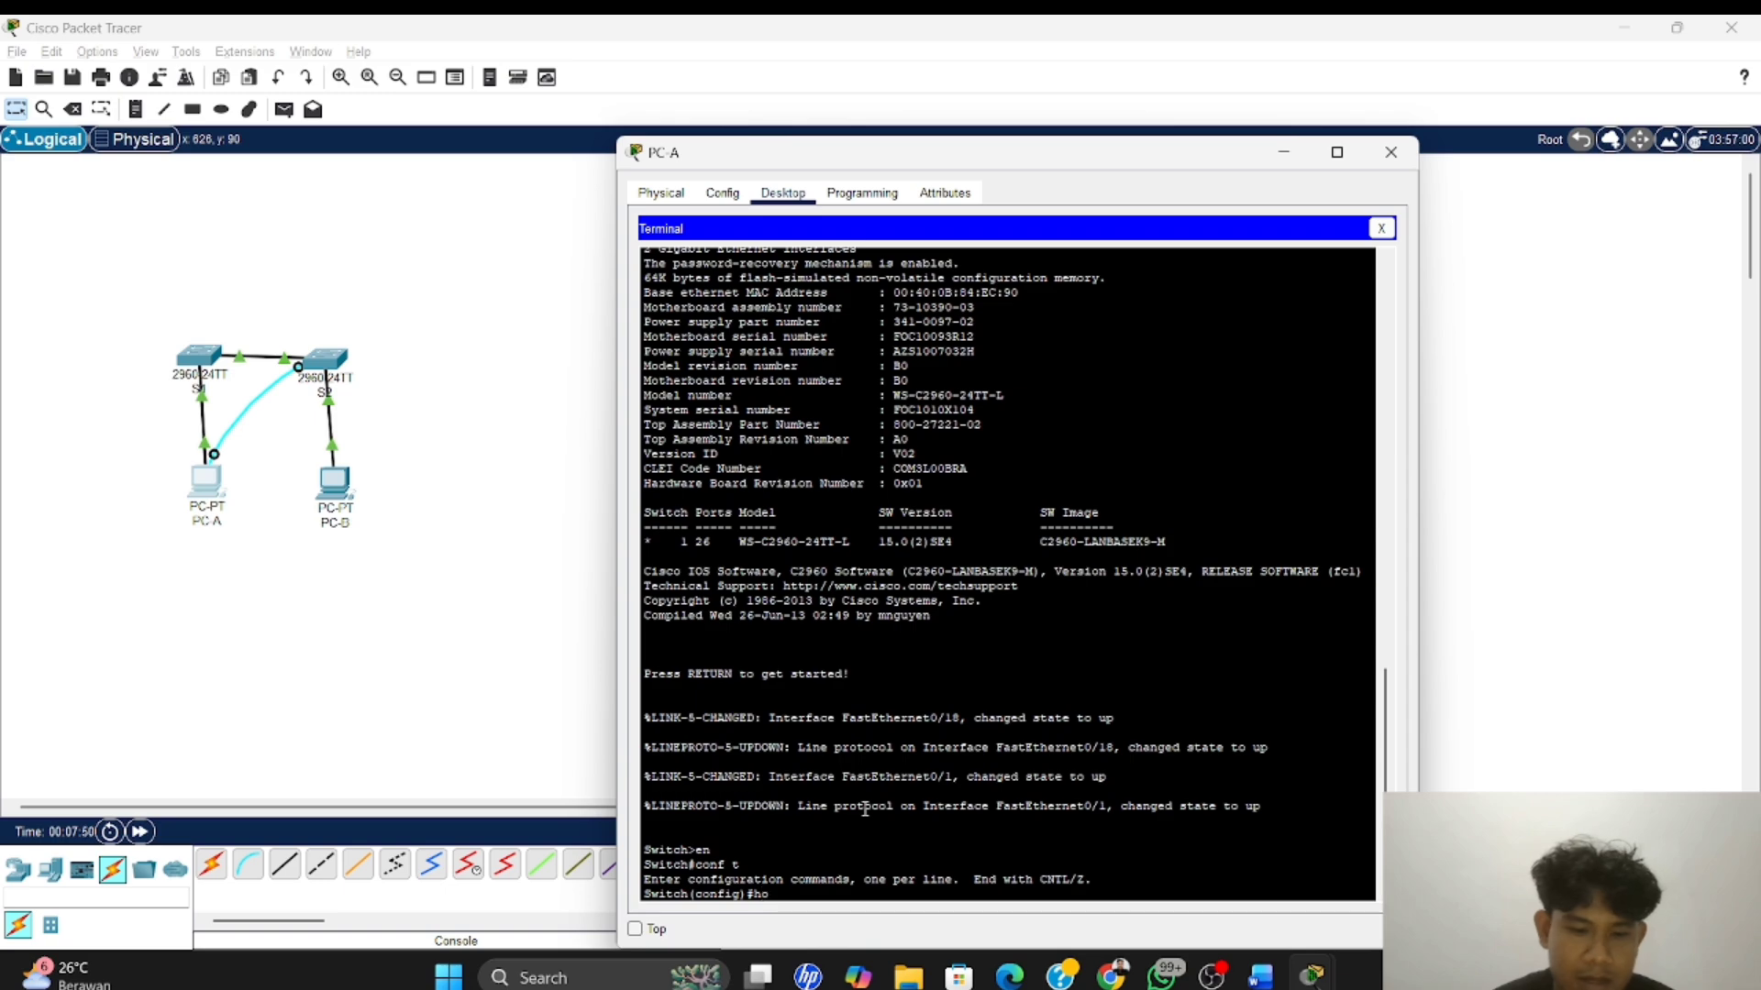
type("stna")
key("Tab")
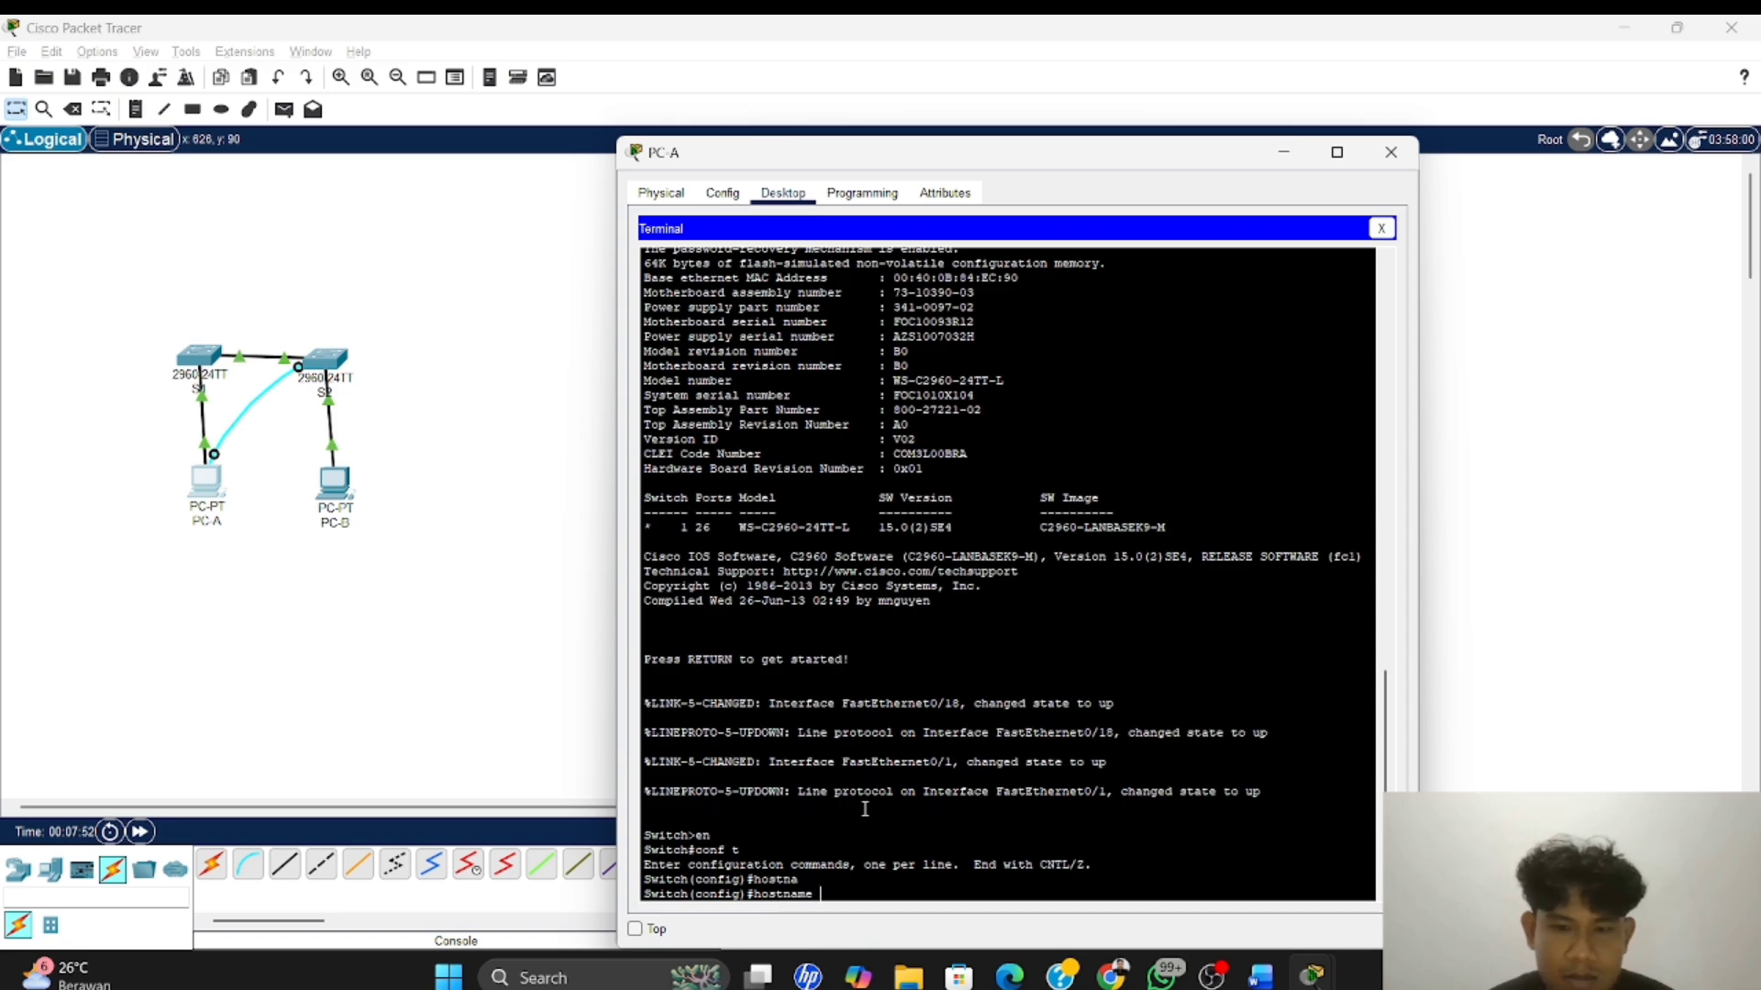
type("S")
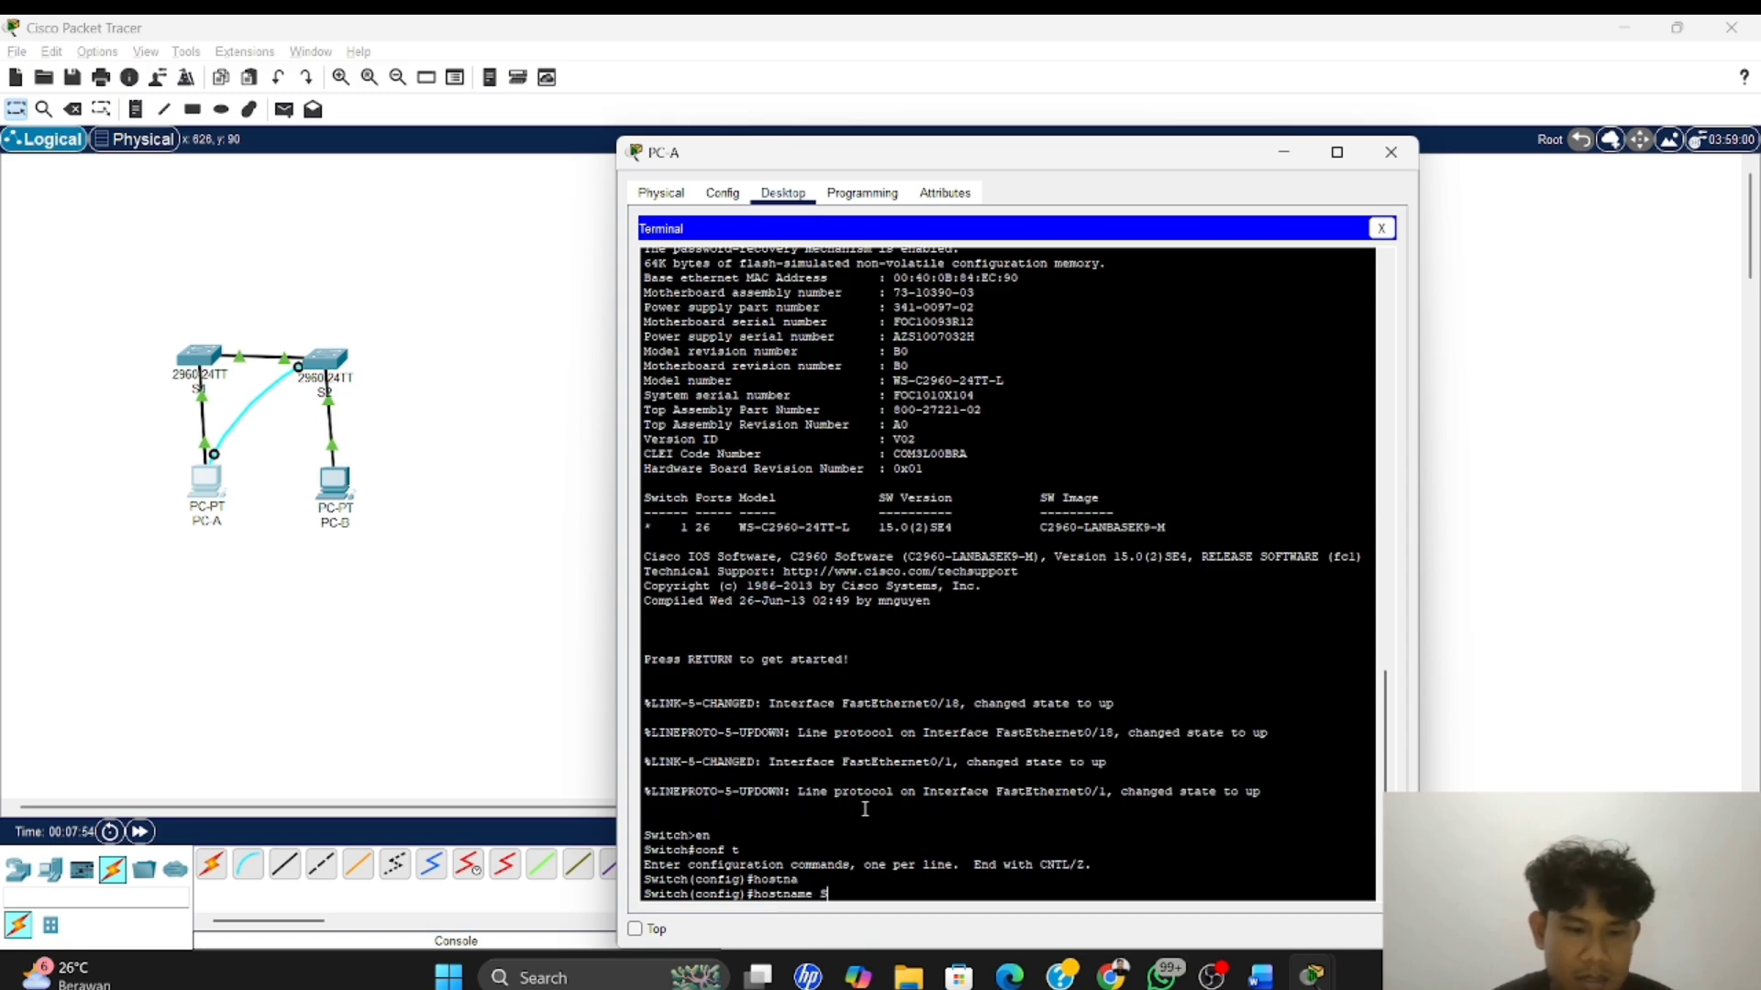
type("2")
key("Return")
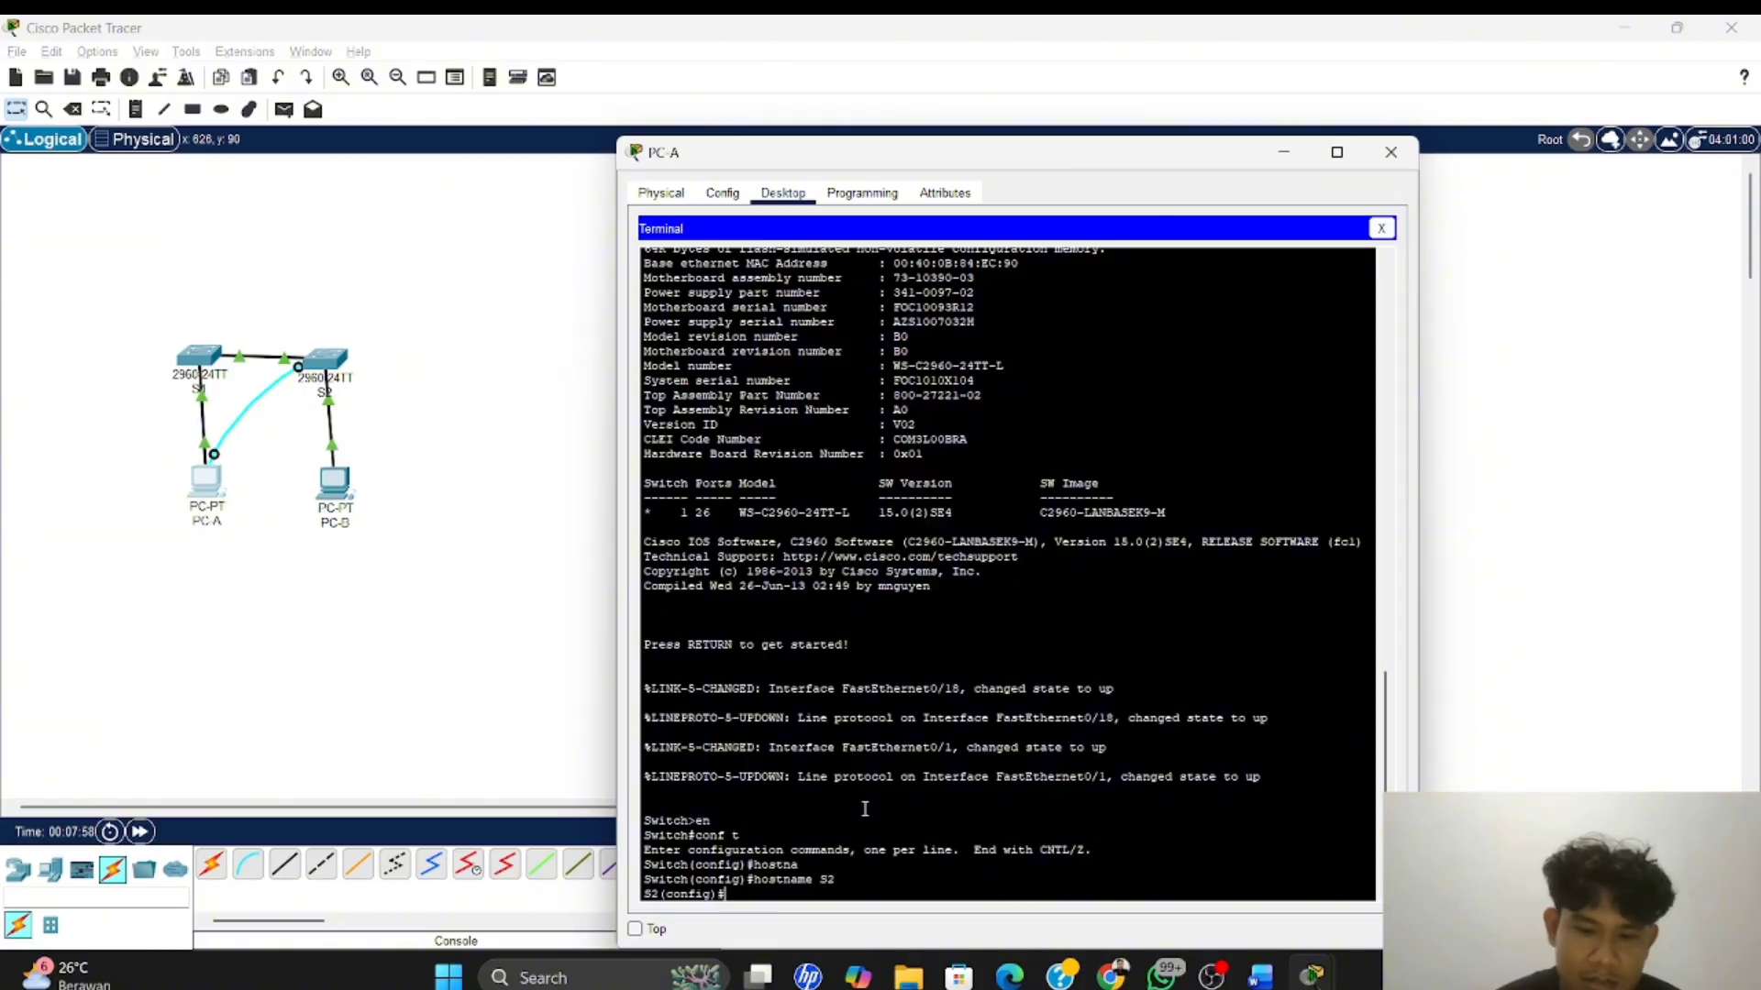
Assign IP address 192.168.1.12 with subnet mask 255.255.255.0 to interface VLAN 1 on S2
type("int")
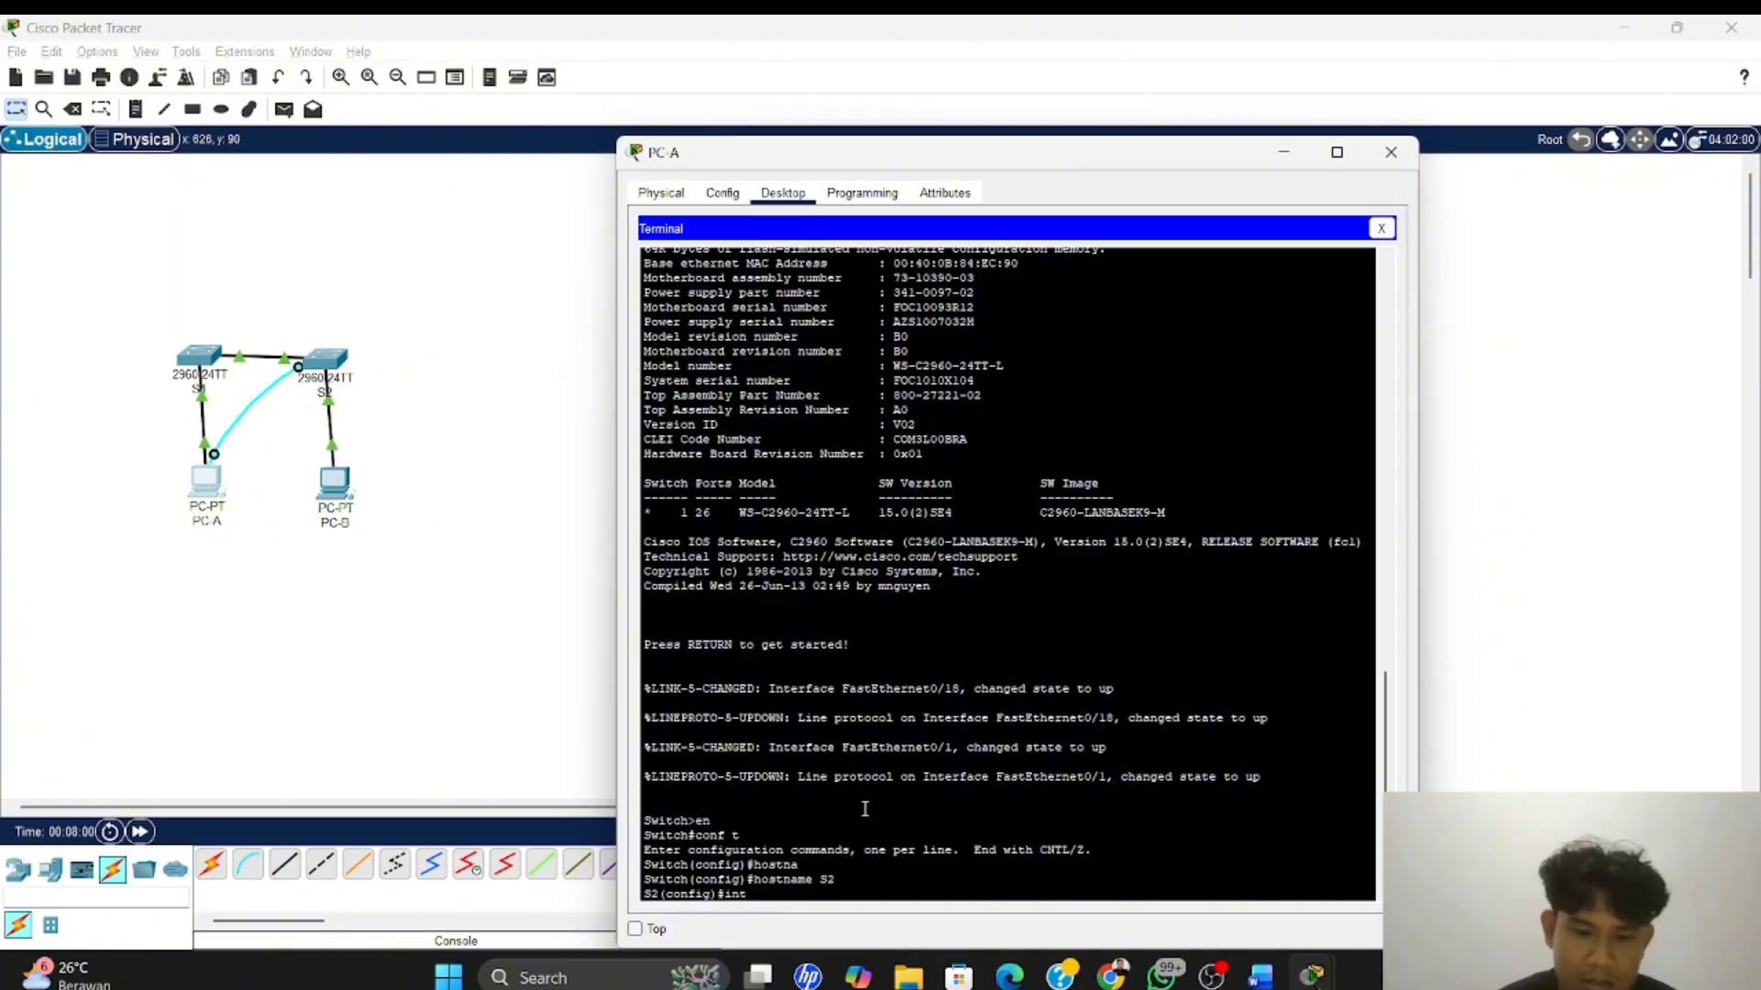
type(" vlan")
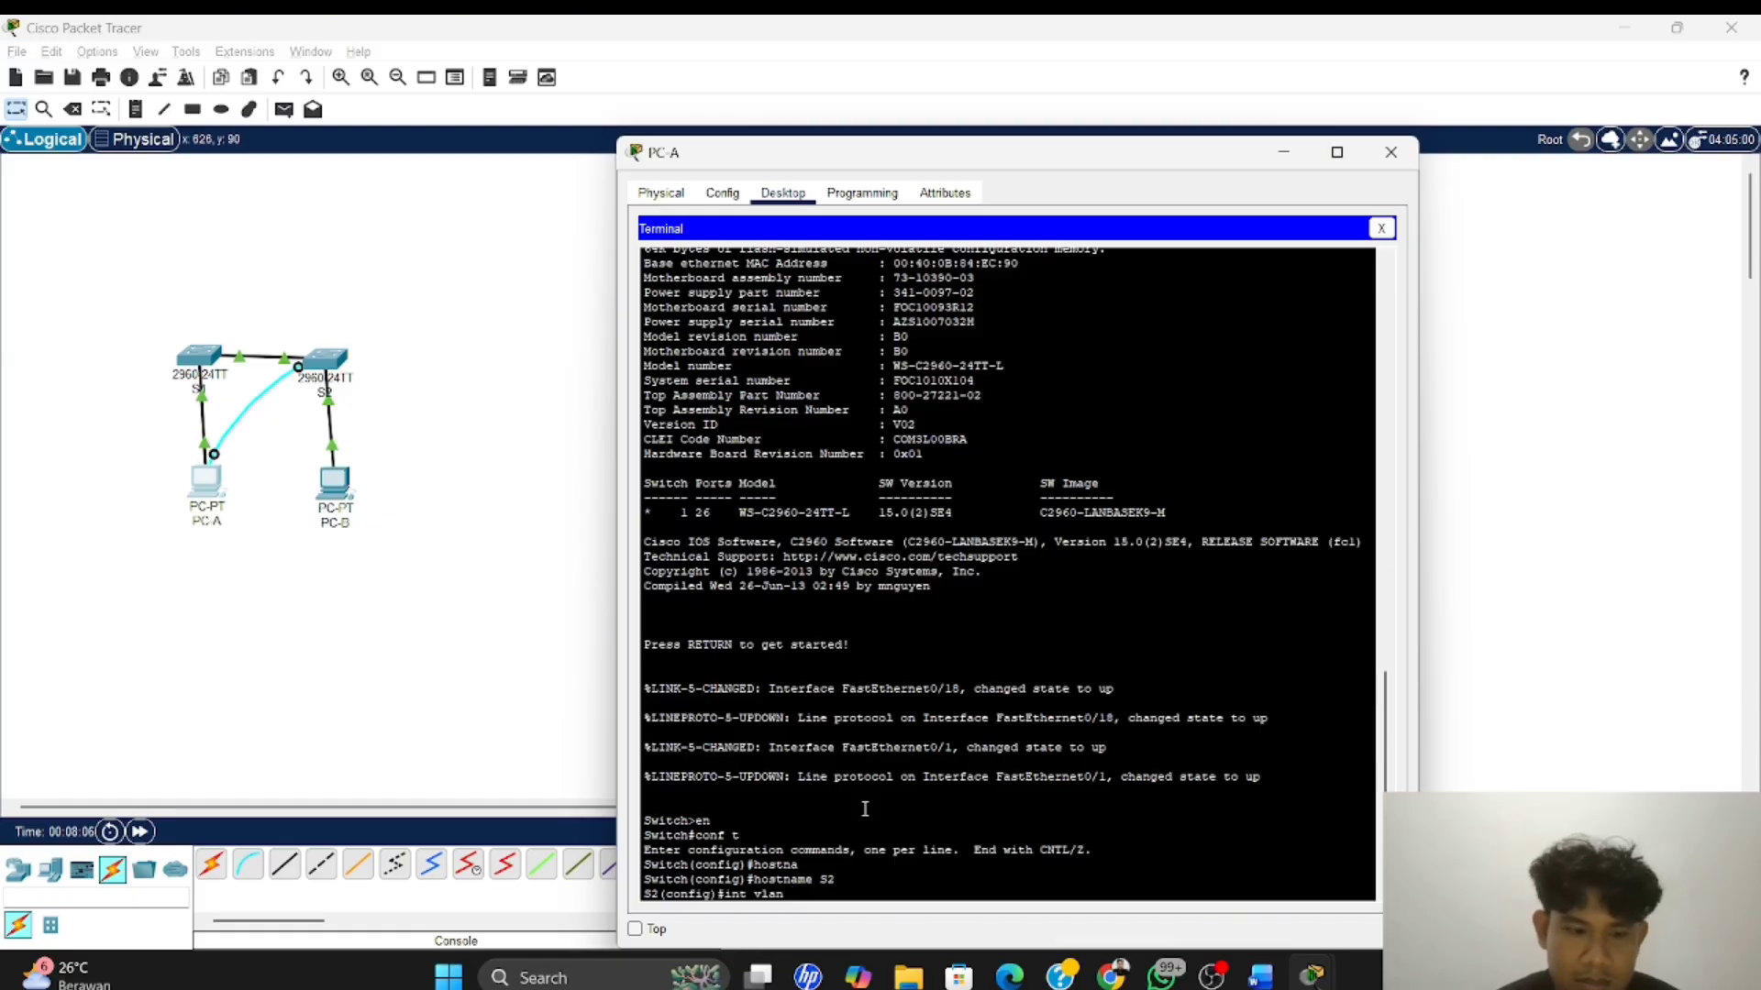
type(" 1")
key("Return")
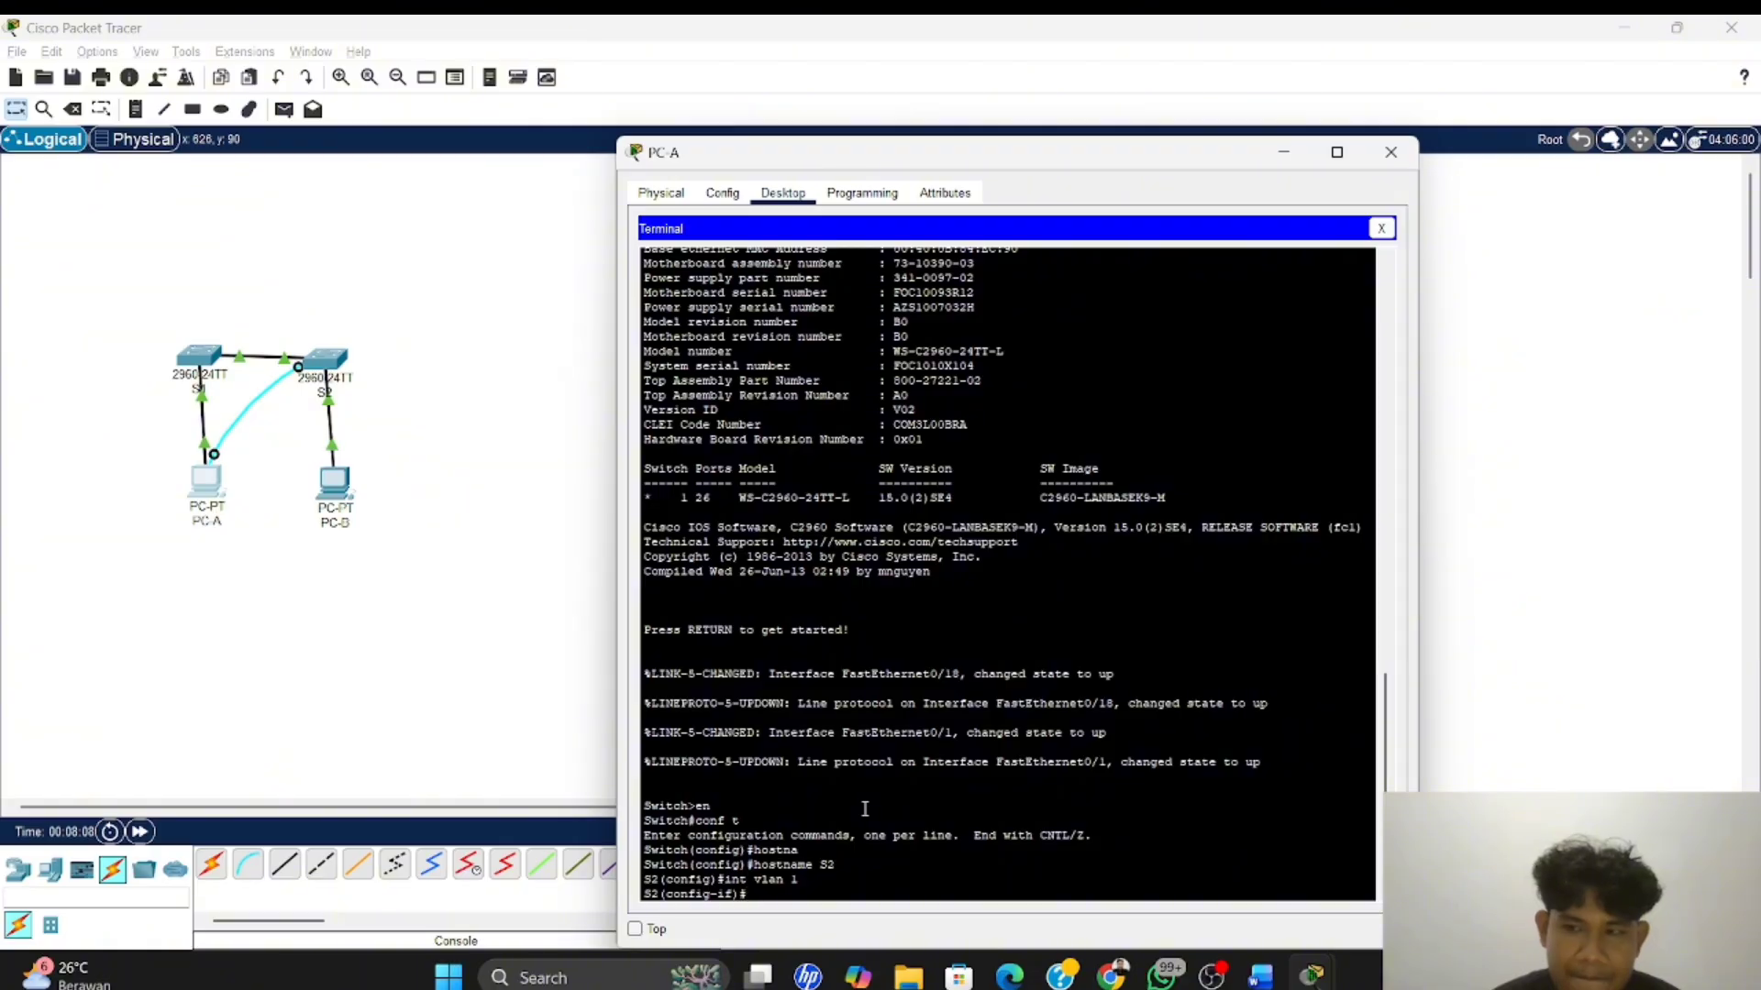
type("ip add")
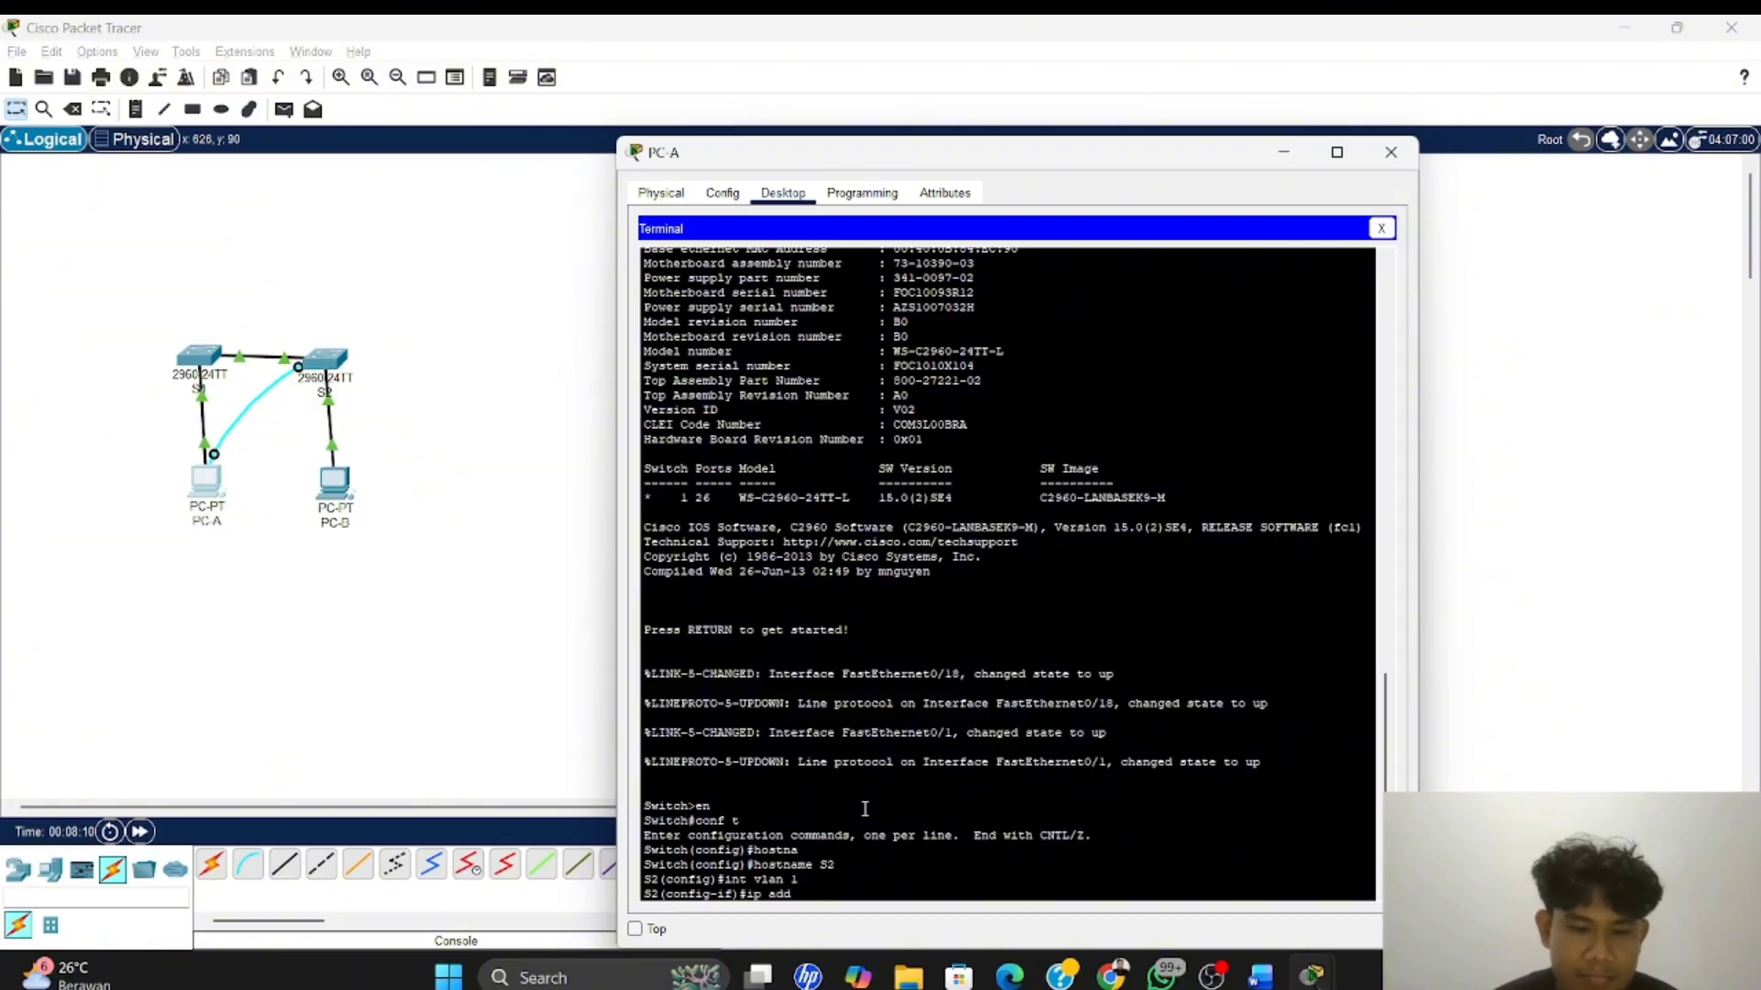
key("Tab")
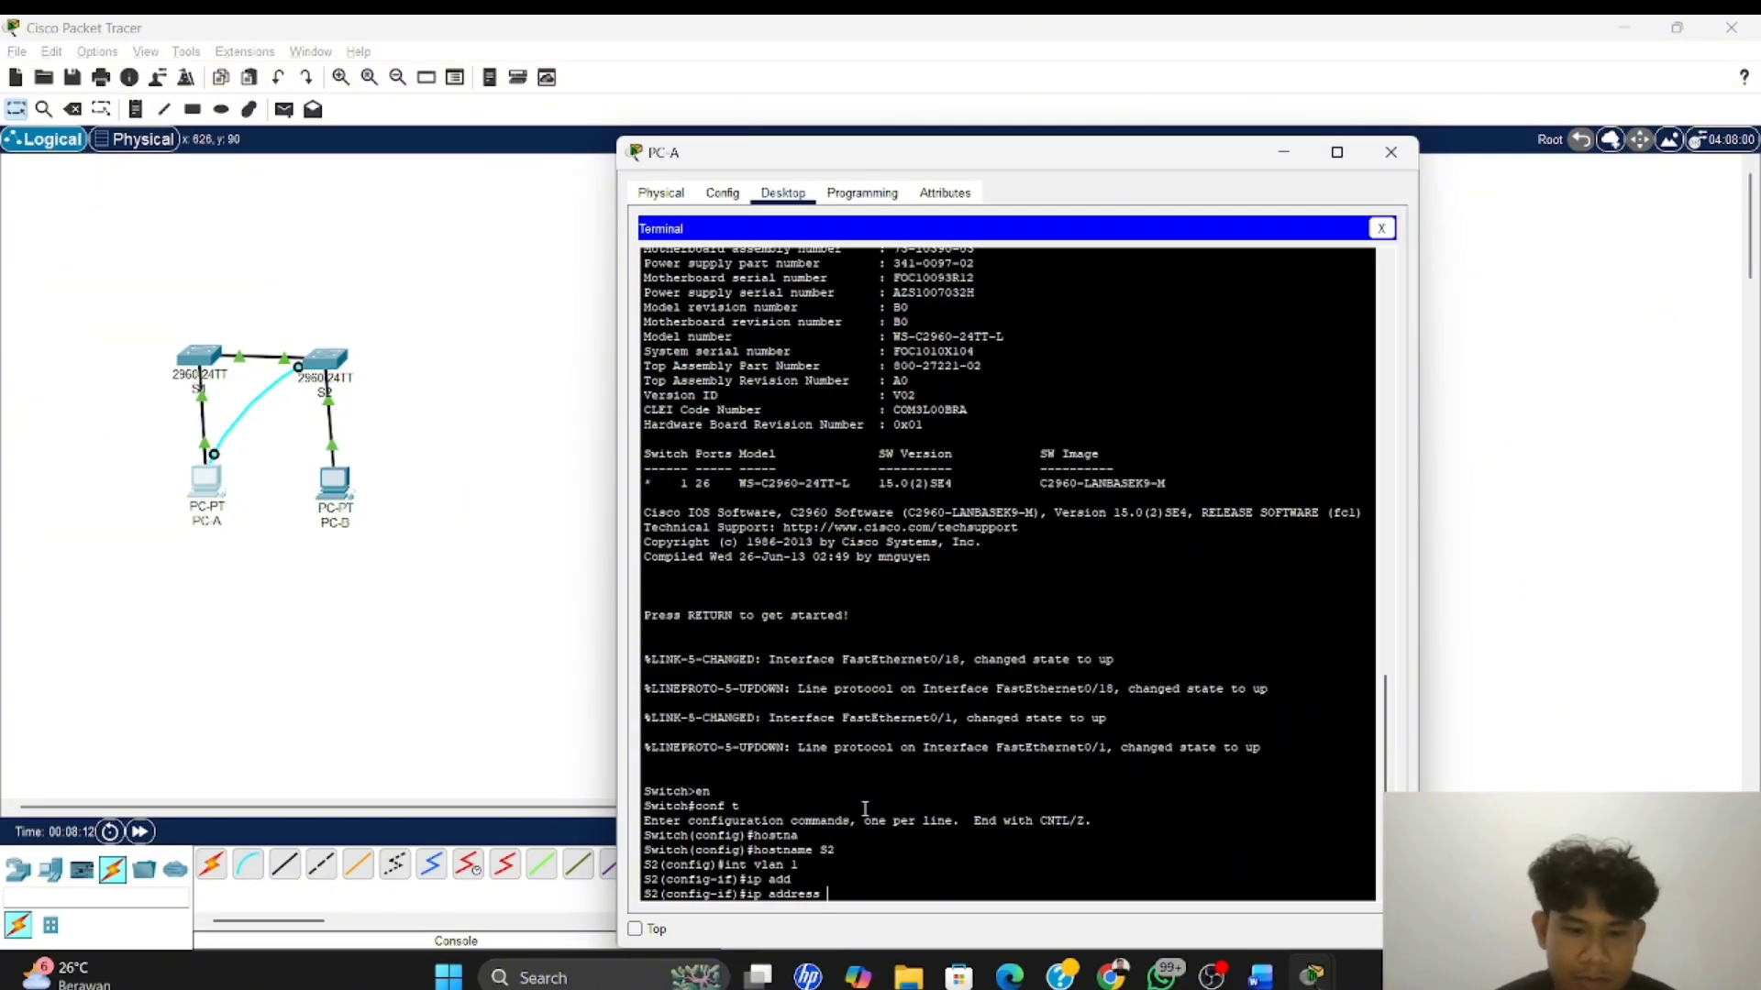
type("192.")
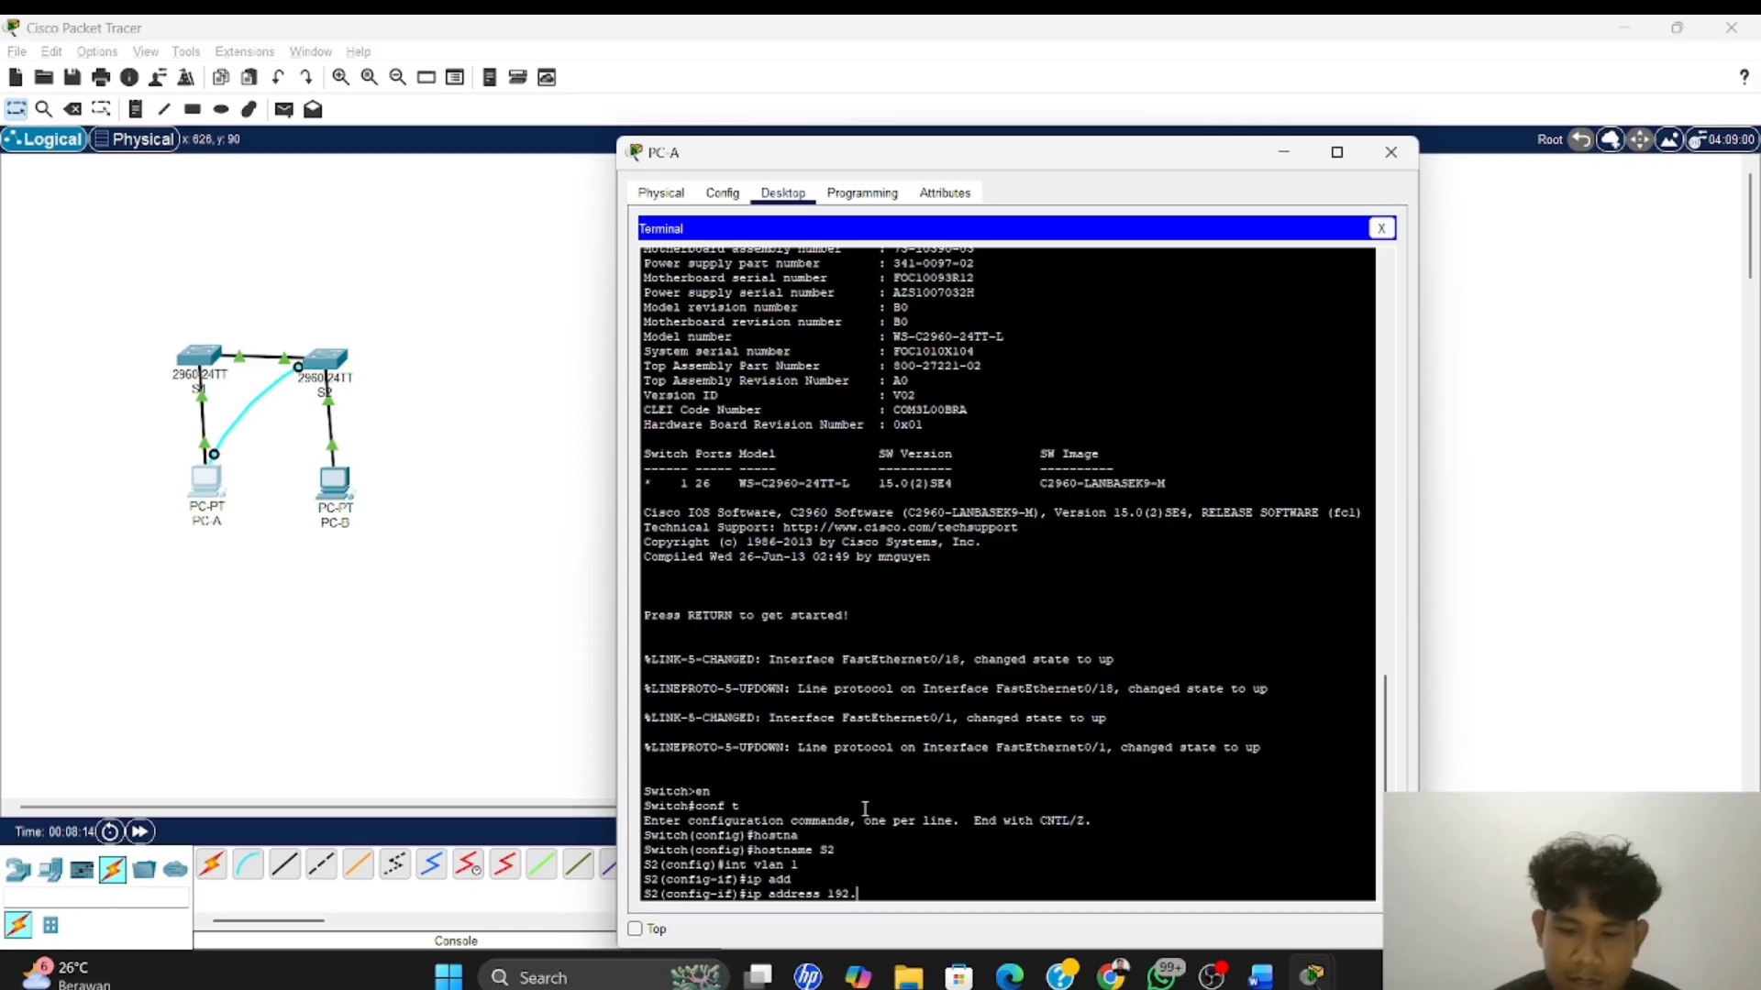
type("168")
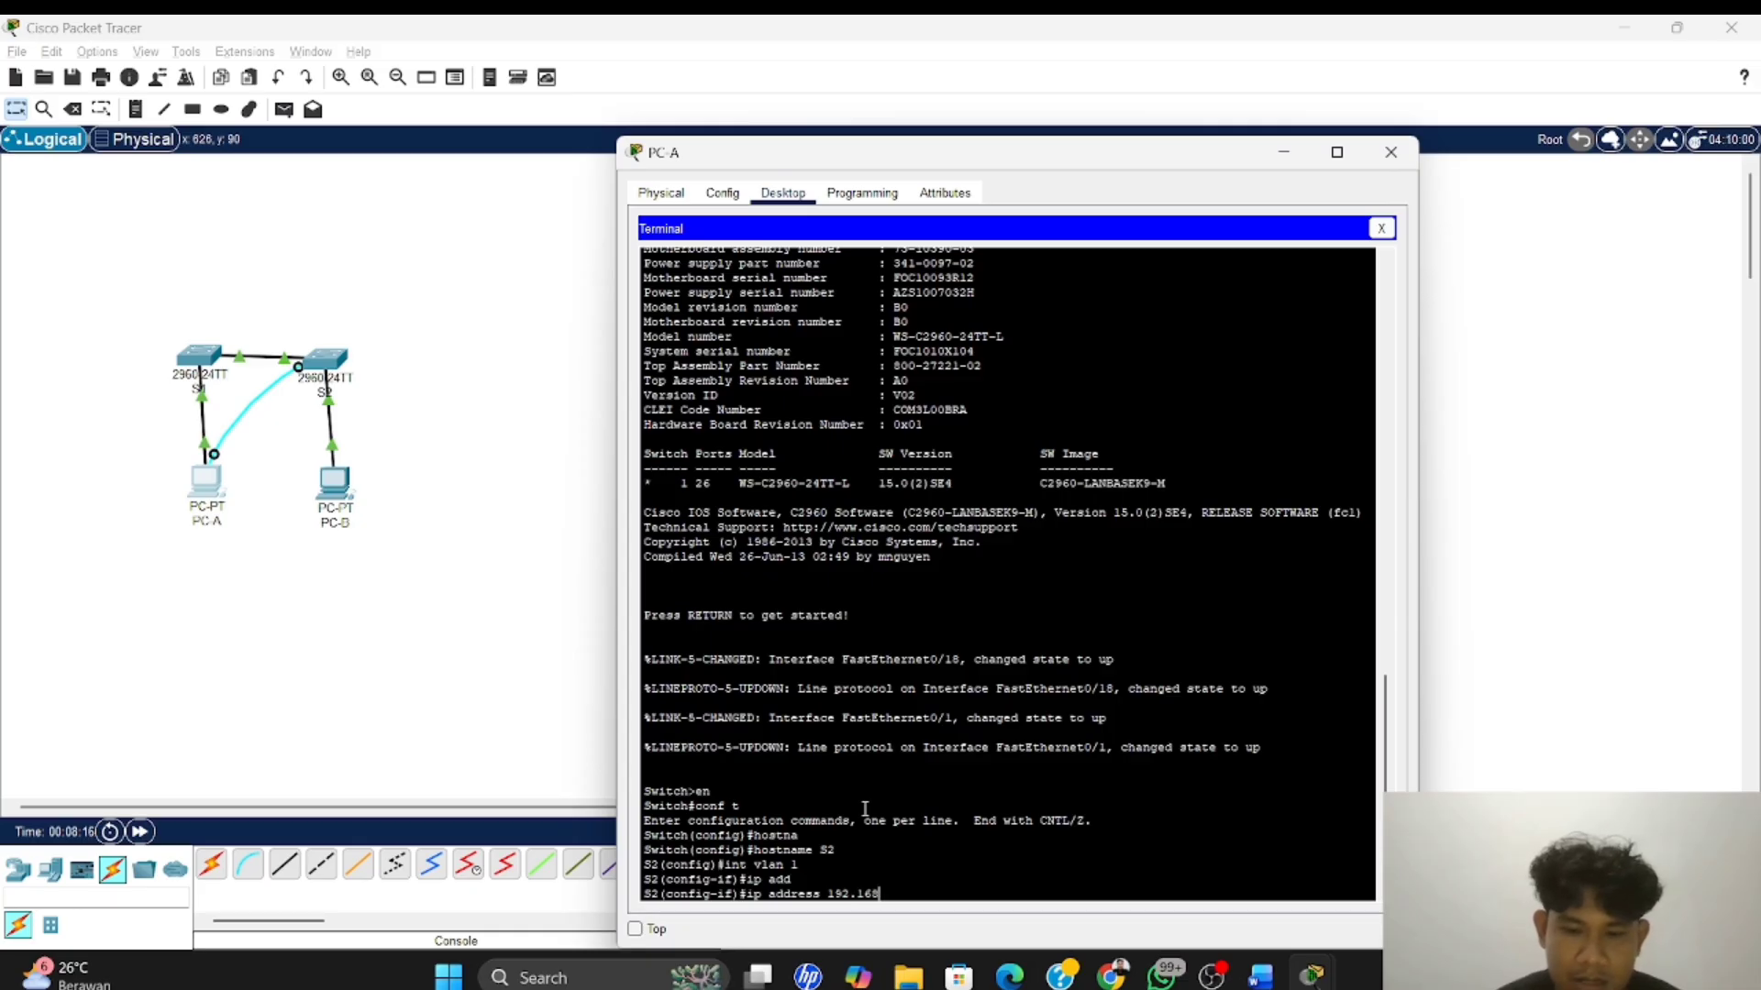
type(".1.12")
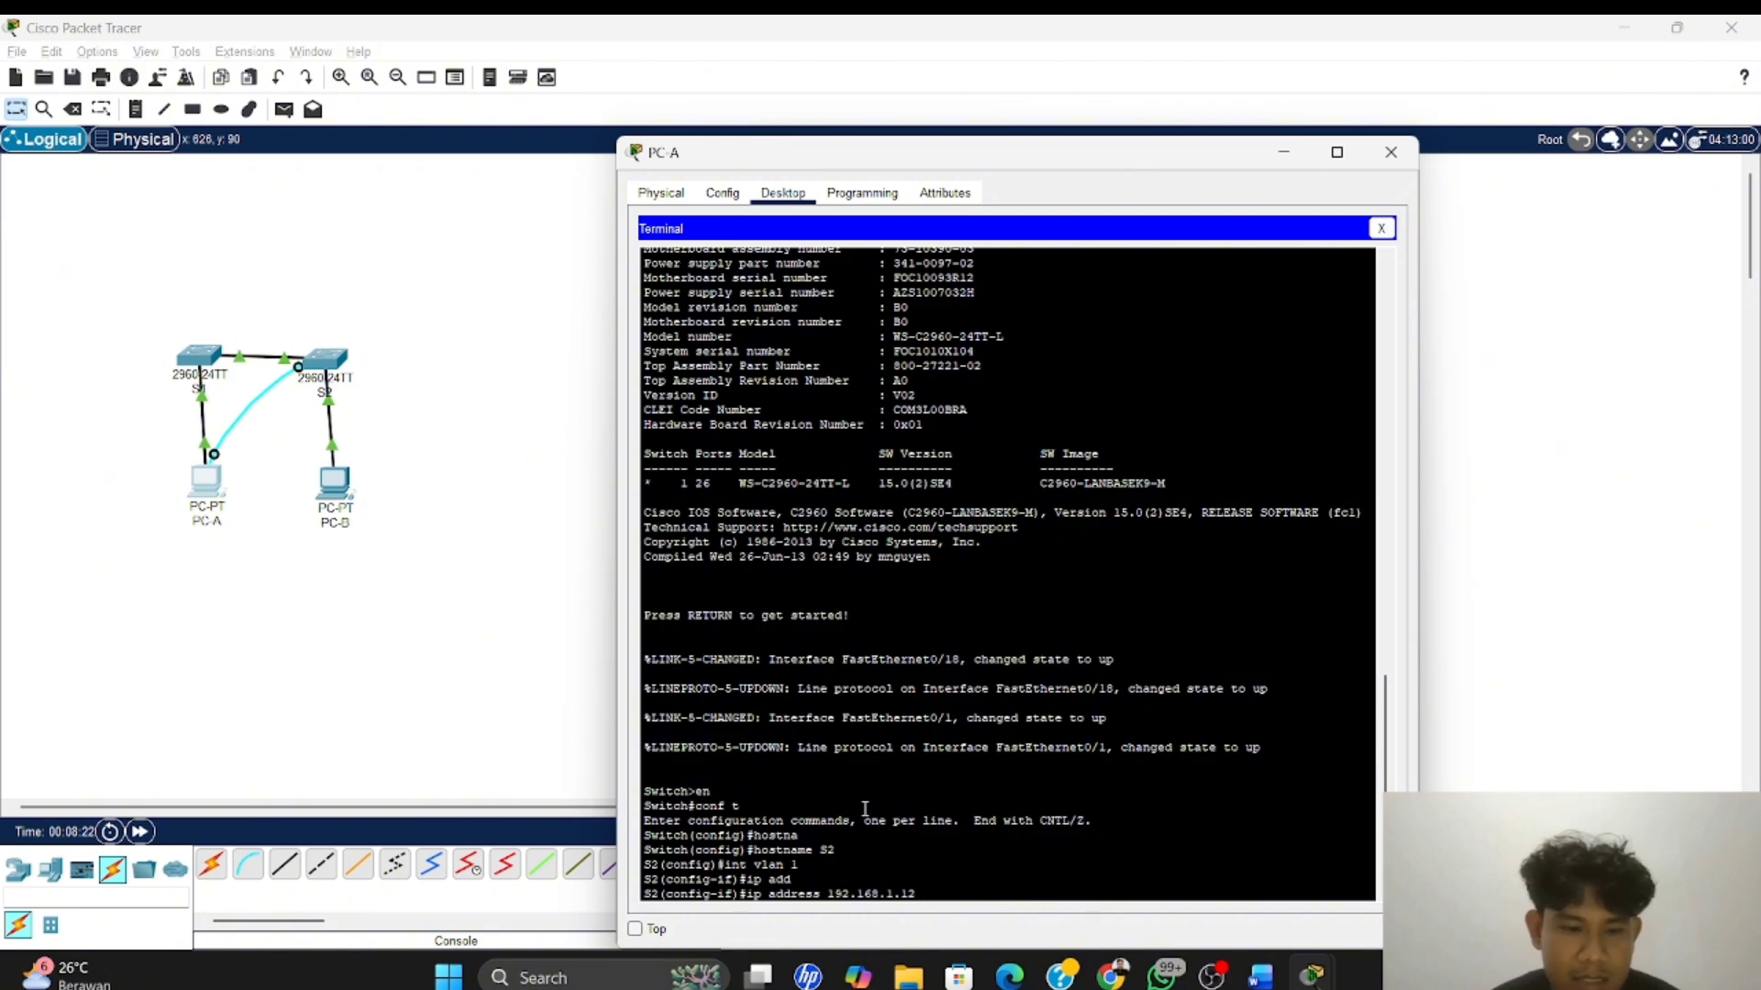
type("2")
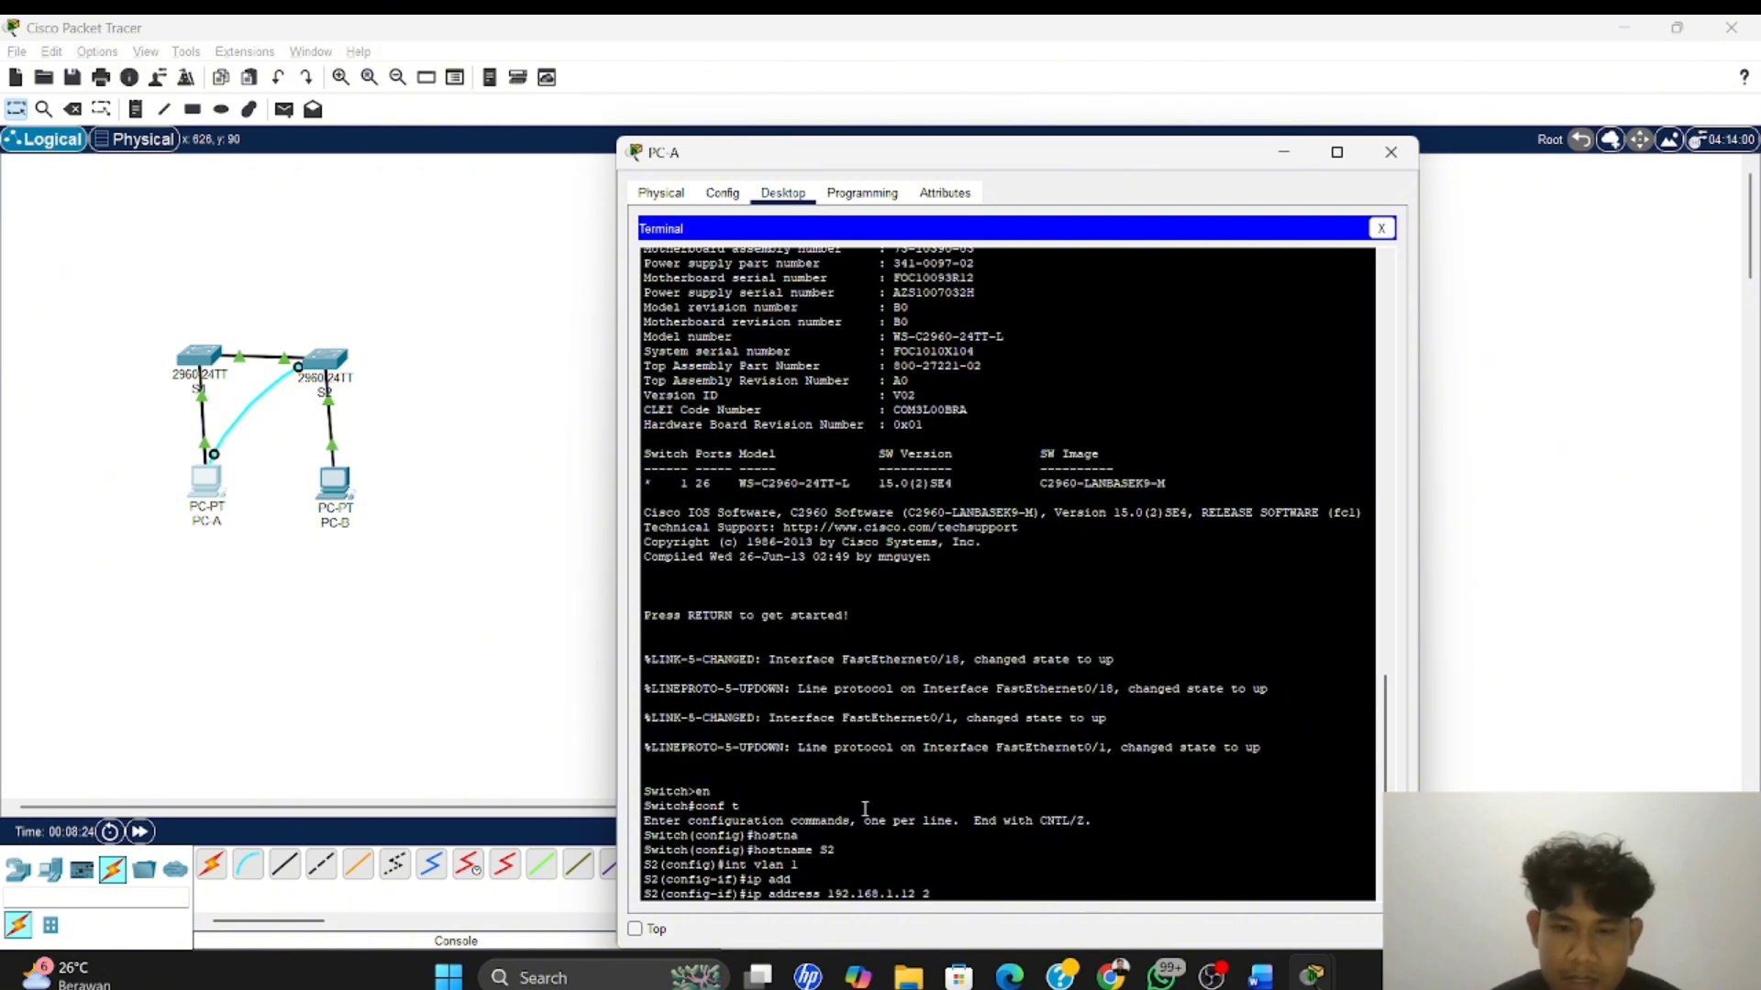
type("55.2")
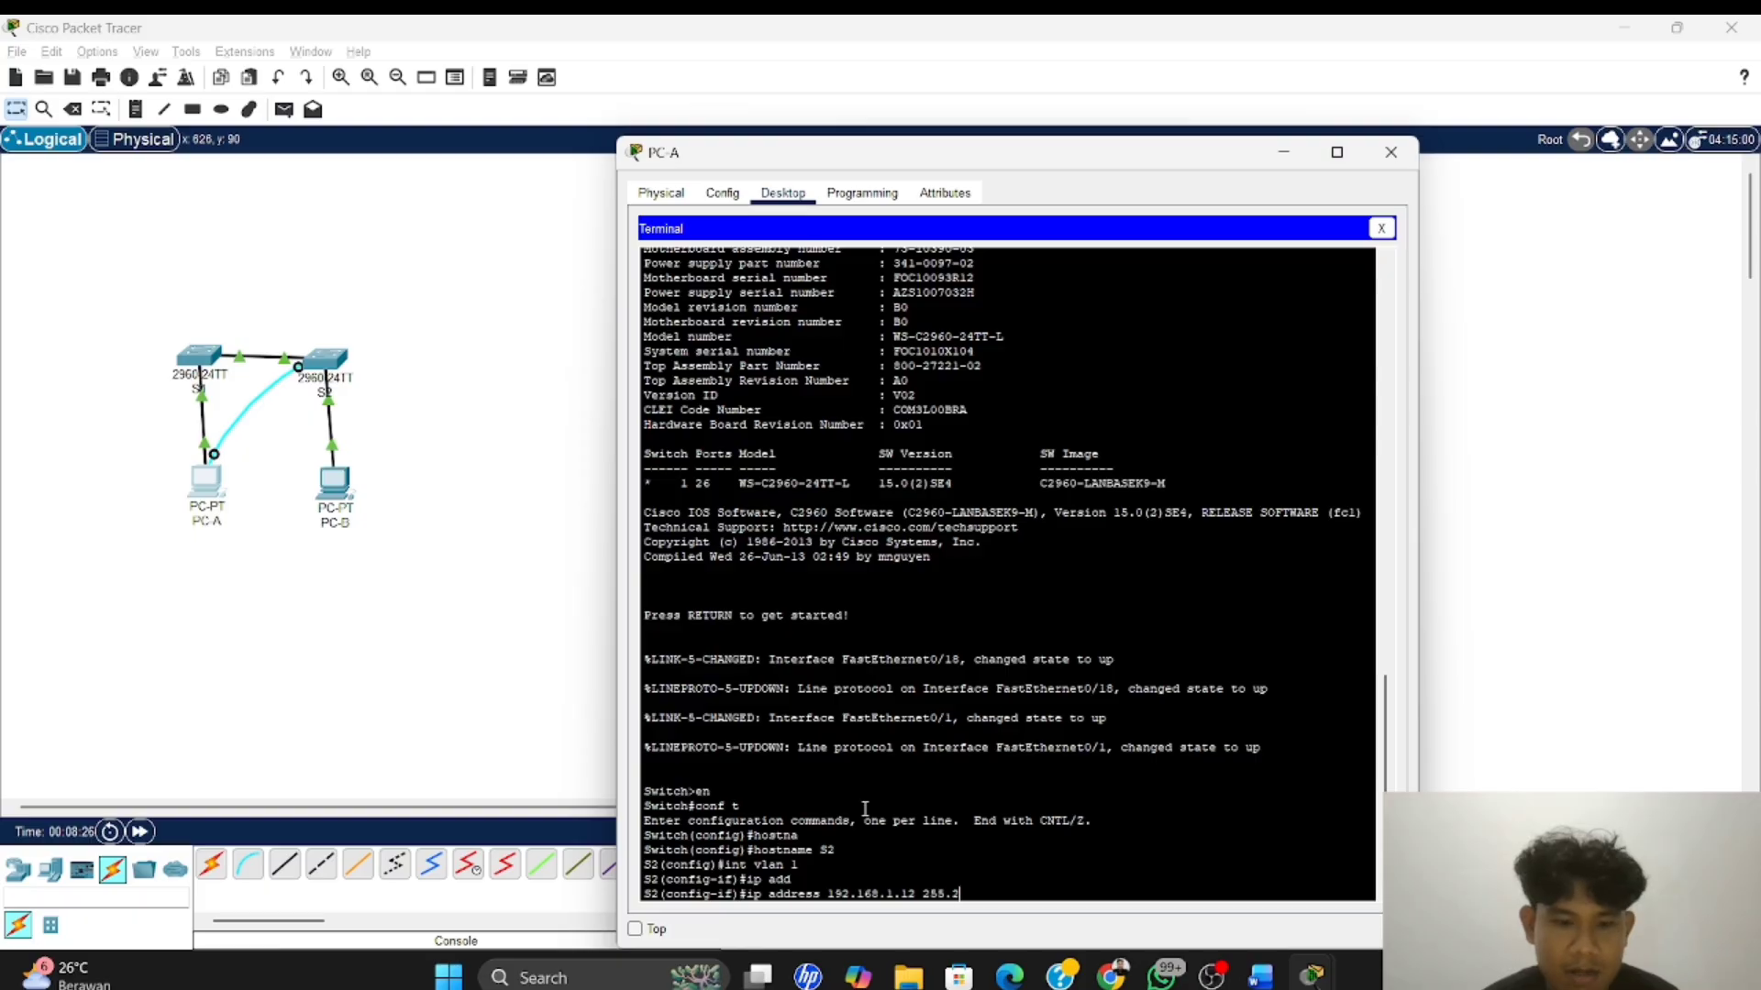
type("55.255")
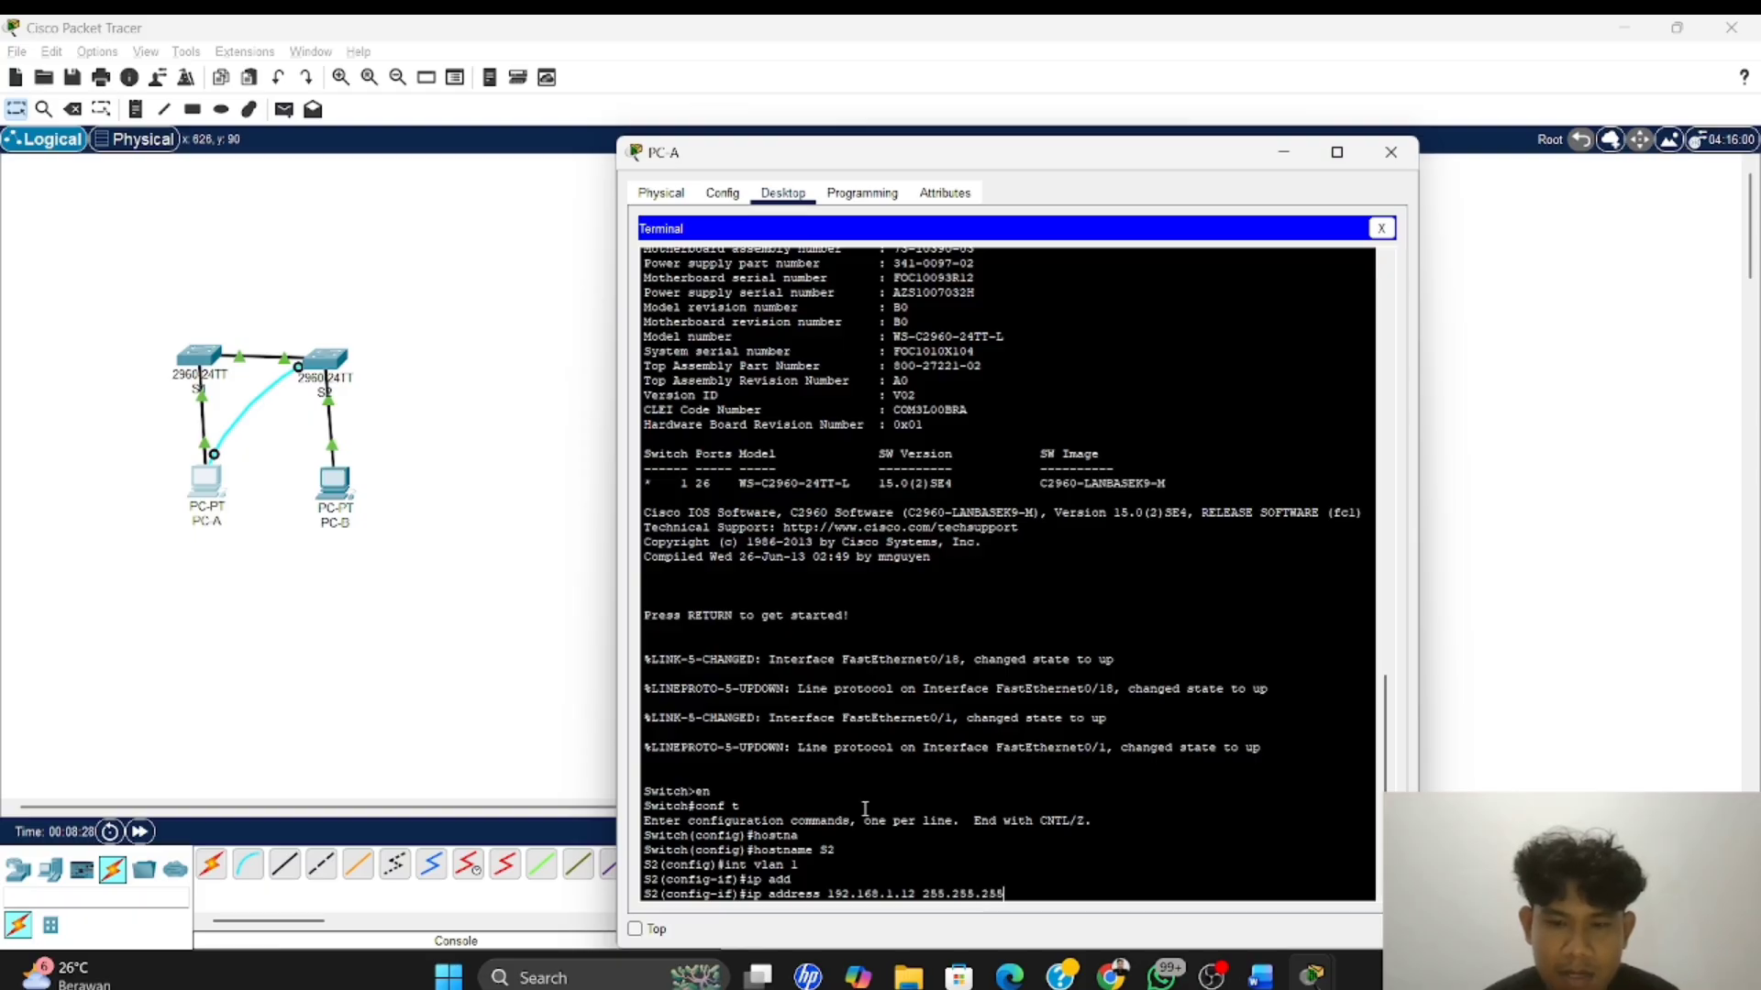
type(".0")
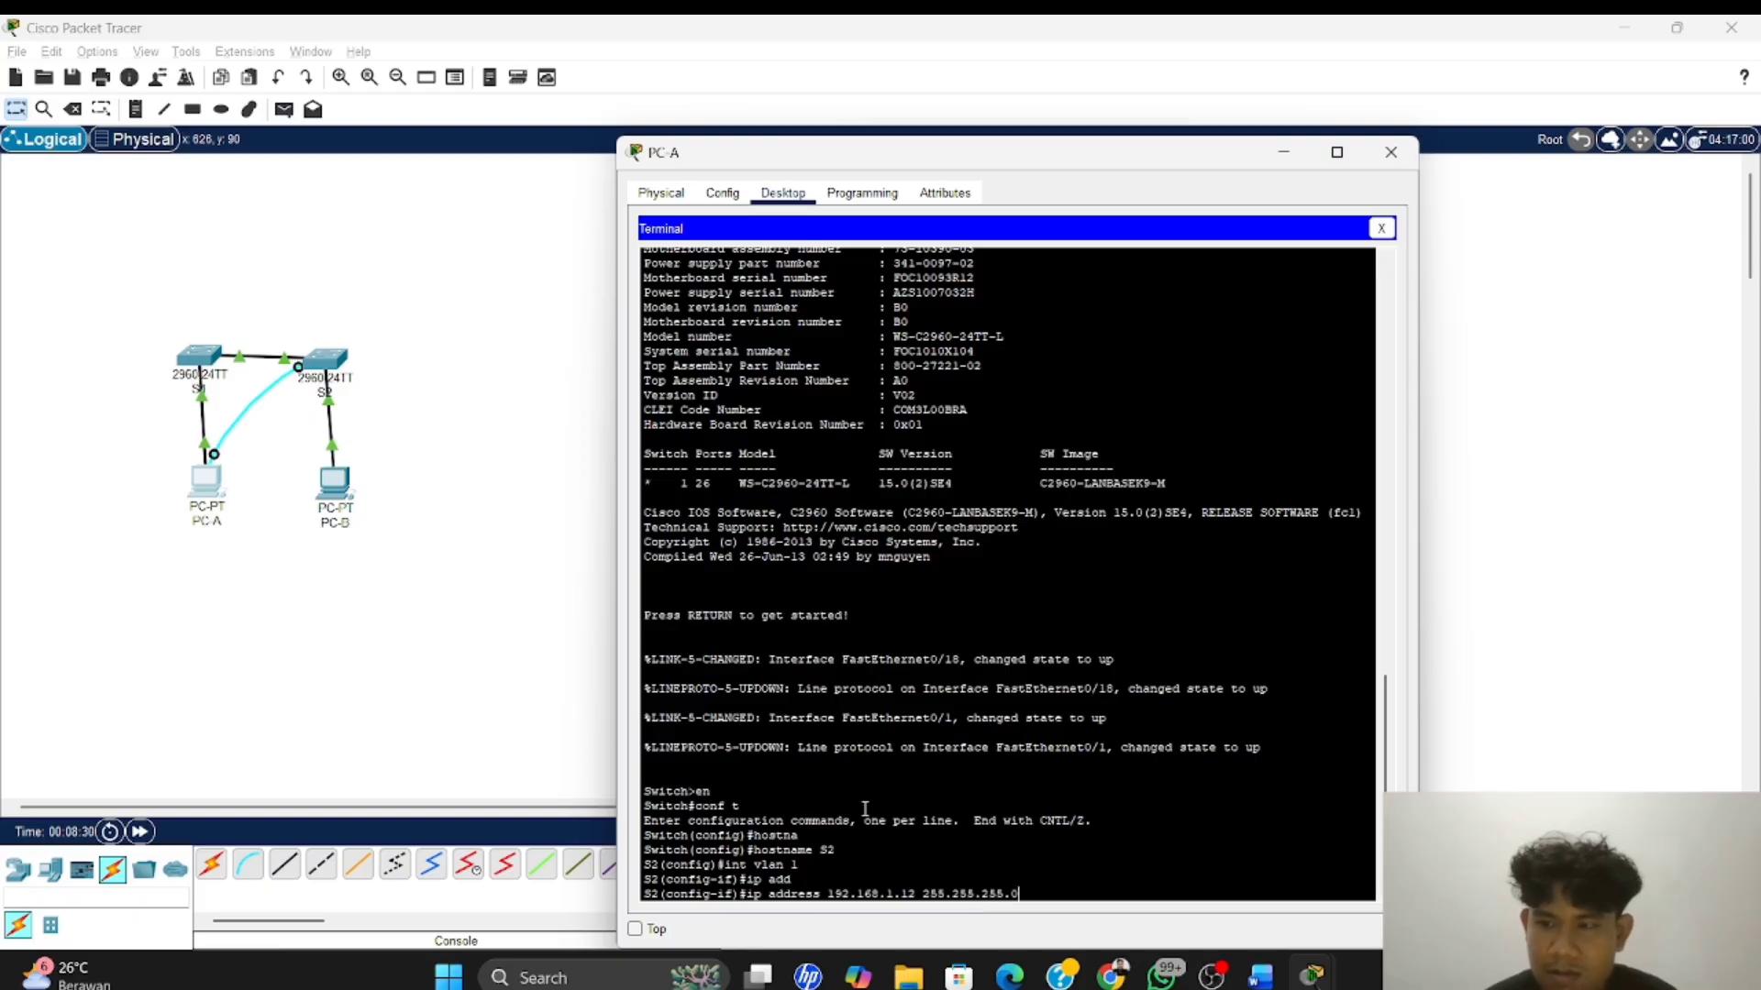
key("Return")
Enable the VLAN 1 interface on S2 with no sh and exit to global configuration mode
type("no")
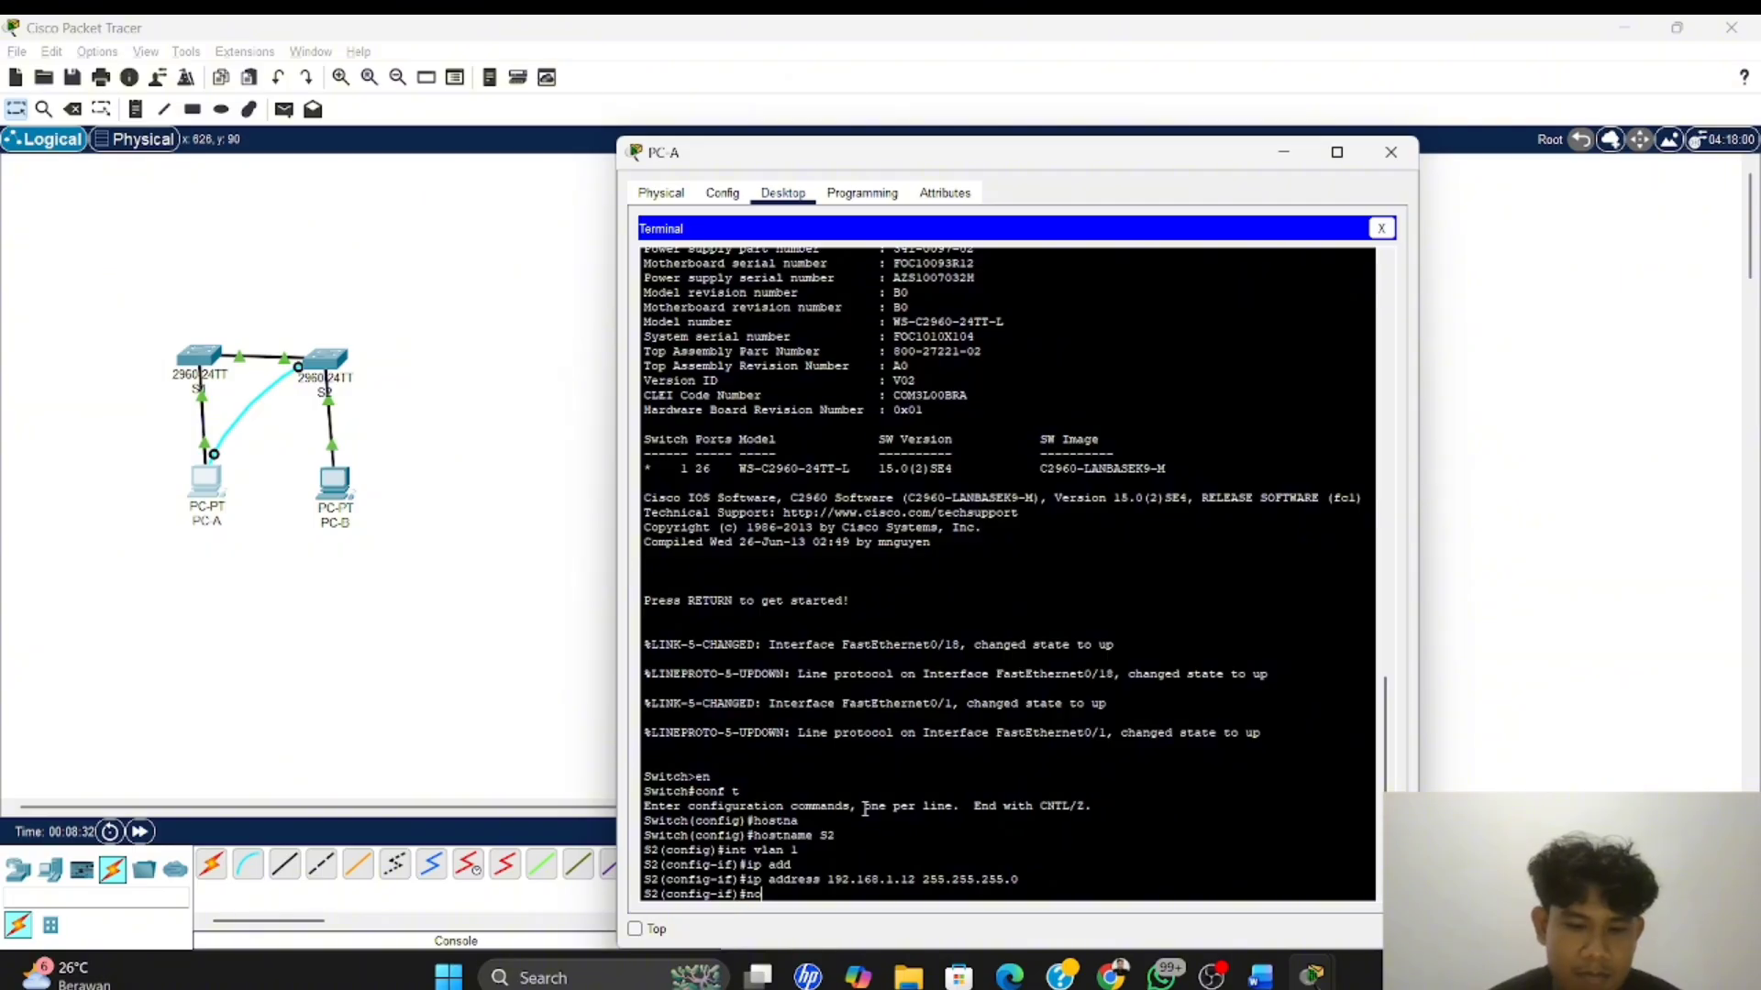
type(" sh")
key("Return")
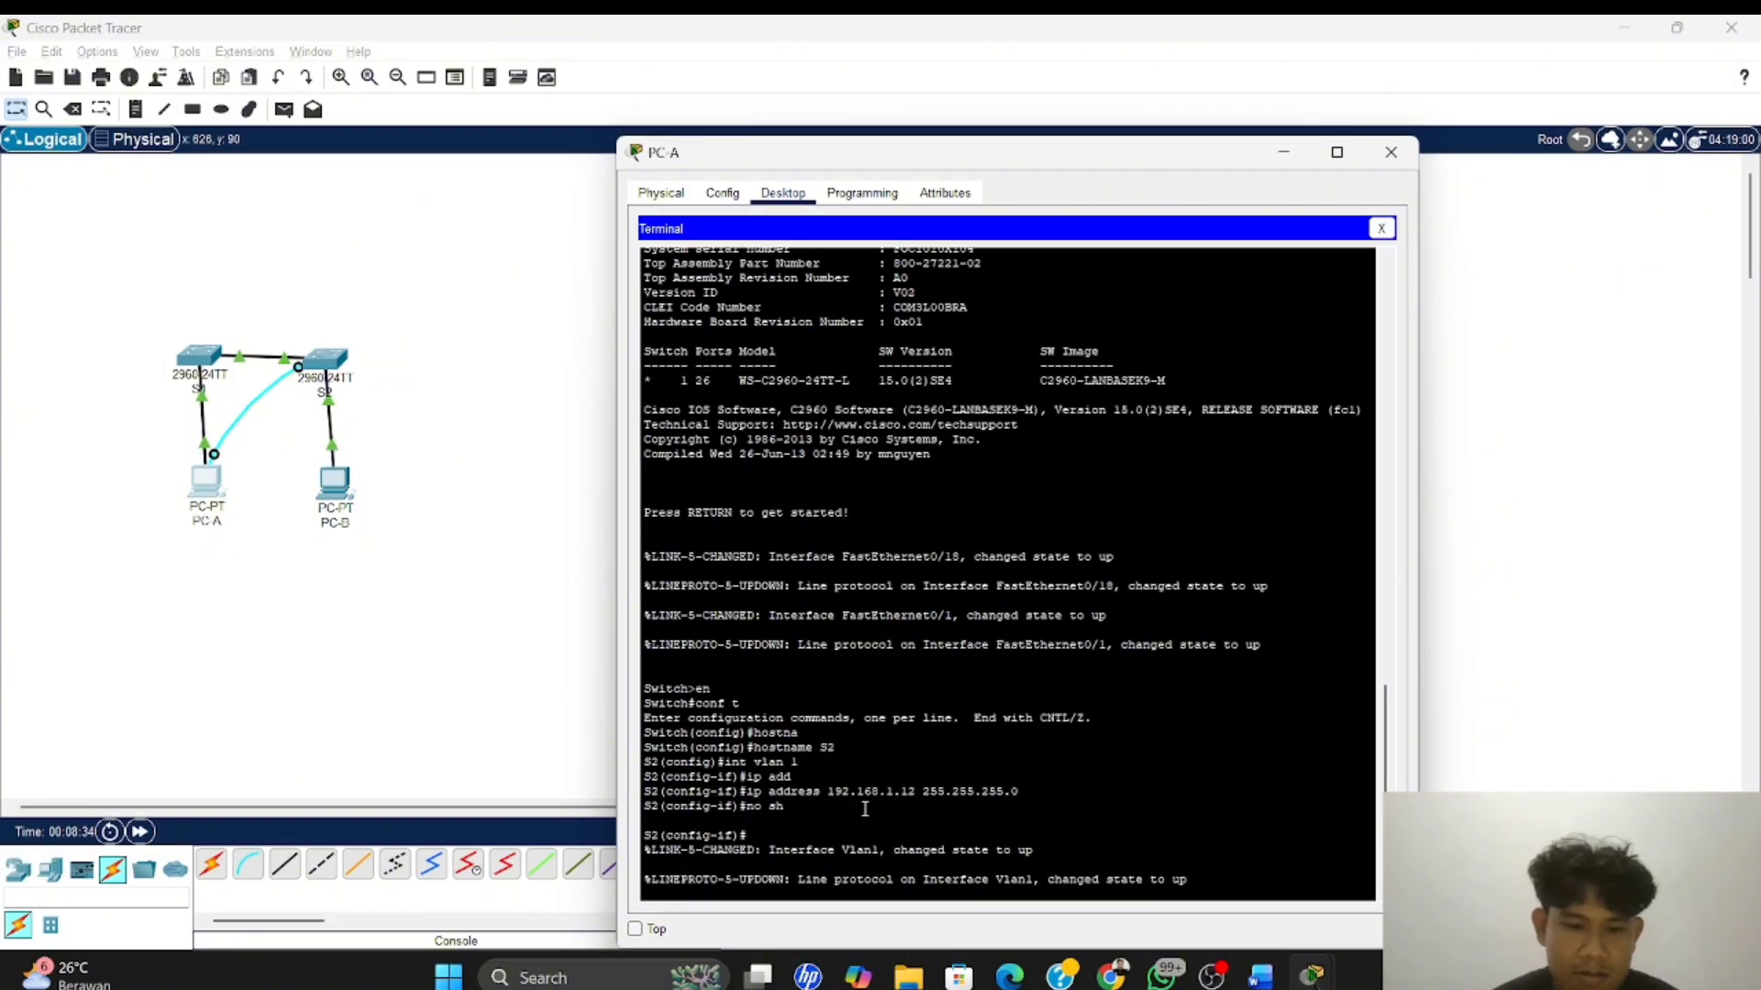
type("exit")
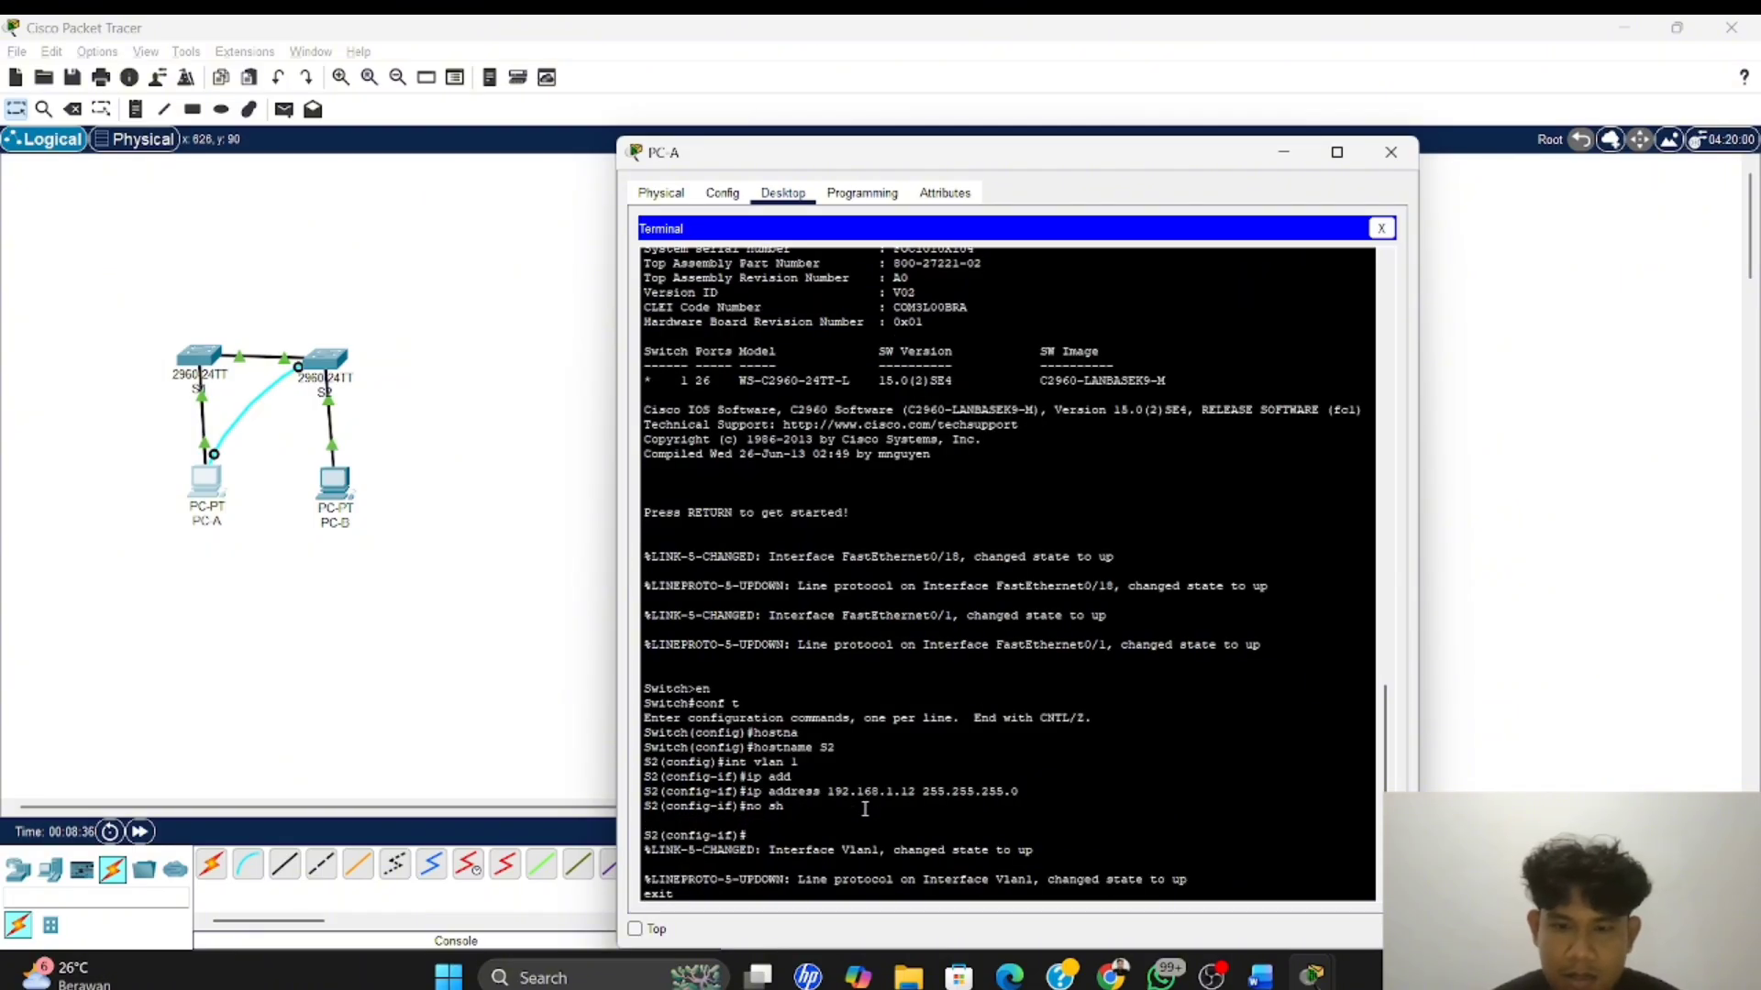
key("BackSpace")
key("BackSpace")
key("BackSpace")
key("BackSpace")
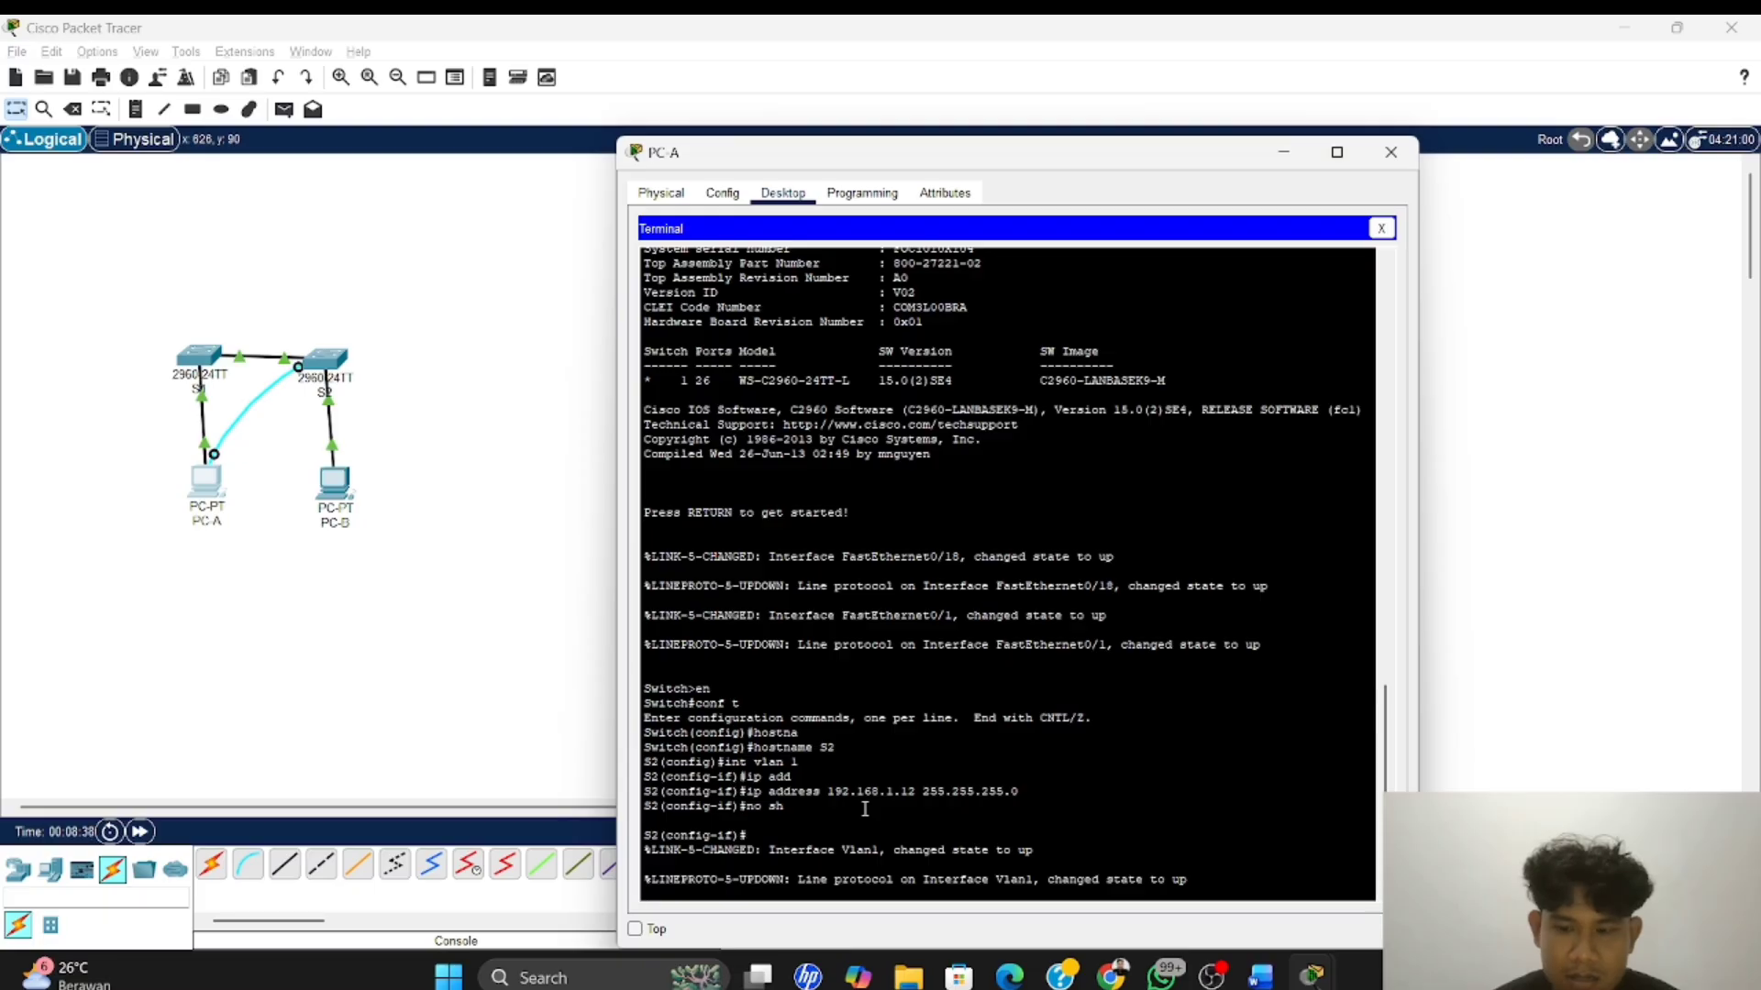
key("Return")
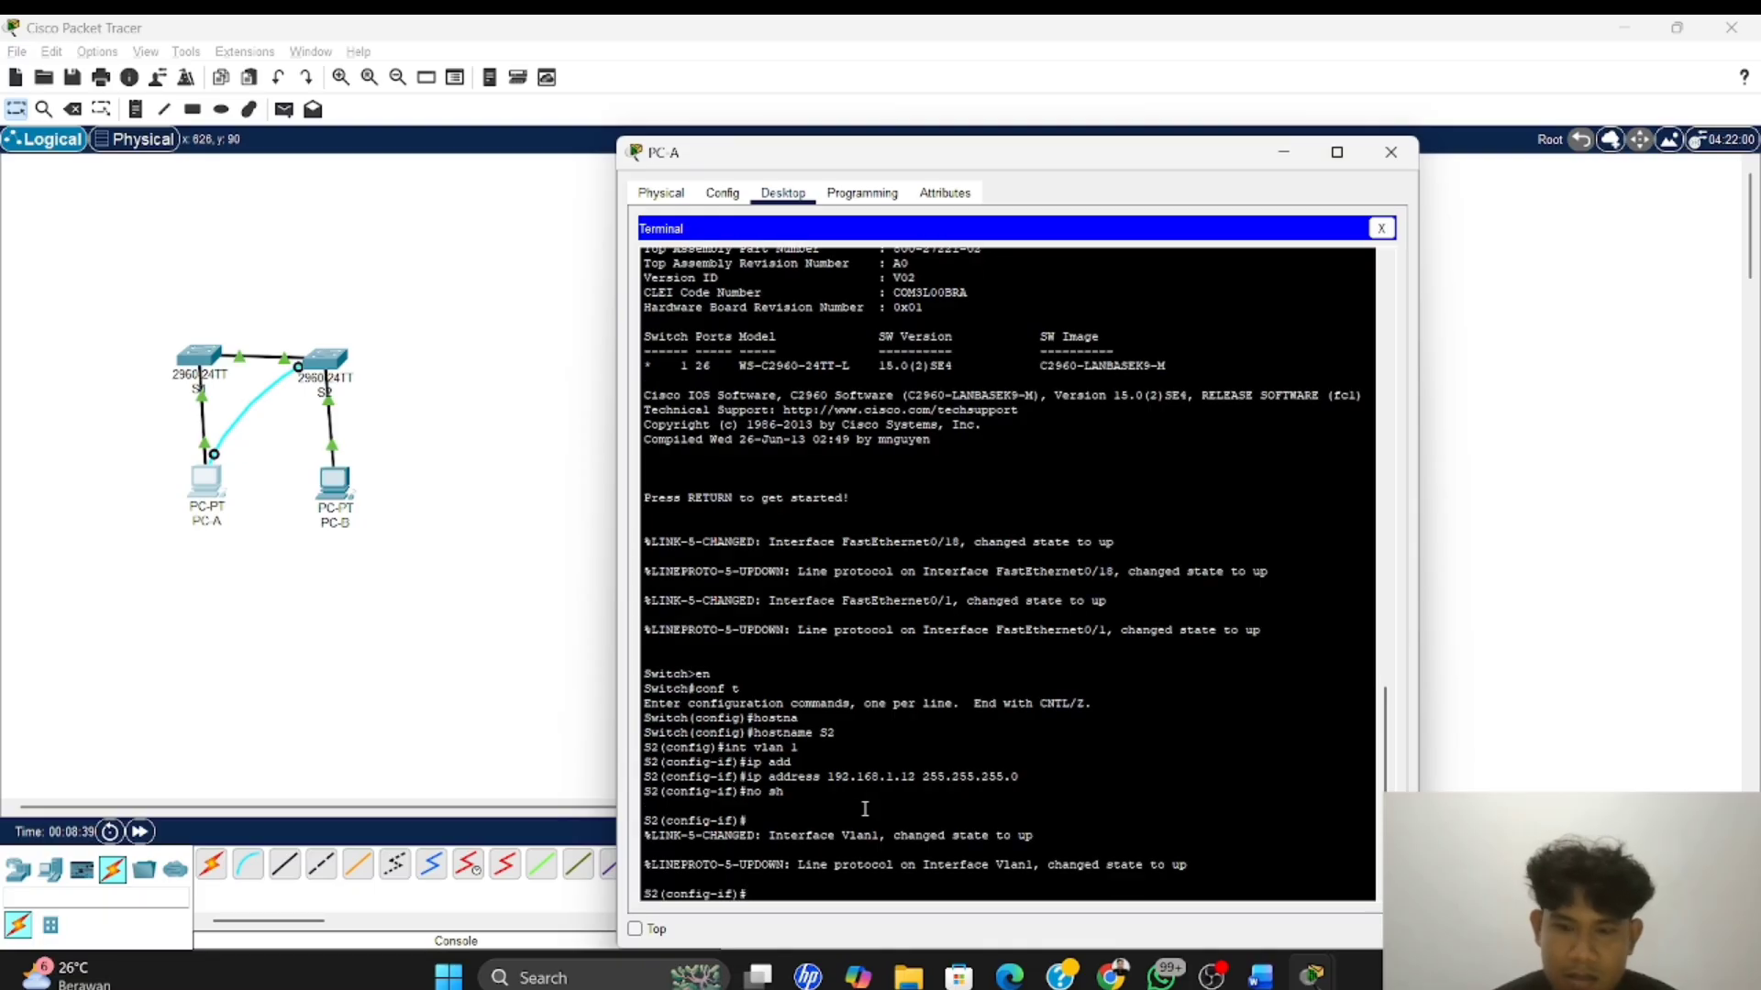
type("exit")
key("Return")
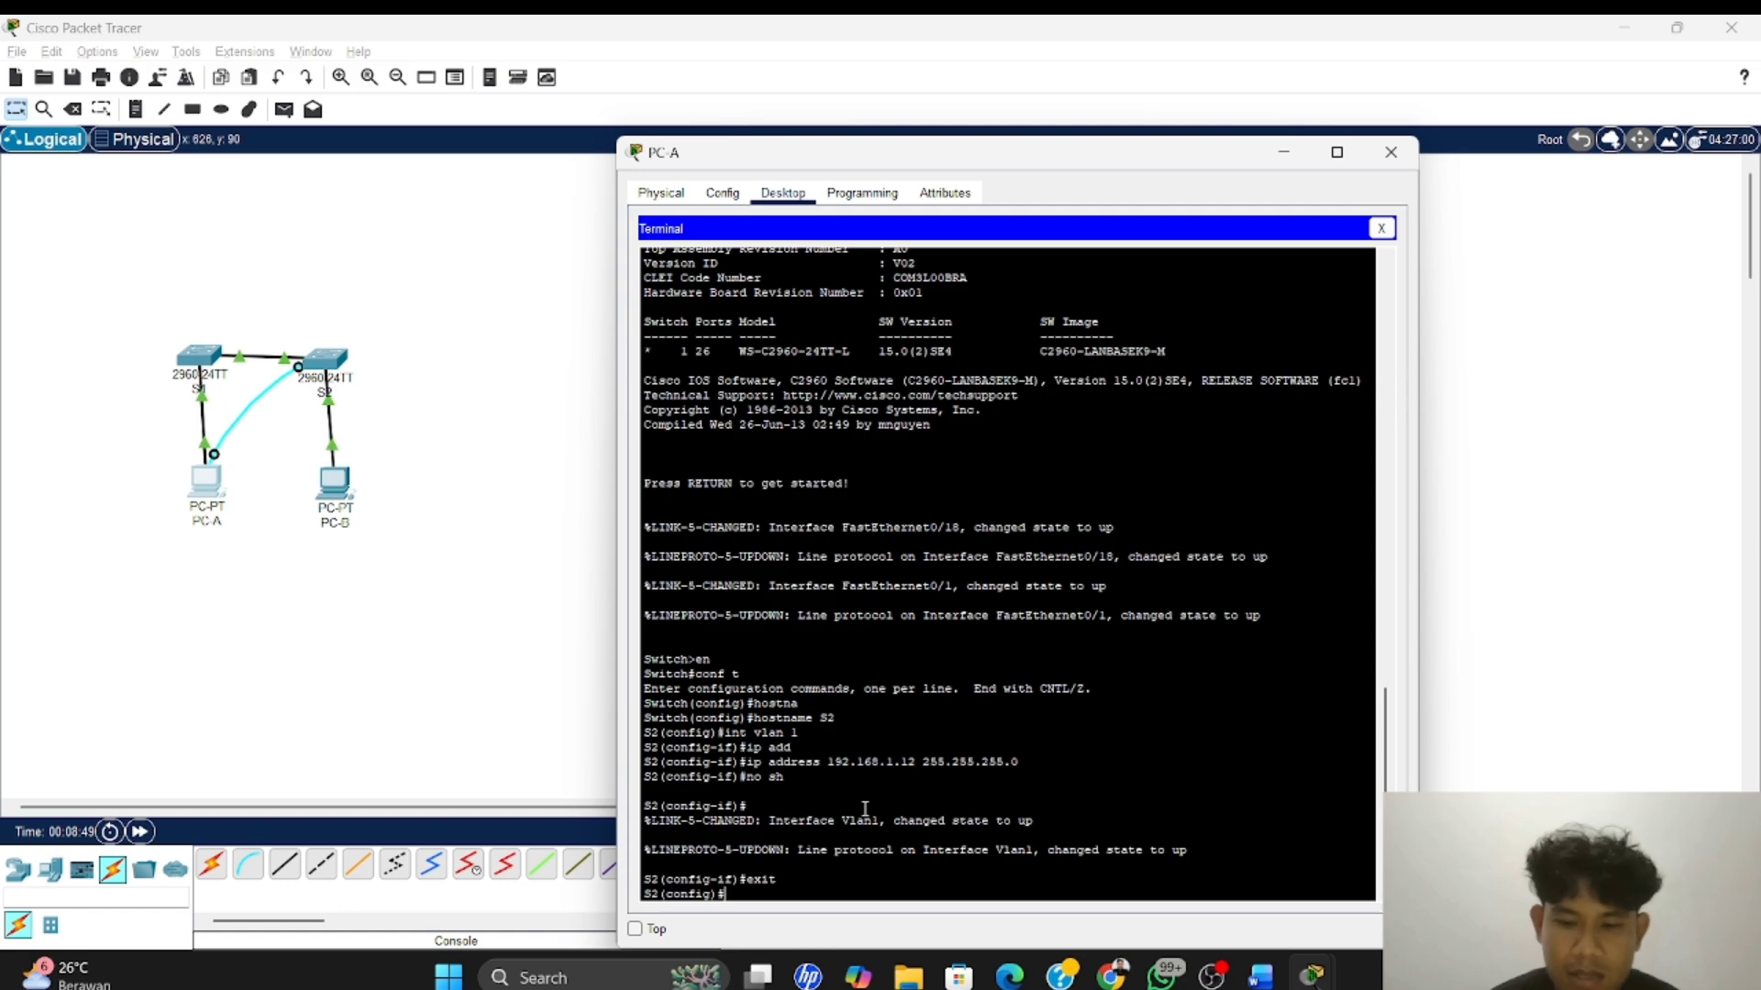
On S2's line console 0, set the console password and enable login, returning to global configuration mode
type("line")
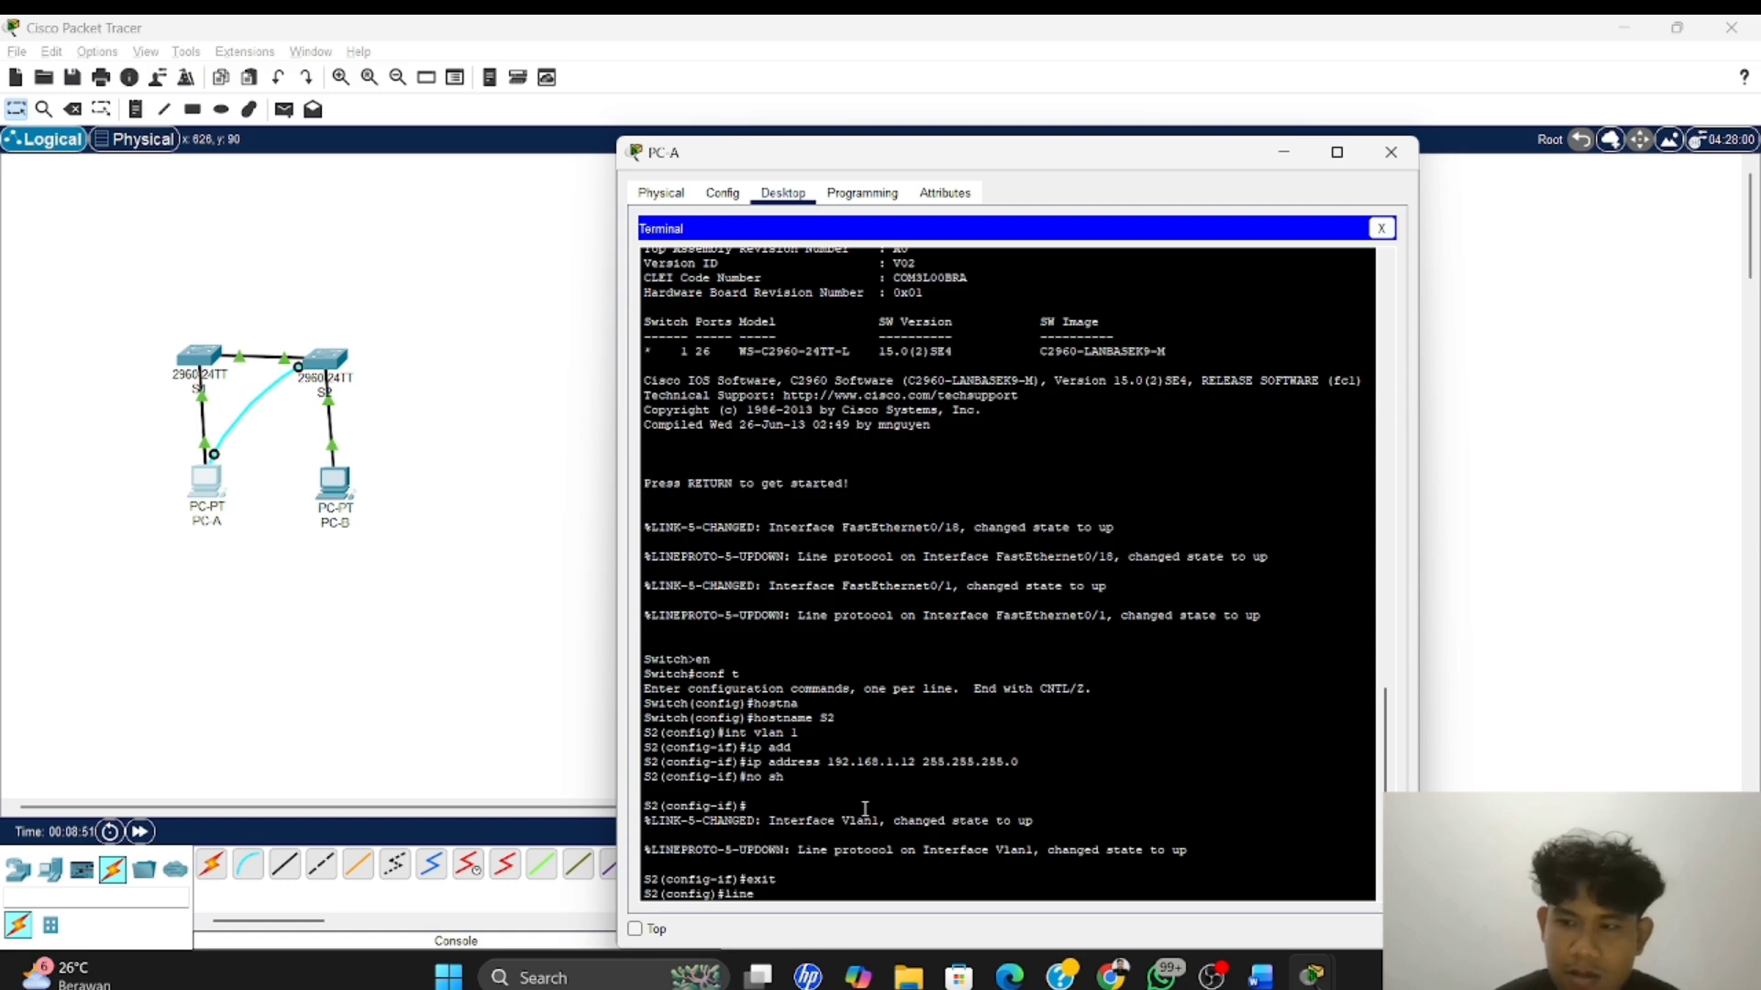
type(" con")
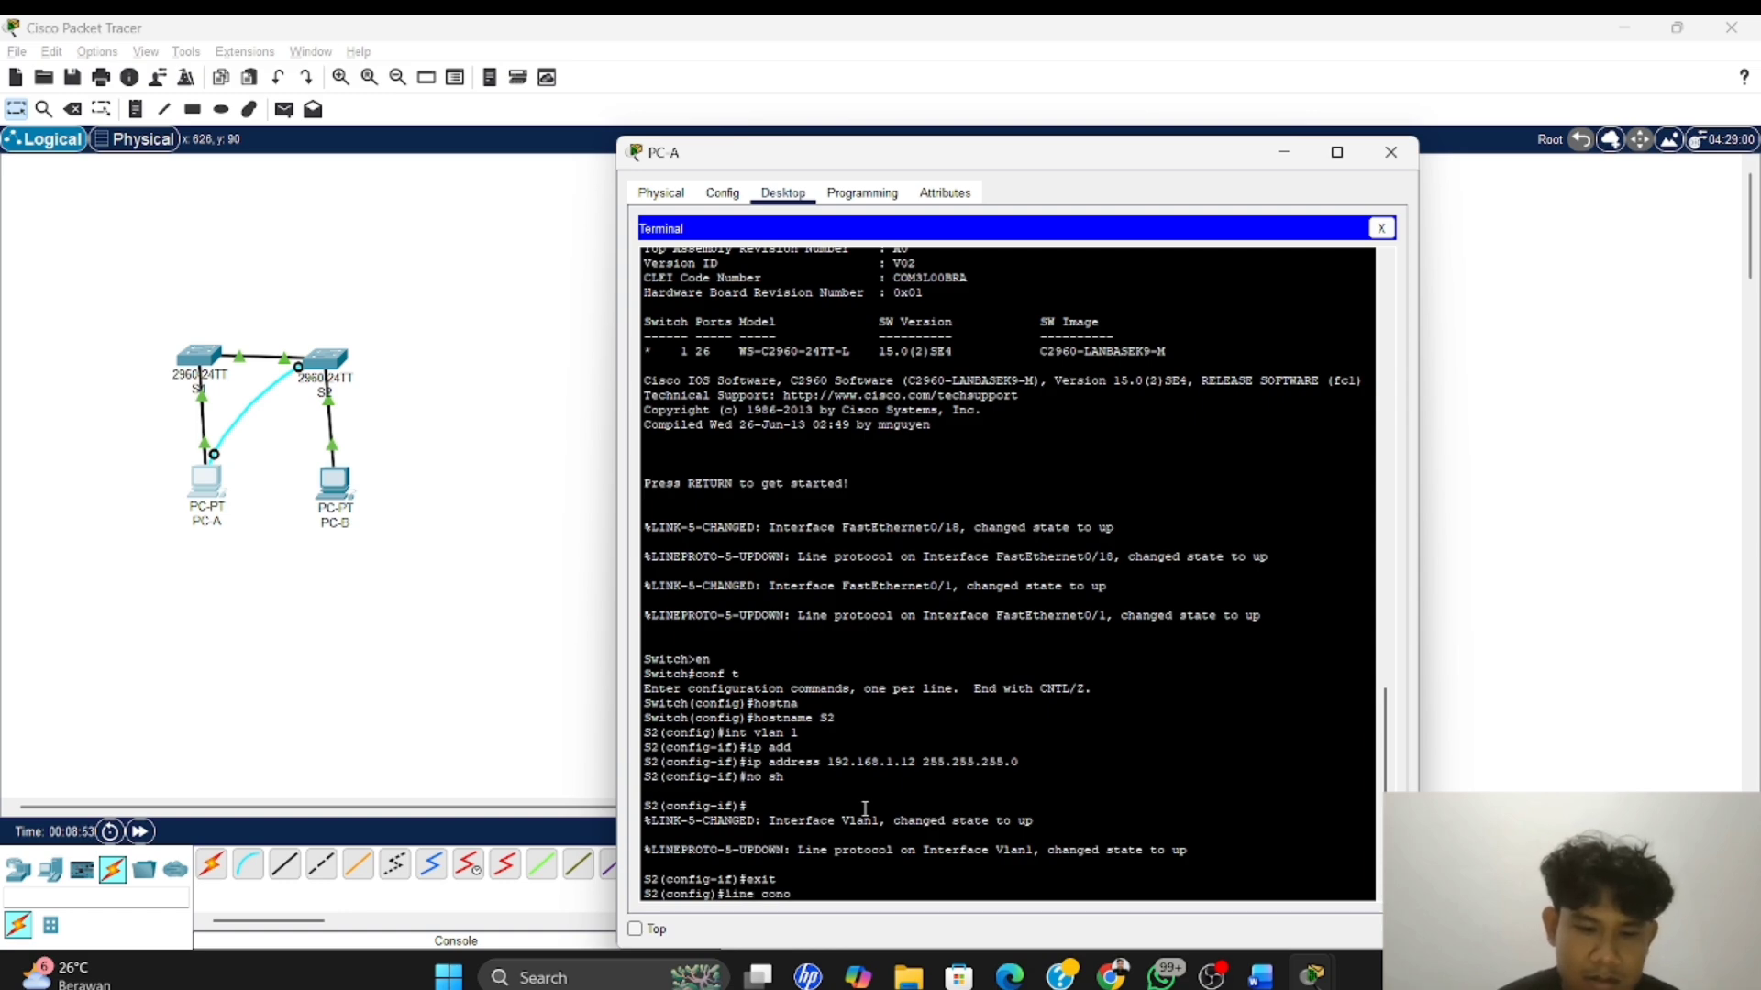
type("sole")
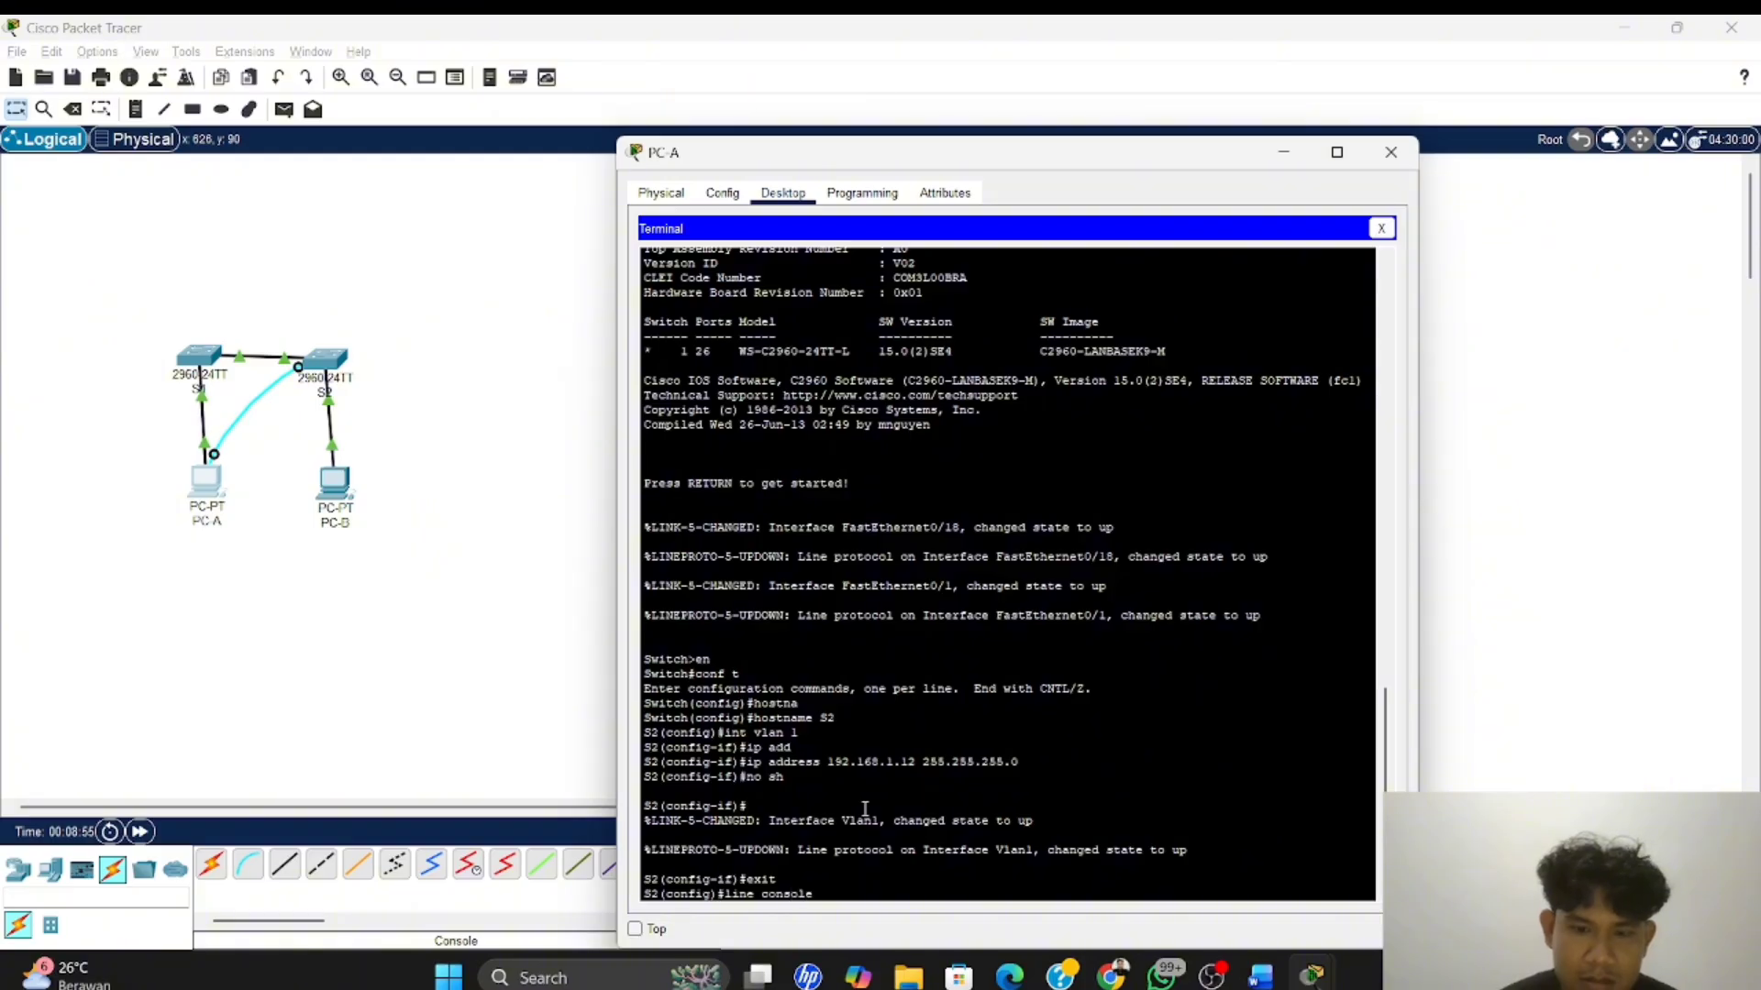
type(" 0")
key("Return")
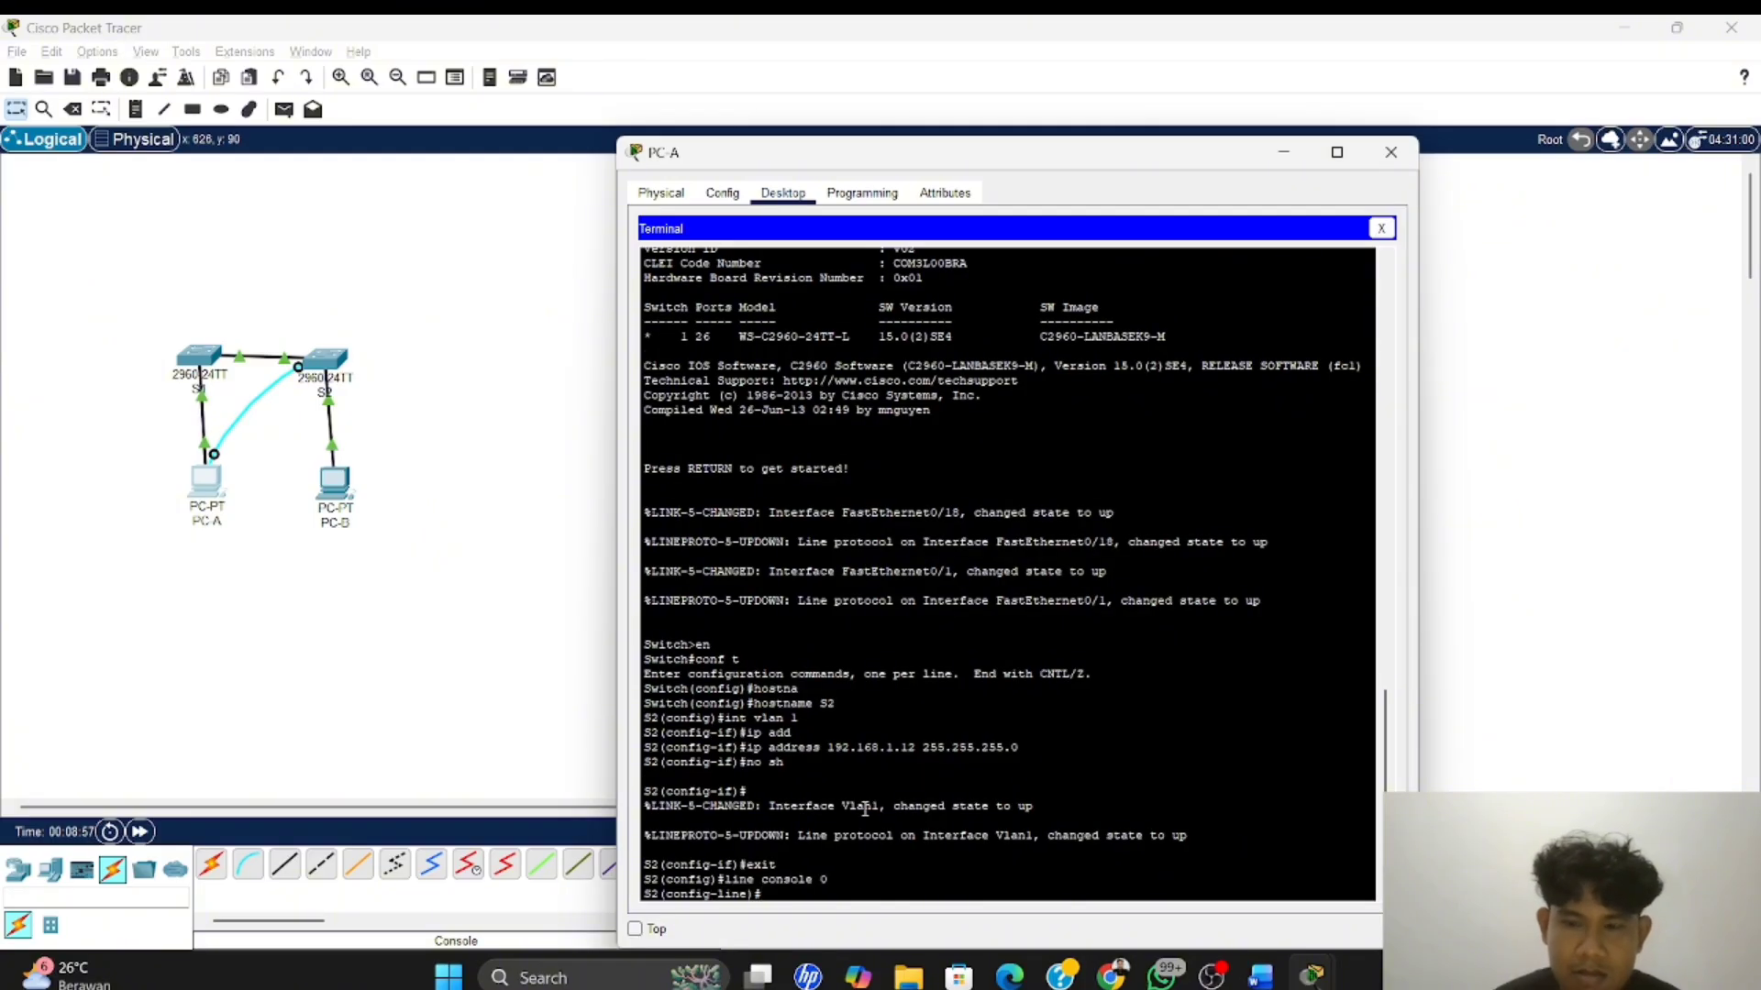
type("pas")
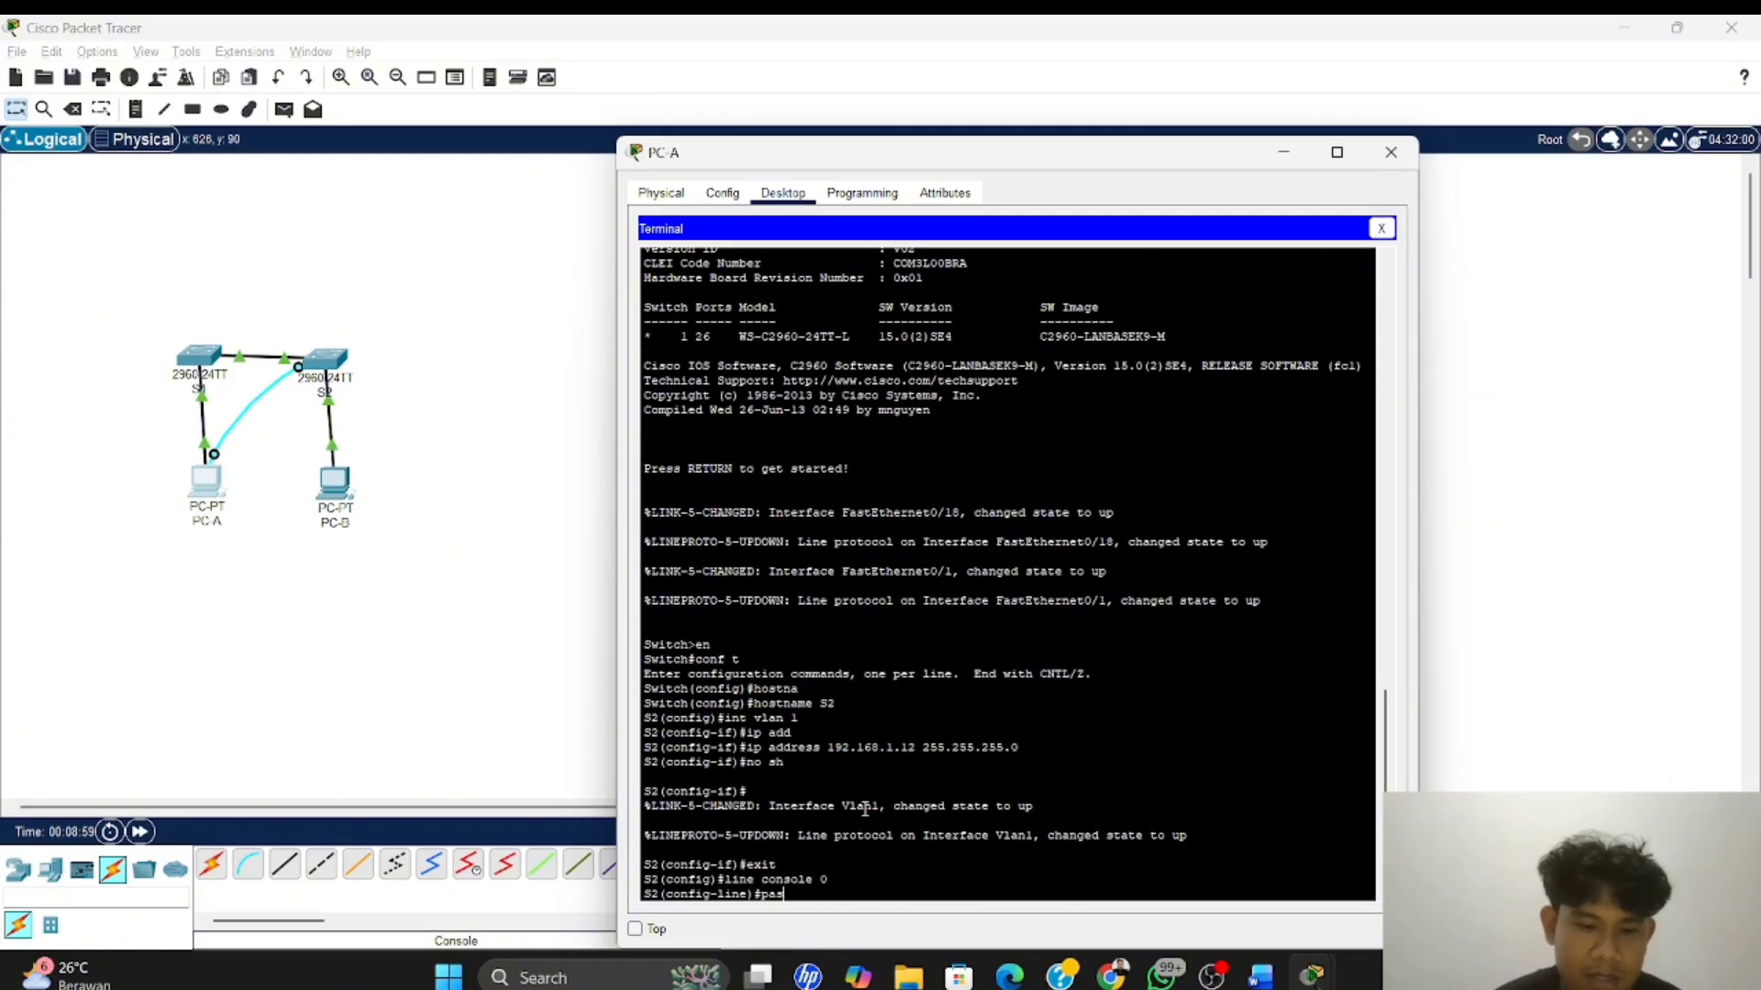
type("sword cisco")
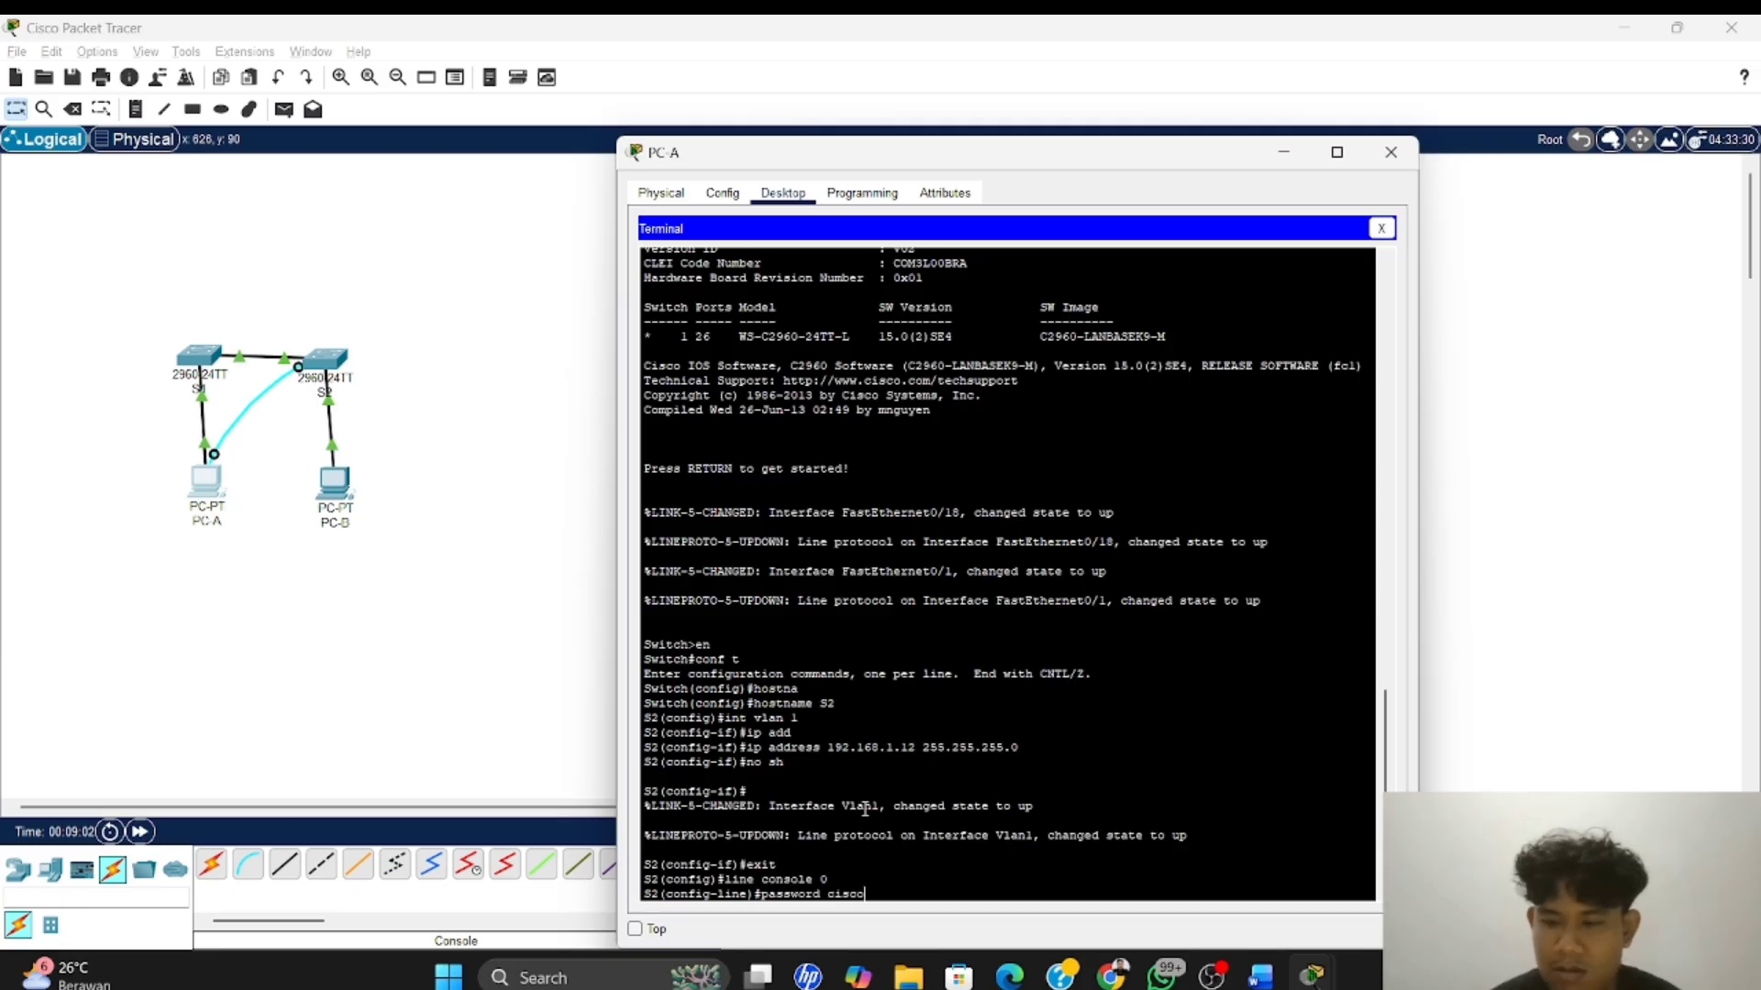
key("Return")
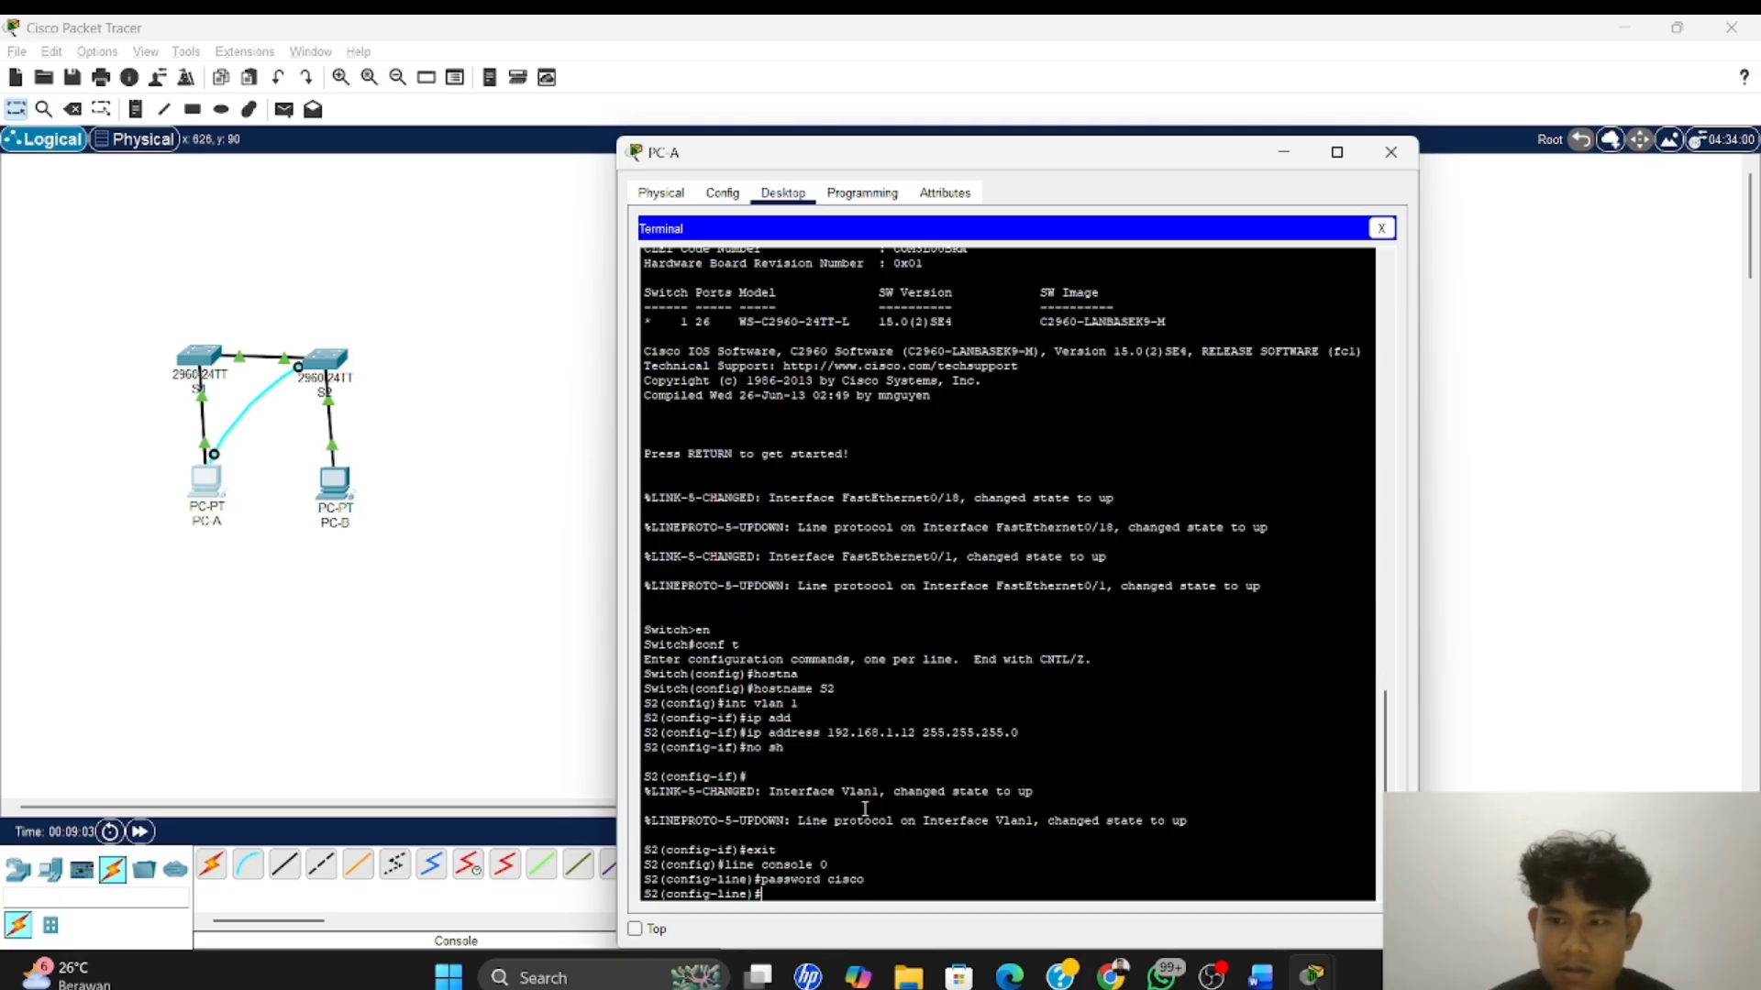
type("login")
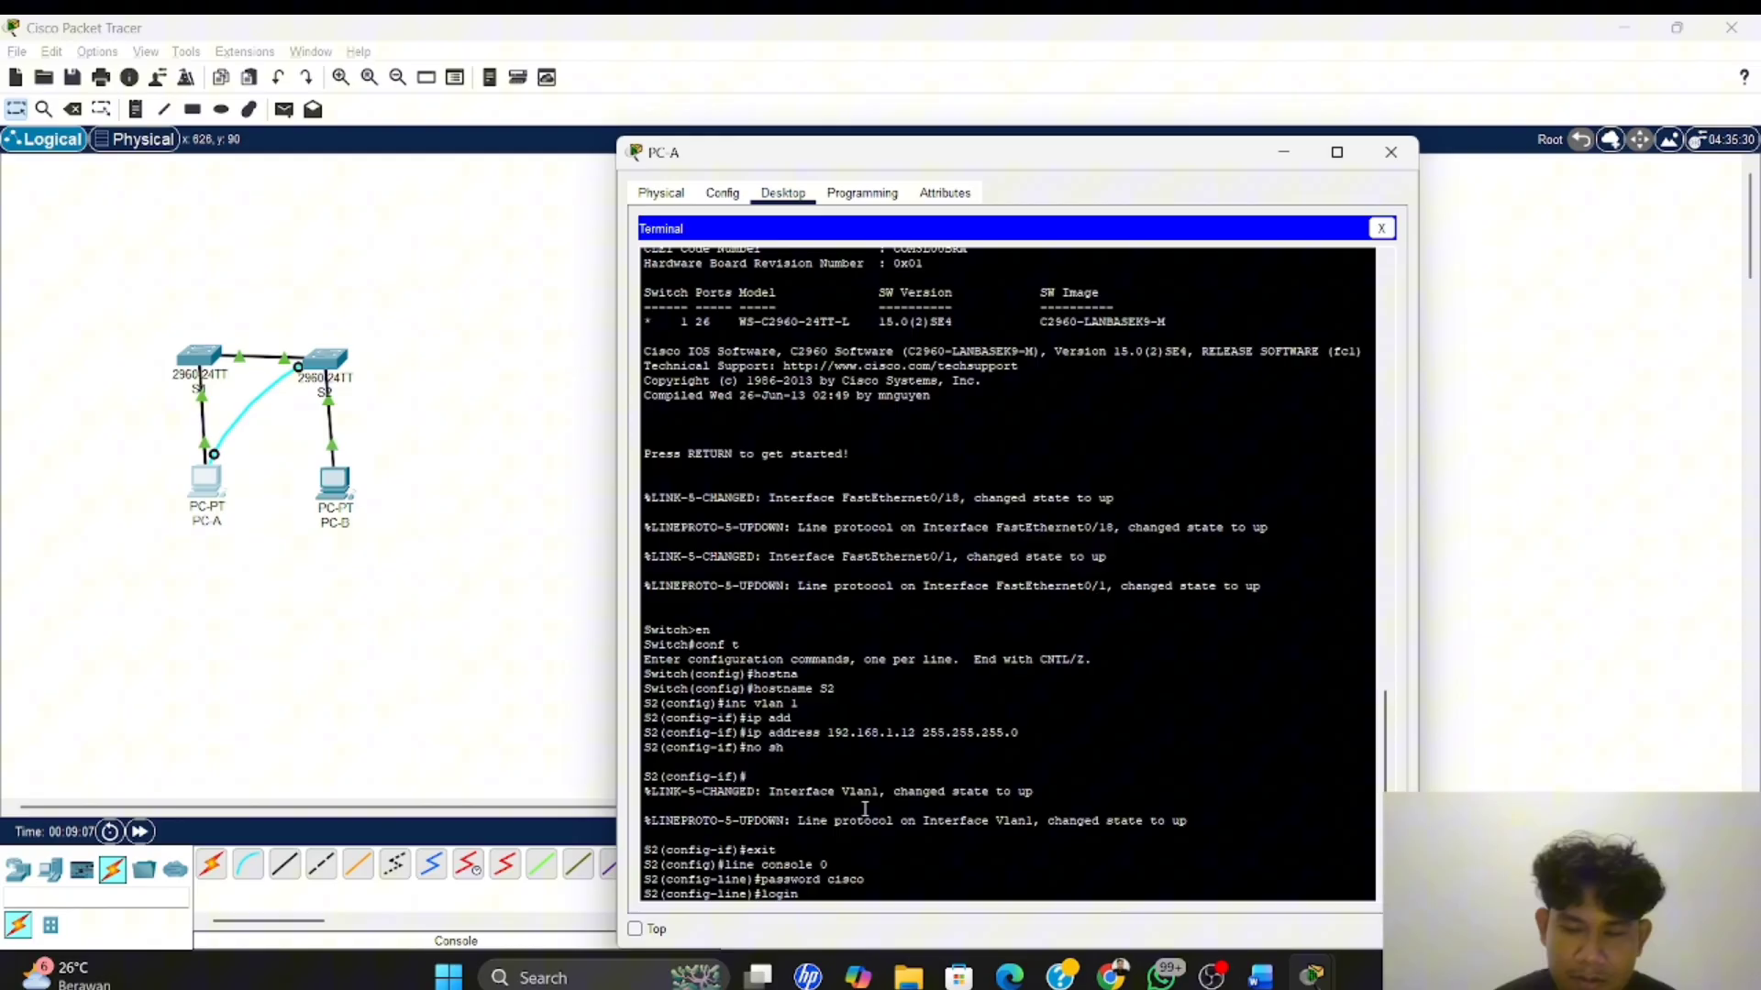
key("Return")
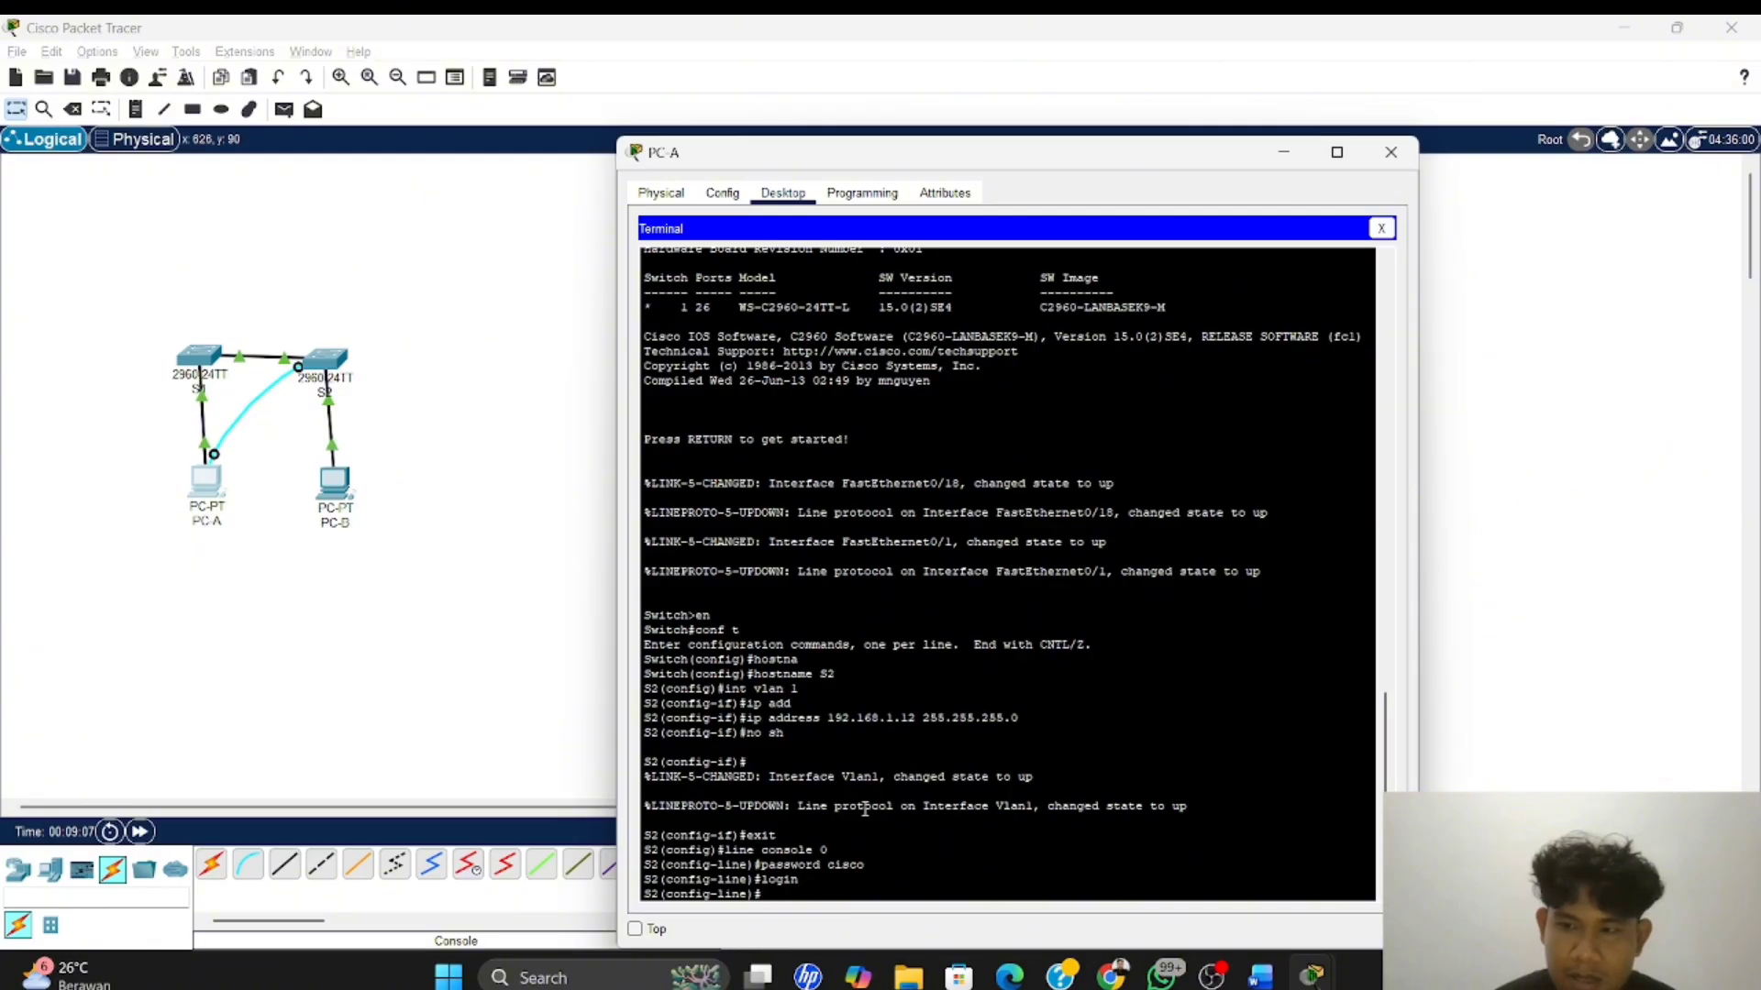
type("e")
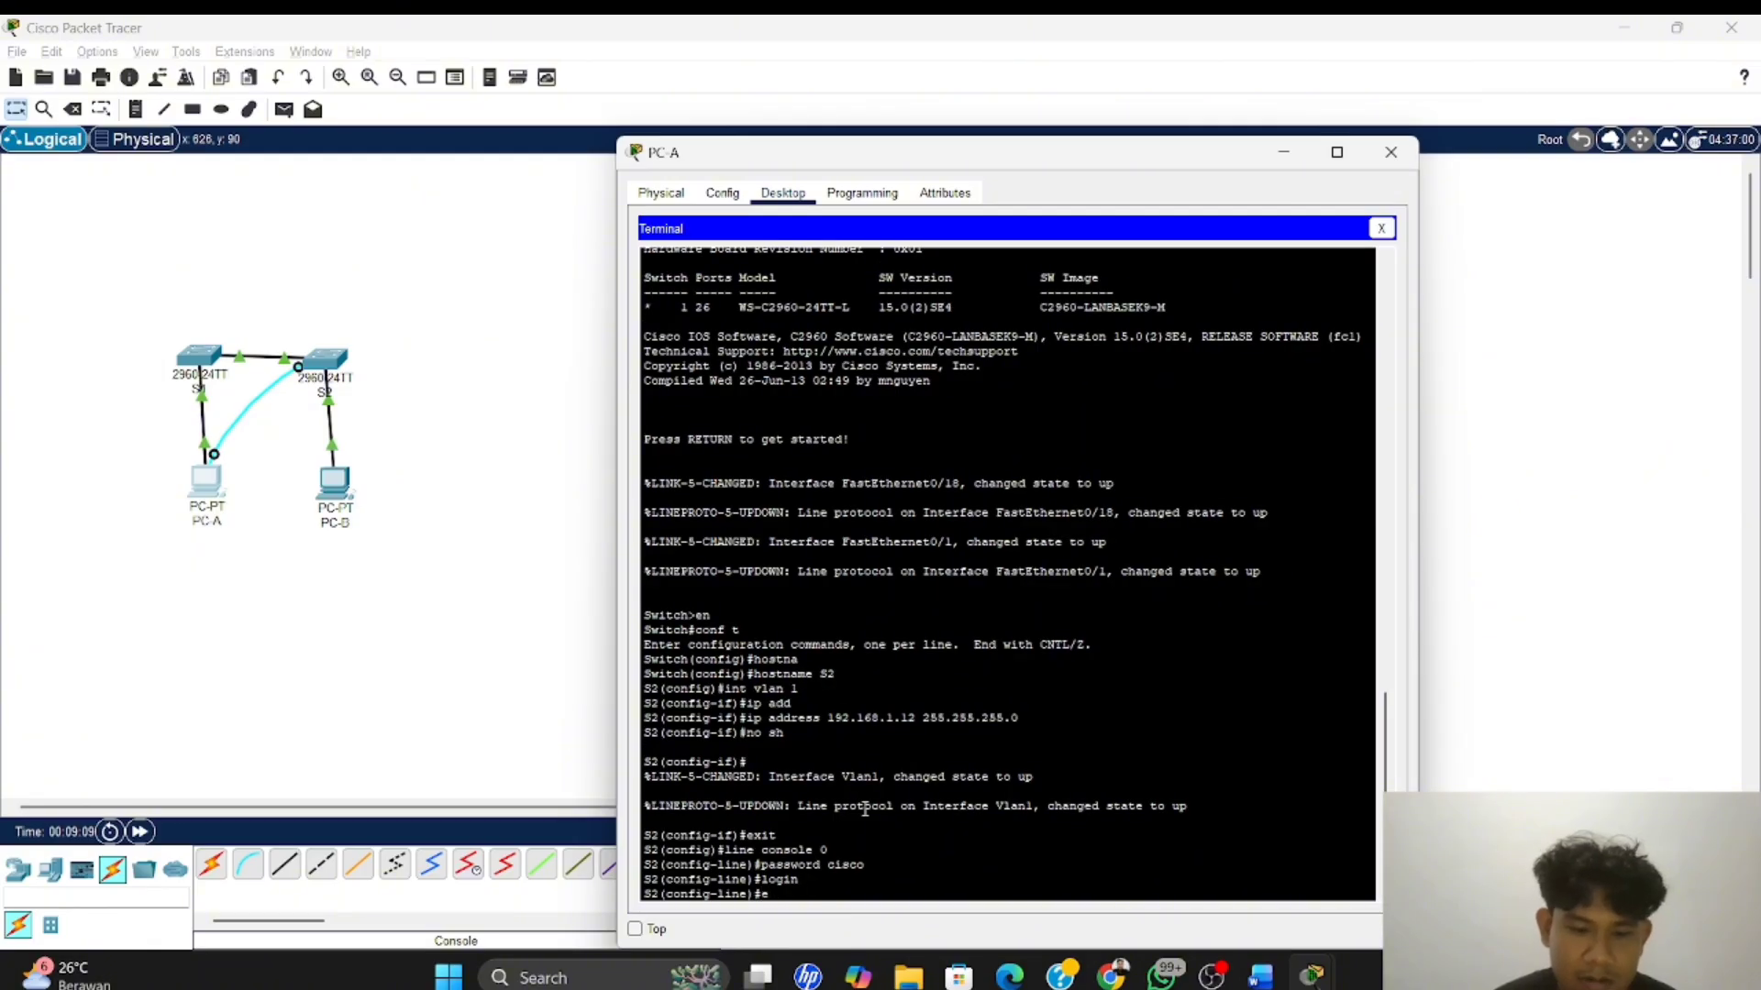
type("xit")
key("Return")
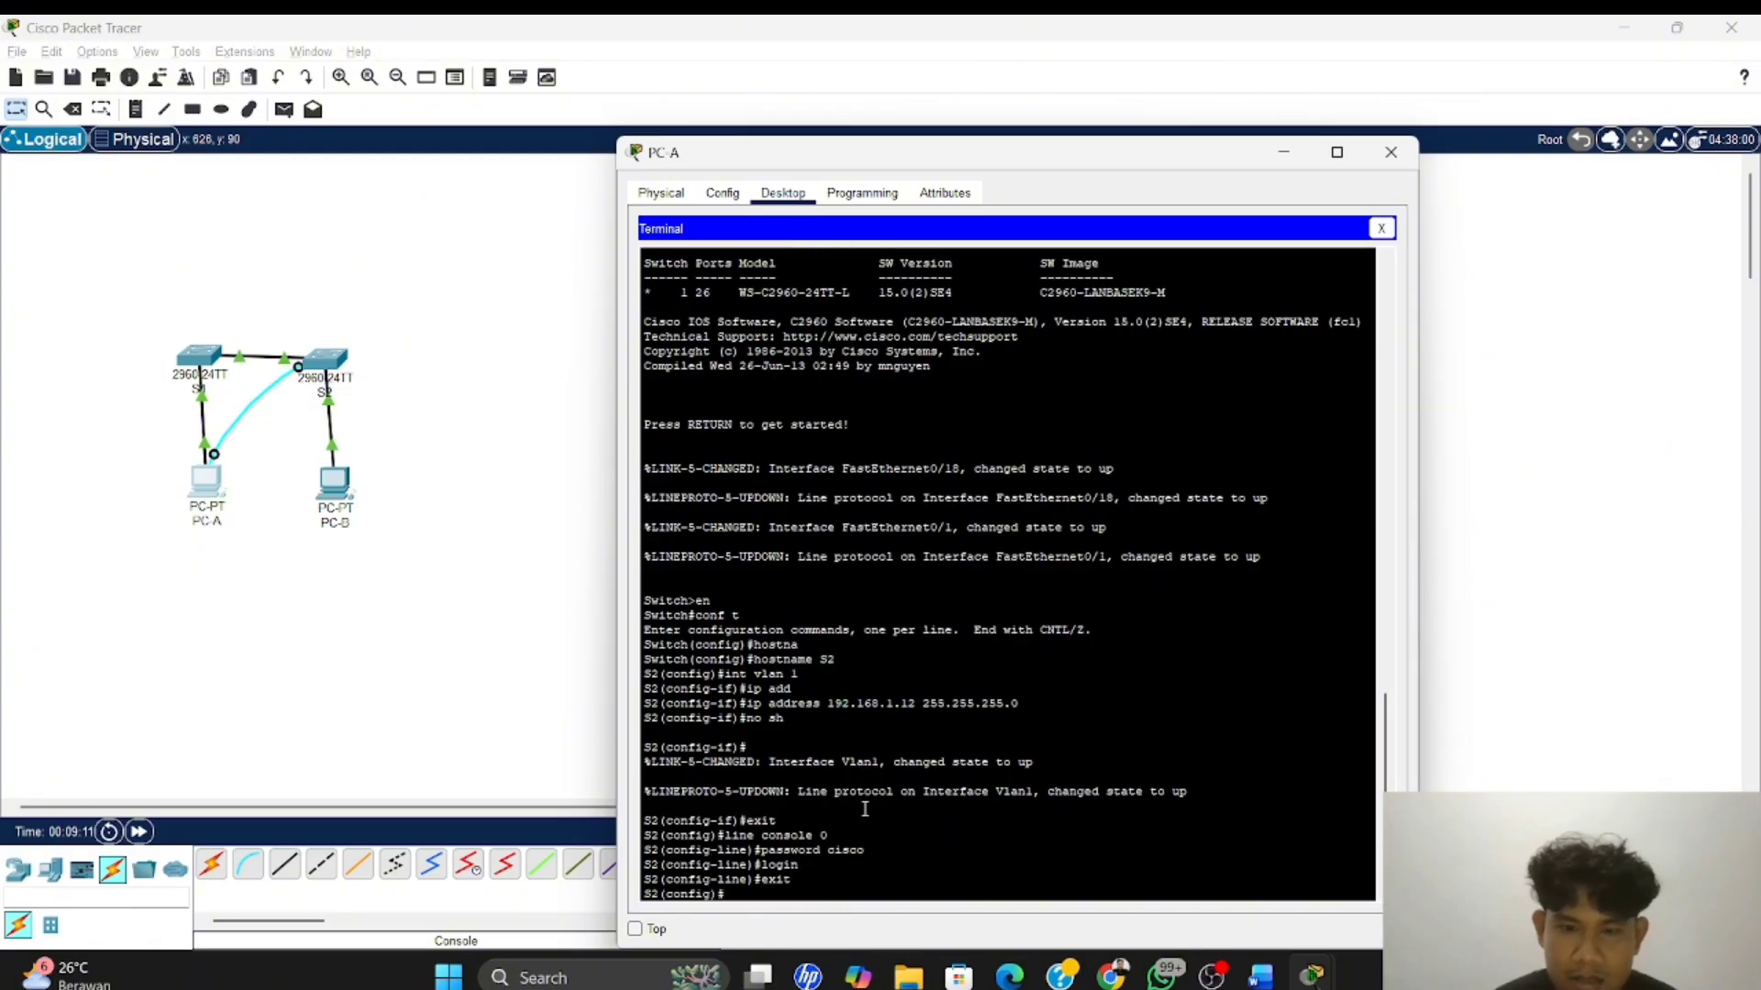
On S2, enter line configuration for vty 0 4 and set the vty password
type("li")
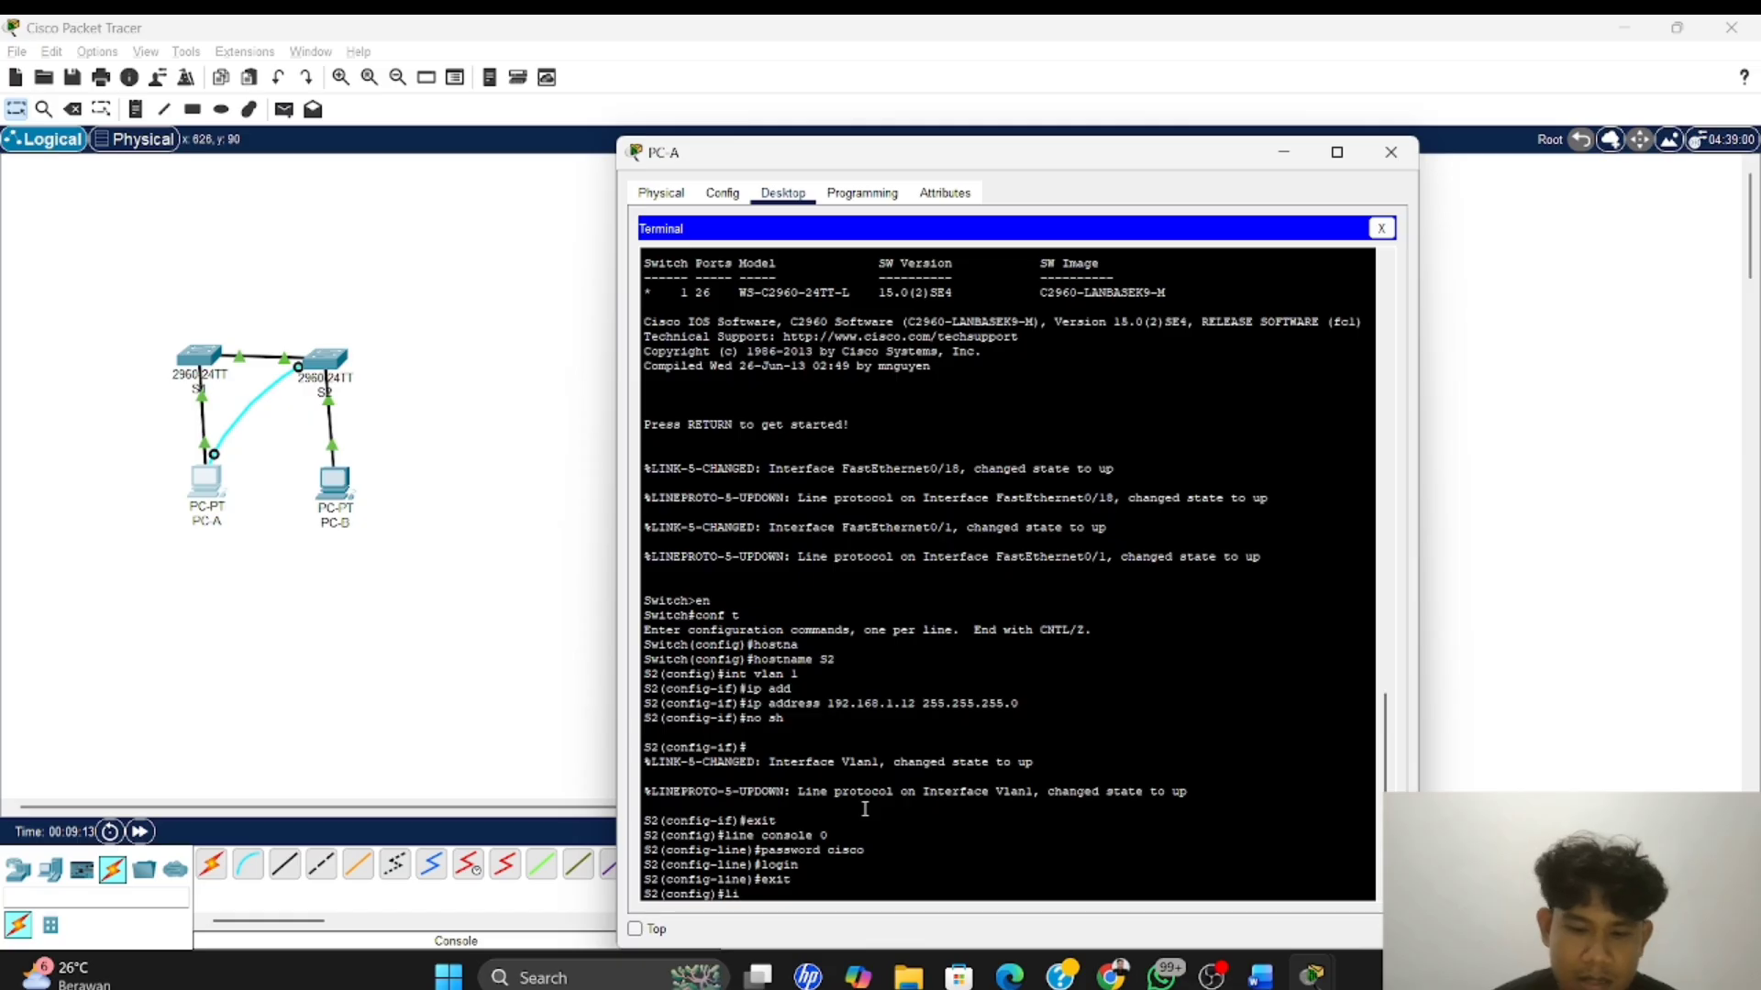
type("ne vt")
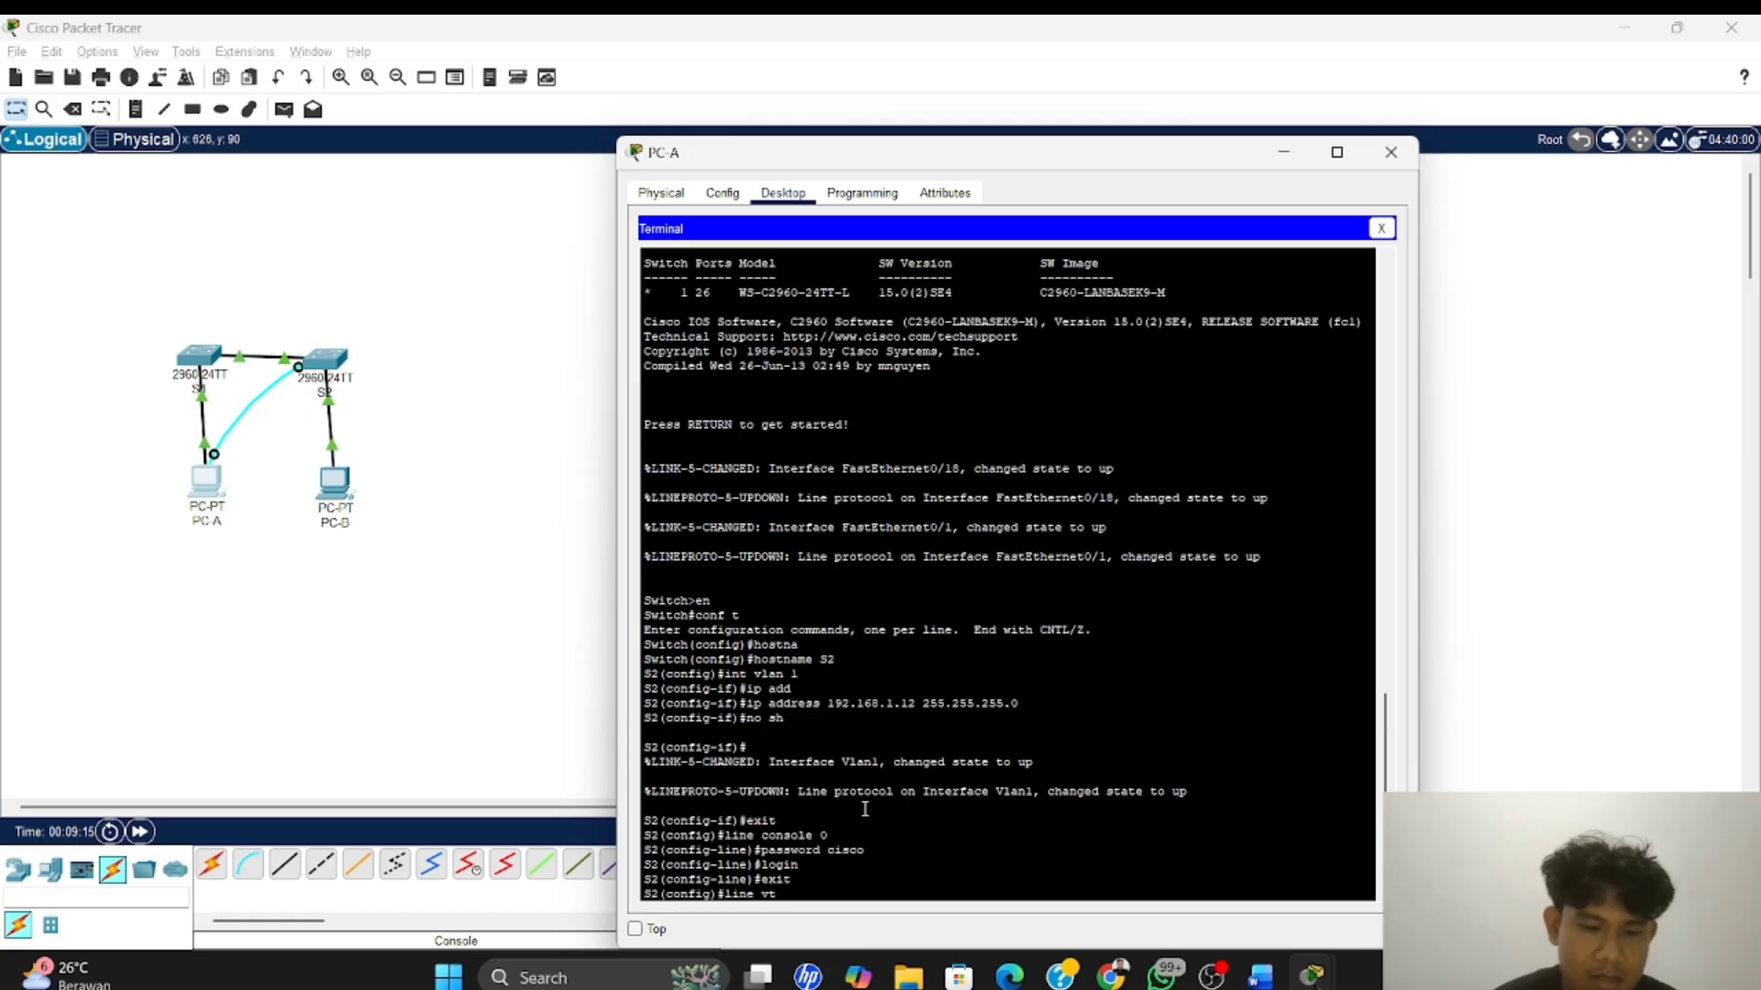
type("y ")
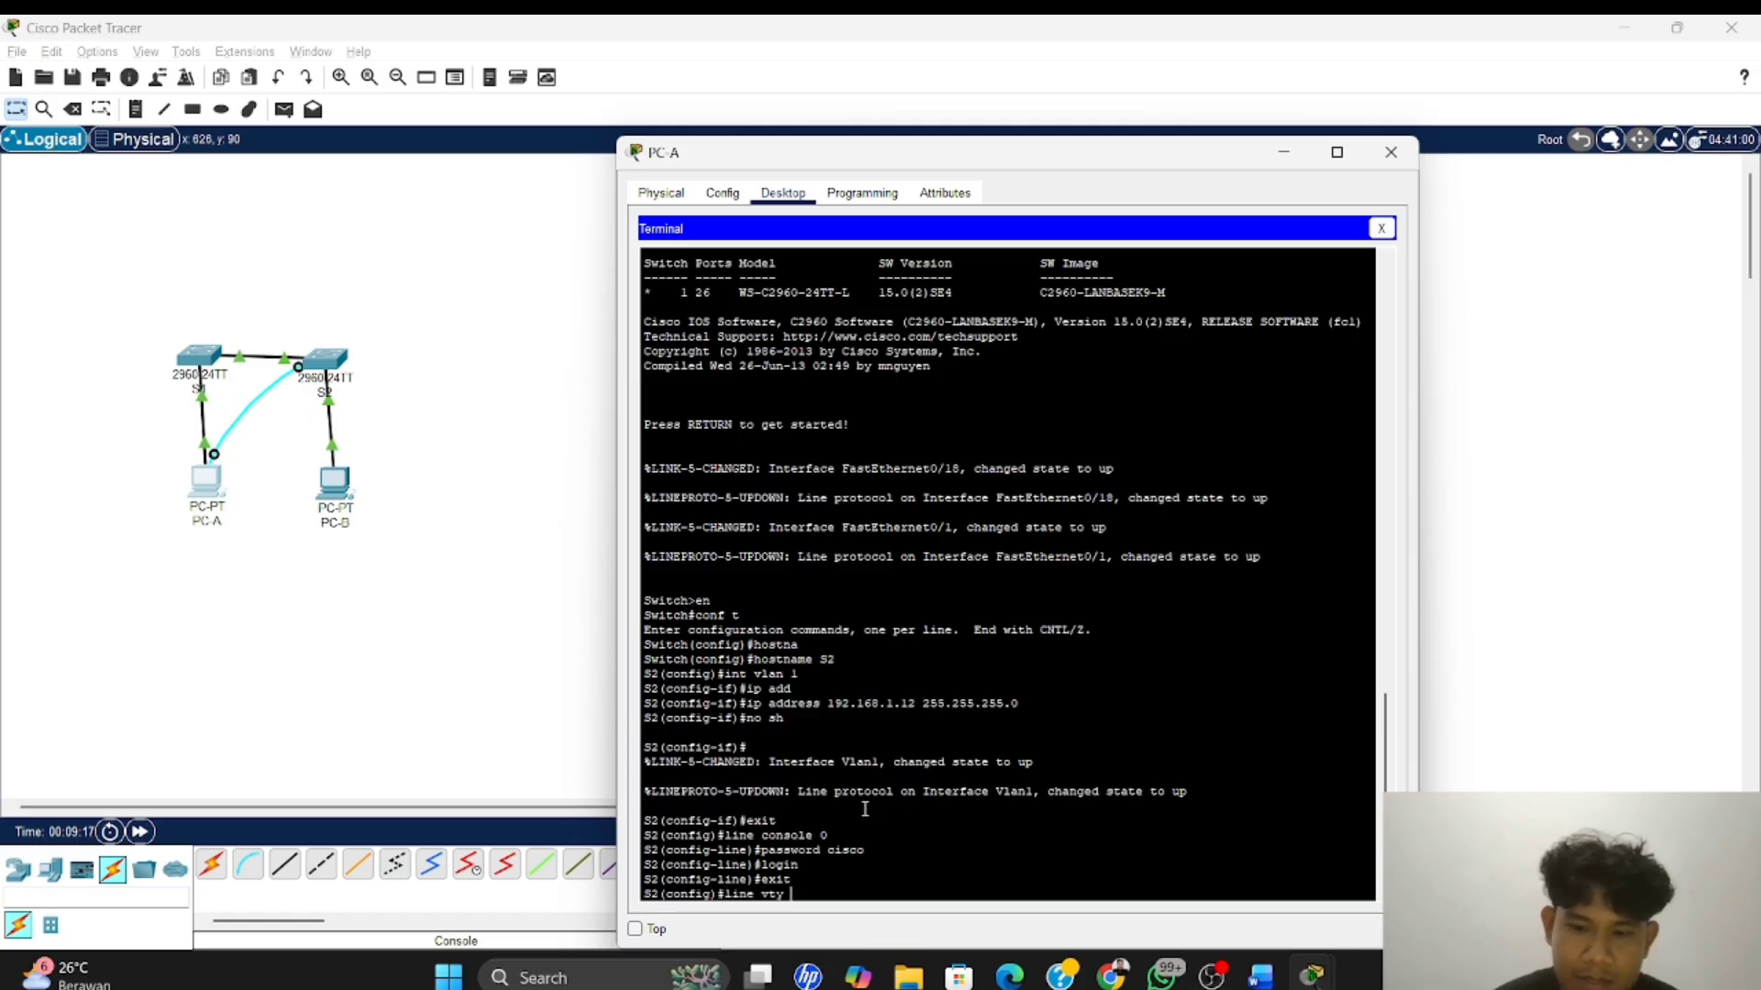
type("0 4")
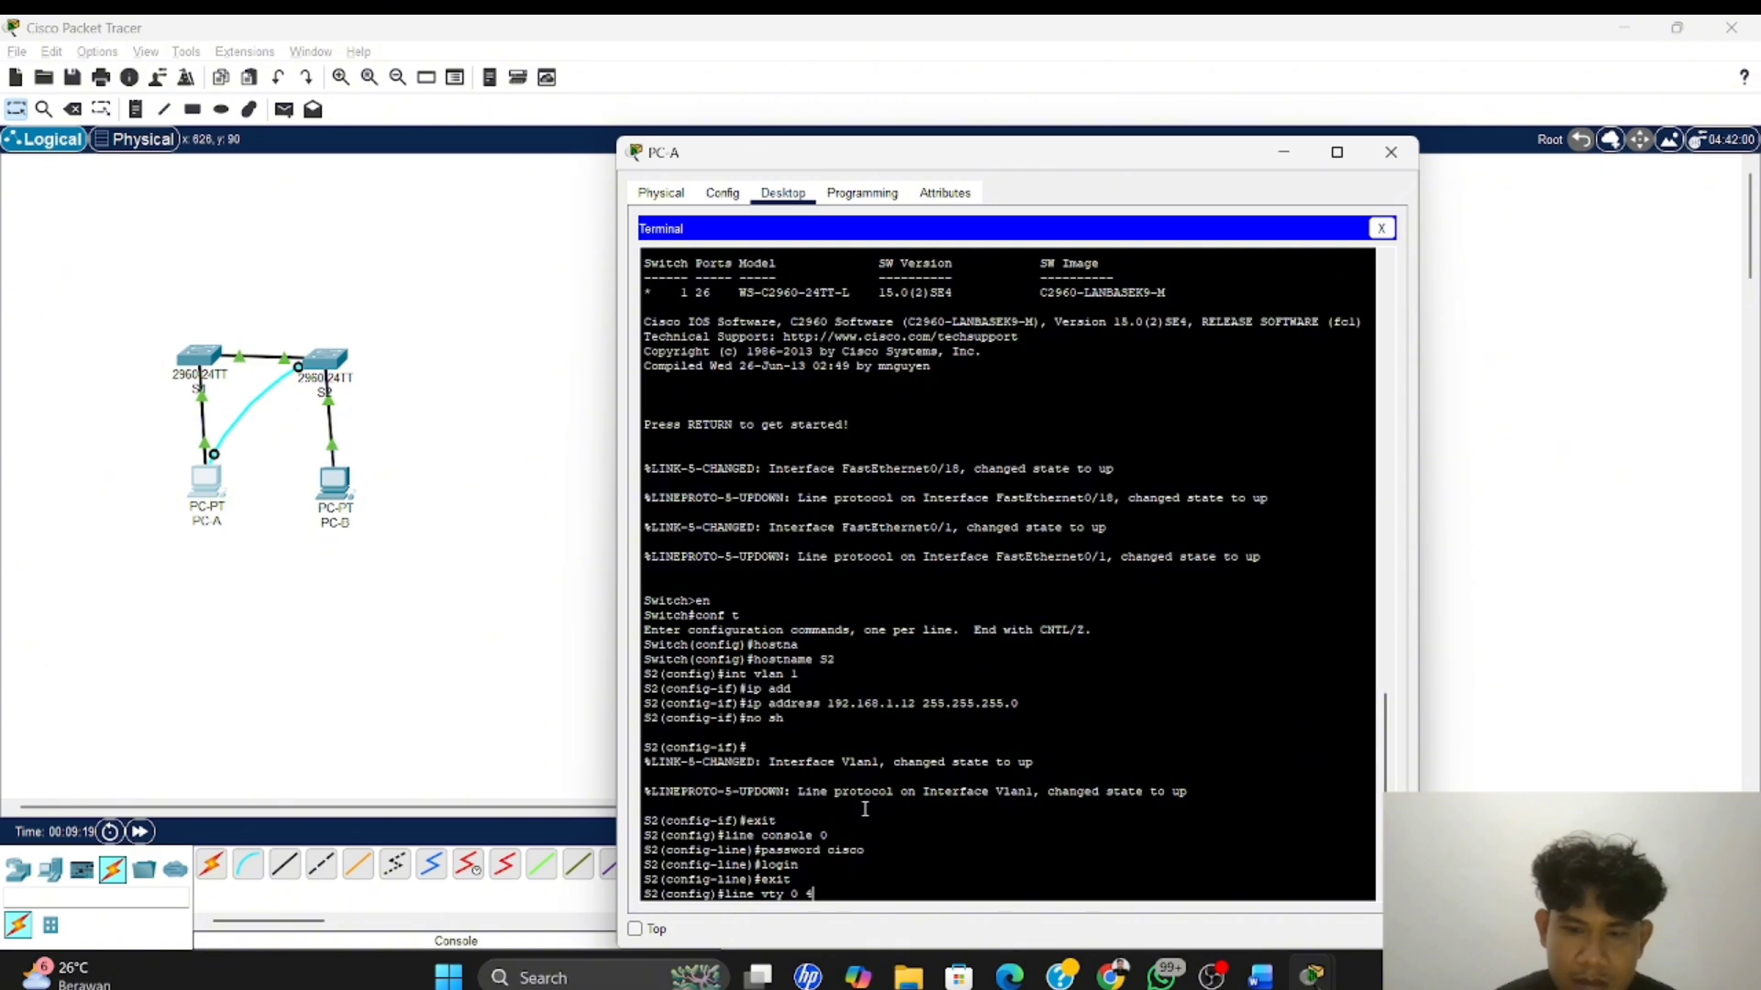
key("Return")
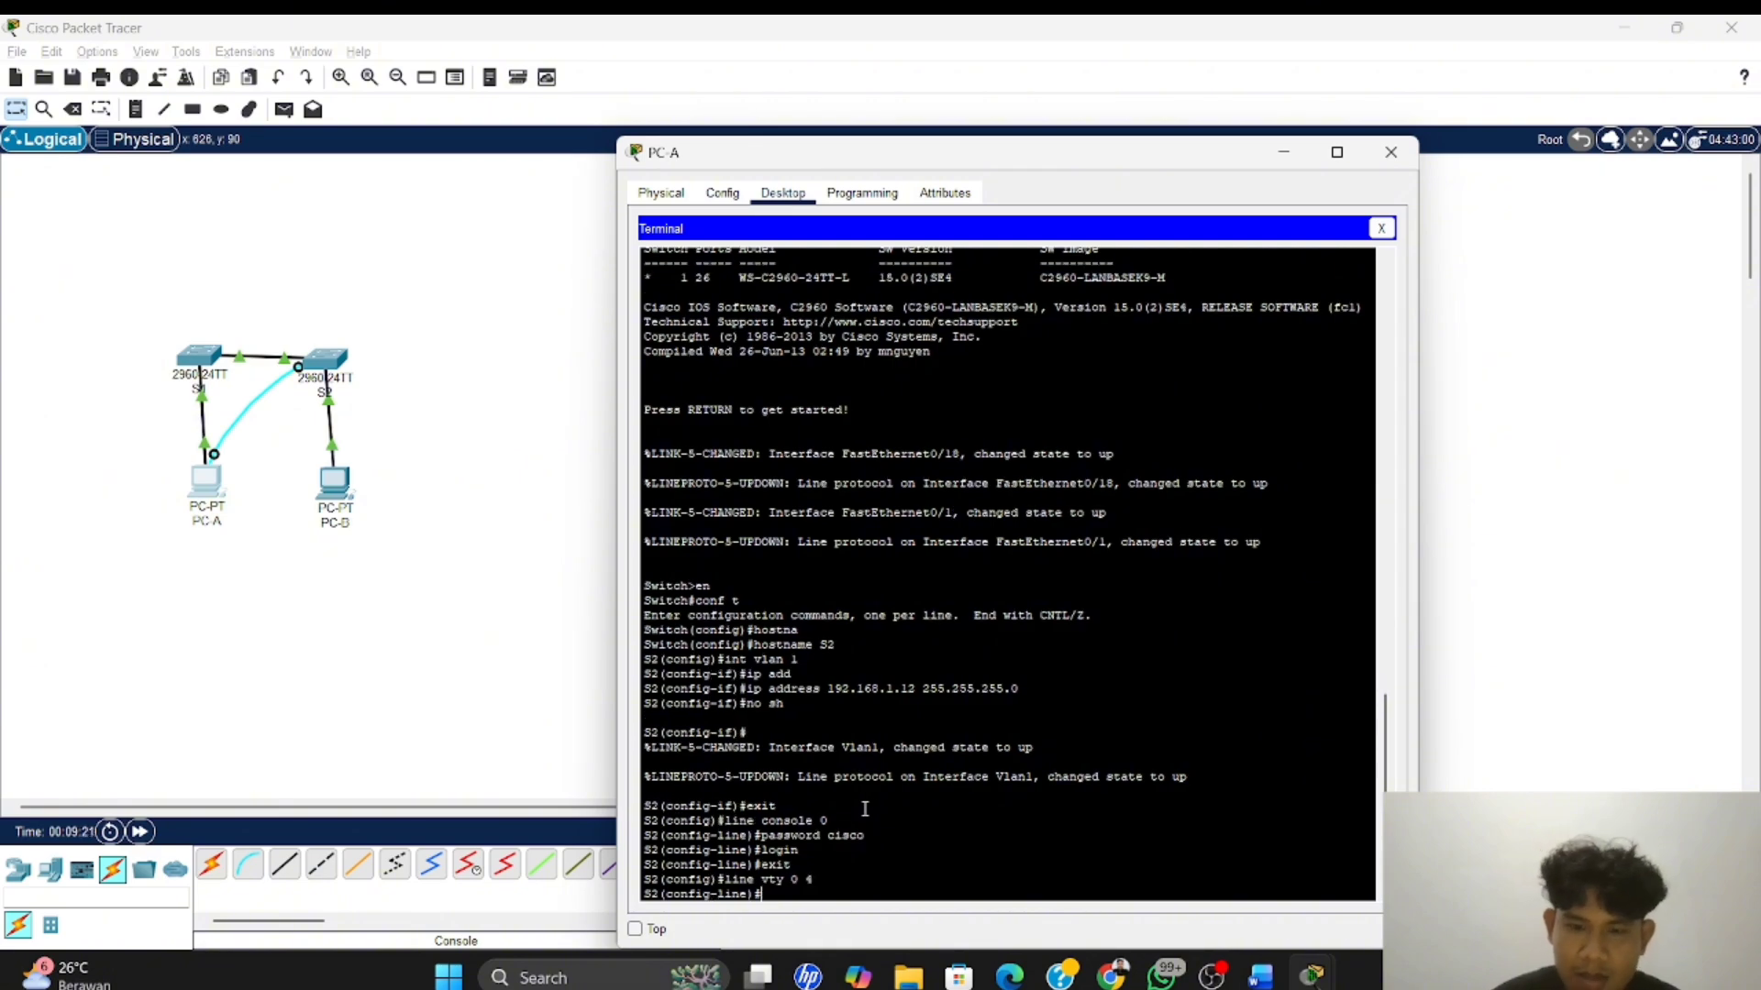
type("password cisco")
key("Return")
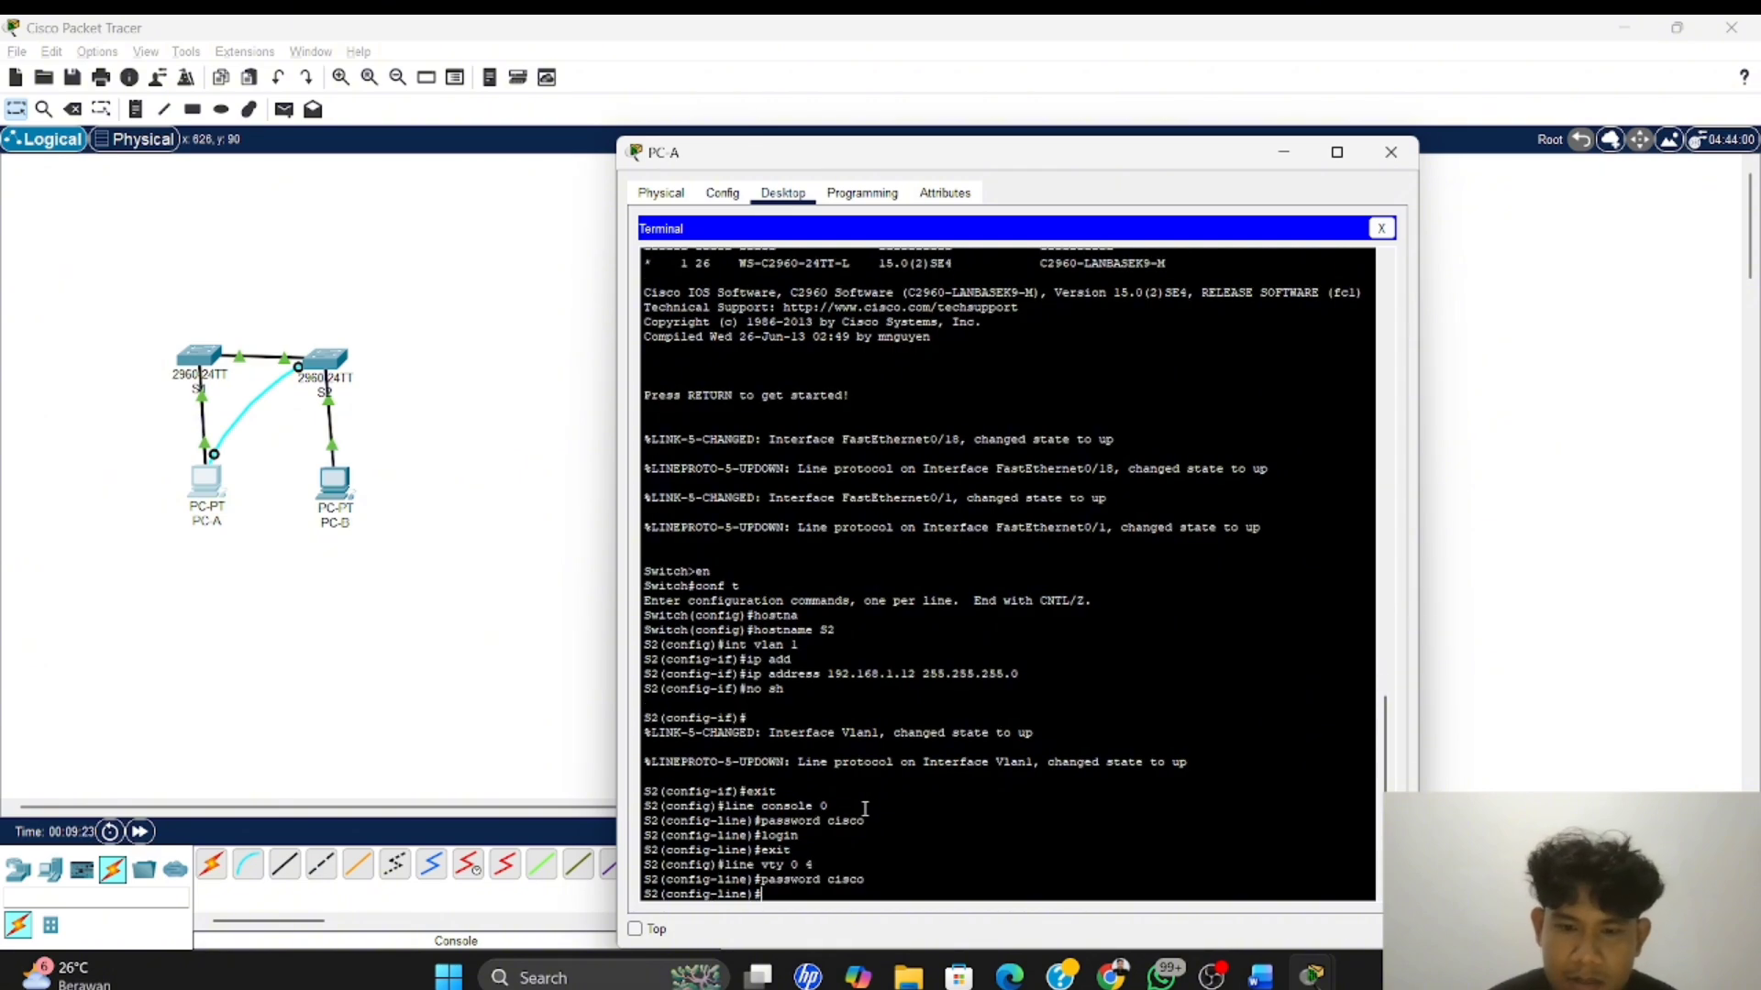
Enable login on S2's vty lines and exit to global configuration mode
type("login")
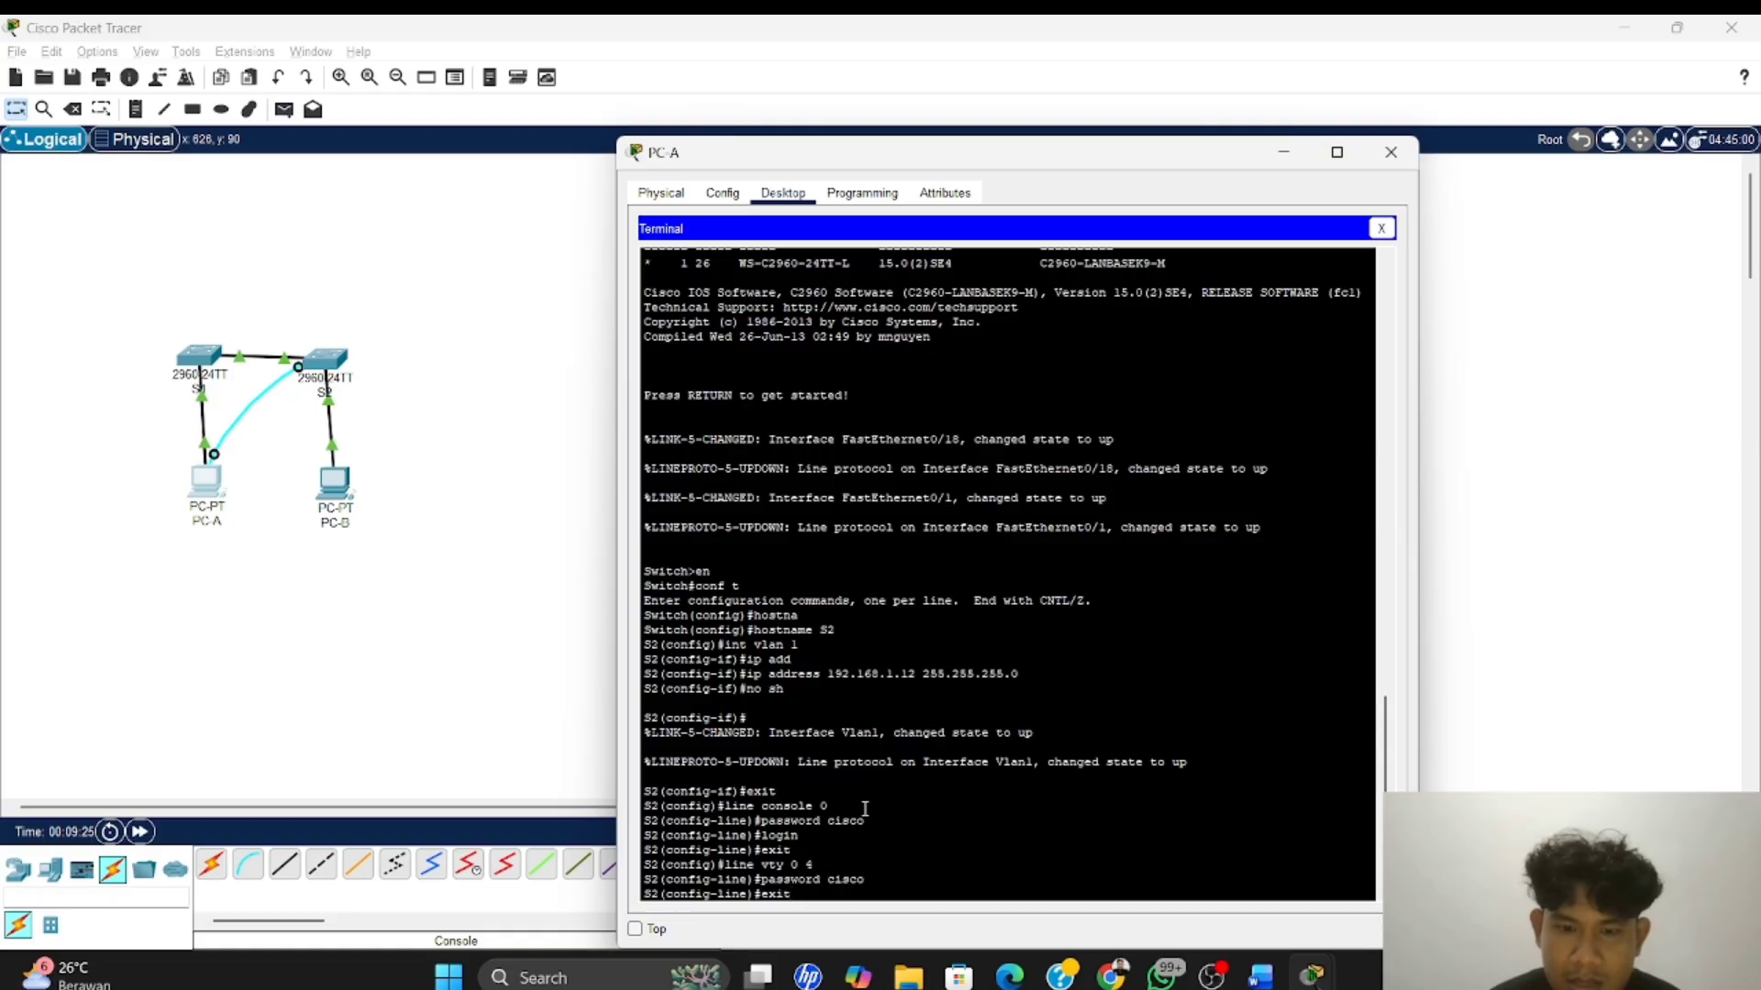
key("Return")
key("Up")
key("Up")
key("Up")
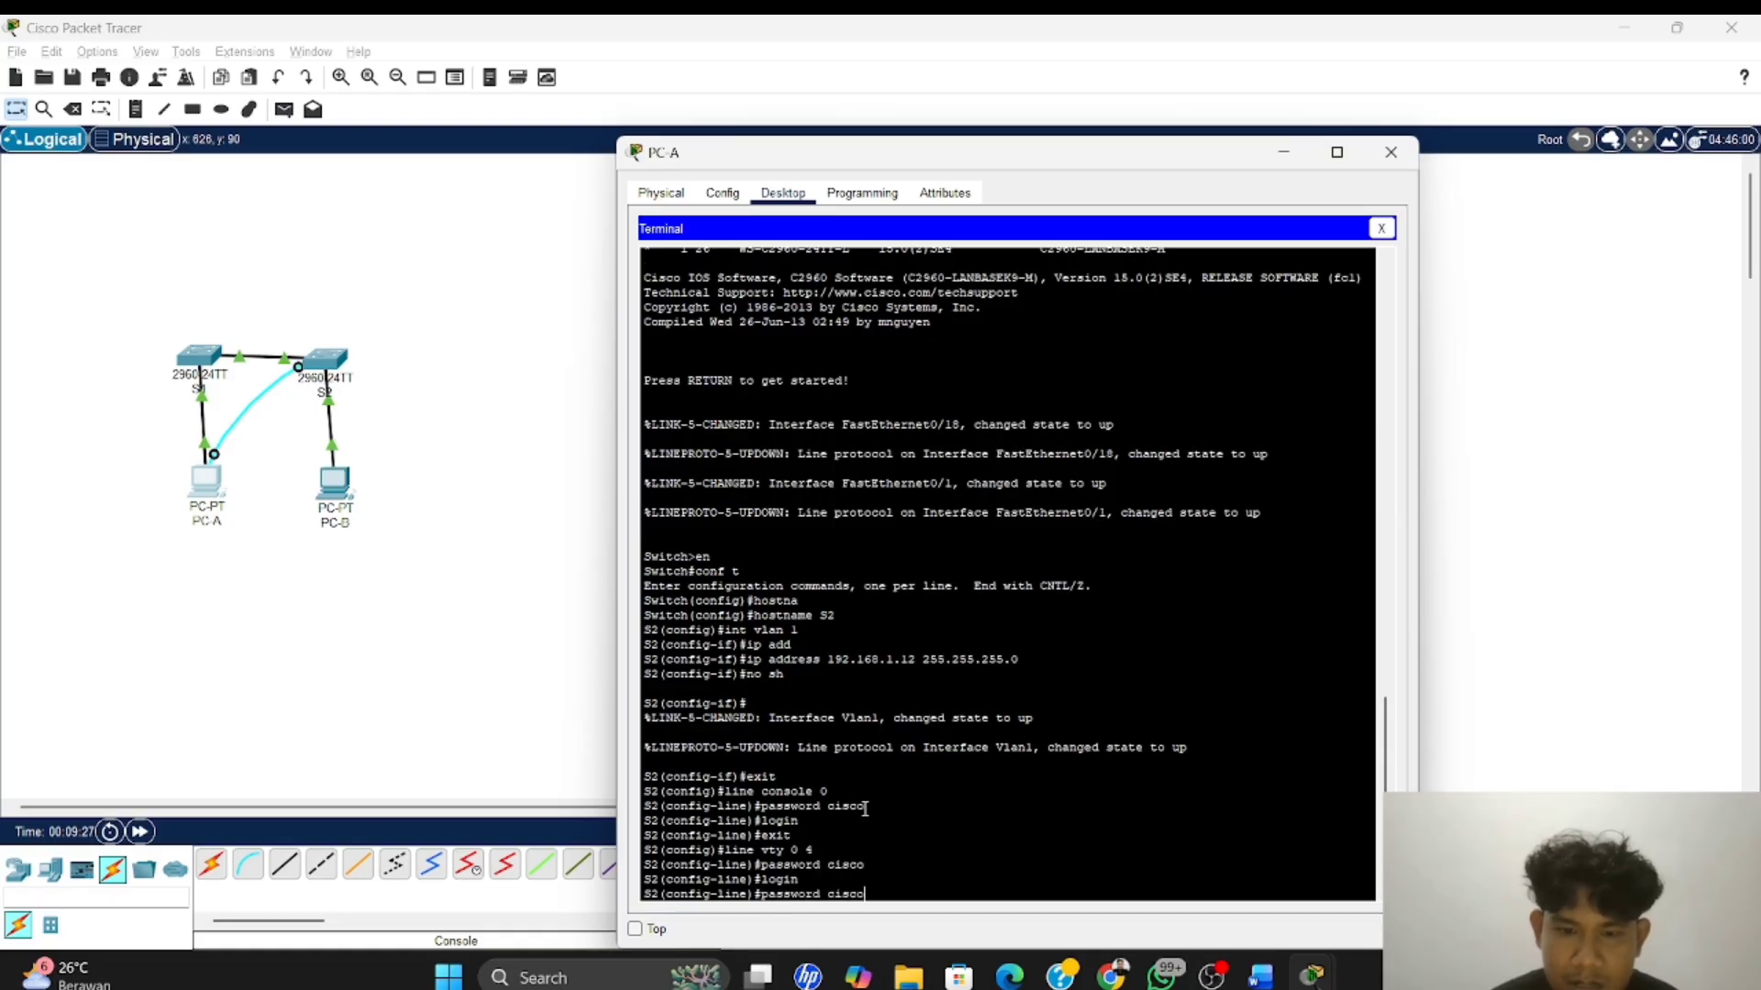
key("Up")
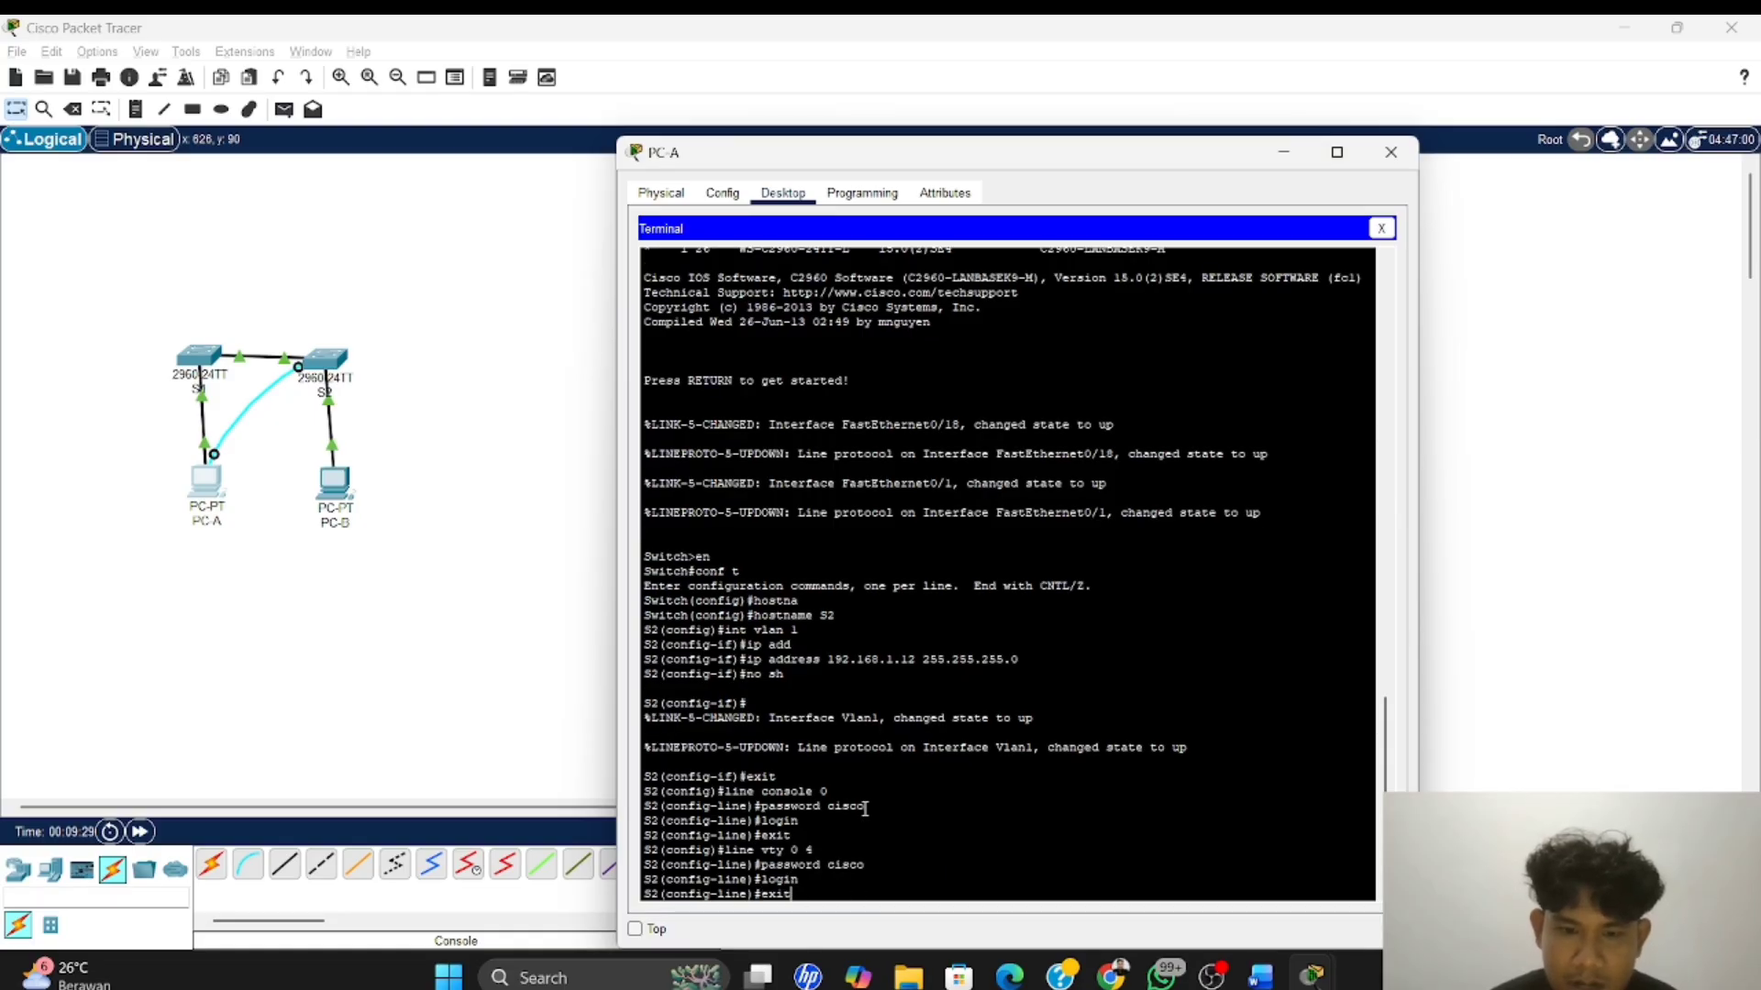
key("Return")
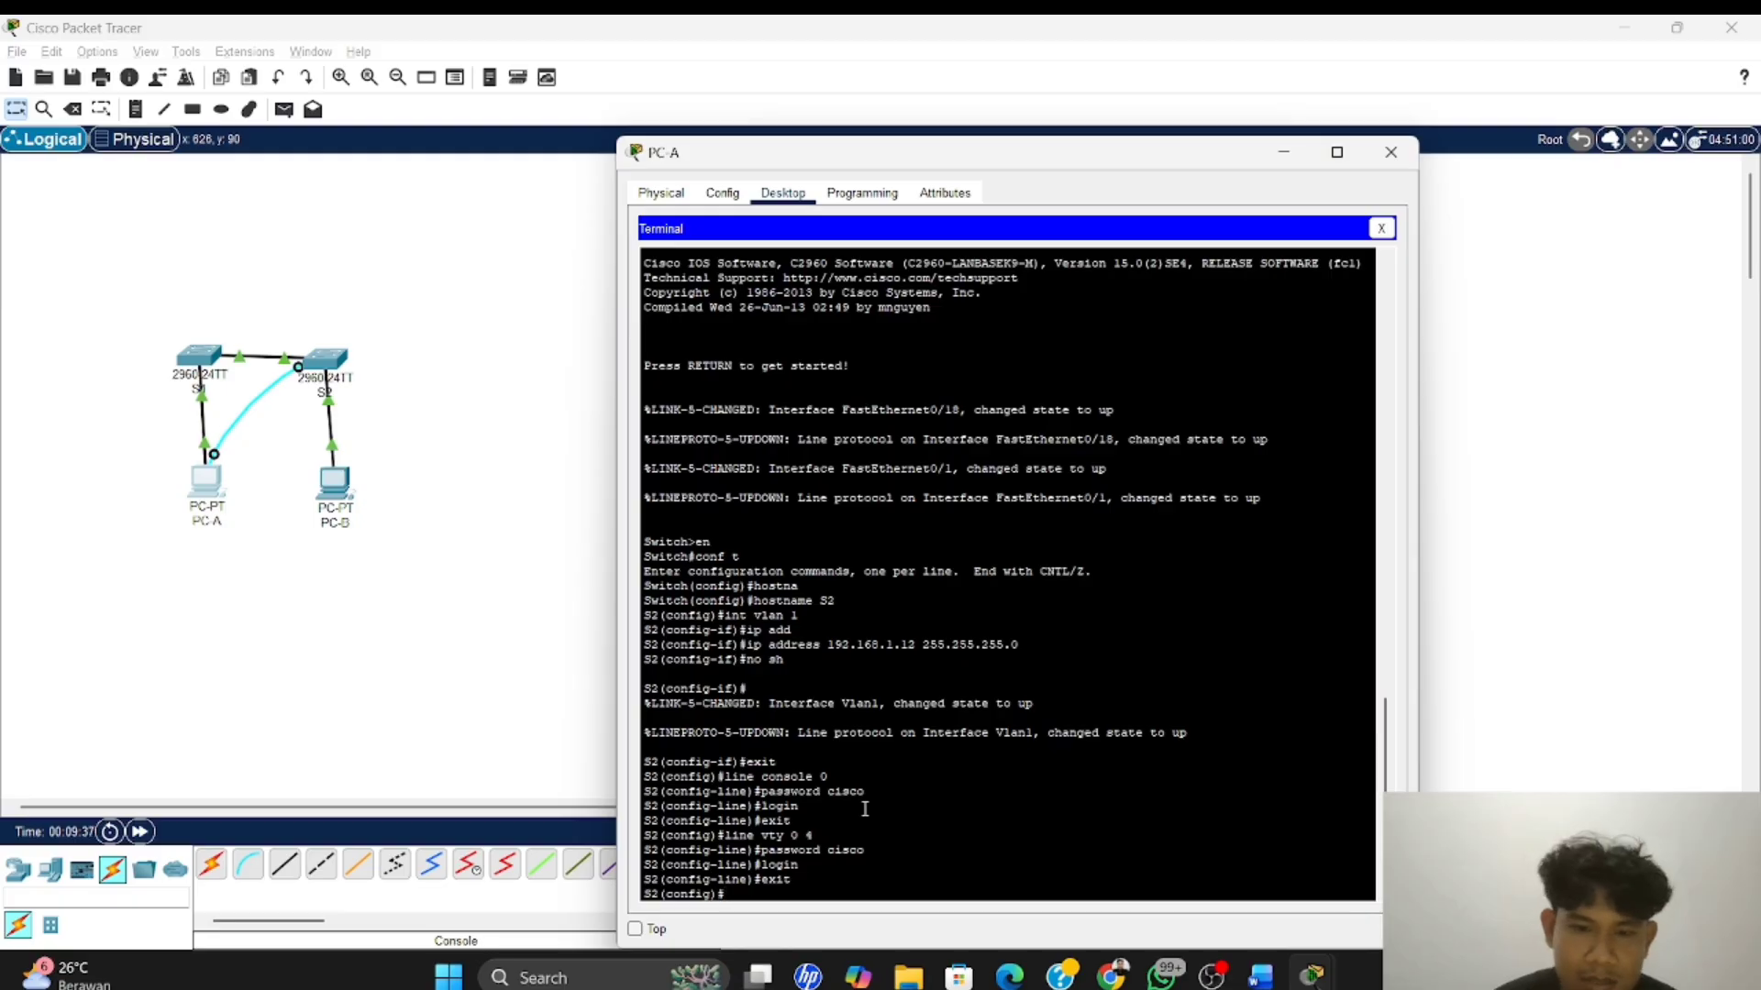
Set the privileged EXEC password on S2 with the enable secret command
type("en")
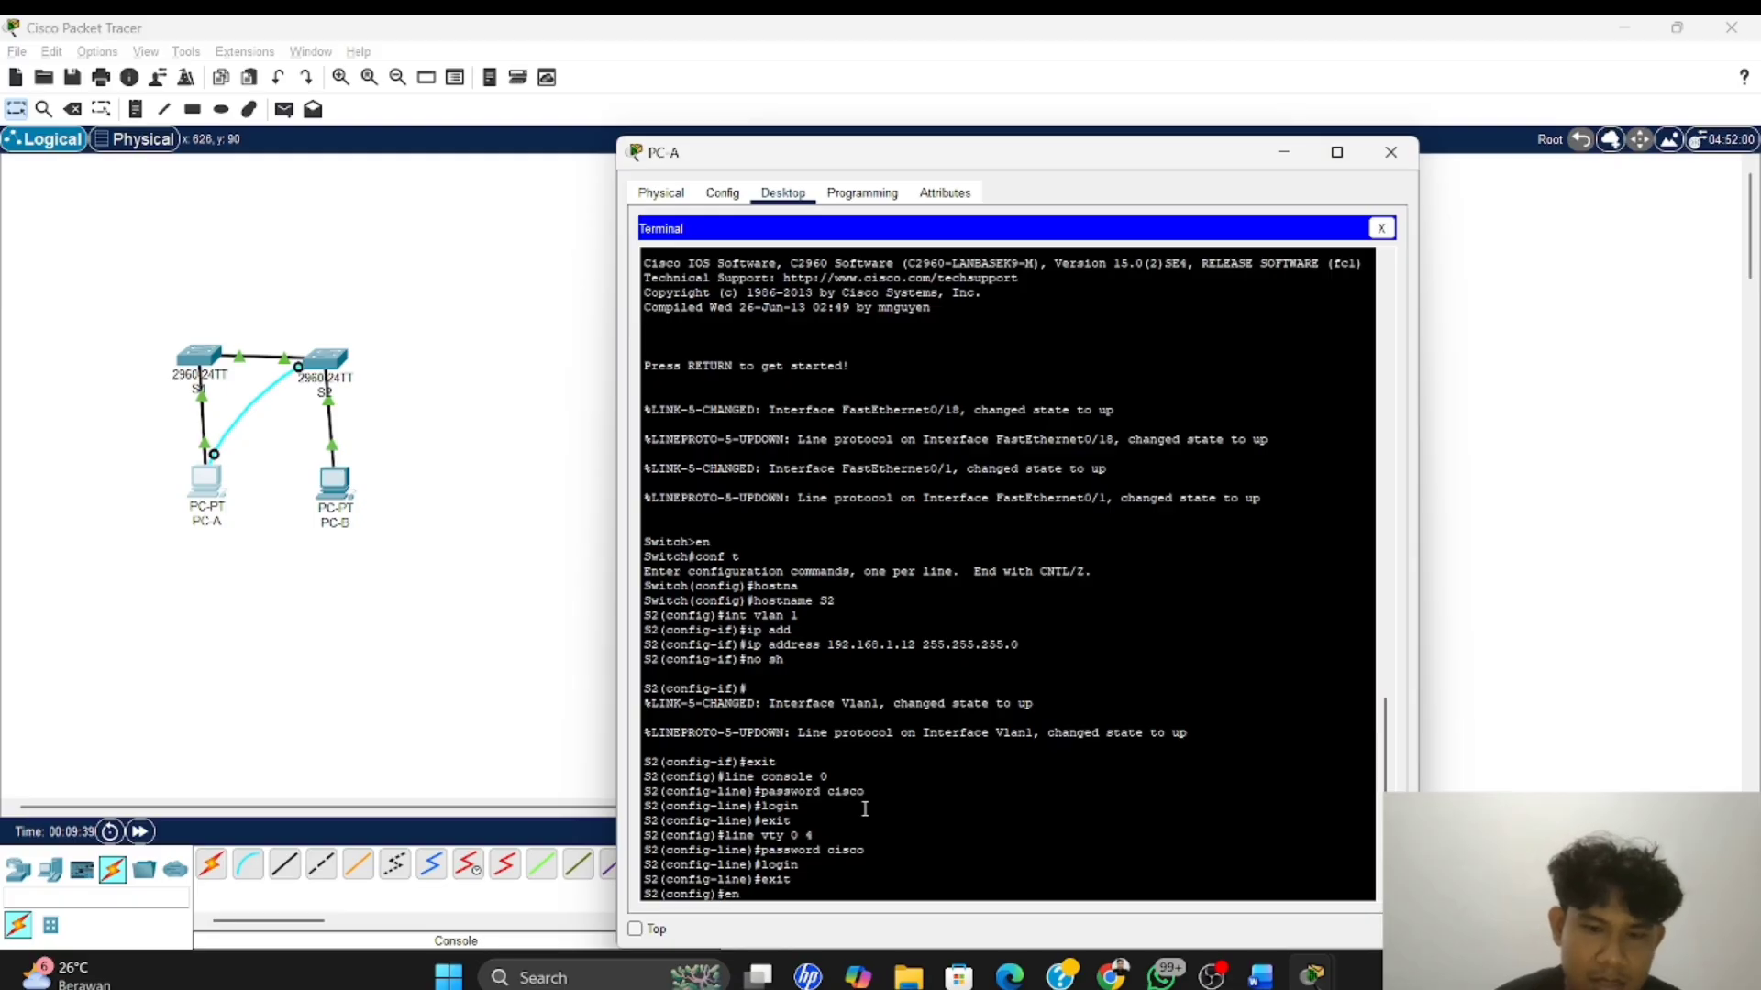
type("able")
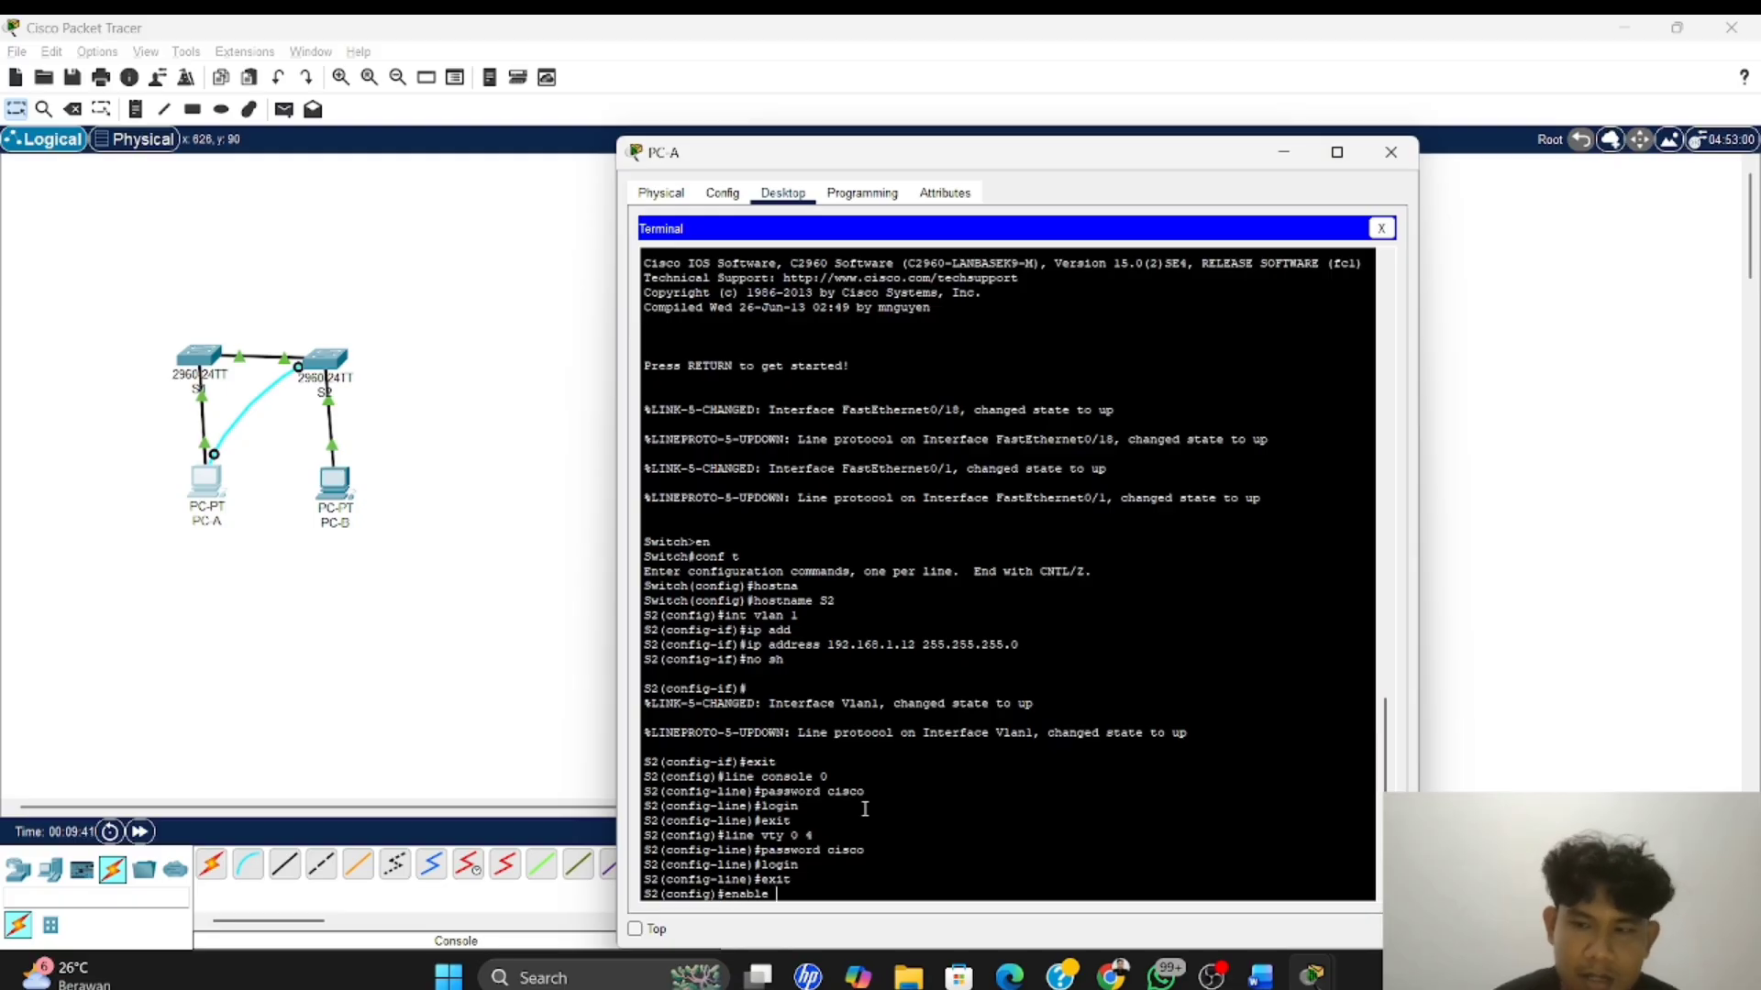
type(" secret")
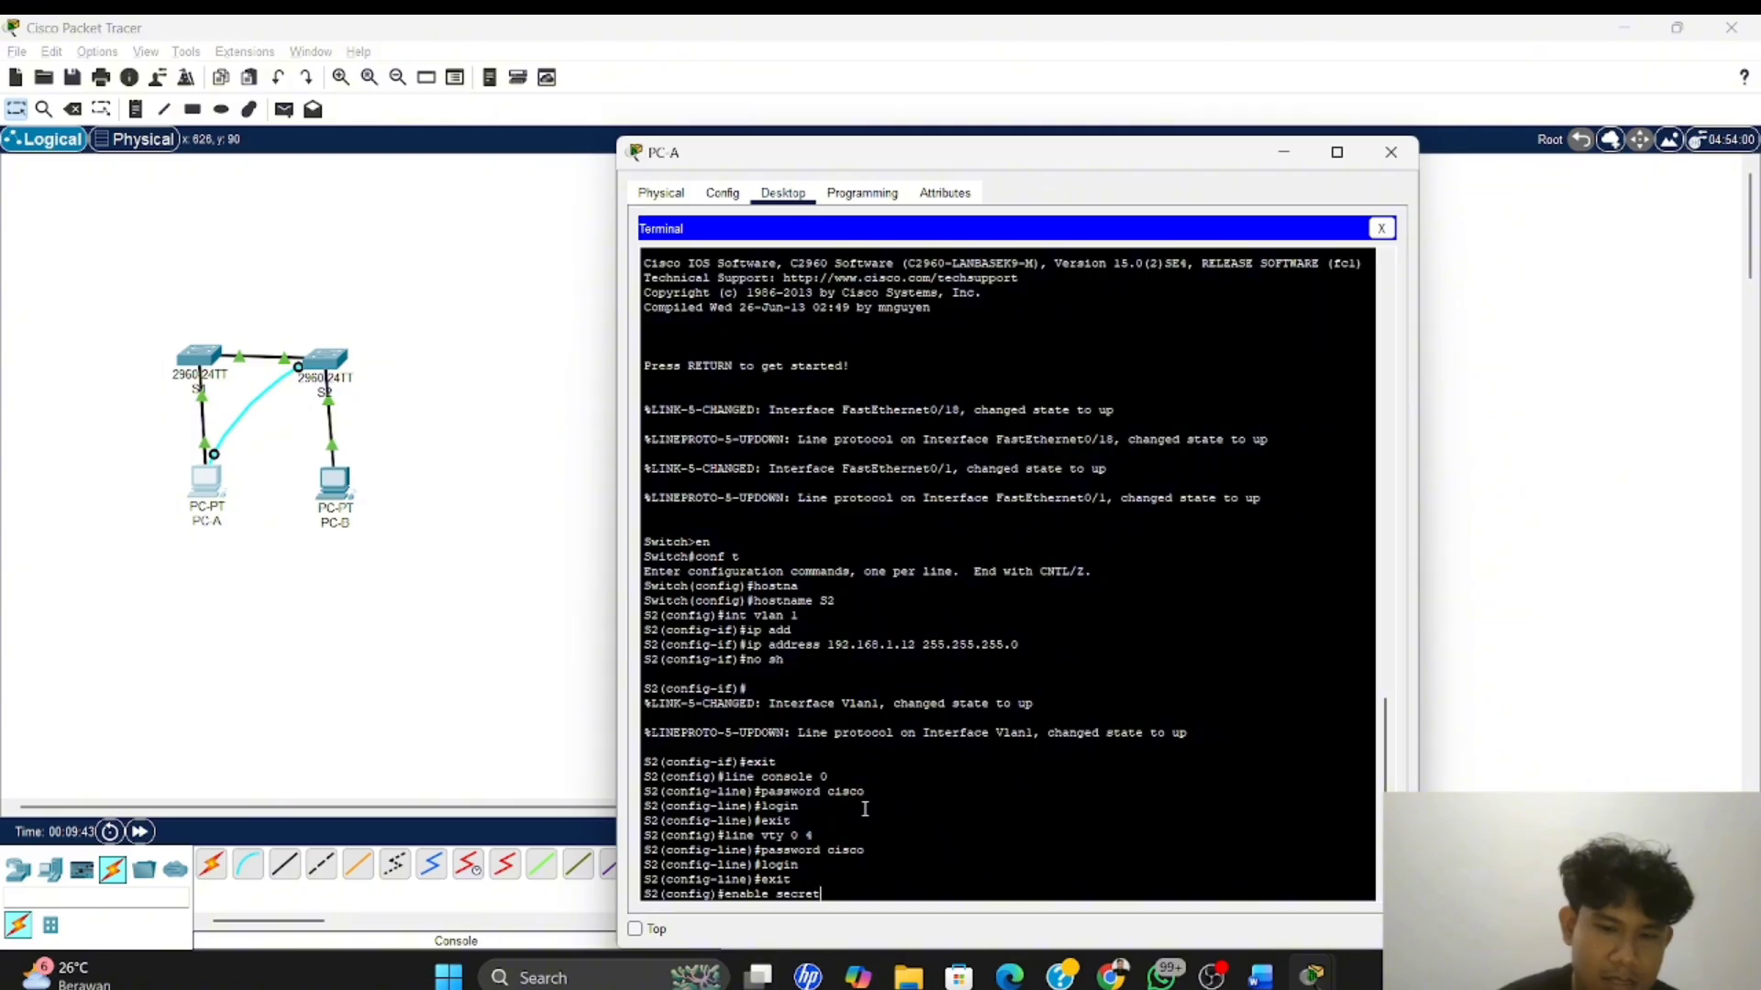
type(" cisss")
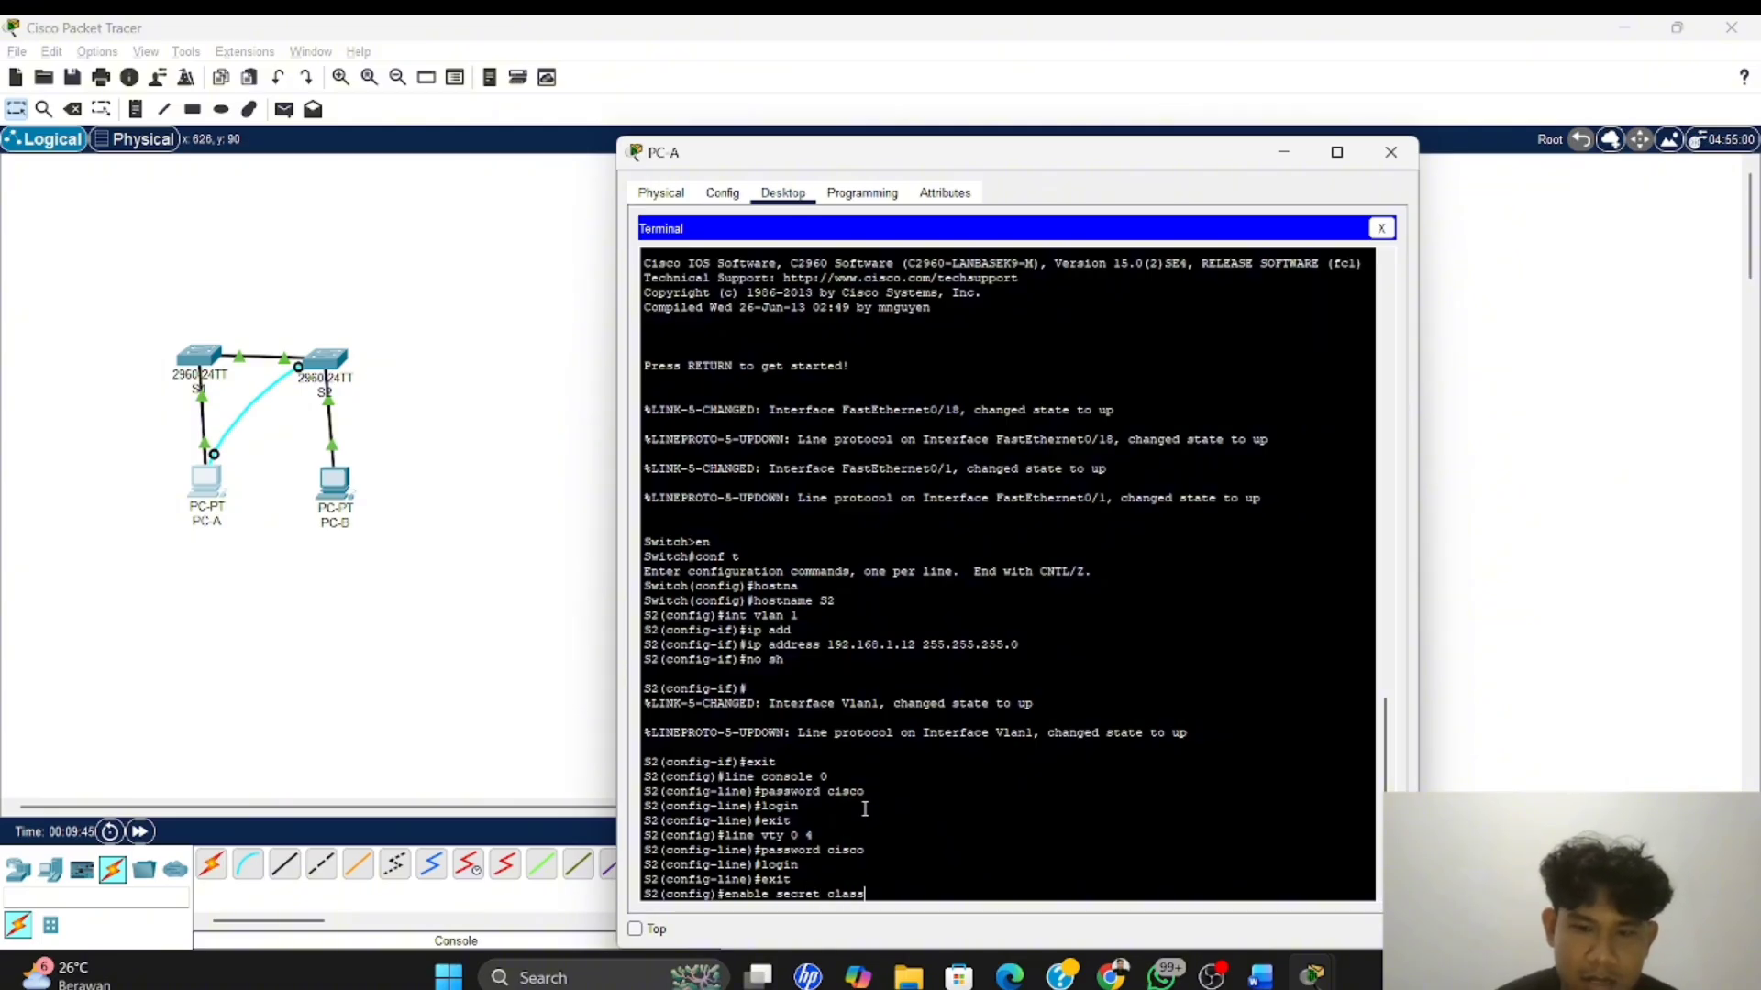
key("Return")
Exit global configuration mode on S2 and save the running configuration with copy running-config startup-config, accepting the default destination filename
type("exir")
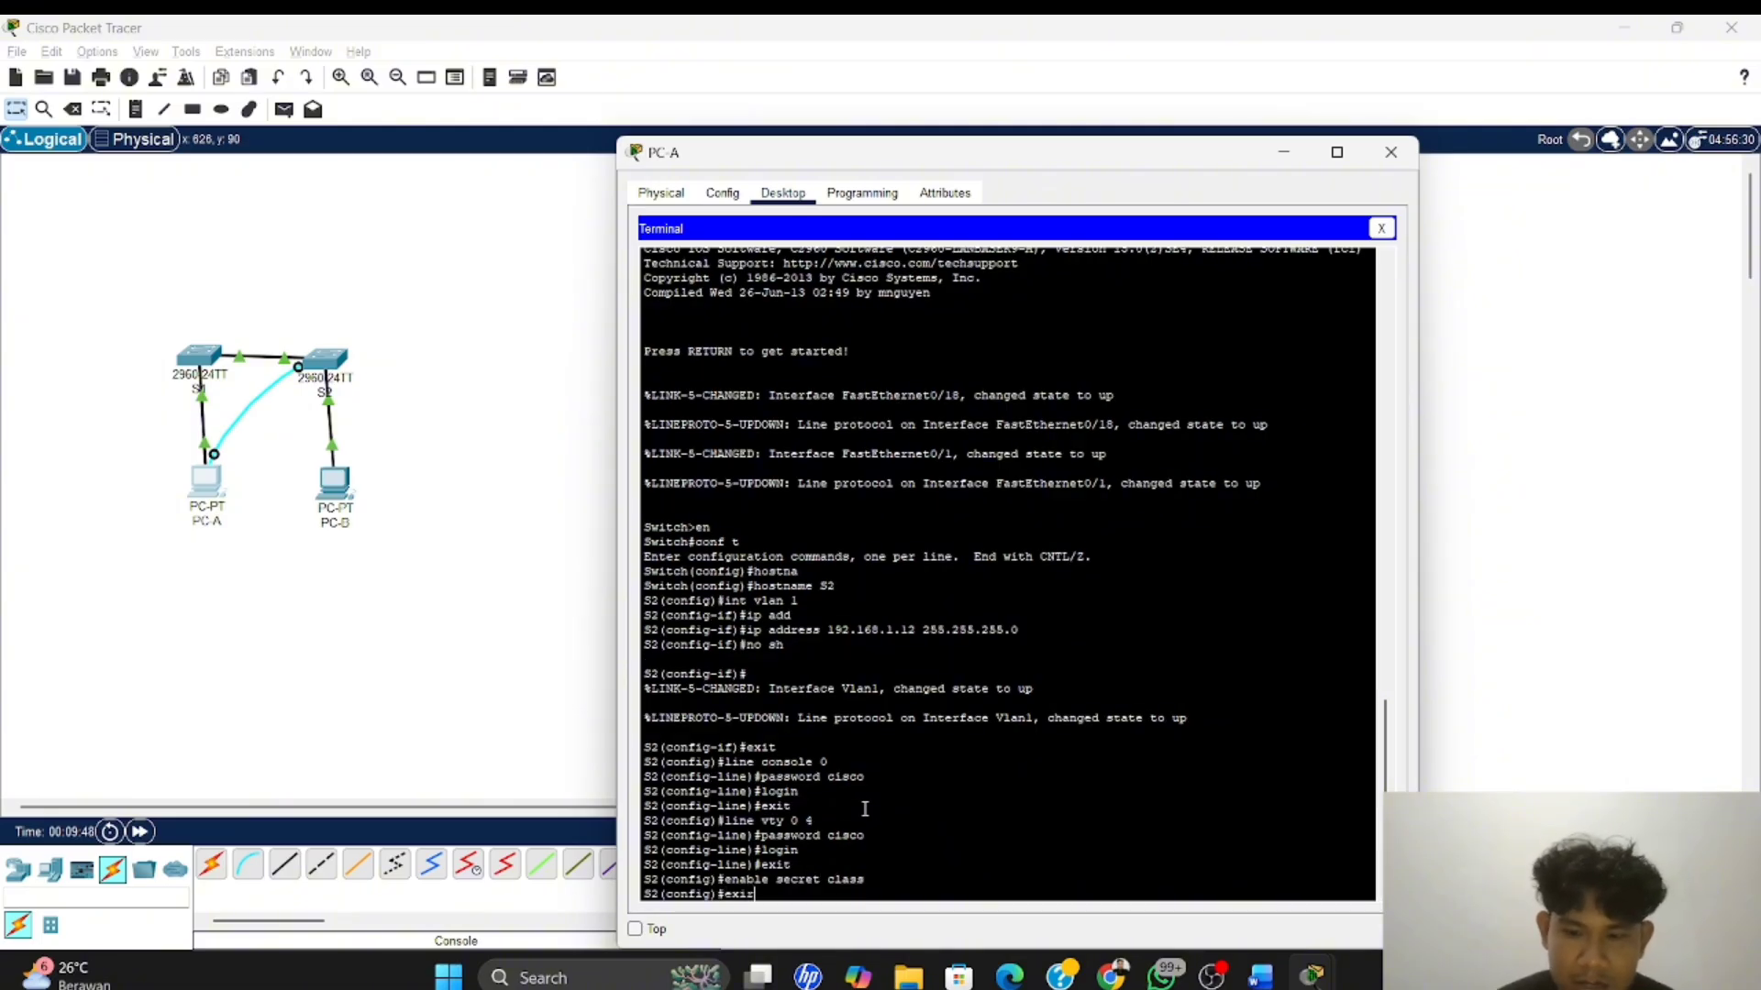
key("BackSpace")
type("t")
key("Return")
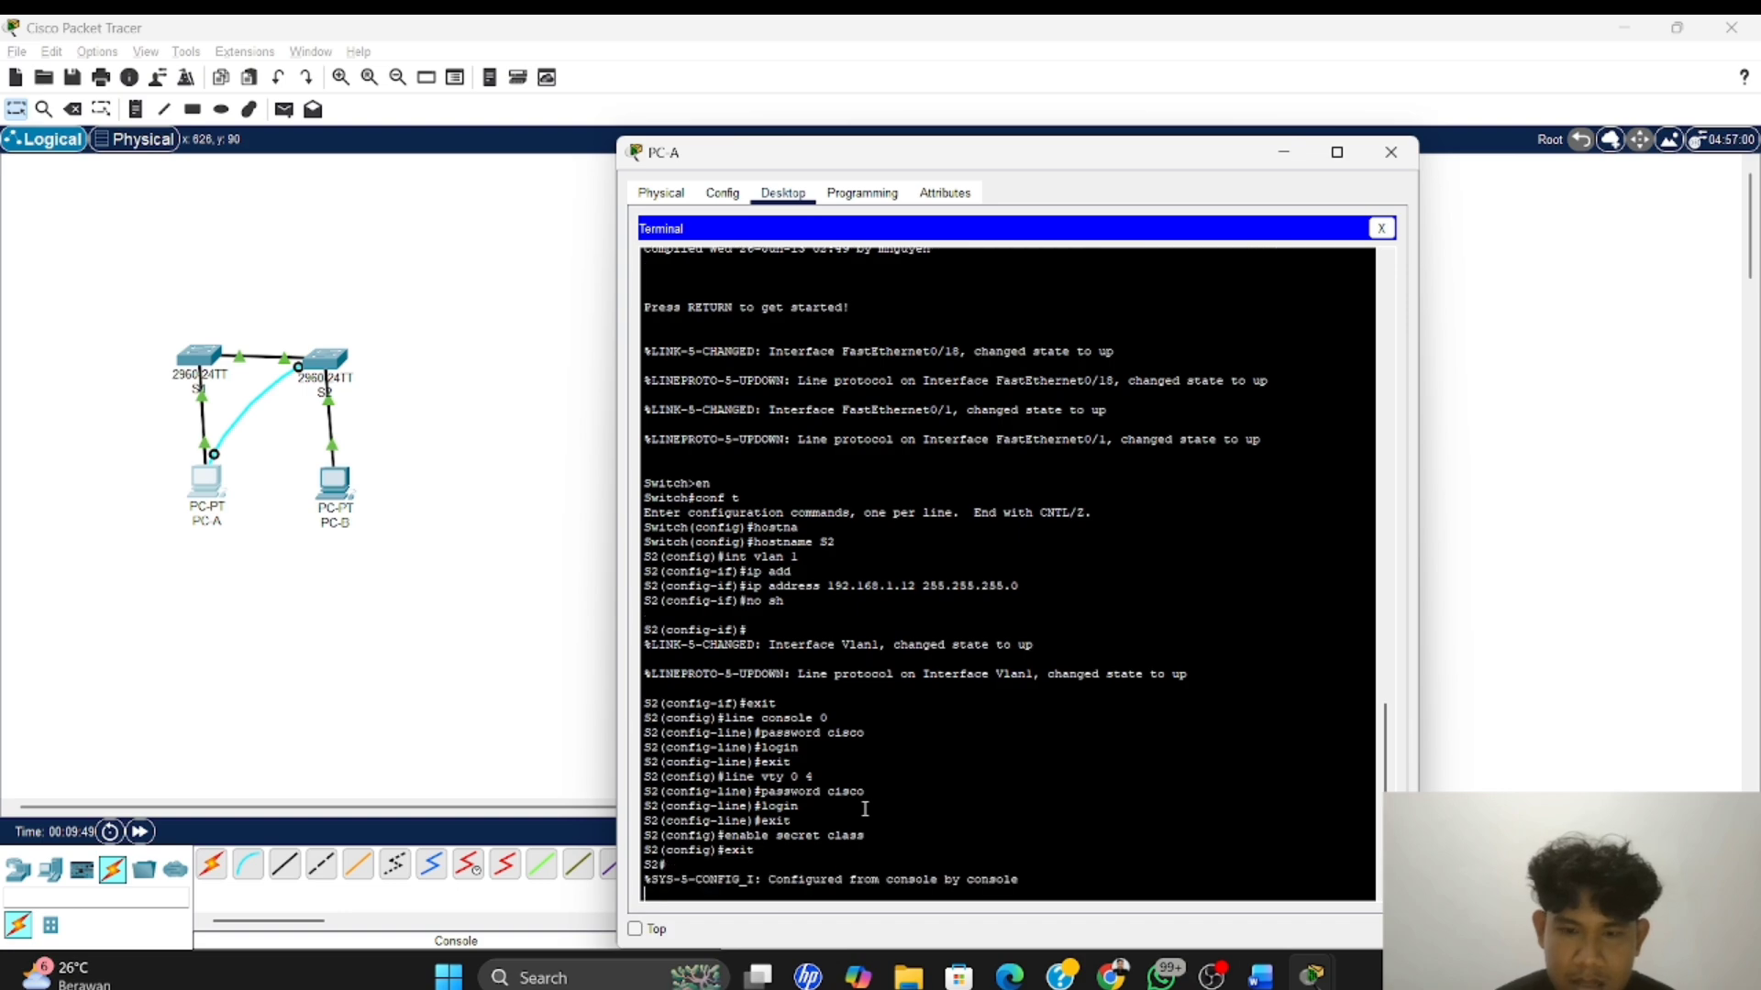
key("Return")
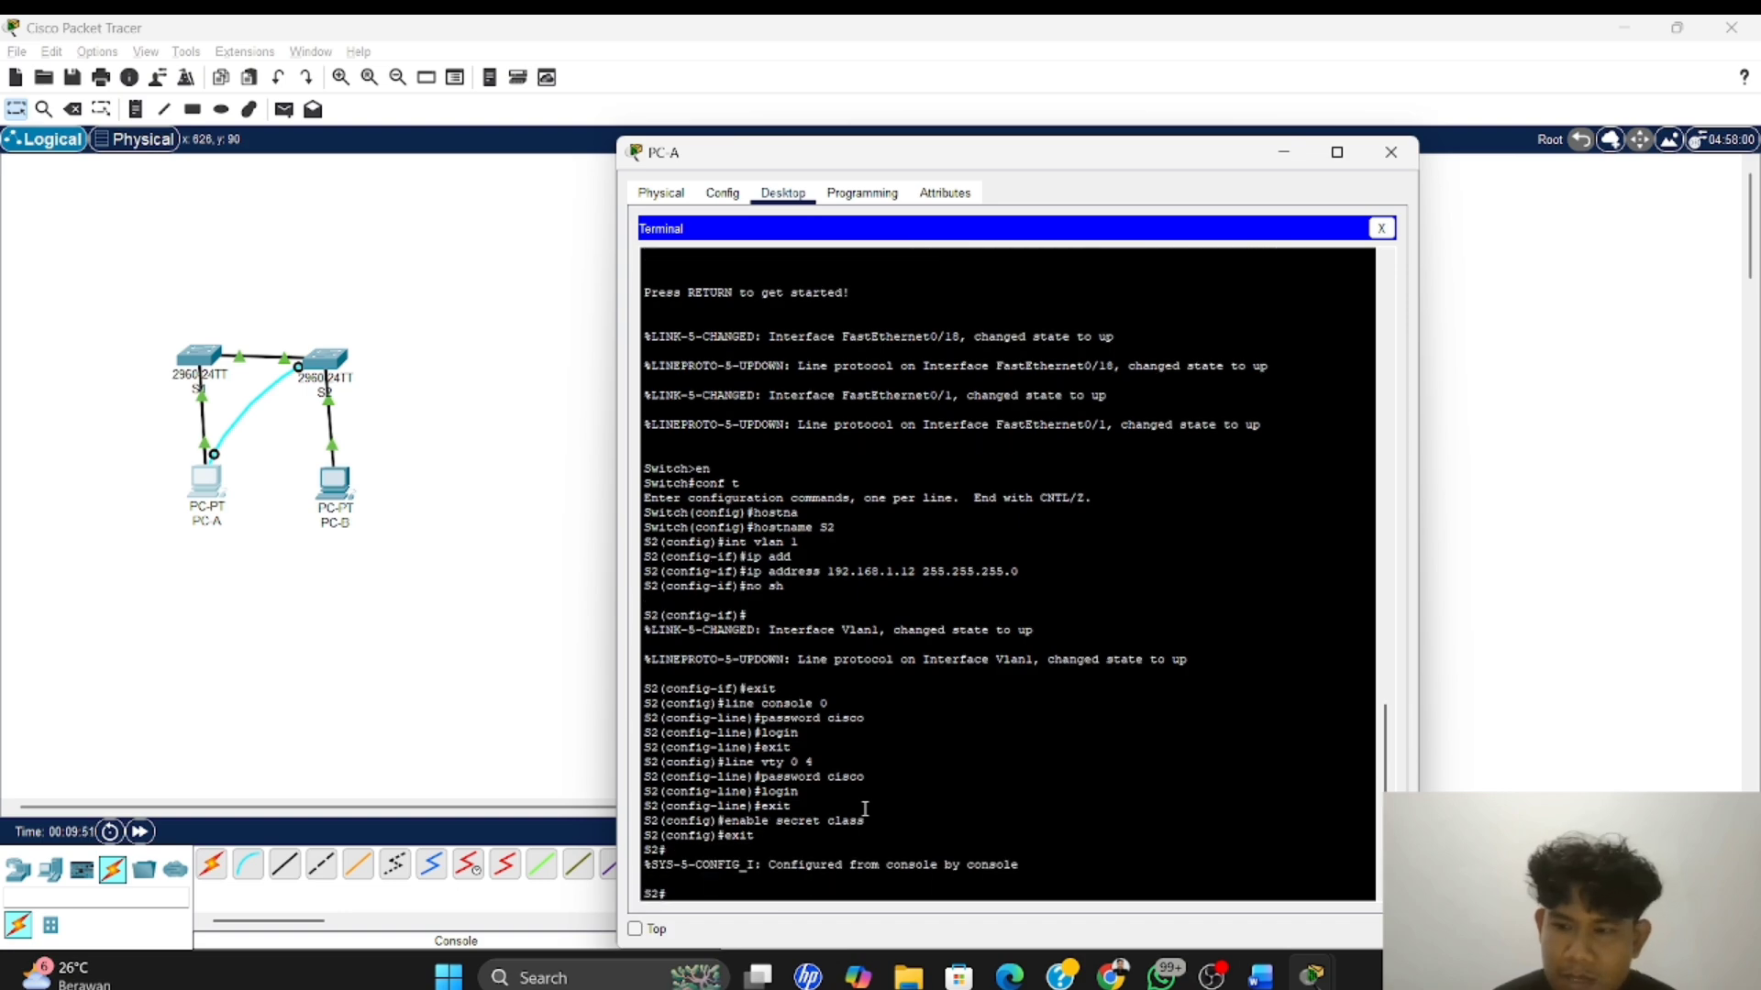
type("copy")
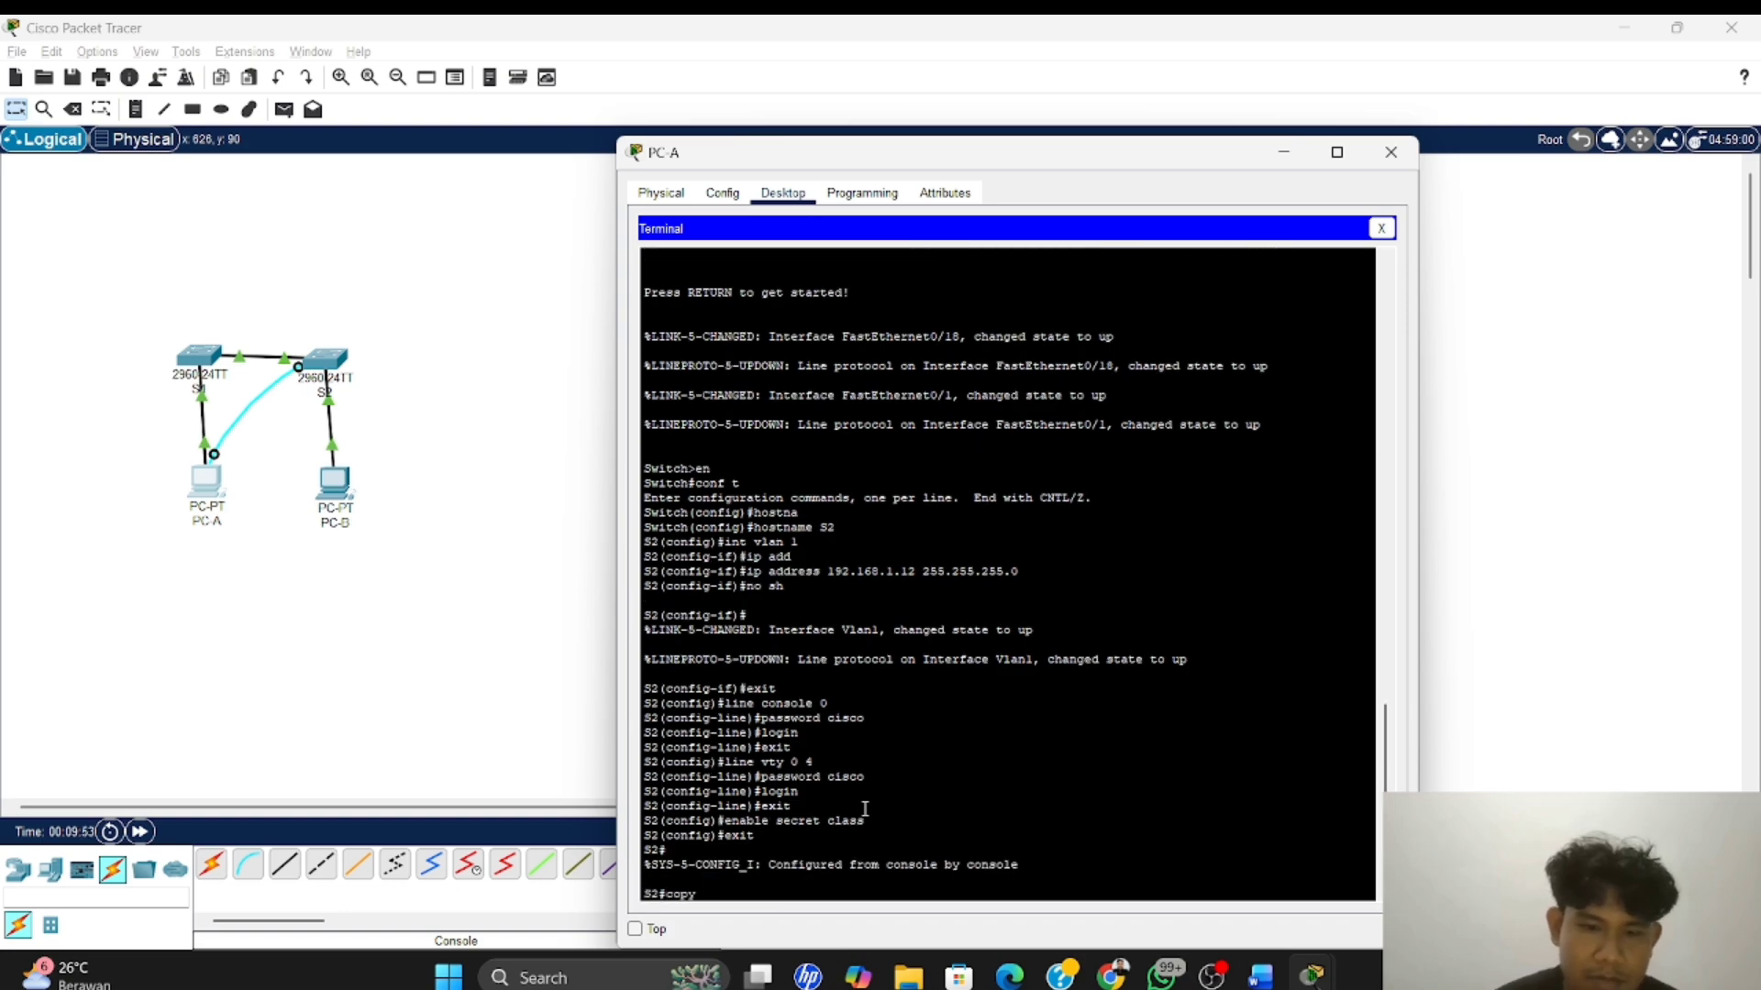
type(" runni")
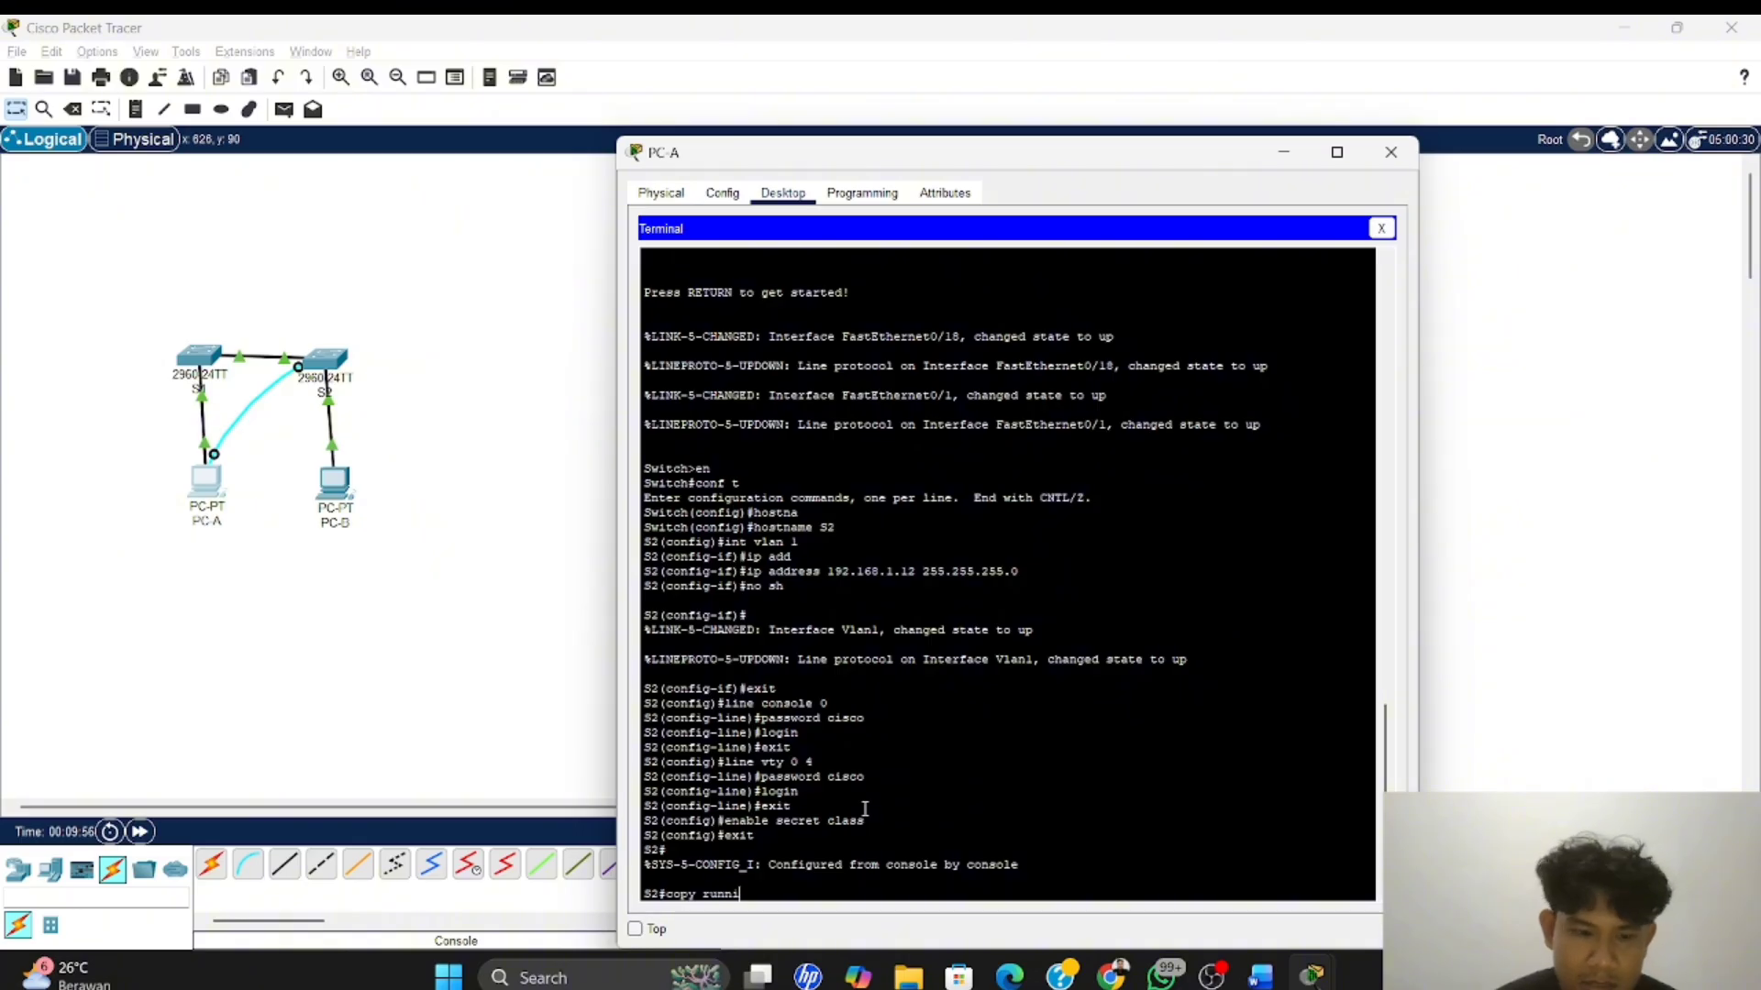
key("Tab")
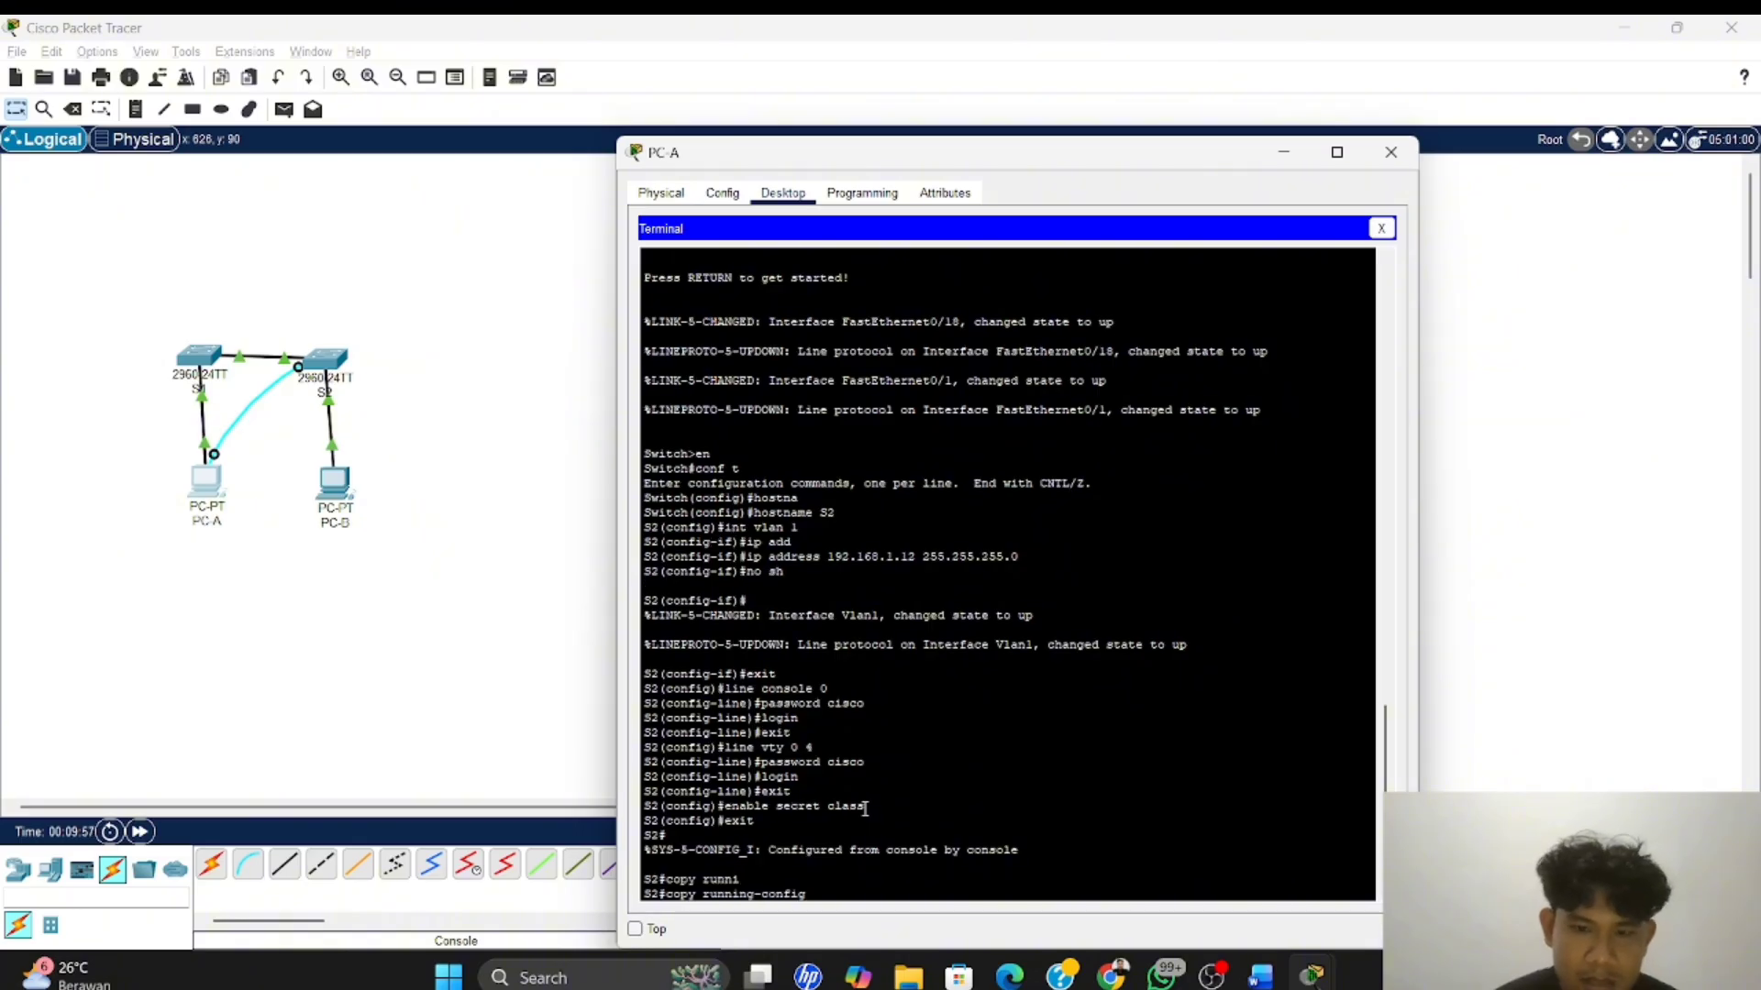
type("star")
key("Tab")
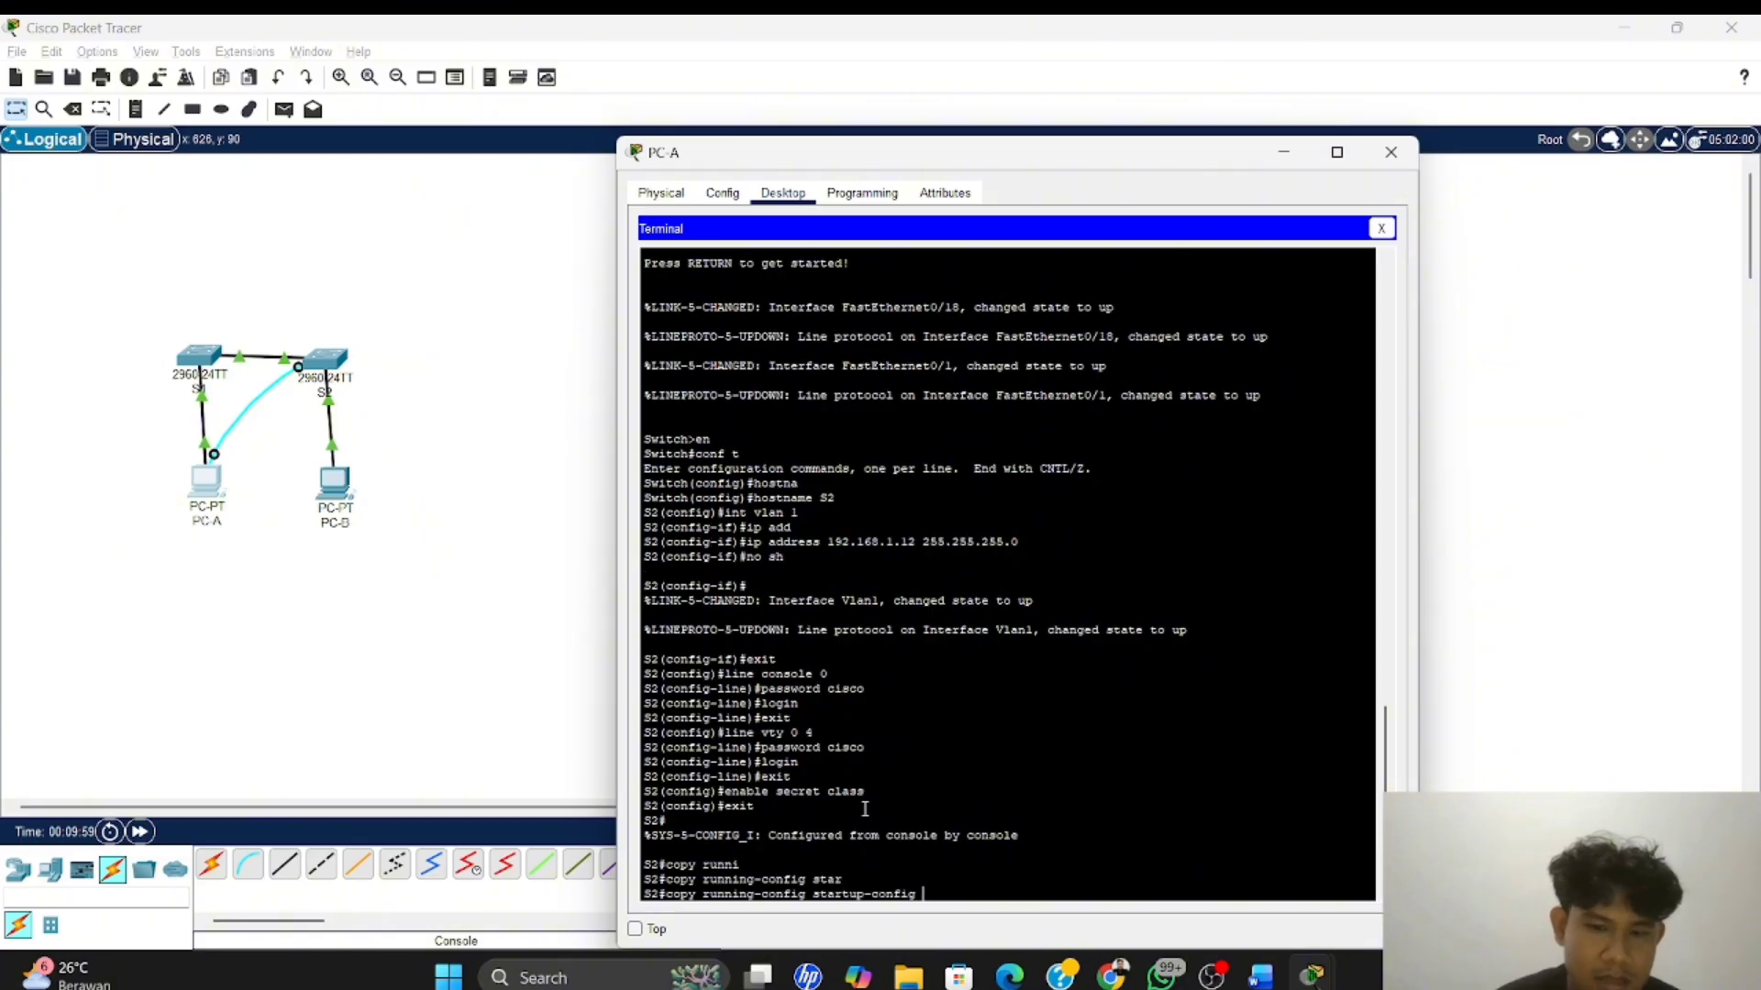
key("Return")
key("Return")
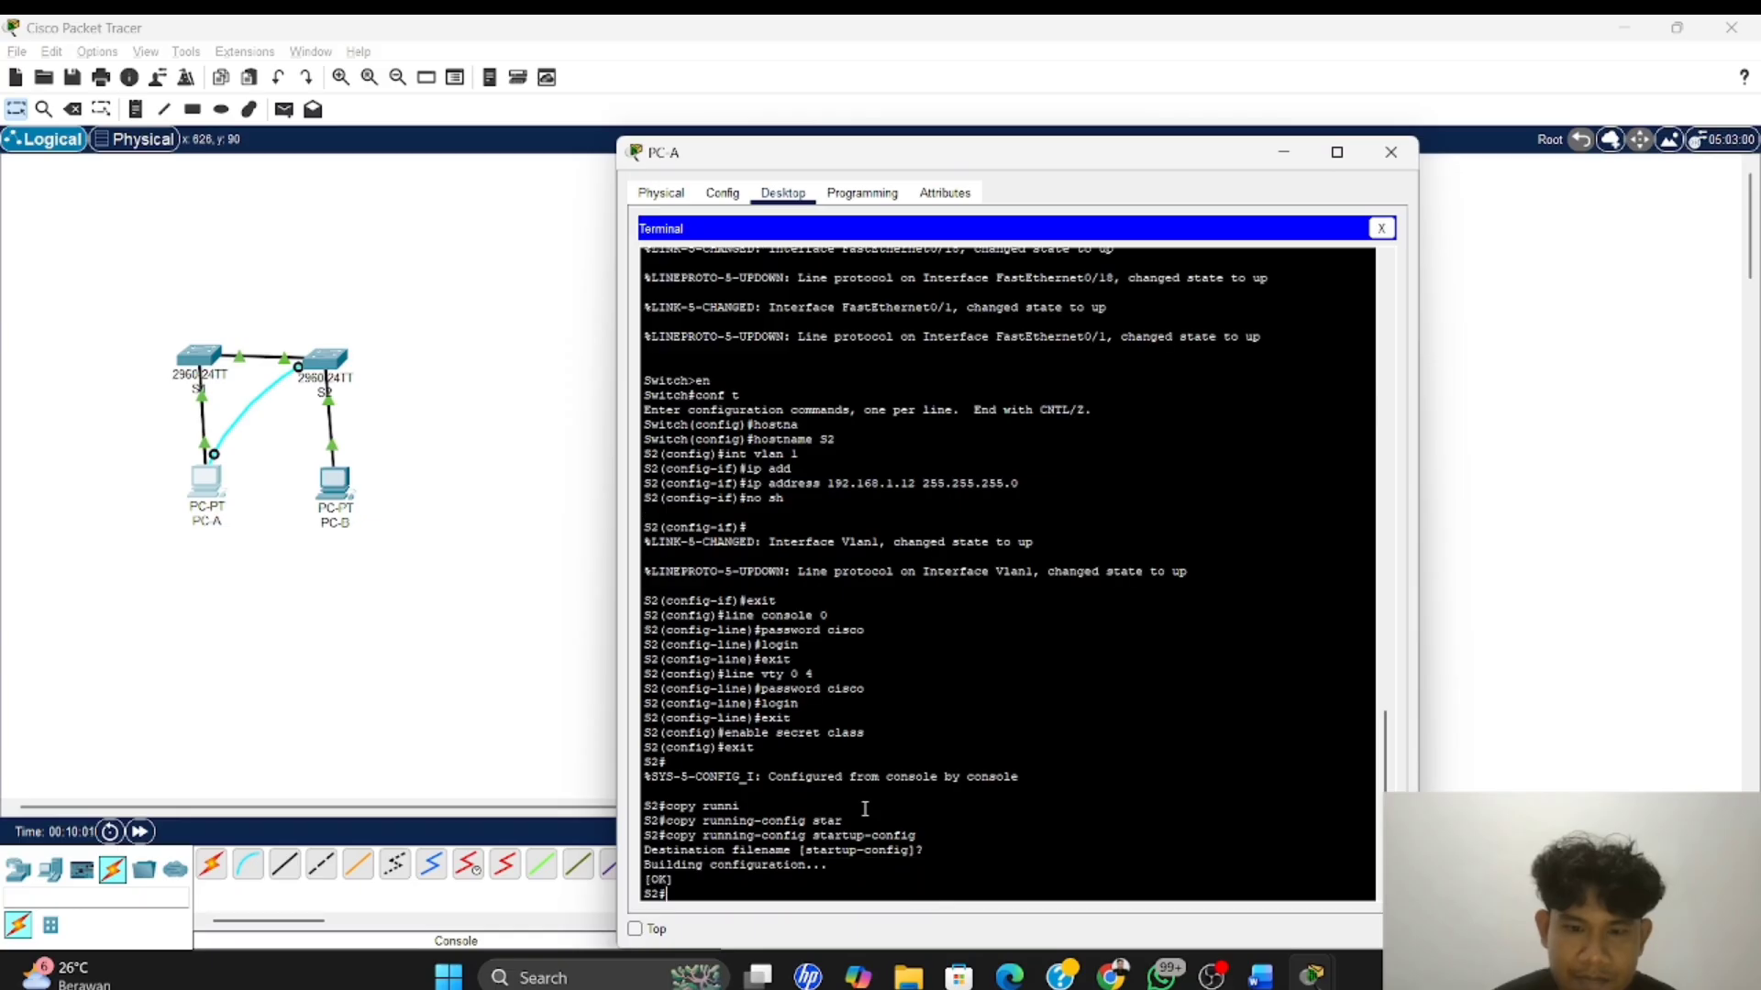
Close PC-A's terminal and switch to the Word document to read the Latihan 2 instructions for recording MAC addresses
left_click(1382, 228)
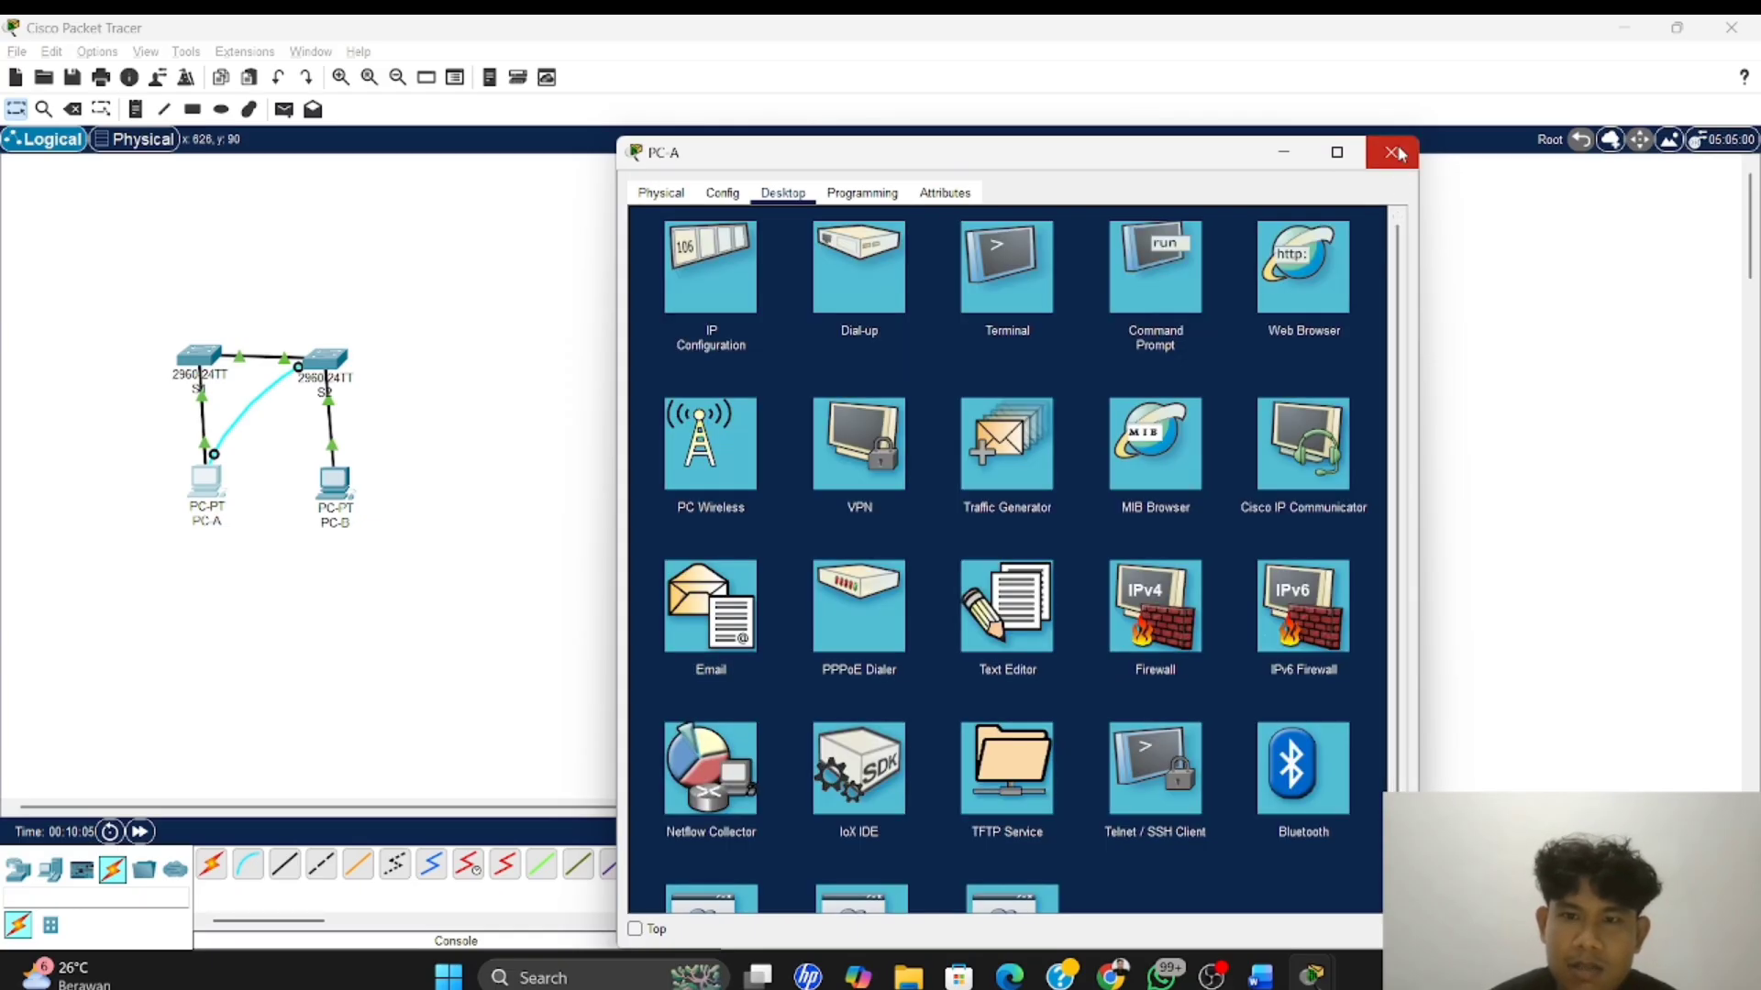
left_click_drag(1403, 158, 1400, 153)
left_click(1383, 157)
key("alt+Tab")
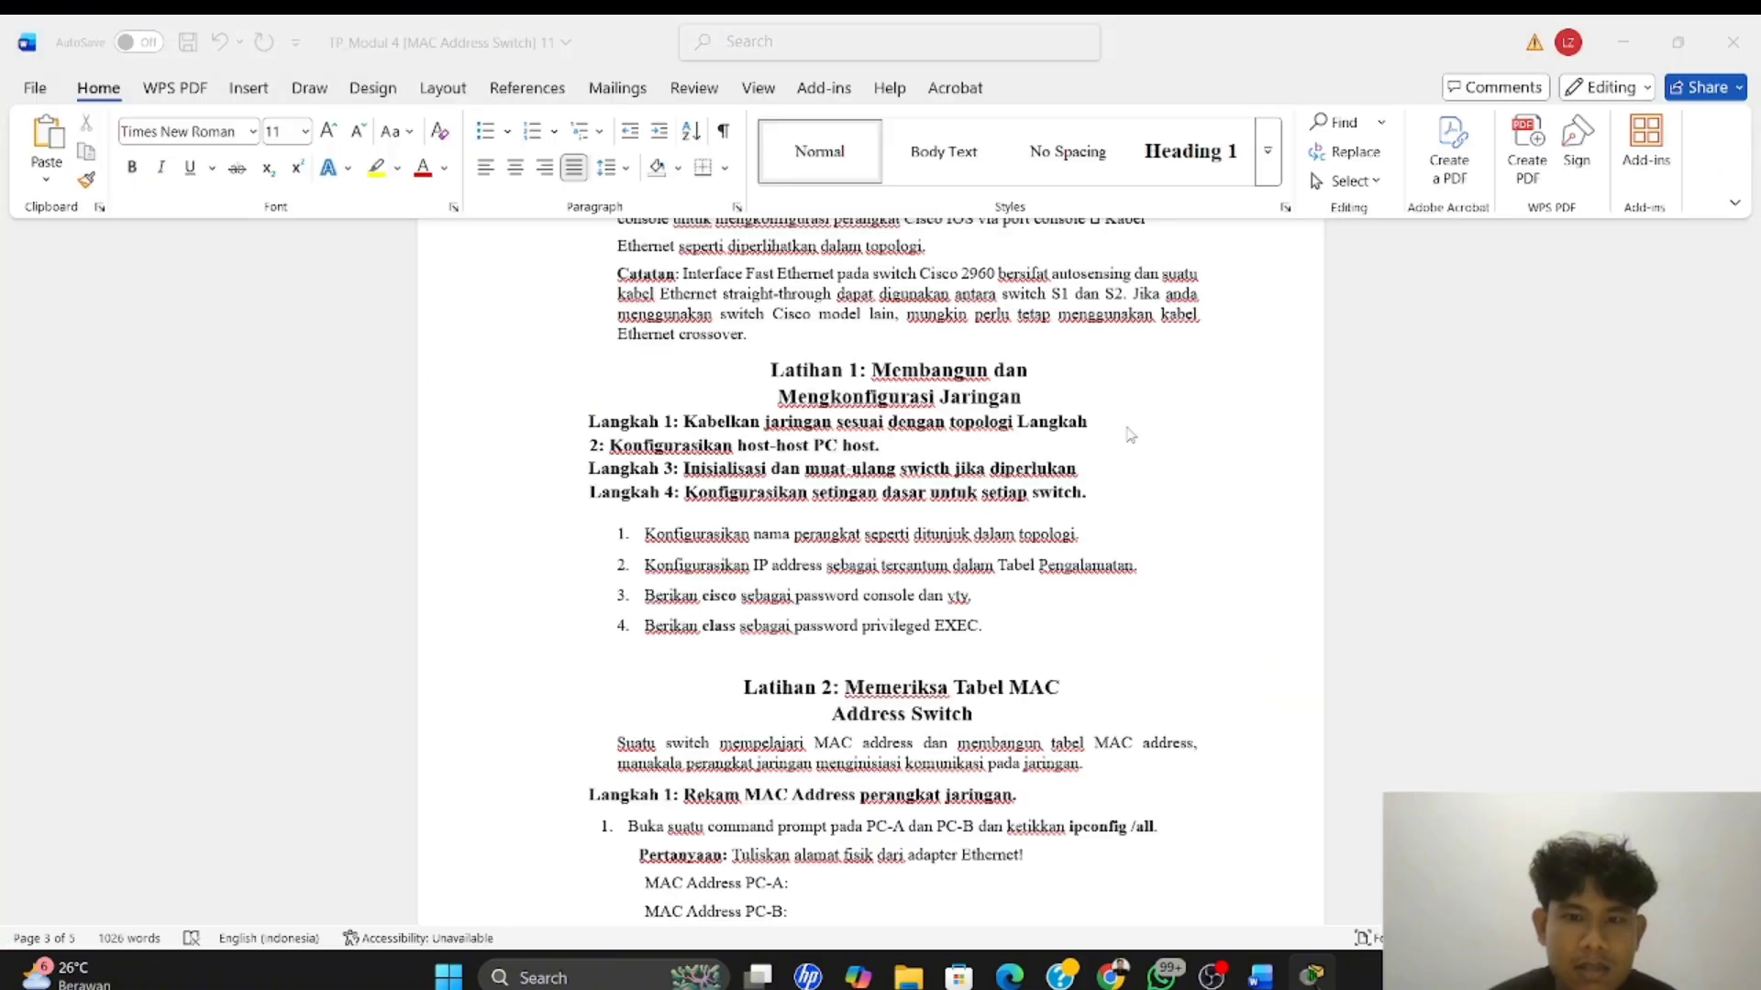
scroll(892, 598, "down", 3)
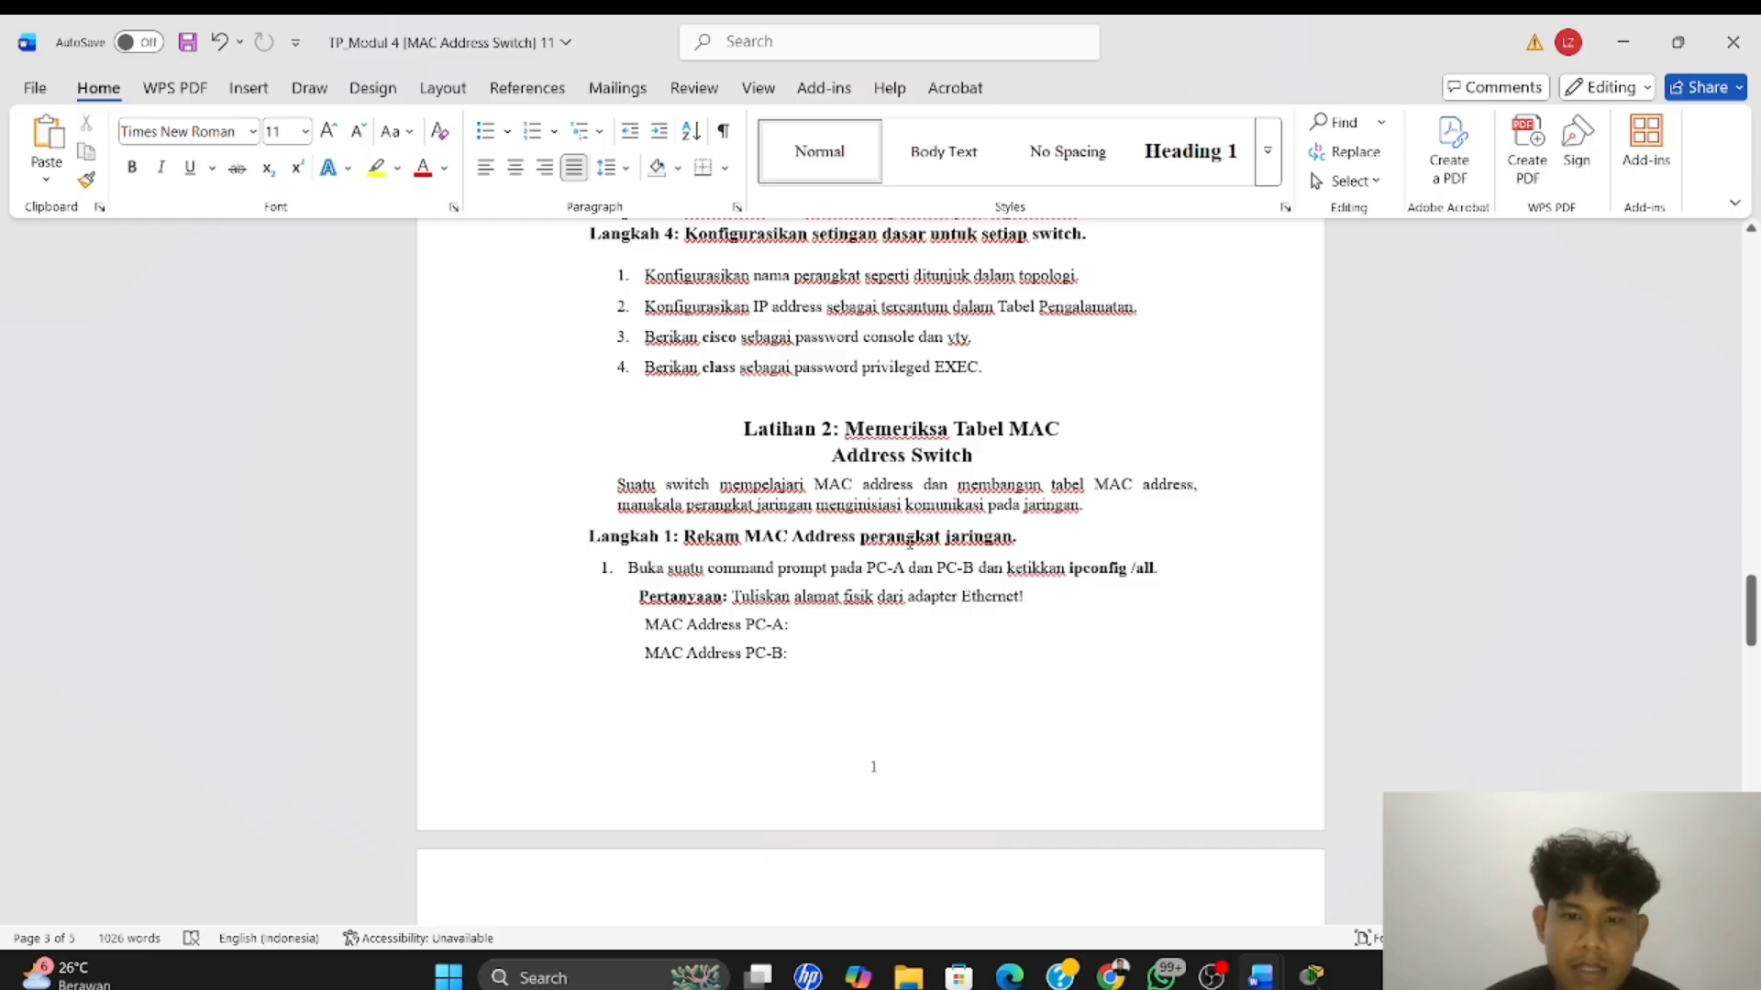
scroll(1052, 564, "down", 1)
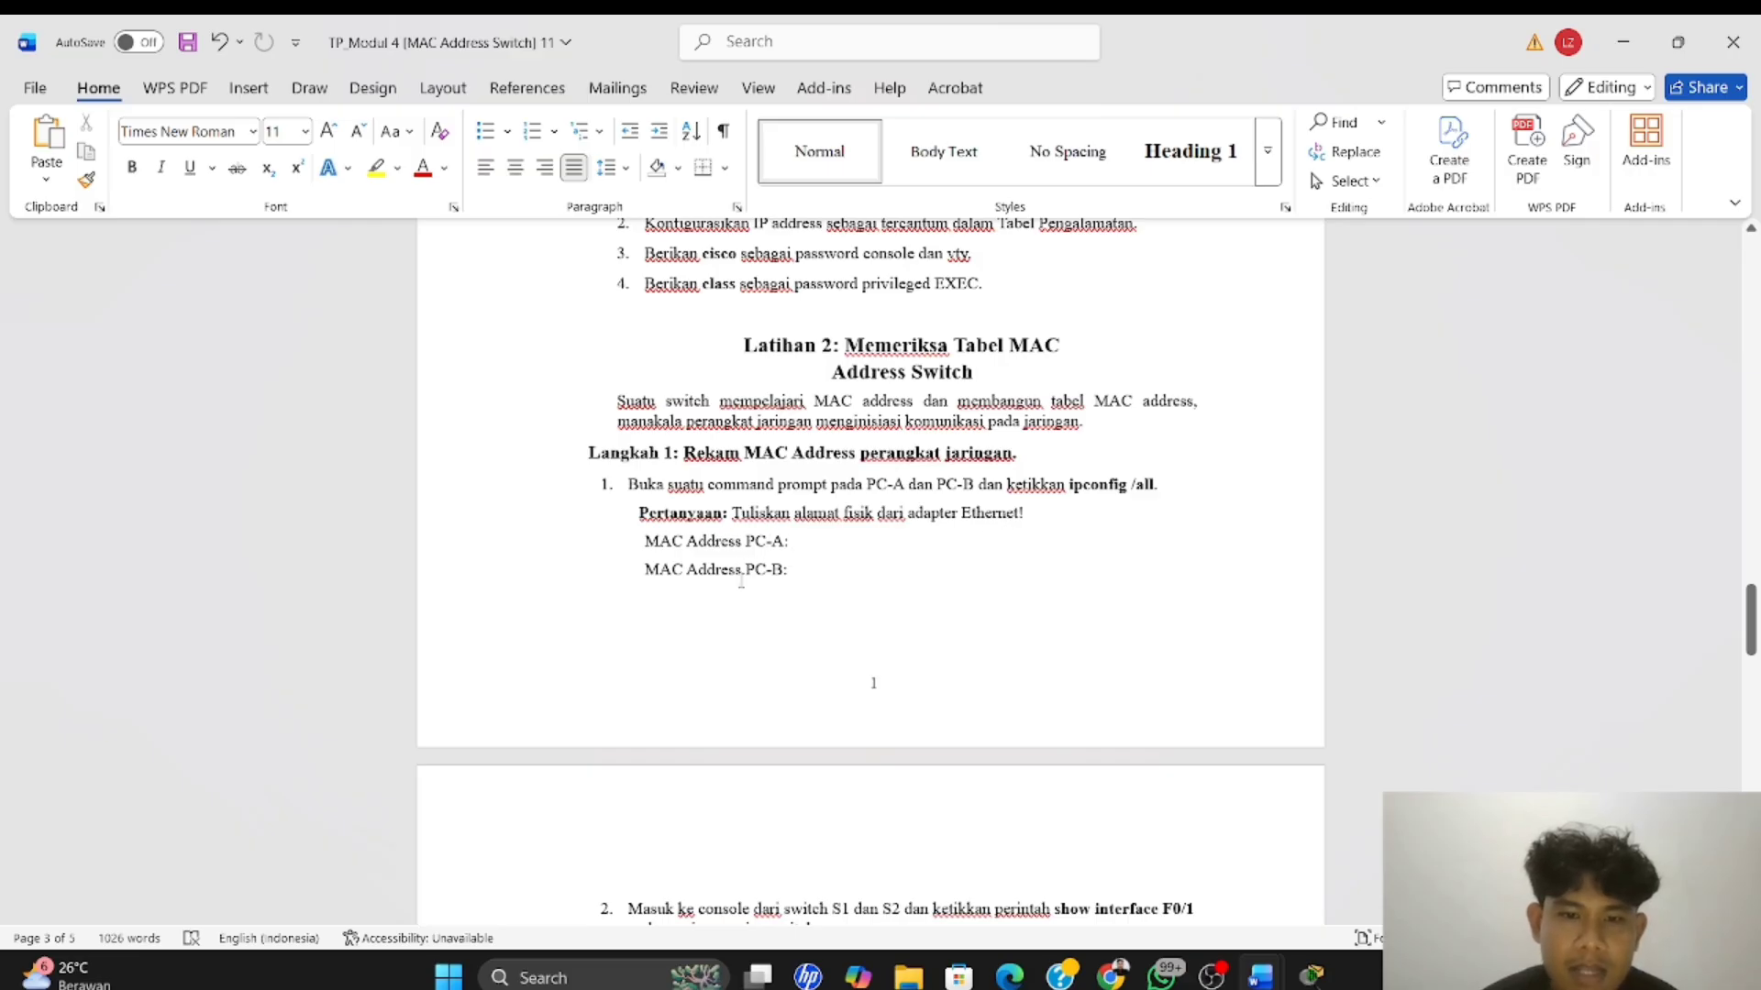
Switch back to Packet Tracer, run ipconfig /all in PC-A's Command Prompt, and page through the full output
key("alt+Tab")
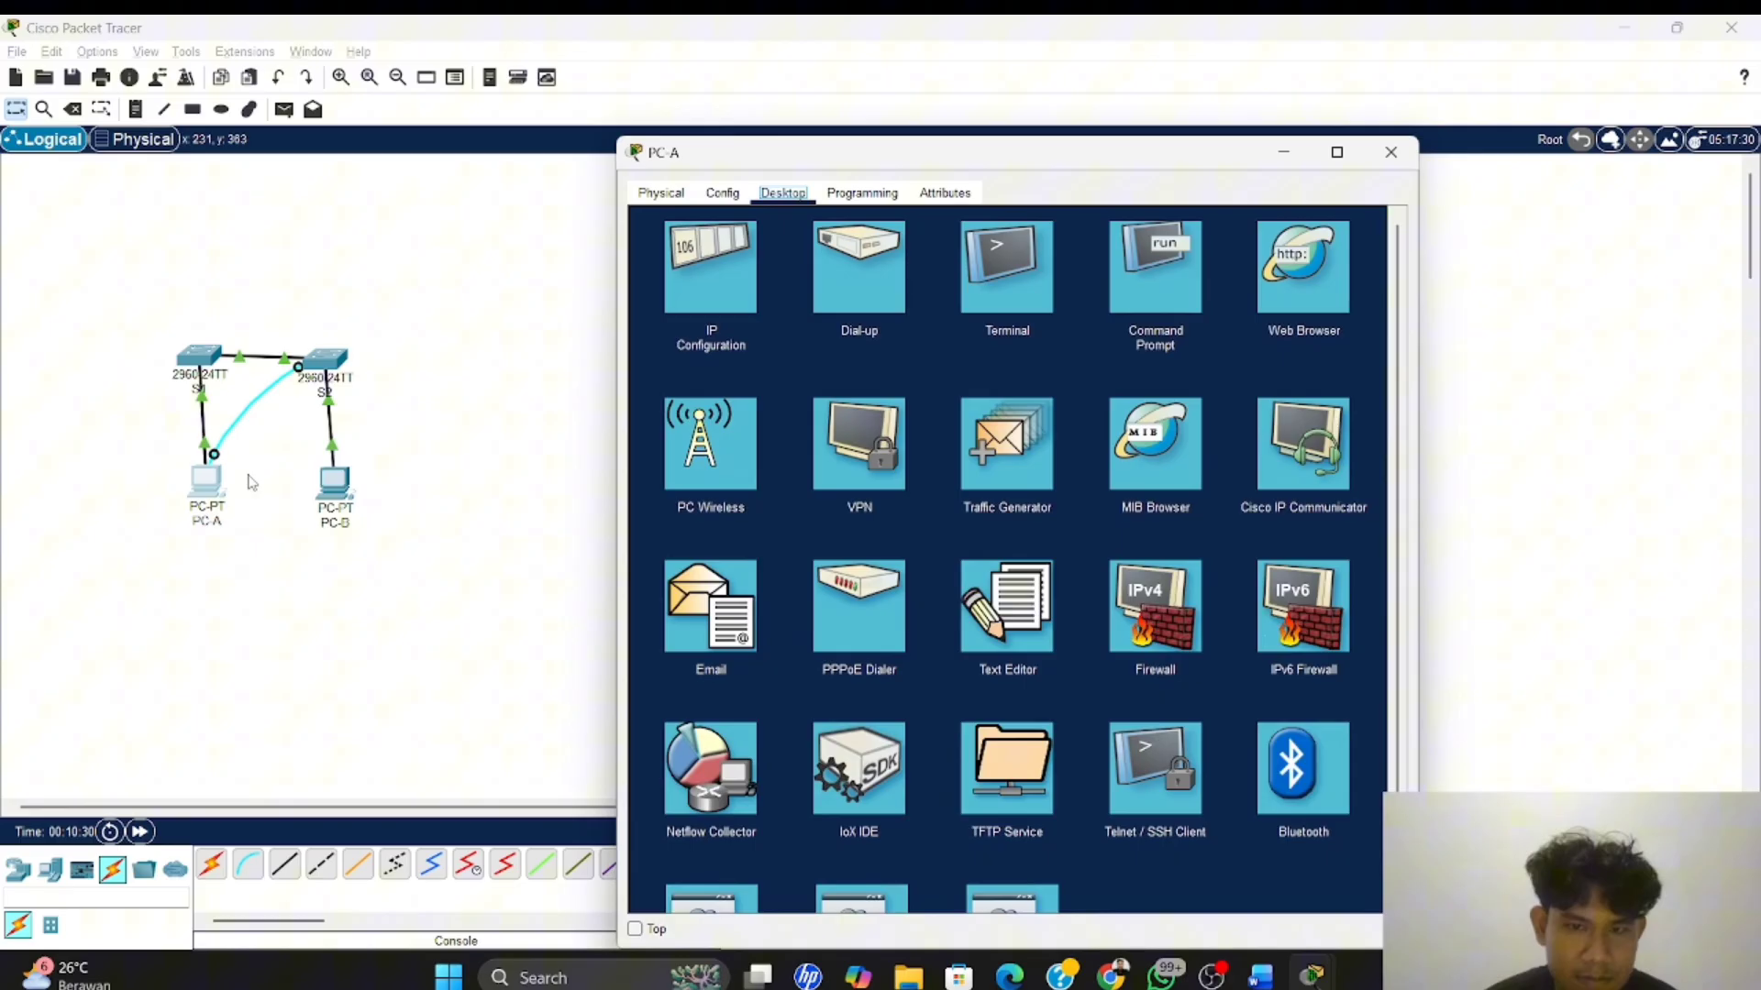
left_click(1179, 268)
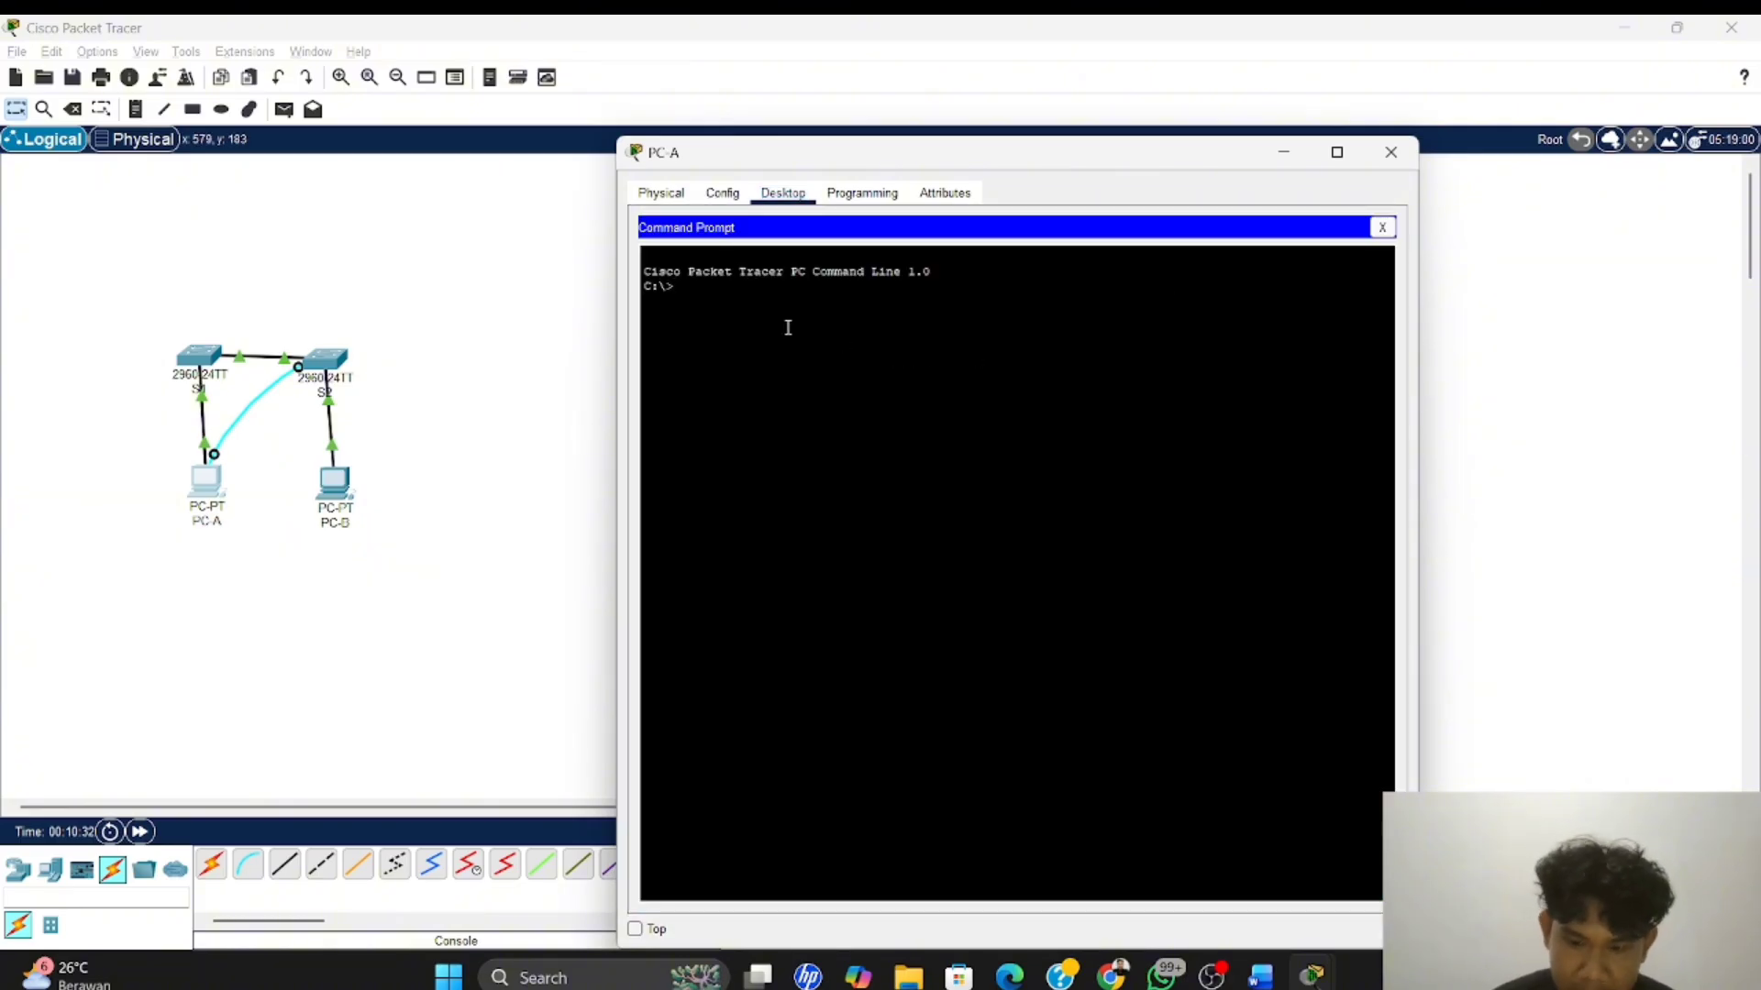
type("ipco")
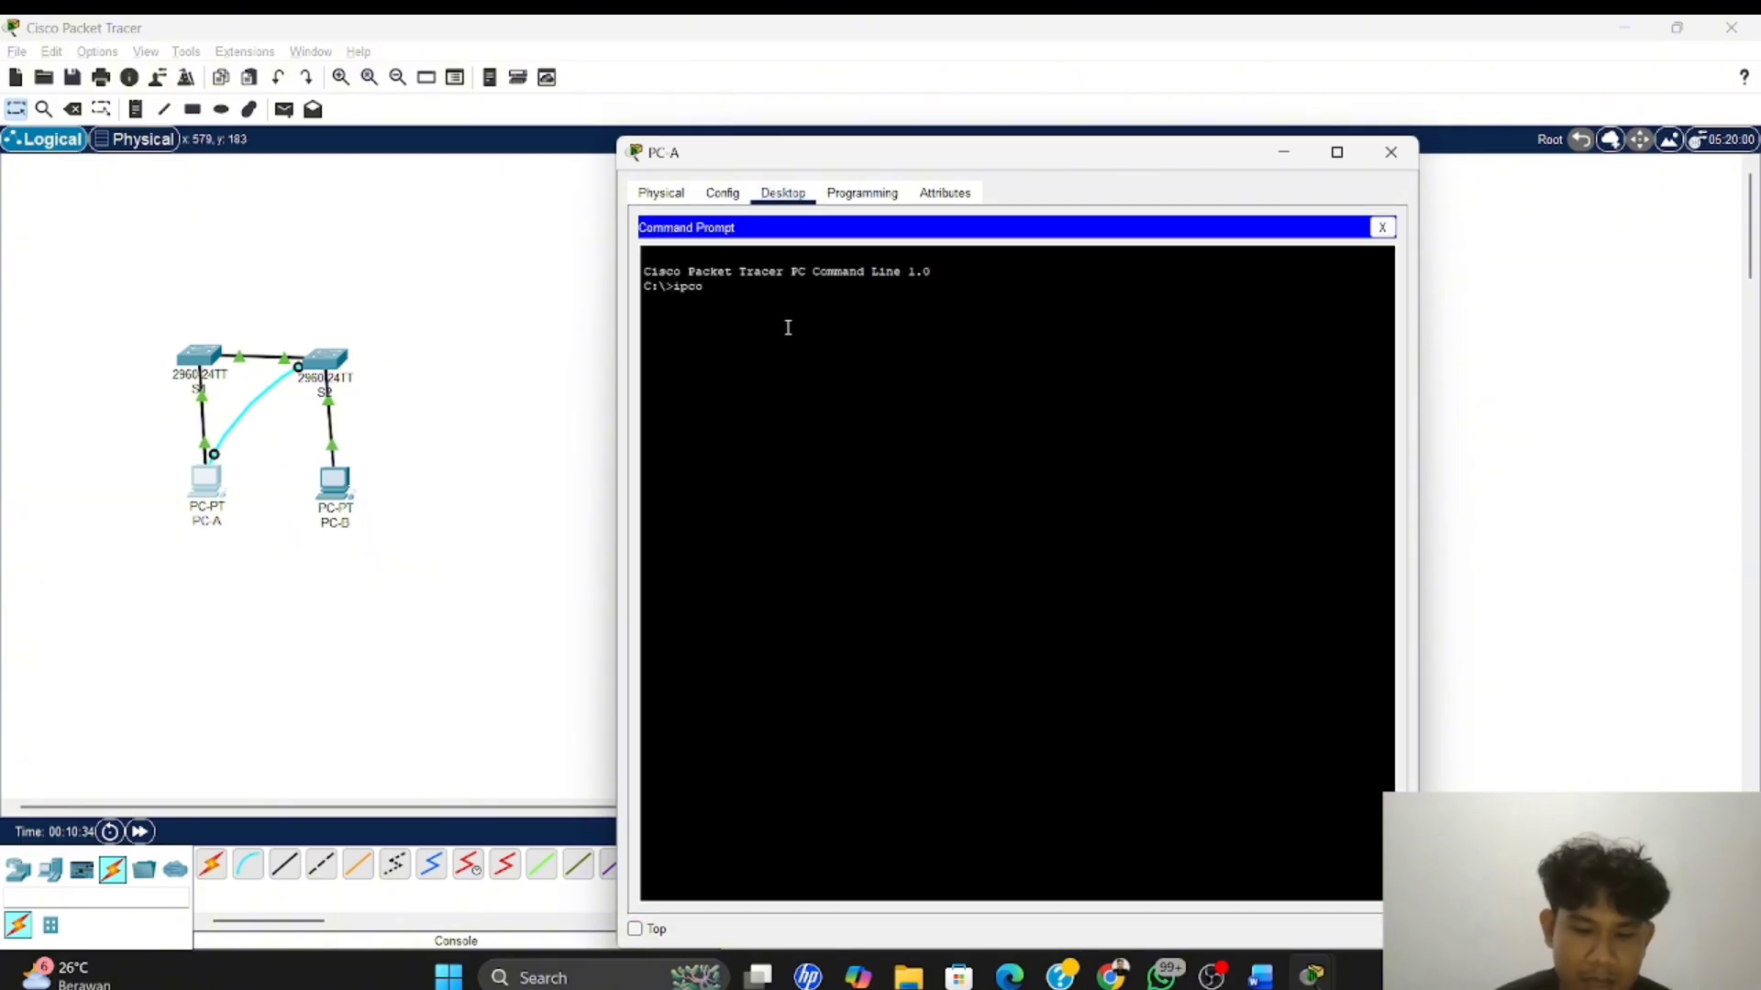
type("nfig")
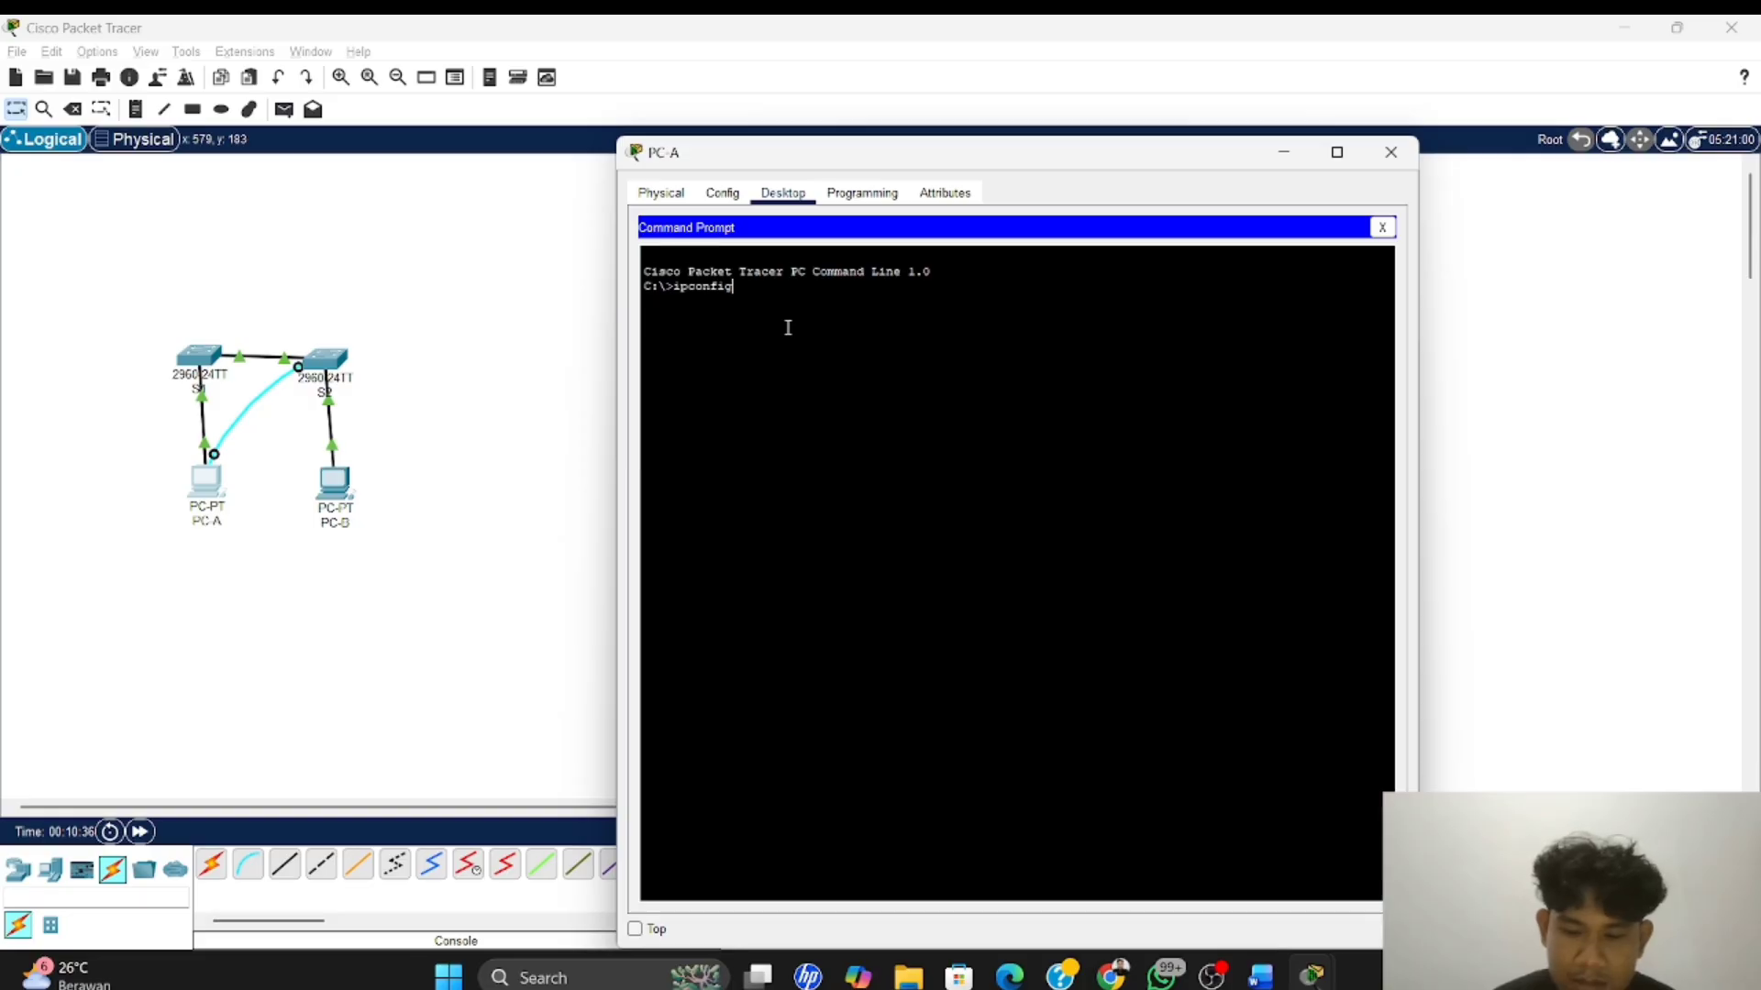
type(" /all")
key("Return")
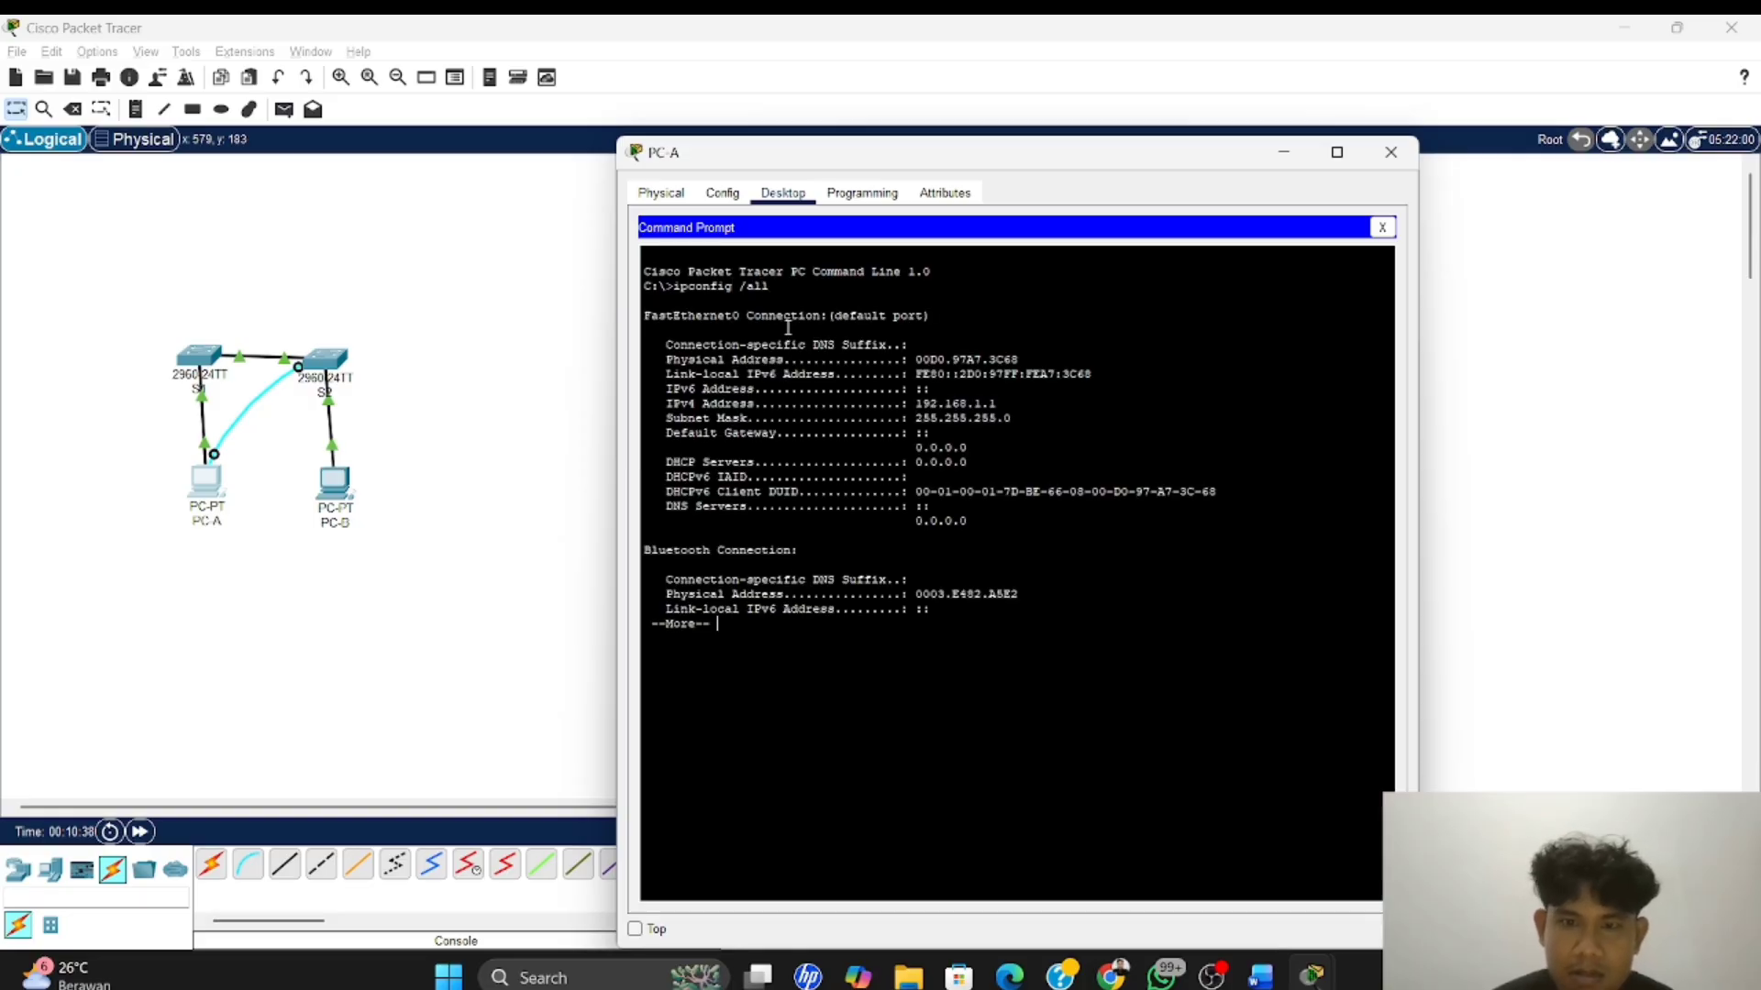
key("Return")
key("Return")
key("Return")
key("Return")
key("Return")
key("Return")
key("Return")
key("Return")
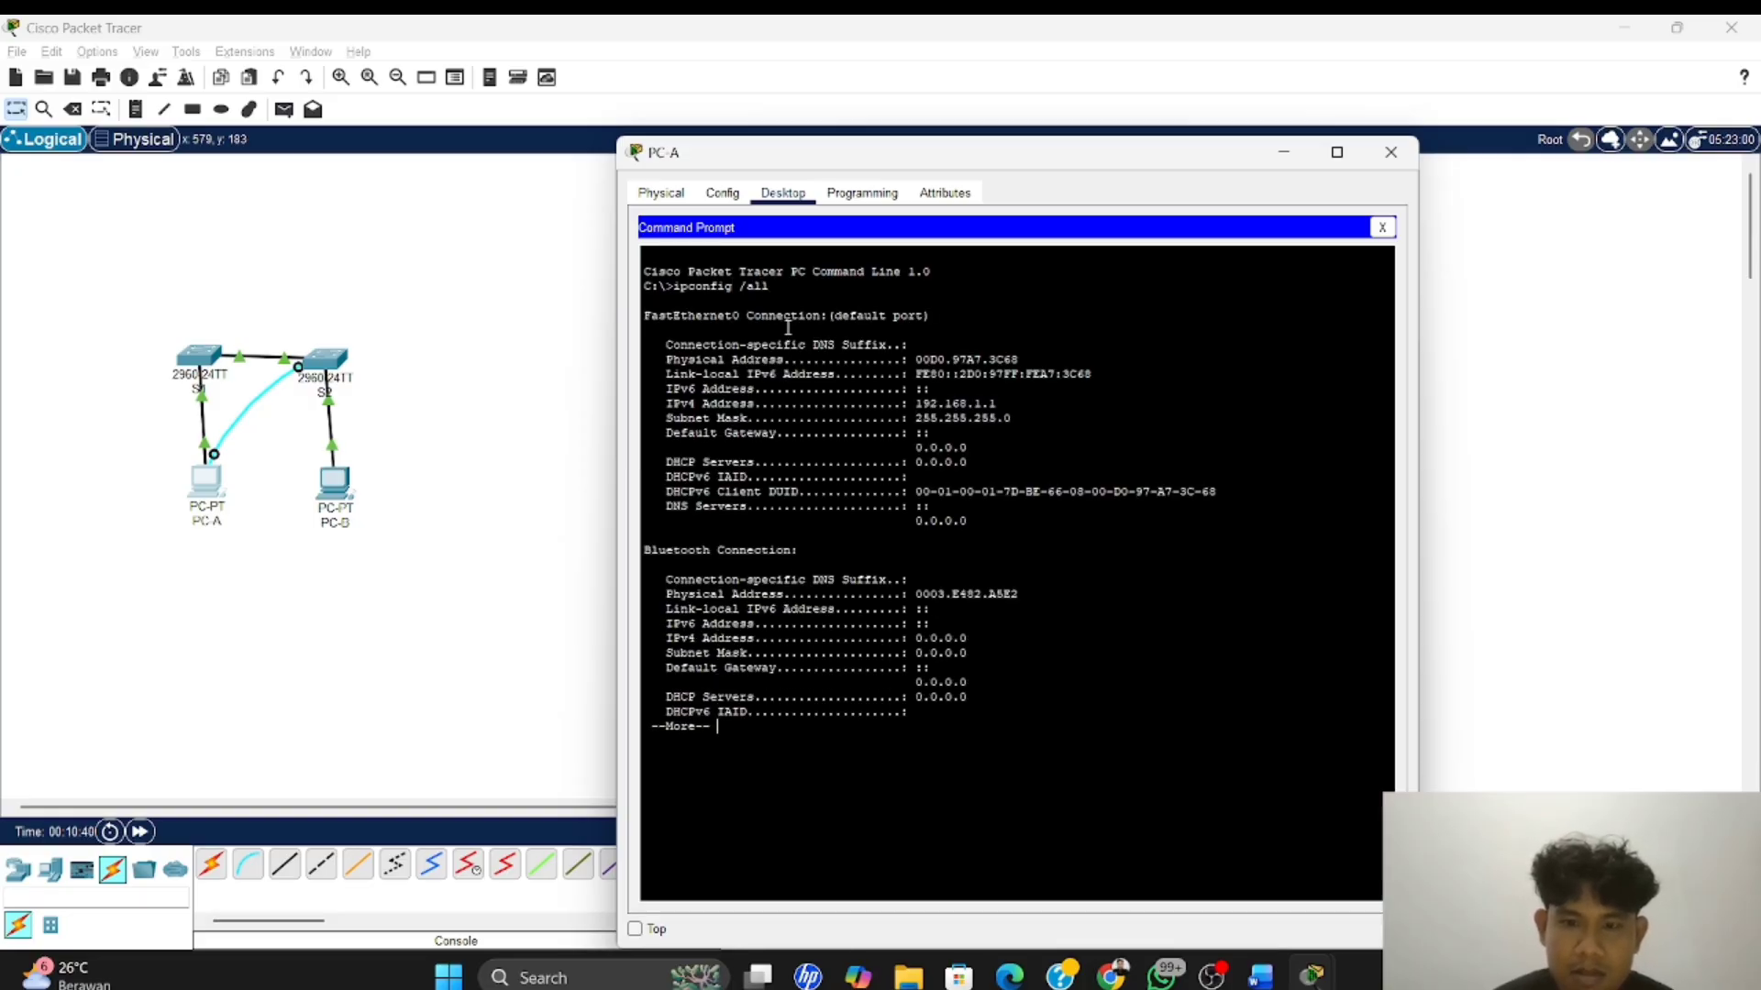
key("Return")
key("Return")
key("Return")
key("Return")
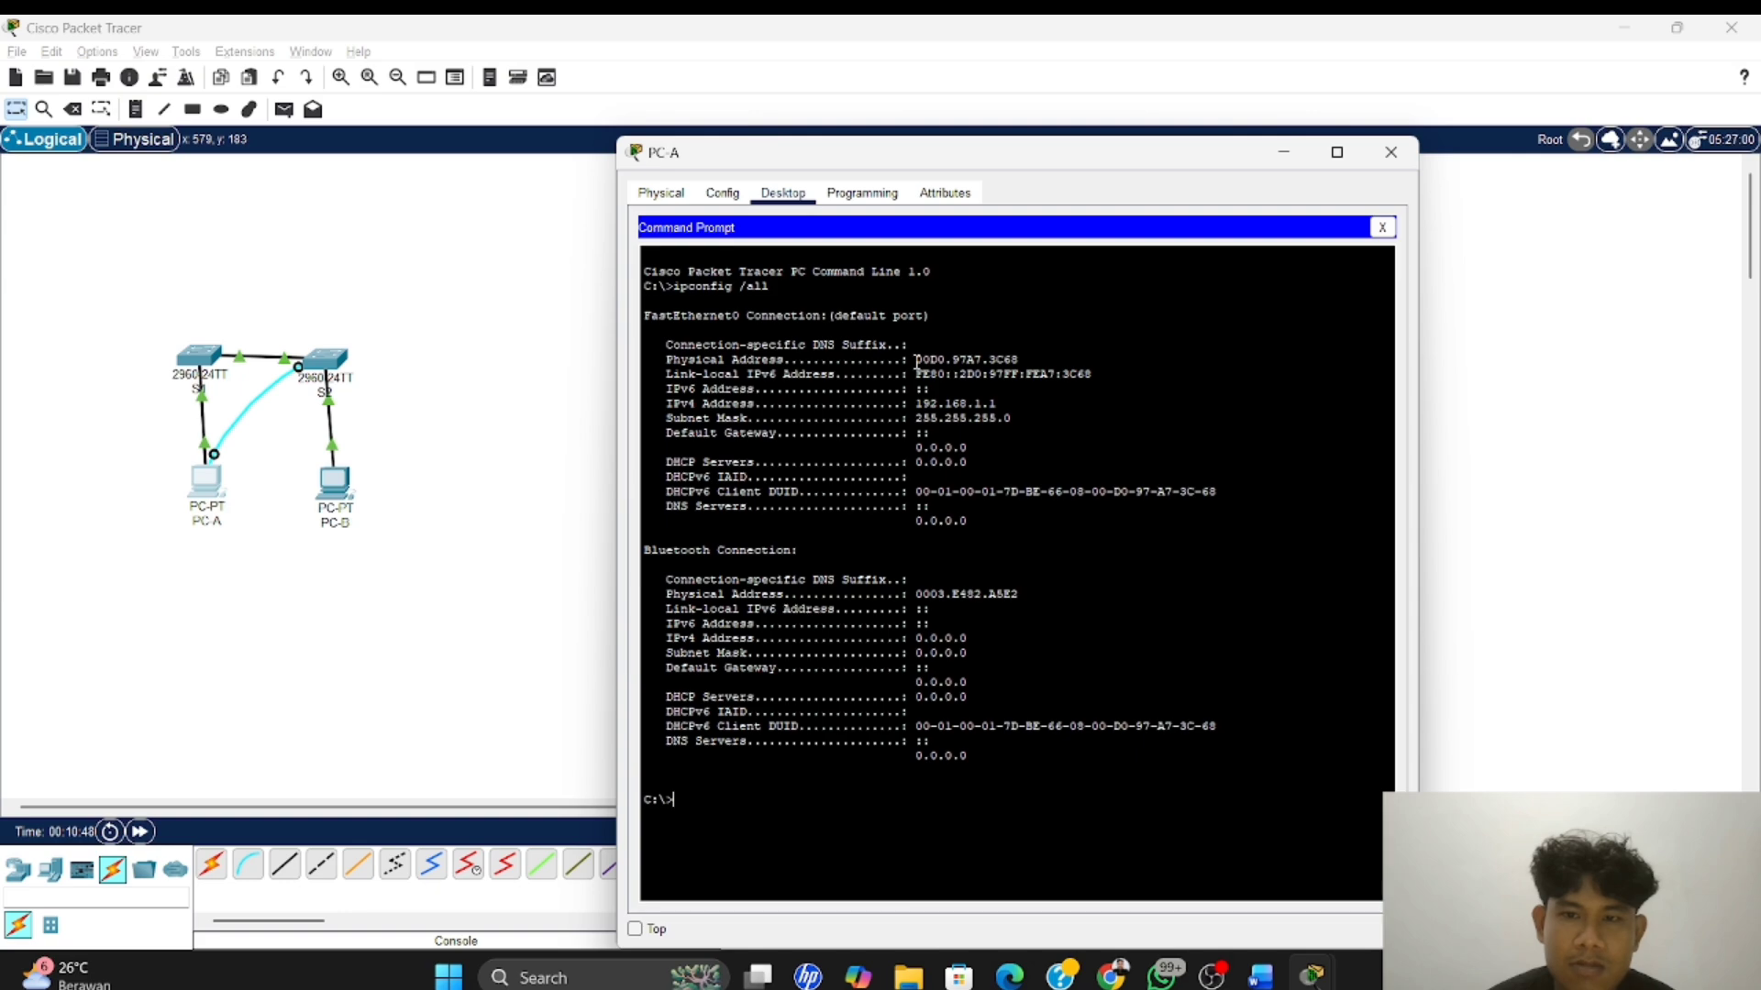
Copy PC-A's FastEthernet0 physical address 00D0.97A7.3C68 and paste it after "MAC Address PC-A:" in the Word document
left_click_drag(917, 362, 1019, 355)
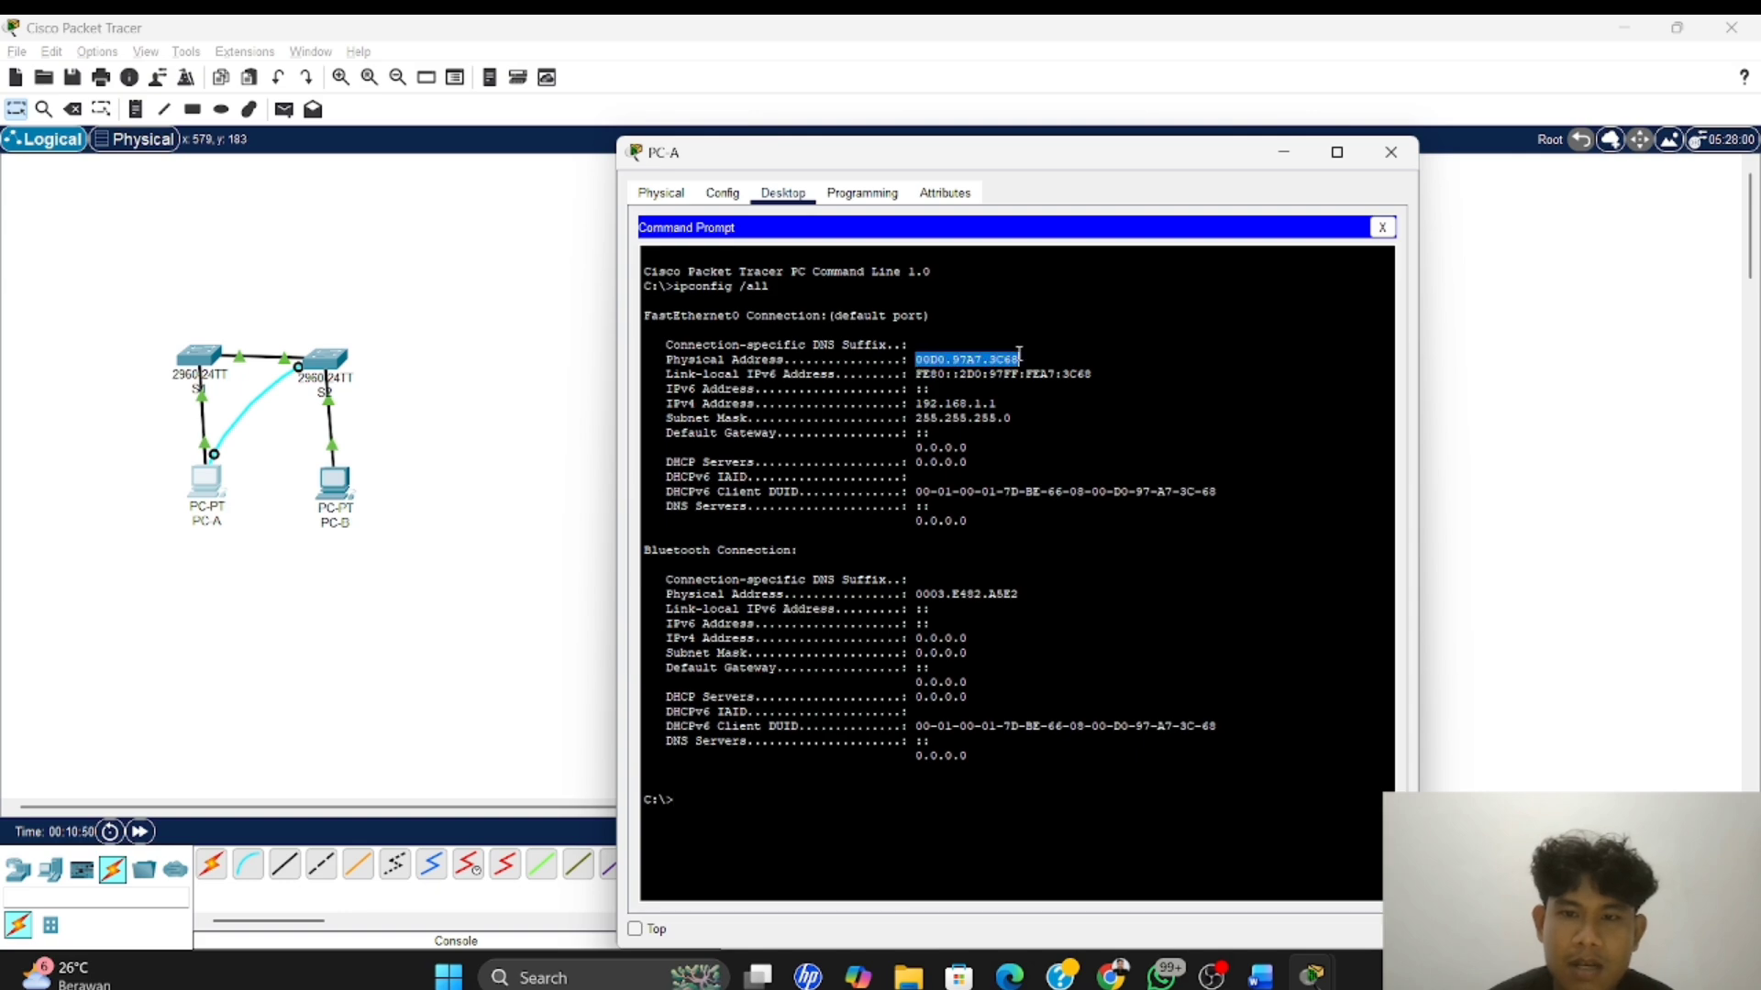
right_click(1019, 354)
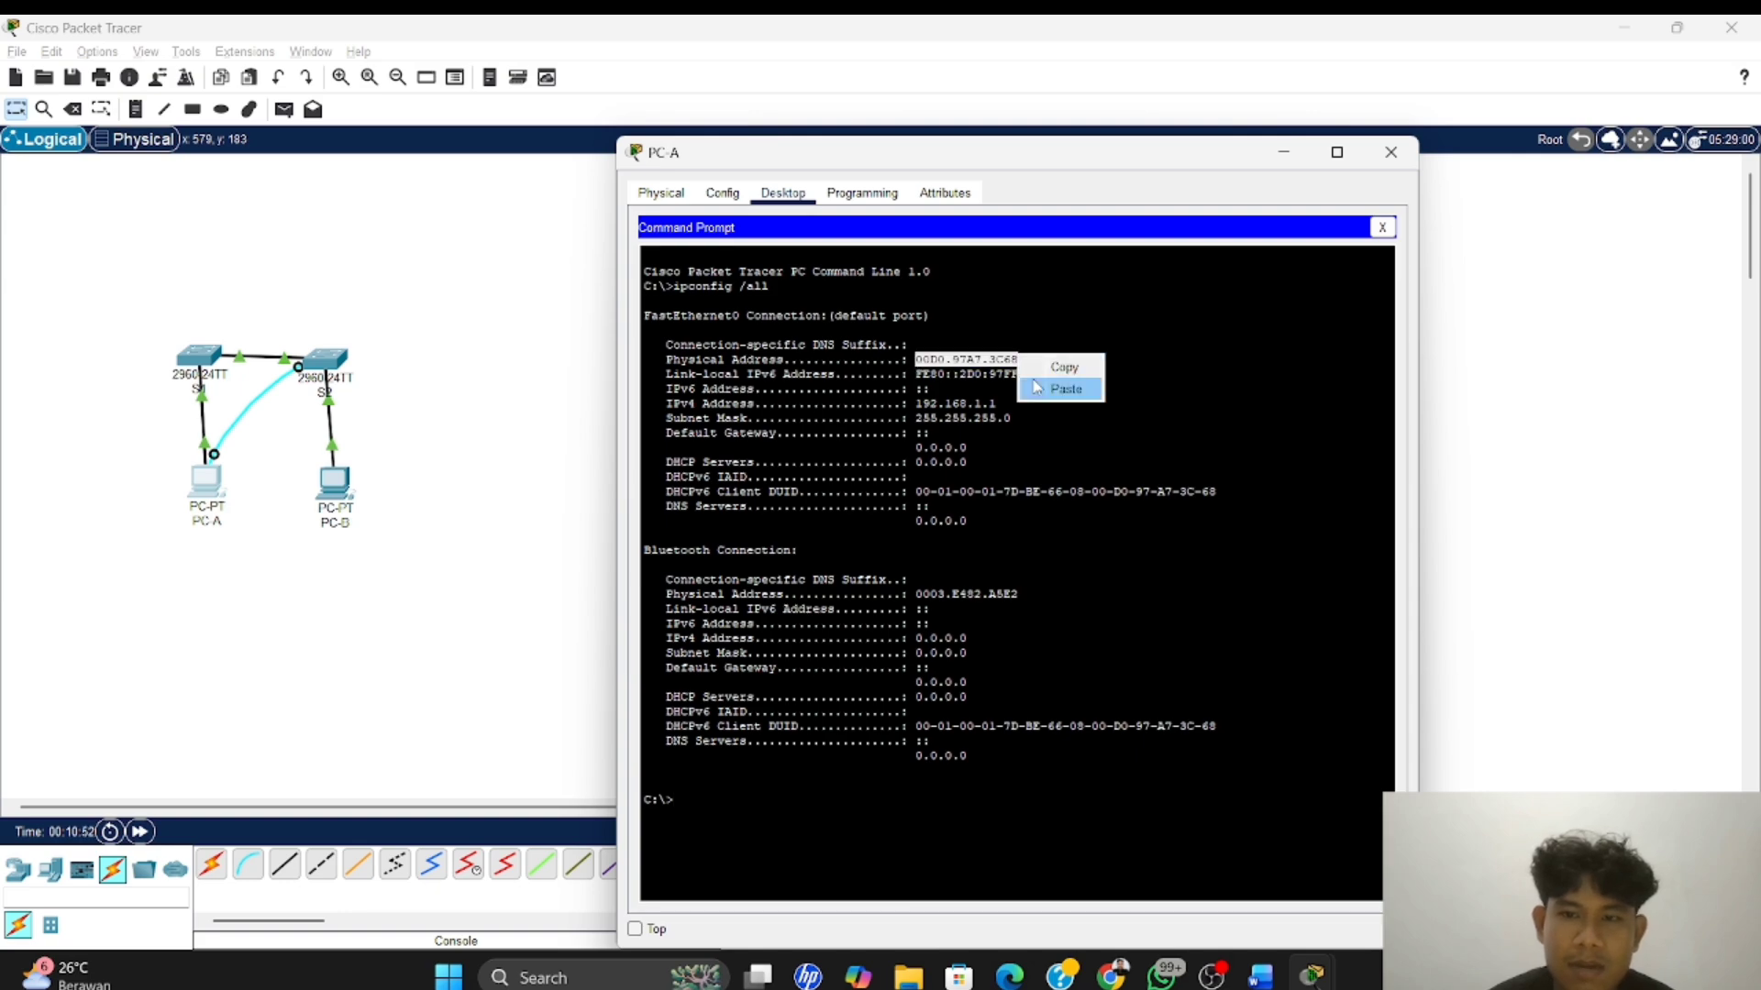
left_click(1062, 367)
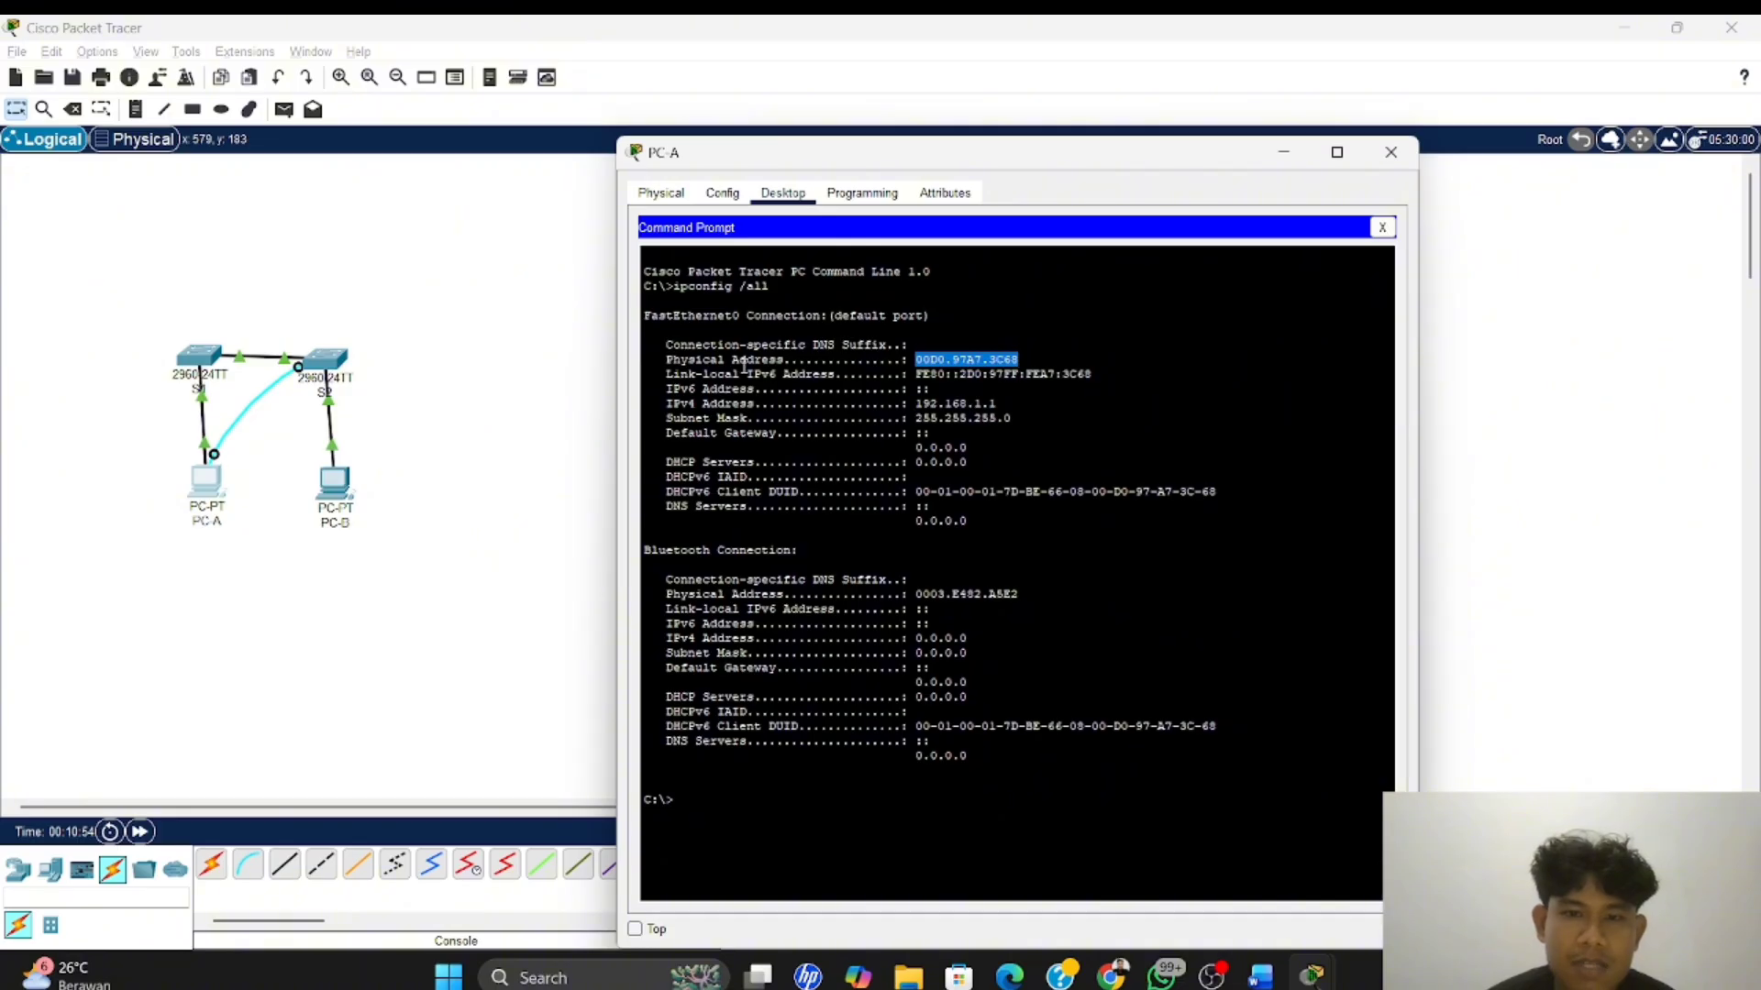
key("alt+Tab")
key("alt+Tab")
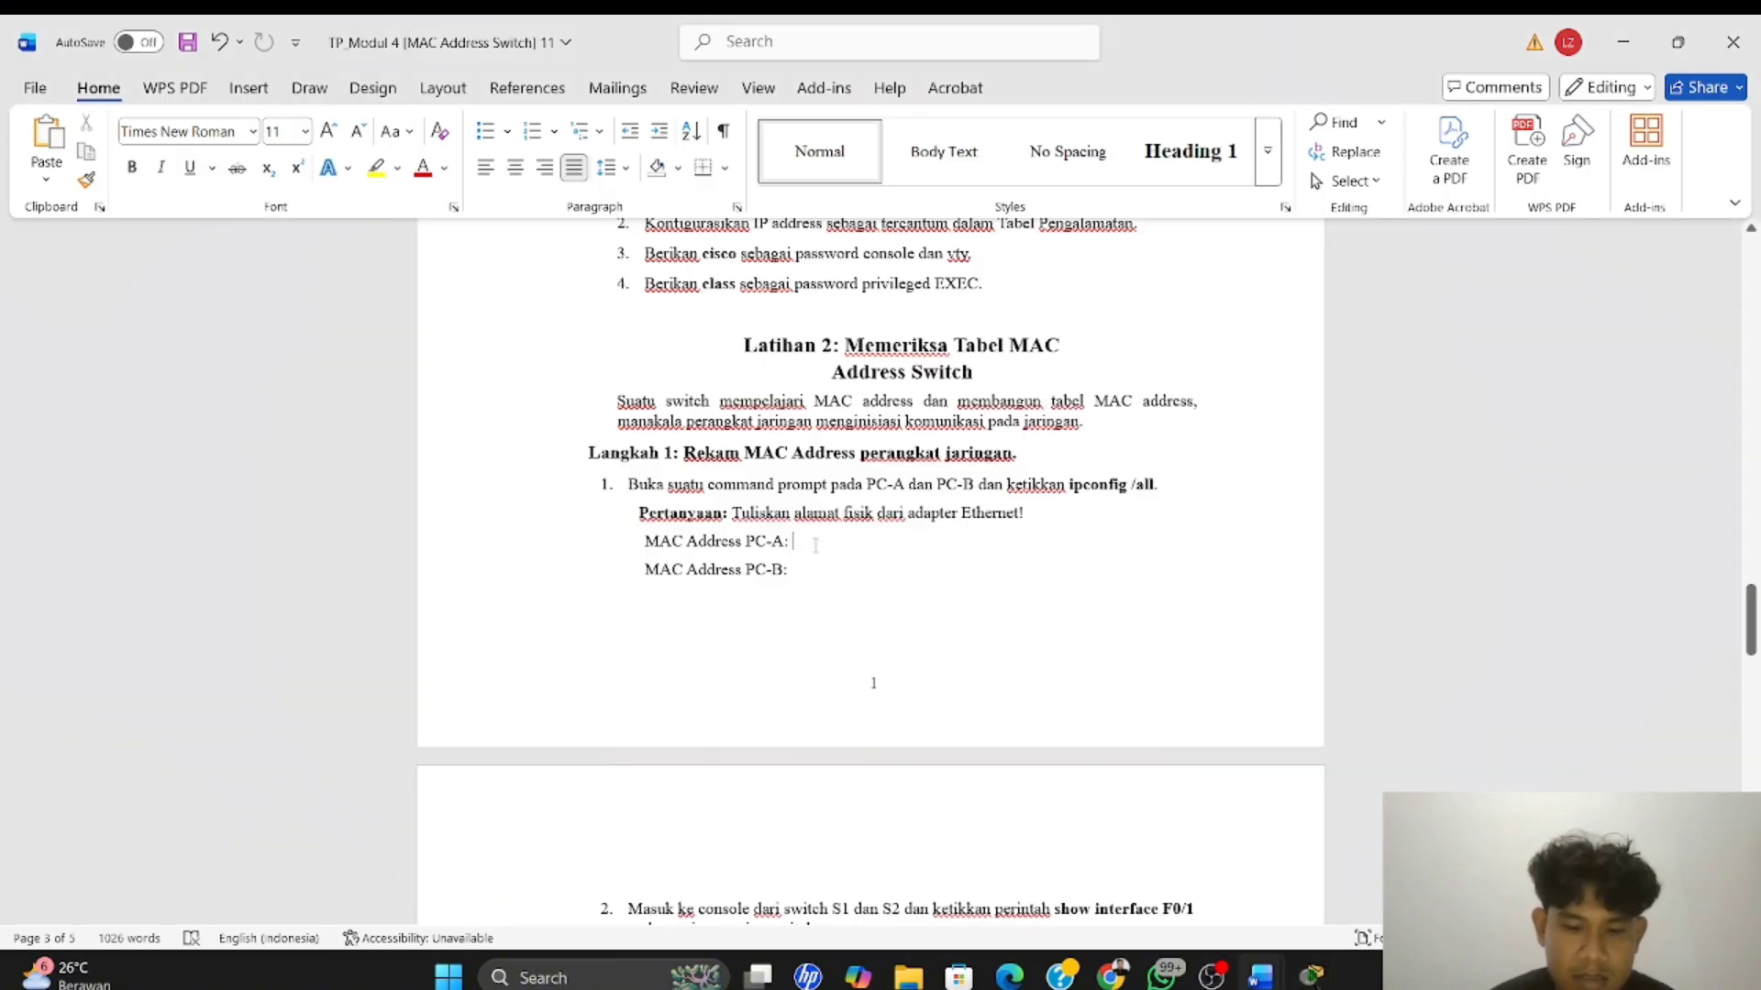
key("ctrl+v")
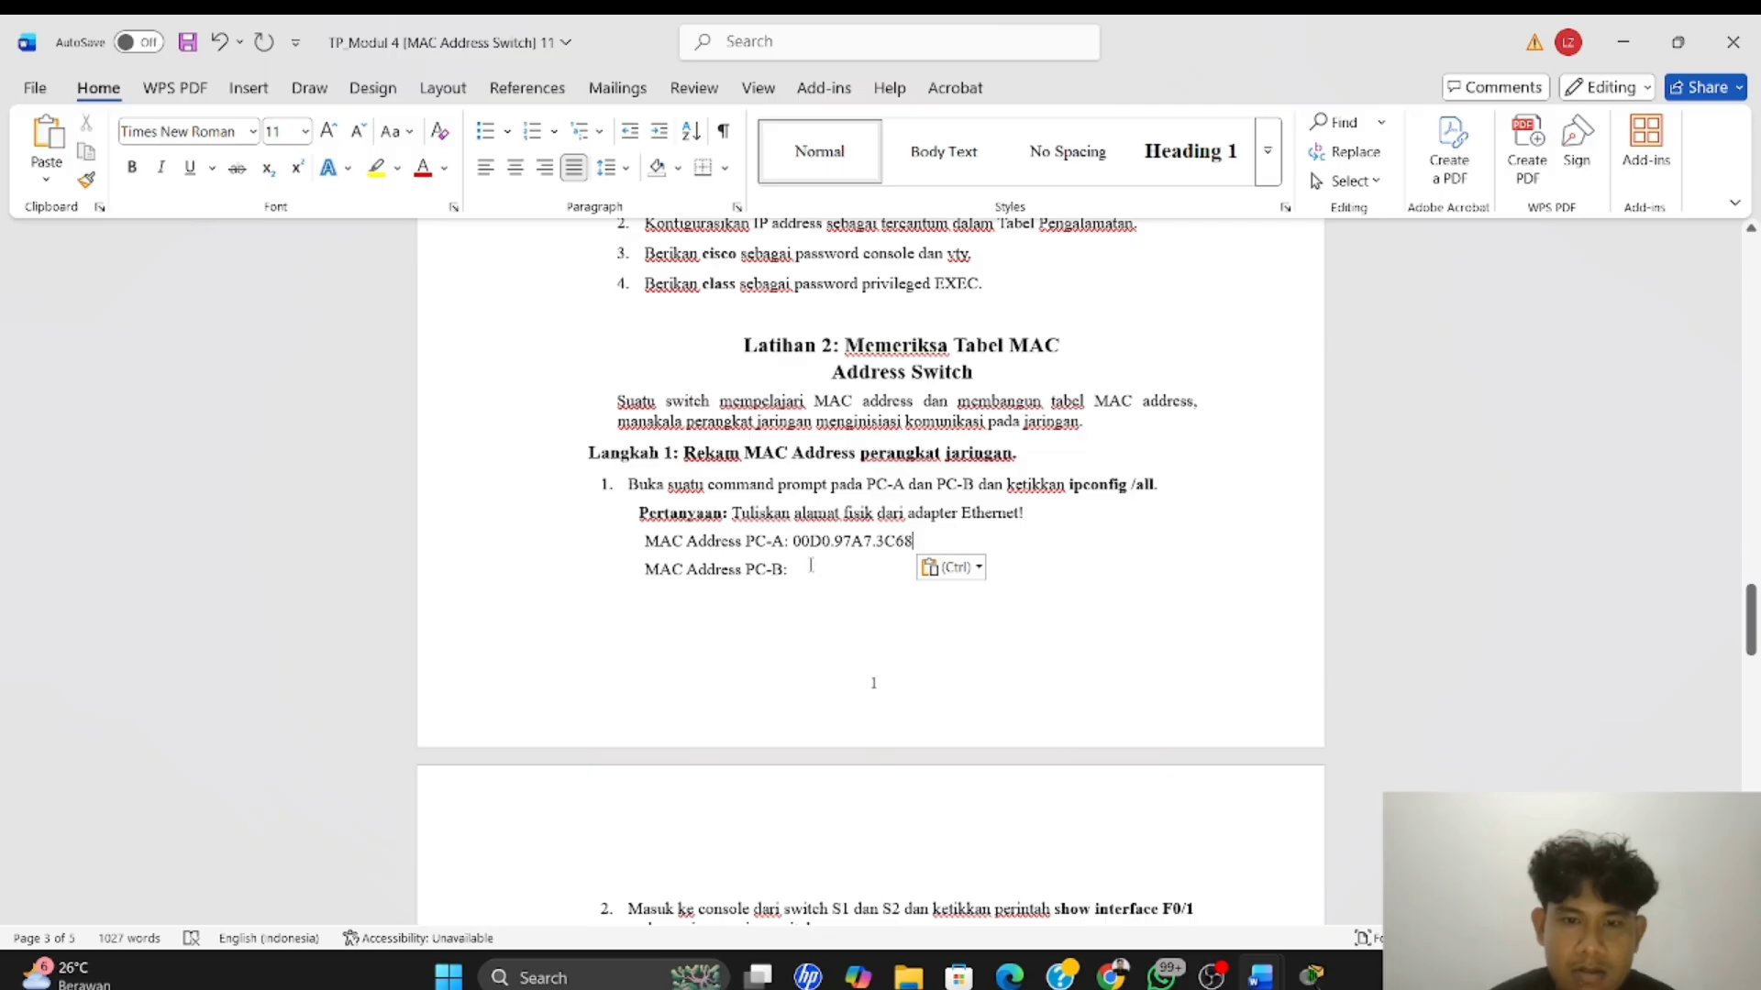
Switch back to Packet Tracer, run ipconfig /all in PC-B's Command Prompt, and page through the remaining output
key("alt+Tab")
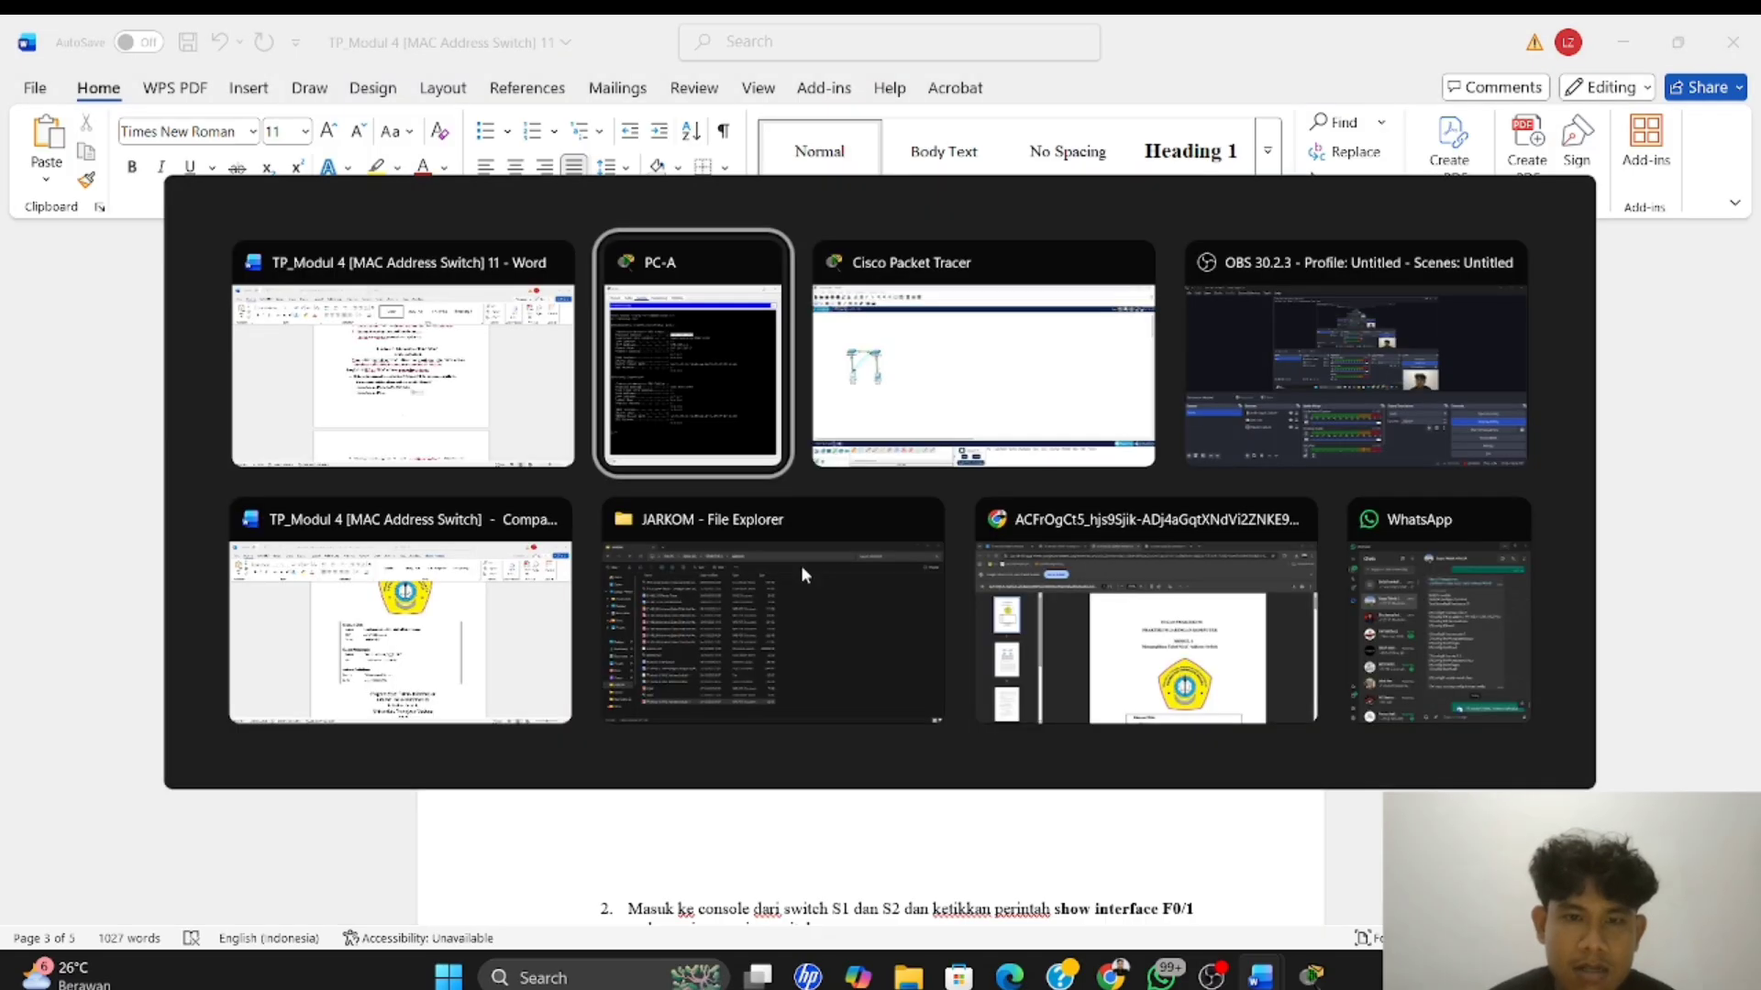
key("alt+Tab")
key("alt+Tab")
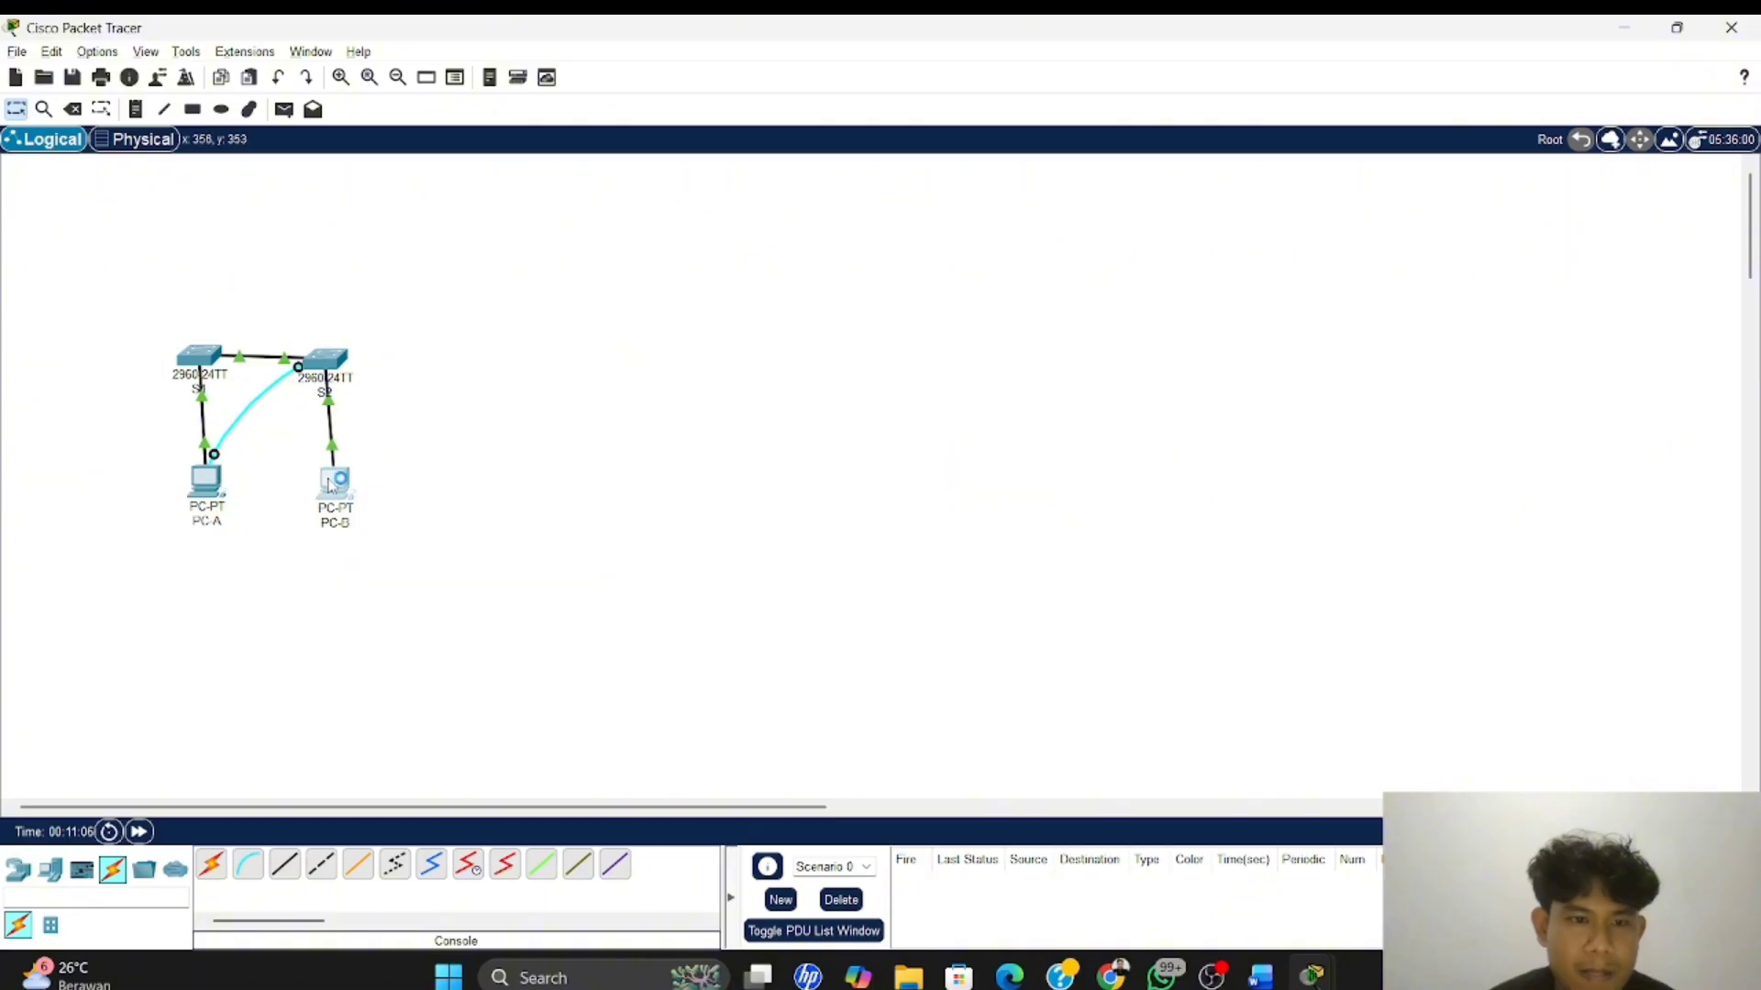
left_click(335, 481)
left_click(1137, 334)
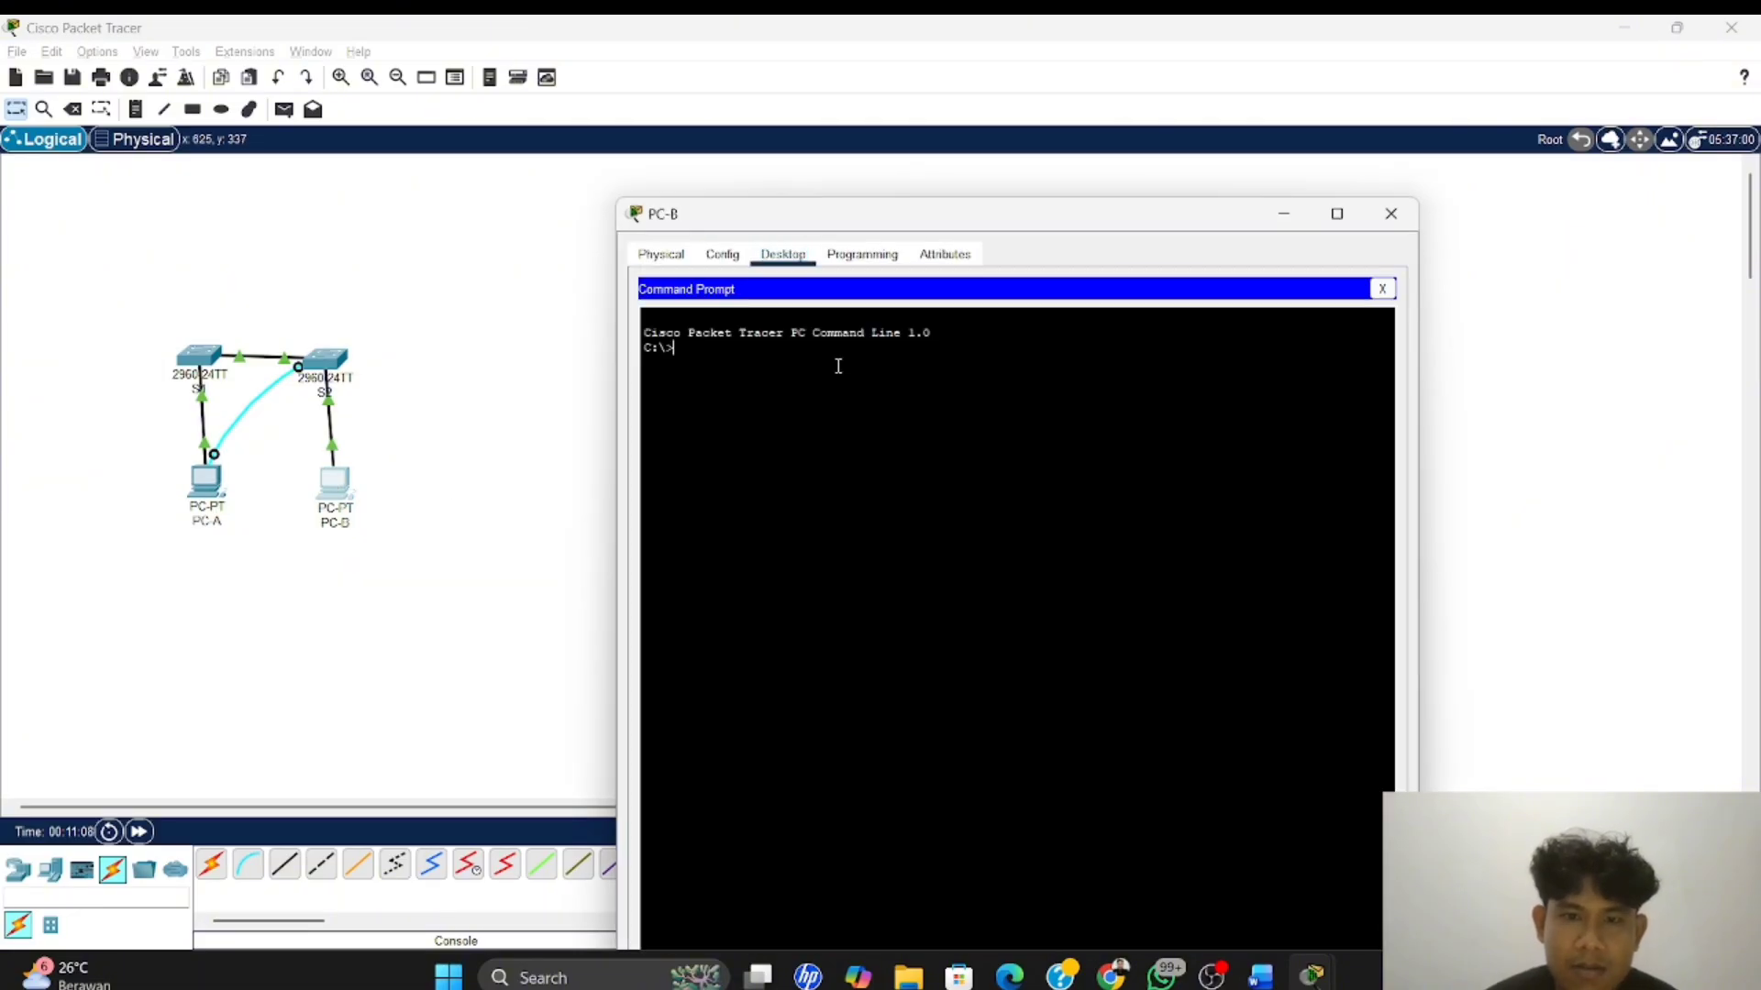
type("ipcon")
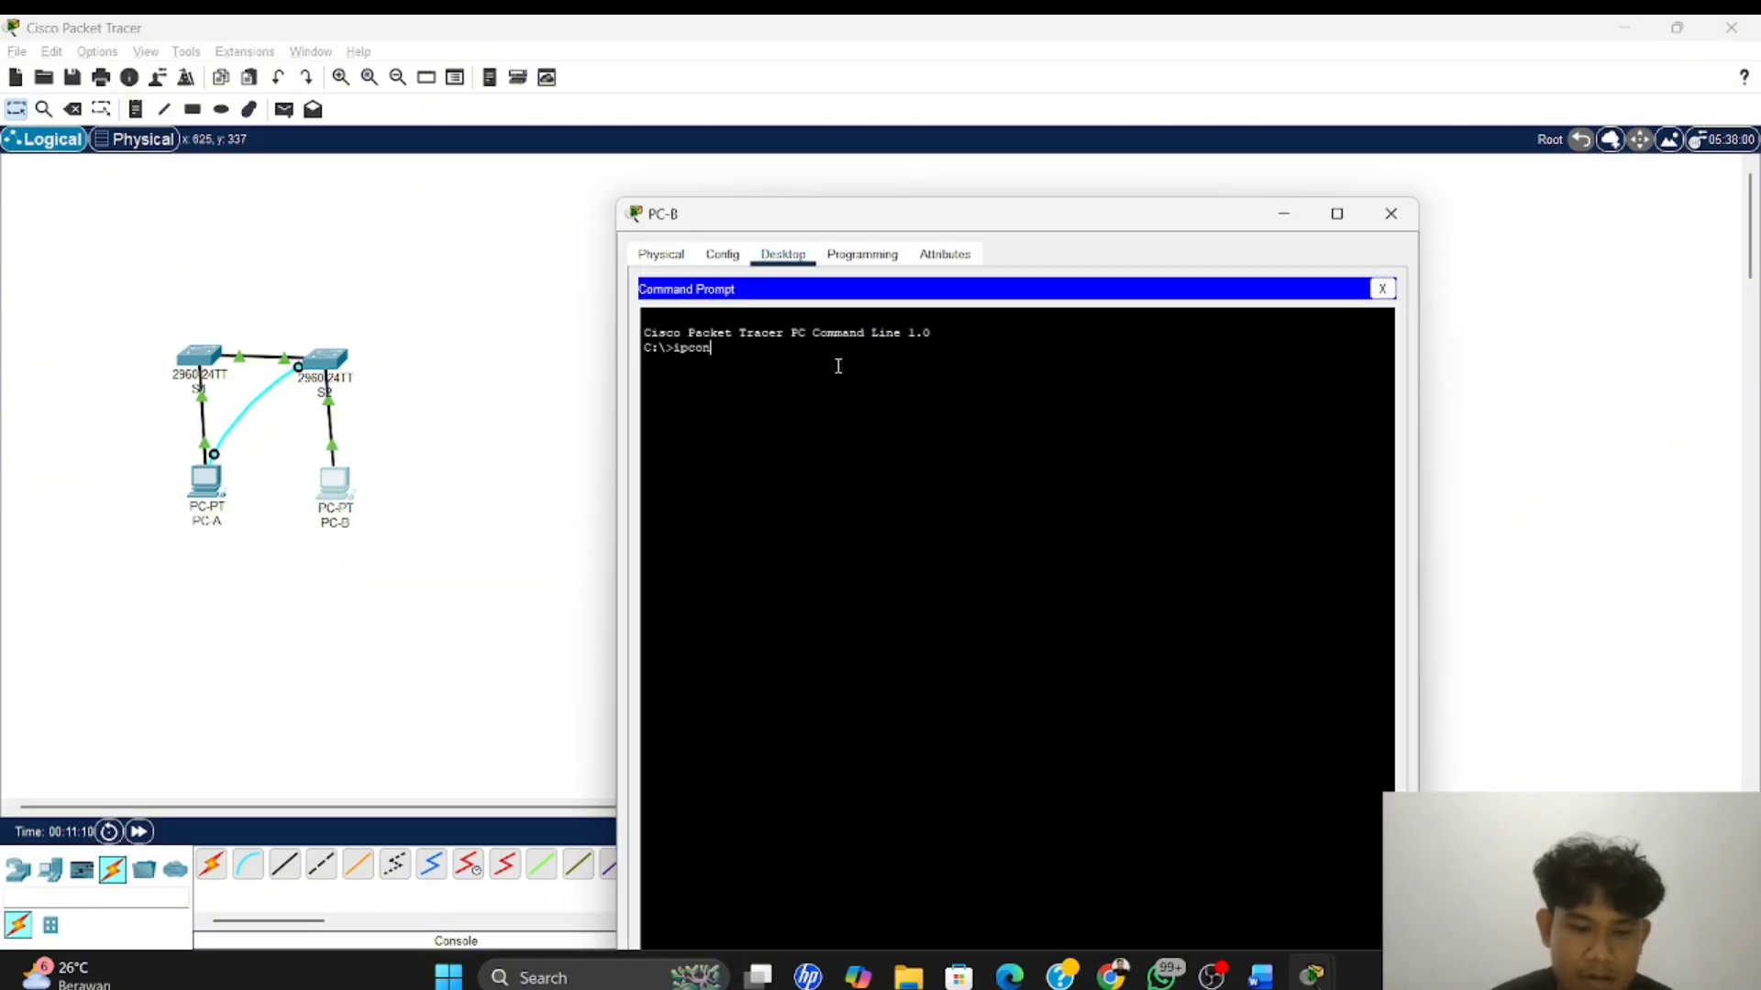
type("fig /all")
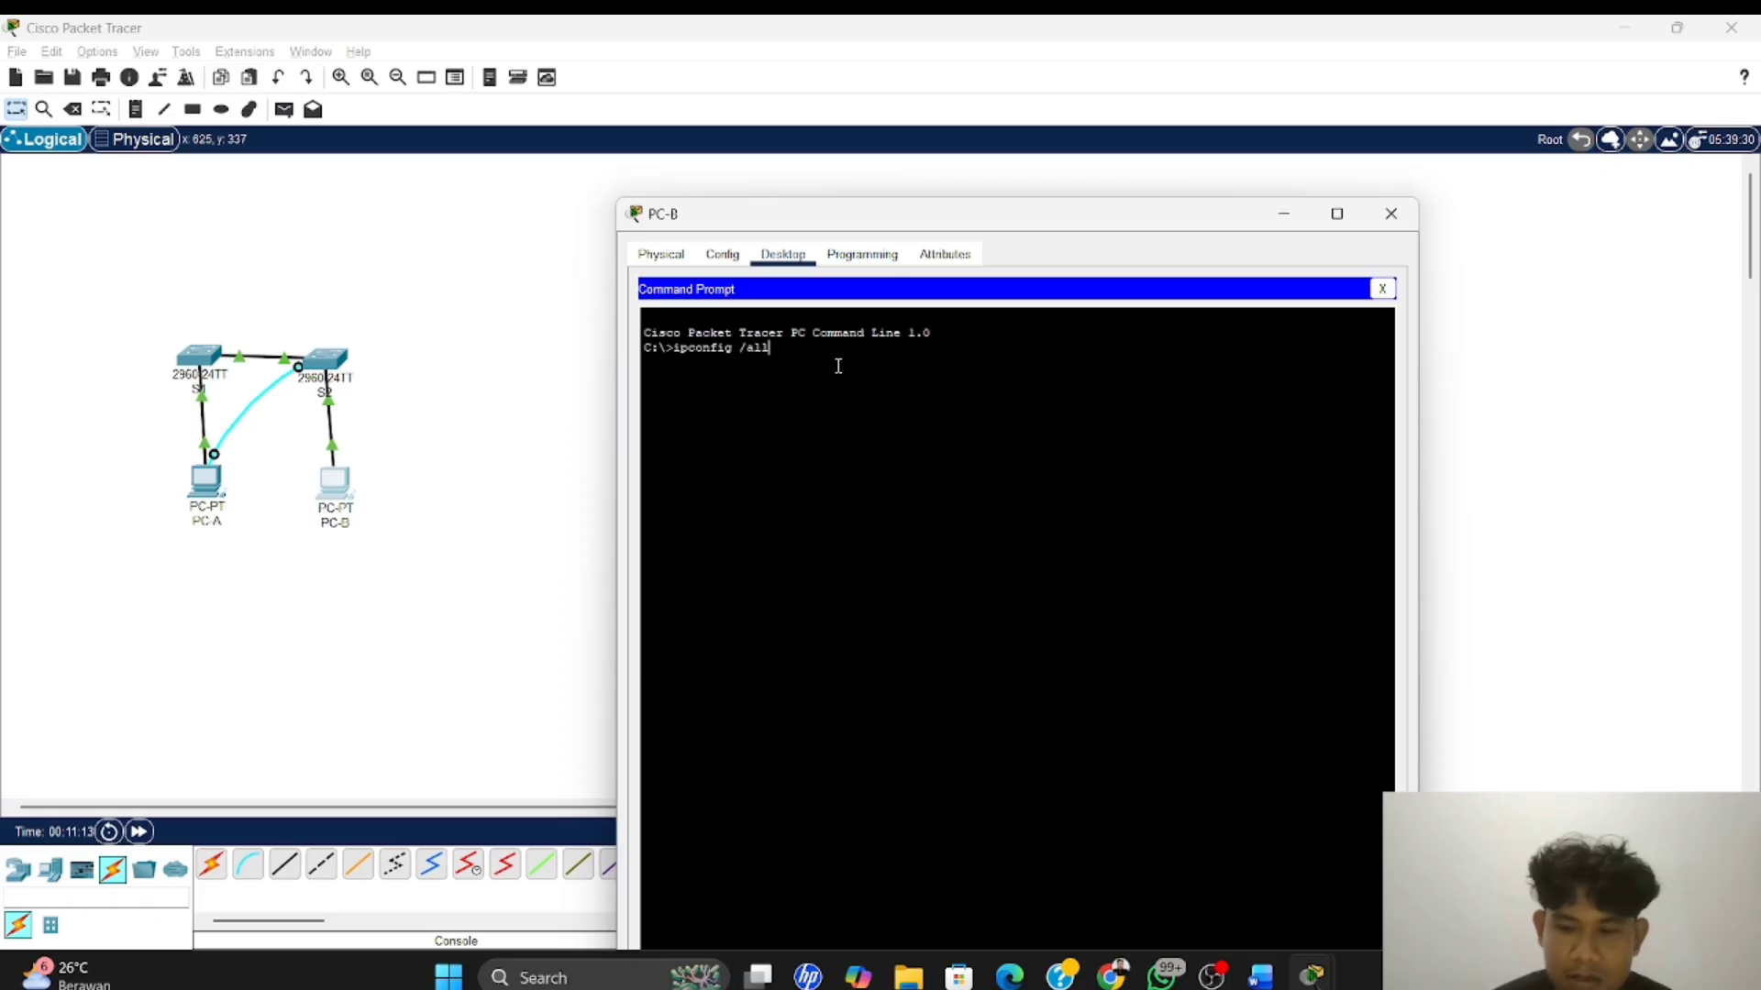
key("Return")
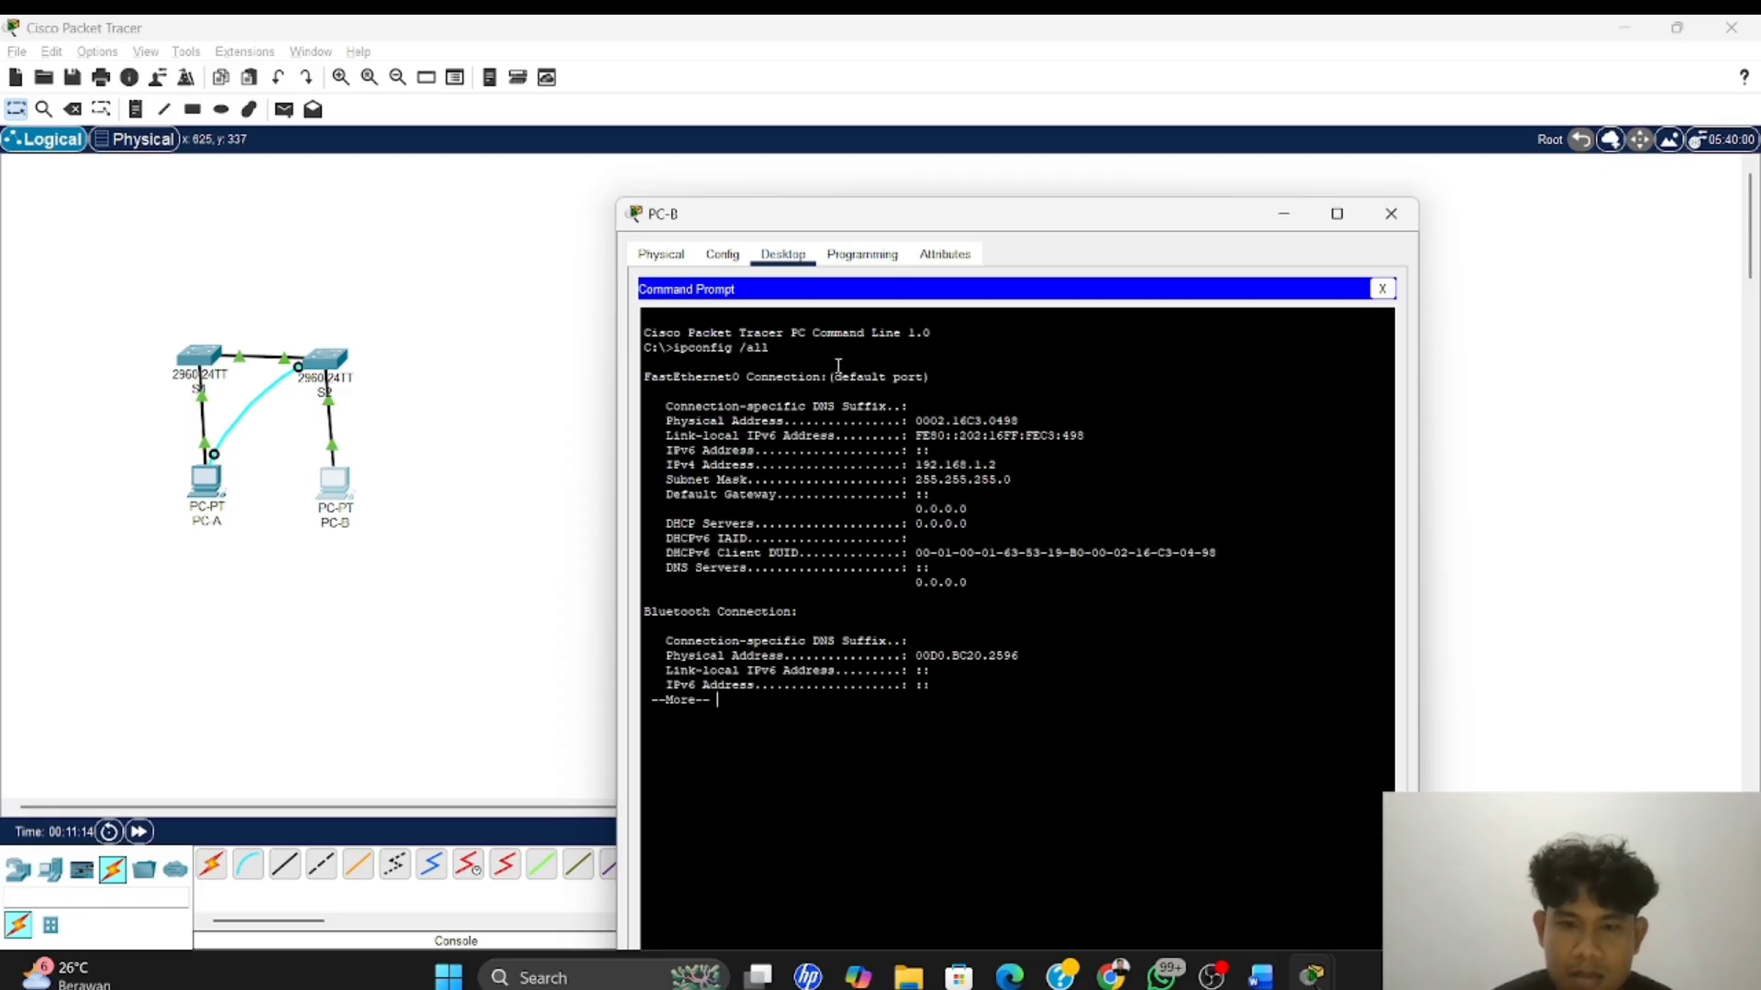
key("space")
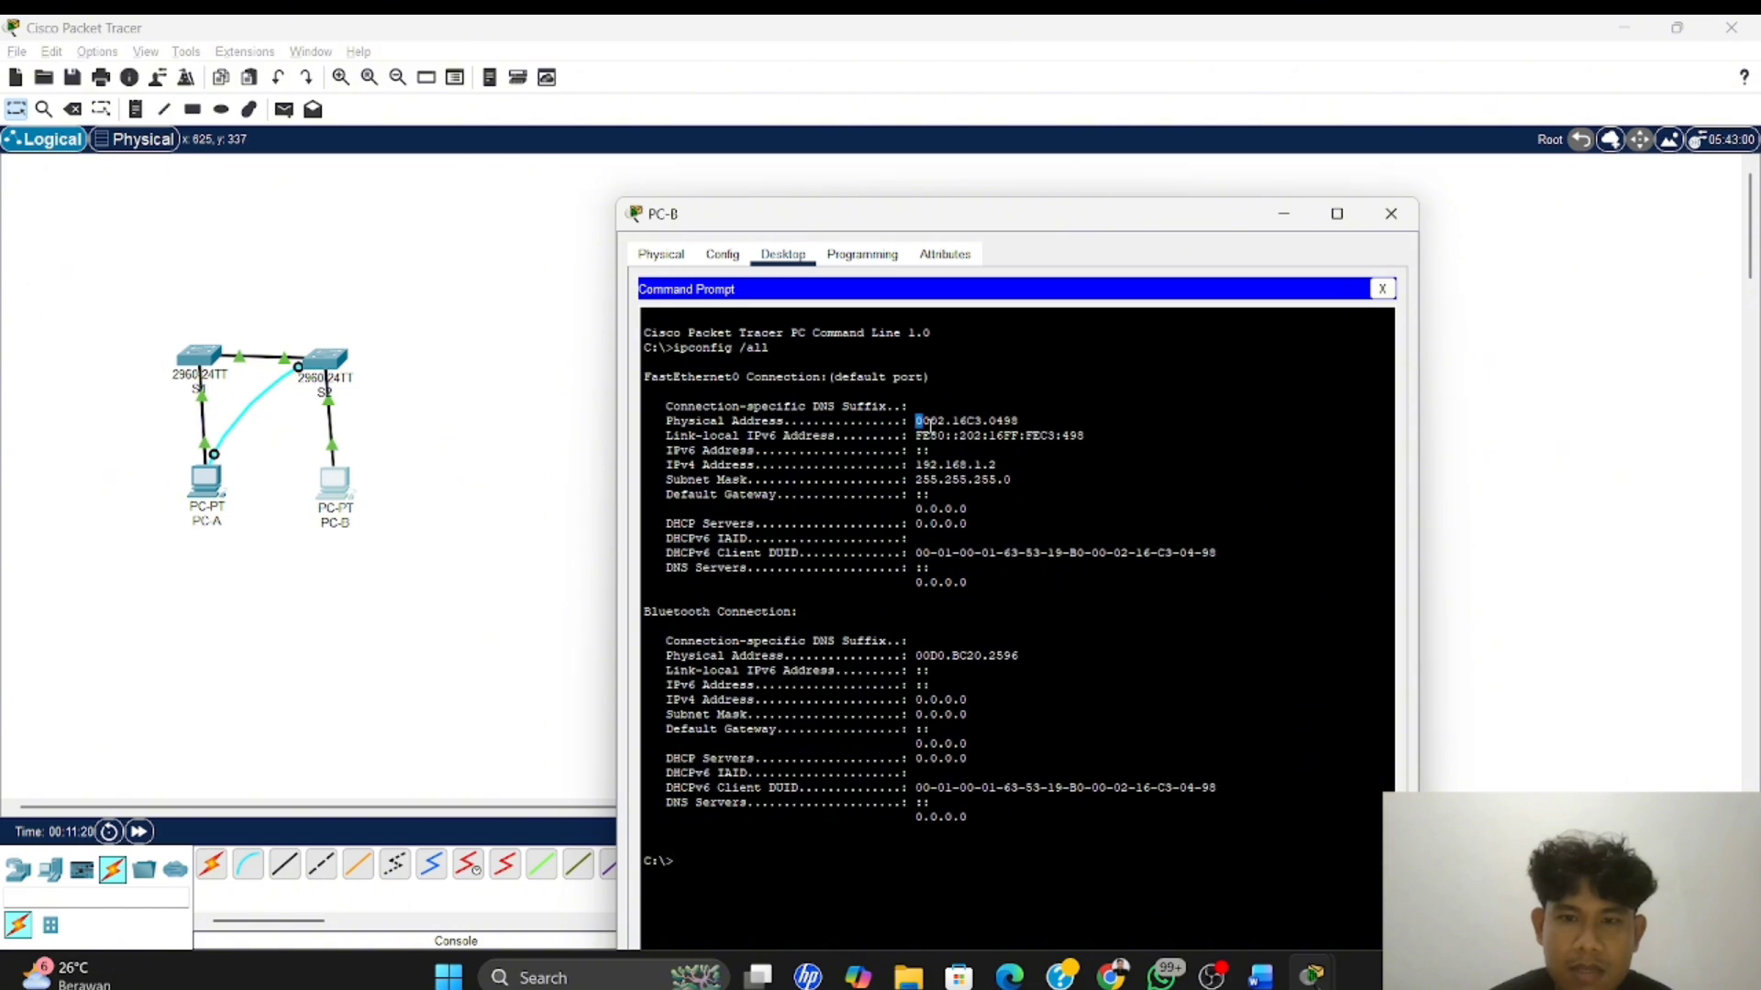
Copy PC-B's FastEthernet0 physical address 0002.16C3.0498 and paste it after "MAC Address PC-B:" in the Word document
left_click_drag(915, 421, 1027, 428)
right_click(1027, 428)
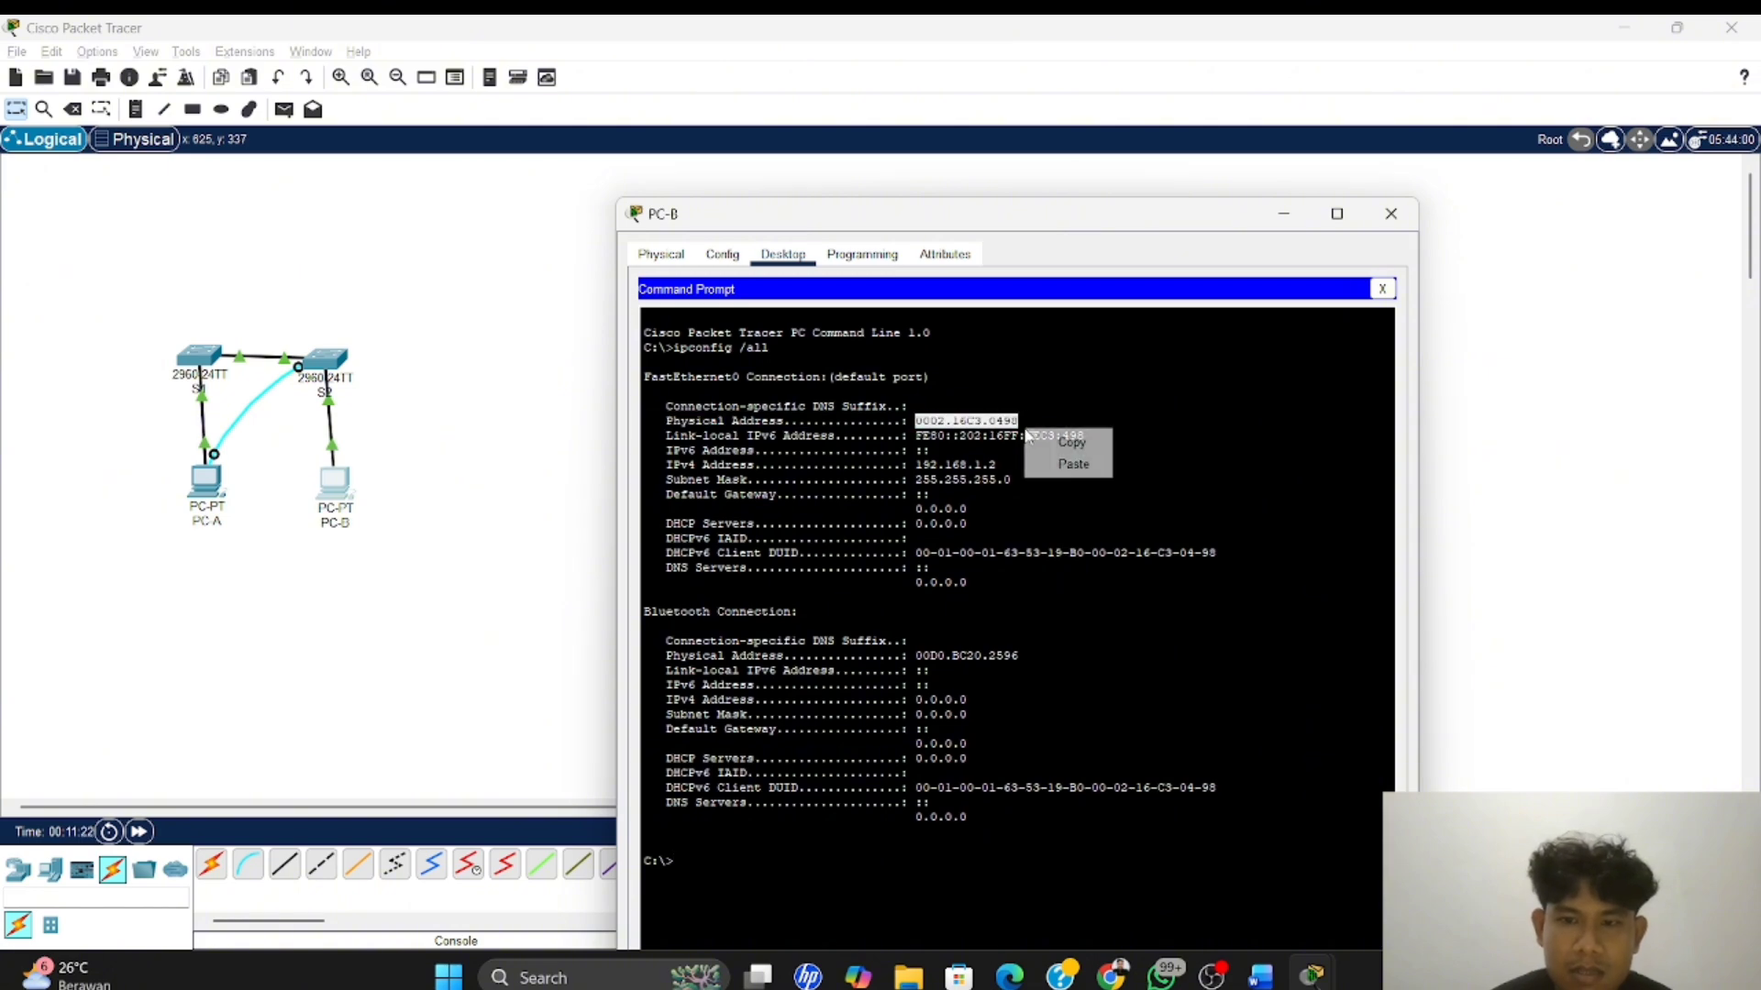
left_click(1051, 444)
key("alt+Tab")
key("alt+Tab")
key("alt+Tab")
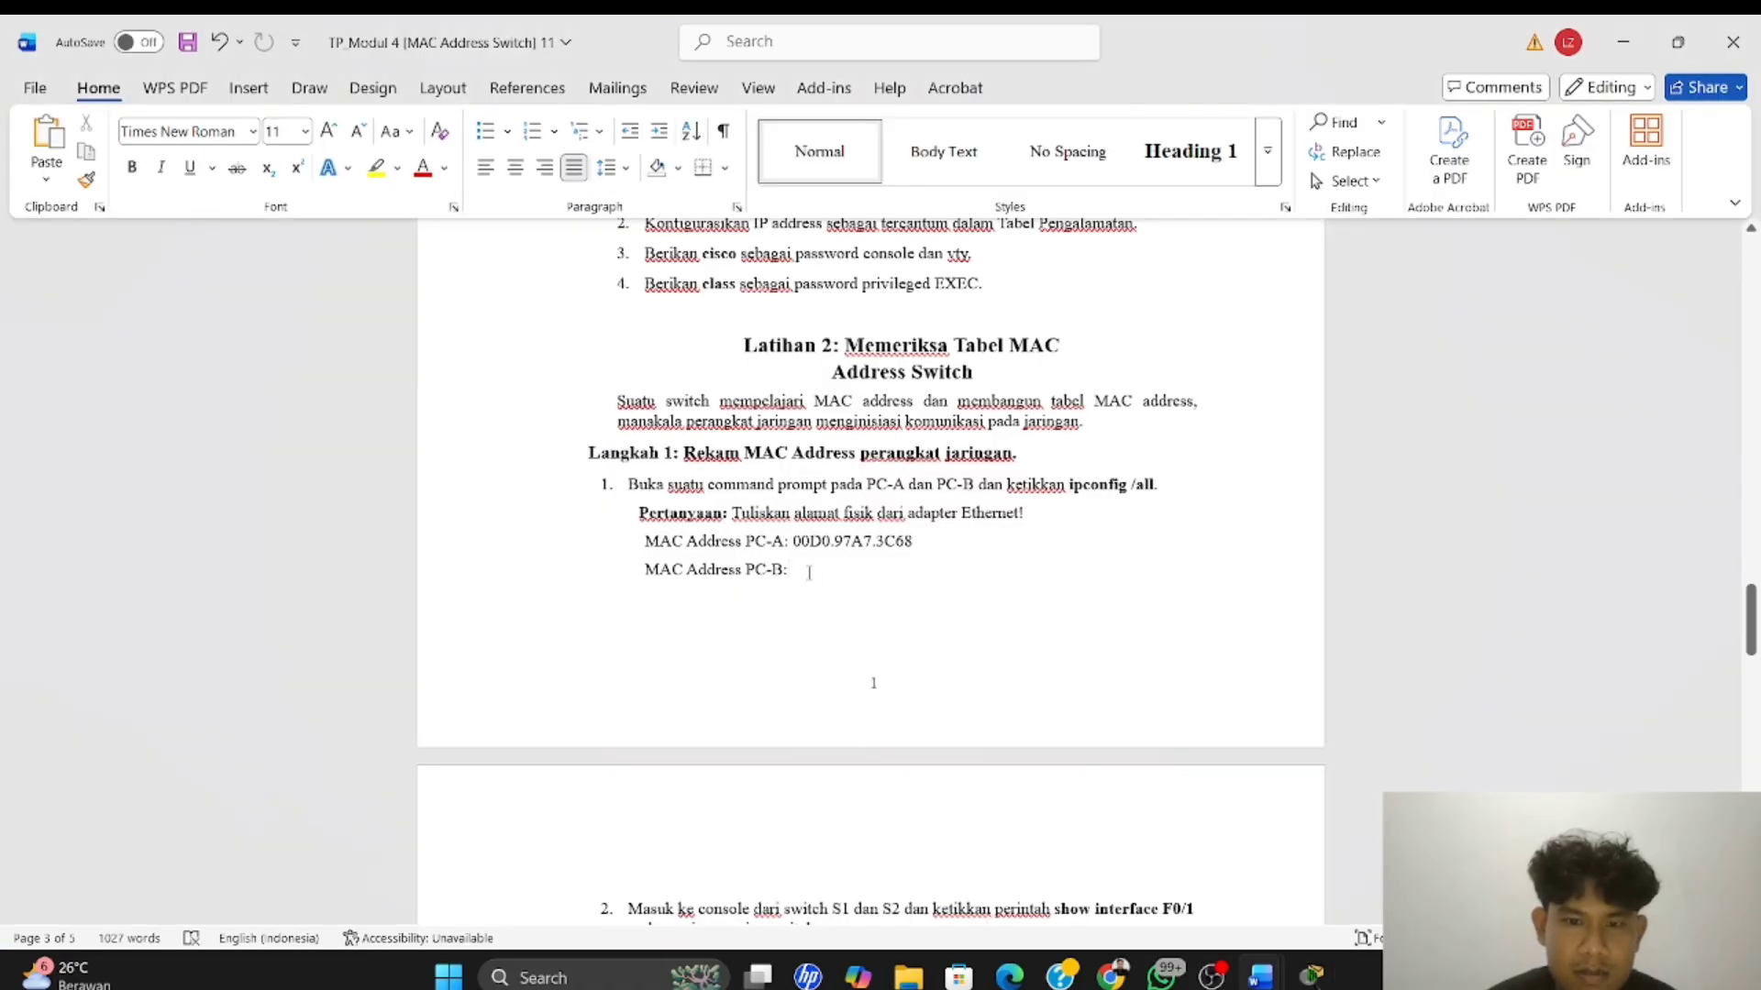
key("ctrl+v")
Read the next Latihan 2 instruction about running show interface F0/1 on switches S1 and S2
scroll(874, 568, "down", 5)
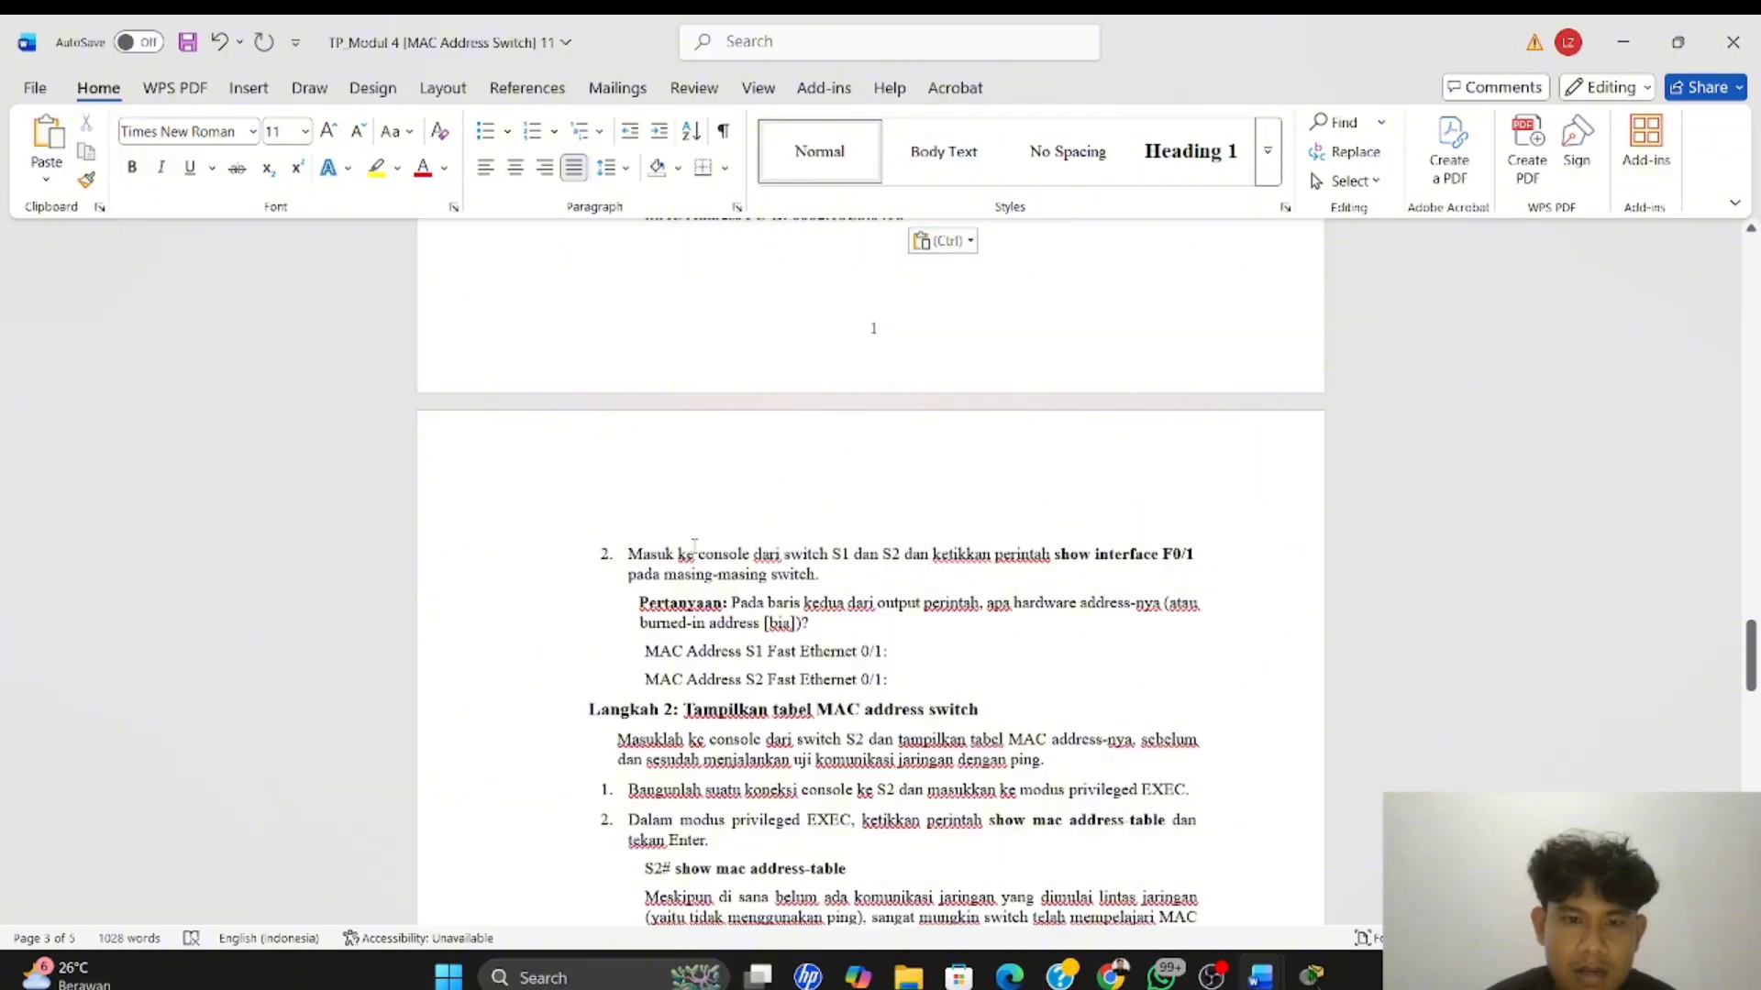
scroll(697, 541, "down", 1)
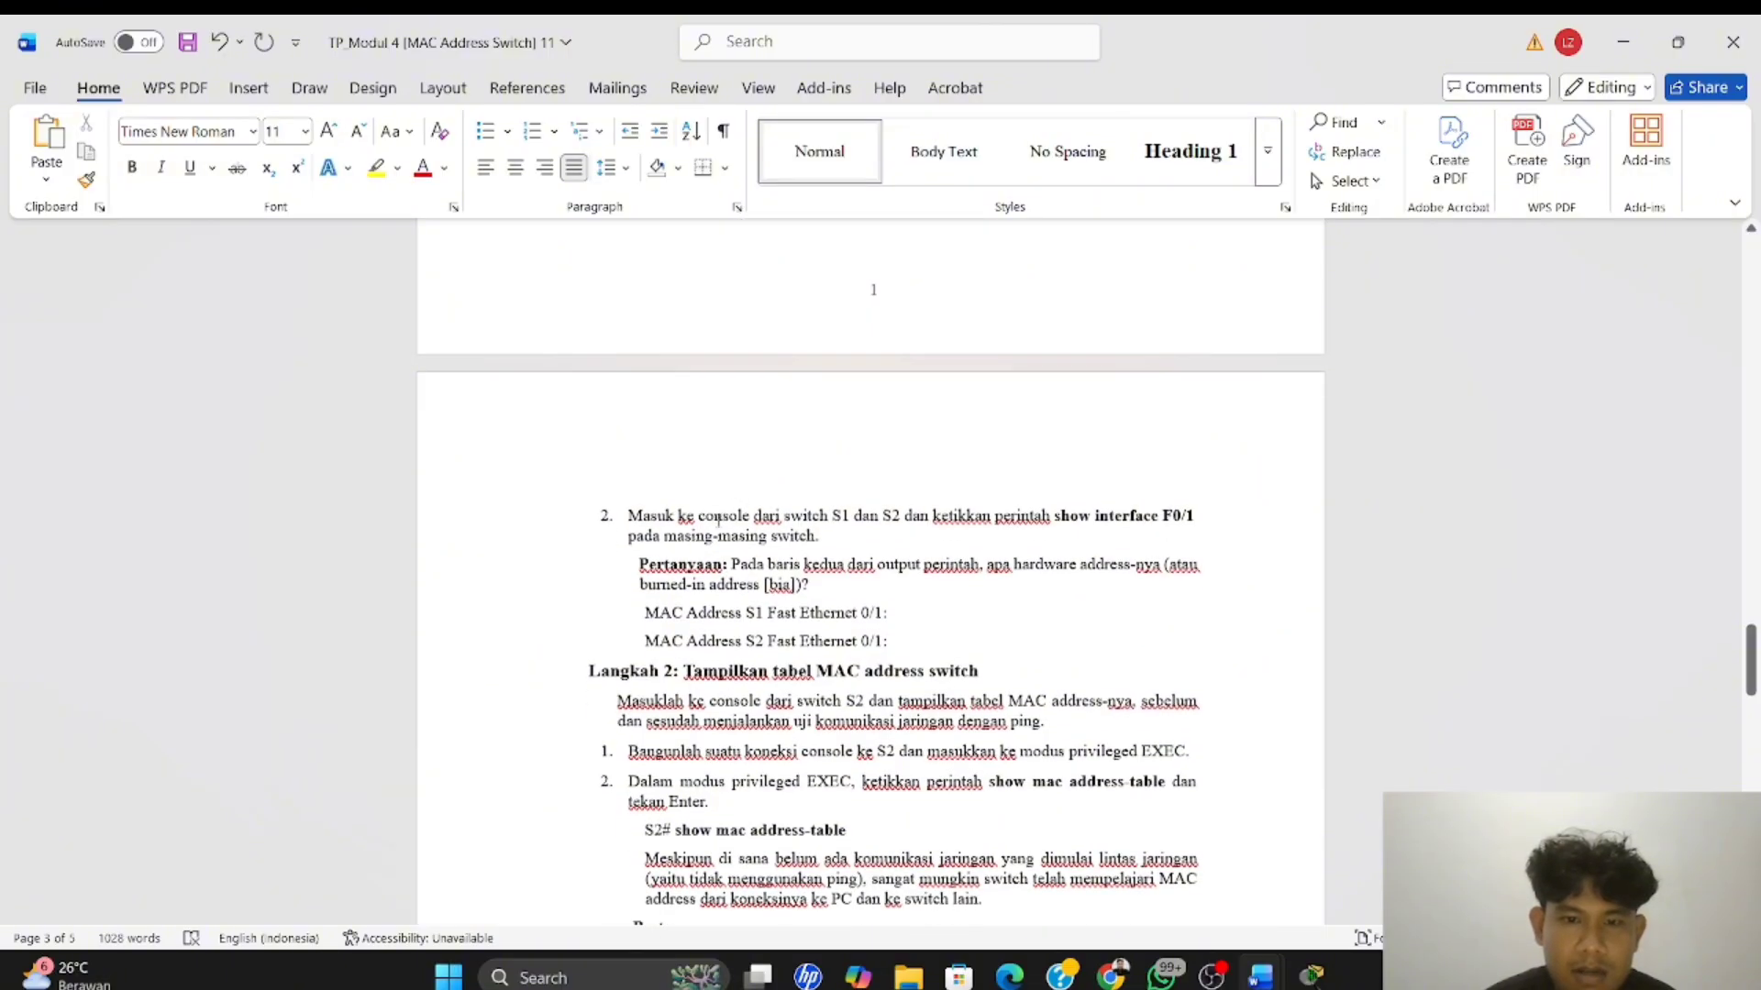
left_click(851, 523)
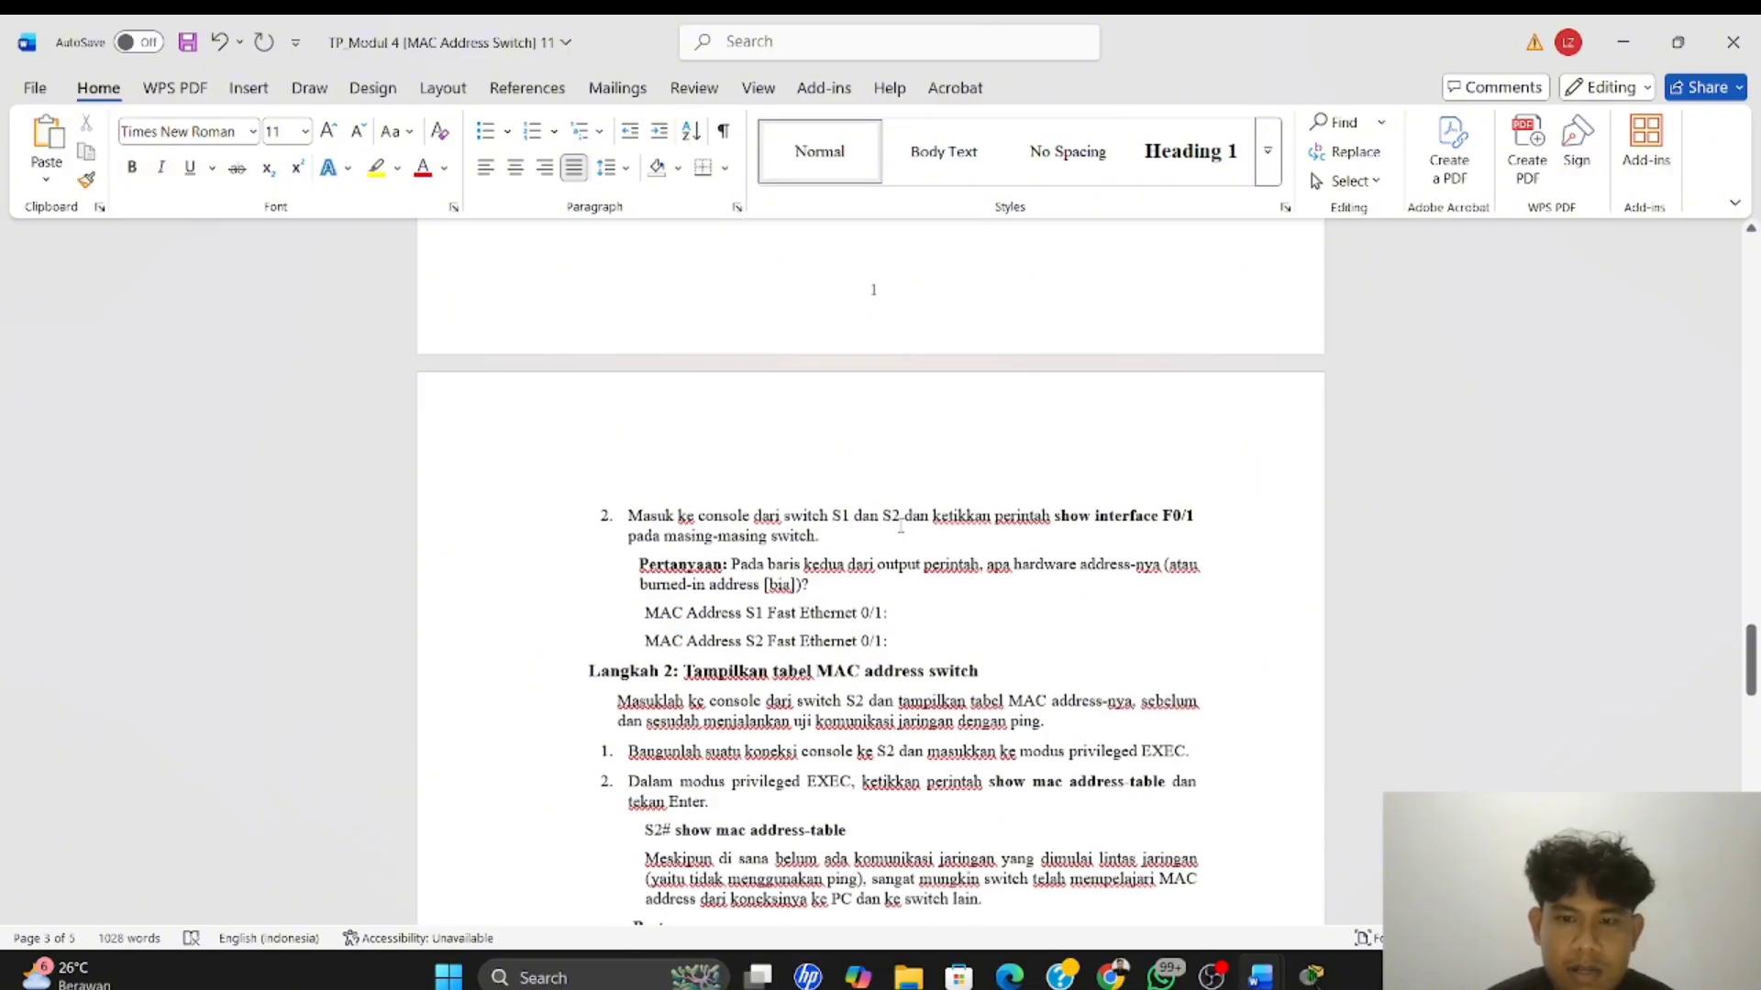
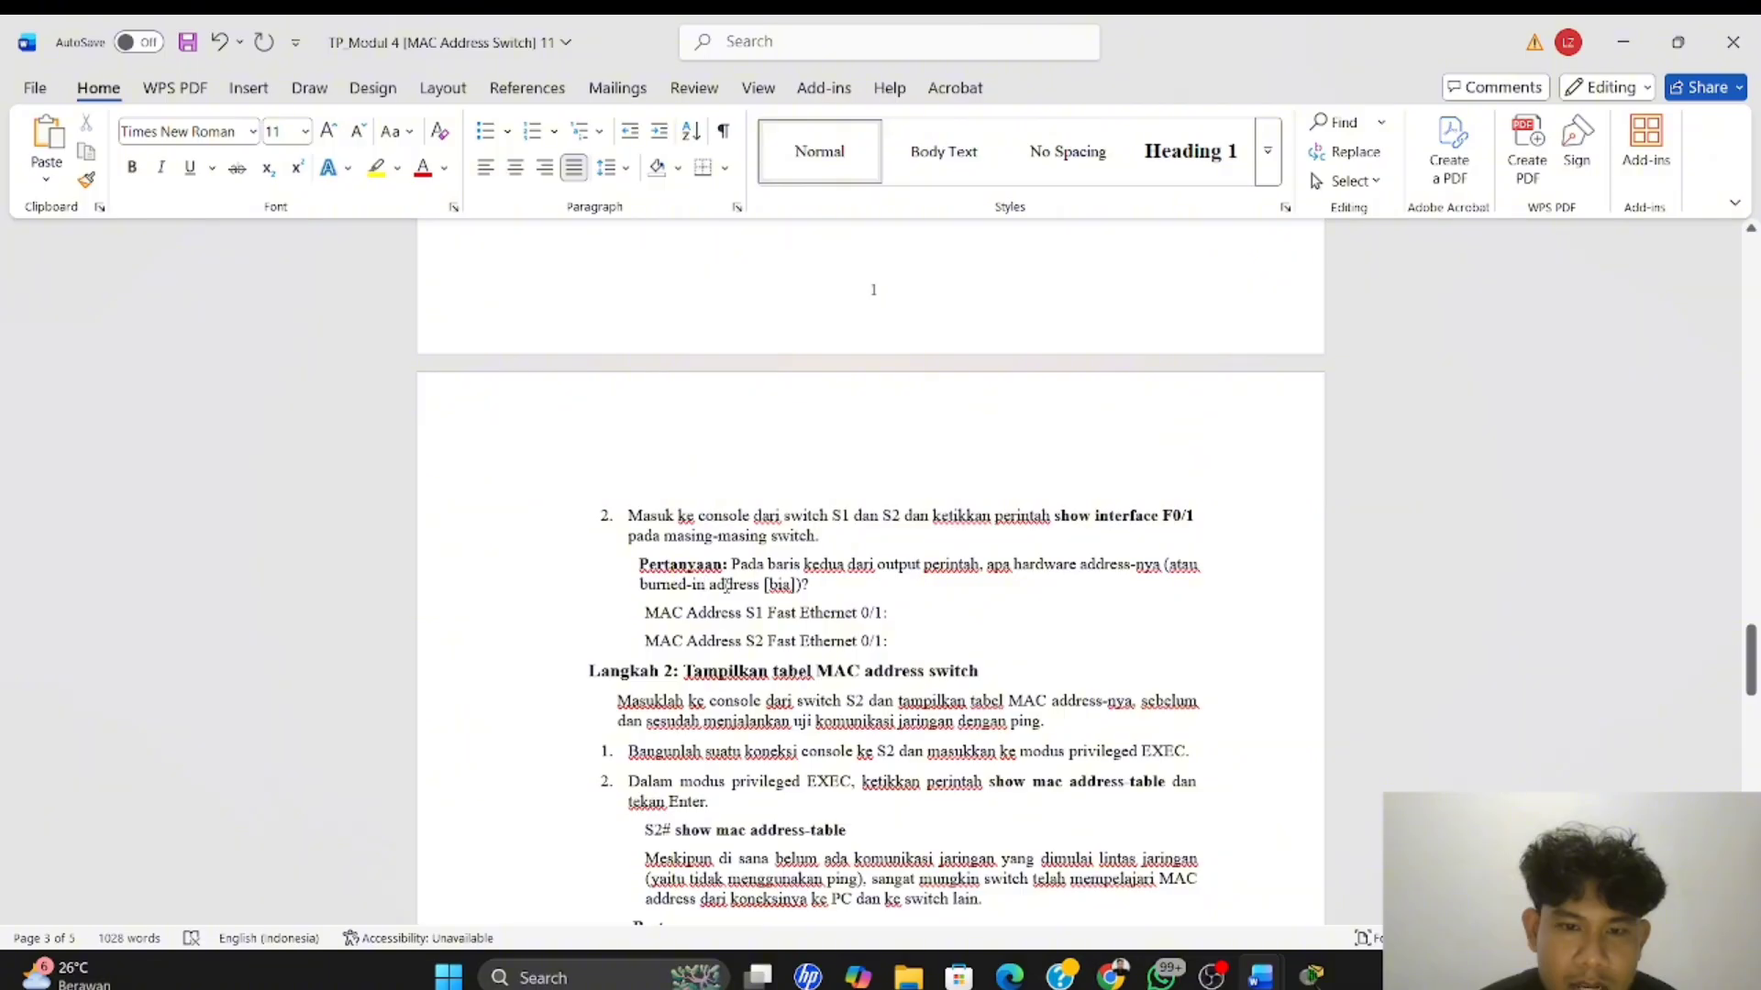
scroll(788, 586, "down", 3)
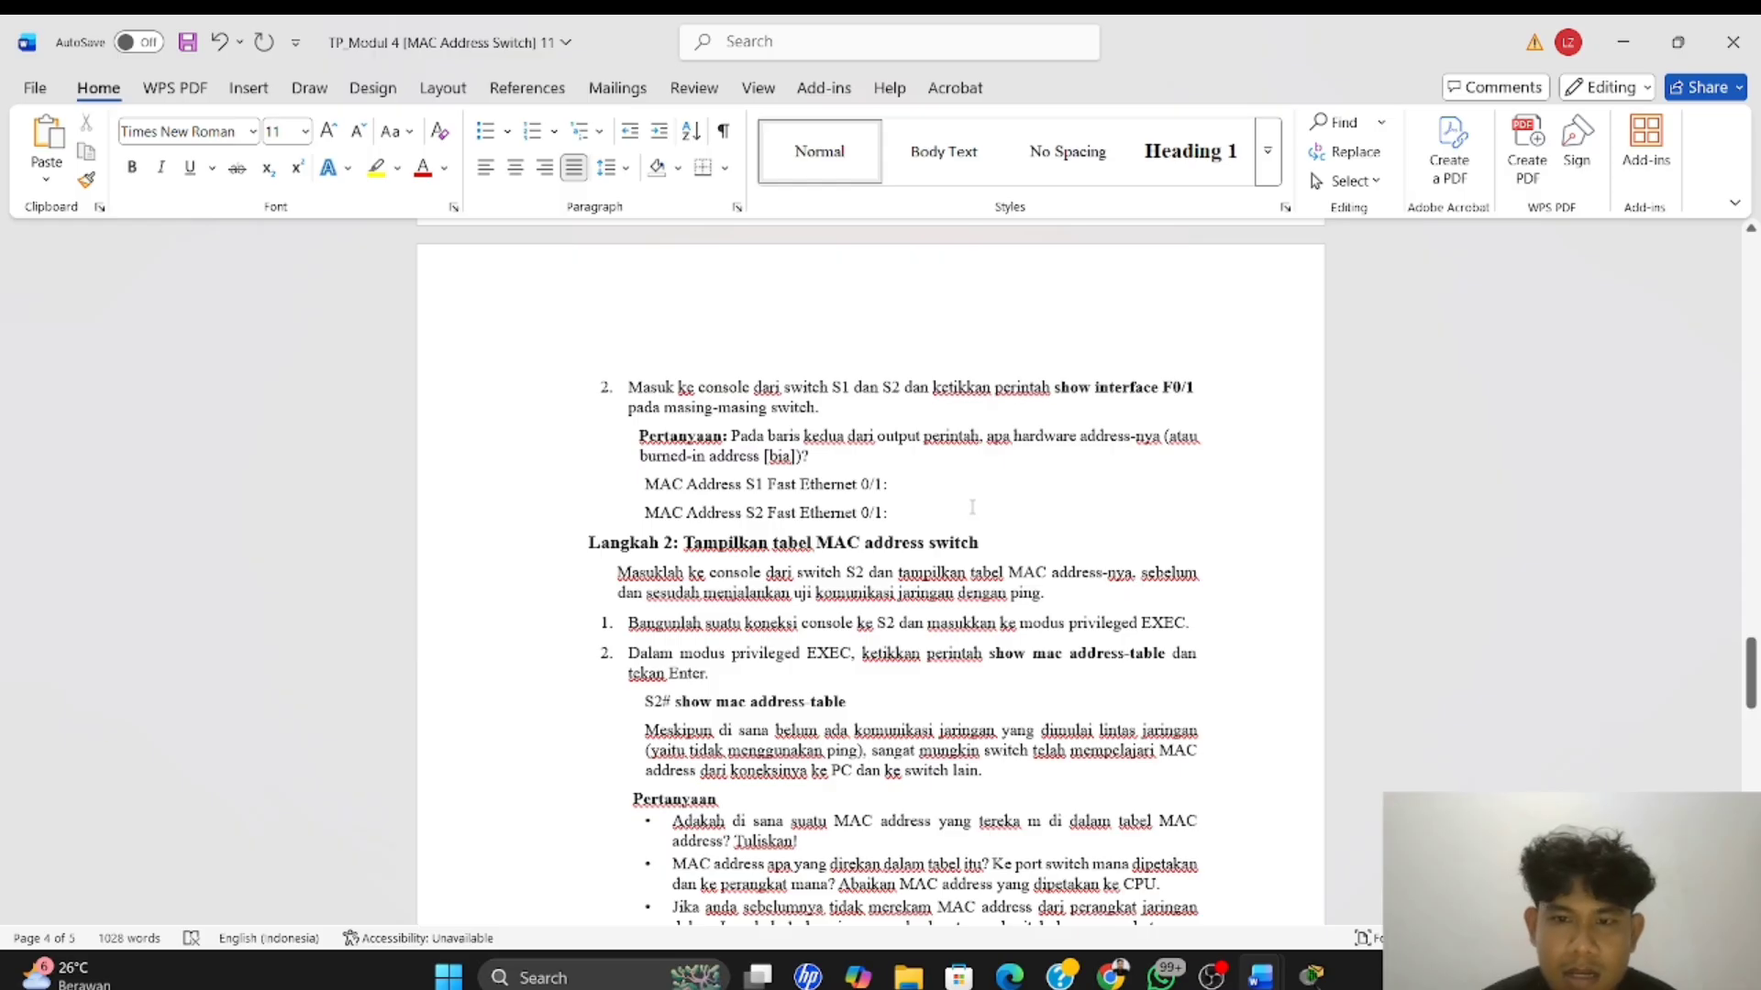
key("alt+Tab")
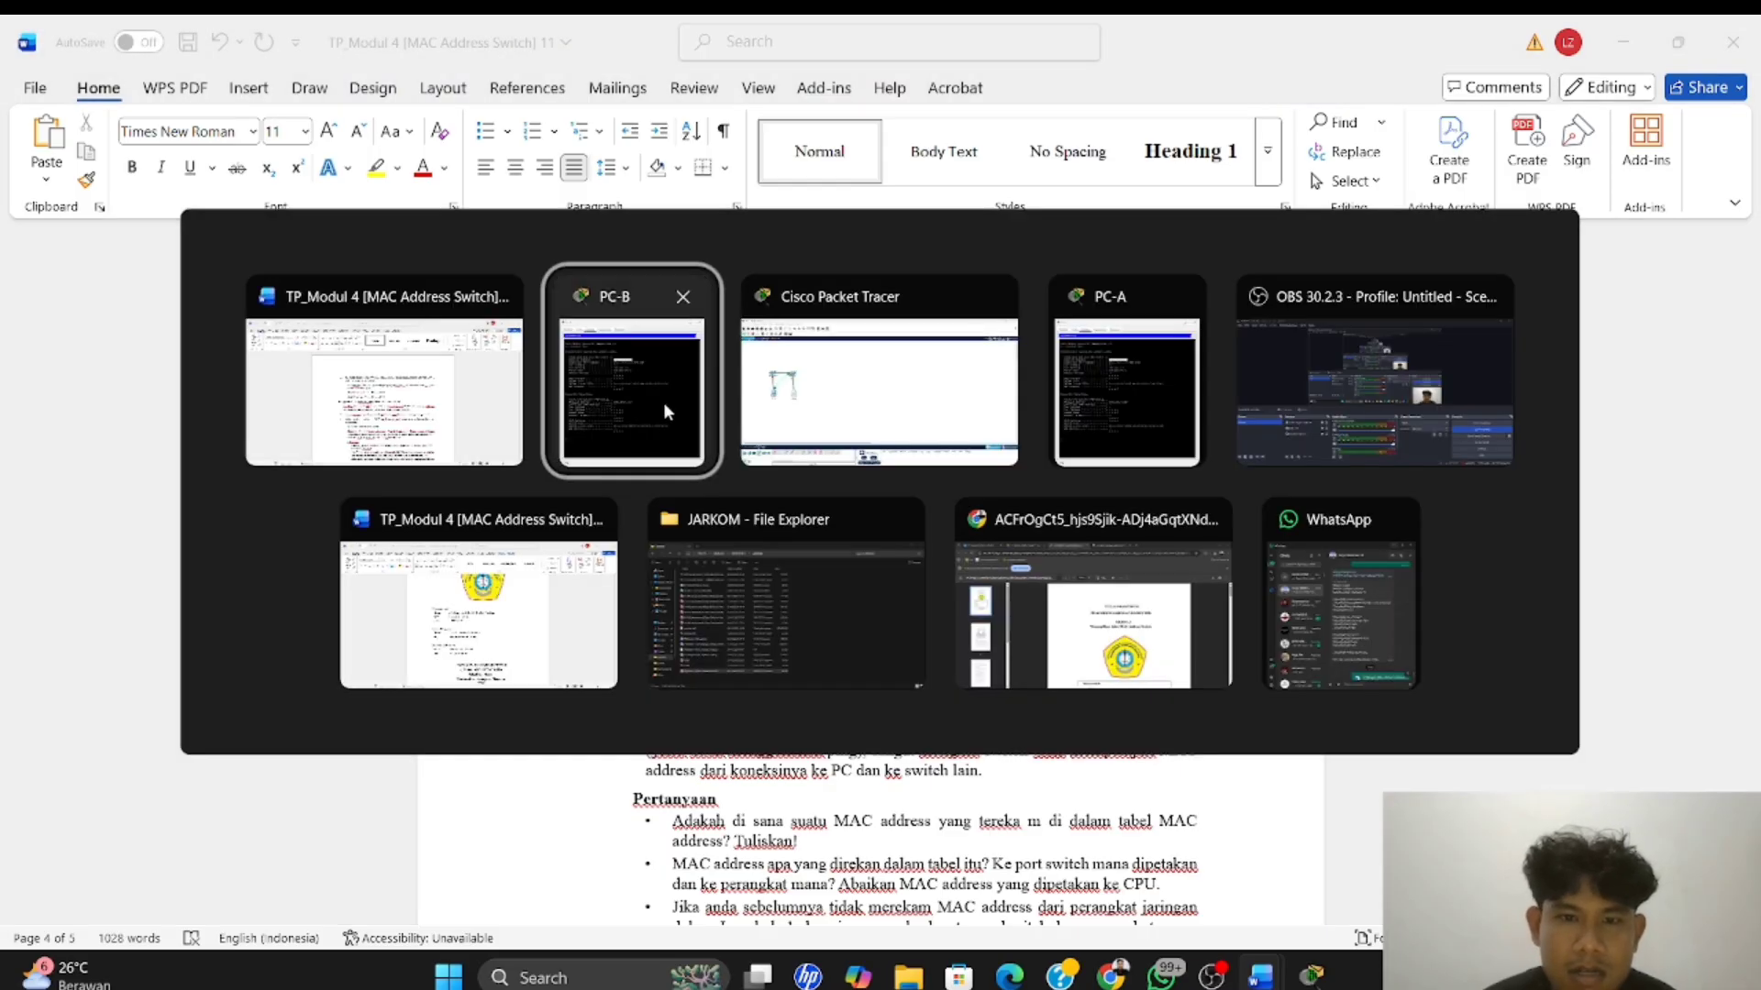
left_click(665, 405)
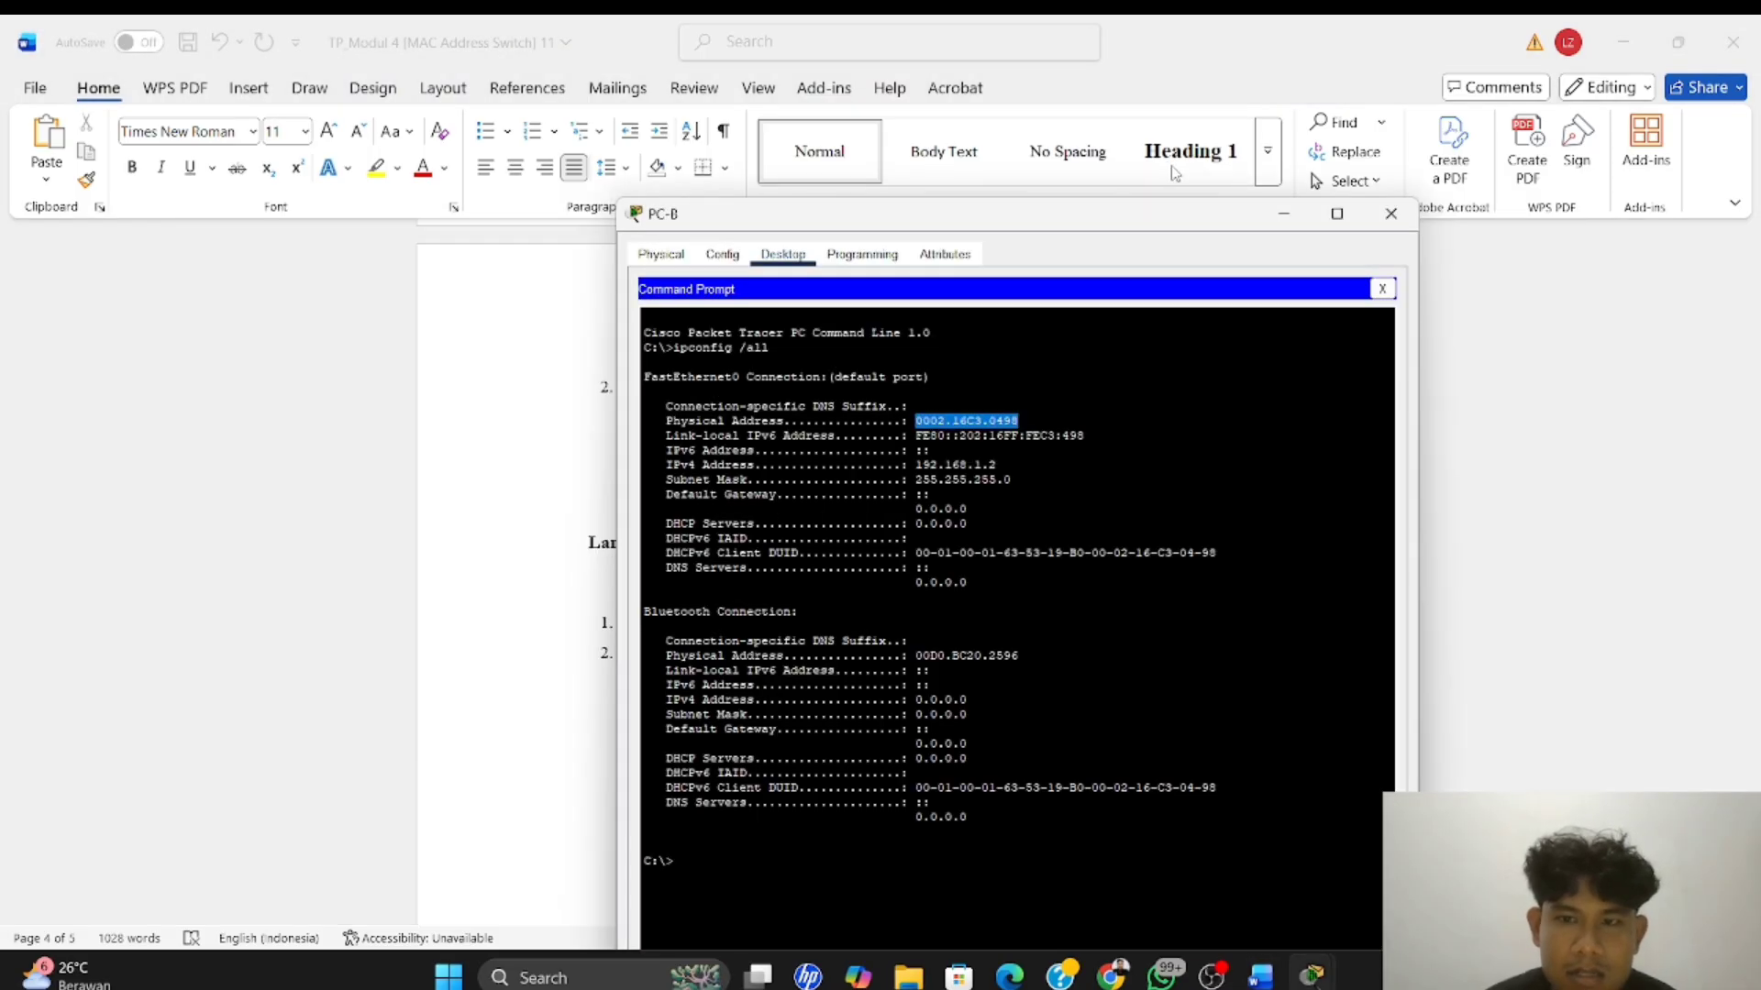
left_click_drag(1144, 214, 1317, 465)
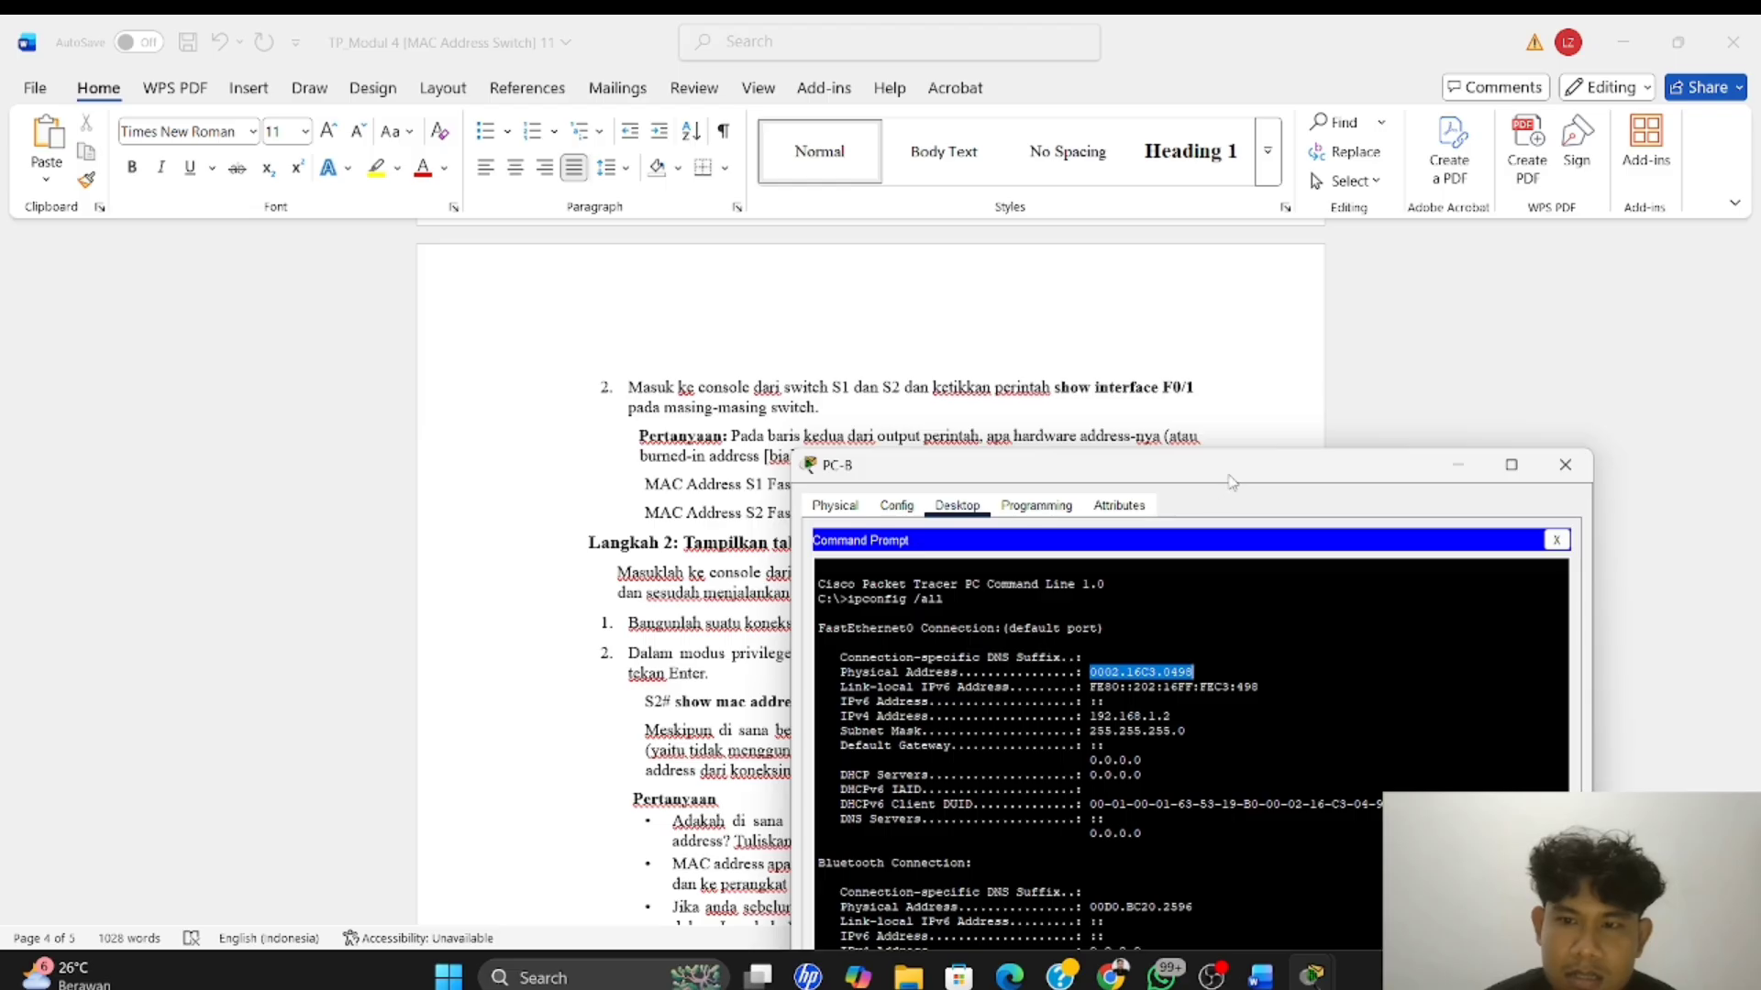
left_click_drag(1233, 482, 1065, 295)
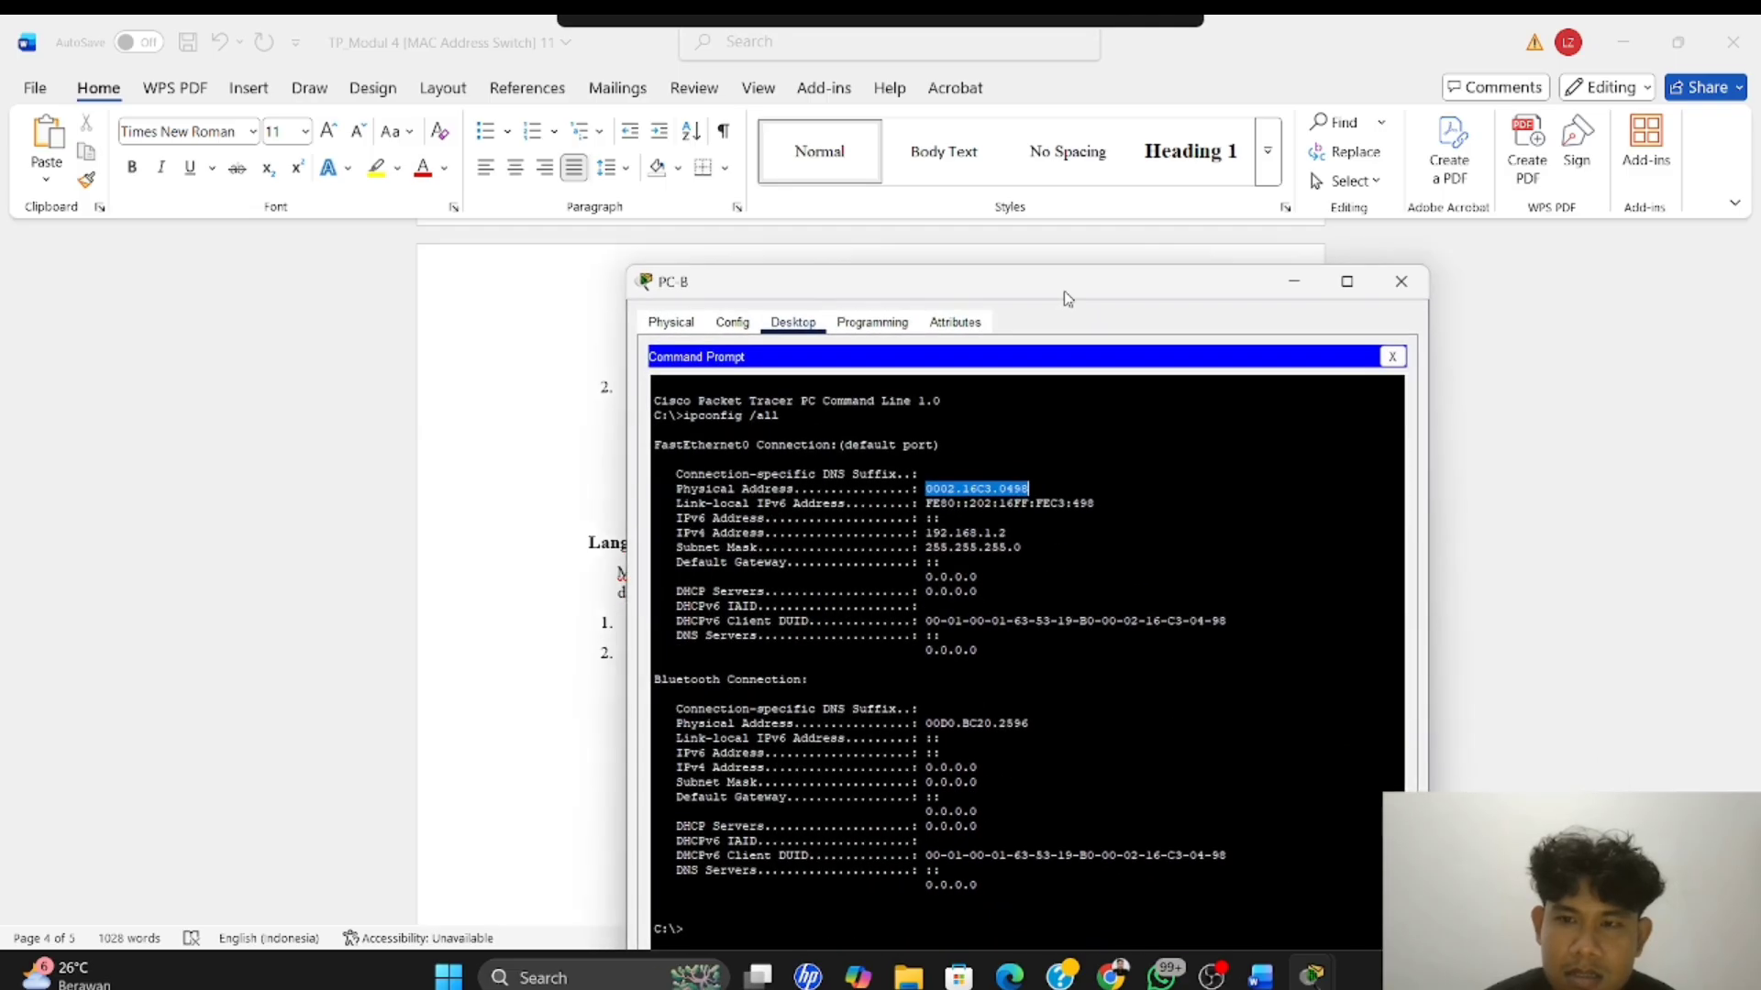
left_click(1391, 357)
left_click(1034, 414)
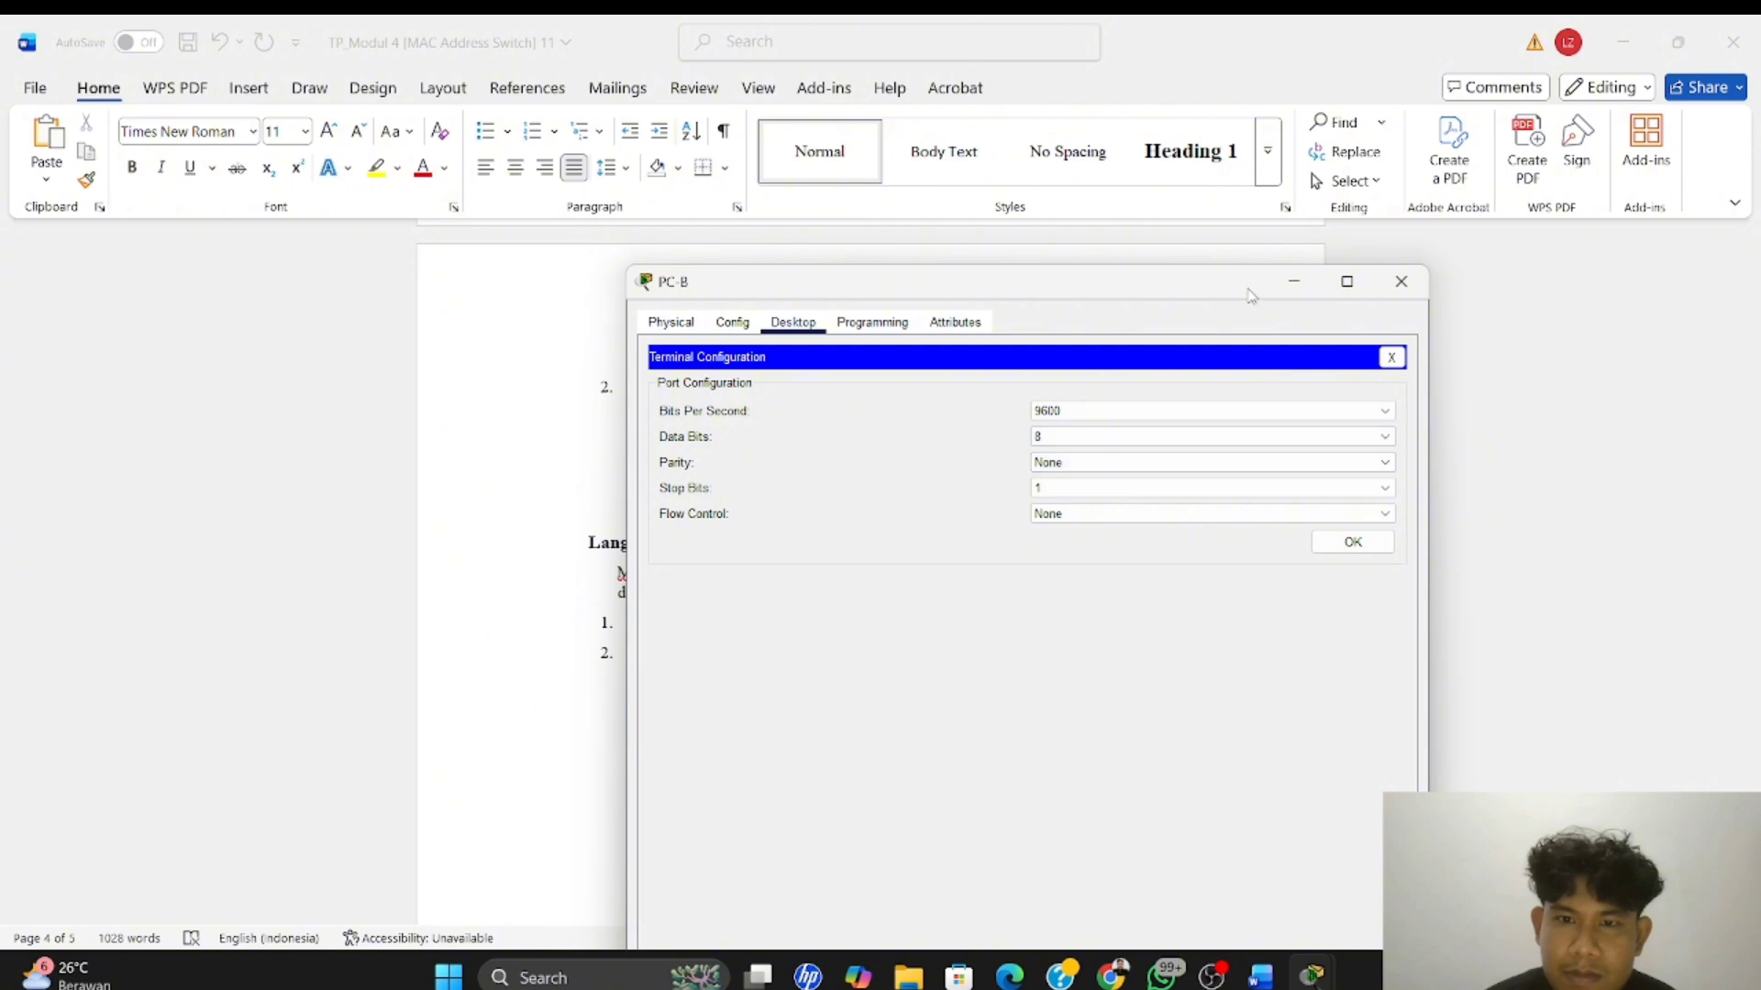
Switch to the Packet Tracer workspace and connect PC-A's console cable to the Console port of switch S1
key("alt+Tab")
key("Tab")
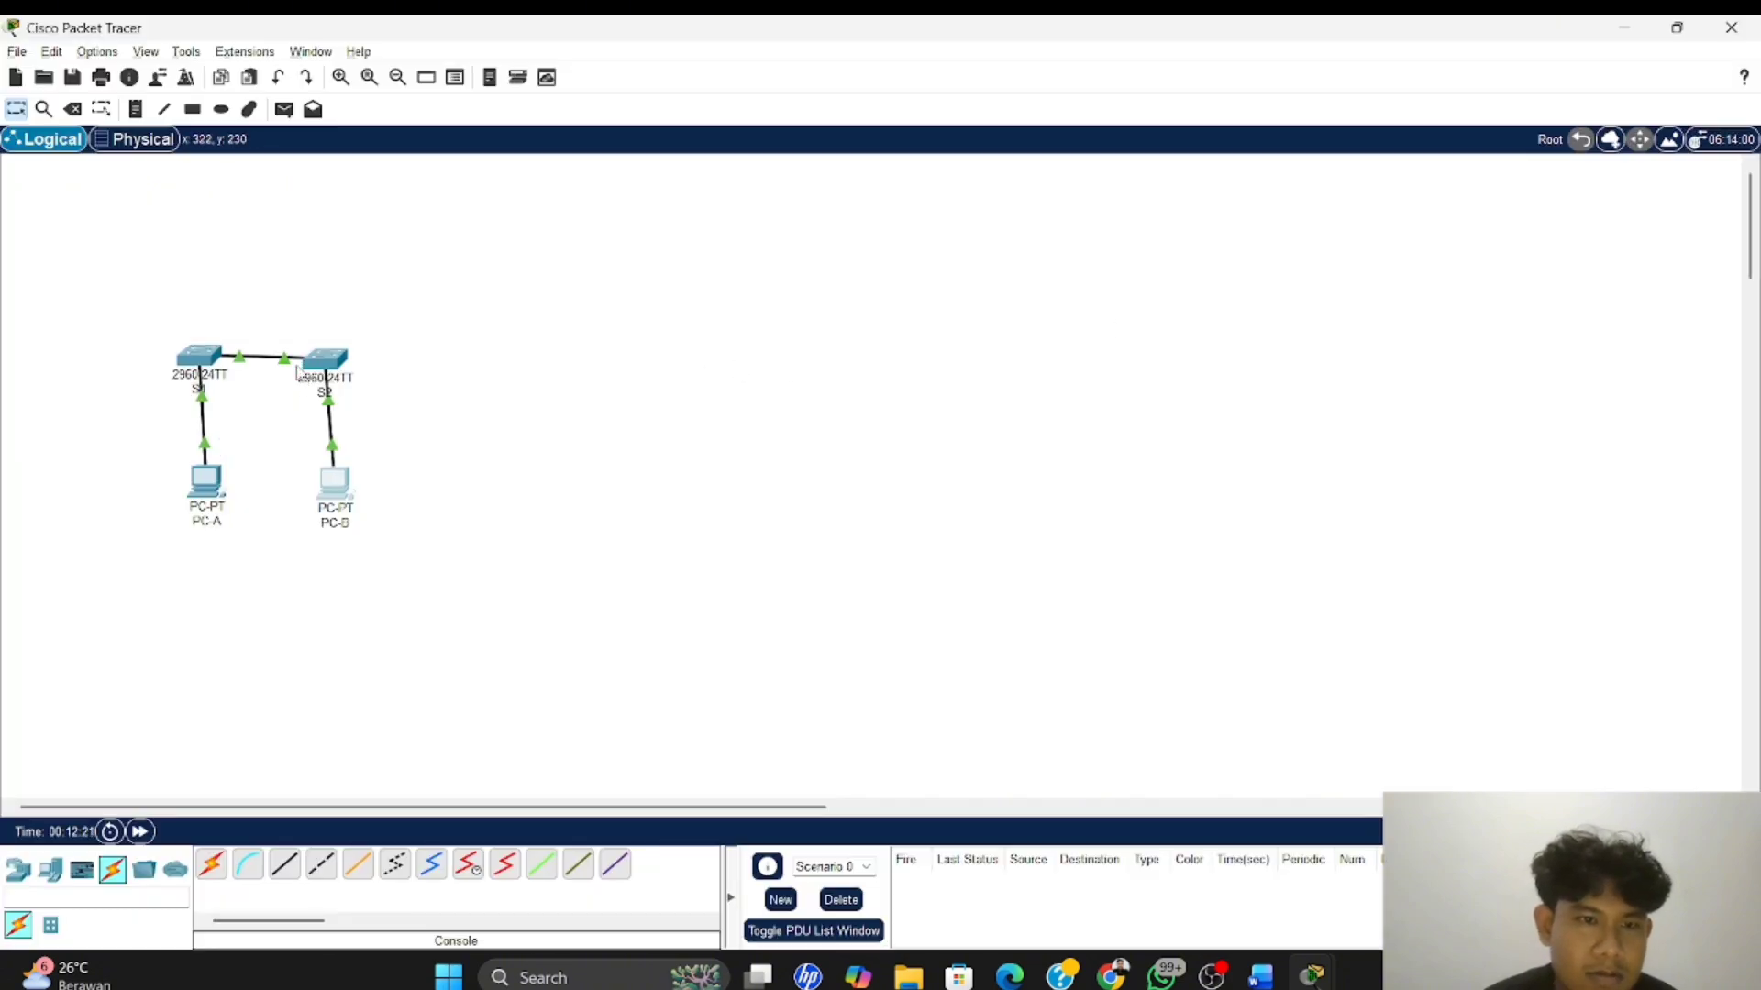
left_click(206, 367)
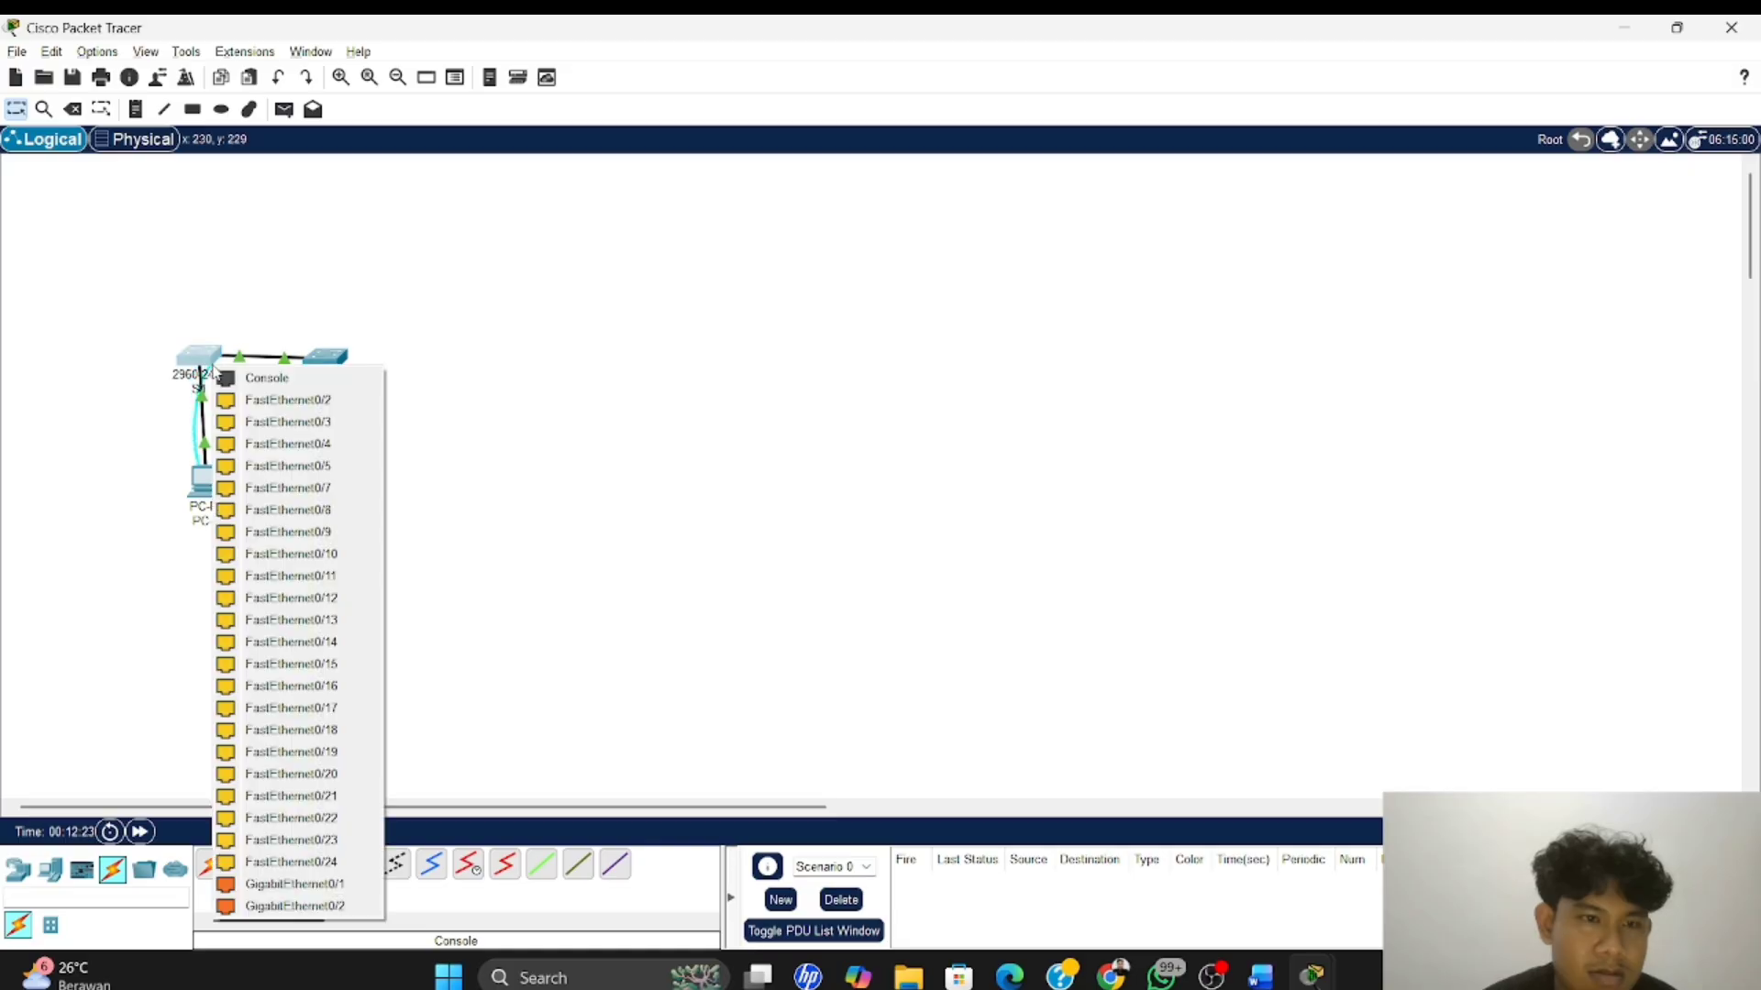
left_click(248, 379)
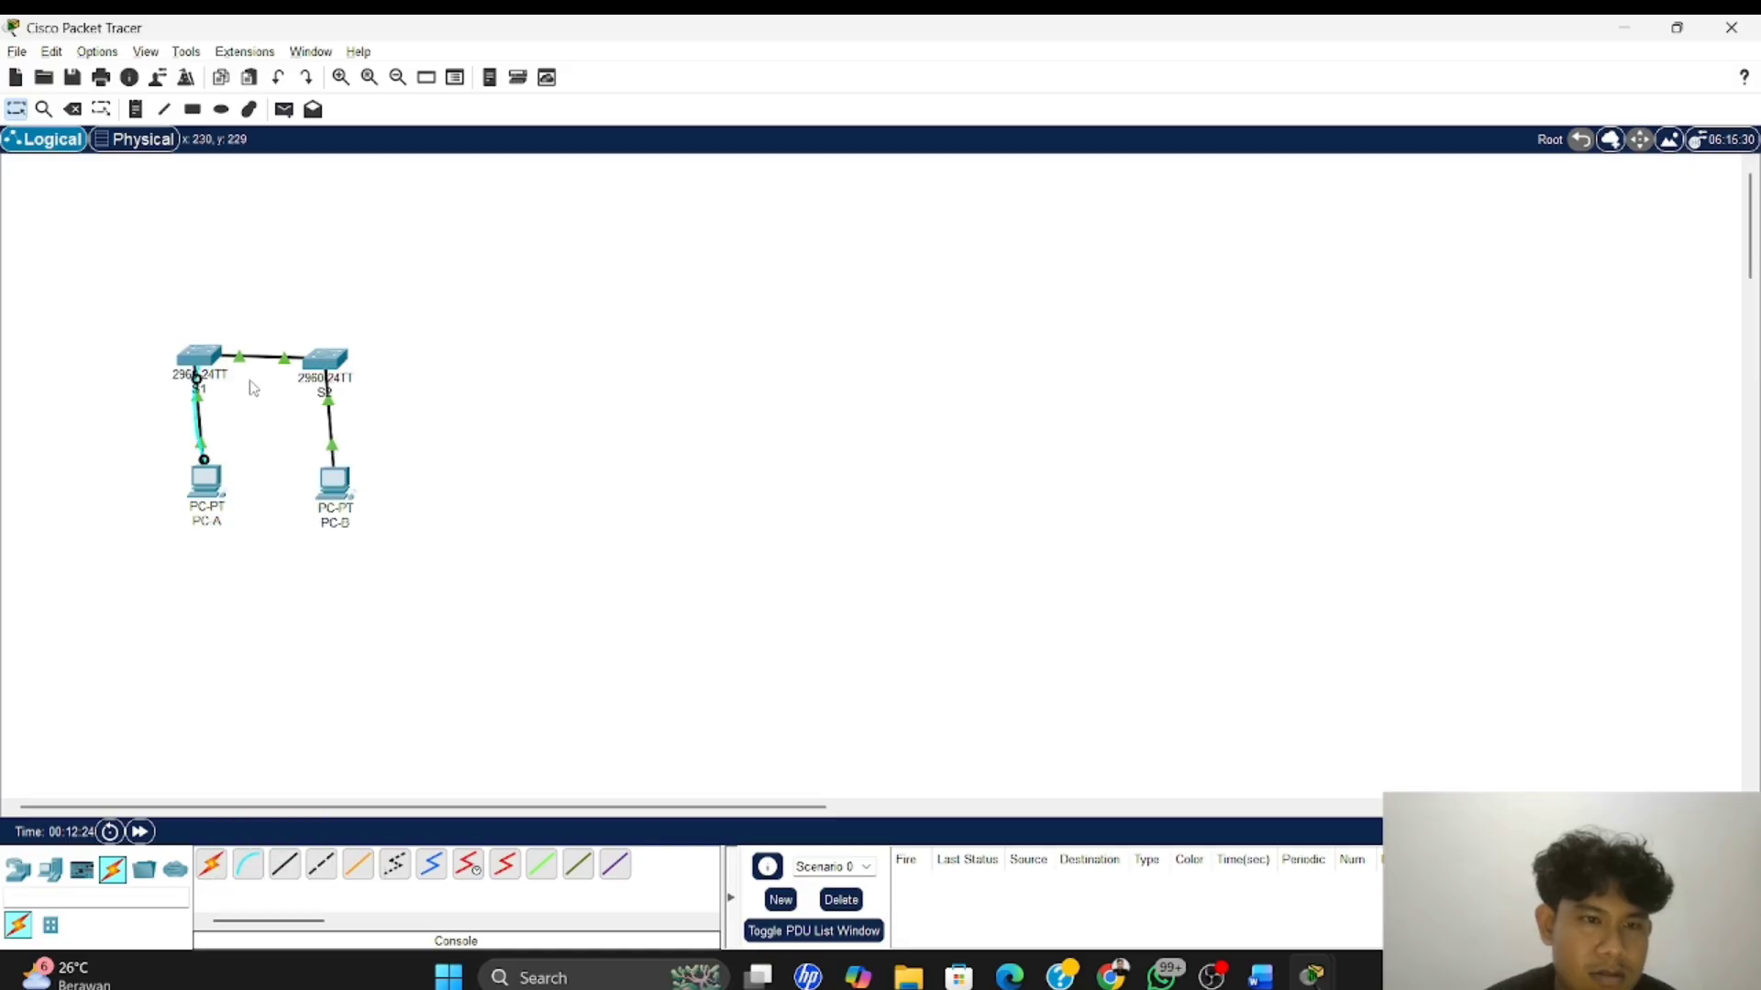
Close the Command Prompt on PC-A and start a Terminal session to S1 with the default port configuration
left_click(209, 478)
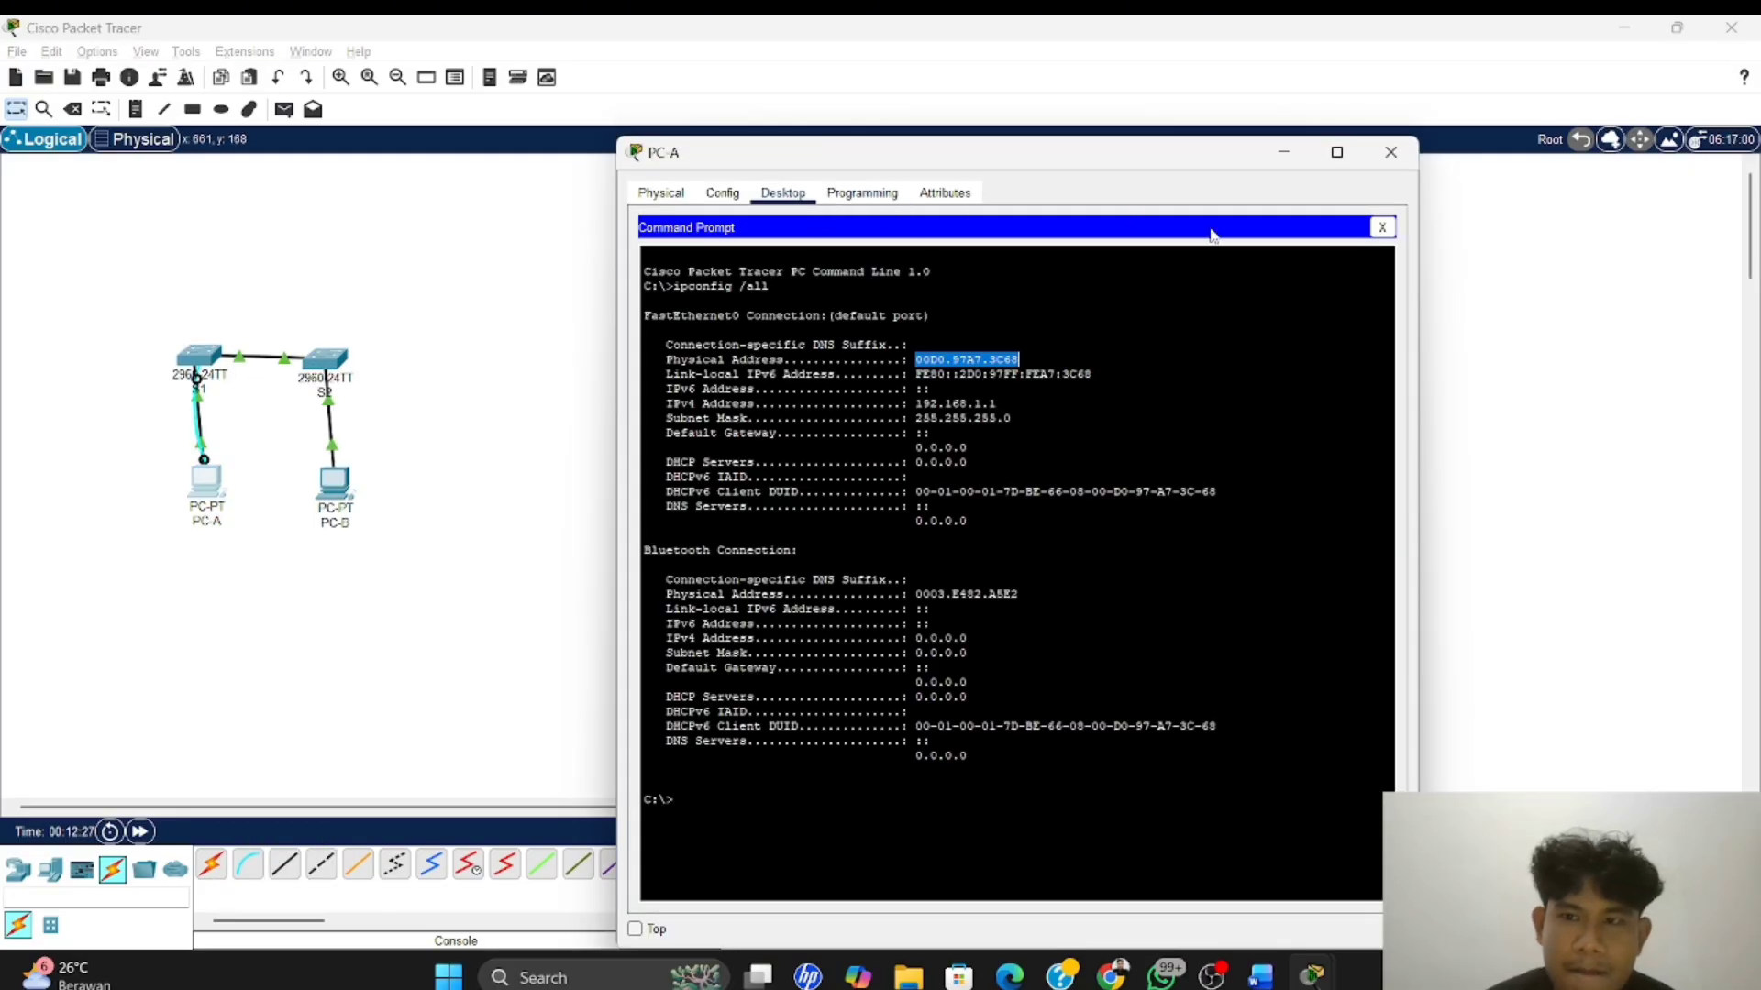
left_click(1382, 229)
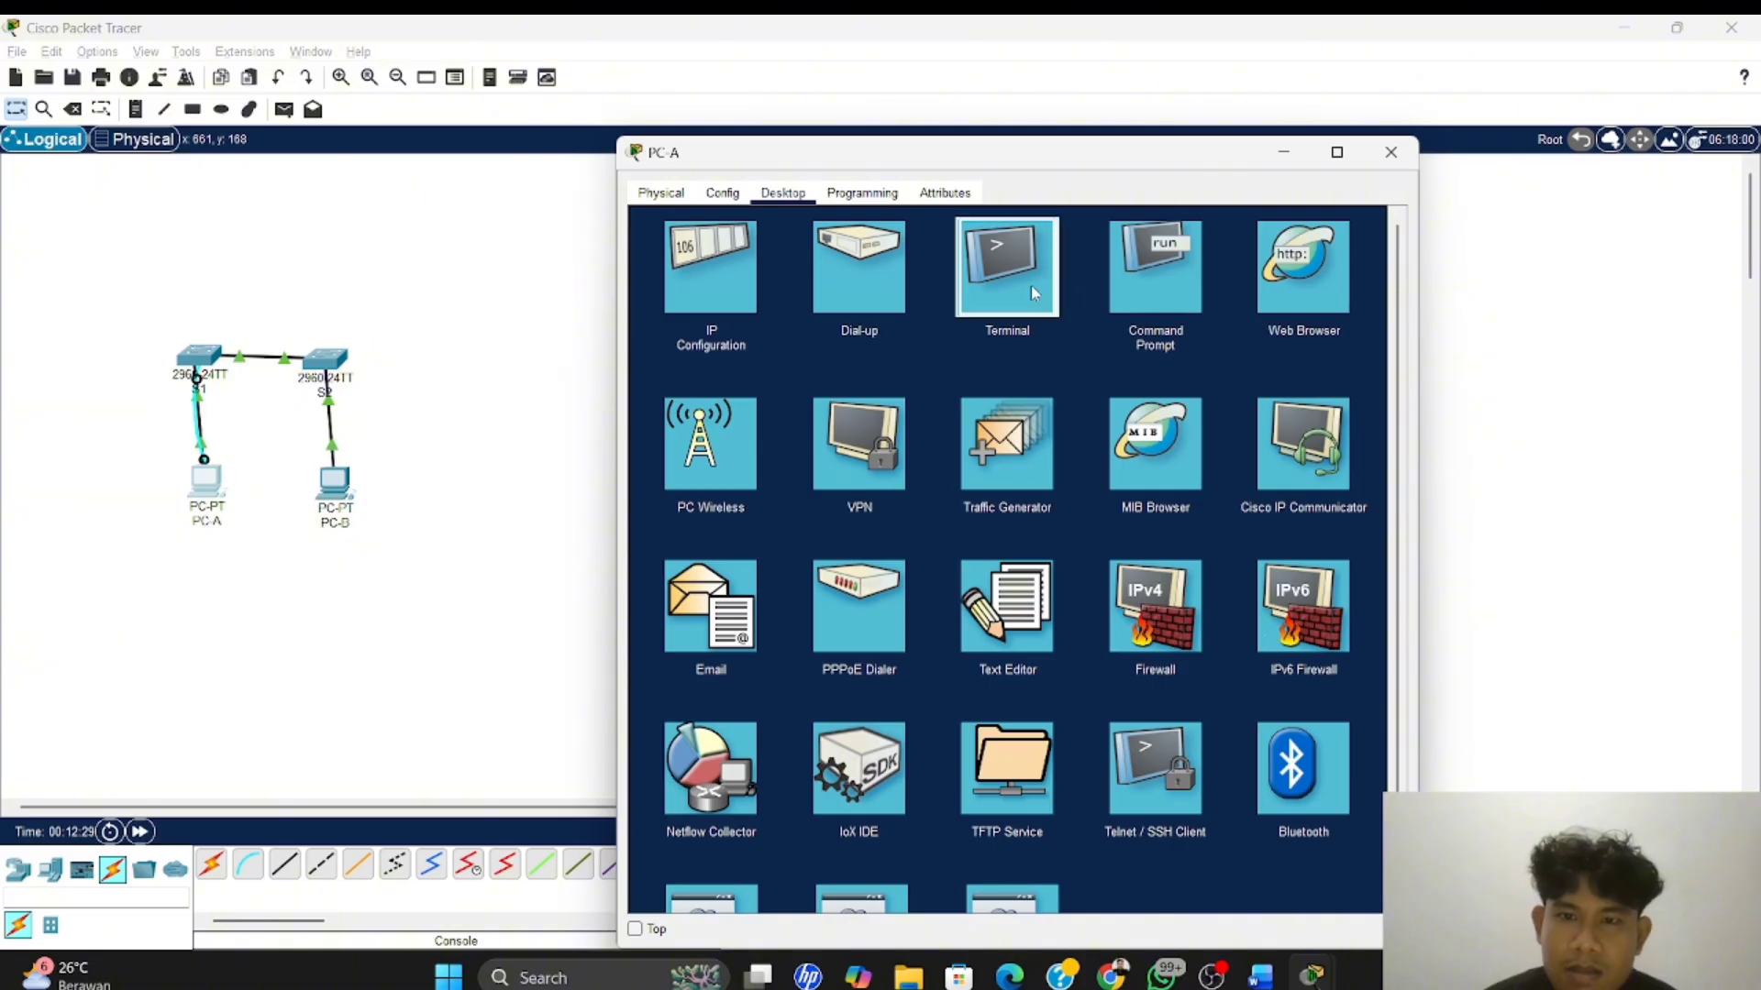
left_click(1031, 285)
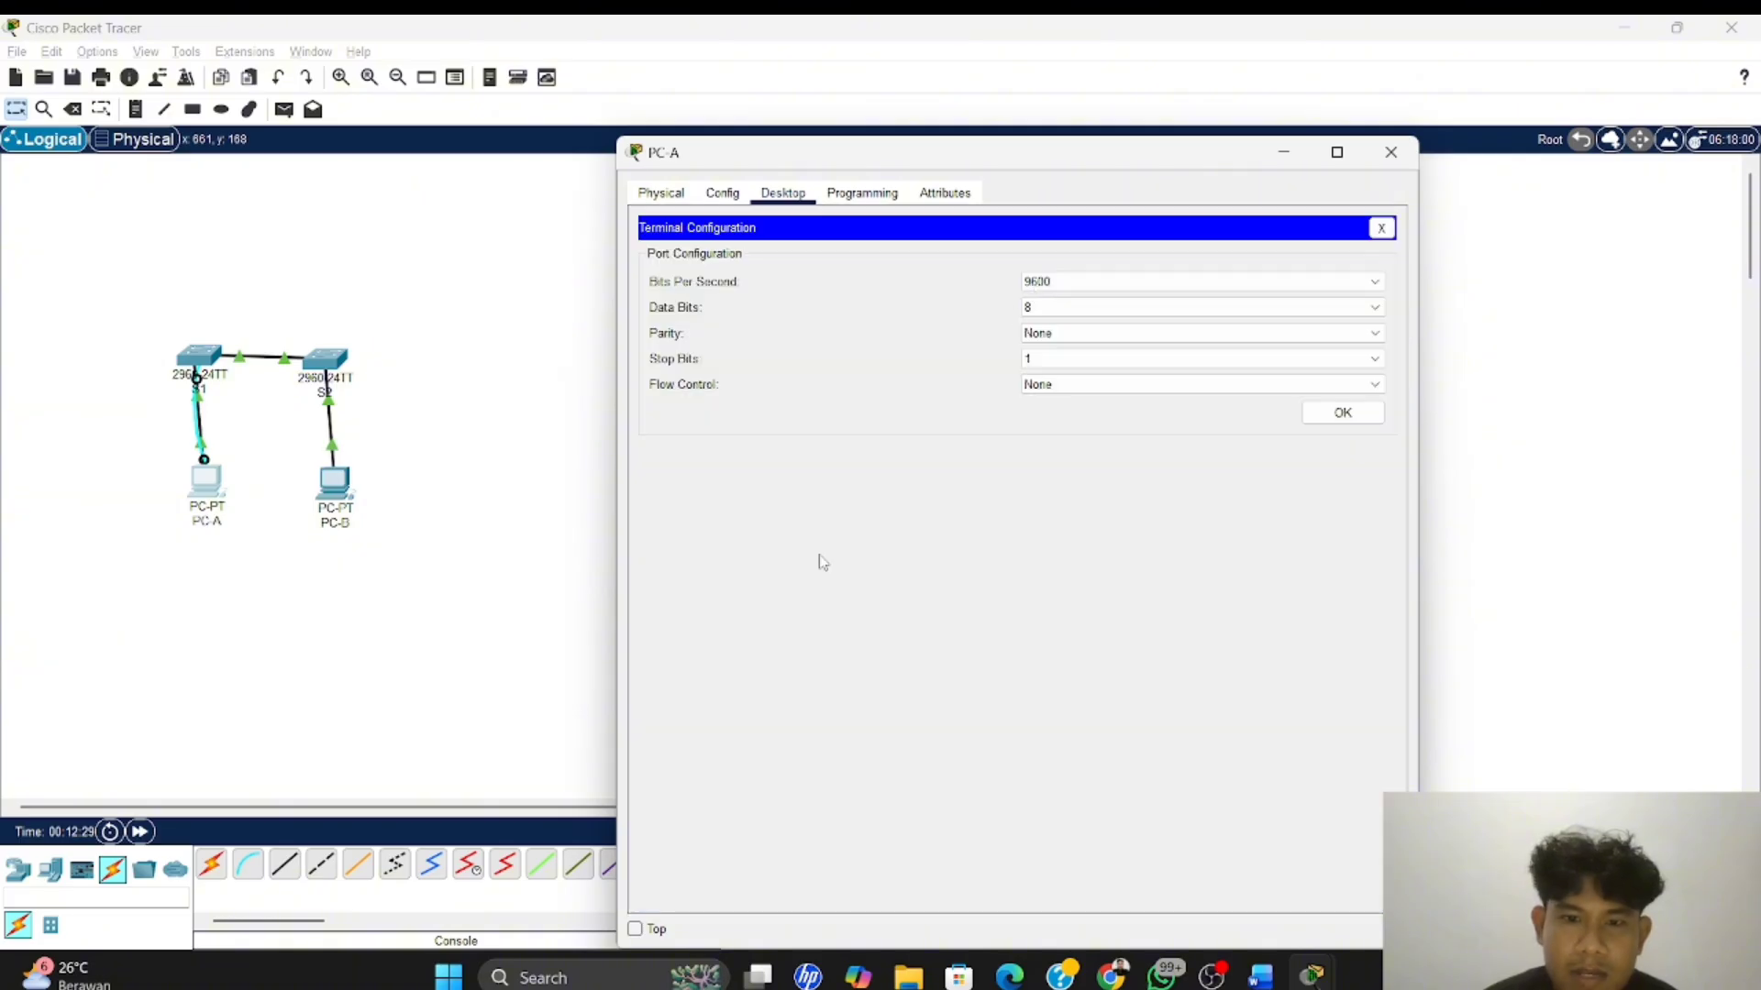
left_click(1343, 412)
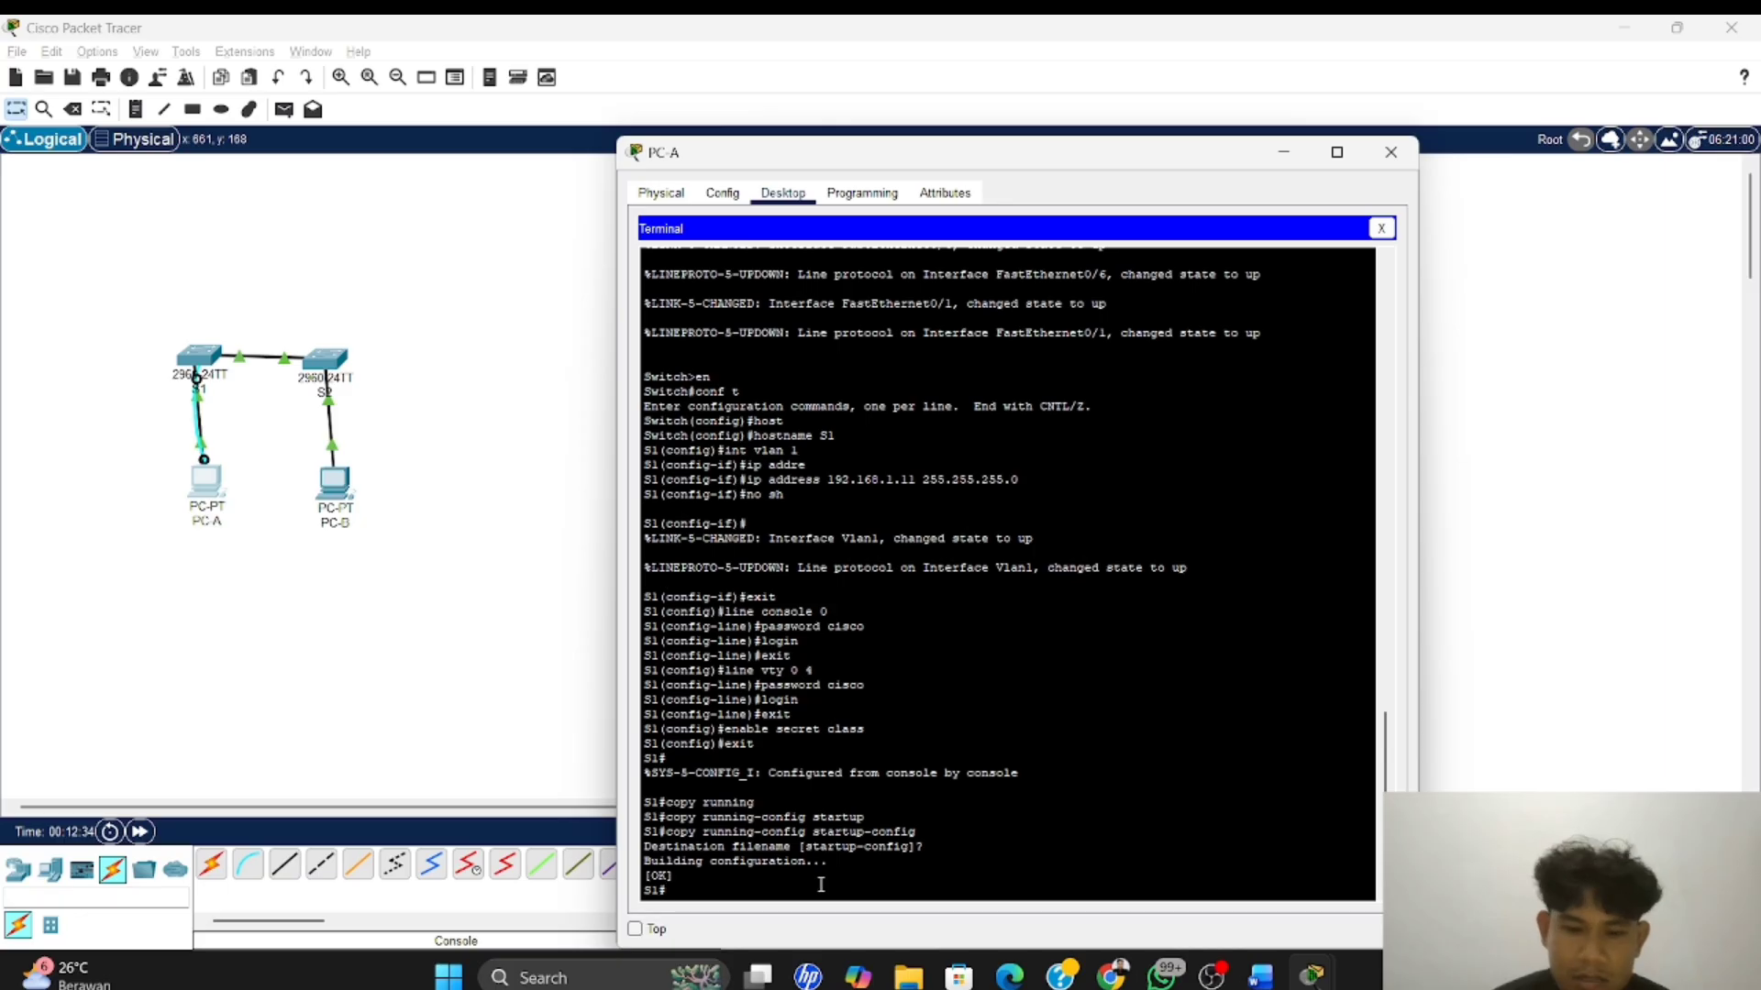
Run sh int f0/1 on S1 and page through to the end of the output
type("sh")
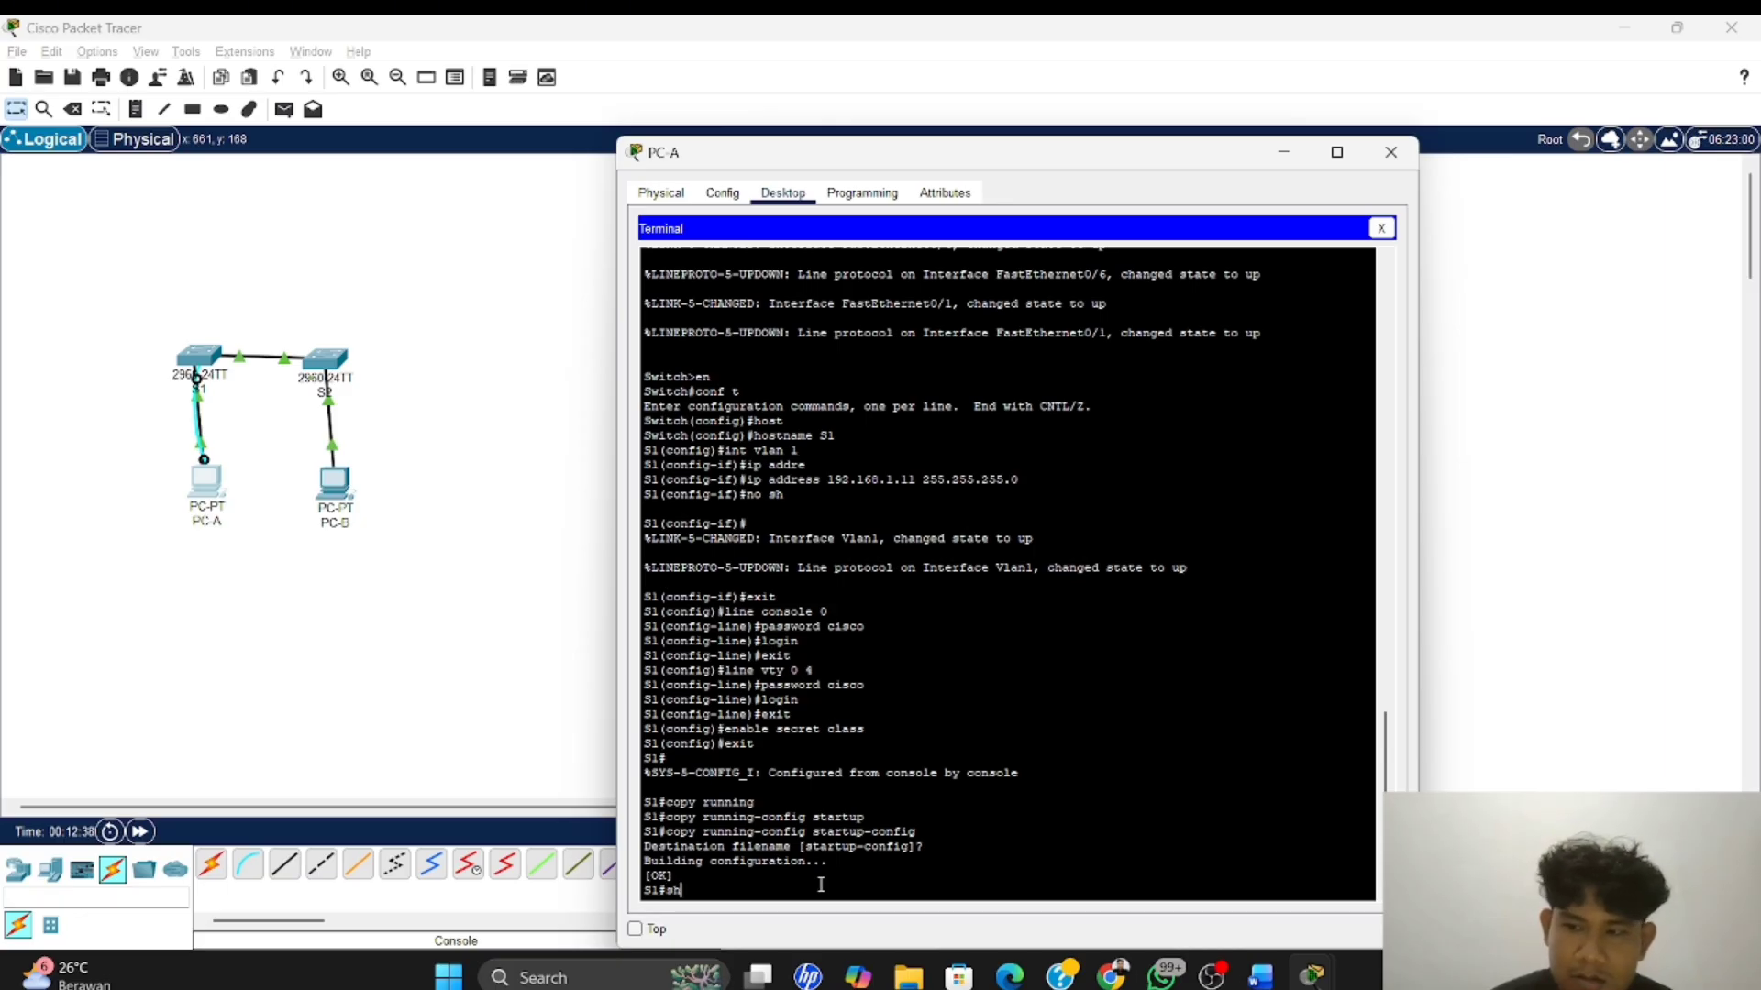
type(" int")
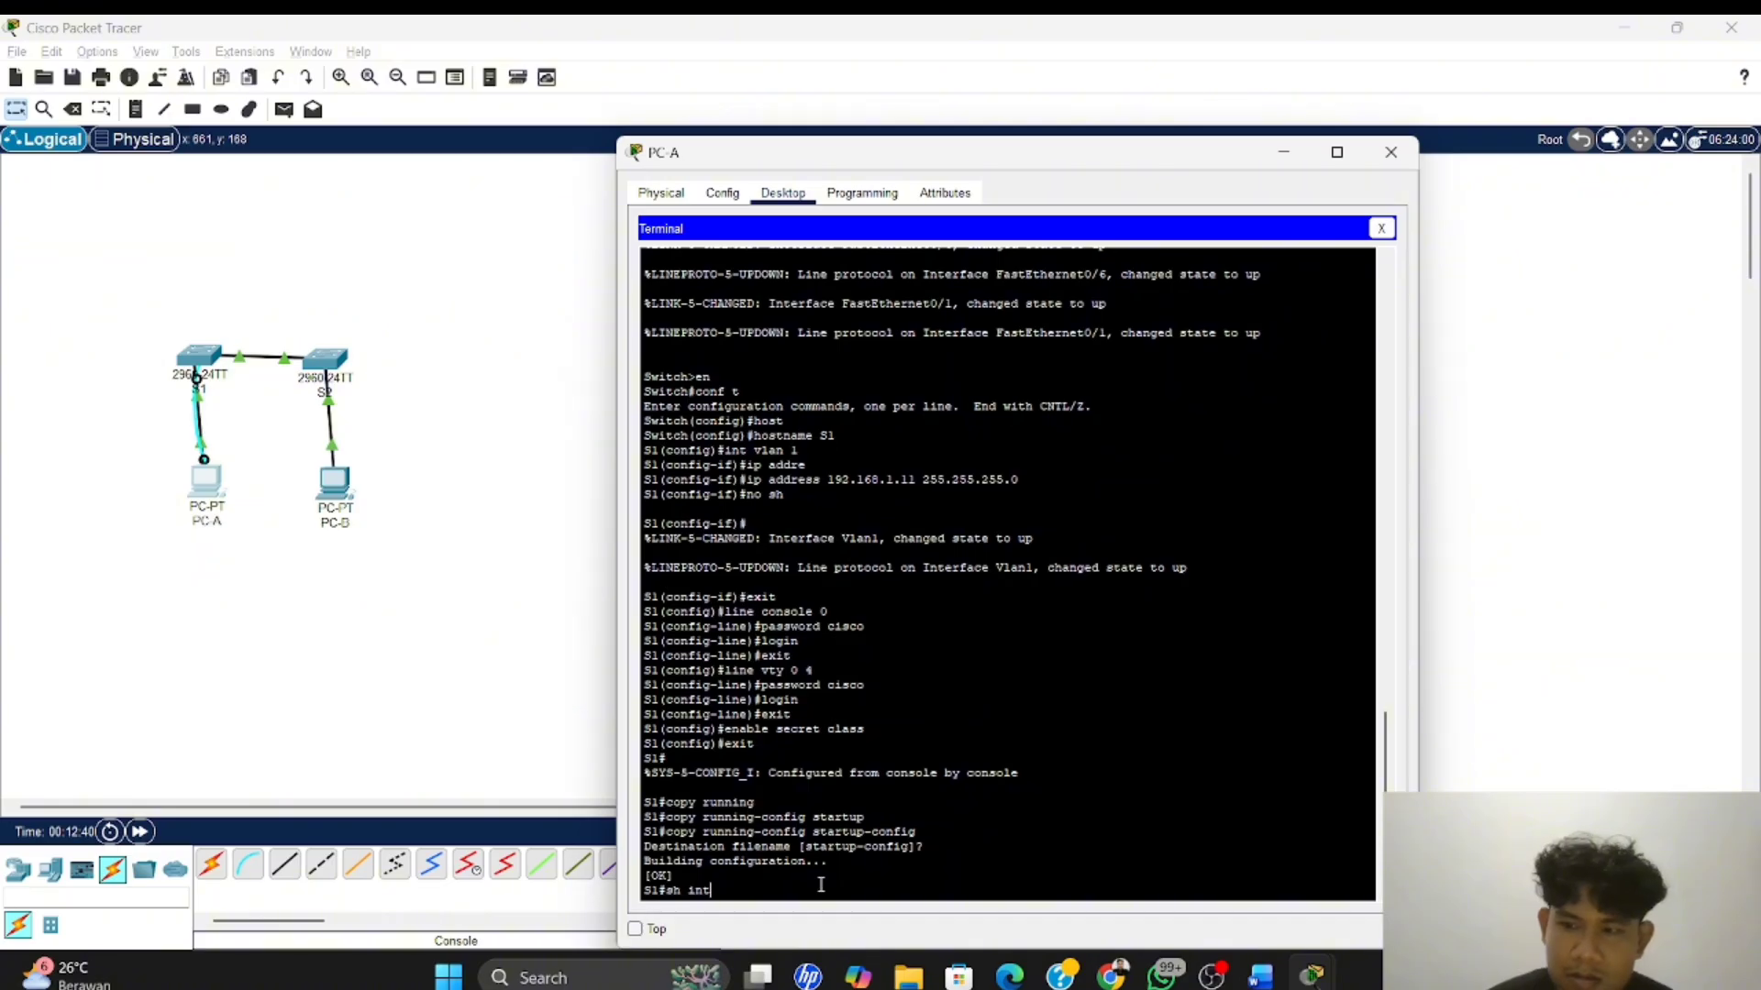
type(" f")
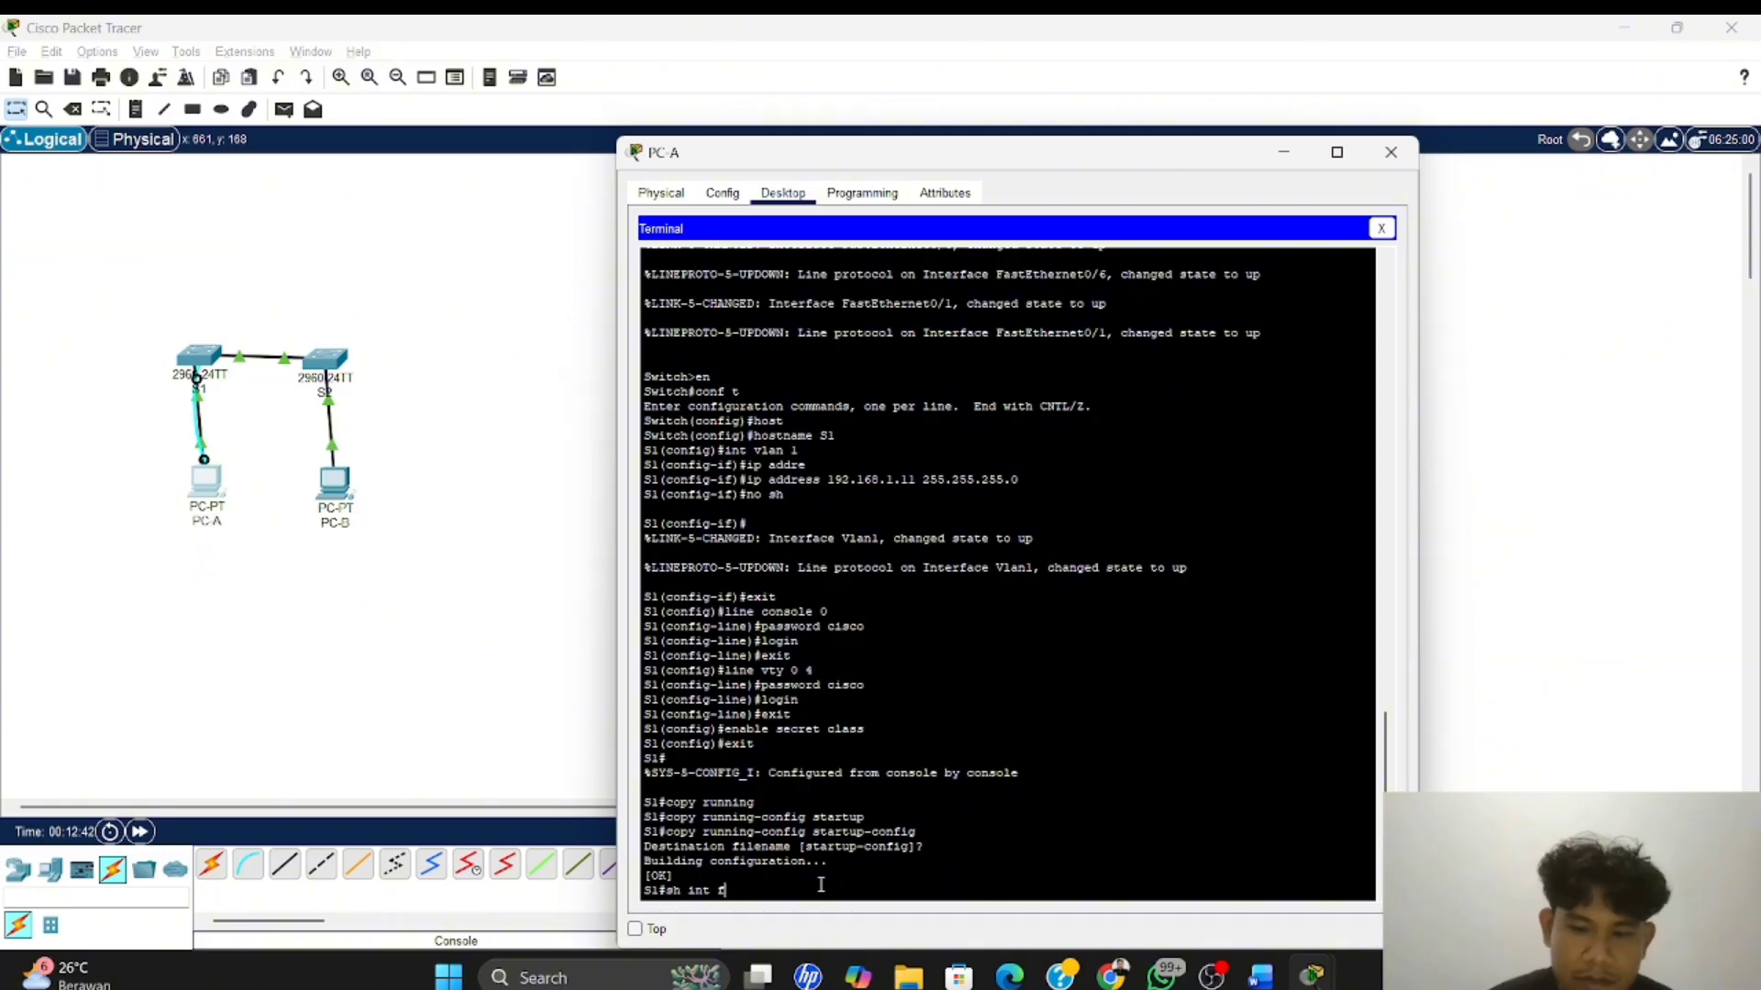
type("0/1")
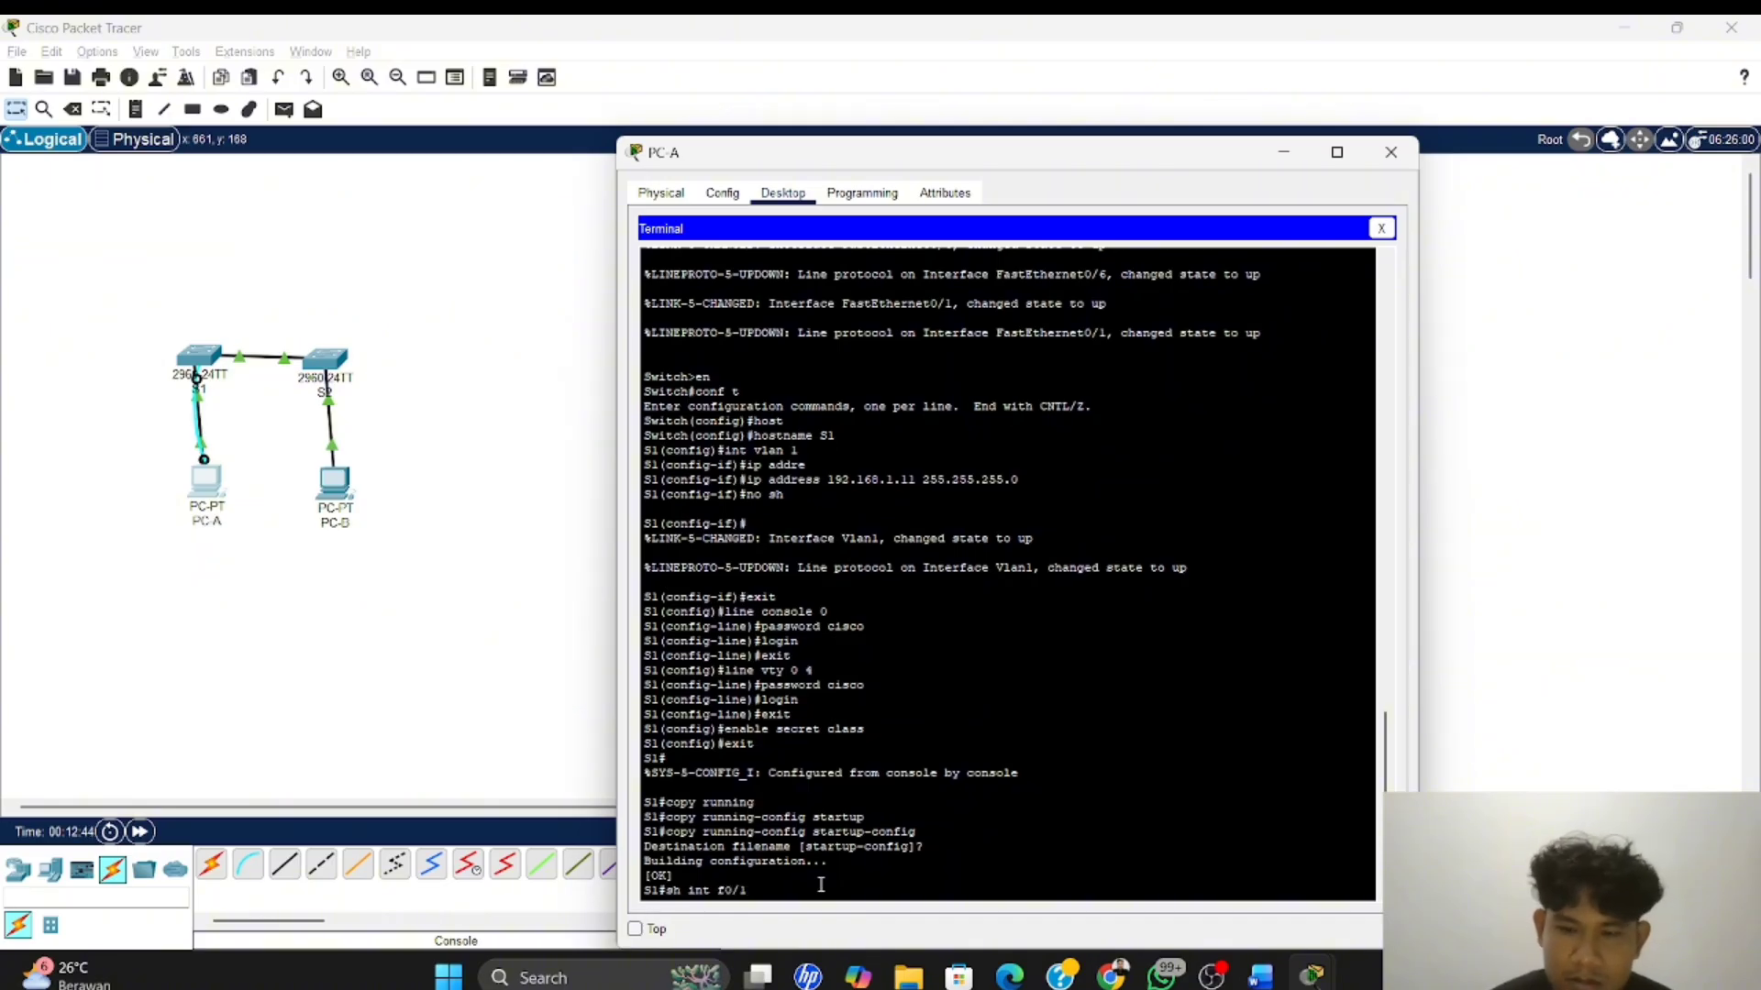
key("Return")
key("Return")
key("Return")
key("Return")
key("Return")
key("Return")
key("Return")
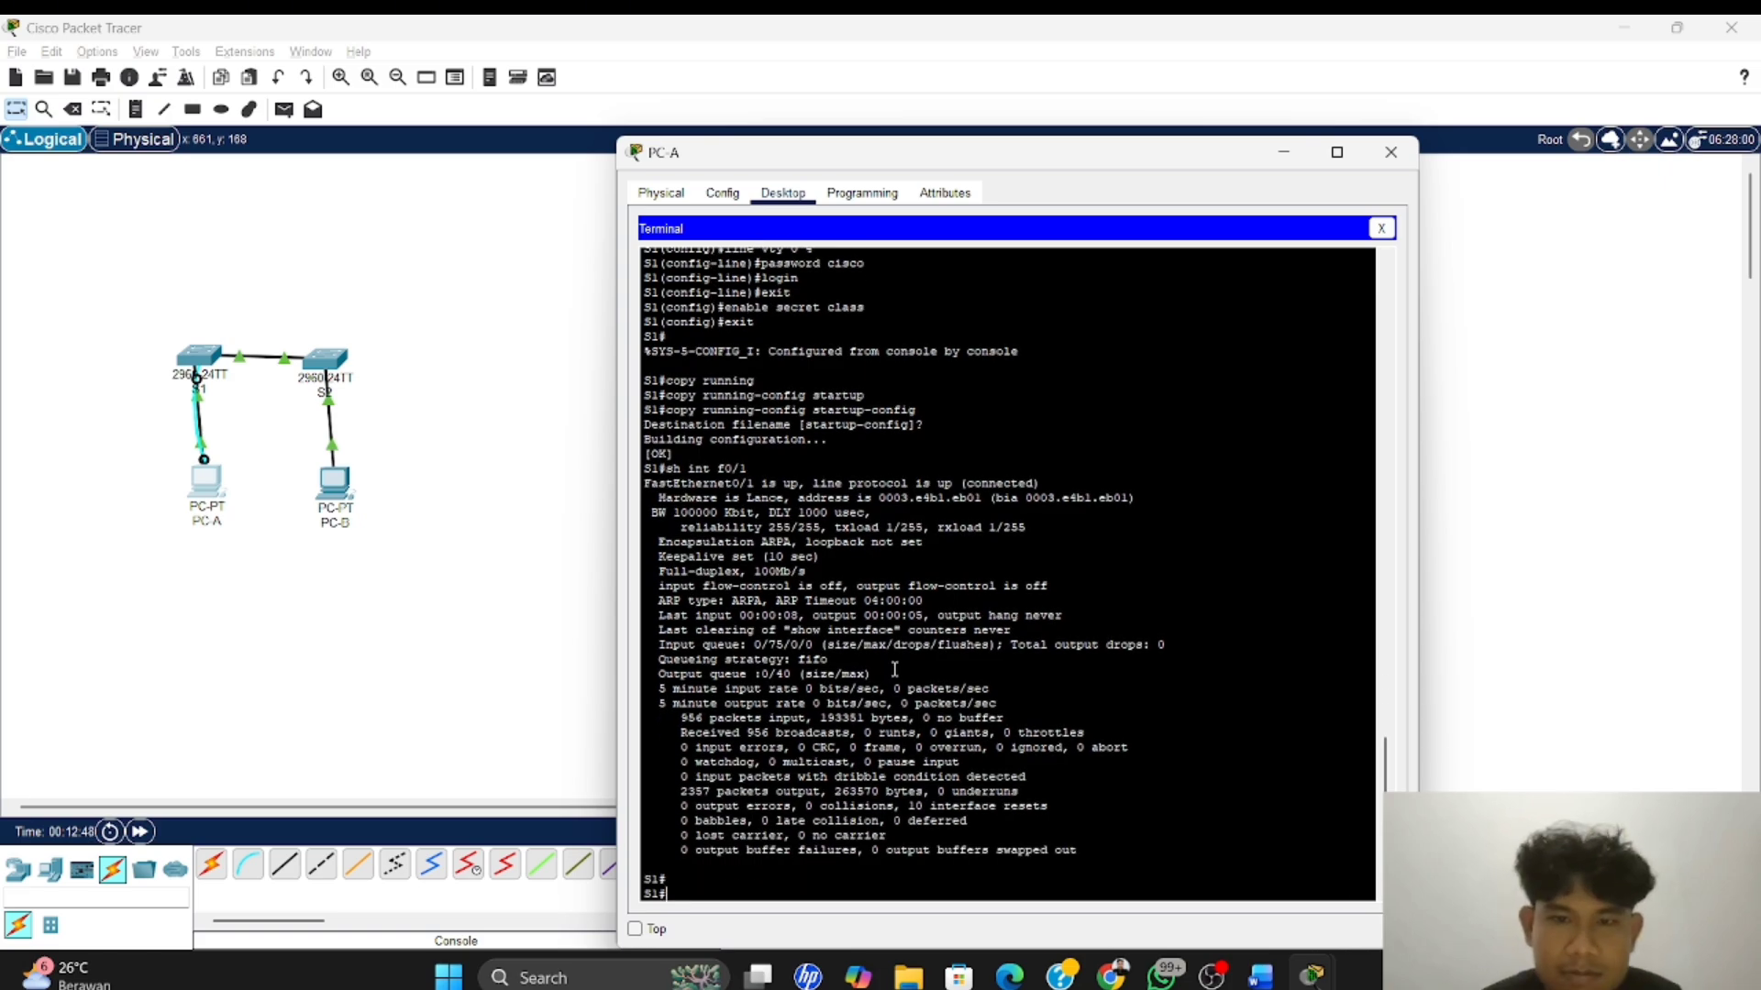
Copy S1's burned-in address 0003.e4b1.eb01 and paste it after "MAC Address S1 Fast Ethernet 0/1:" in the Word document
scroll(894, 670, "up", 3)
scroll(894, 670, "down", 2)
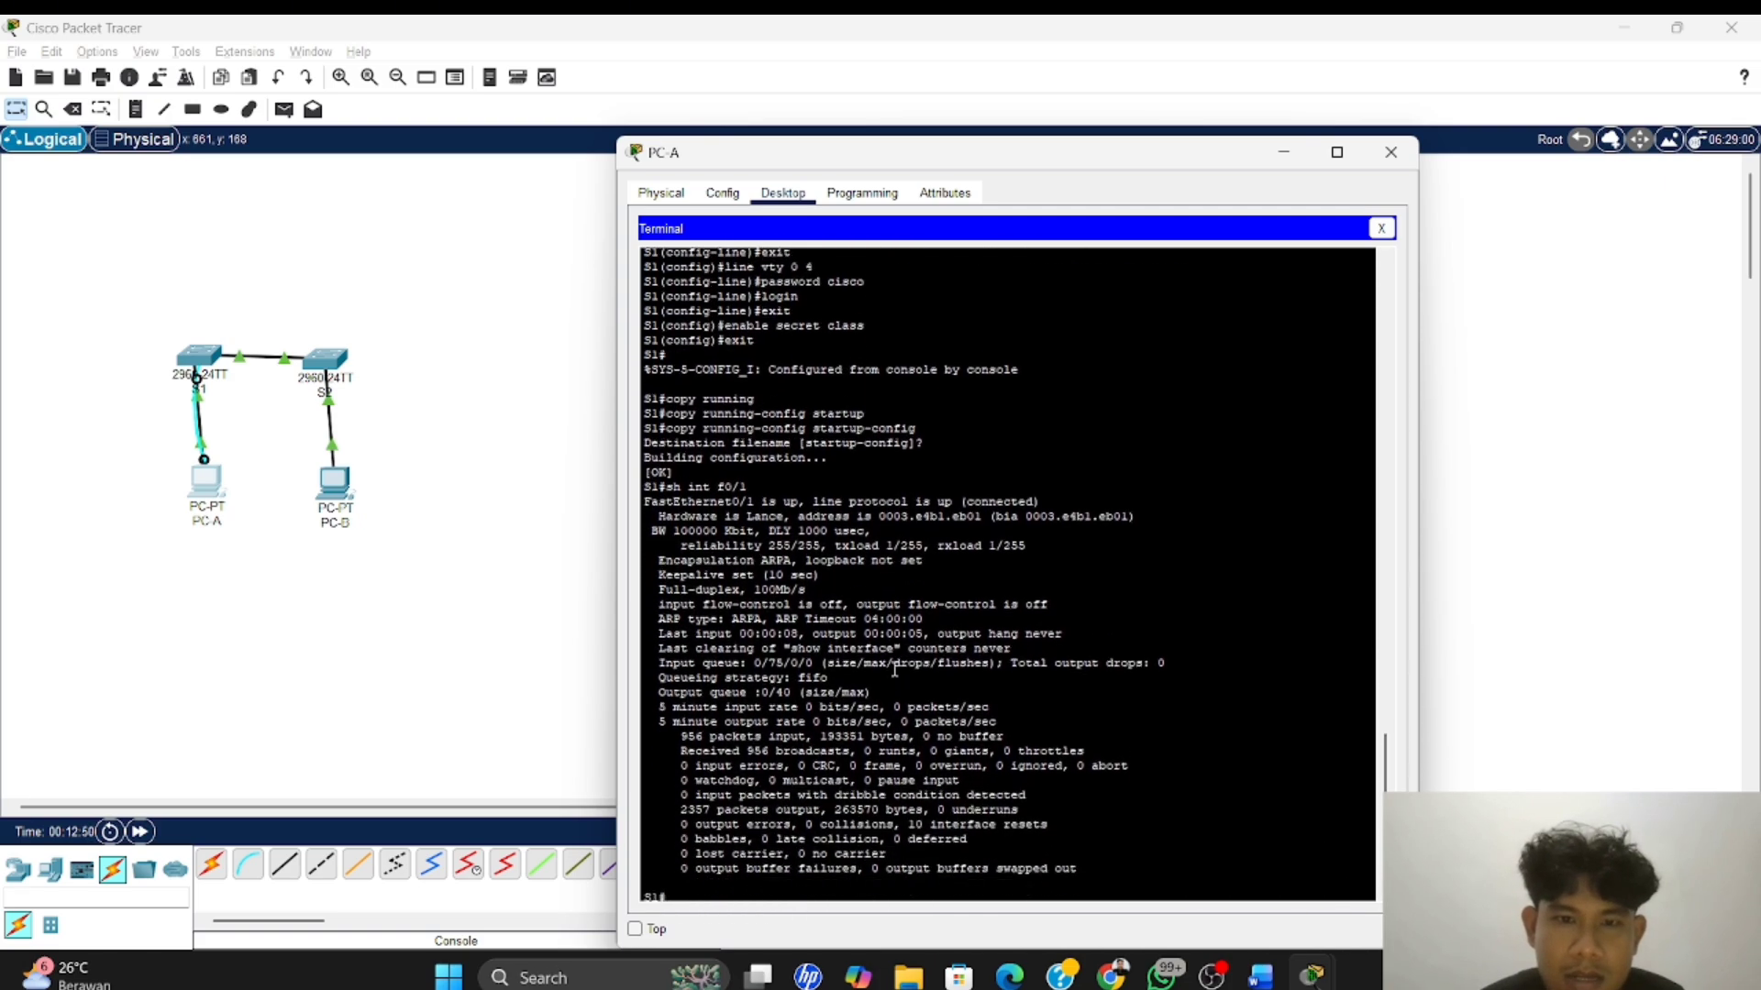
scroll(894, 671, "up", 1)
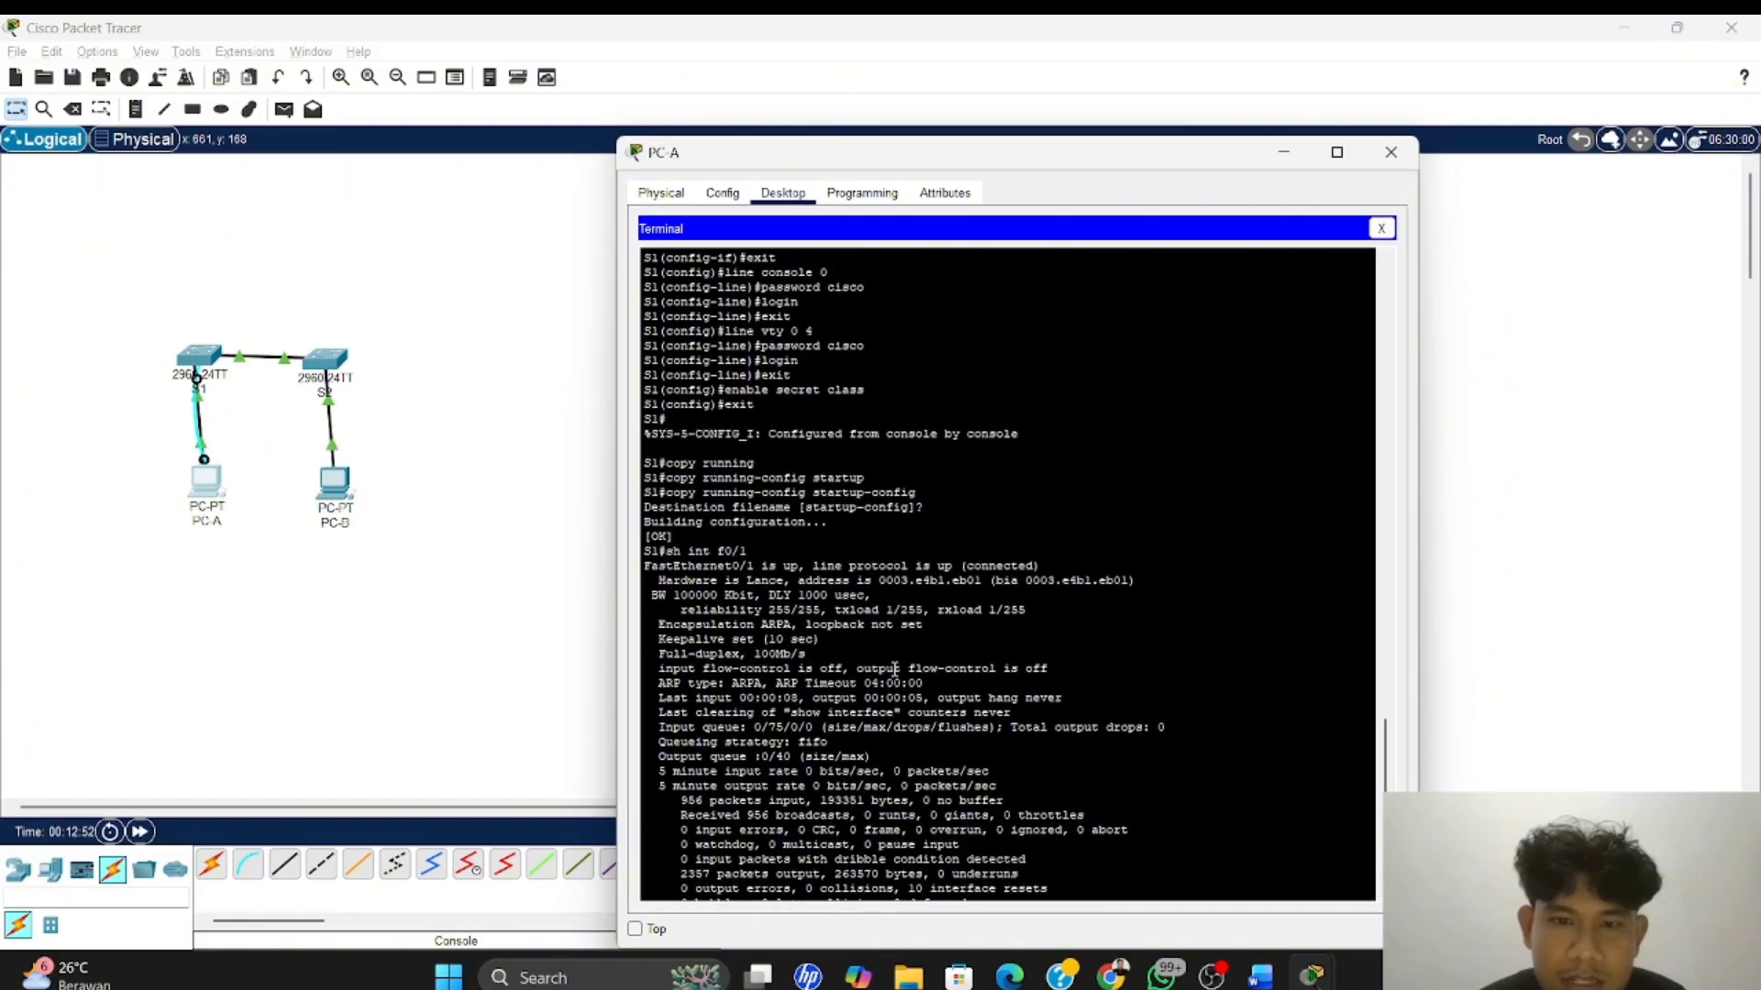
scroll(894, 671, "down", 1)
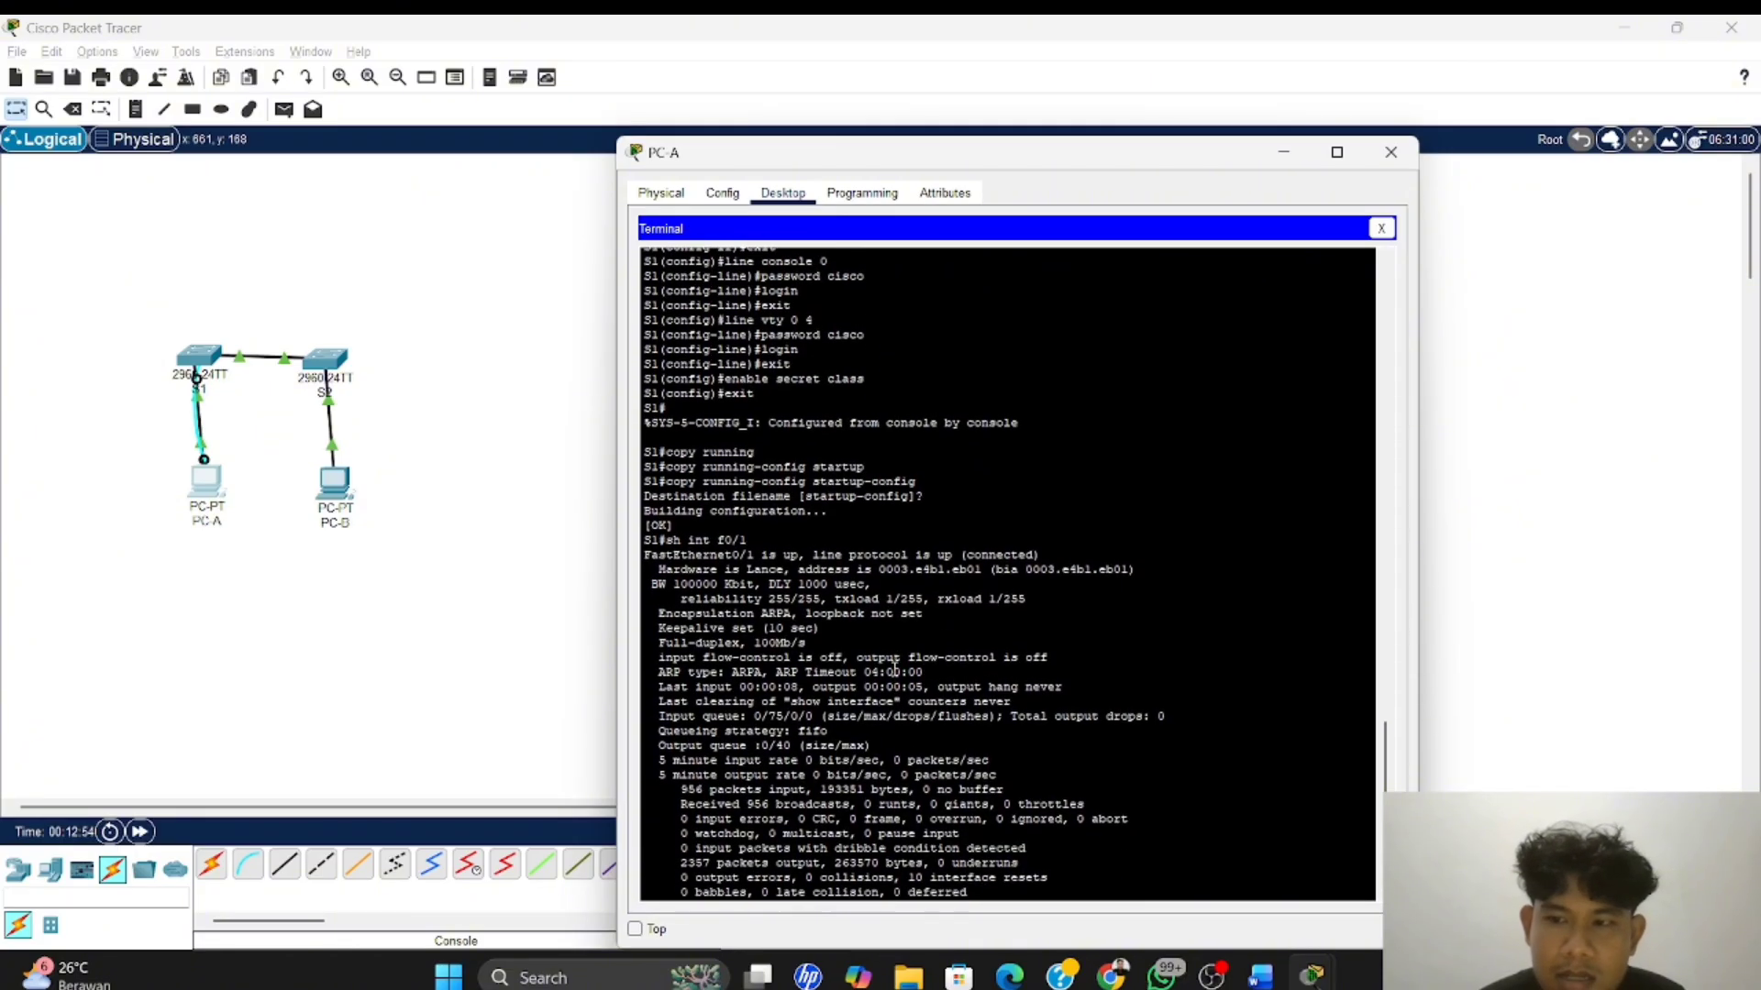
scroll(894, 671, "up", 1)
scroll(894, 670, "up", 1)
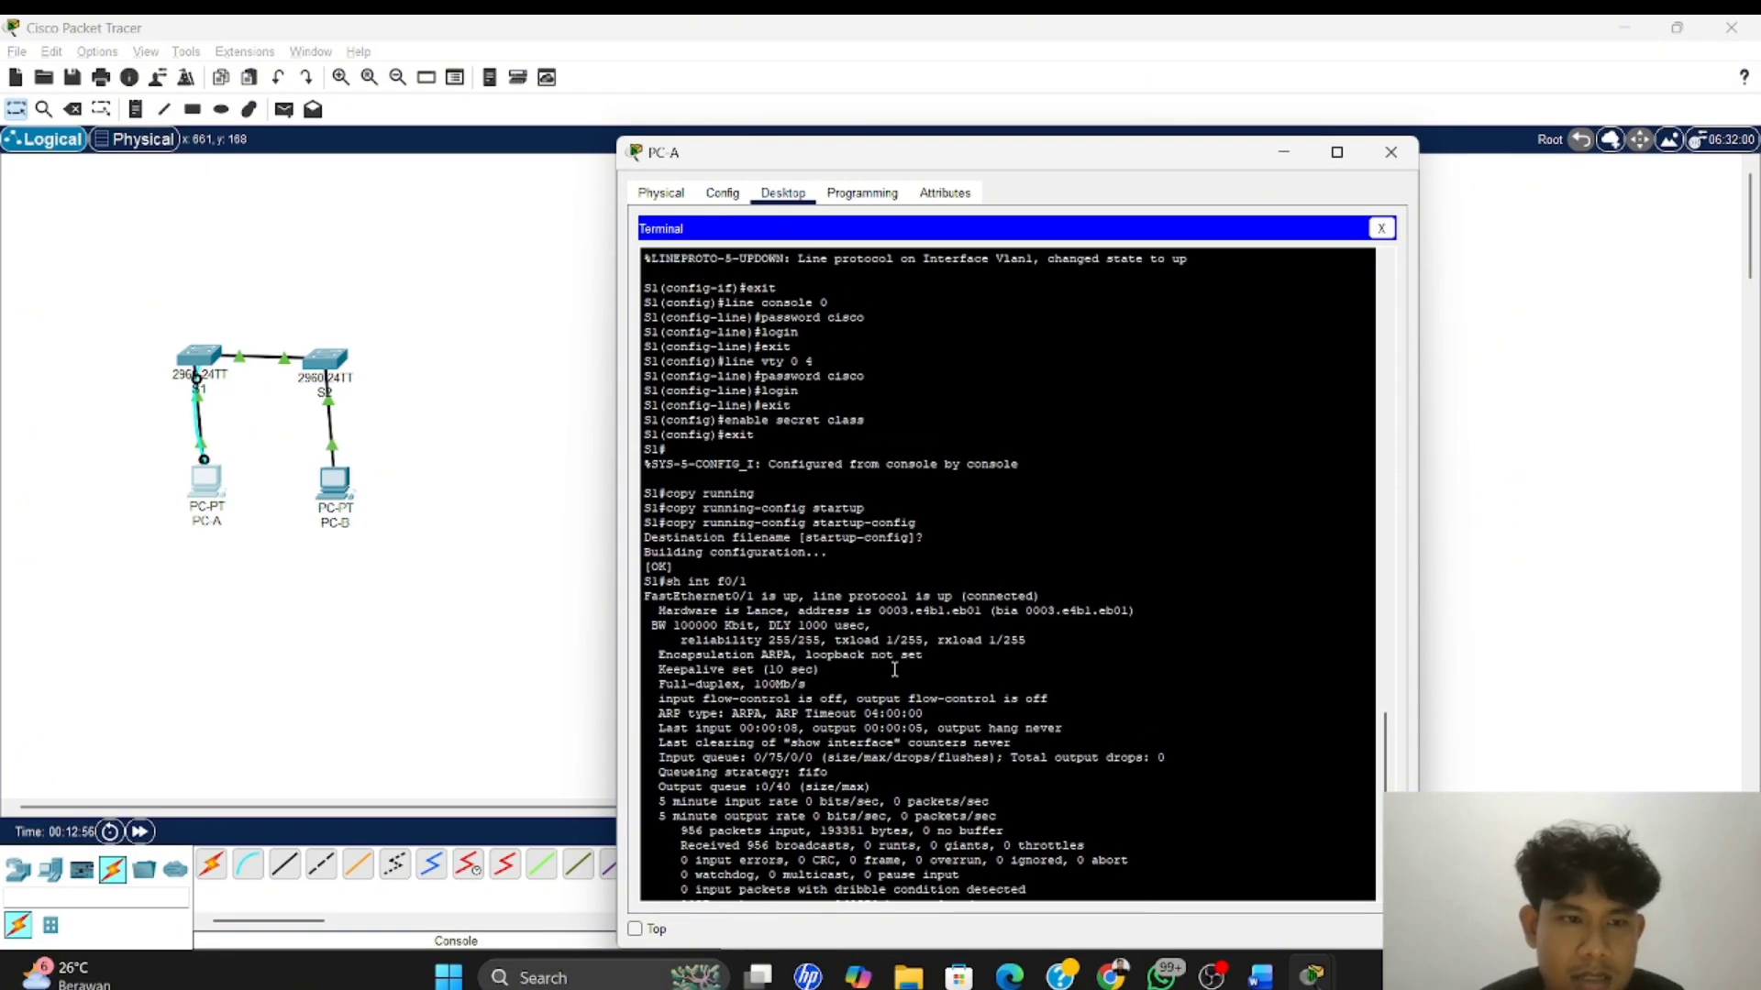
scroll(894, 670, "down", 1)
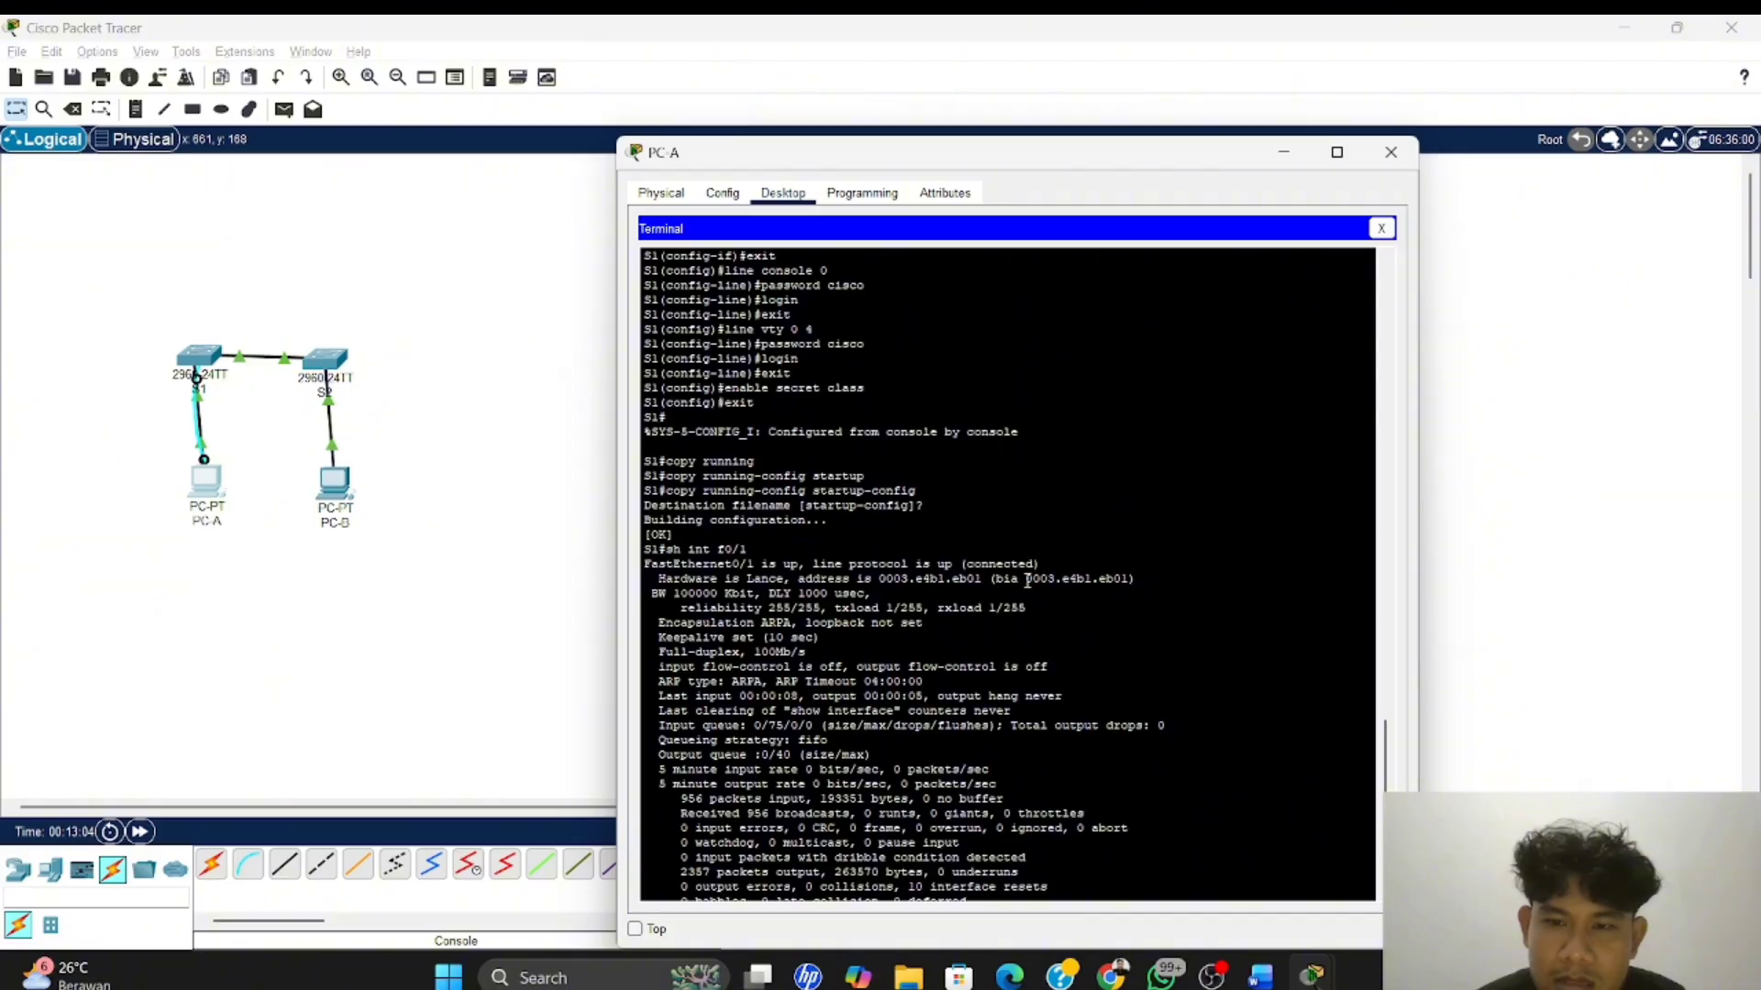
left_click_drag(1028, 579, 1131, 584)
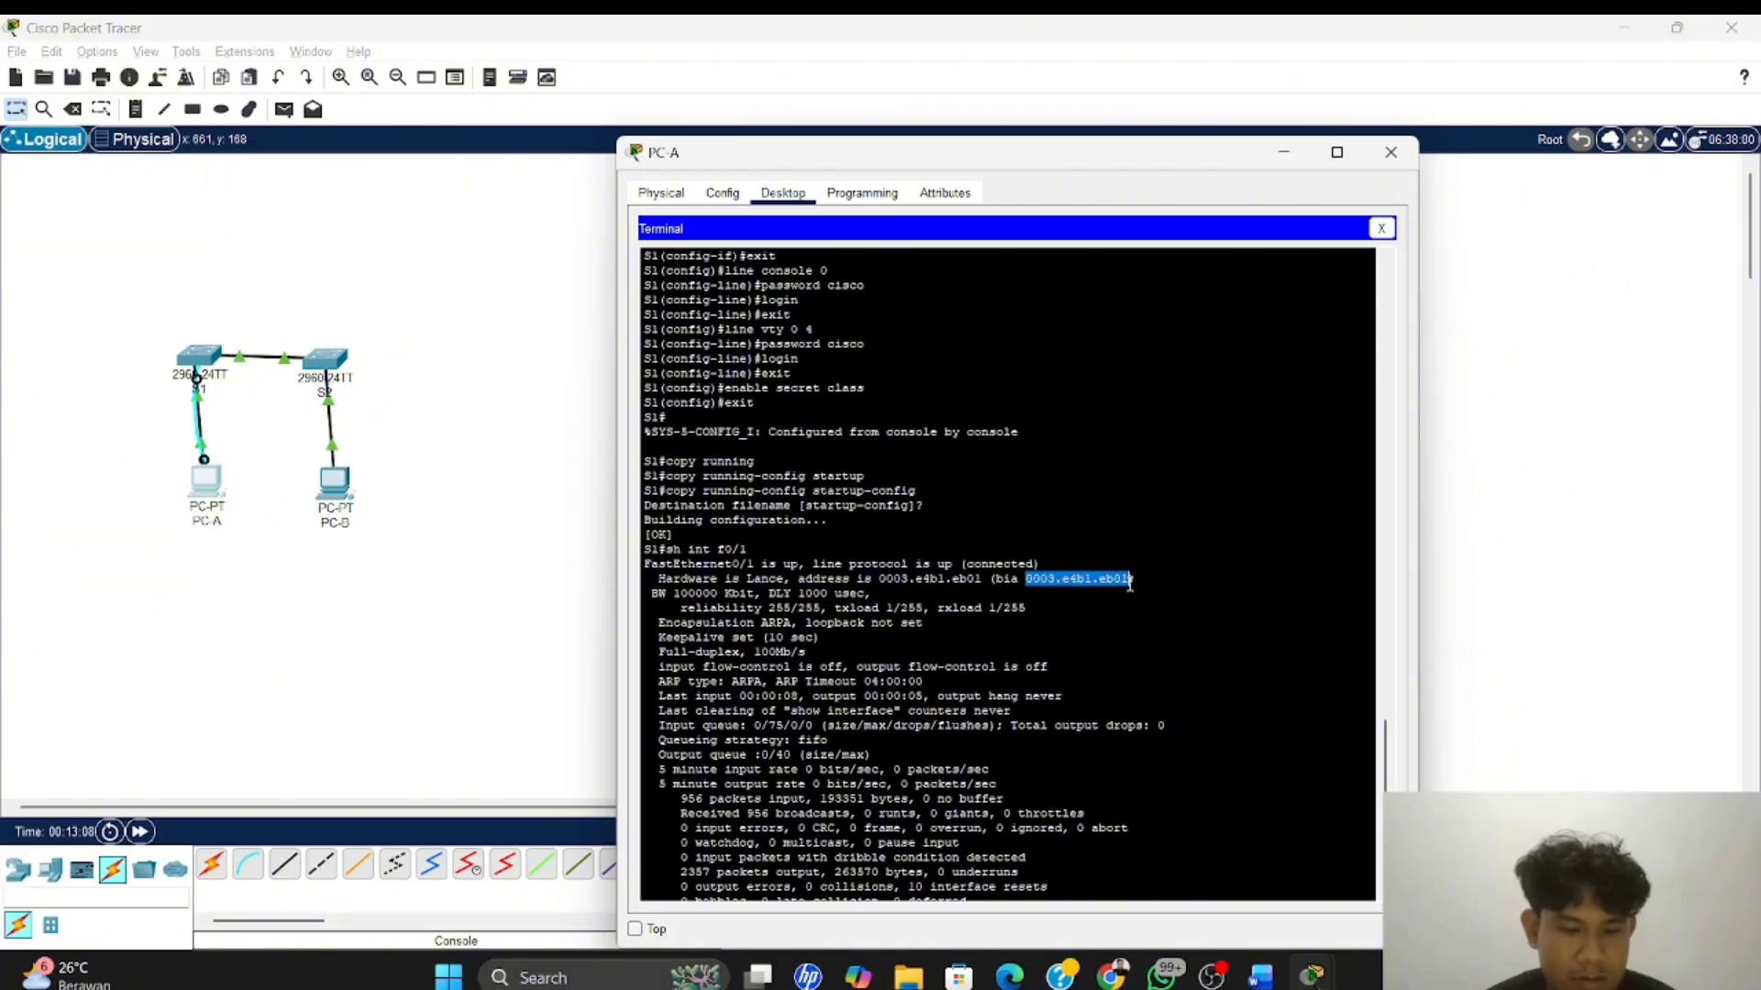
right_click(1131, 584)
left_click(1166, 594)
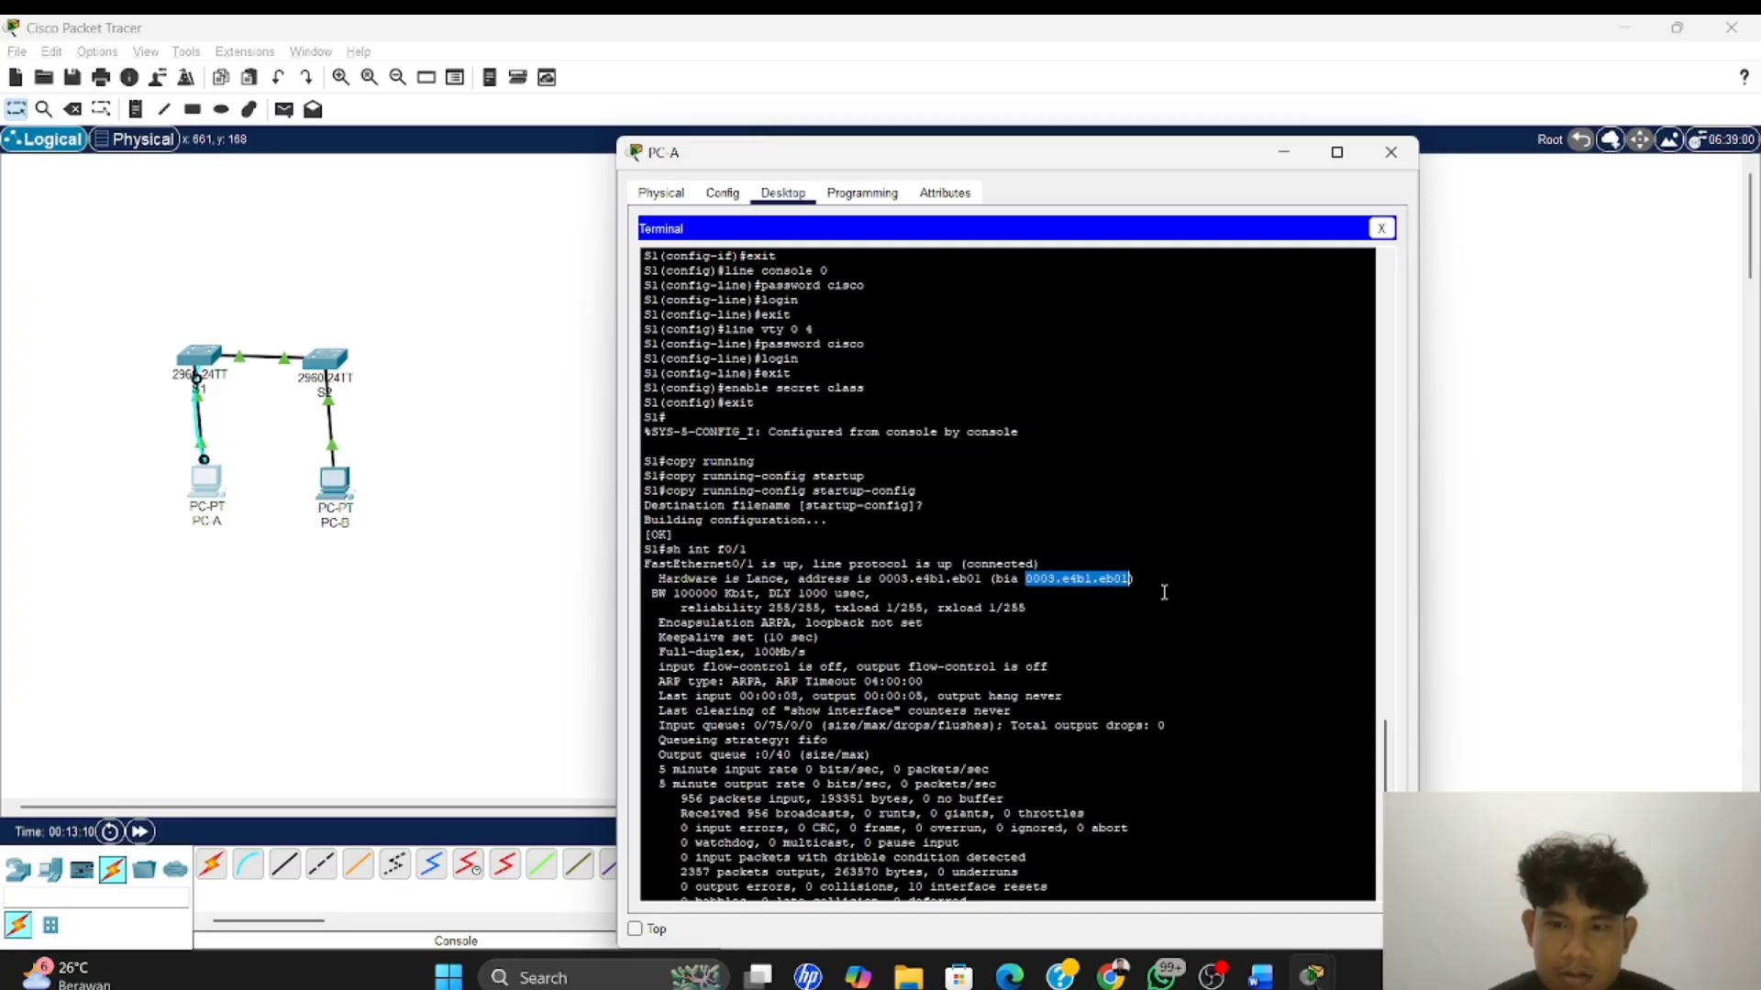
key("alt+Tab")
key("alt+Tab")
key("alt+Tab")
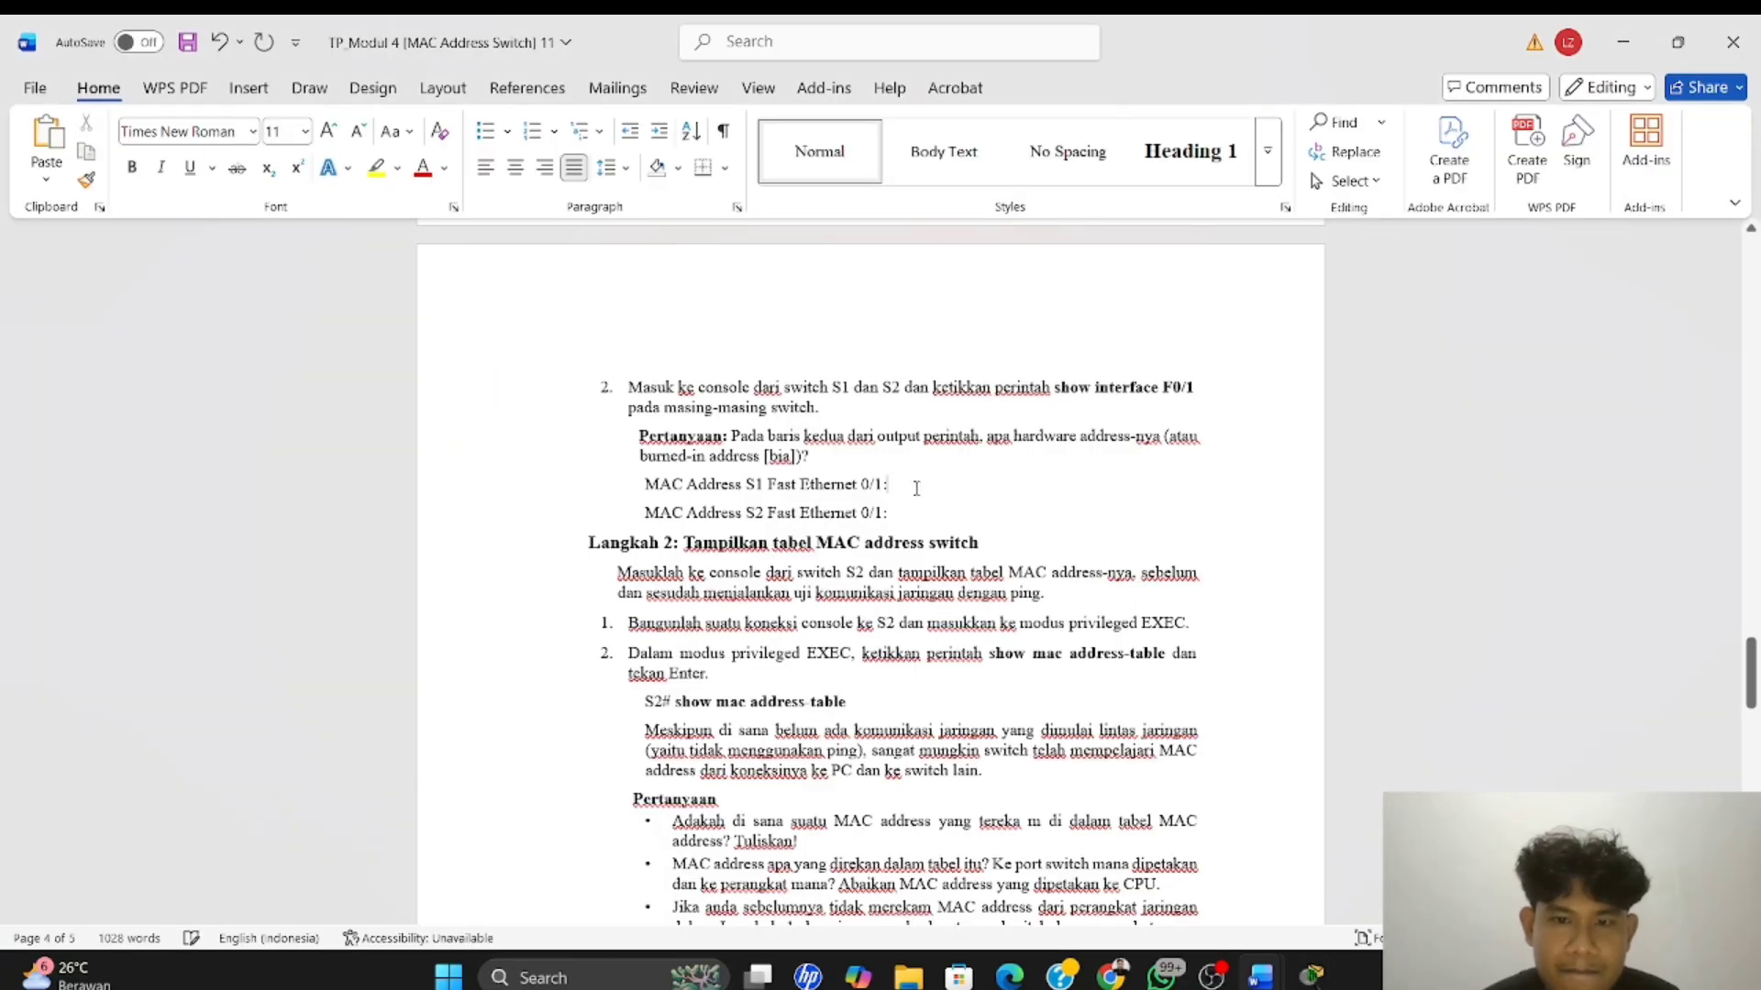
key("ctrl+v")
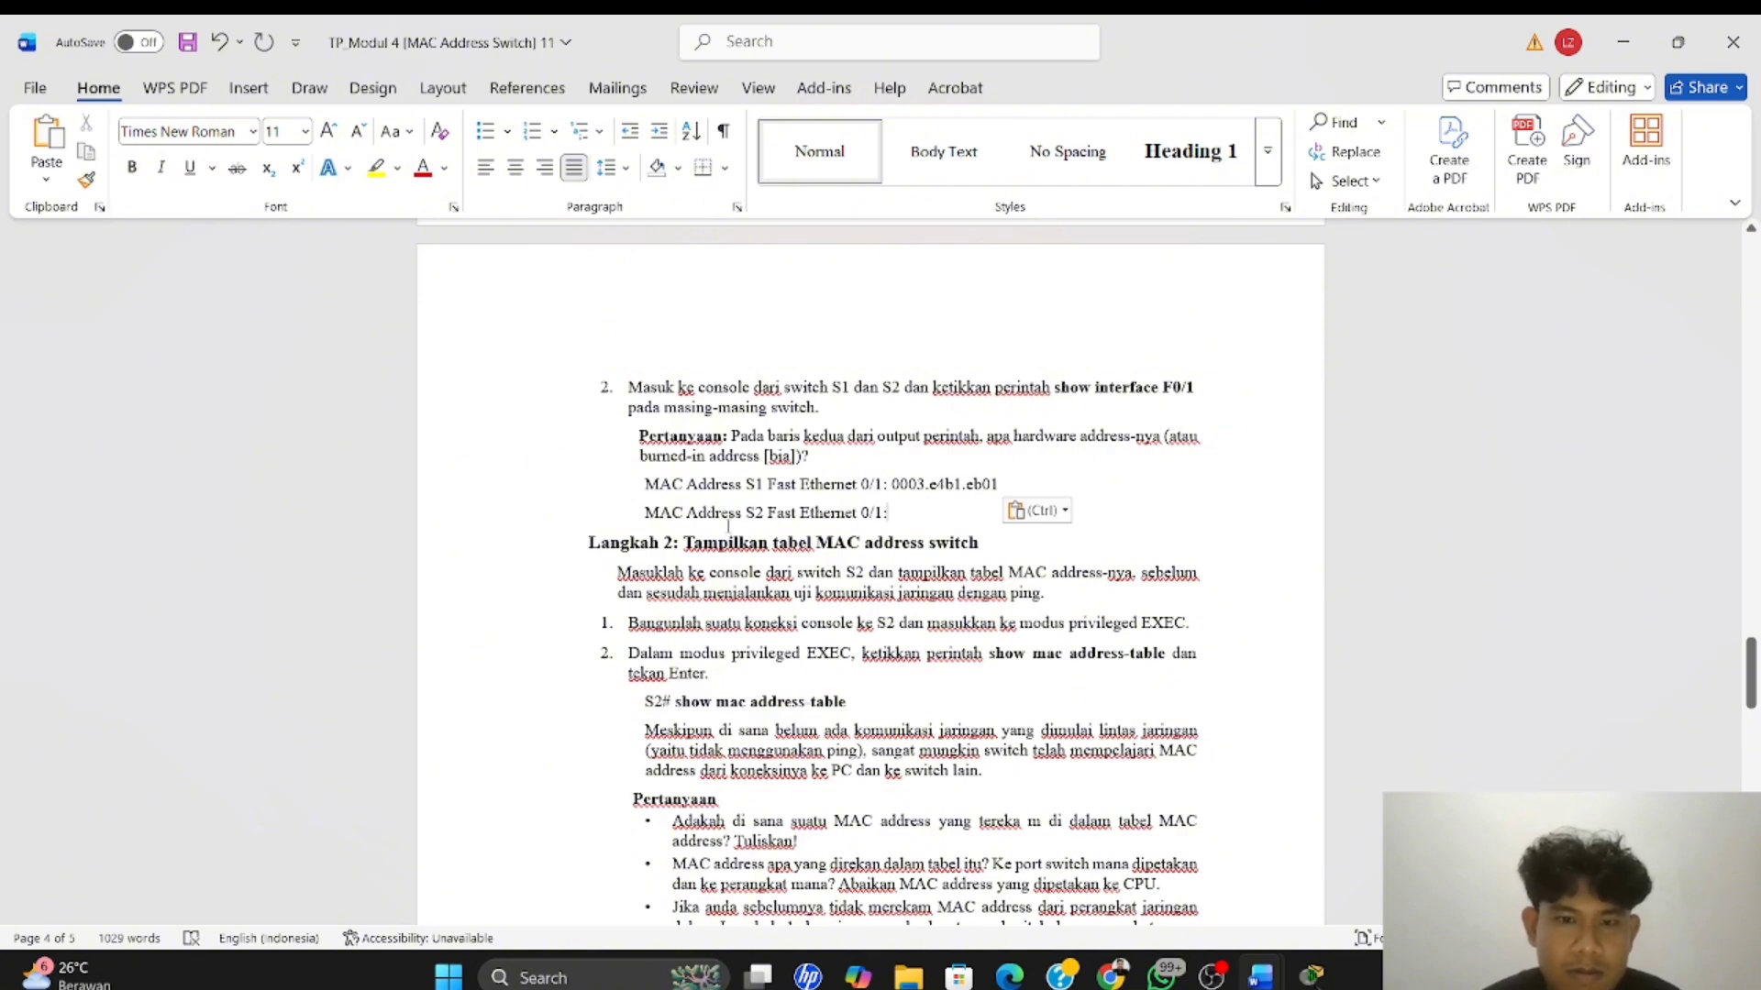
Switch back to the Packet Tracer workspace and move PC-A's console cable from S1 to the Console port of S2
key("alt+Tab")
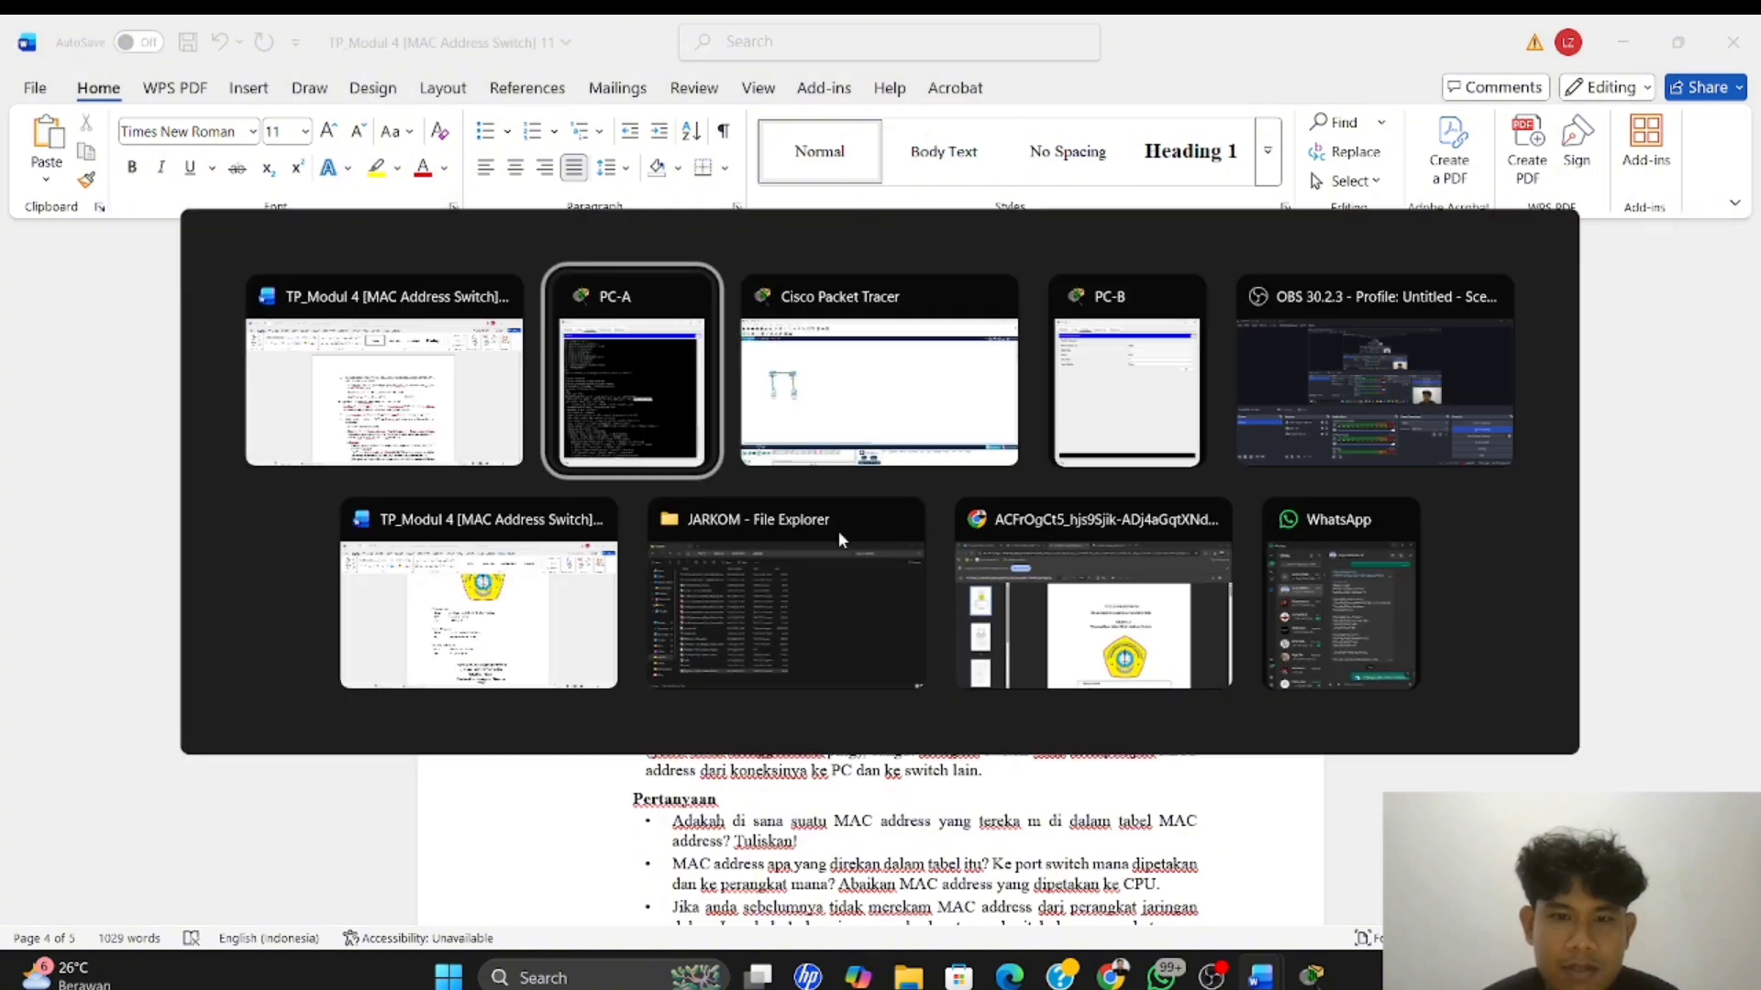
key("alt+Tab")
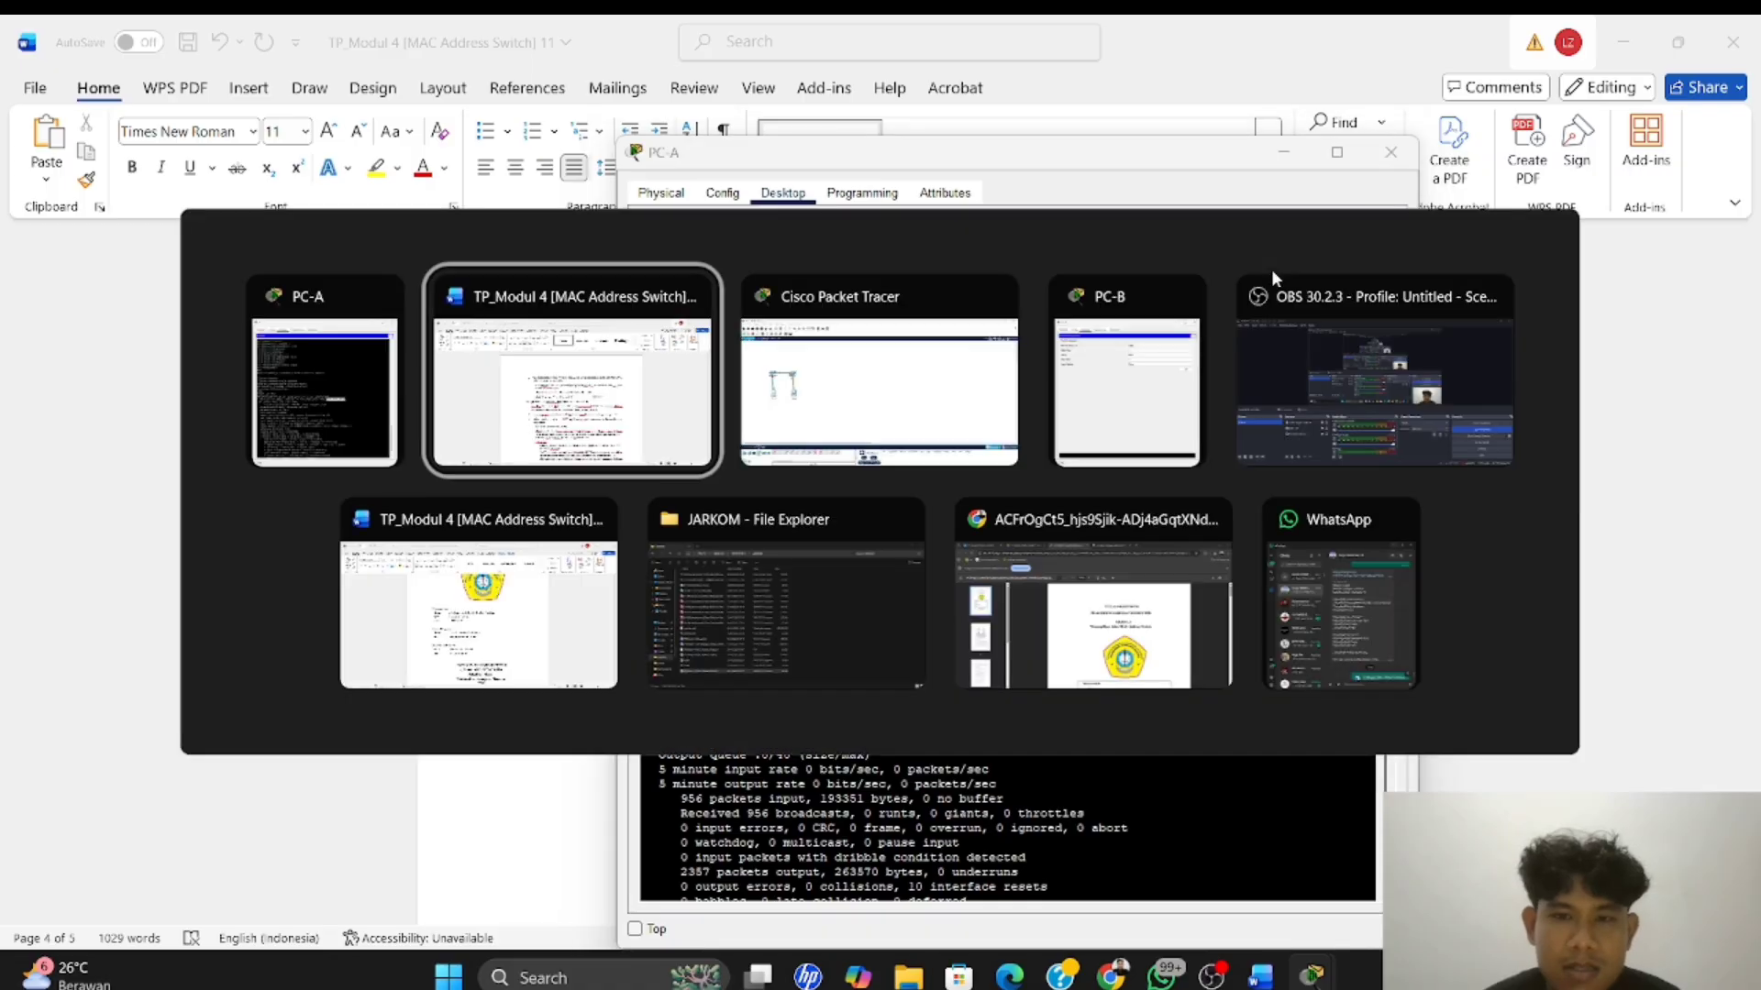
left_click(805, 439)
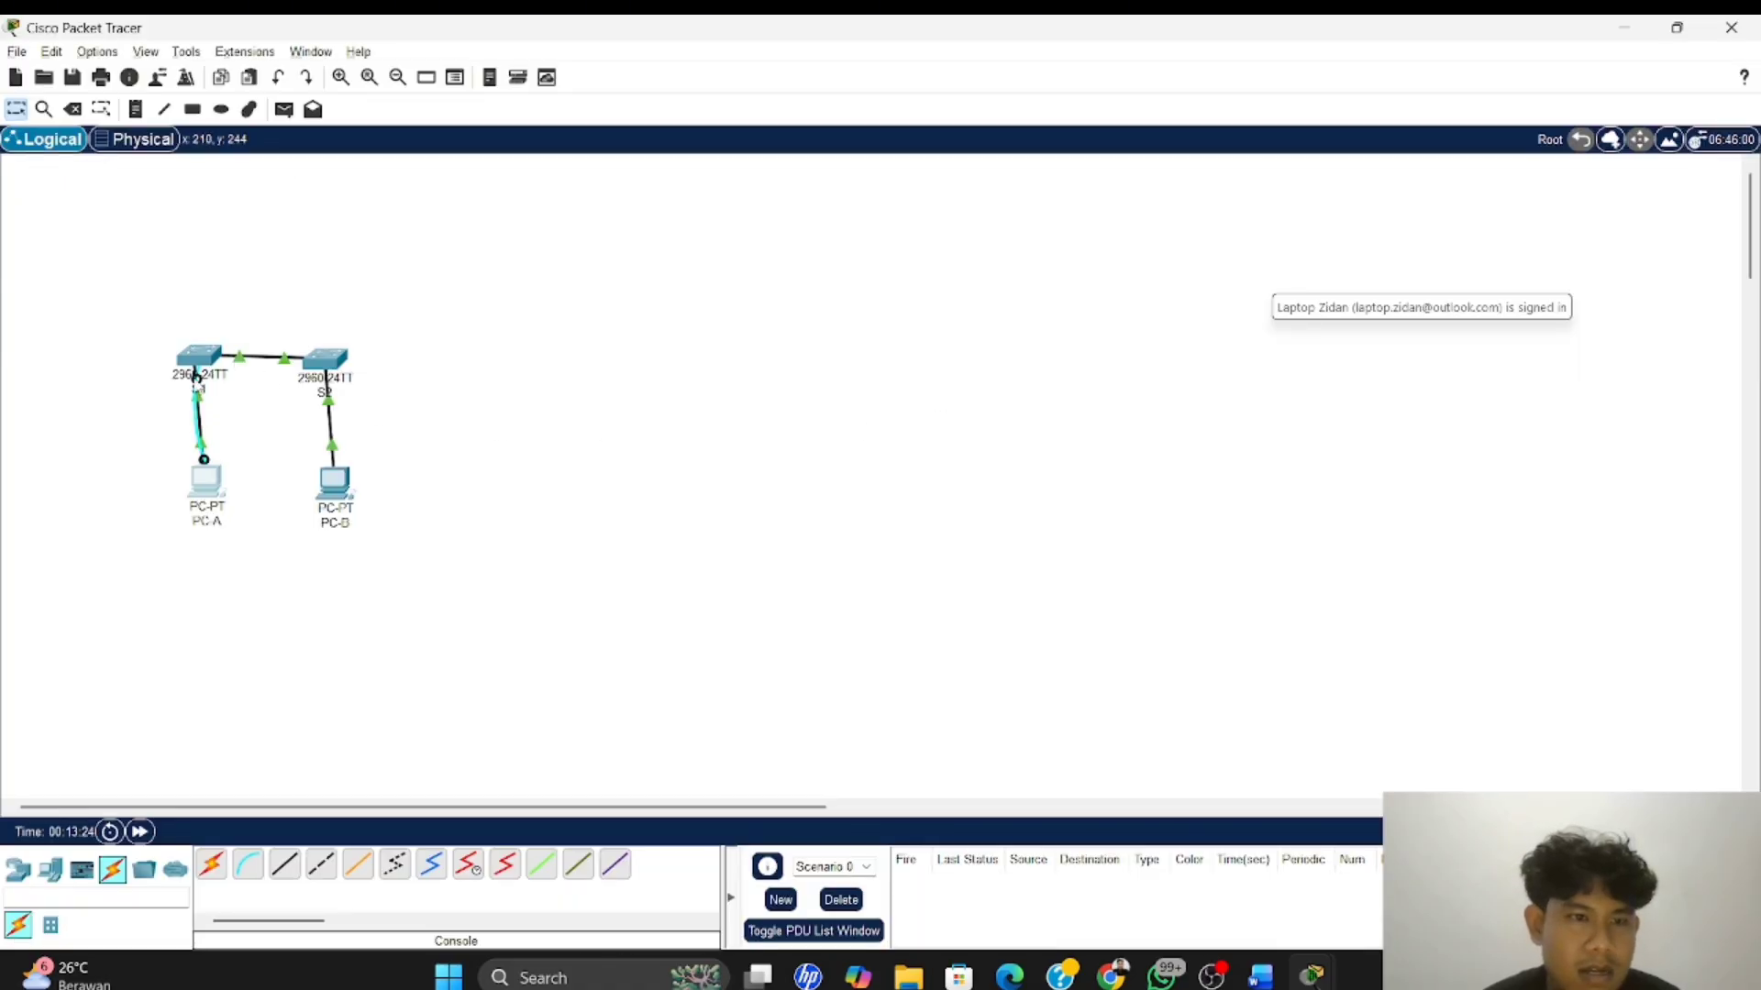
left_click(205, 476)
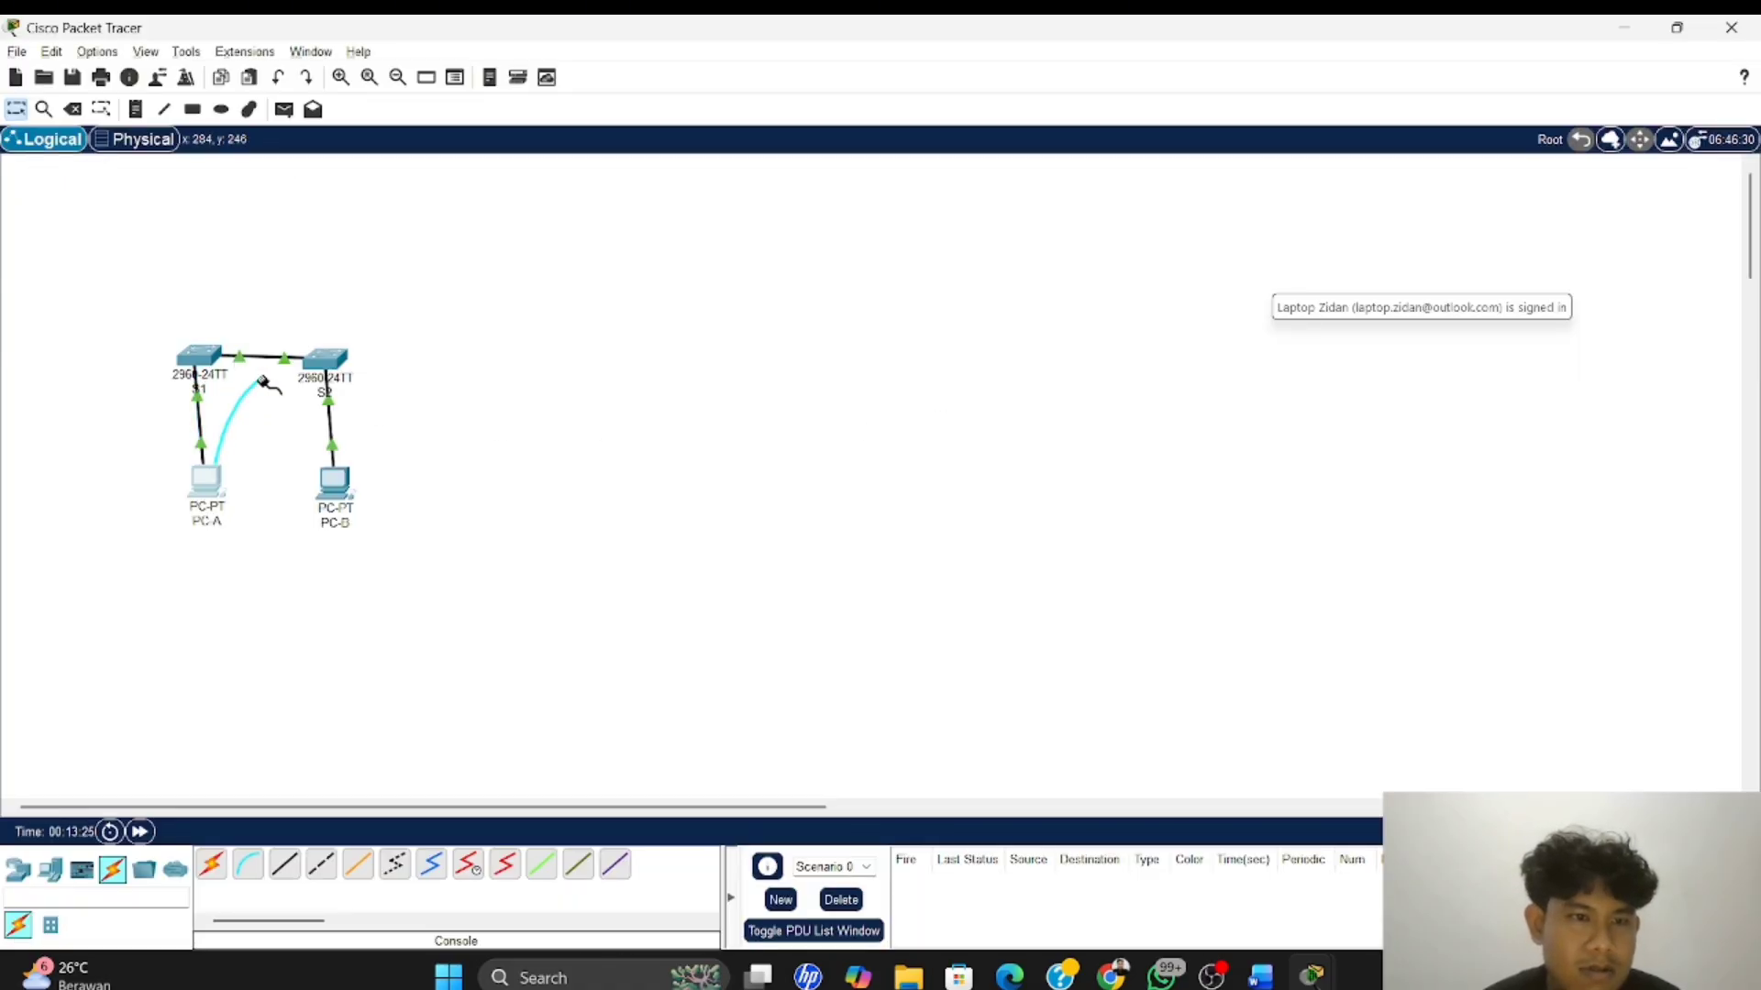
left_click(328, 363)
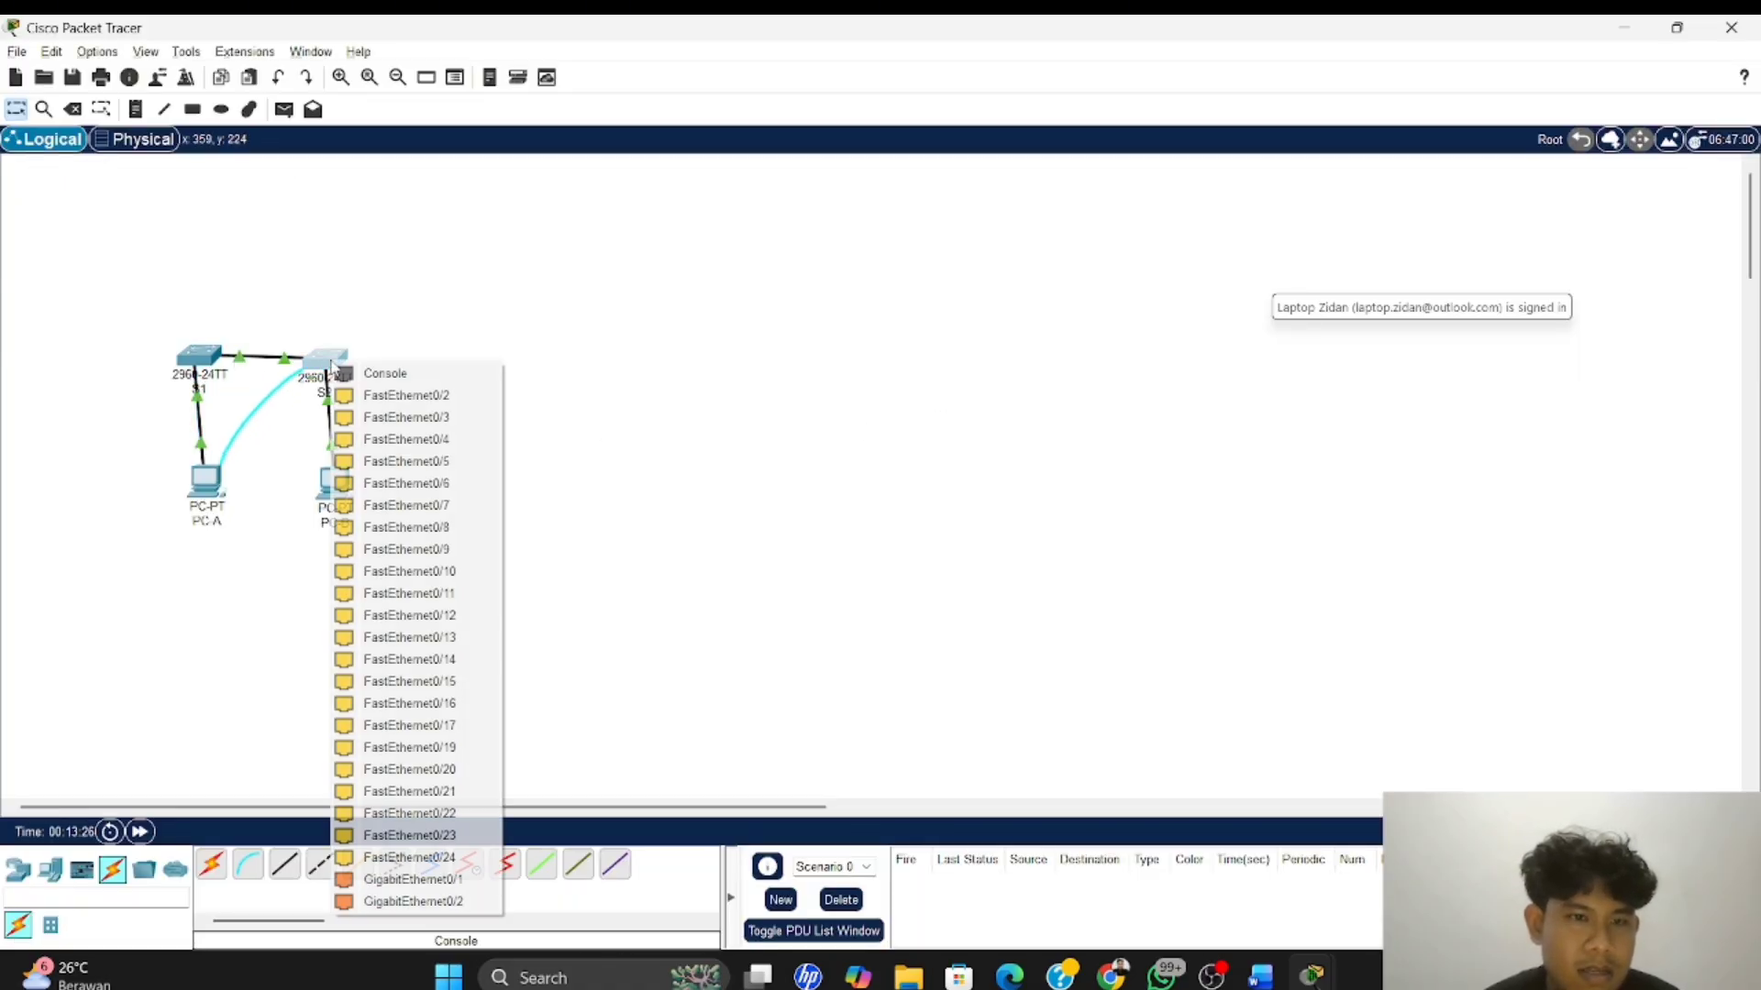
left_click(385, 373)
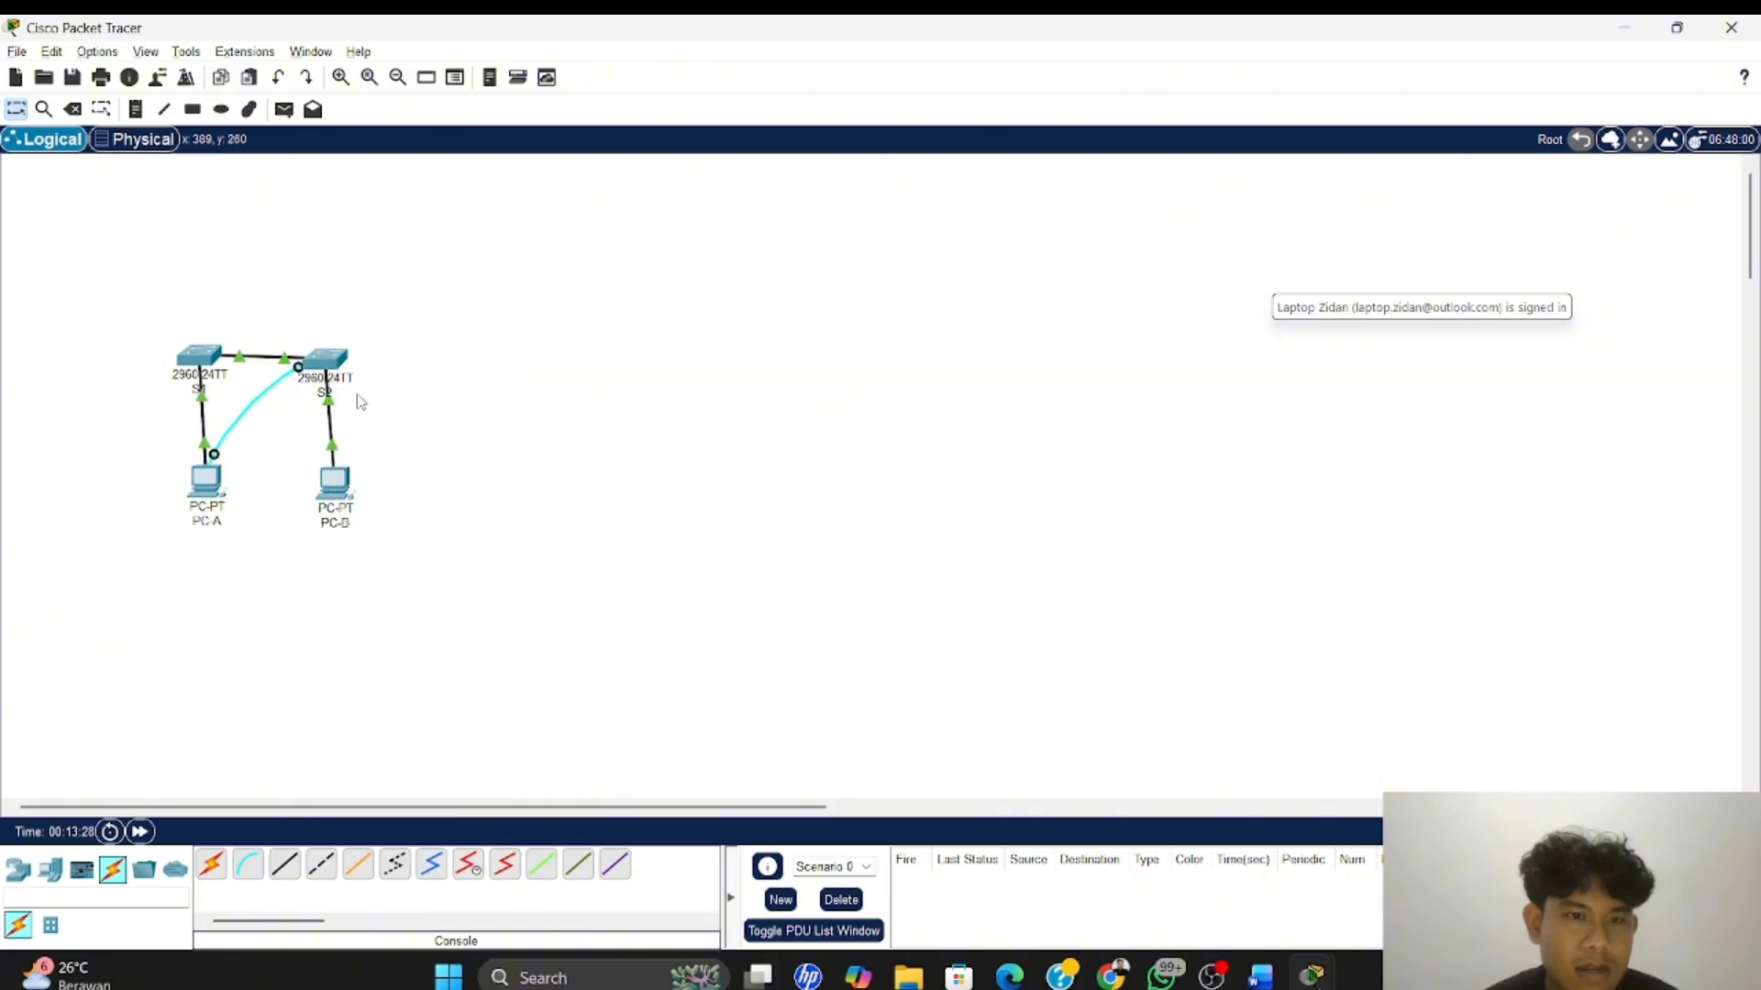
Reopen PC-A, close the old S1 terminal and start a new Terminal session to S2 with the default port configuration
left_click(205, 480)
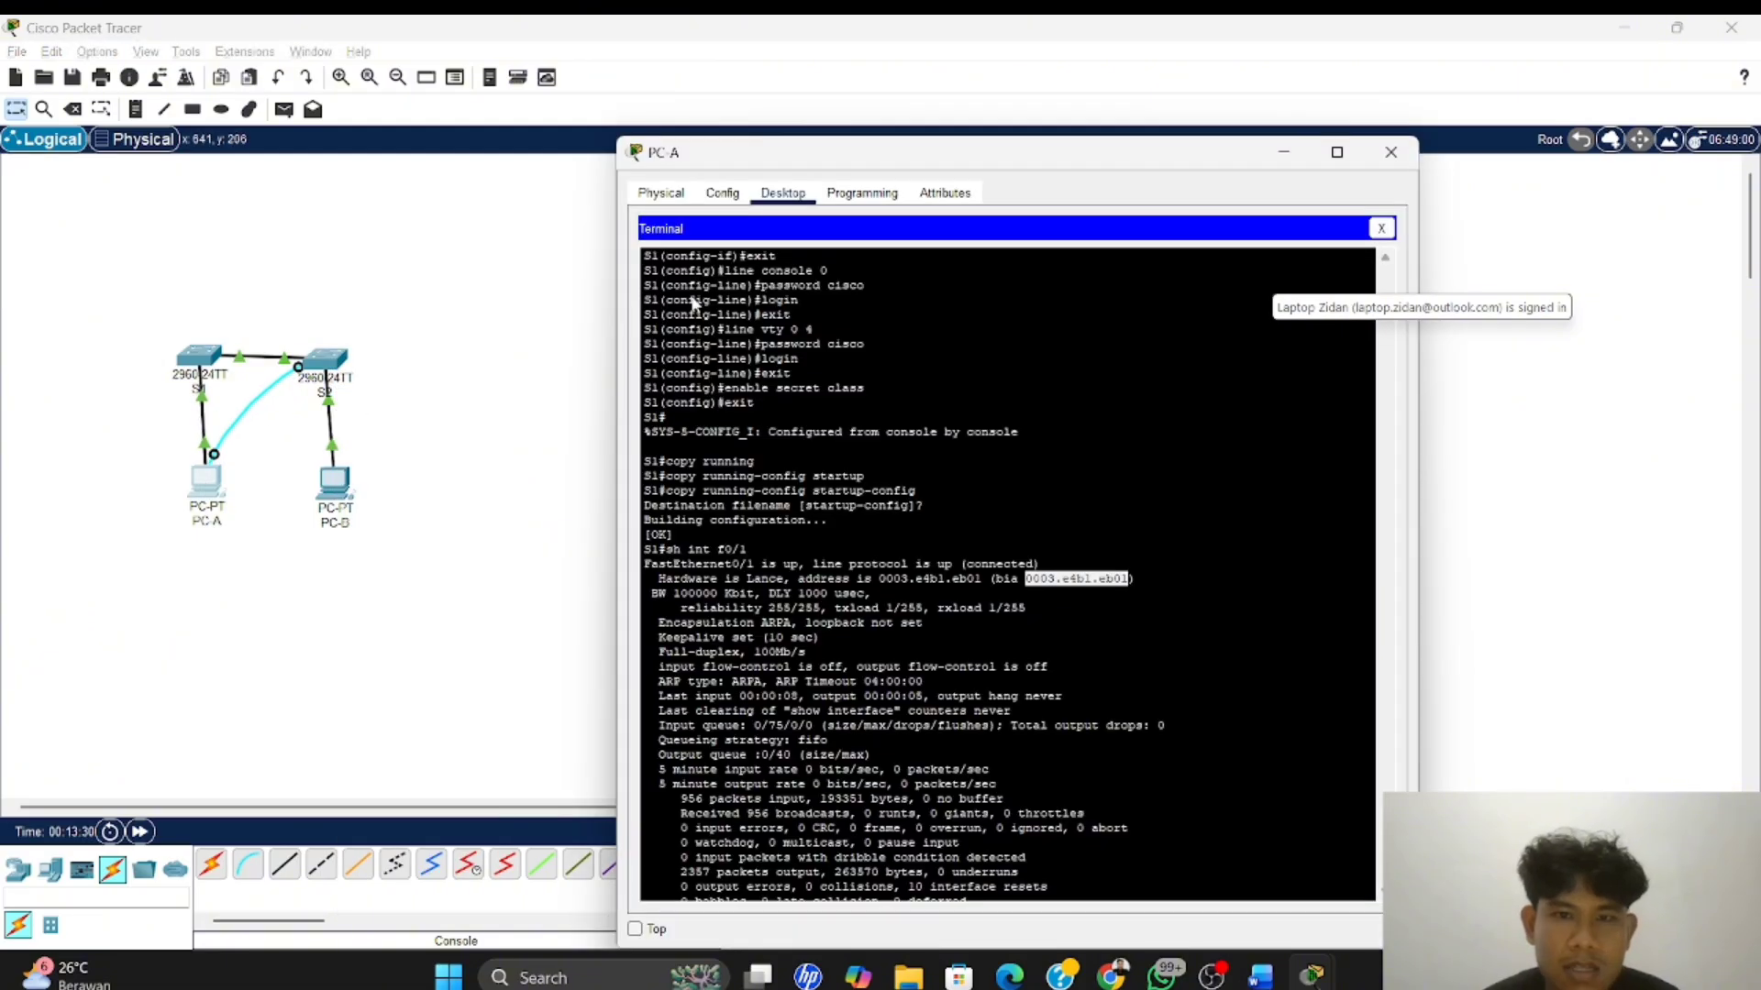
left_click(1381, 228)
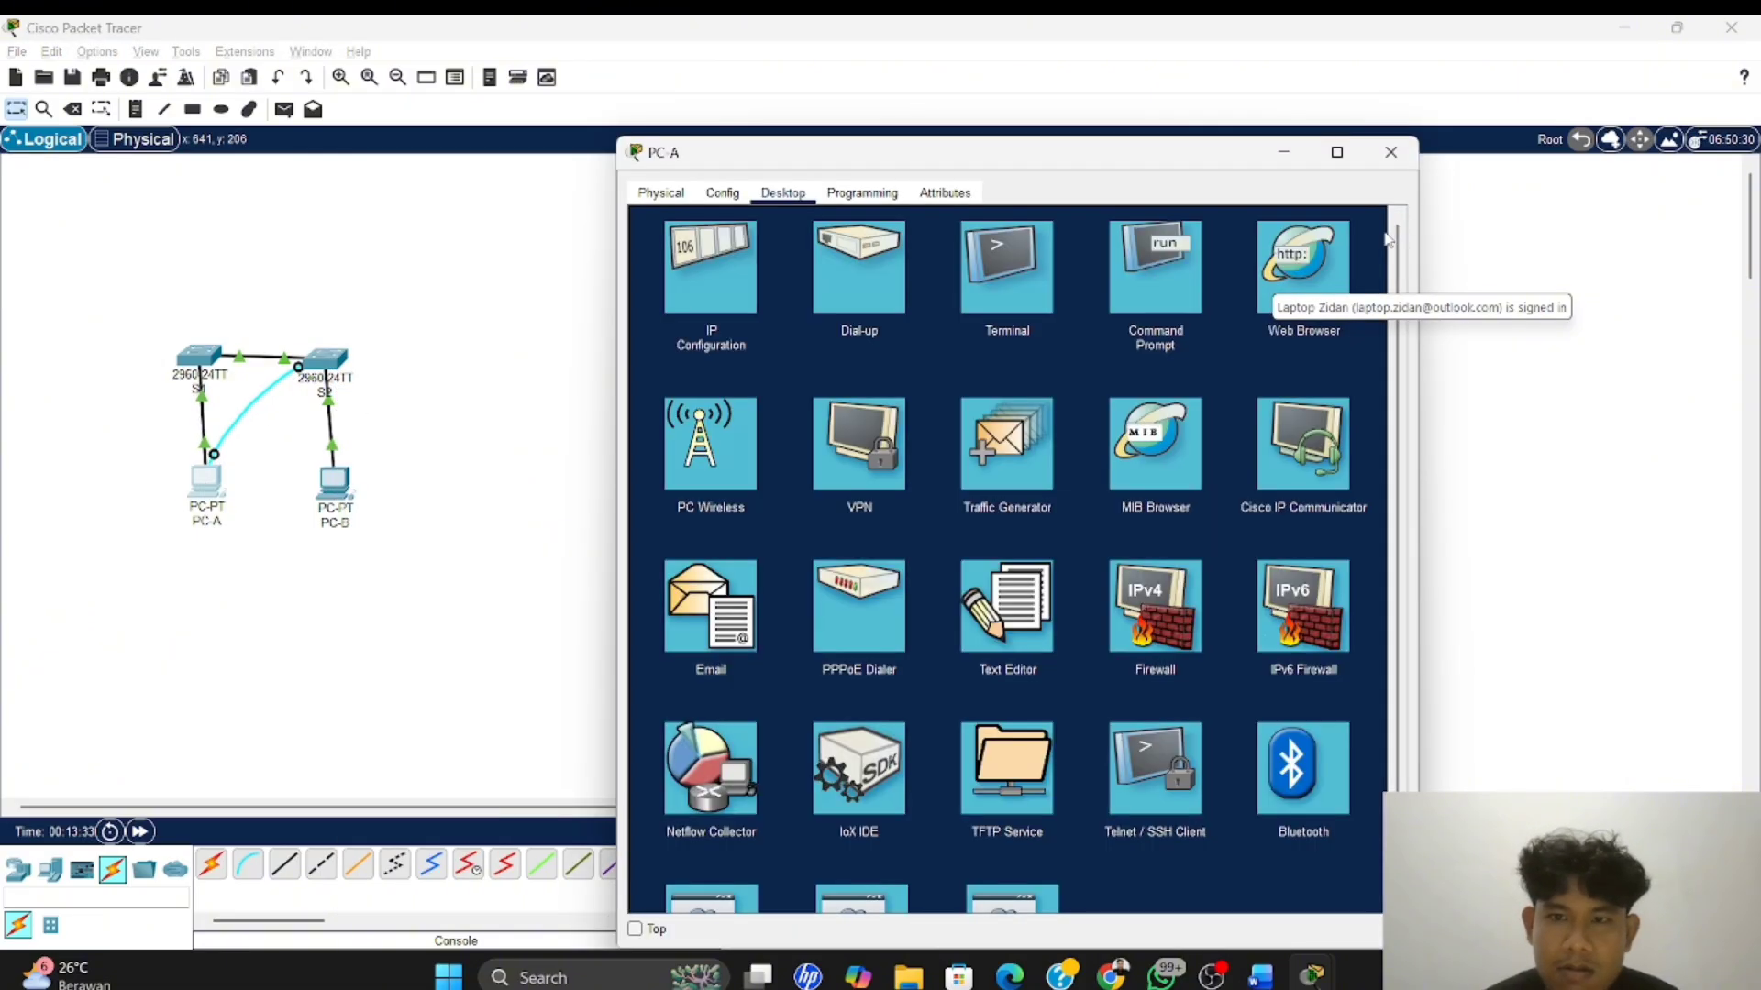
left_click(975, 289)
left_click(1342, 413)
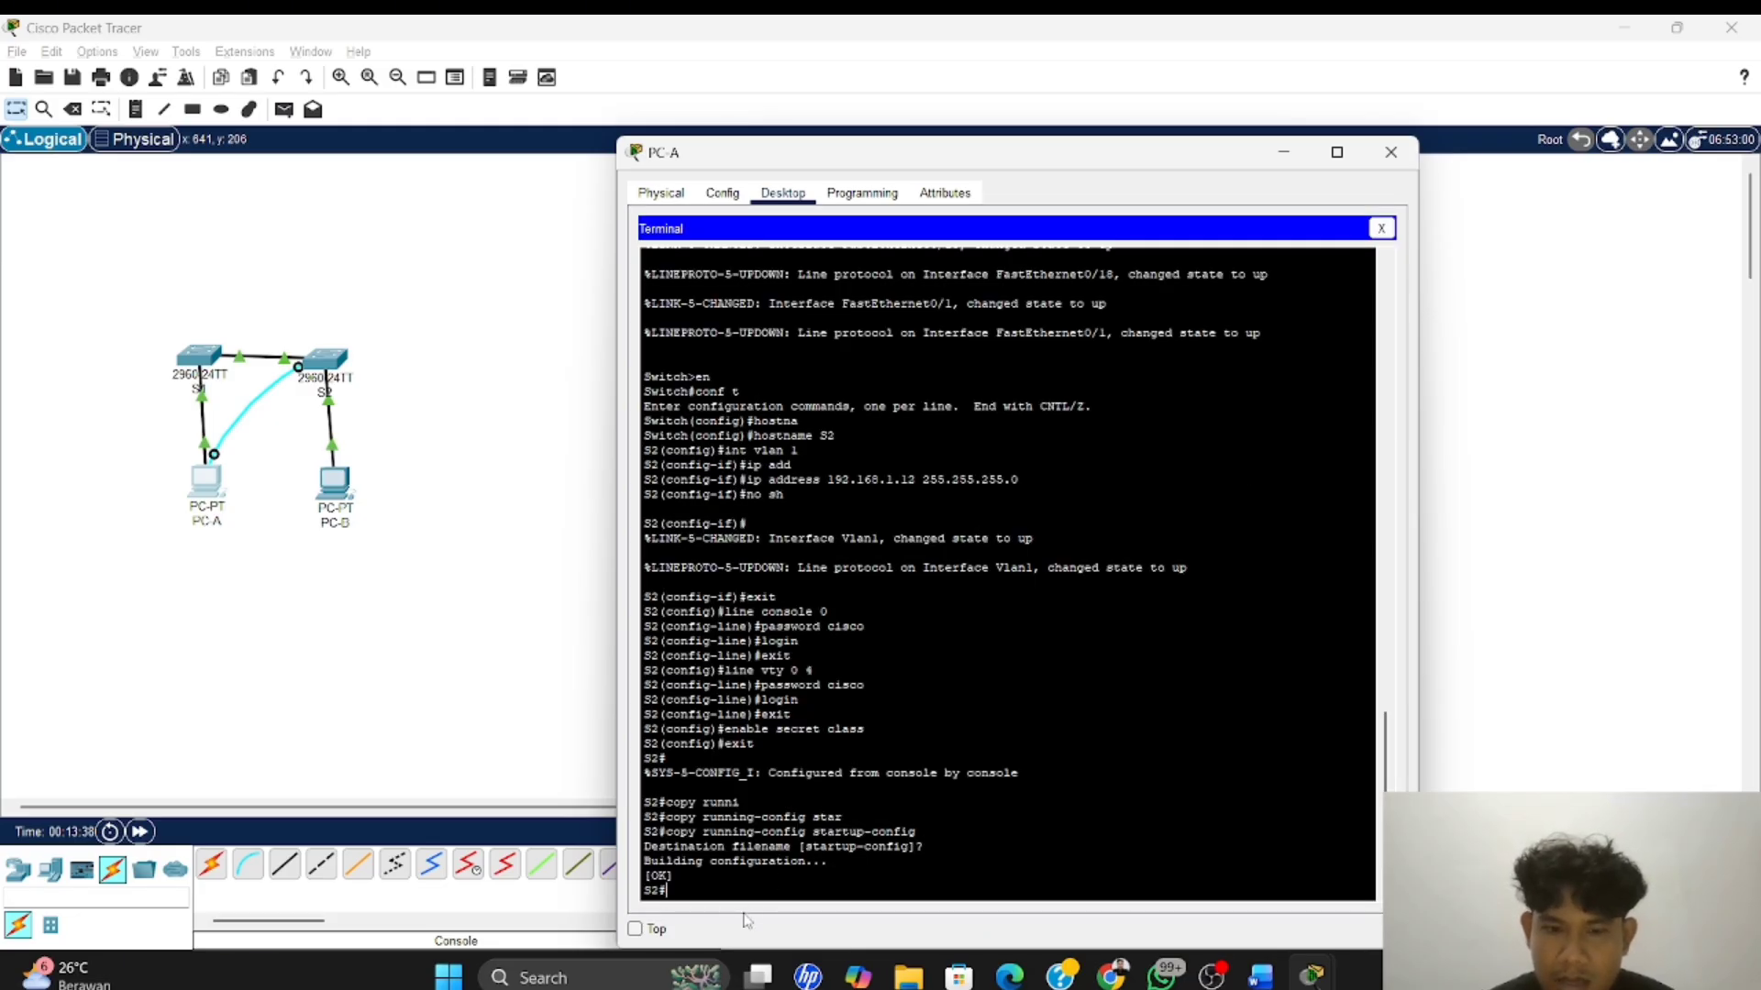
Run sh int f0/1 on S2 to display the FastEthernet0/1 interface details
type("sh")
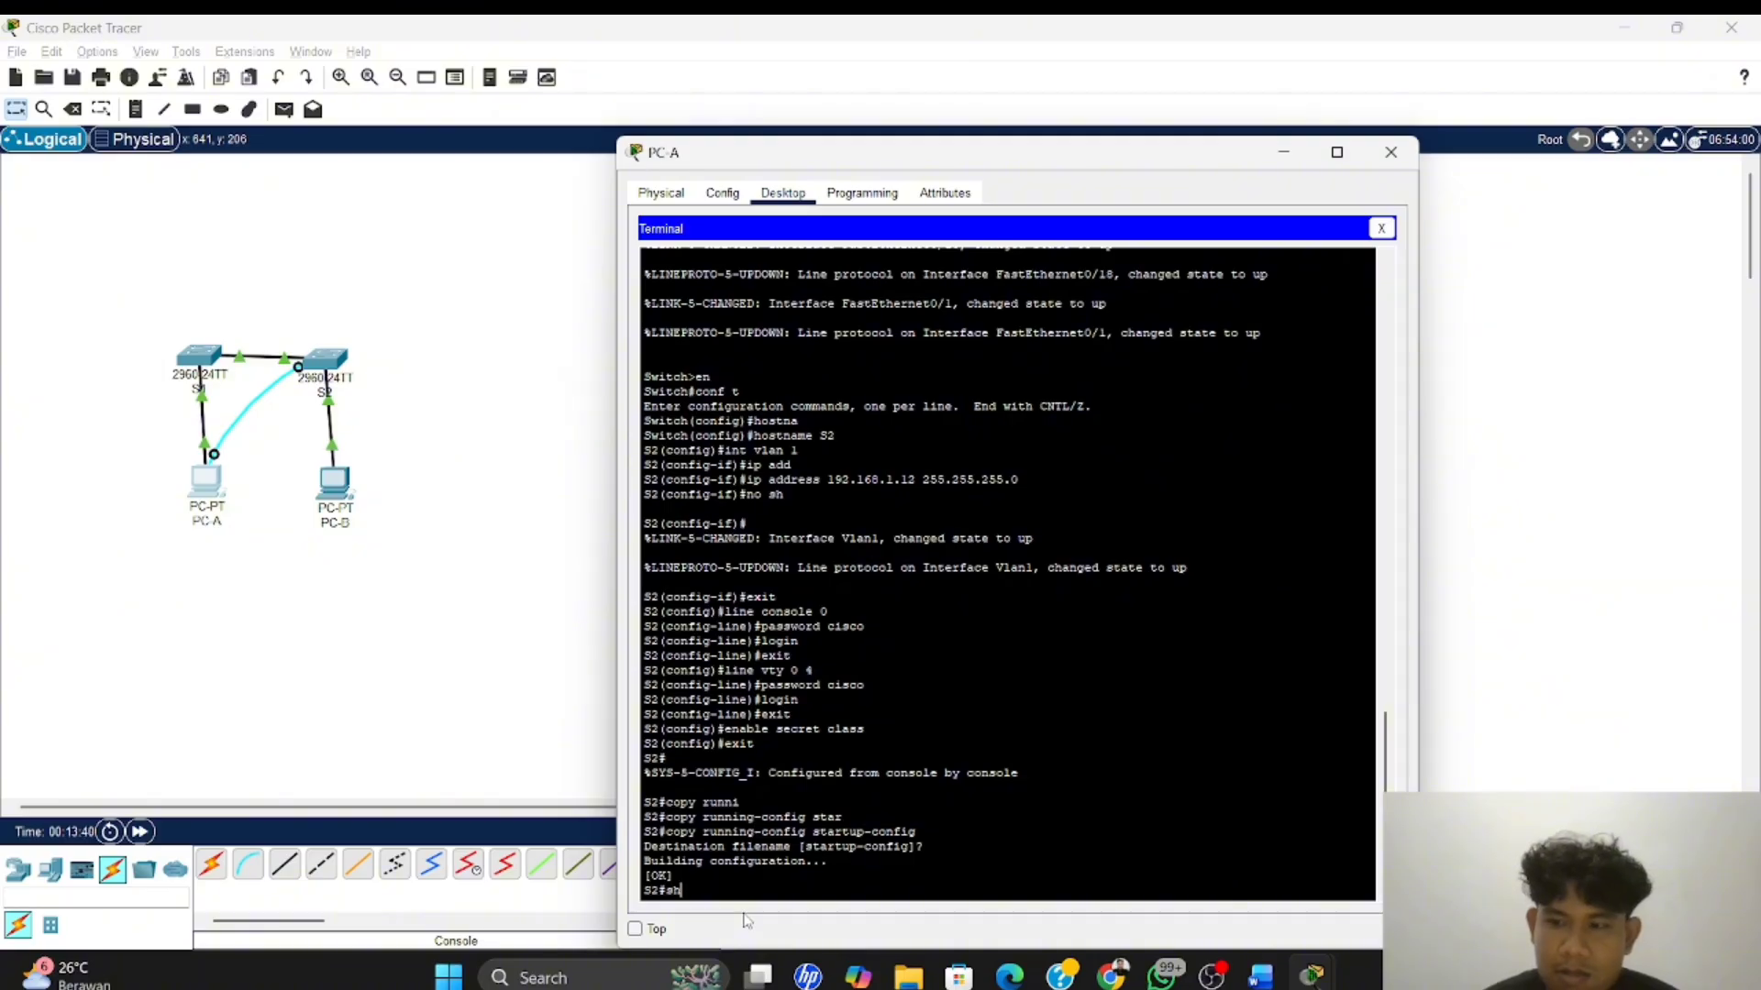
type(" int")
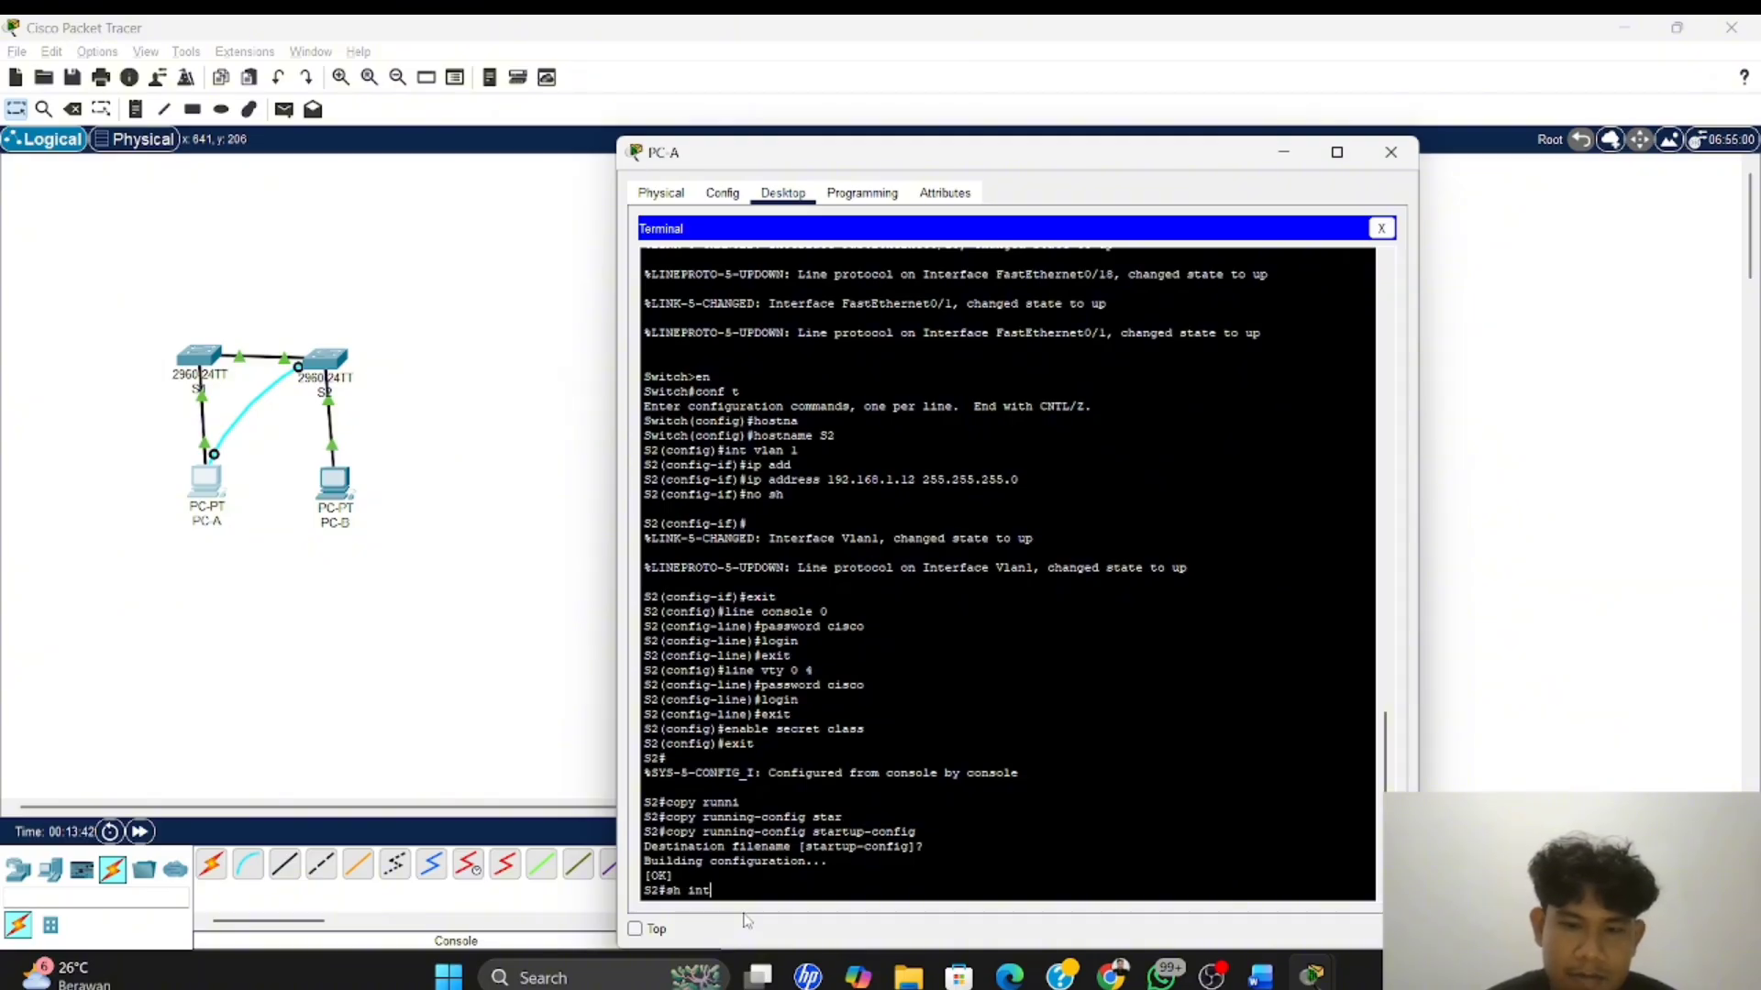
type(" f0")
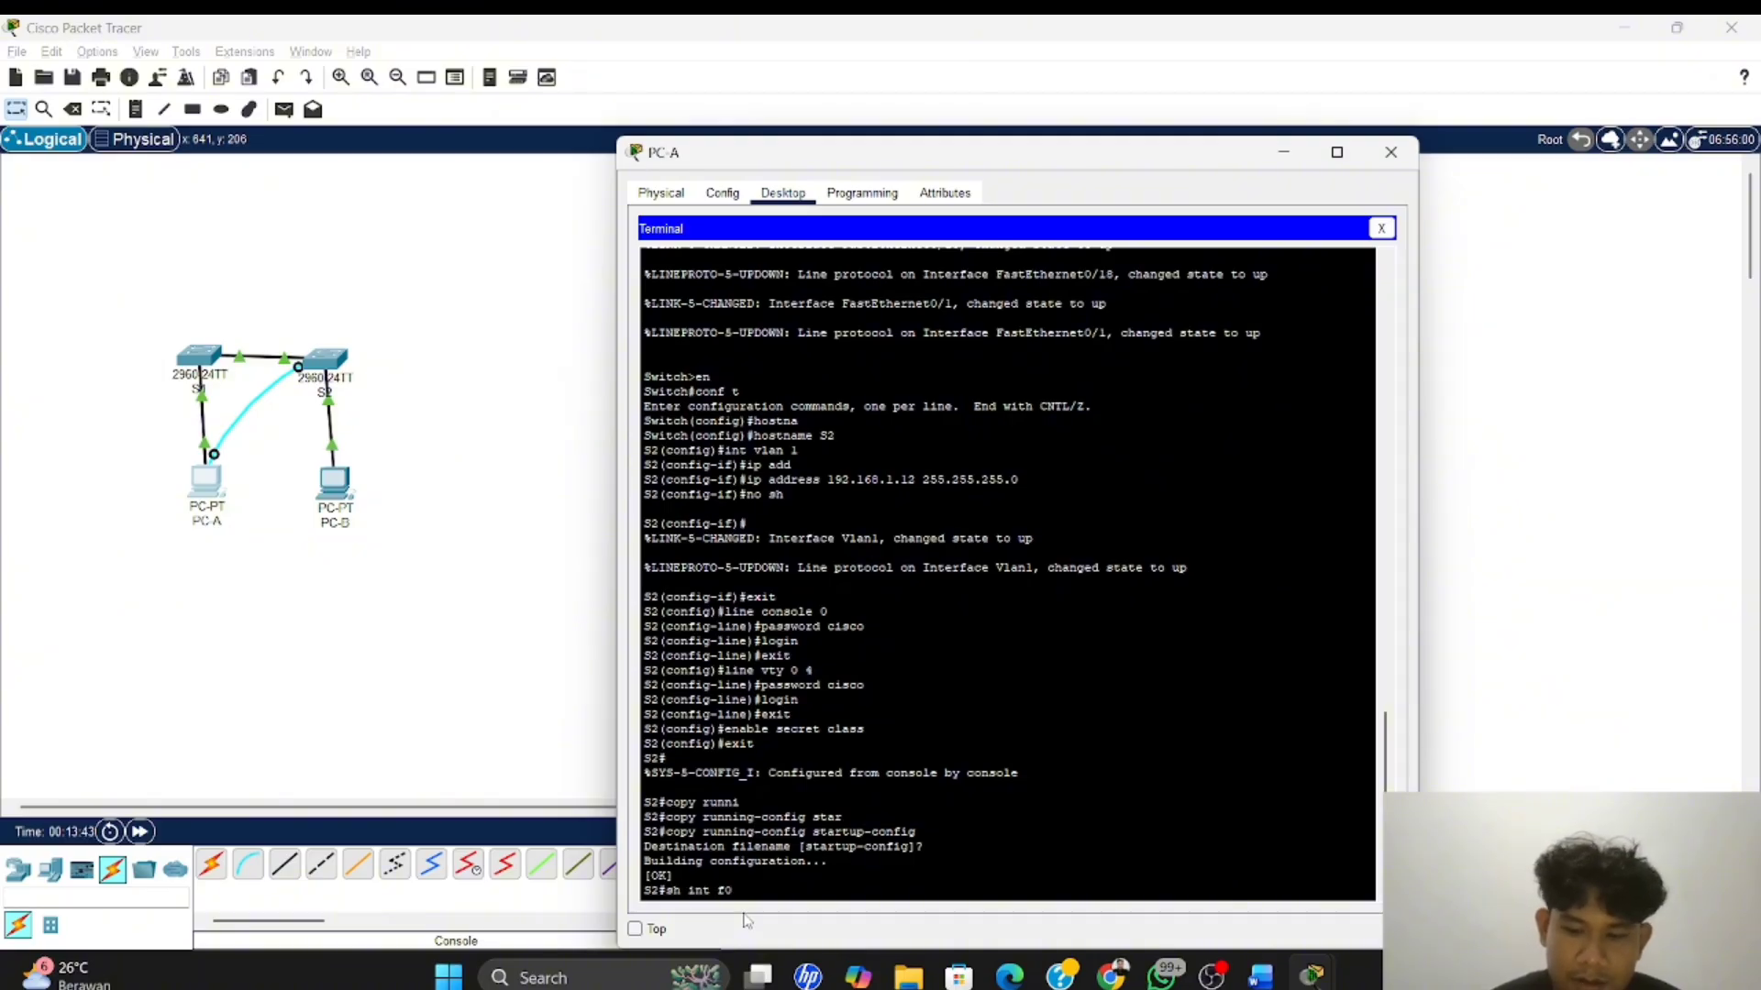
type("/1")
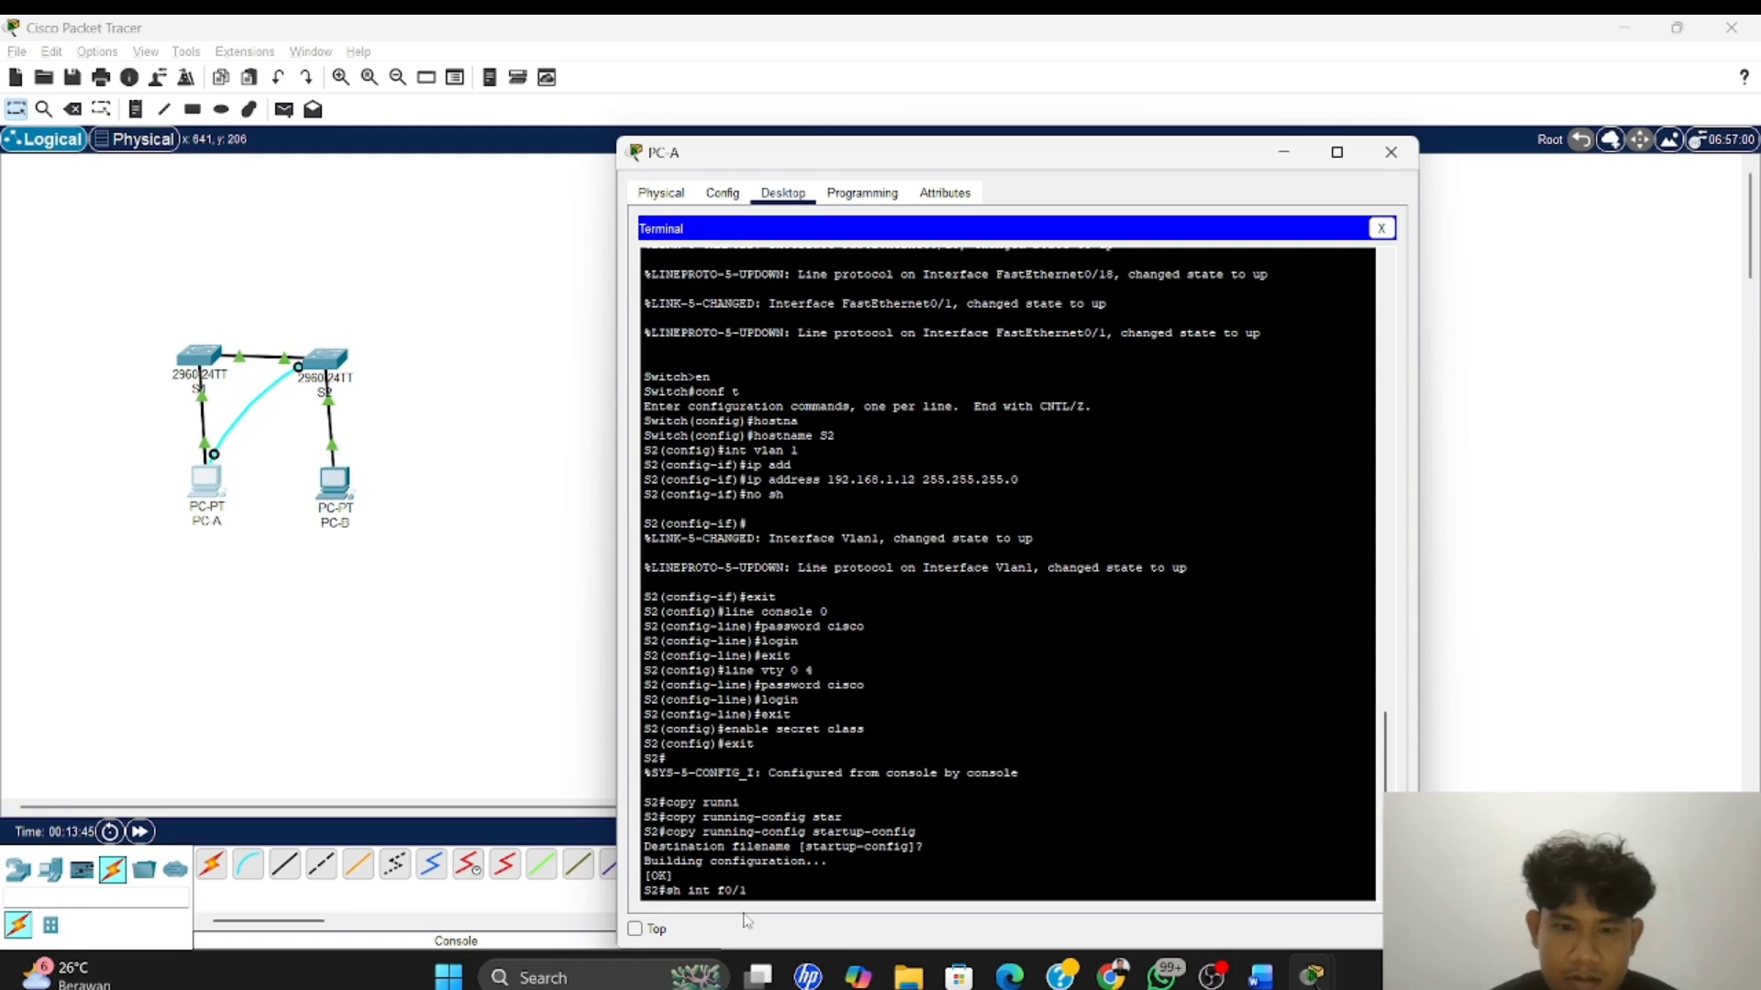
key("Return")
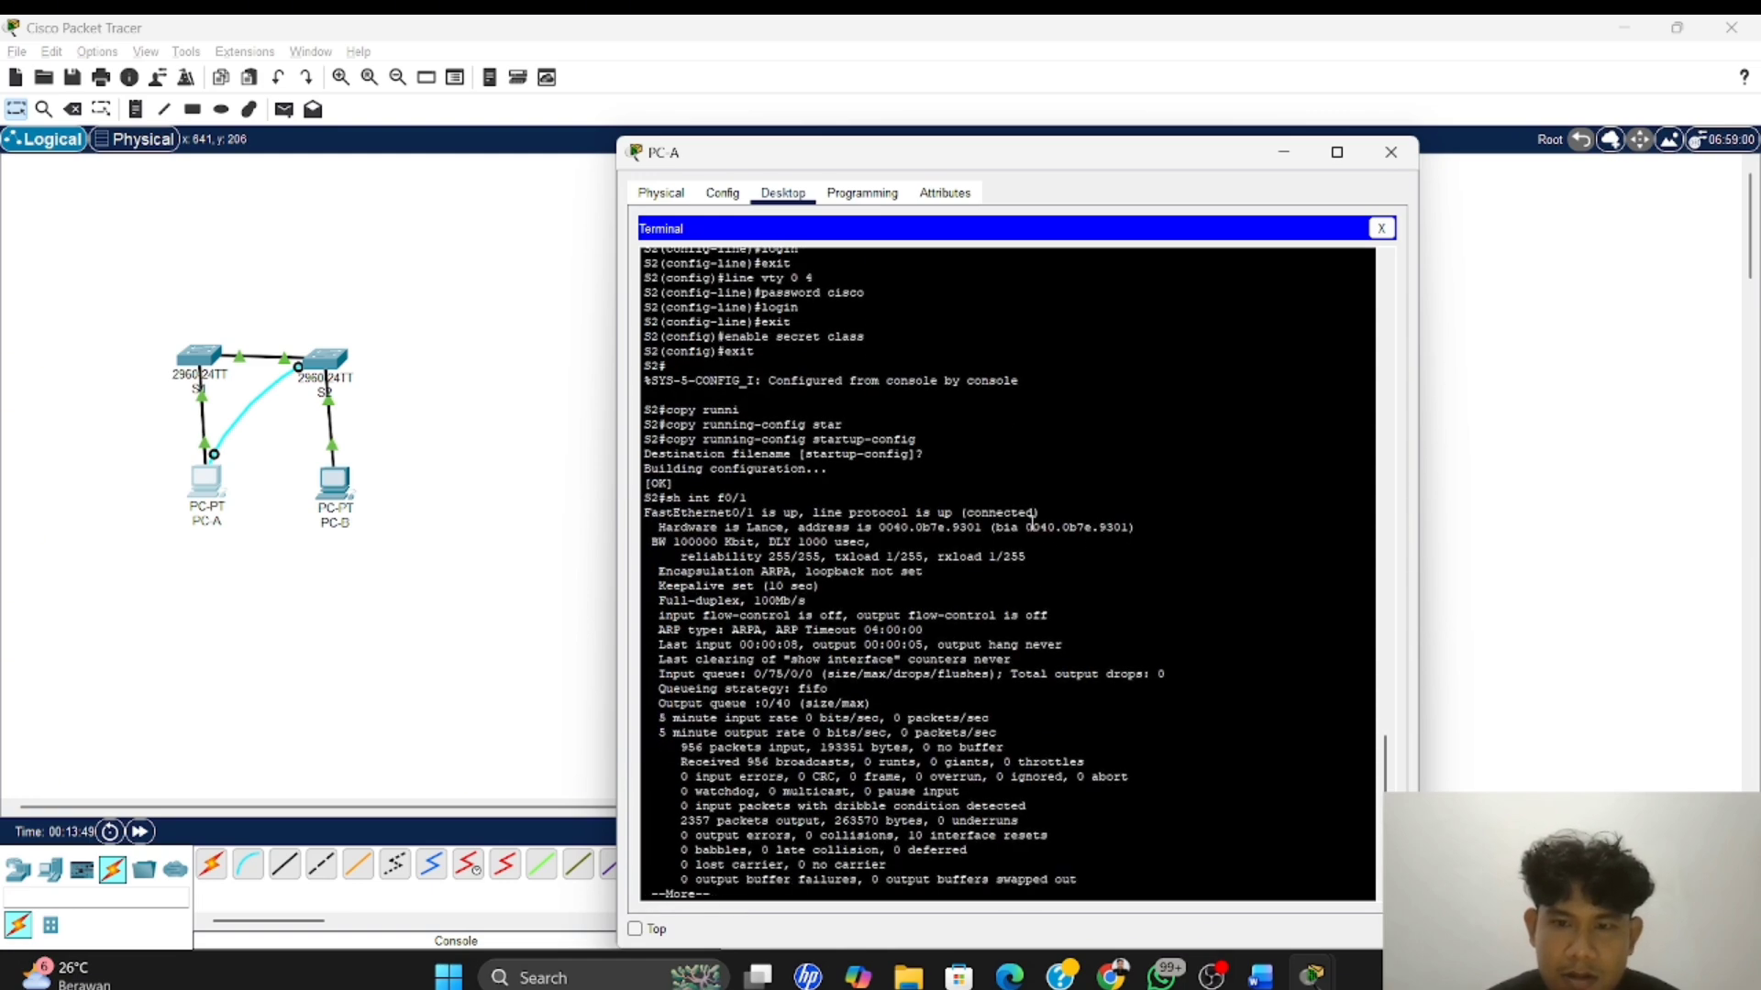
Copy S2's burned-in address 0040.0b7e.9301 and paste it after "MAC Address S2 Fast Ethernet 0/1:" in the Word document
key("alt+Tab")
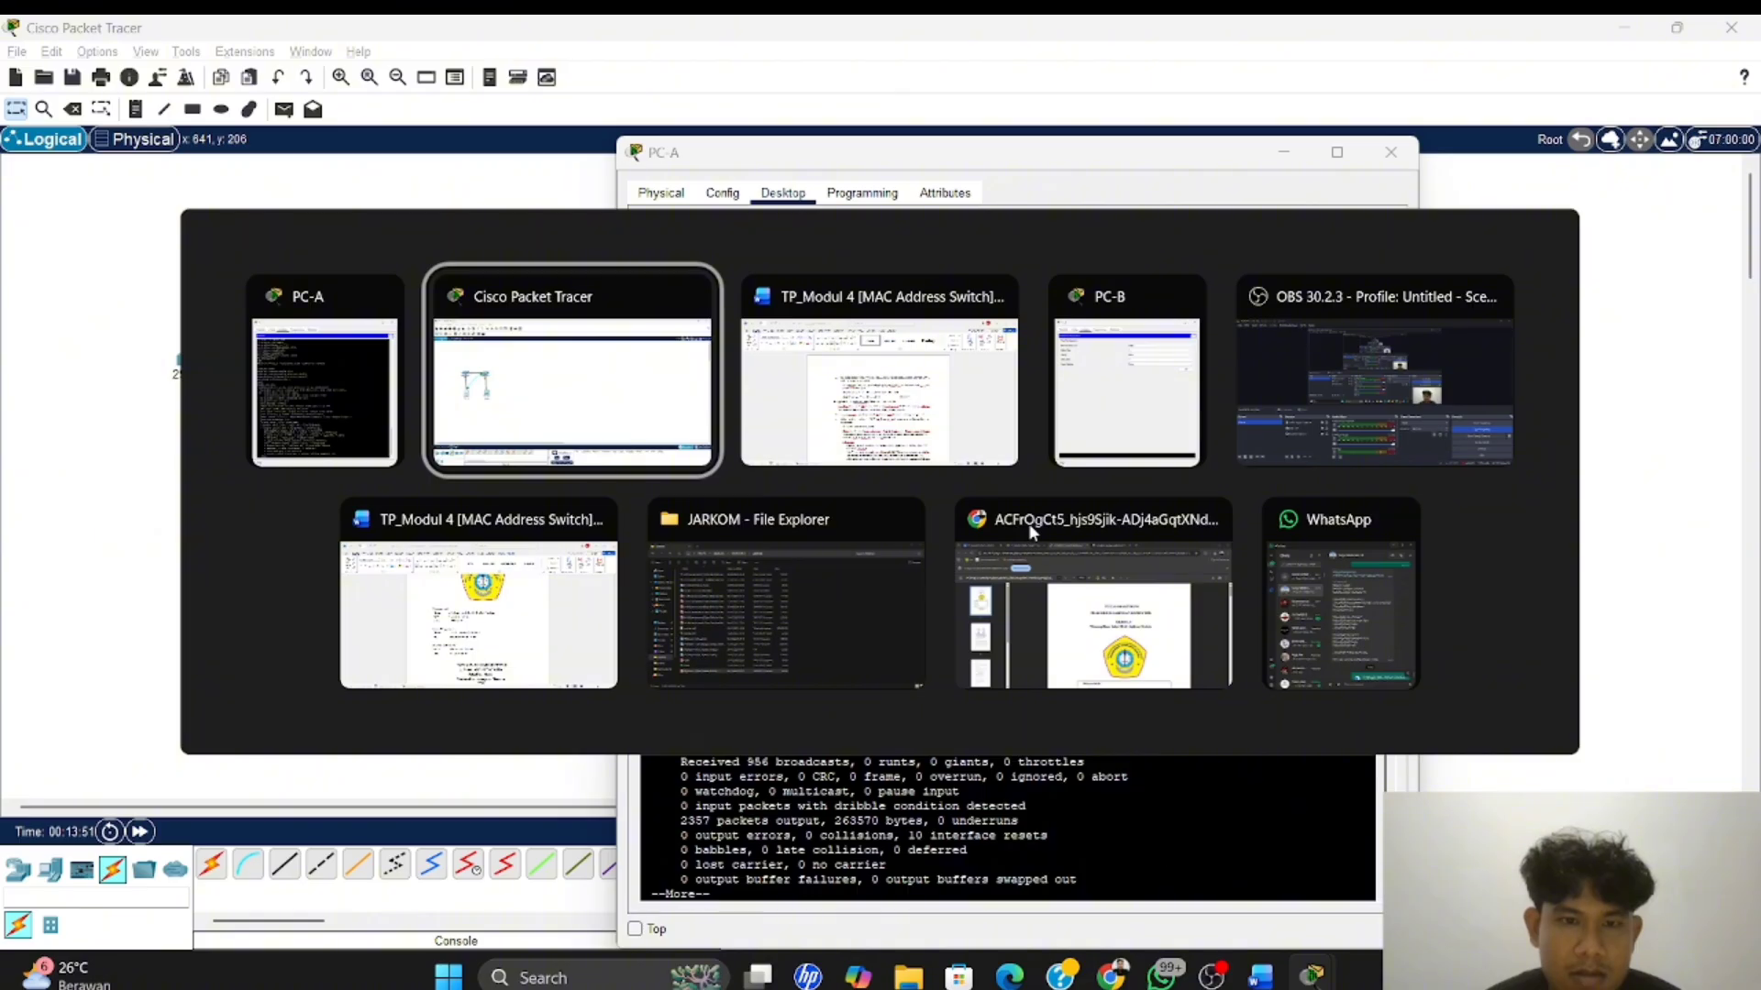
key("alt+Tab")
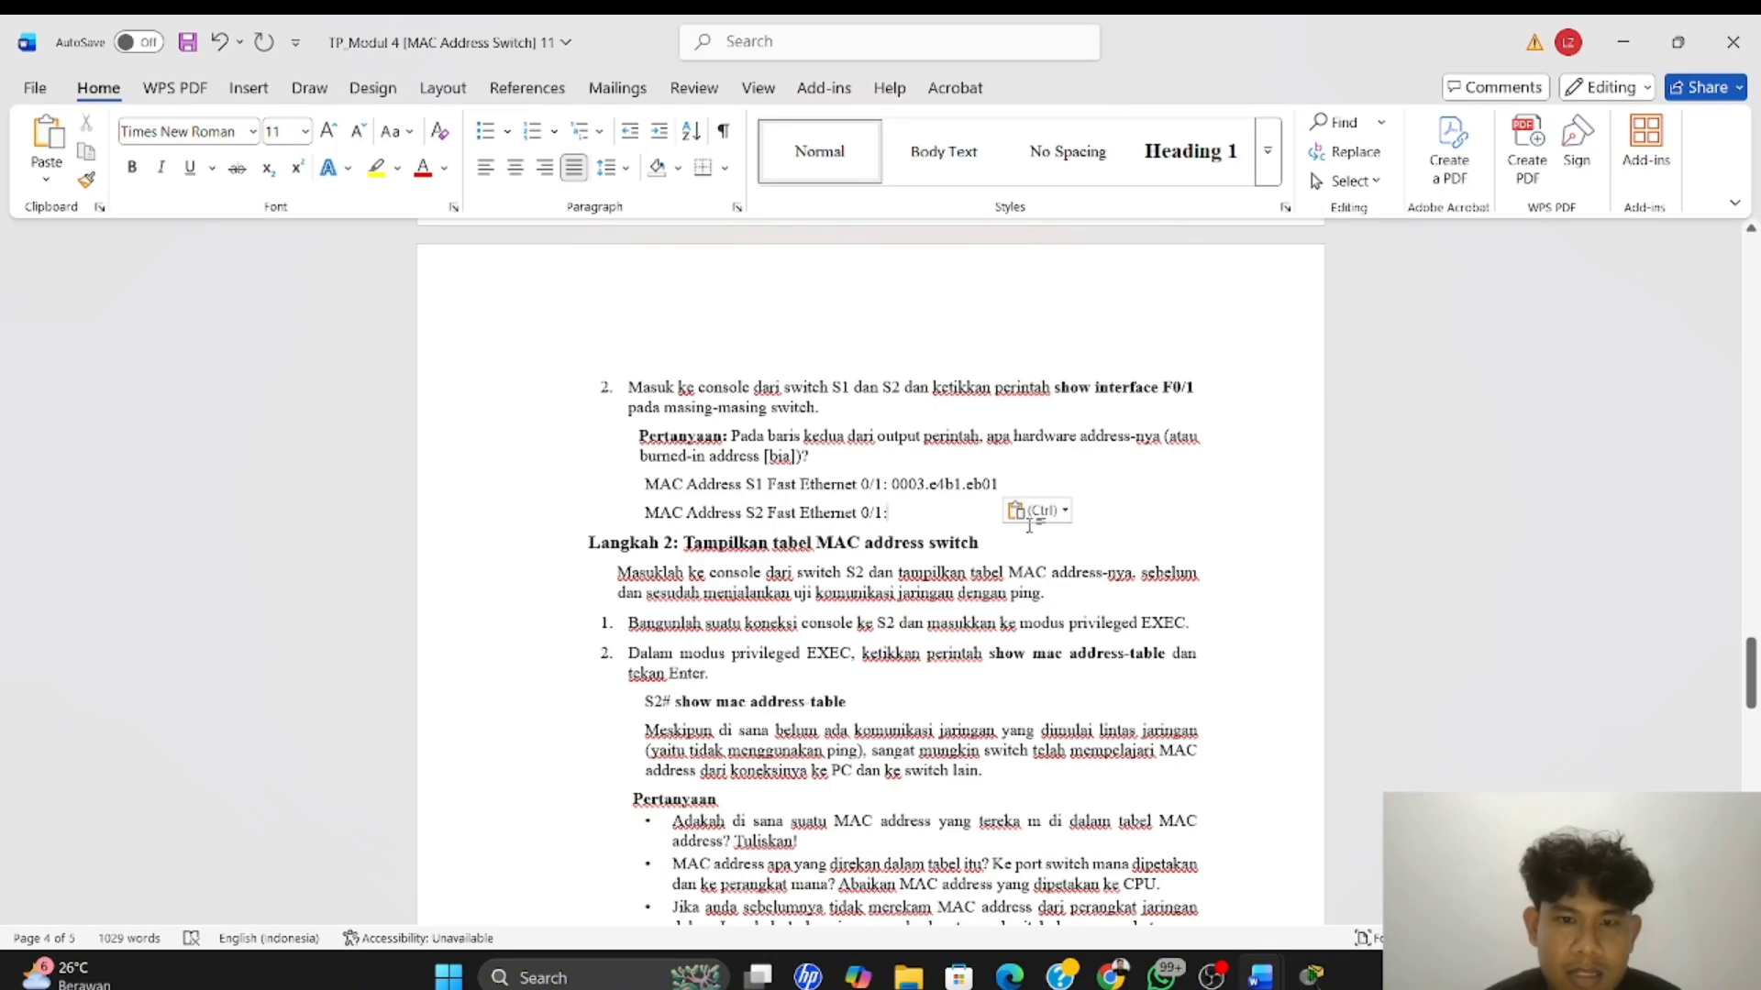
key("alt+Tab")
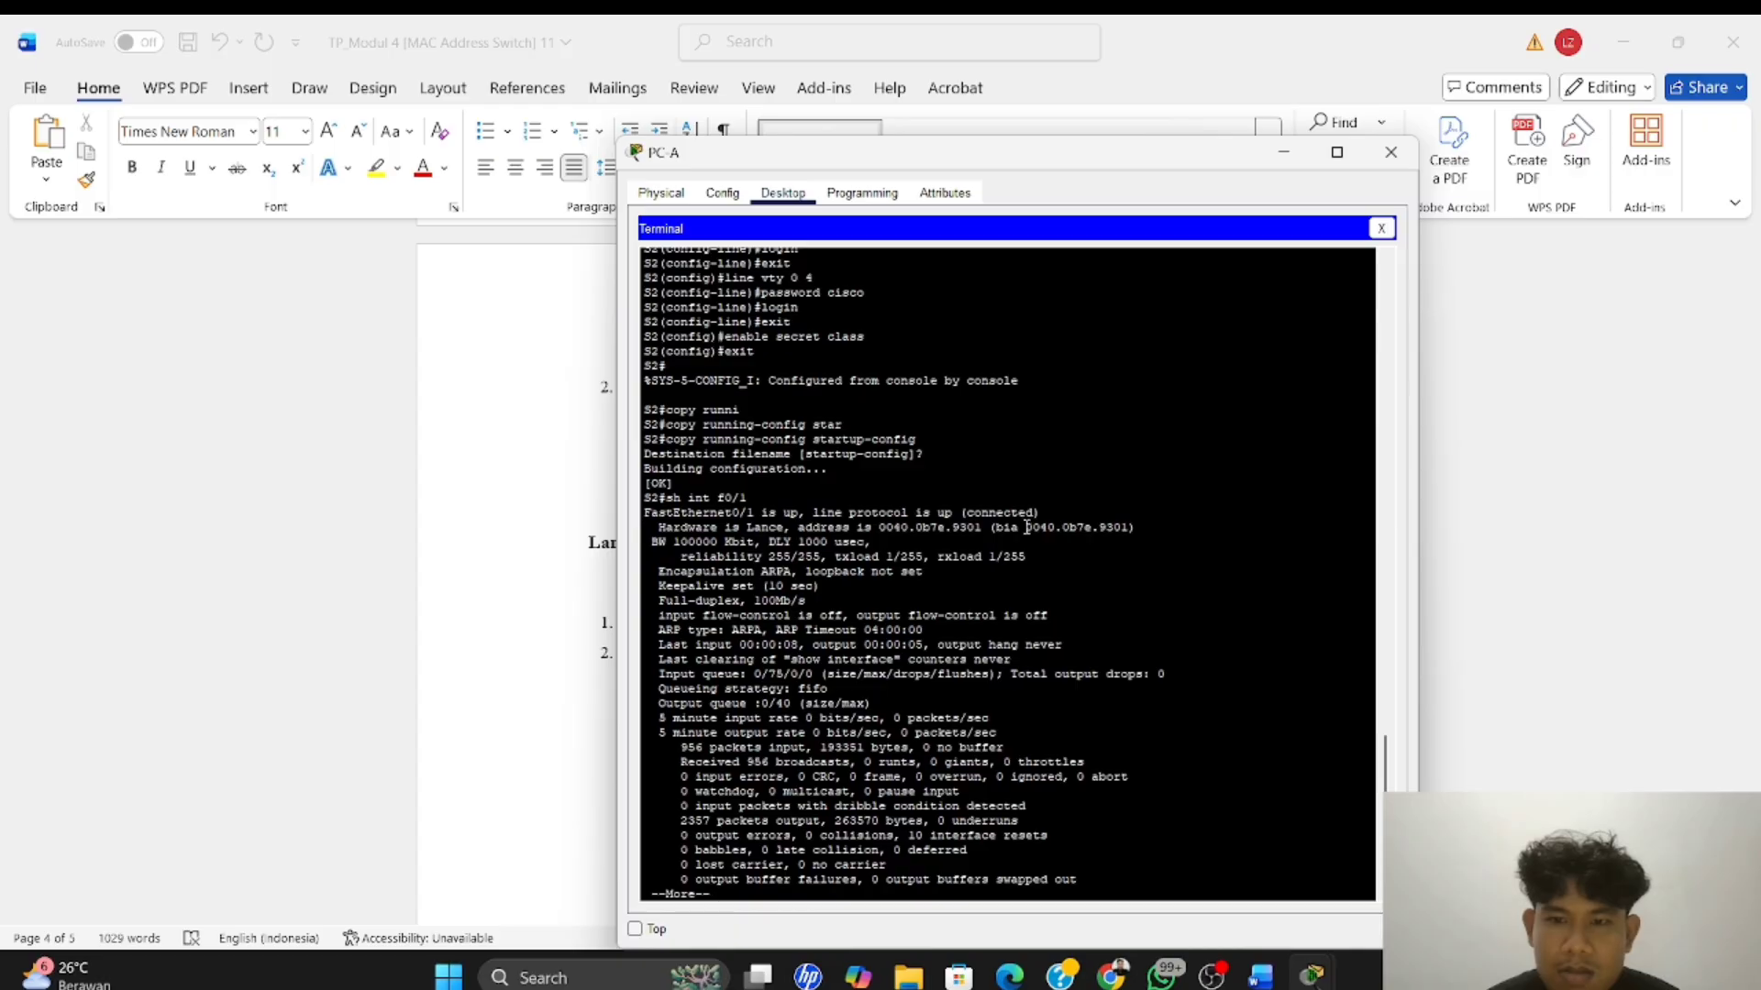
left_click_drag(1025, 528, 1128, 531)
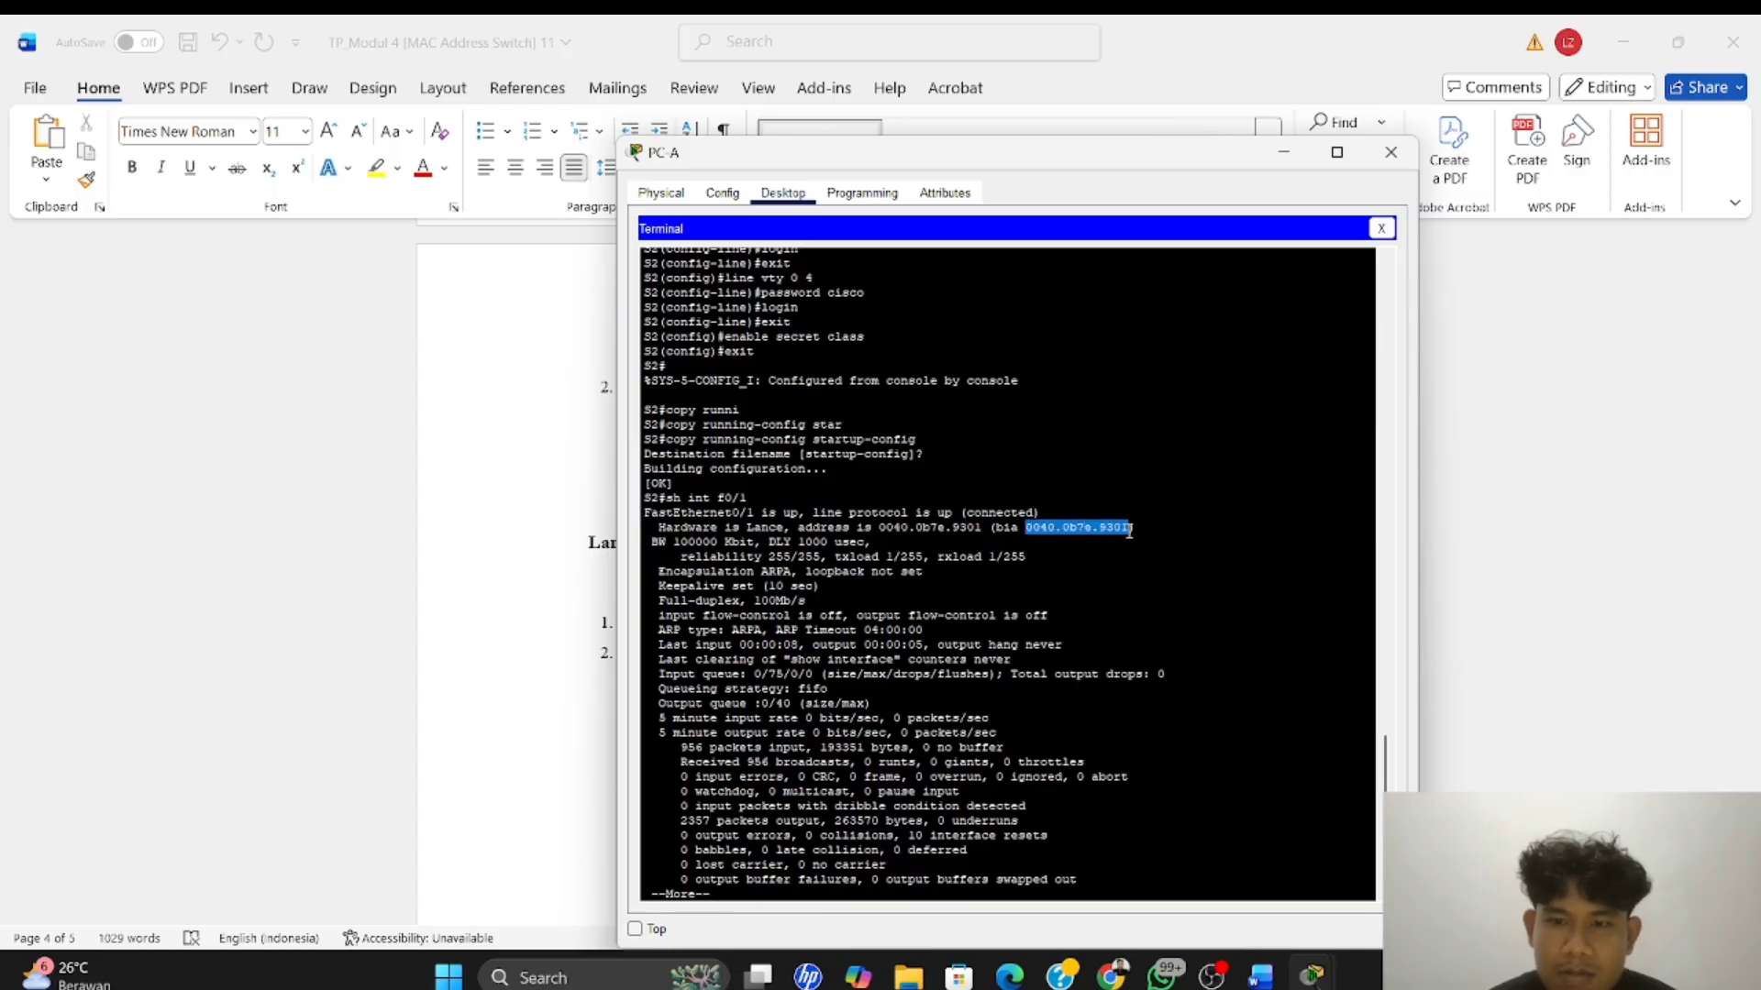
right_click(1129, 532)
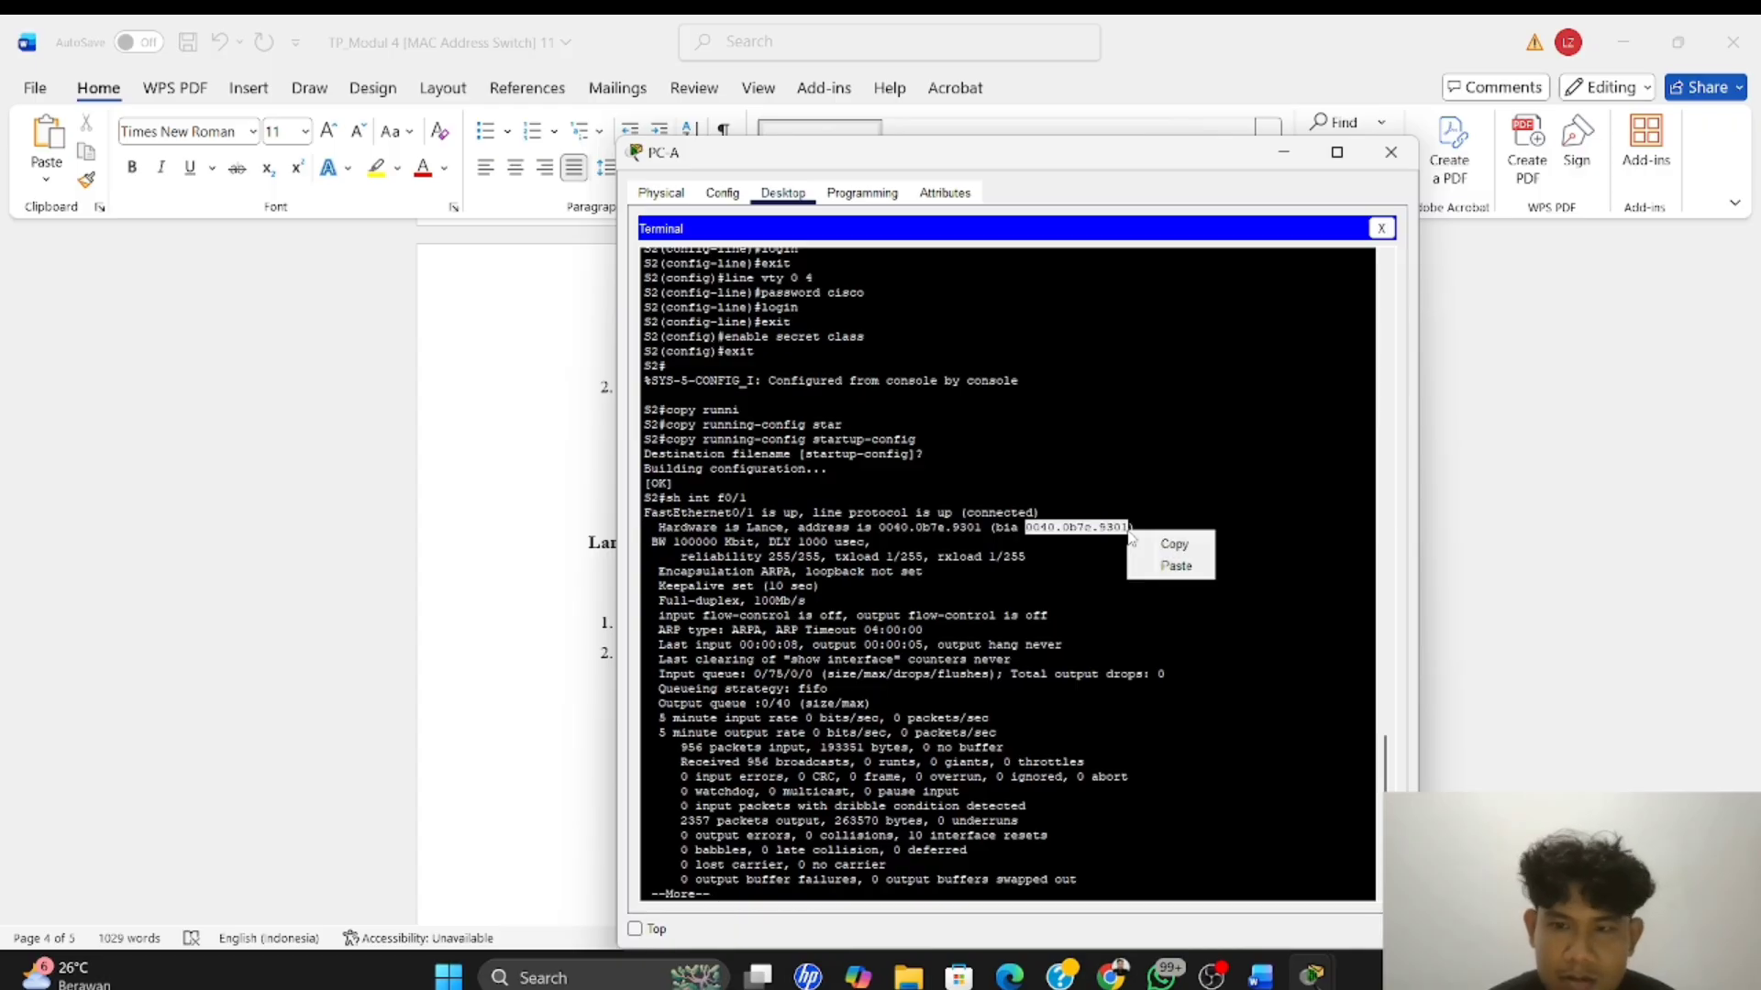
left_click(1160, 545)
key("alt+Tab")
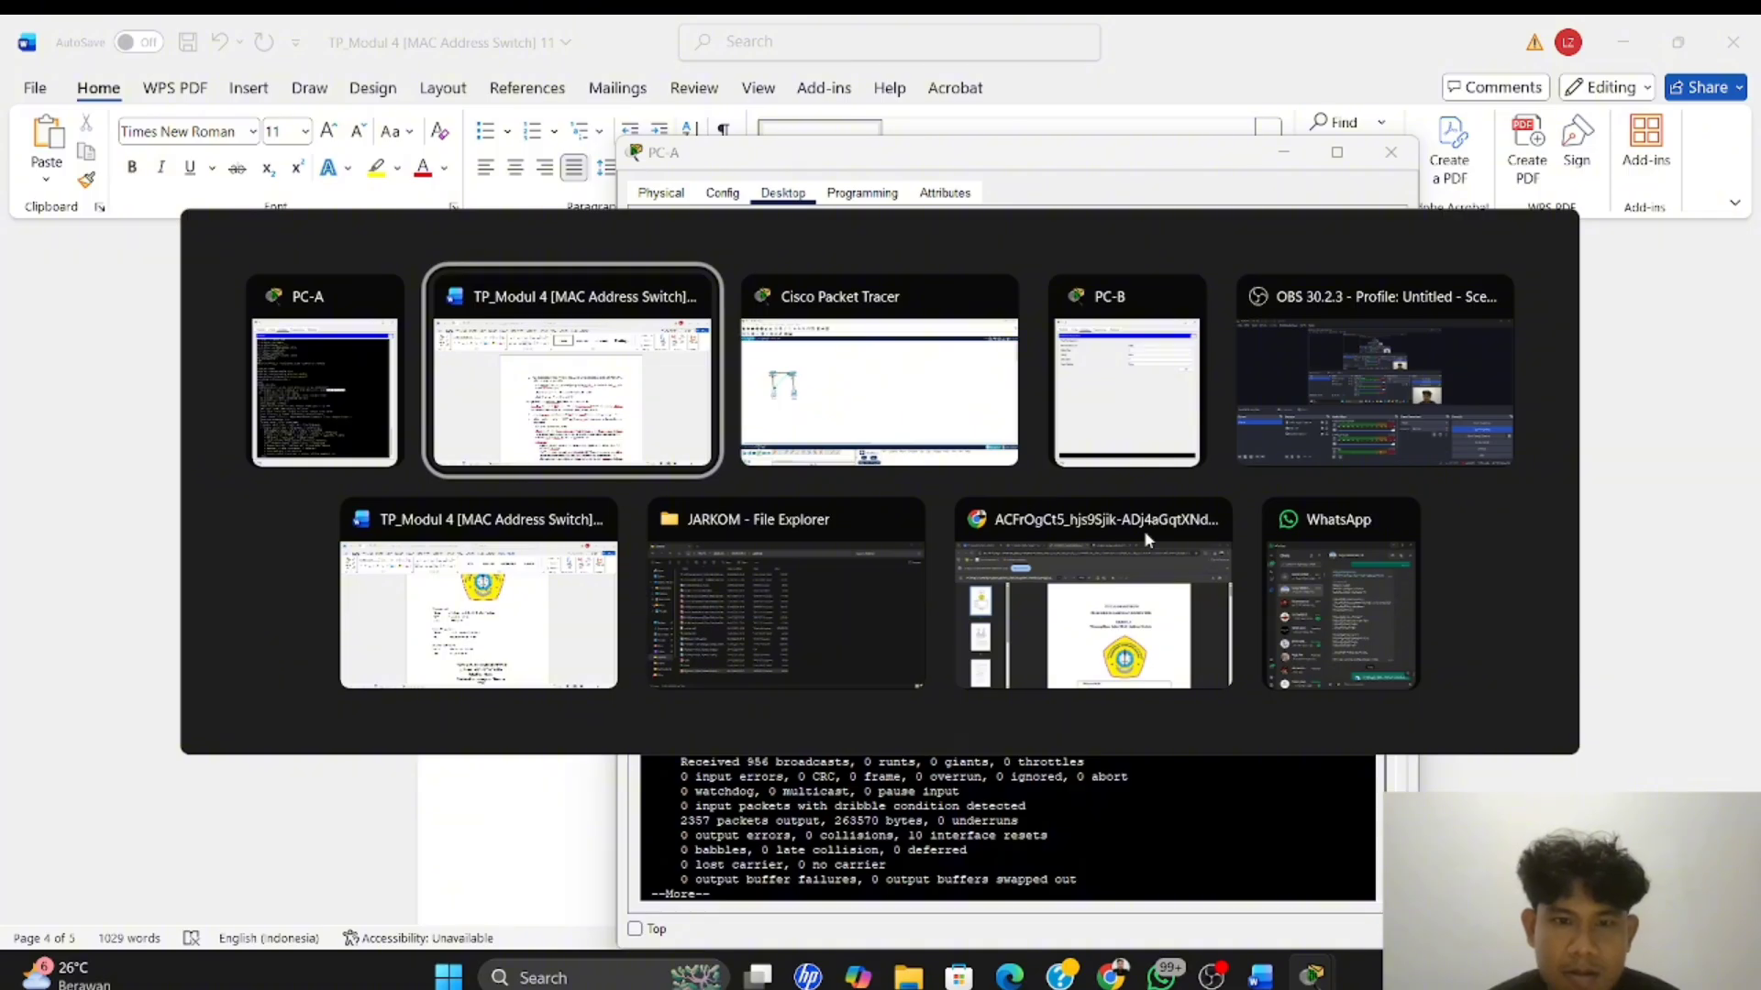
key("ctrl+v")
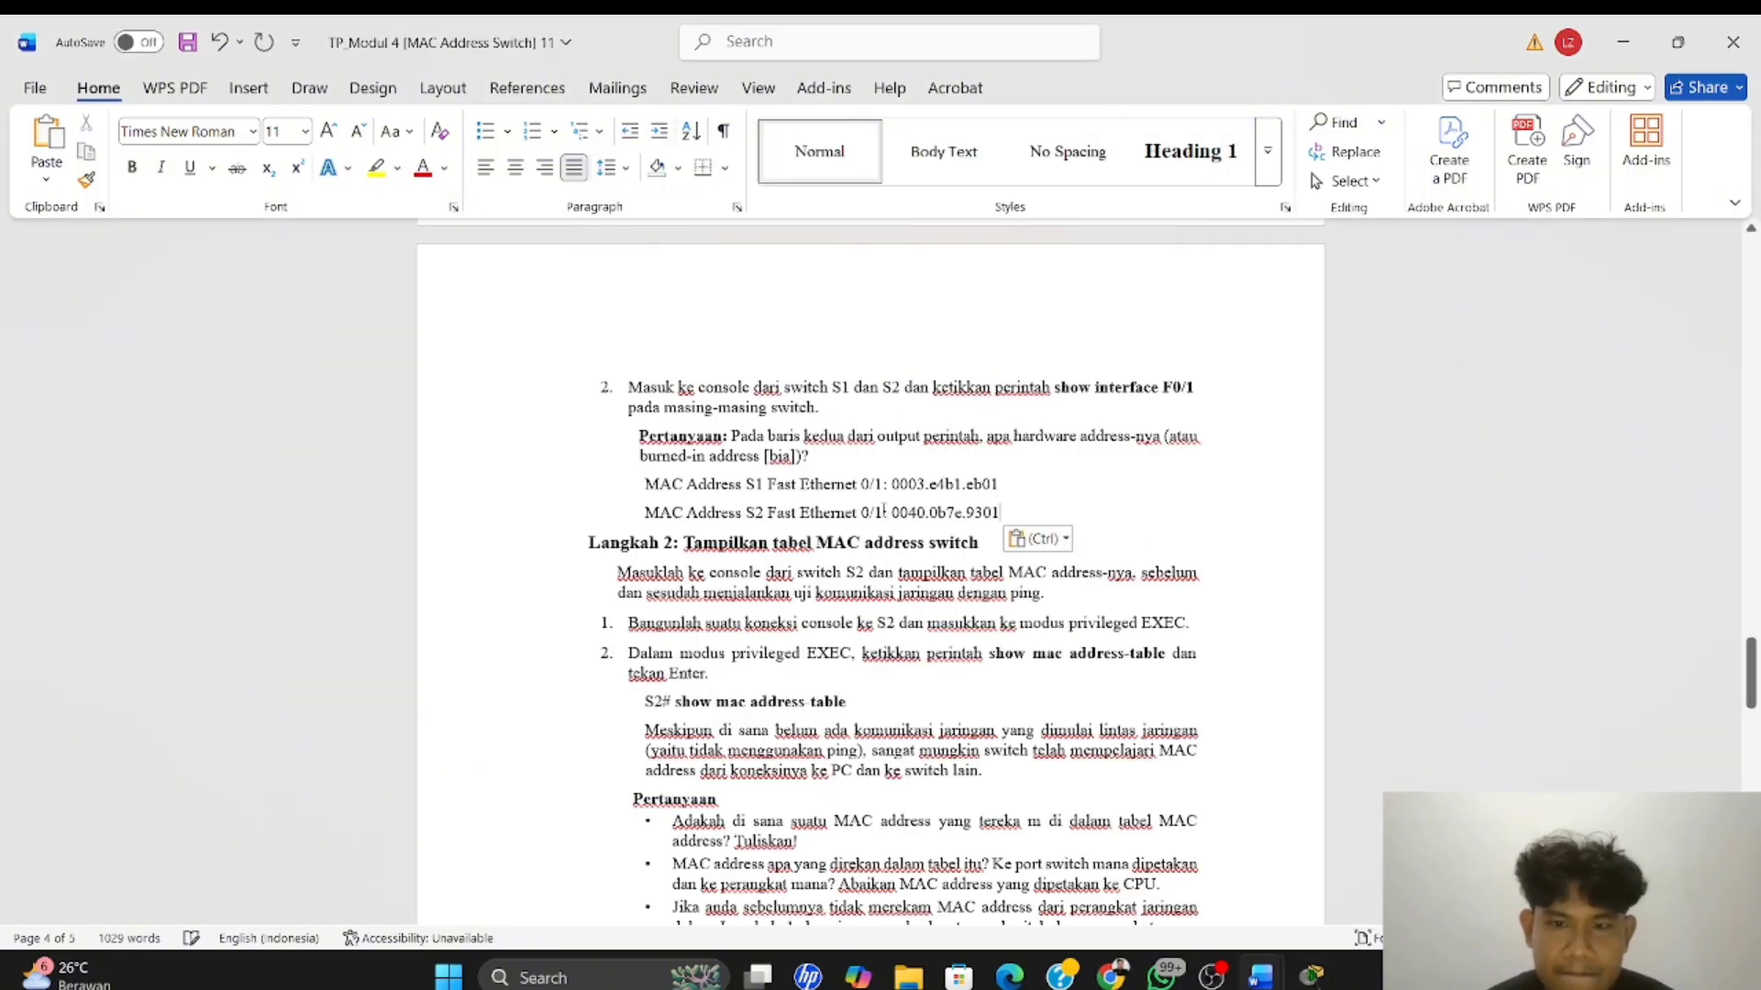
Read the Langkah 2 instructions and questions about displaying the MAC address table of S2
scroll(974, 504, "down", 3)
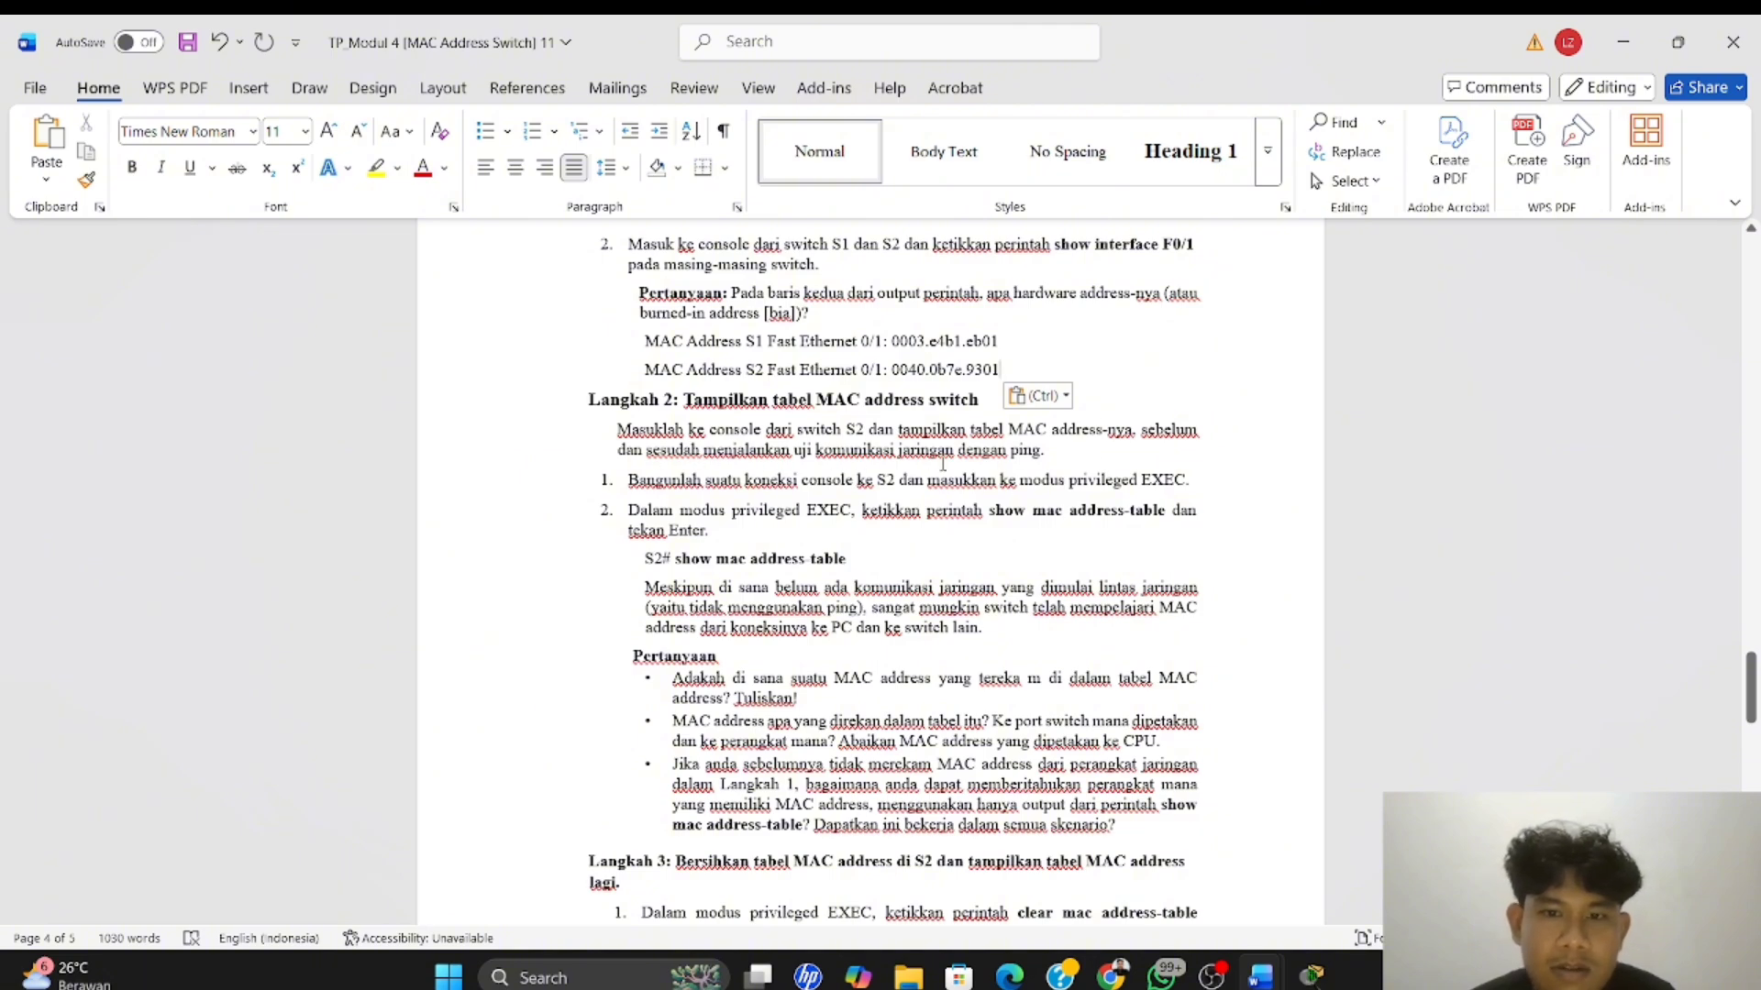
scroll(982, 461, "down", 3)
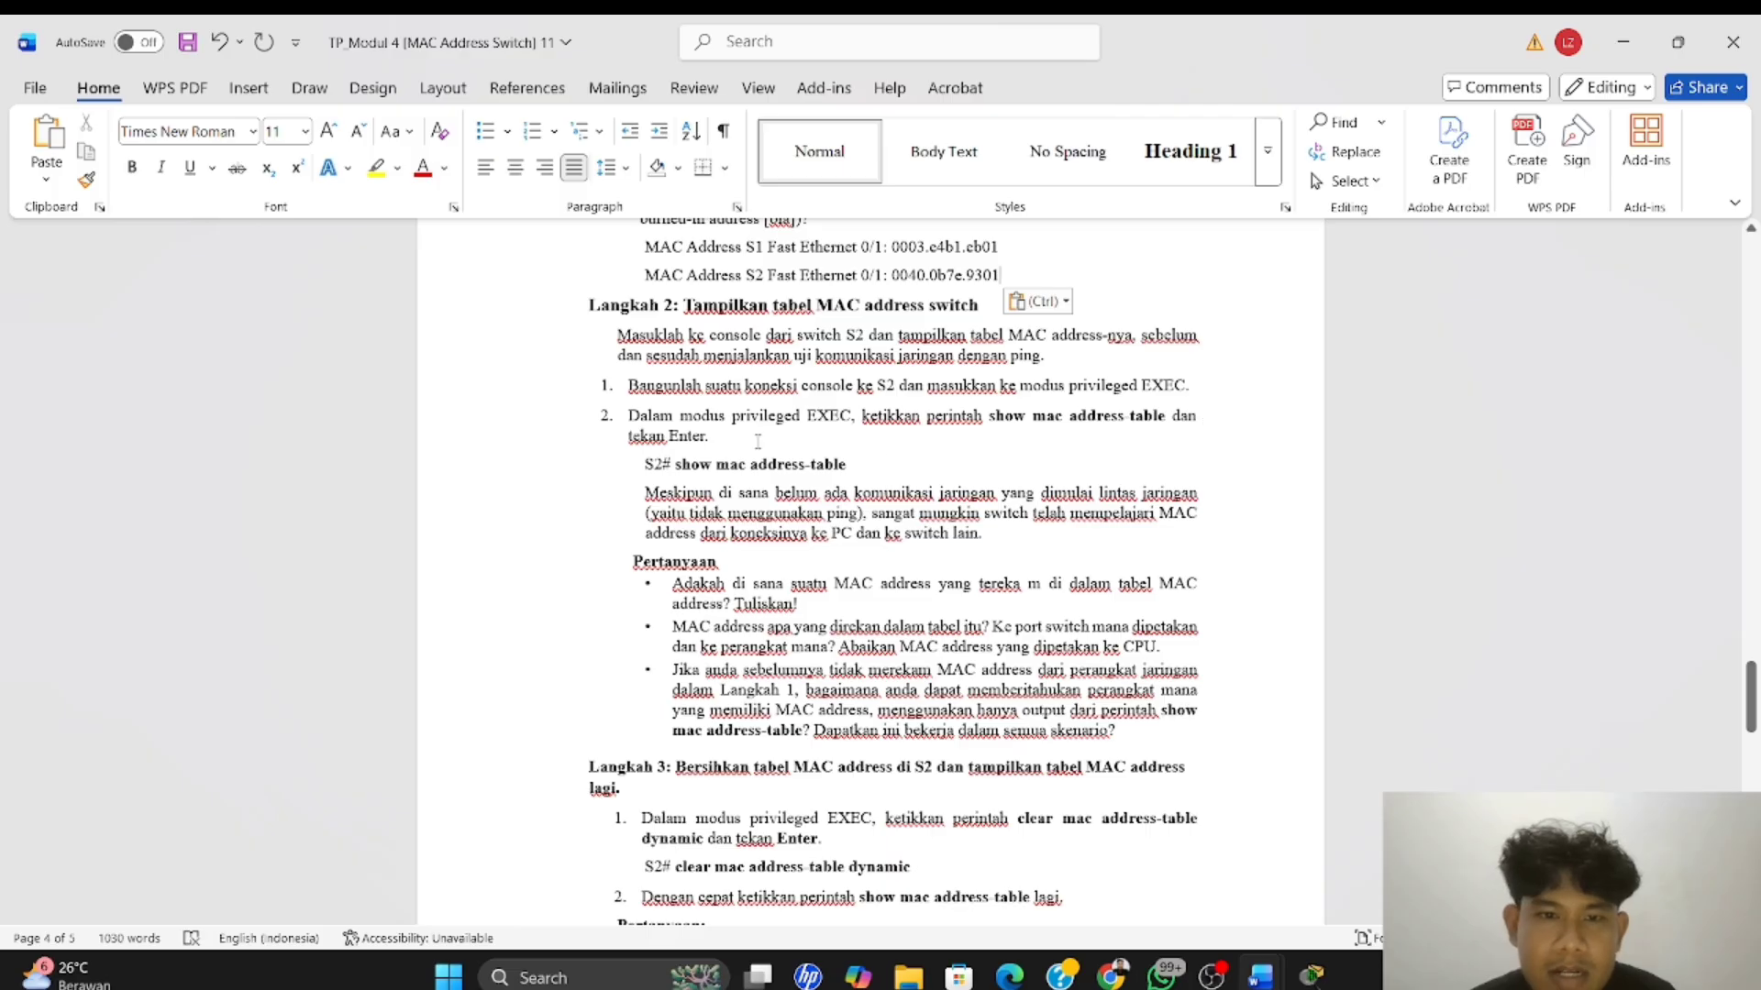
scroll(680, 459, "down", 2)
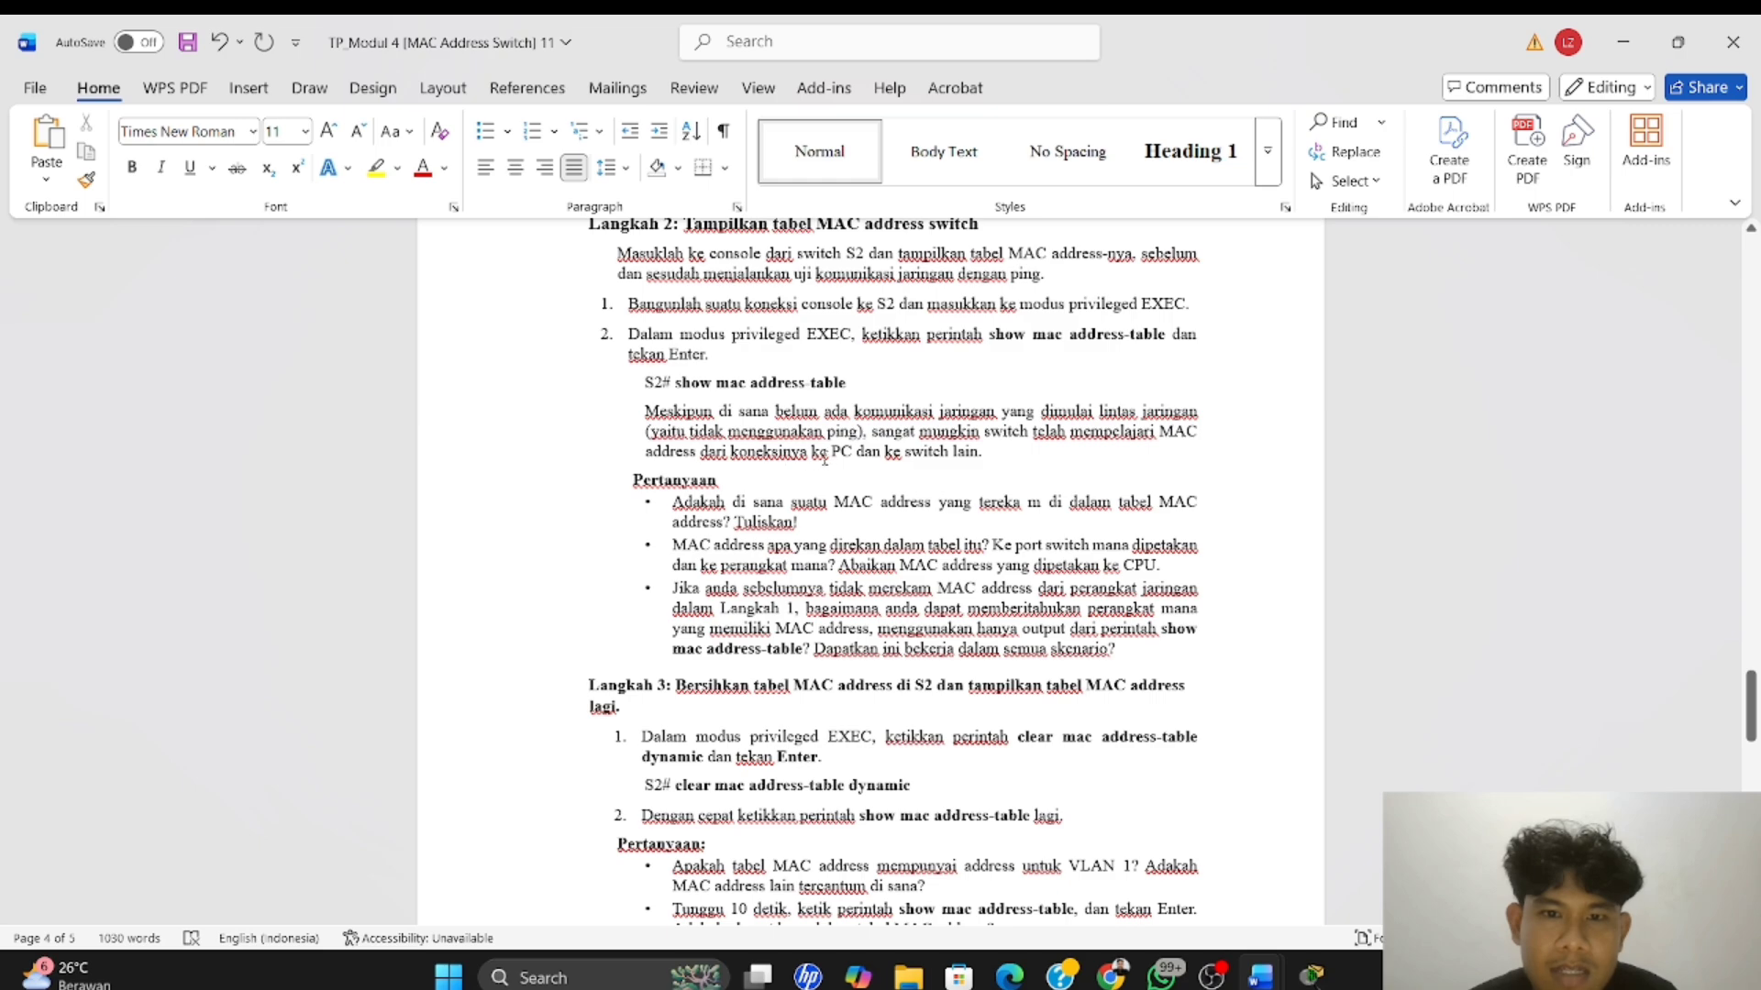
scroll(908, 461, "down", 1)
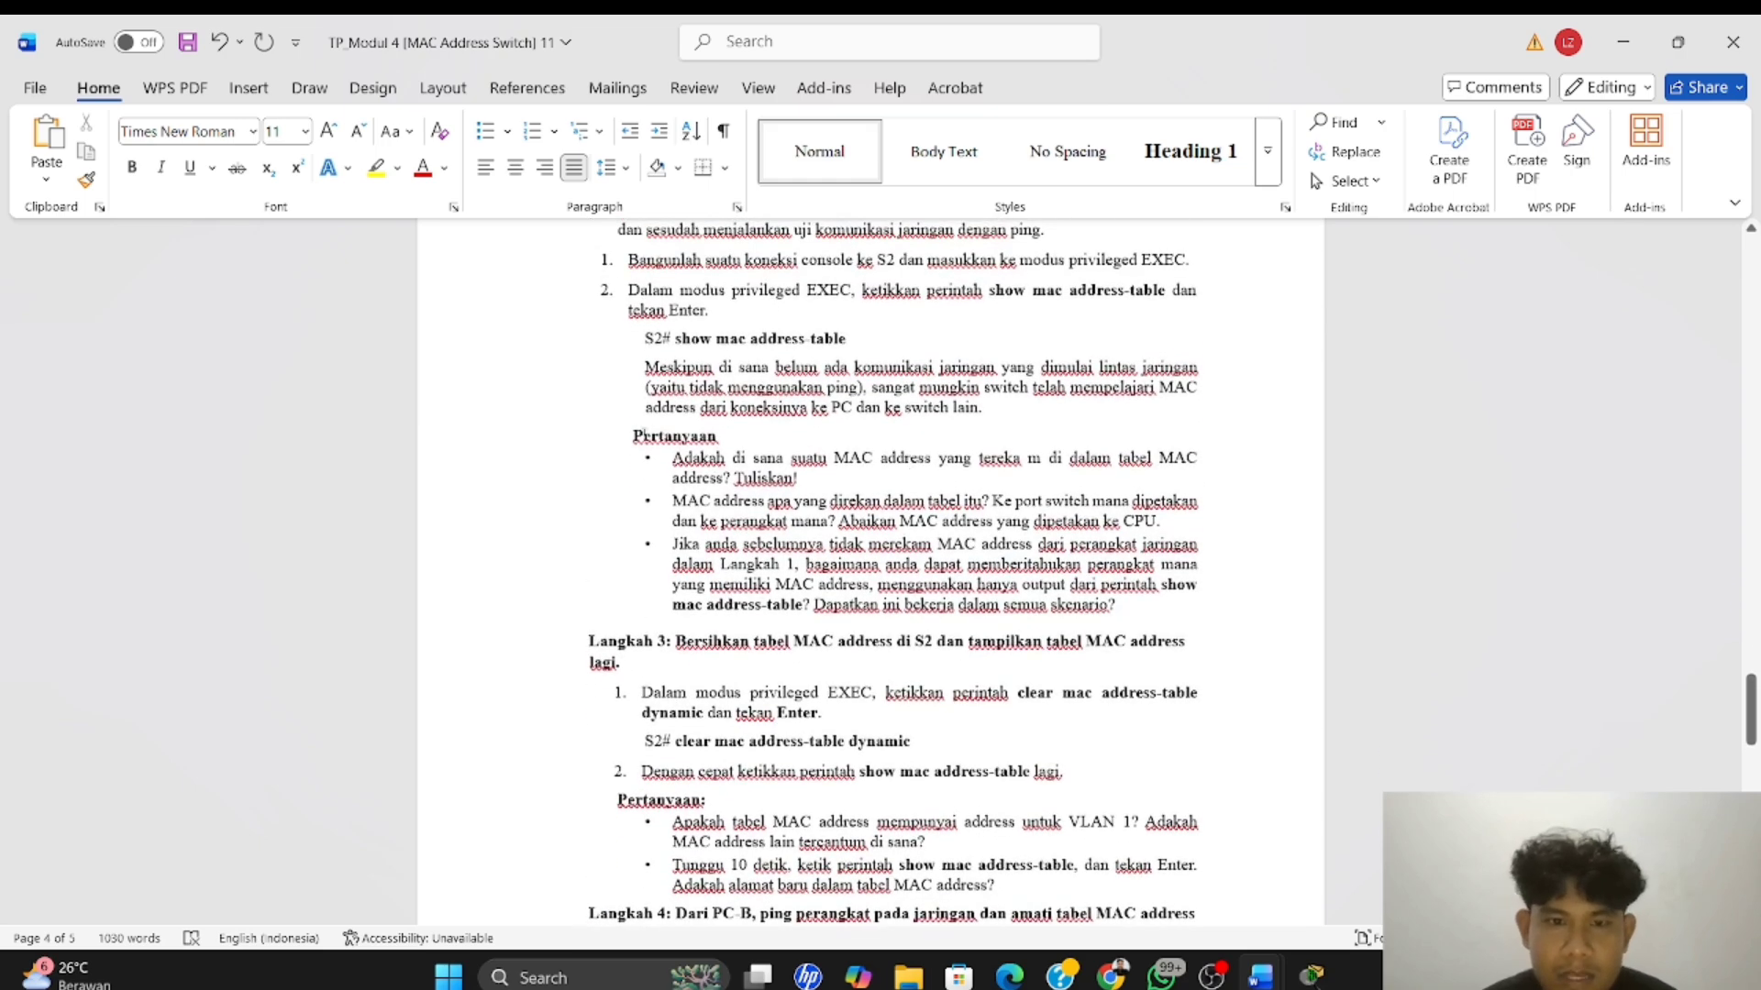
scroll(744, 459, "up", 1)
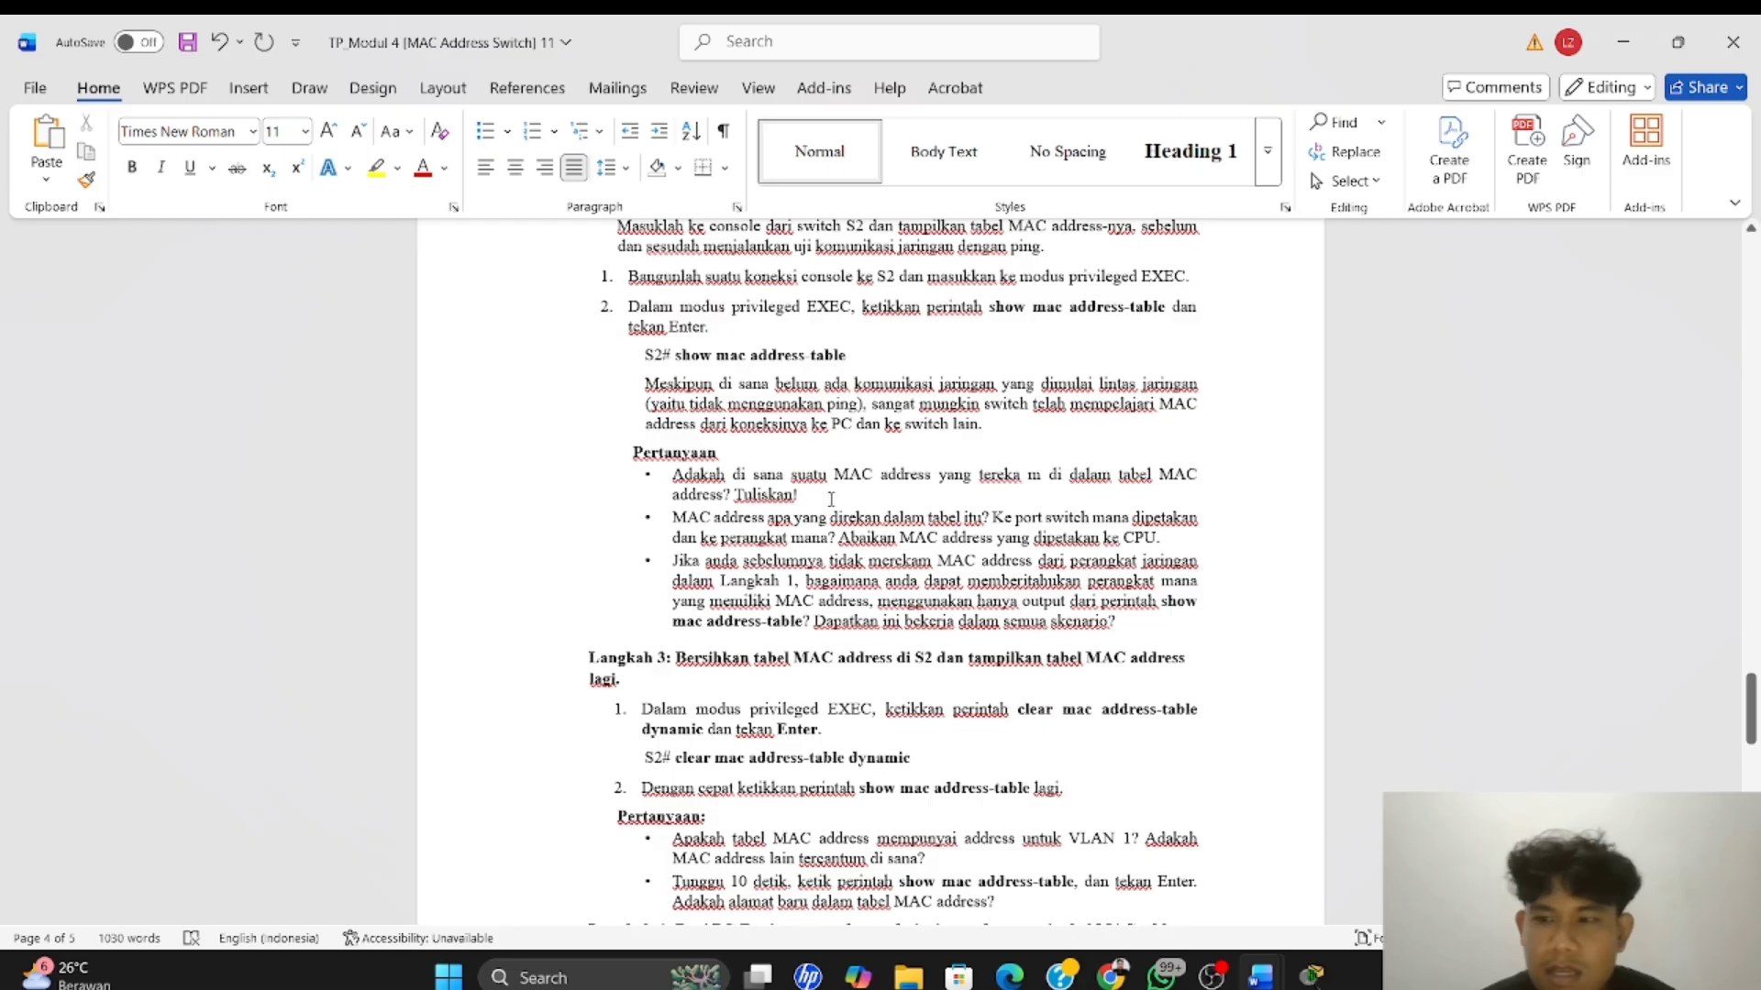
scroll(831, 499, "down", 1)
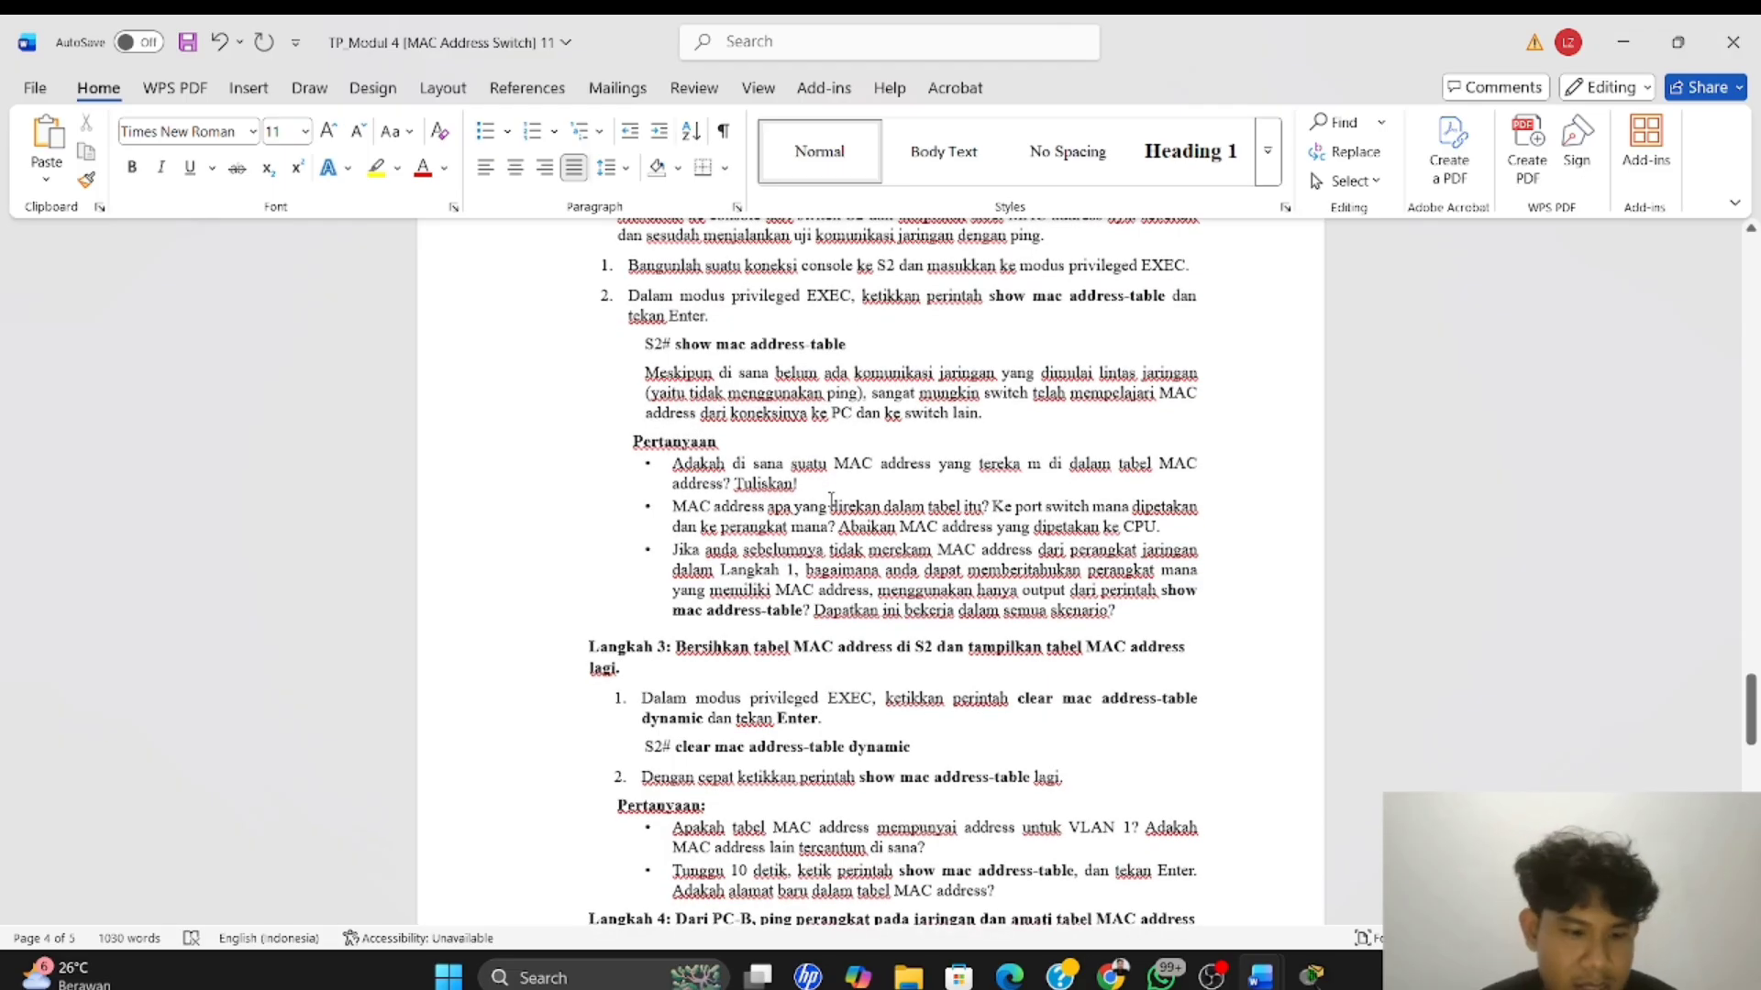
Switch back to PC-A's terminal in Packet Tracer and leave the paged interface output to return to the S2# prompt
key("alt+Tab")
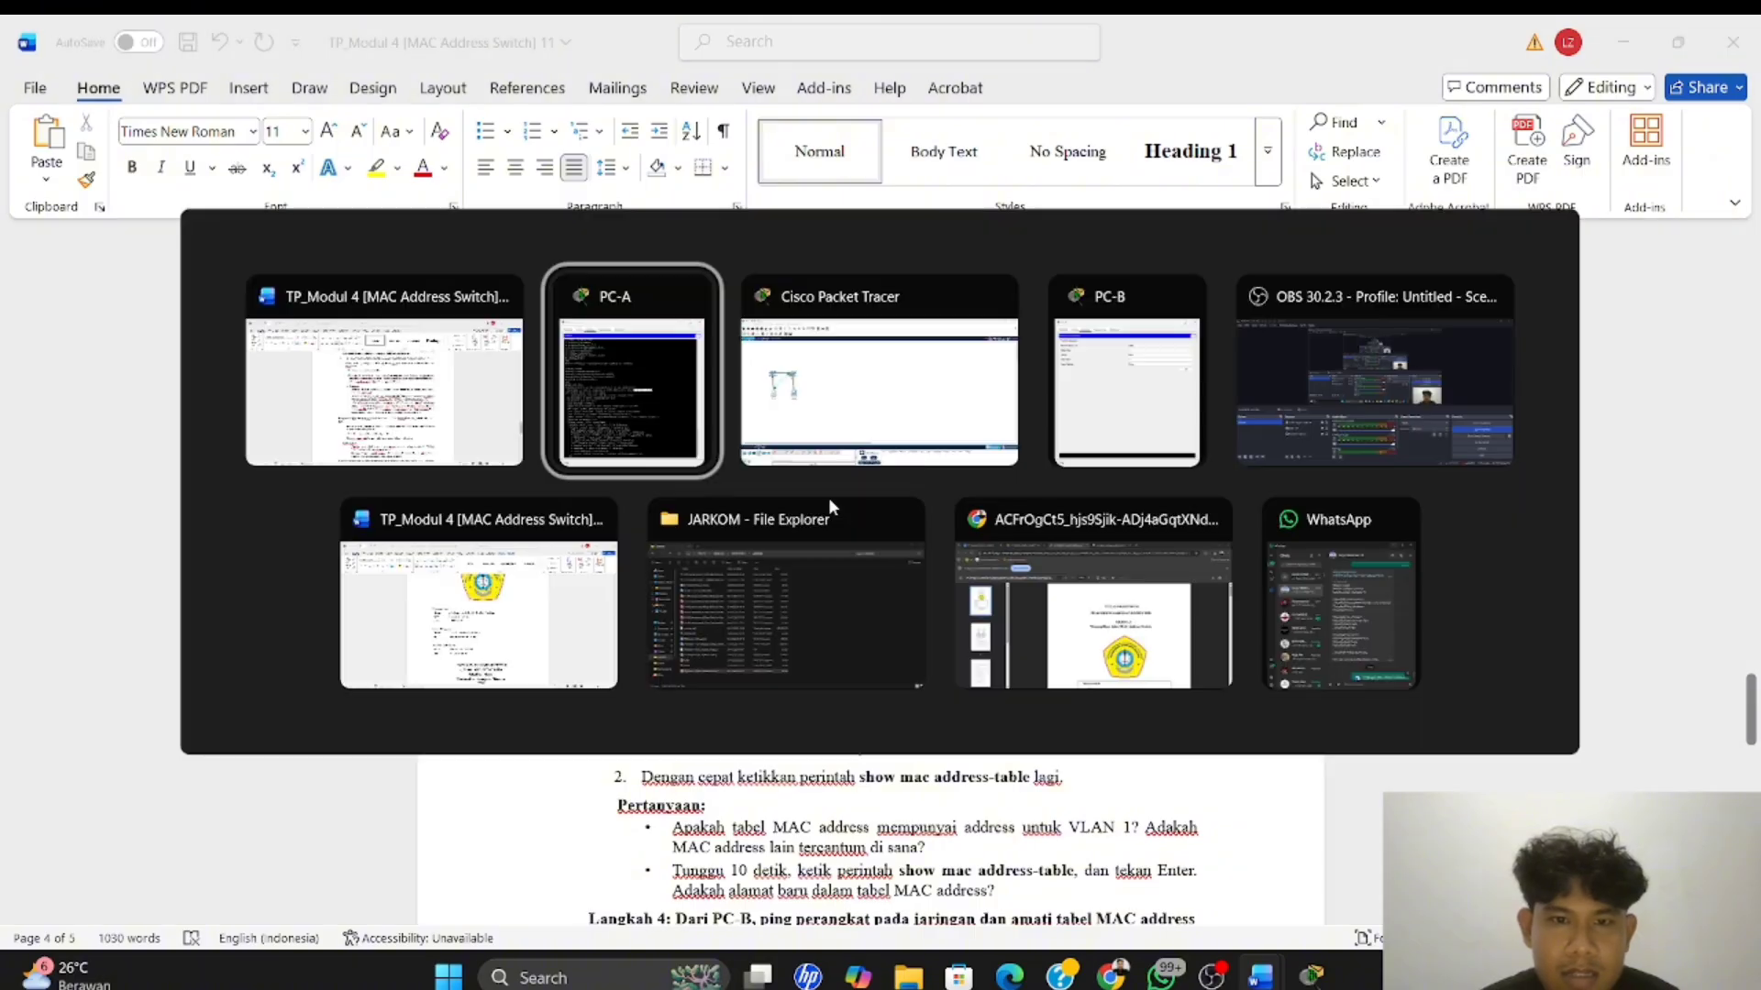
key("alt+Tab")
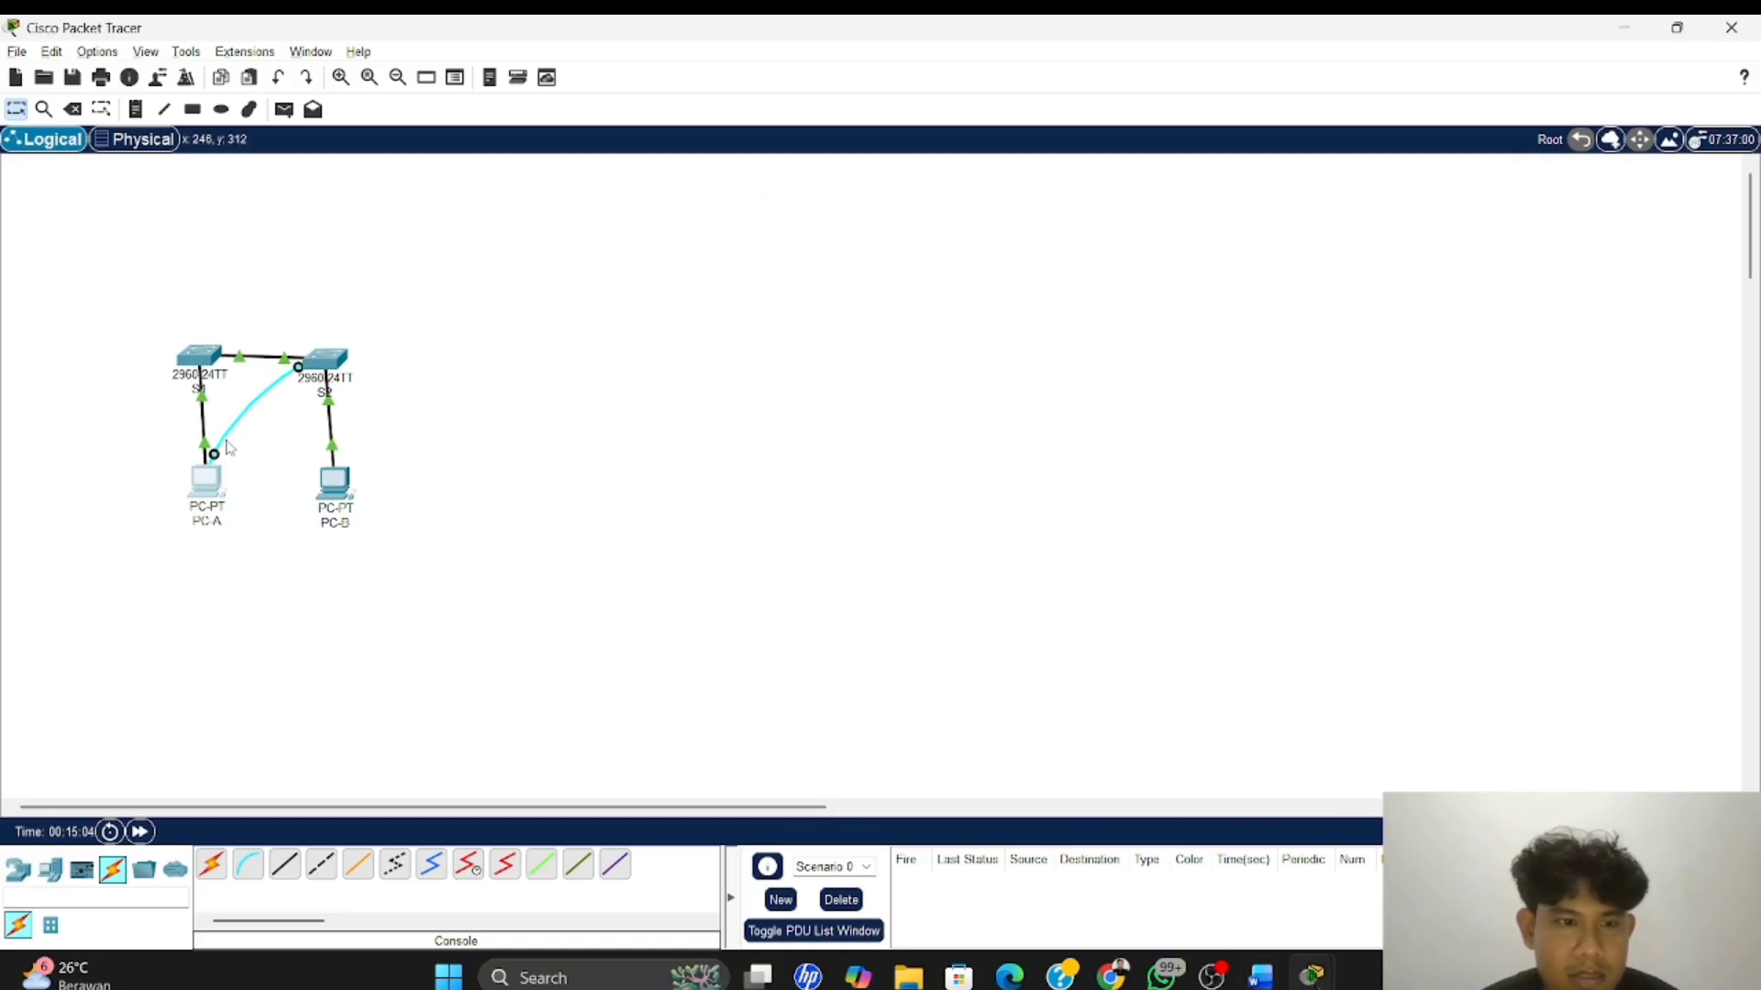
left_click(209, 482)
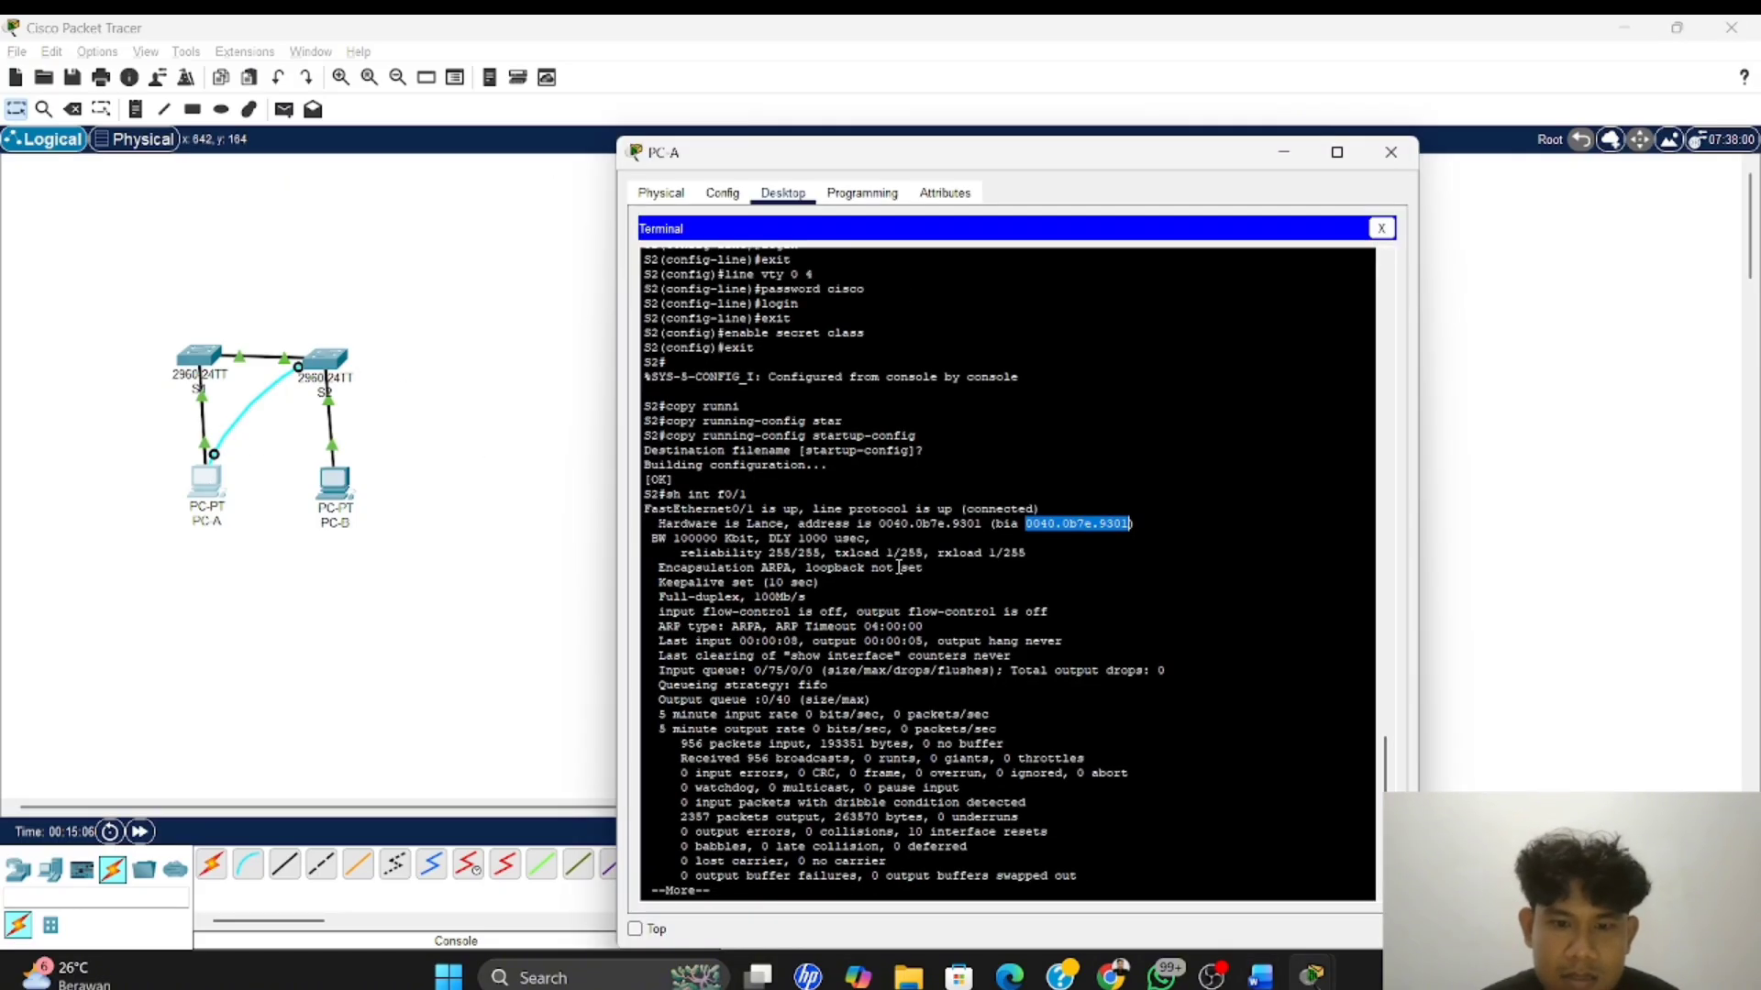
left_click(779, 891)
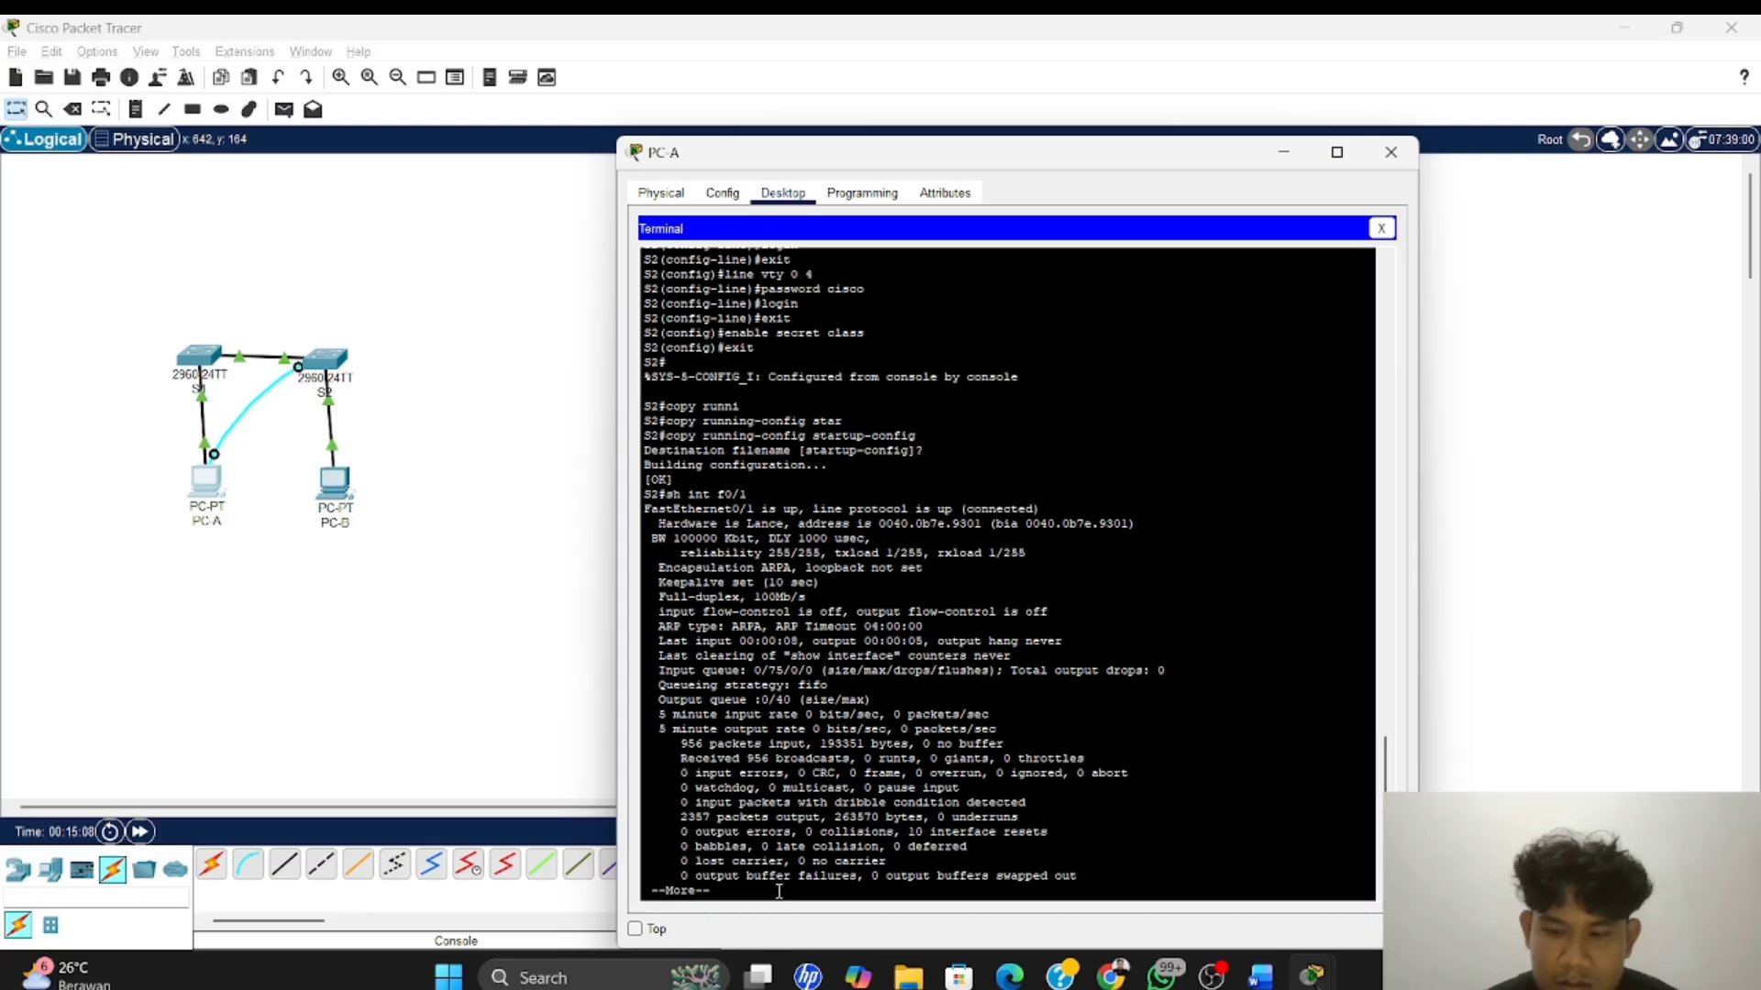
key("Return")
key("Return")
key("Return")
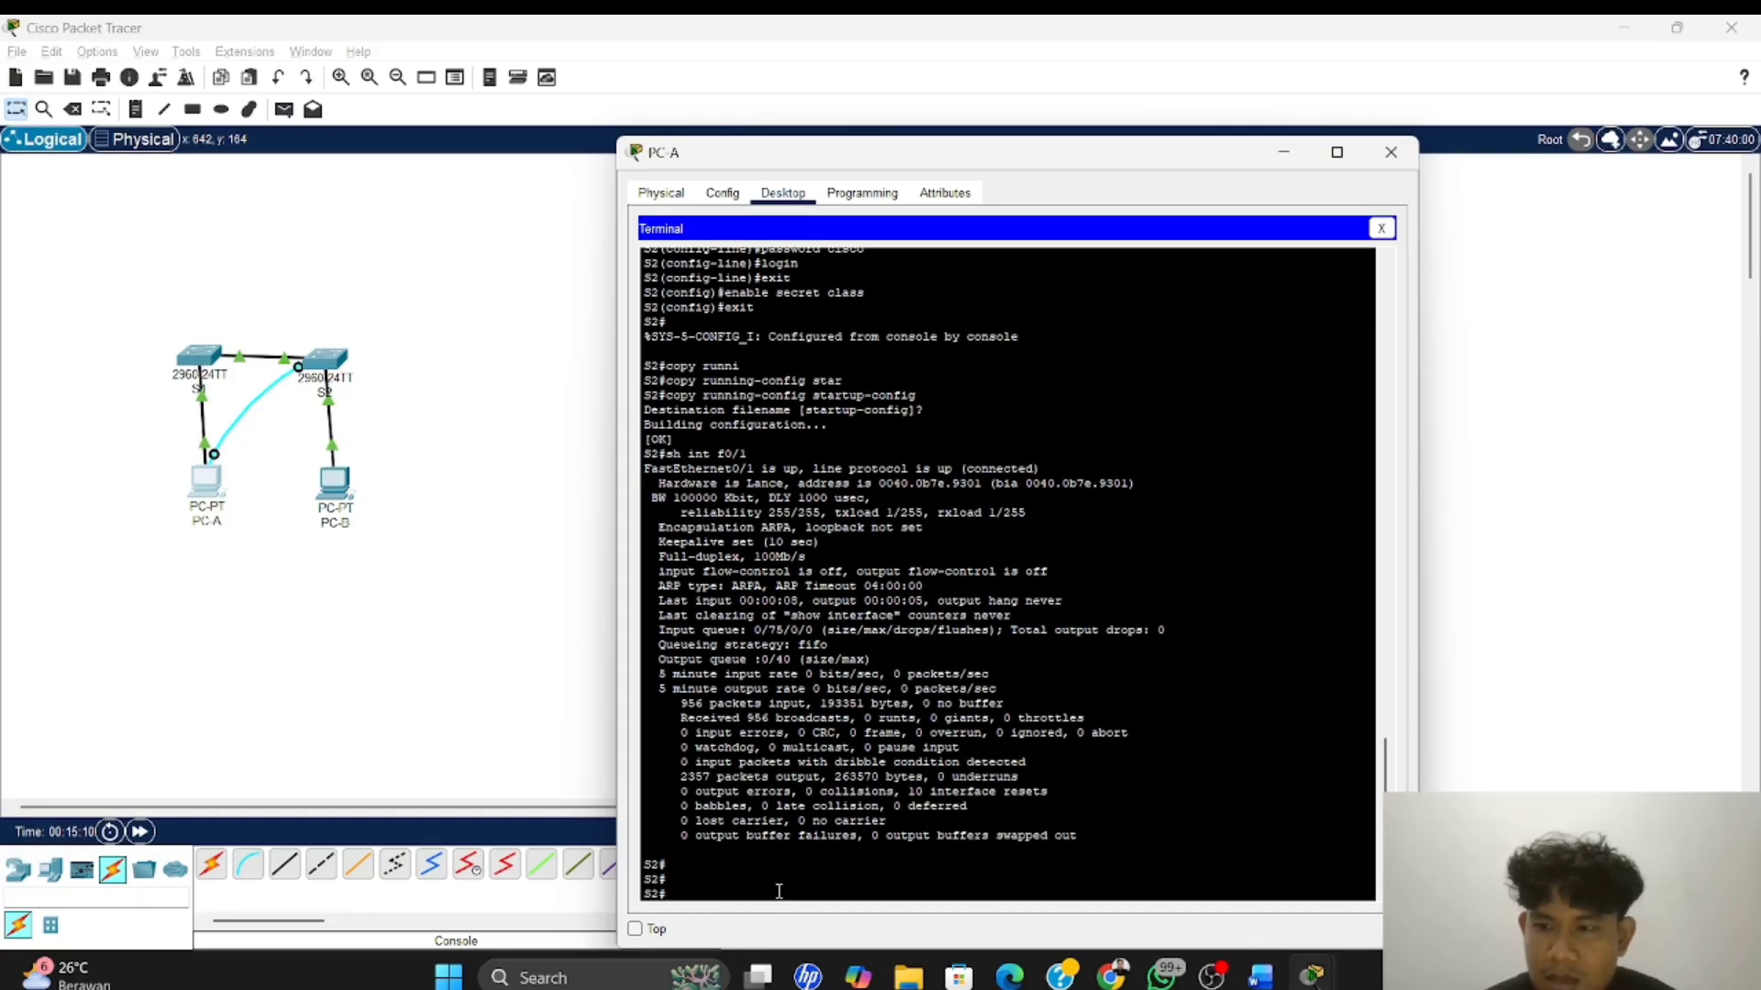
Run sh mac address-table on S2 and review the listed VLAN, MAC address, type and port
type("sh")
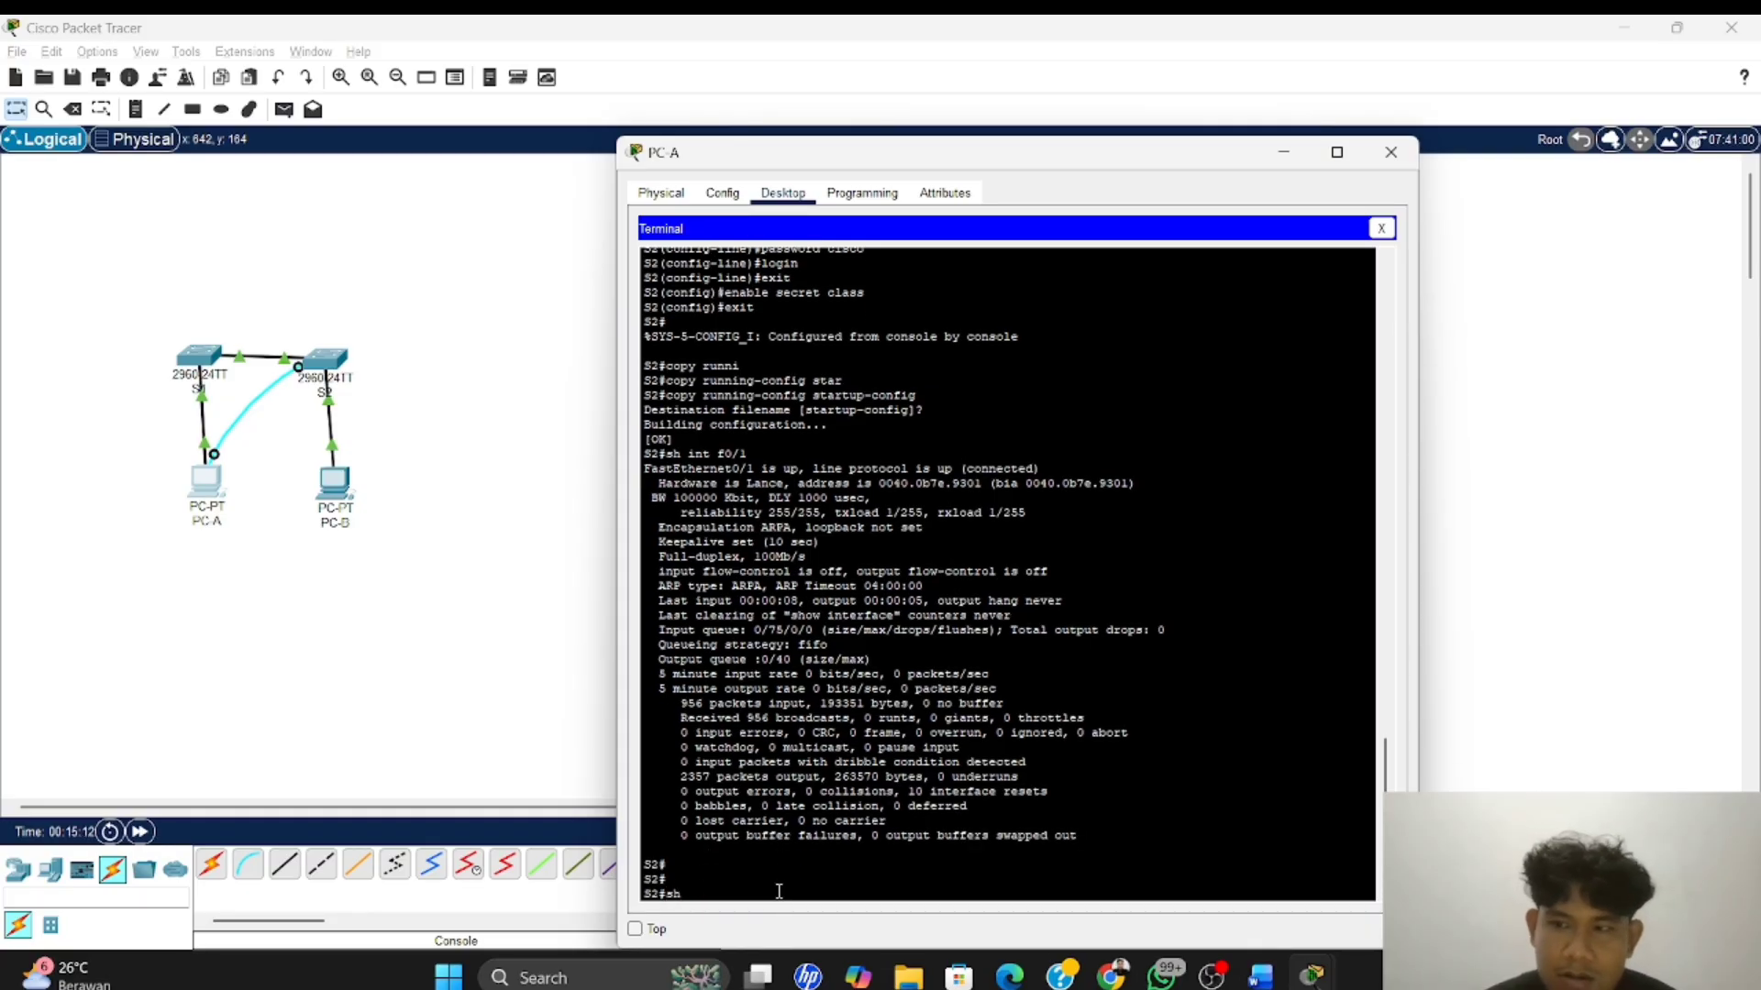
type(" m")
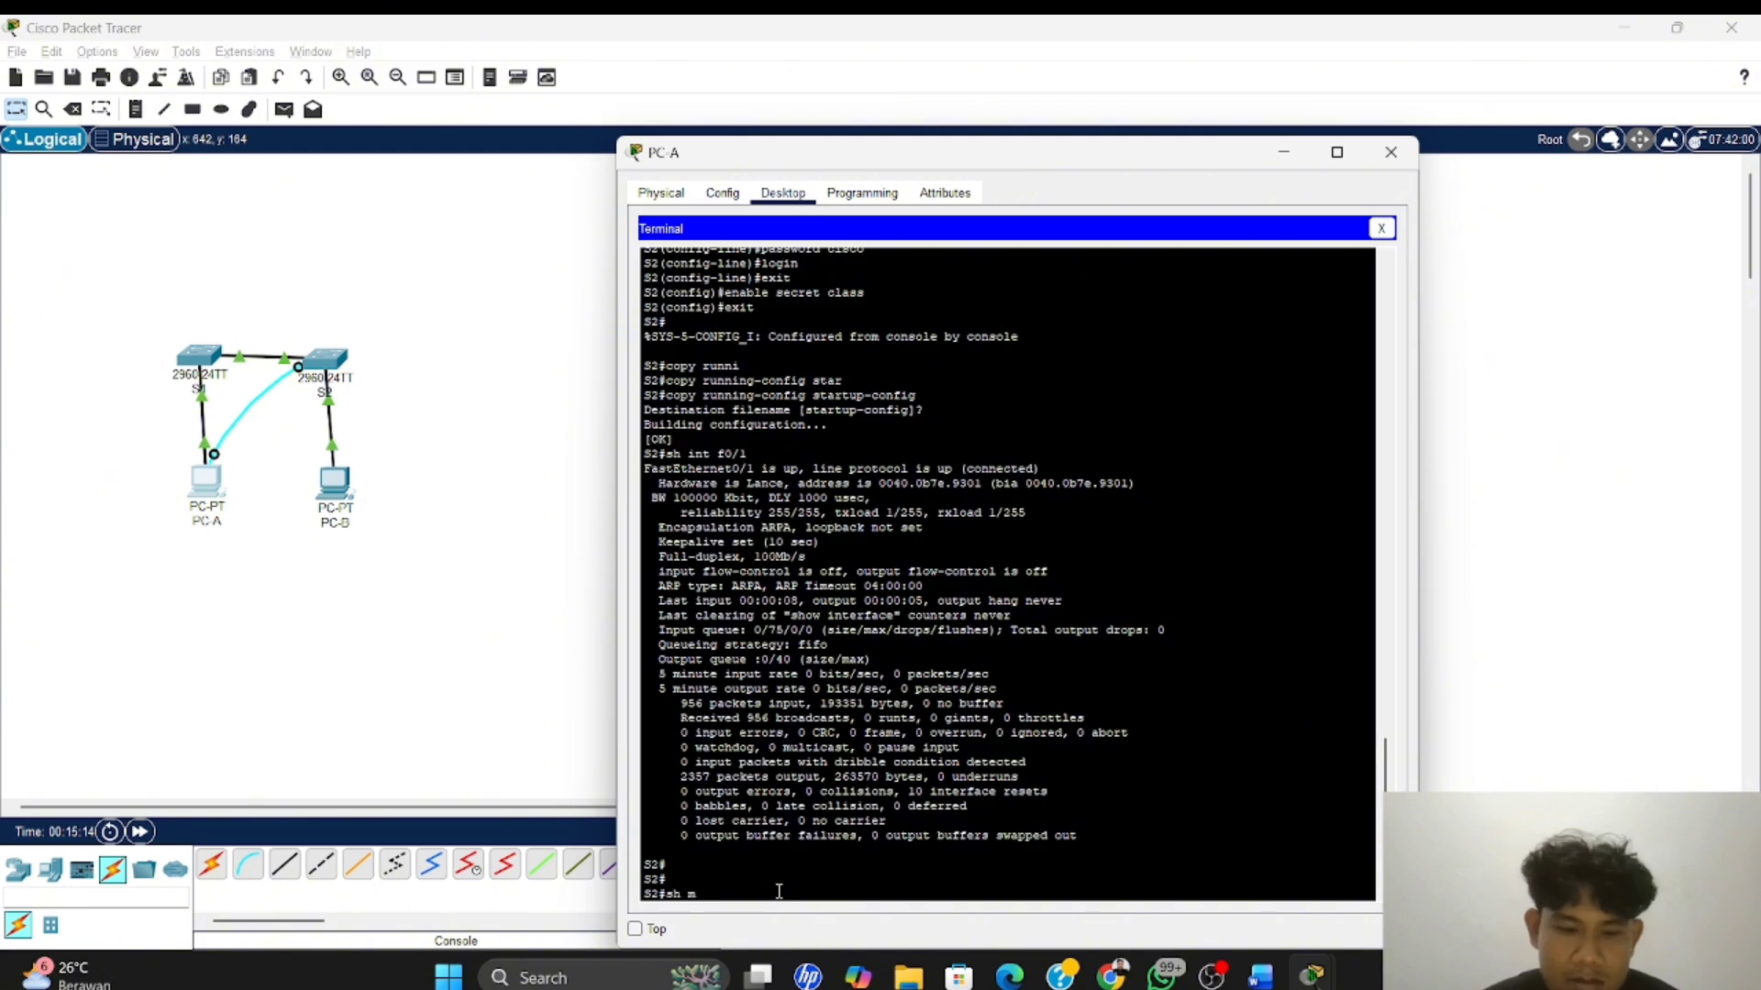
type("ac add")
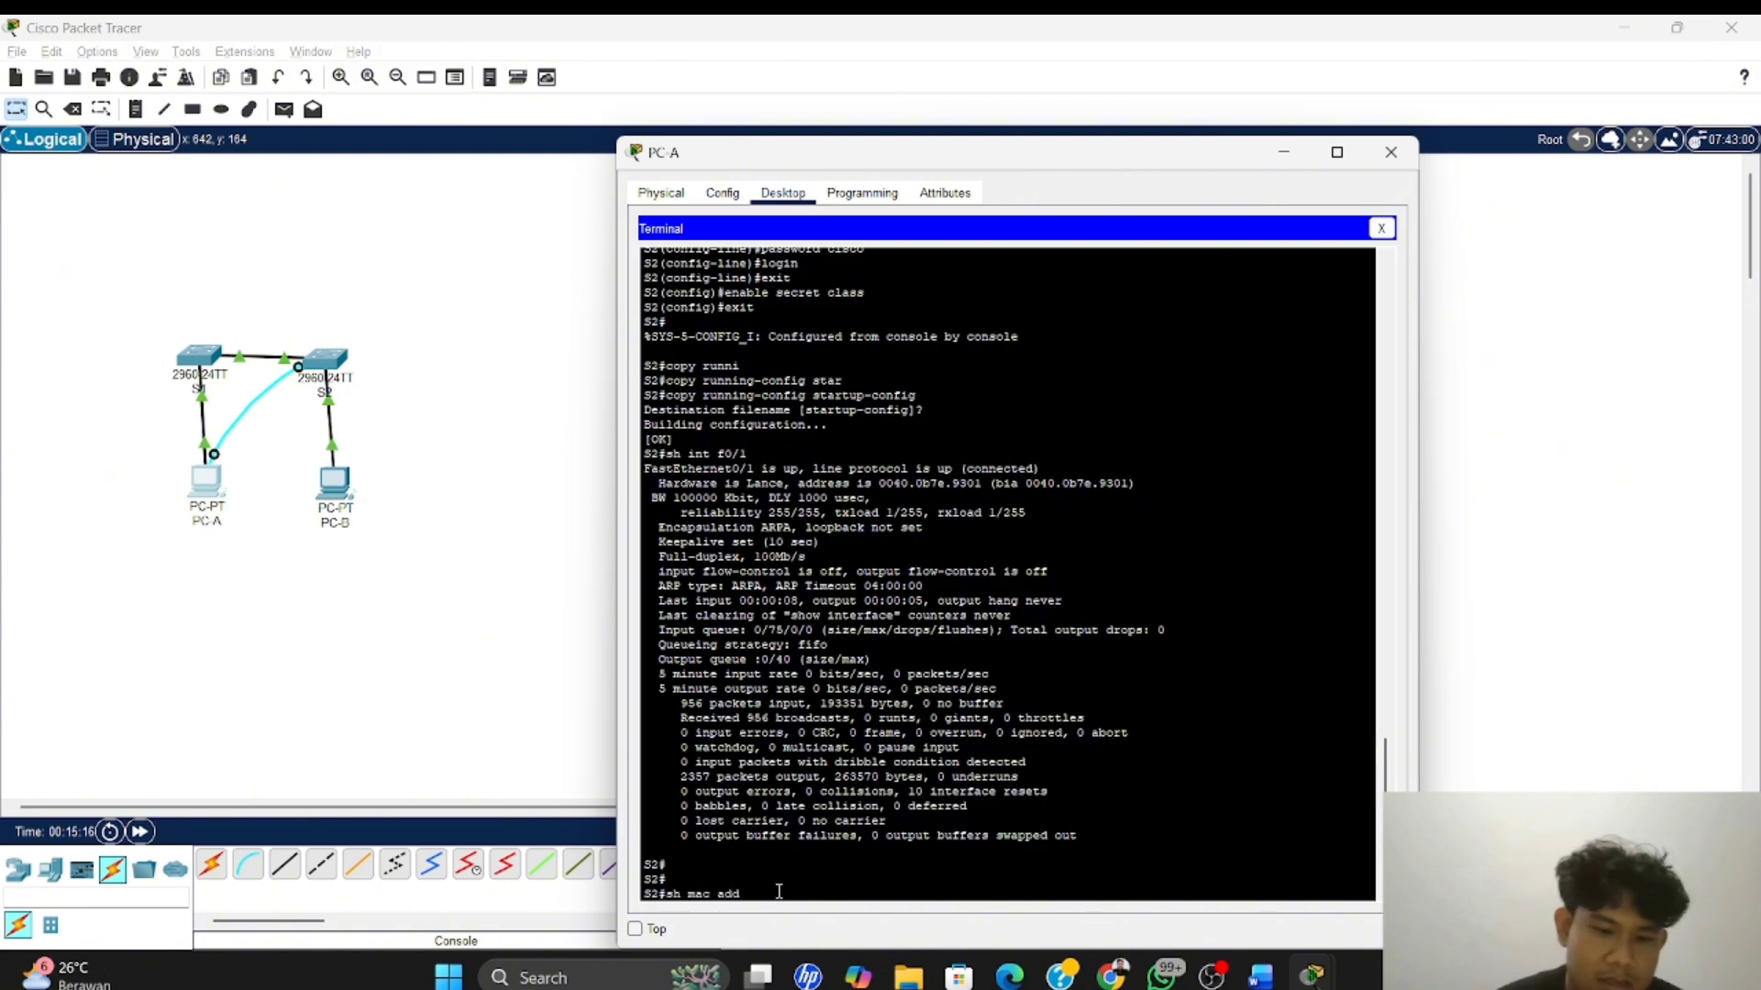
type("r")
key("Tab")
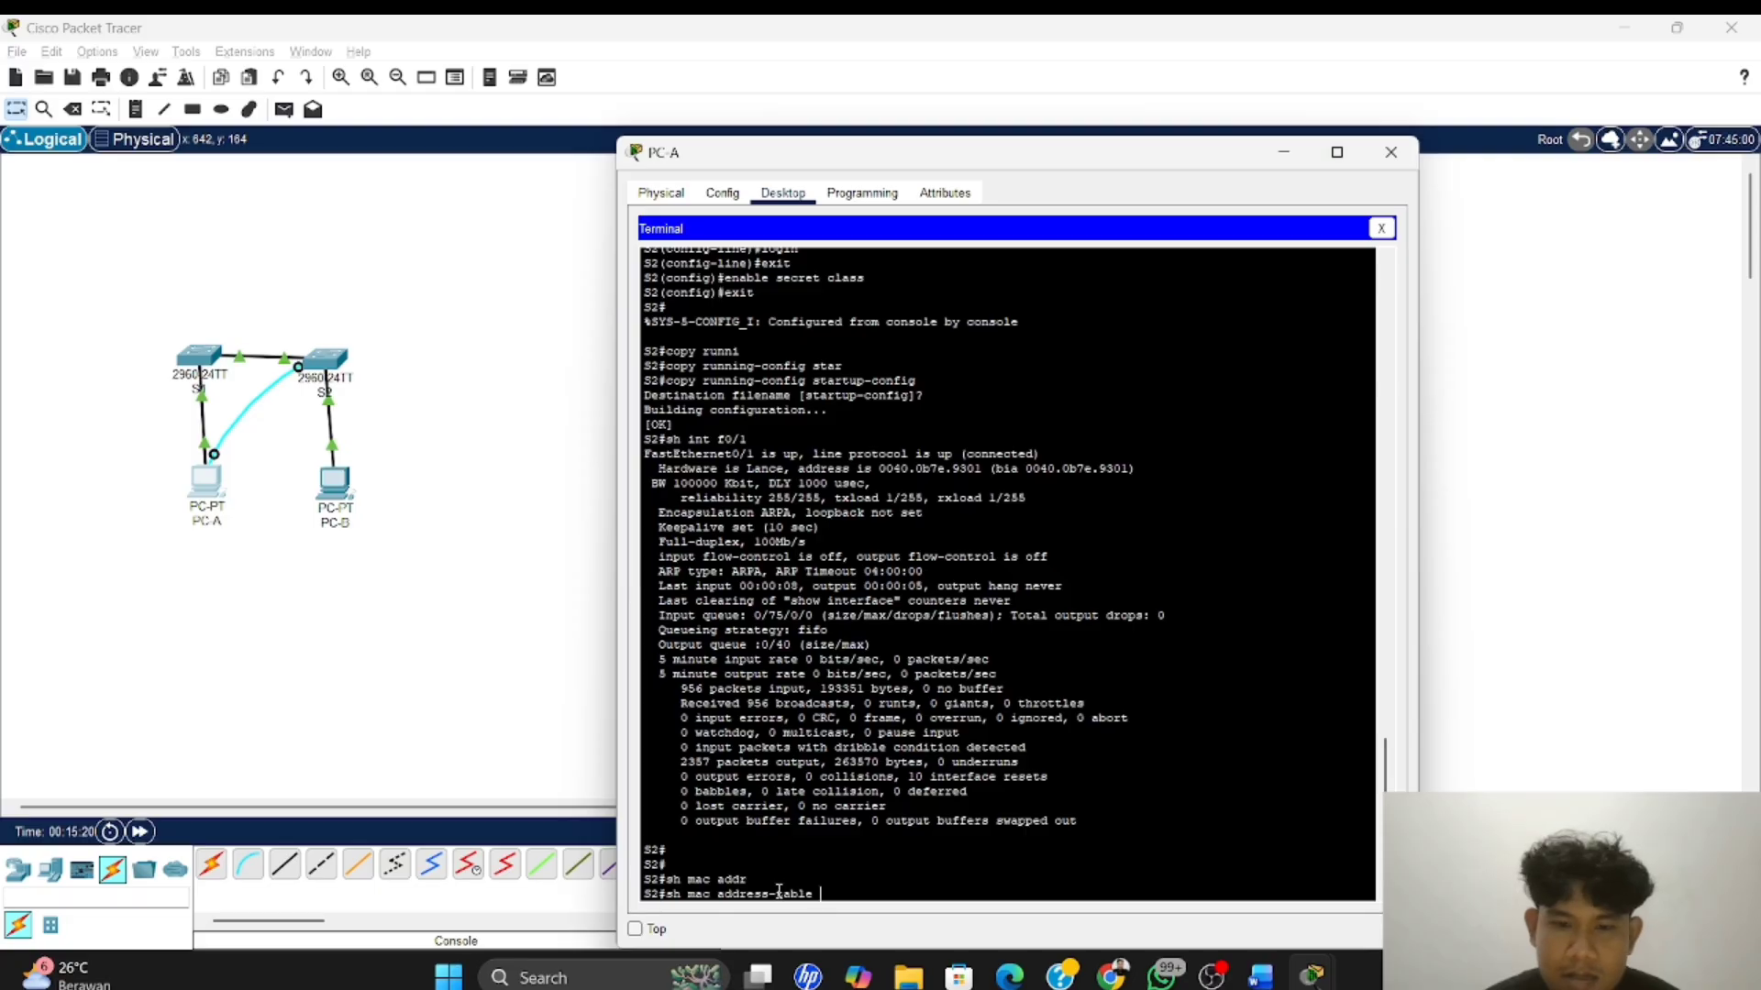
key("Return")
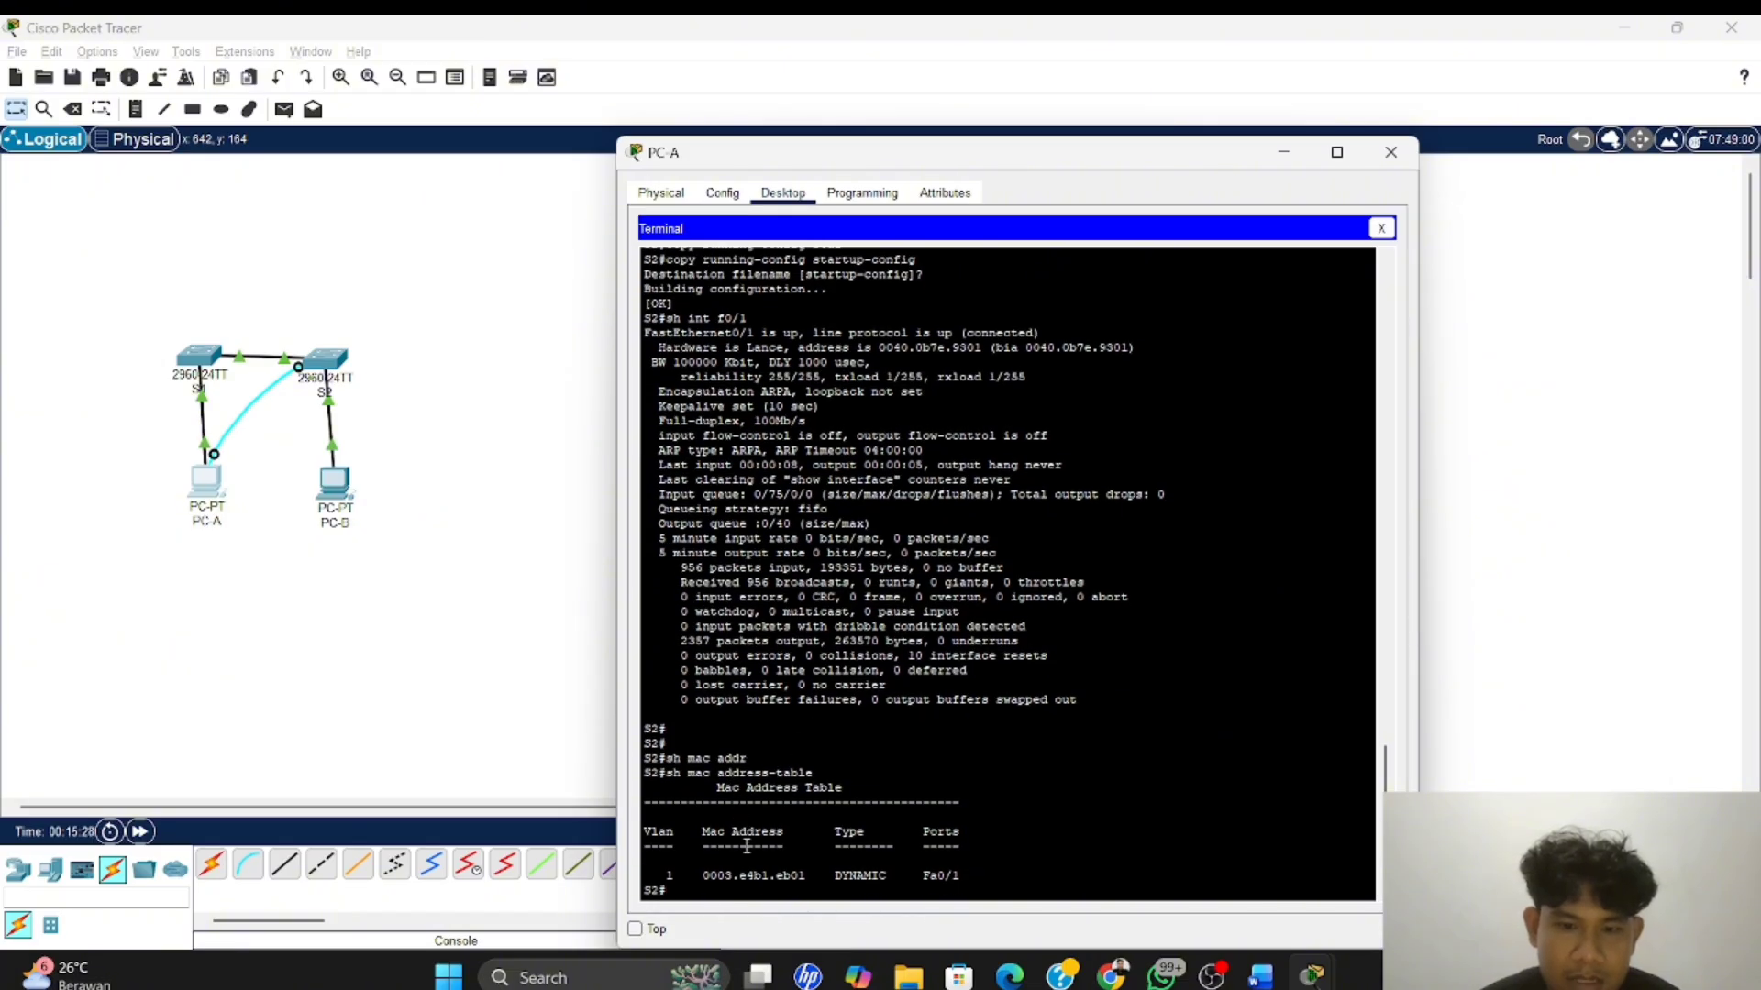
scroll(760, 859, "up", 3)
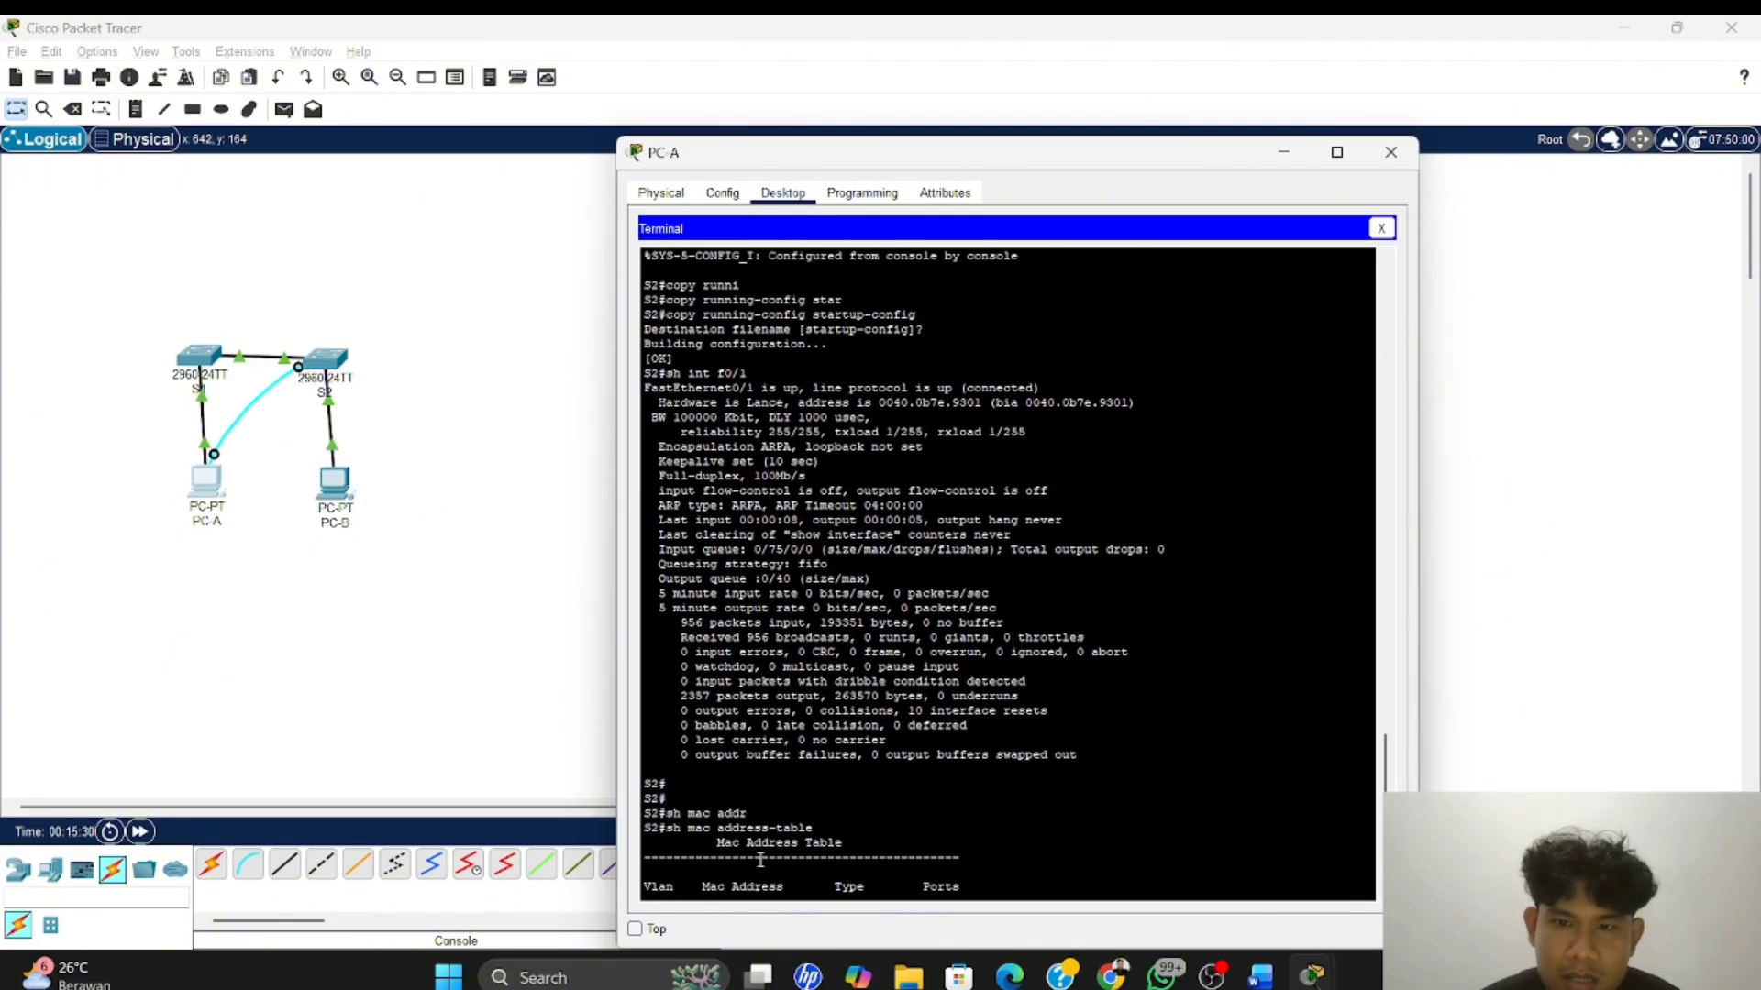
scroll(760, 860, "down", 3)
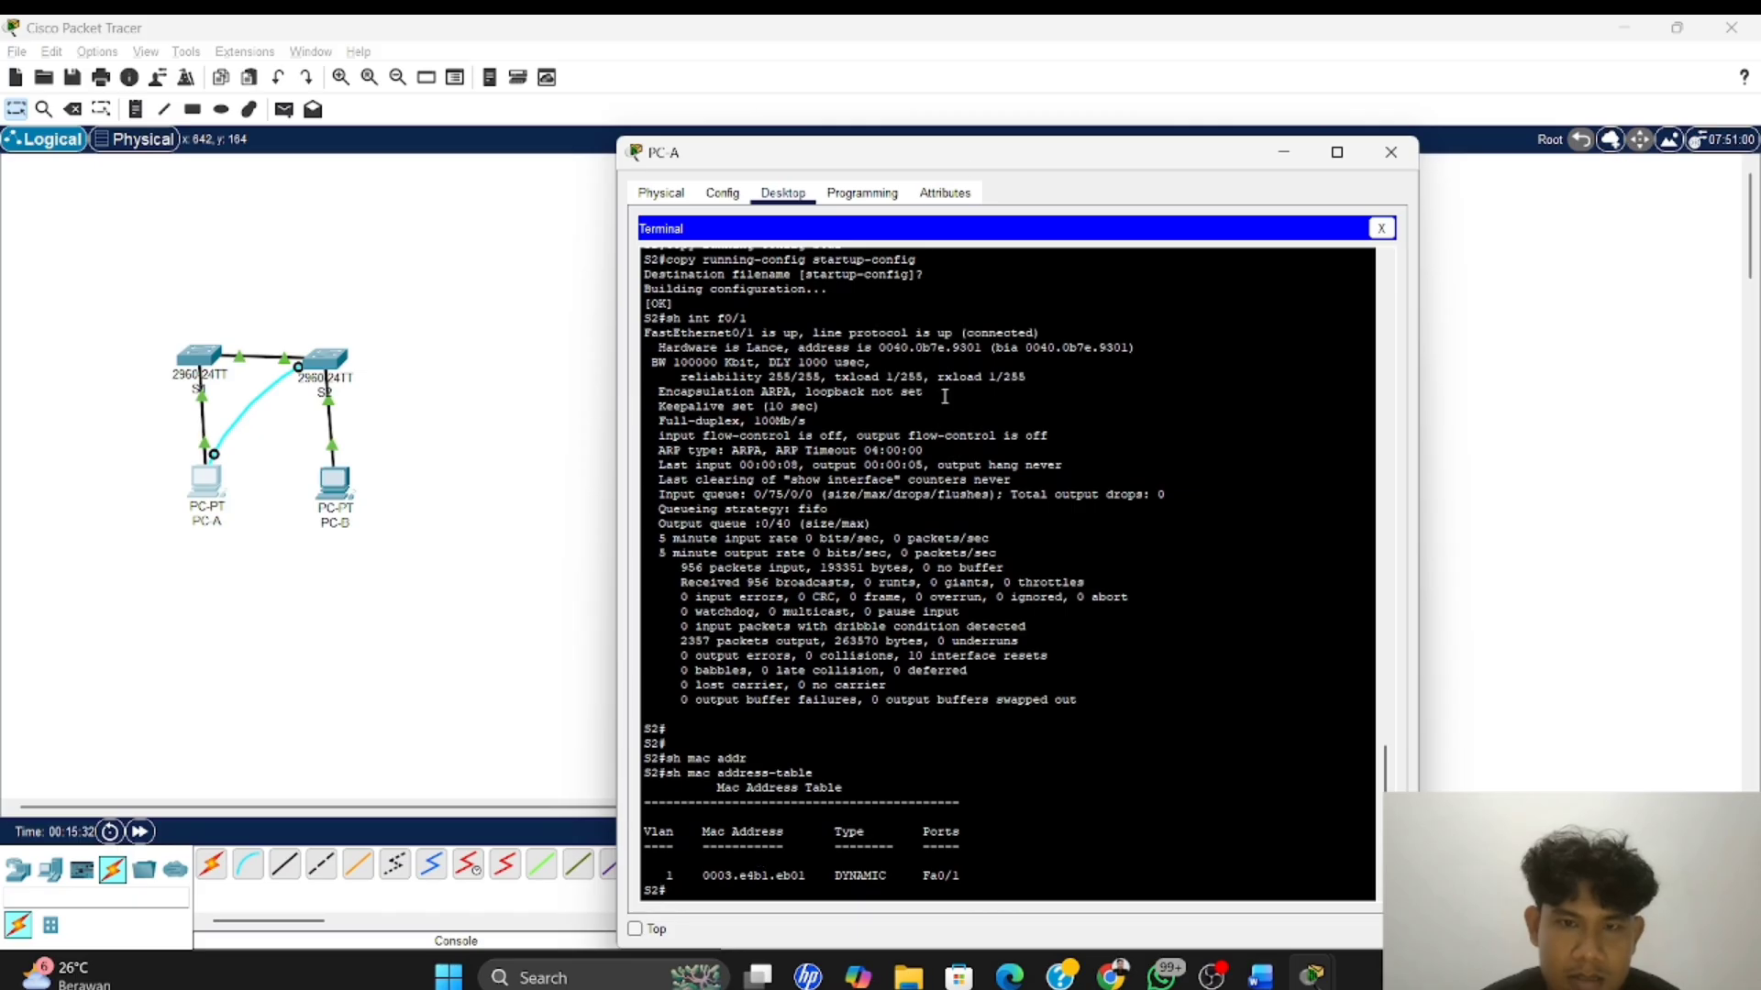
Switch to the TP_Modul 4 Word document and answer the first Langkah 2 question with "ya,ada" after "Tuliskan!"
key("alt+Tab")
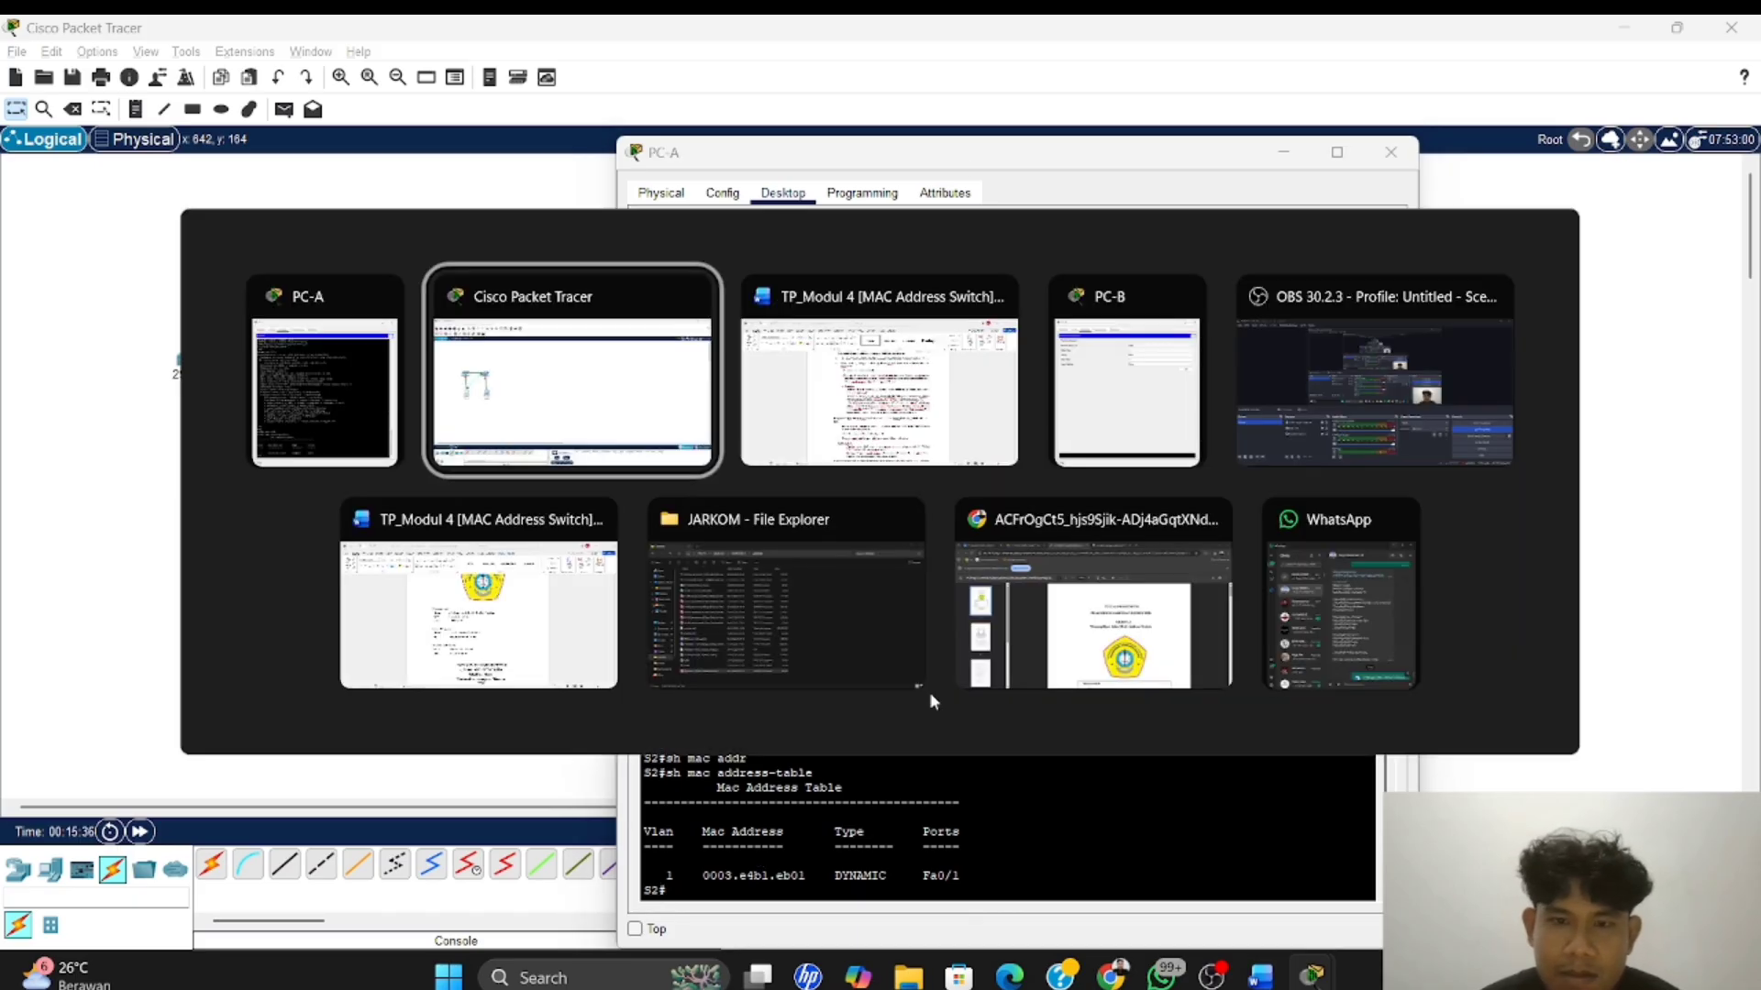
key("Tab")
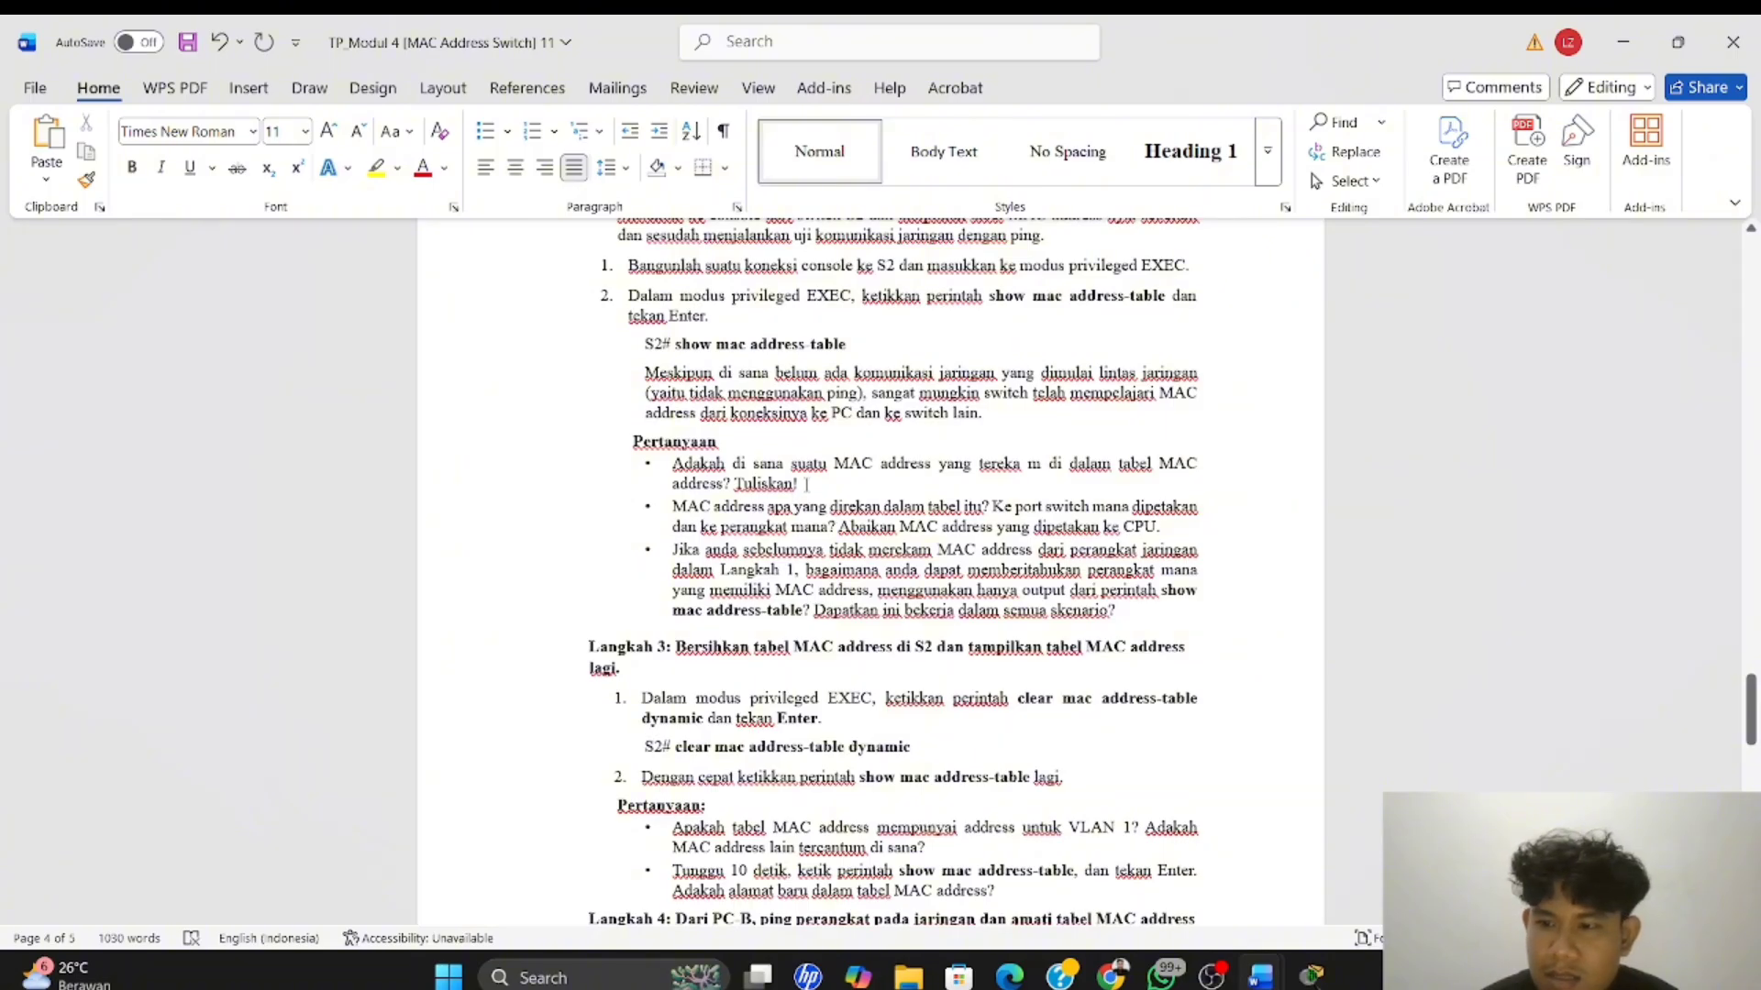
left_click(806, 484)
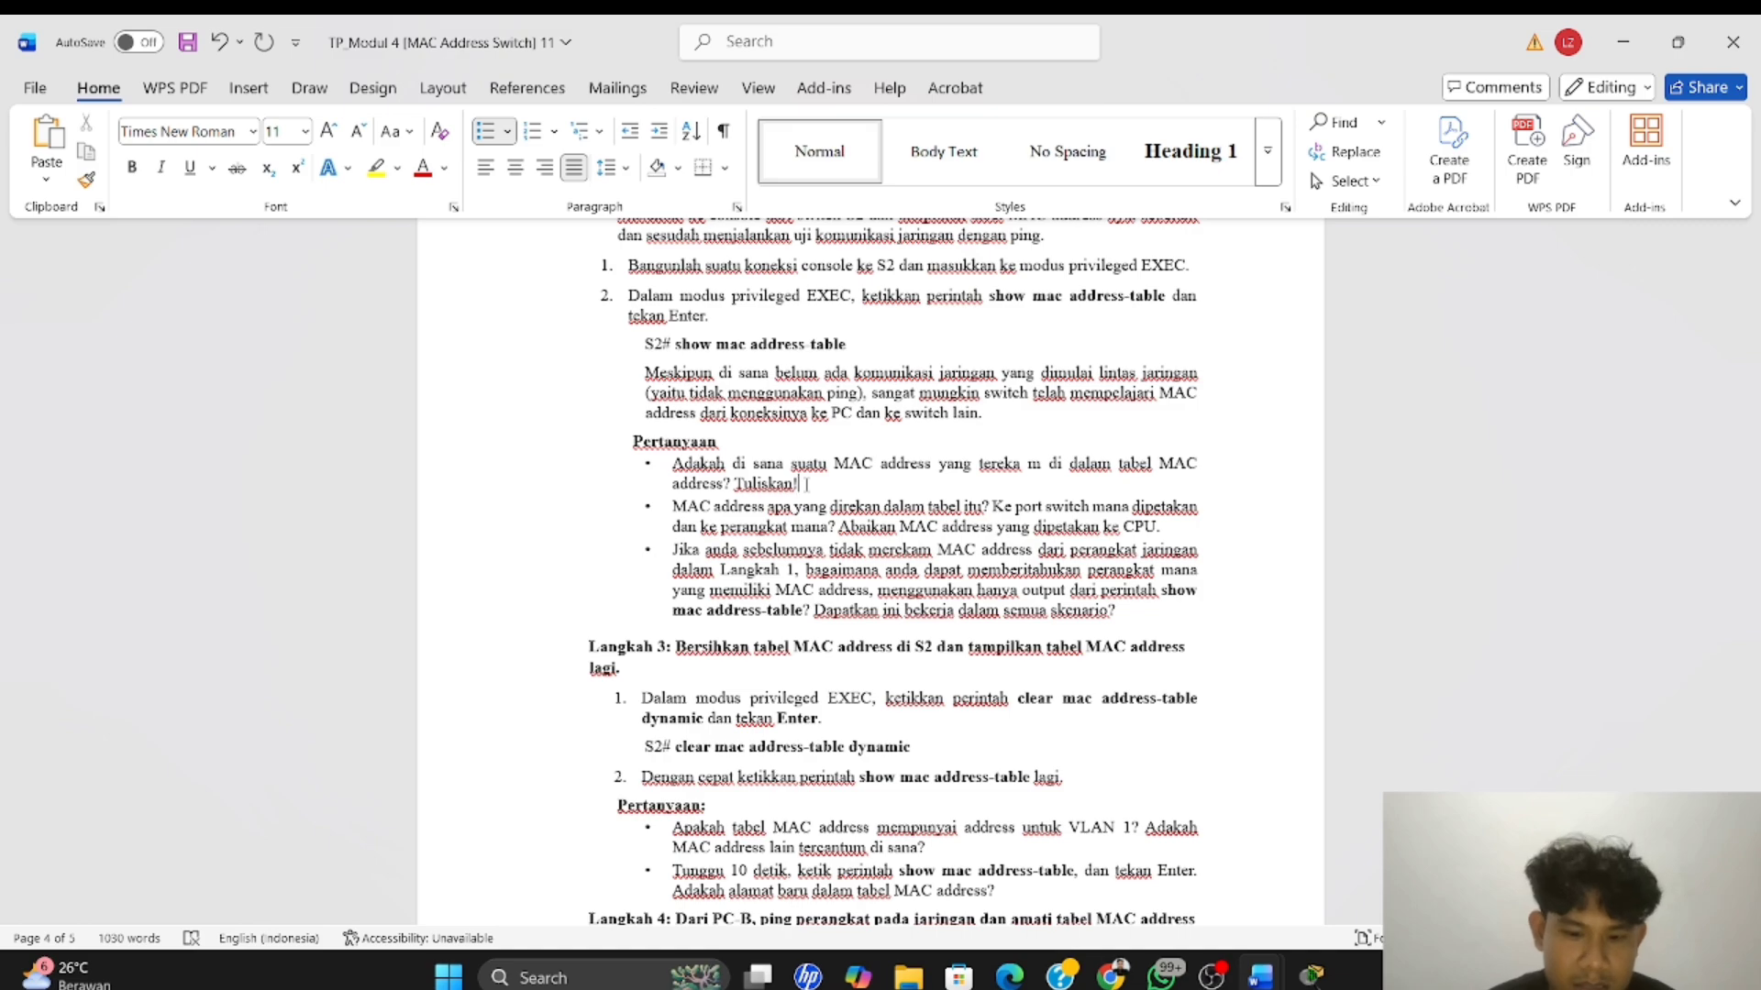
type("Ya")
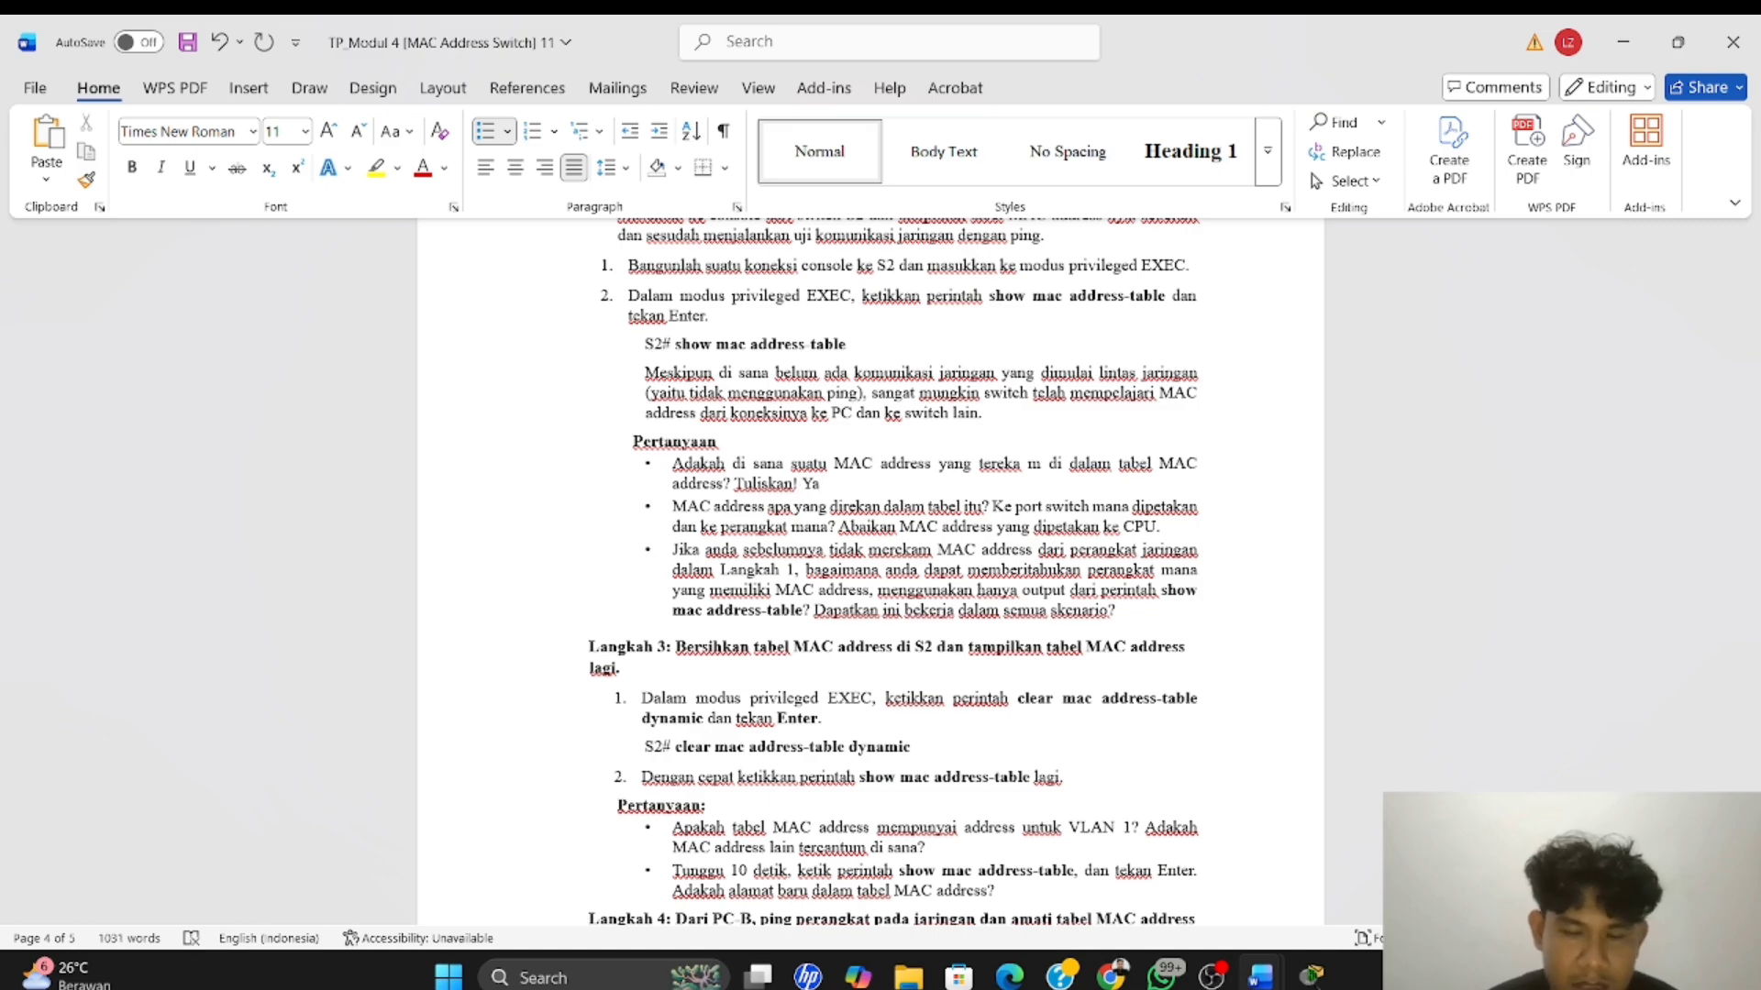
type(" ada")
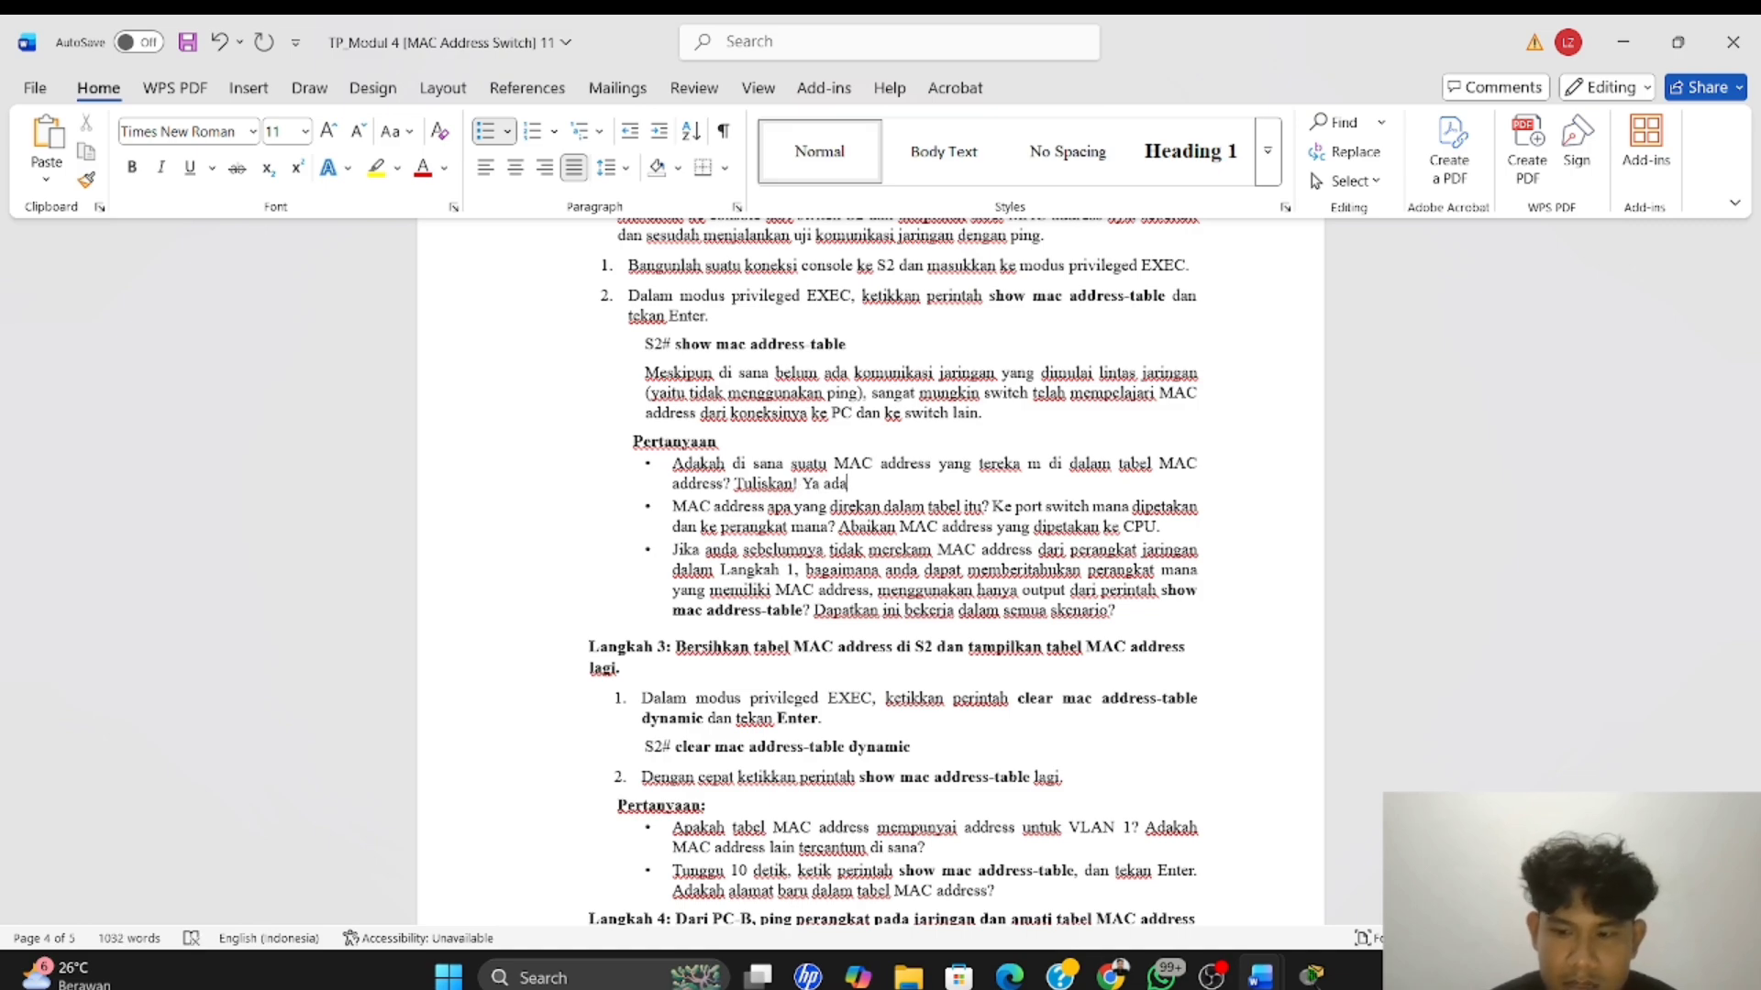
key("BackSpace")
key("BackSpace")
key("BackSpace")
key("BackSpace")
key("BackSpace")
key("BackSpace")
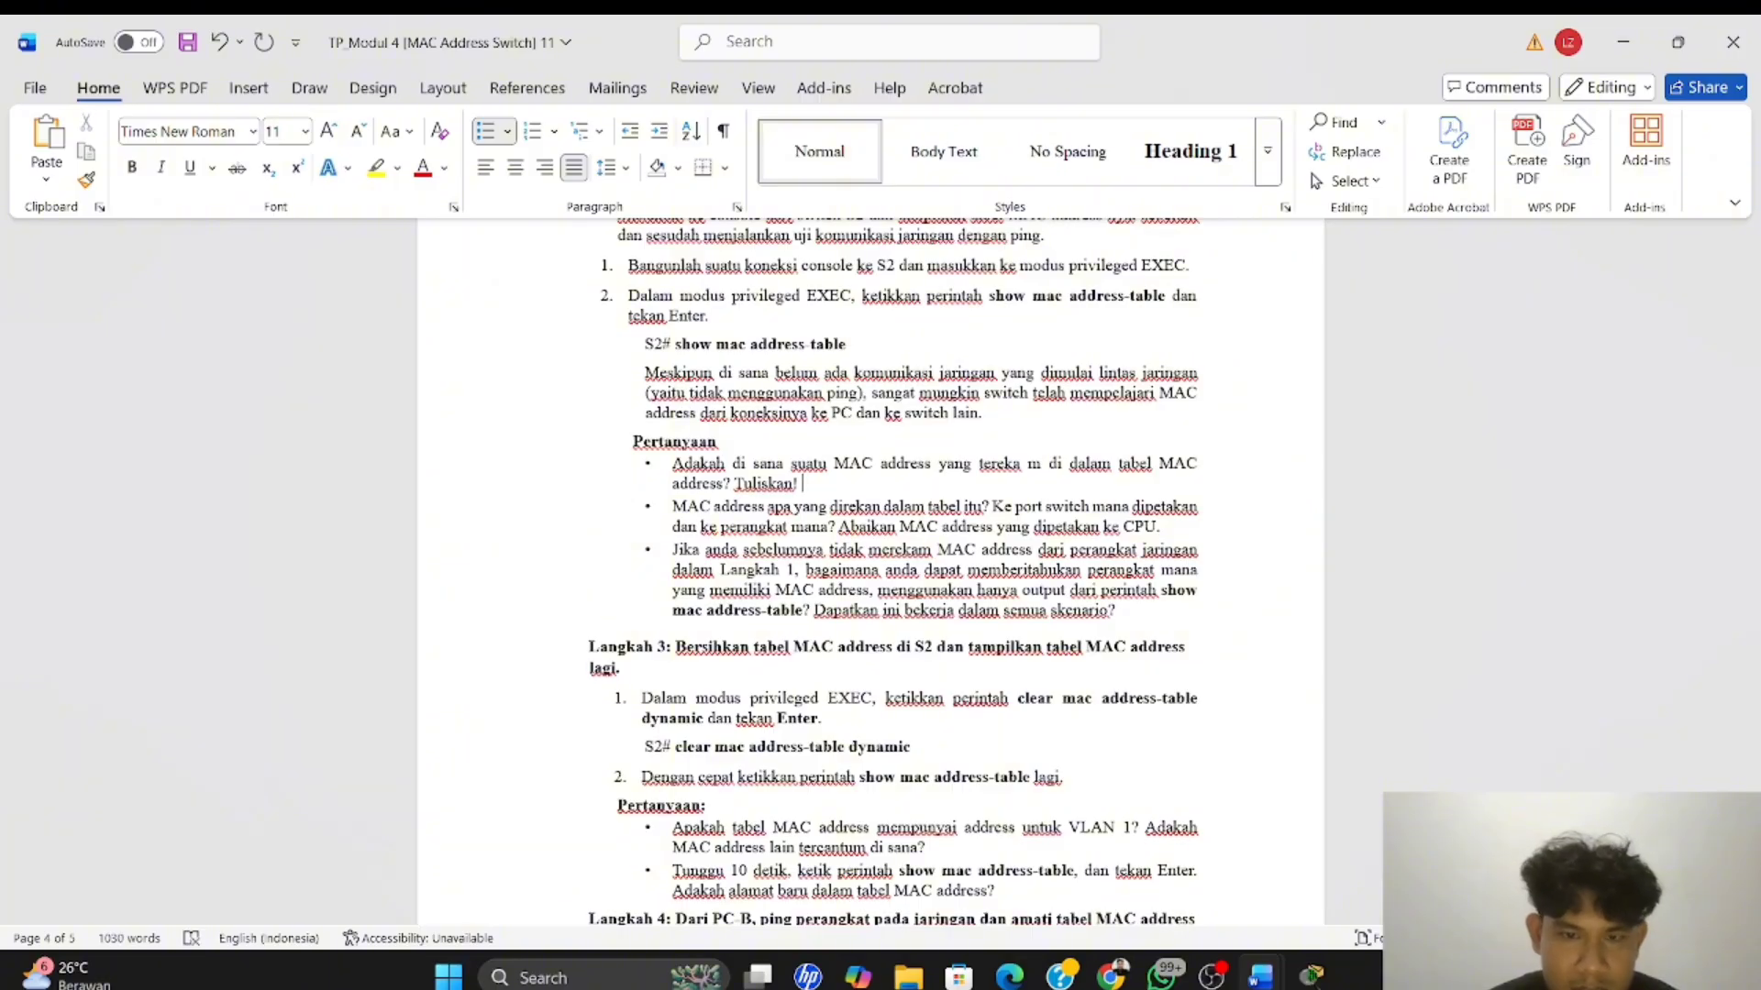
type("ya,")
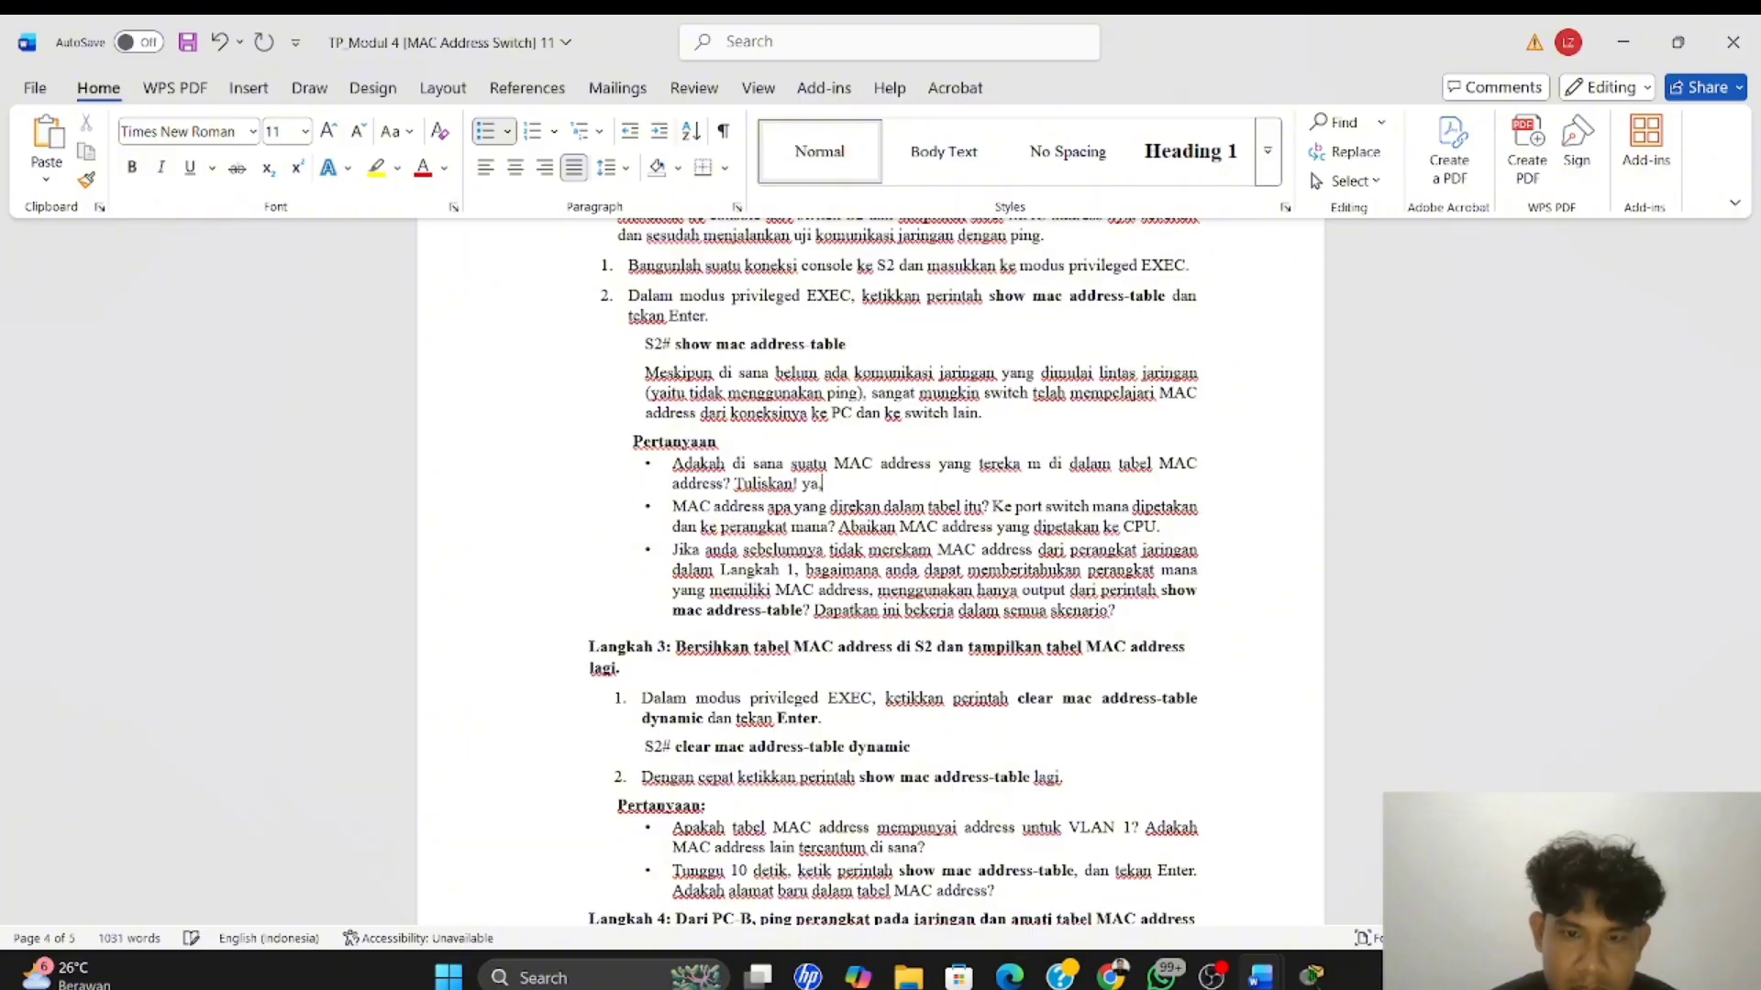
type(" ada")
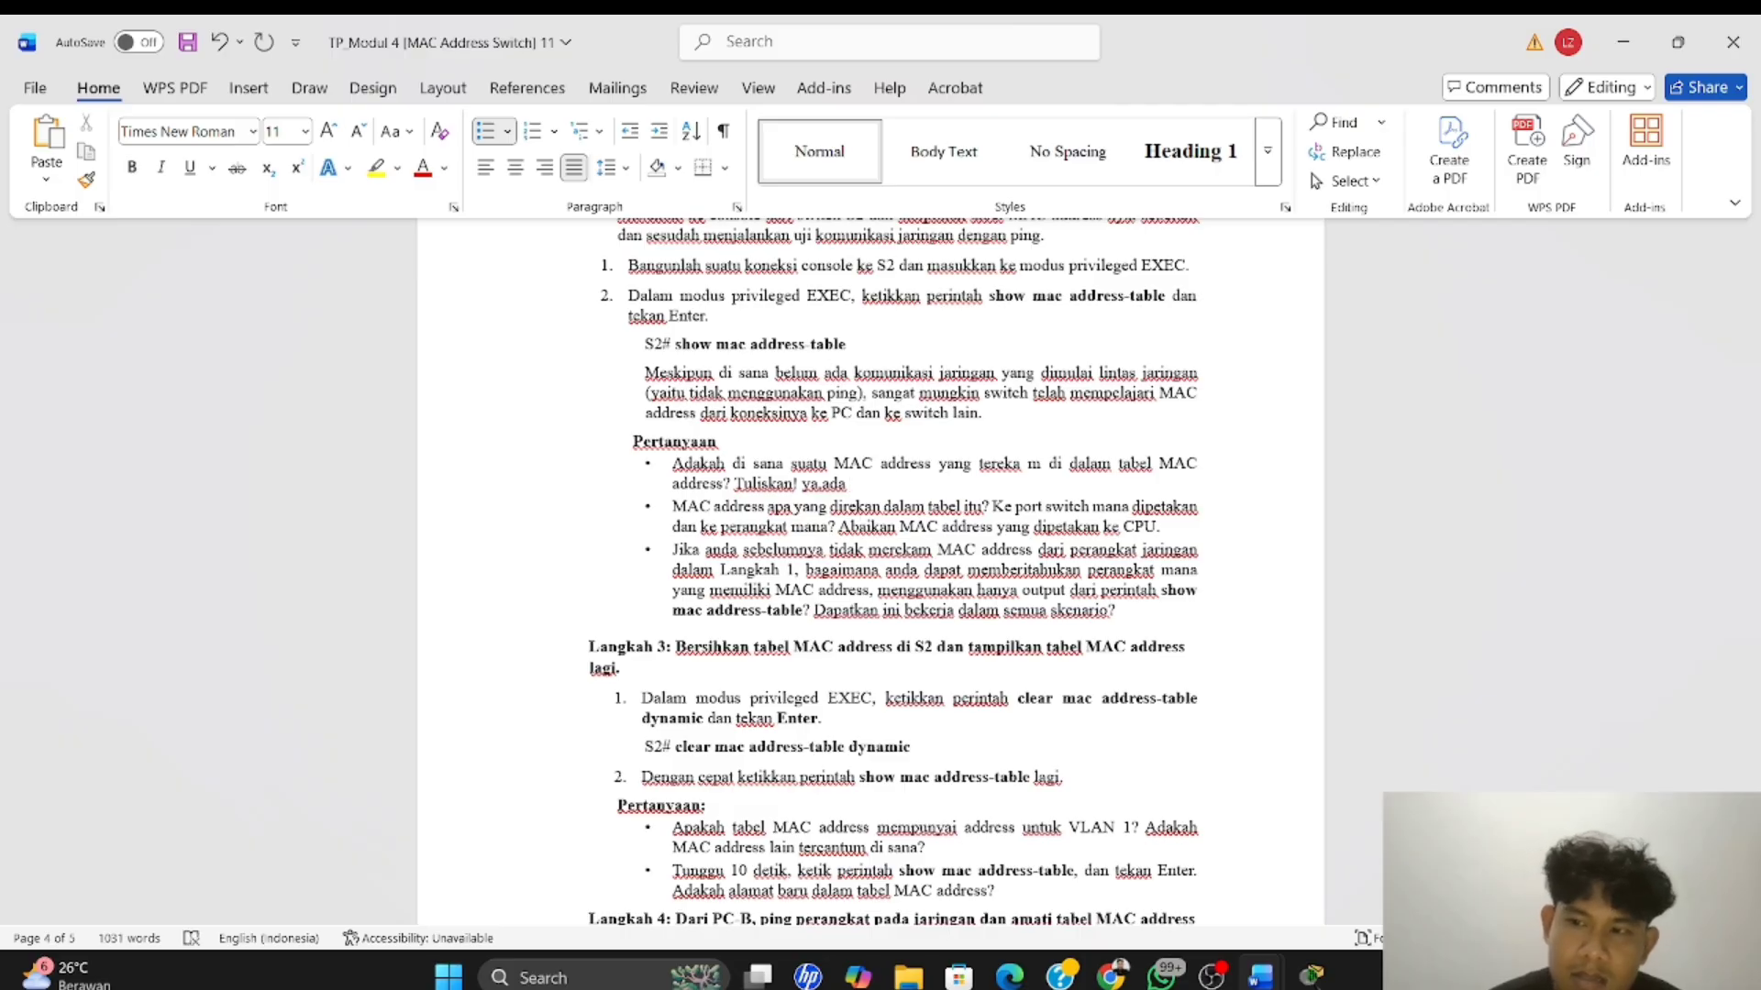
Copy the MAC address 0003.e4b1.eb01 from S2's table in Packet Tracer and paste it after "ya,ada" in the Word document
key("alt+Tab")
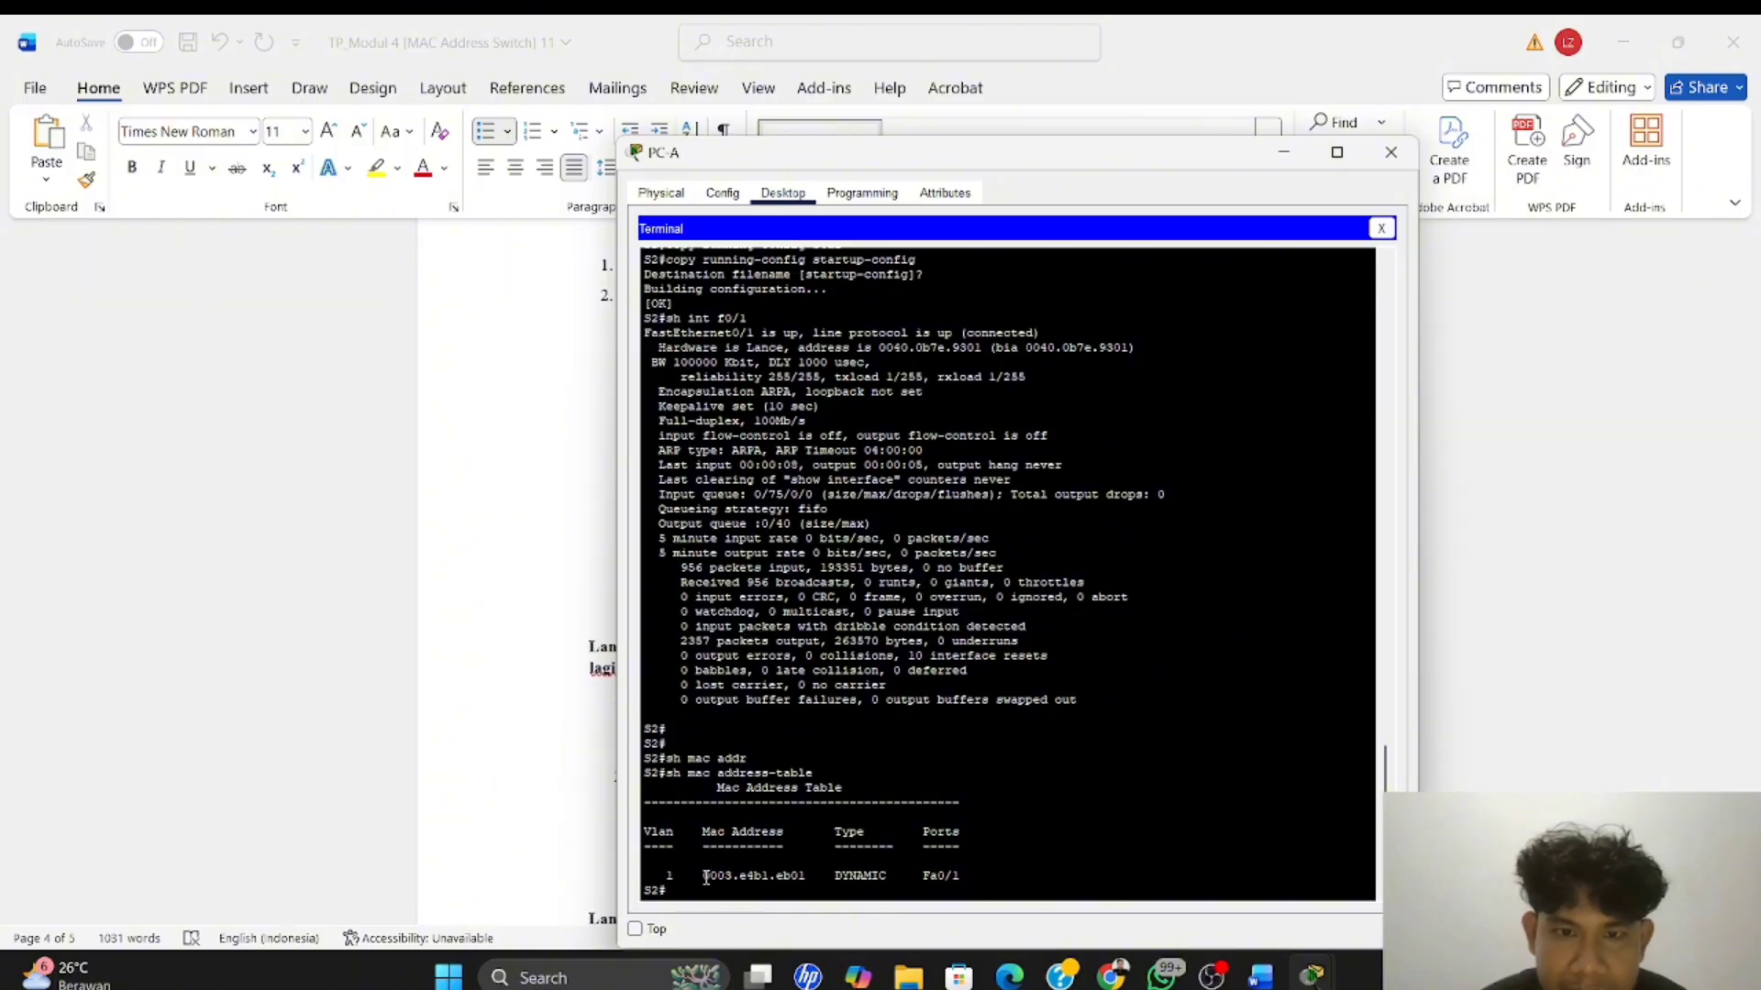
left_click_drag(705, 878, 807, 879)
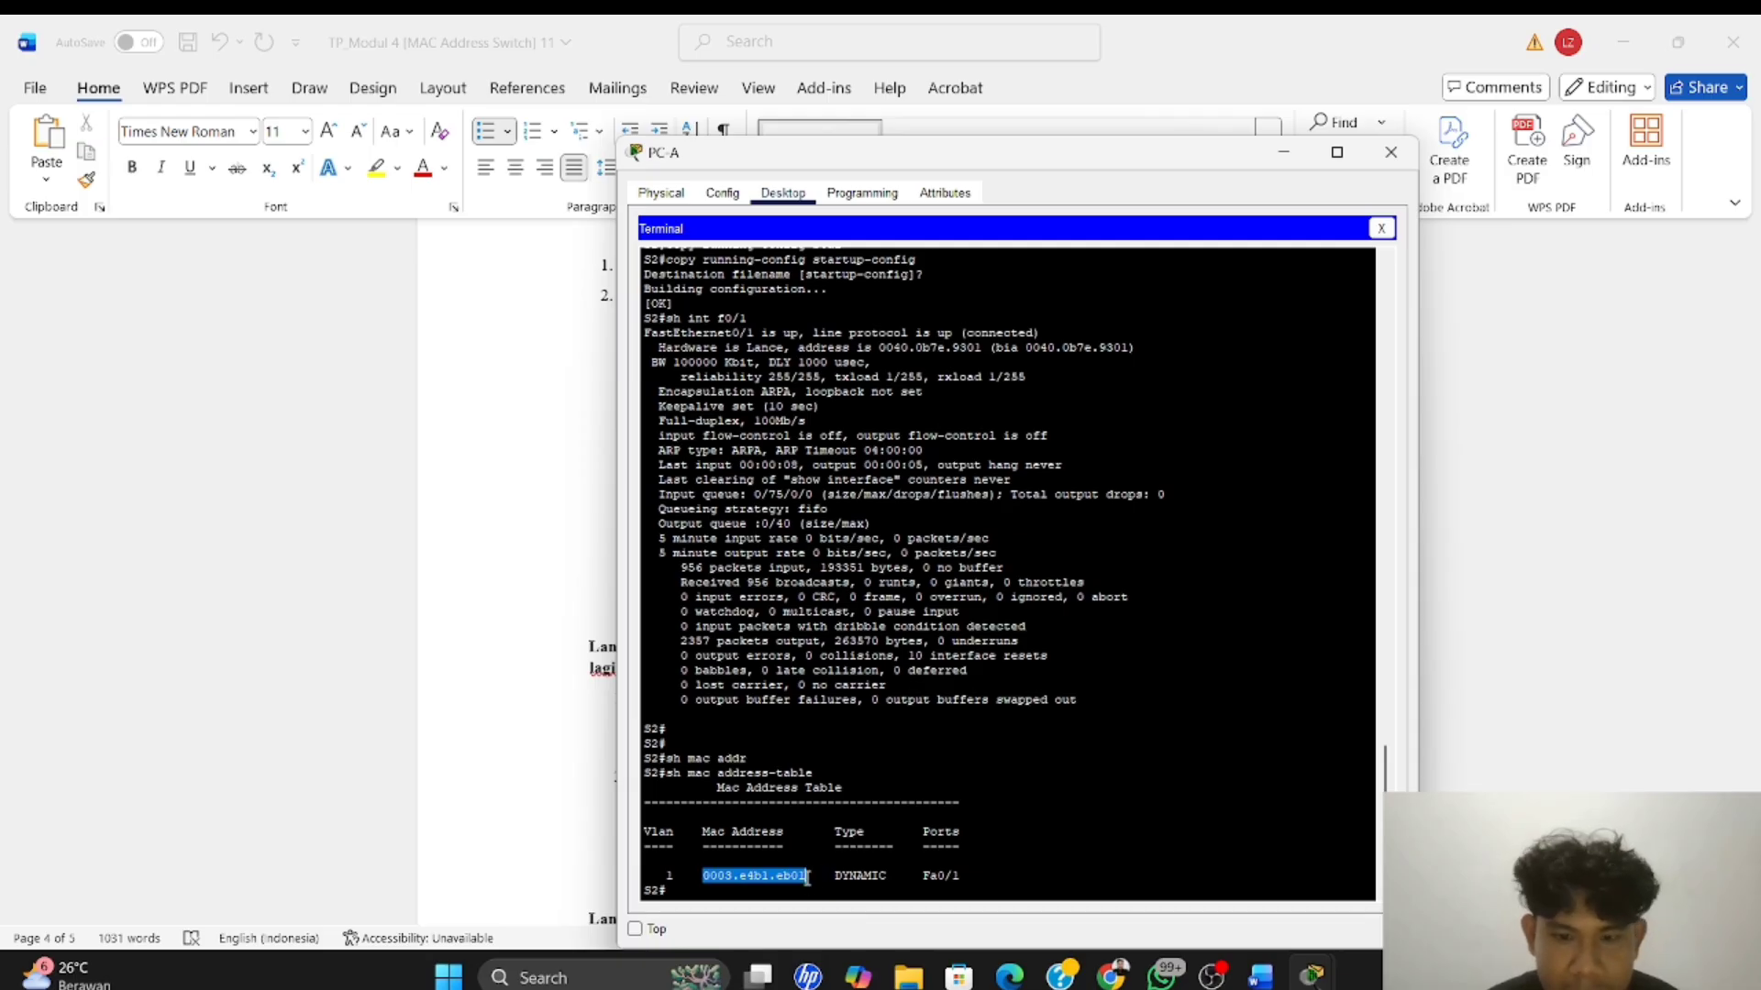
right_click(807, 878)
left_click(852, 894)
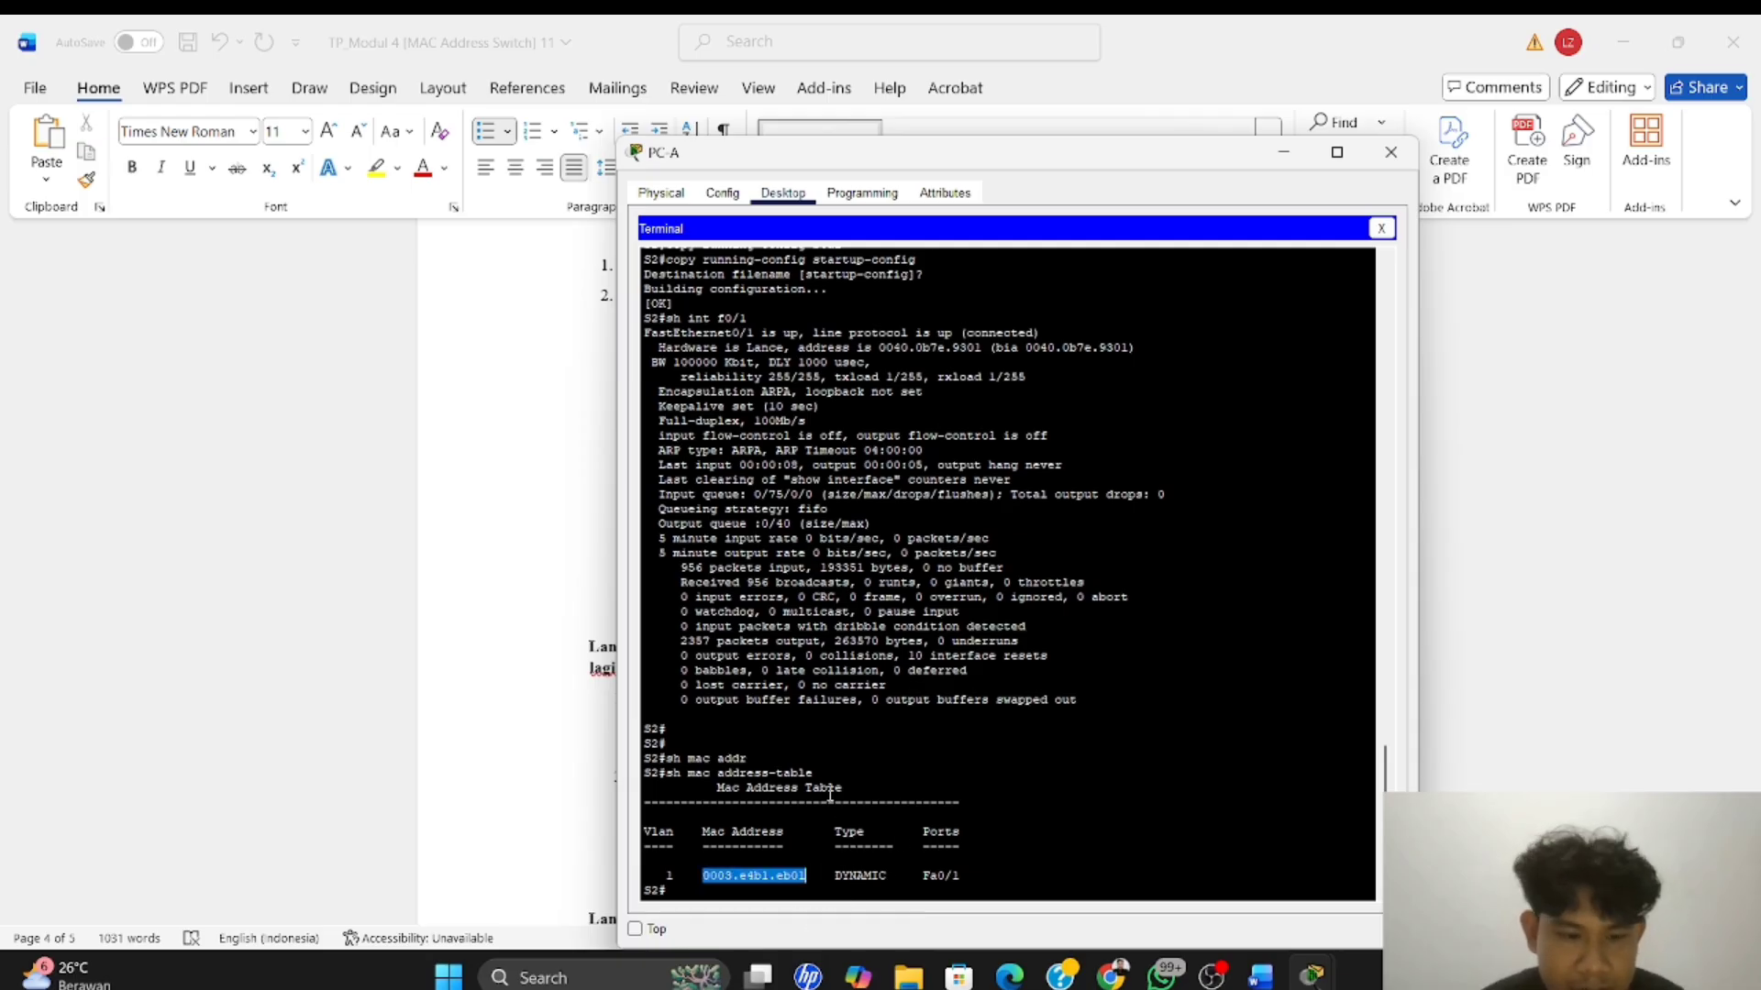
key("alt+Tab")
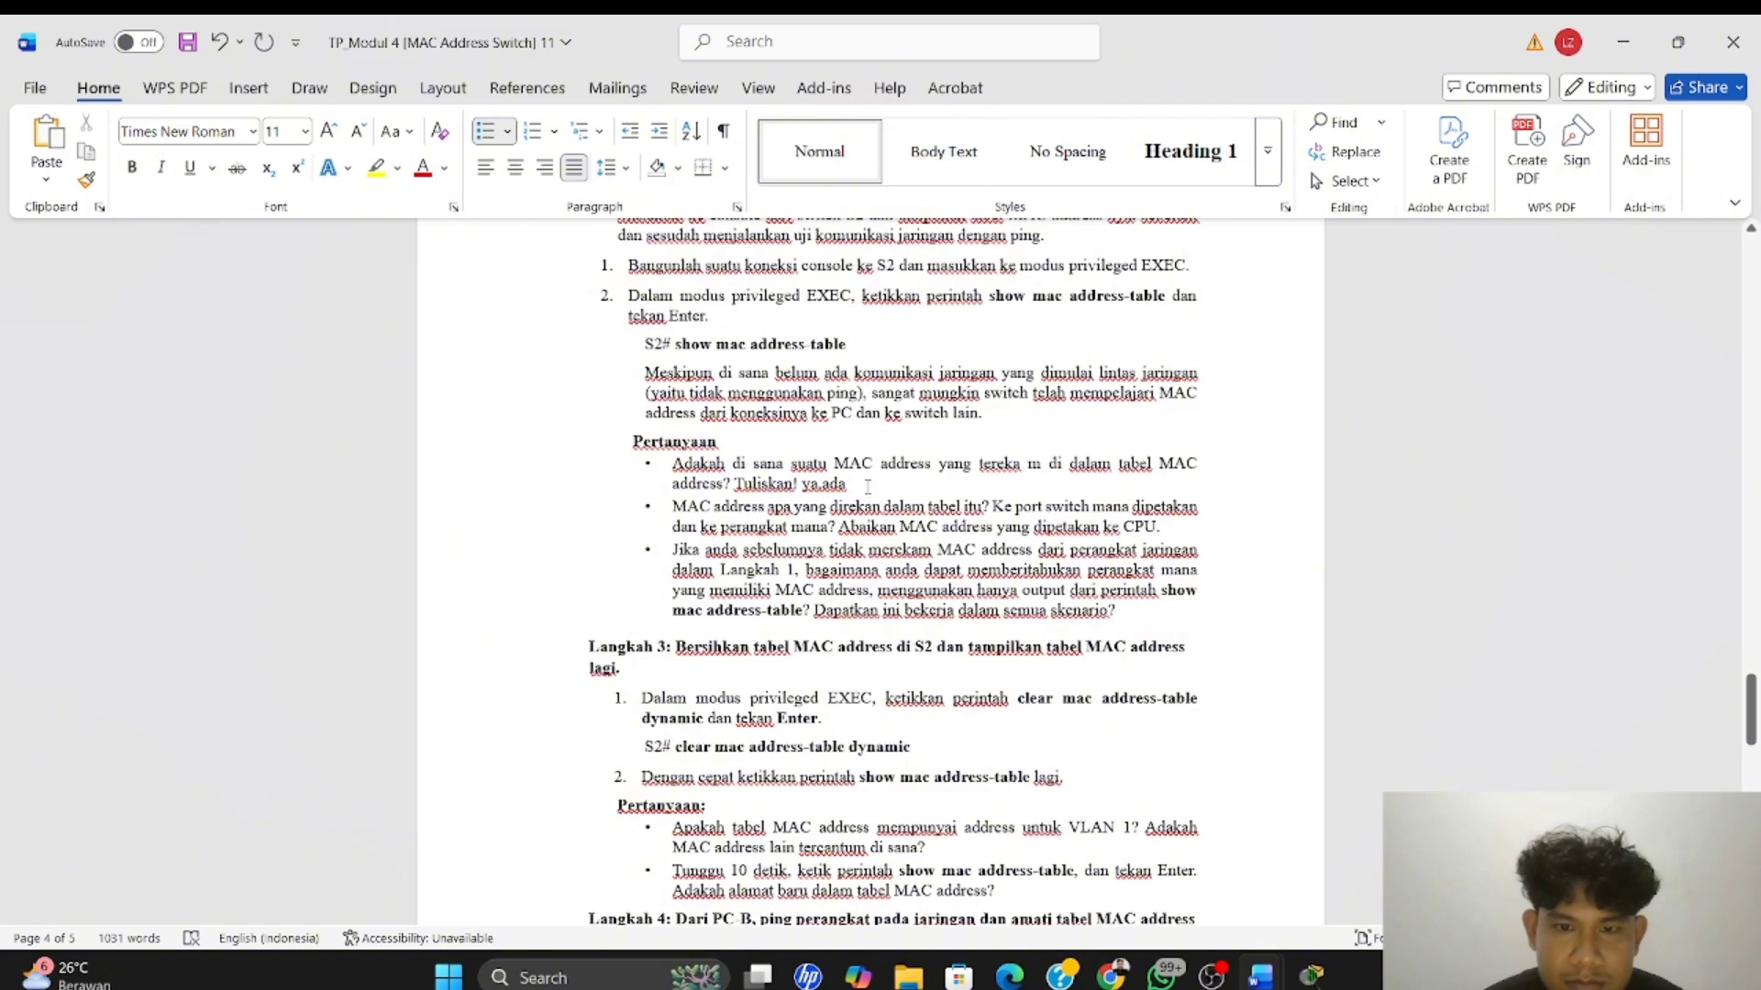
right_click(866, 487)
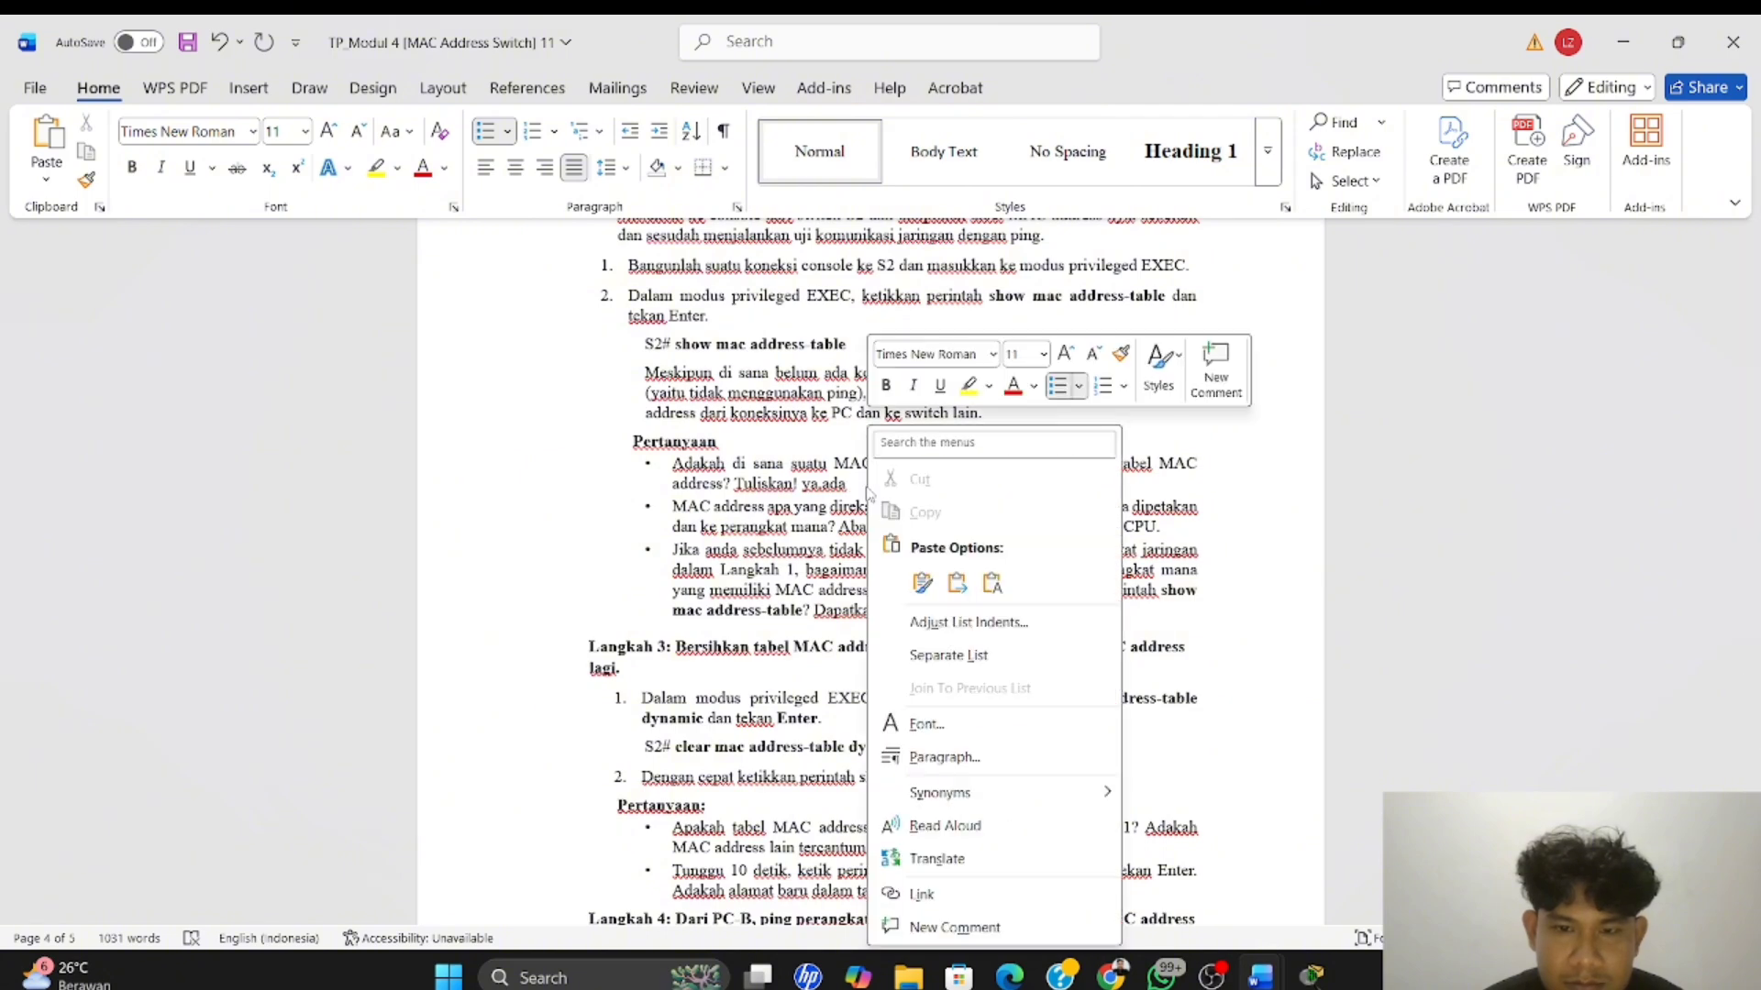
left_click(852, 481)
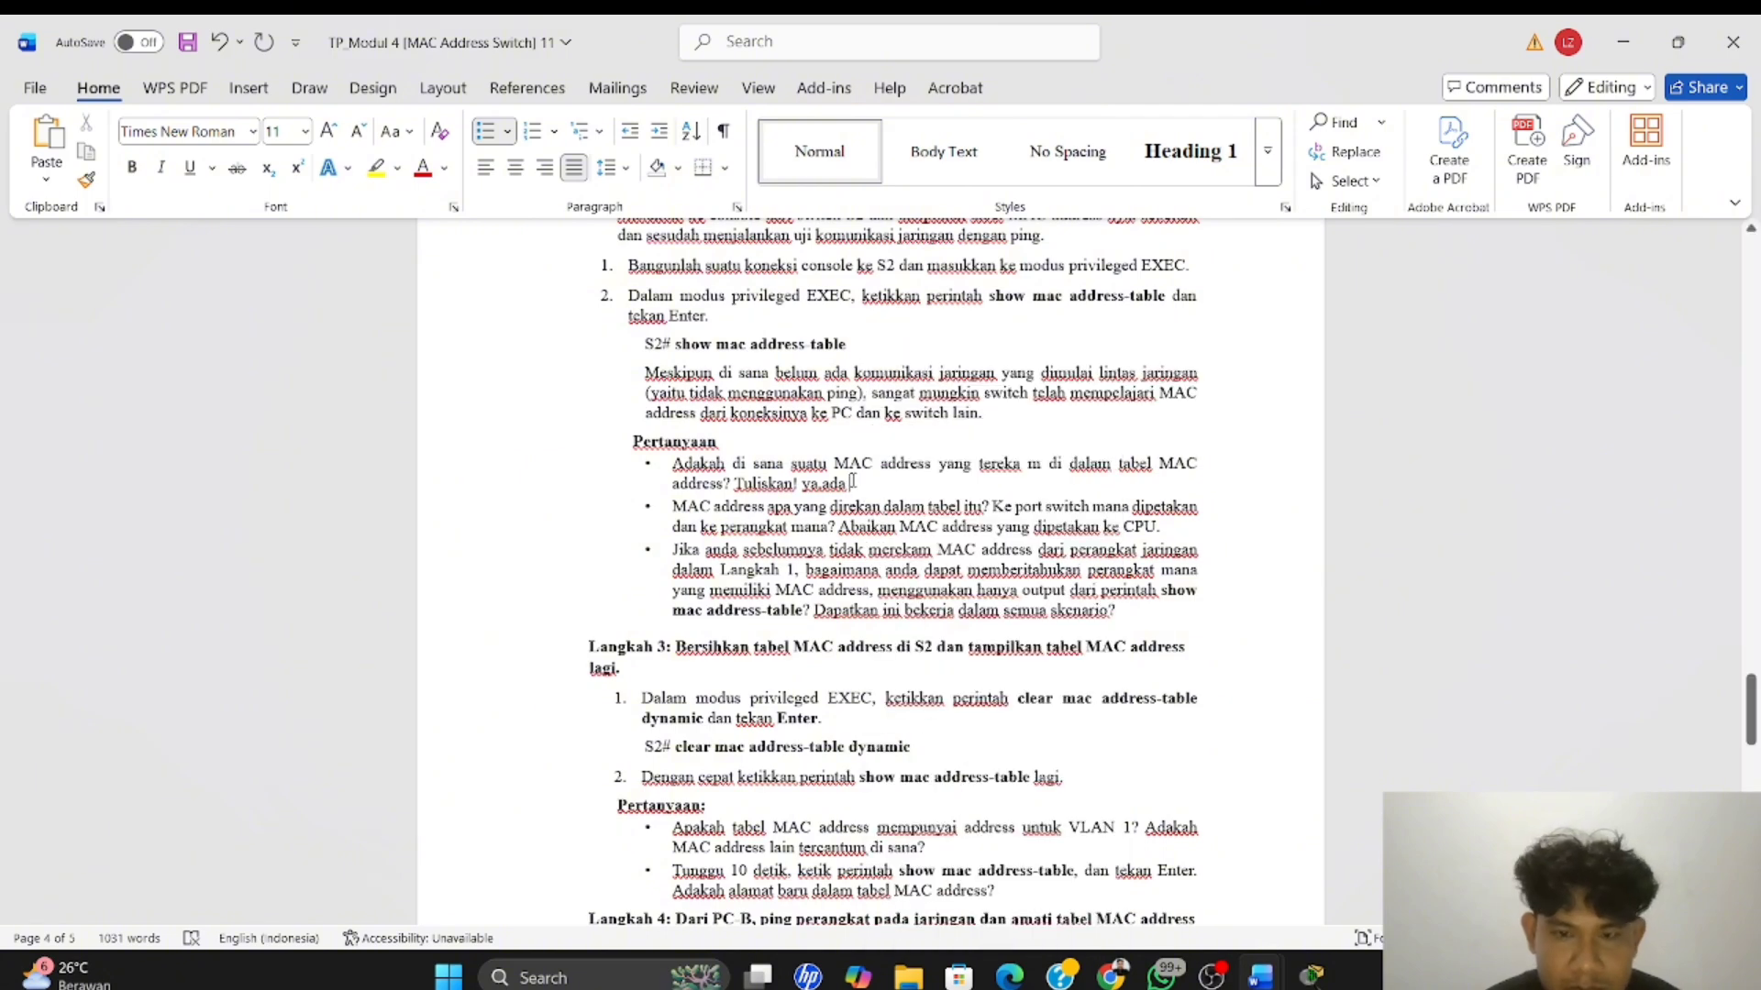
key("ctrl+v")
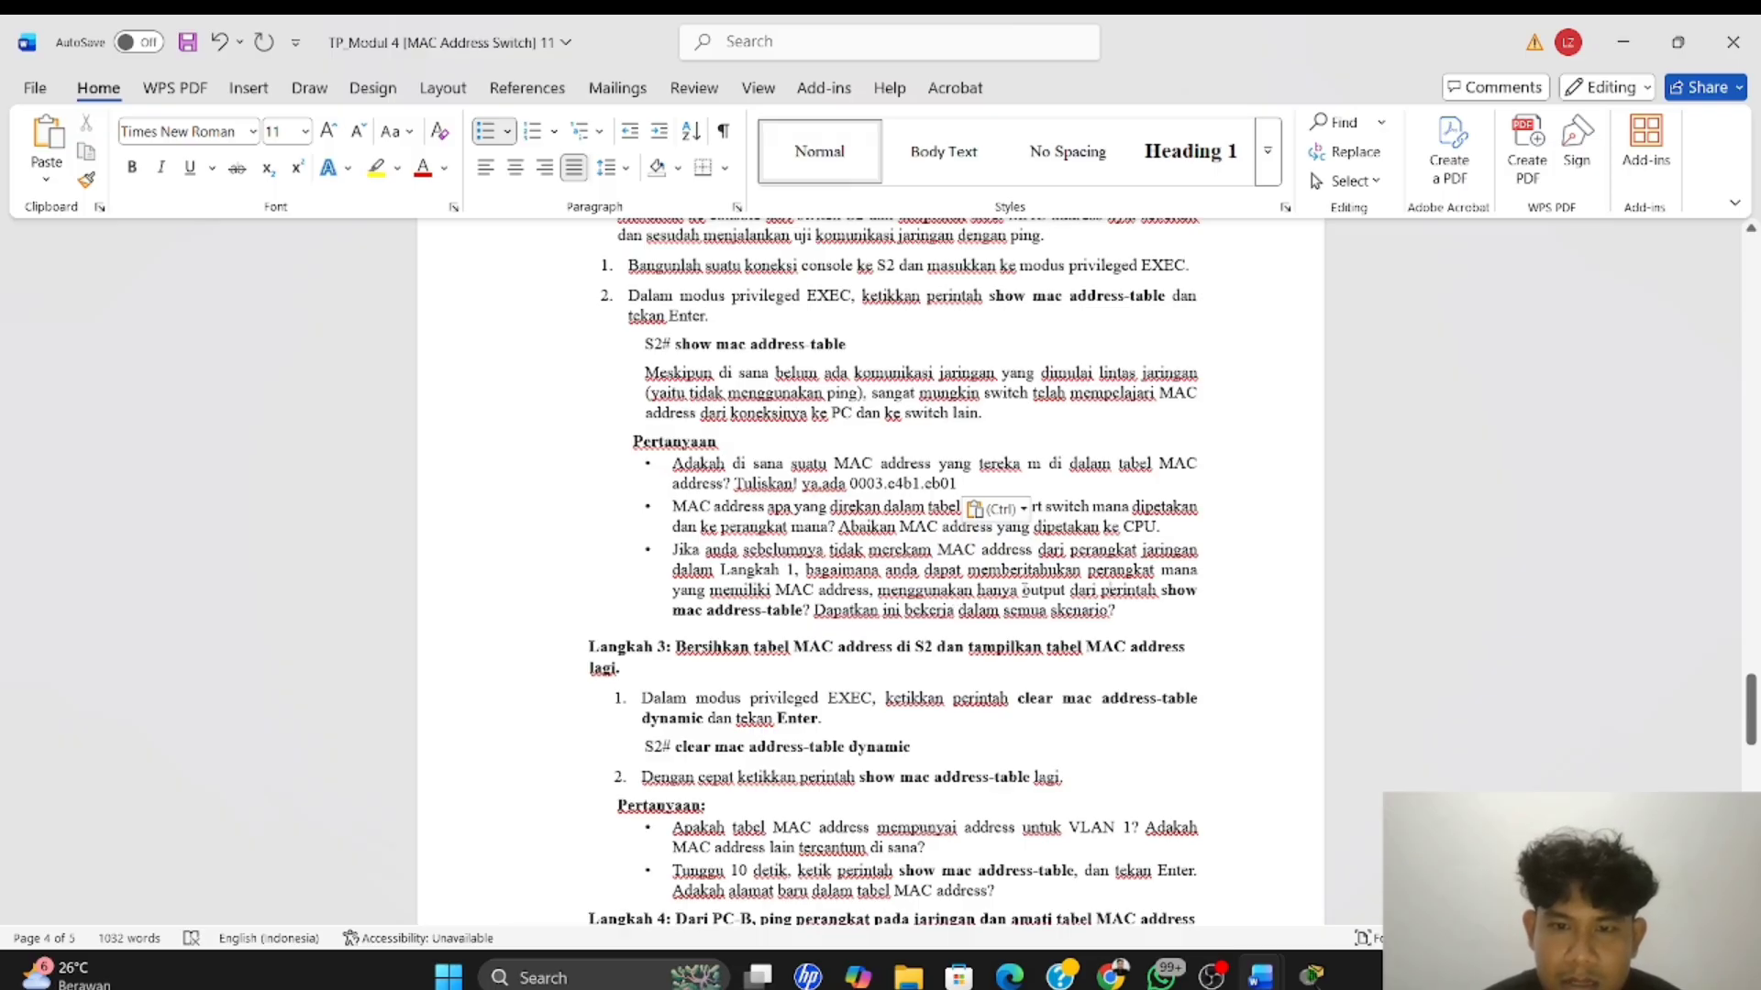
left_click(1023, 510)
left_click(952, 559)
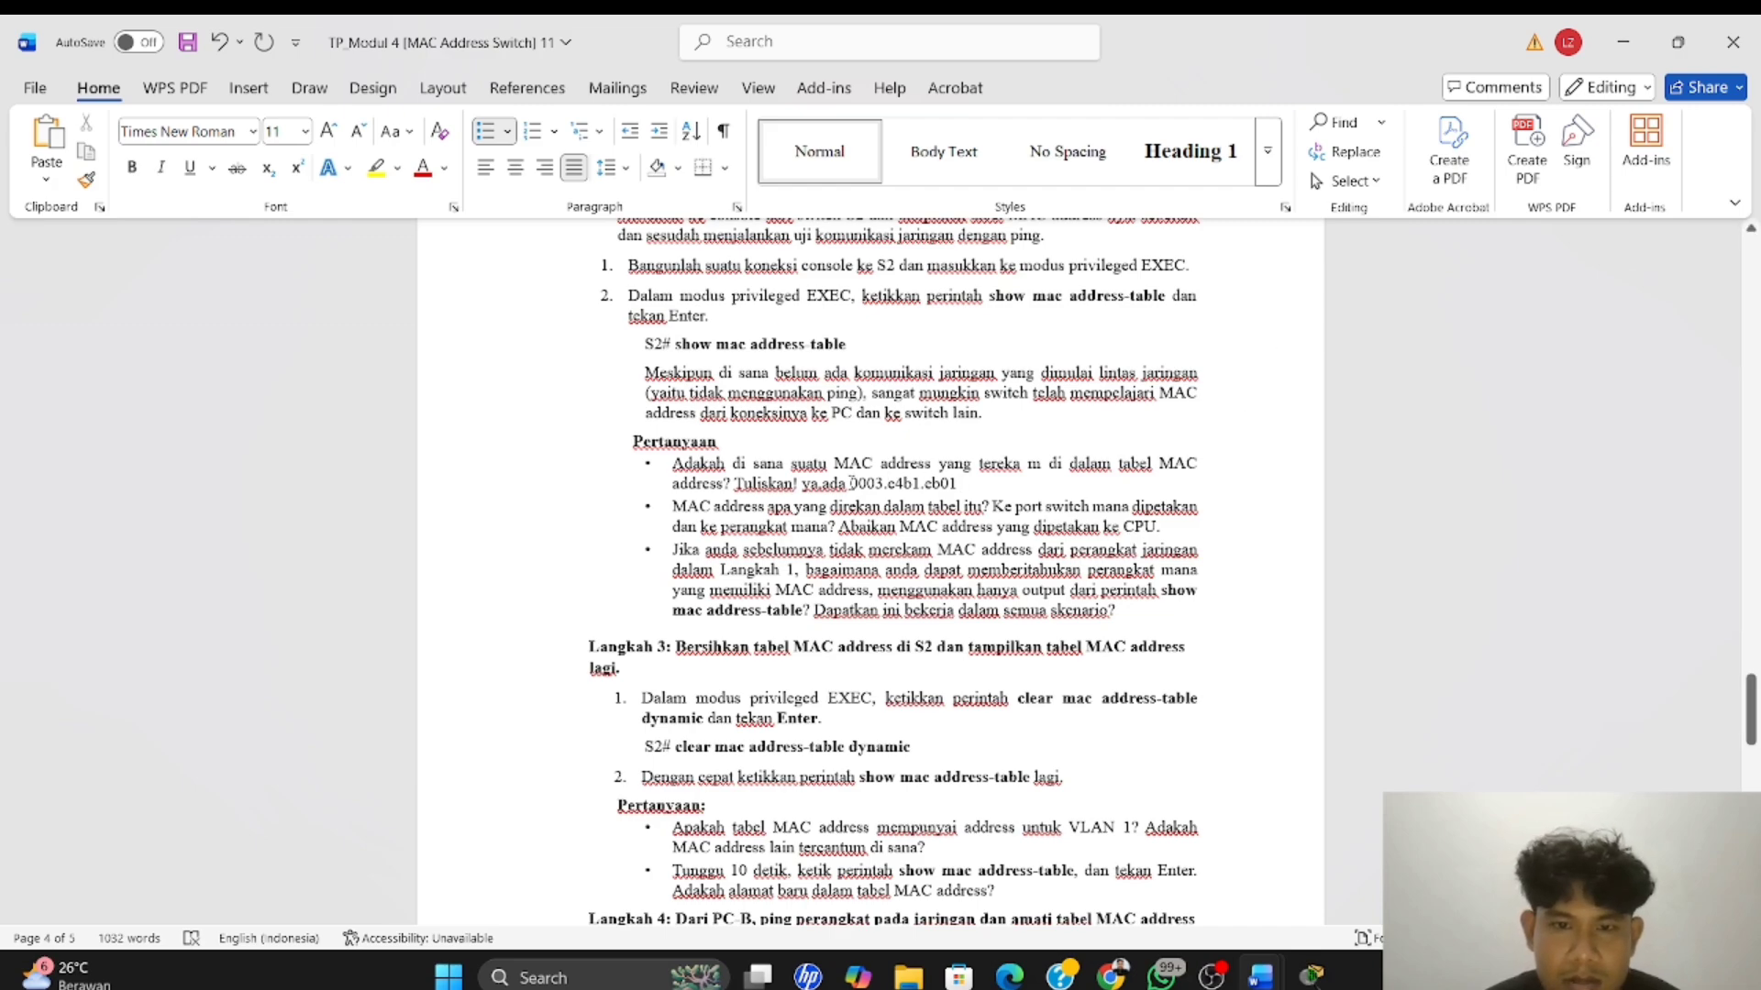
Recheck the table entry in PC-A's terminal, then return to Word and insert "yaitu" before the pasted MAC address
key("alt+Tab")
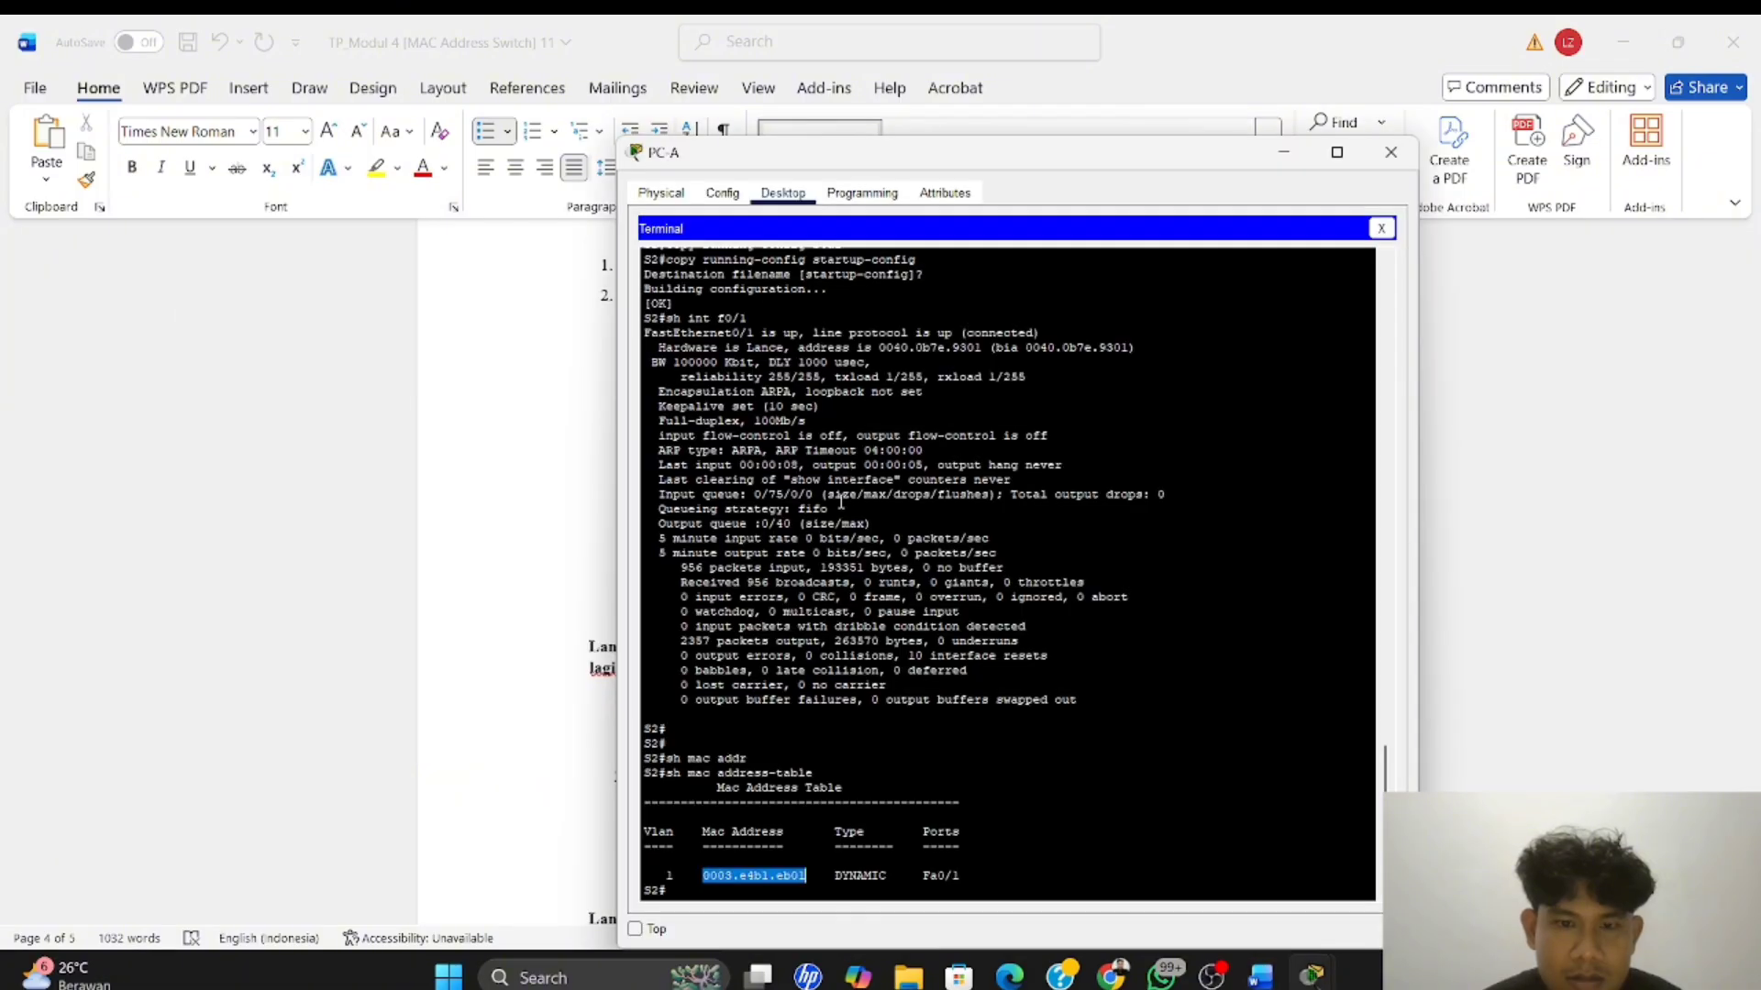
left_click(724, 870)
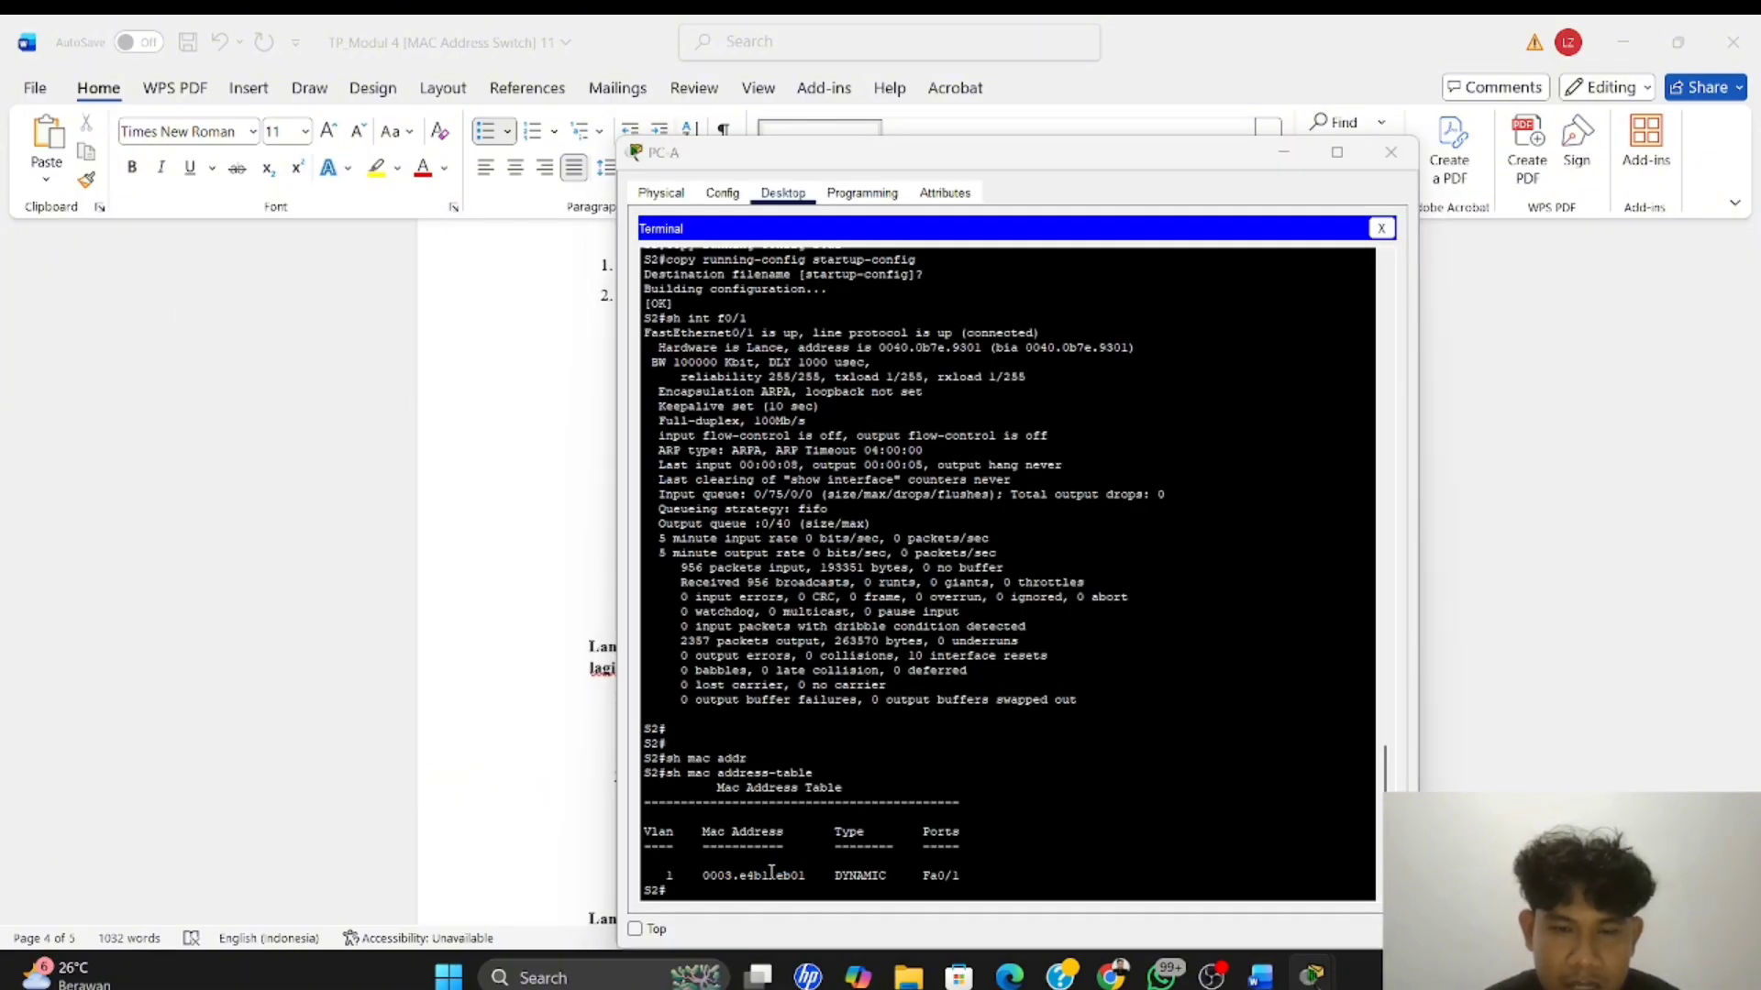
key("alt+Tab")
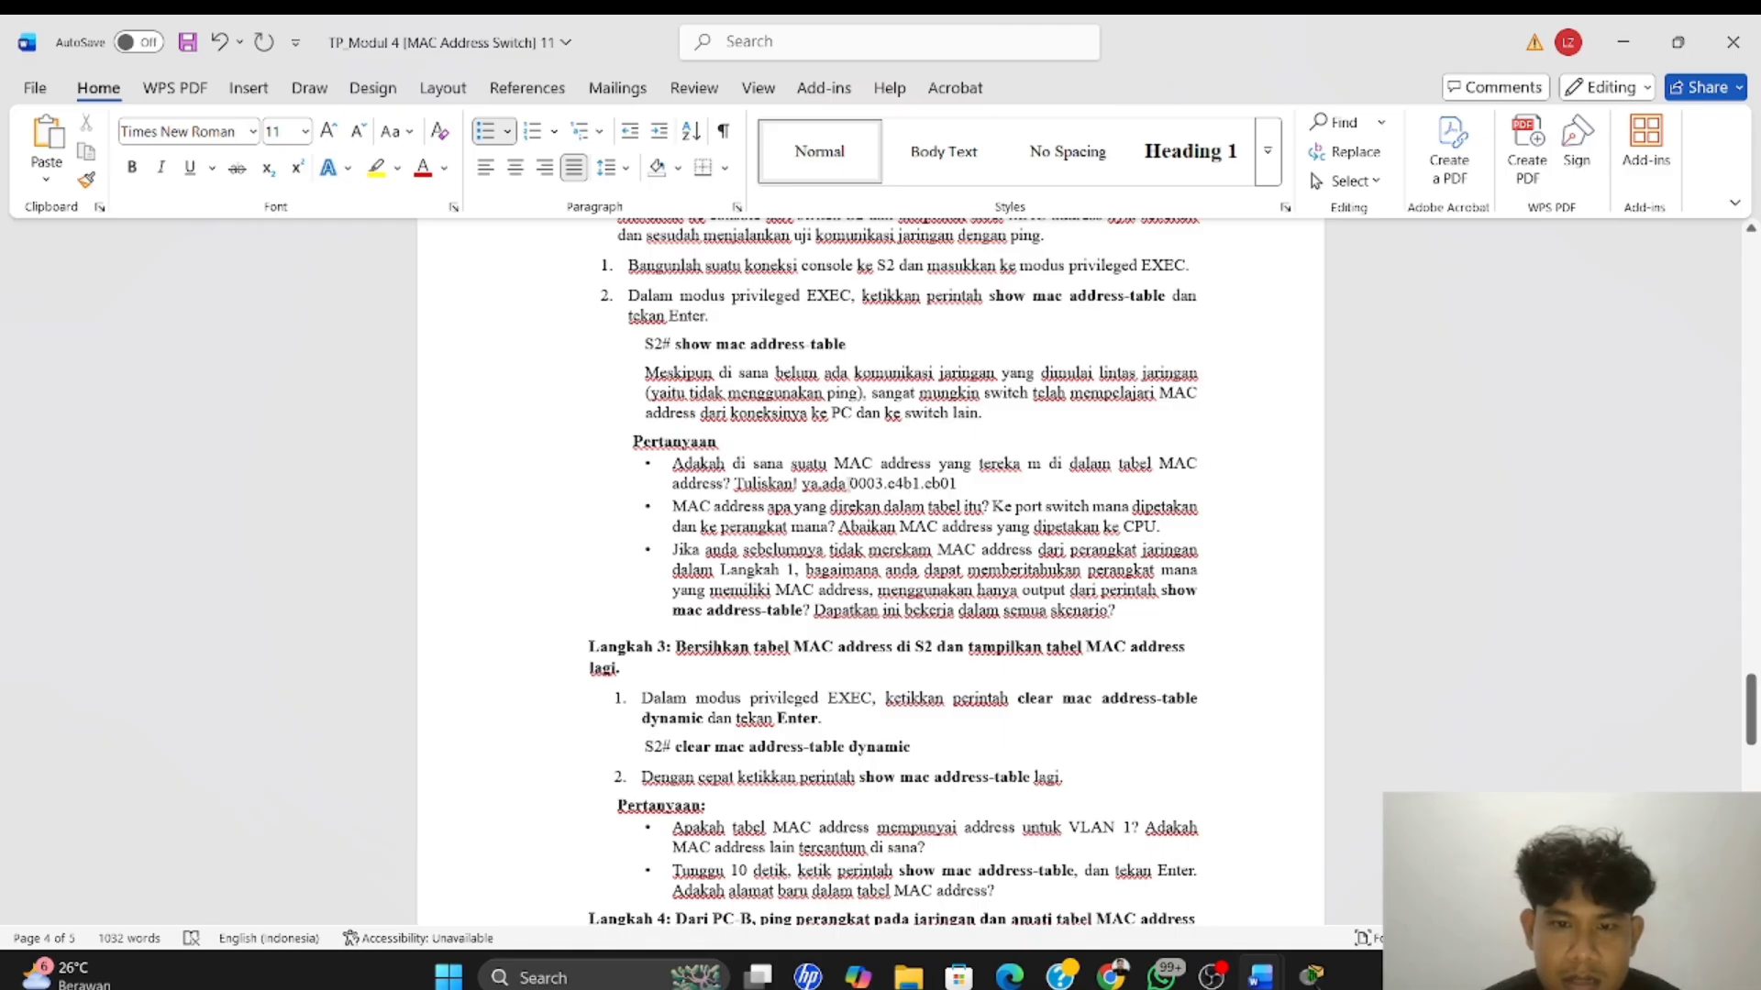
type("yaitu")
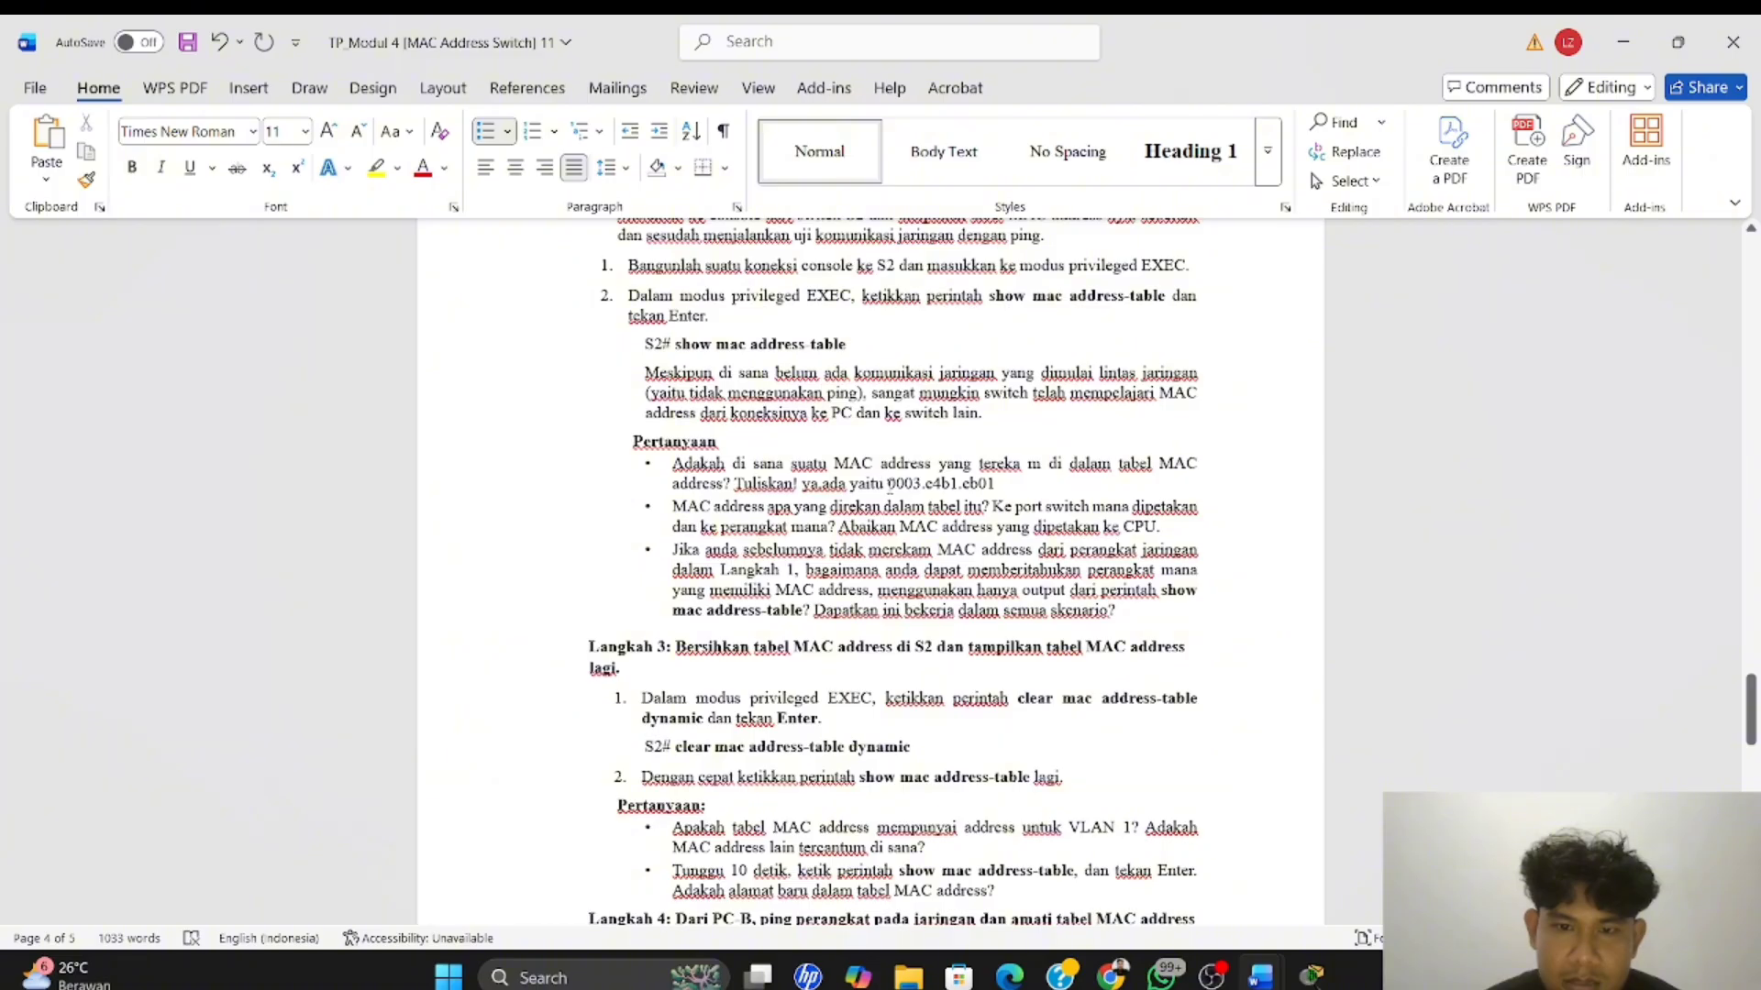
Reuse the address 0003.e4b1.eb01 as the answer to the second Langkah 2 question, after "CPU.", and remove any stray space
left_click_drag(888, 483, 999, 486)
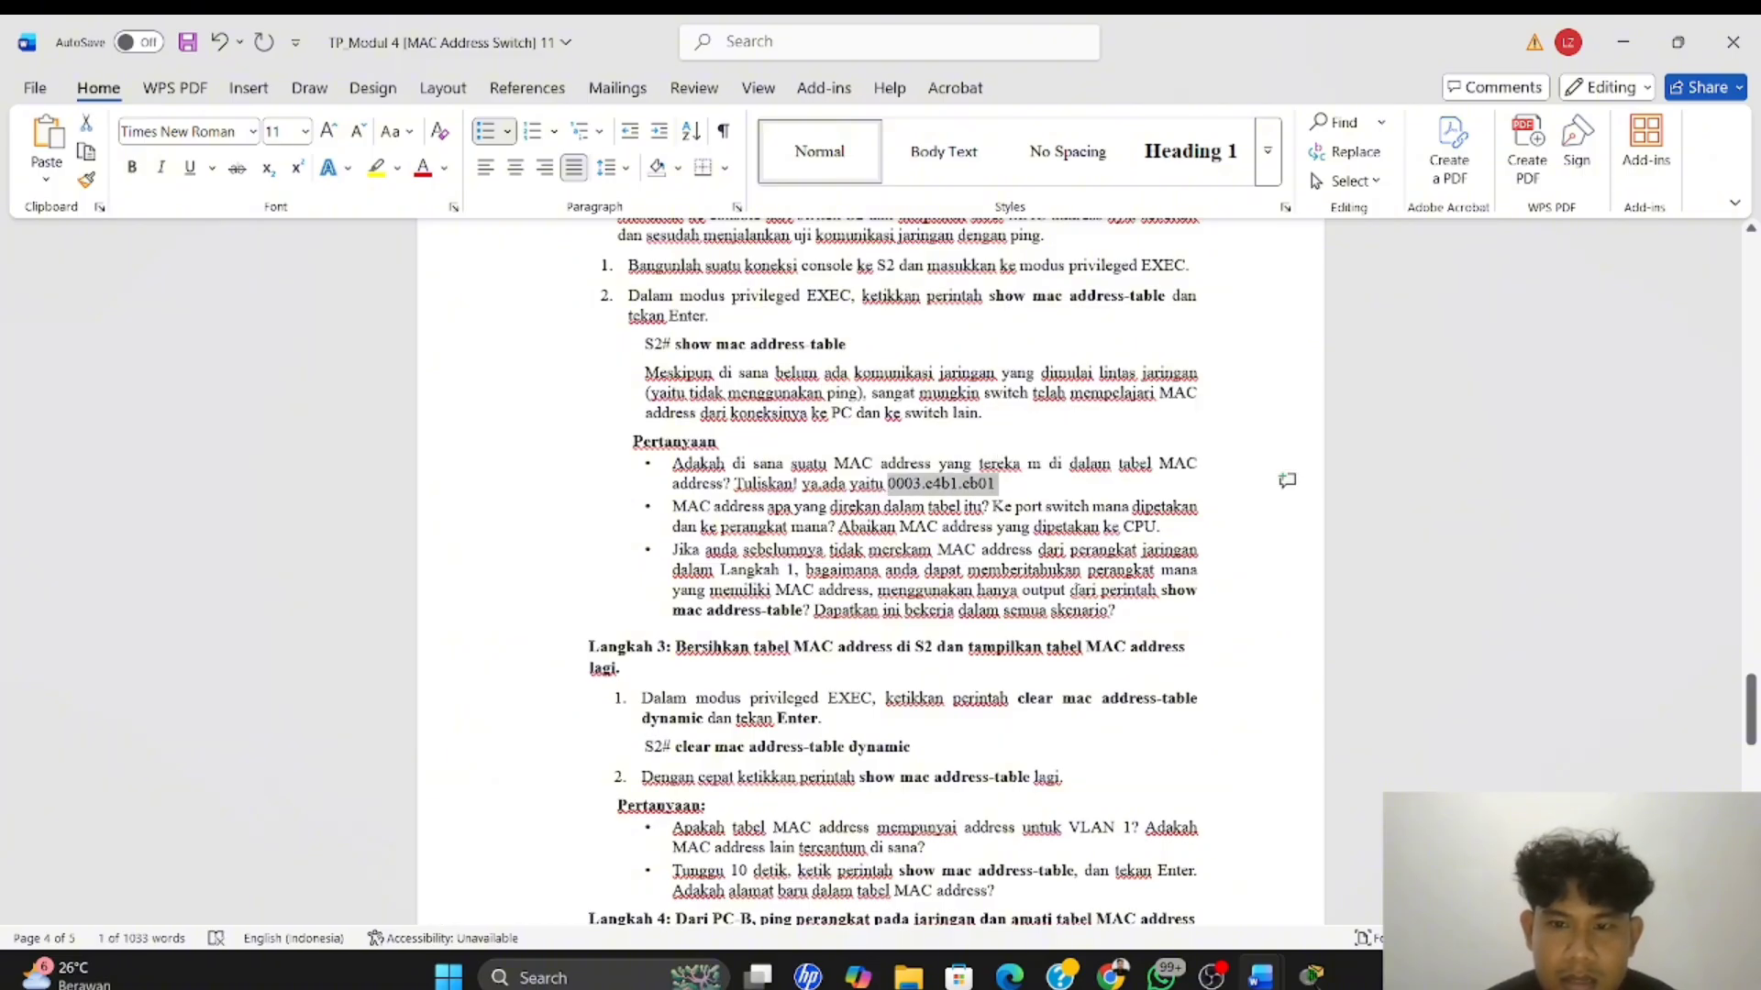
left_click(1170, 528)
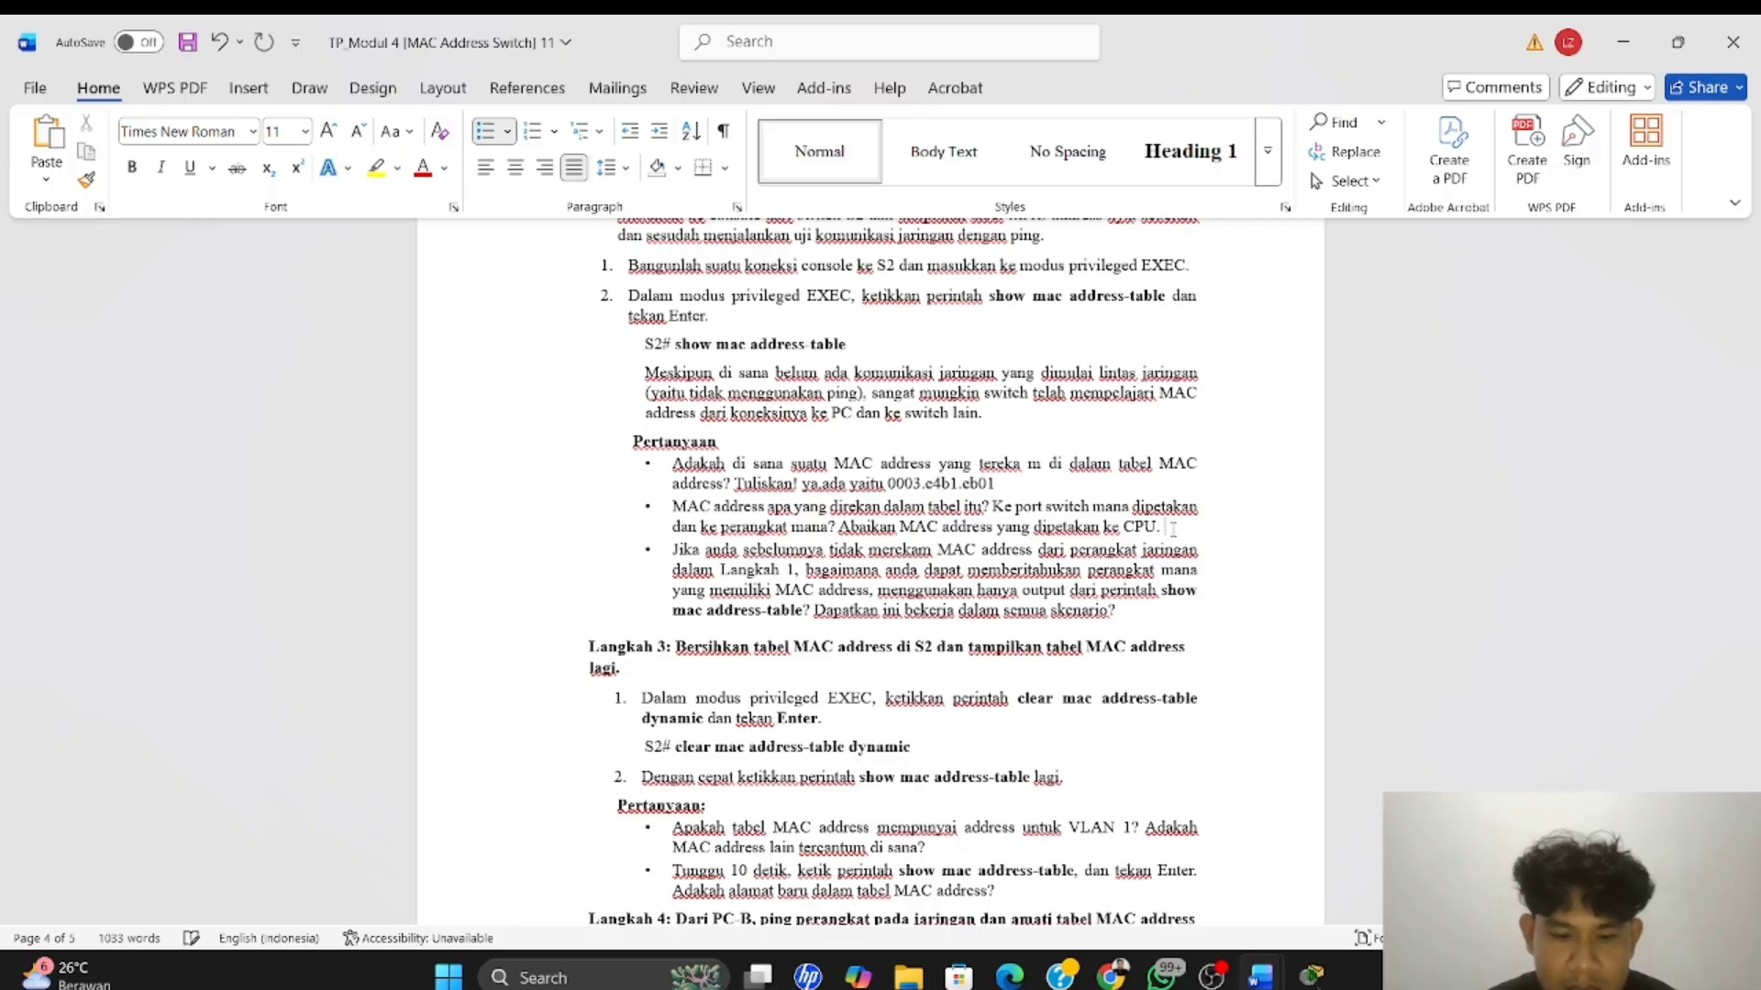
key("ctrl+v")
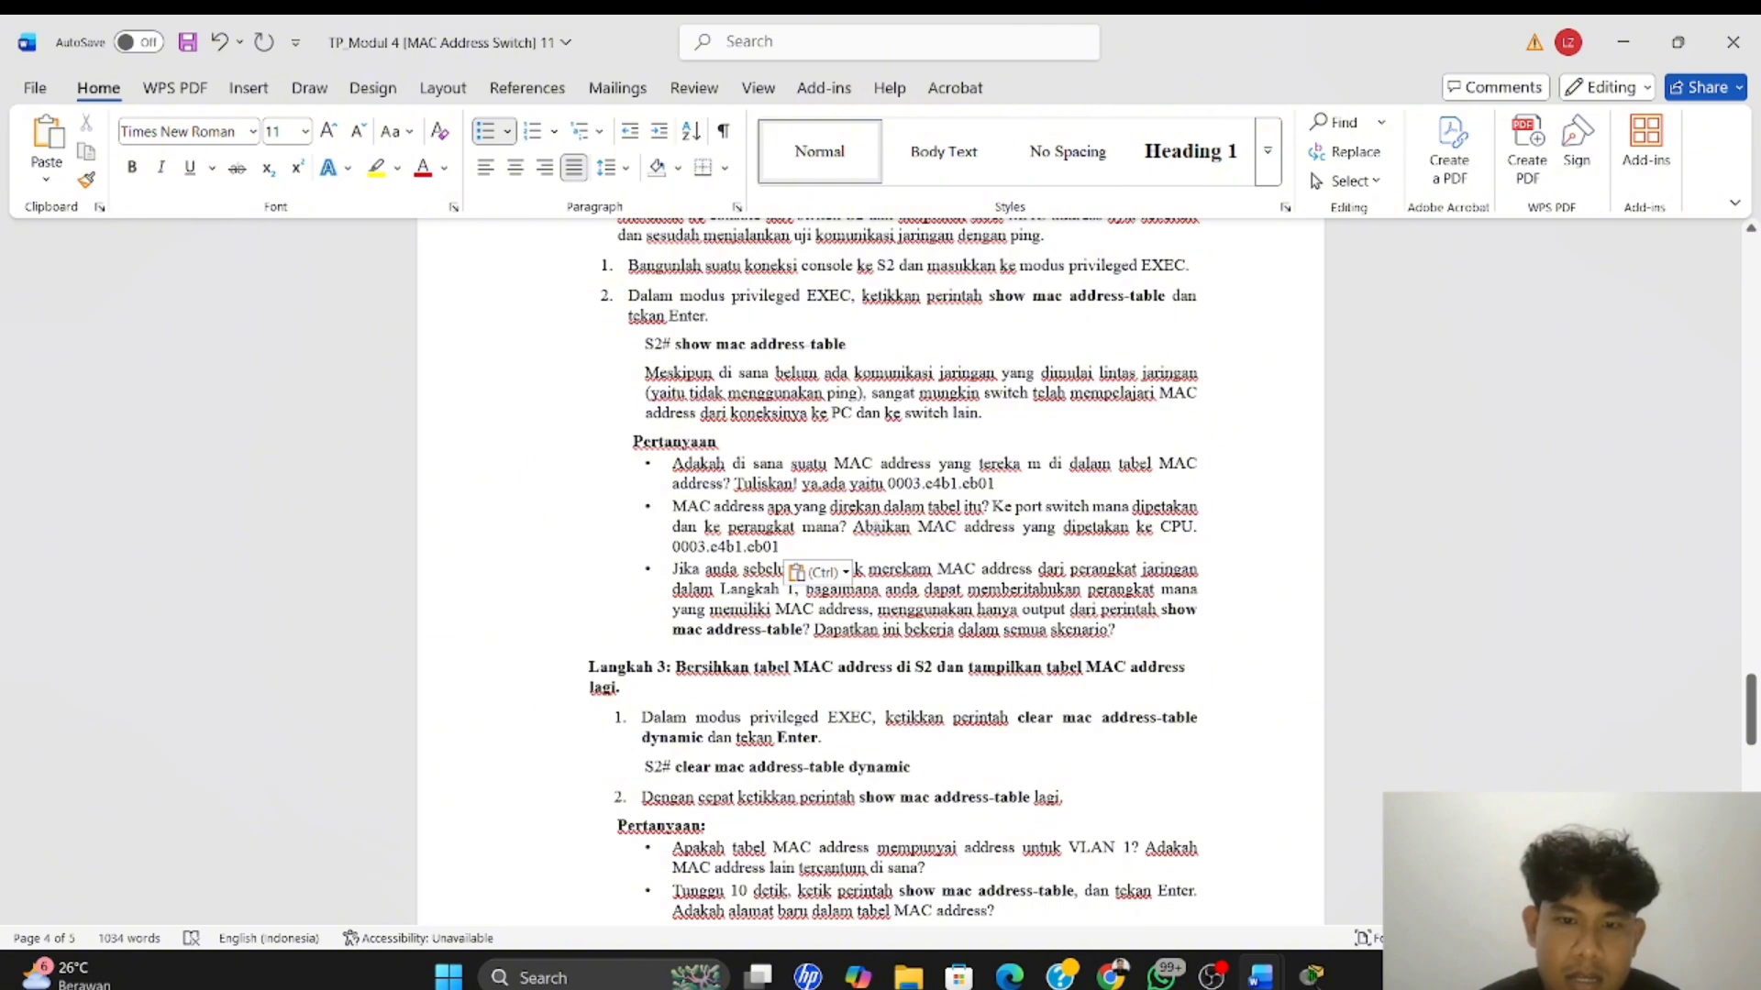
key("Down")
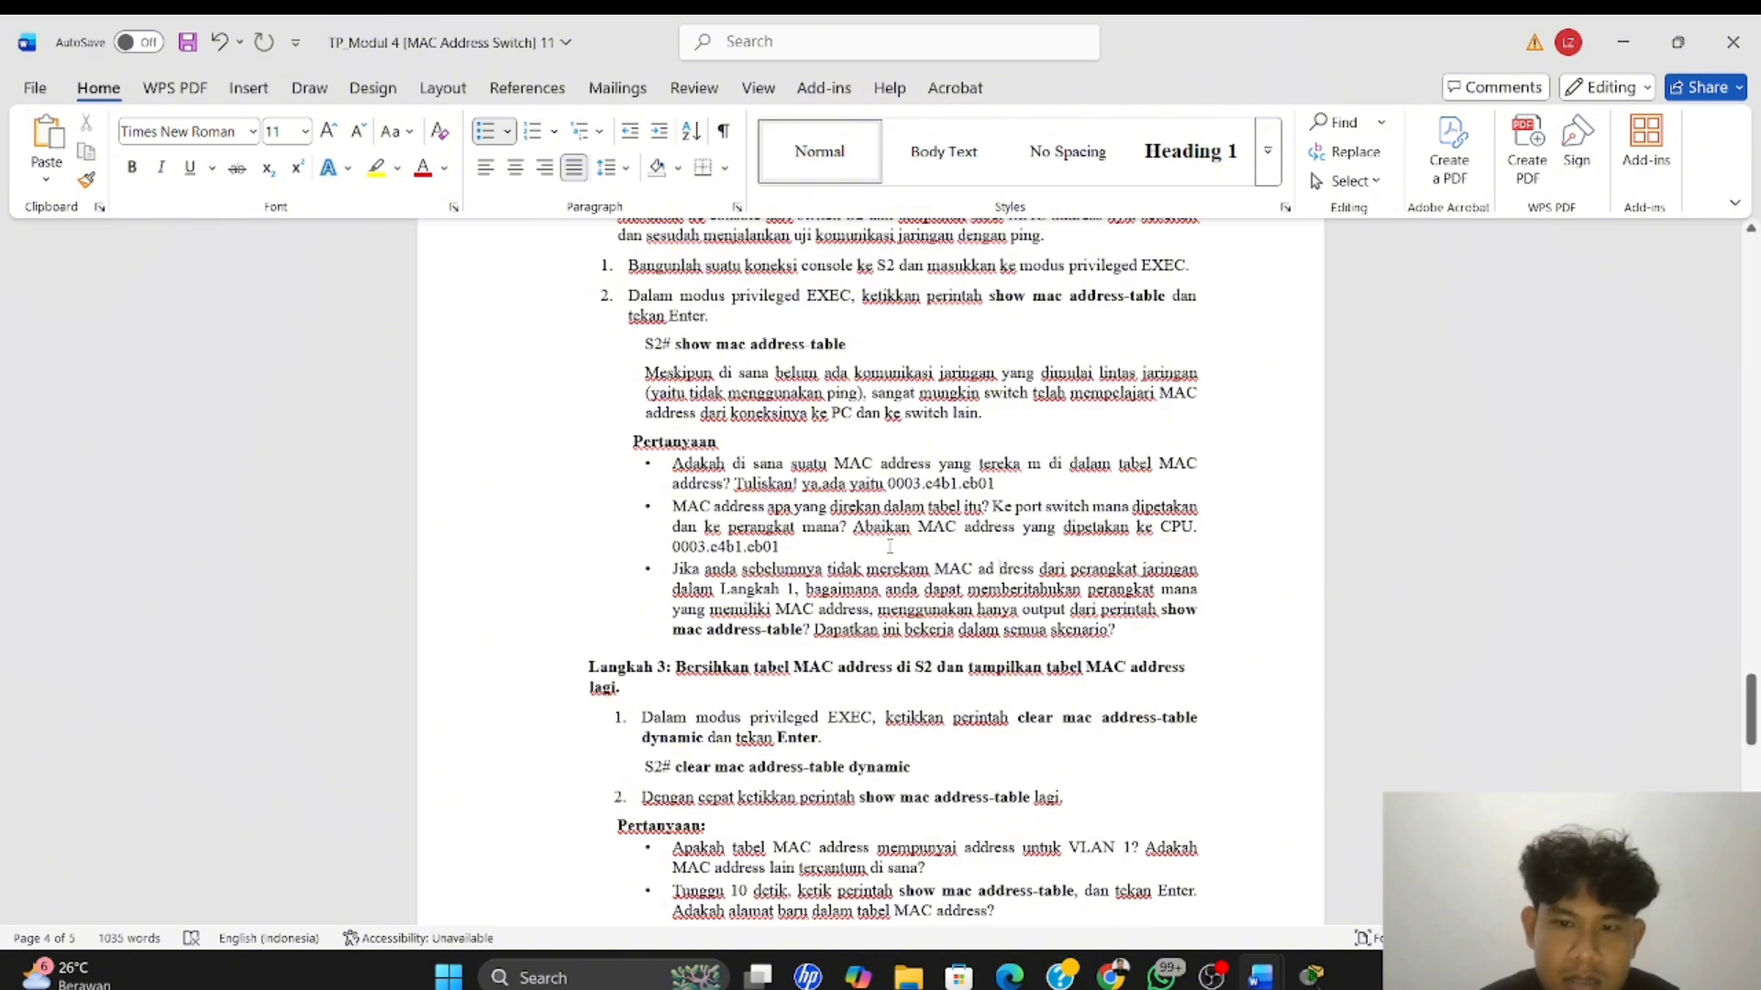
key("BackSpace")
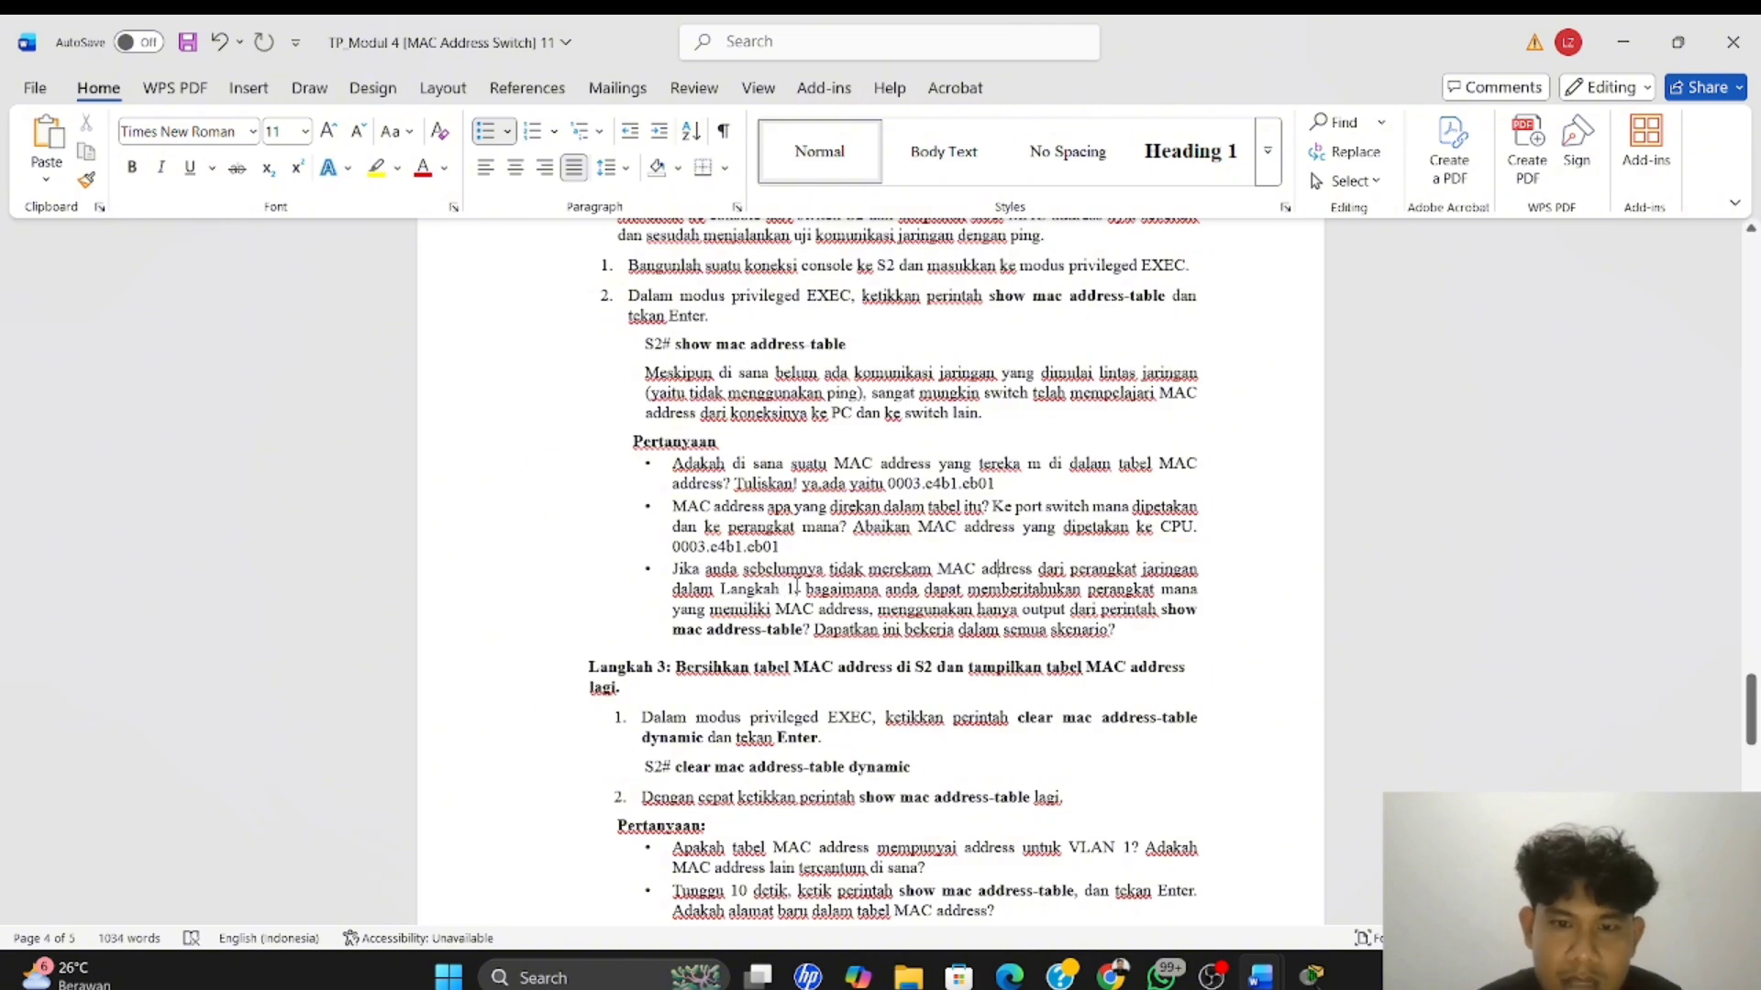
Start answering the third Langkah 2 question, after "skenario?", with "Dengan mencatat Alamat mac tiap perangkat"
type(",")
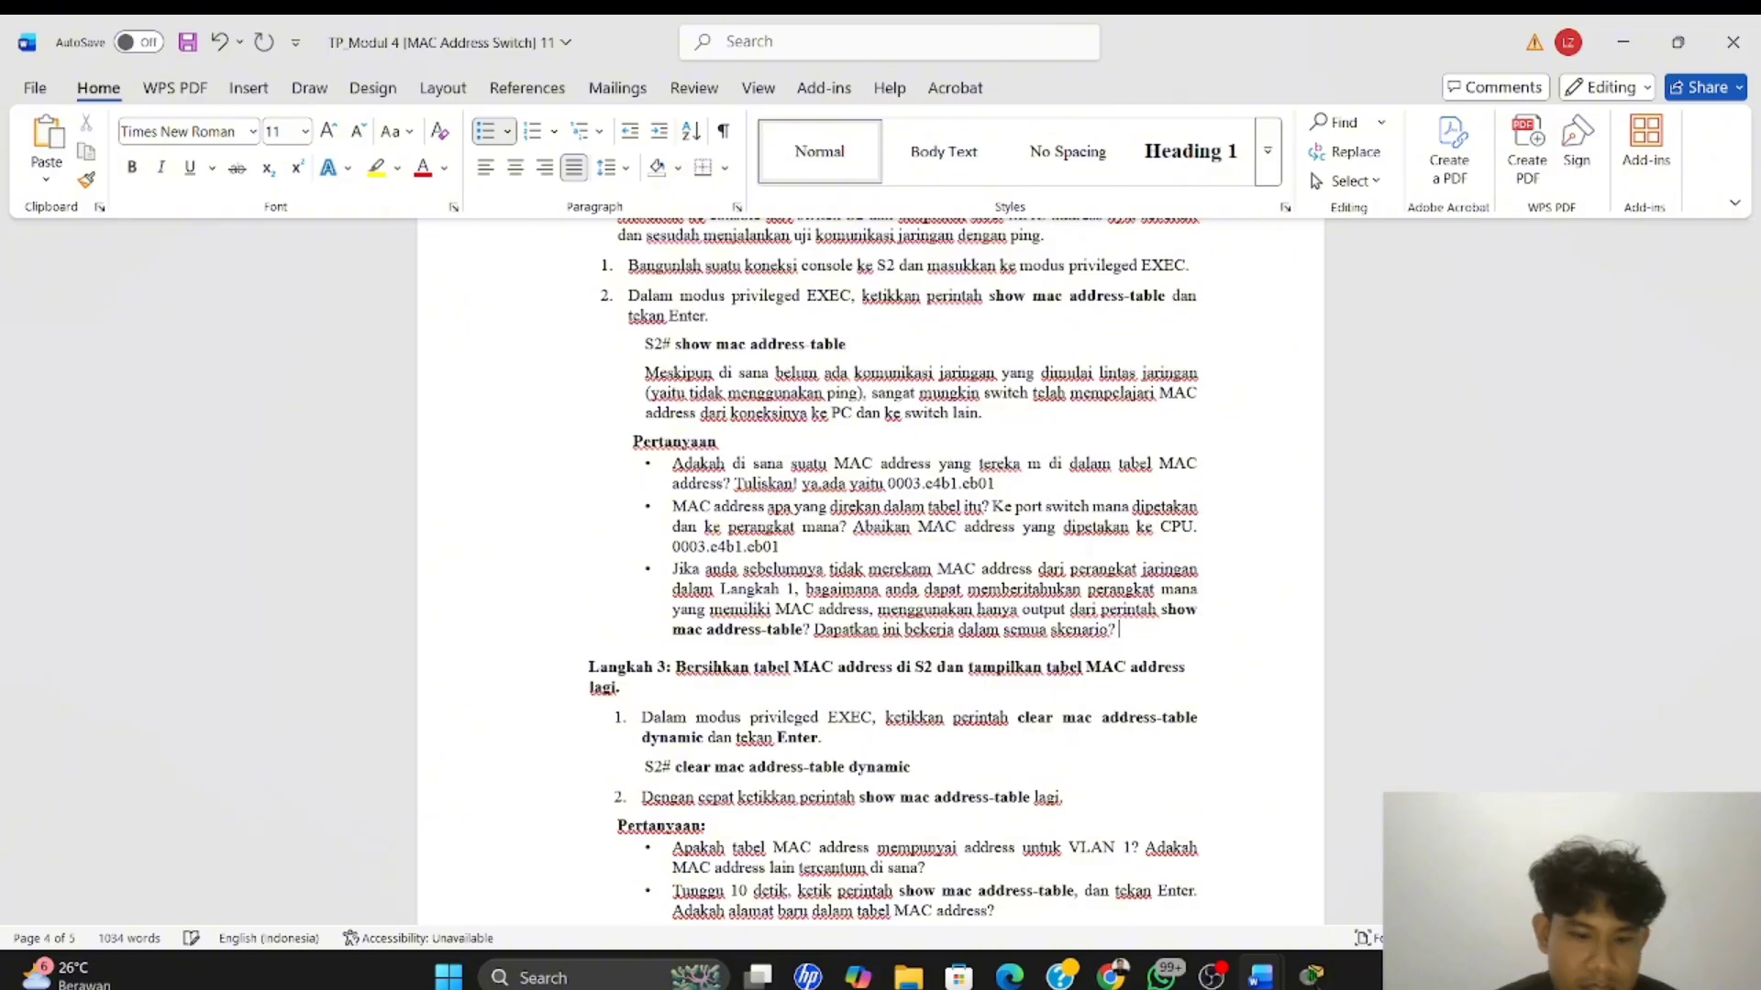
type("deng")
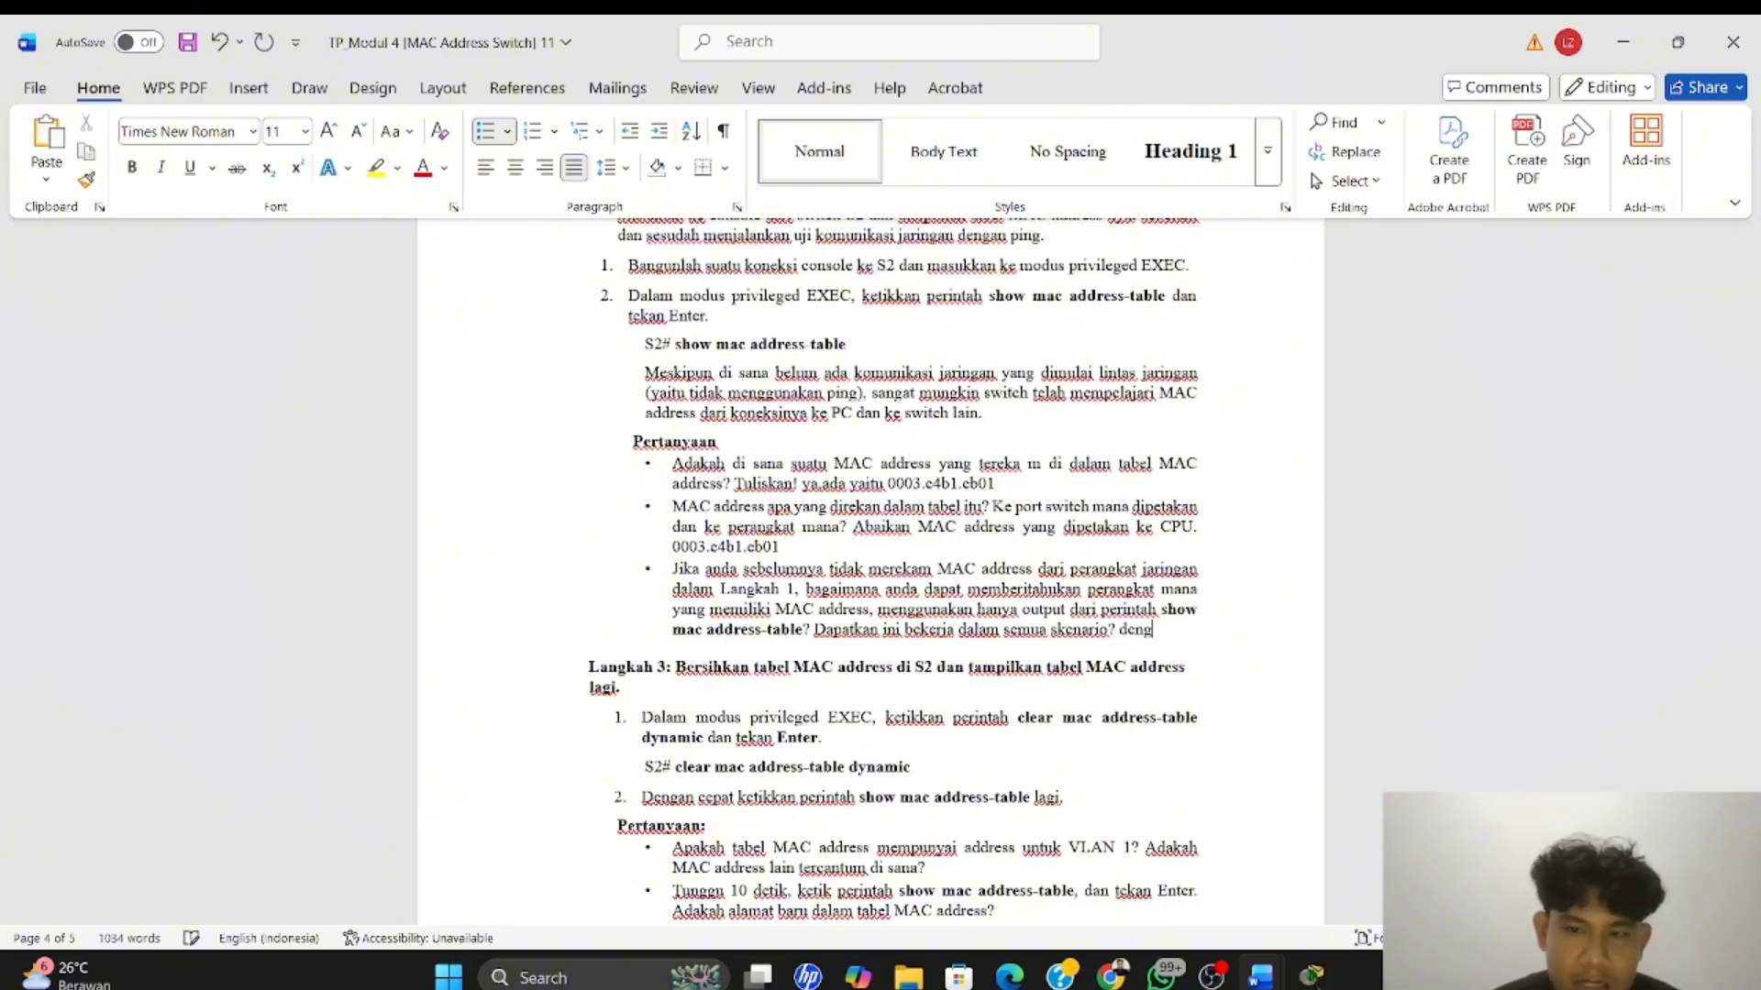
type("an ")
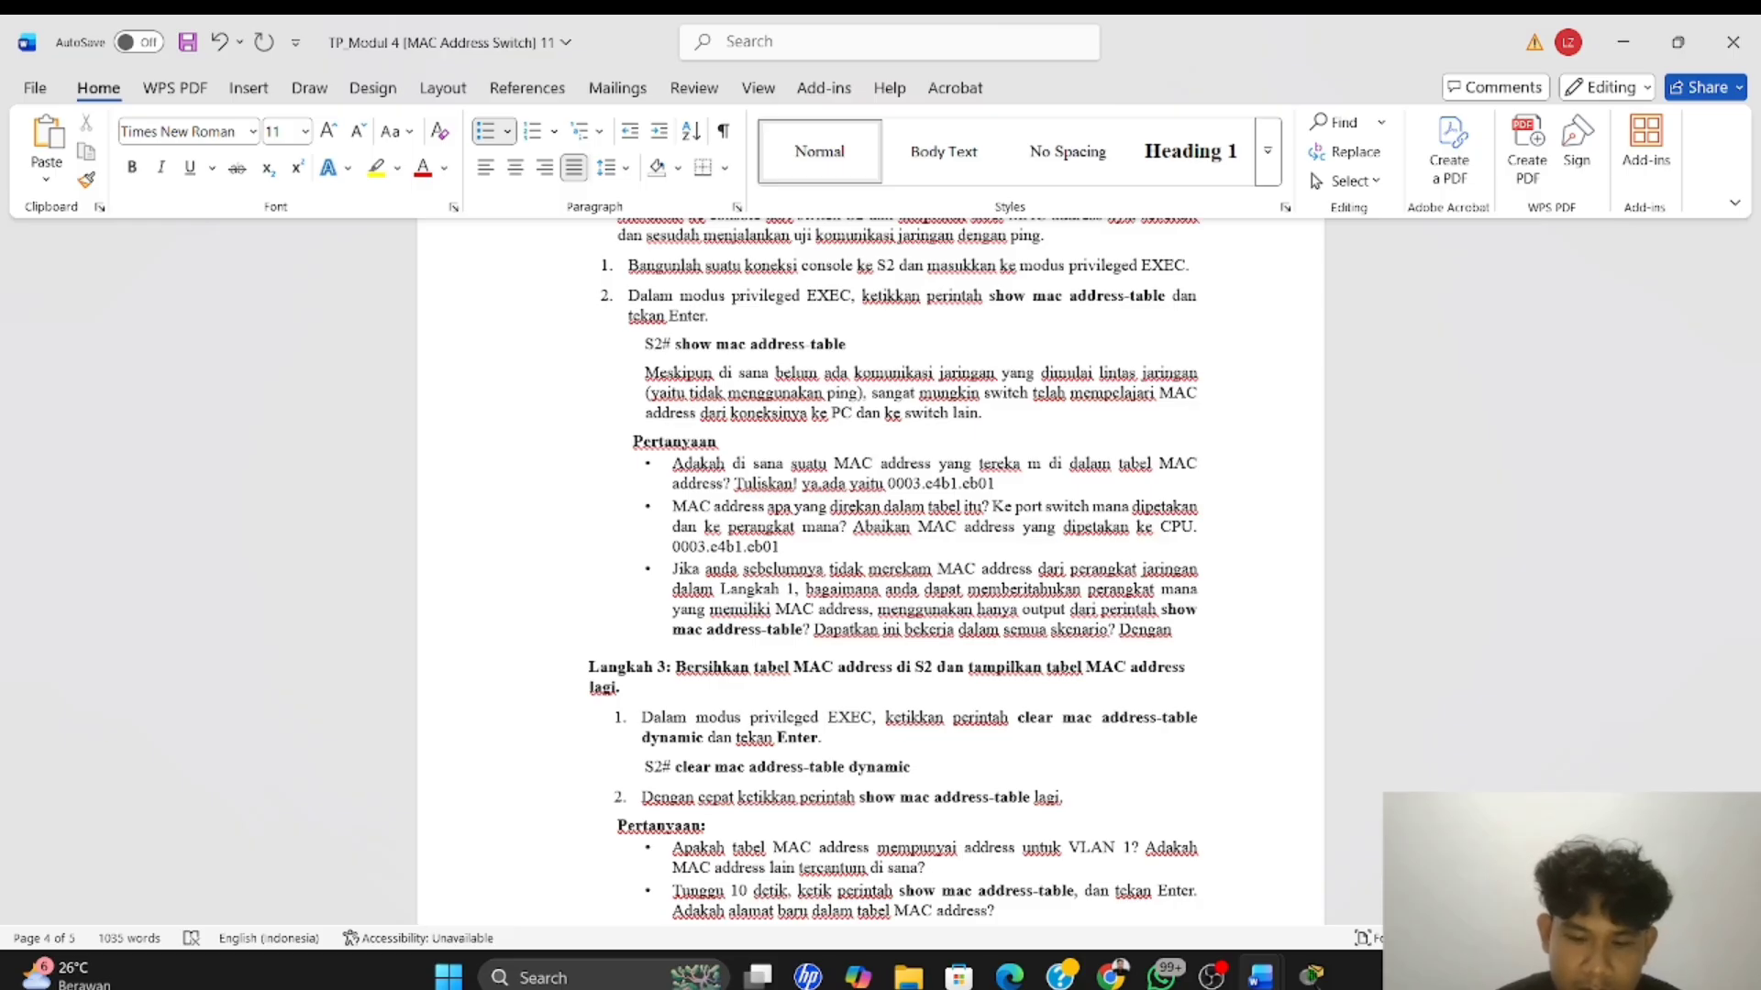
type("mencatata")
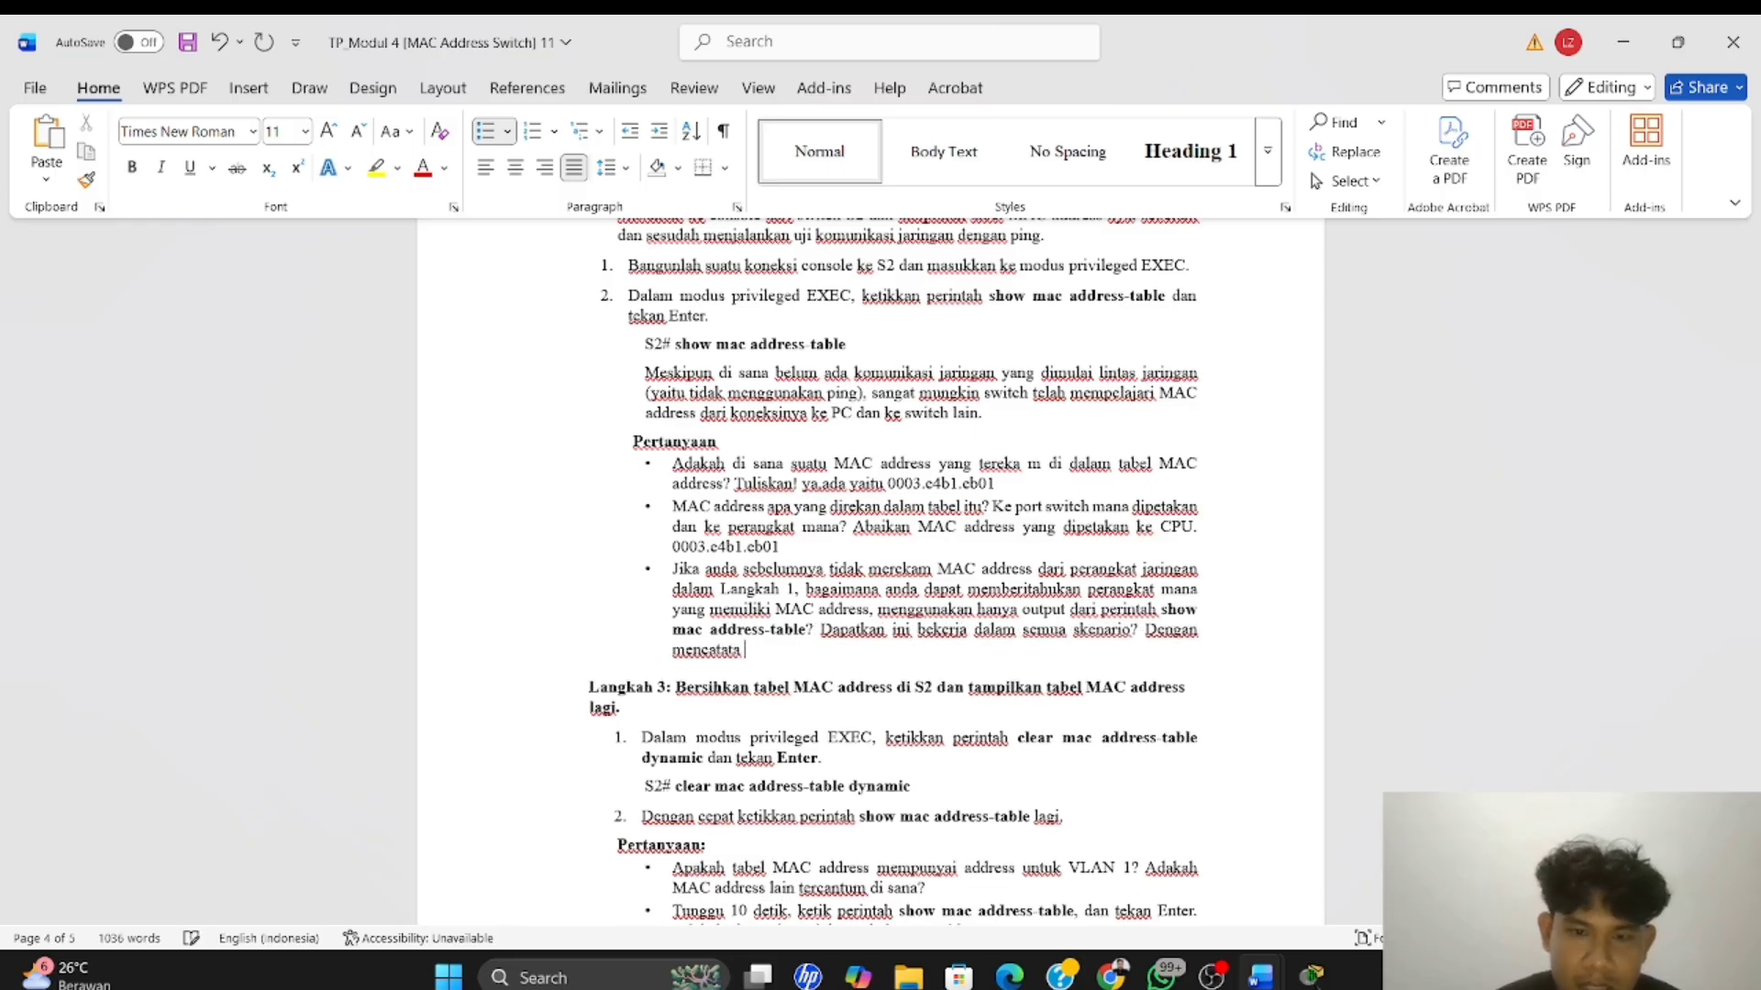
key("BackSpace")
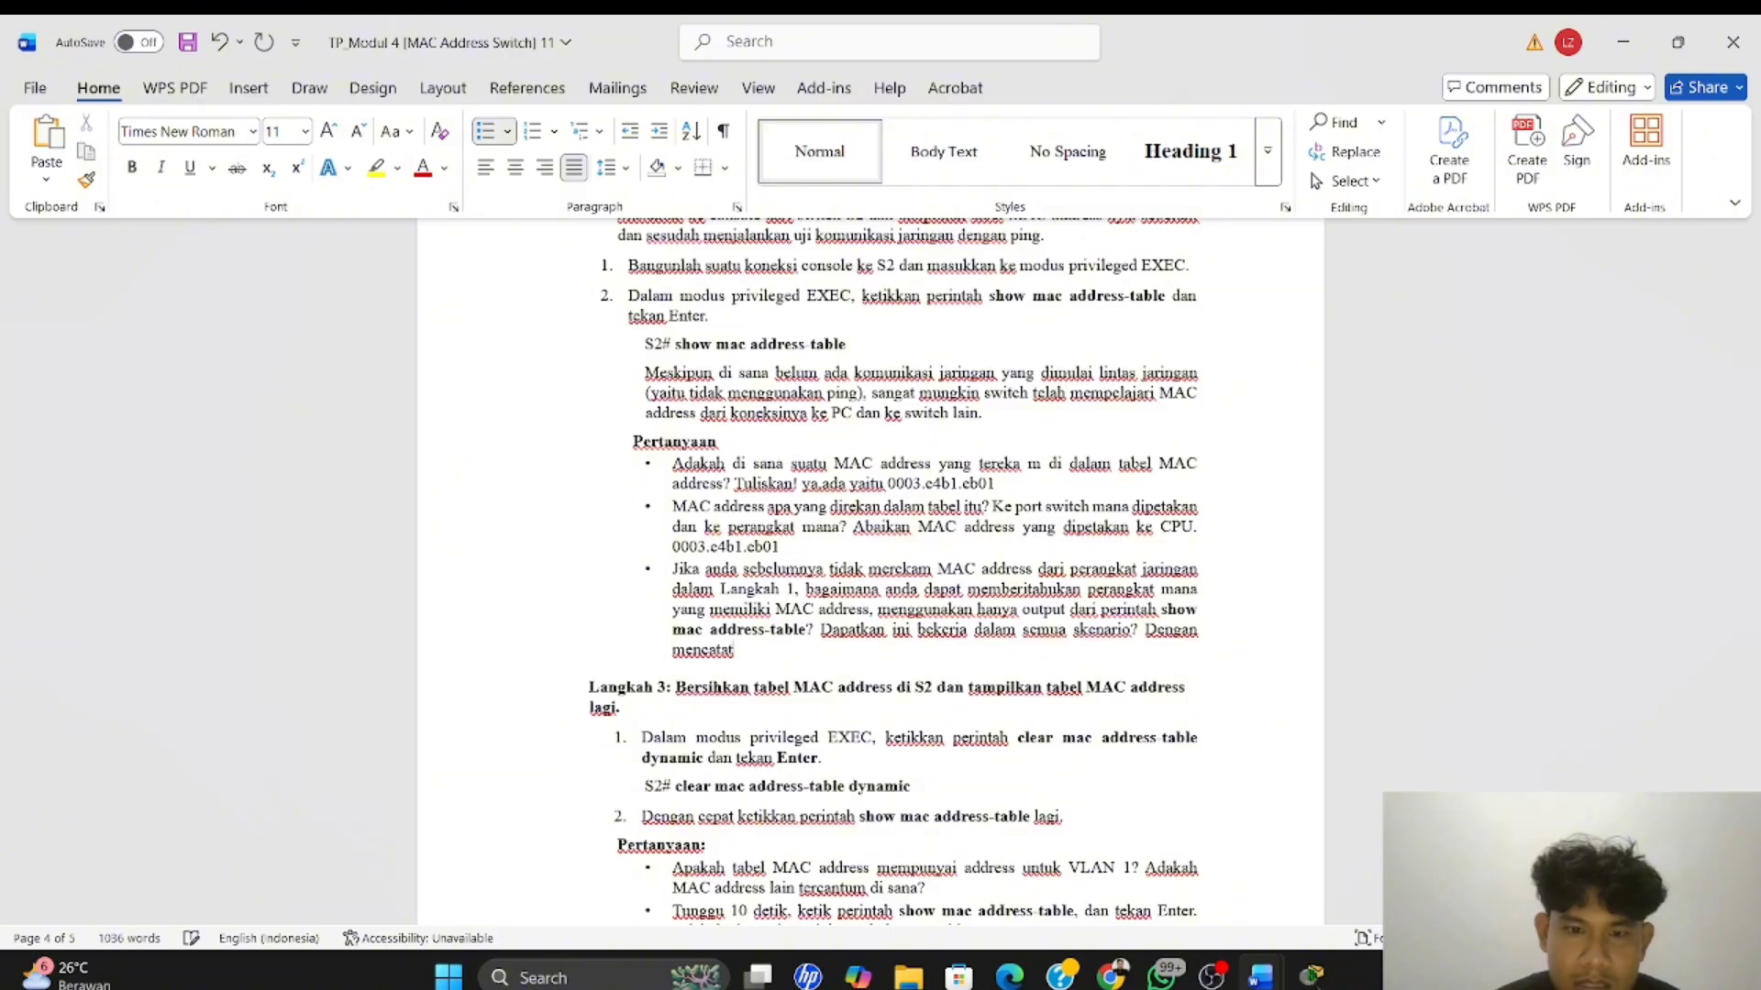
type("Alamat ")
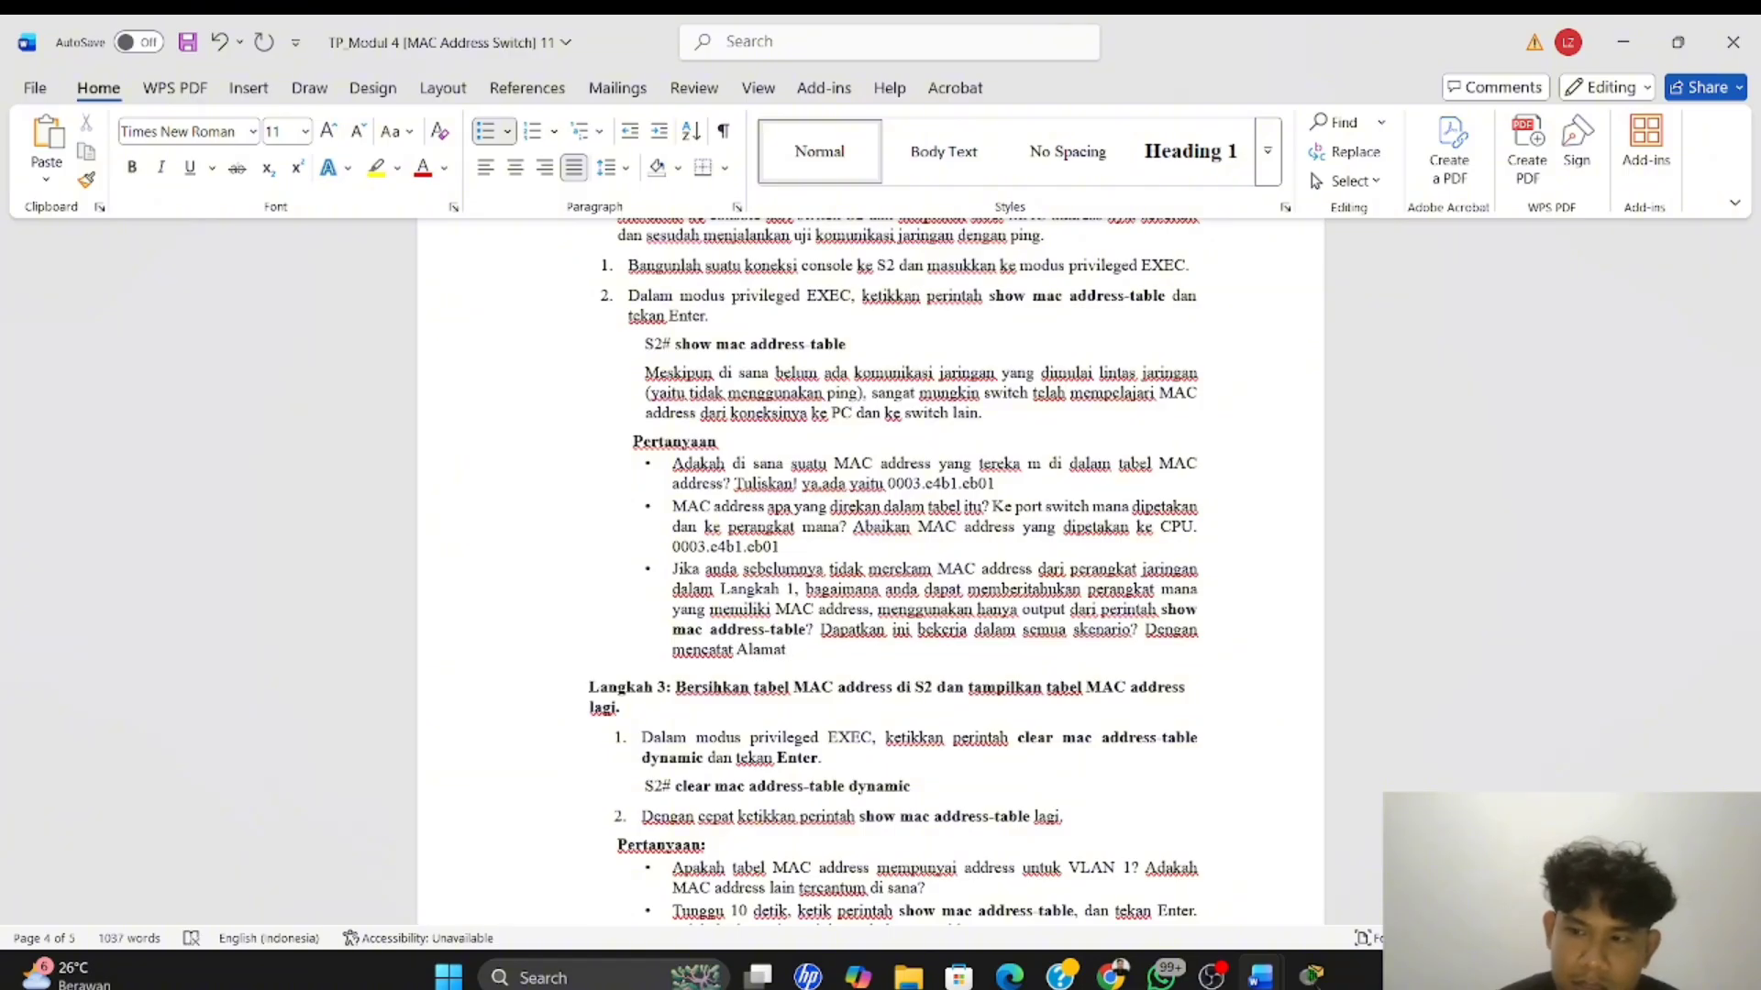
type("mac ")
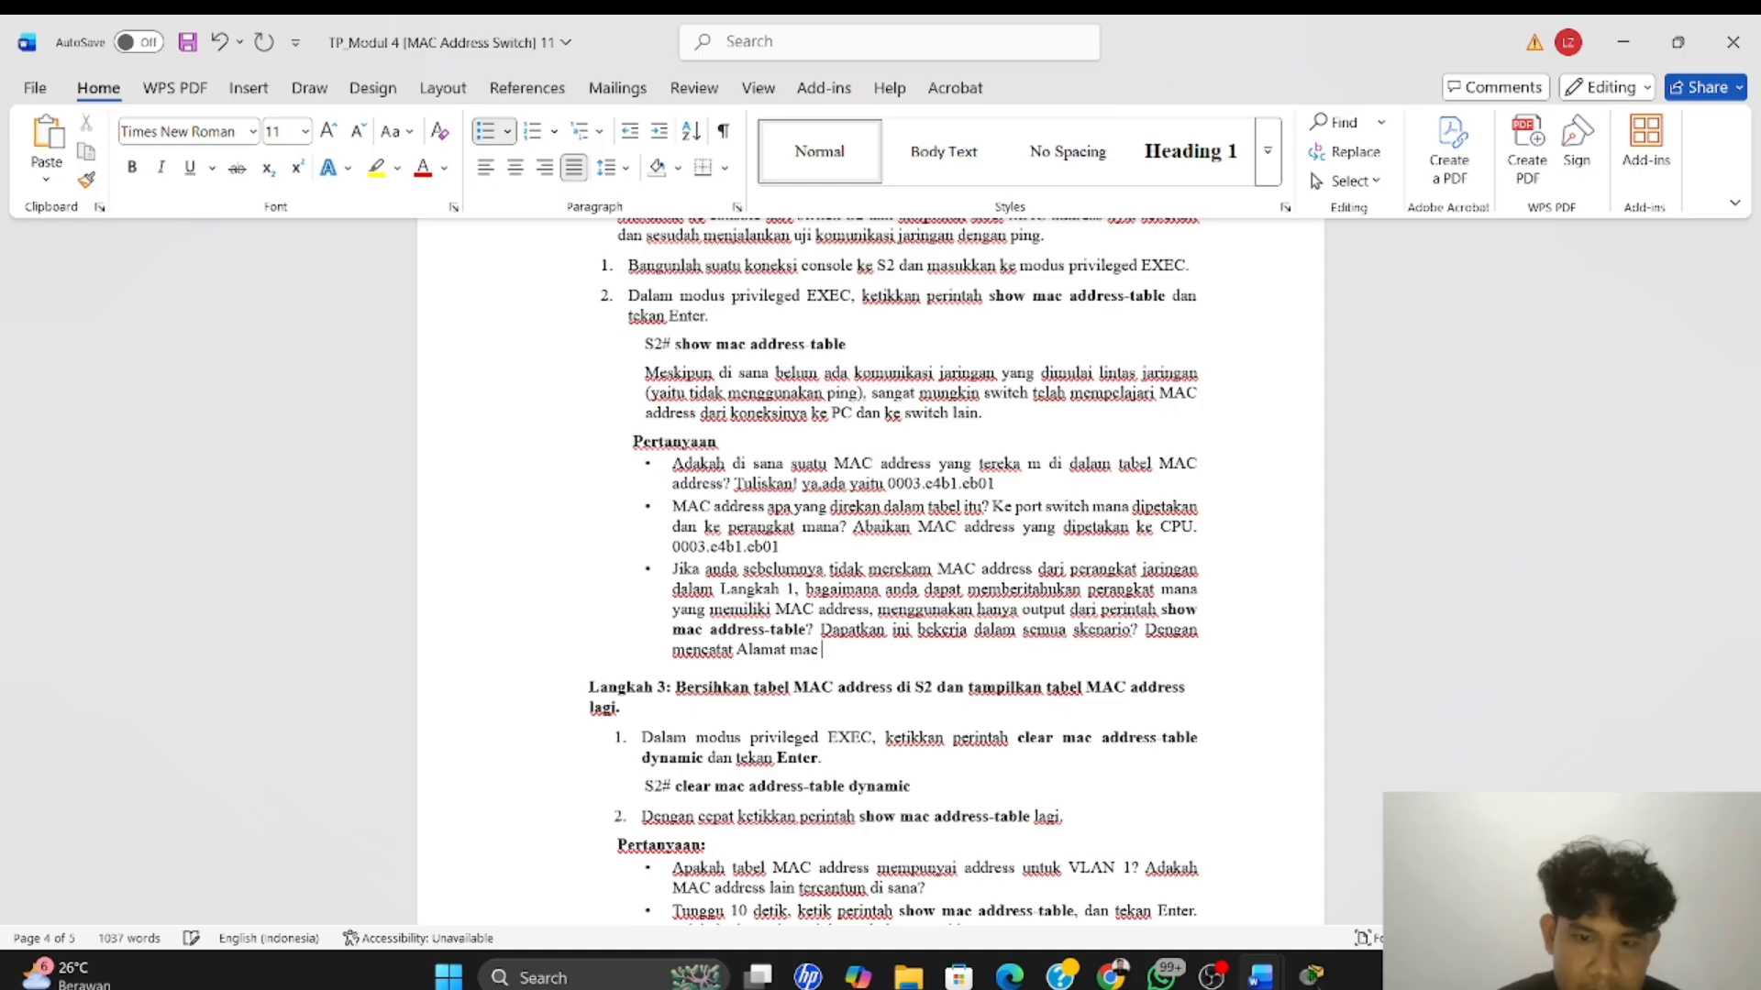
type("tiap perangkat")
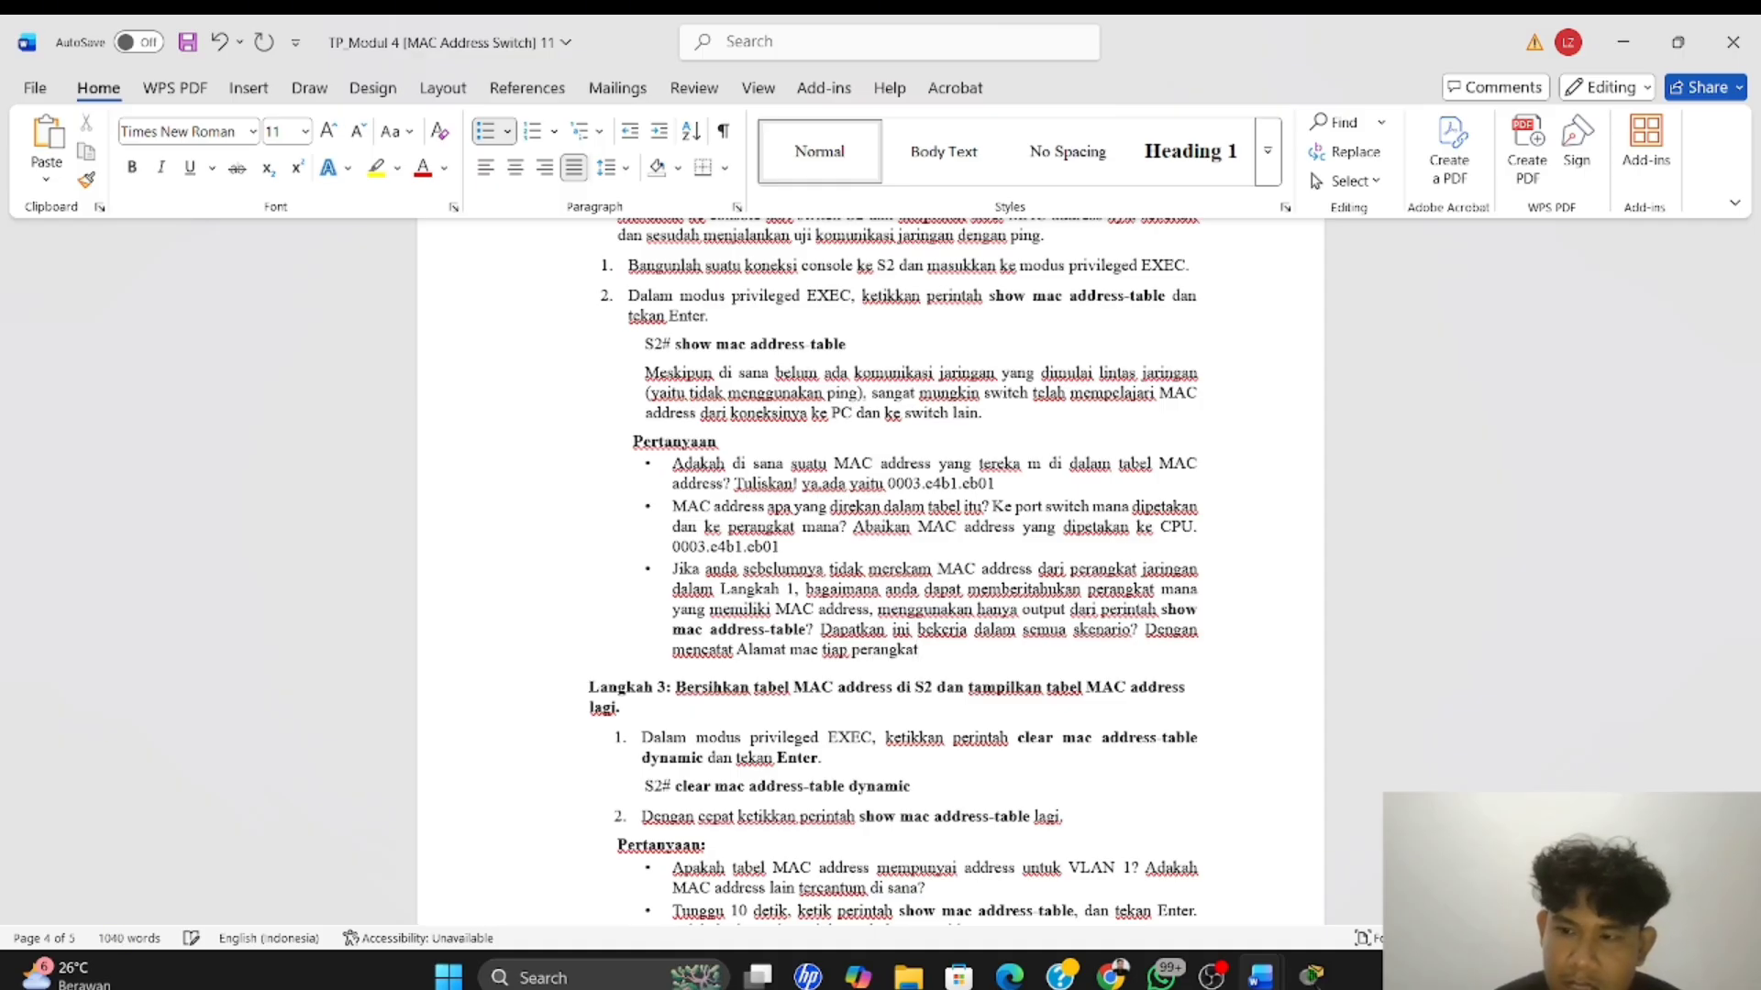
type(" dari hasil")
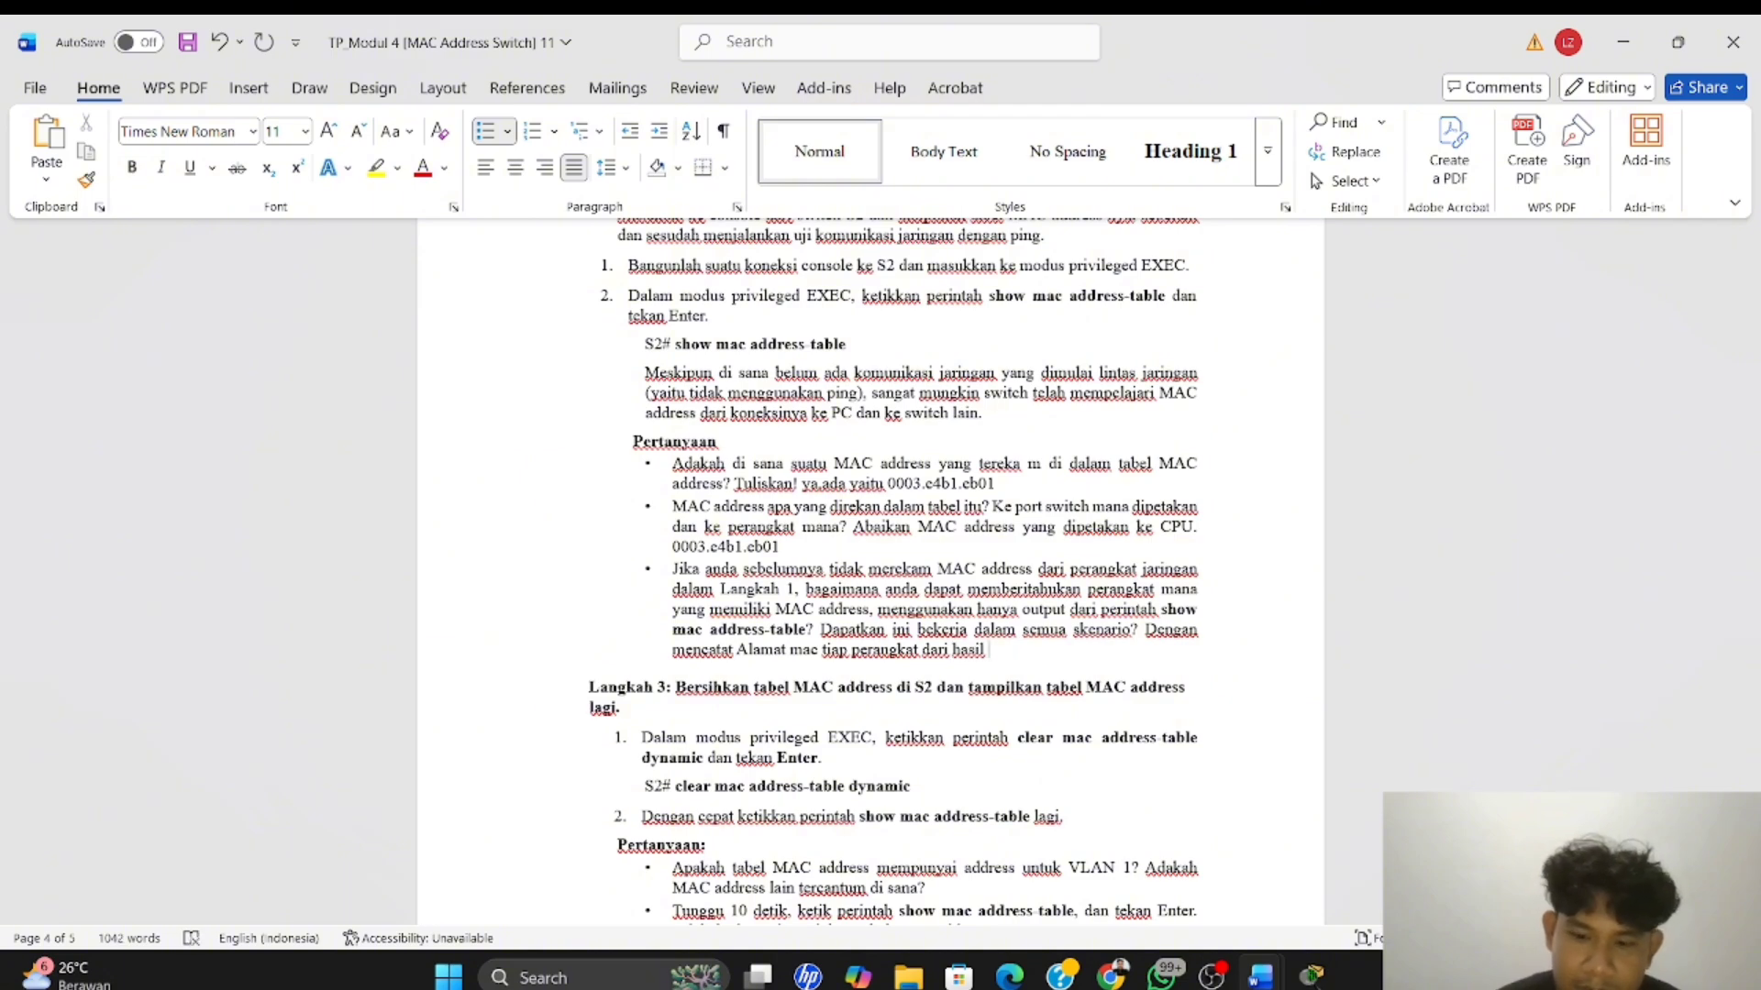
type(" ipc")
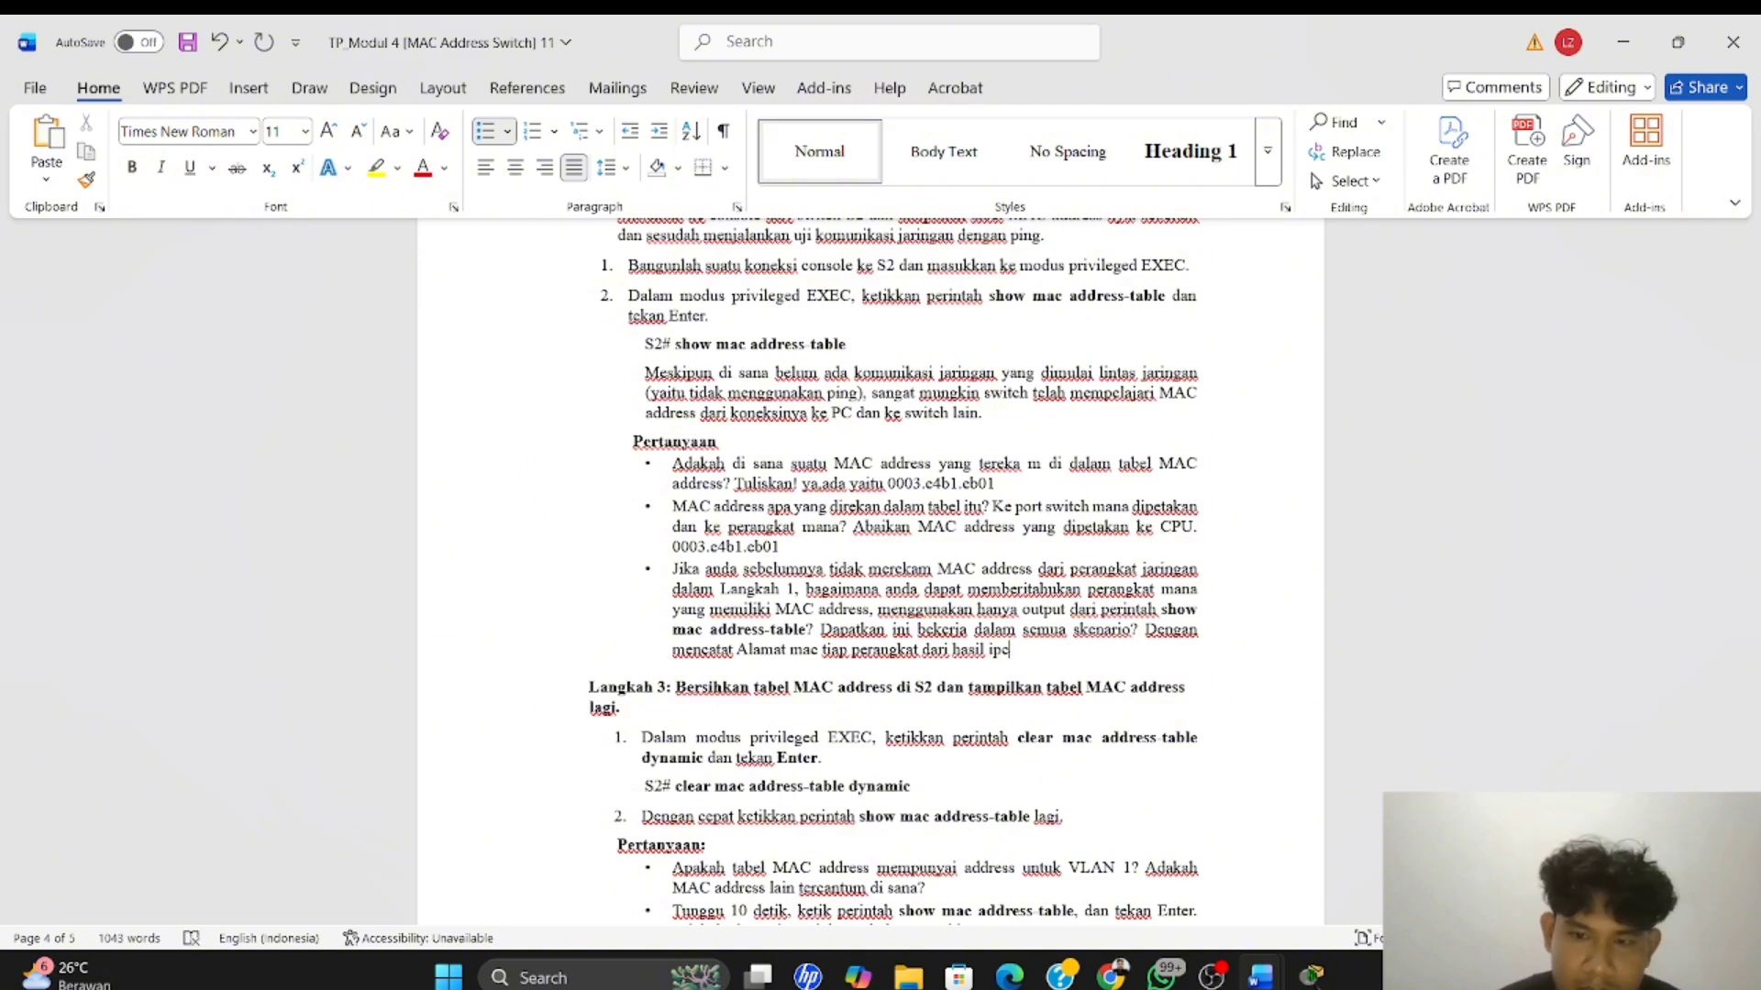
Continue the third answer with "dari hasil ipconfig /all"
key("BackSpace")
type("con")
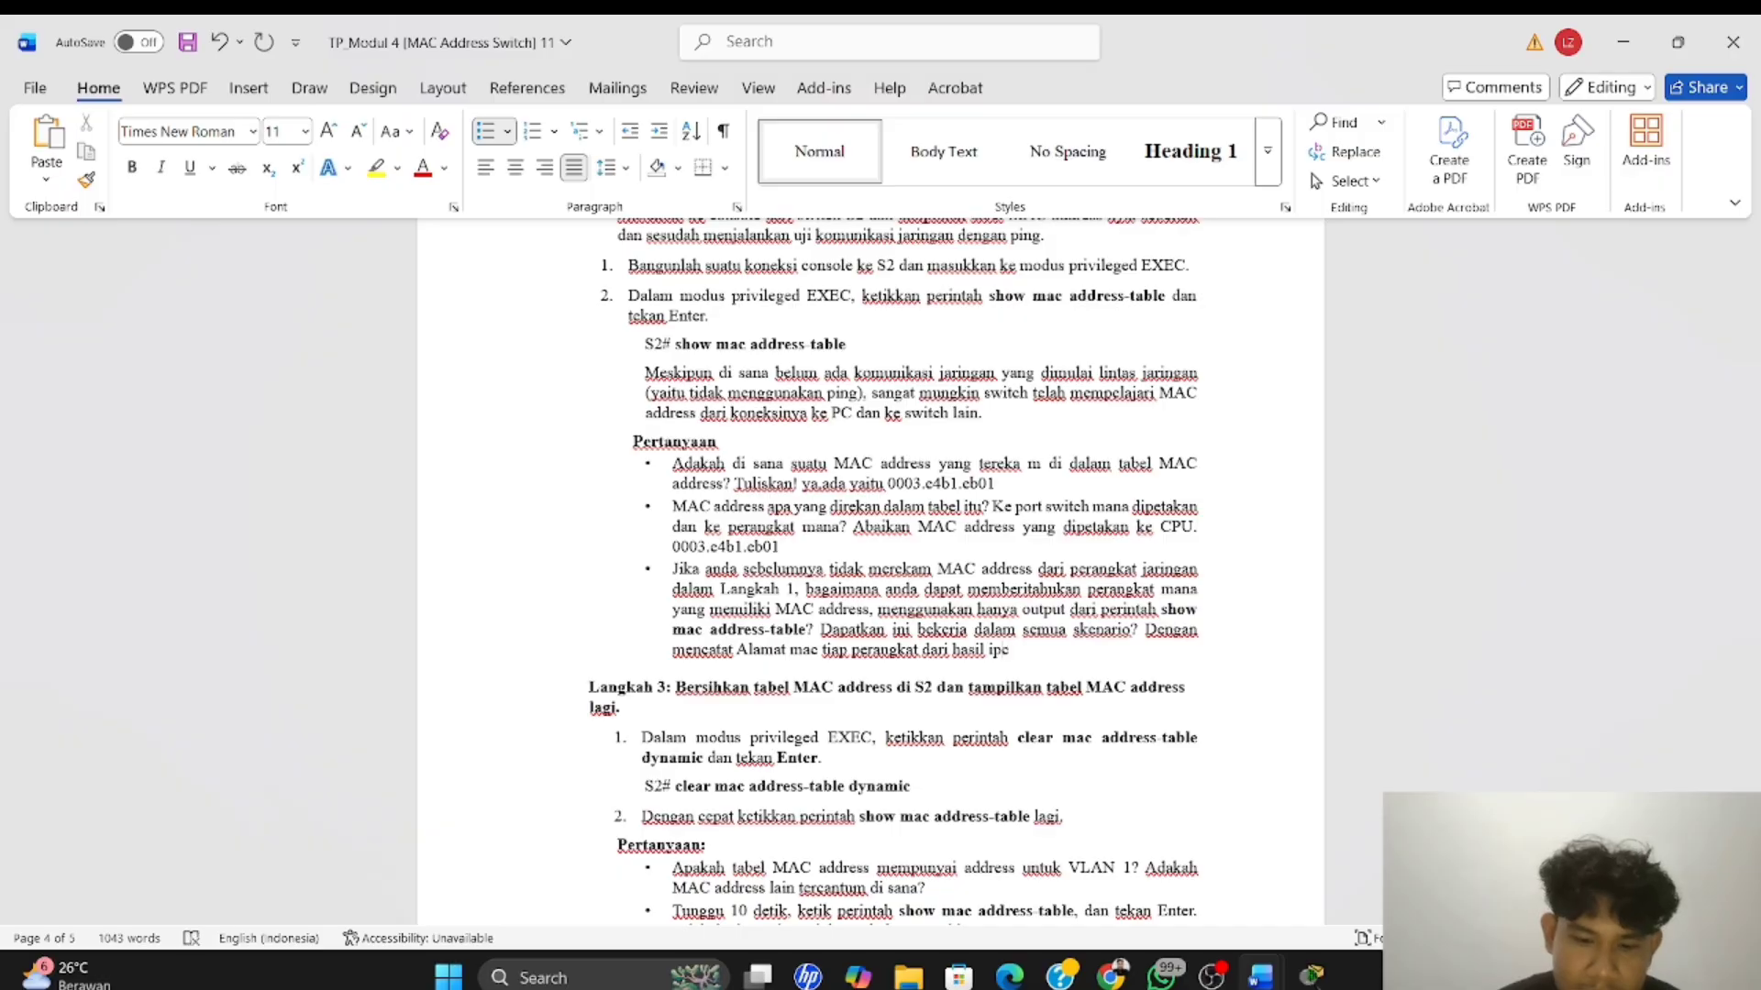
type("fig")
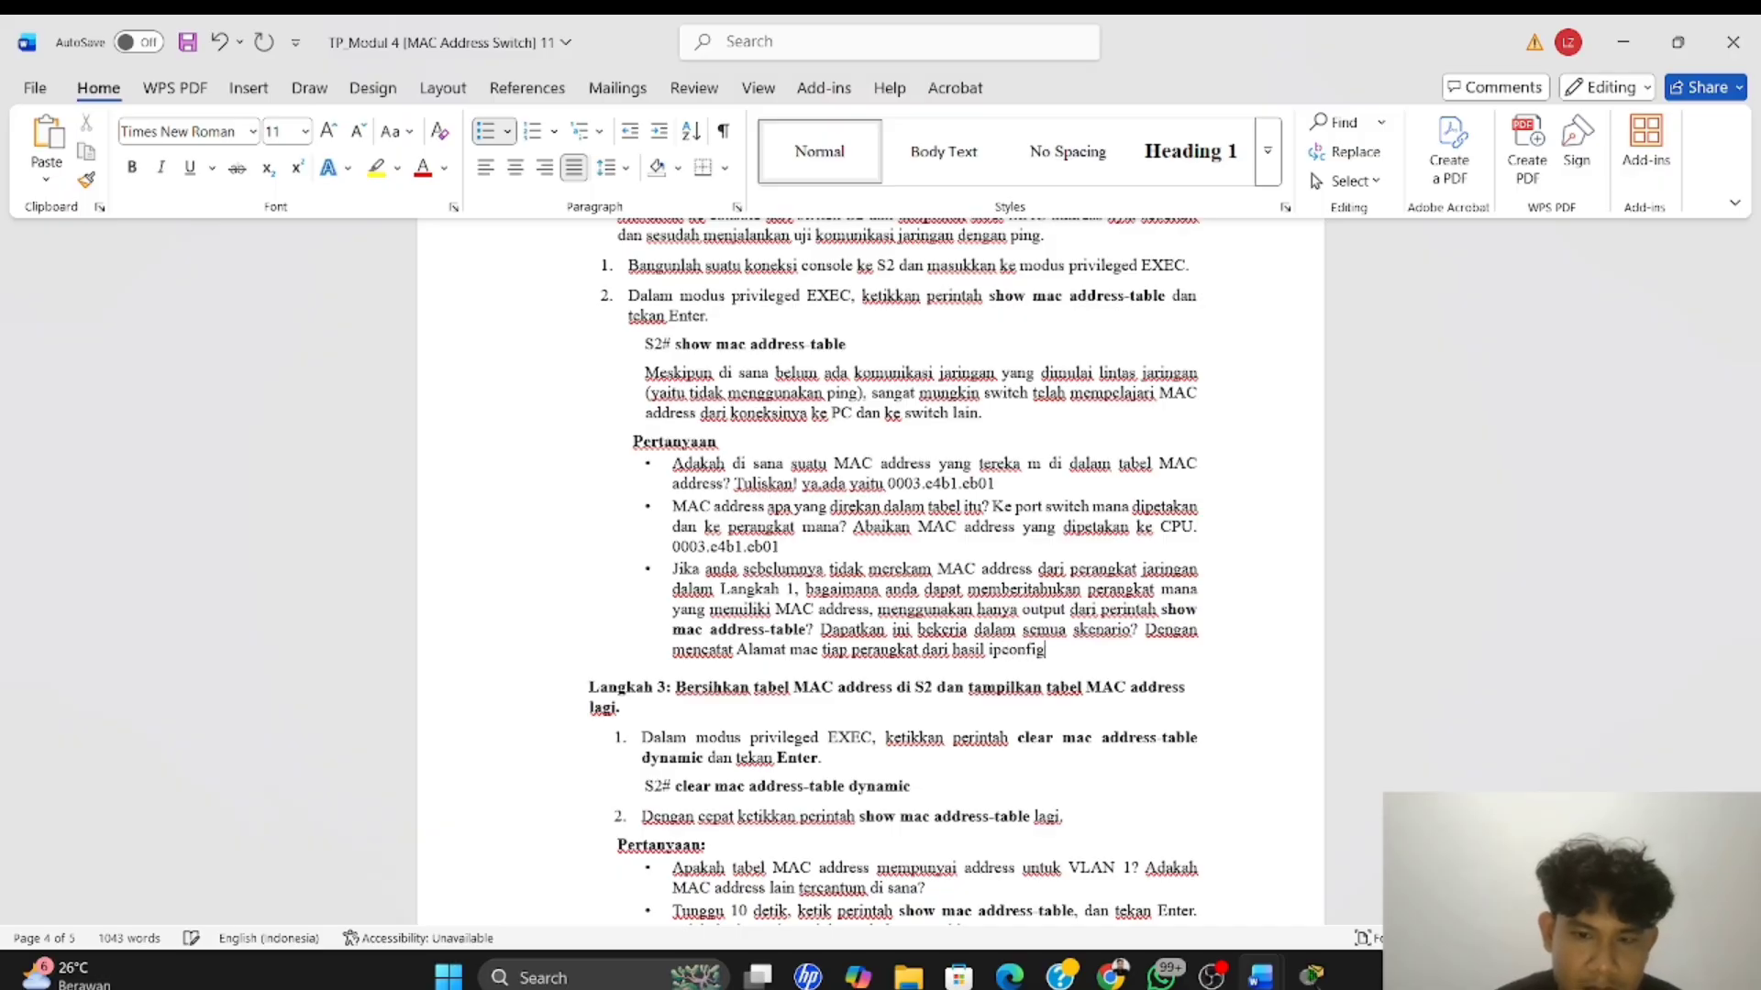
type(" /all")
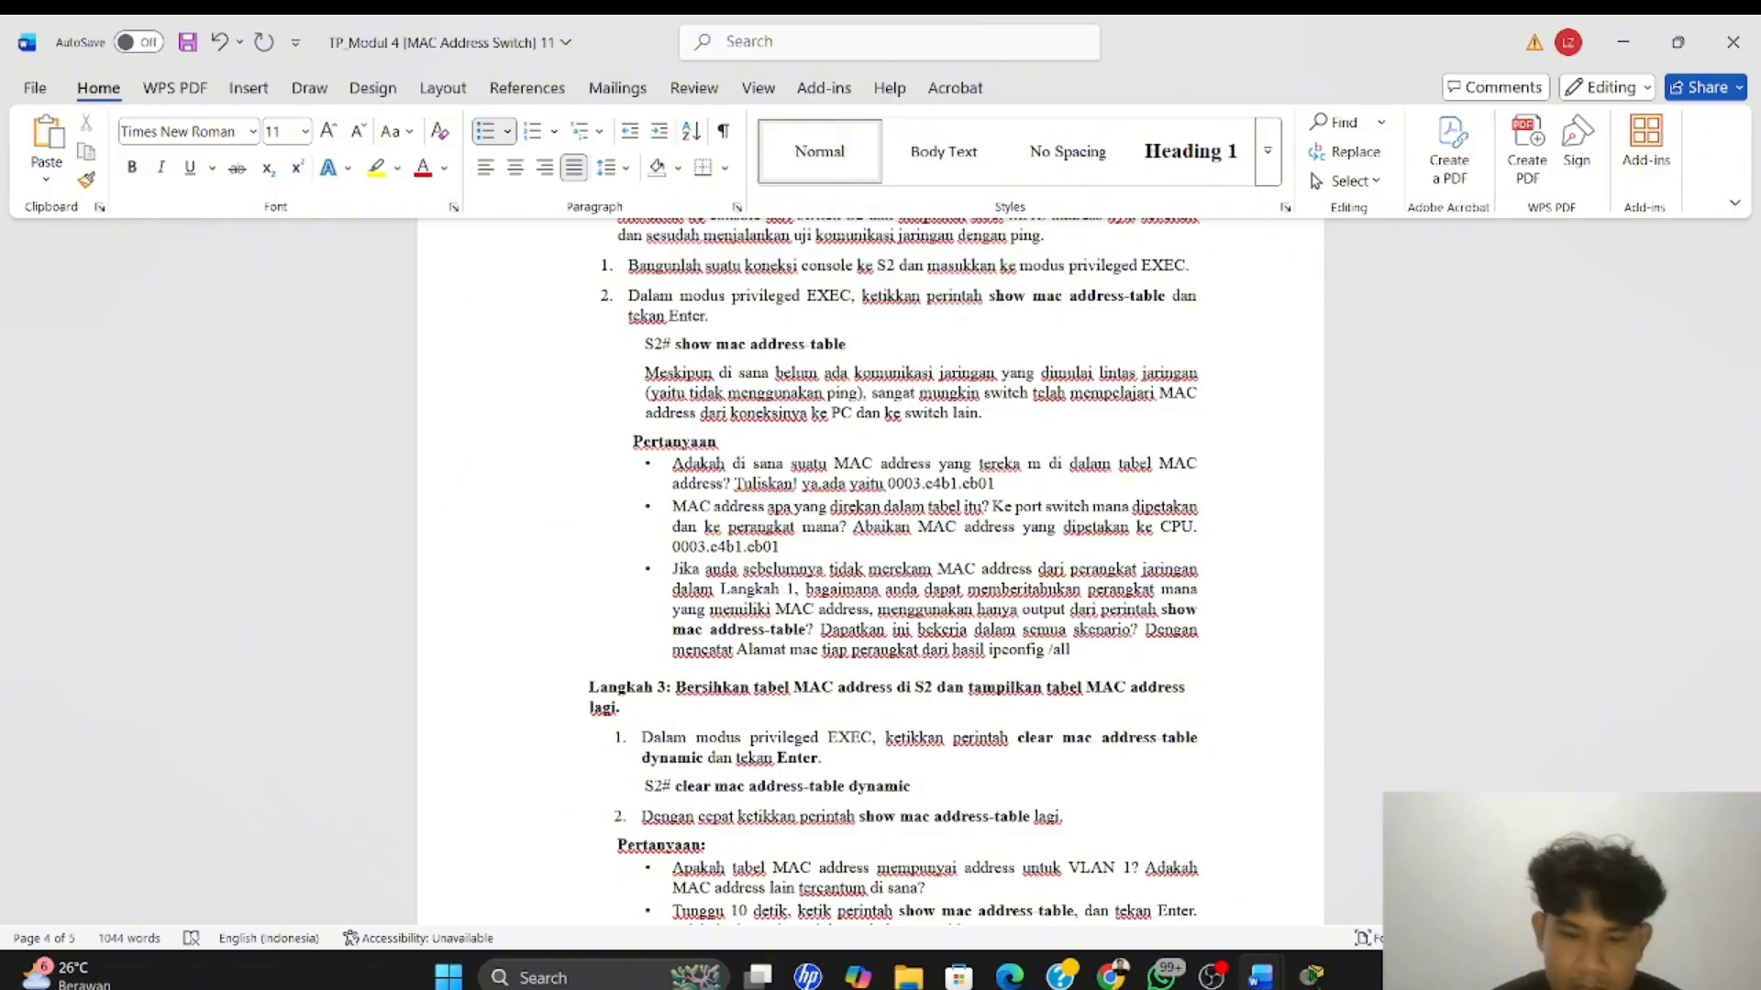
type(" dan pencoco")
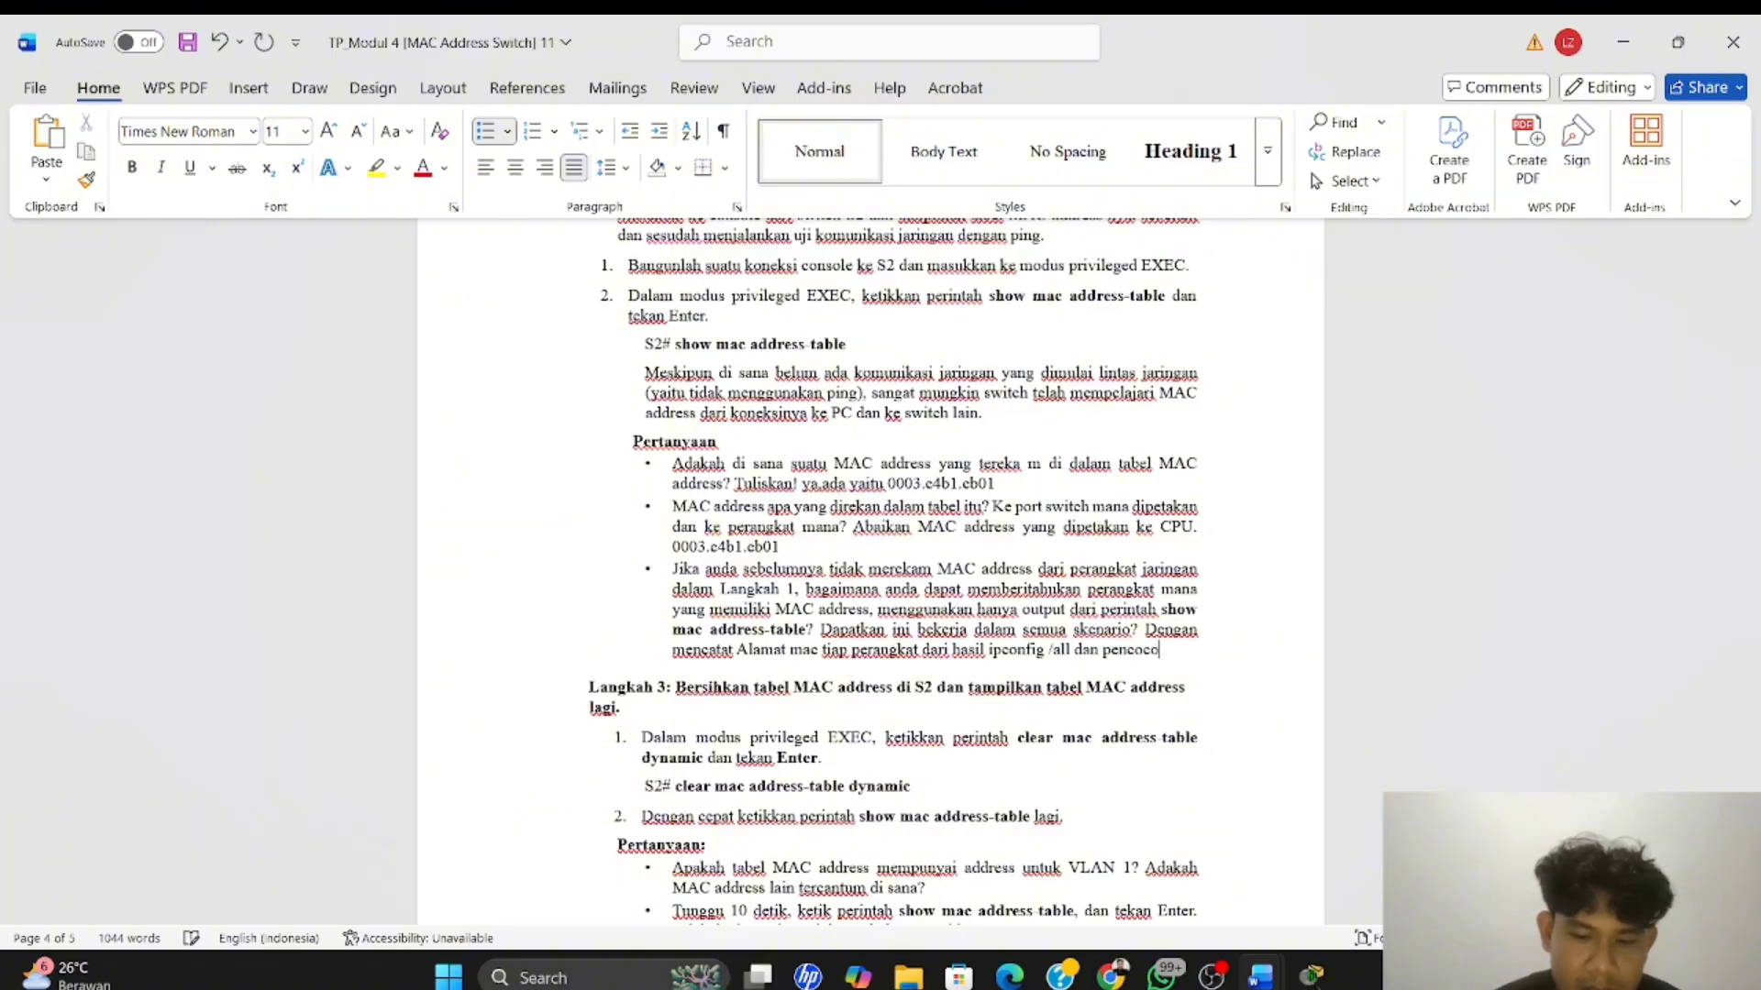
type("kan postb")
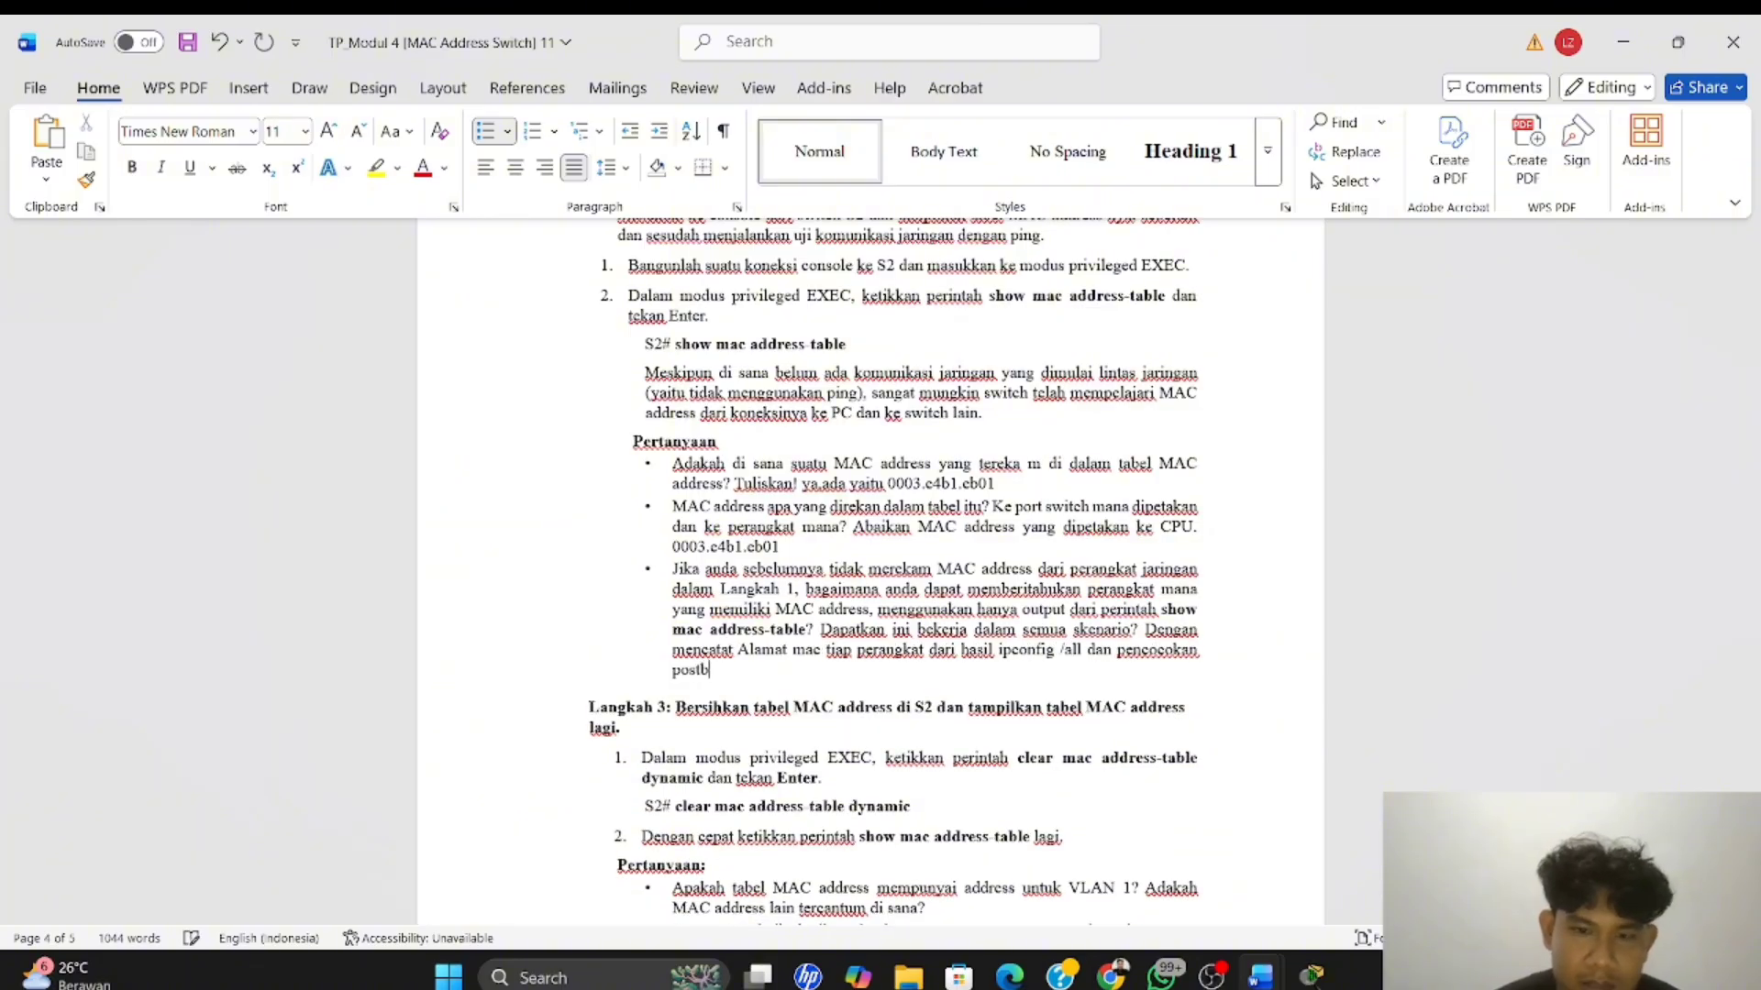
Finish the third answer with "dan pencocokan port fisiknya."
key("BackSpace")
key("BackSpace")
key("BackSpace")
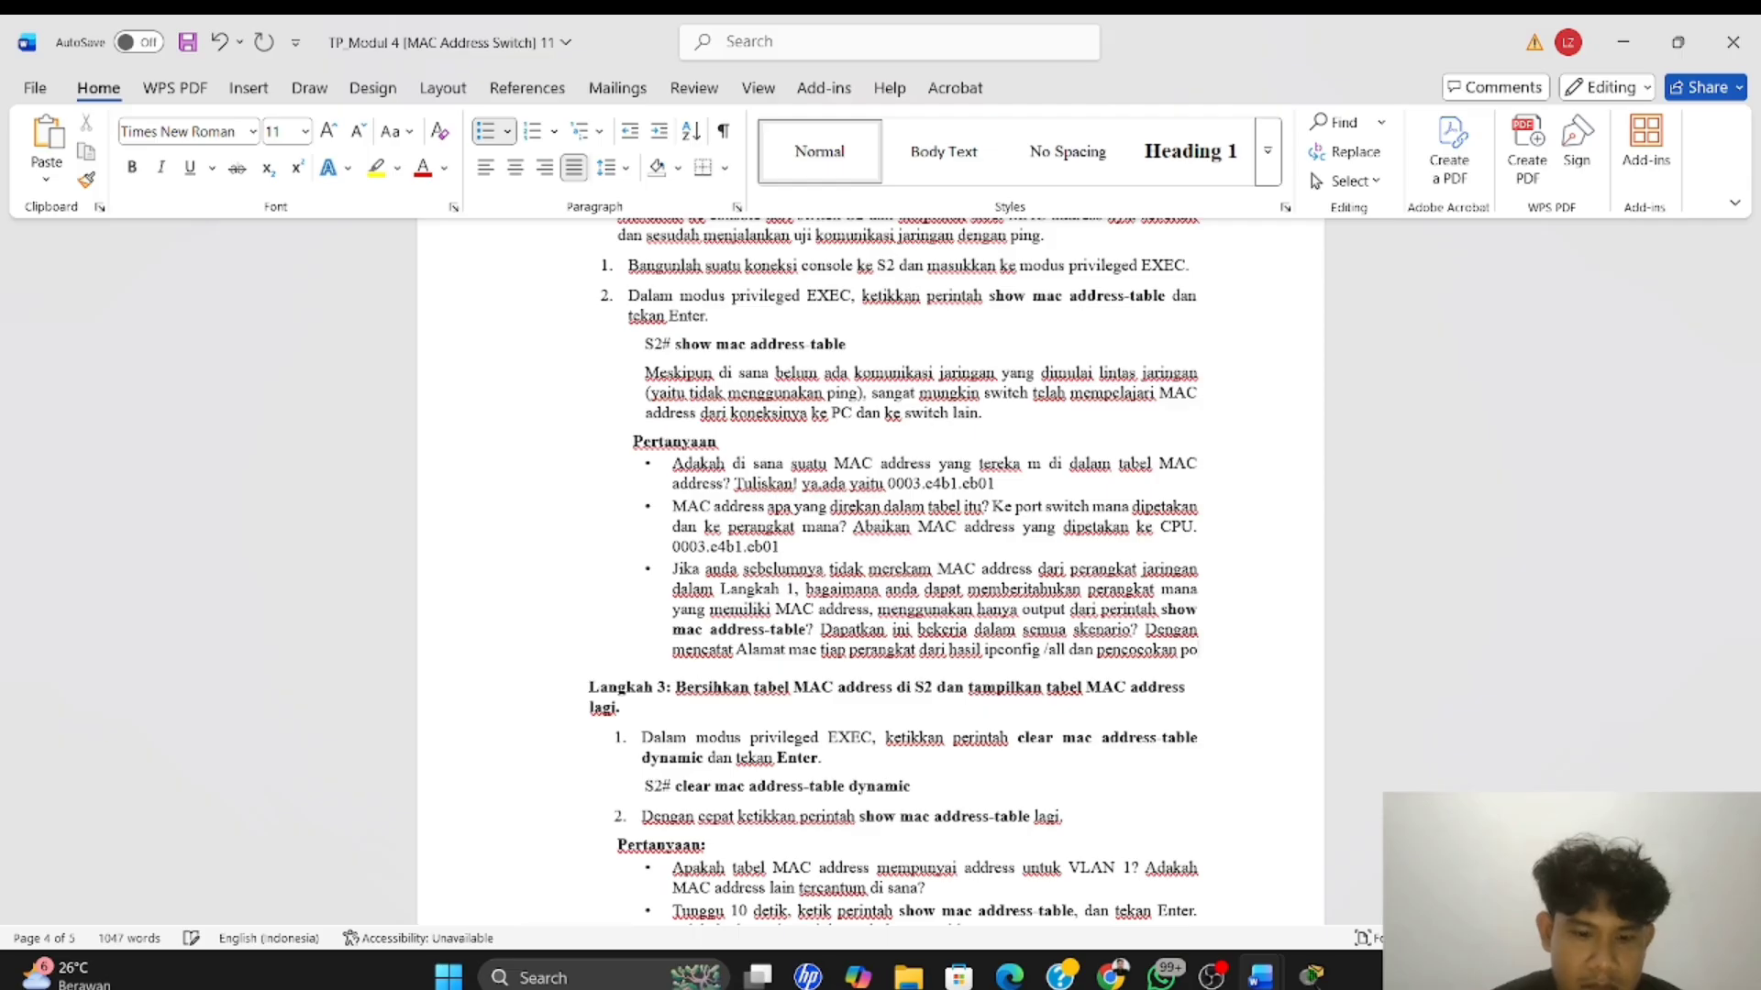
type("rt fisin")
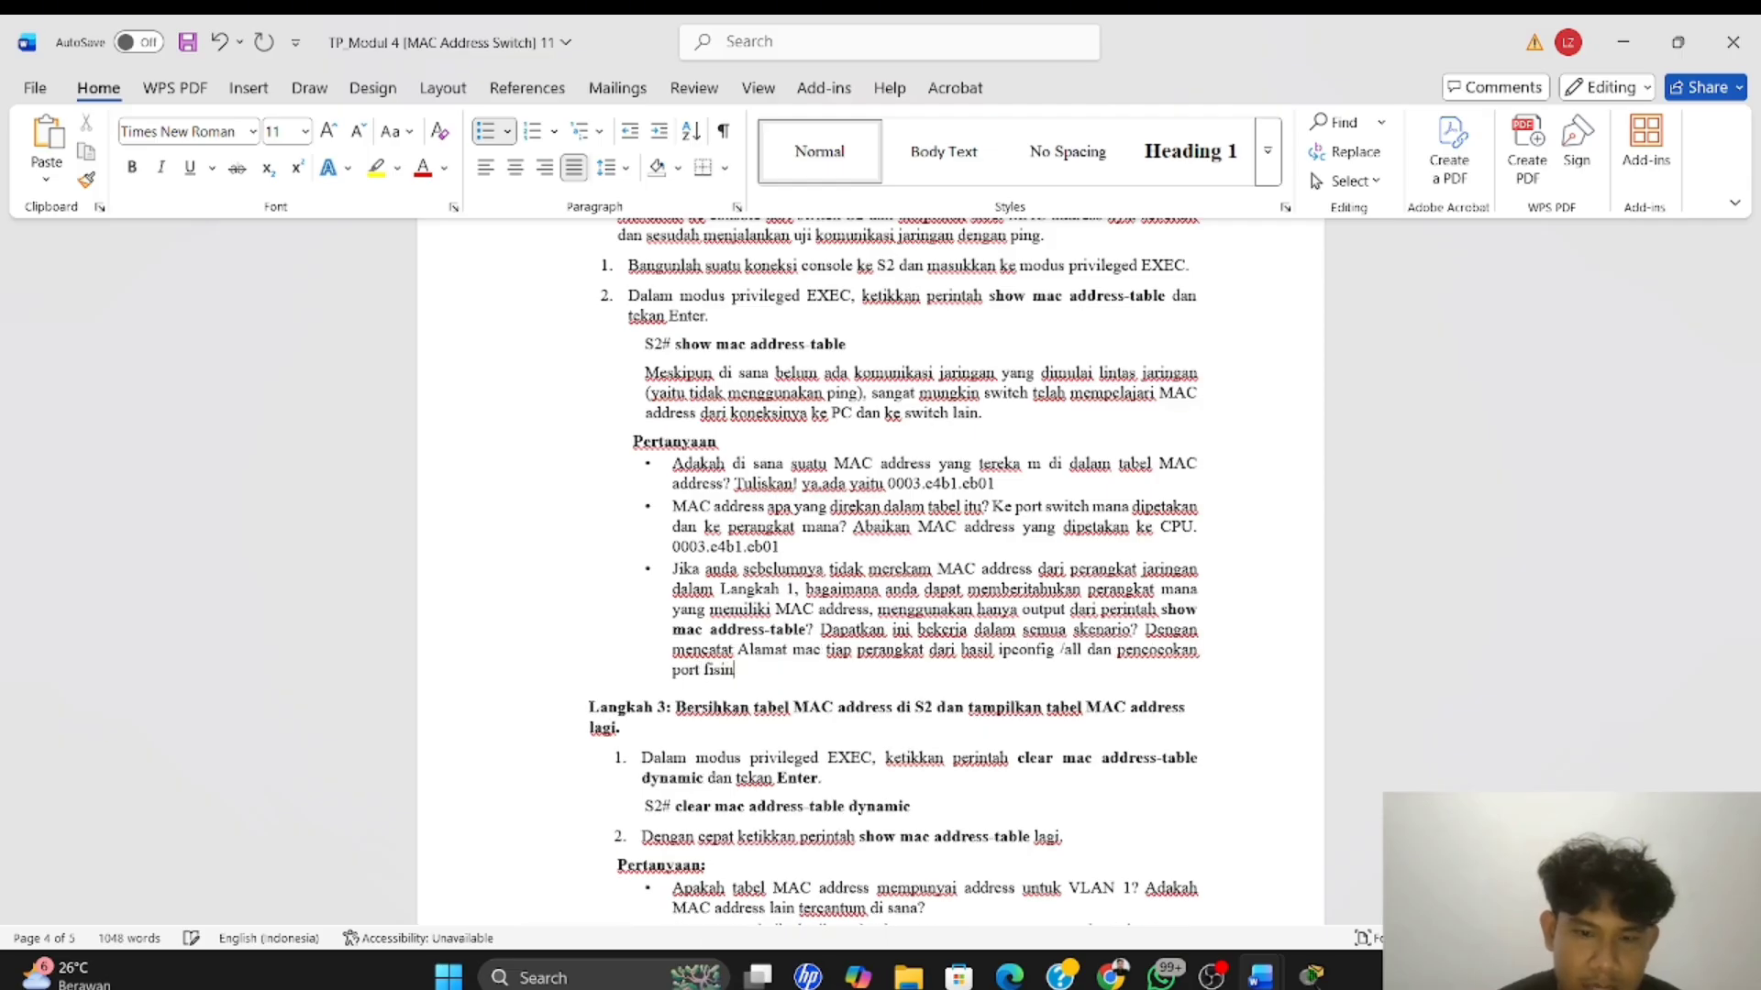
key("BackSpace")
type("k")
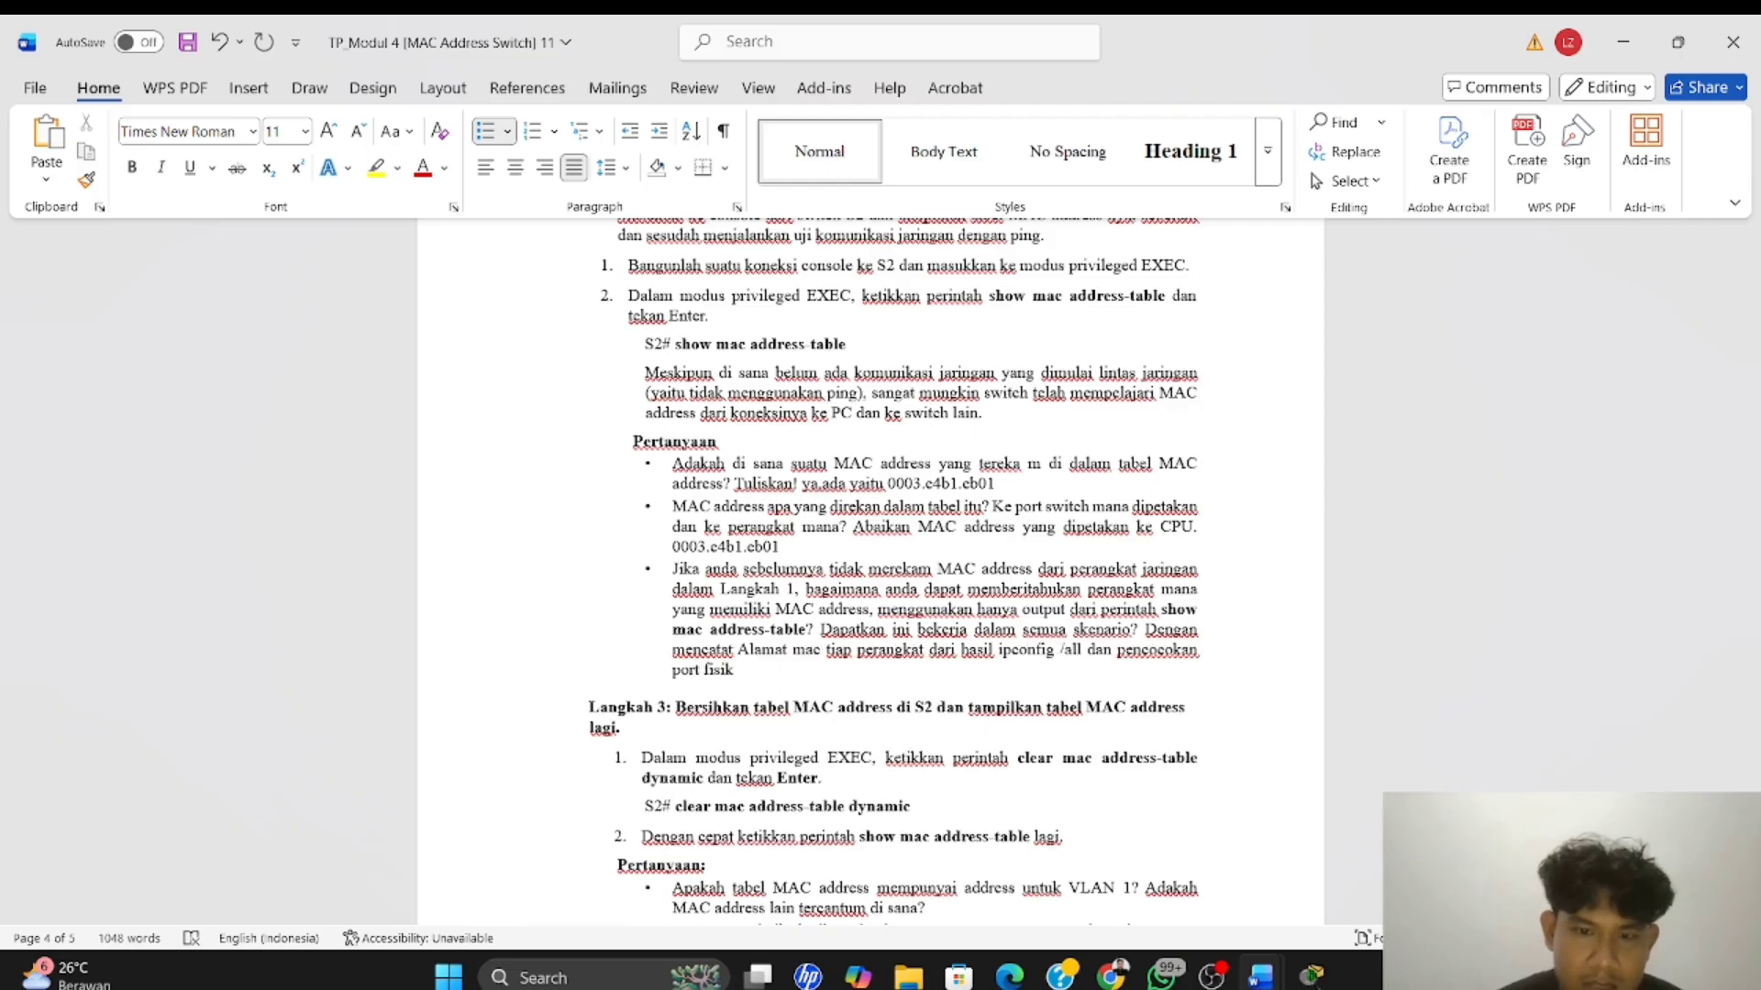
type("n")
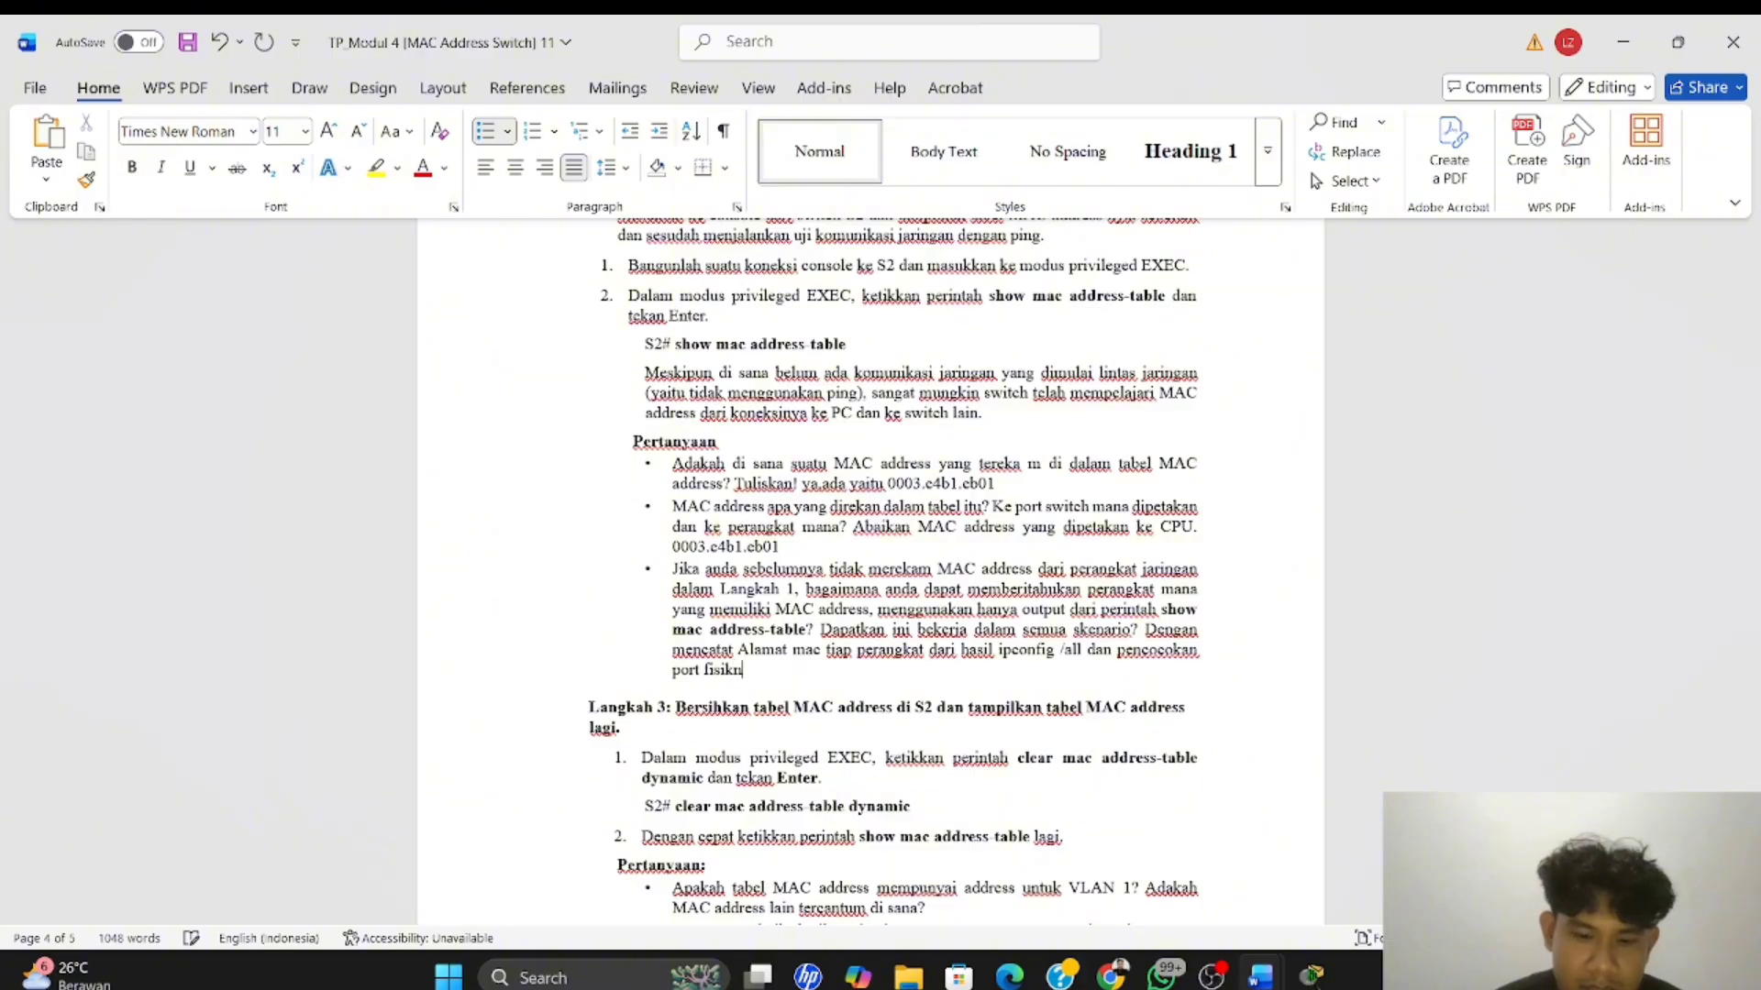
type("ya.")
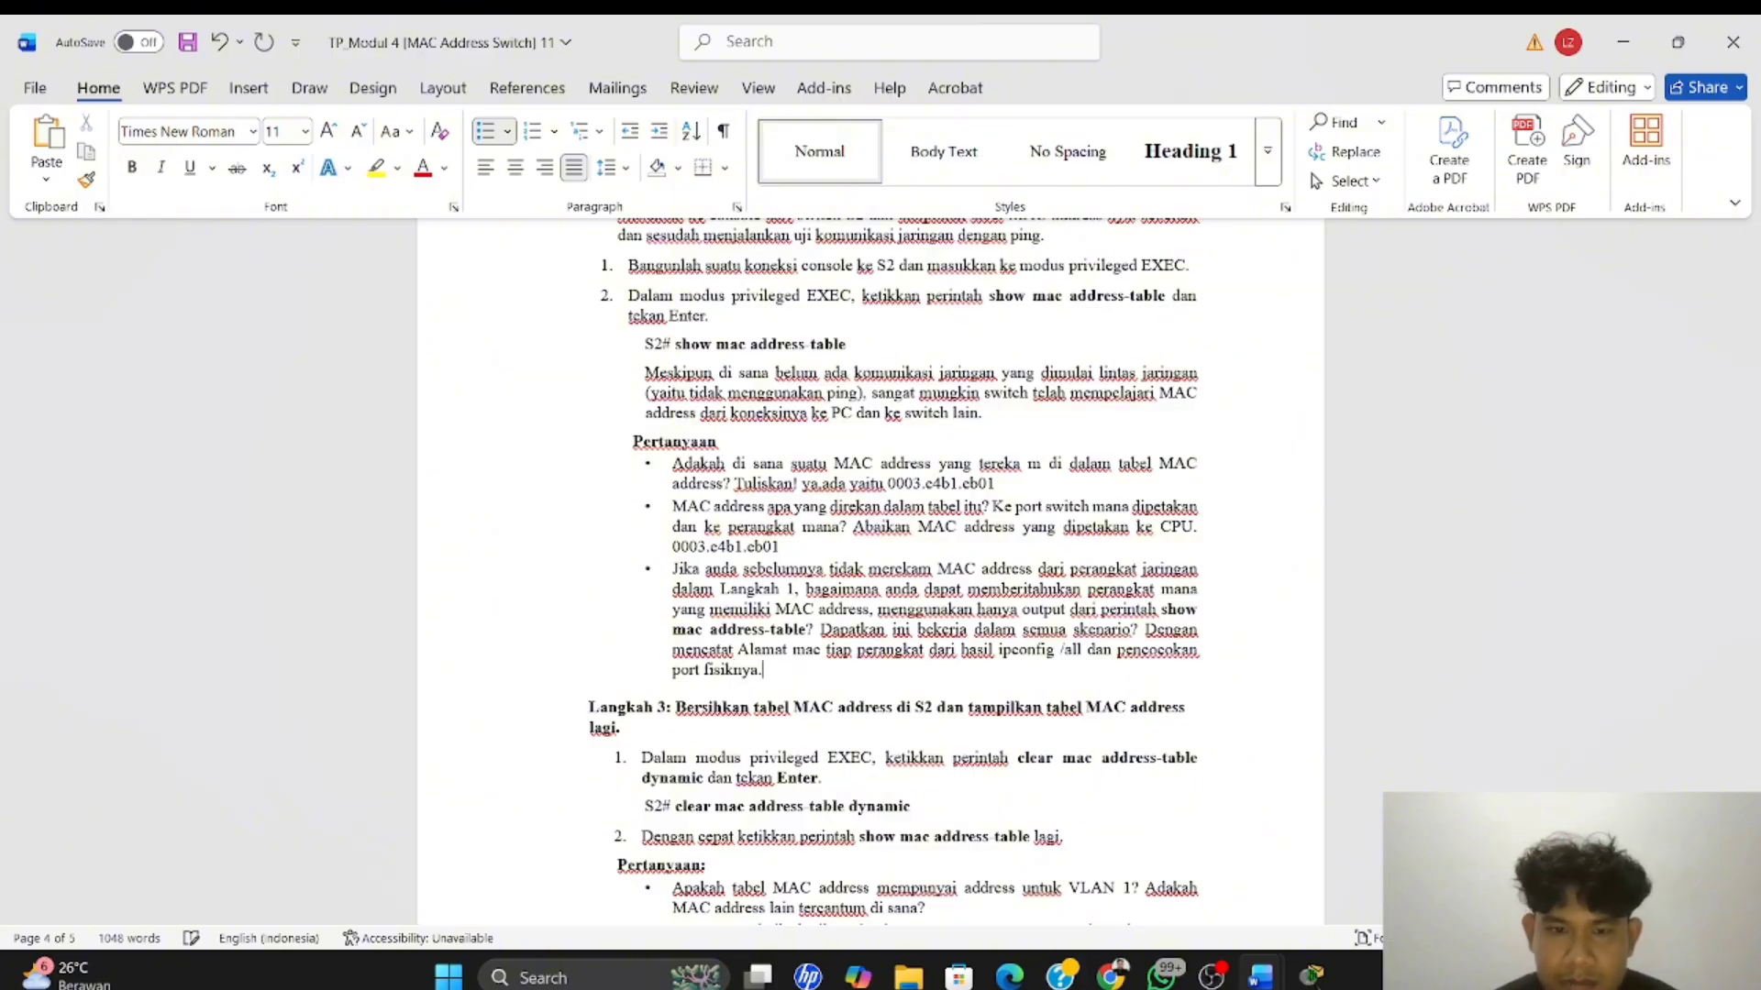
Read the Langkah 3 instructions, then switch to Packet Tracer and run "clear mac address-table dynamic" on S2 in PC-A's terminal
scroll(1173, 625, "down", 3)
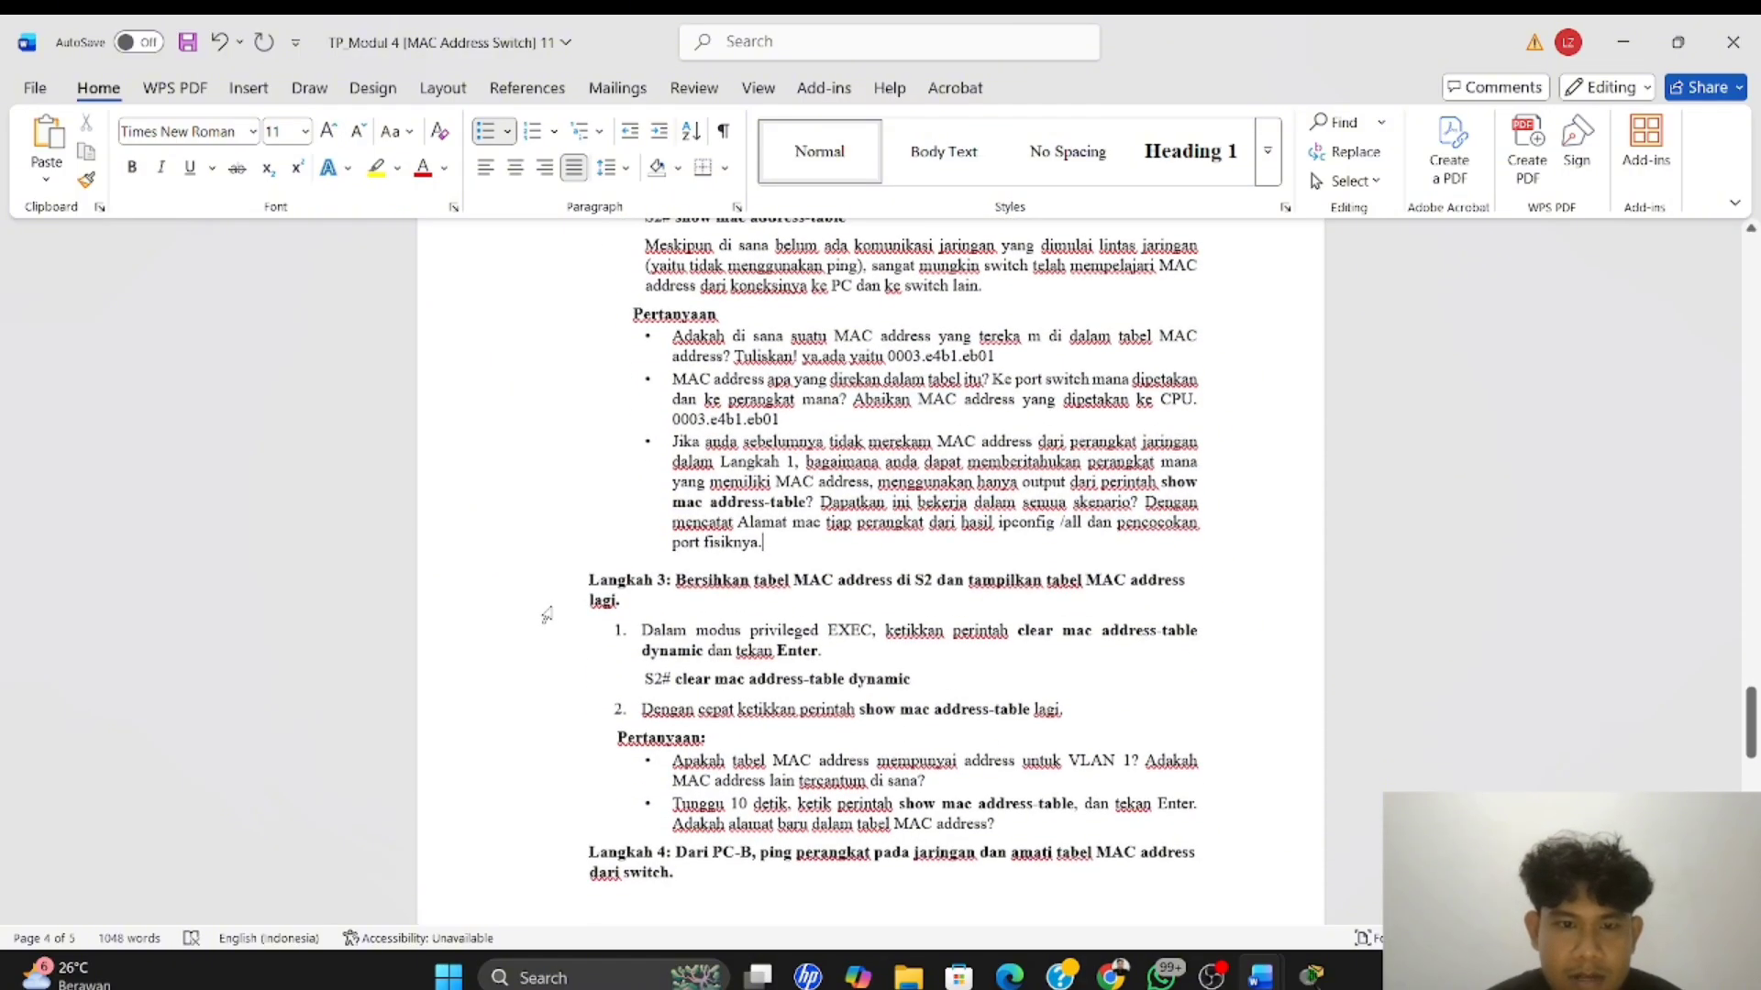
left_click(763, 541)
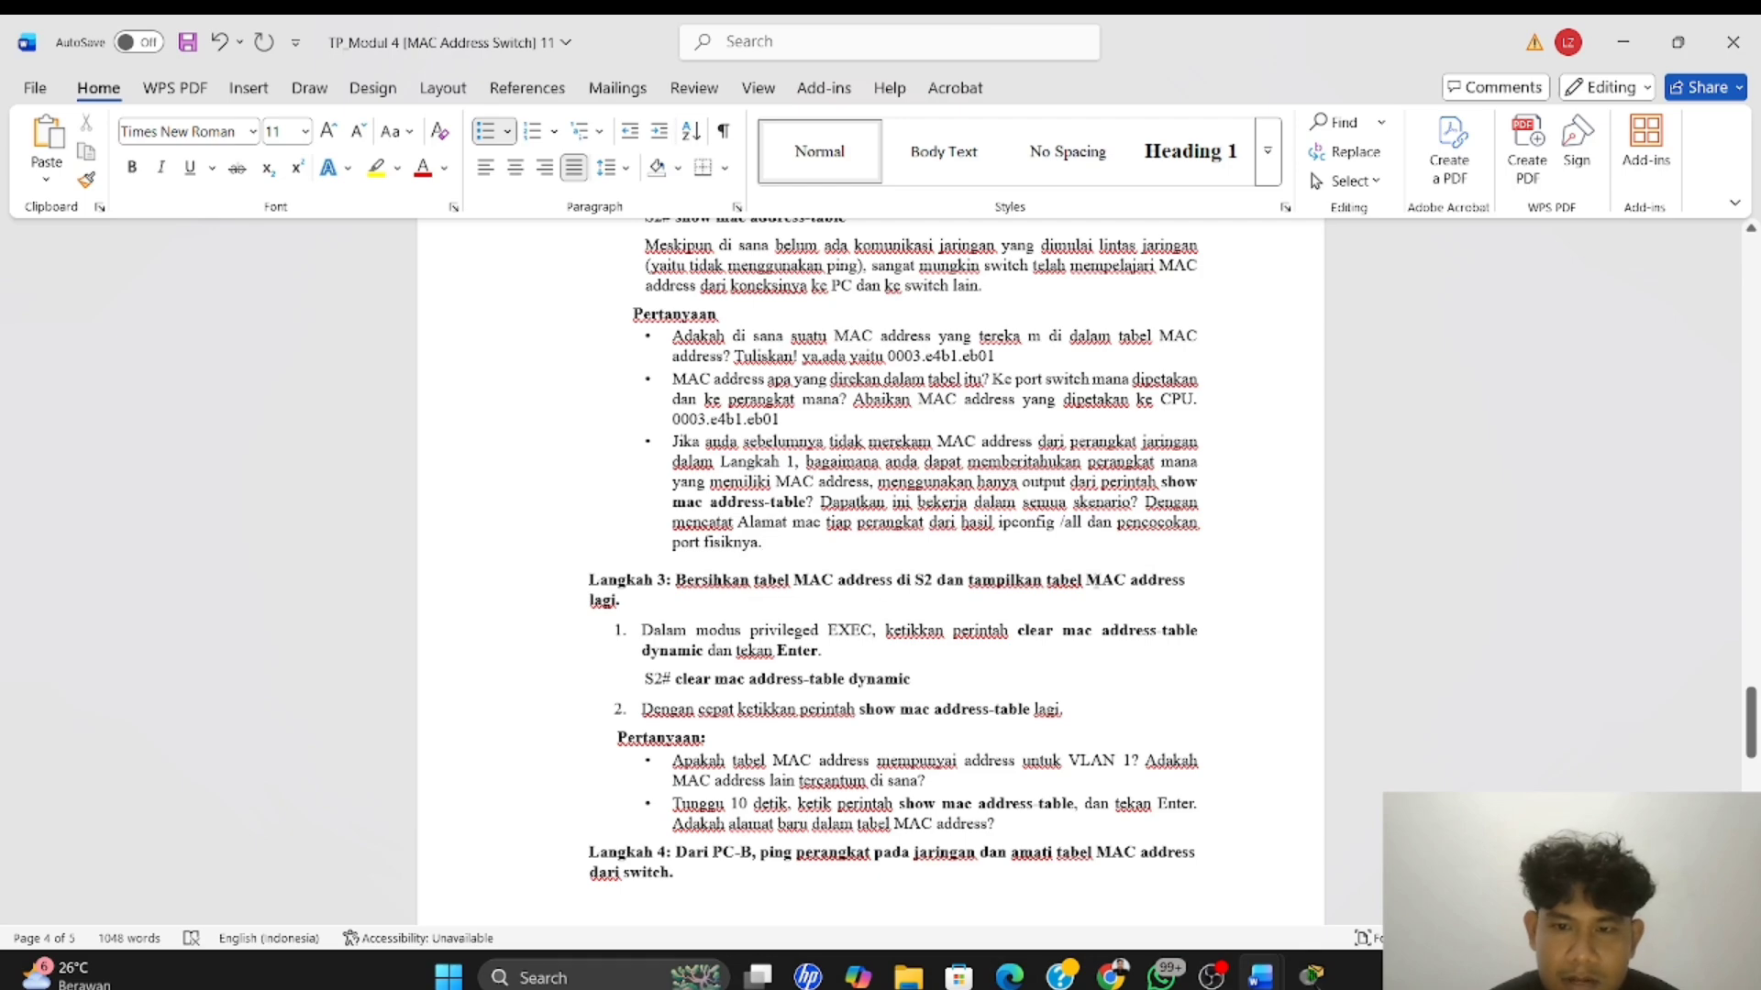
scroll(709, 536, "down", 1)
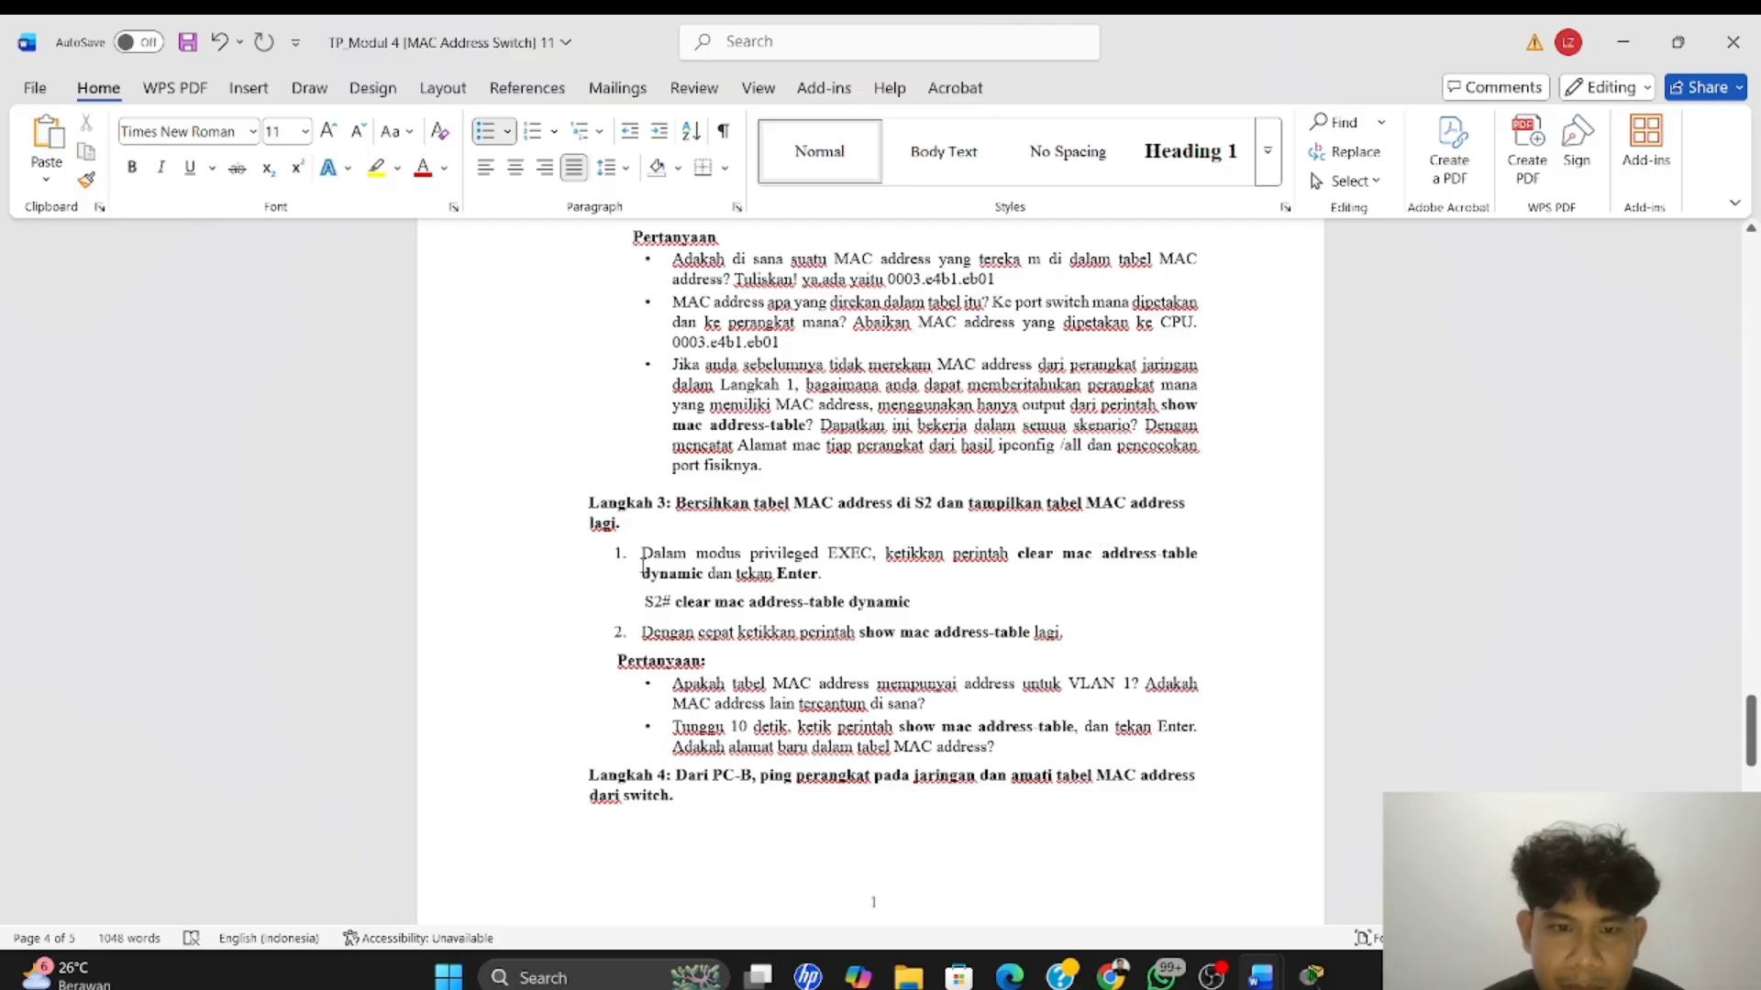
scroll(823, 585, "down", 2)
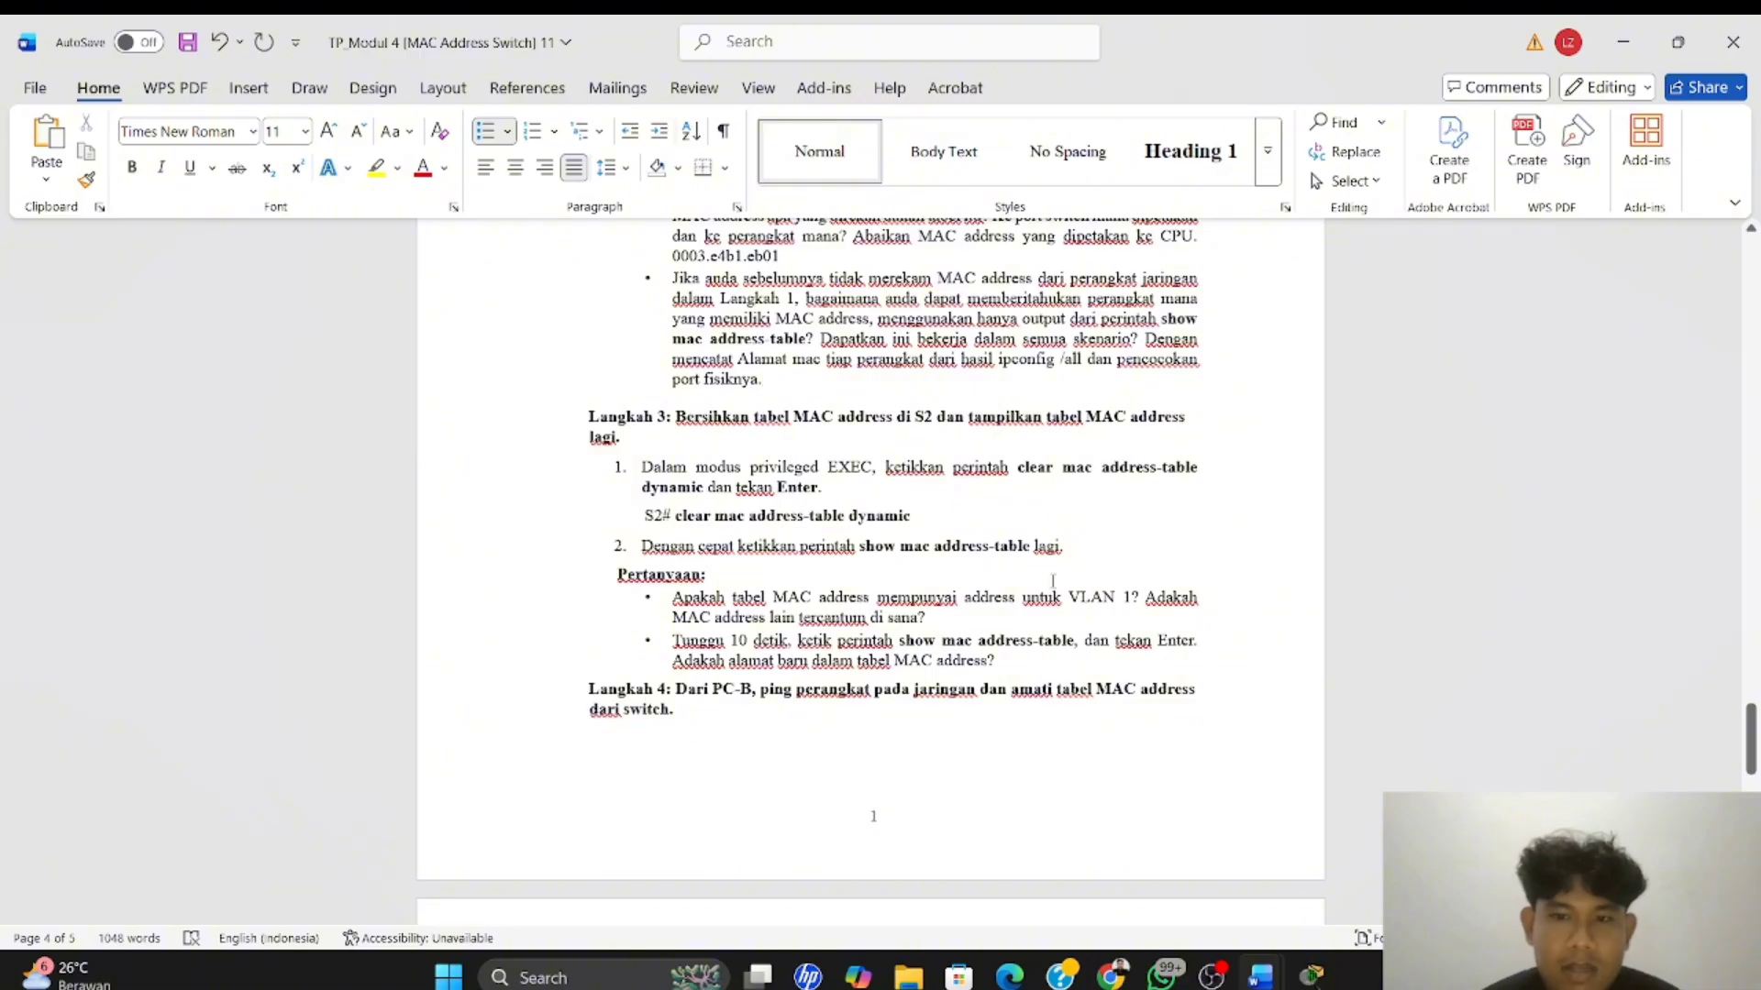
key("alt+Tab")
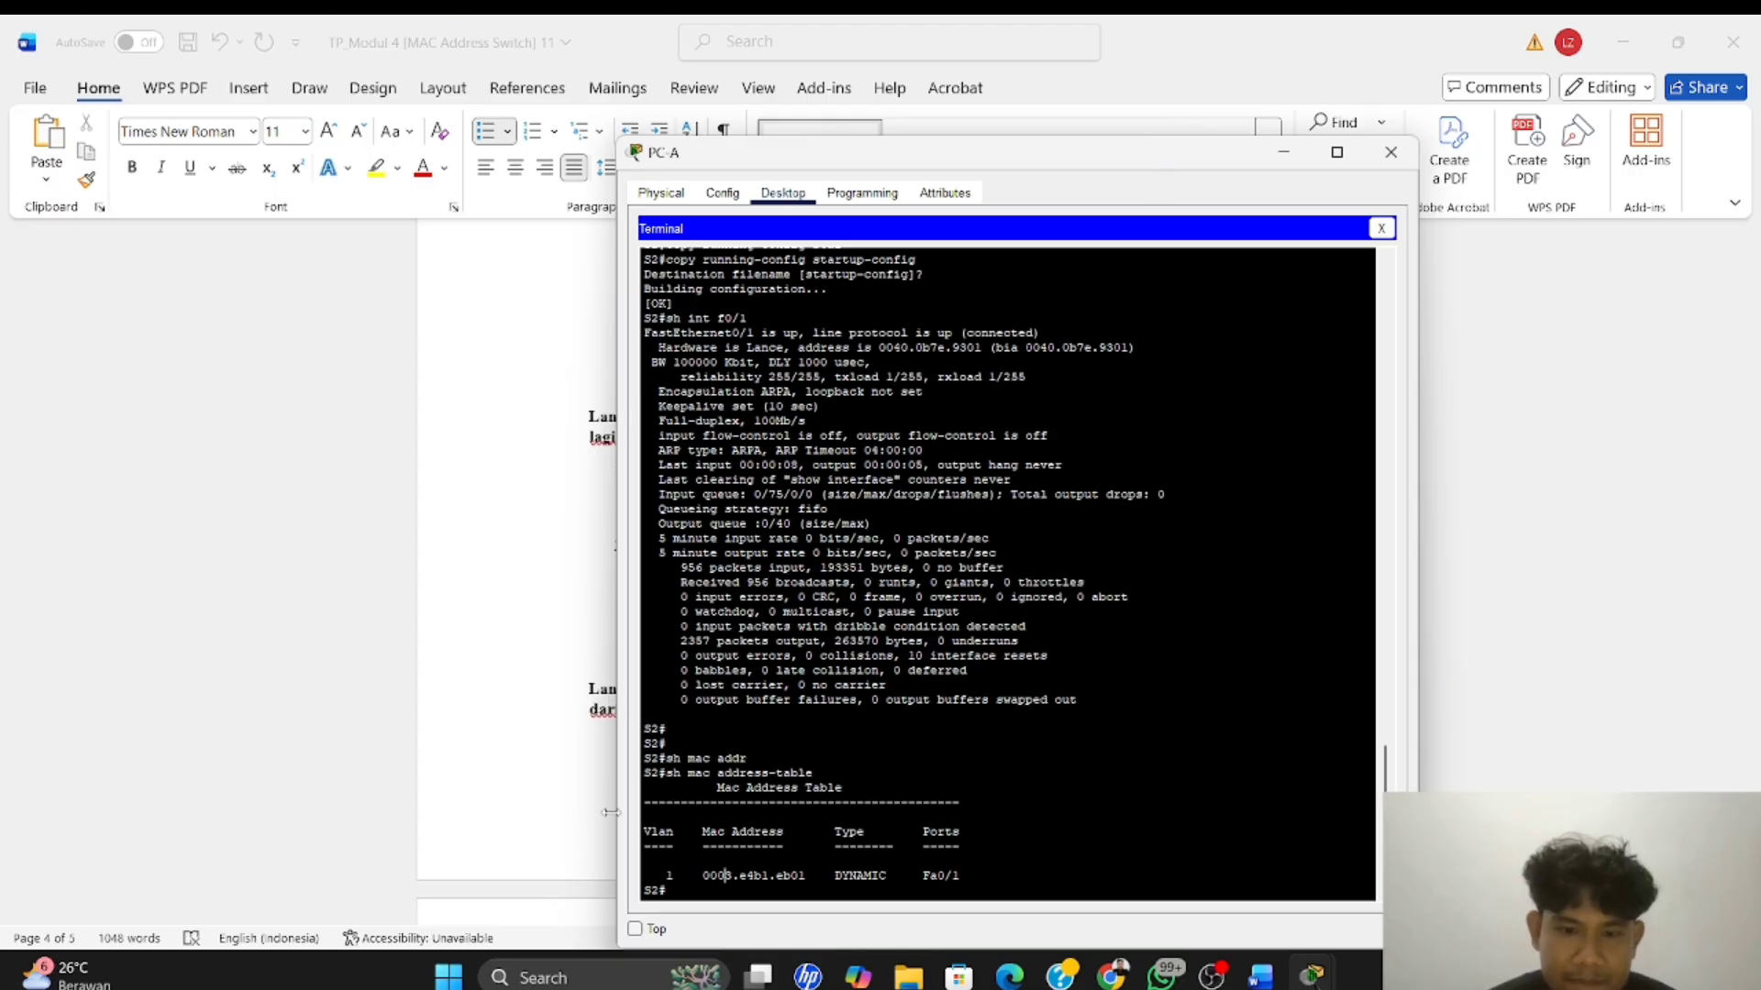
type("c")
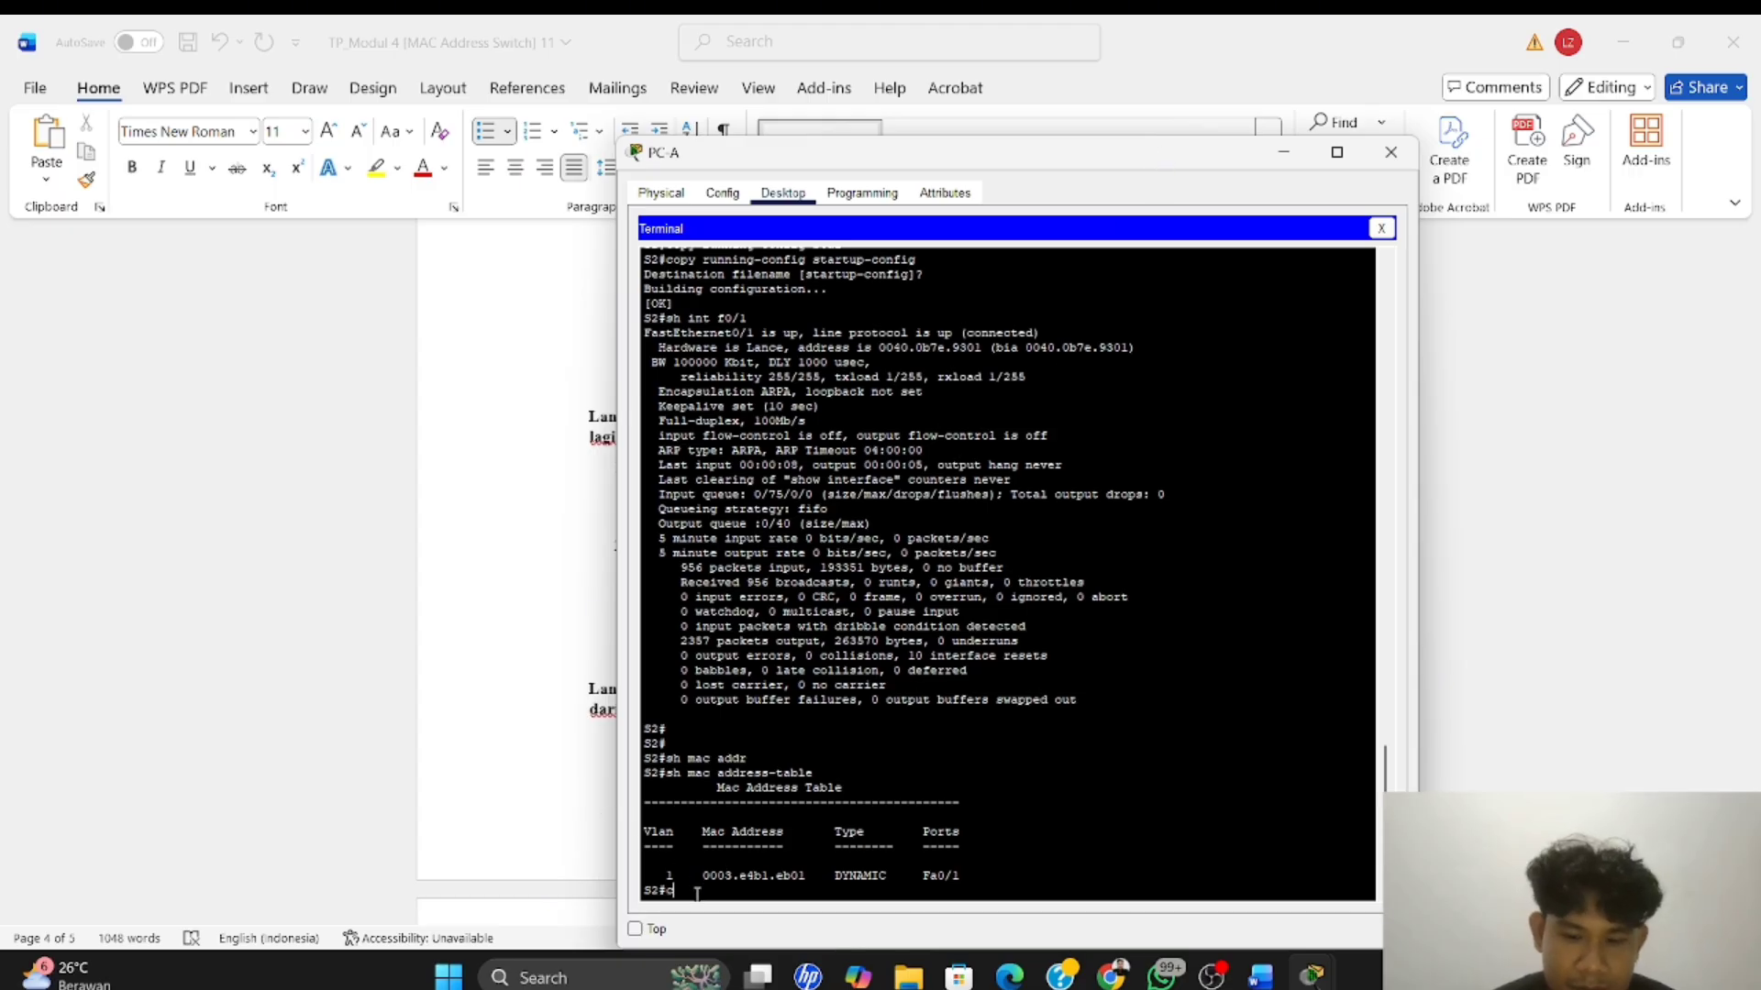
type("lear")
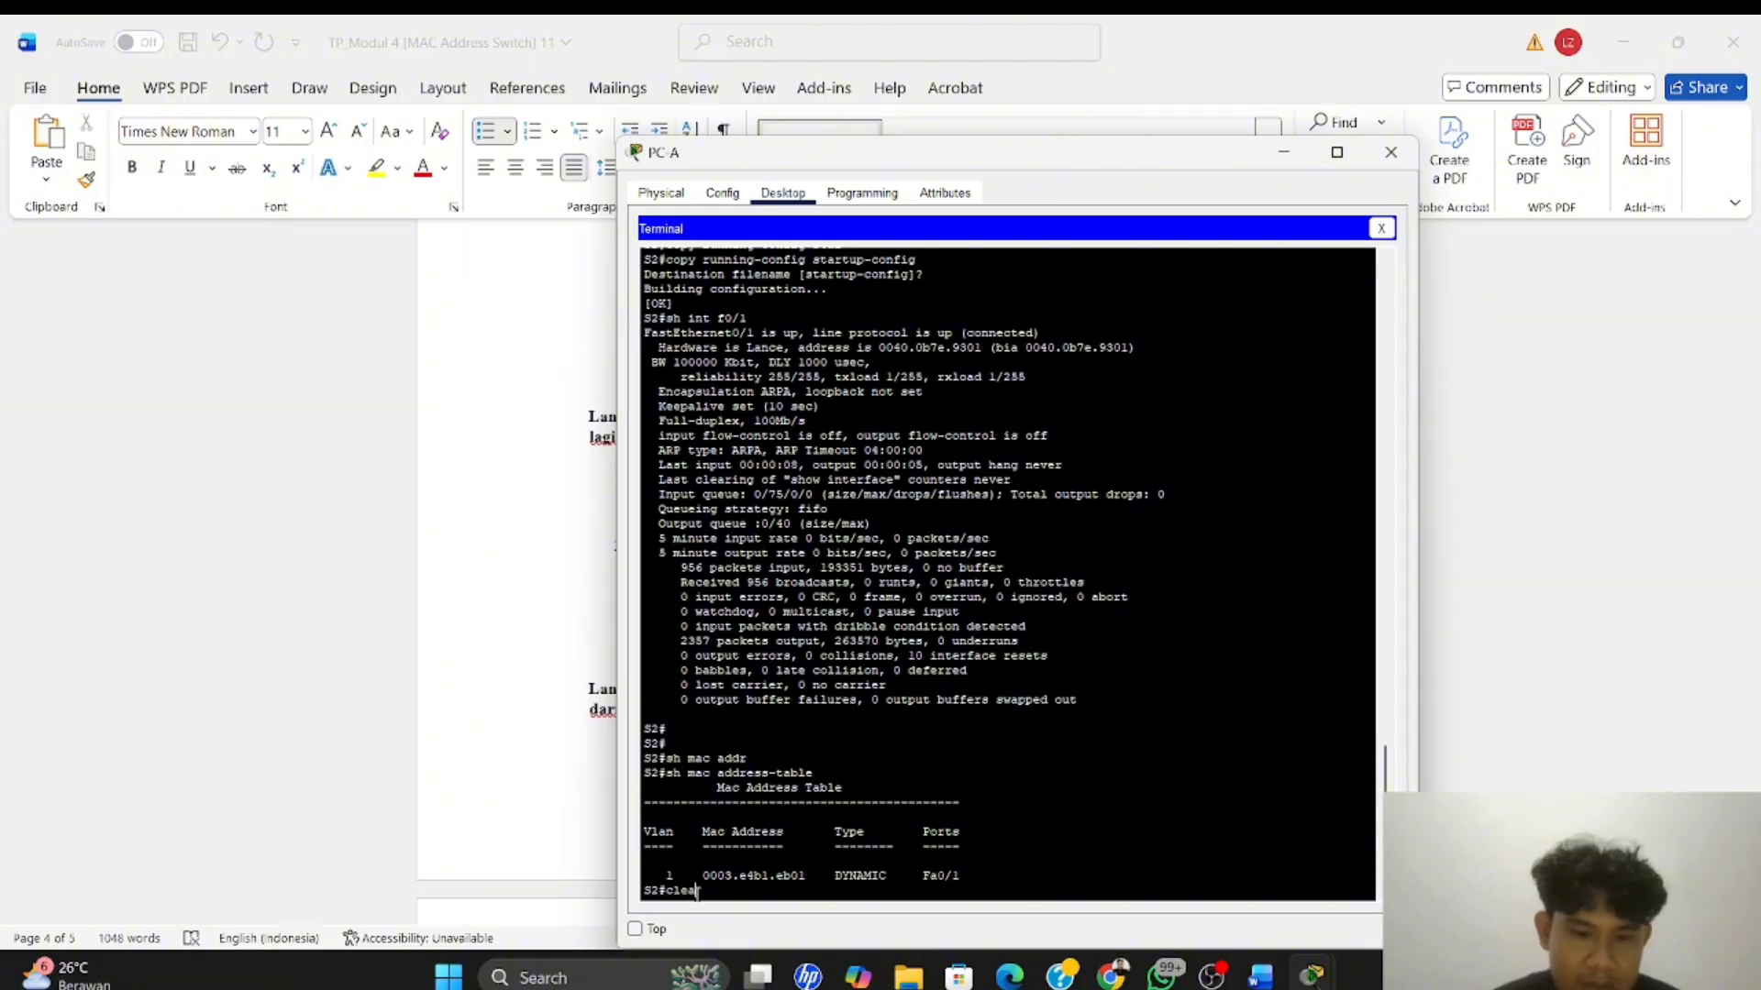
type(" m")
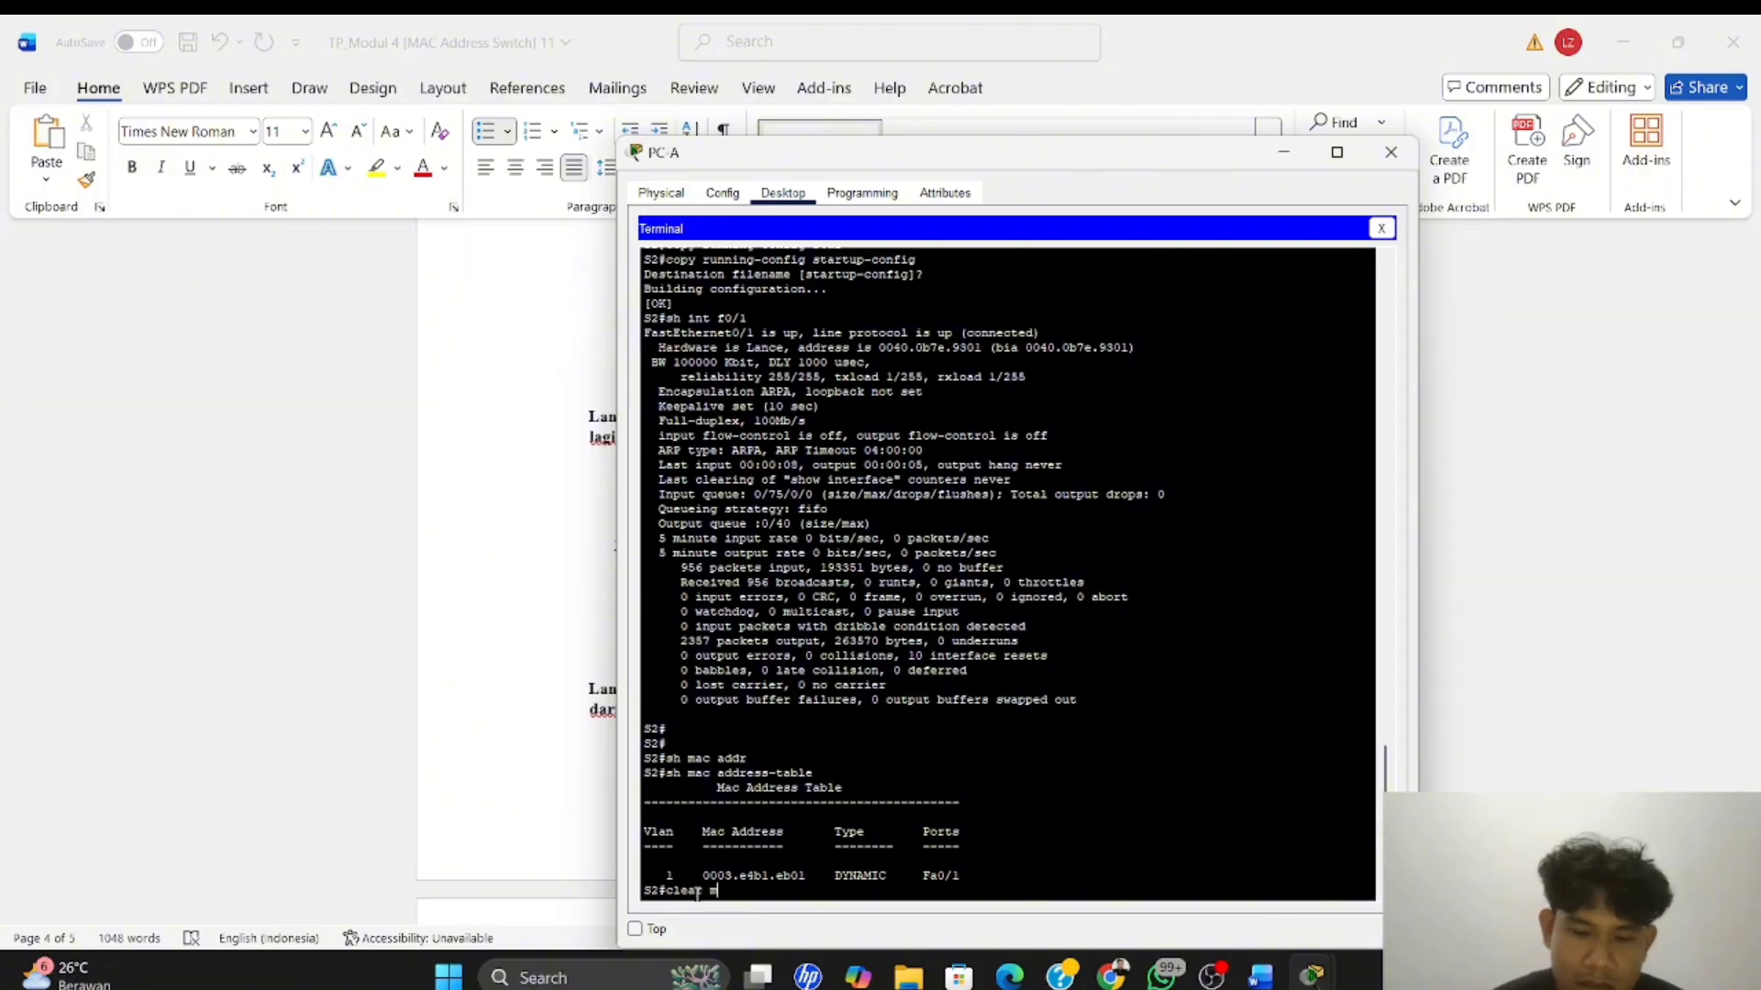
type("ac add")
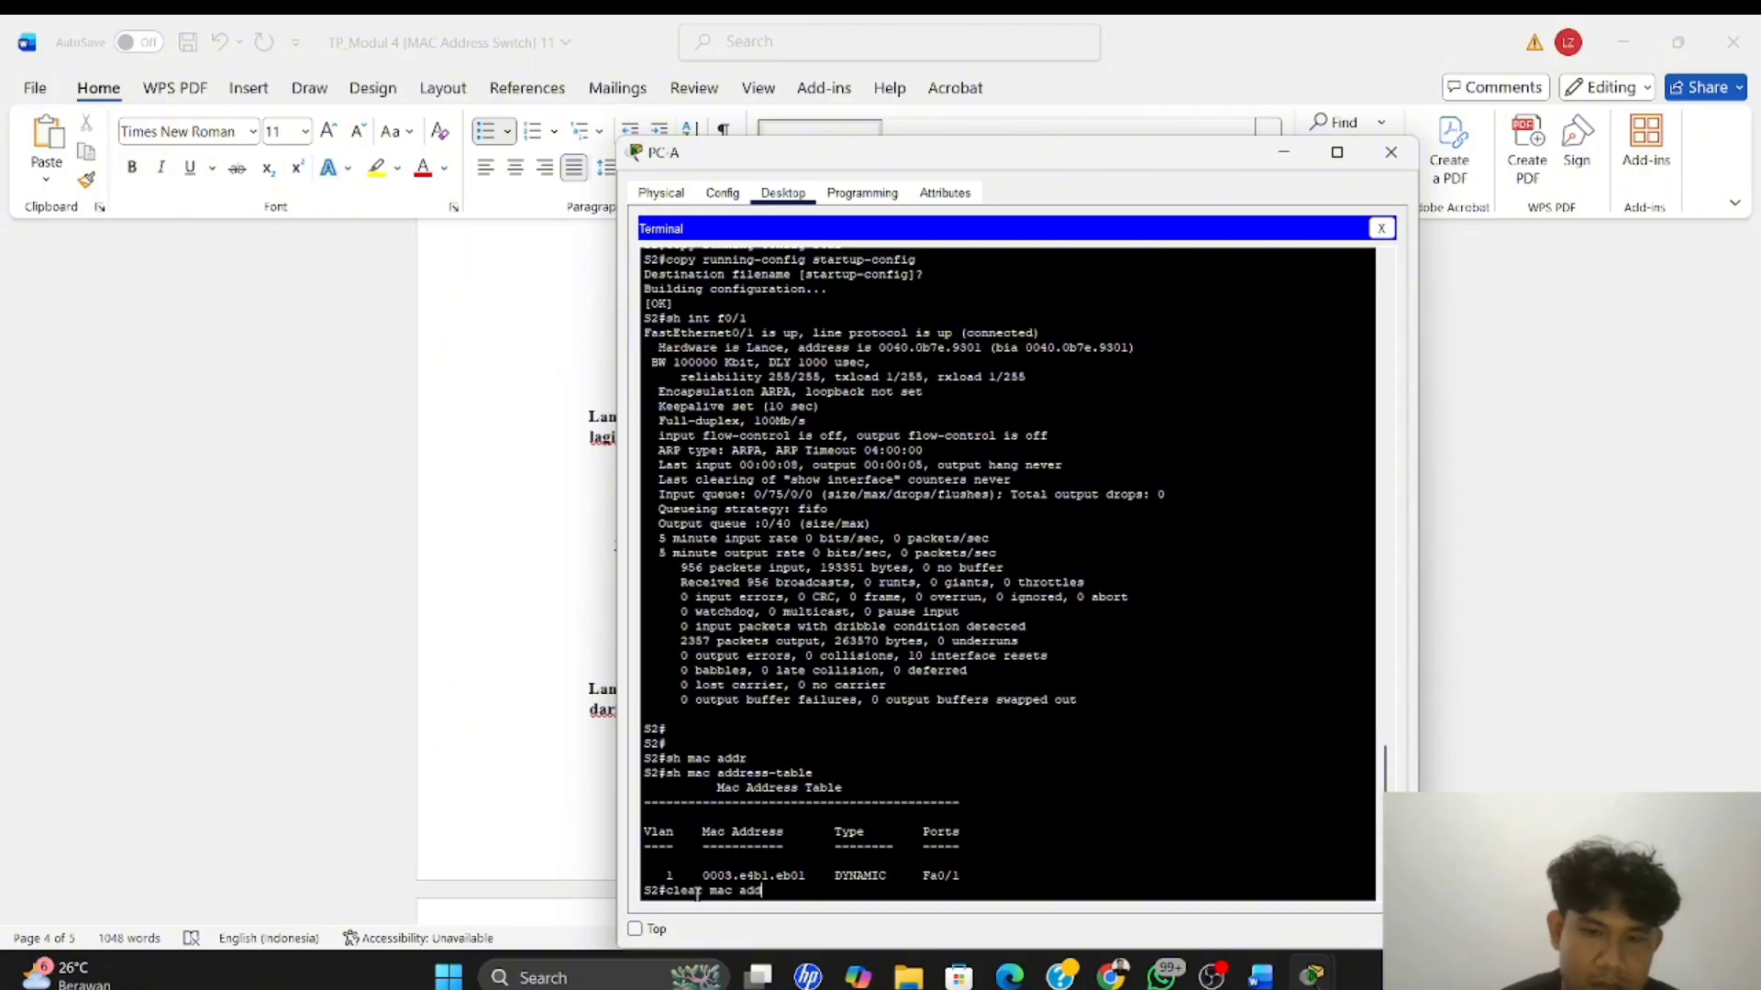
key("Tab")
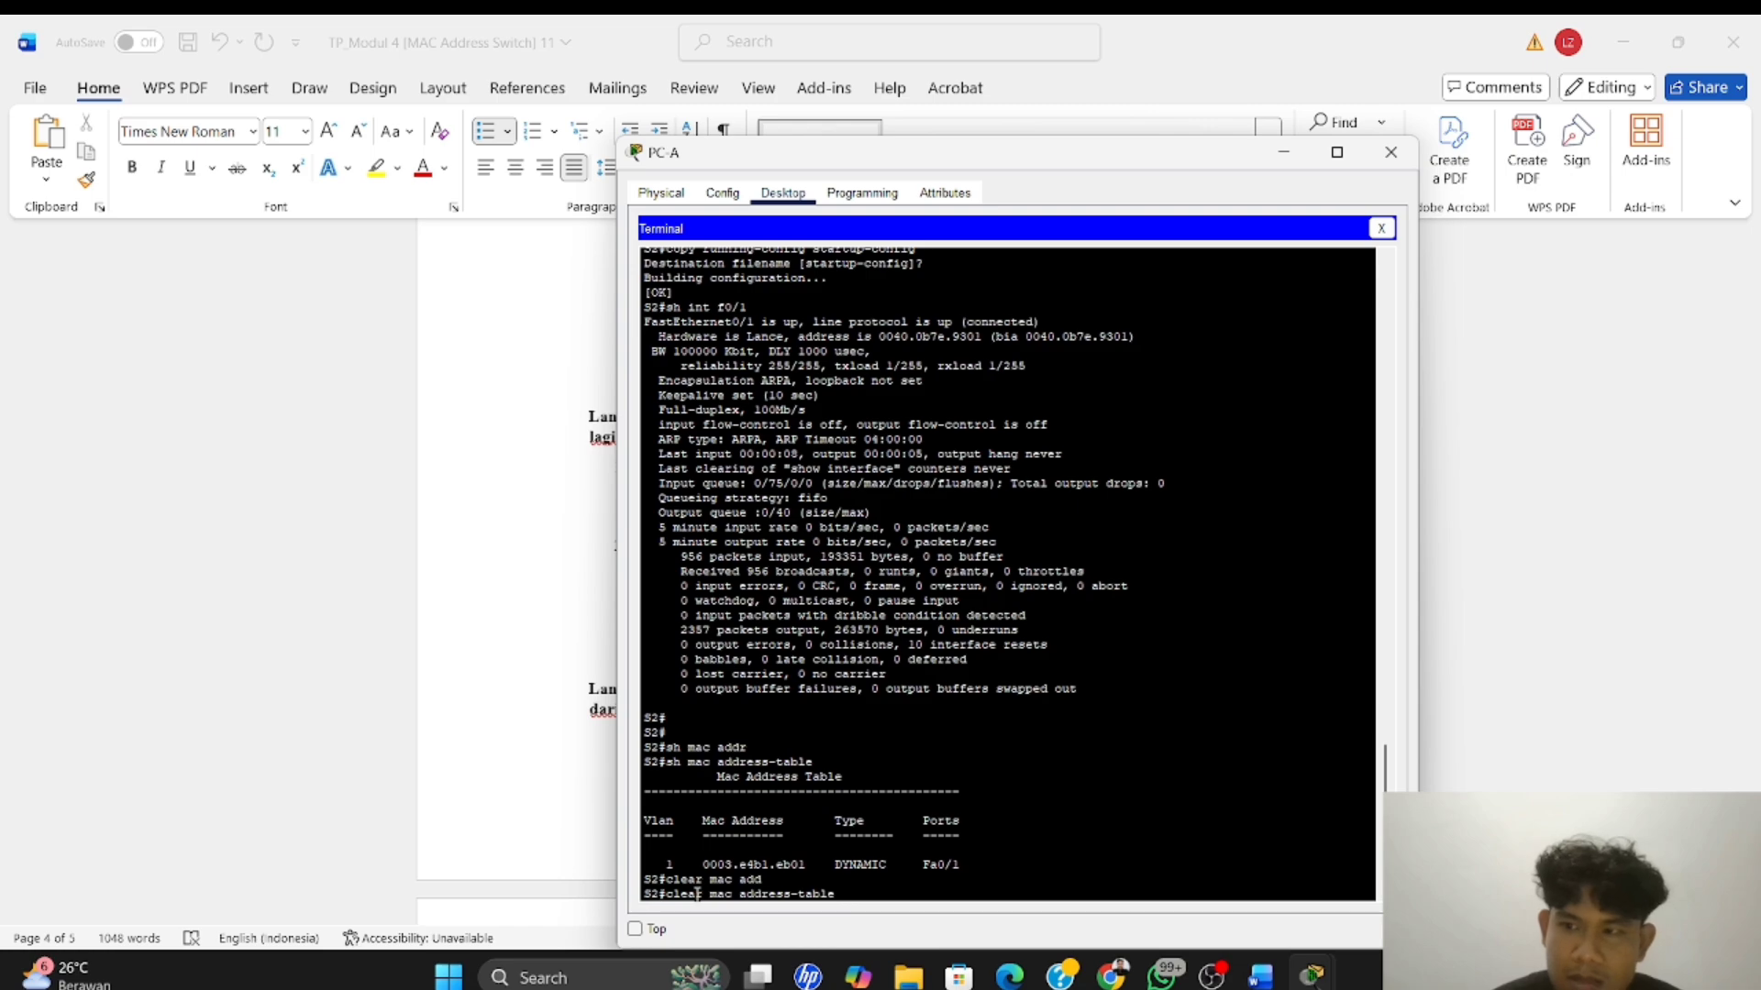
type("dy")
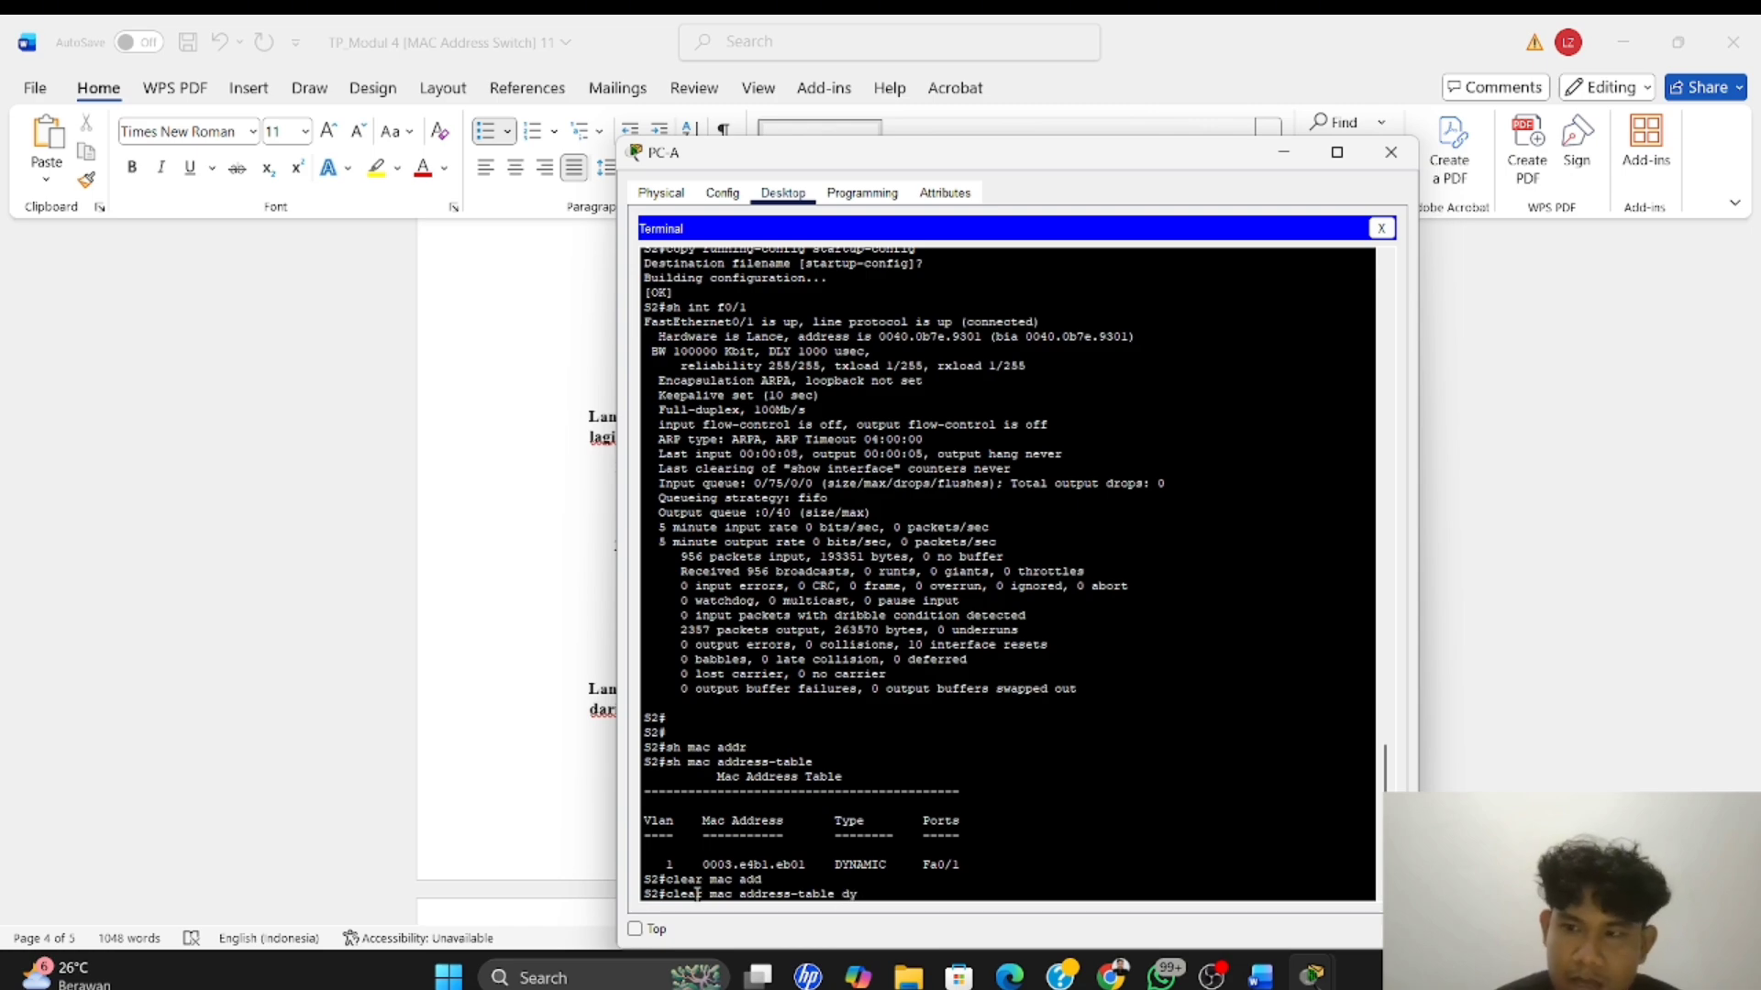
type("n")
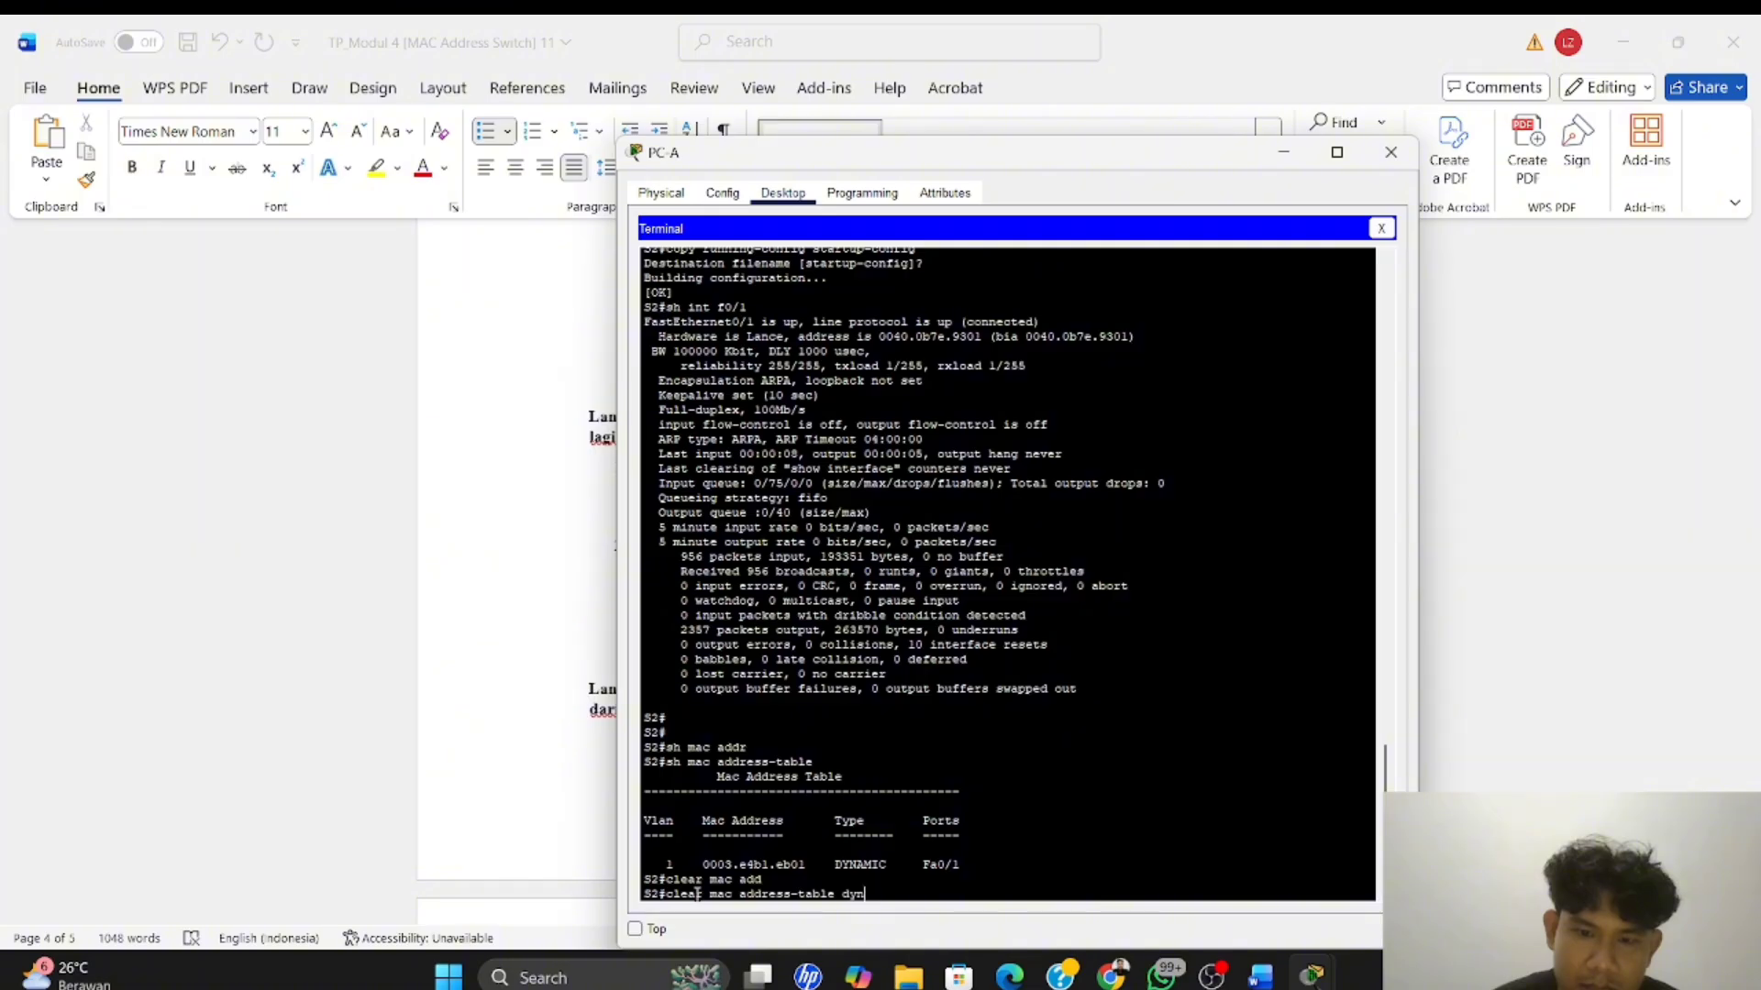
type("amic")
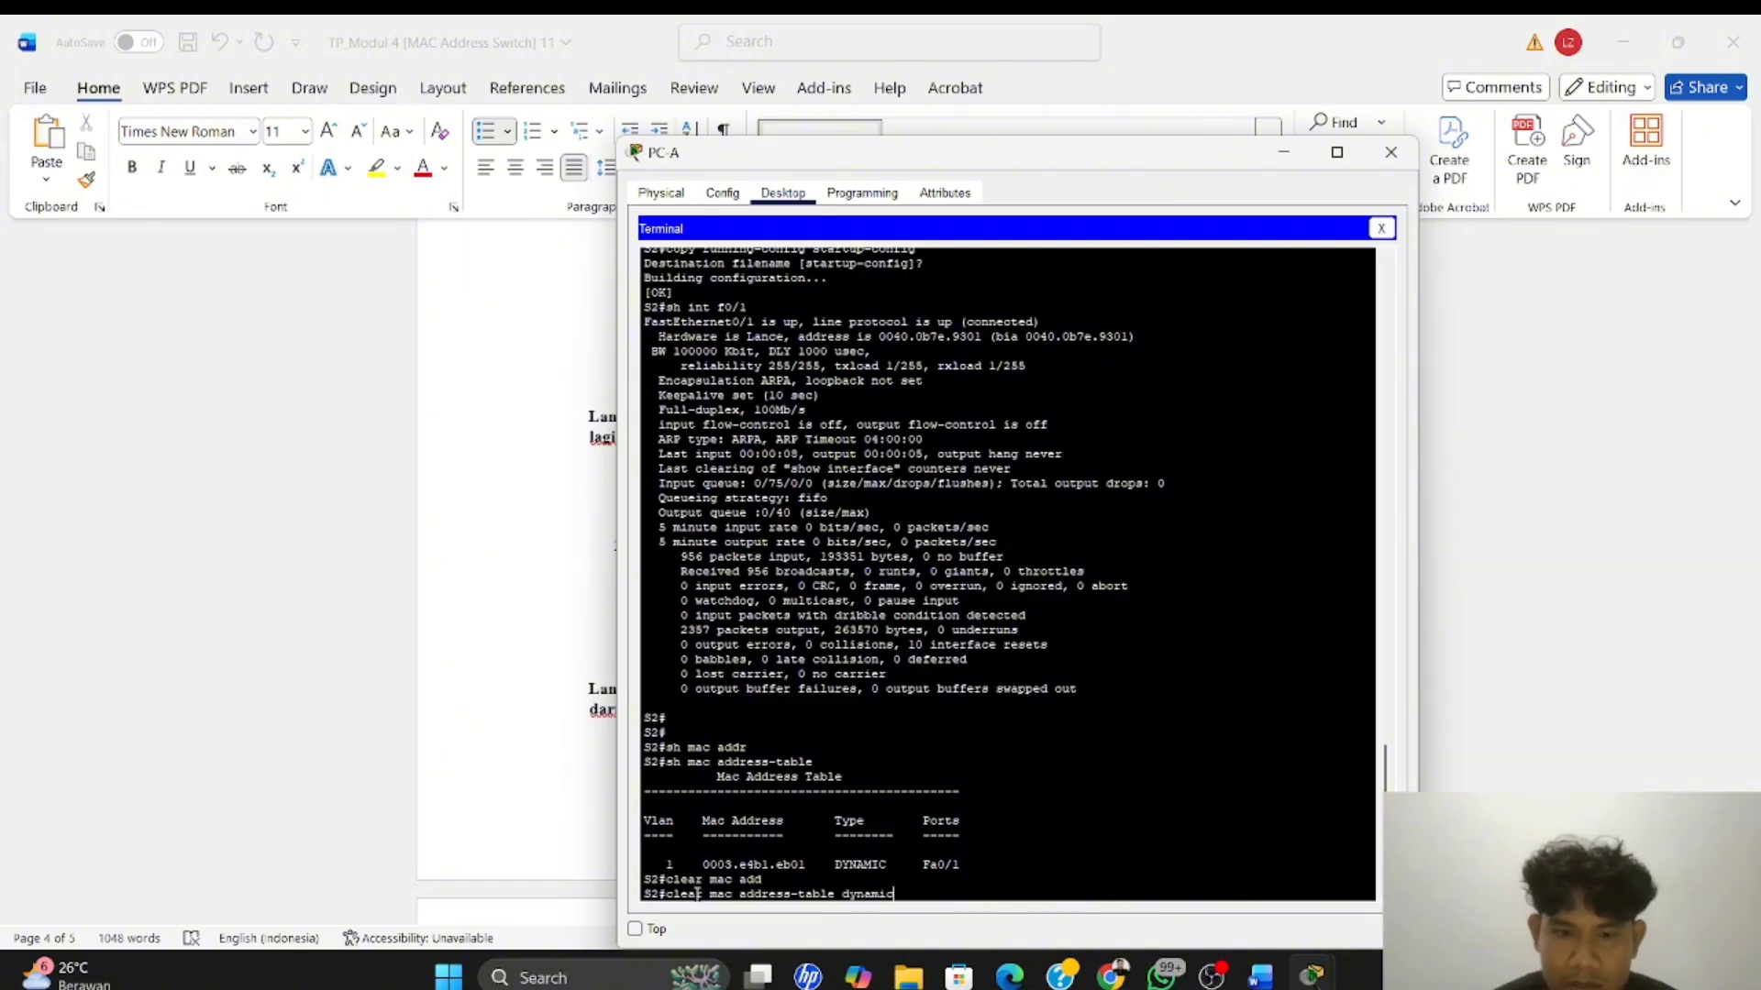
key("Return")
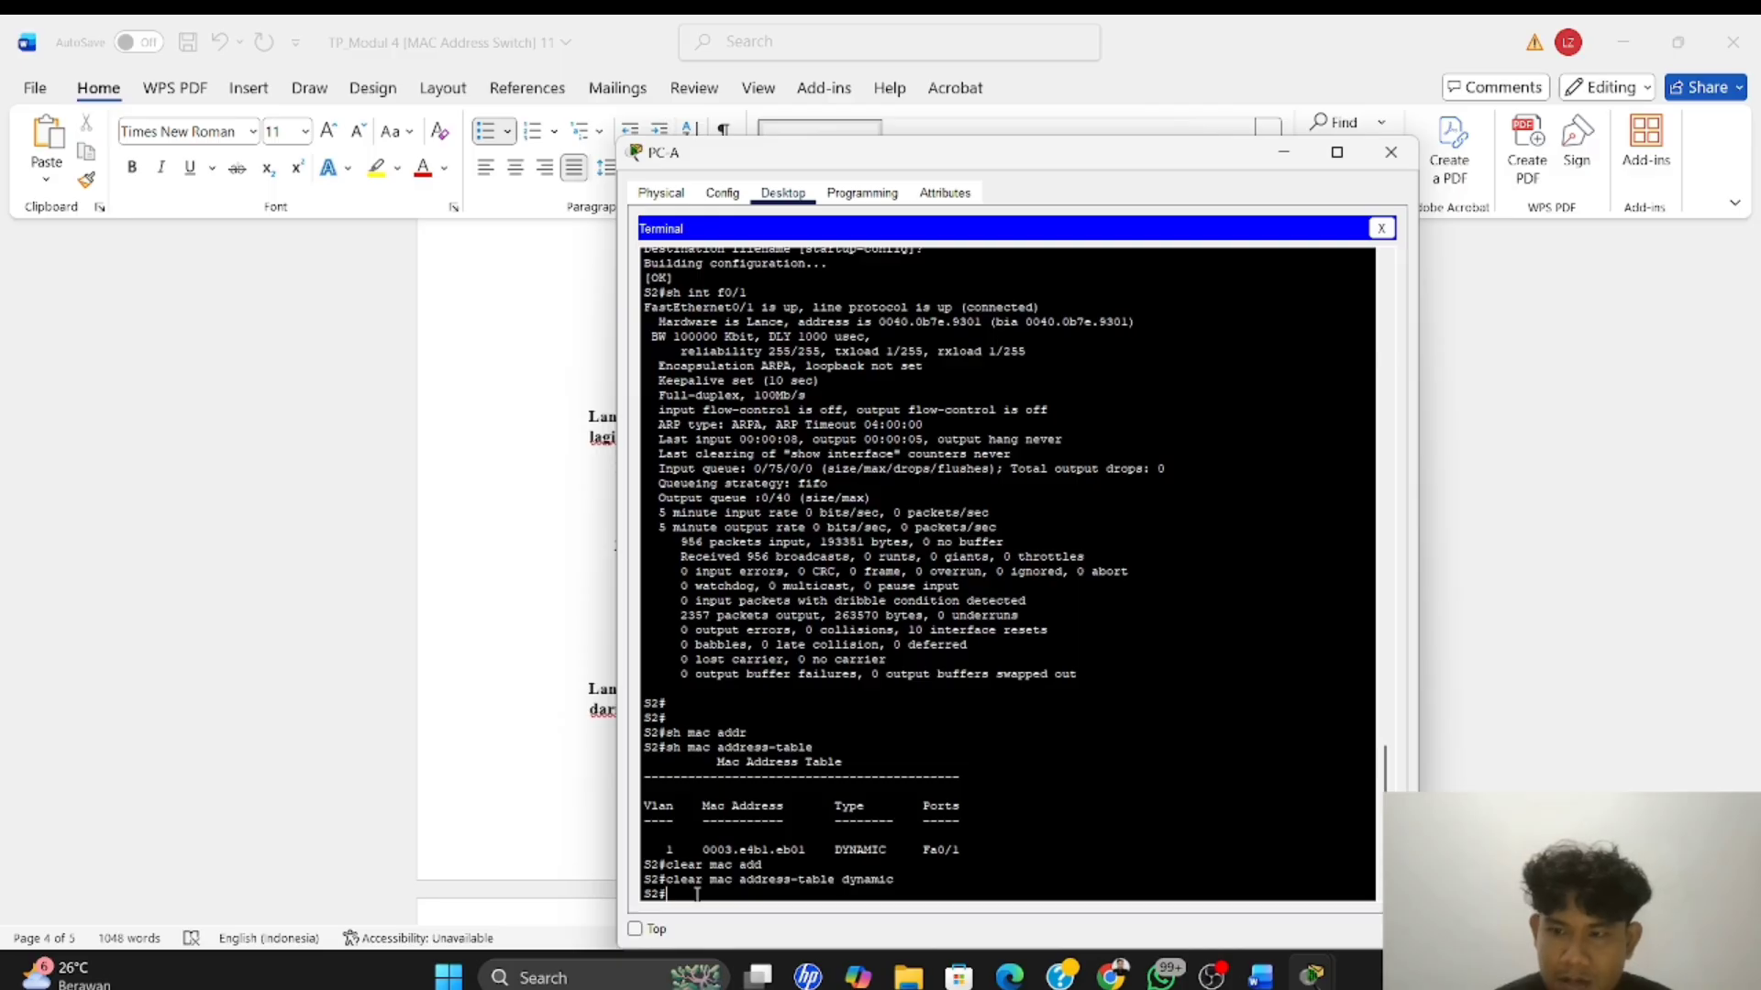
Run "sh mac address-table" on S2 again
key("Up")
key("Up")
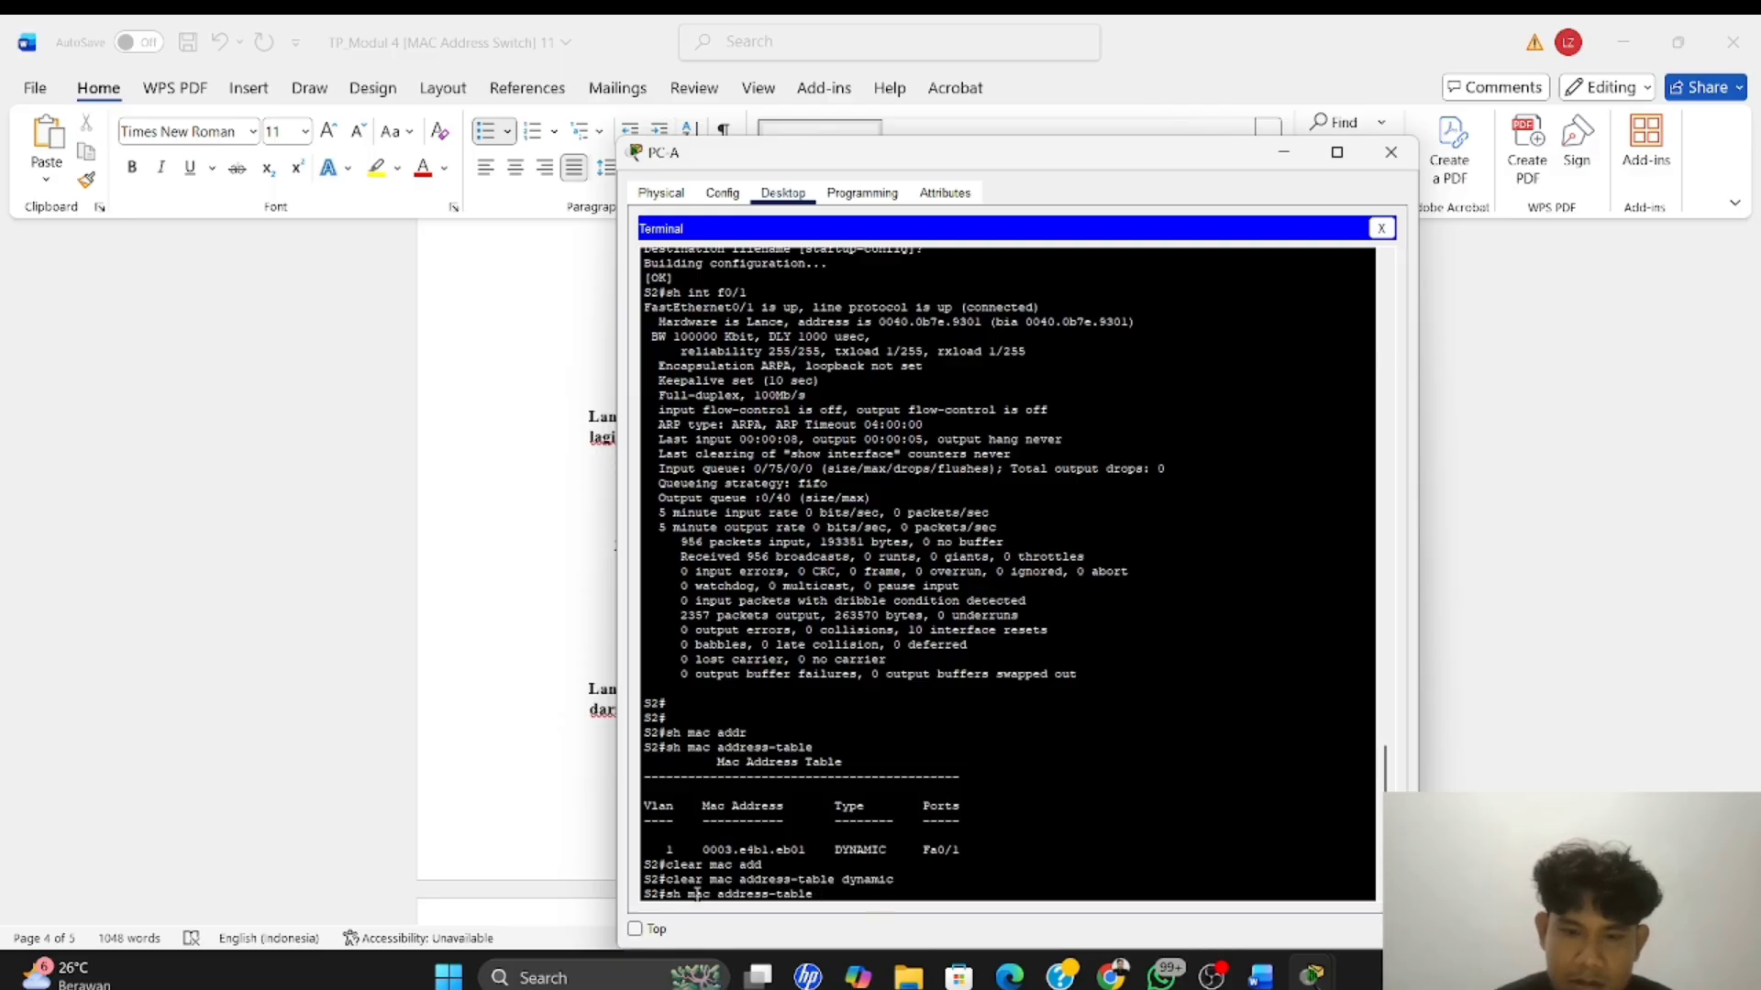
key("Return")
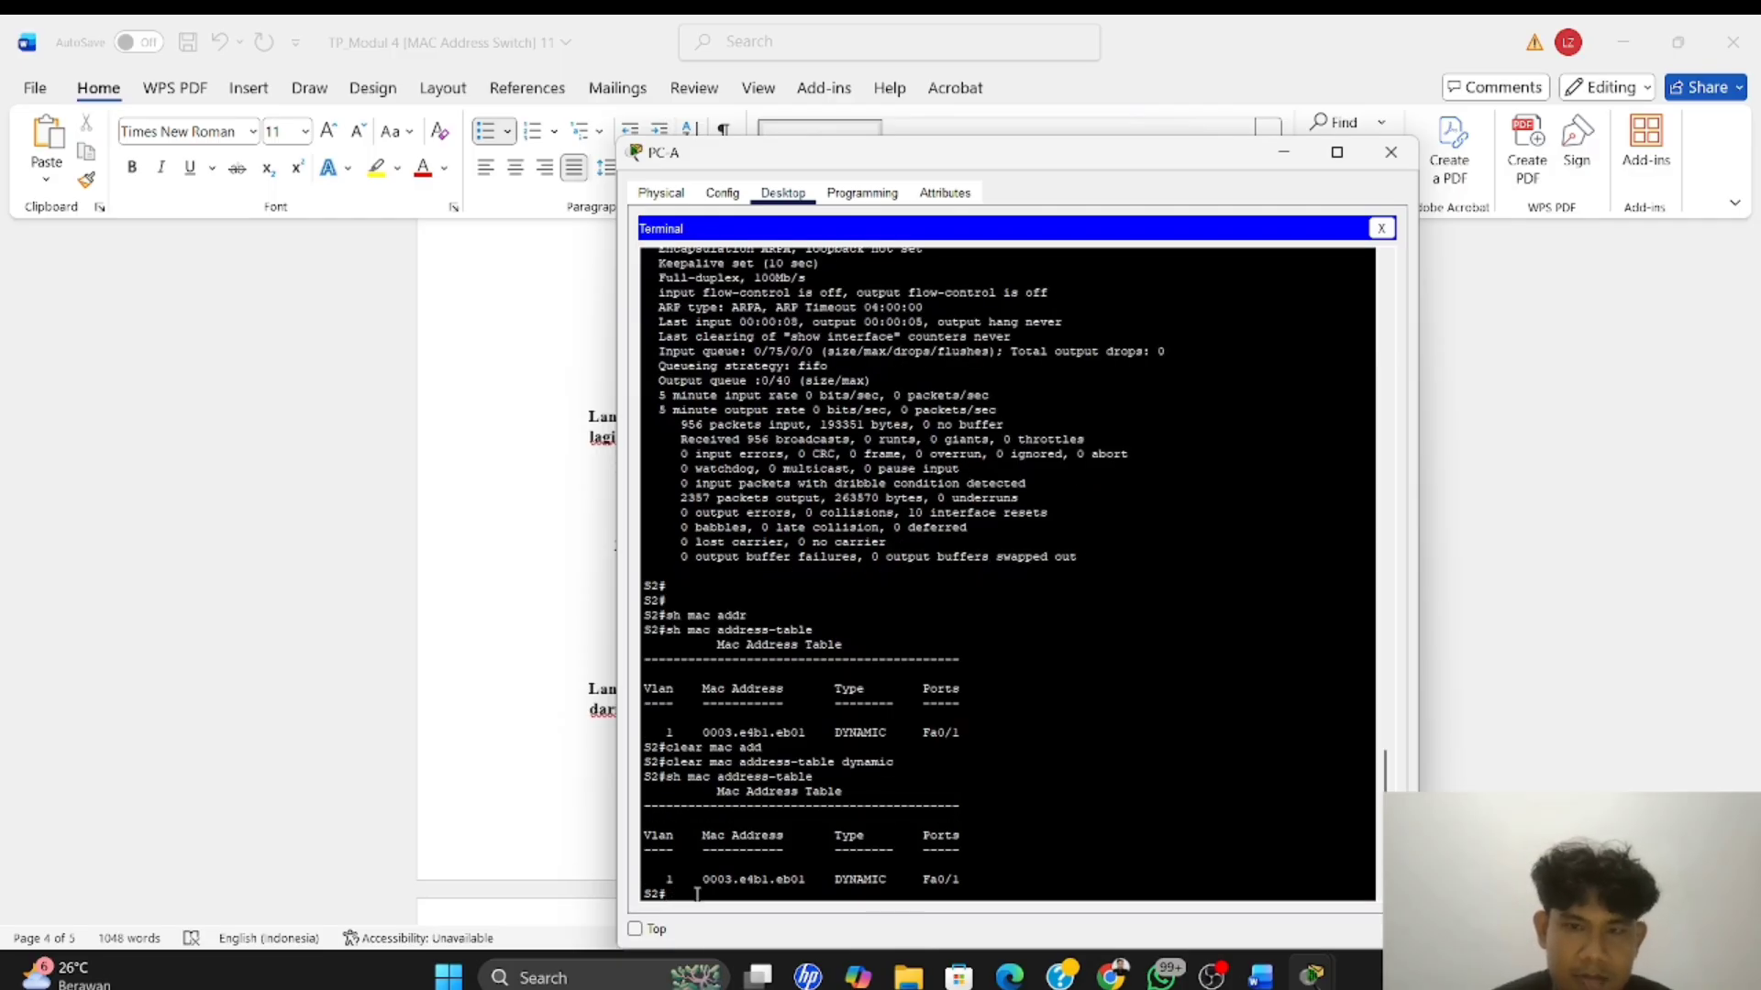
Switch to Word and start answering the first Langkah 3 question, after "di sana?", with "Ya,hanya mac address vlan 1"
left_click(477, 580)
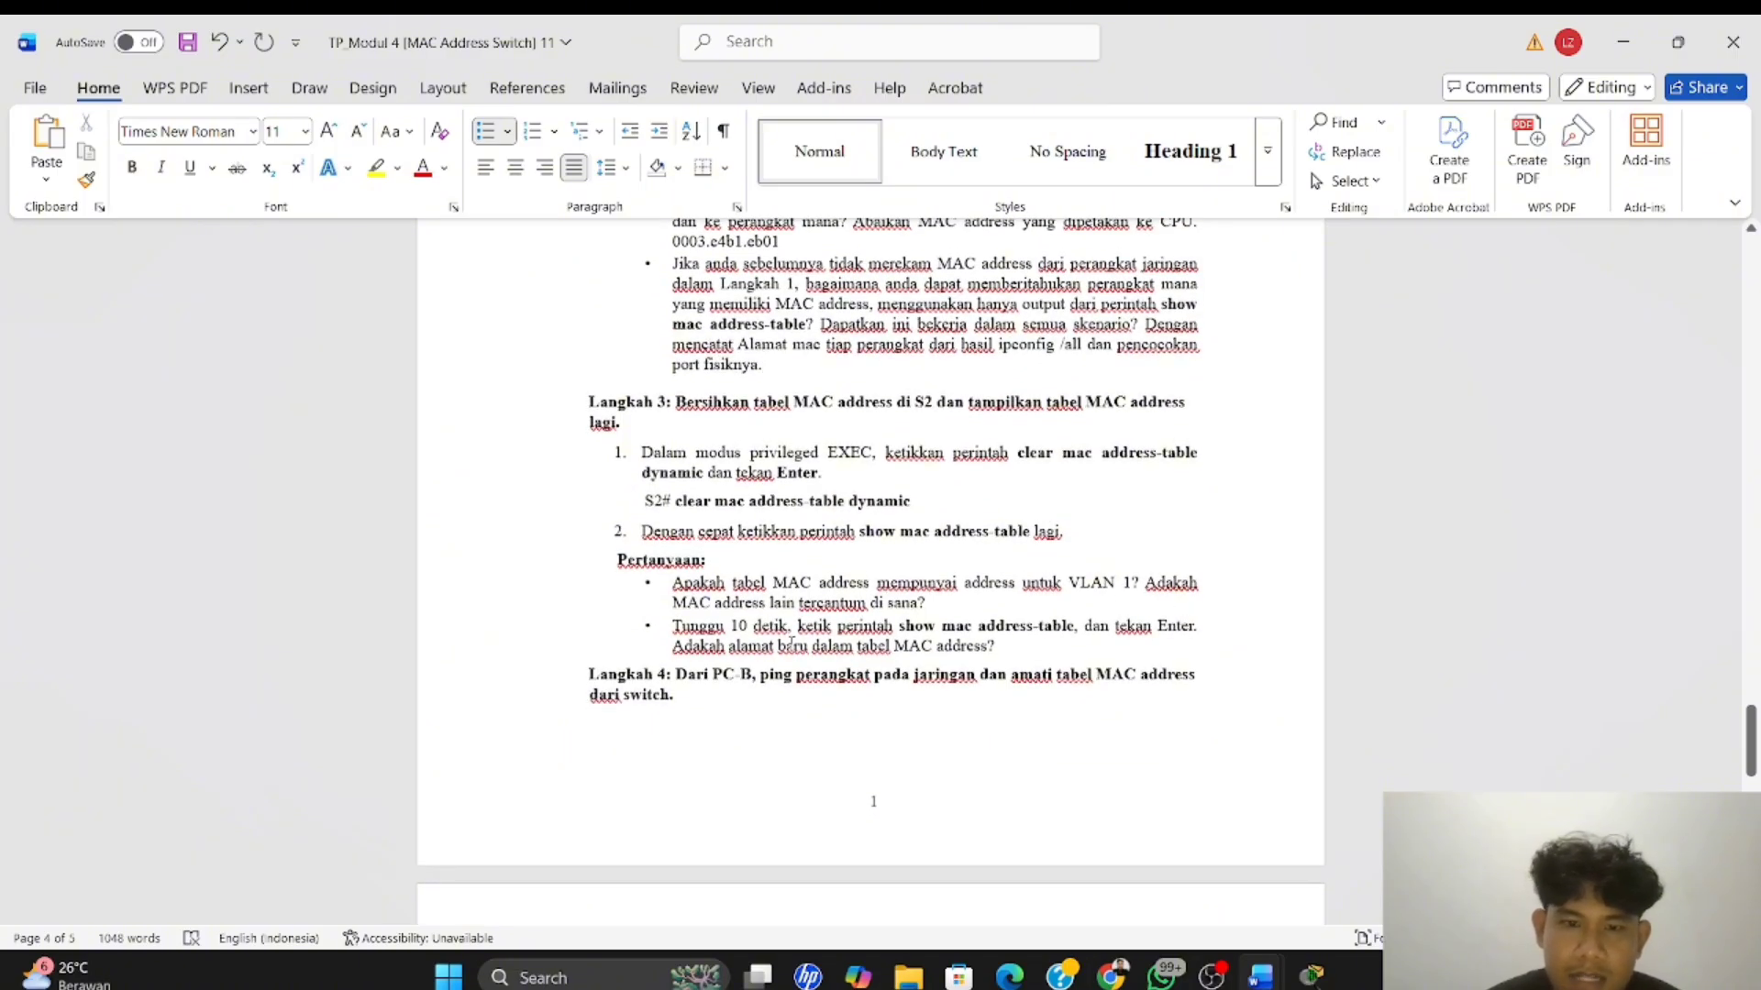
left_click(955, 608)
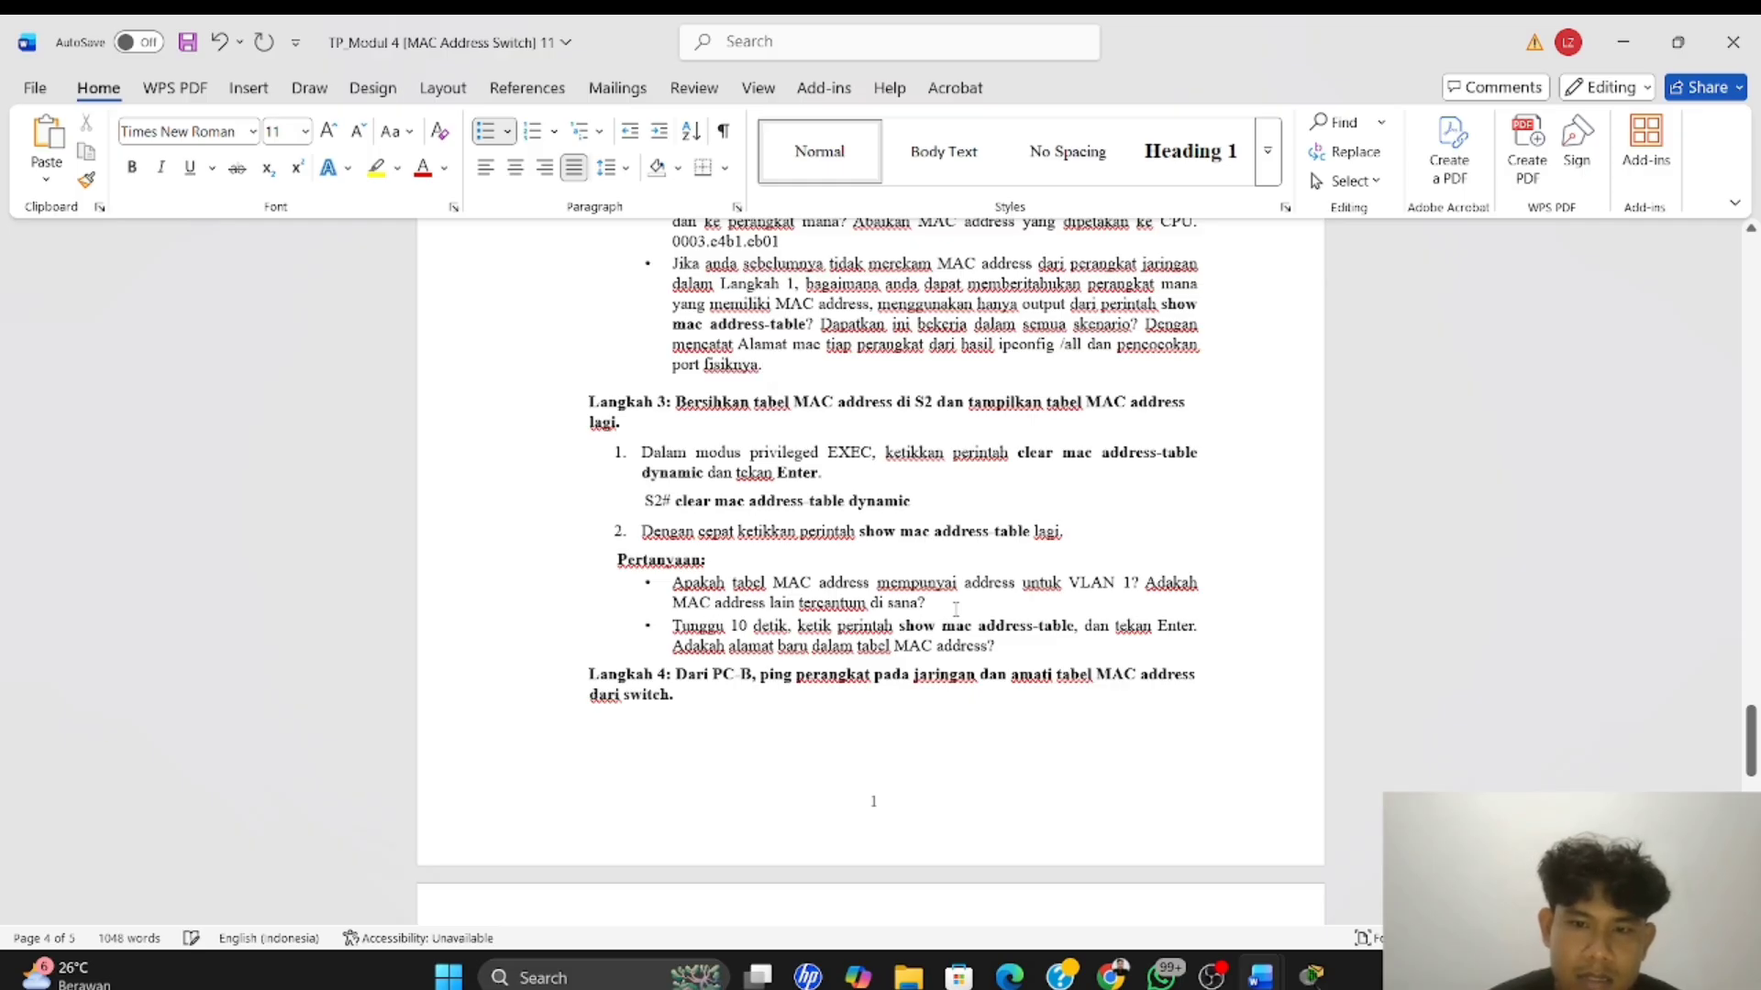
type("ya")
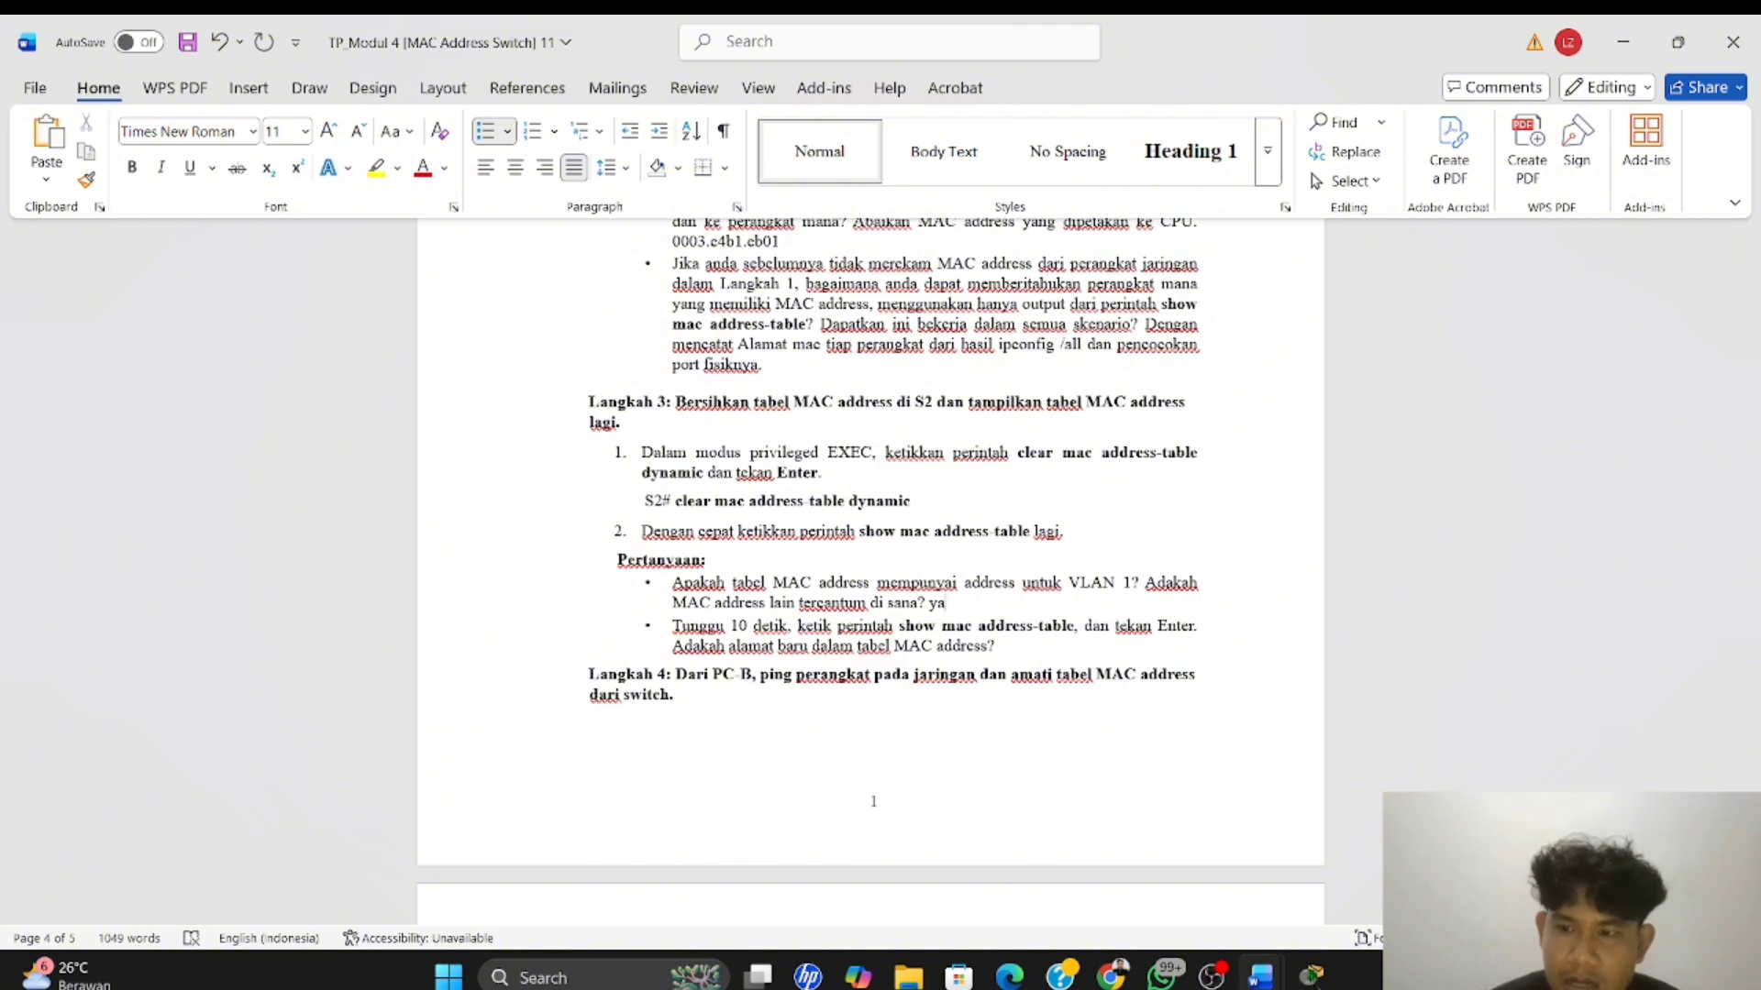
type(",hanya")
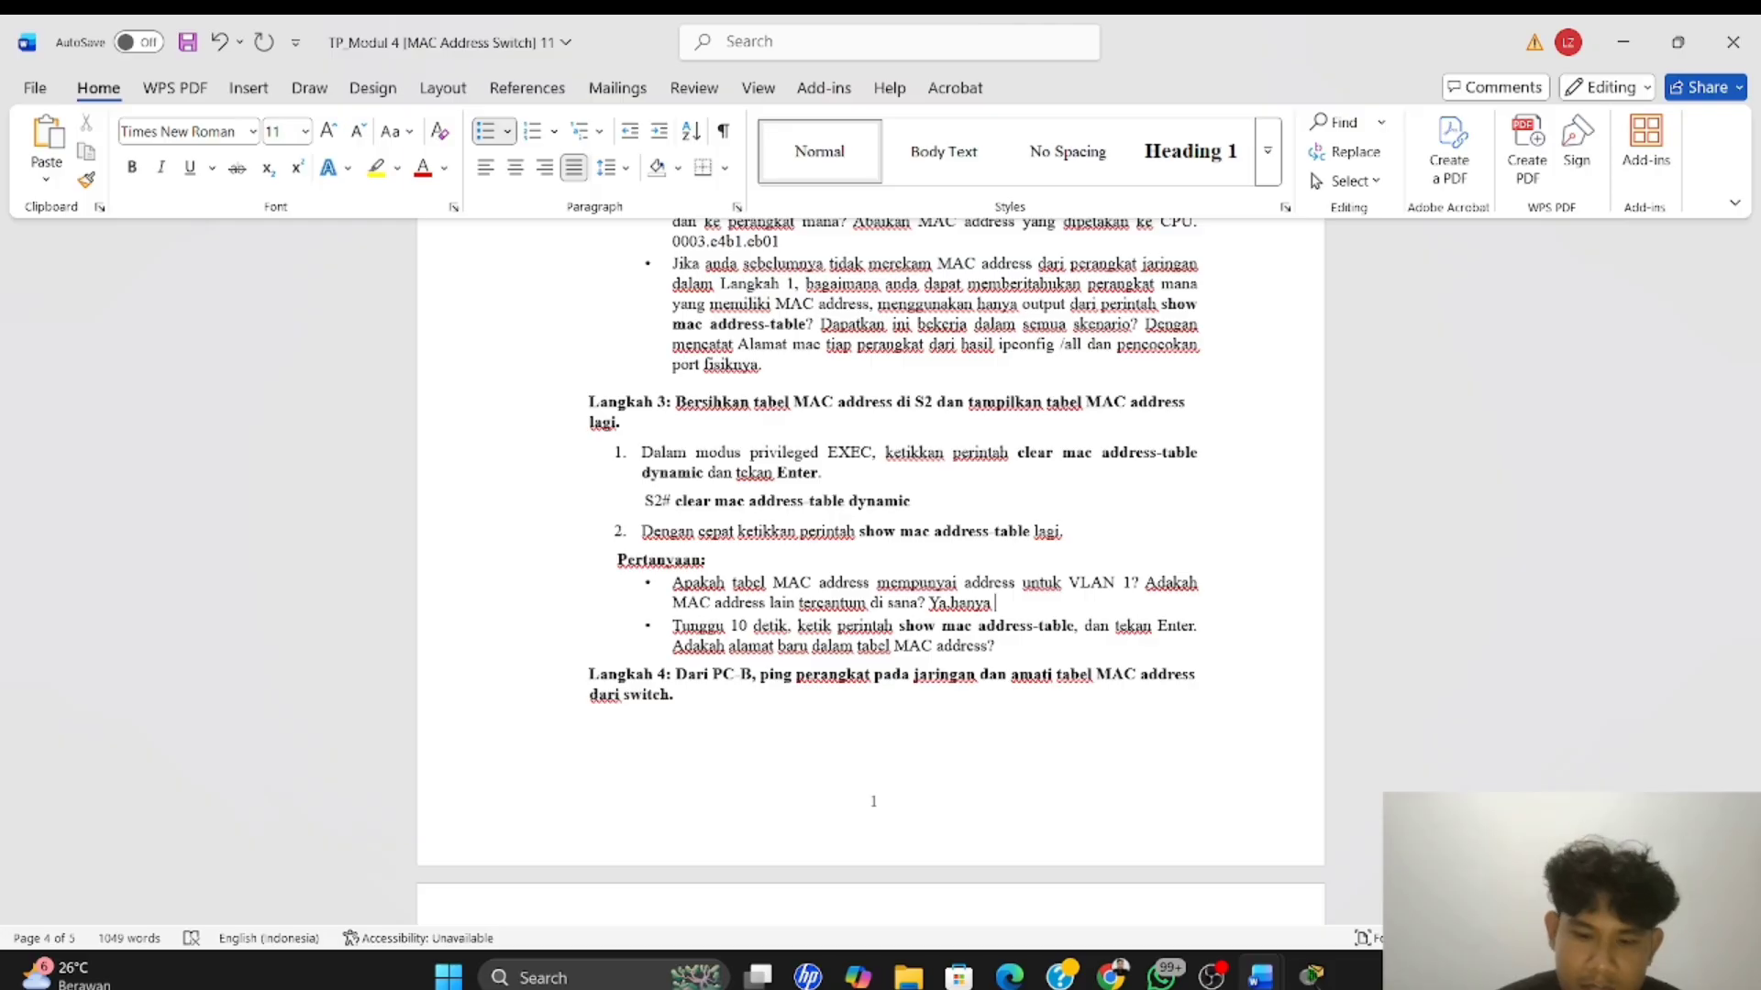
type(" mac a")
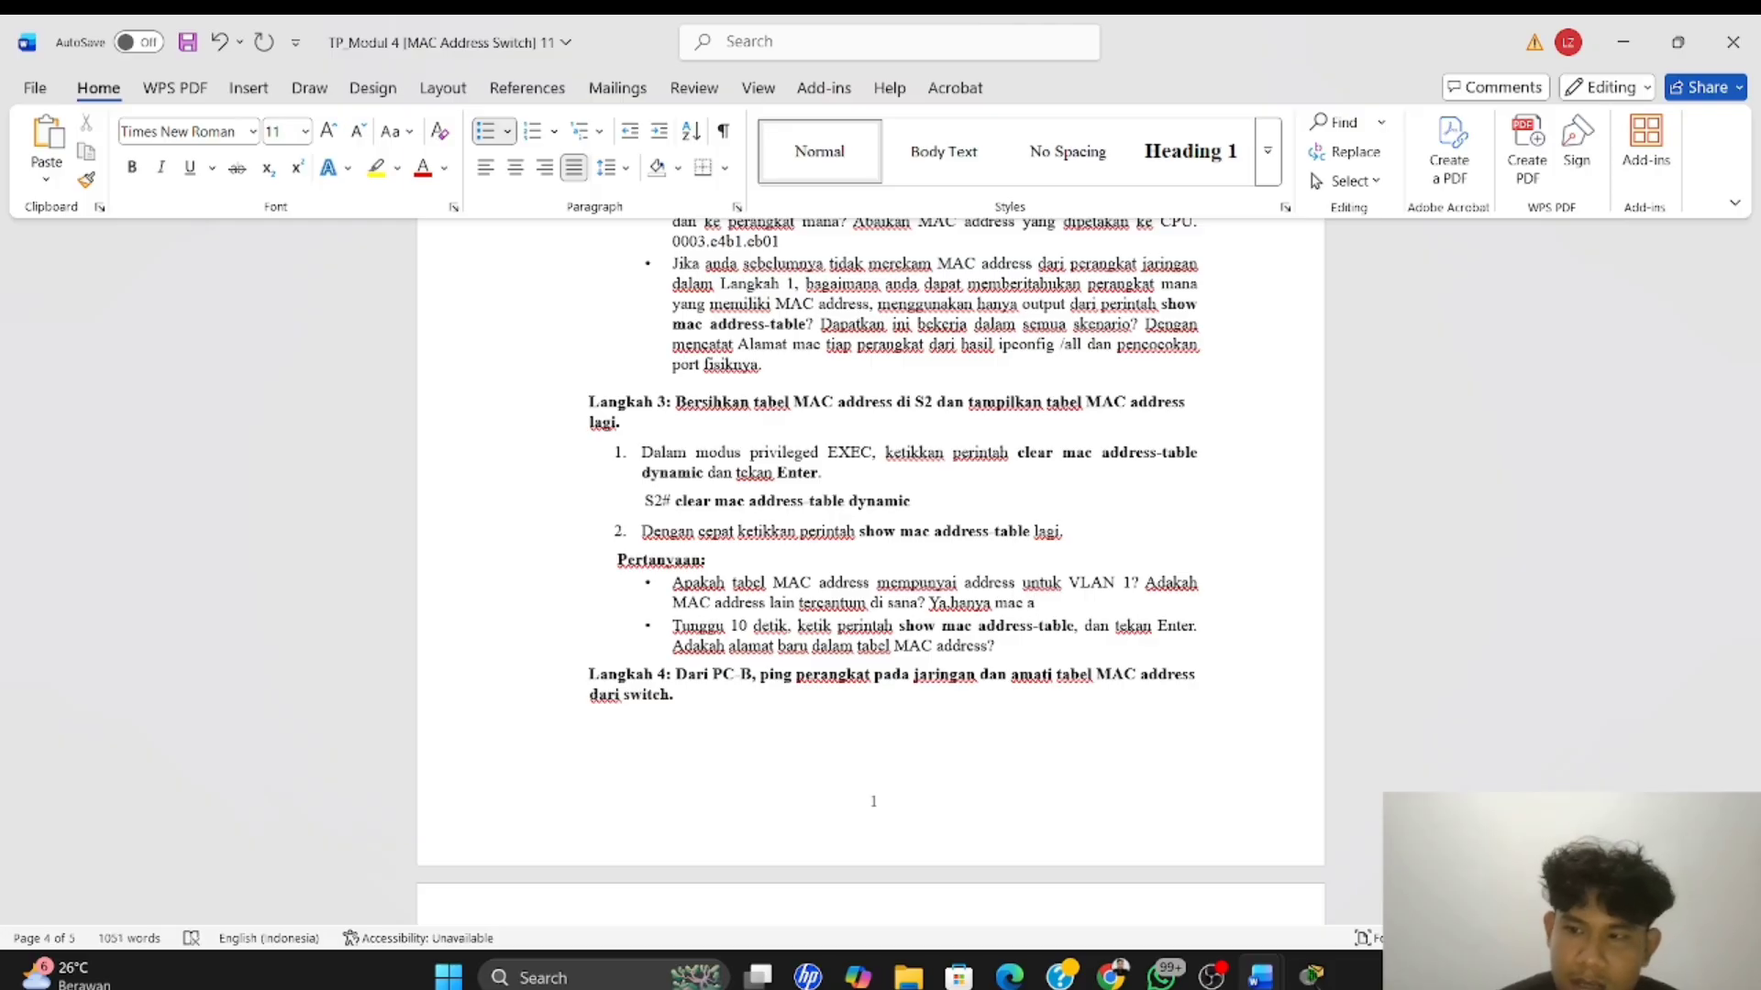
type("ddress e")
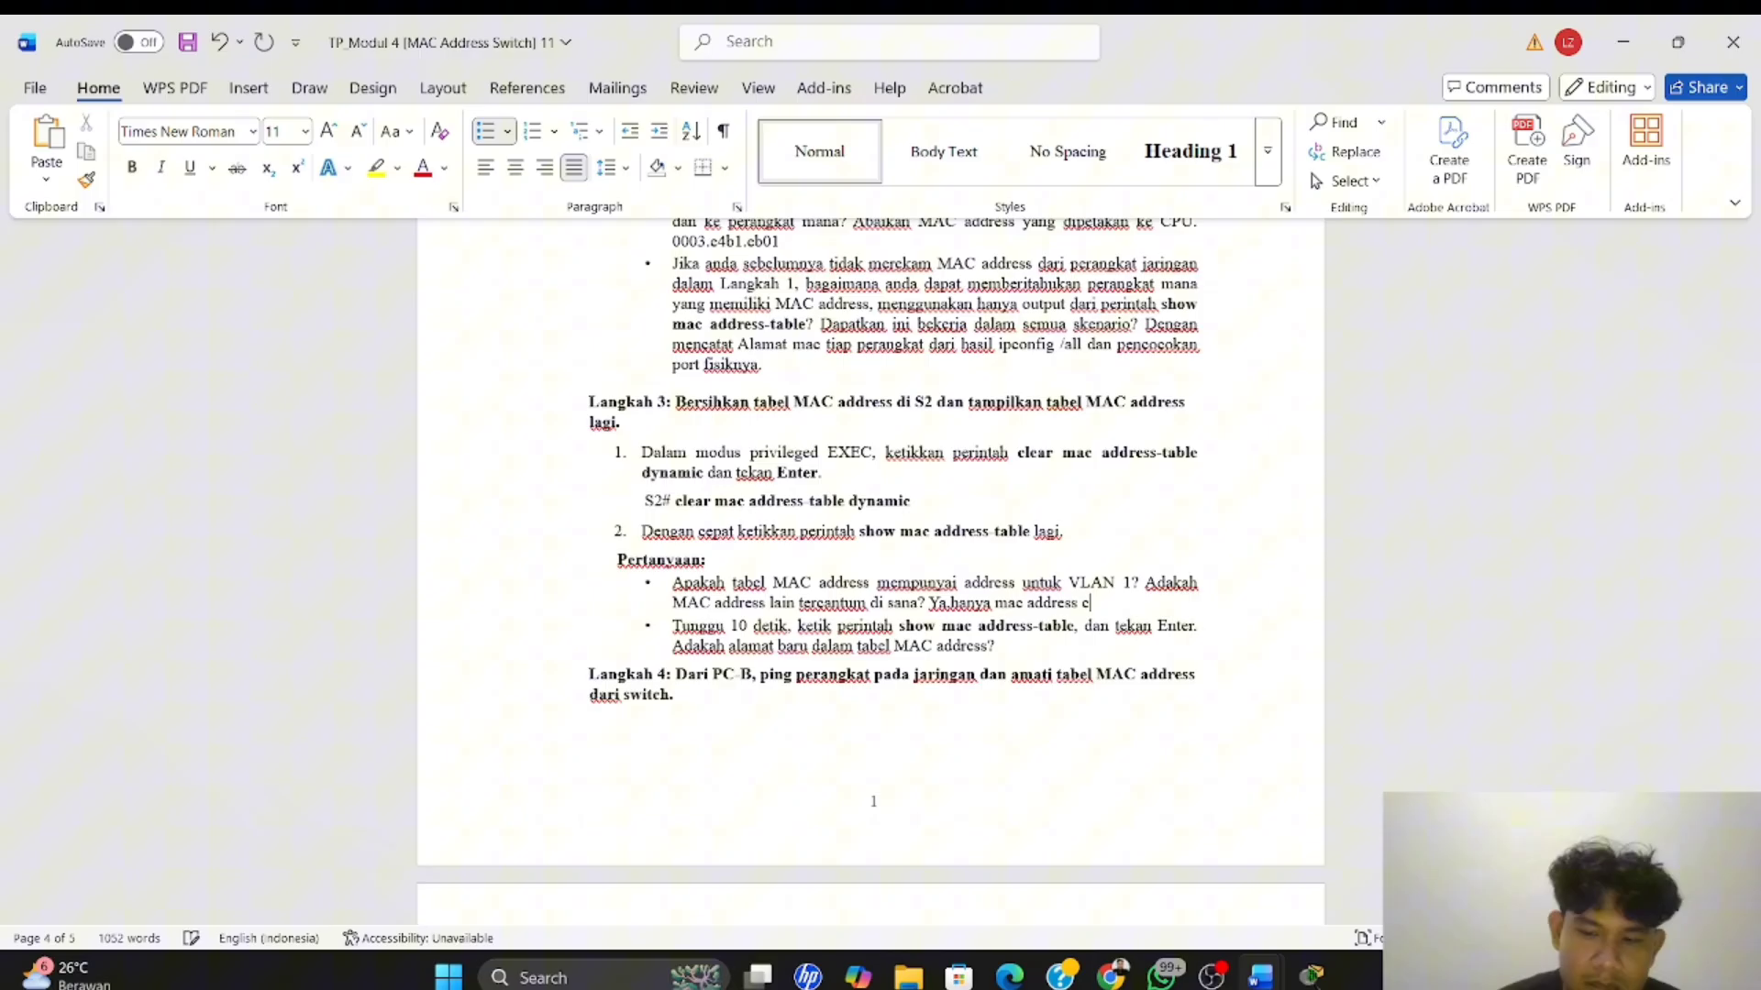
key("BackSpace")
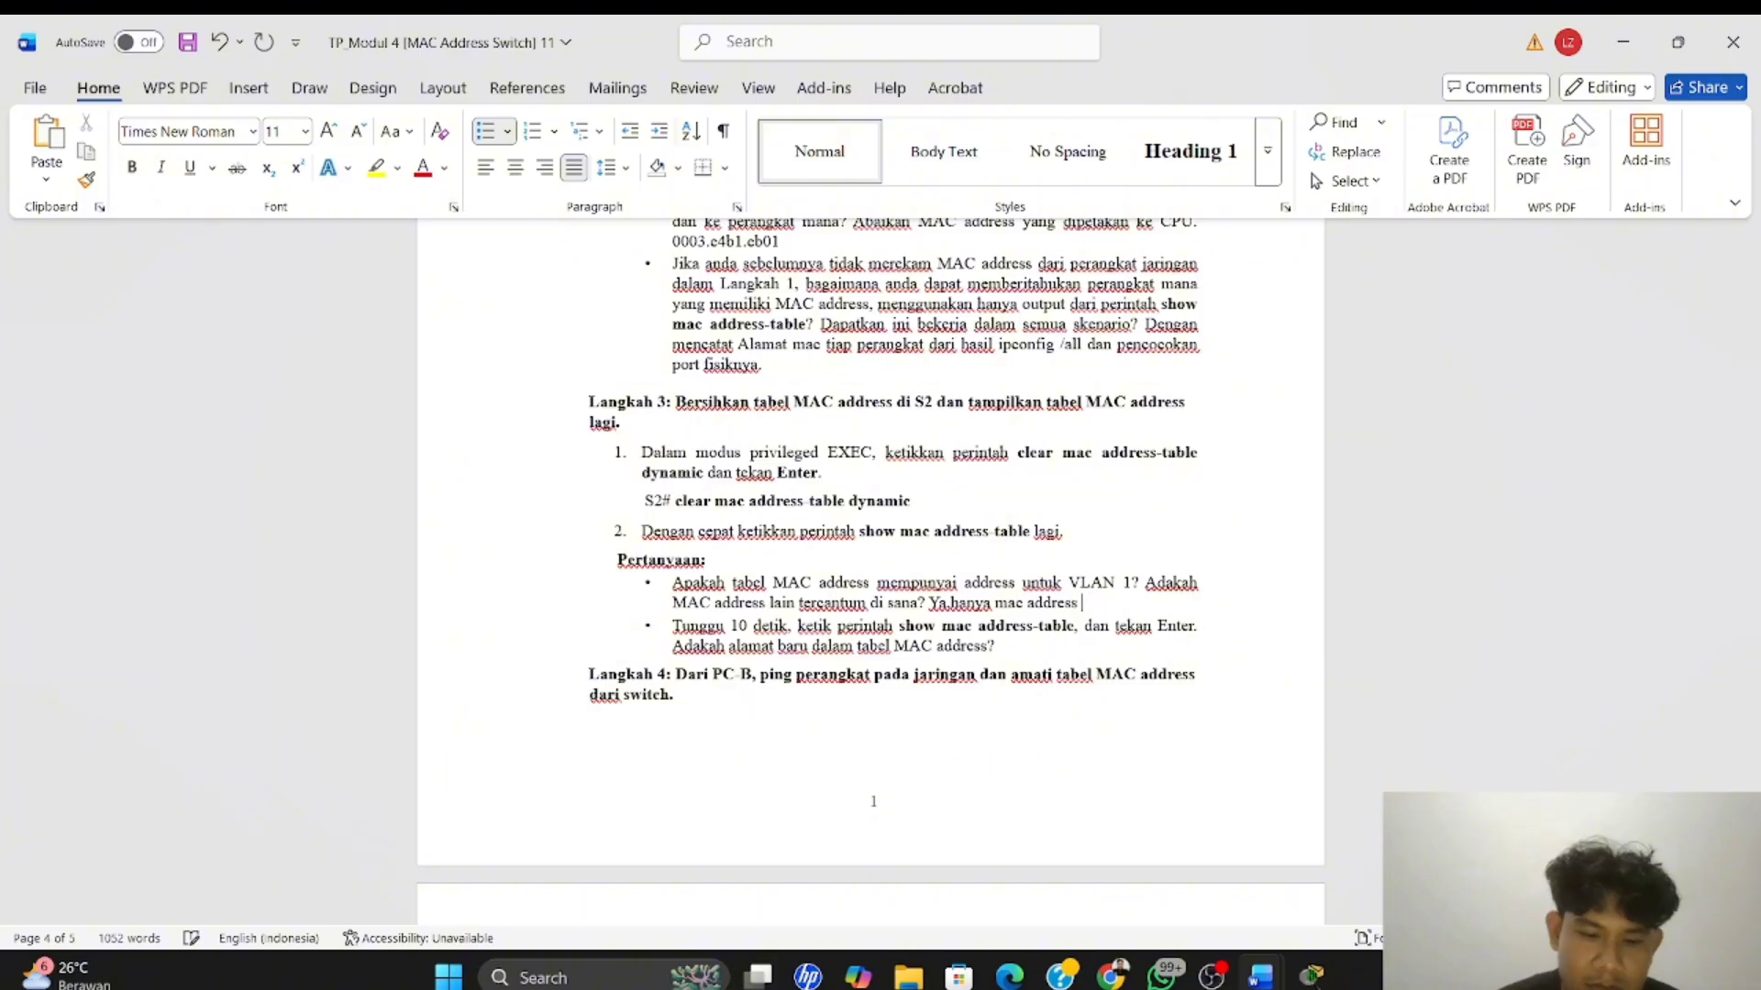
type("vlan")
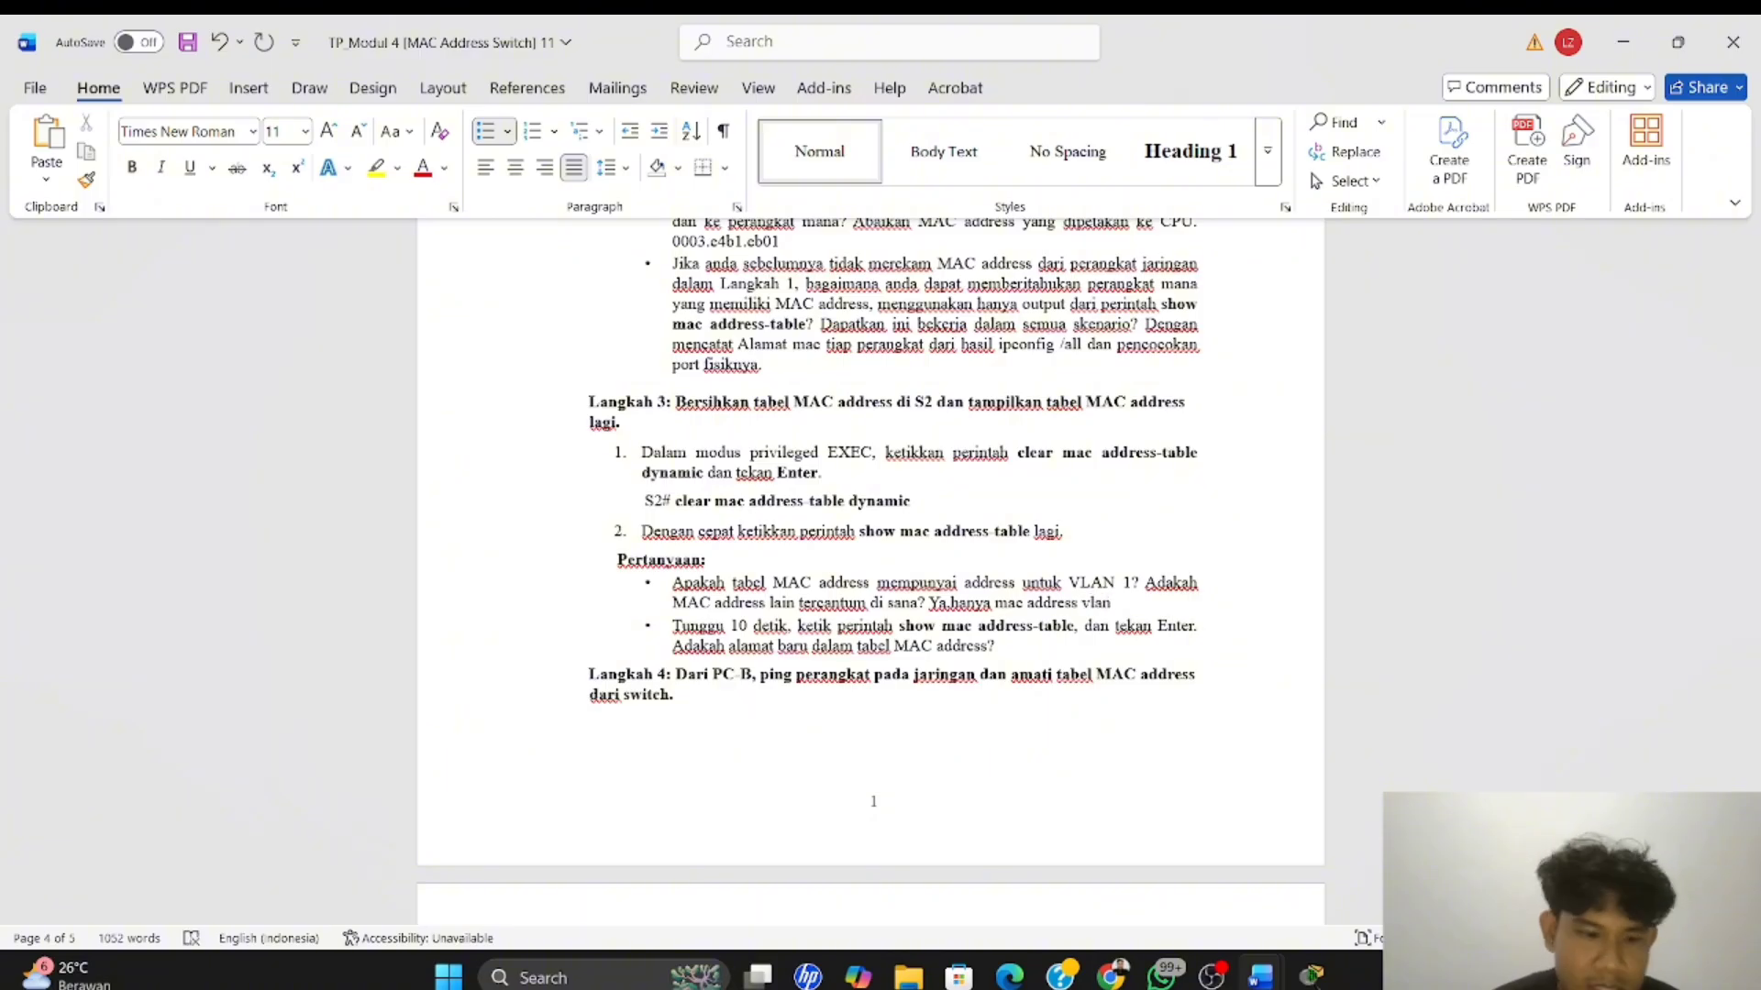
type(" 1")
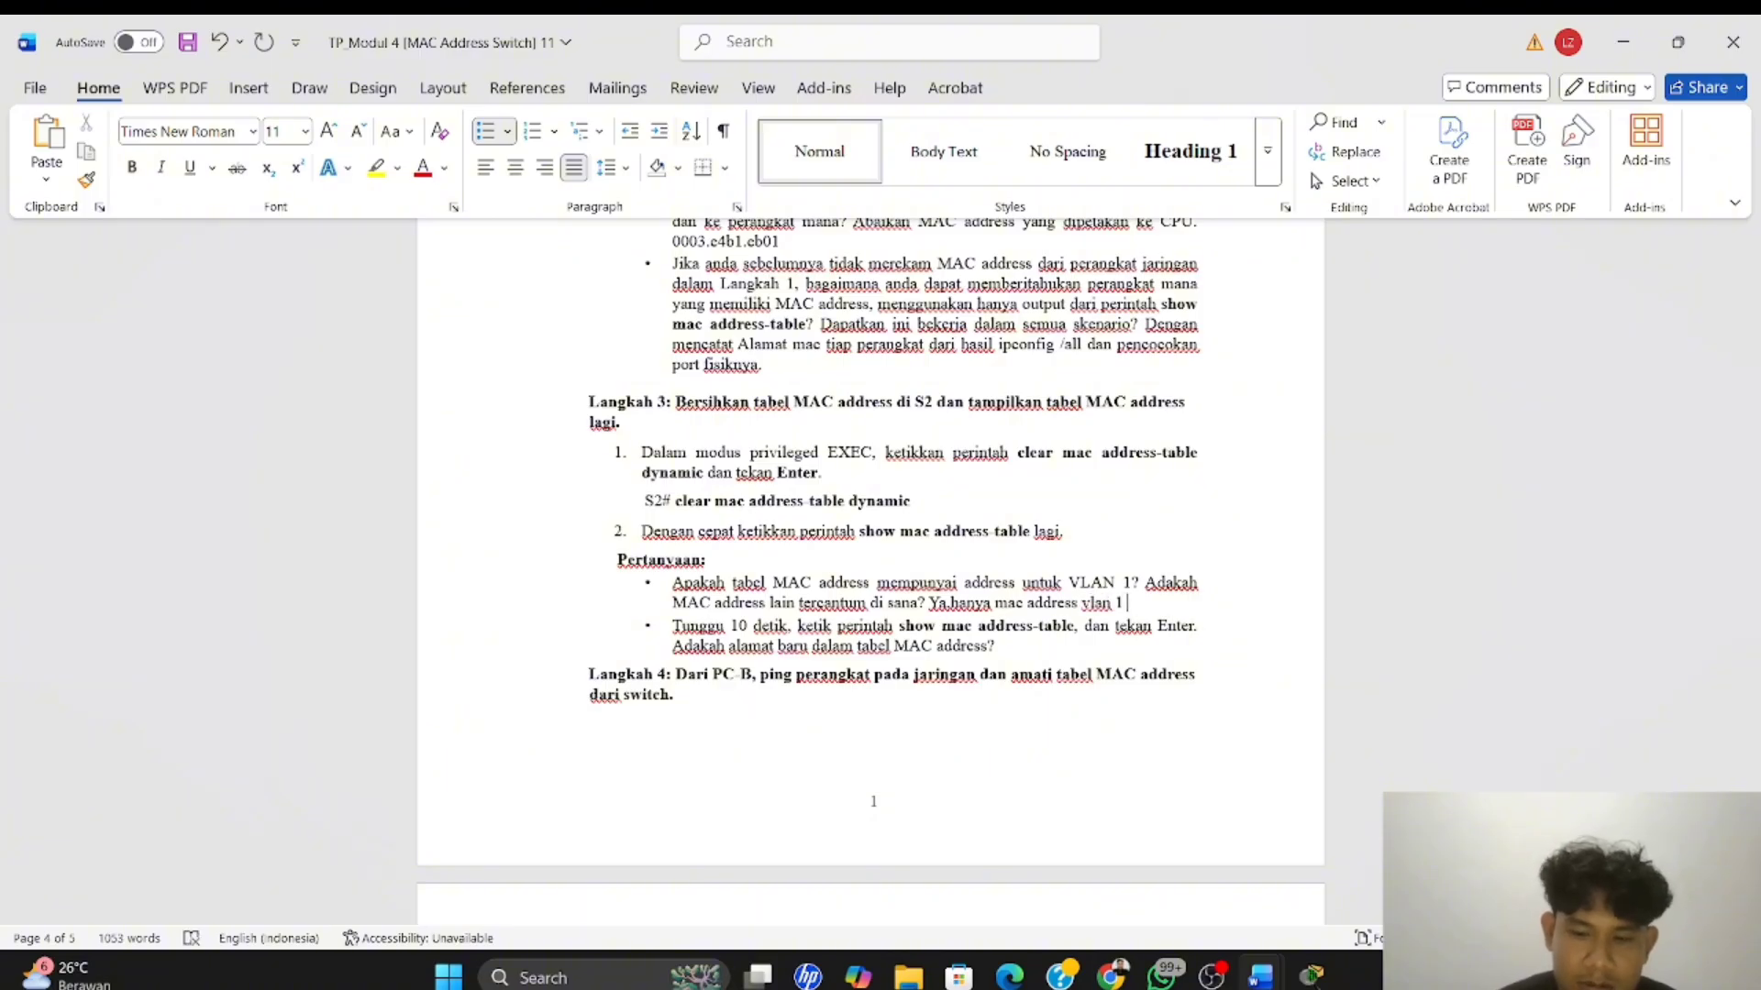
type(" (")
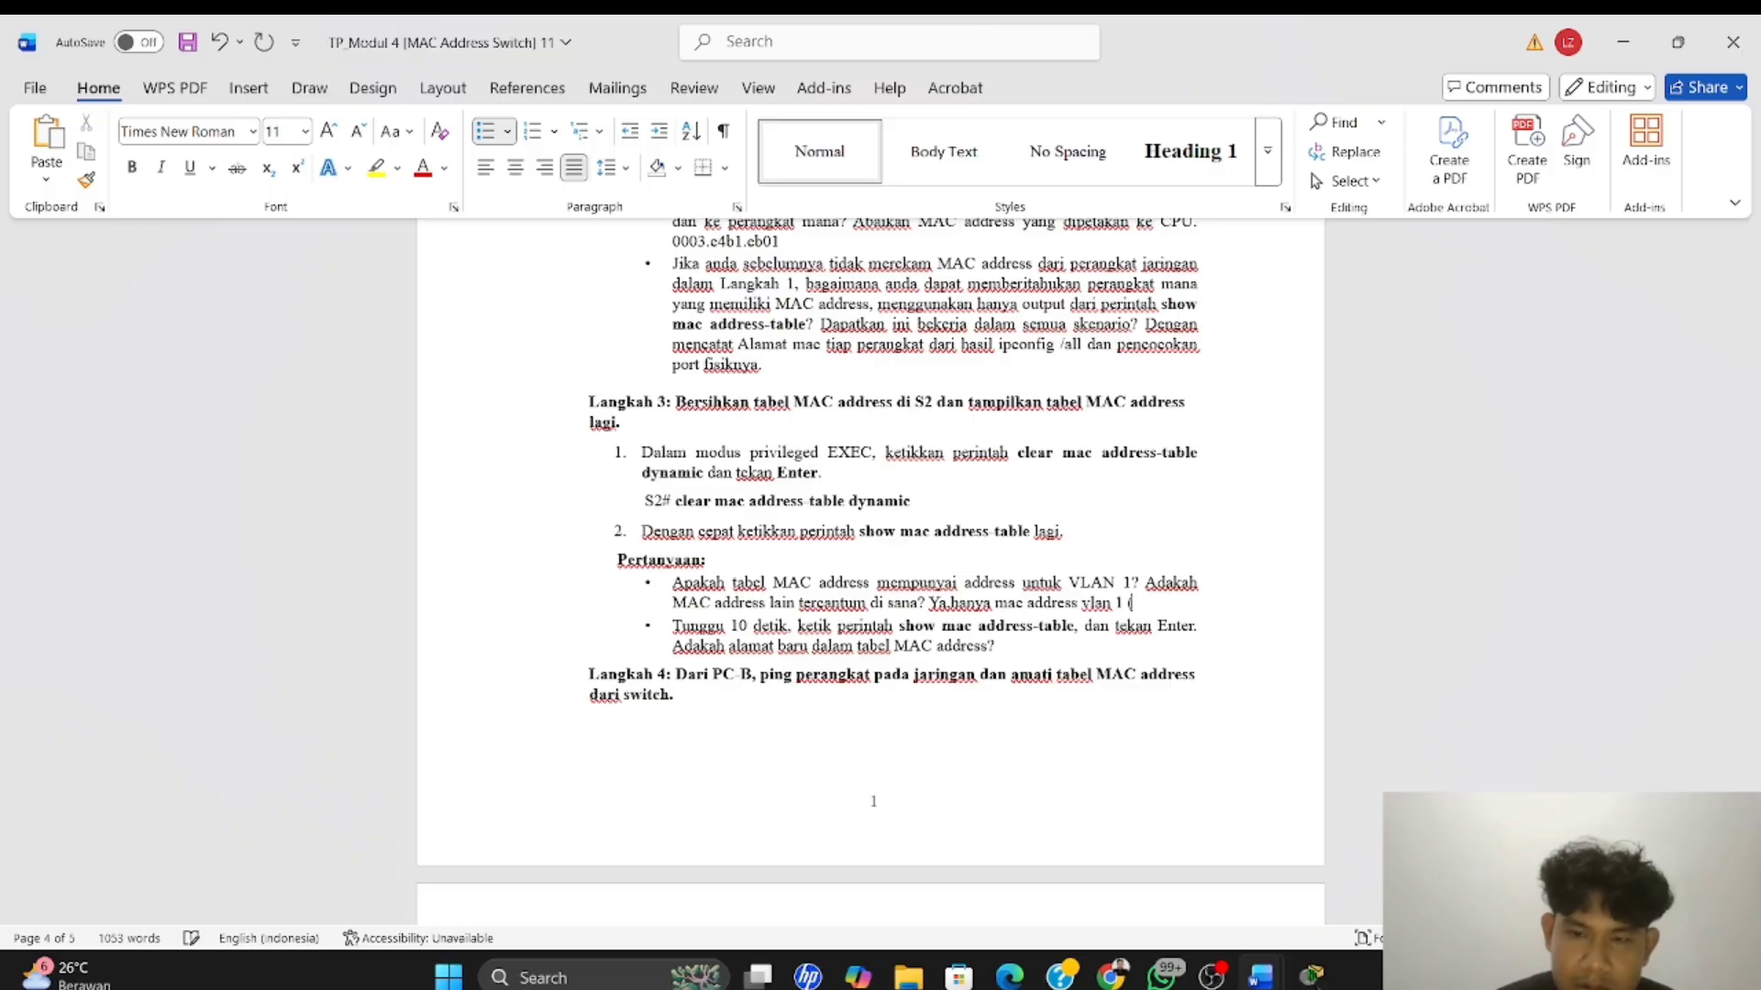
type("sw")
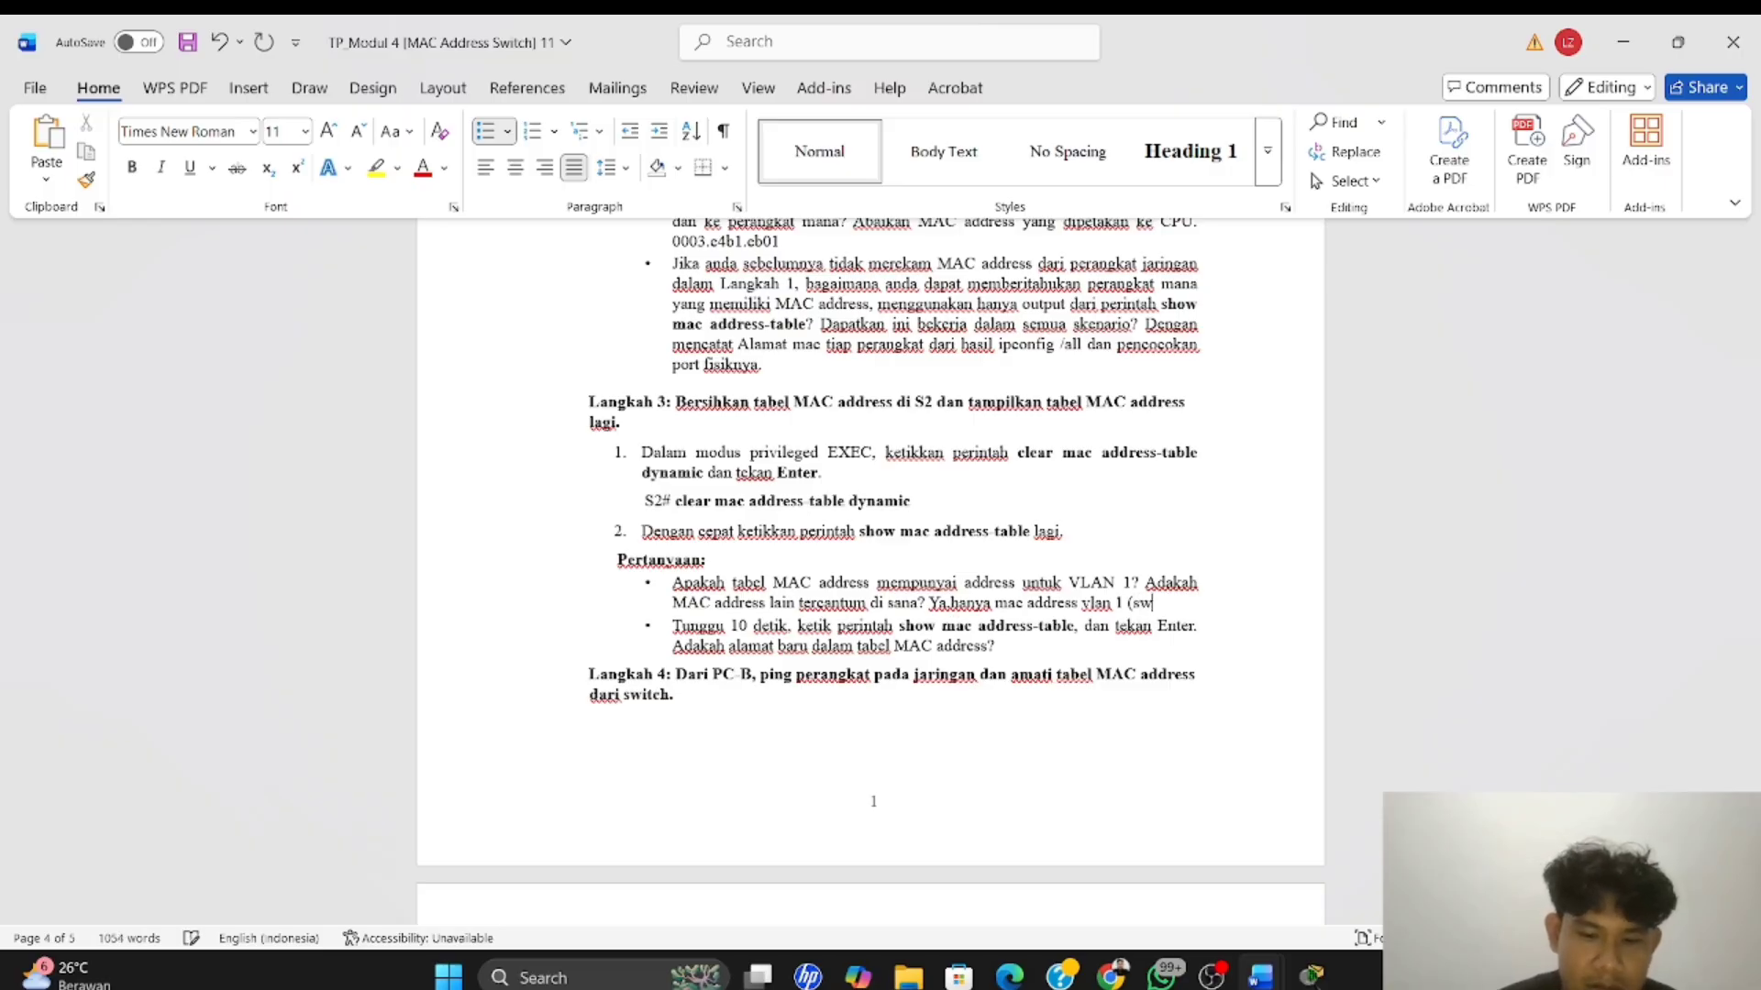
type("itc")
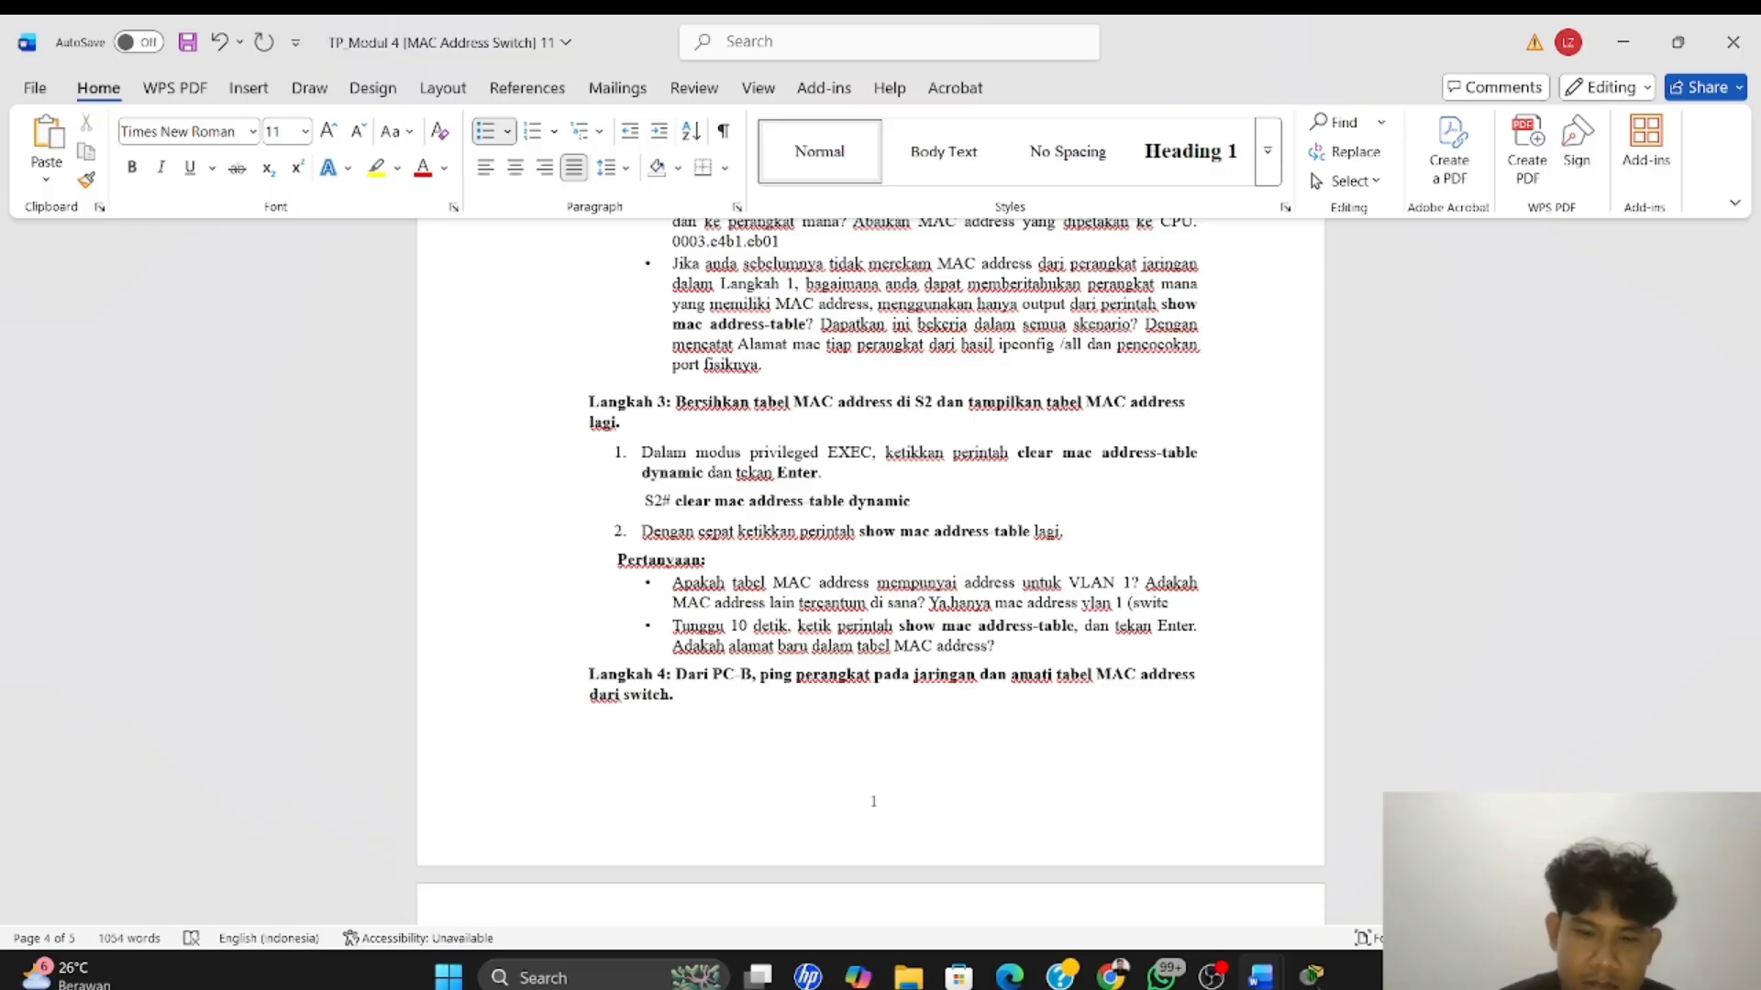
type("h itu")
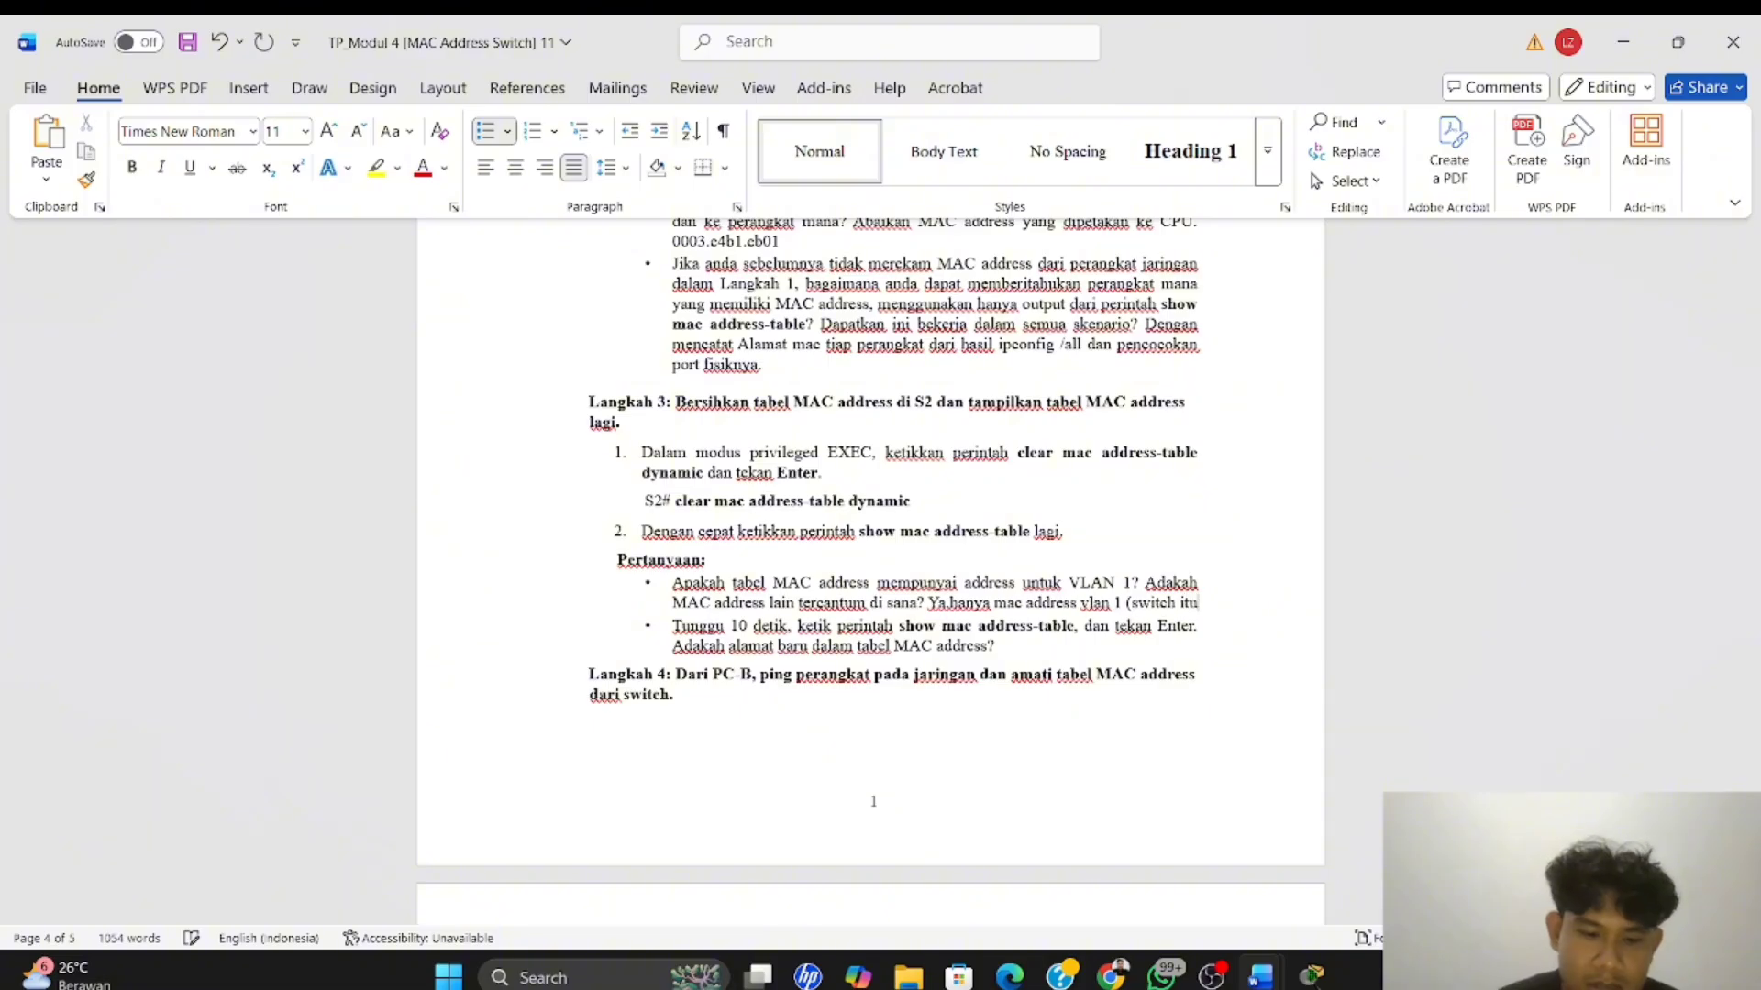
type(" sendiri")
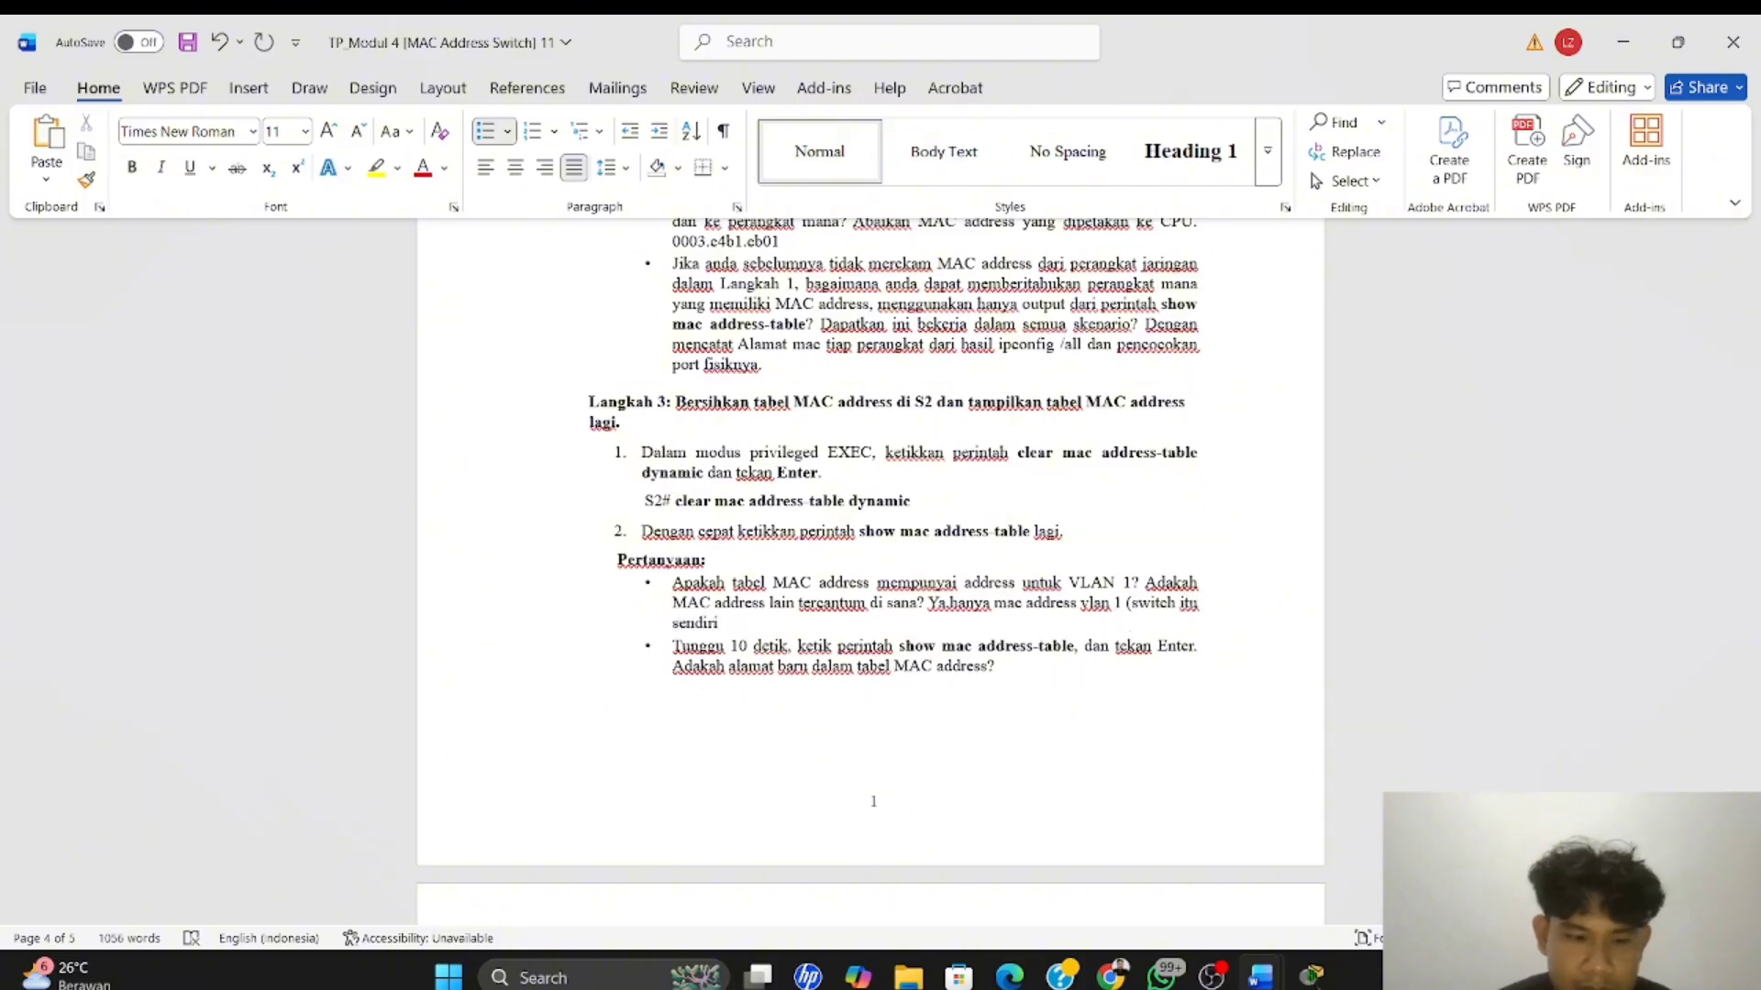
type(")")
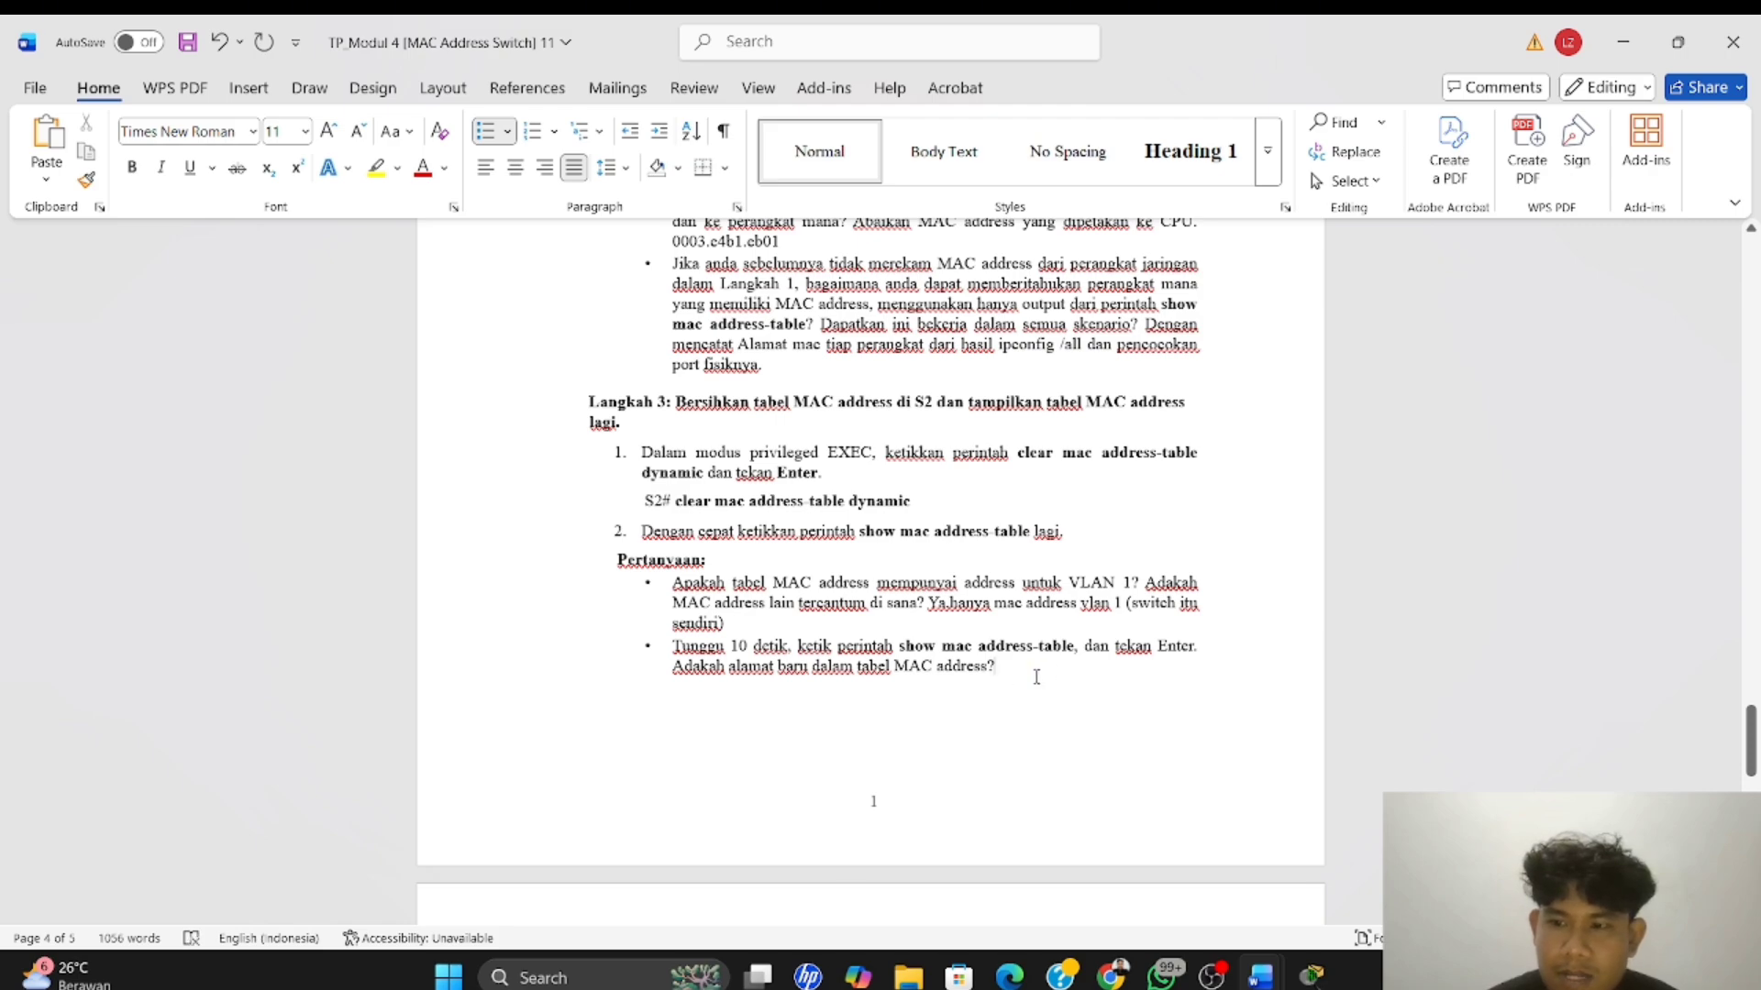
Check the MAC table output in Packet Tracer, then answer the second Langkah 3 question in Word with "Tidak,sampai ada komunikasi dilakukan."
scroll(1036, 676, "down", 1)
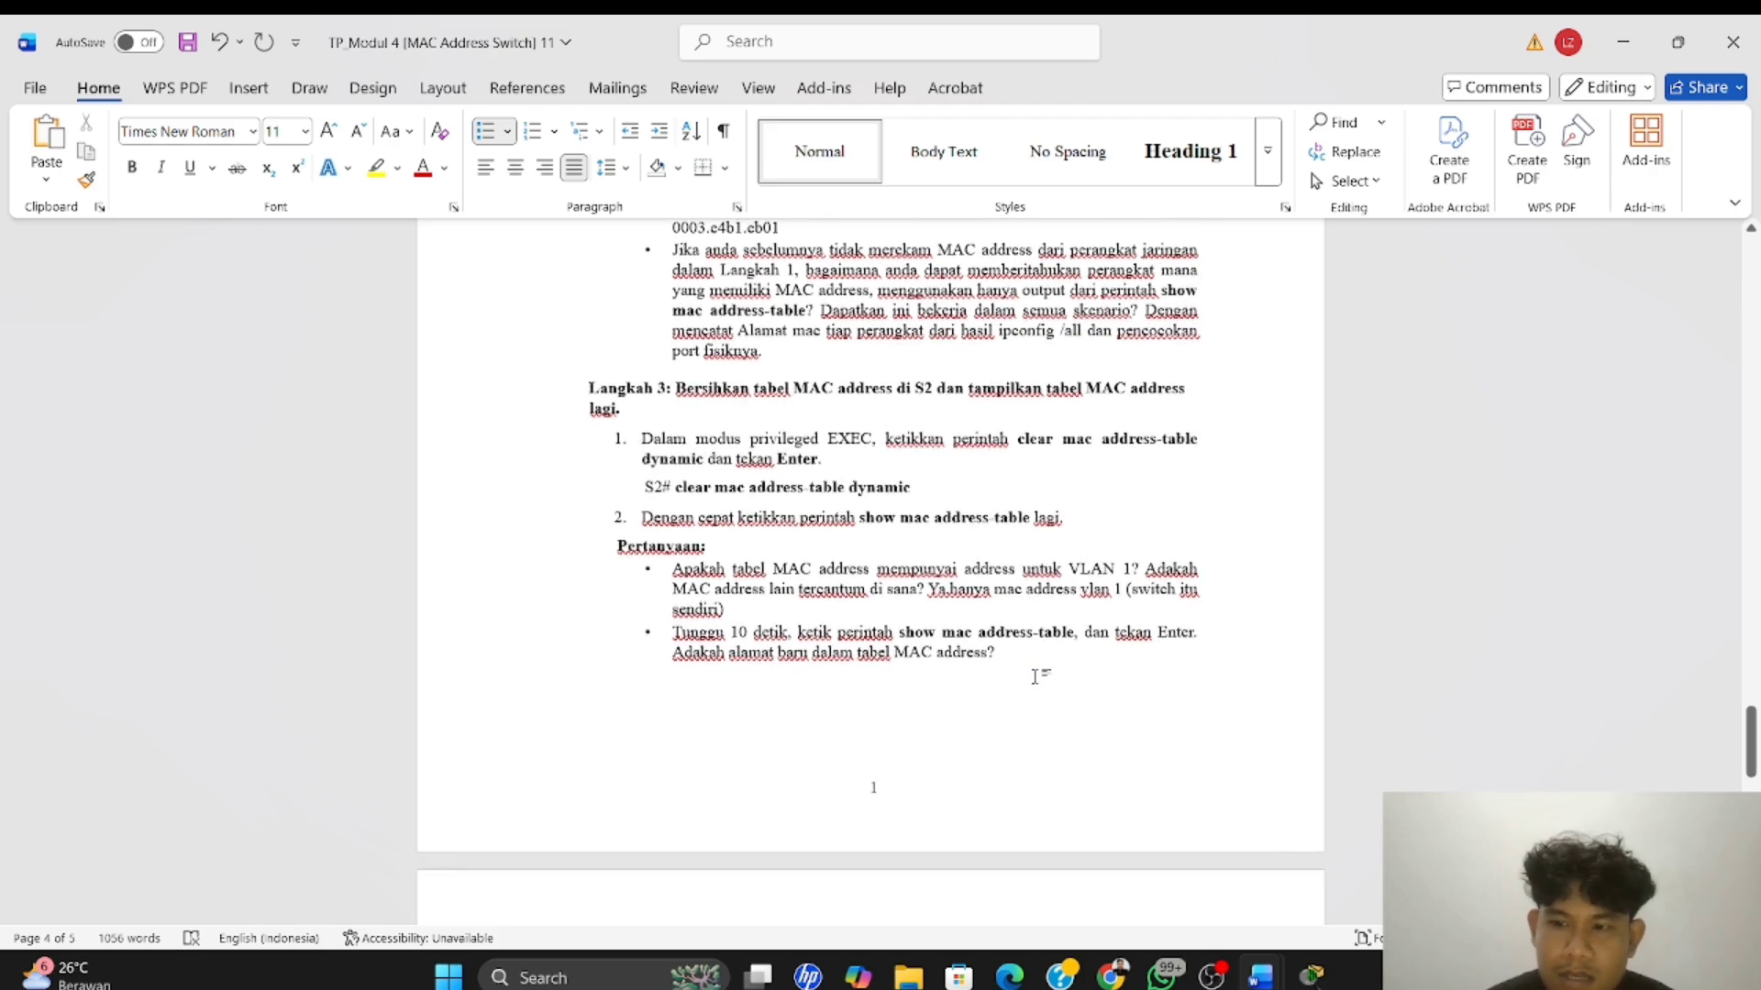
key("alt+Tab")
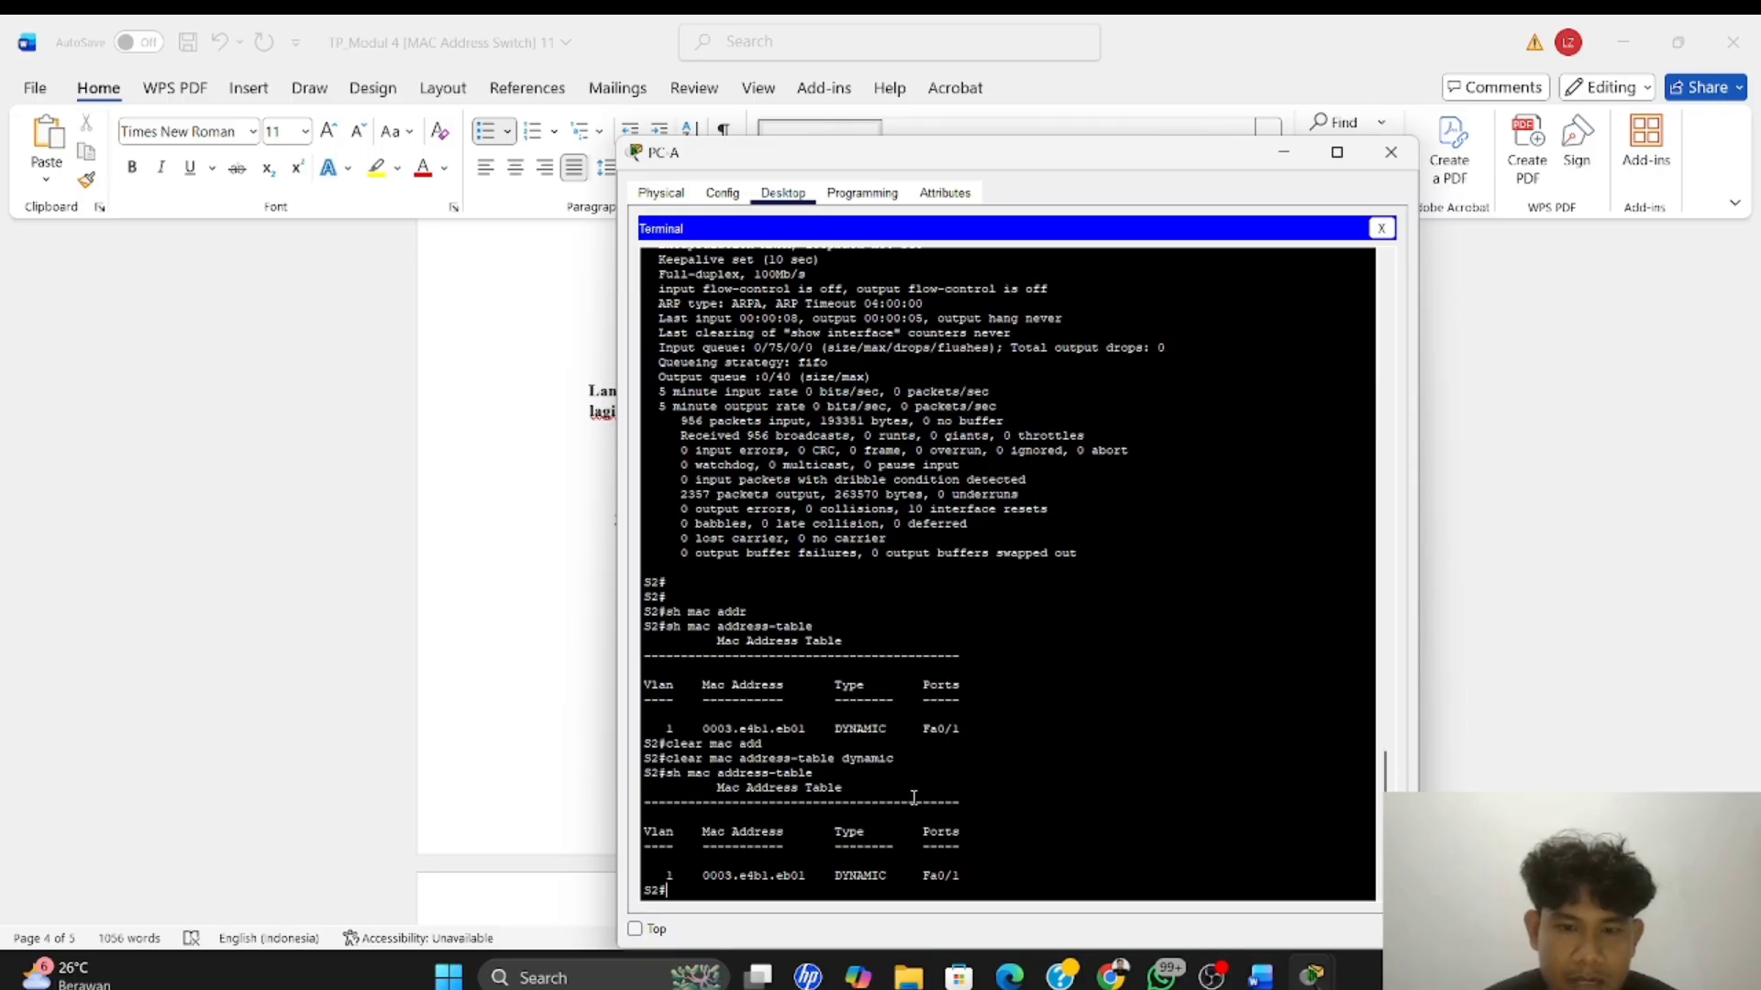
key("alt+Tab")
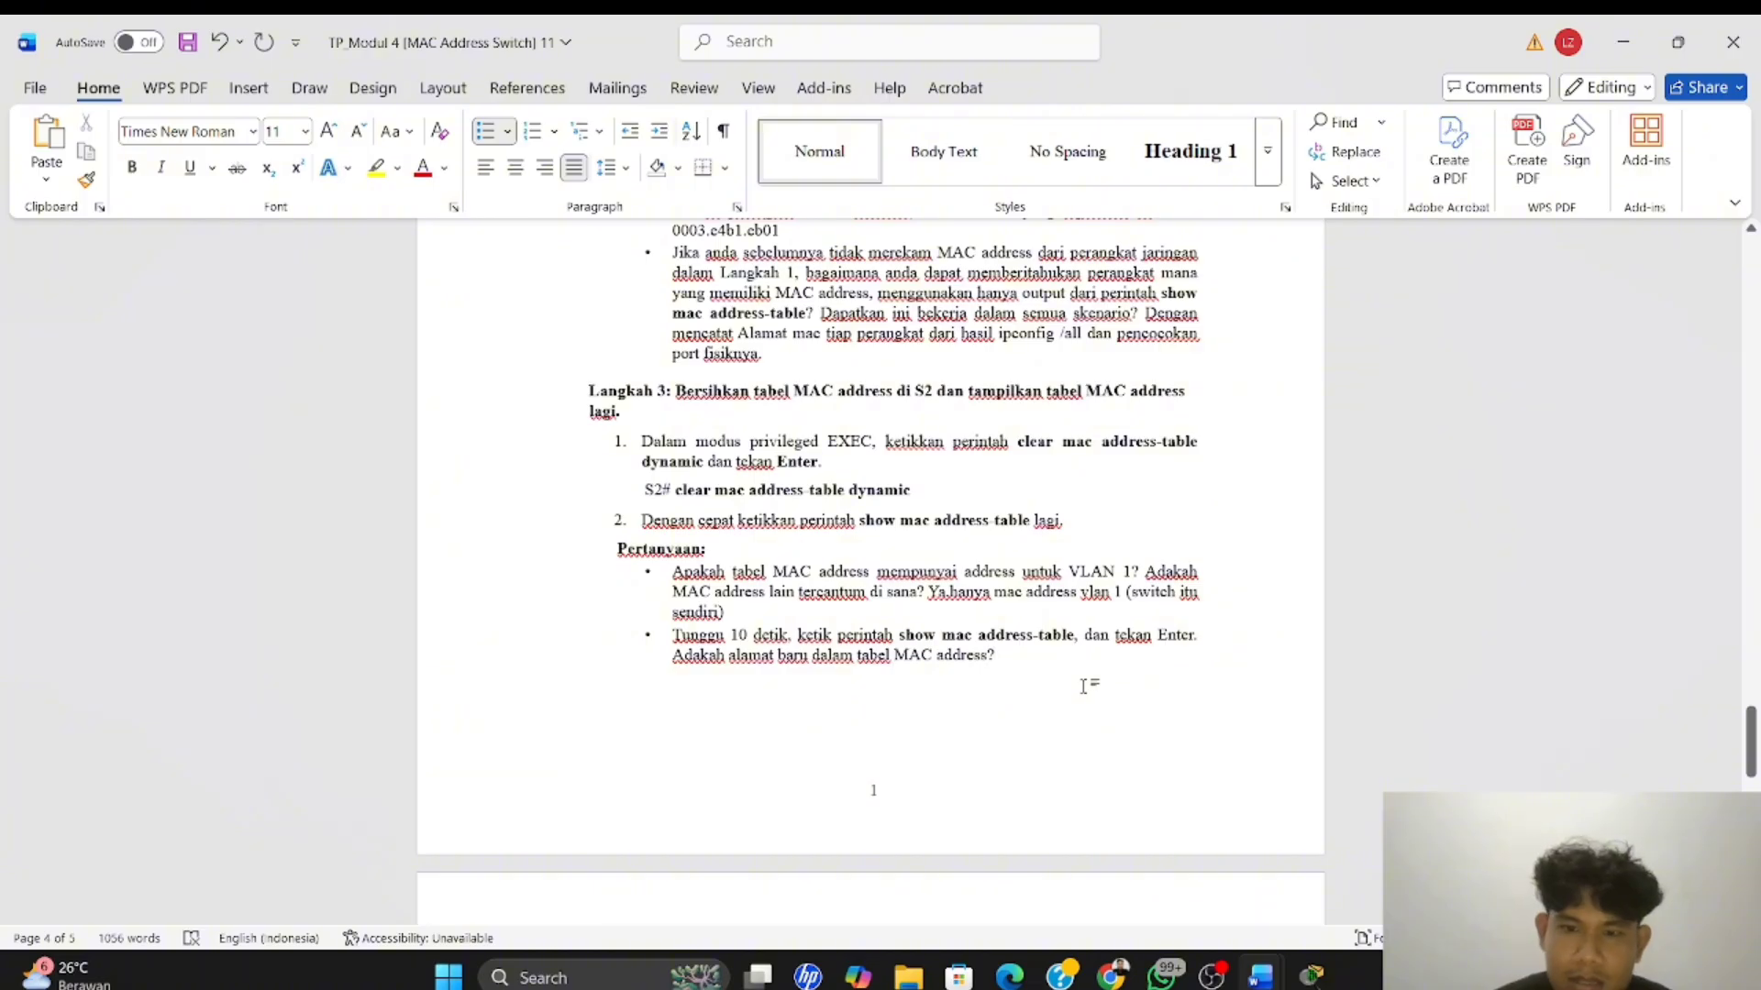
type("Tidak")
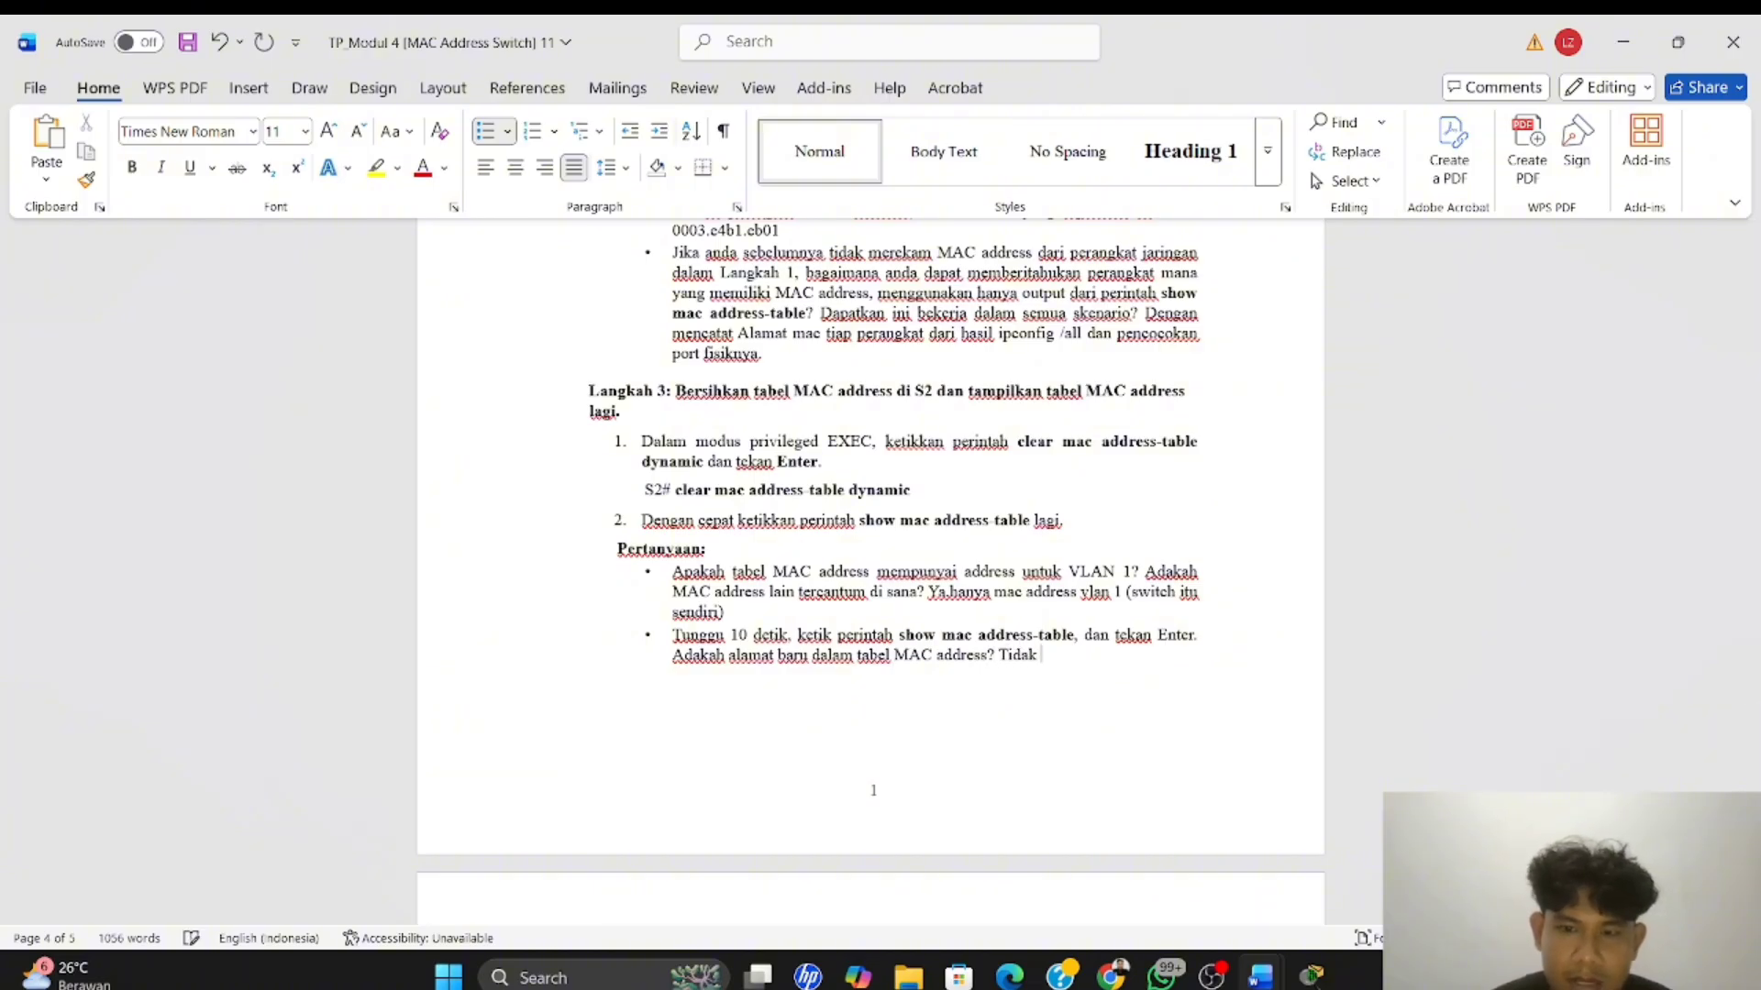
type(",")
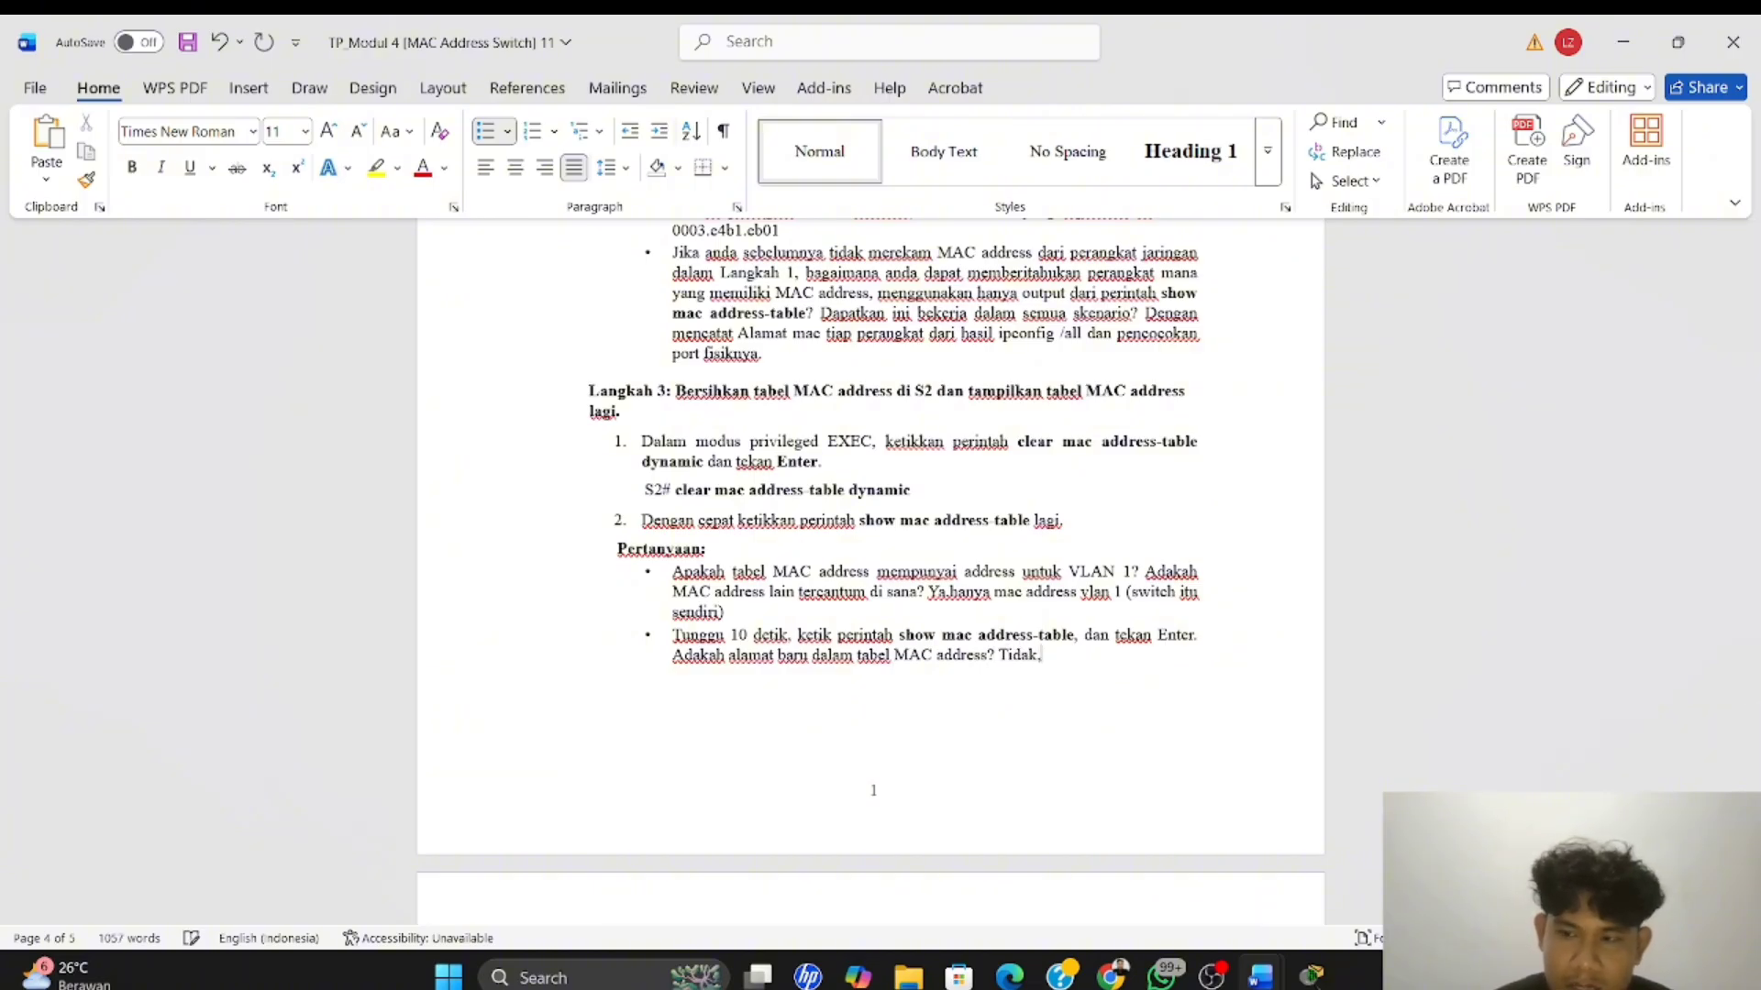
type("sampai ada")
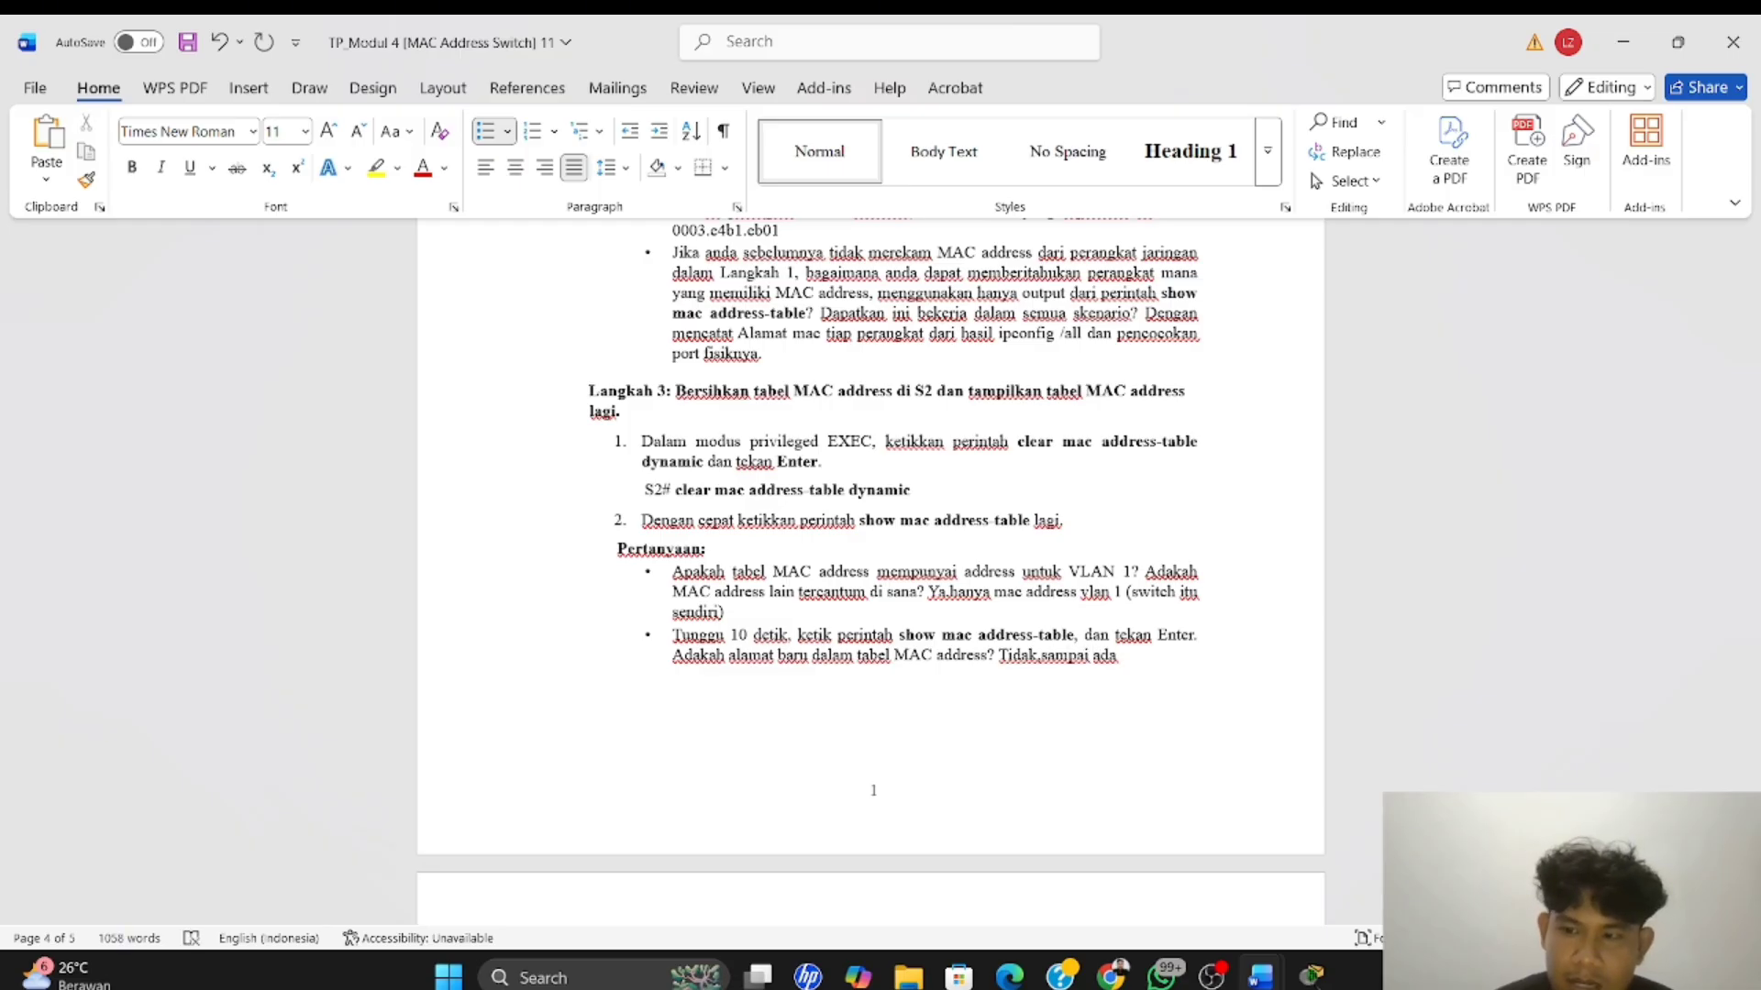
type(" komu")
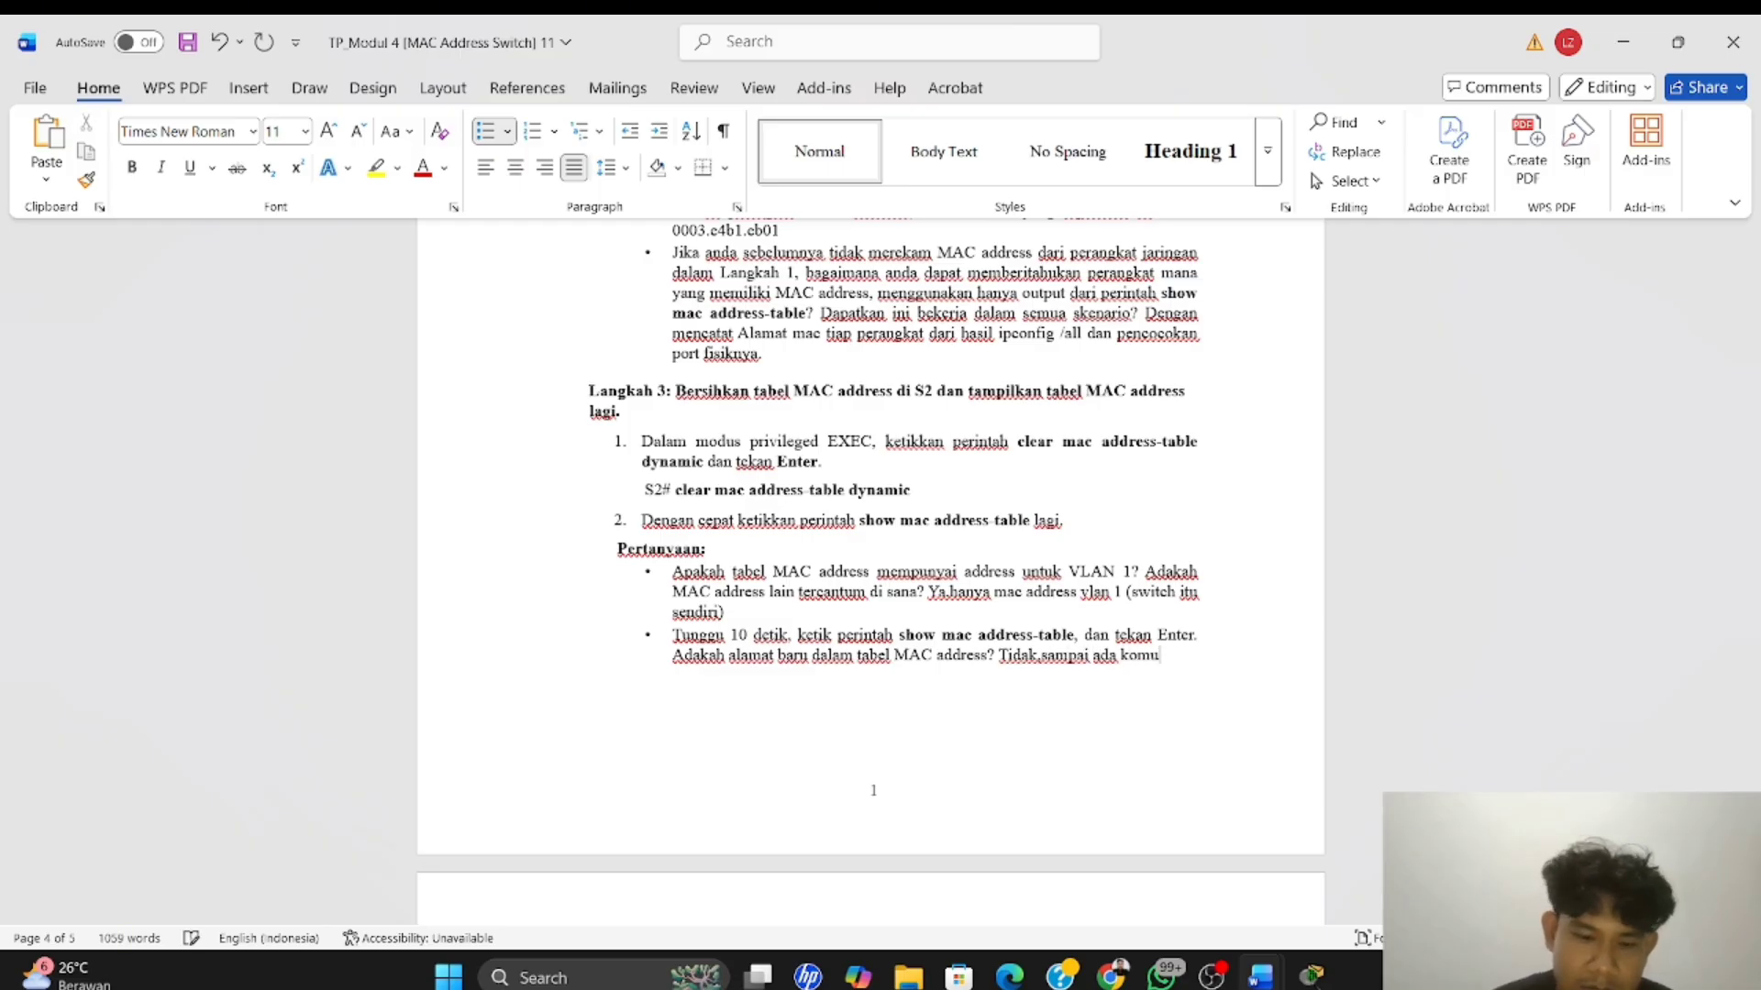
type("nikasi ")
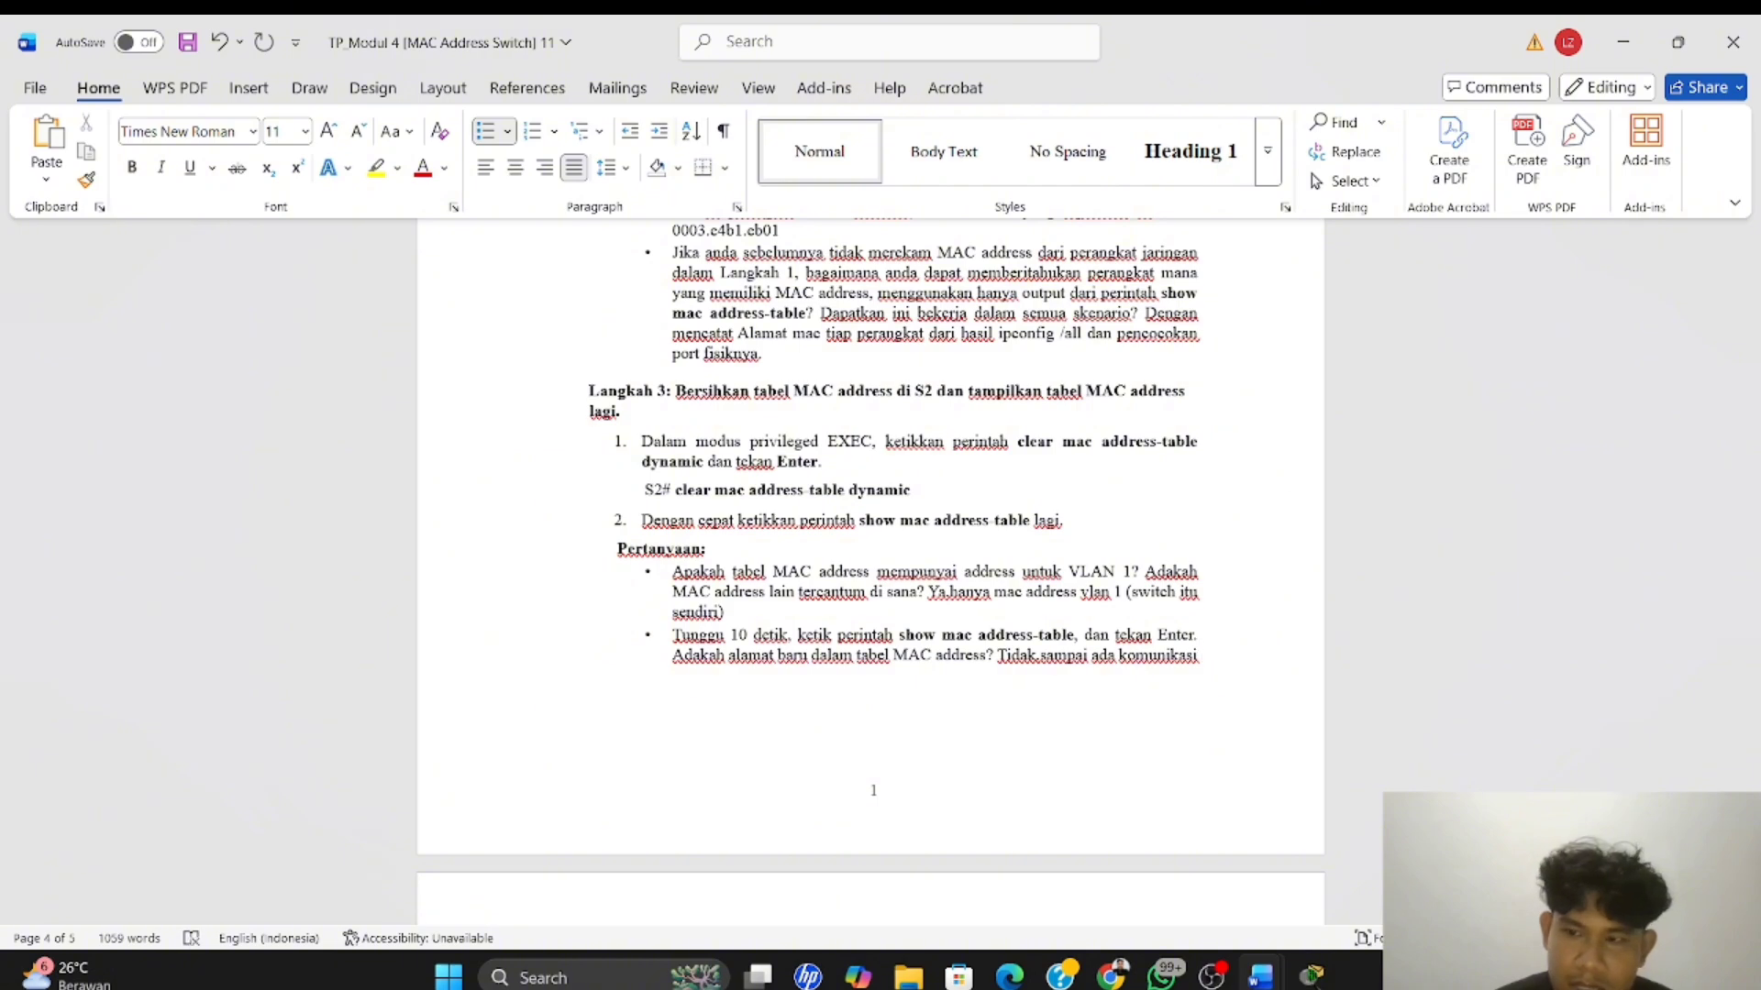
type("dilakukan.")
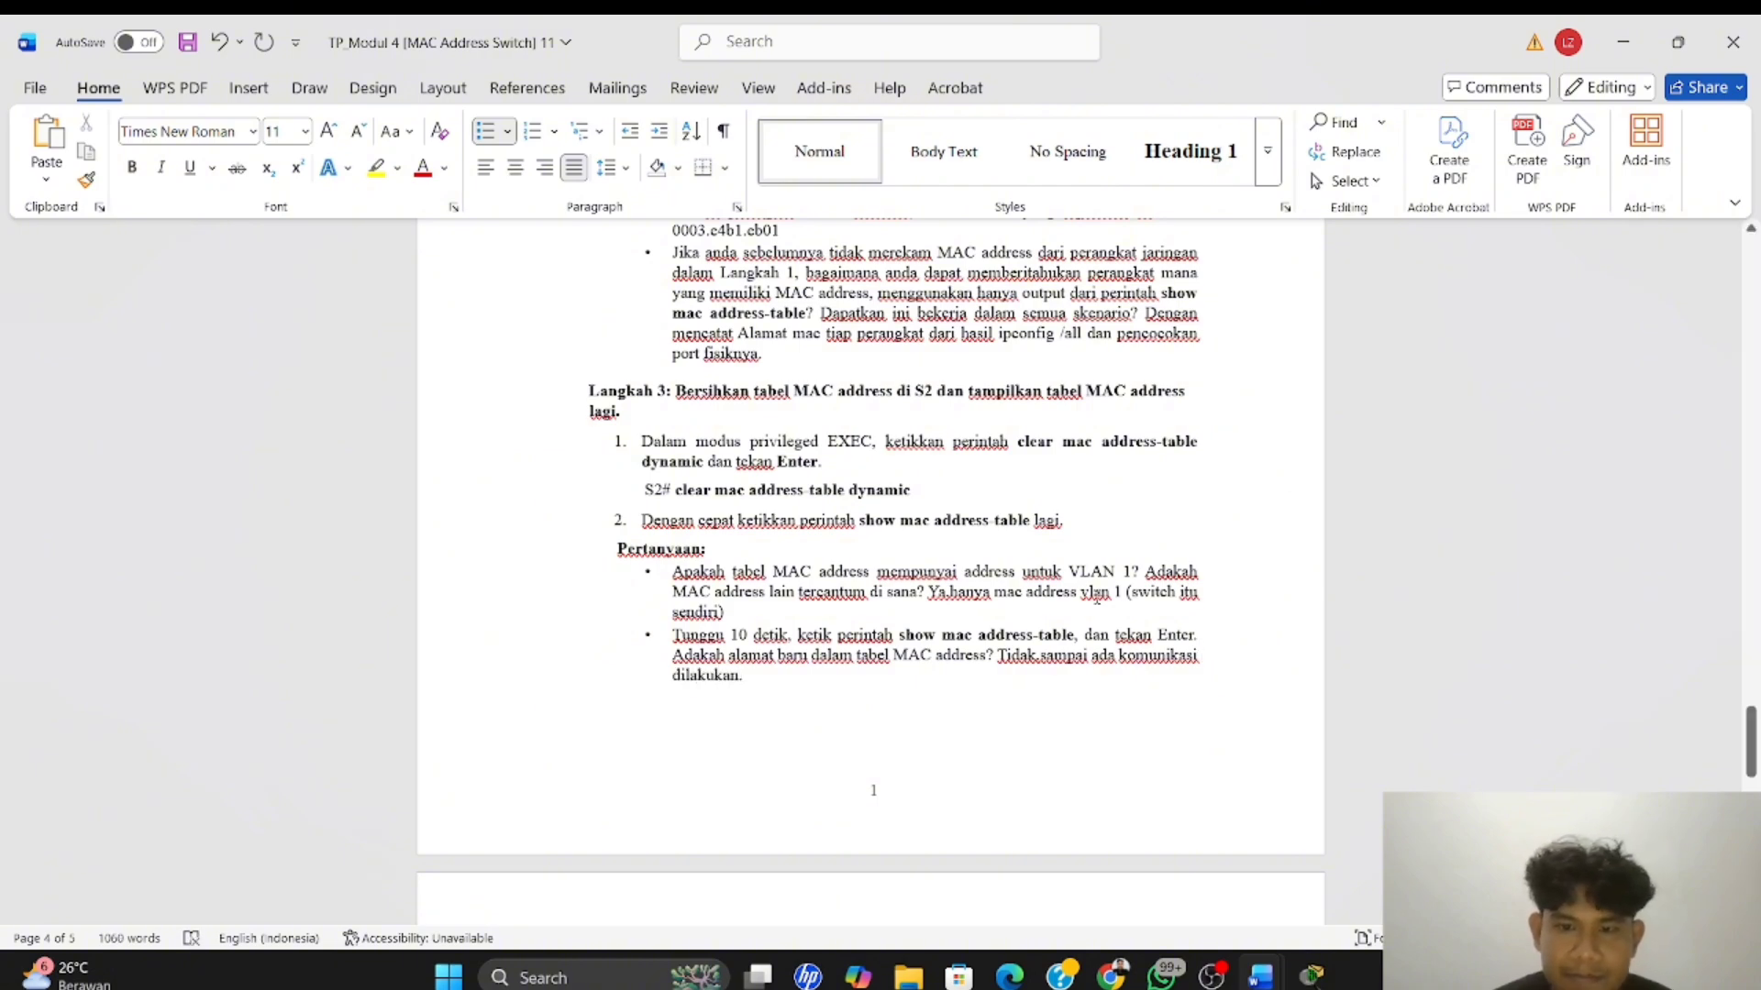
Read the Langkah 4 instructions and questions about arp -a, pinging from PC-B and S2's MAC address table
scroll(1096, 601, "down", 3)
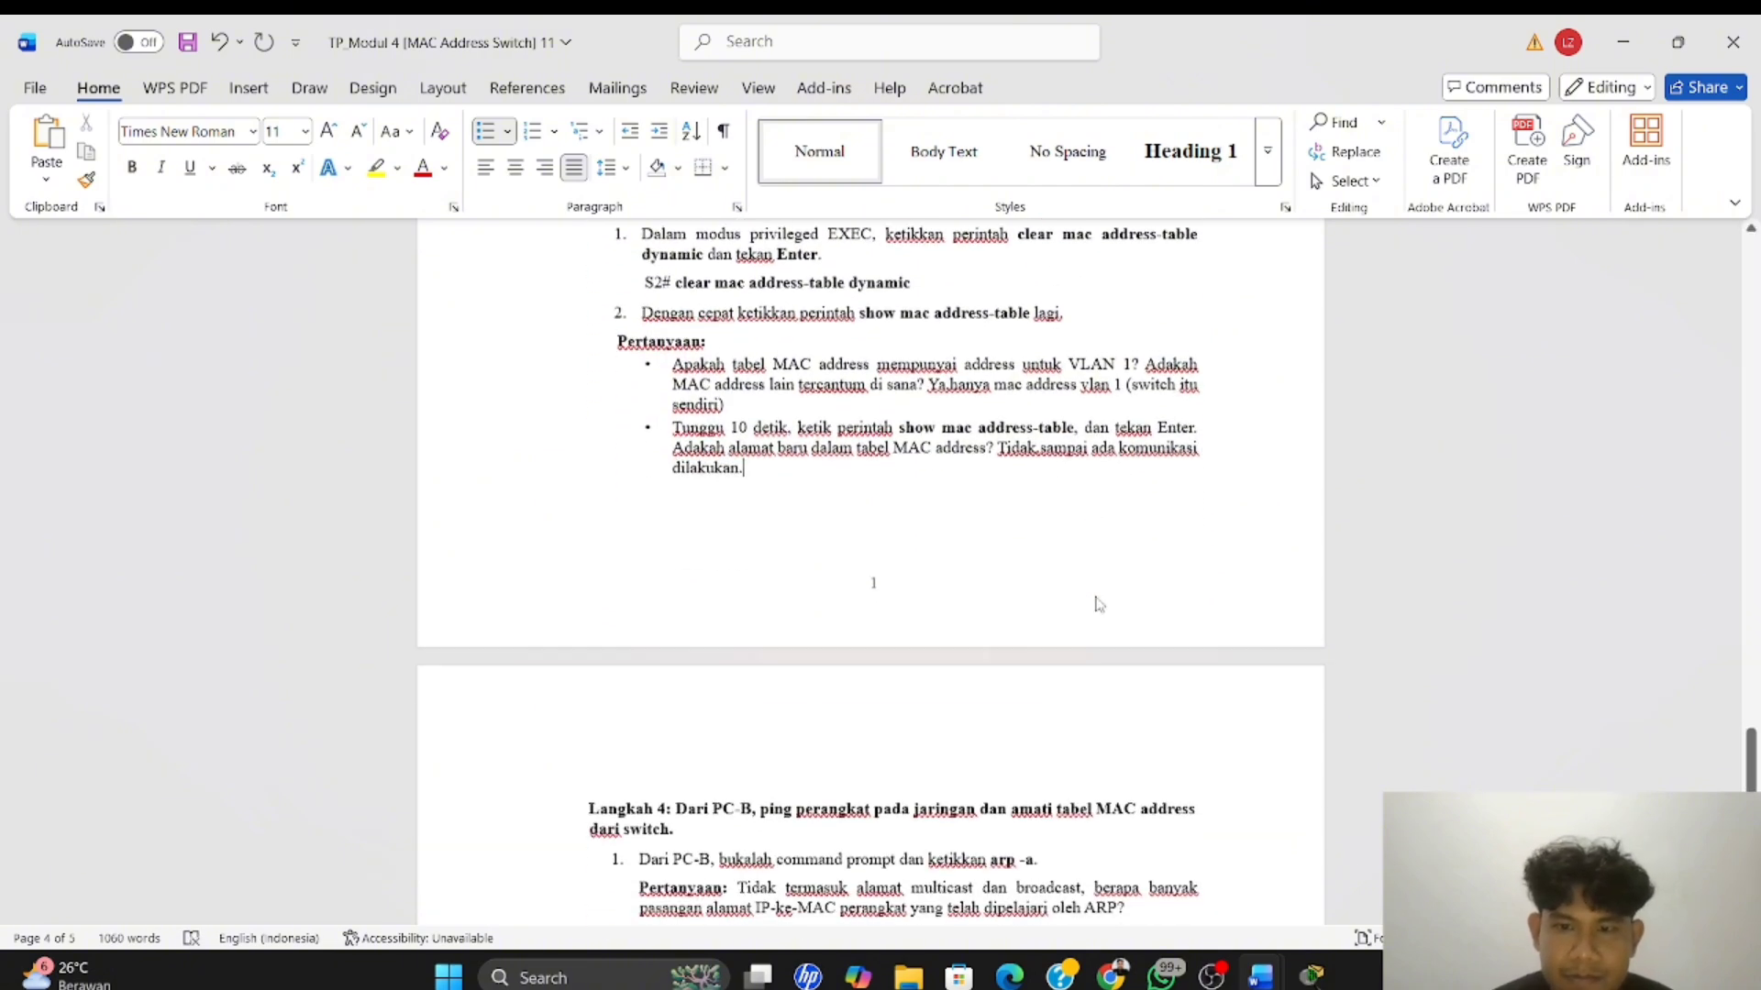
scroll(1091, 376, "down", 3)
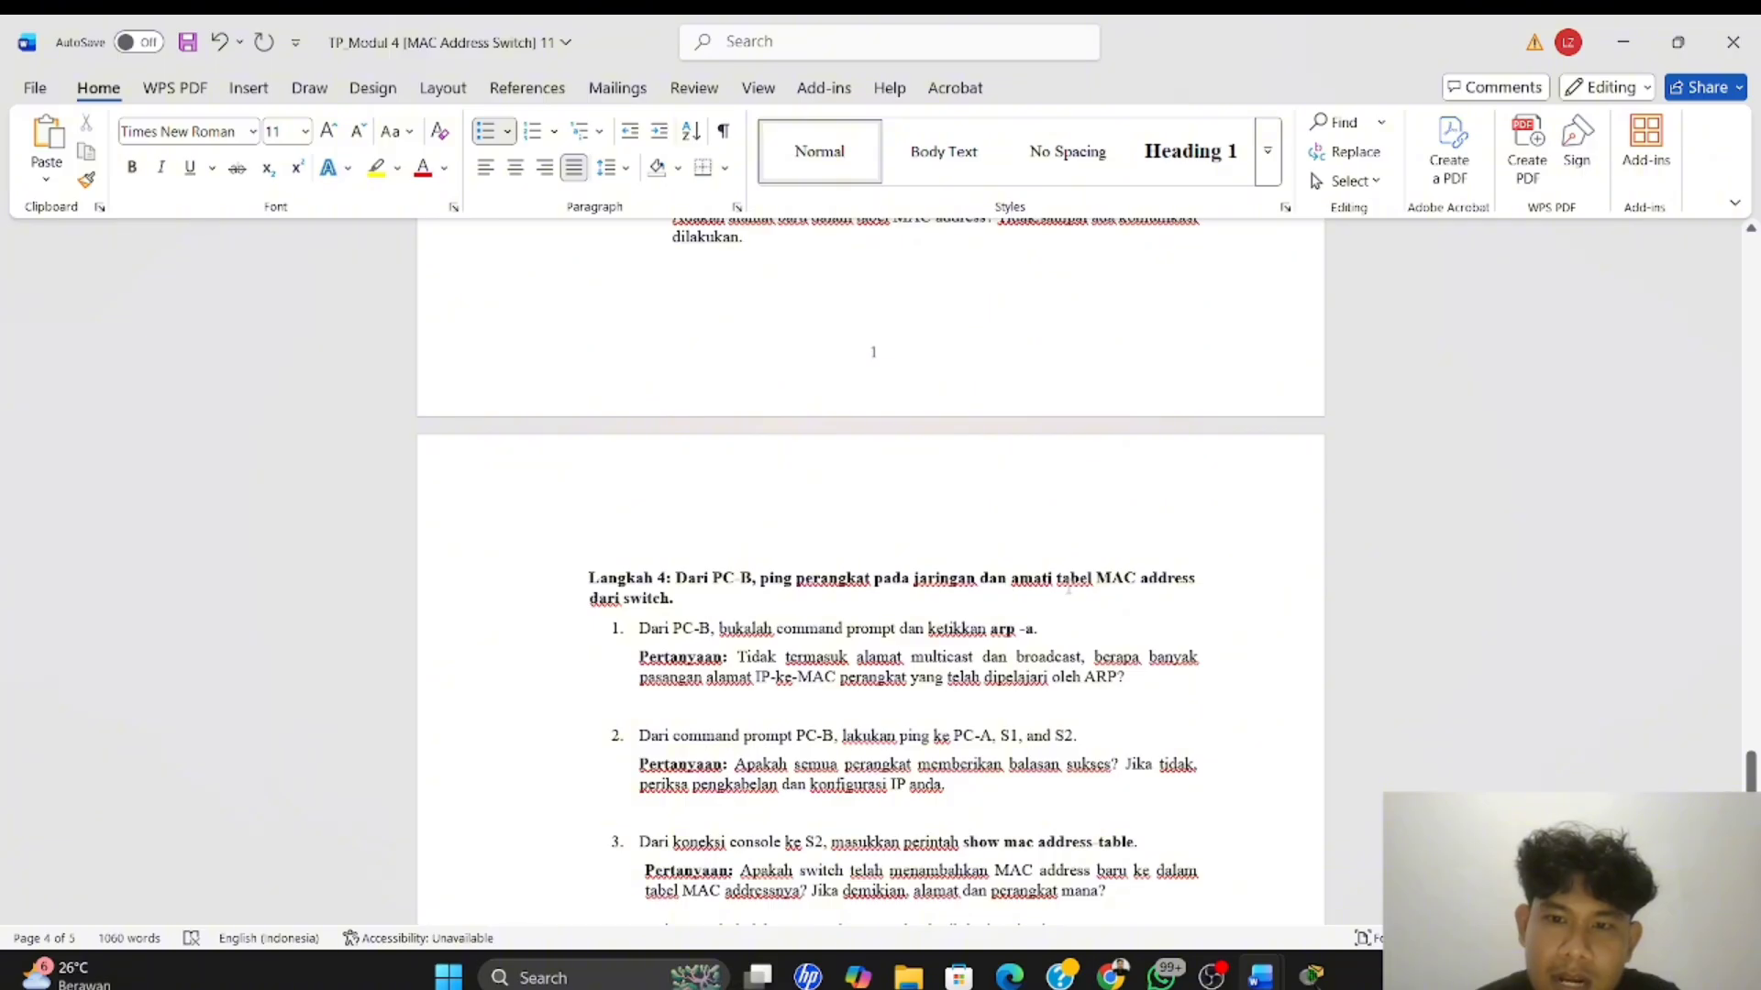
scroll(1071, 586, "down", 2)
scroll(648, 380, "down", 2)
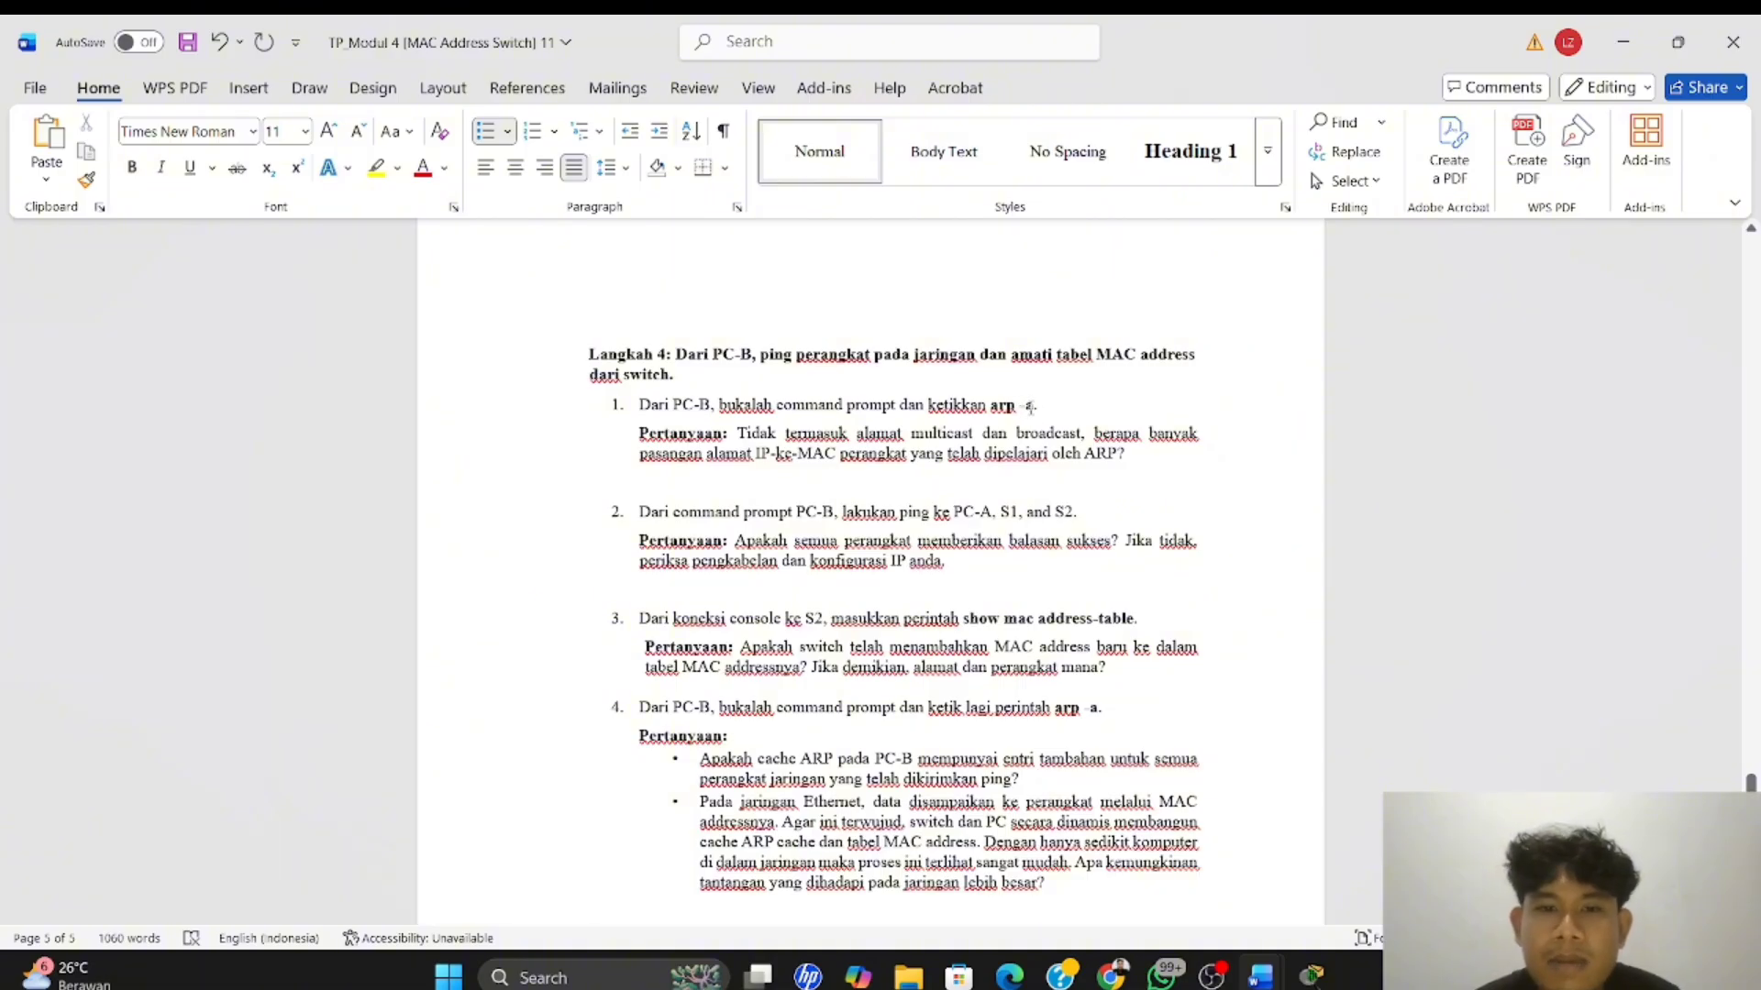
scroll(1027, 408, "down", 3)
scroll(1027, 408, "up", 3)
scroll(1030, 409, "down", 1)
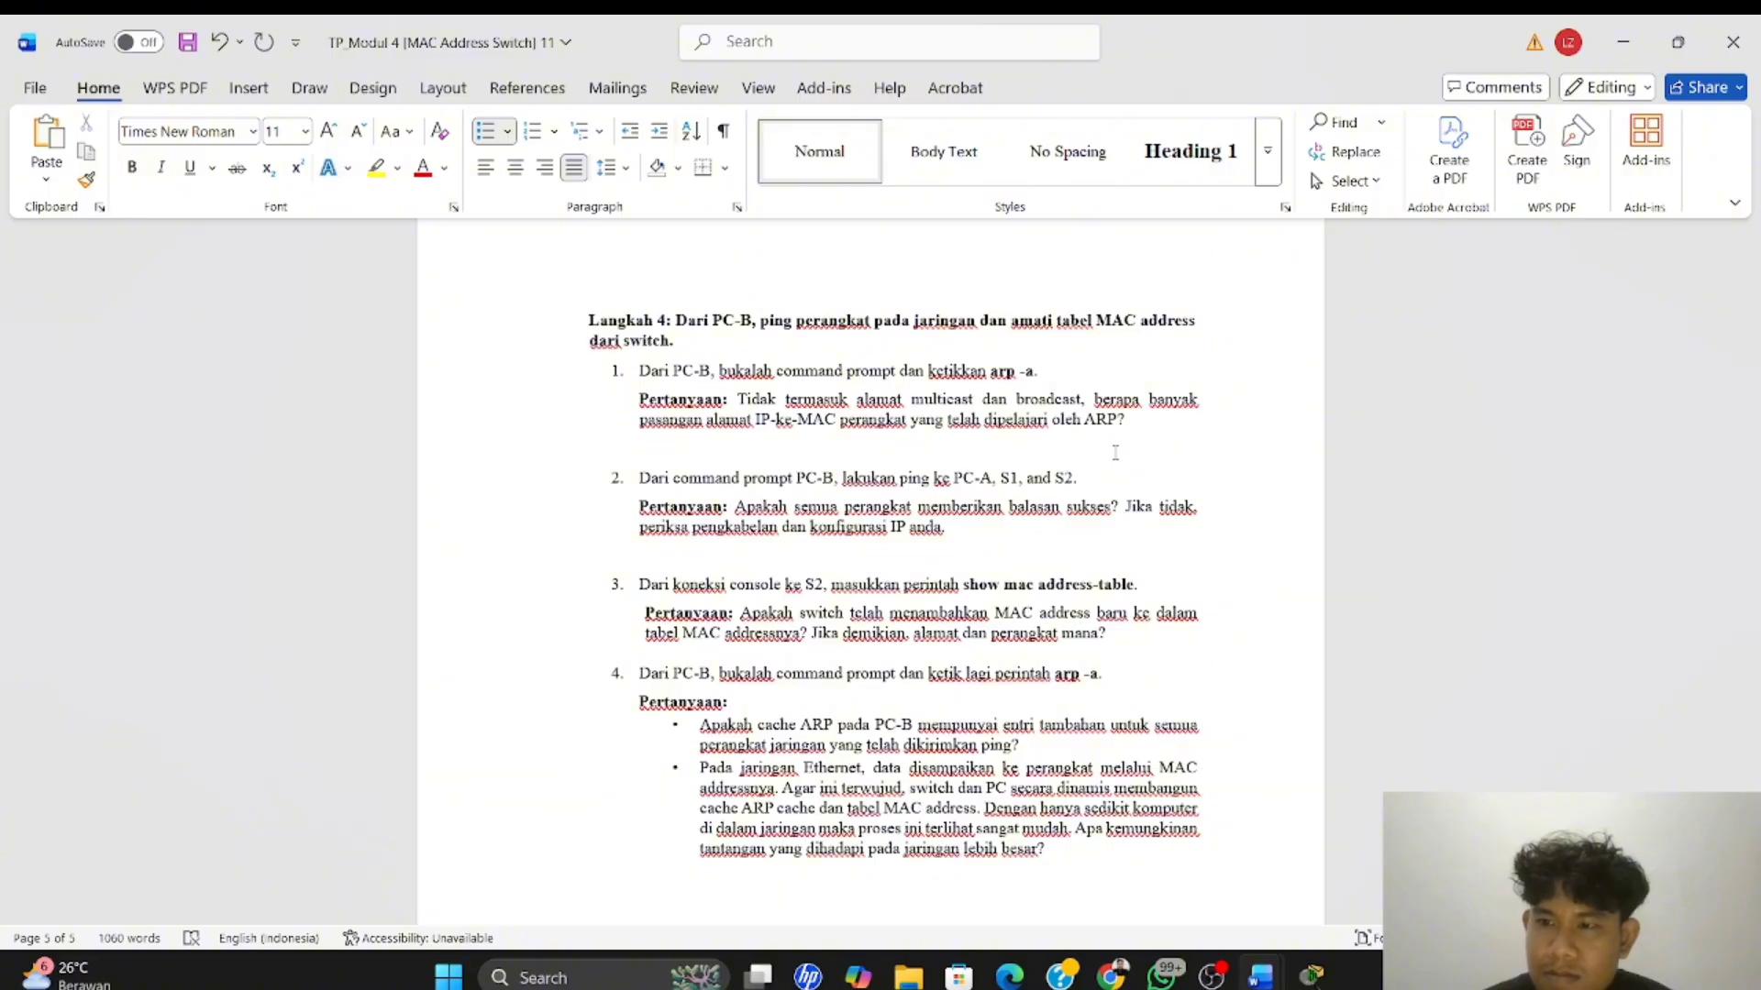
scroll(930, 495, "down", 5)
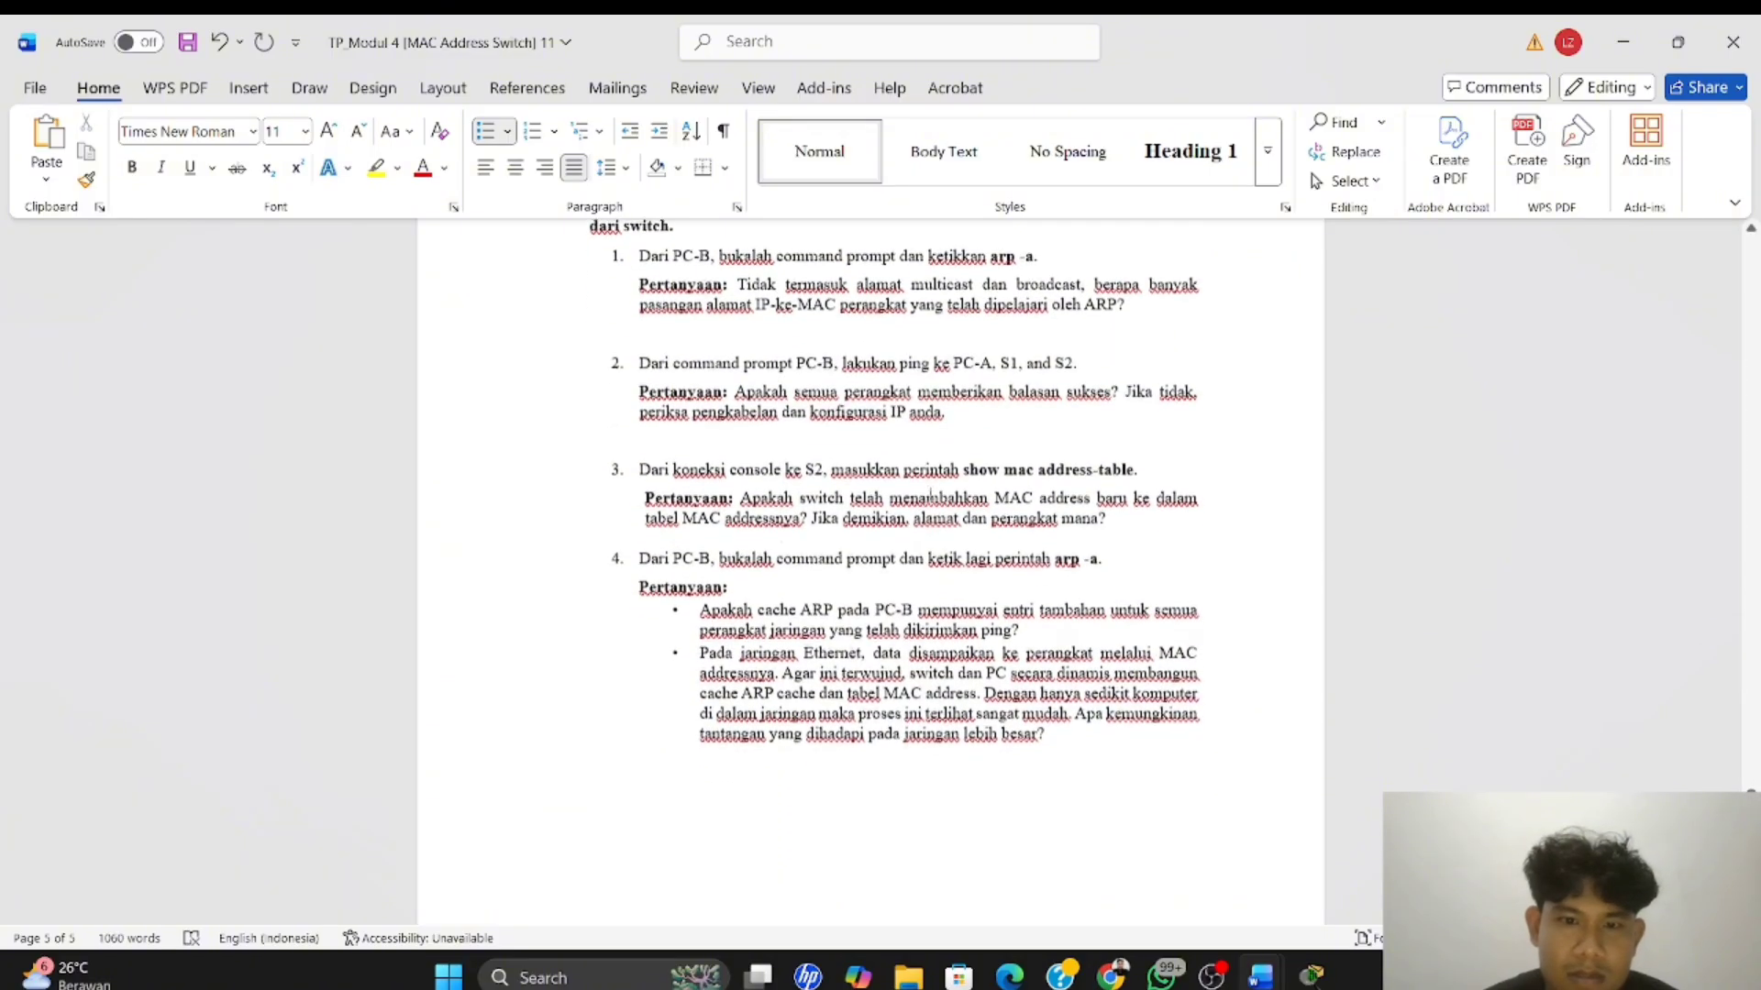
scroll(930, 495, "up", 7)
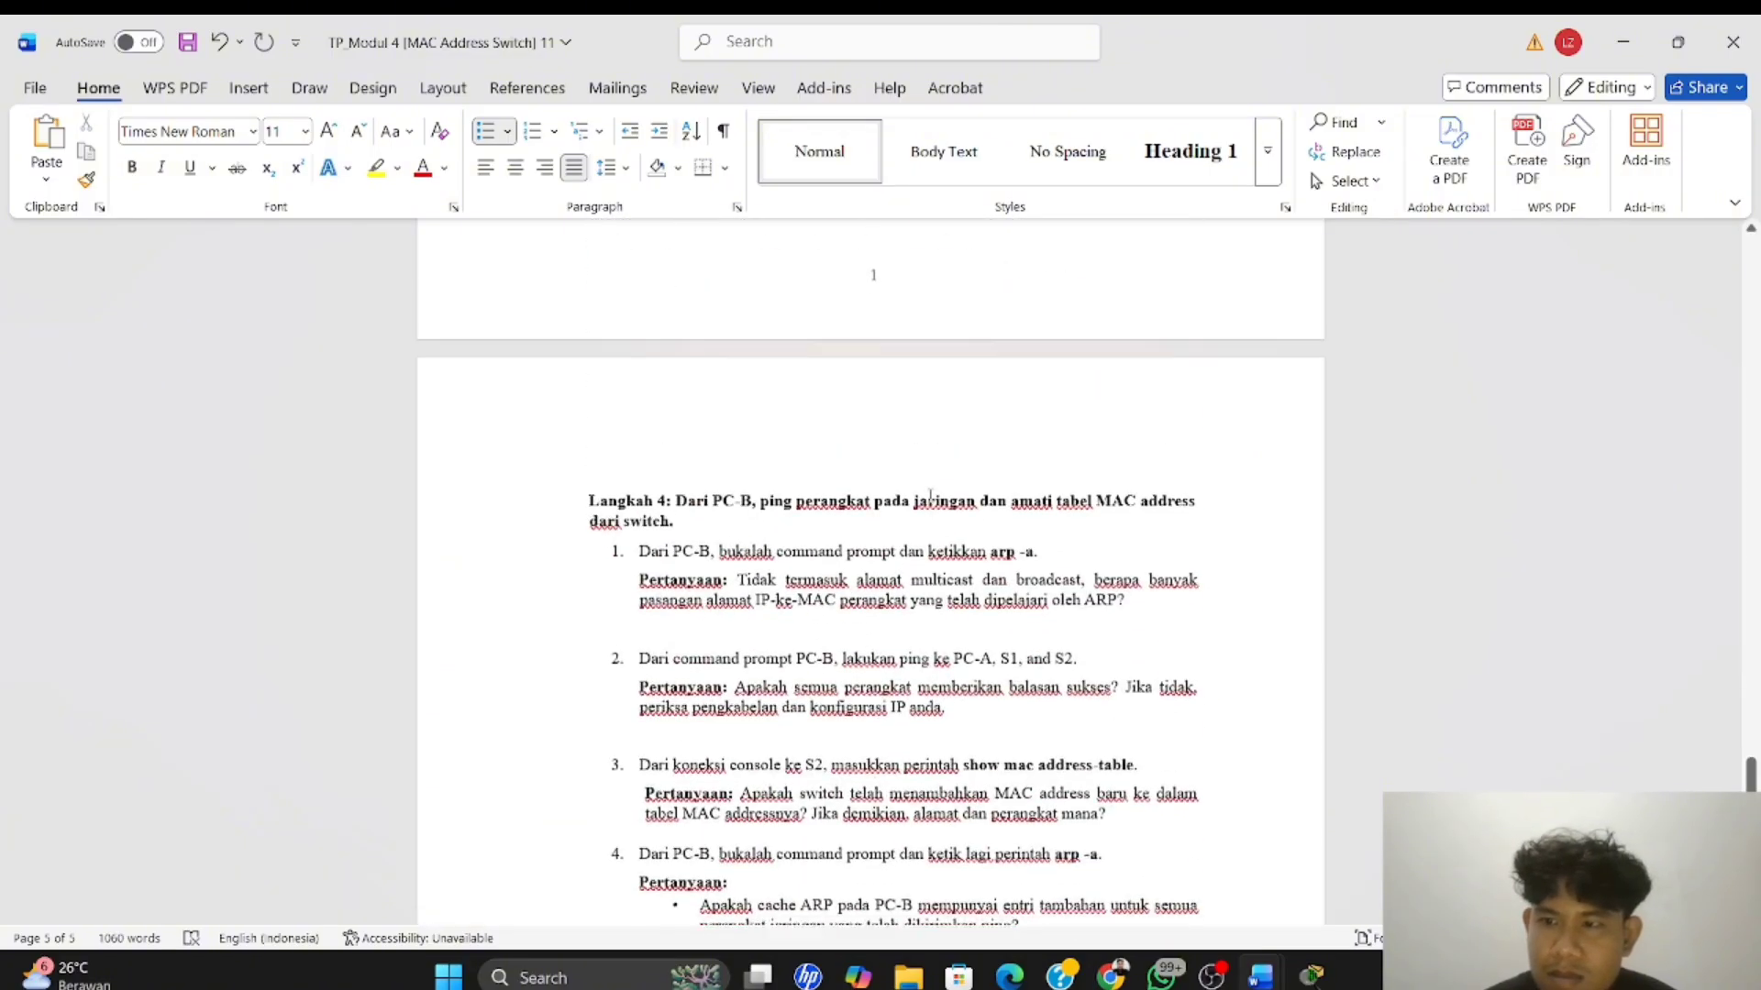
scroll(930, 495, "down", 2)
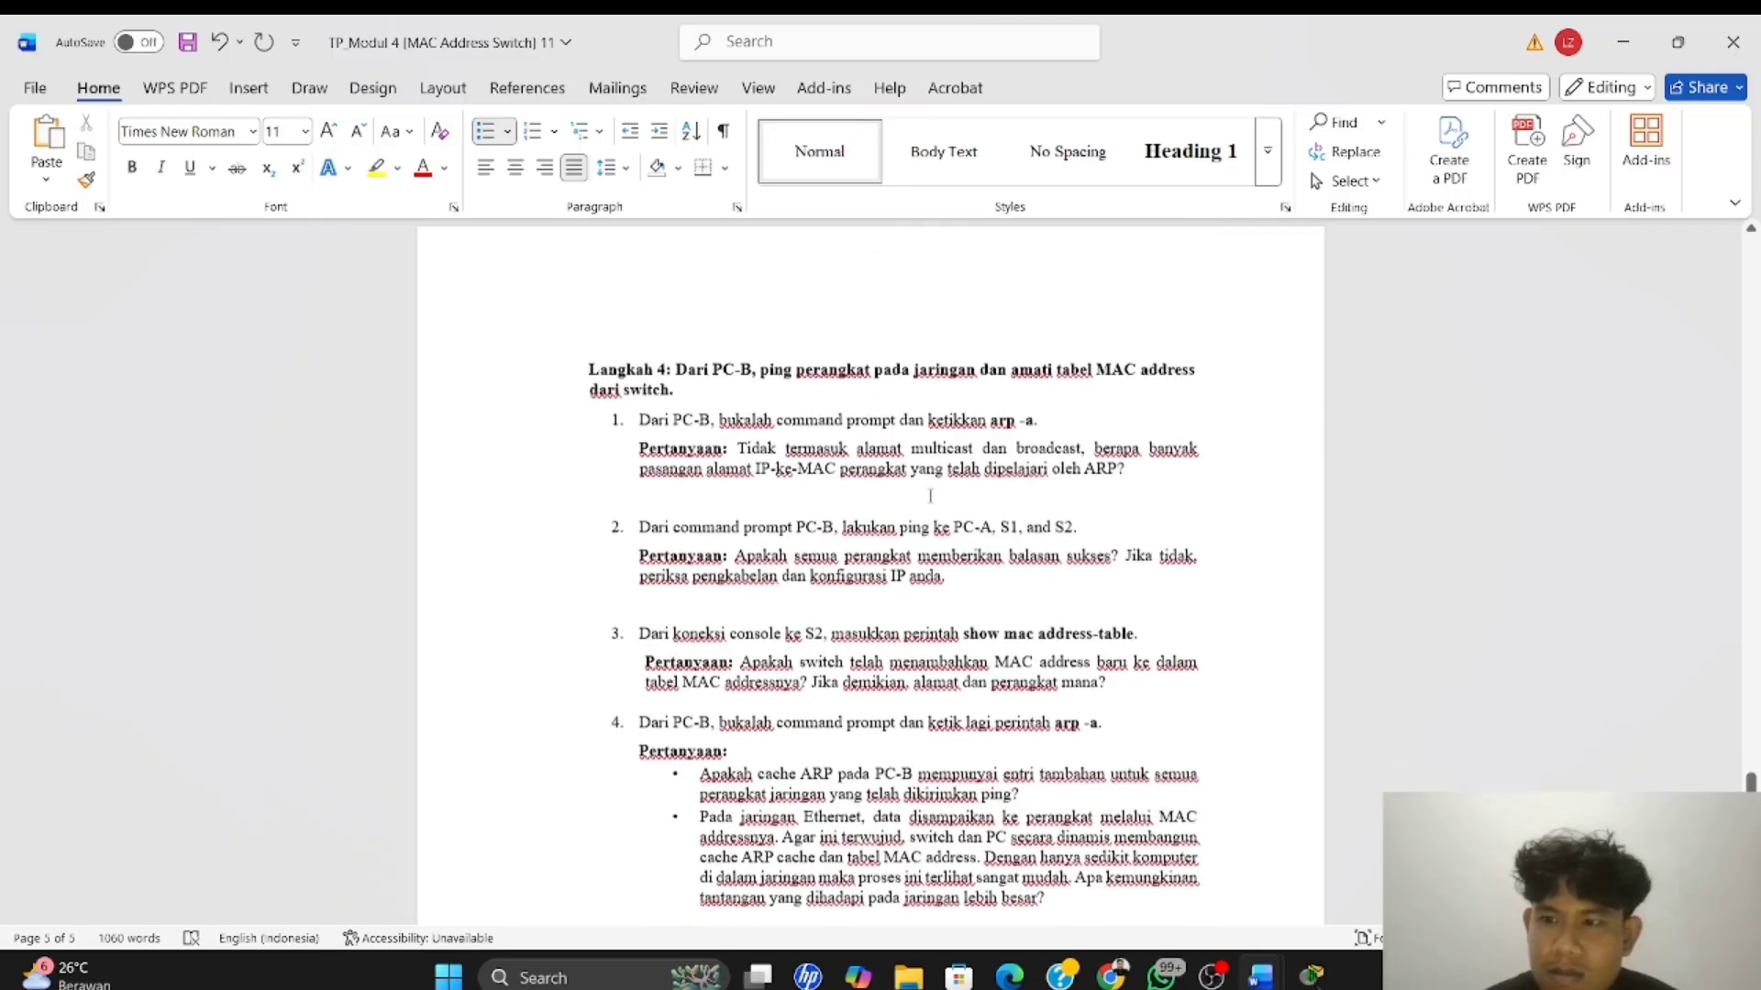
Switch to Packet Tracer and try to run arp -a in the S2 terminal session on PC-A
key("alt+Tab")
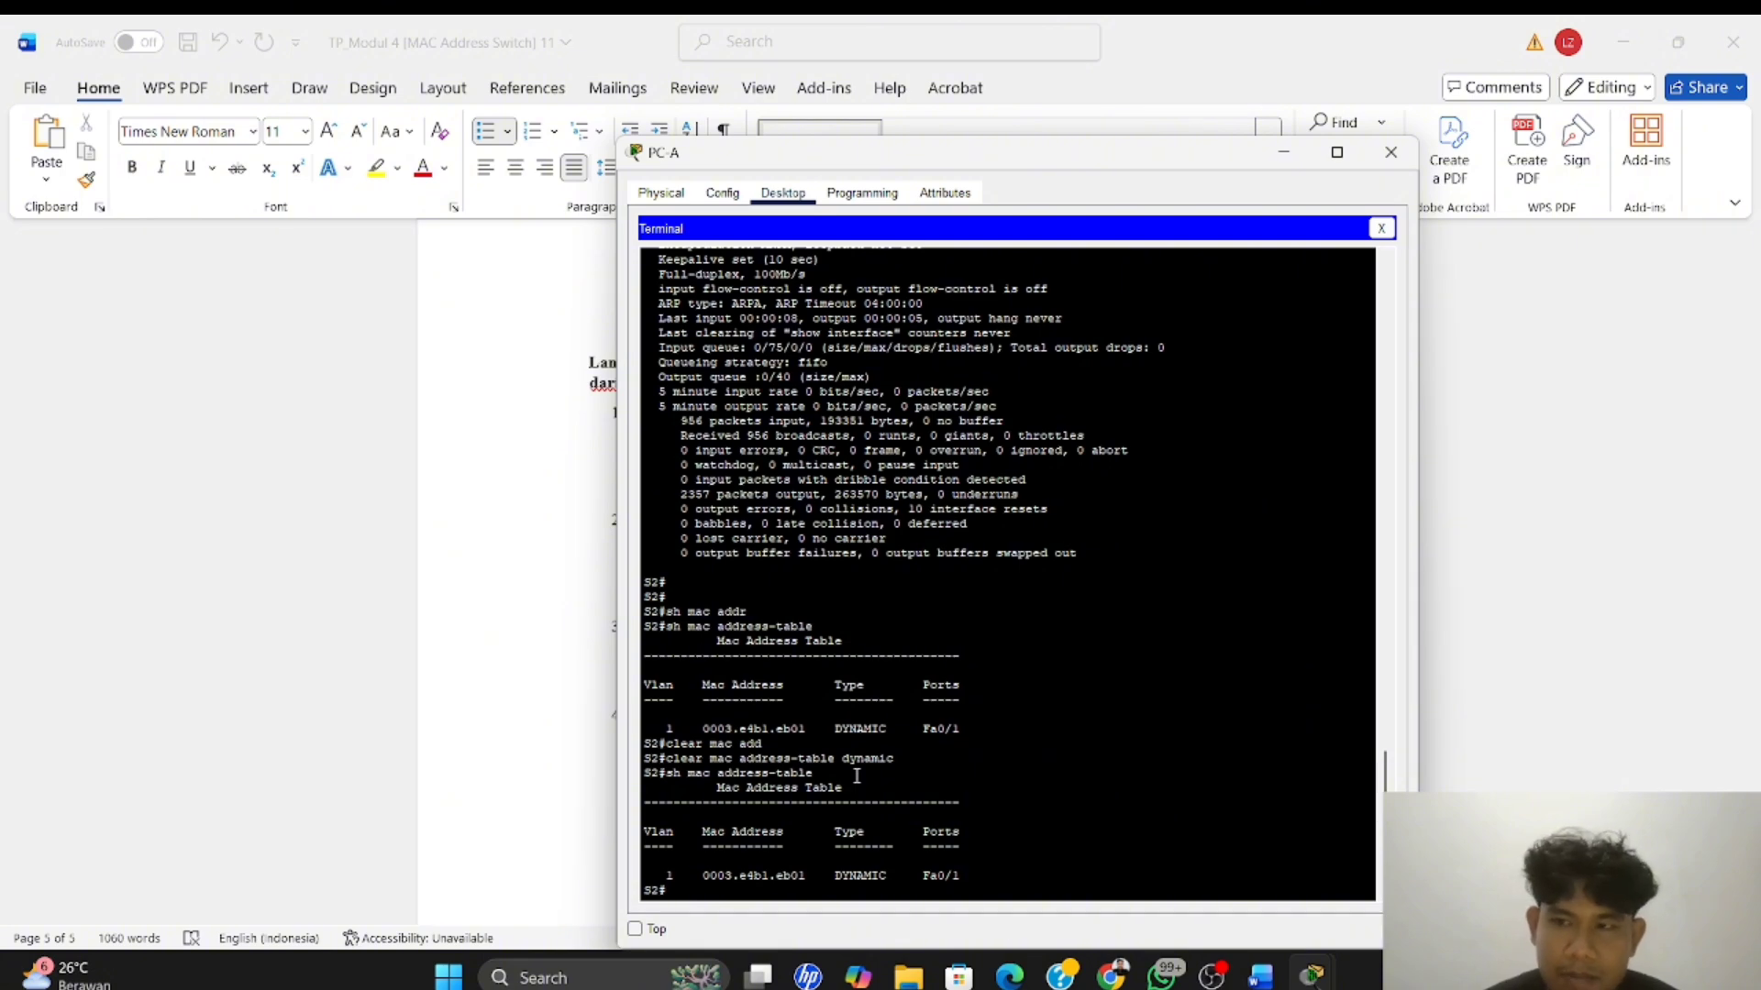
type("arp")
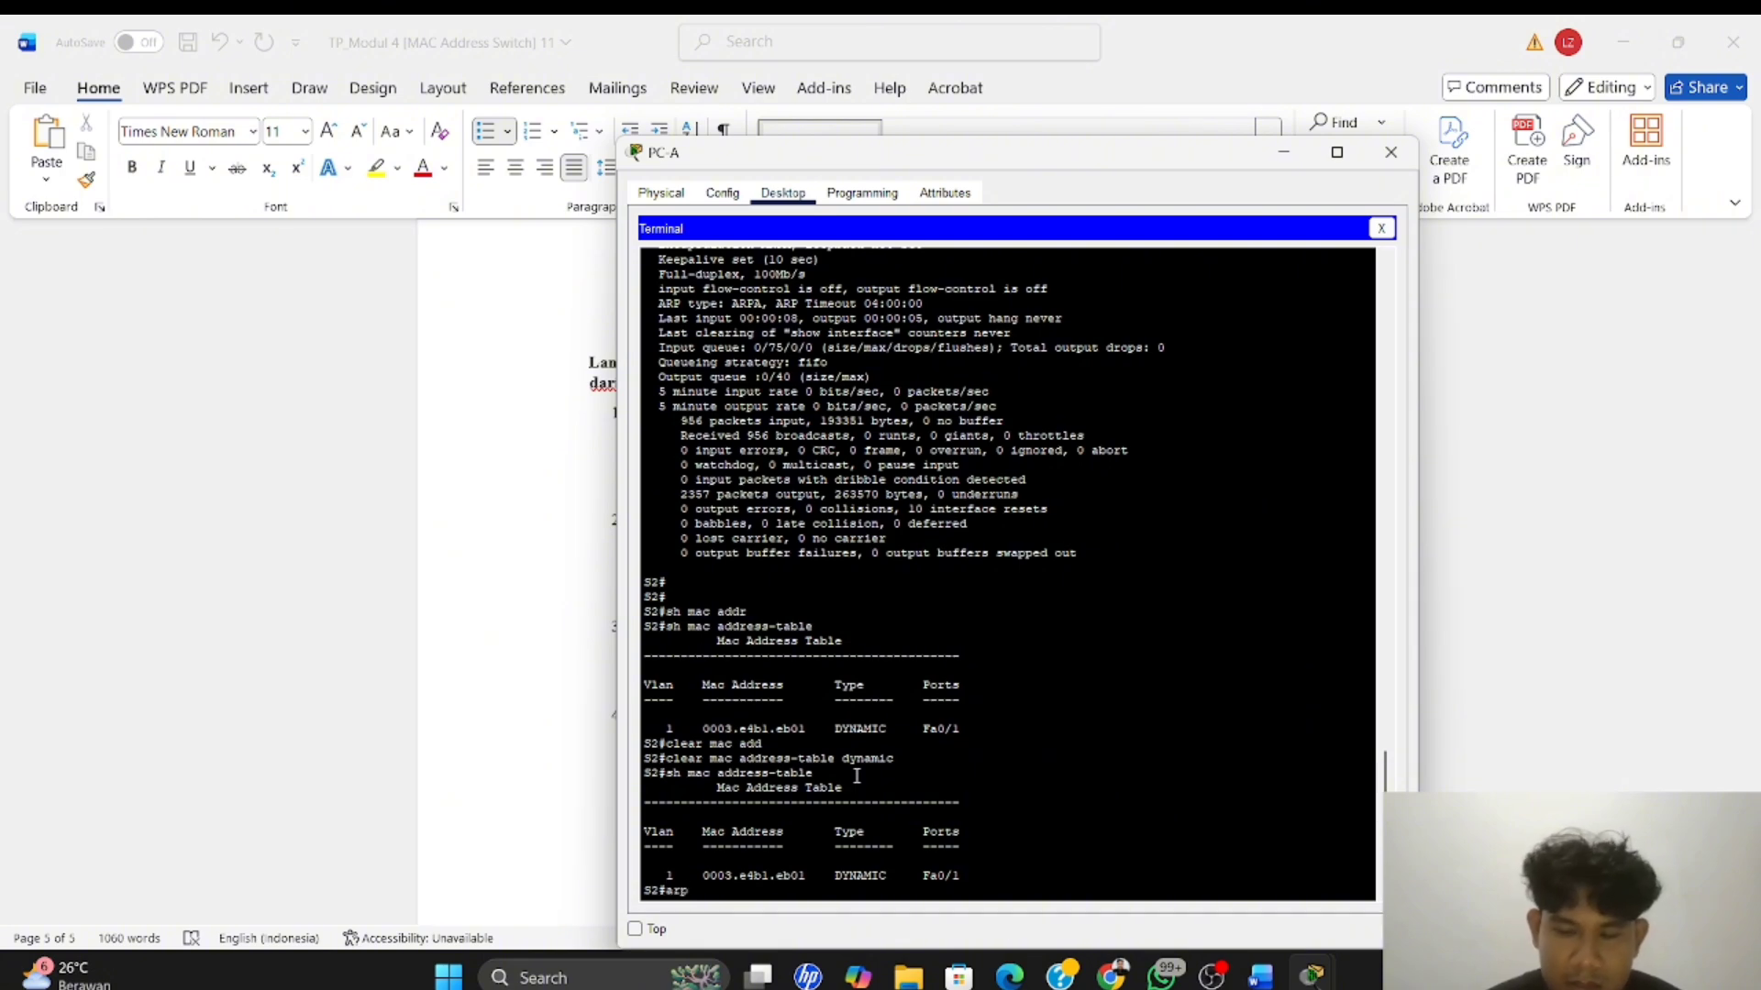
type(" -a")
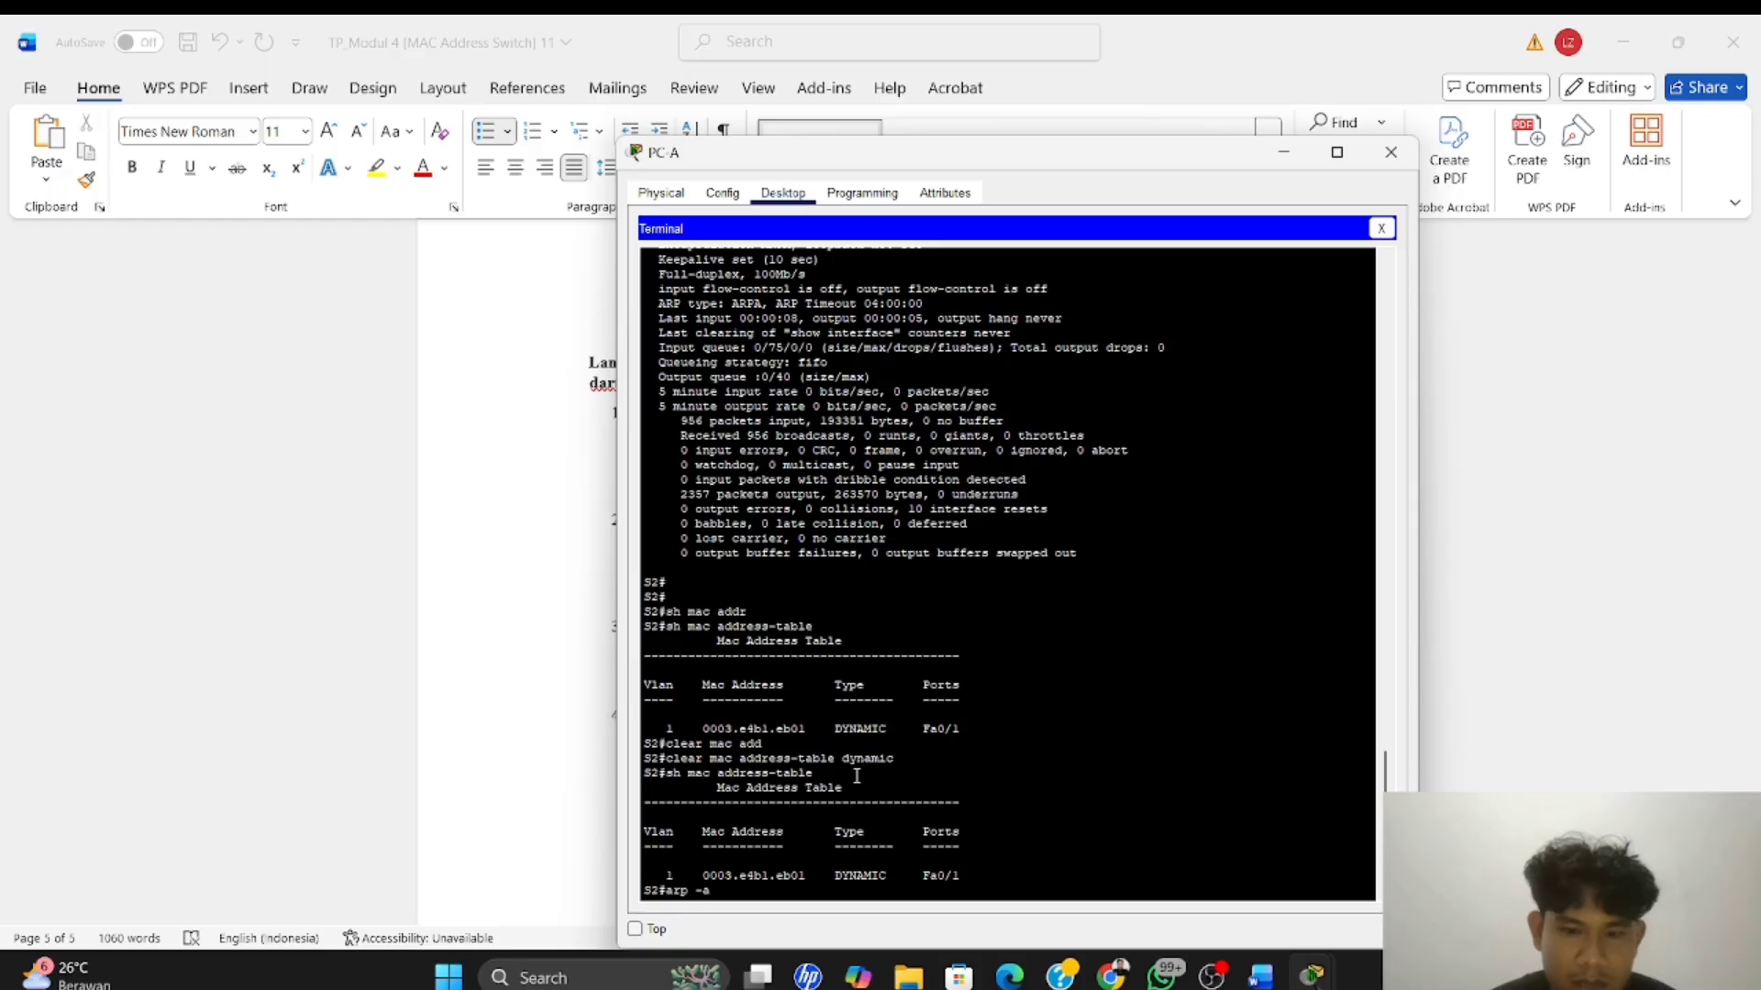
key("Return")
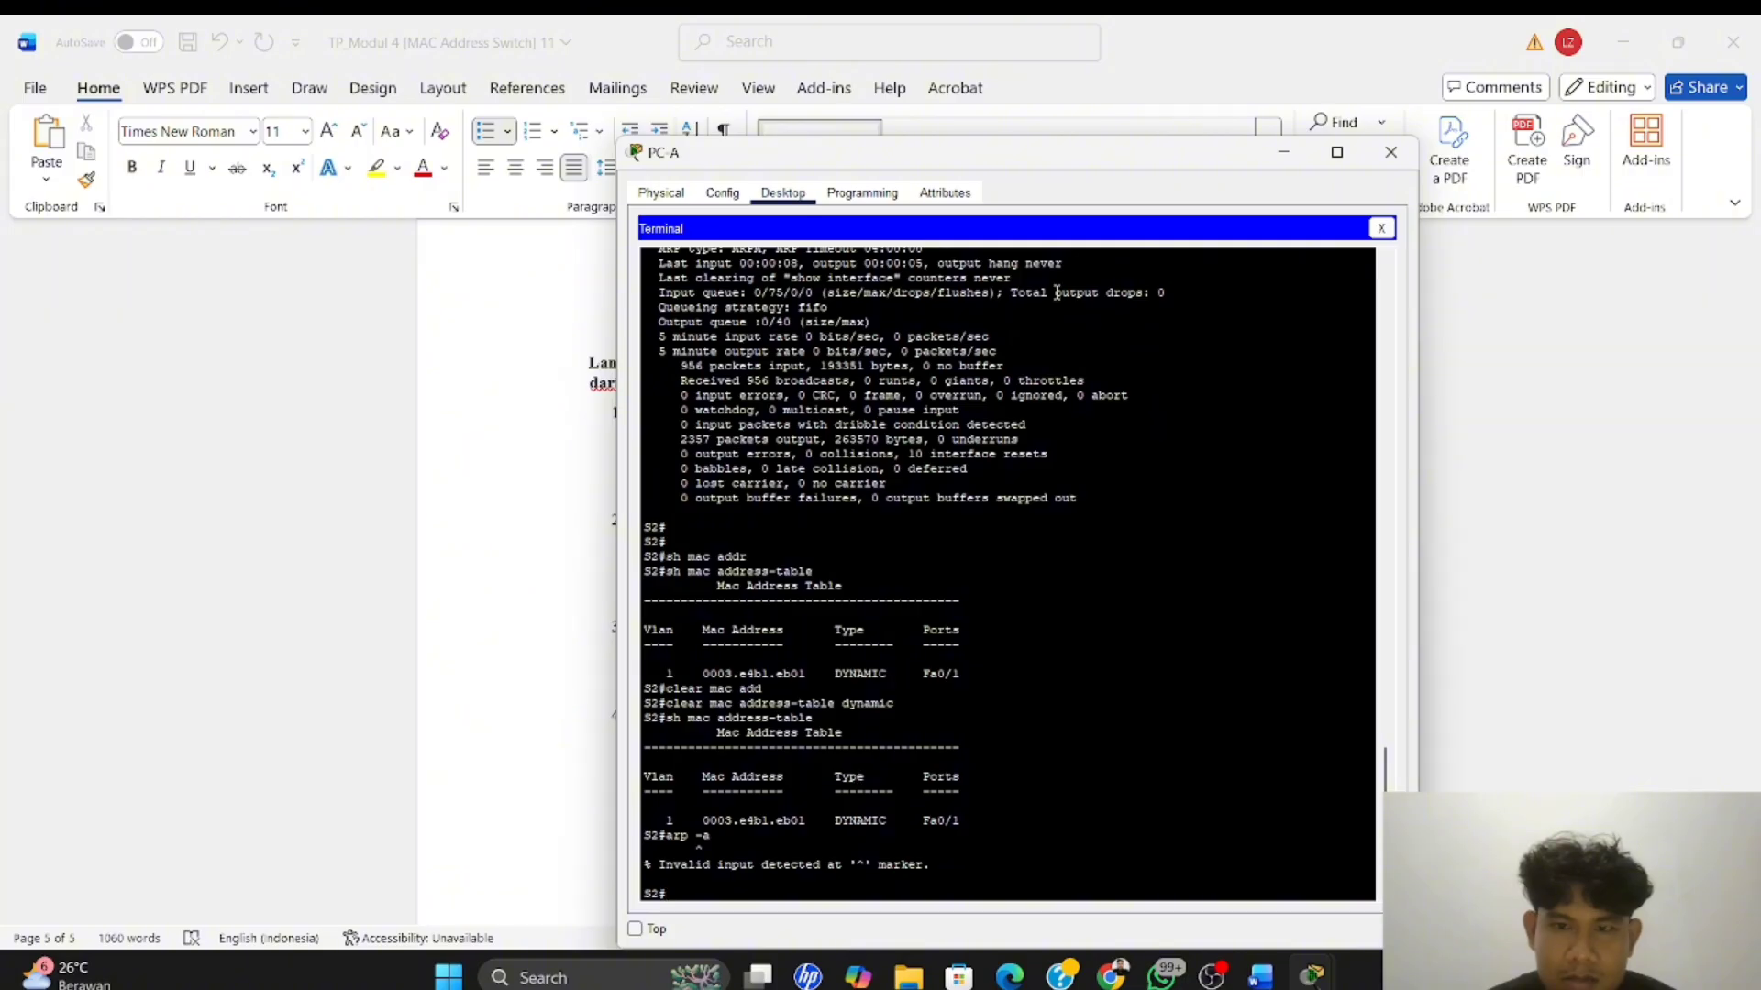
Close the terminal on PC-A and run arp -a in its Command Prompt
left_click(1387, 232)
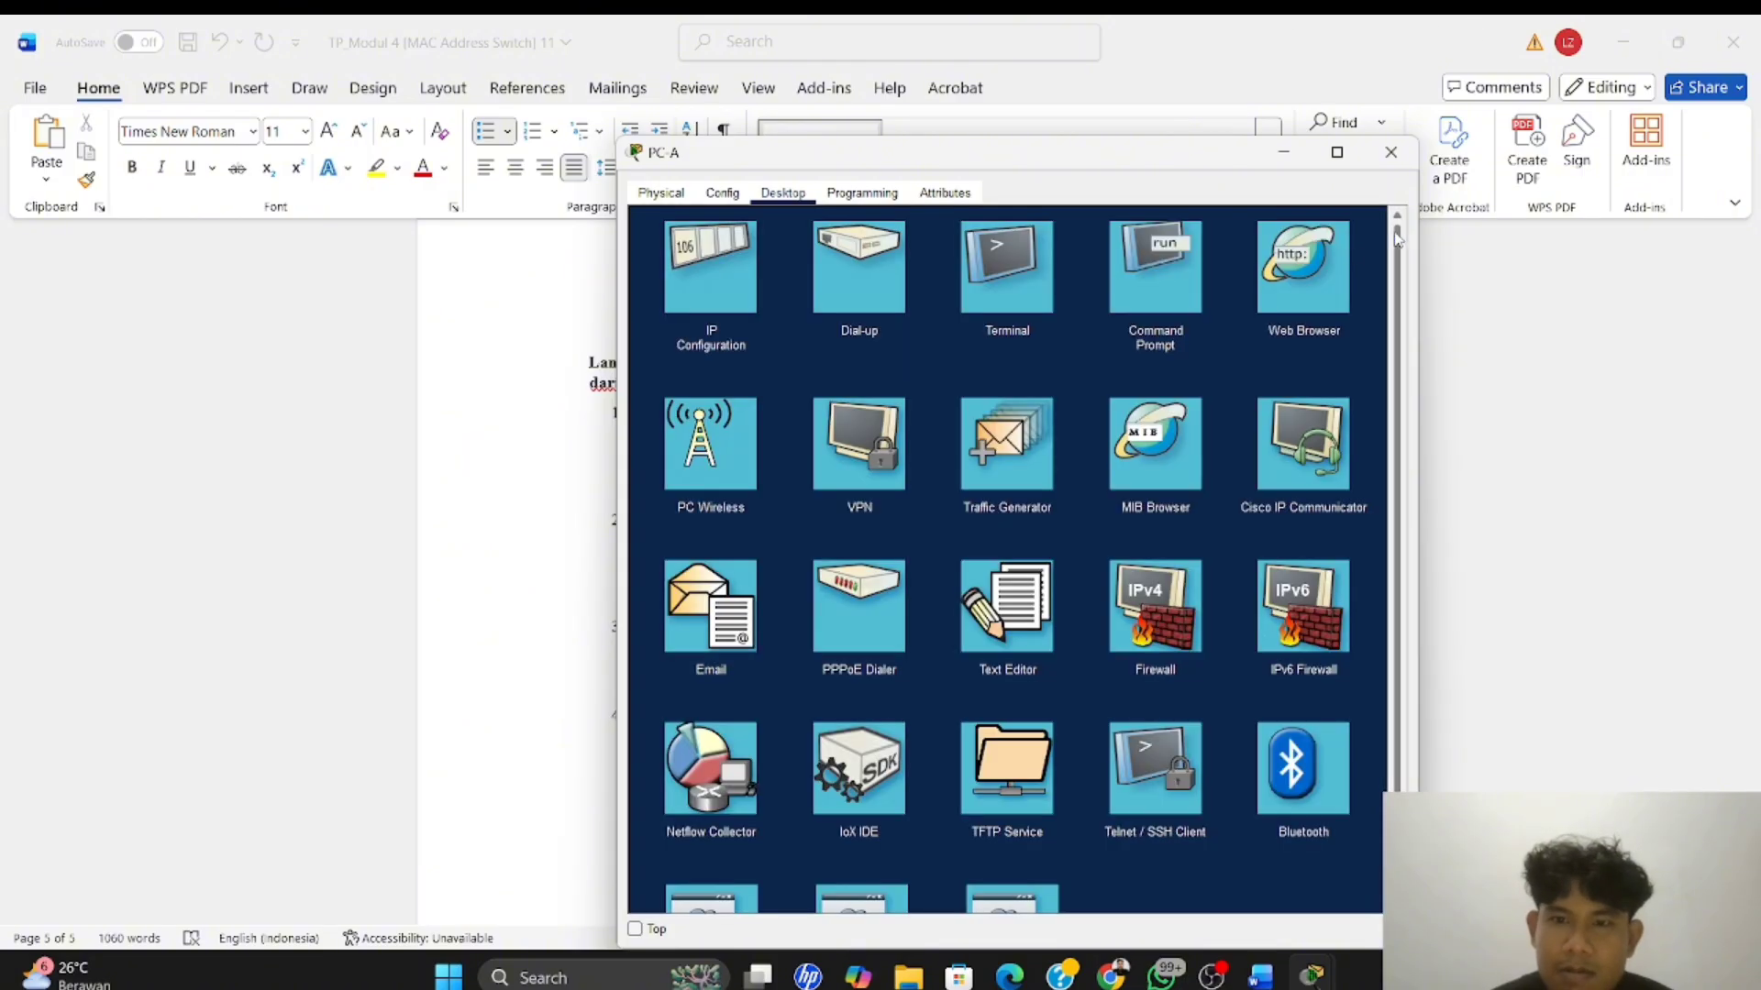
left_click(1196, 283)
type("ar")
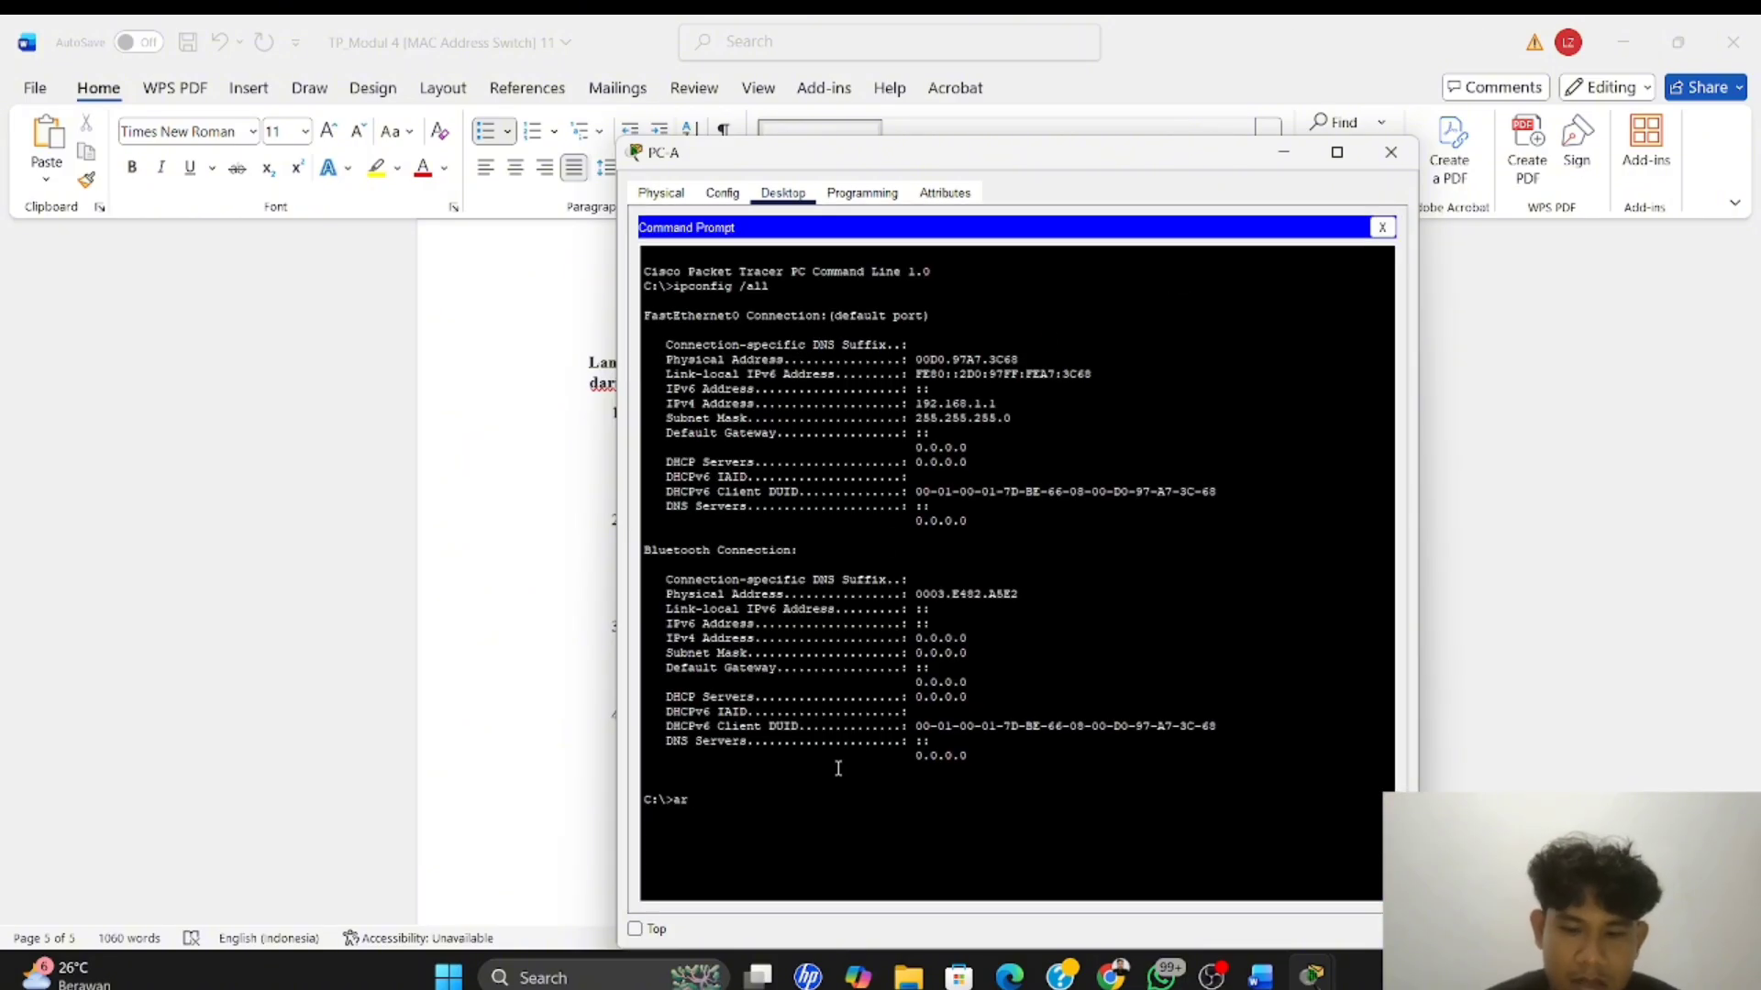
type("p -a")
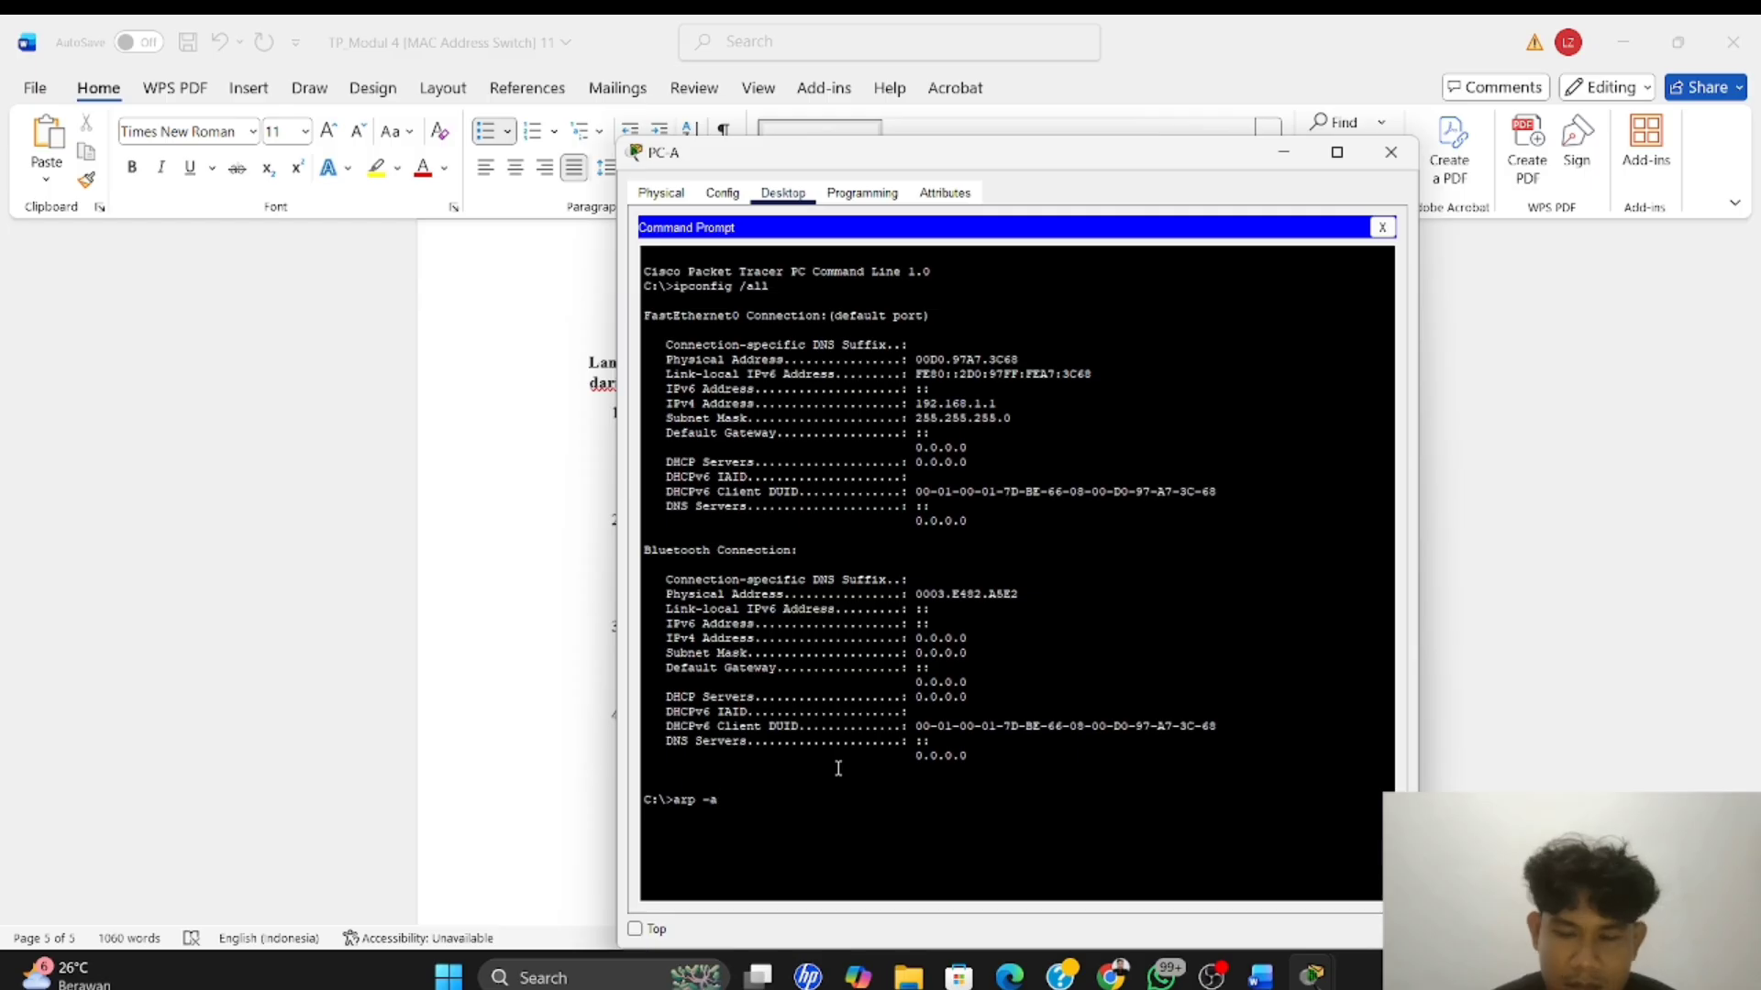
key("Return")
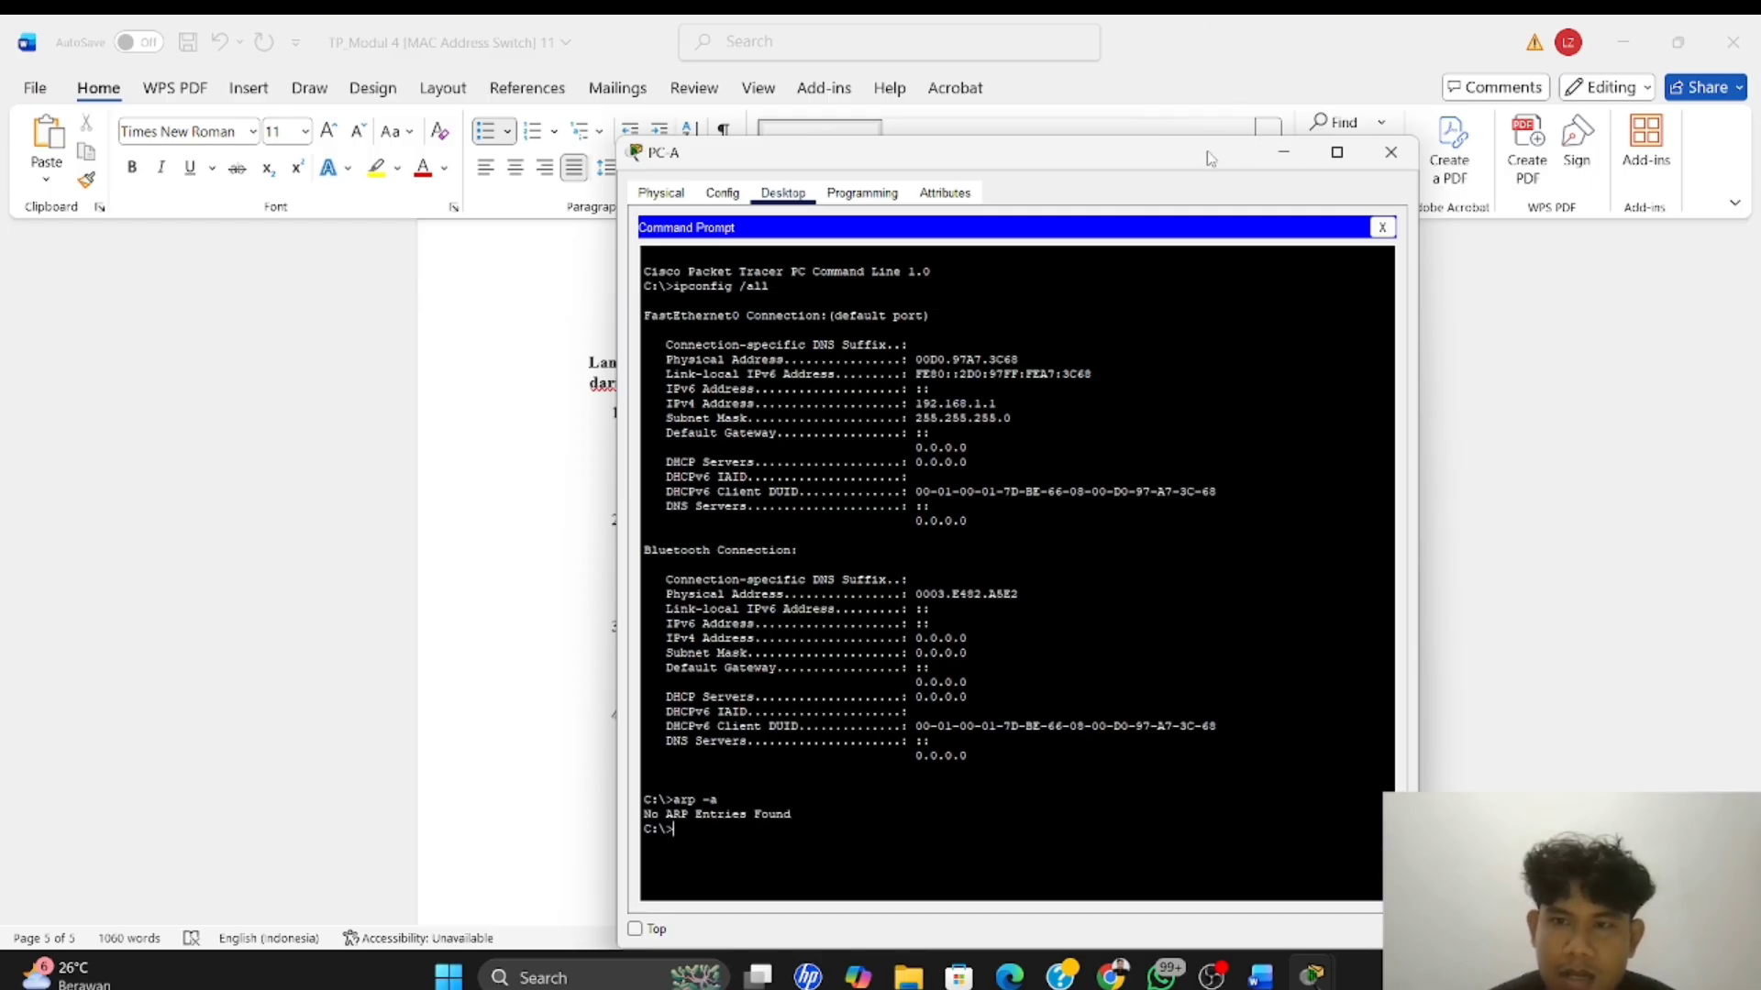
Recheck the Langkah 4 instructions in Word, then open PC-B's Command Prompt in Packet Tracer
left_click(1283, 153)
scroll(847, 572, "down", 1)
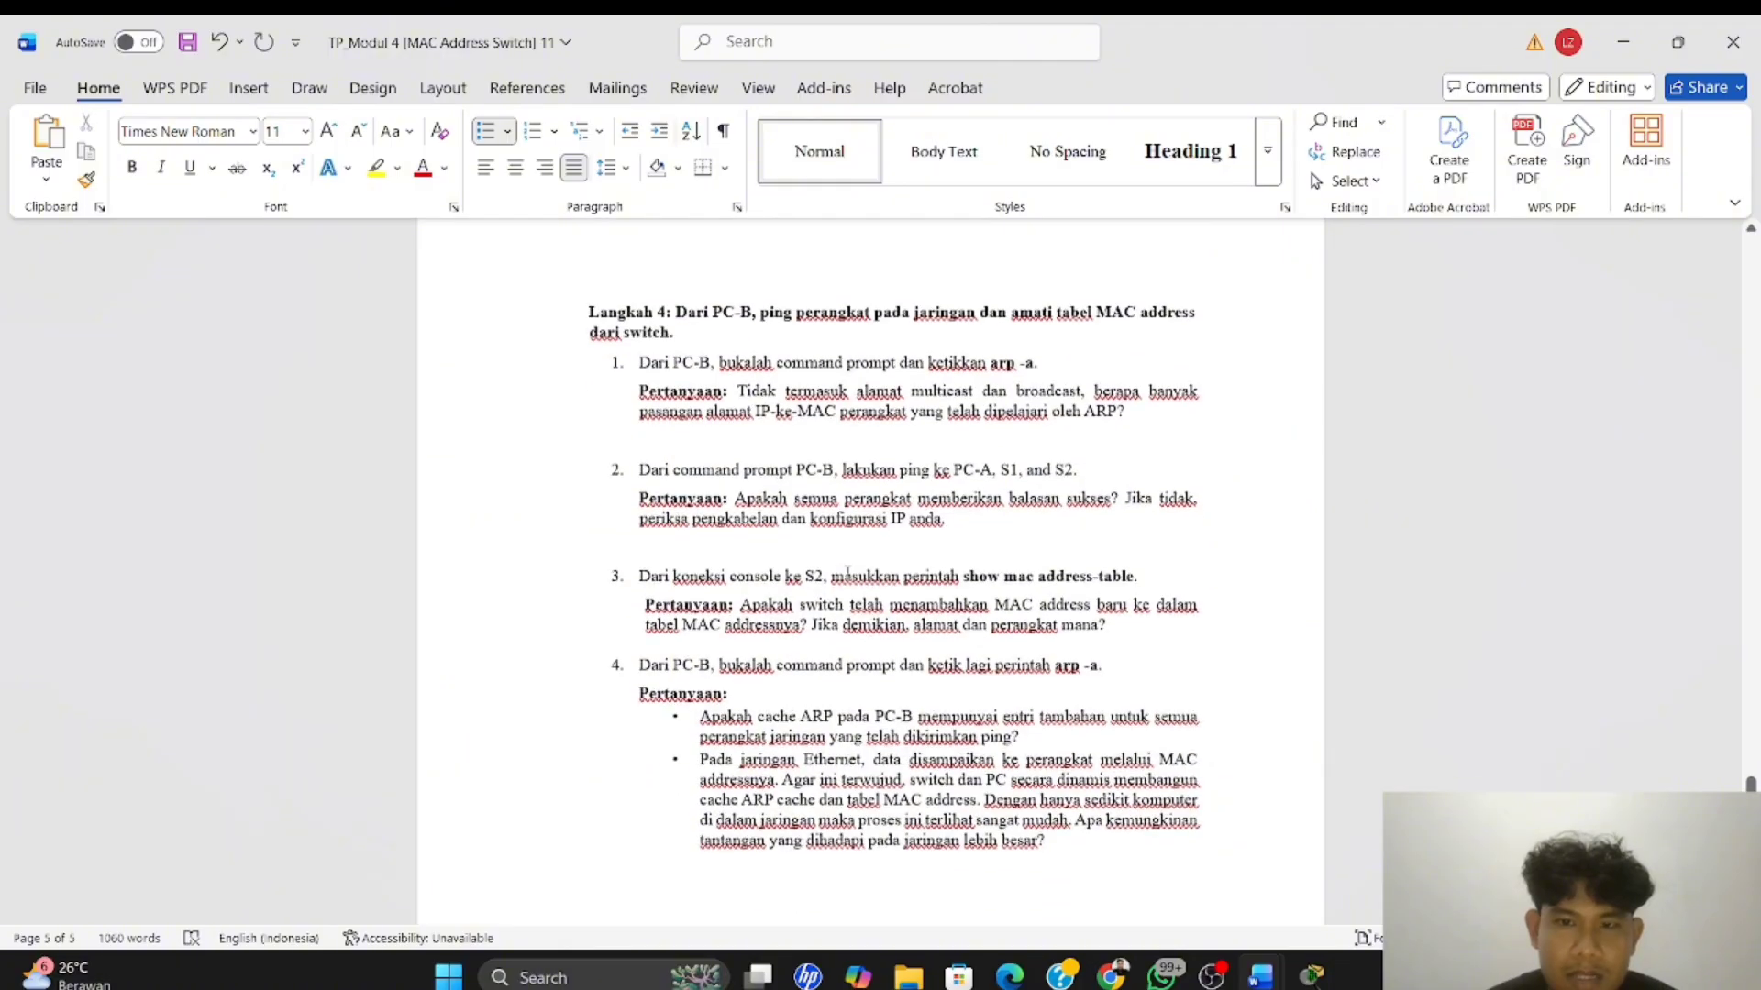
scroll(848, 573, "up", 1)
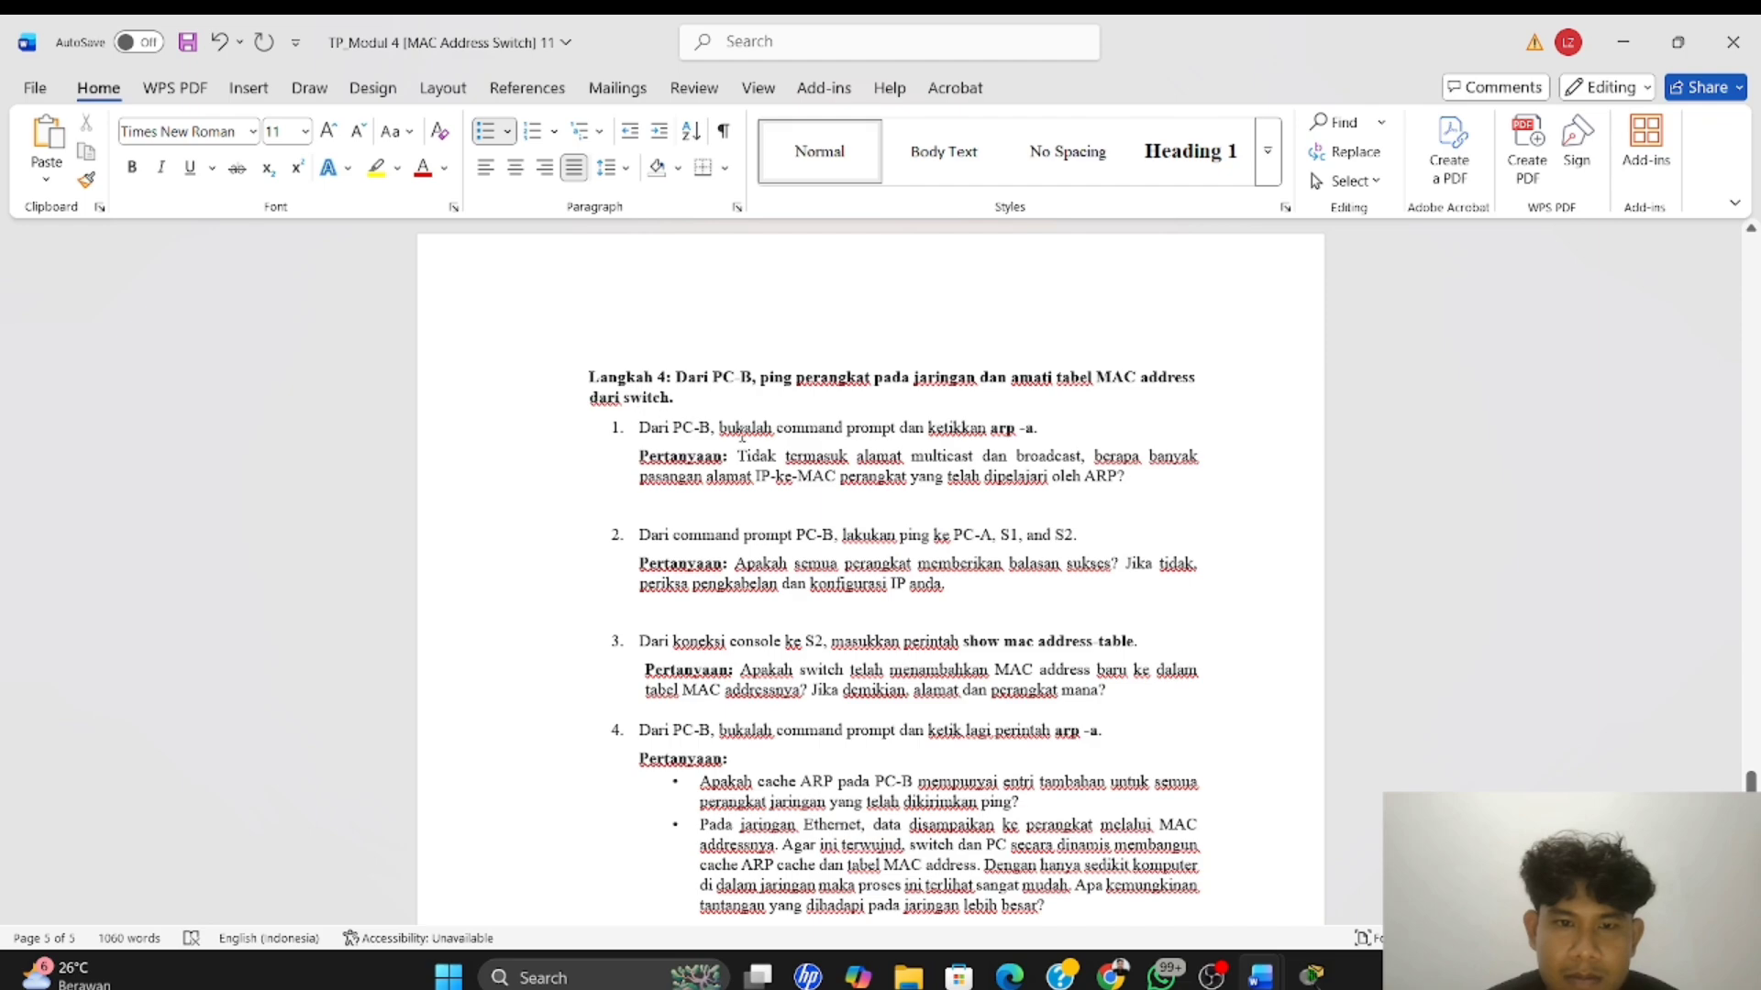
key("alt+Tab")
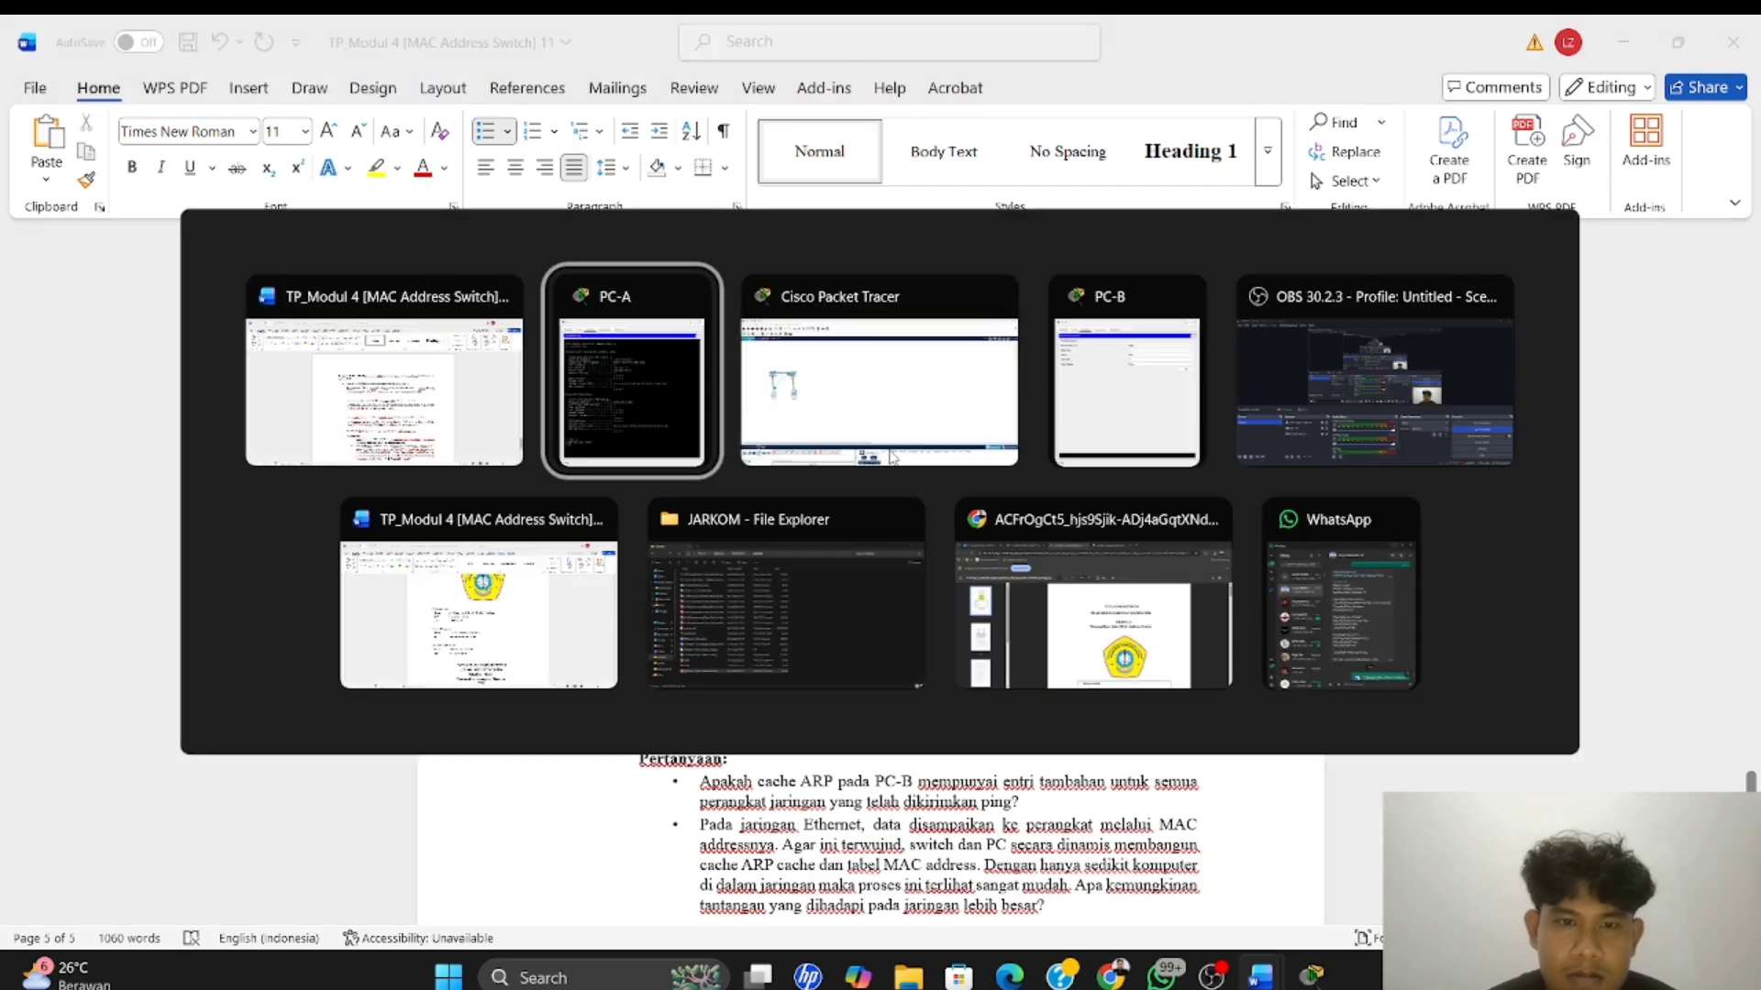
left_click(862, 404)
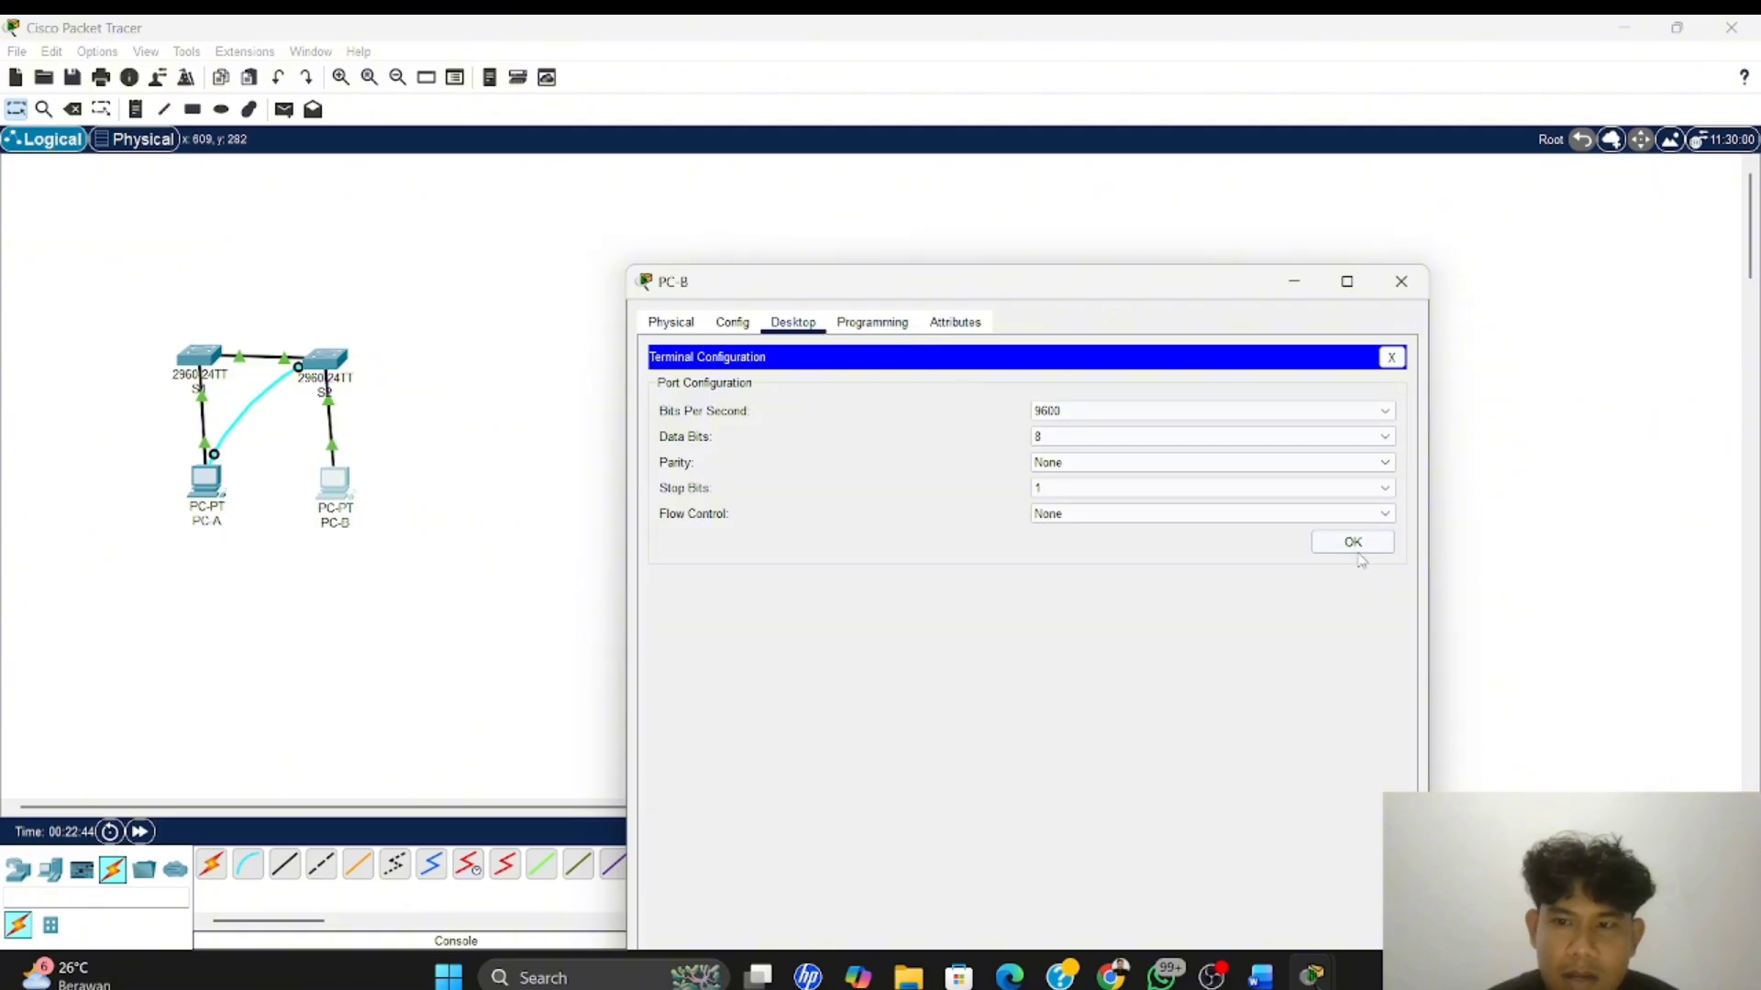
left_click(732, 322)
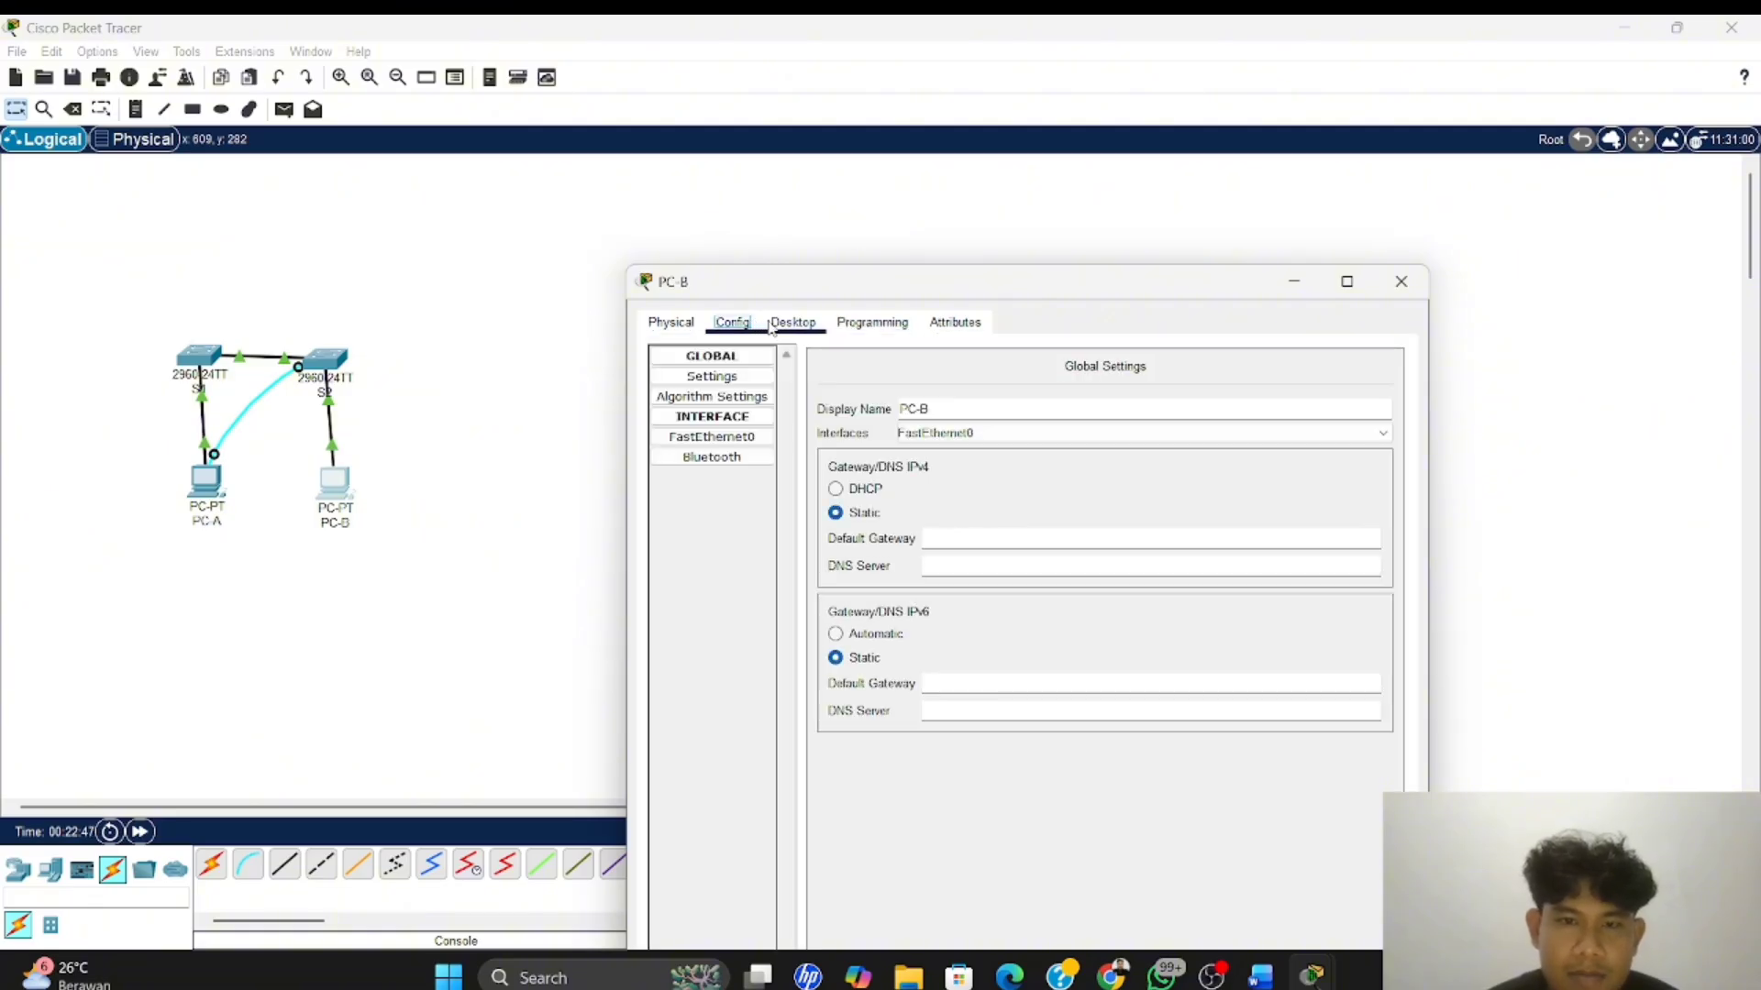
left_click(793, 323)
left_click(1391, 356)
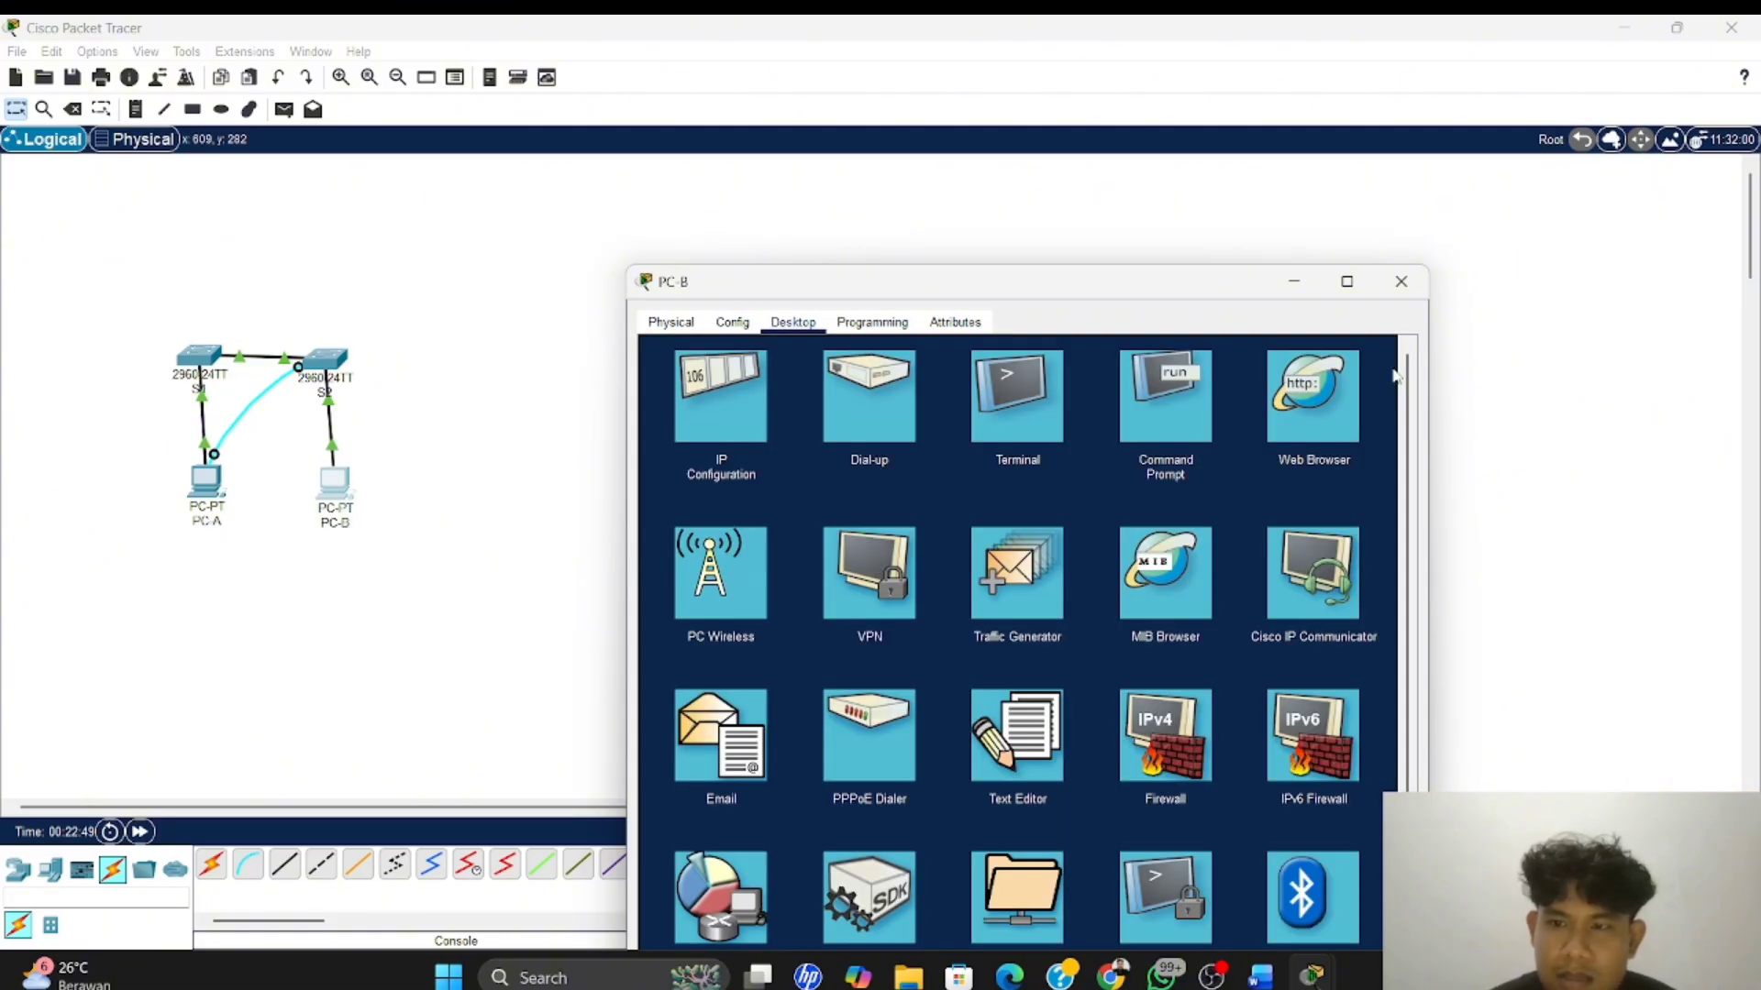
left_click(1160, 435)
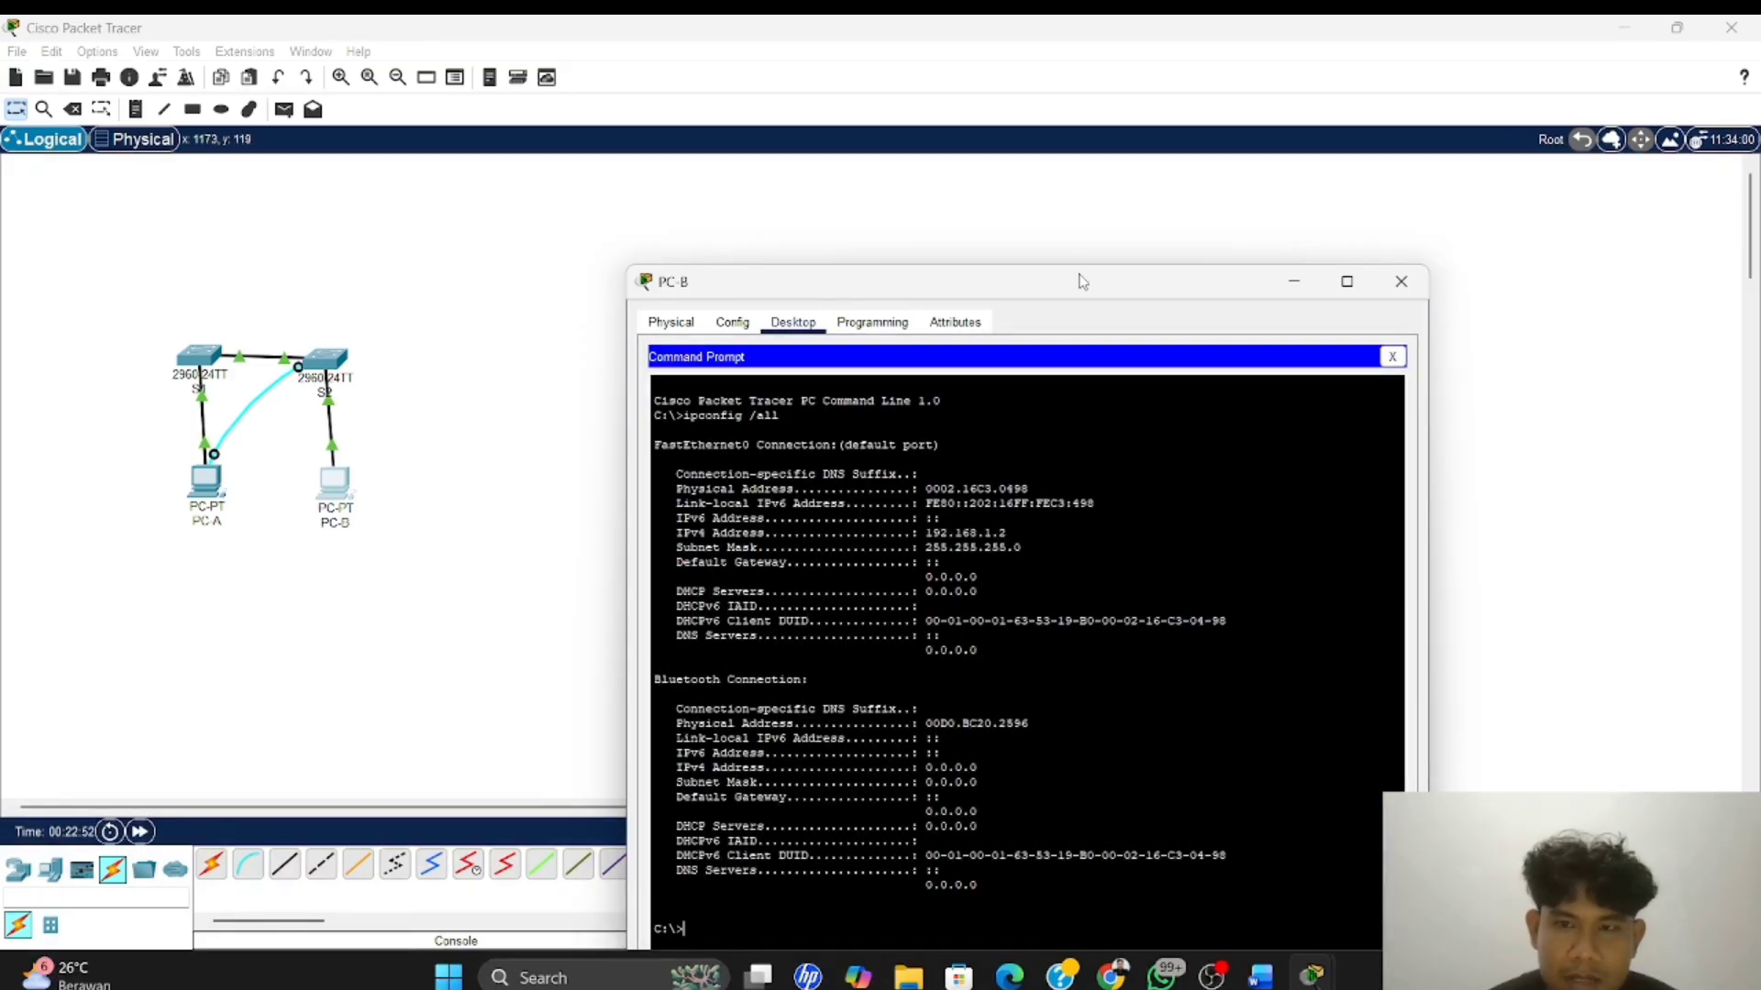
Move the PC-B window up so the prompt is in view and run arp -a there
left_click_drag(1084, 282, 1100, 91)
type("ar")
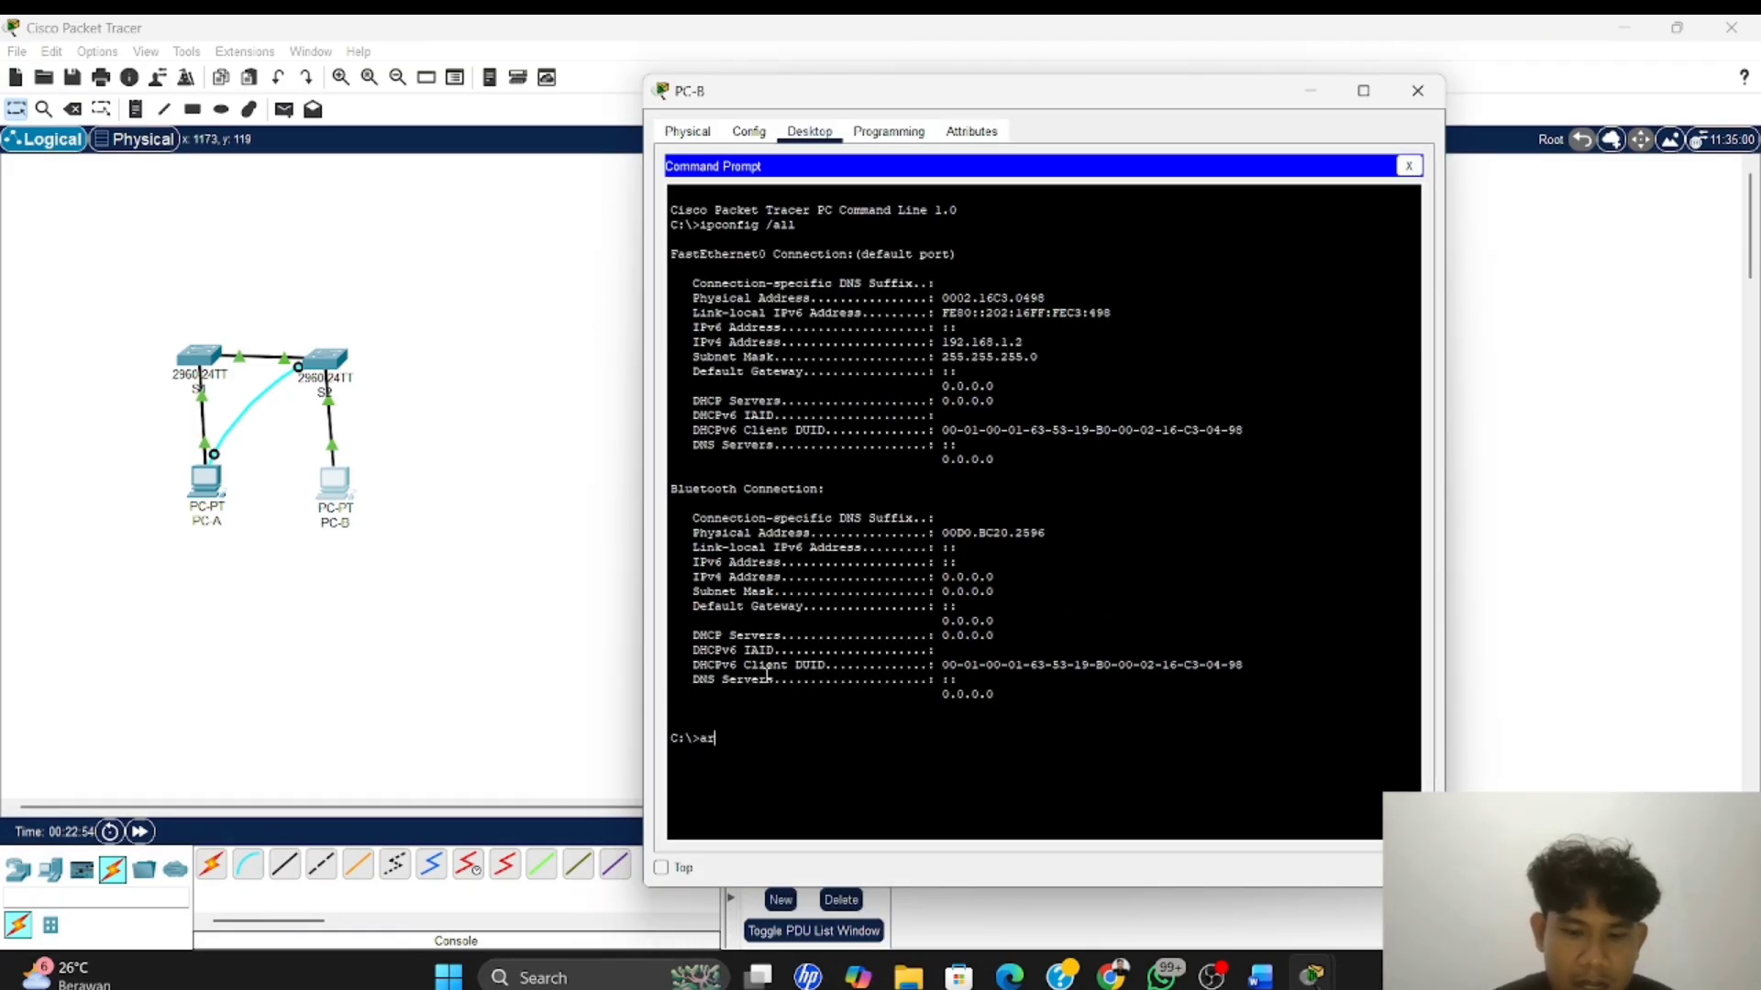
type("p -")
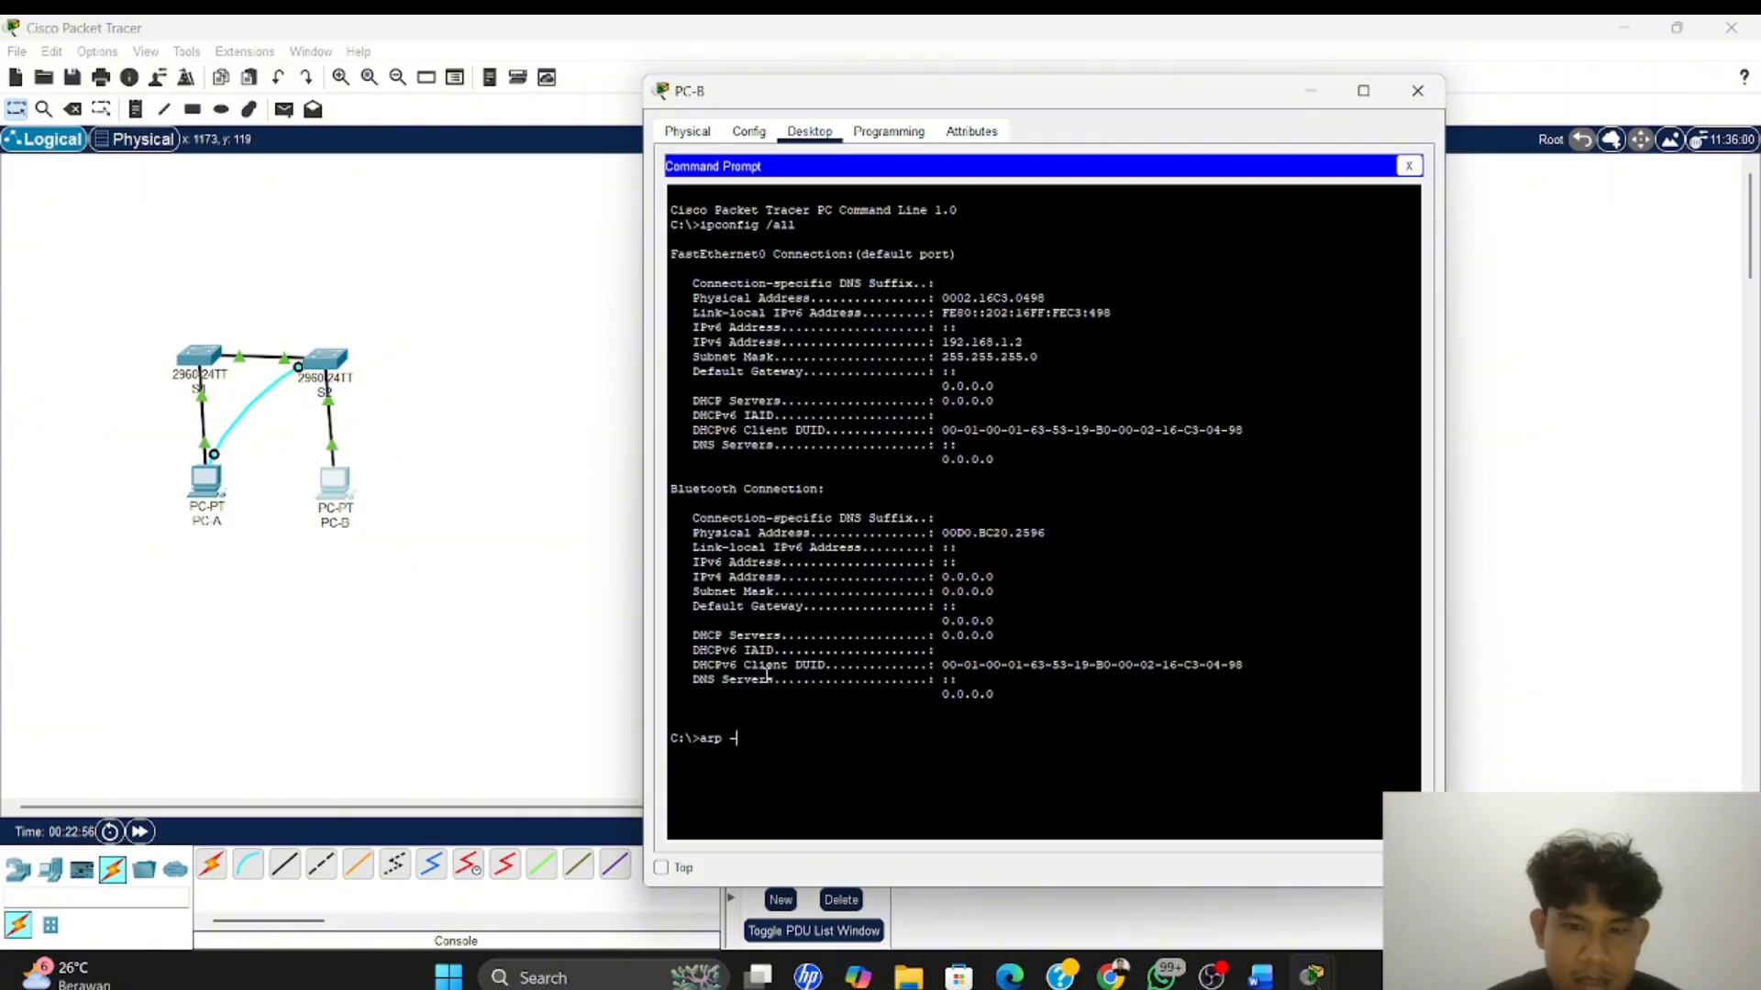
type("a")
key("Return")
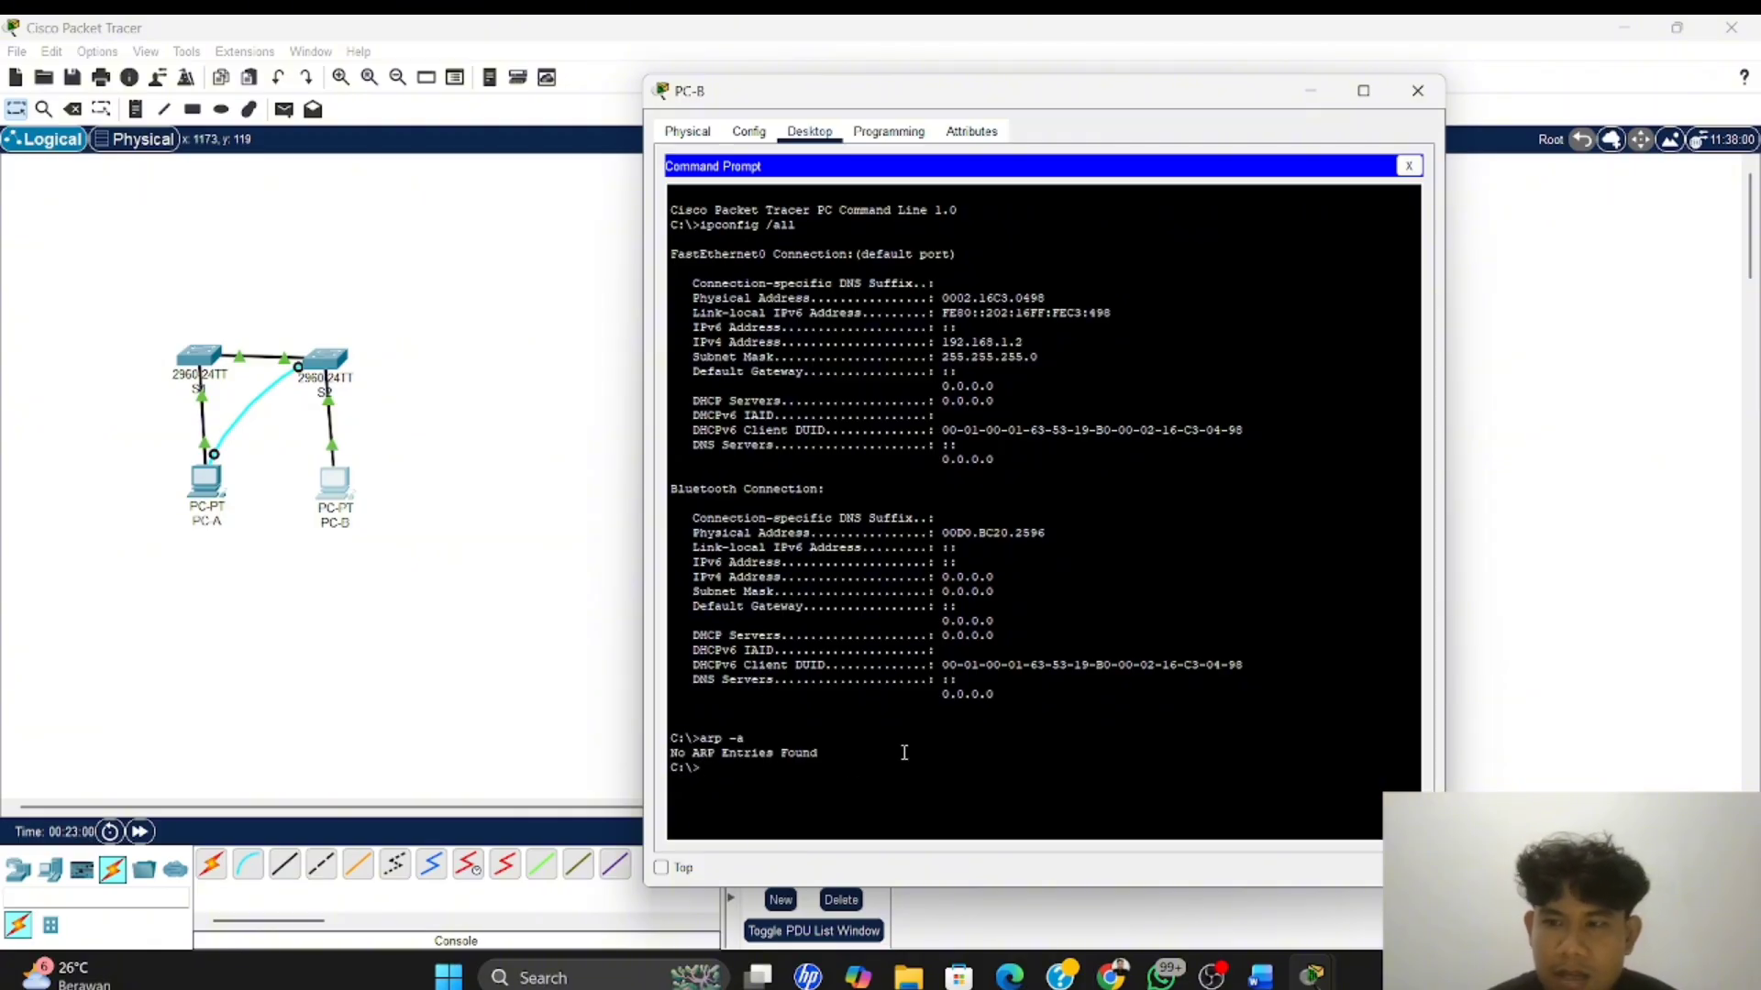
Switch to Word and answer the first Langkah 4 question, after "dipelajari oleh ARP?", with "untuk arp awal masih kosong."
key("alt+Tab")
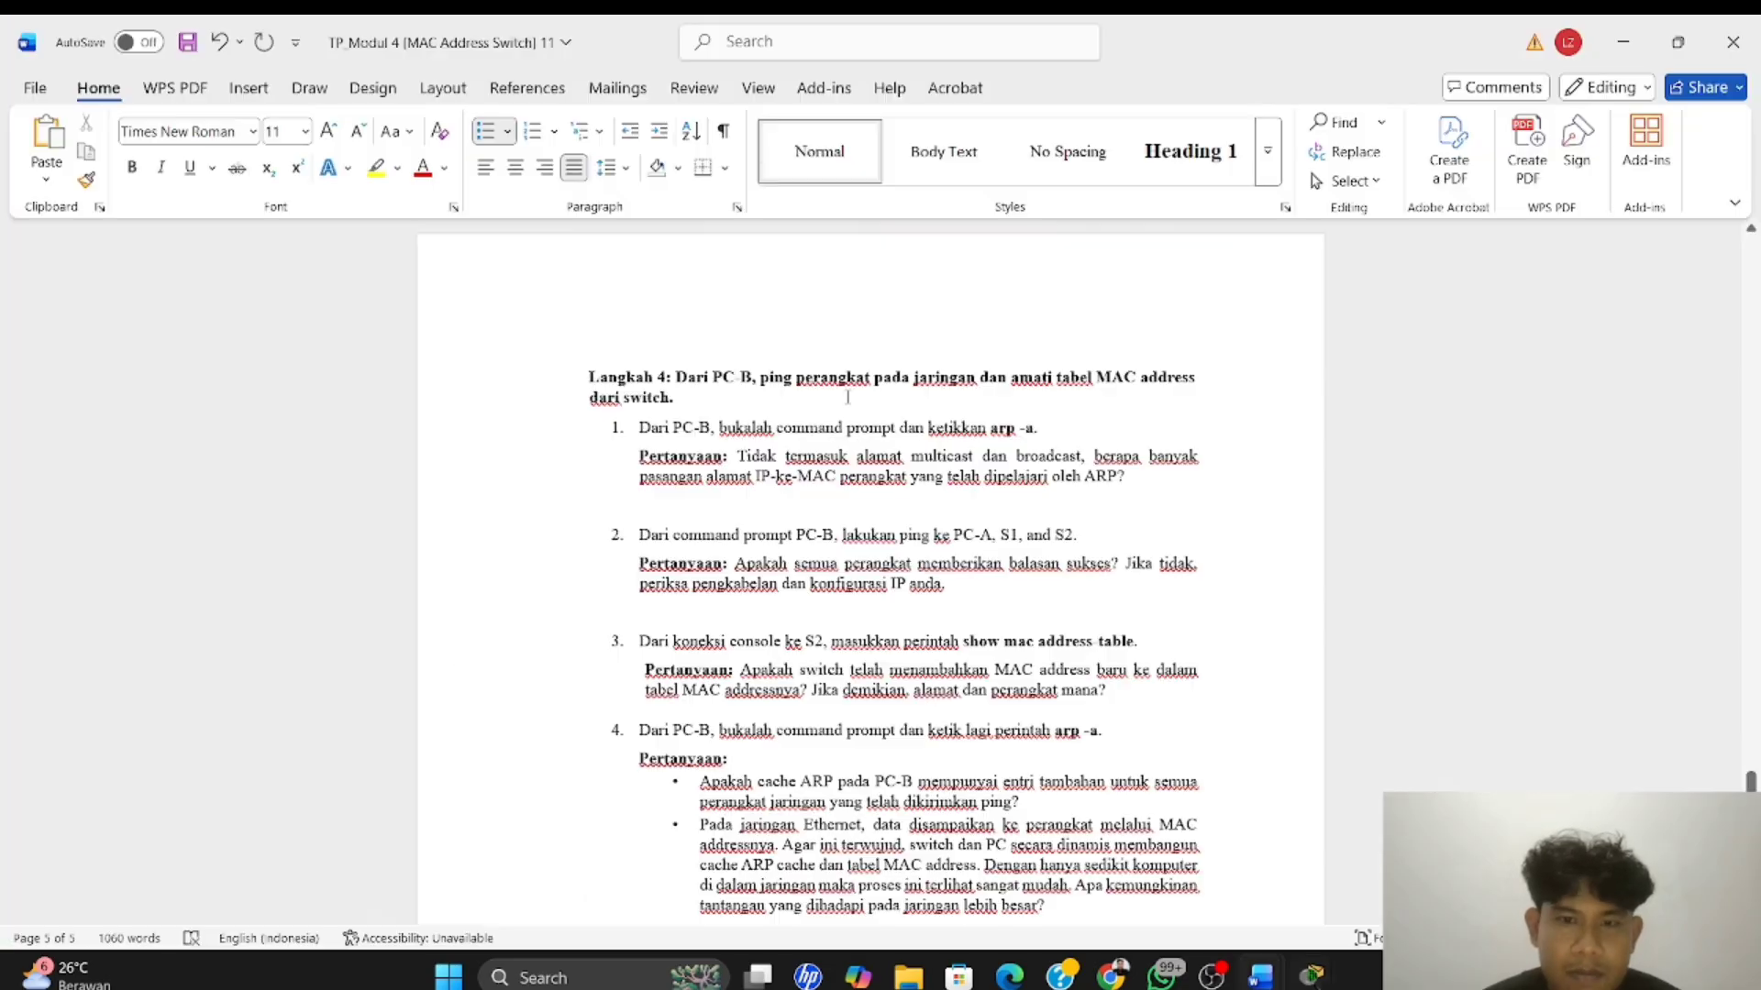
left_click(851, 403)
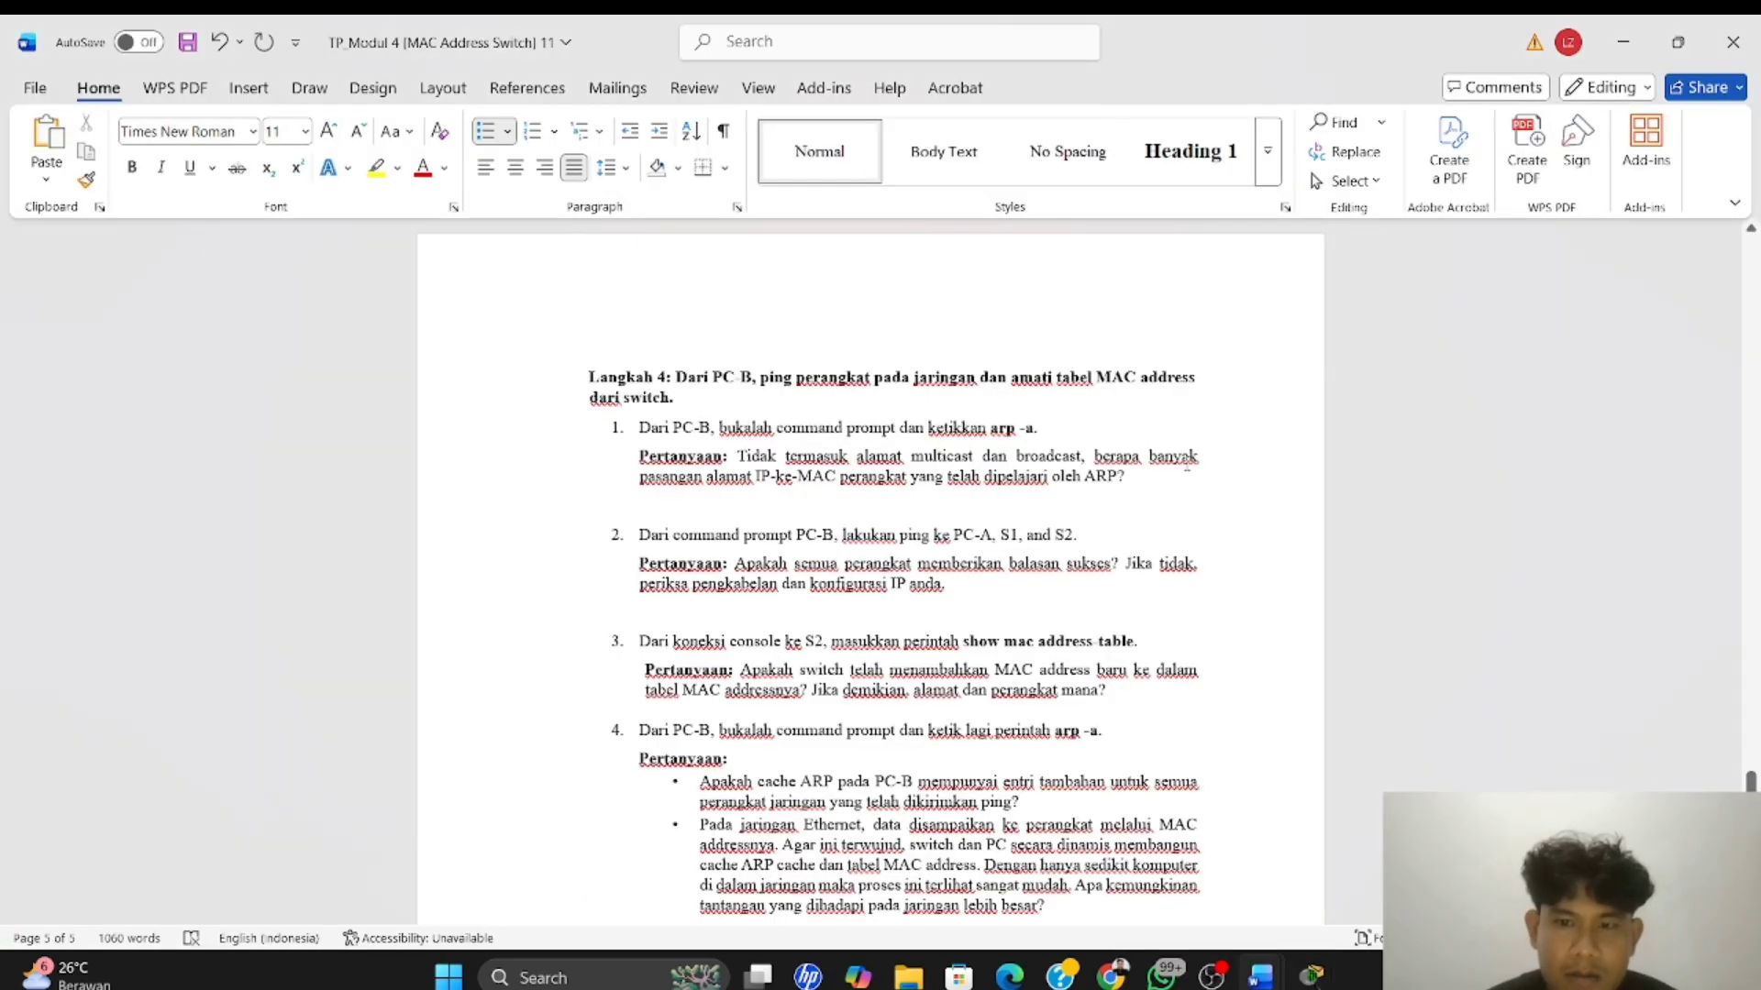
left_click(1139, 483)
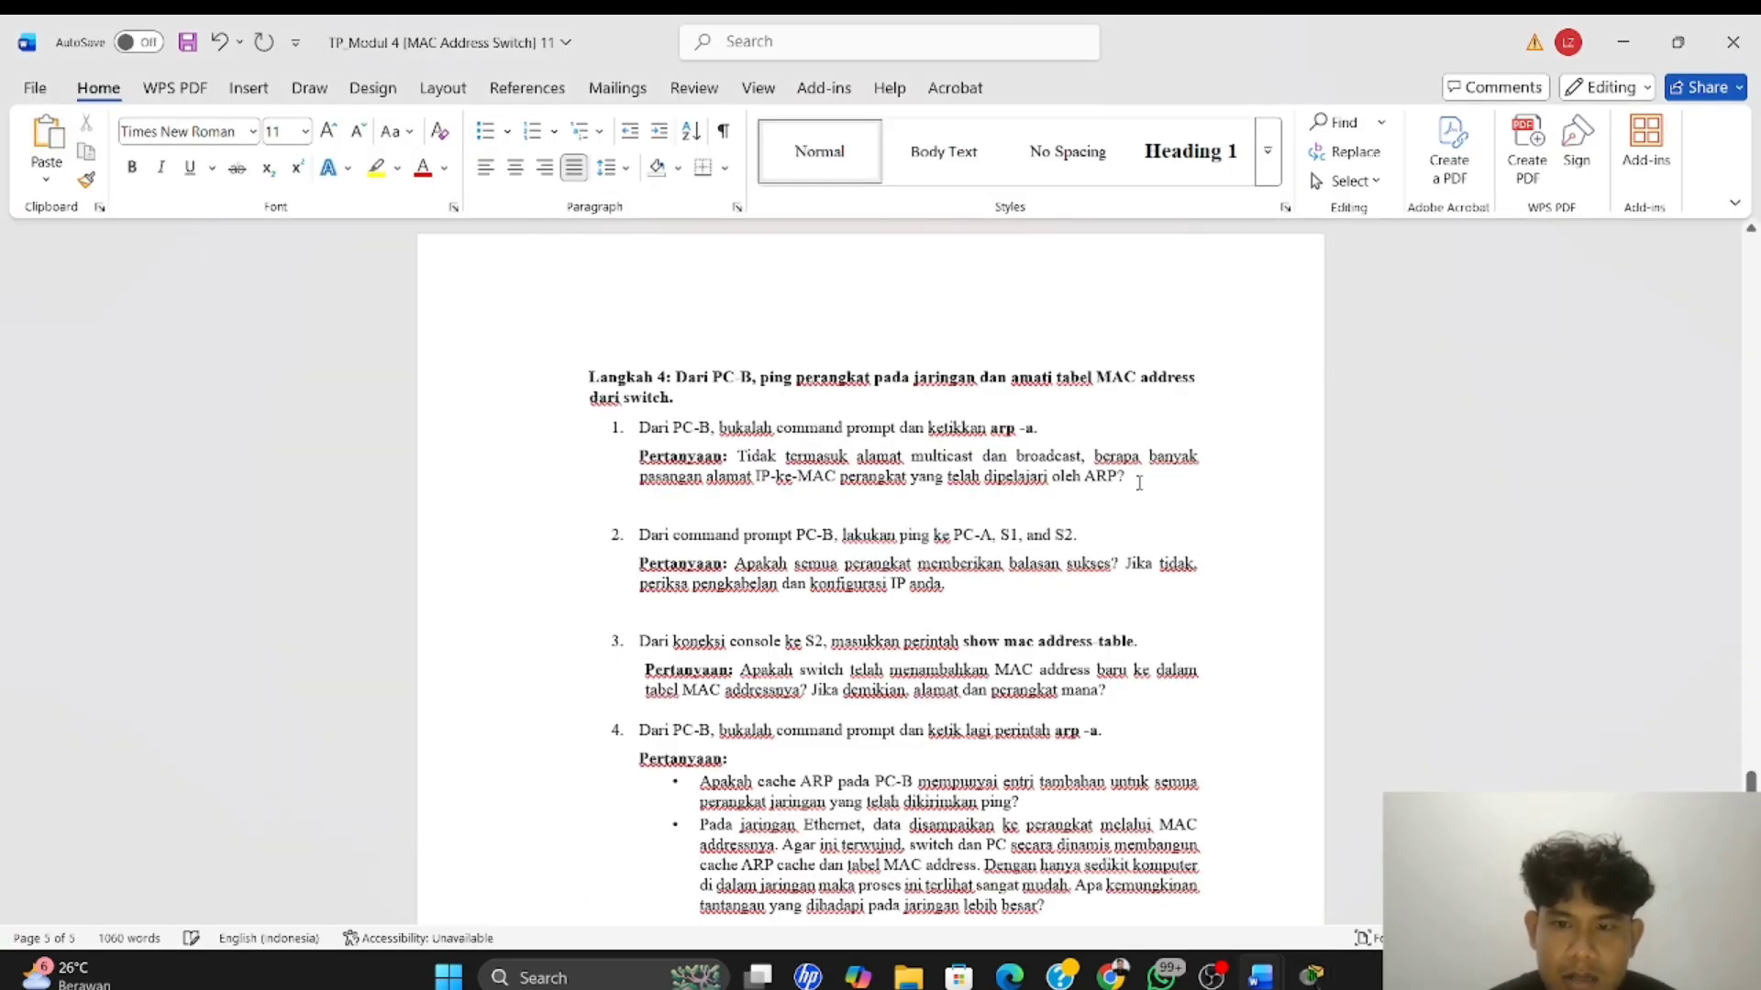
type("untu")
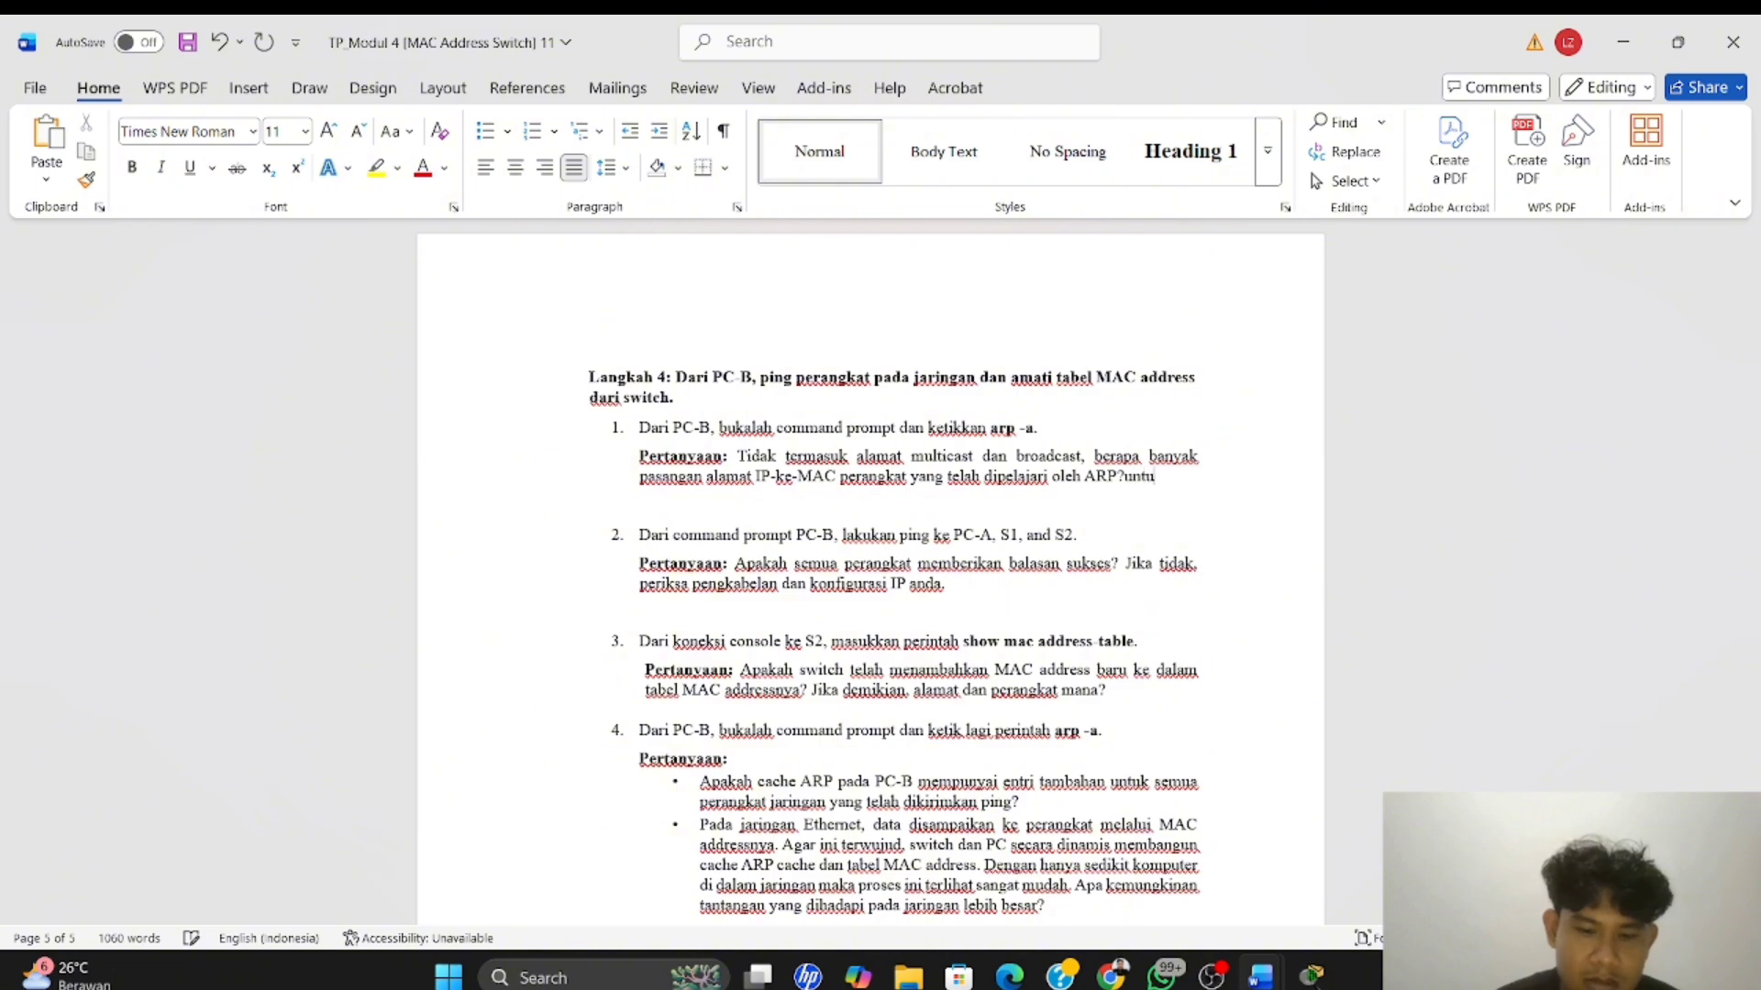
type("k arp awal")
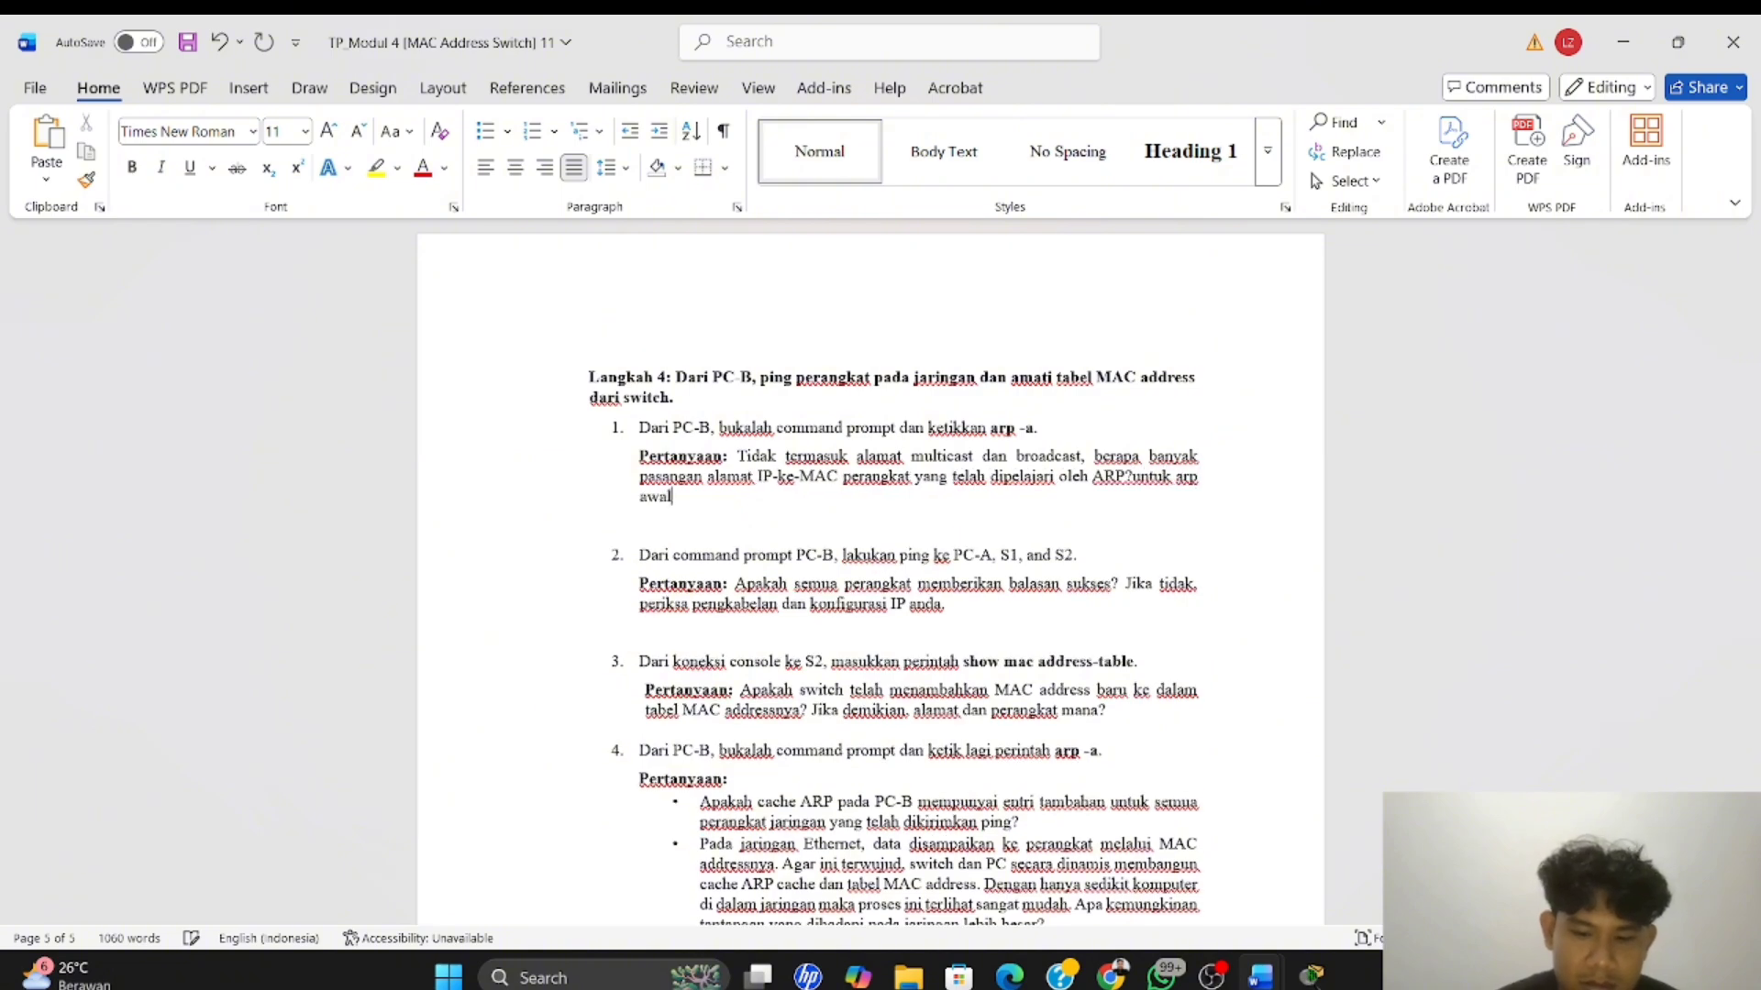
type(" masih koson")
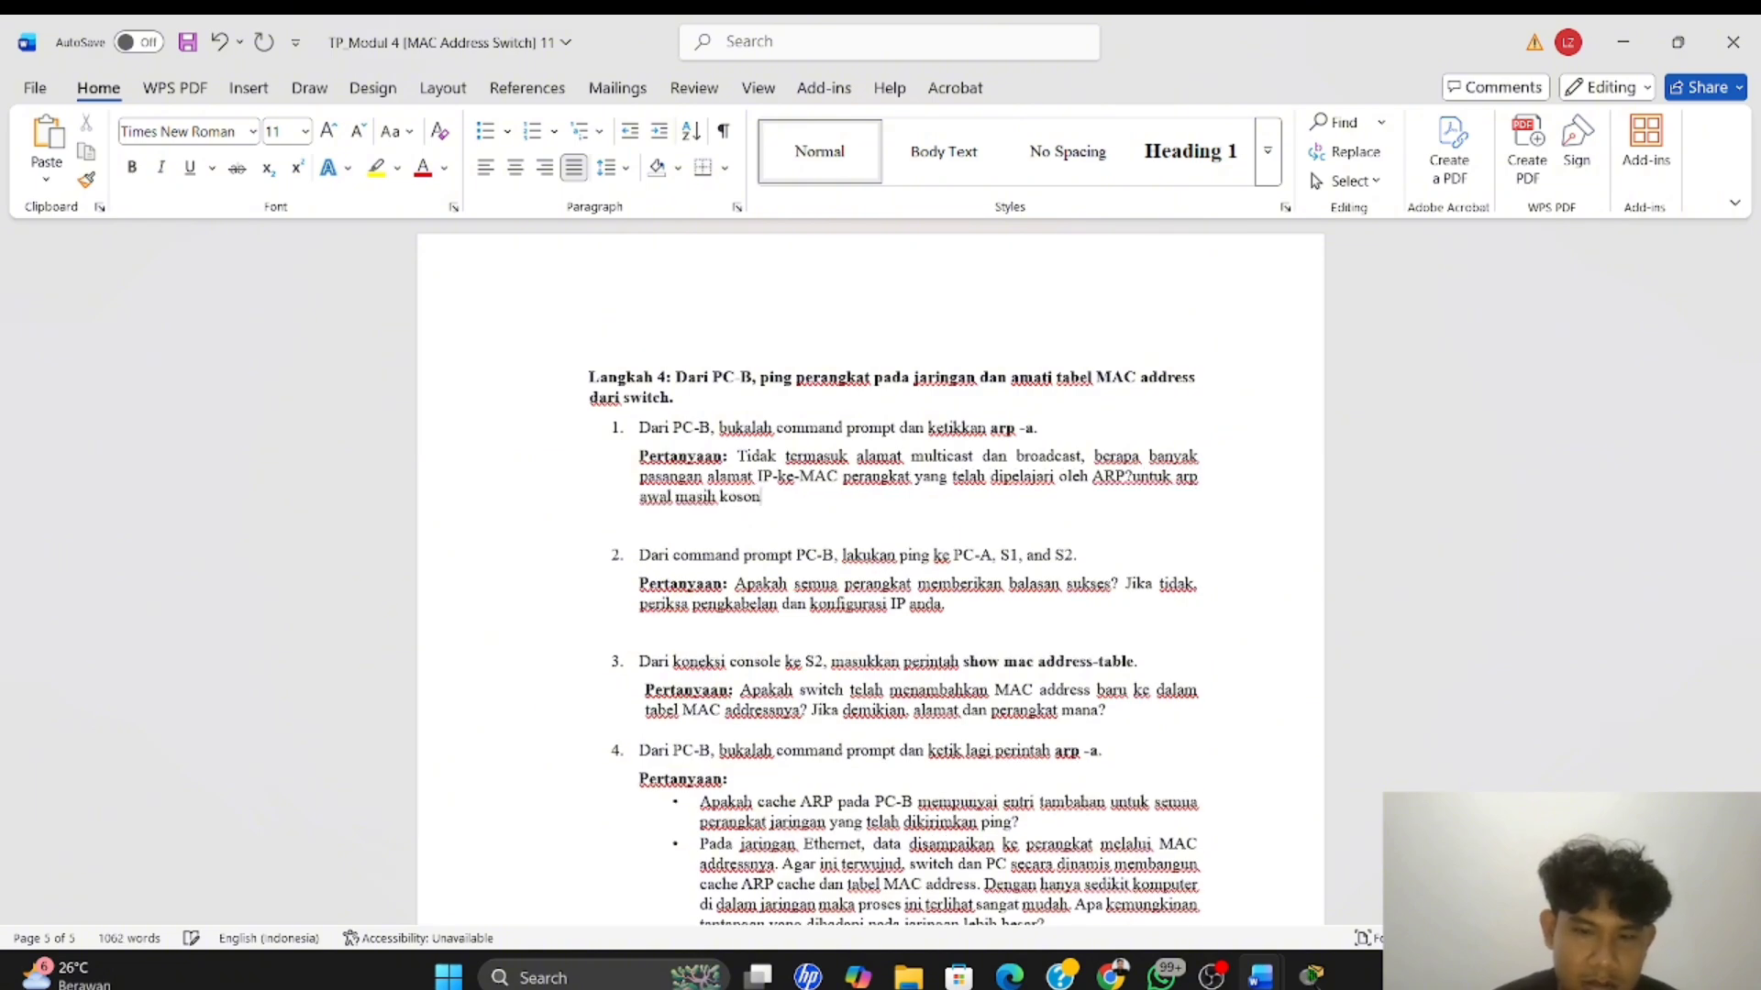
type("g.")
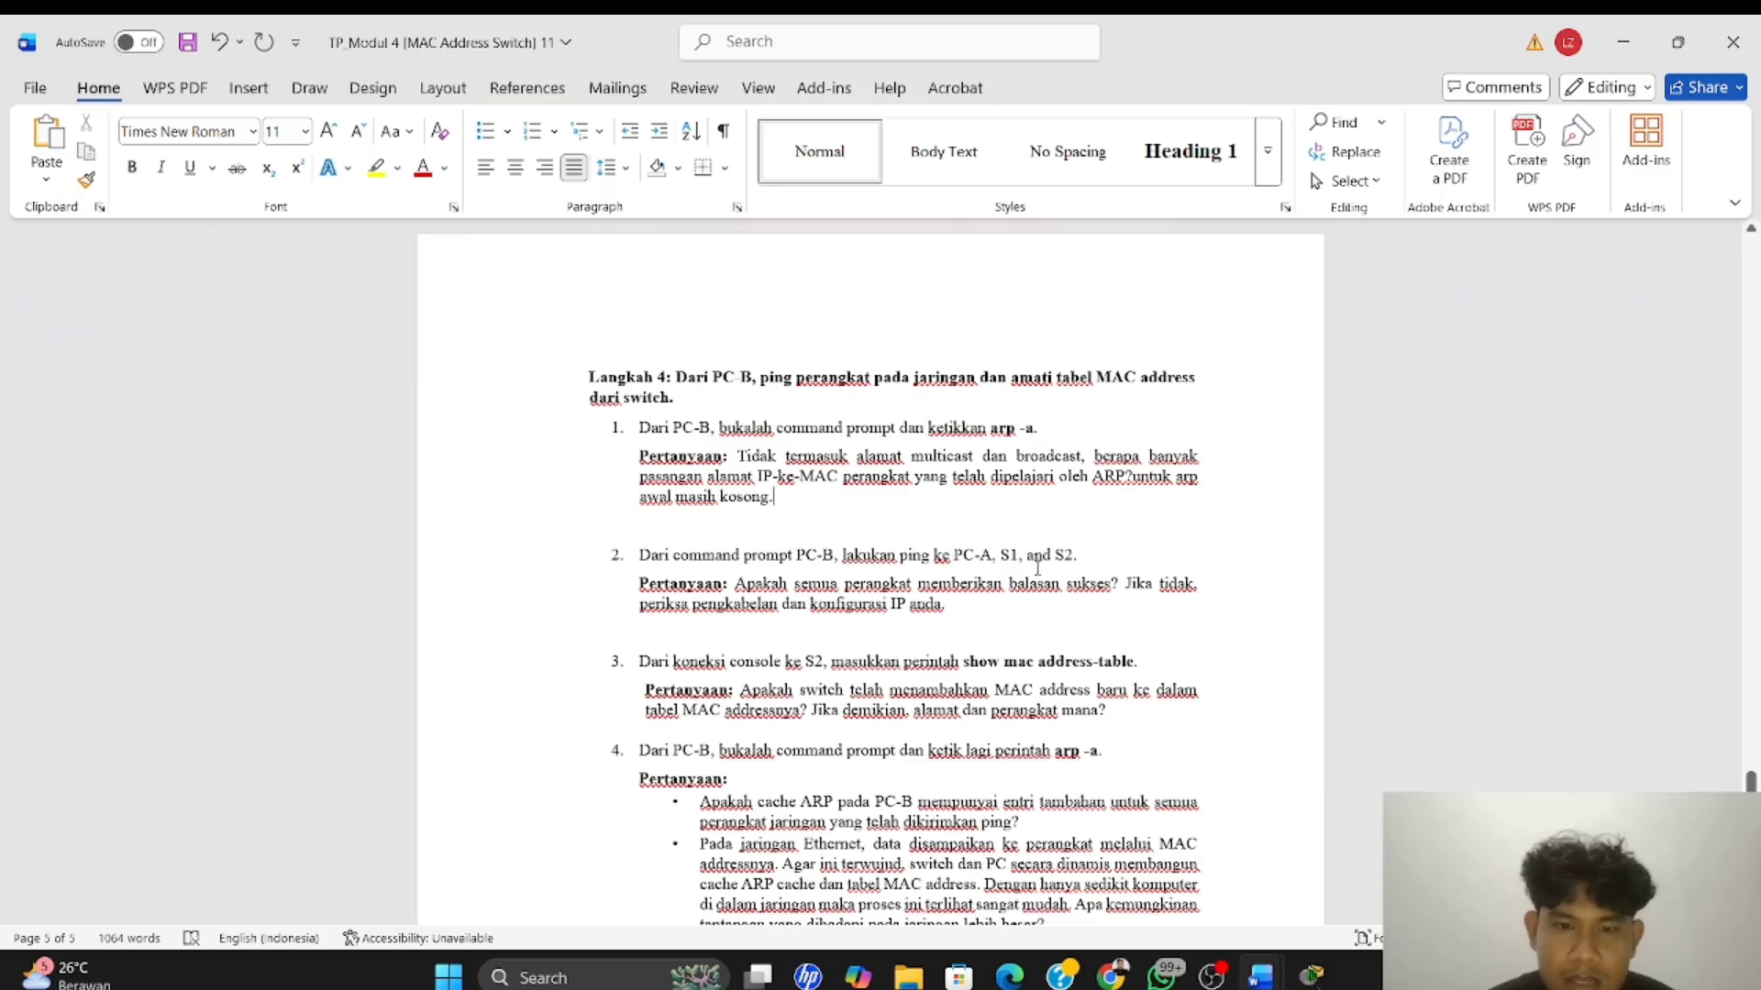
Return to PC-B's Command Prompt in Packet Tracer and ping PC-A at 192.168.1.1
scroll(587, 479, "down", 1)
key("alt+Tab")
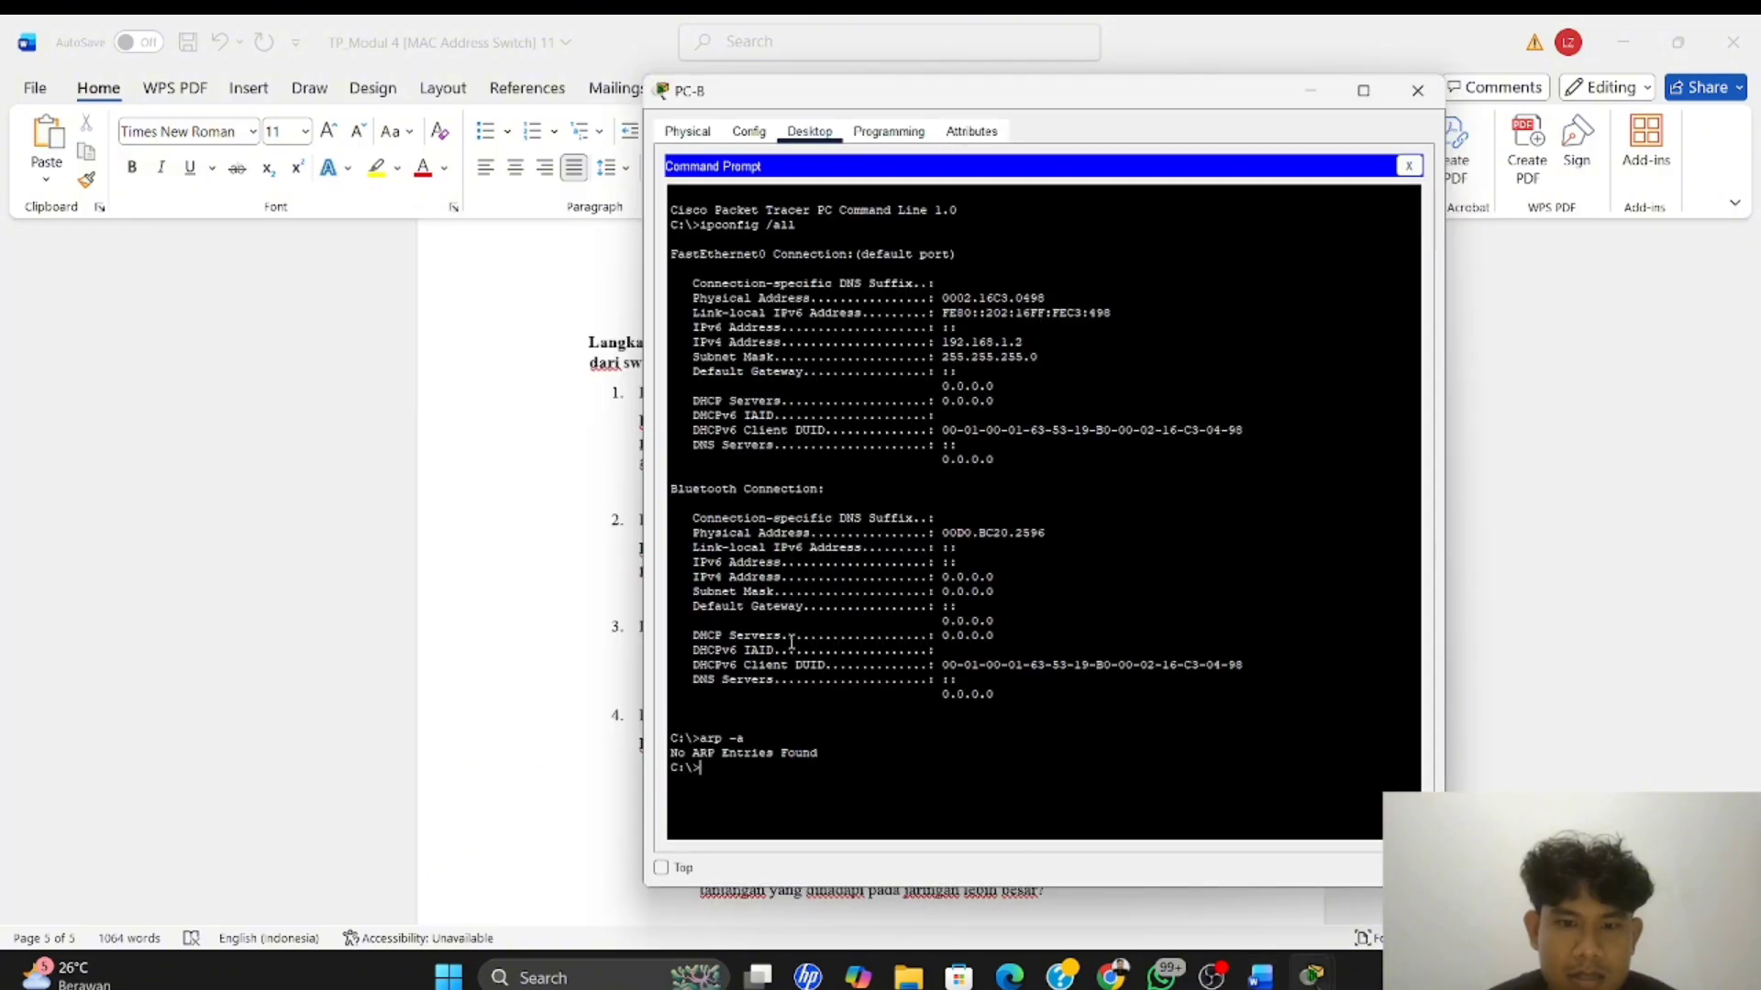
type("ping")
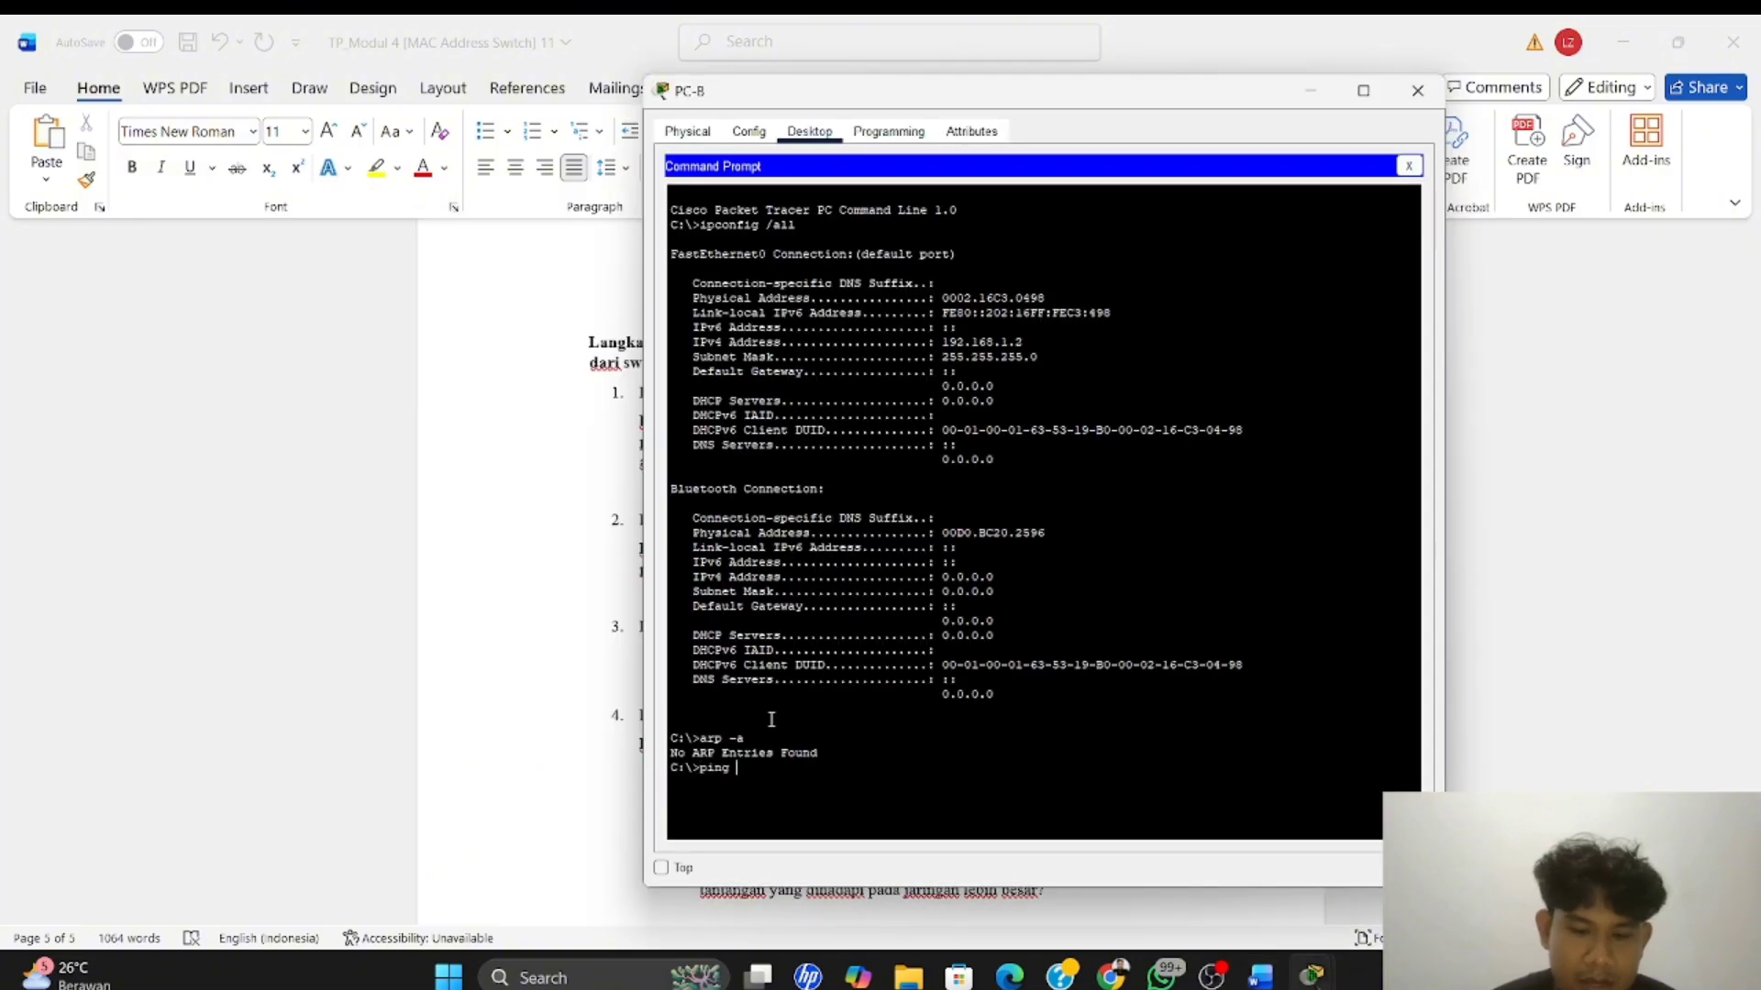
type(" 192")
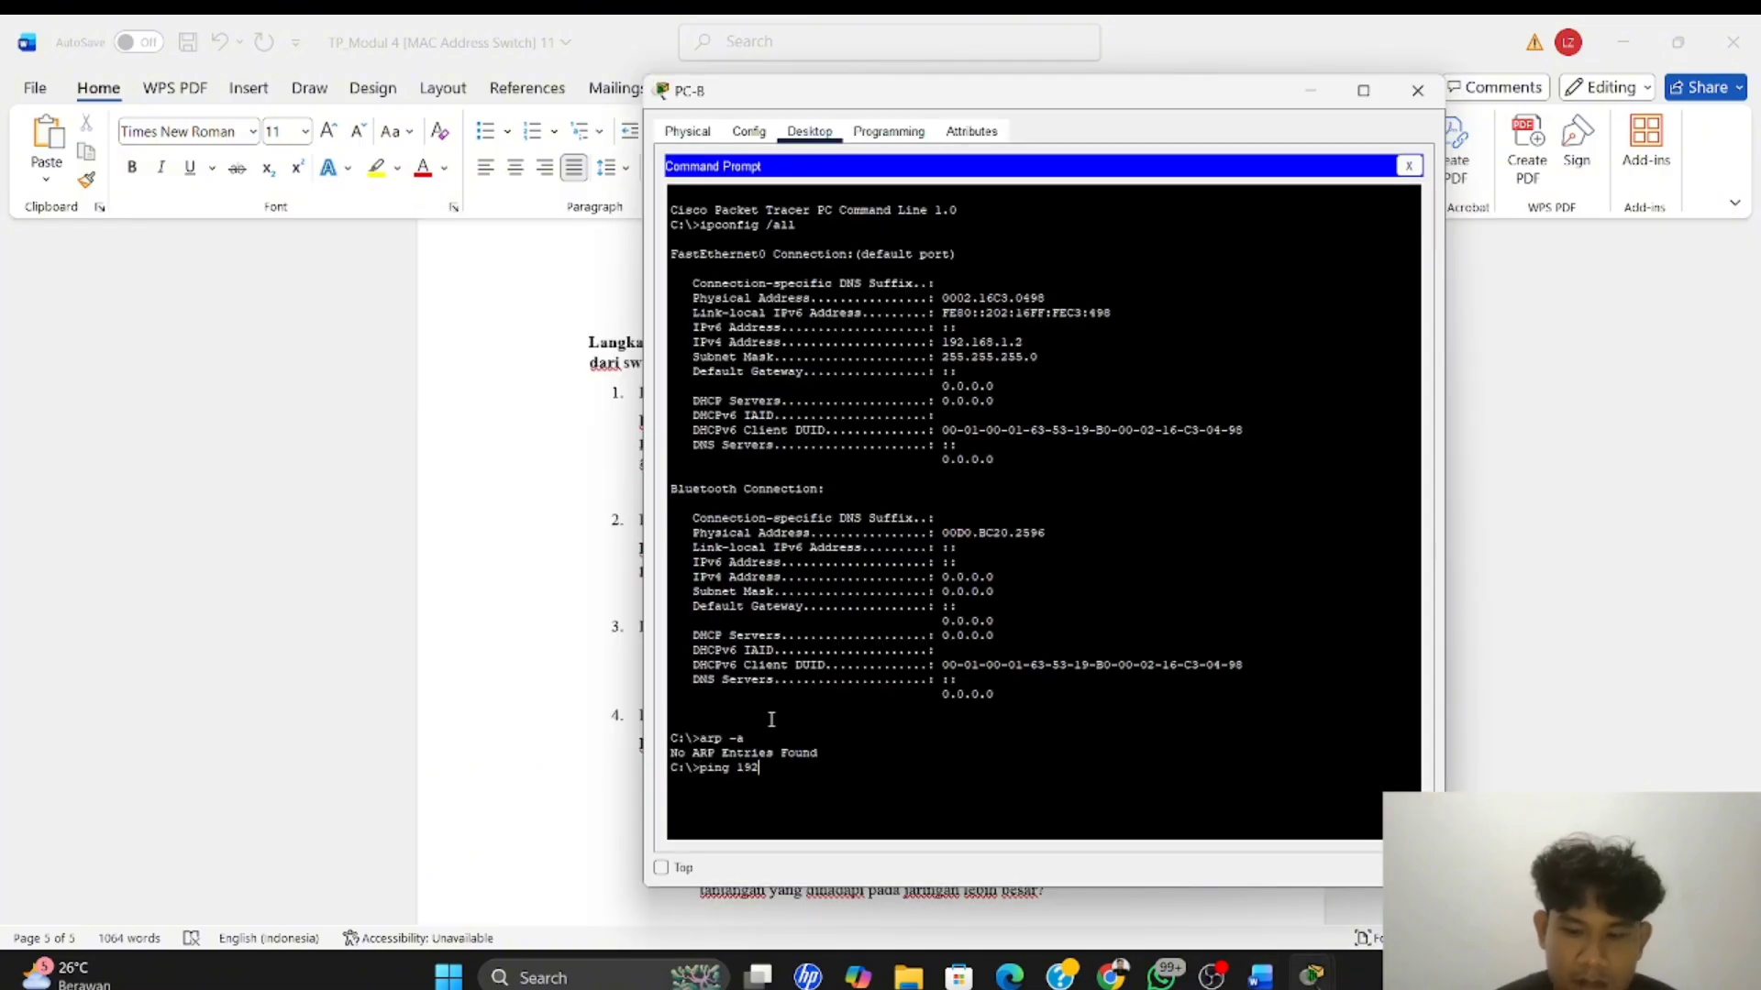
type(".168.")
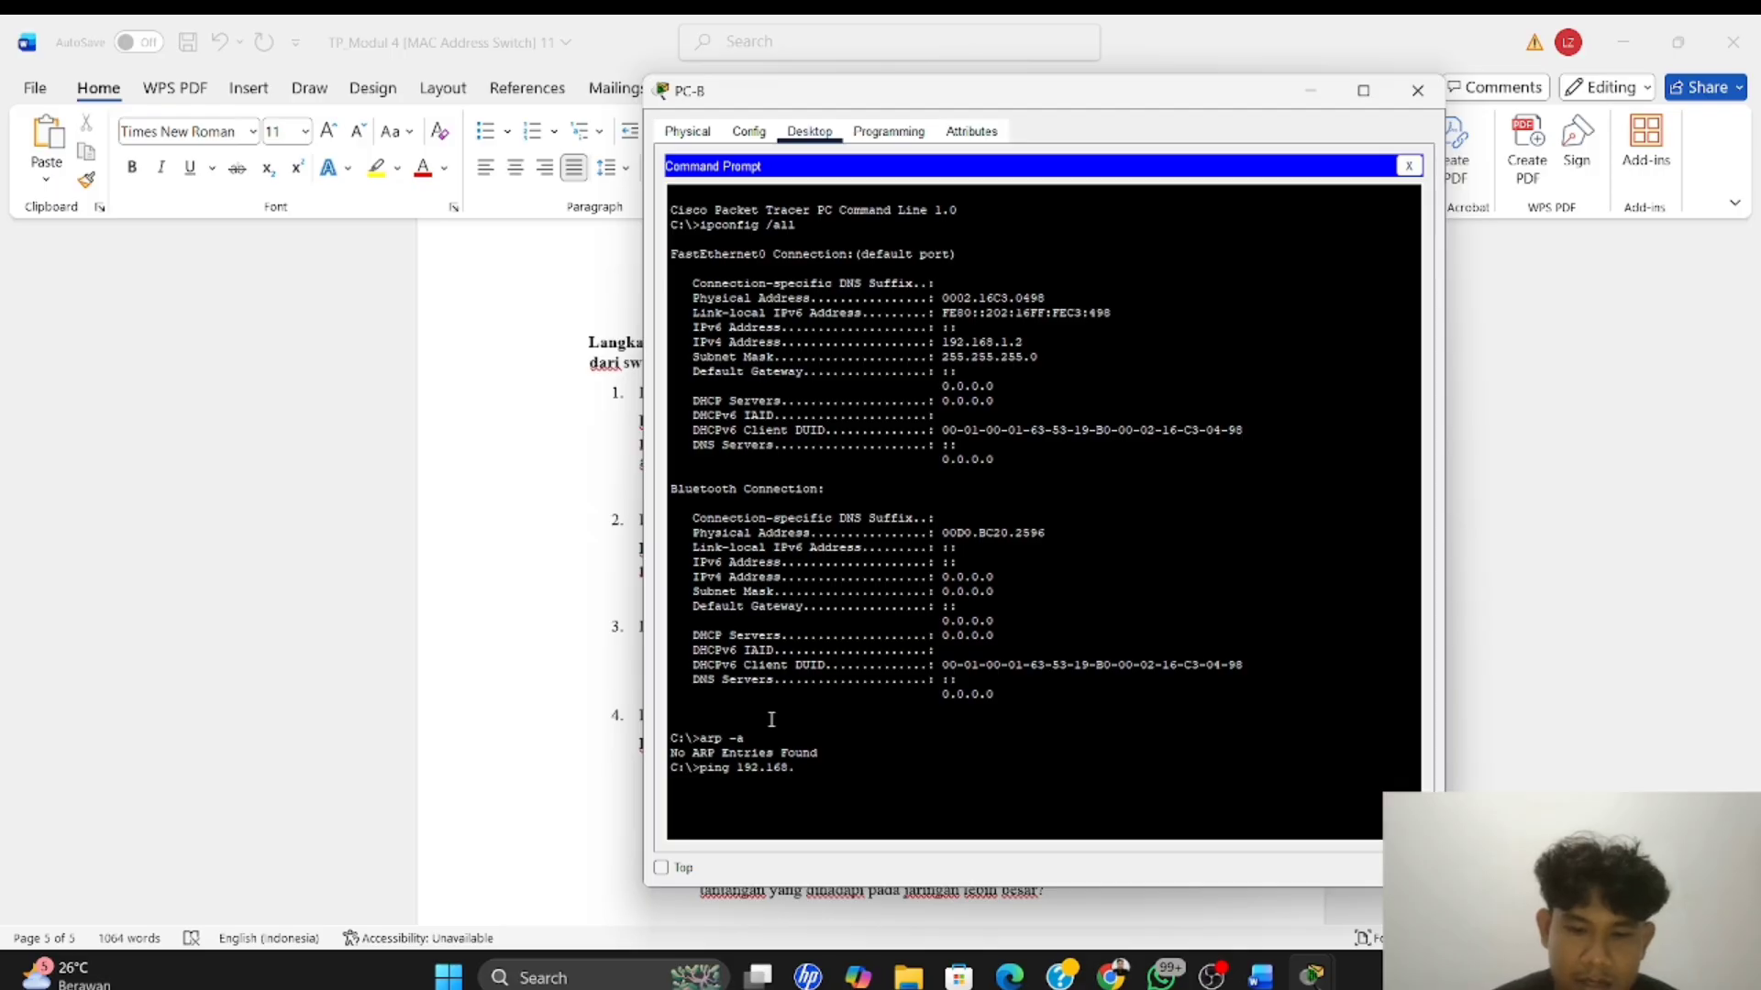
type("1.1")
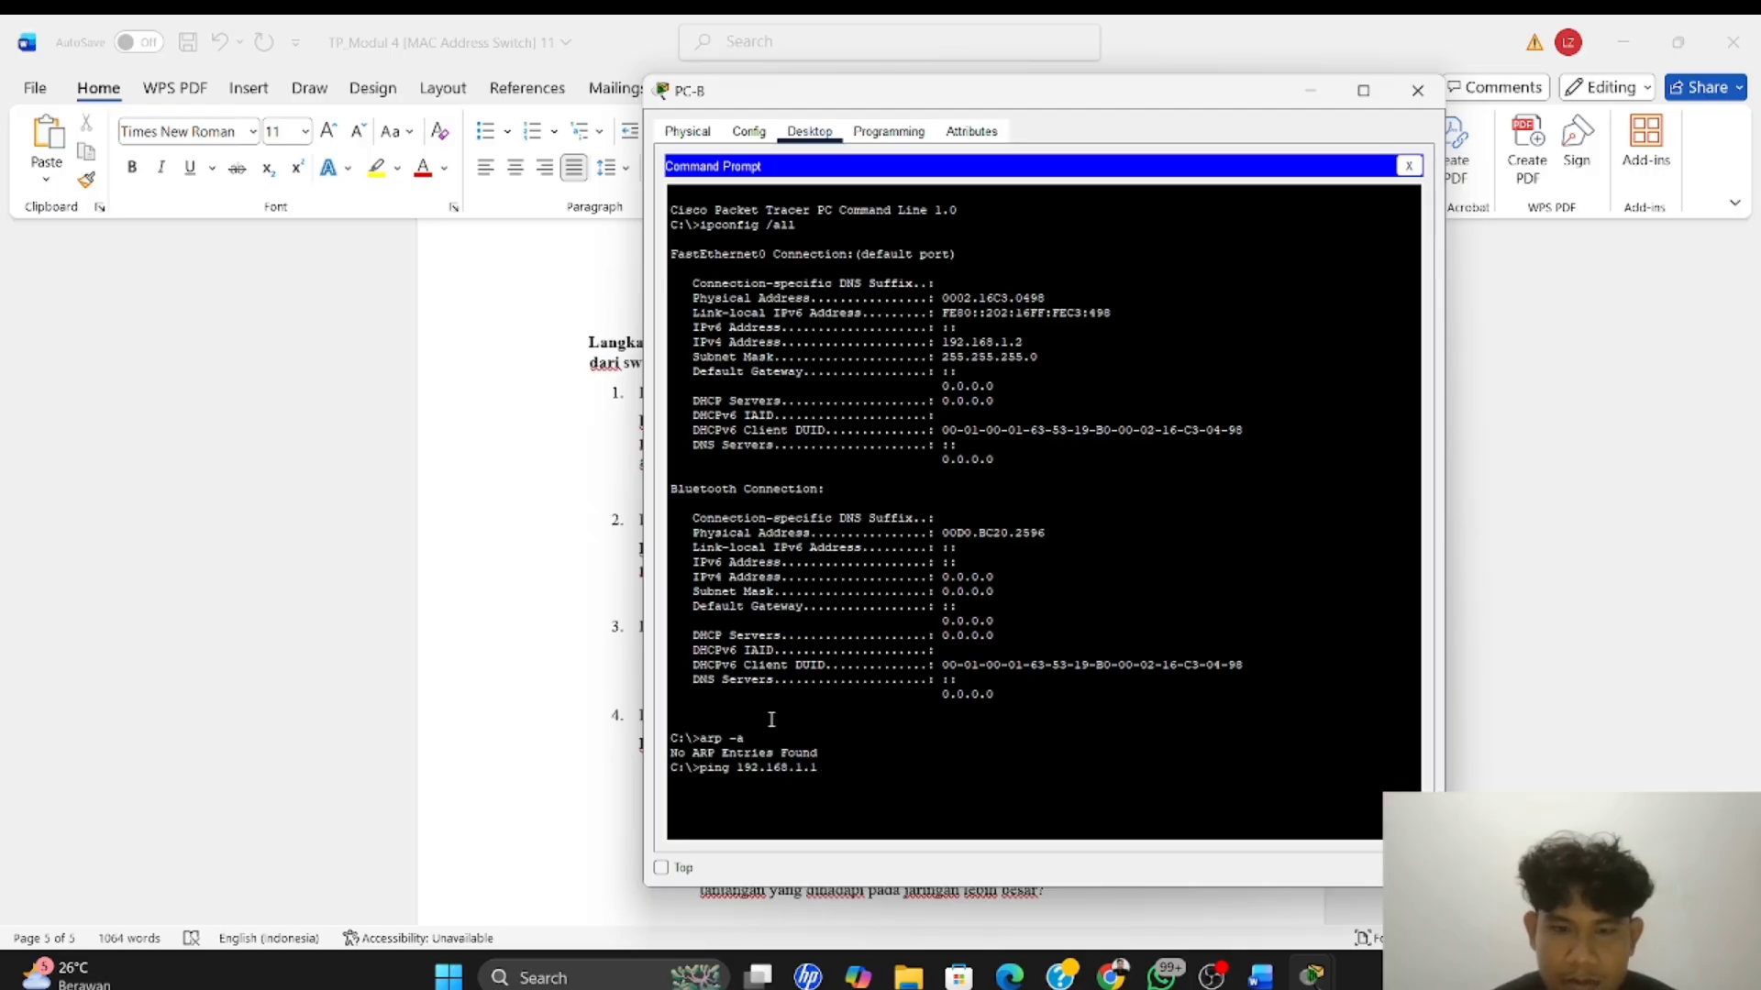
key("Return")
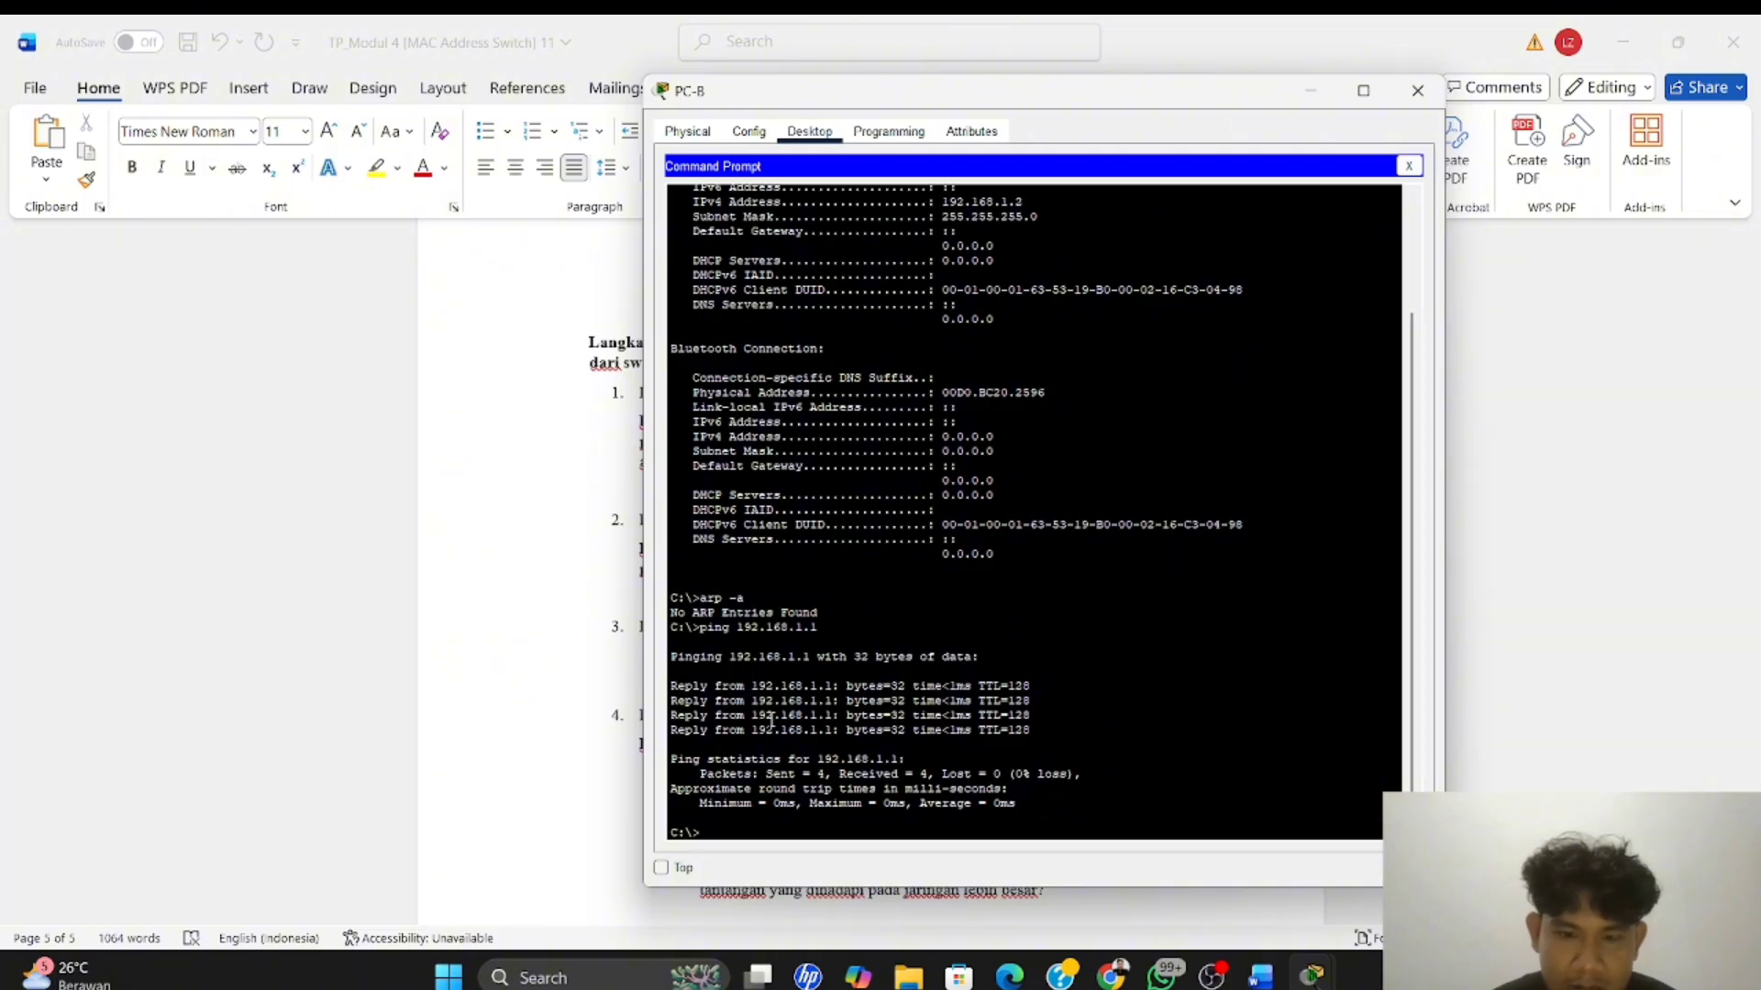
Ping S1 at 192.168.1.11 from PC-B's Command Prompt
key("Up")
key("BackSpace")
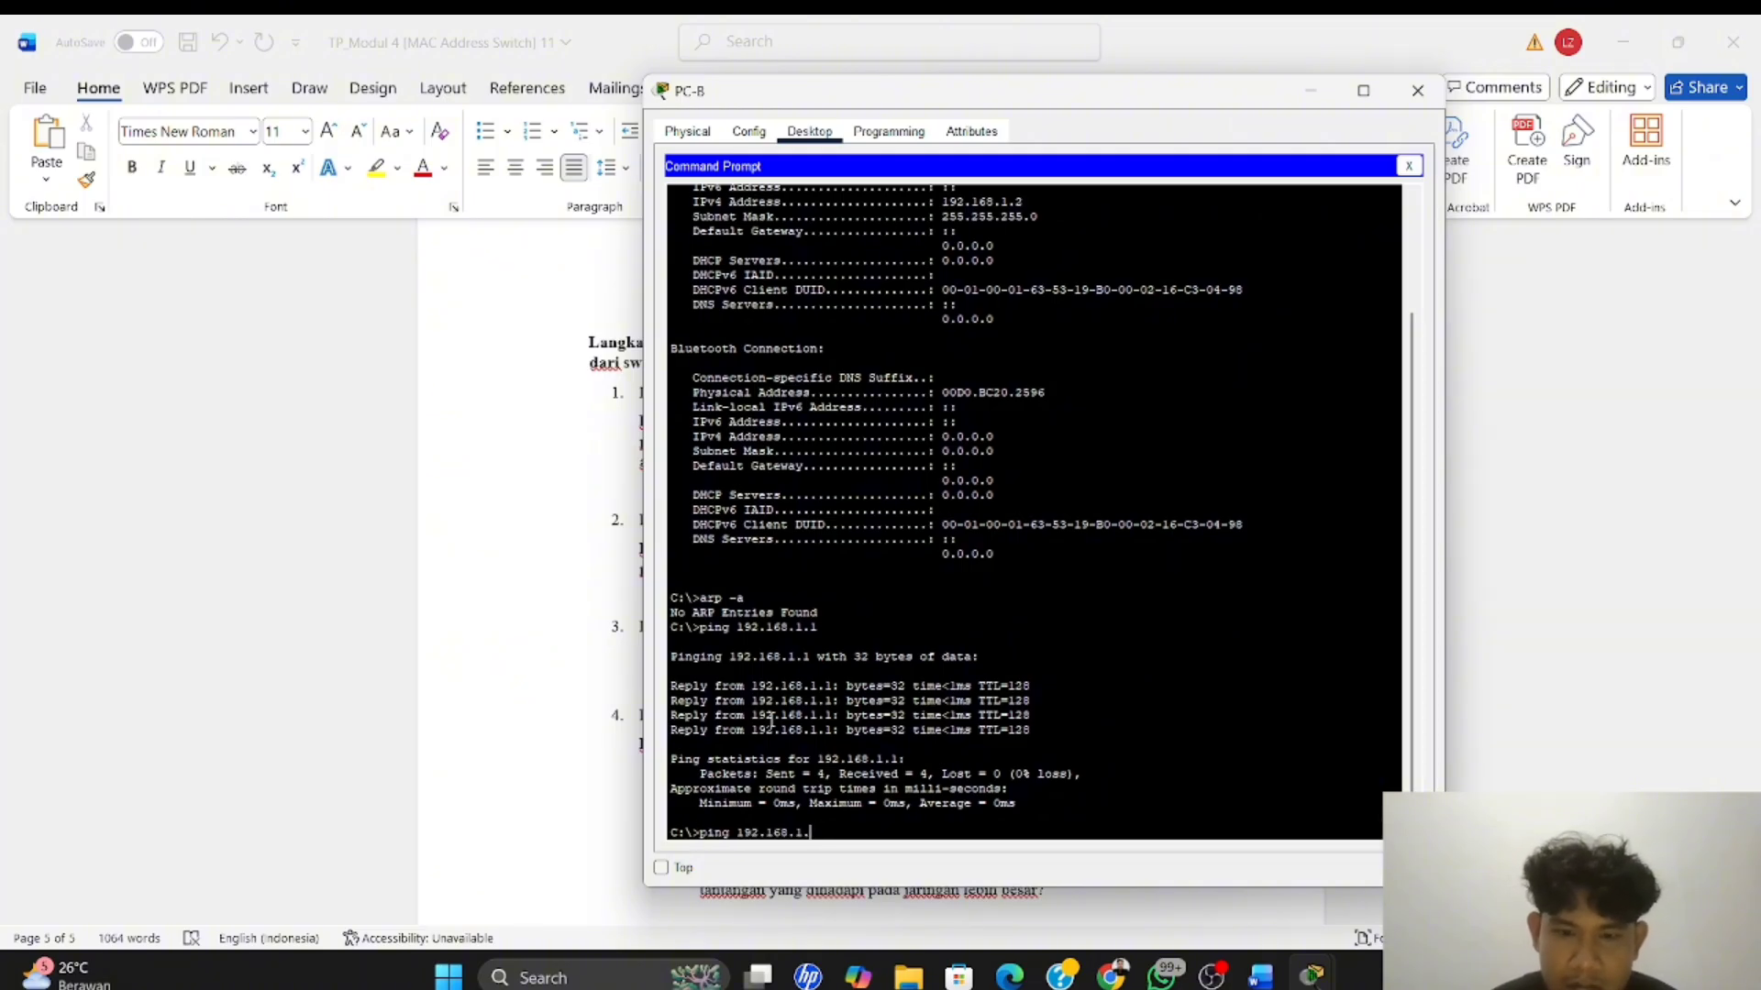
type("11")
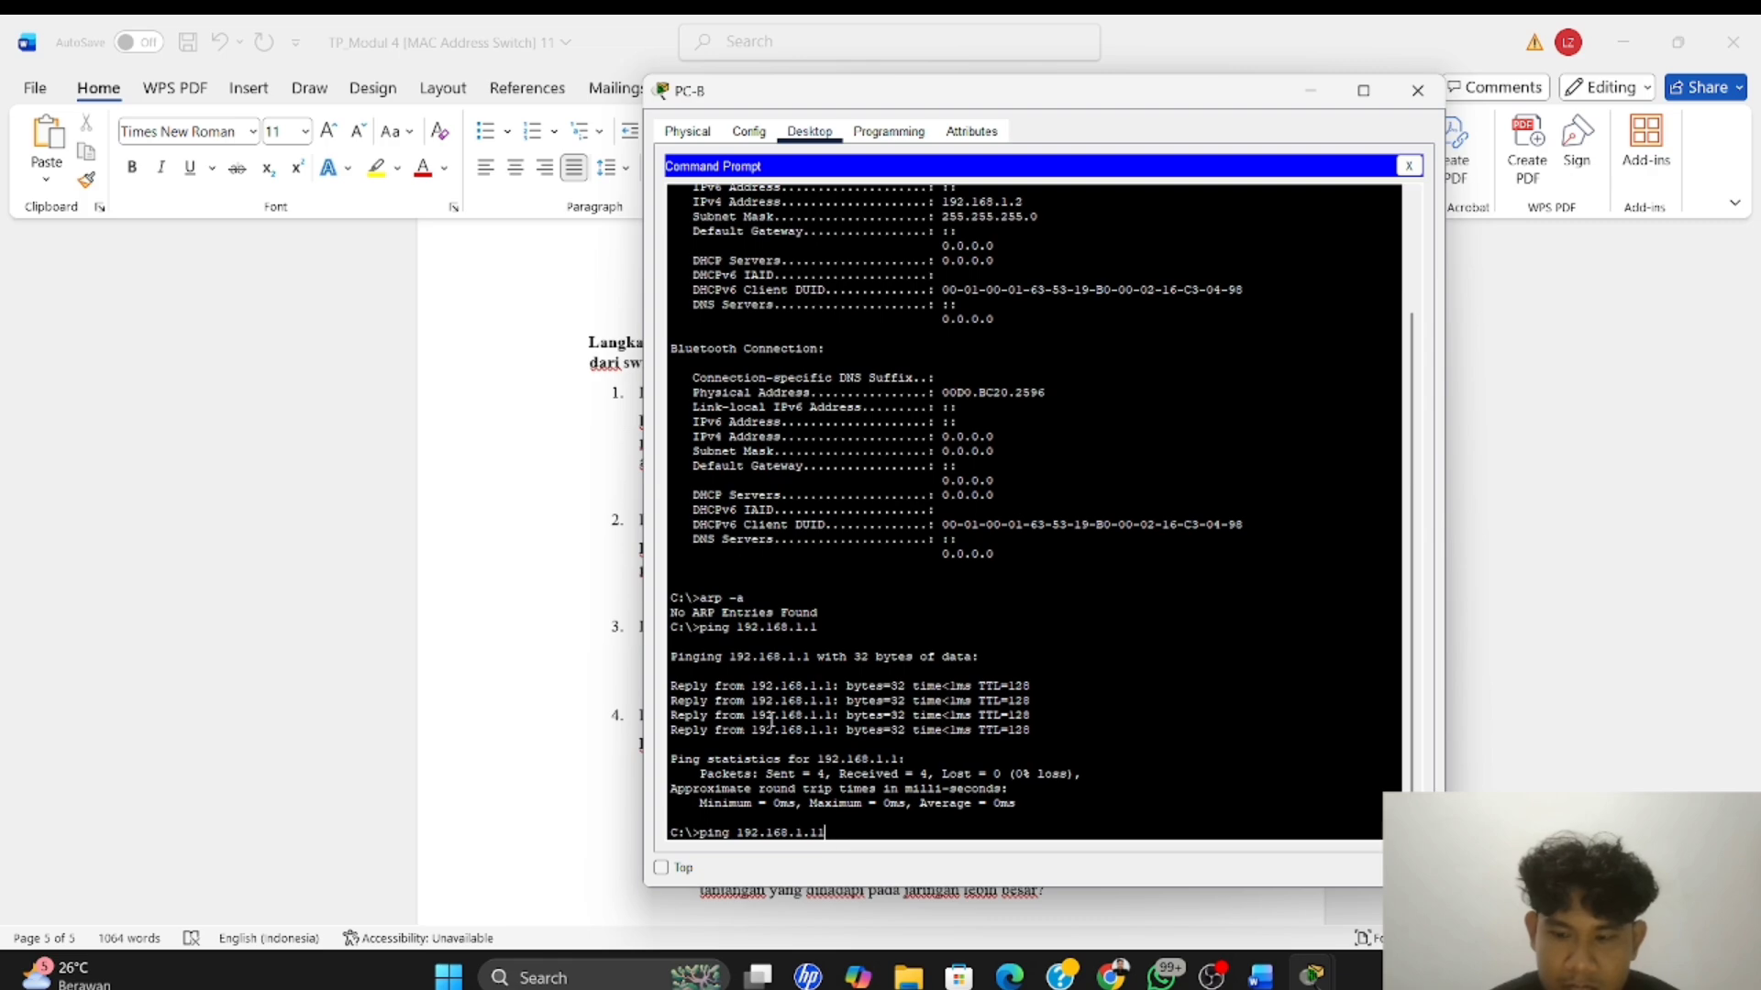
key("Return")
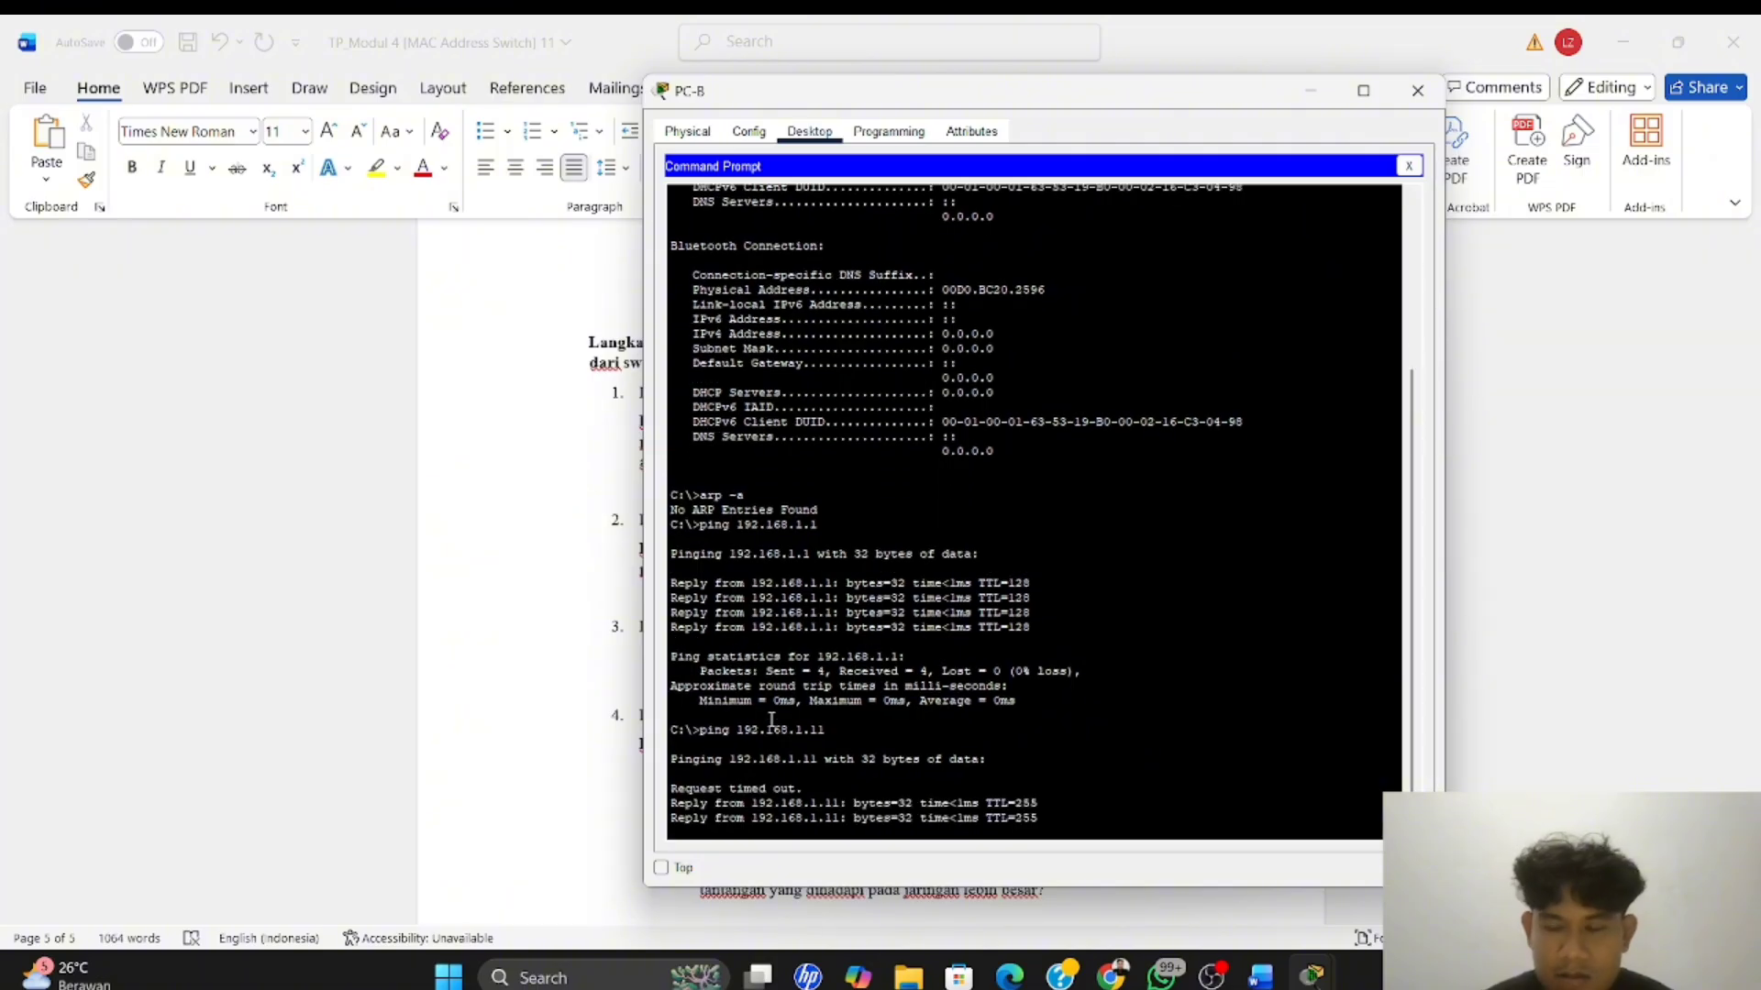
Repeat the ping to S1 at 192.168.1.11 from PC-B's Command Prompt and ping S2 at 192.168.1.12 twice
key("Up")
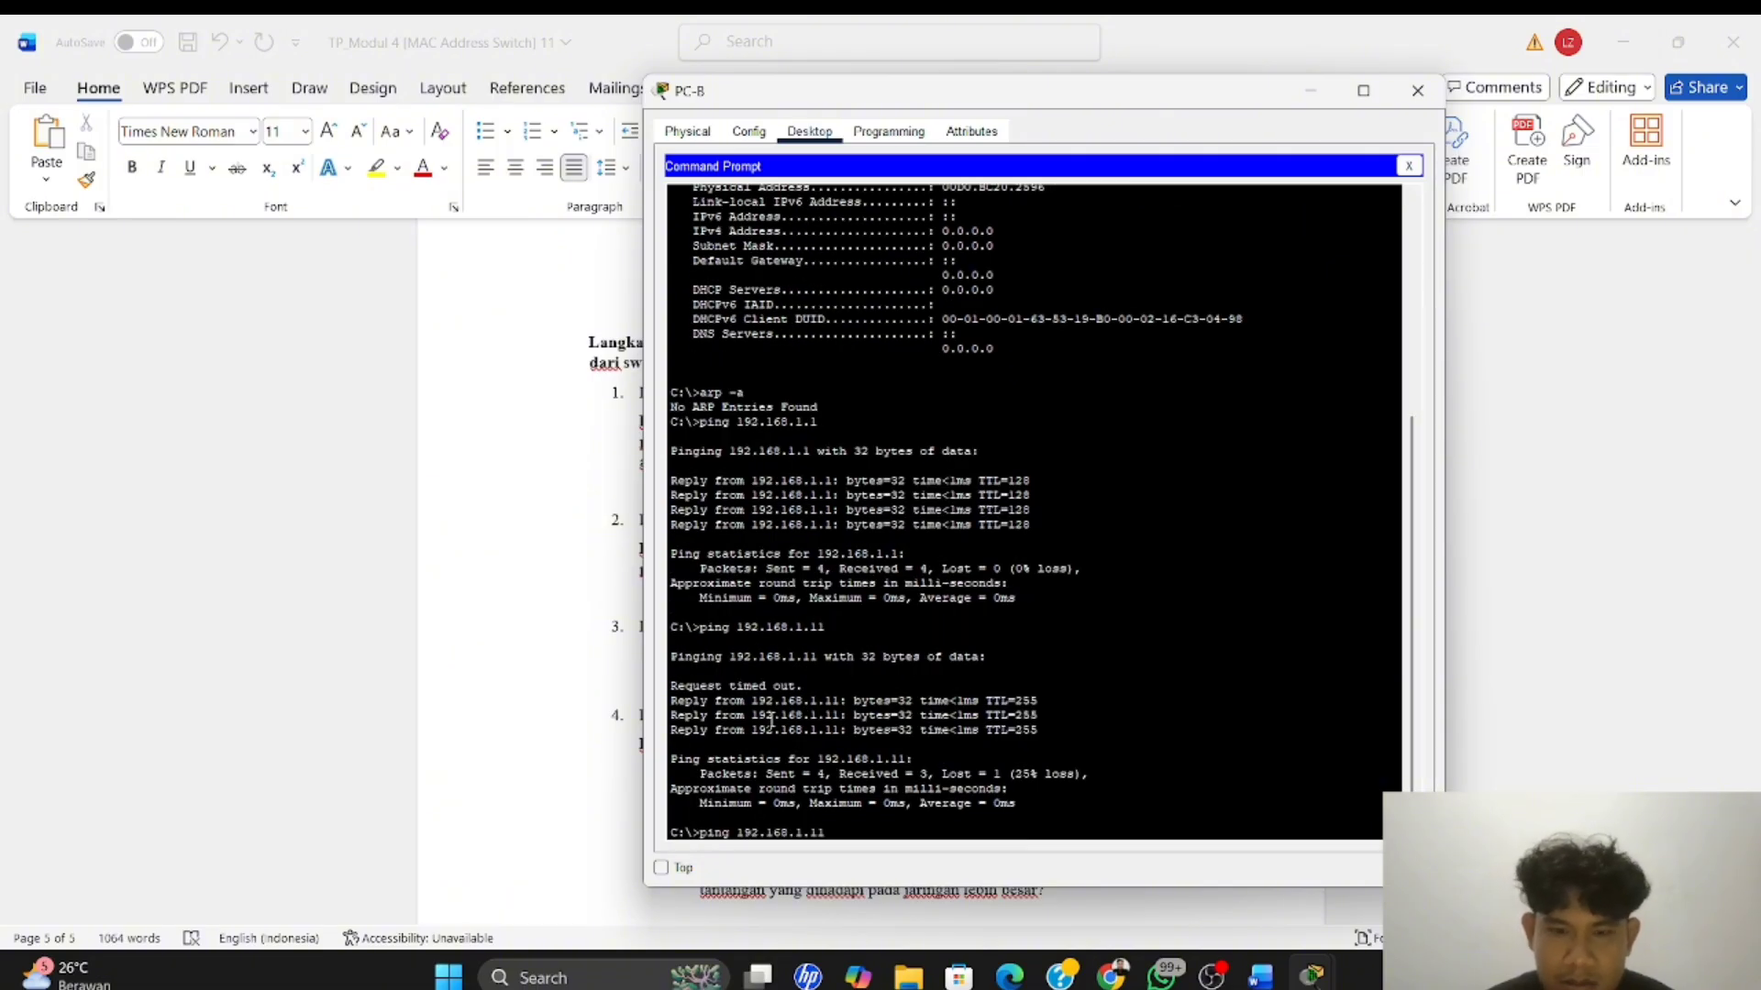
key("Return")
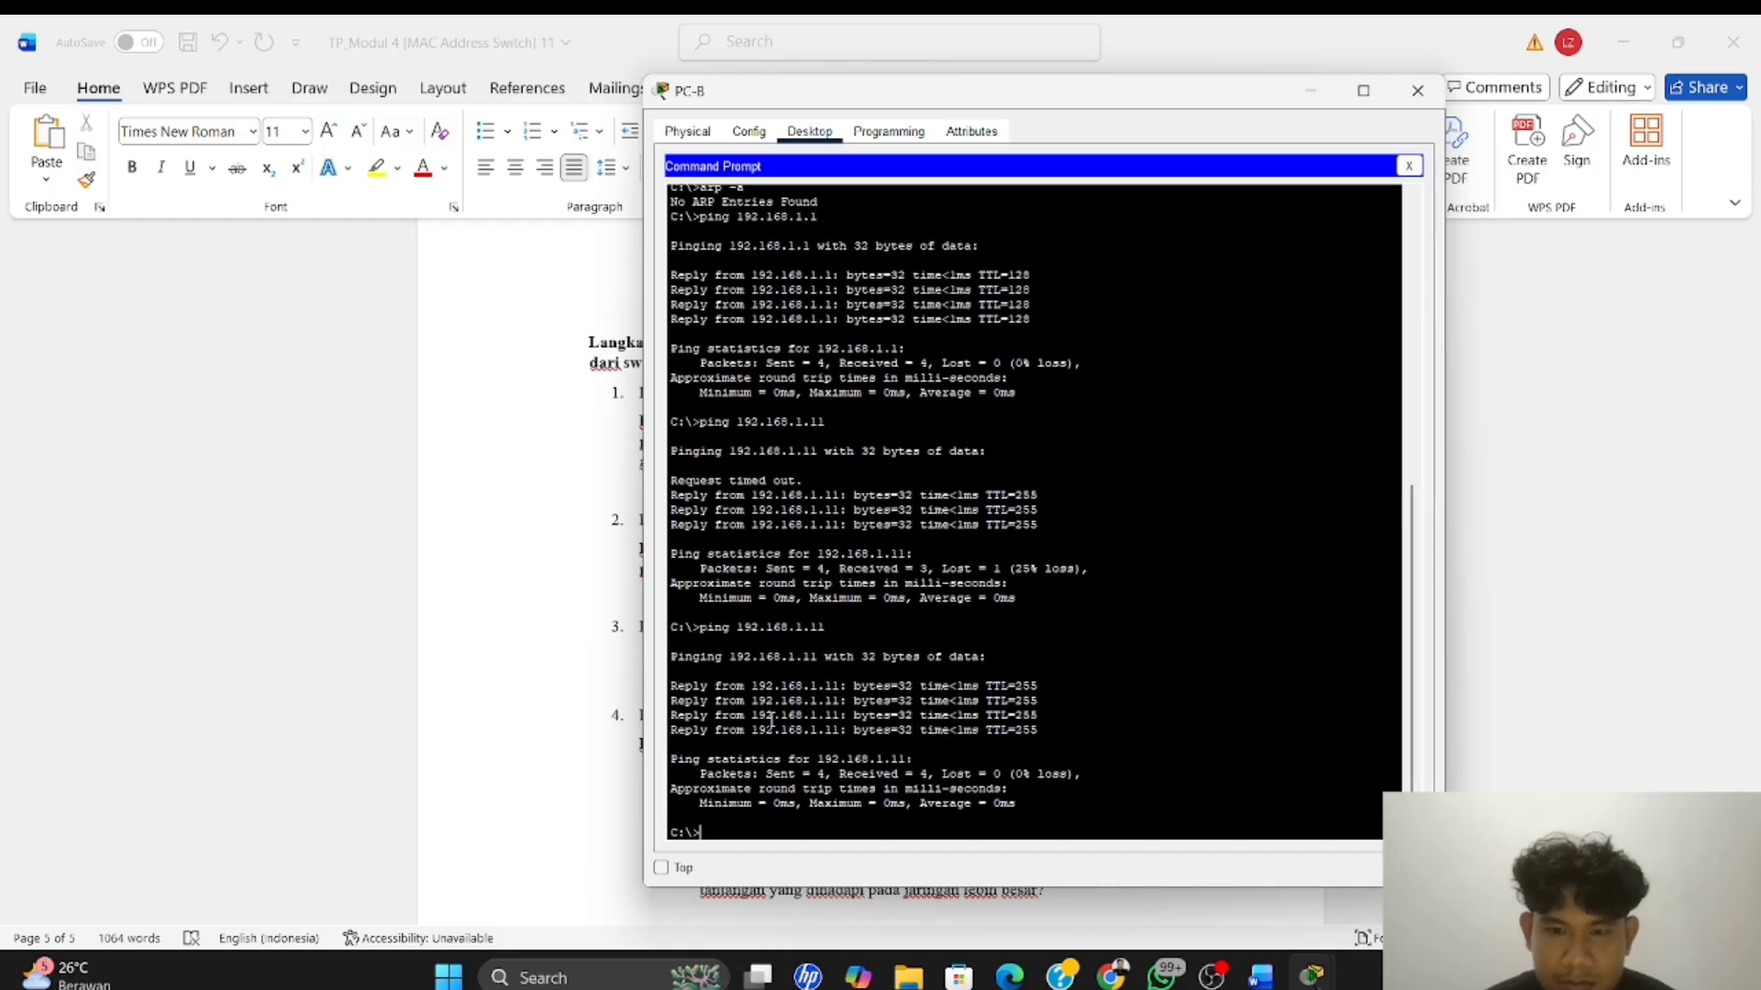
key("Up")
key("BackSpace")
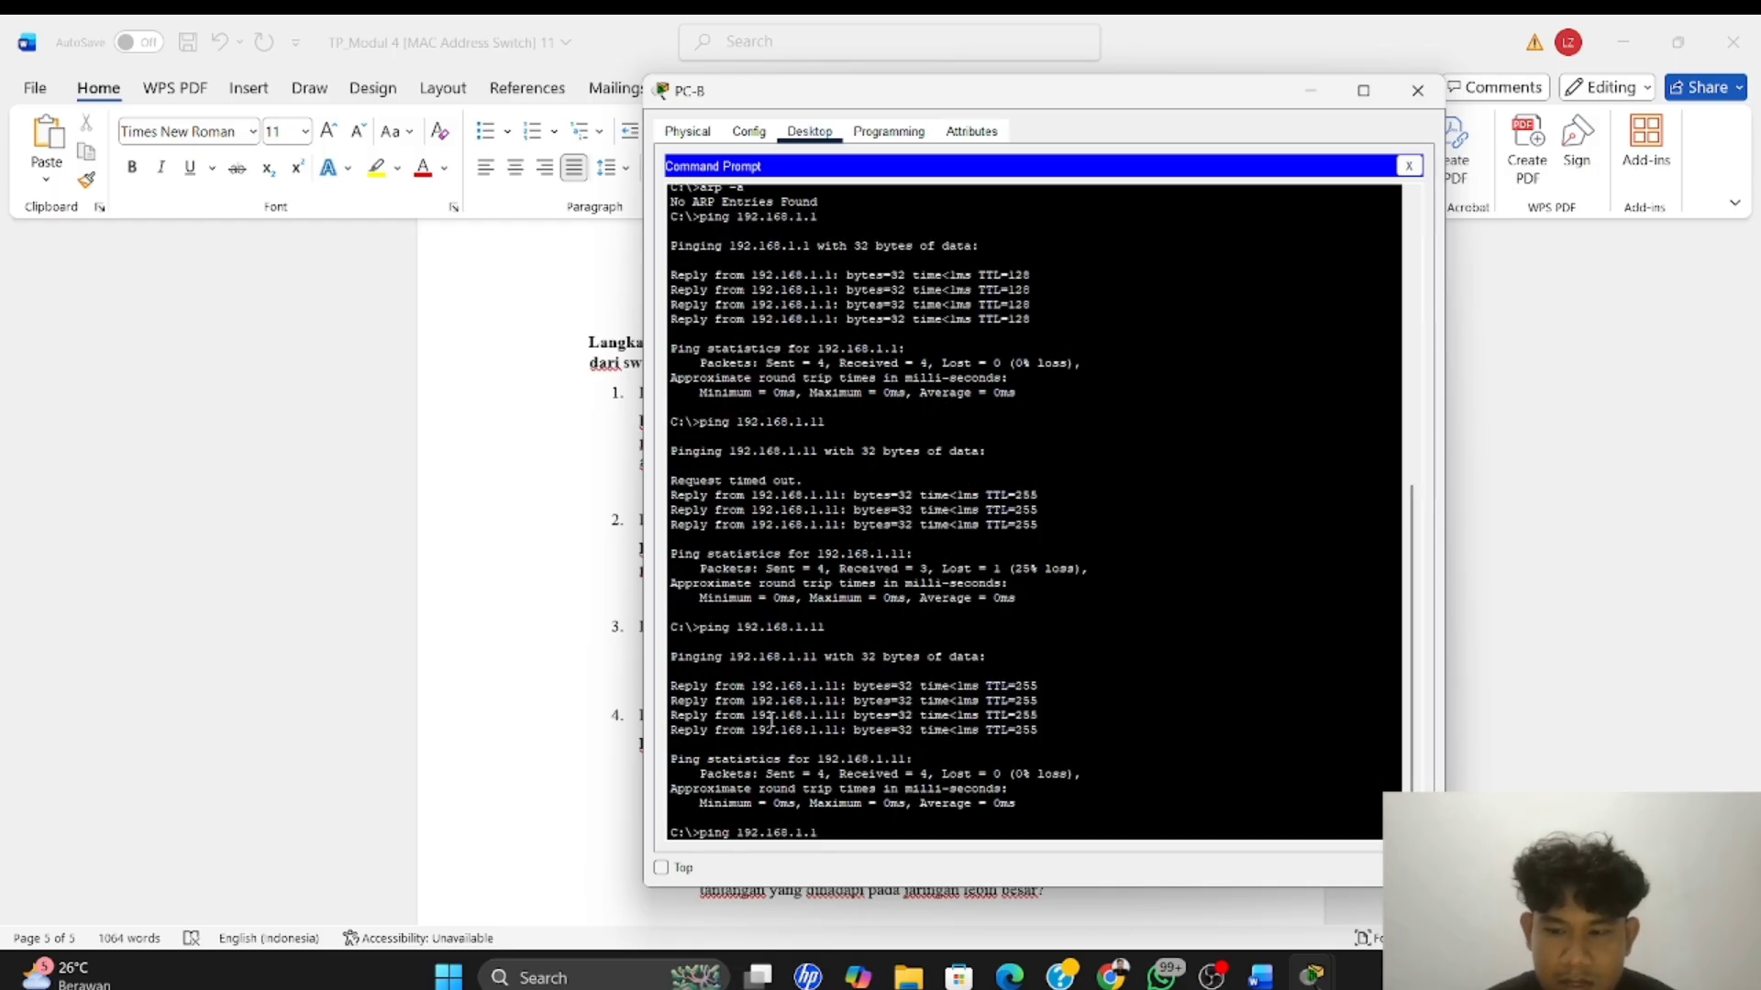
type("2")
key("Return")
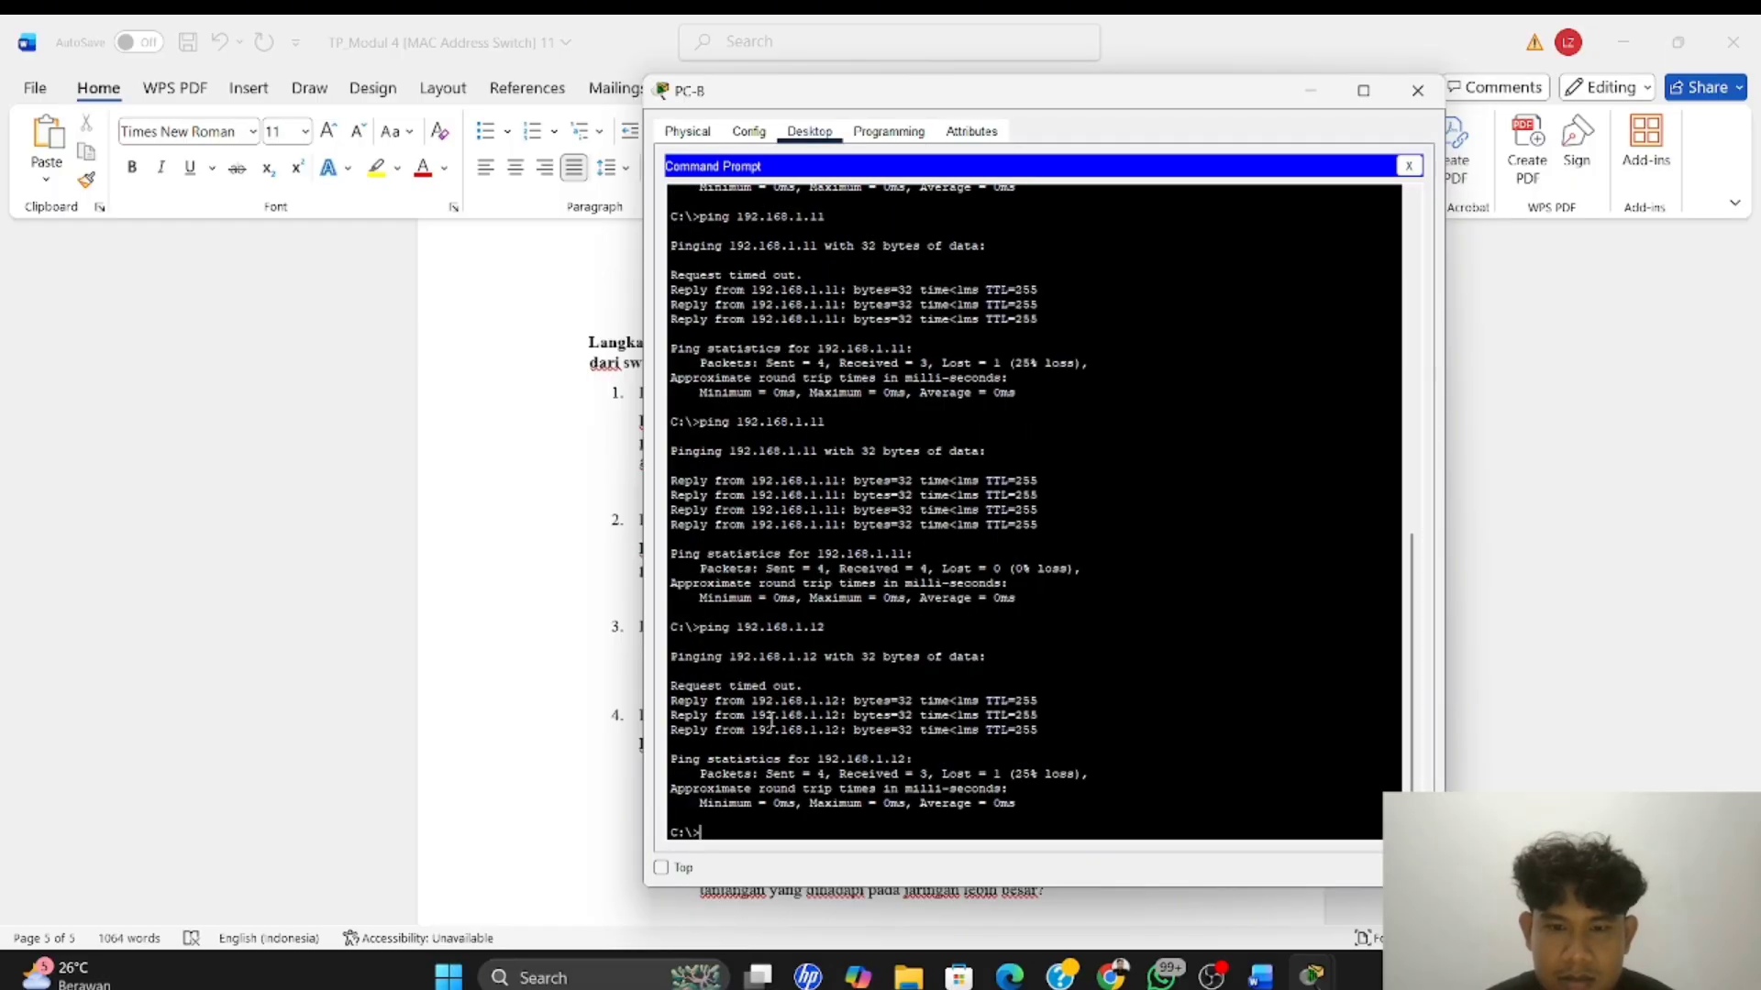
key("Up")
key("Return")
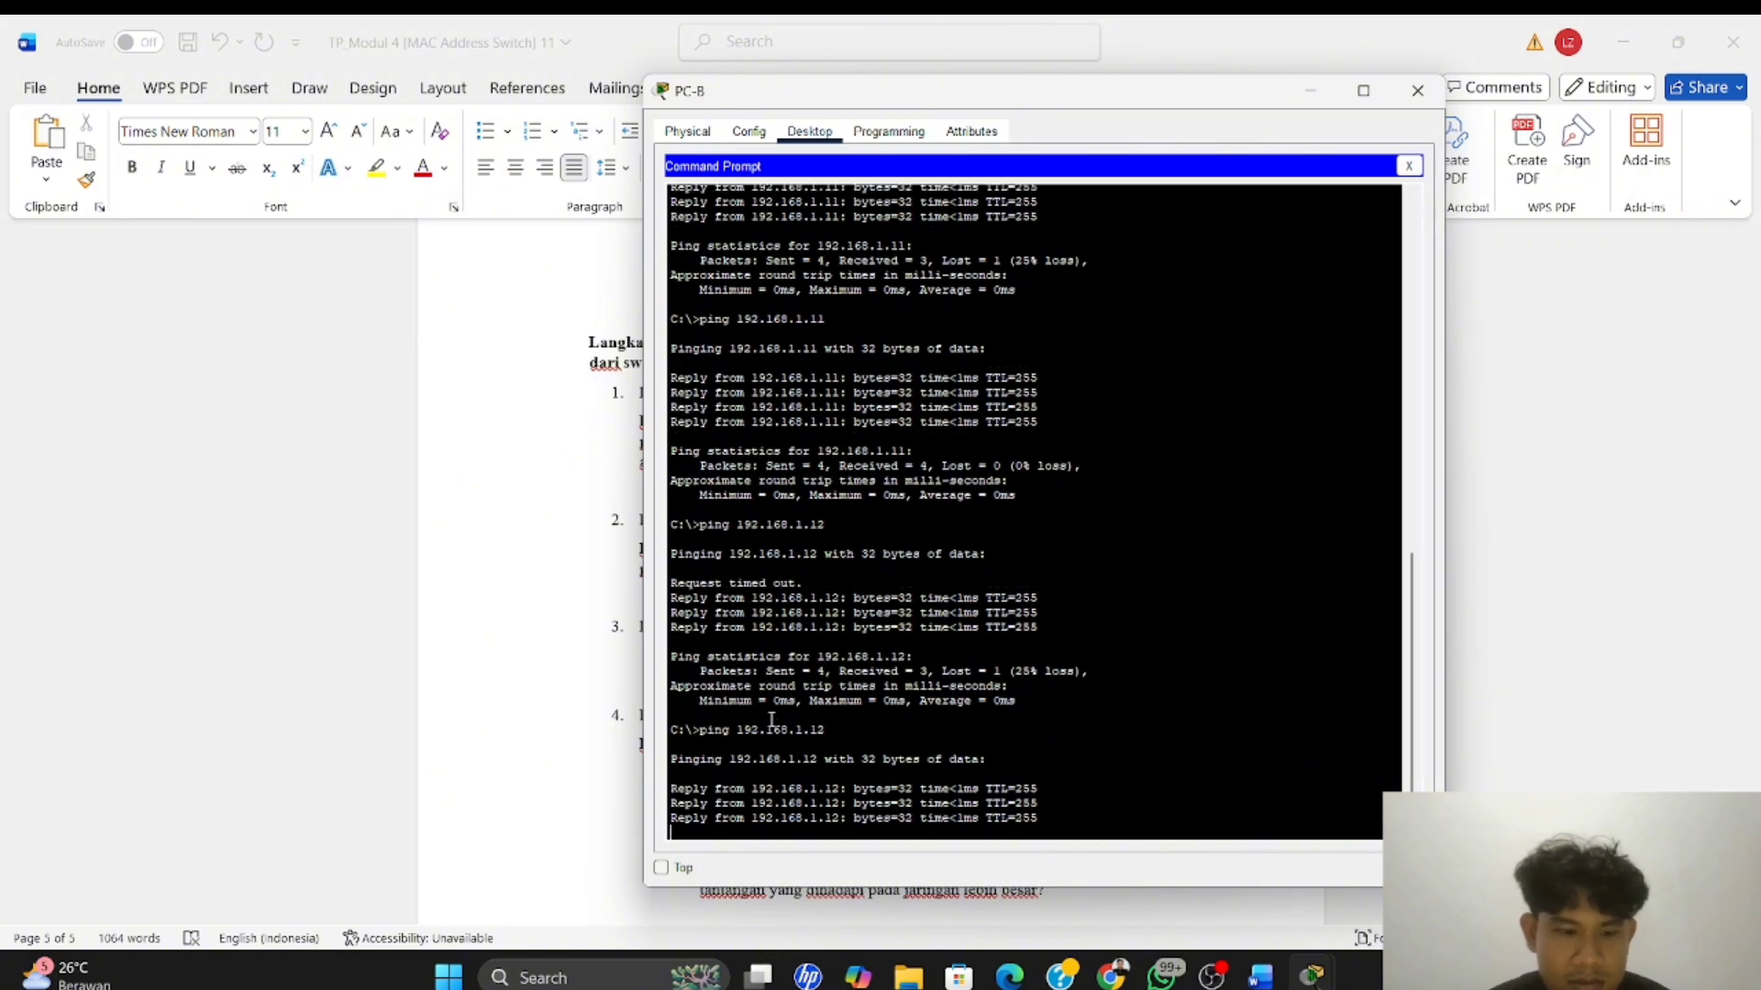
Switch to Word and answer the second Langkah 4 question, after "konfigurasi IP anda.", with "Ya.Semua perangkat memberi balasan."
key("alt+Tab")
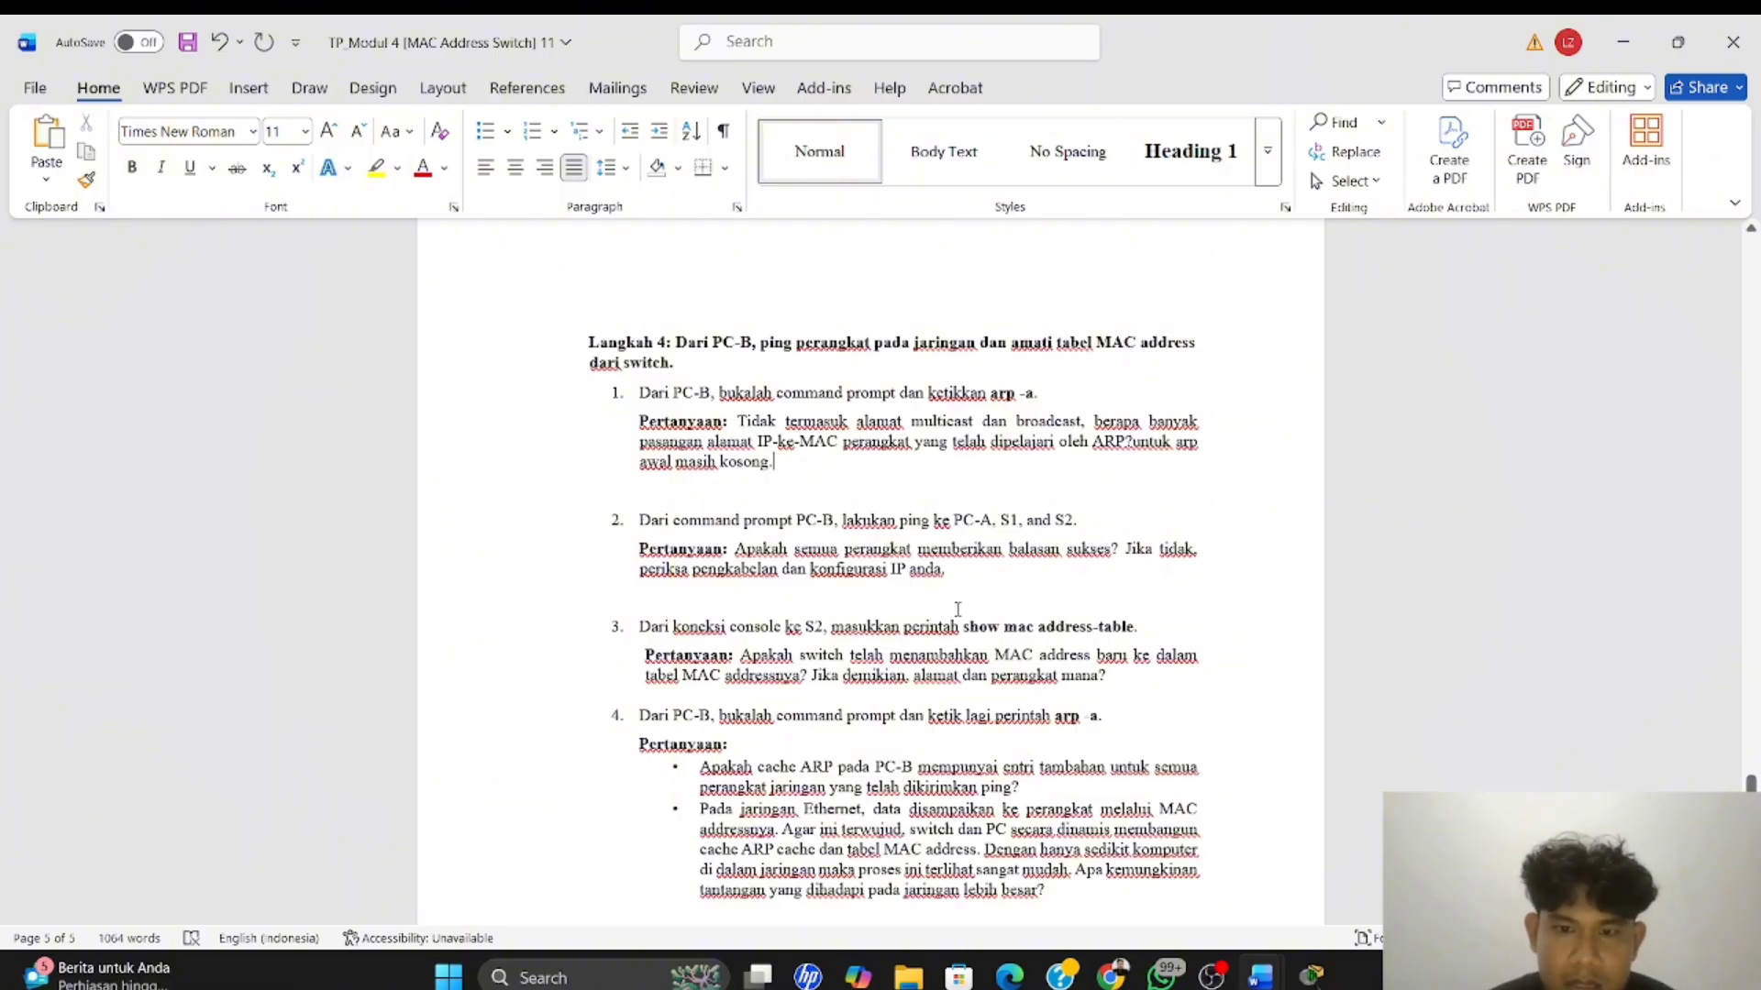
left_click(952, 570)
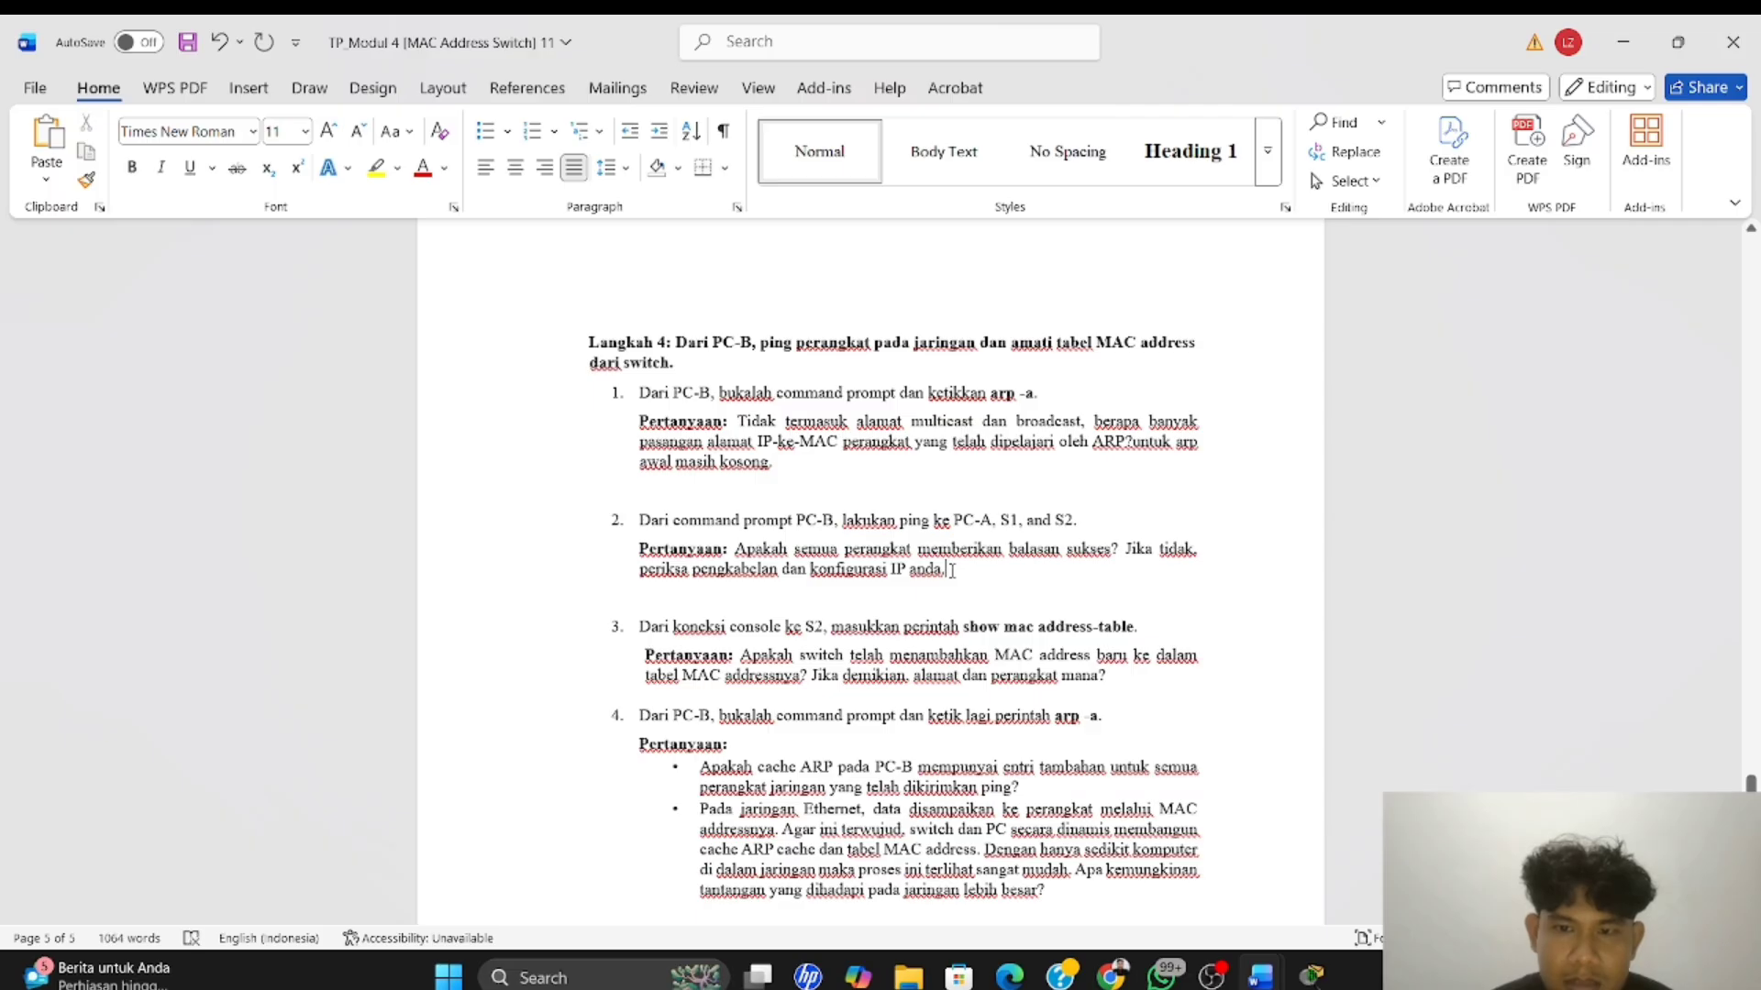
type("s")
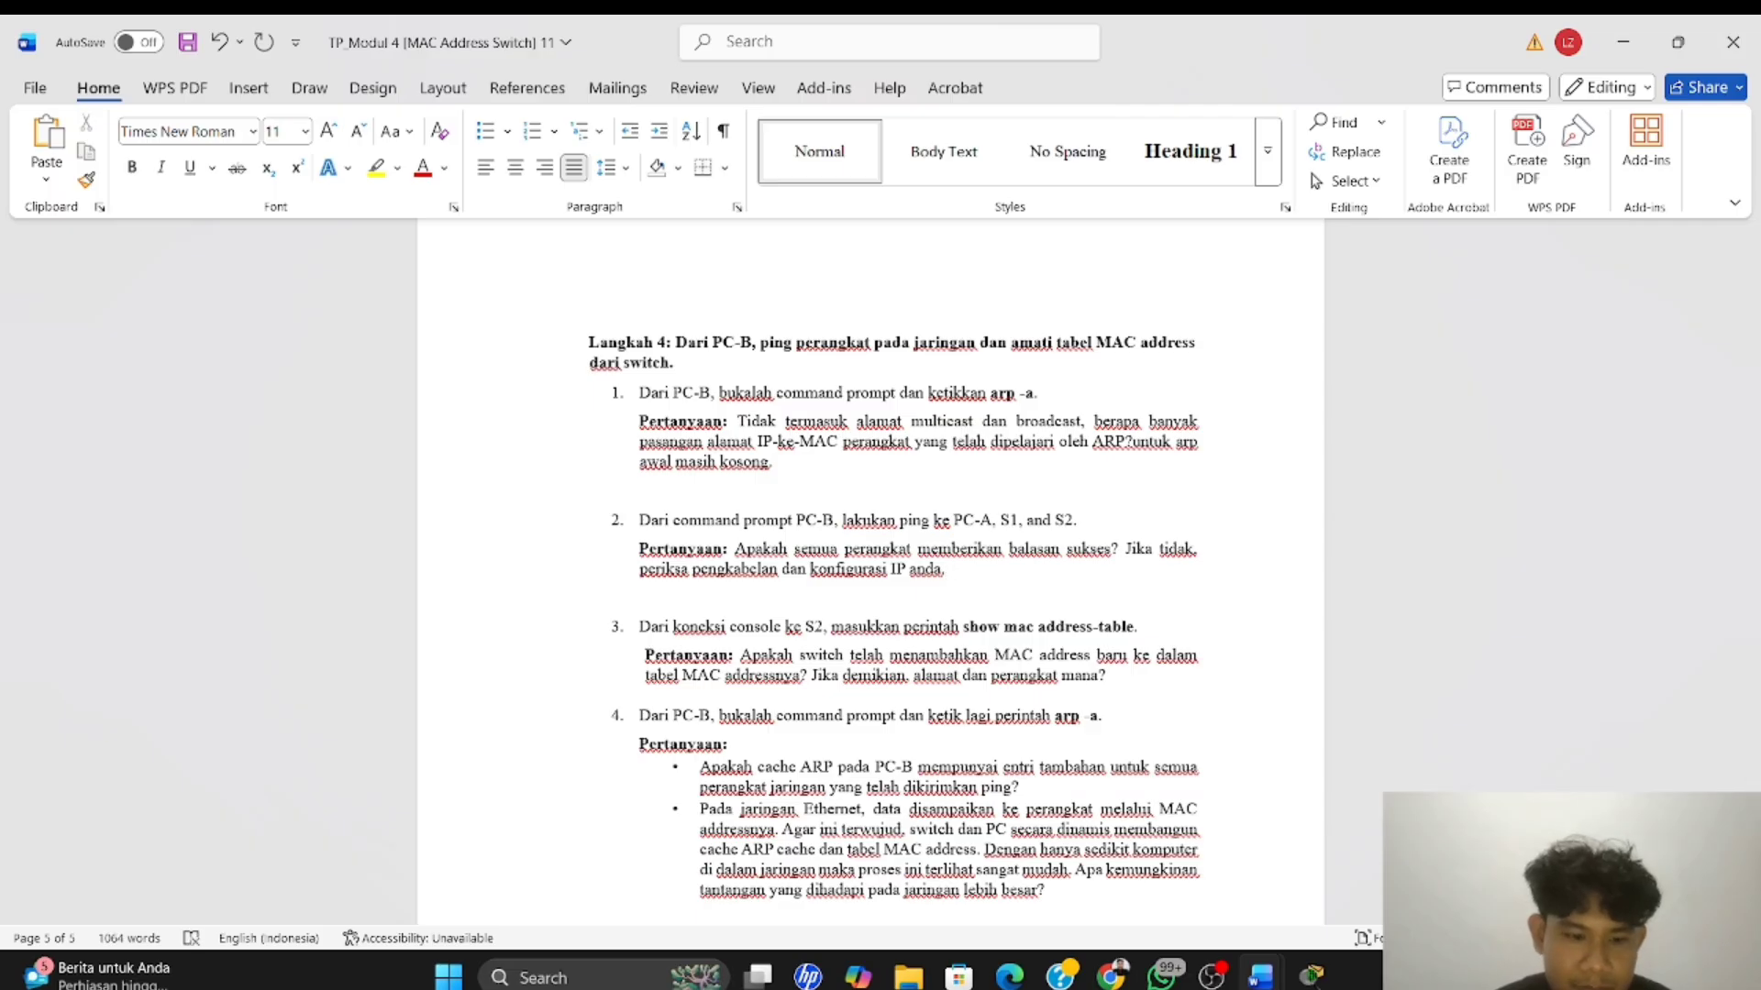
type("emua")
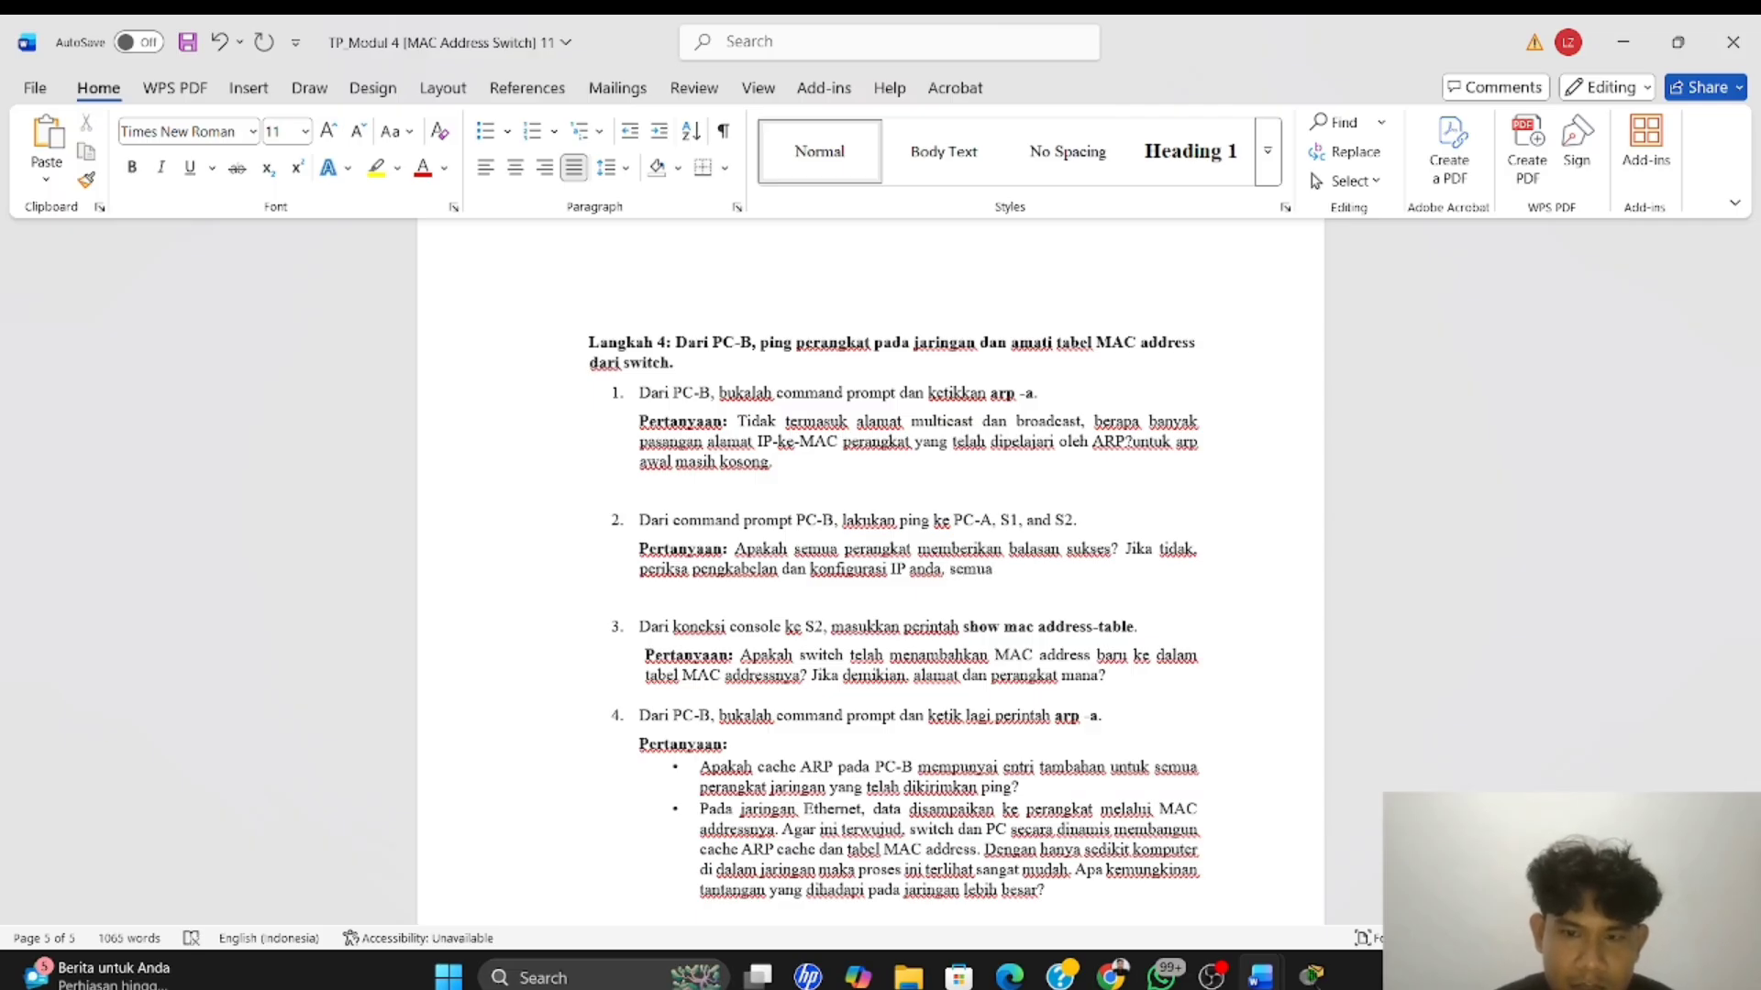
type(" pern")
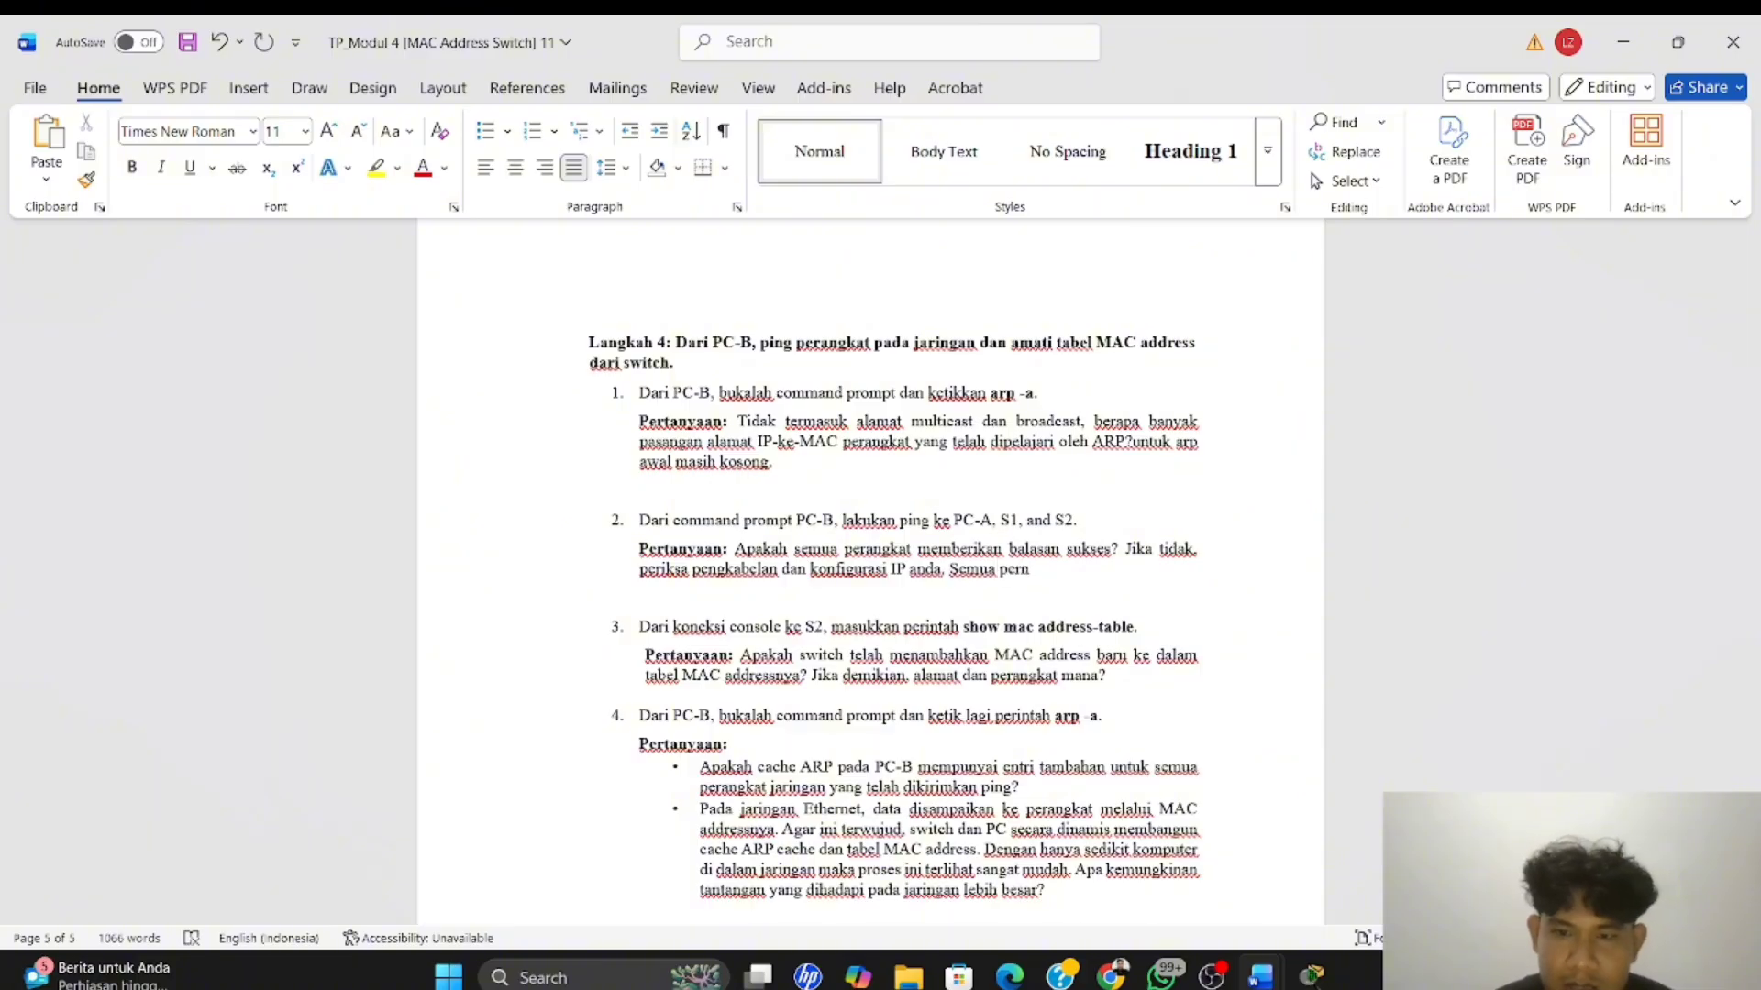
key("BackSpace")
type("angk")
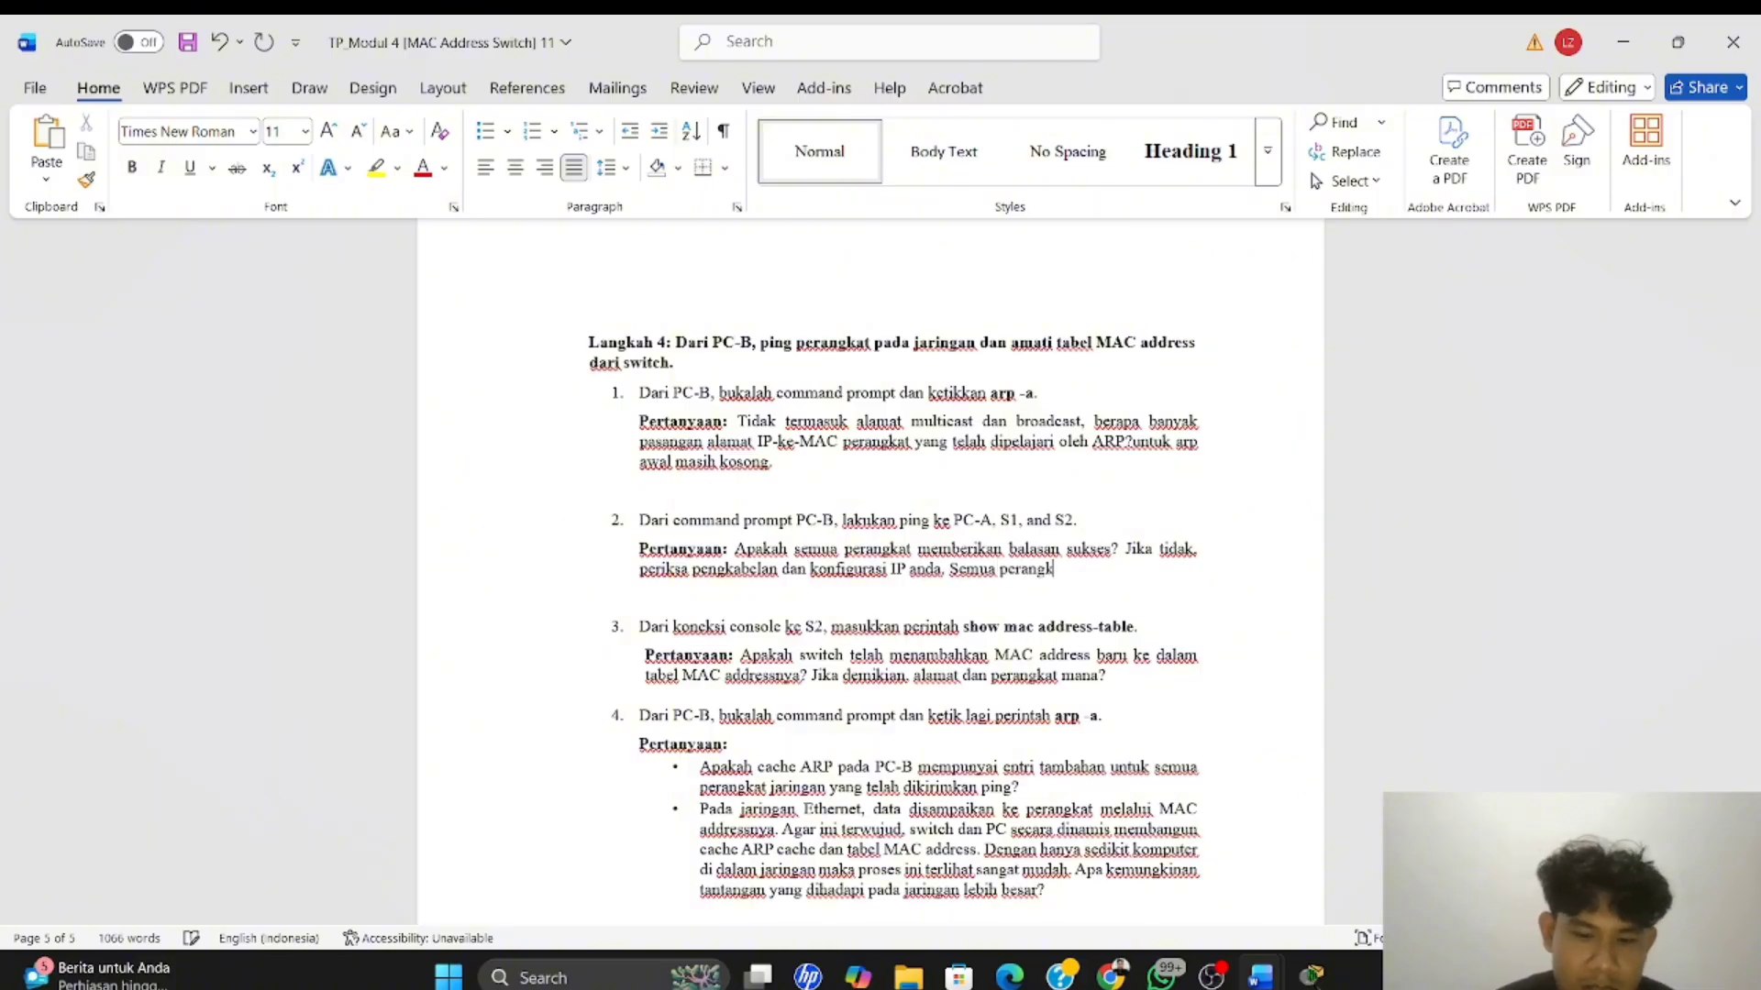
type("at memberi ")
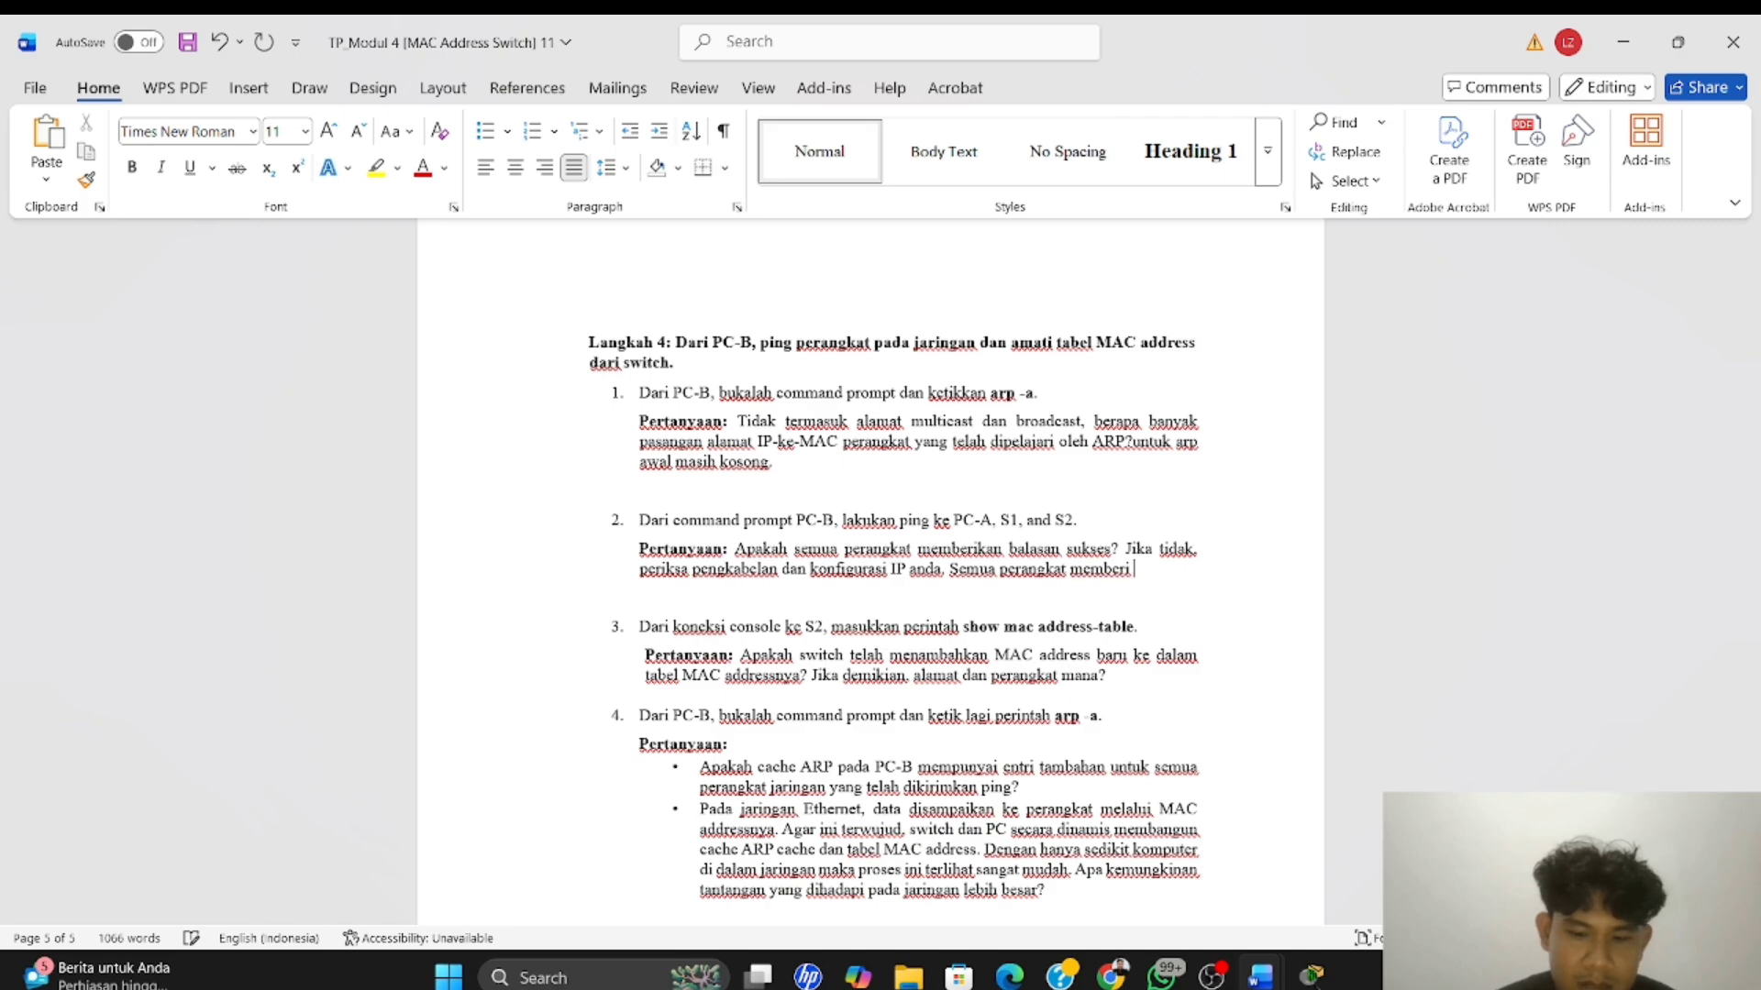
type("balasan")
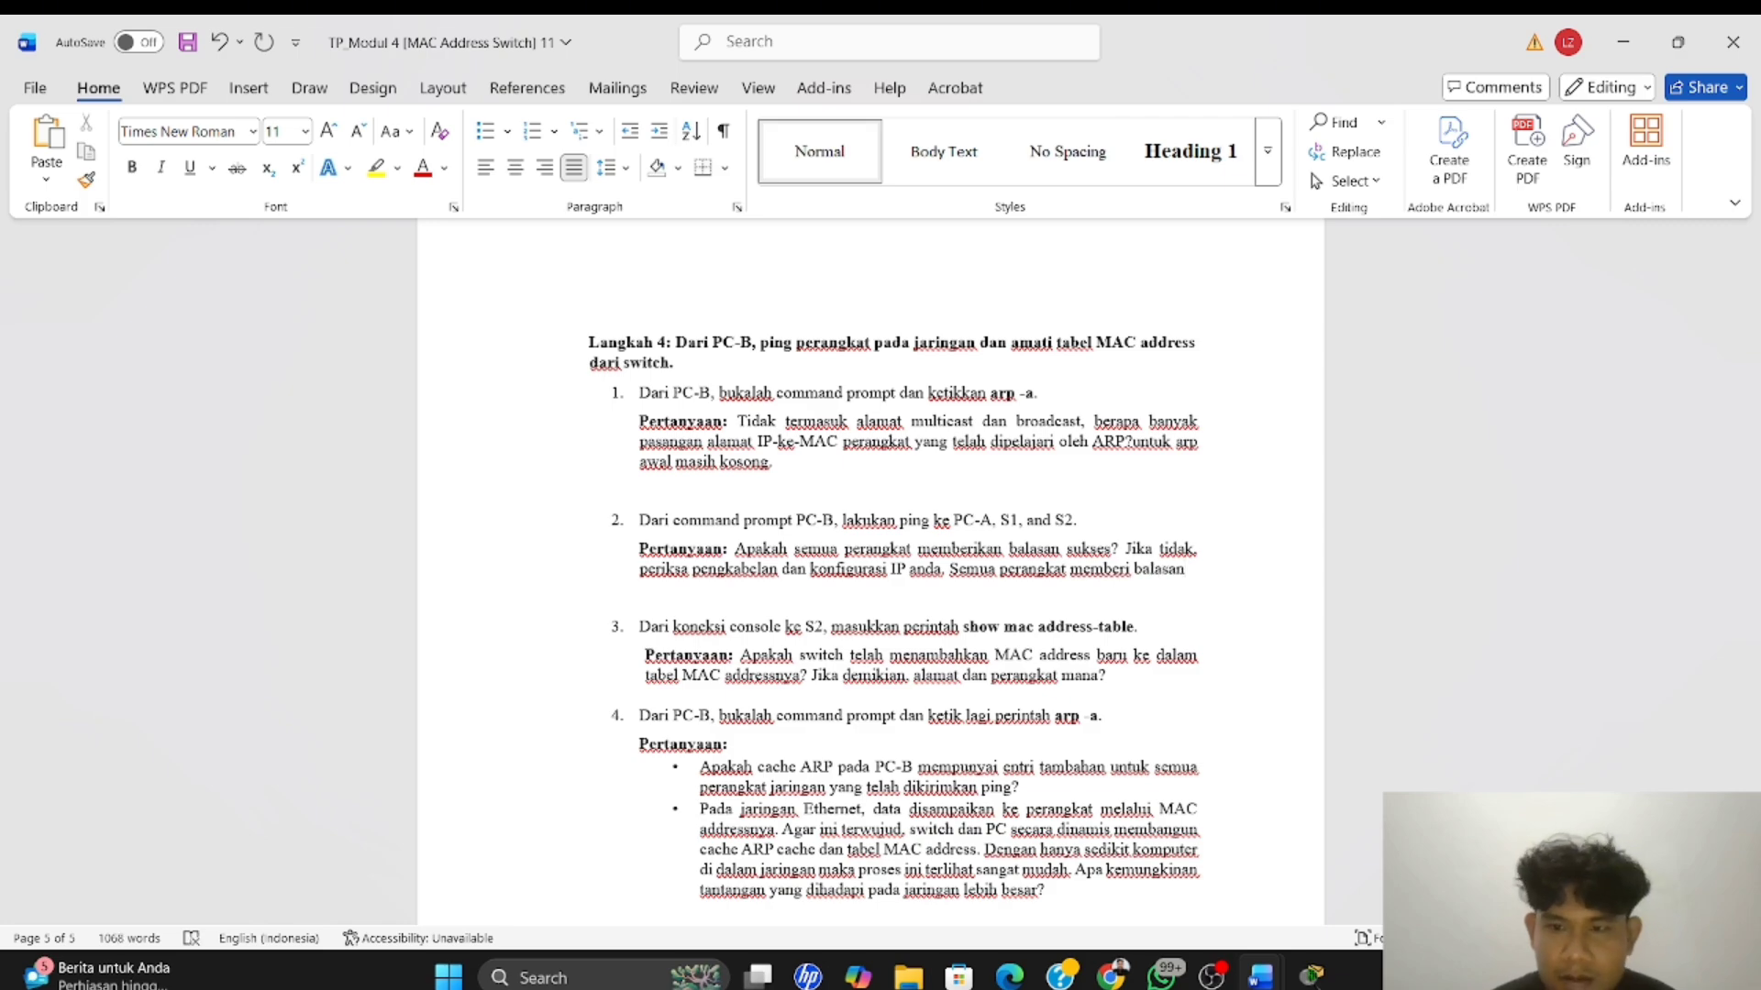
type(".")
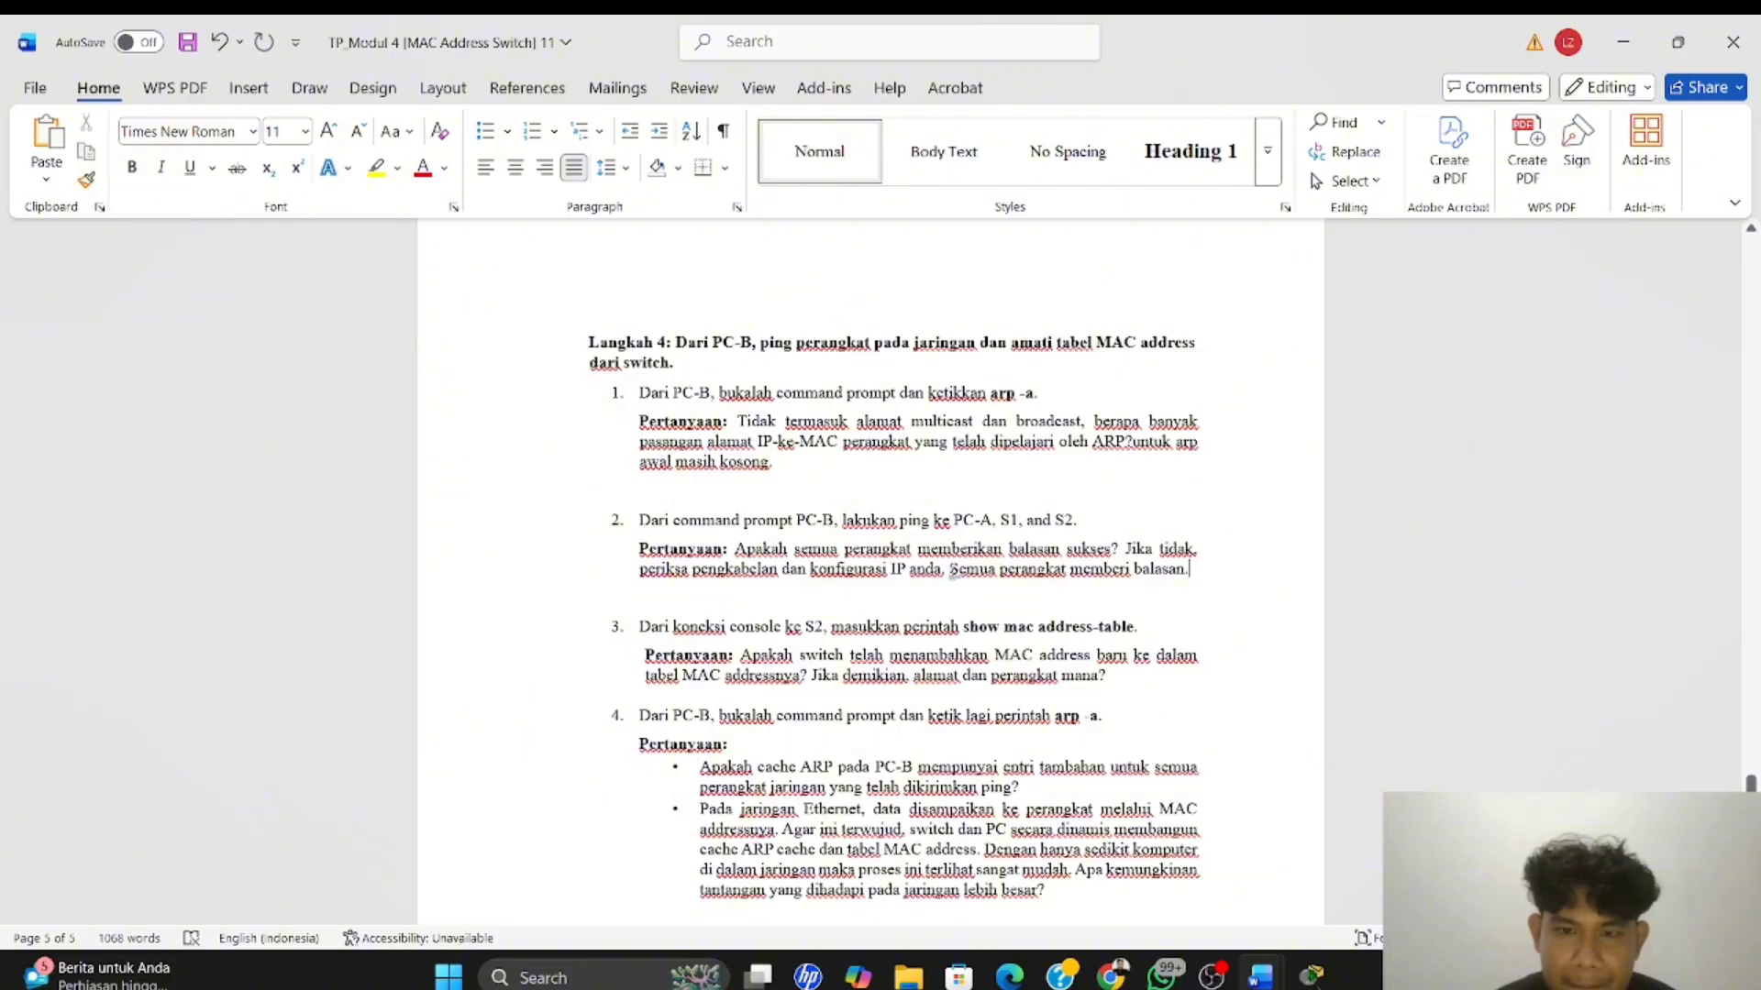
left_click(950, 570)
type("Ya.")
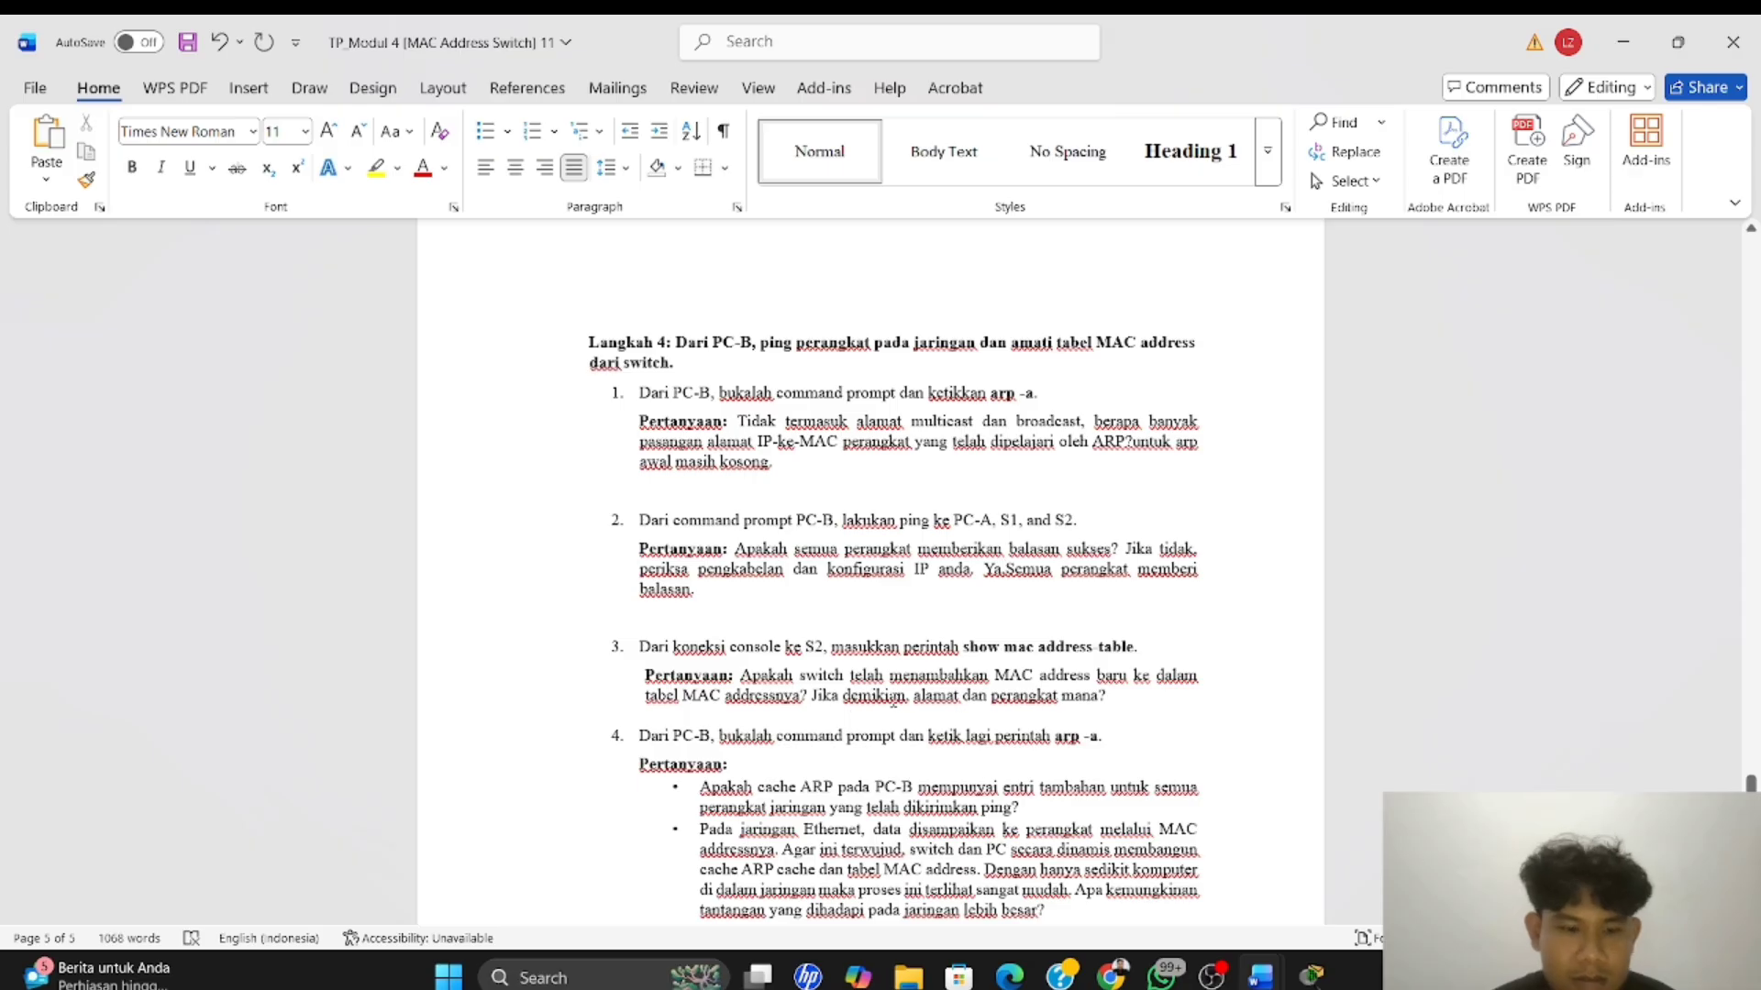
Switch to Packet Tracer, close PC-A's Command Prompt app and open its Terminal with the default port configuration
key("alt+Tab")
left_click(413, 391)
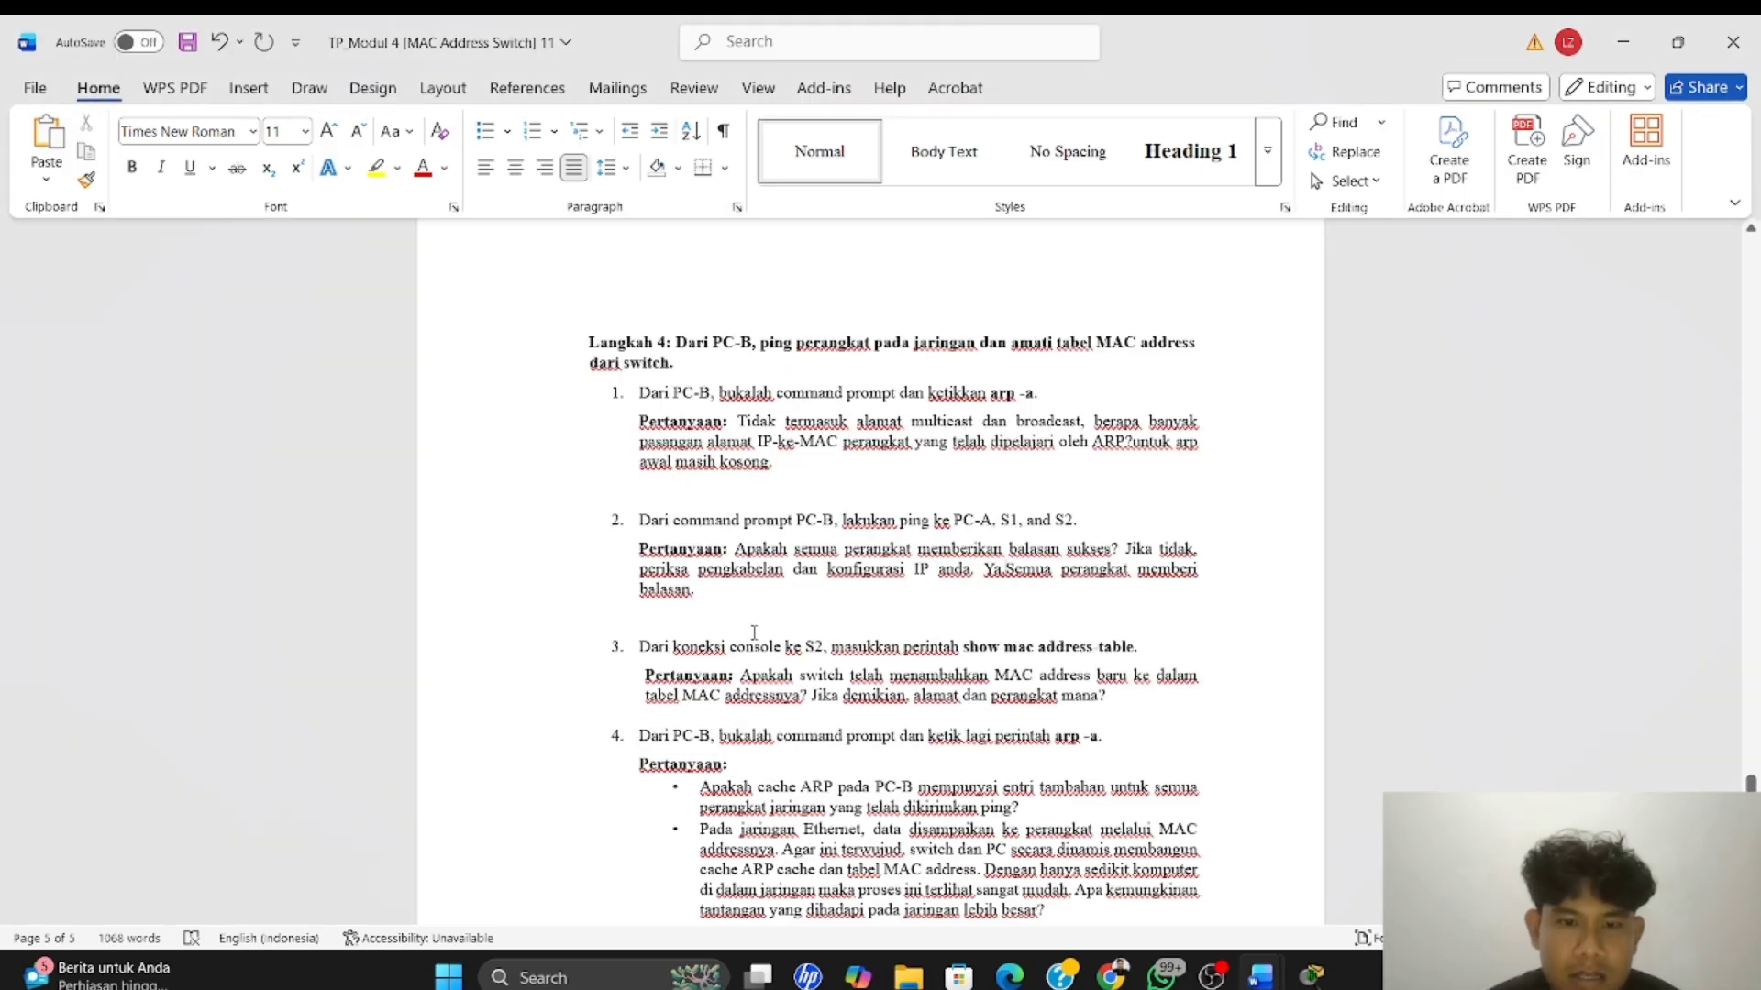
scroll(748, 633, "down", 2)
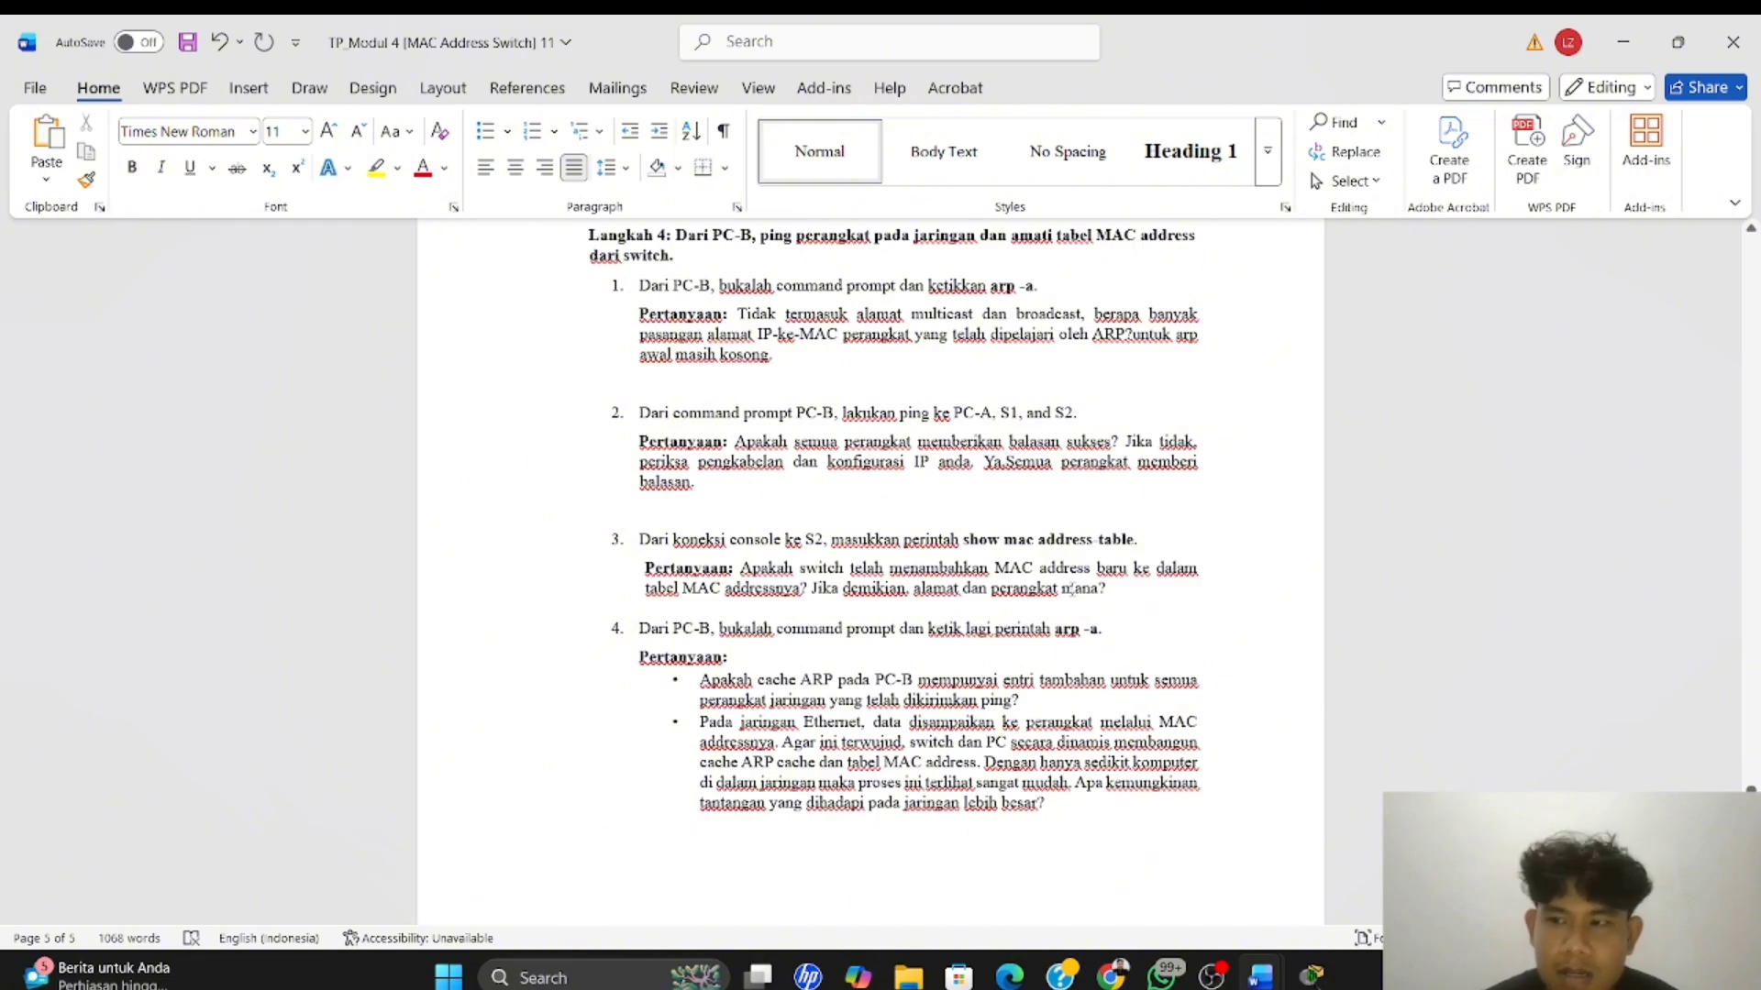
key("alt+Tab")
left_click(872, 372)
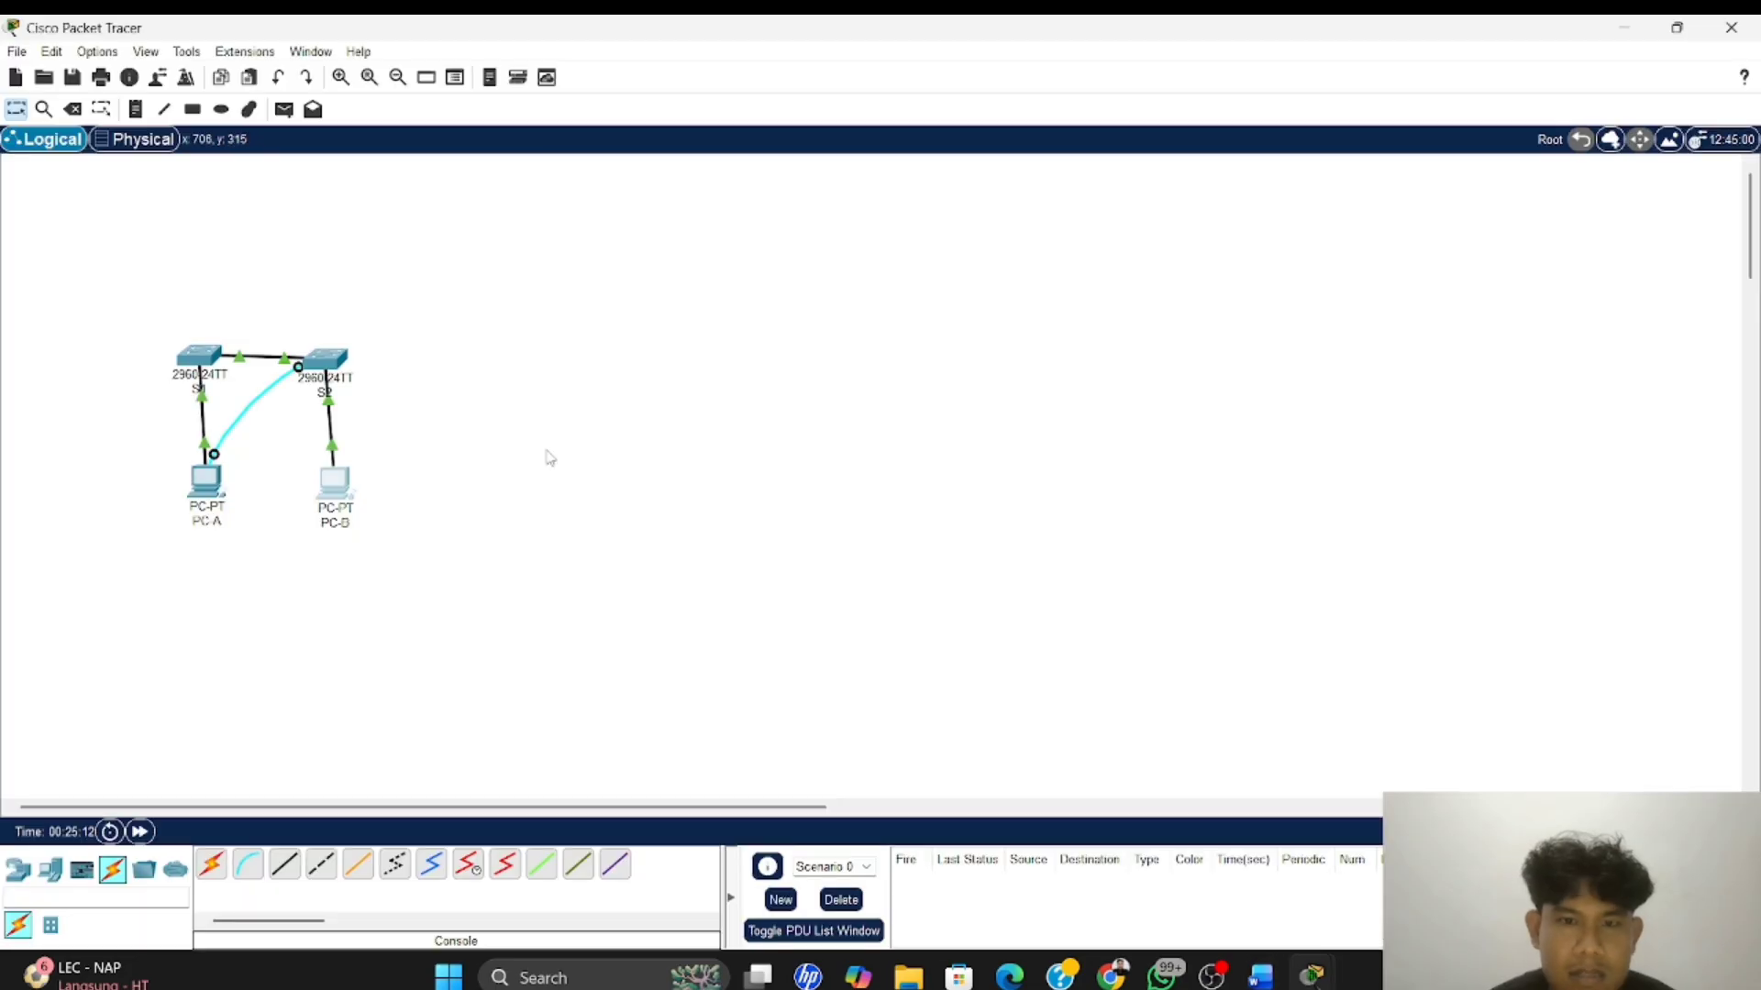
left_click(206, 479)
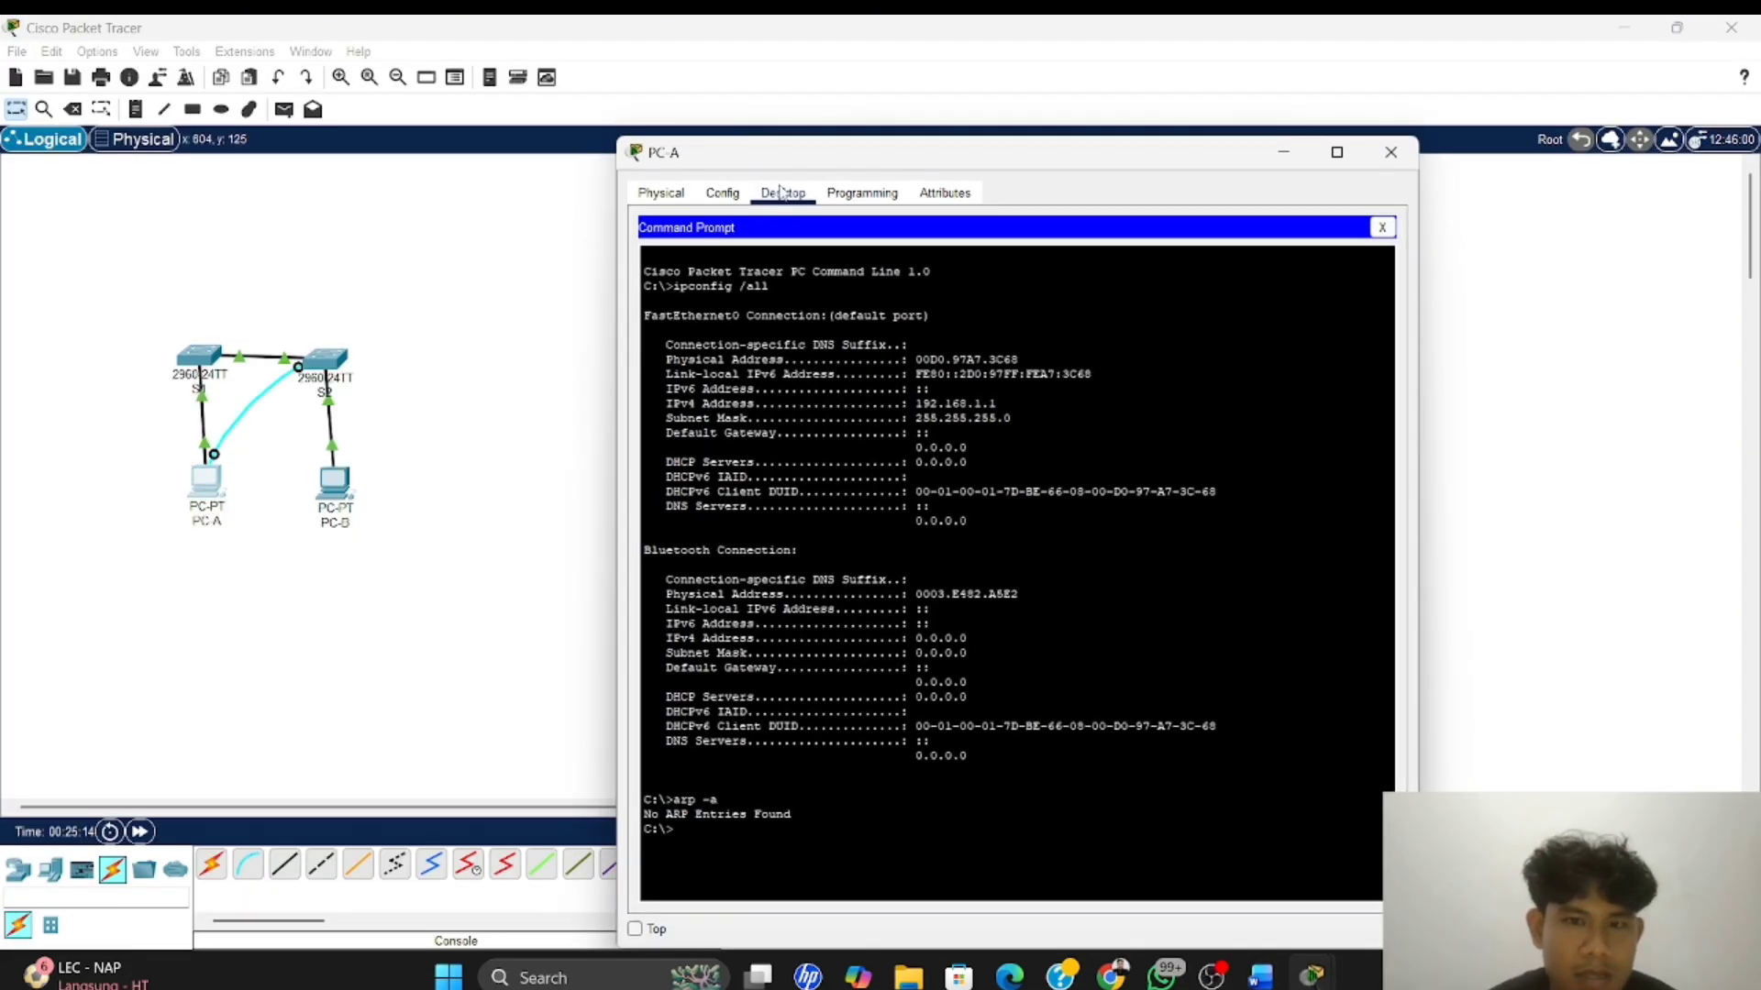
left_click(711, 832)
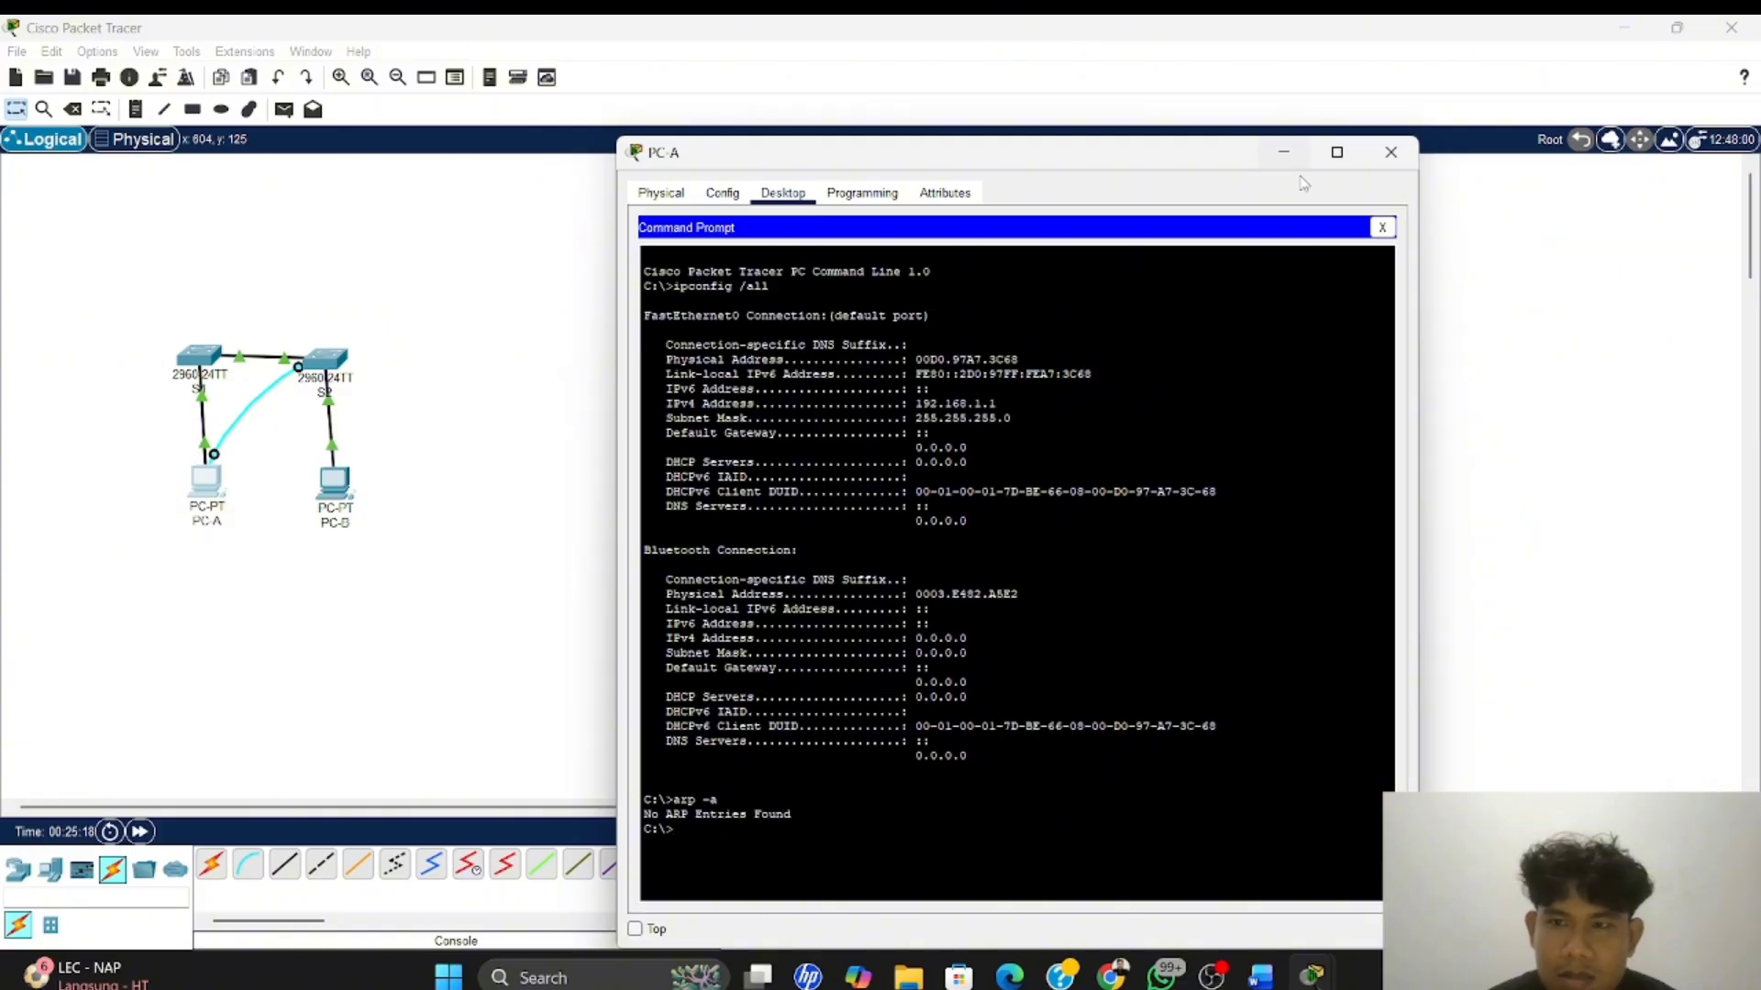
left_click(1382, 228)
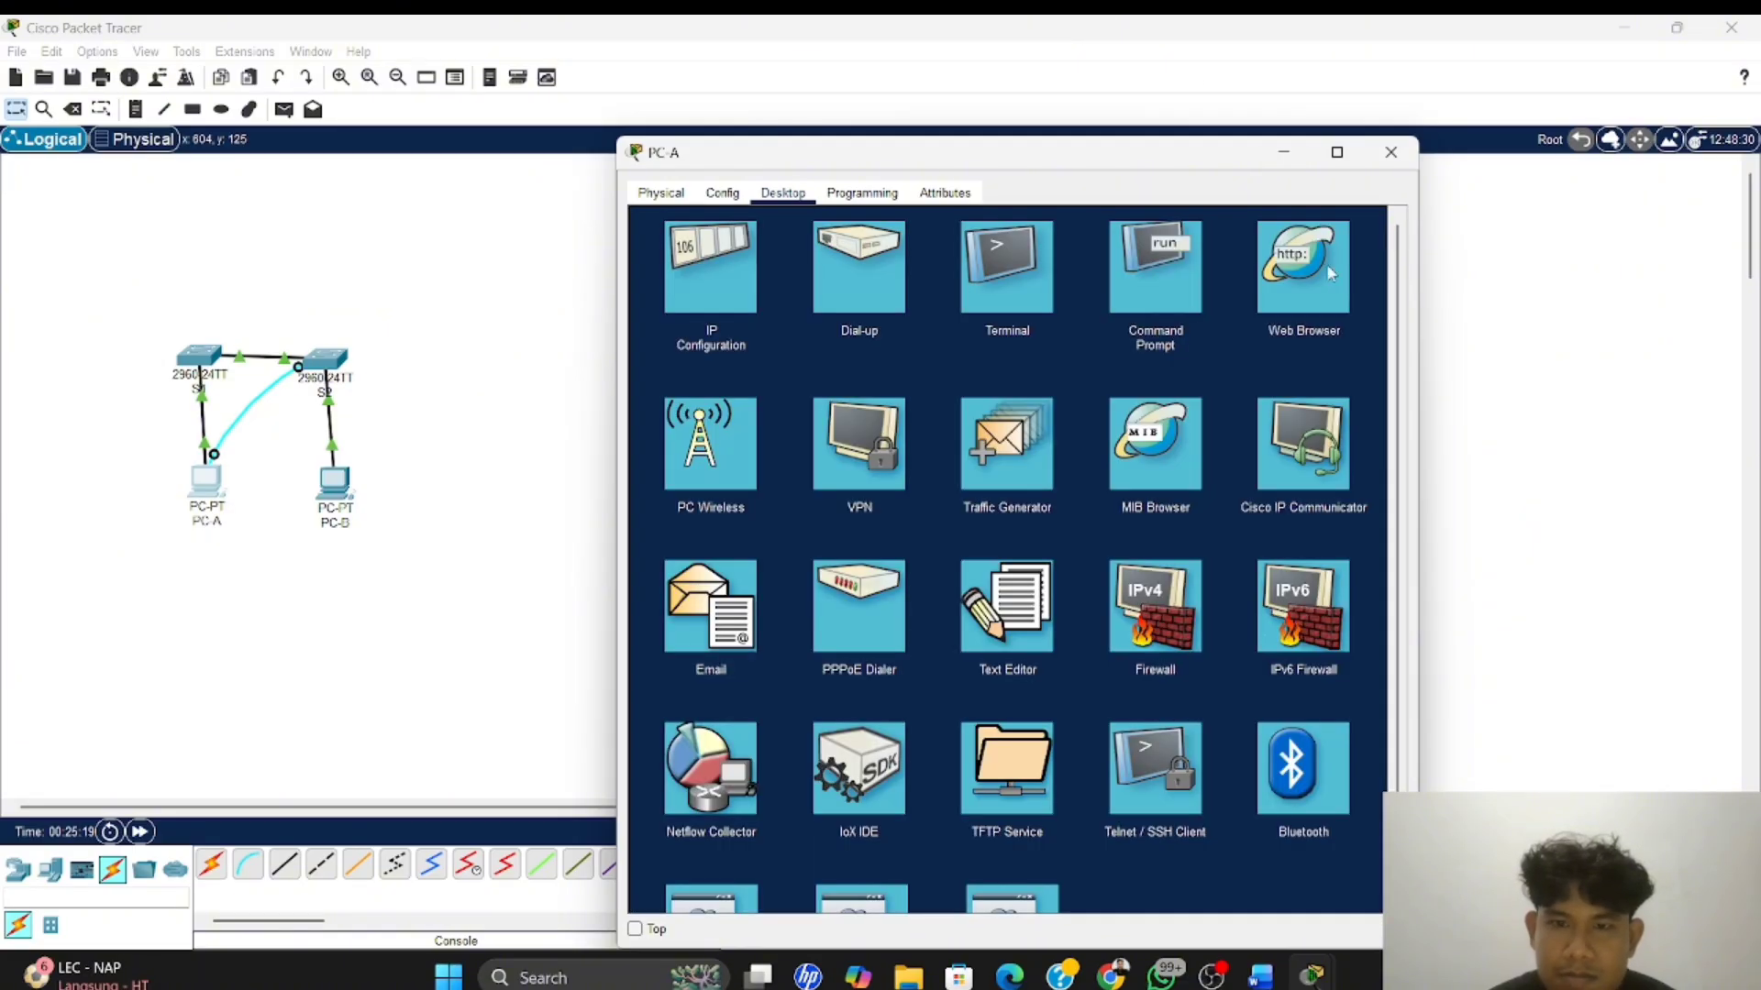
left_click(1002, 310)
left_click(1344, 409)
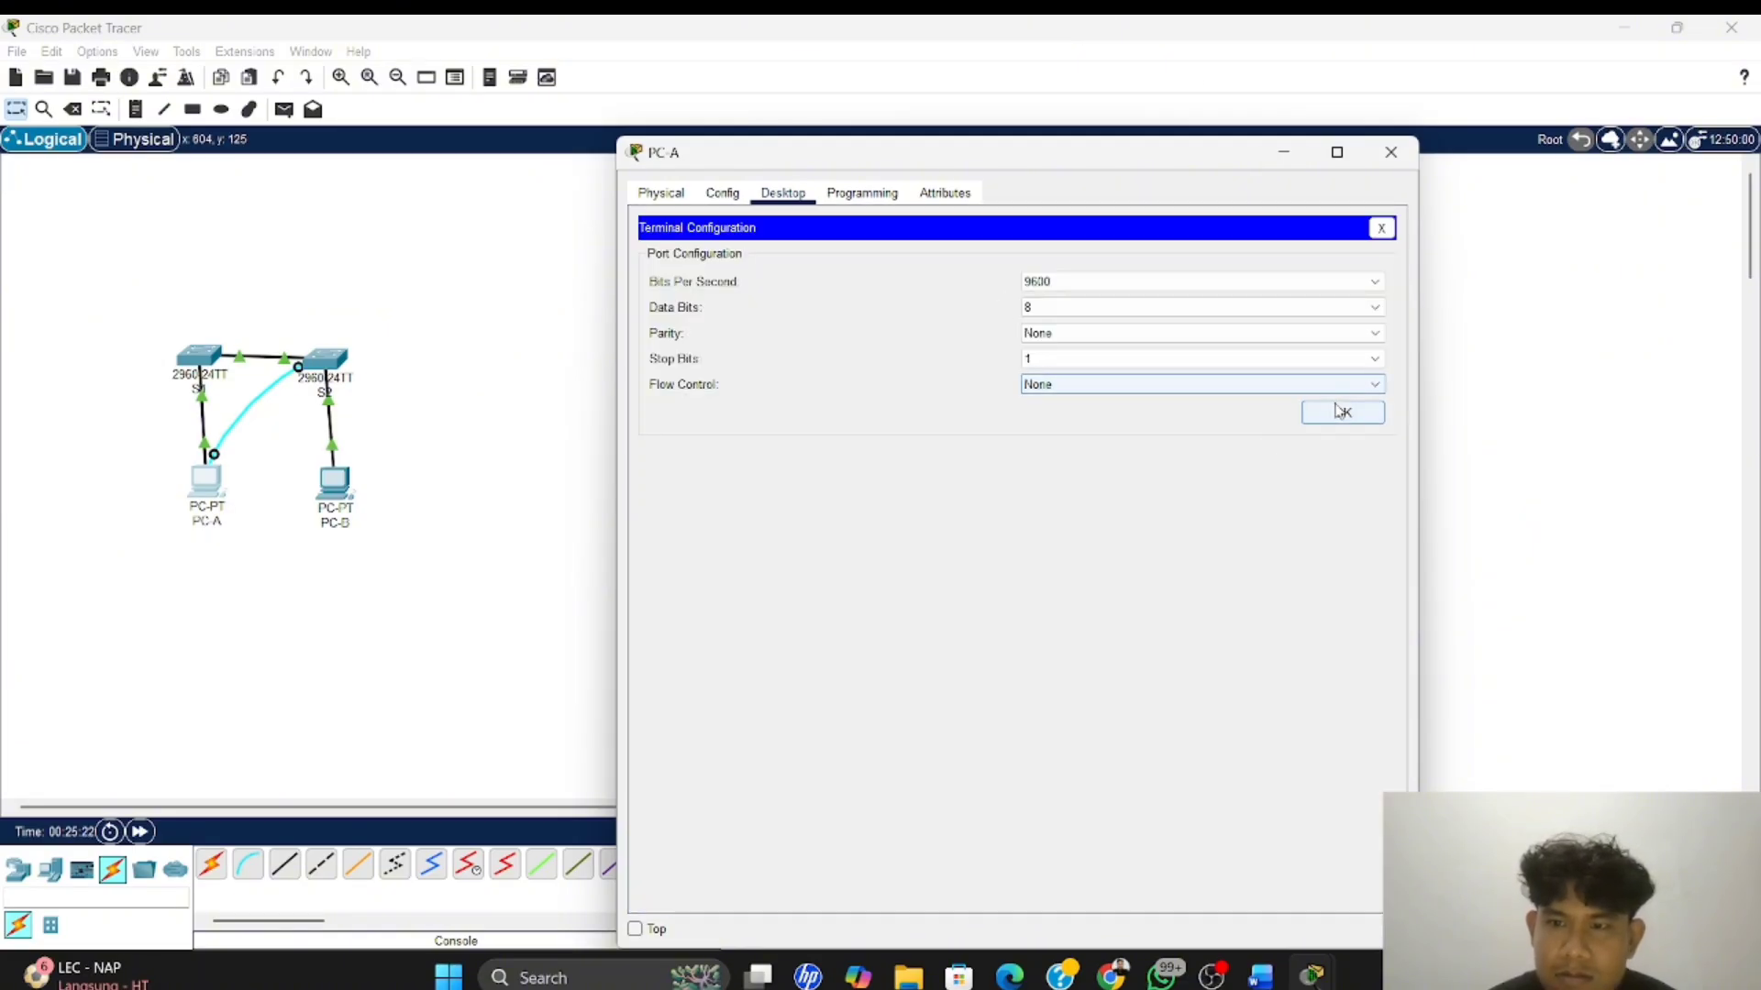
Run sh mac address-table on S2 from PC-A's terminal
key("Up")
key("Up")
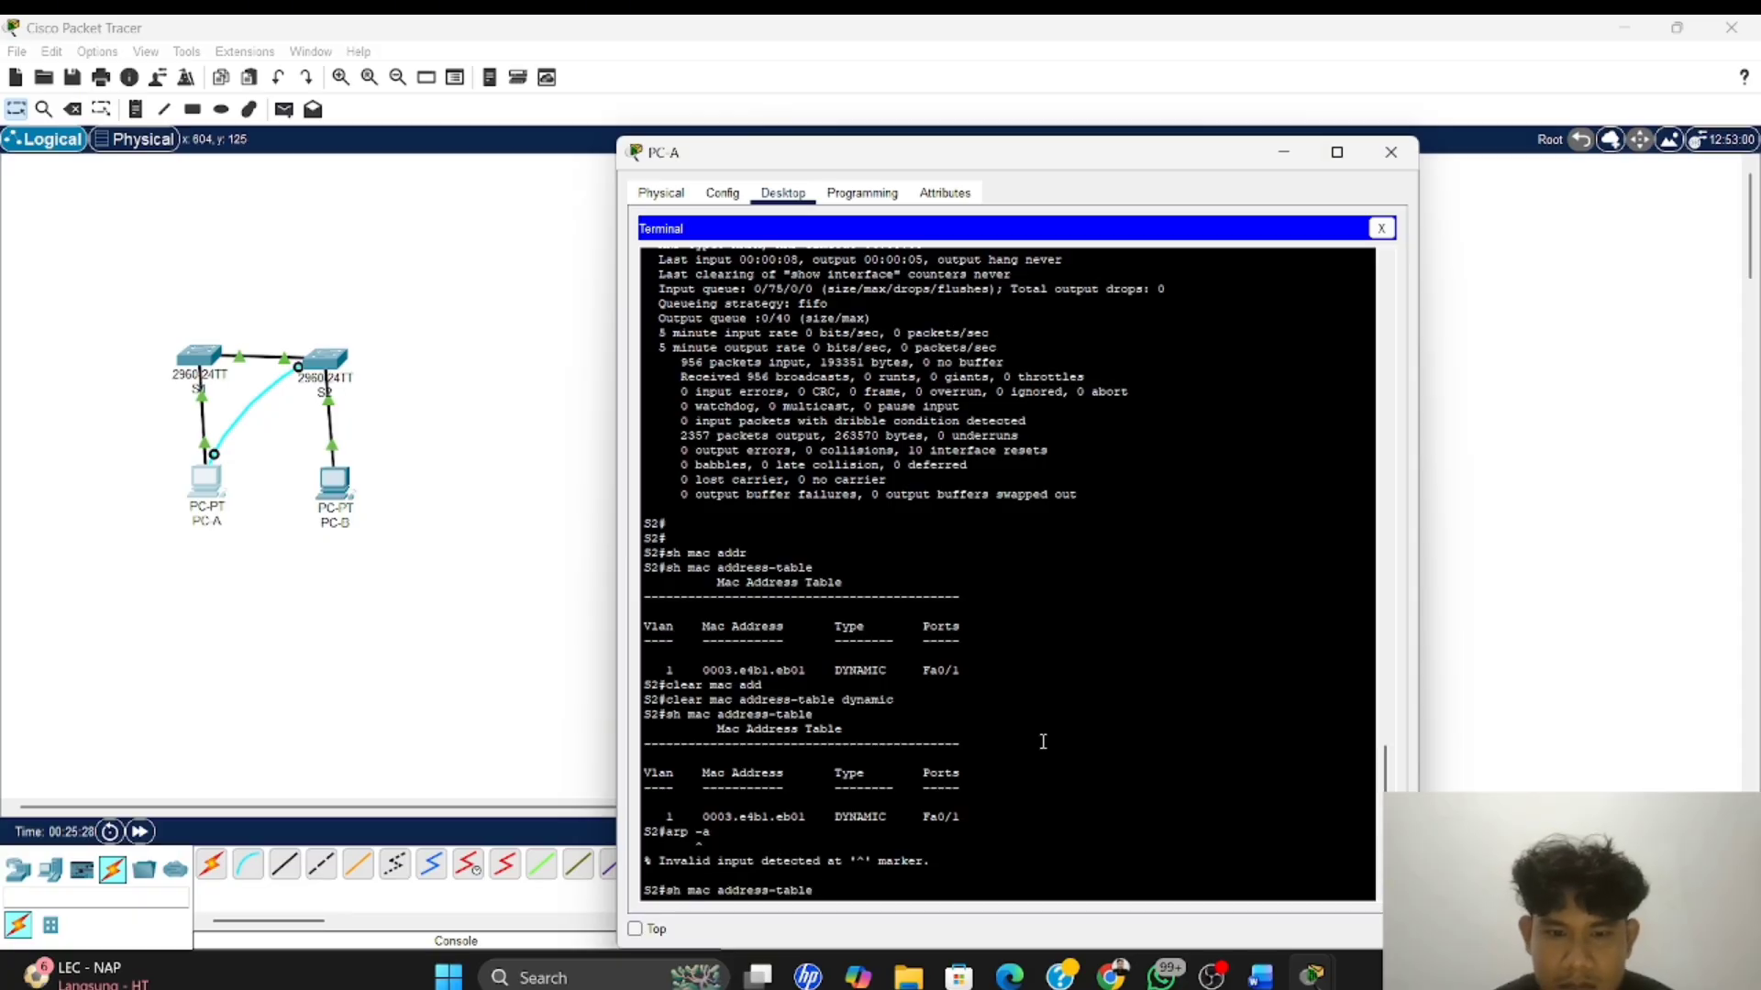
key("Return")
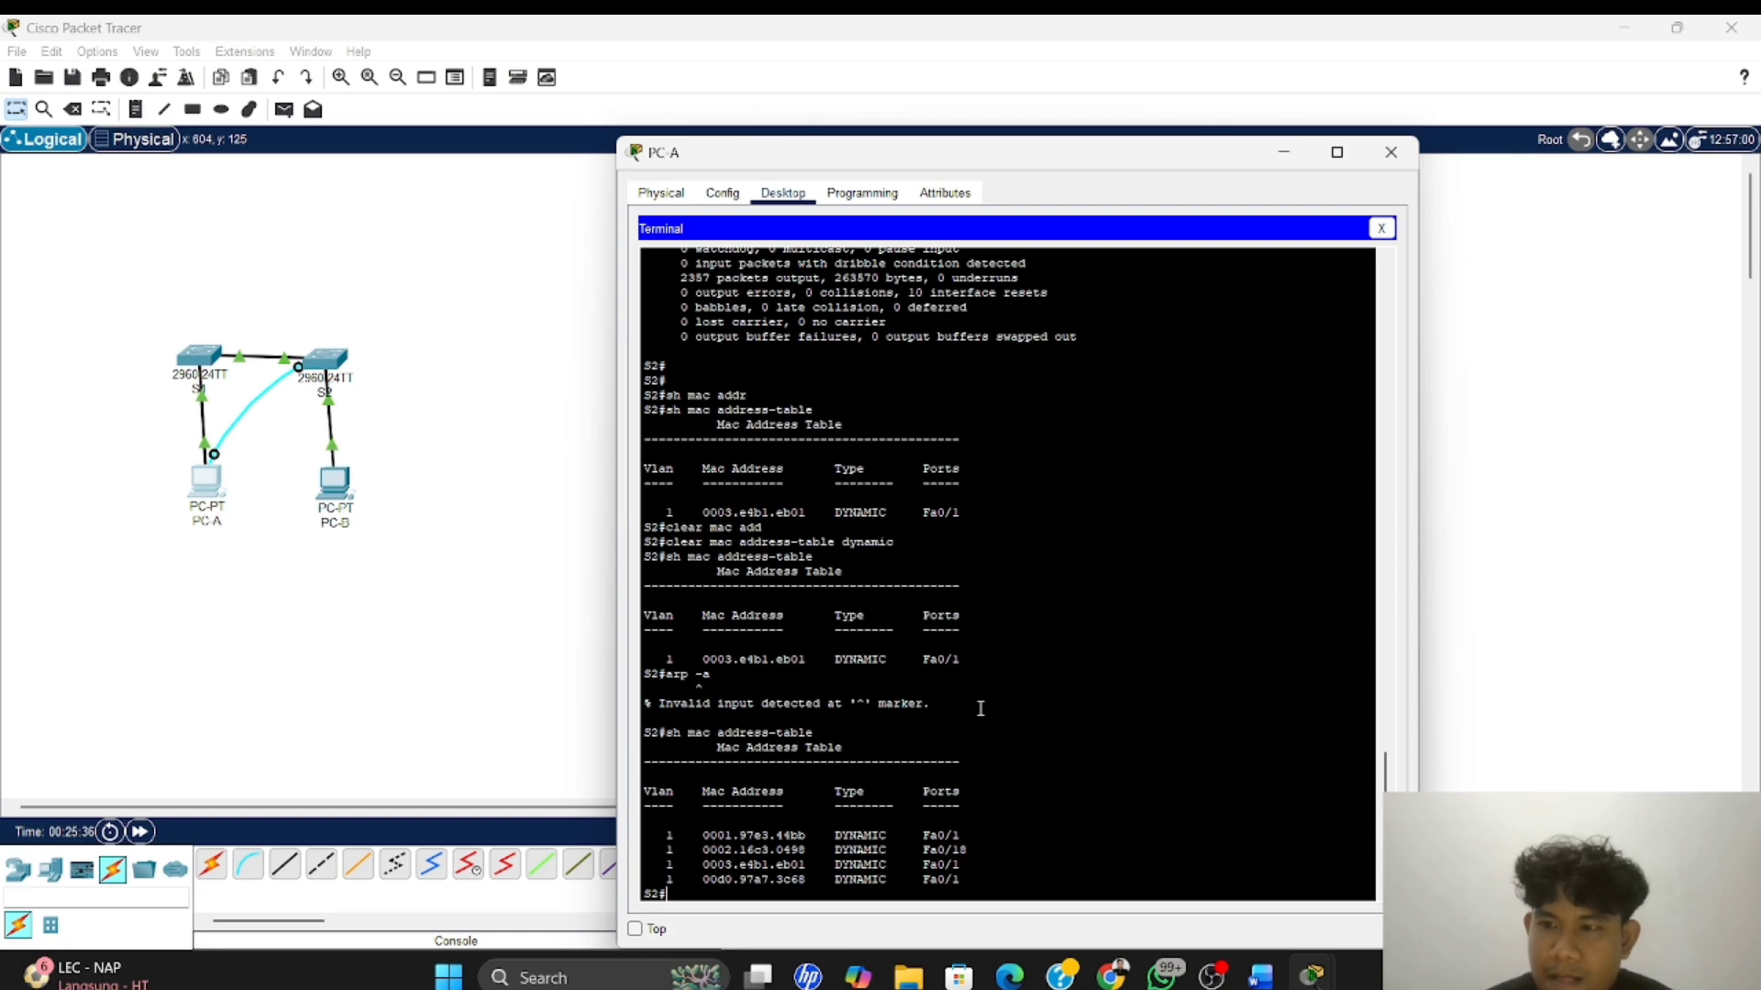
Return to Word and answer the third Langkah 4 question, after "perangkat mana?", with "Ya.ada masukkan perangkat baru"
key("alt+Tab")
key("alt+Tab")
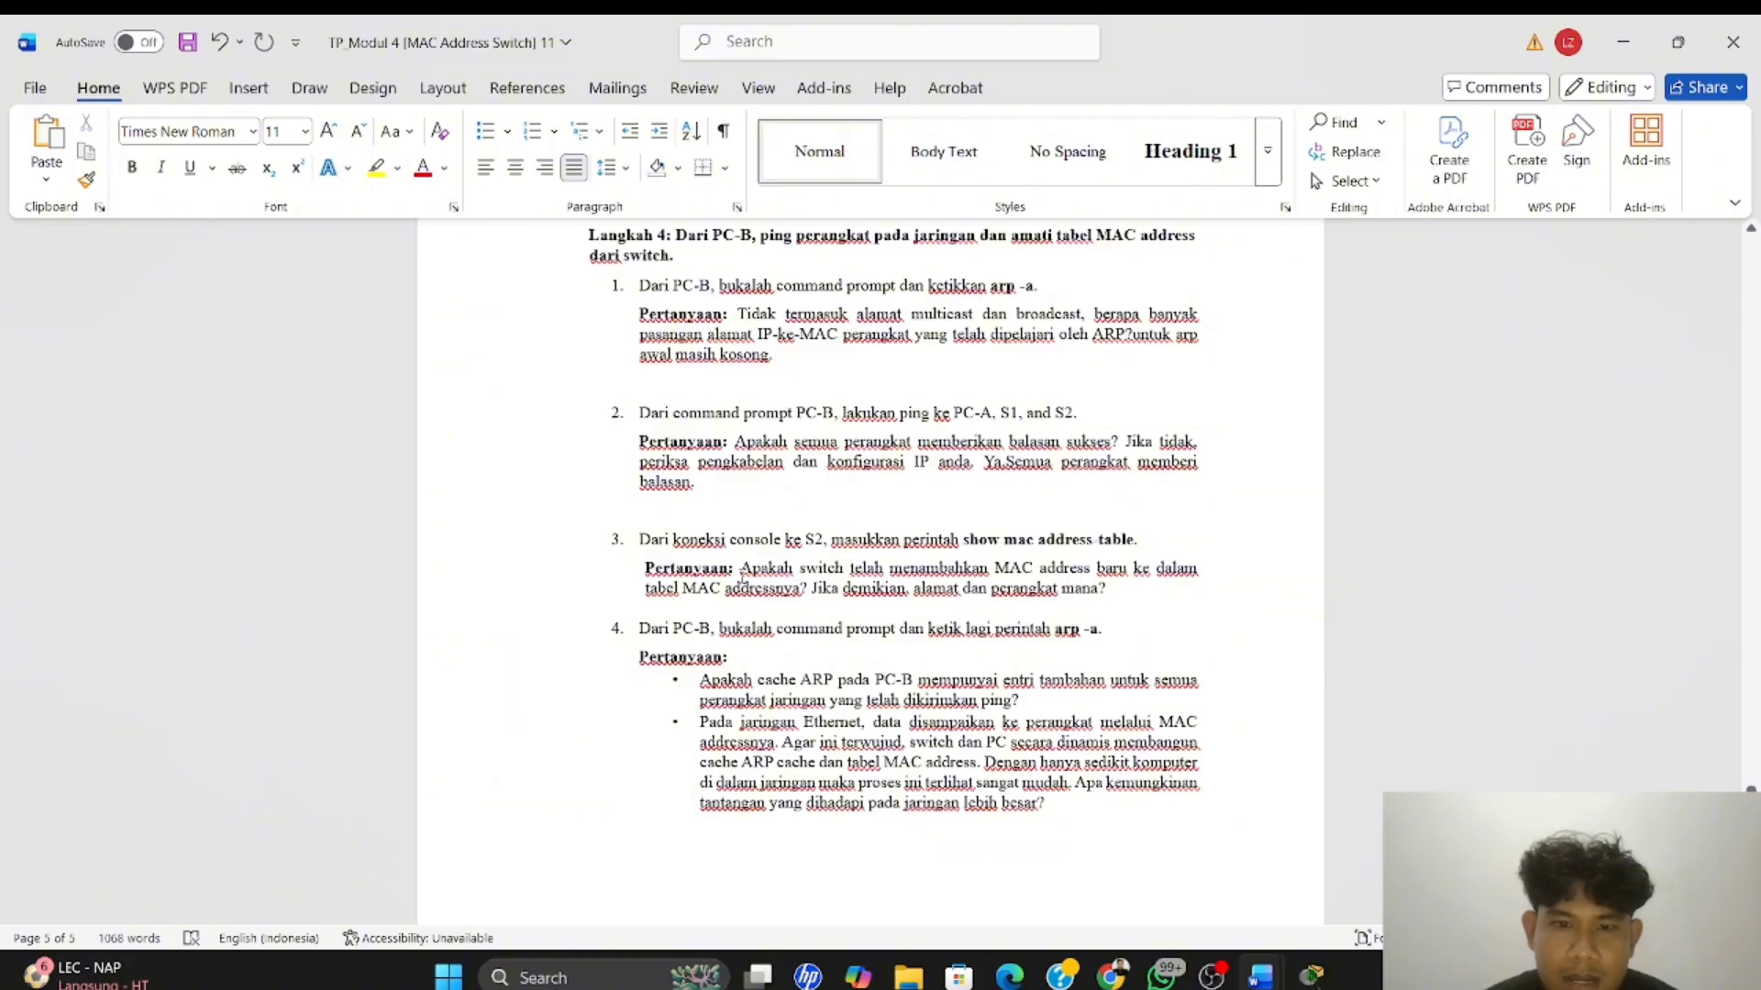
scroll(946, 579, "down", 1)
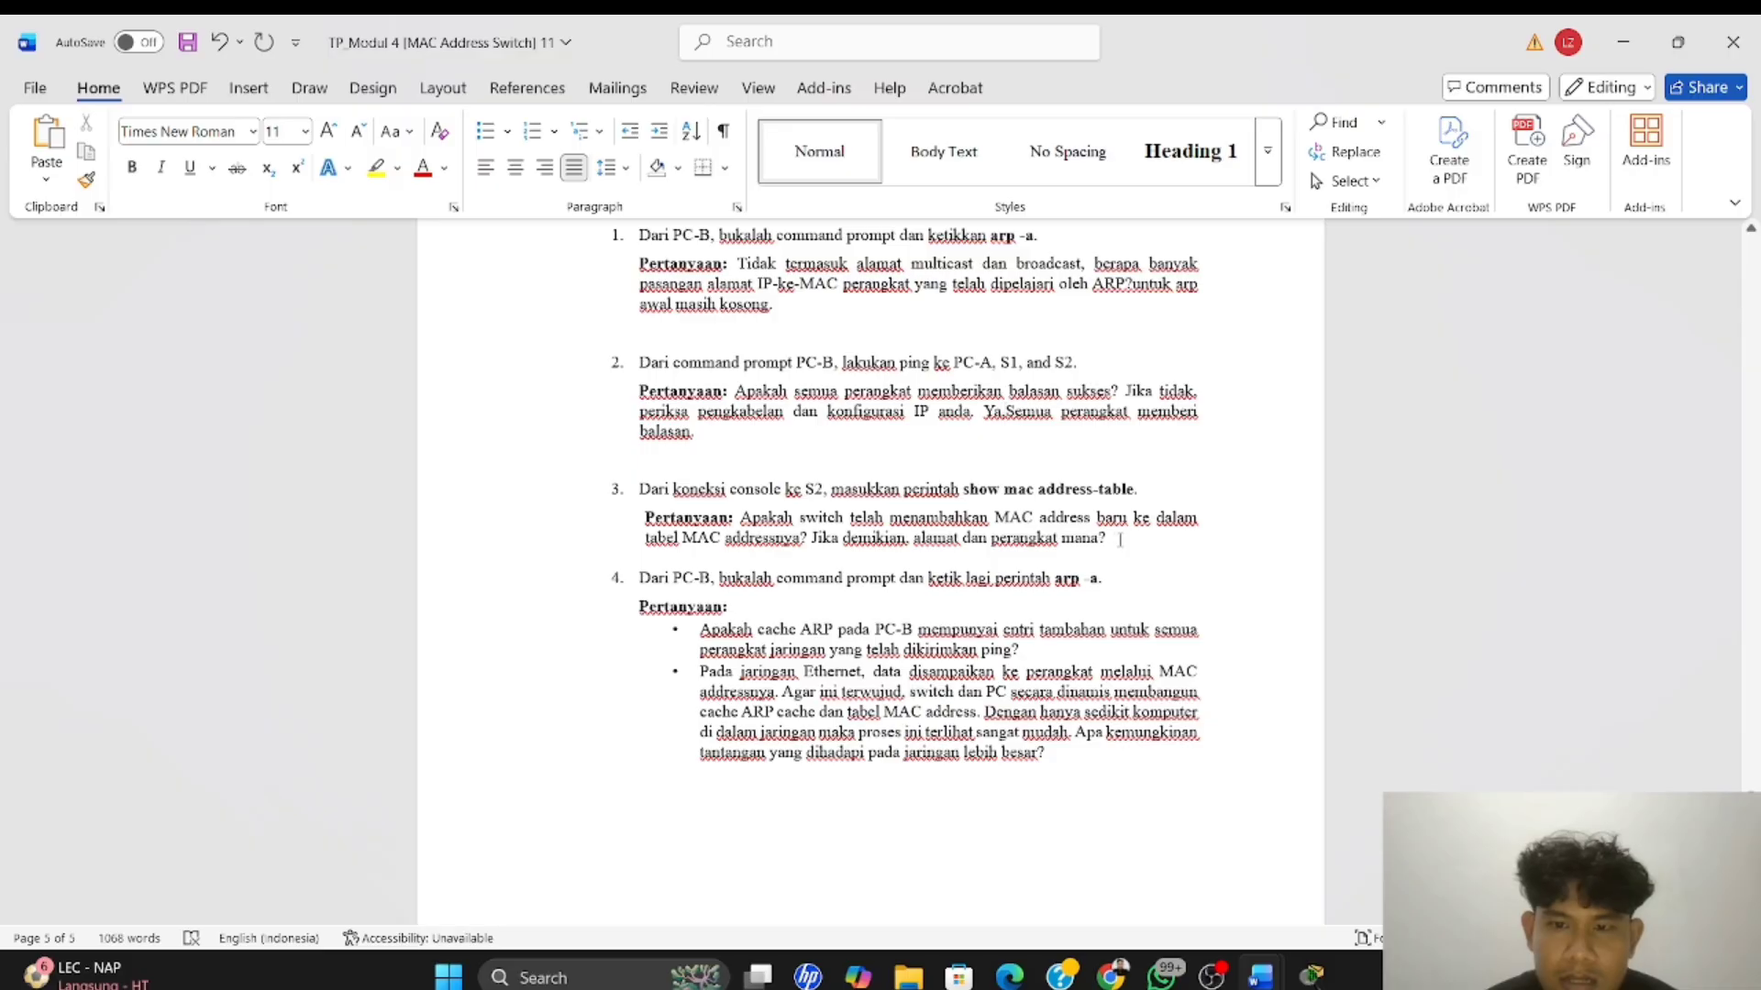
scroll(1120, 540, "up", 1)
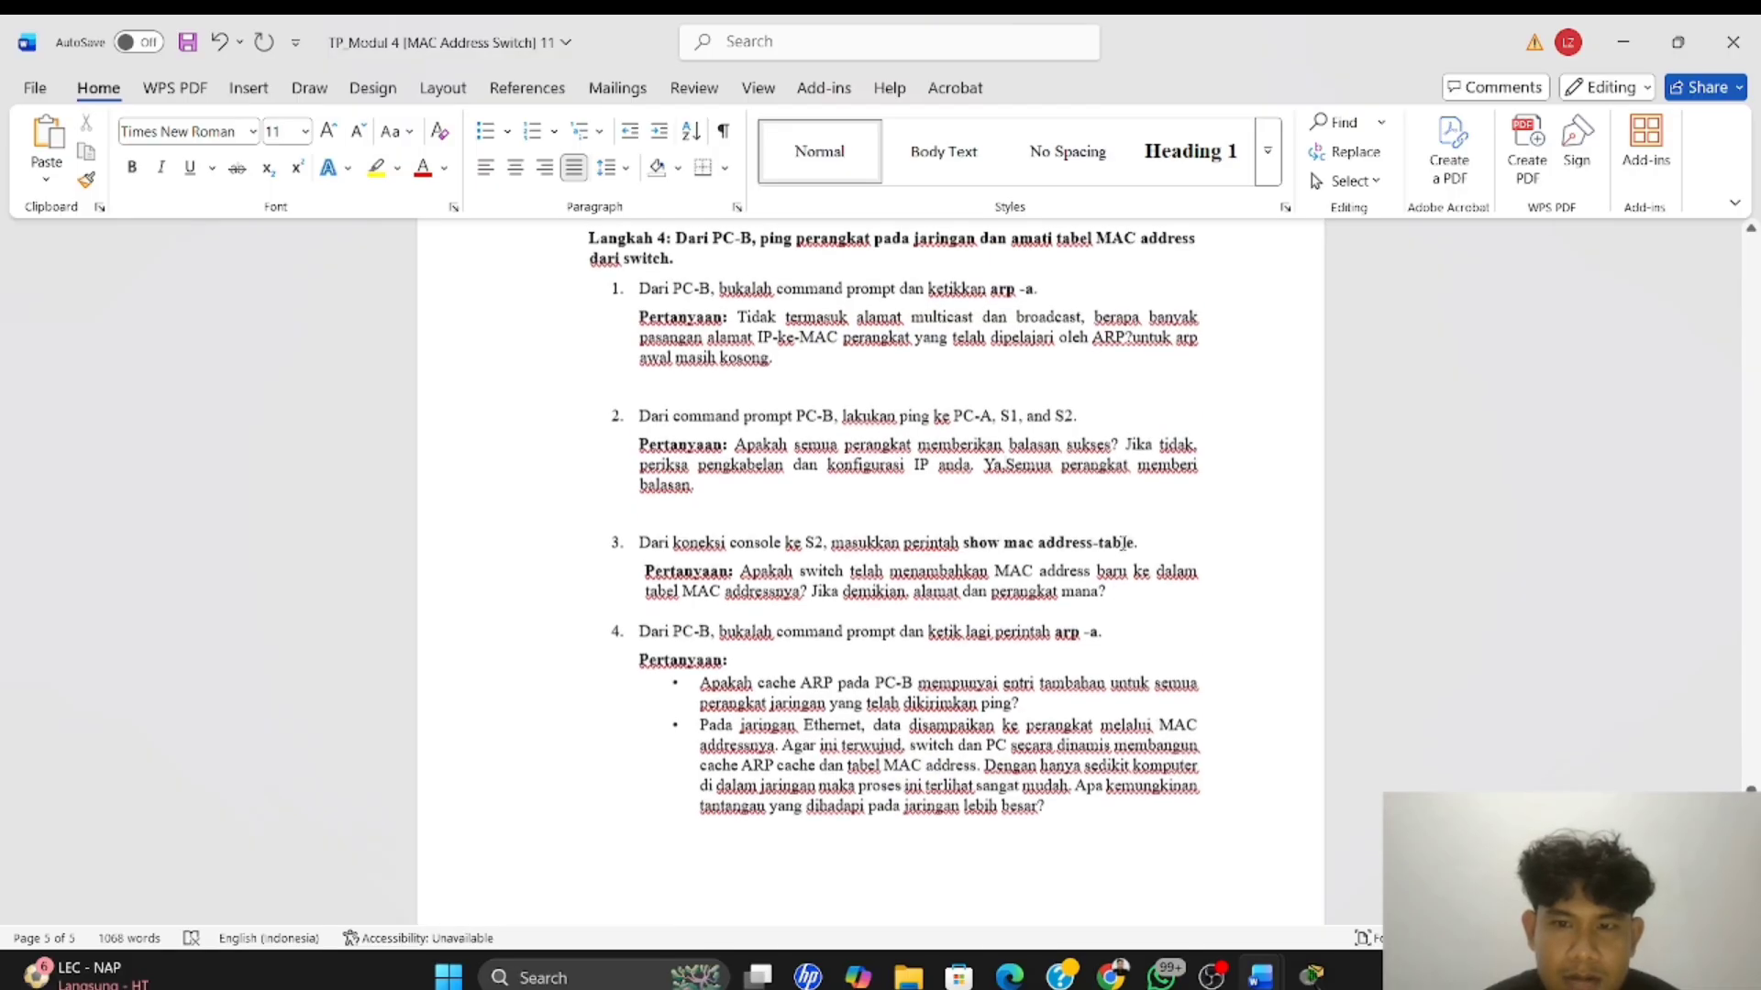
left_click(1111, 594)
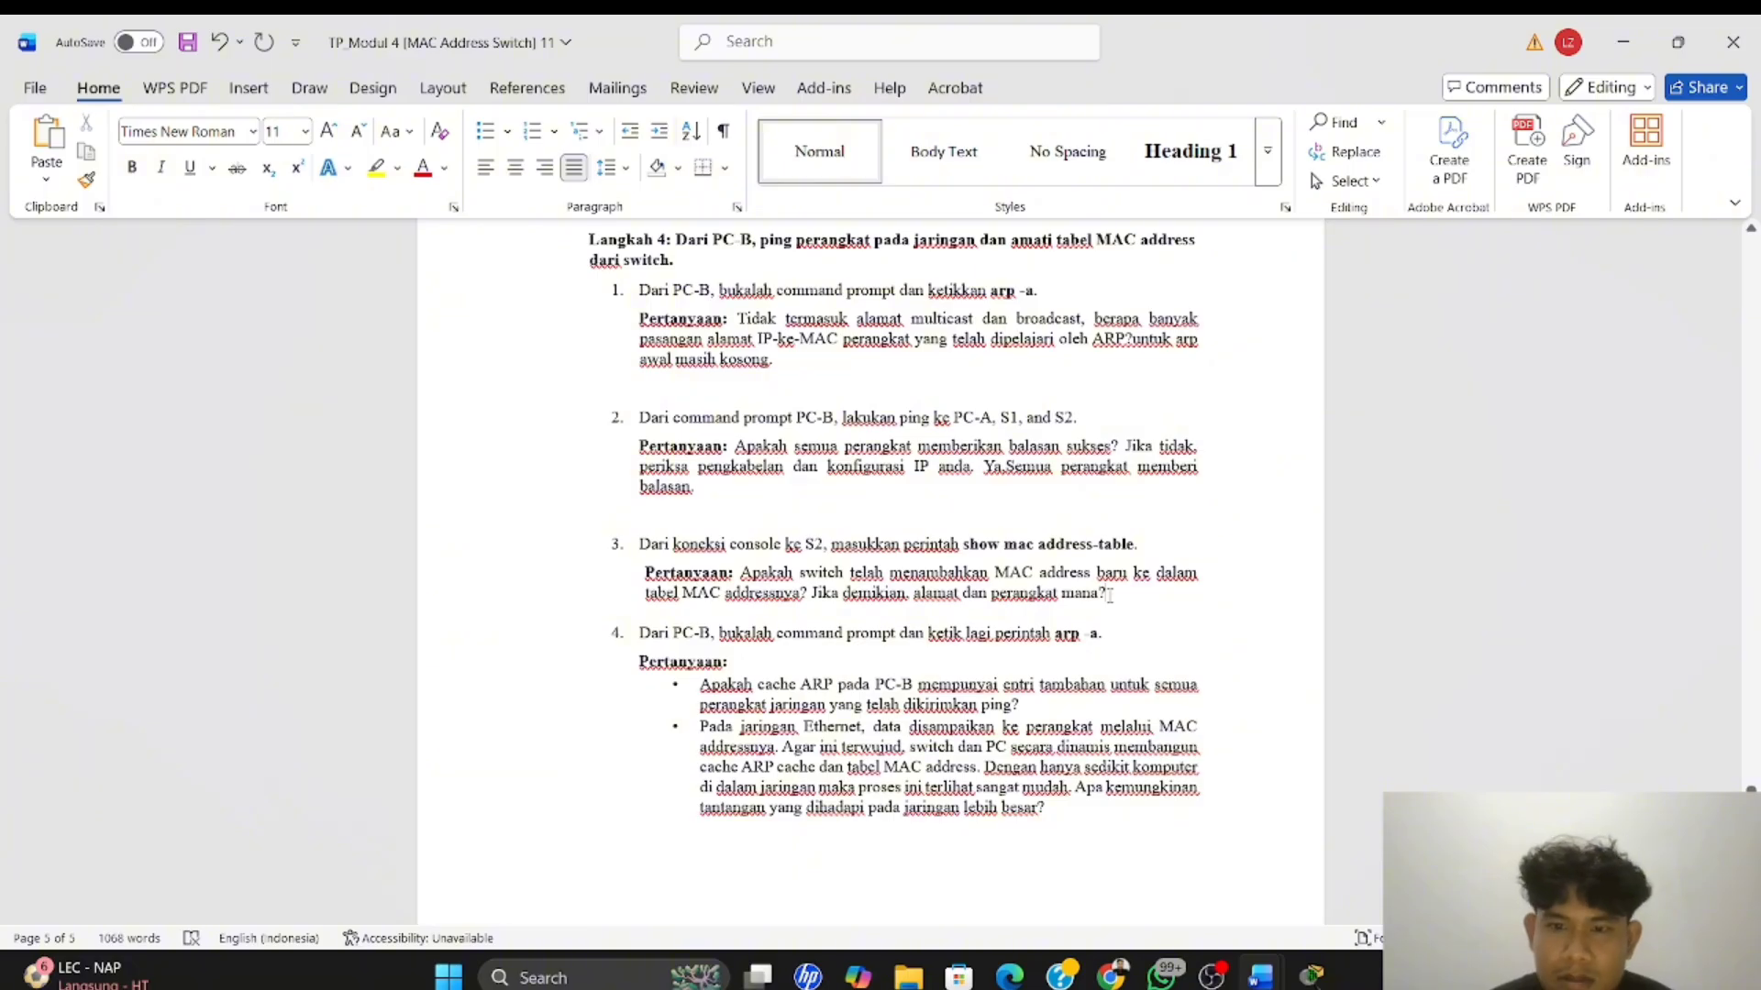
type("ya")
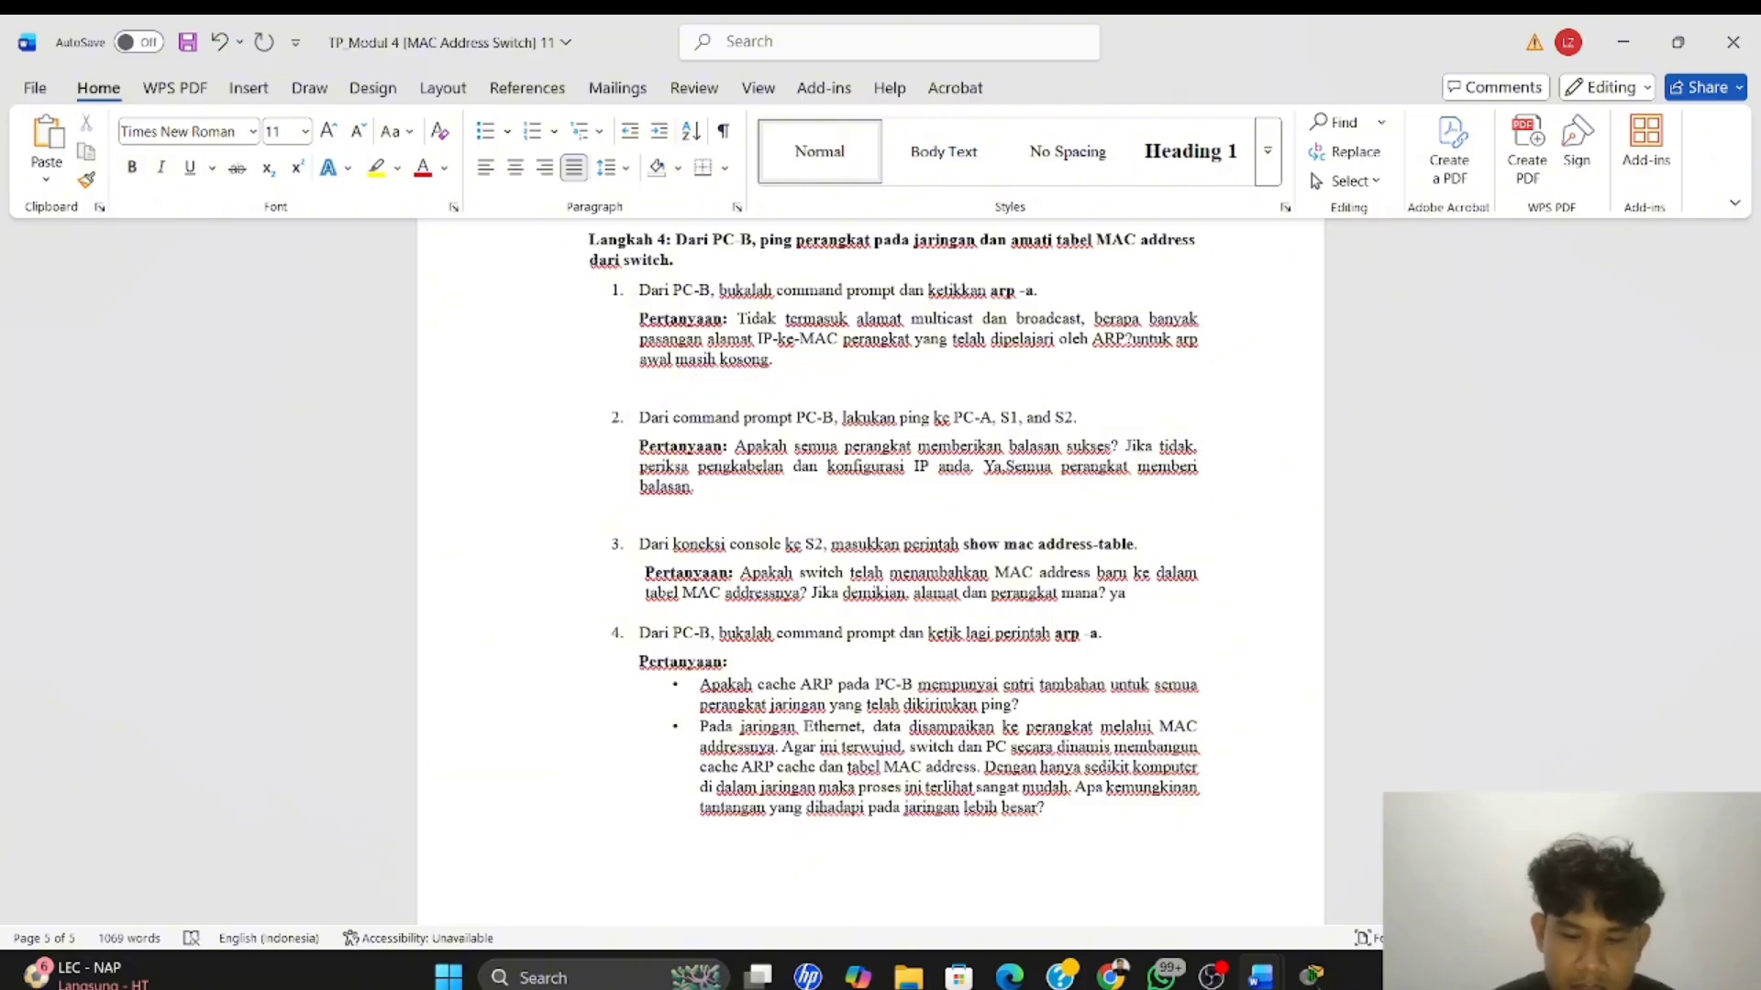
type(".")
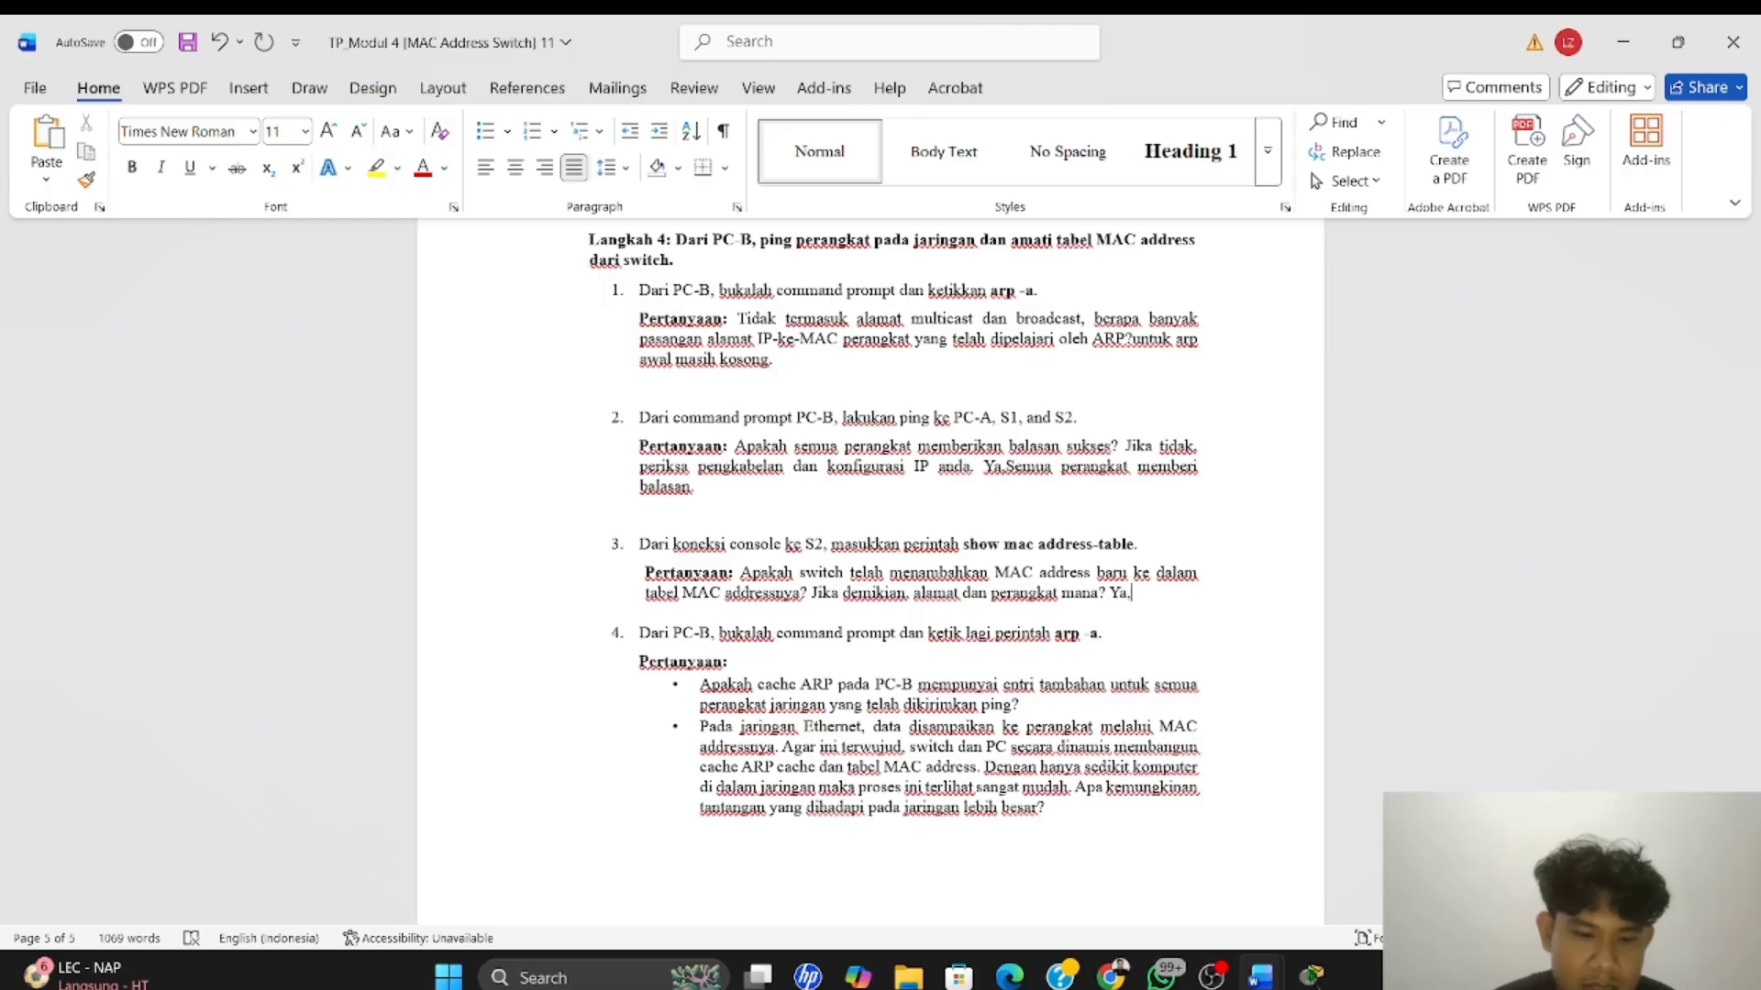
type("ada masukkan ")
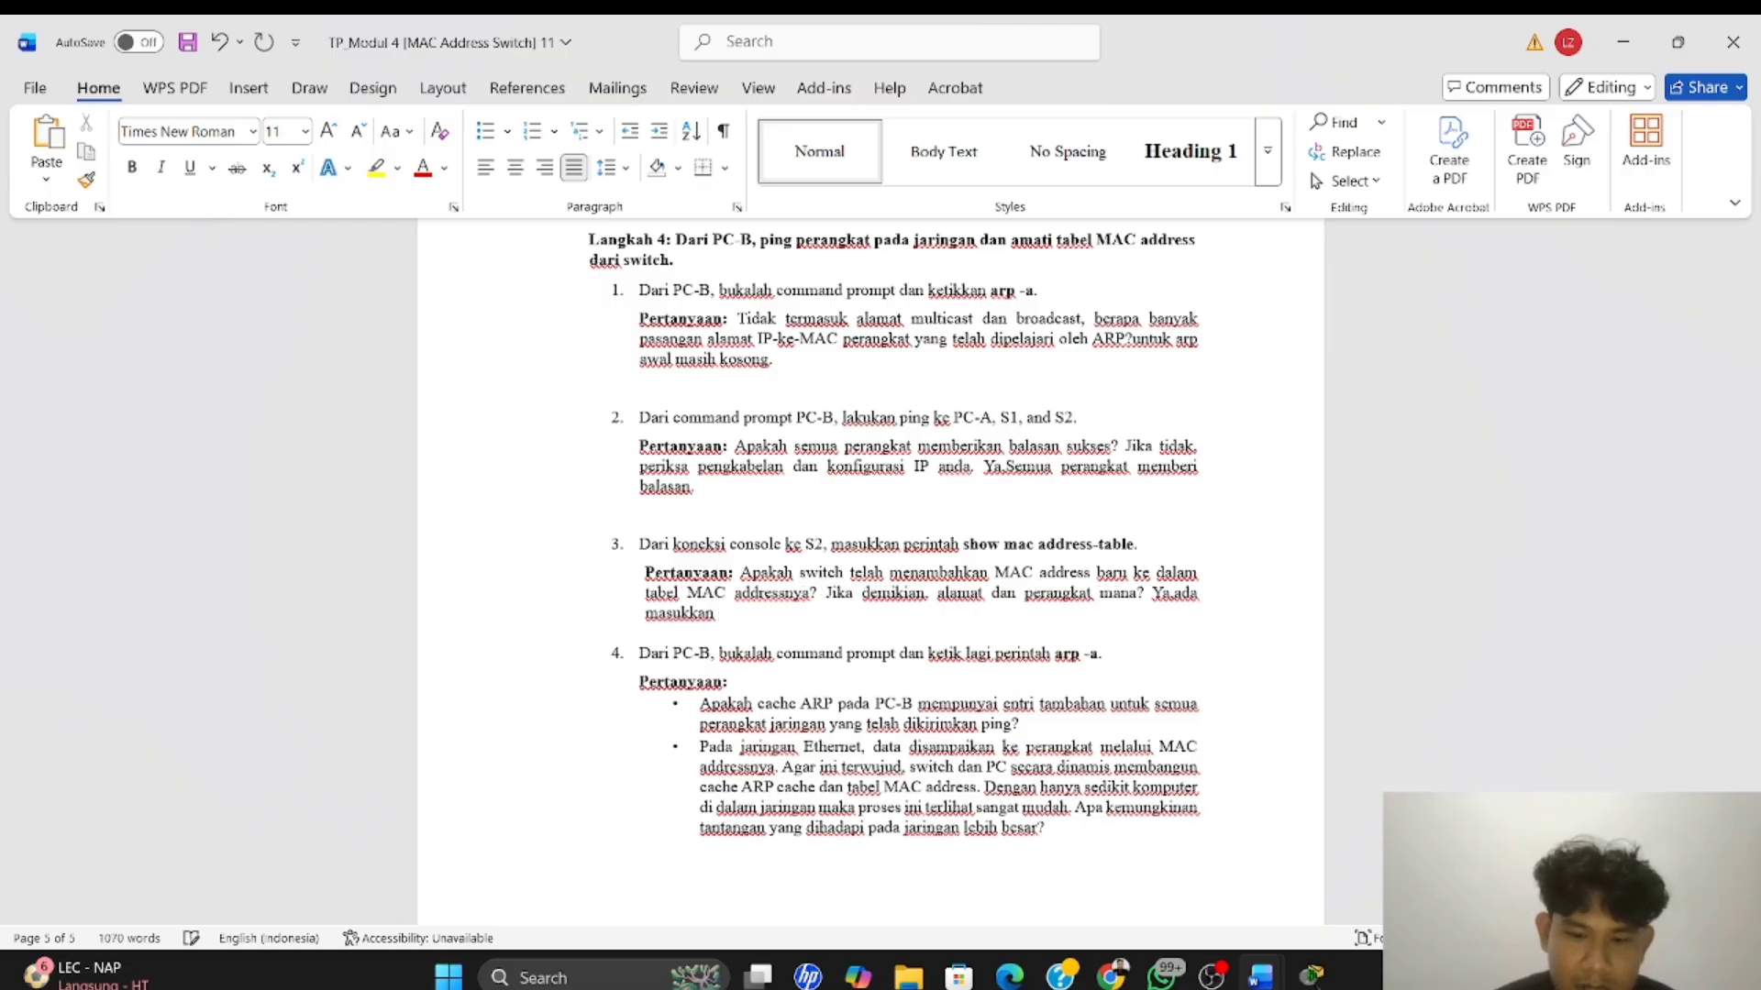
type("perangkat ba")
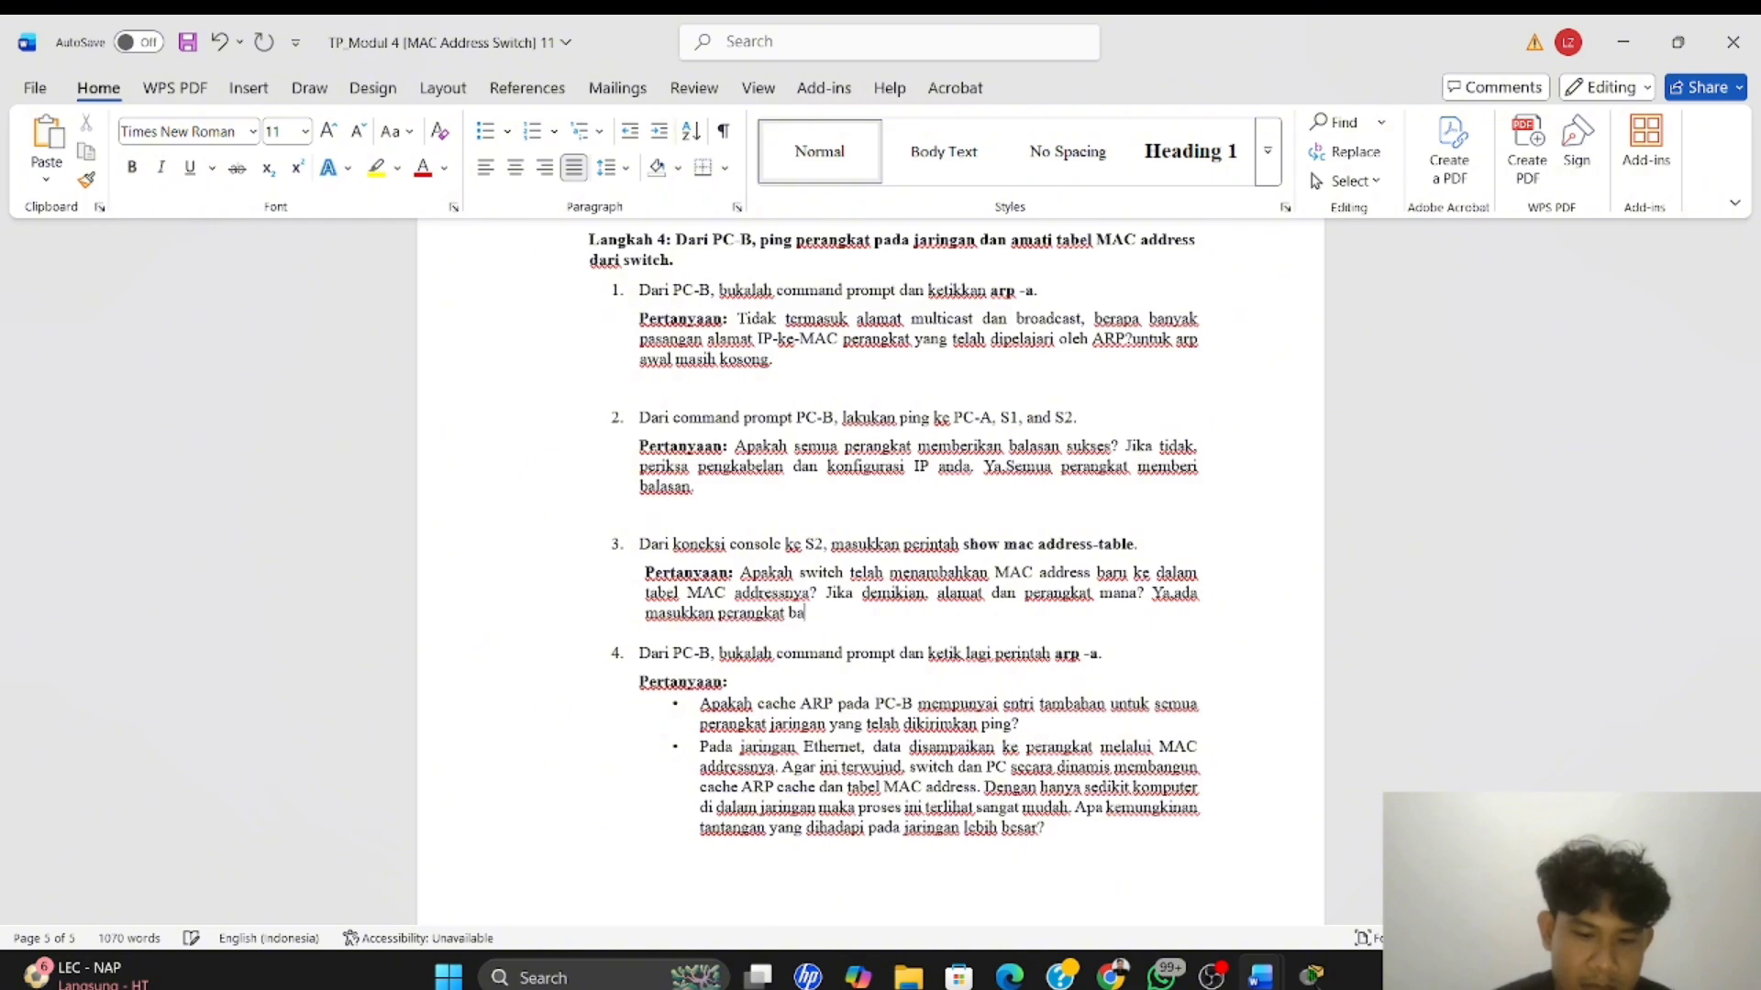
type("ru")
Recheck S2's MAC address table in PC-A's terminal, minimize that window and read question 4 in the Word document
key("alt+Tab")
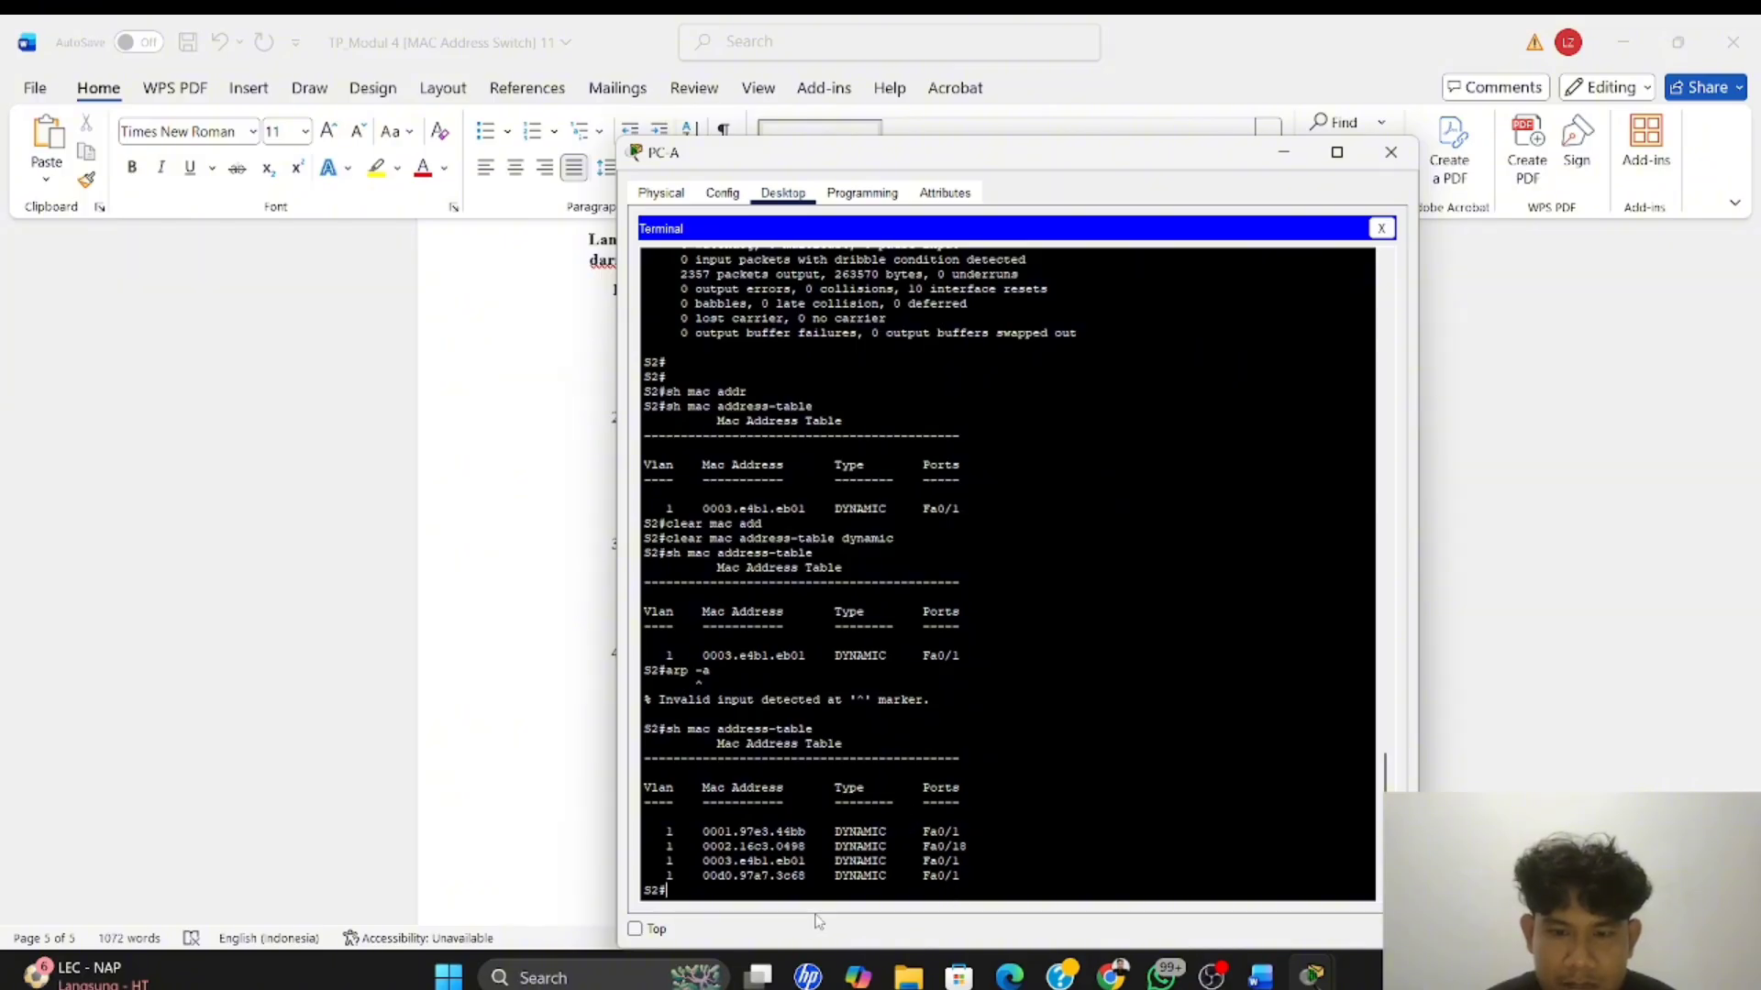
left_click(1300, 162)
scroll(1090, 556, "down", 1)
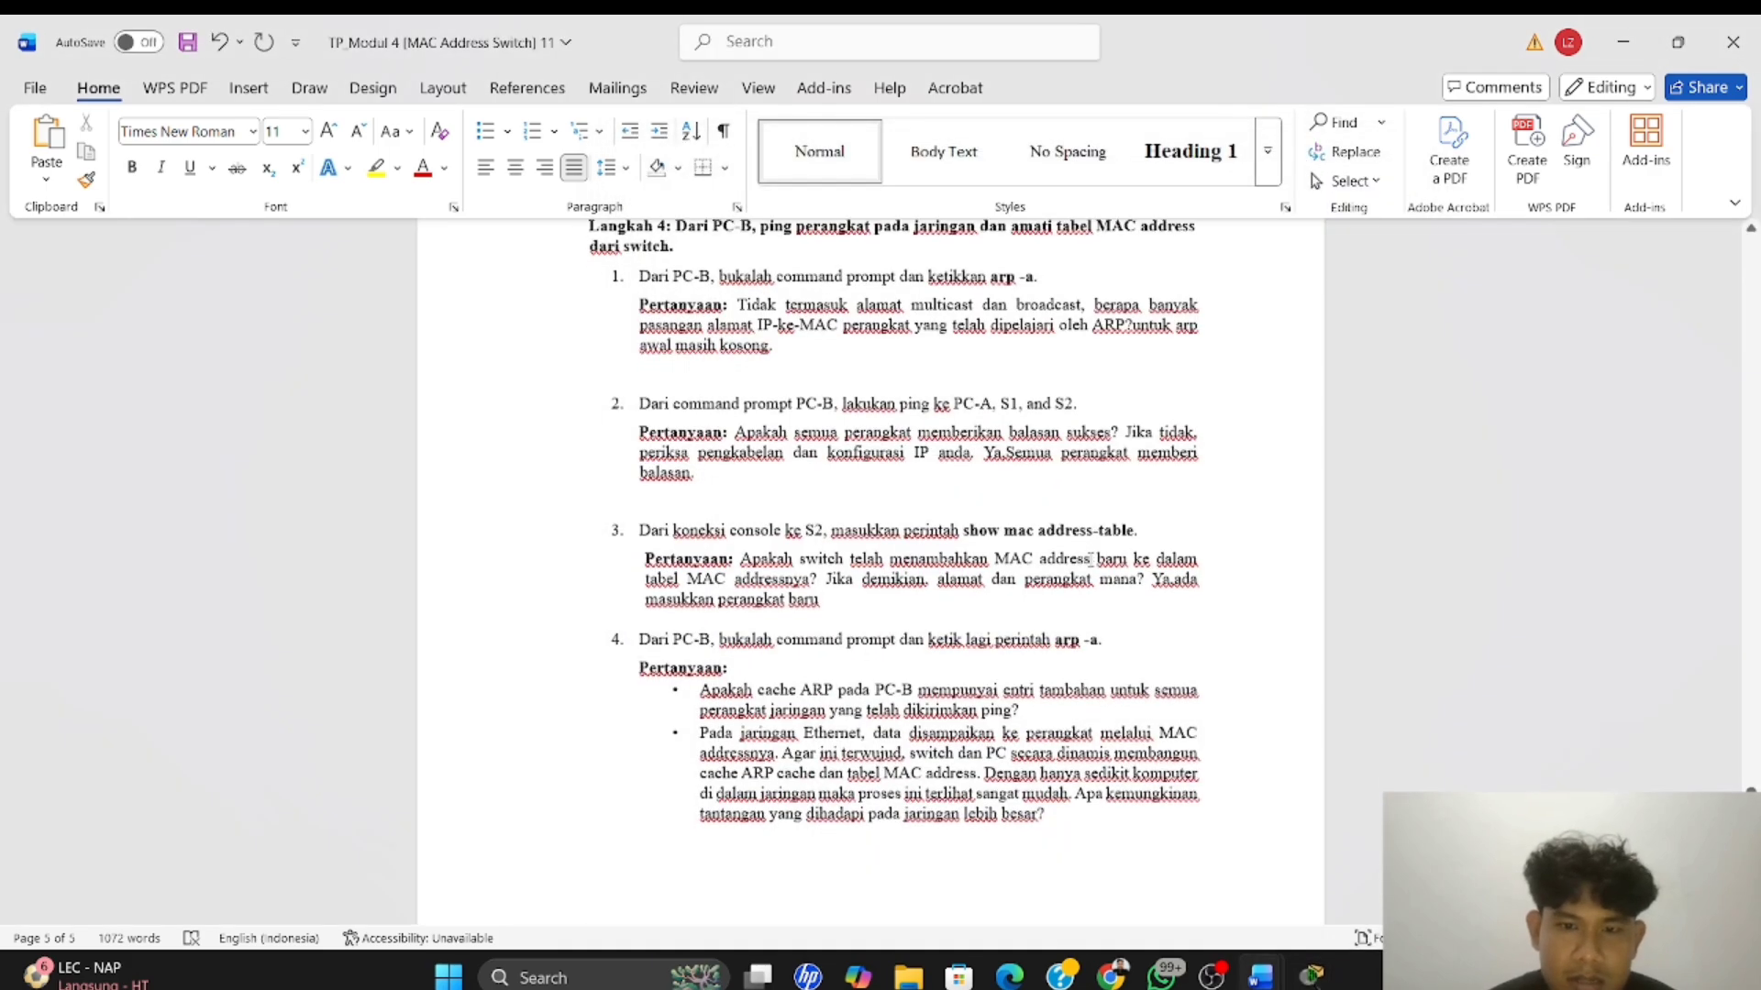
scroll(1089, 556, "down", 2)
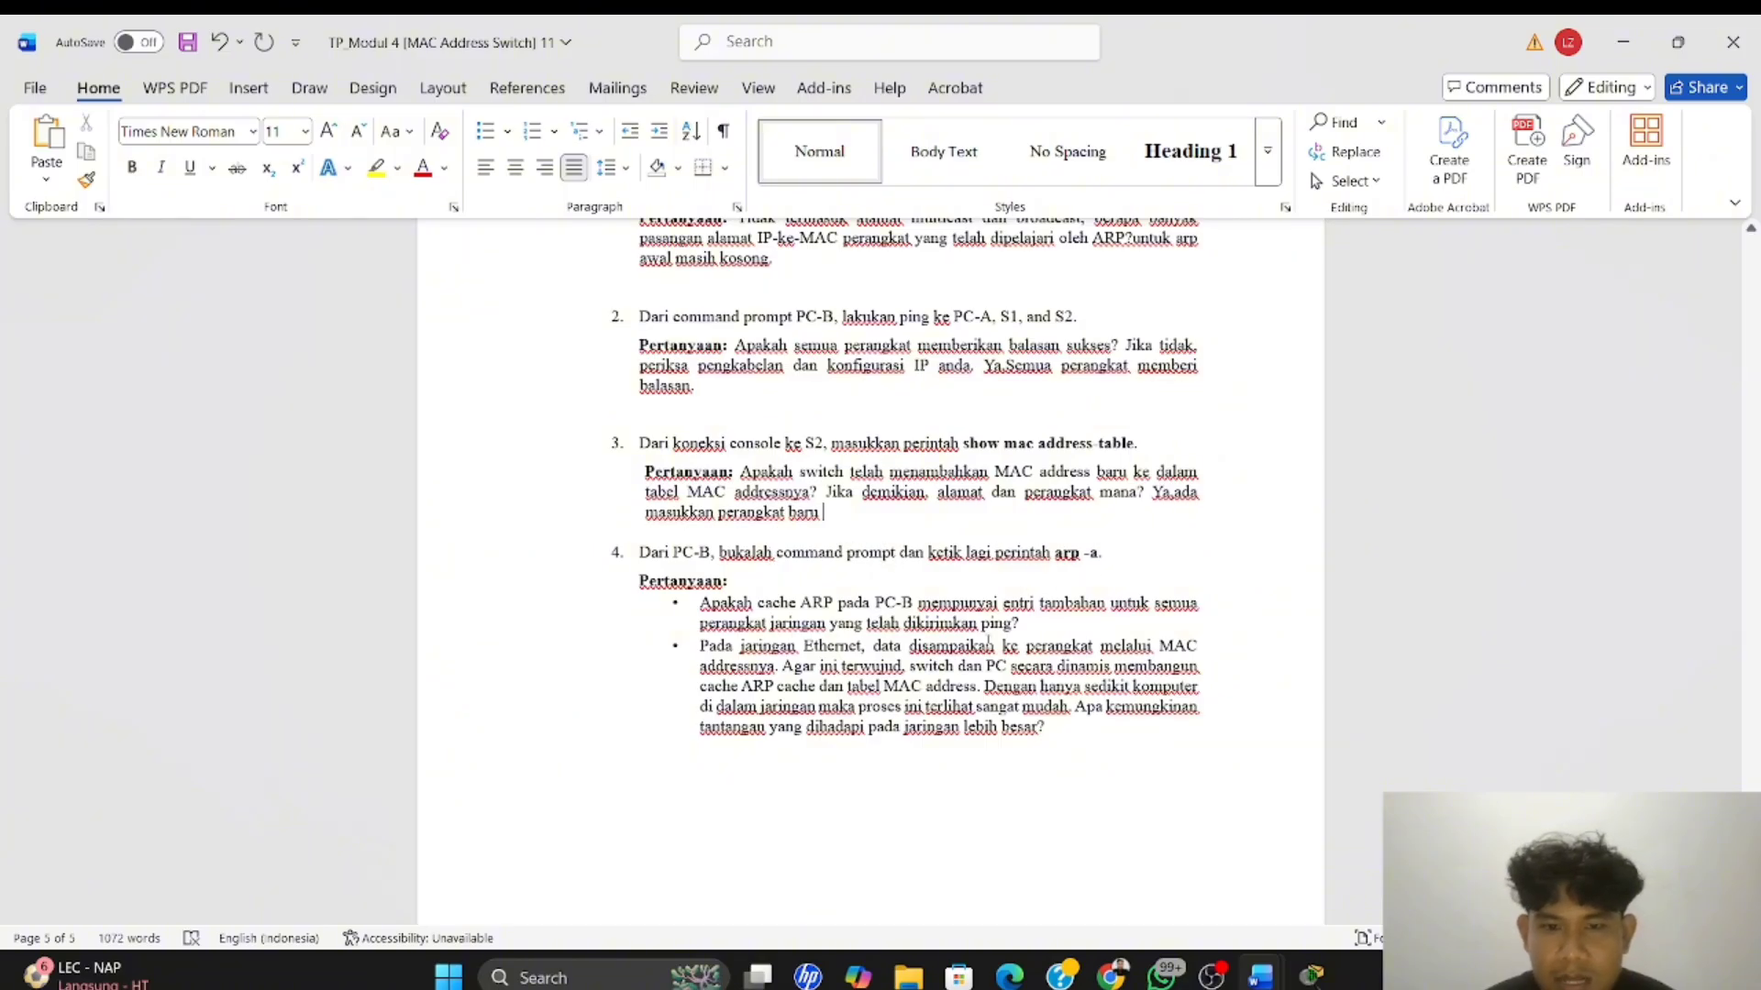
Switch to Packet Tracer and run arp -a in PC-B's Command Prompt
key("alt+Tab")
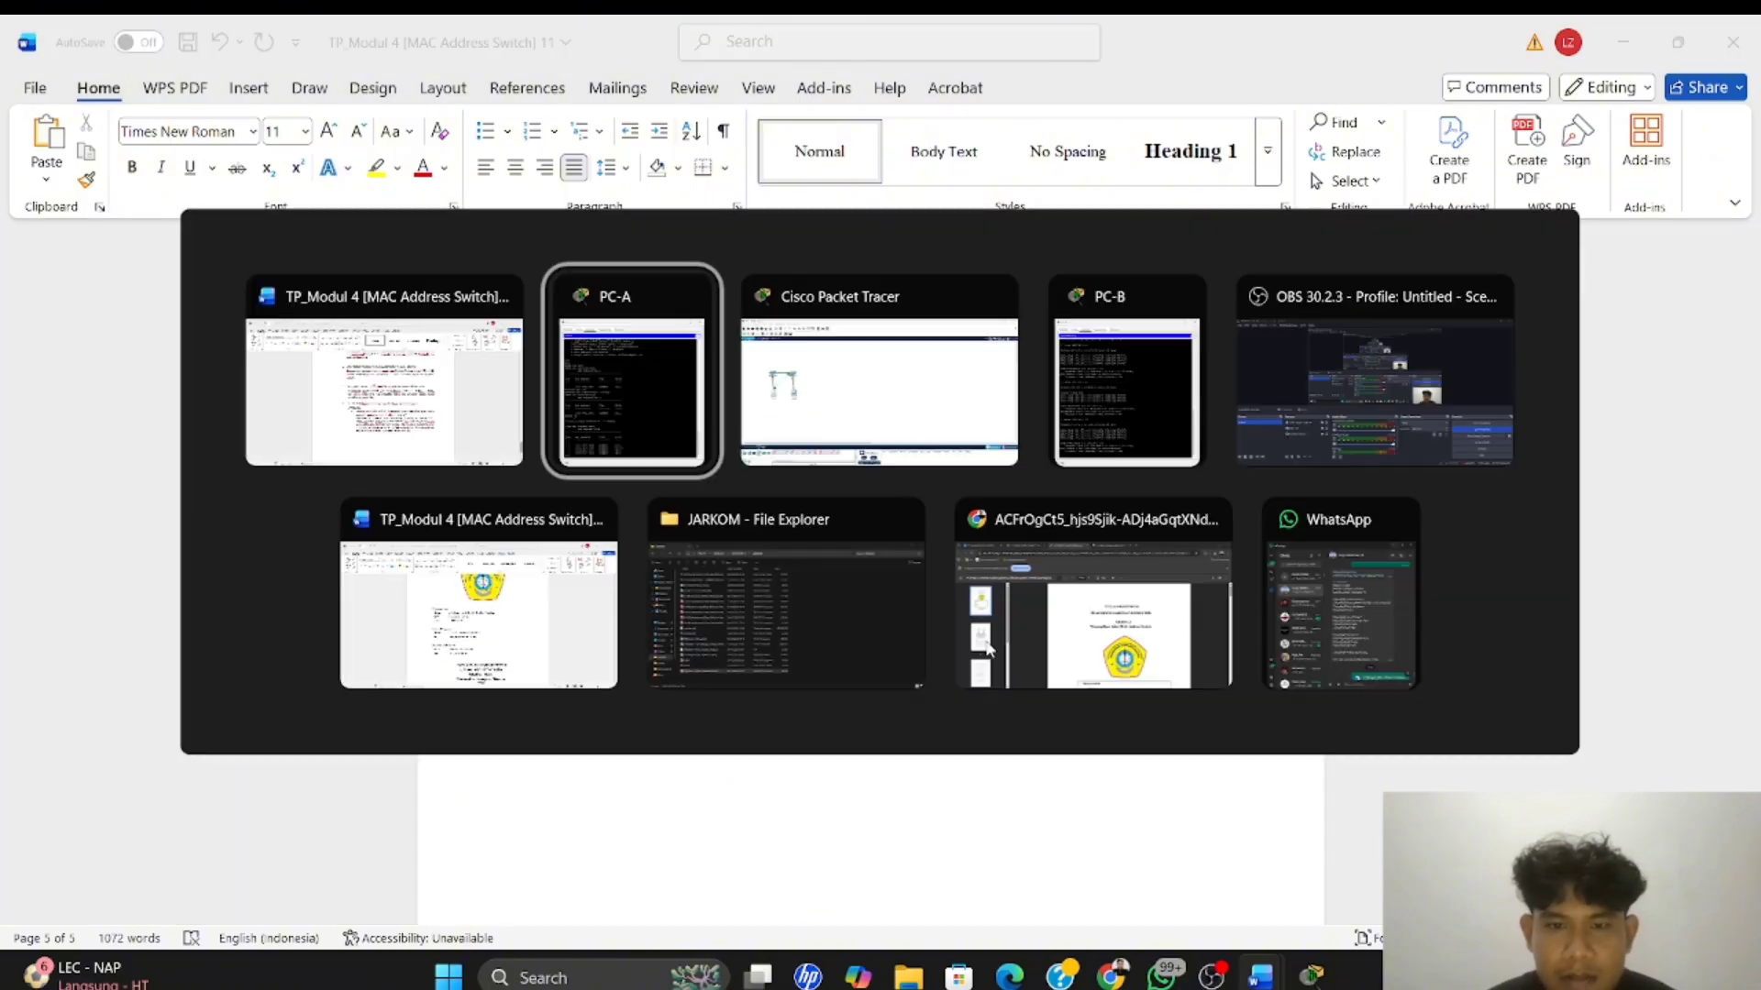
left_click(987, 424)
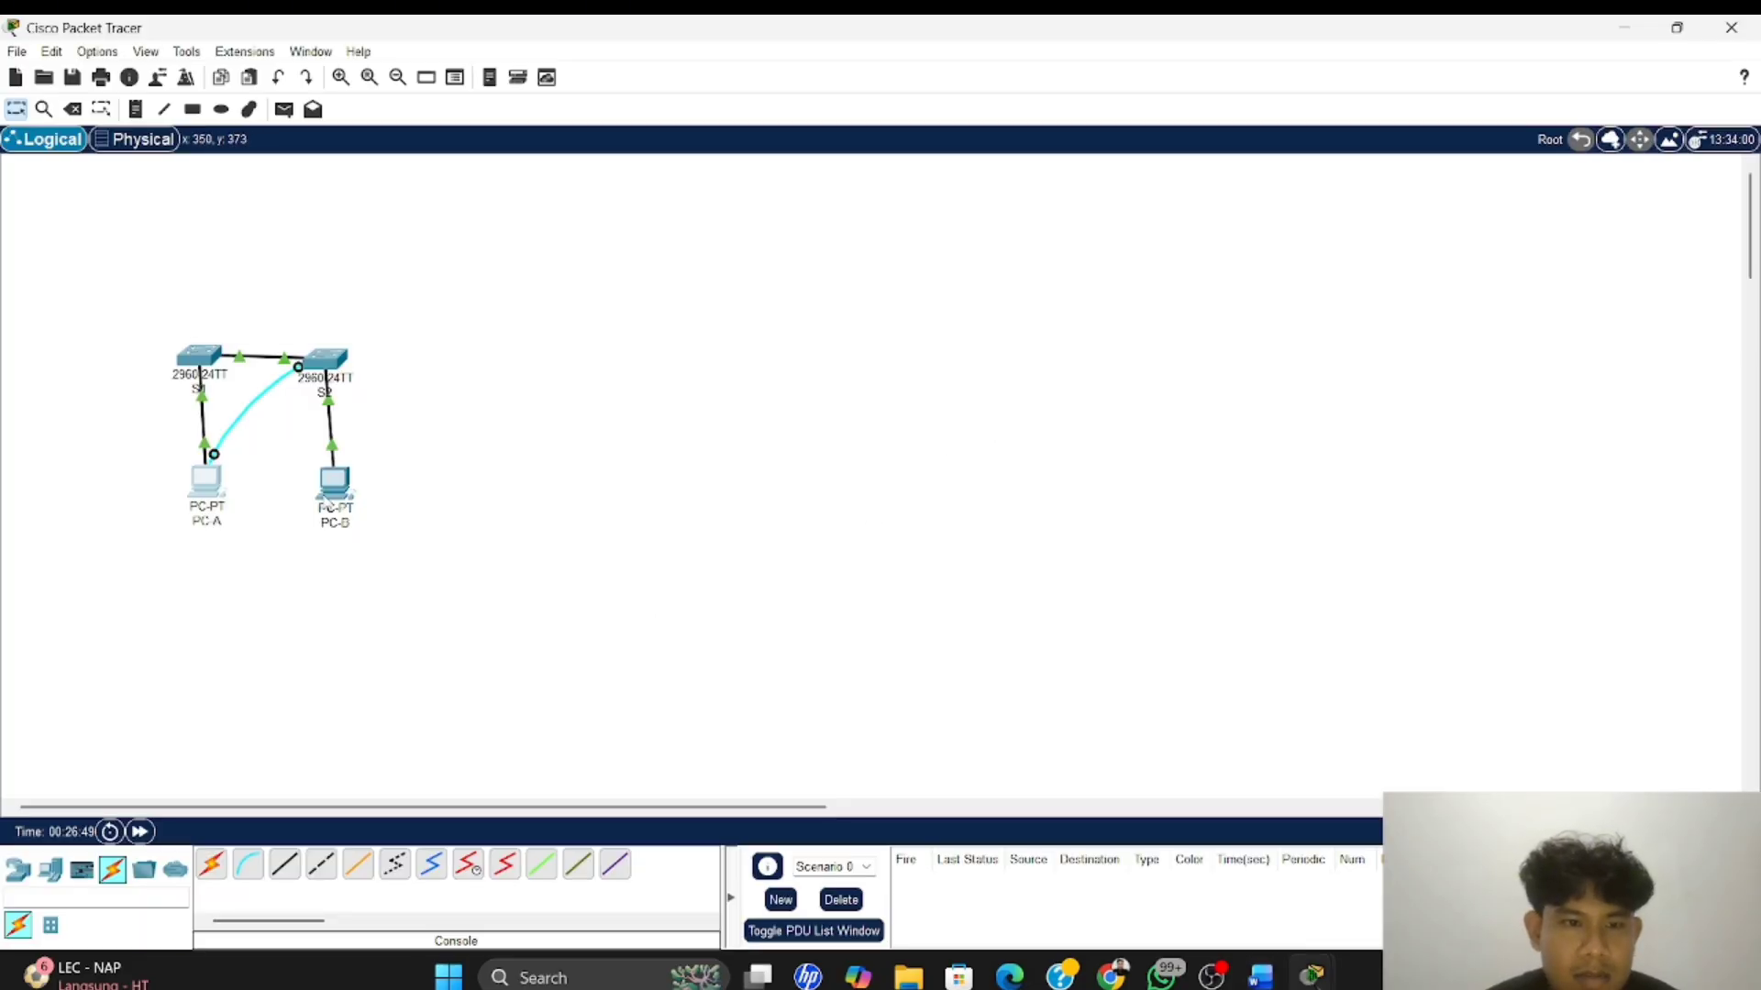
left_click(338, 495)
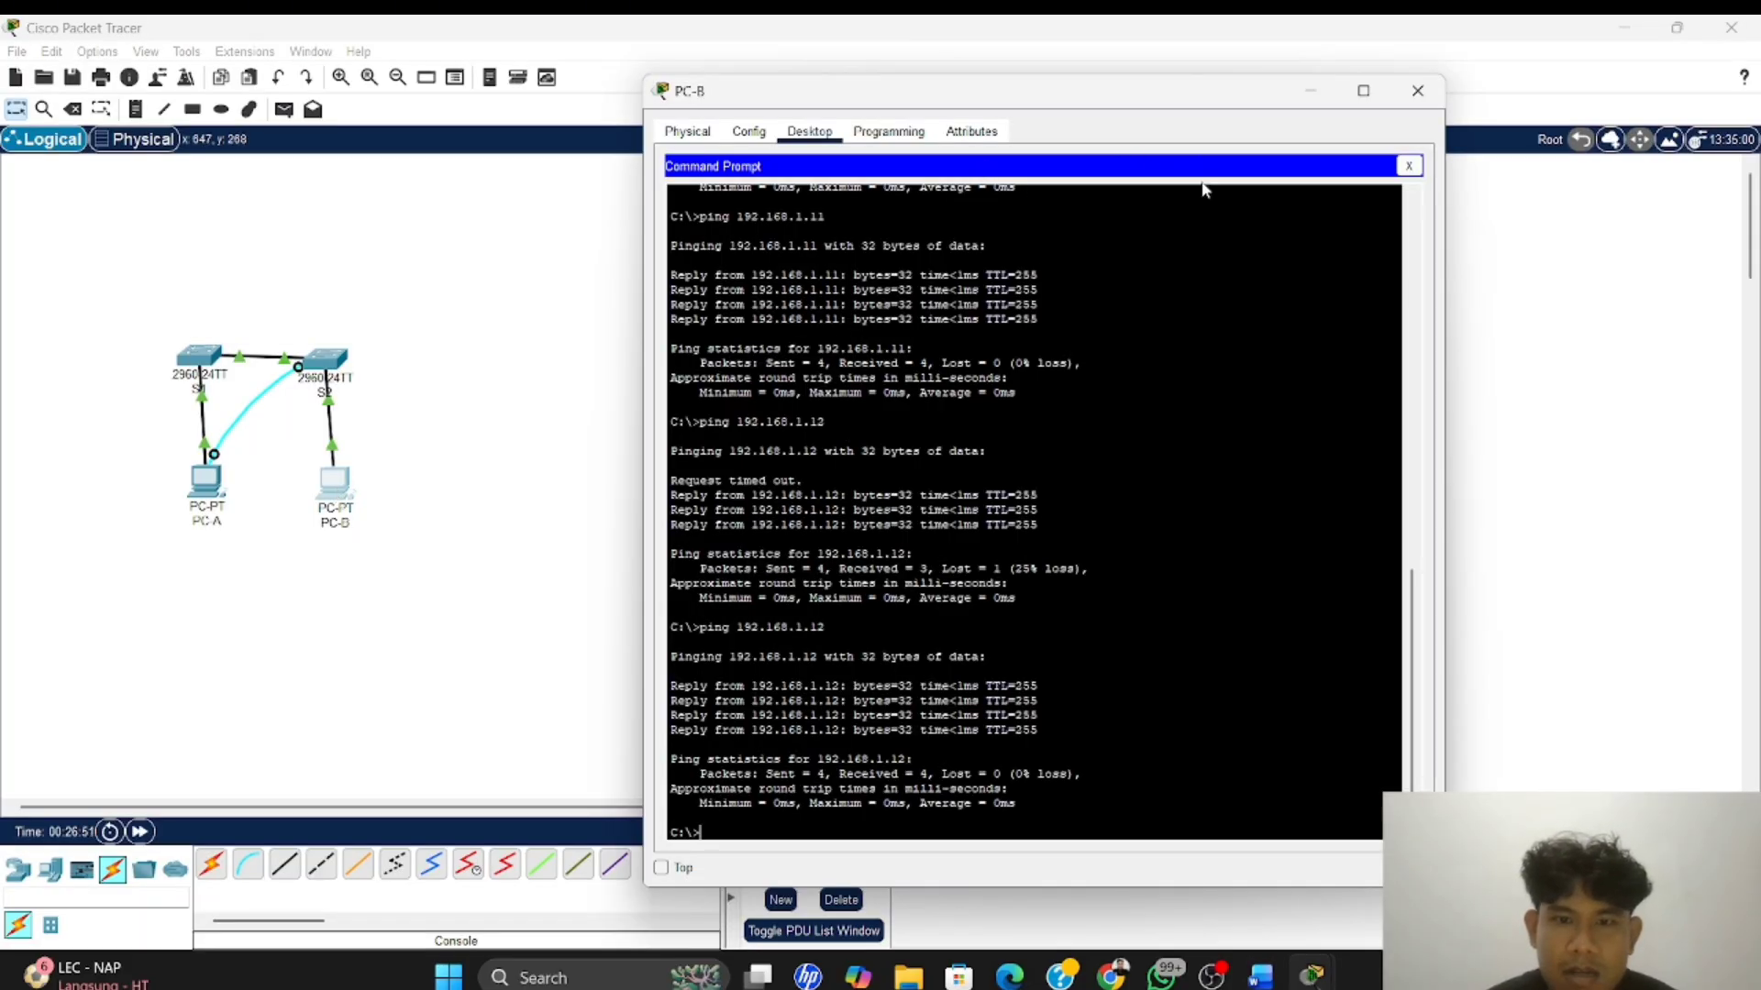
key("Up")
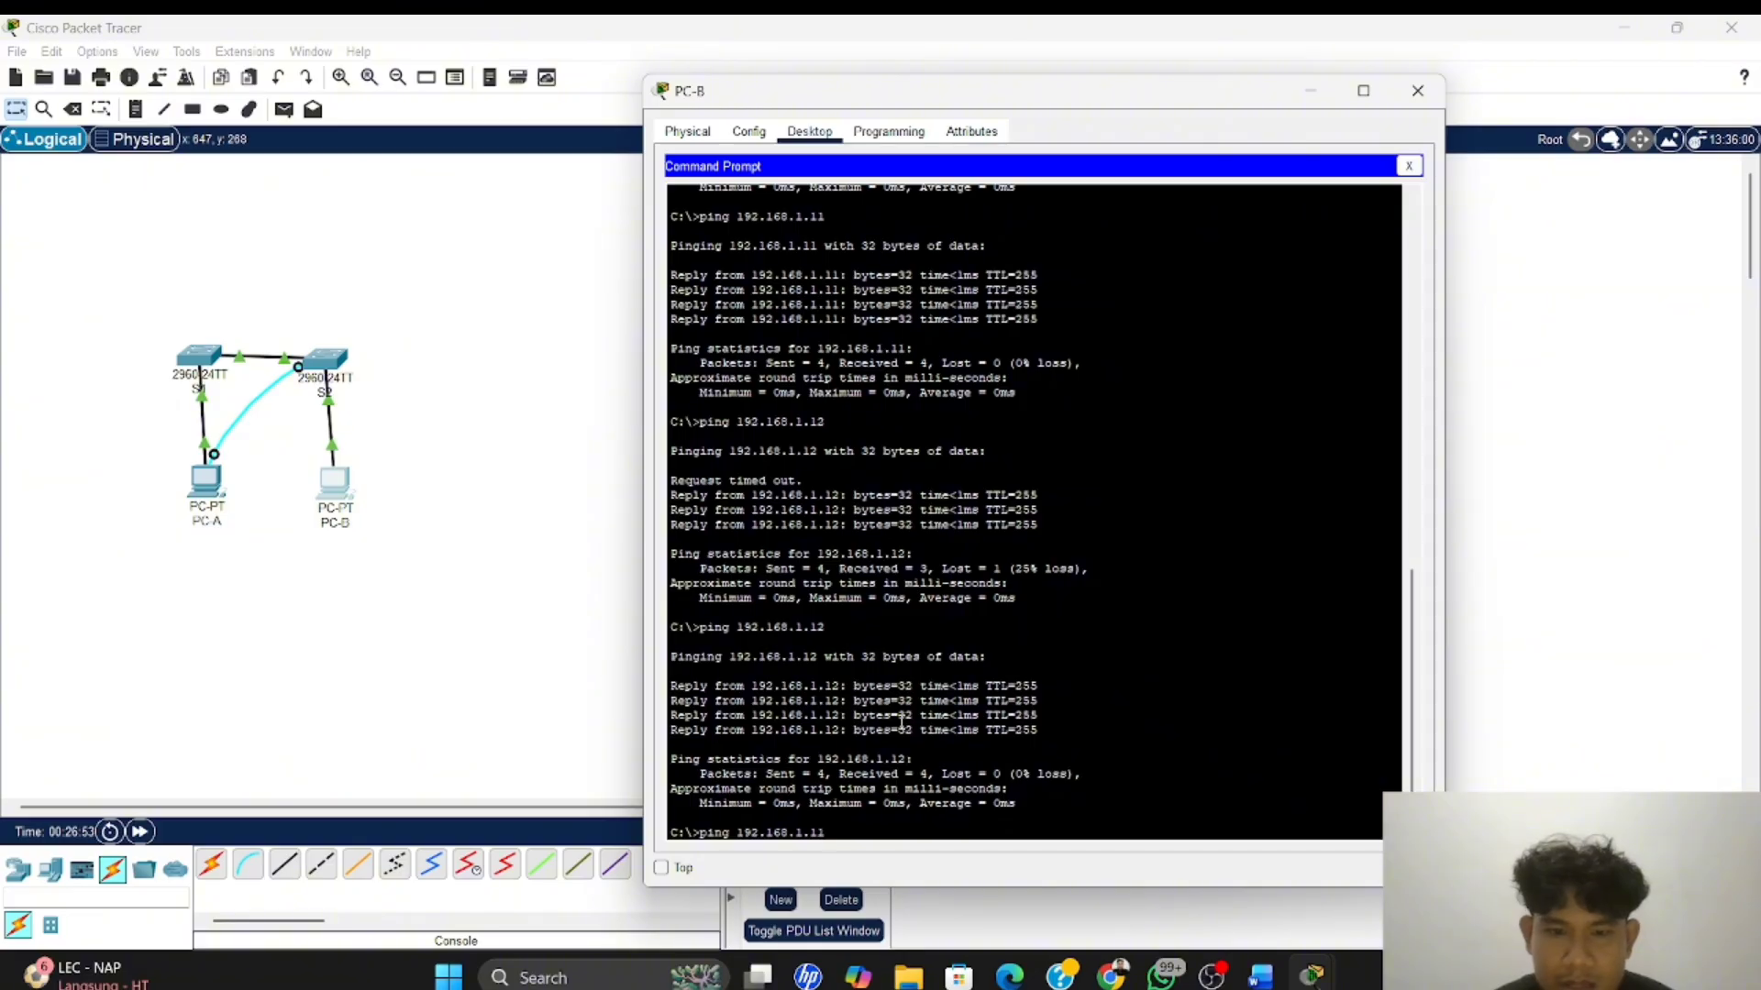
key("Up")
key("Up")
key("Up")
key("Down")
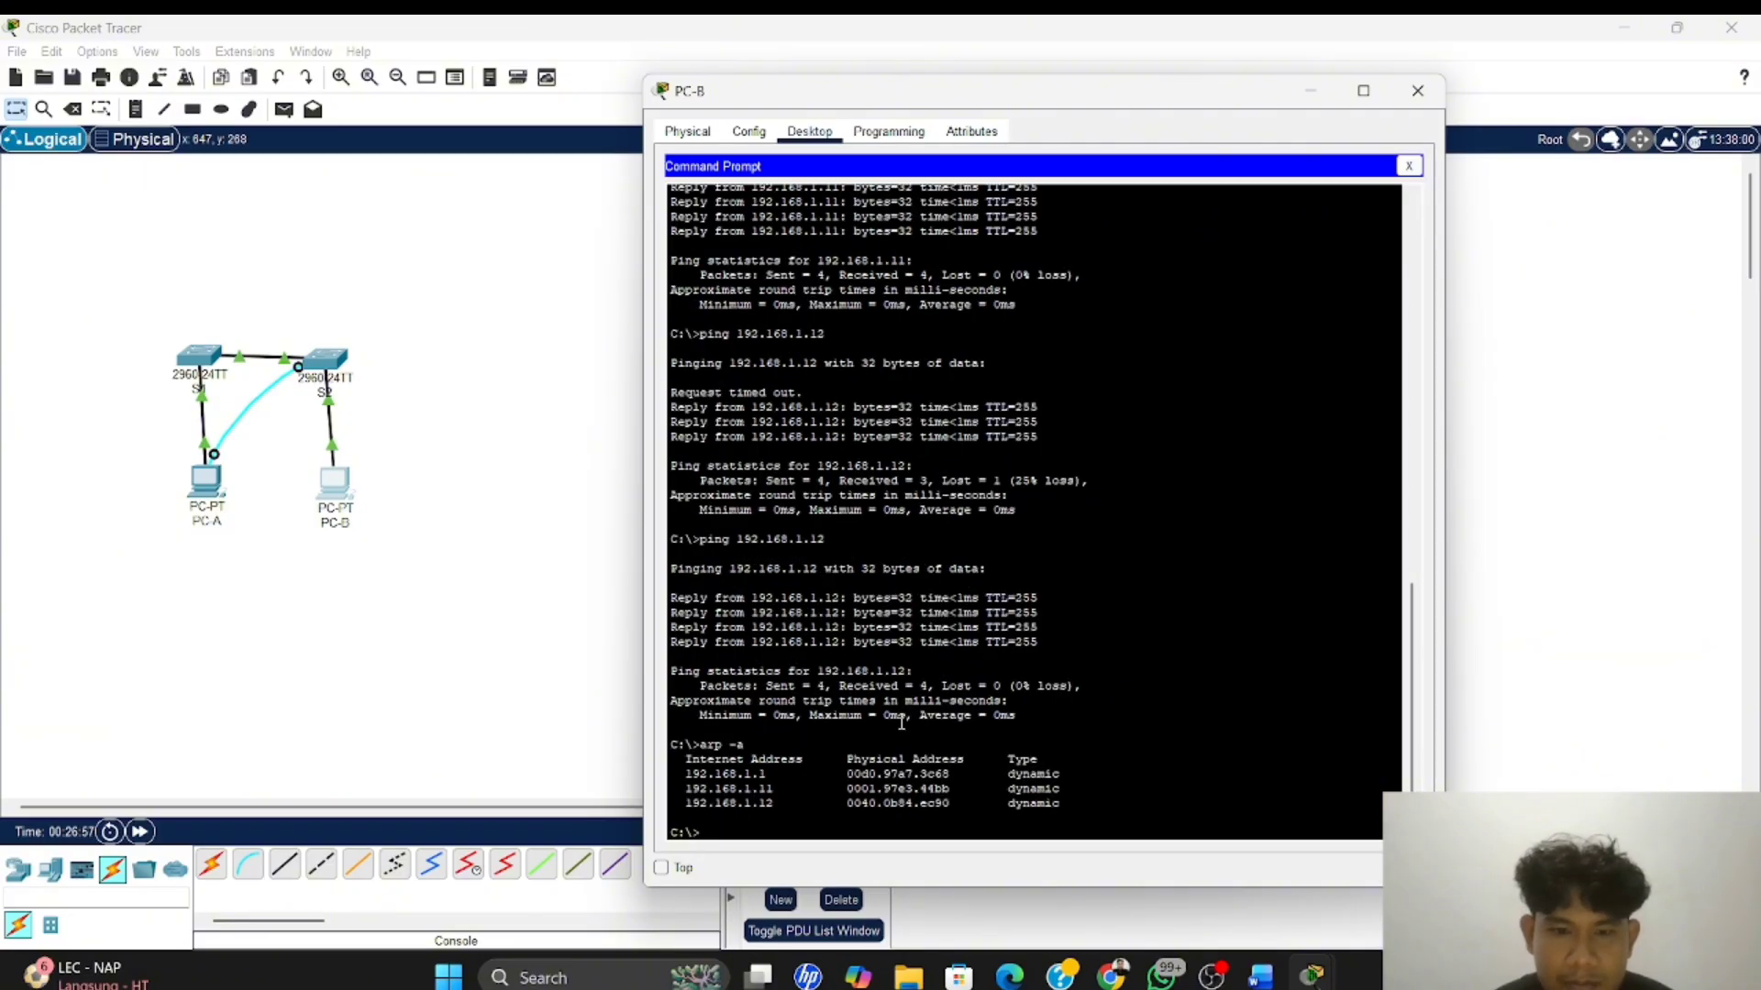
Return to Word and answer question 4's first bullet, after "ping?", with "ya, setelah ping dilakukan switch mempelajari mac dari PC-B dan S1"
key("alt+Tab")
key("Tab")
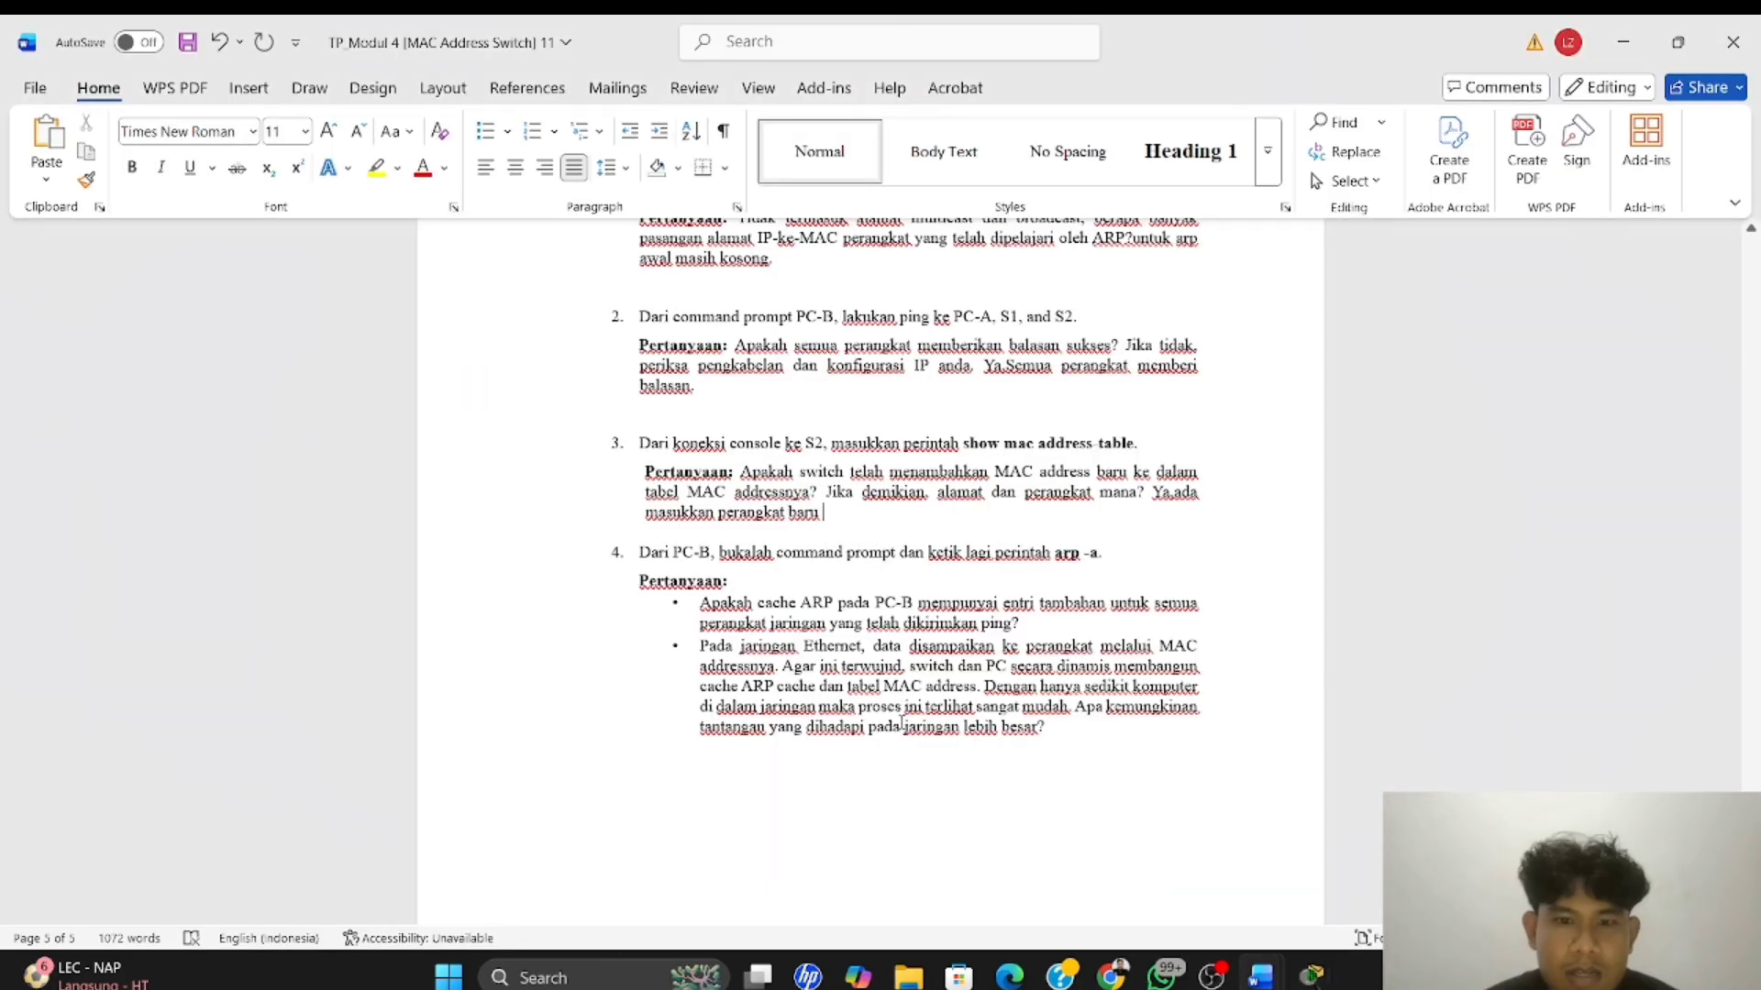
scroll(725, 603, "down", 2)
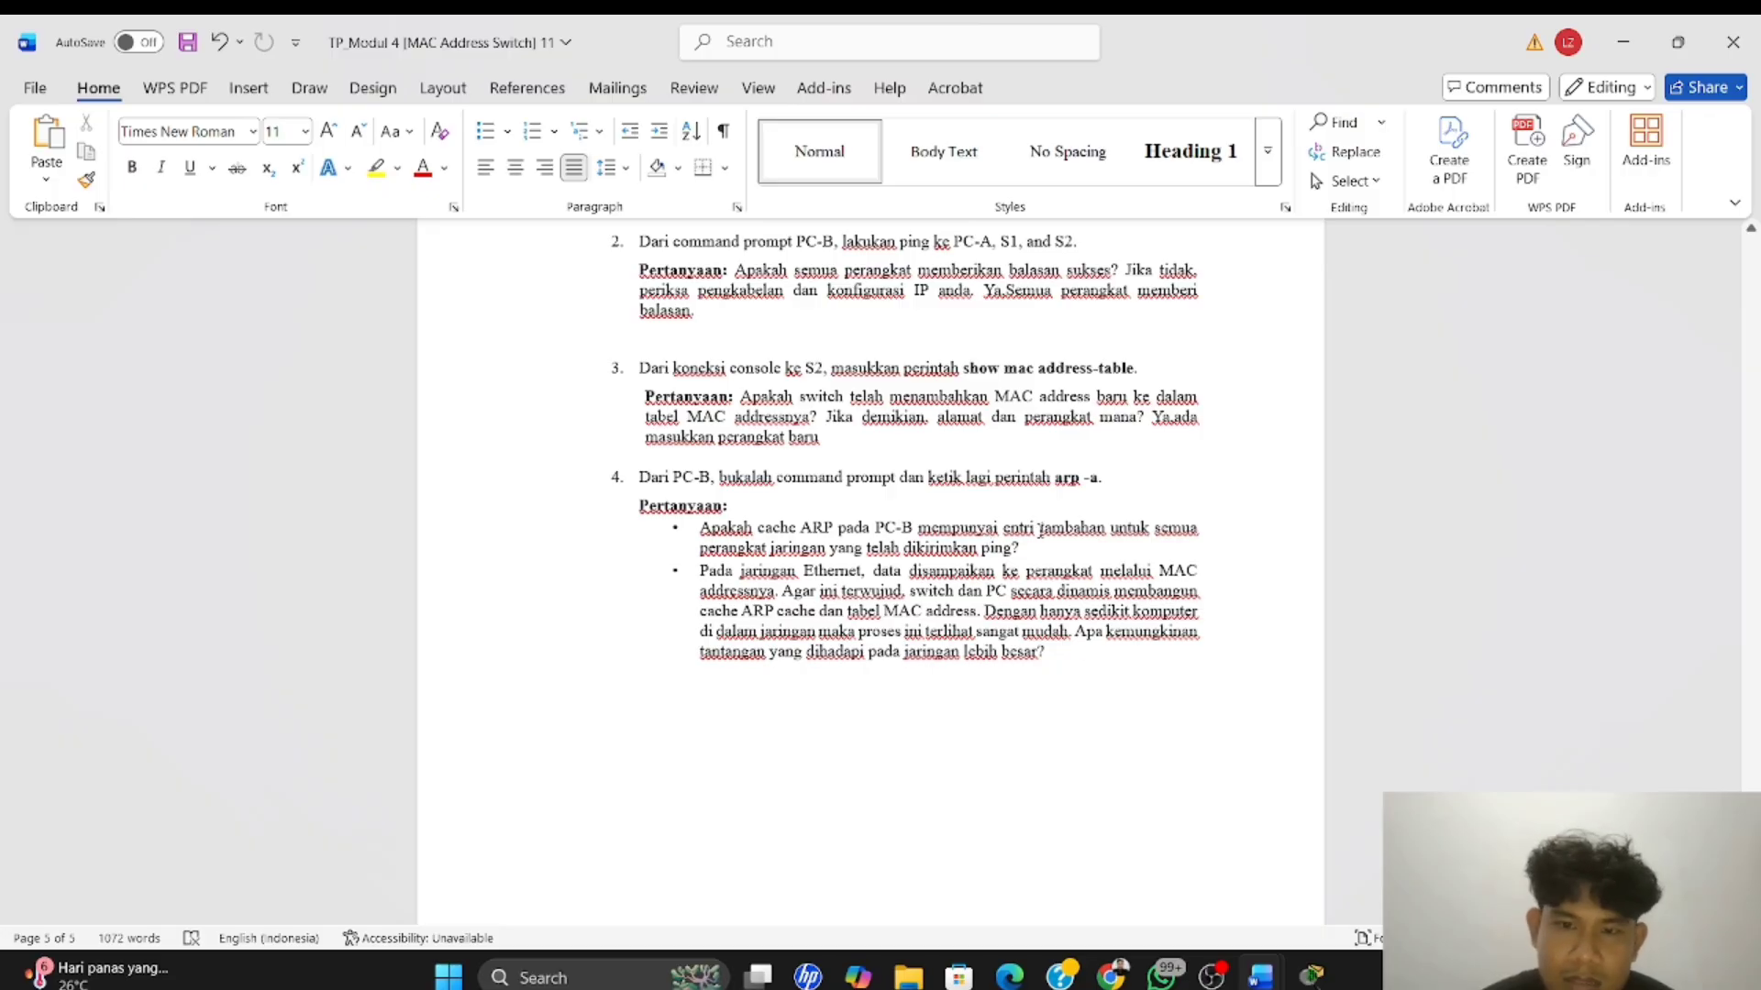
left_click(1029, 551)
scroll(1029, 551, "down", 3)
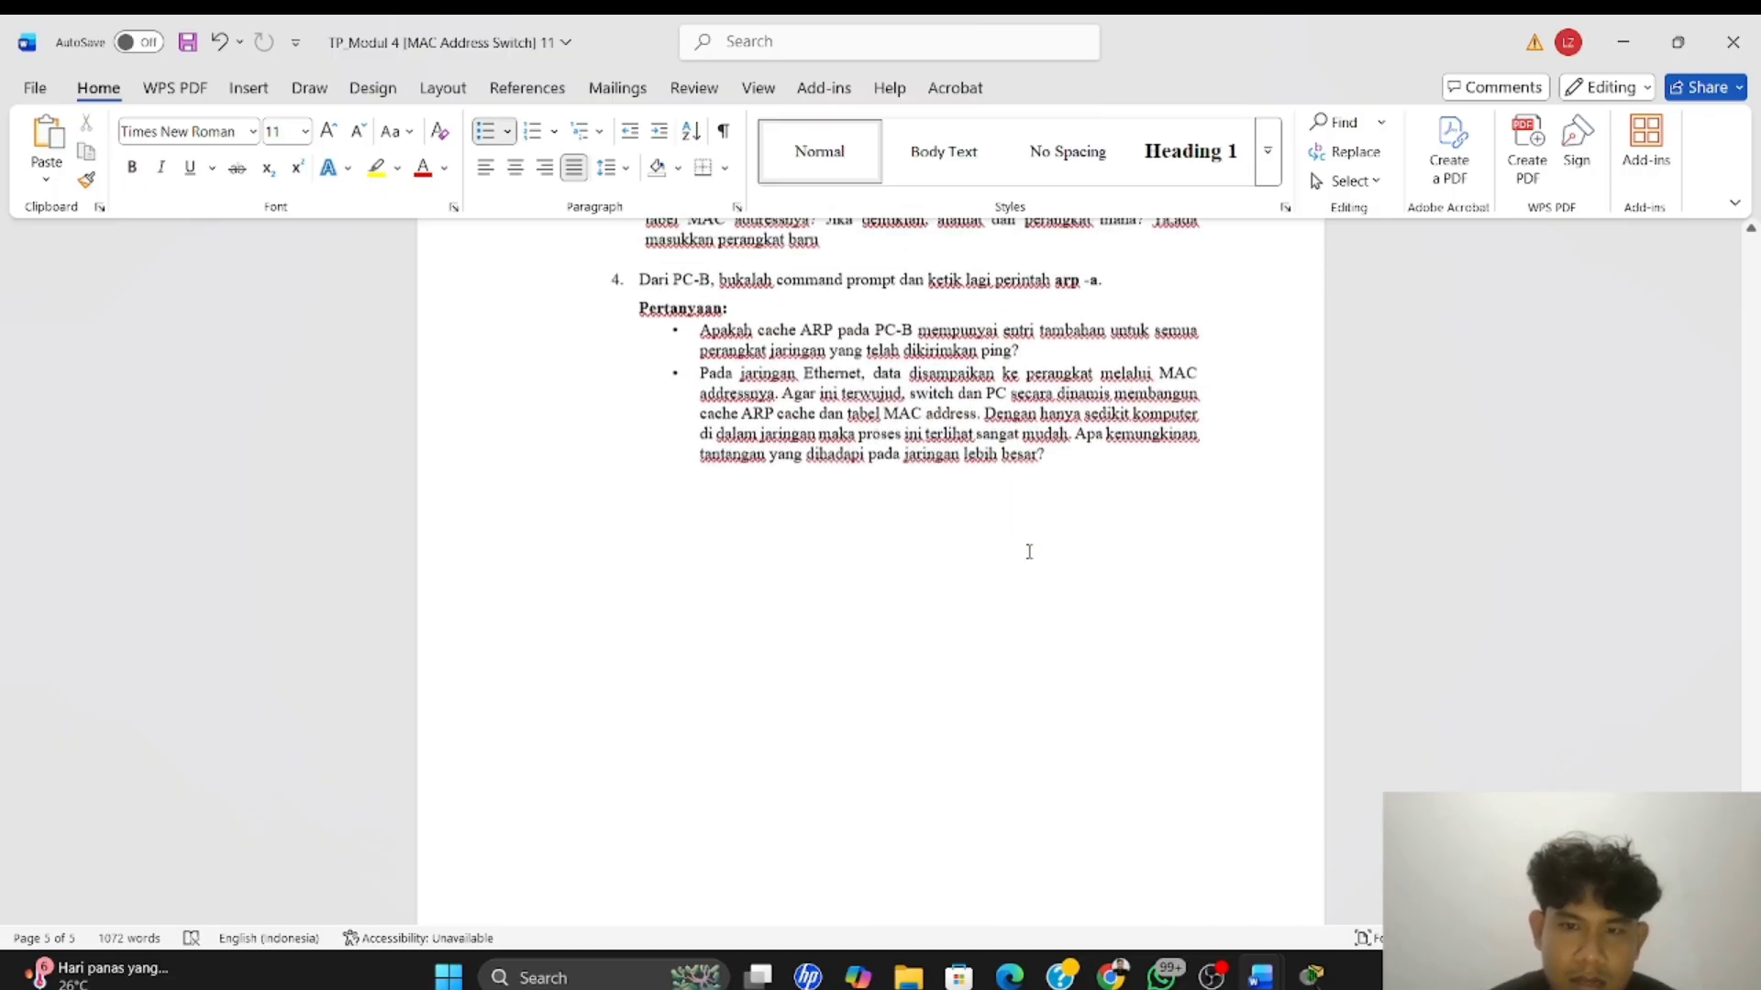
scroll(1029, 551, "up", 1)
type("ya")
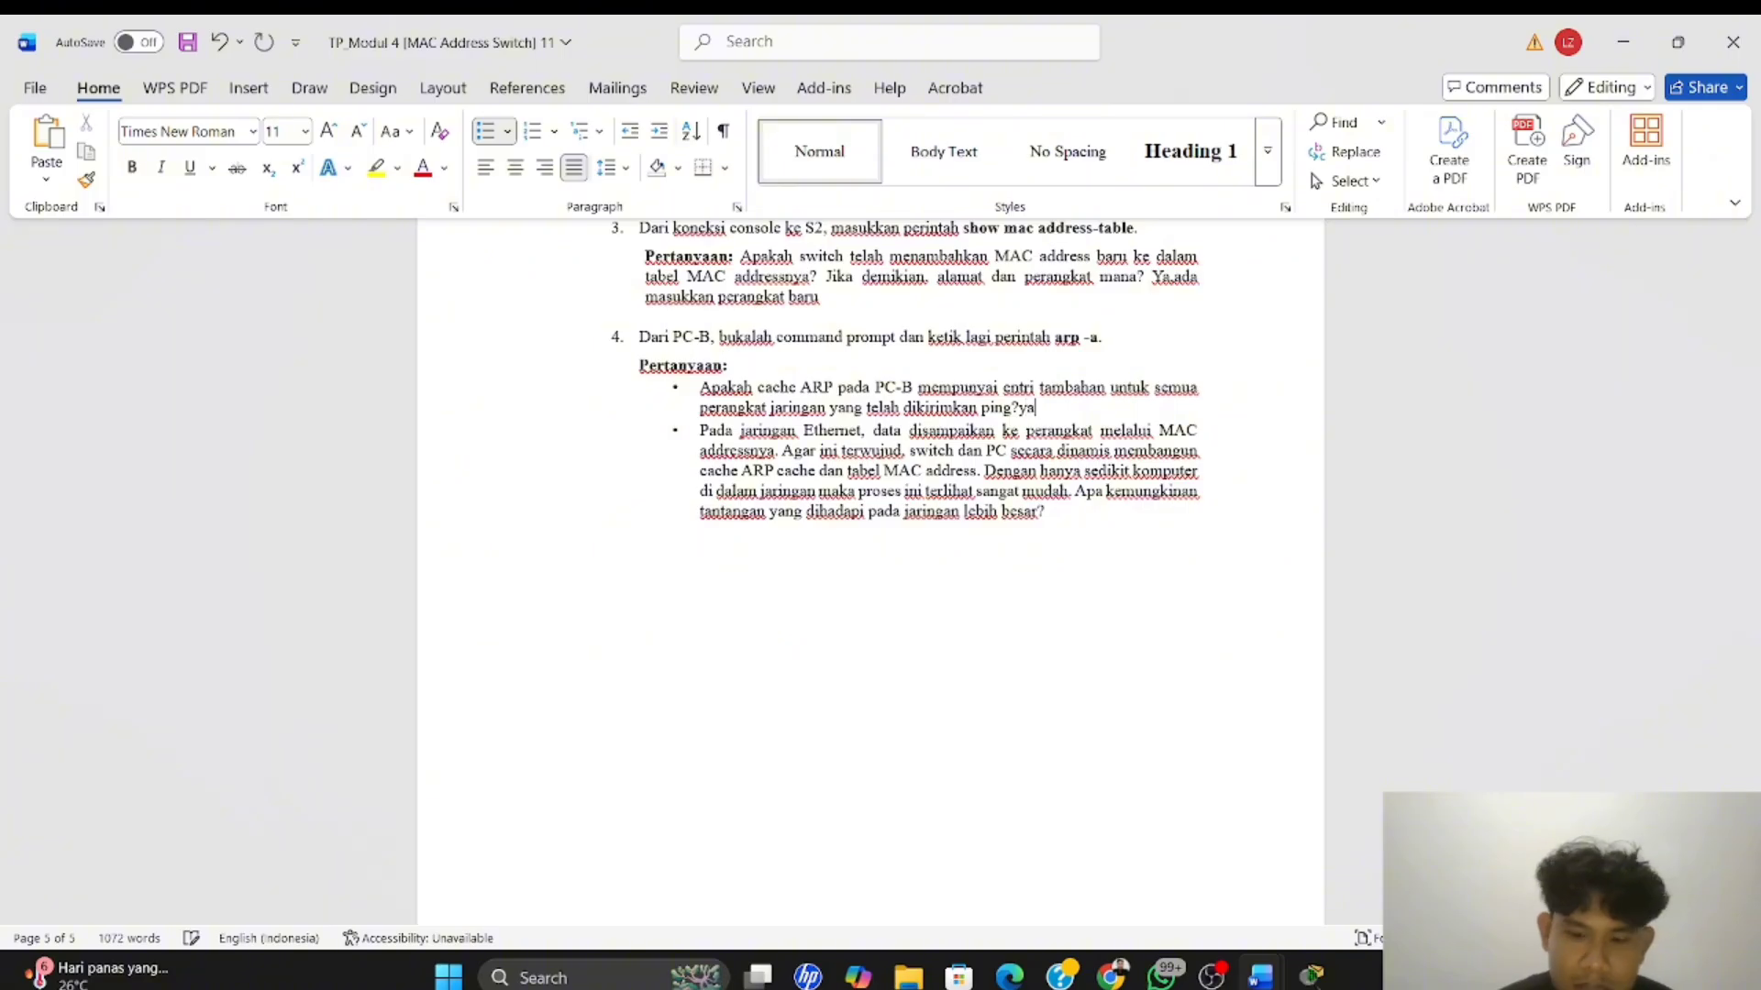
type(".")
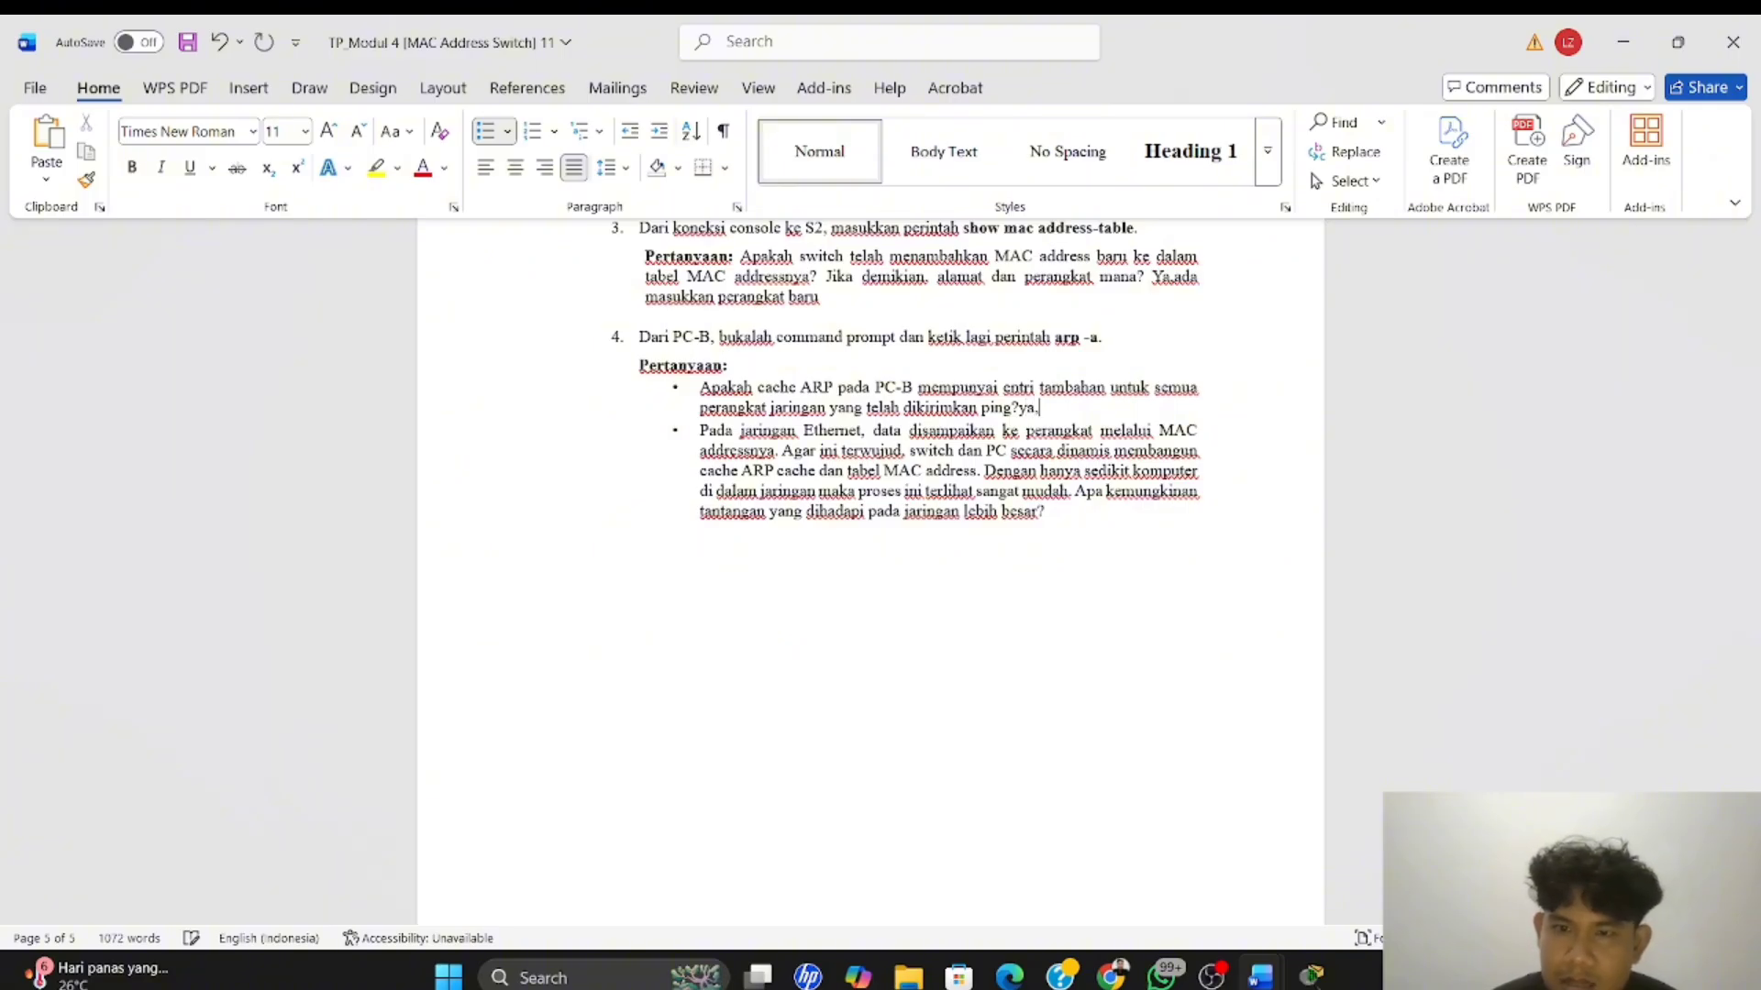
type(" se")
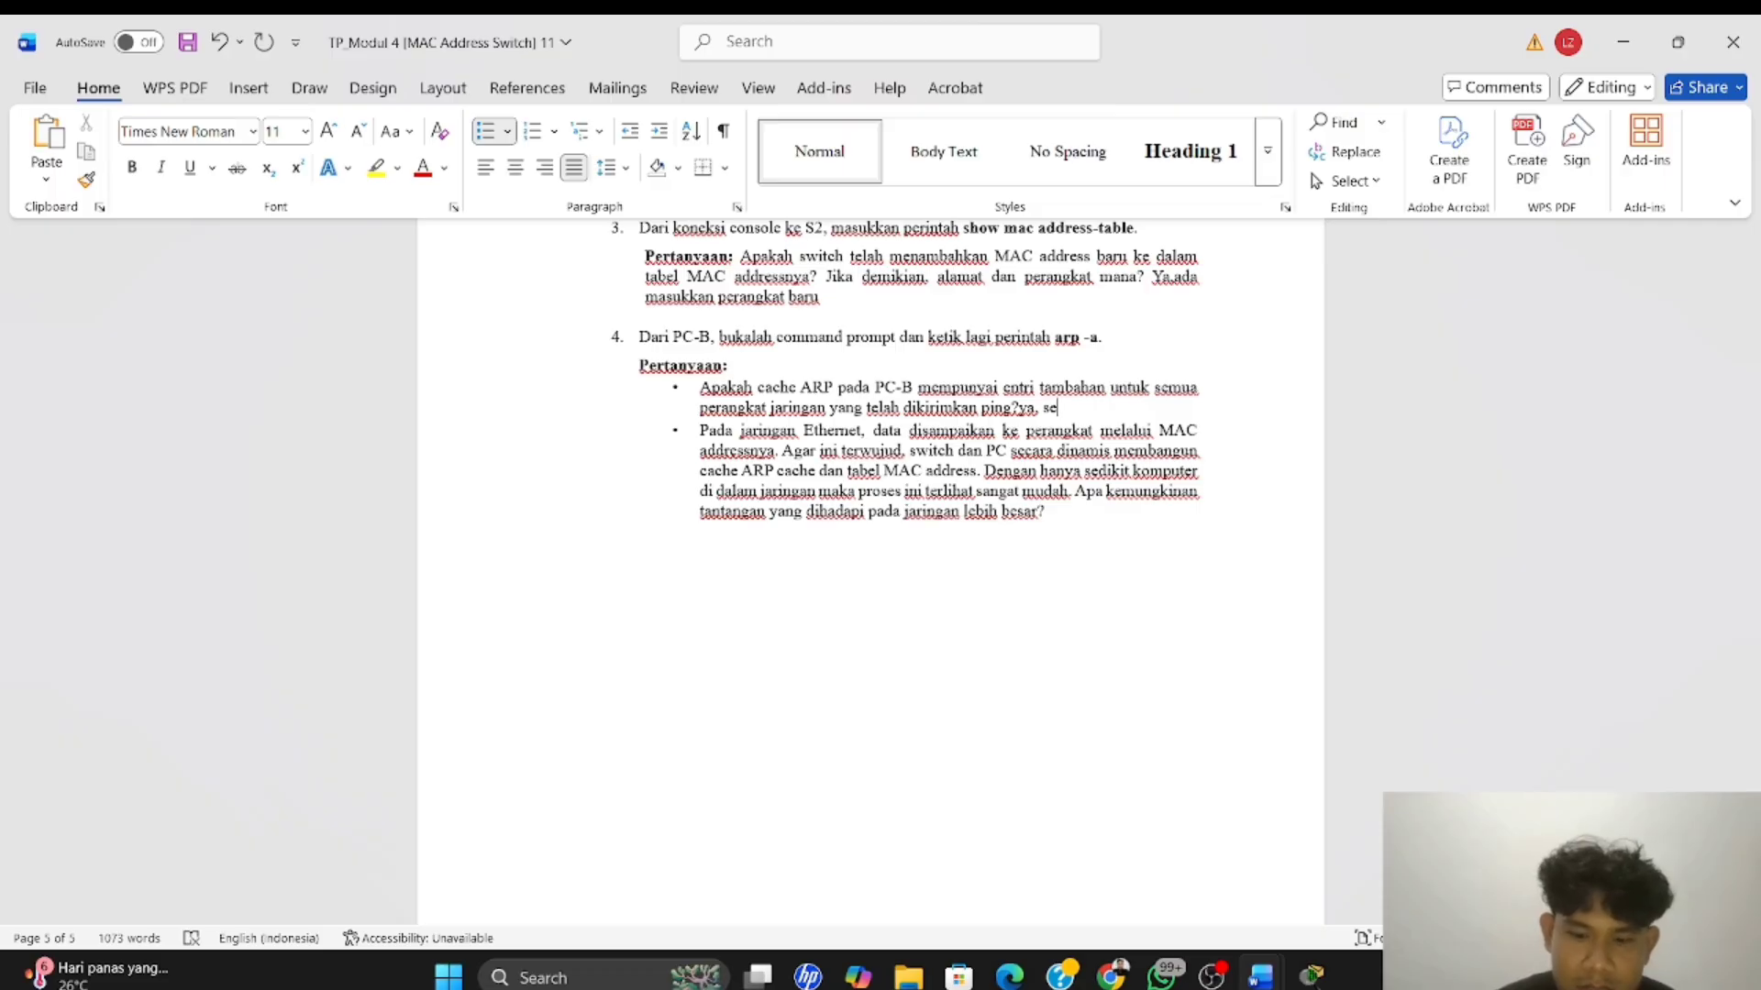
type("telah ping")
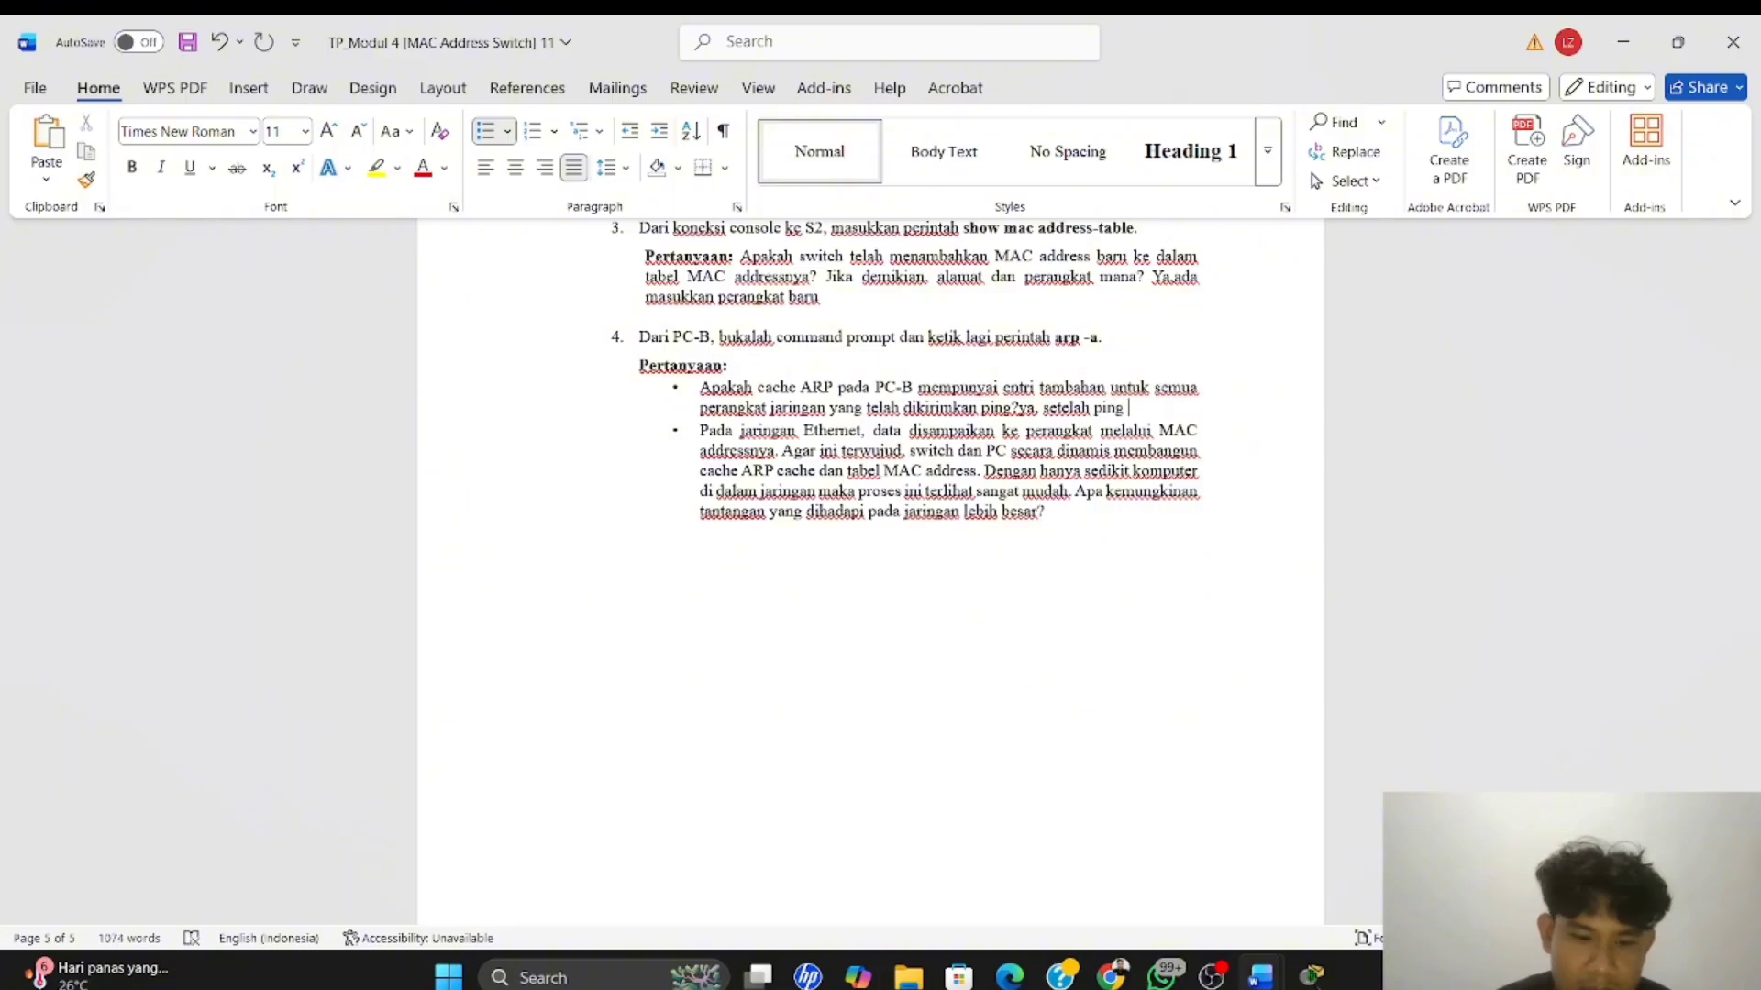
type(" dilakuka")
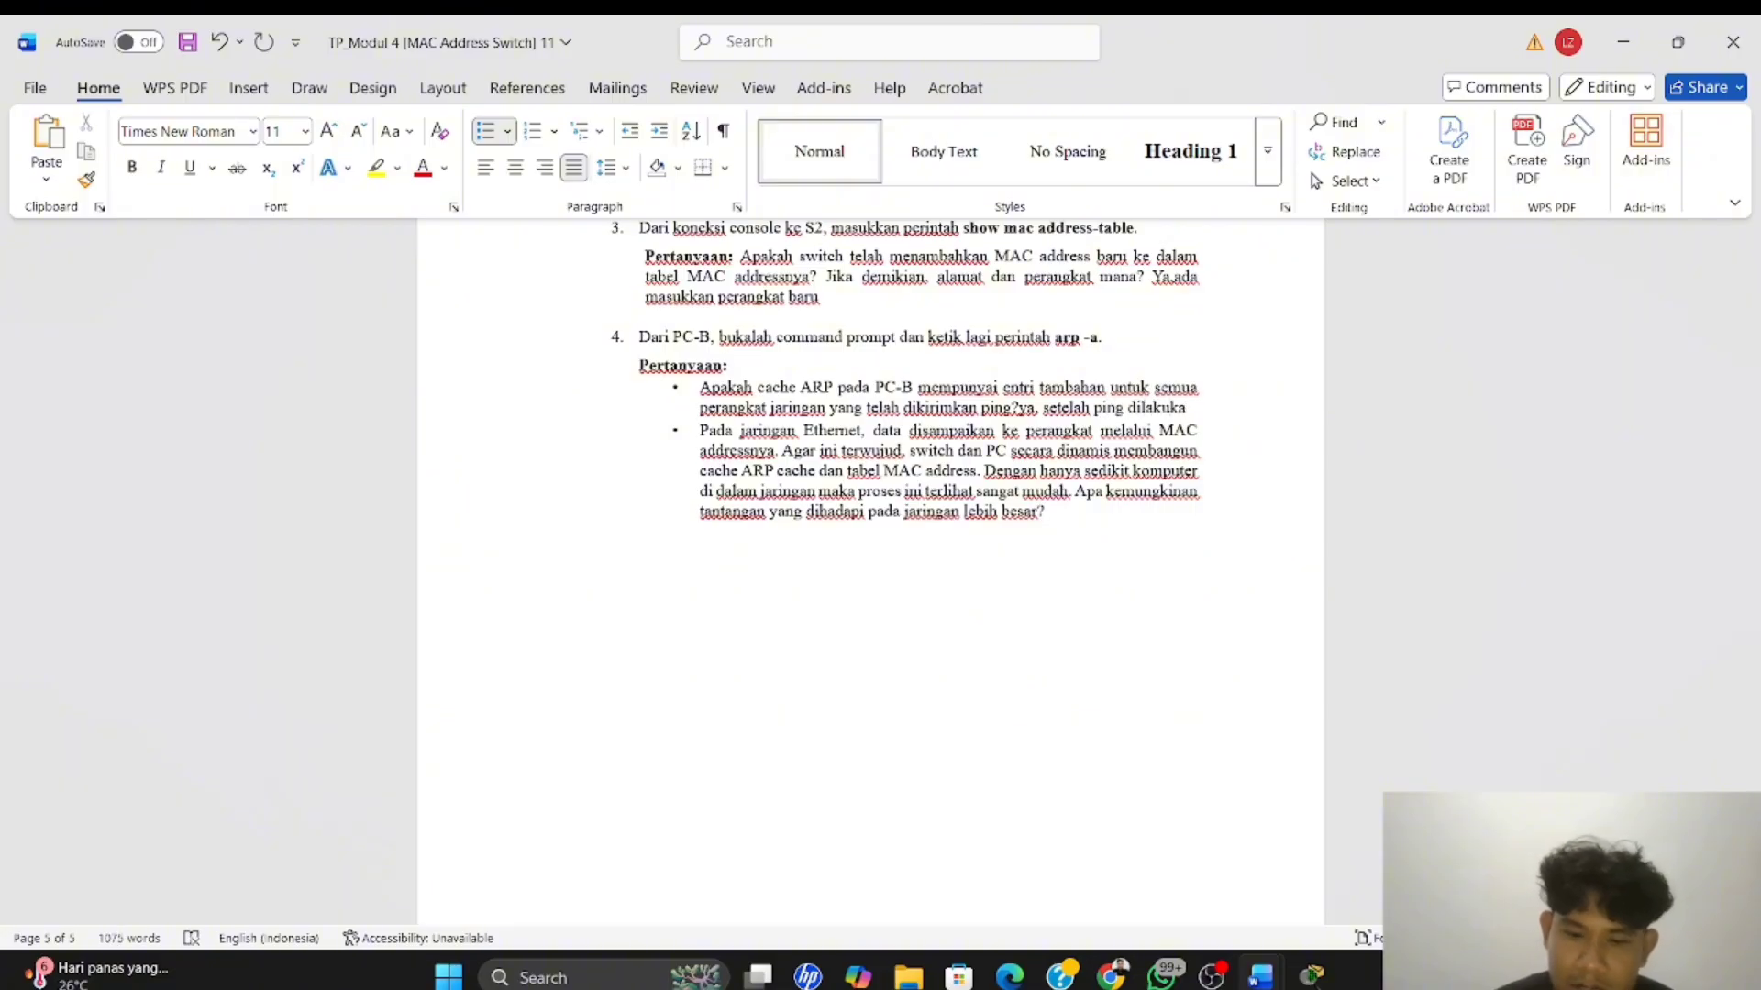
type("n swi")
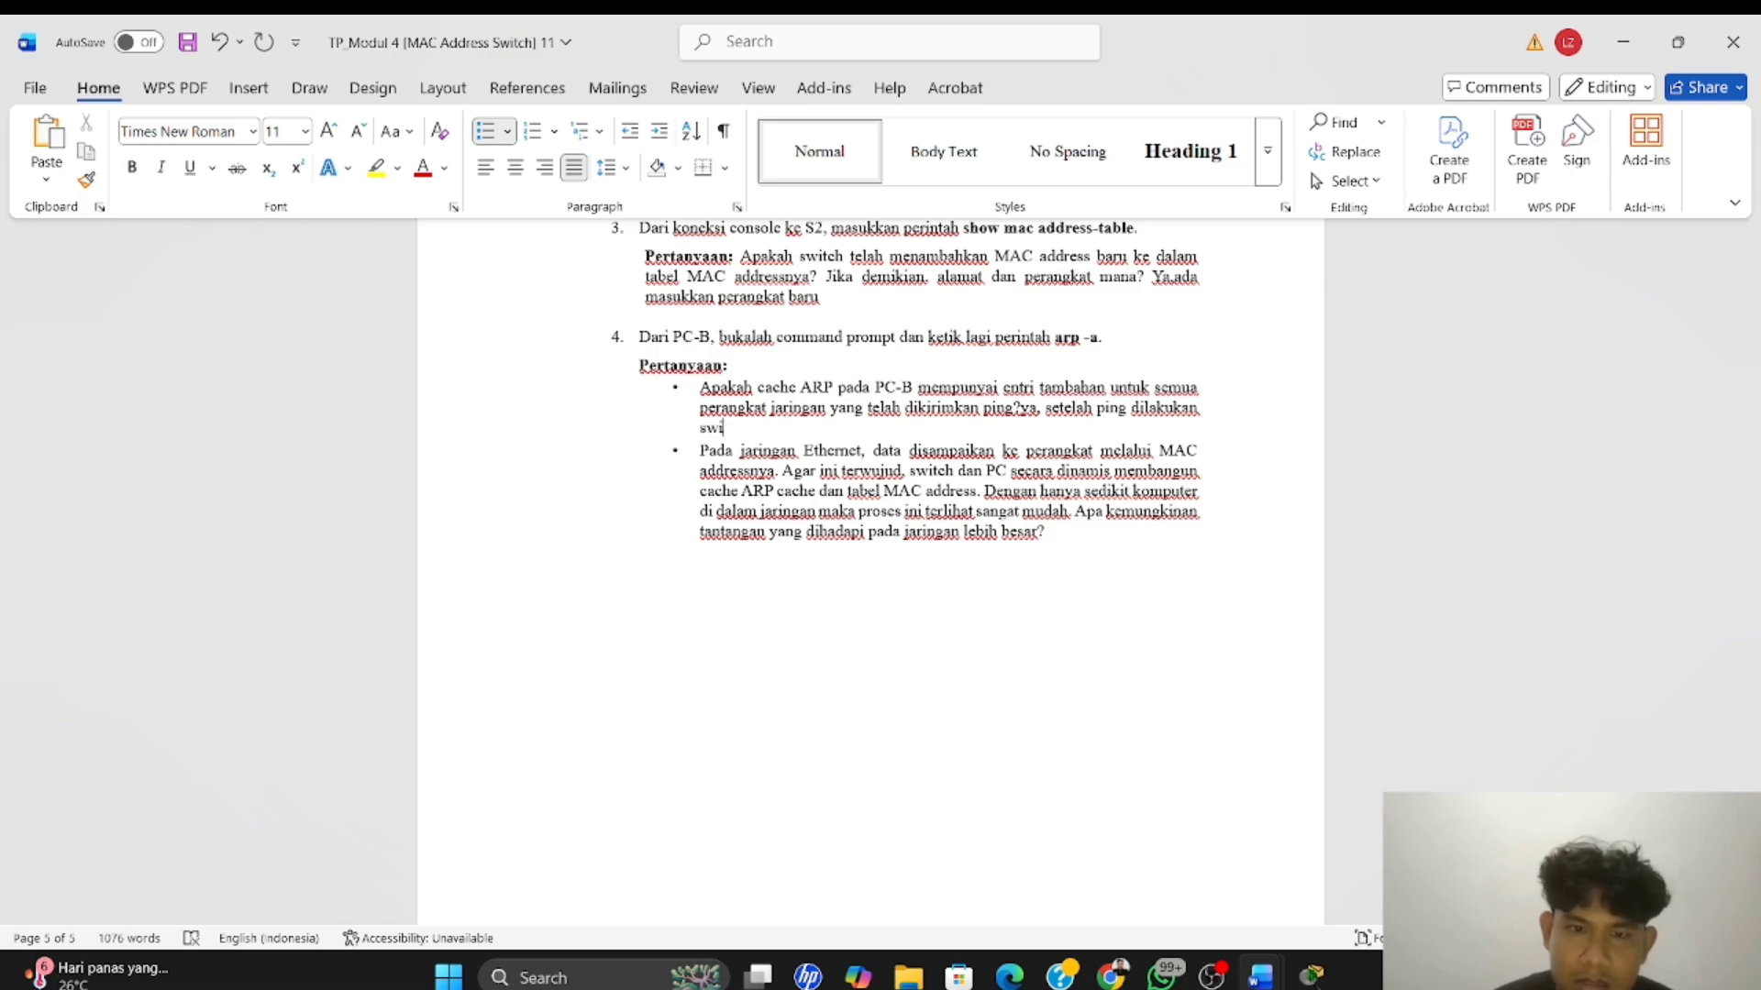
type("tc")
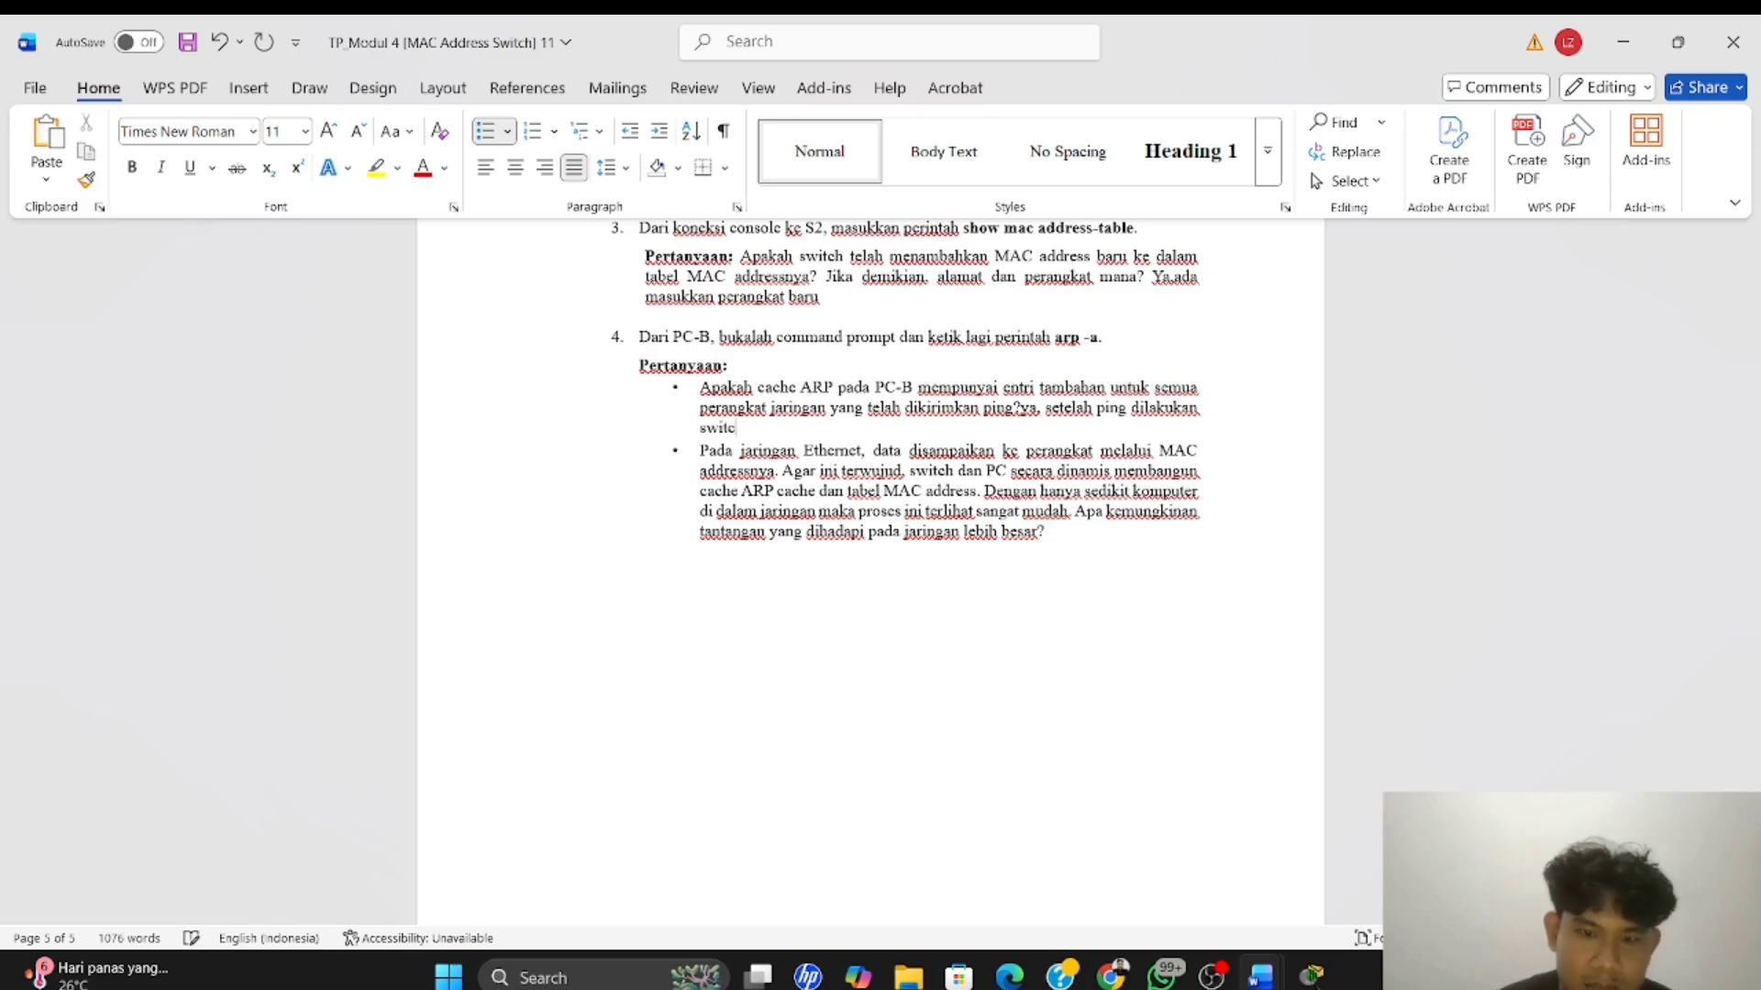
type("h mem")
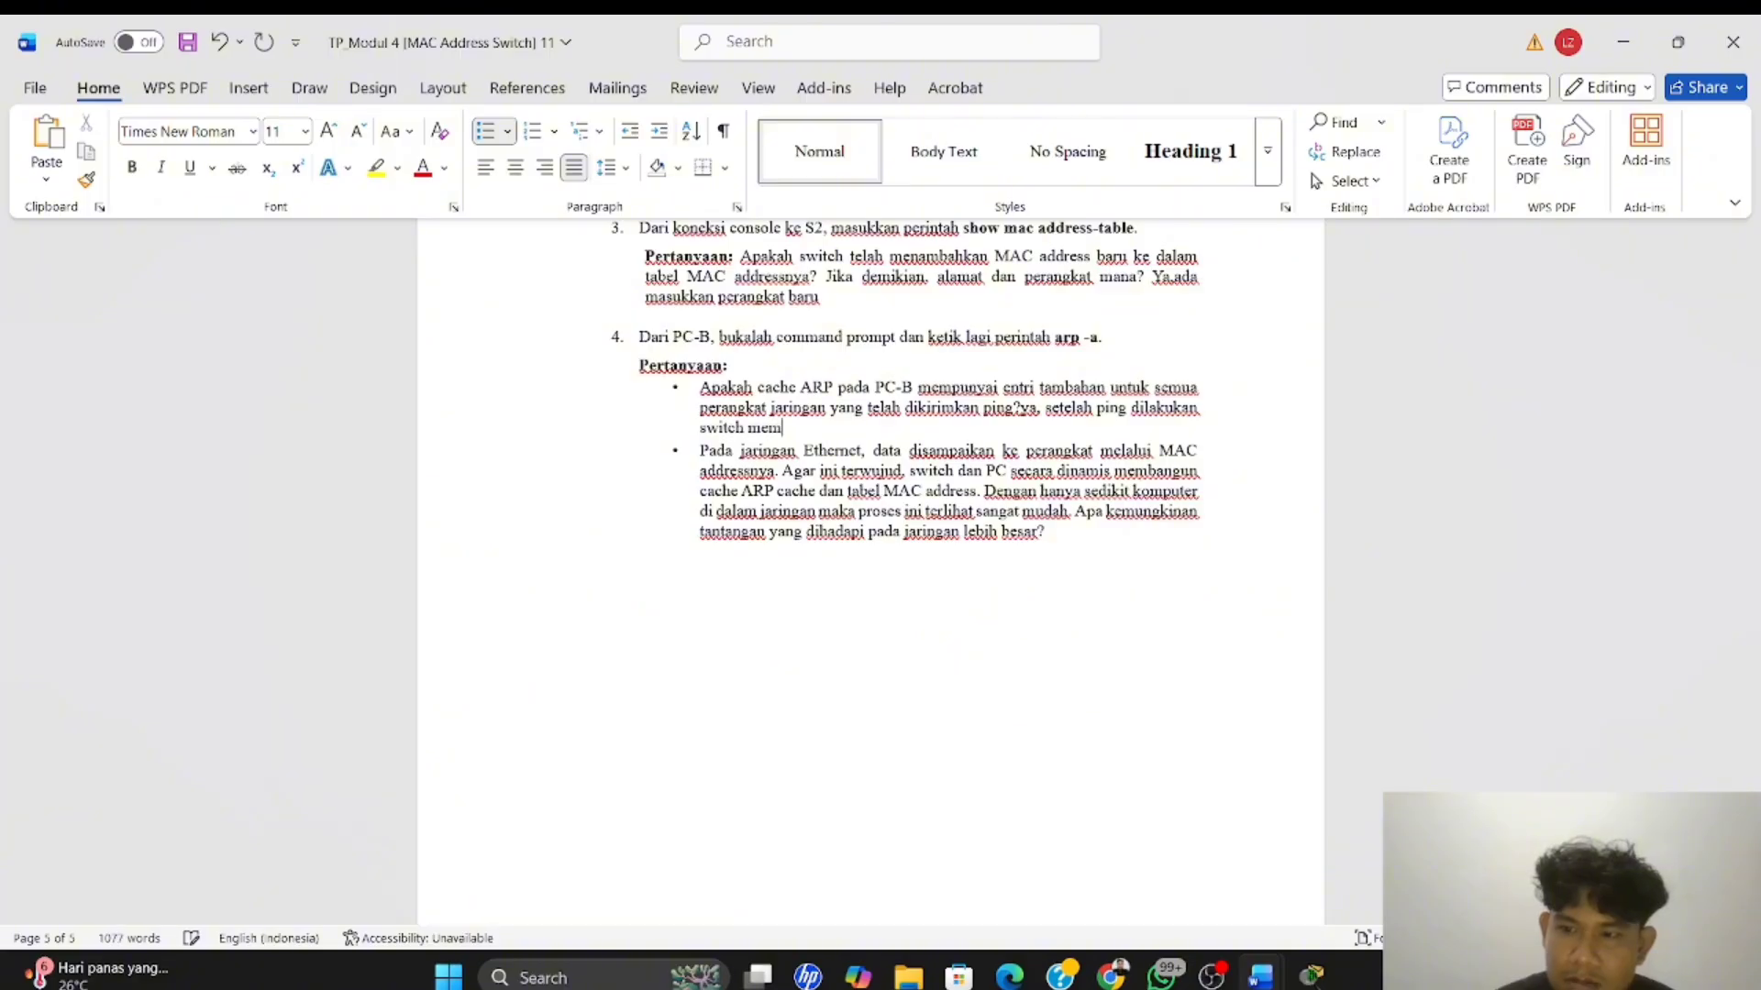
type("pelaj")
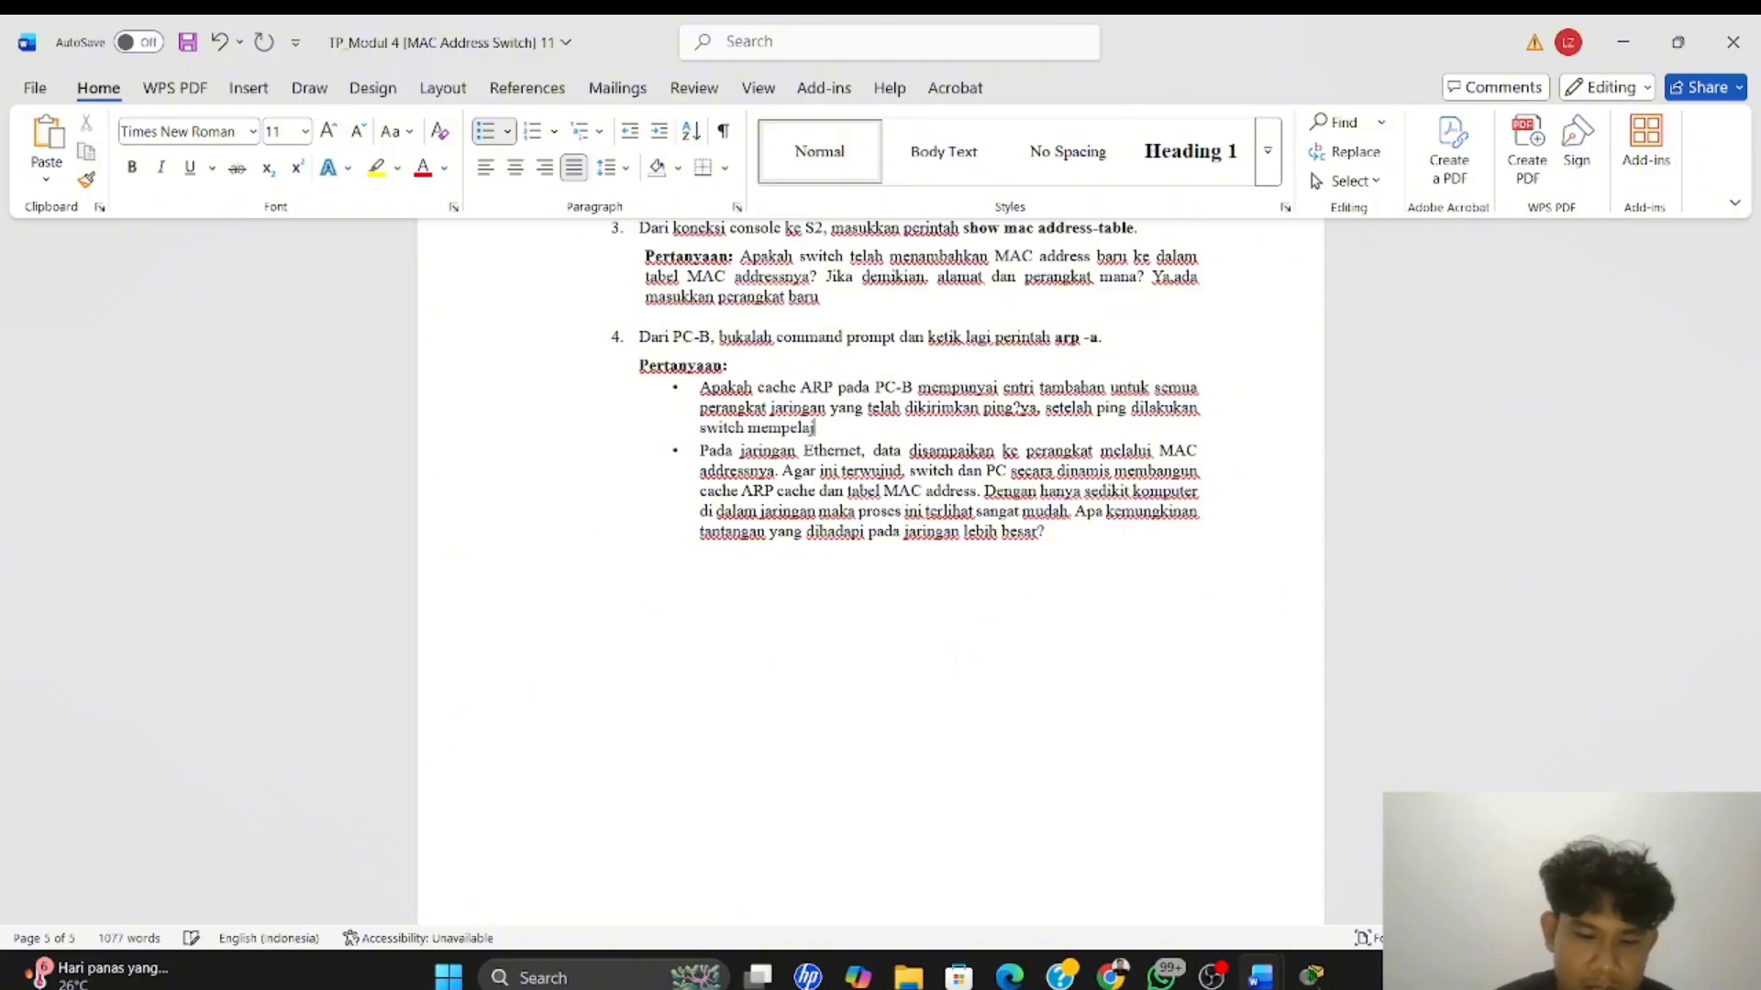
type("ari mac")
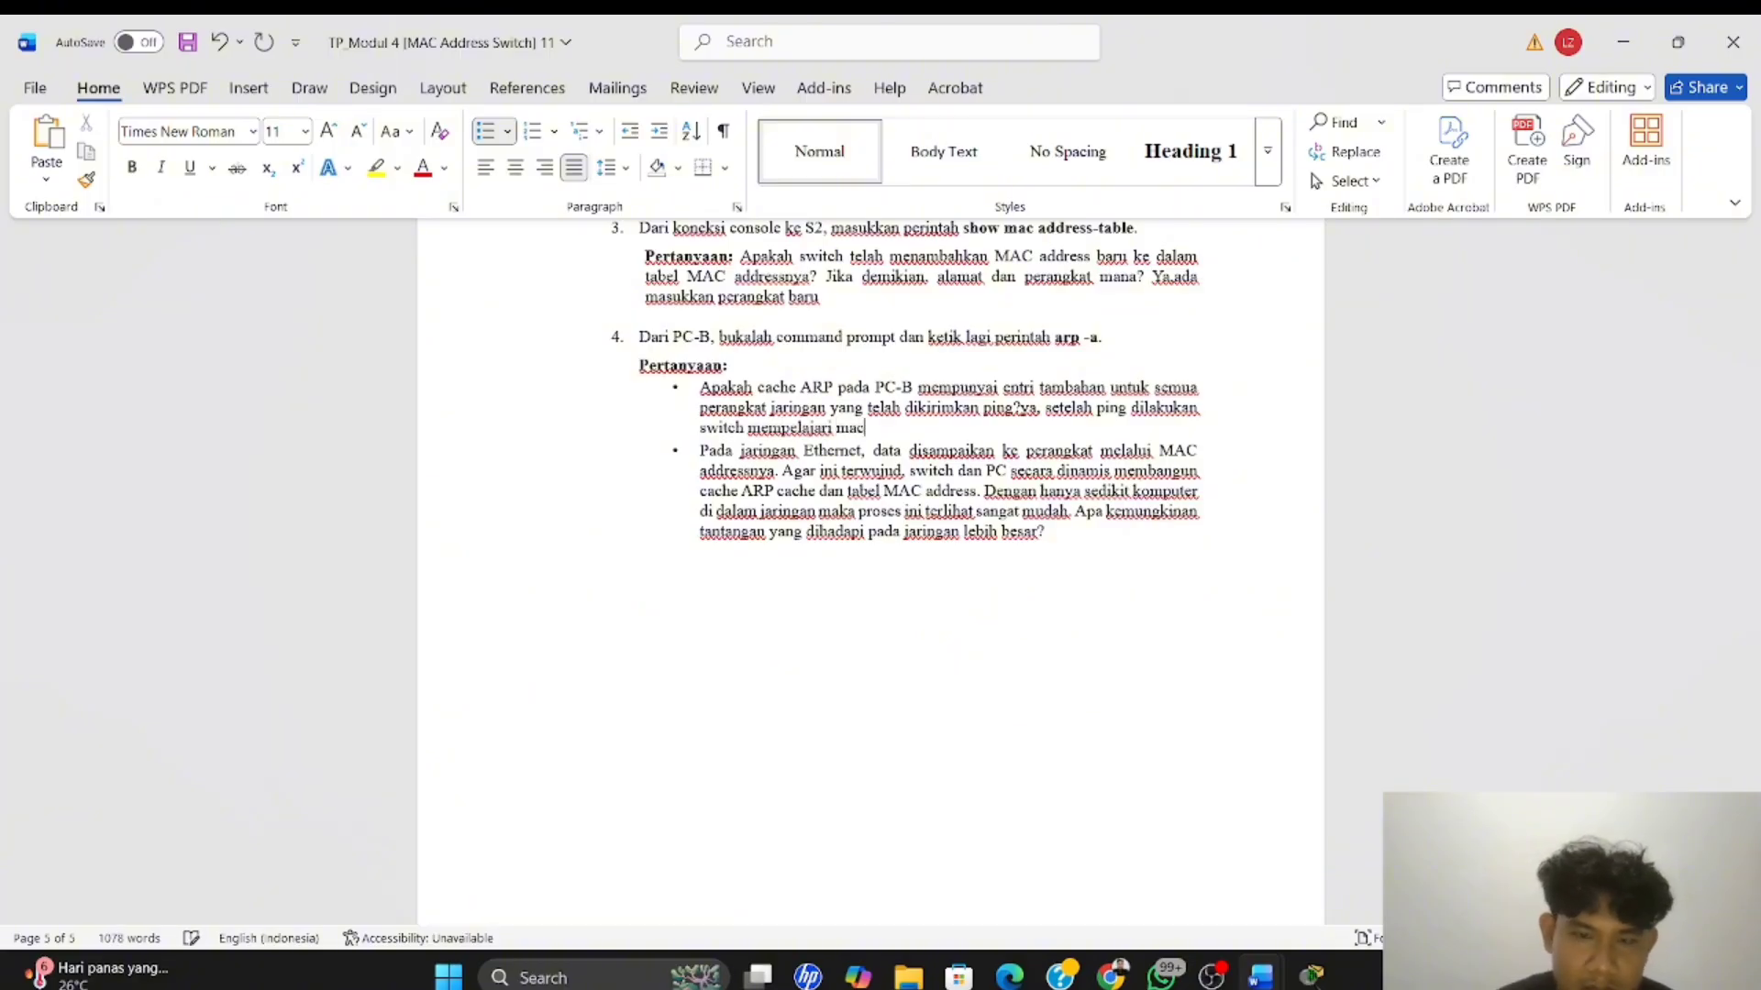
type(" dari")
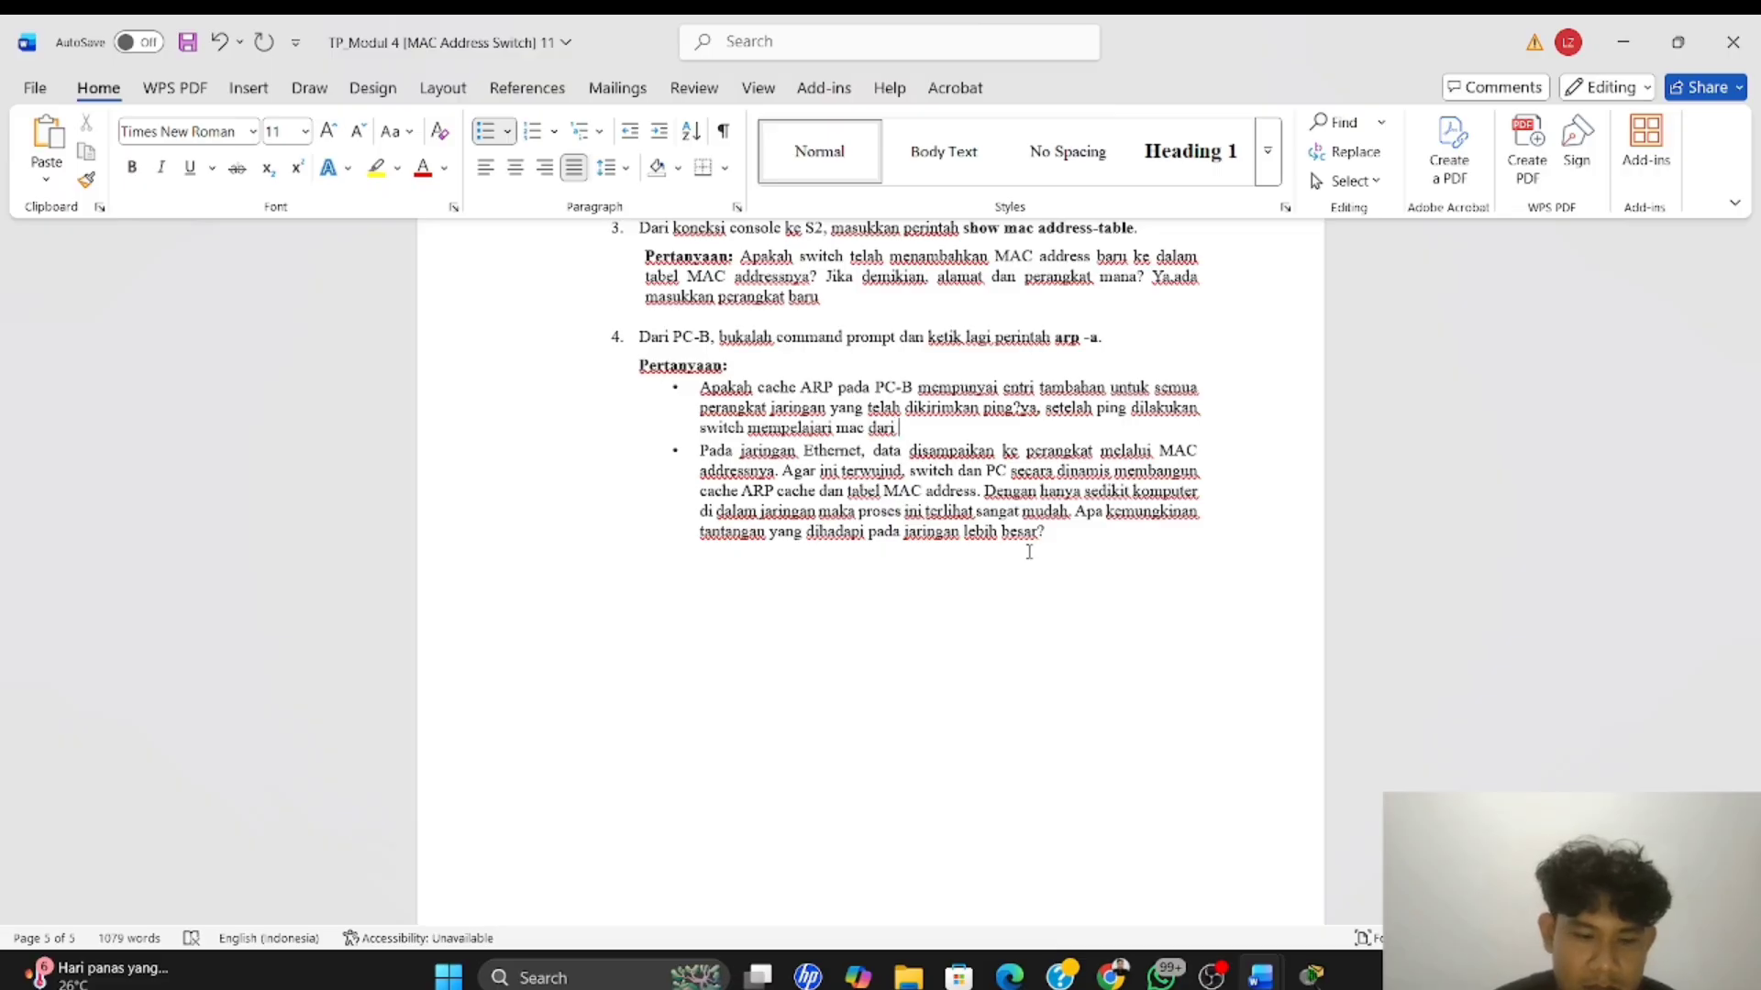
type(" PC")
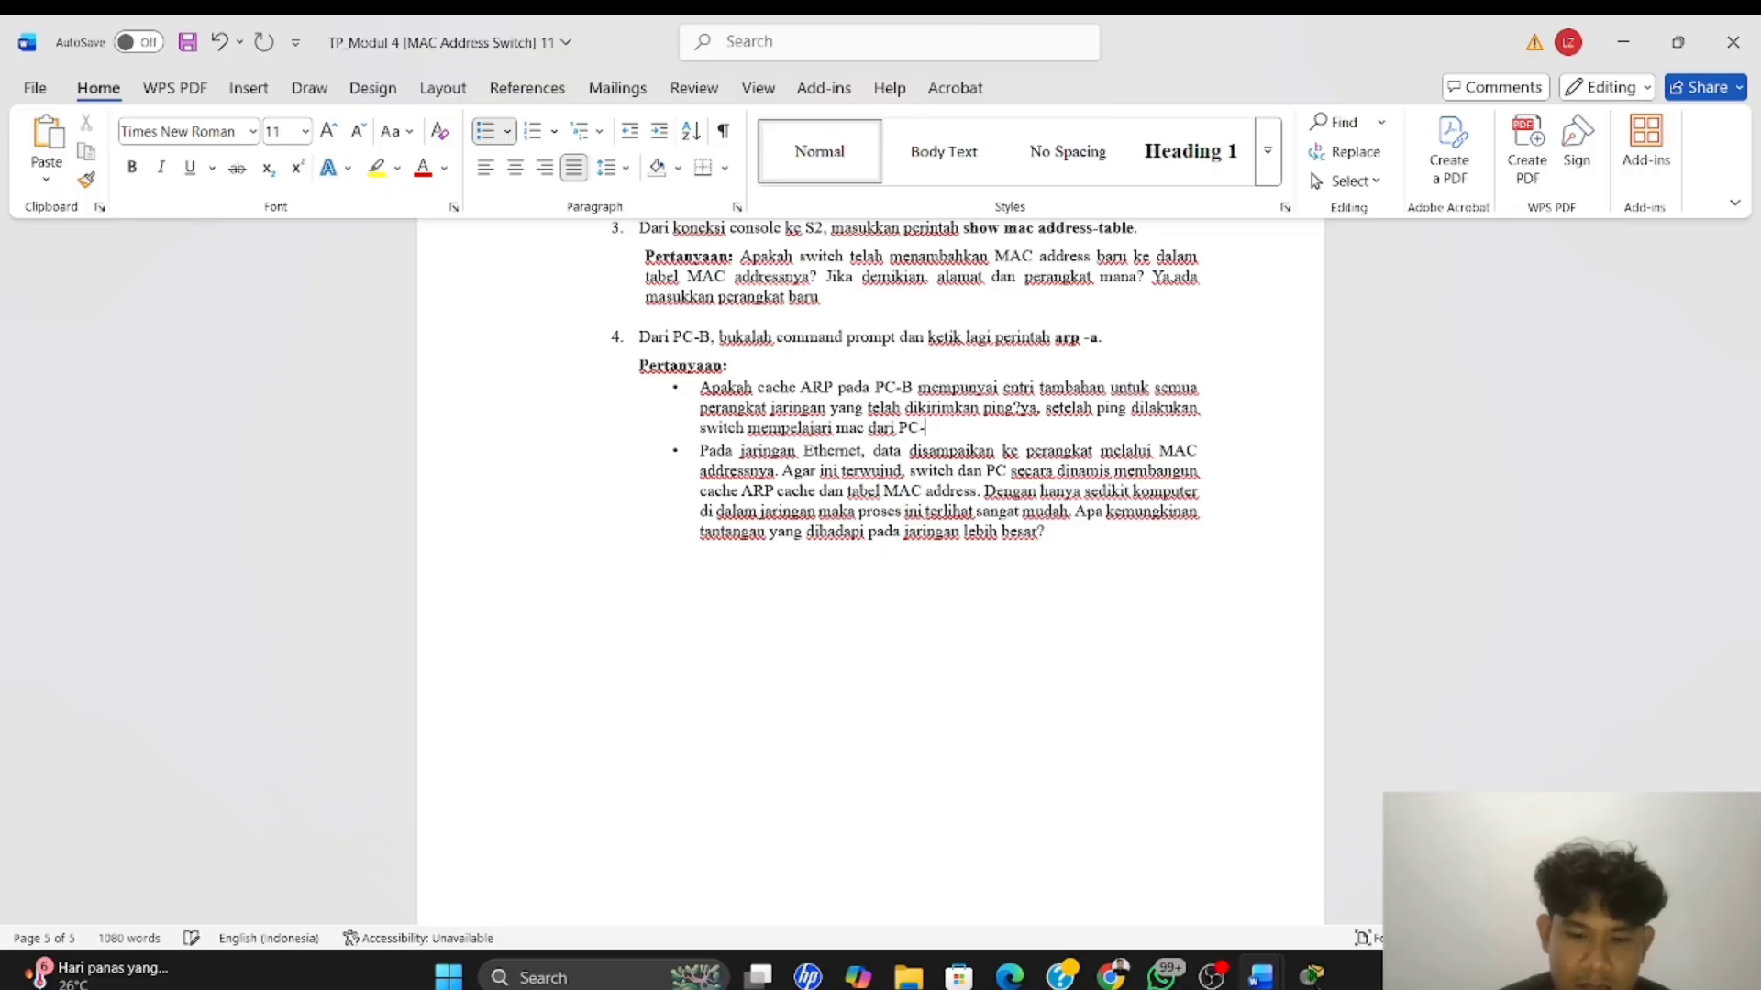
type("-B dan")
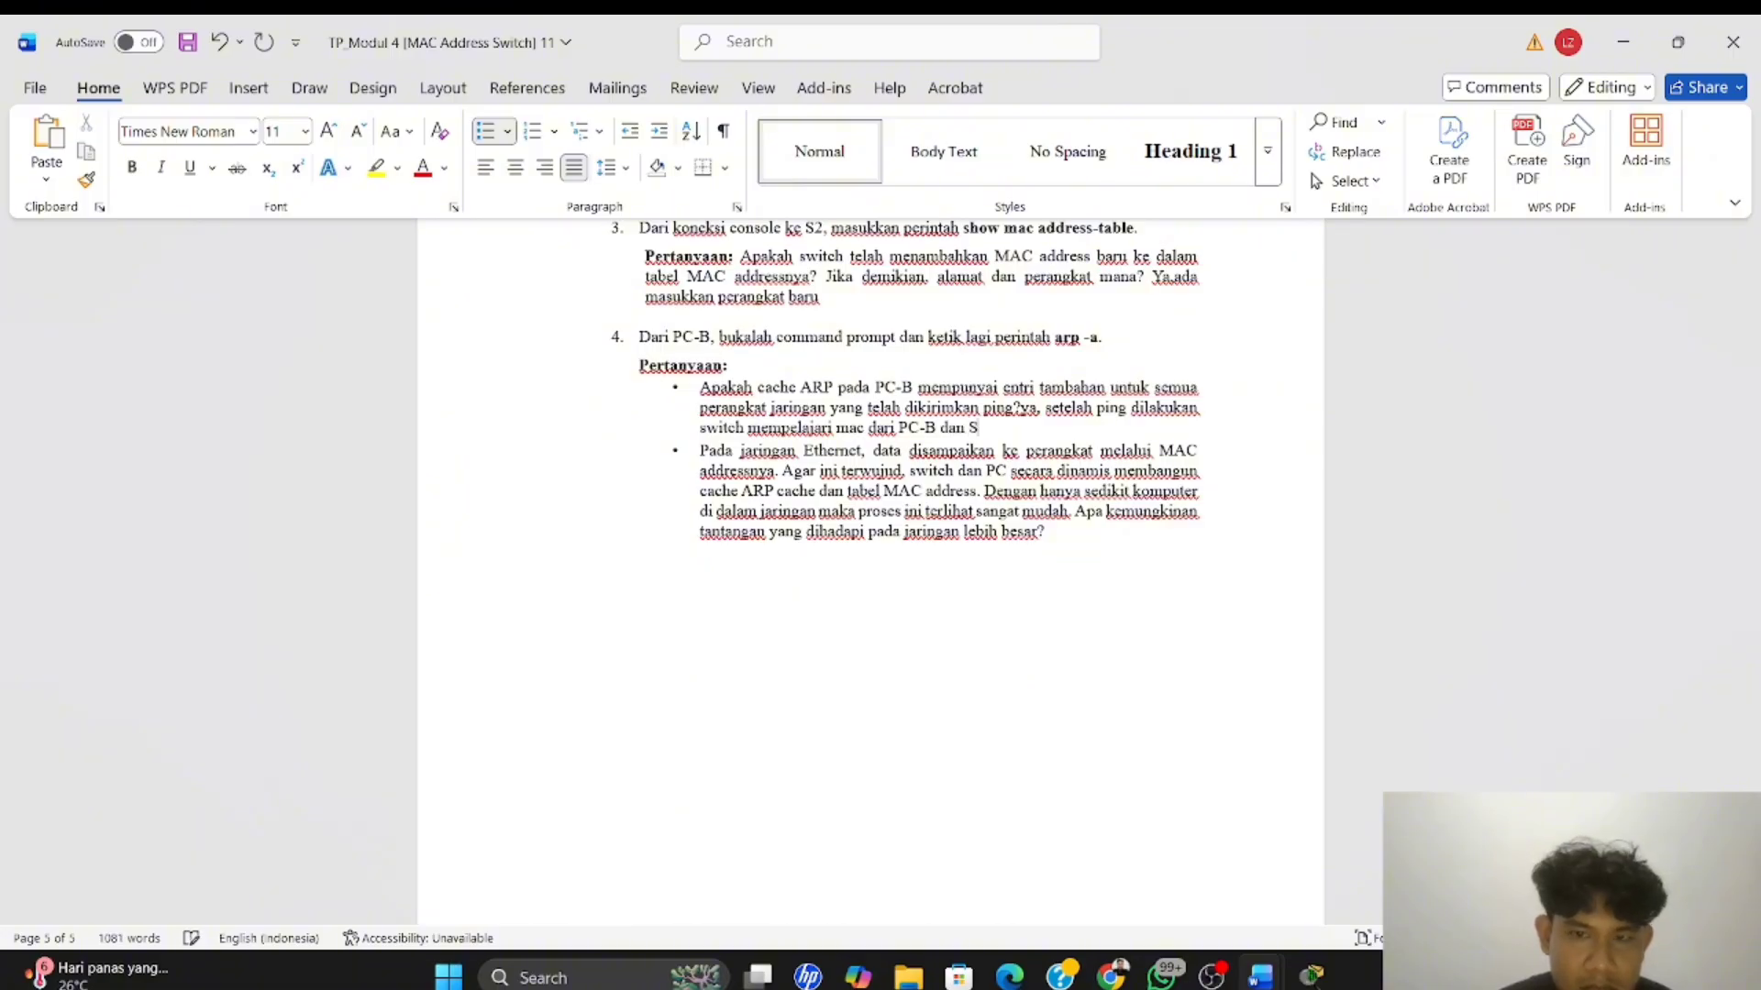
type(" S1")
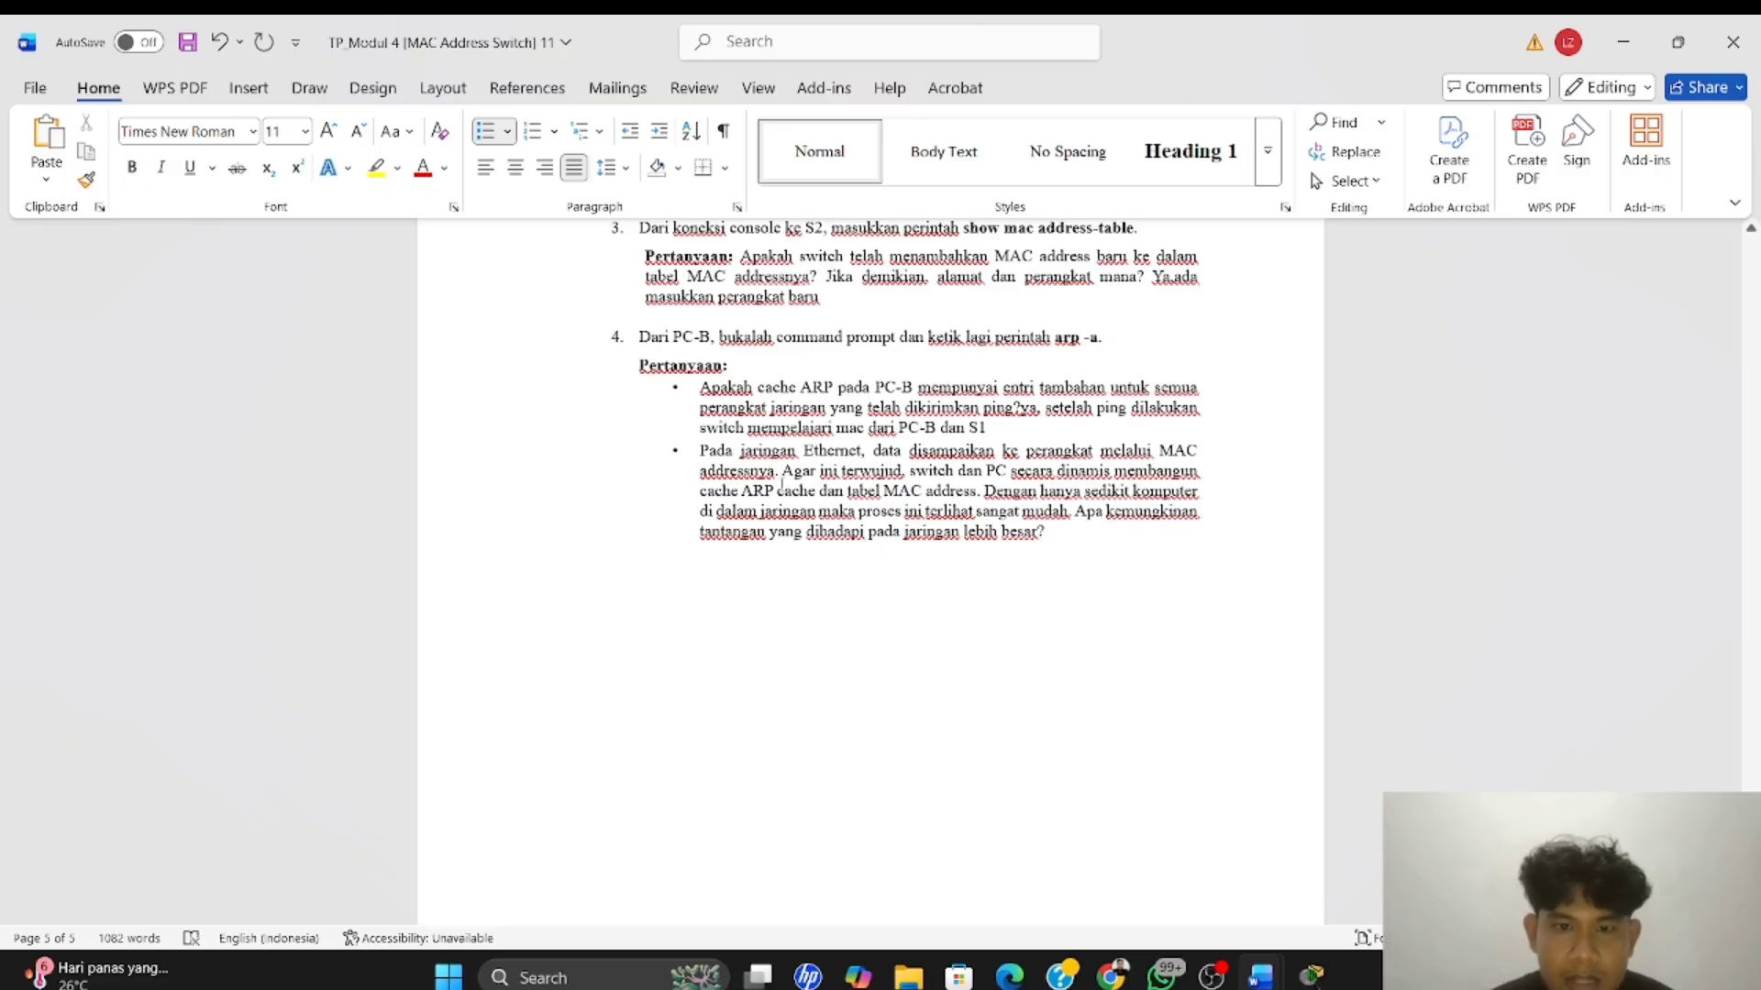
Answer question 4's second bullet, after "lebih besar?", with "Banyaknya entri mac dan arp bisa membuat pengelolaan table lebih kompleks dan membutuhkan sumber daya lebih"
scroll(860, 511, "down", 3)
scroll(860, 509, "up", 4)
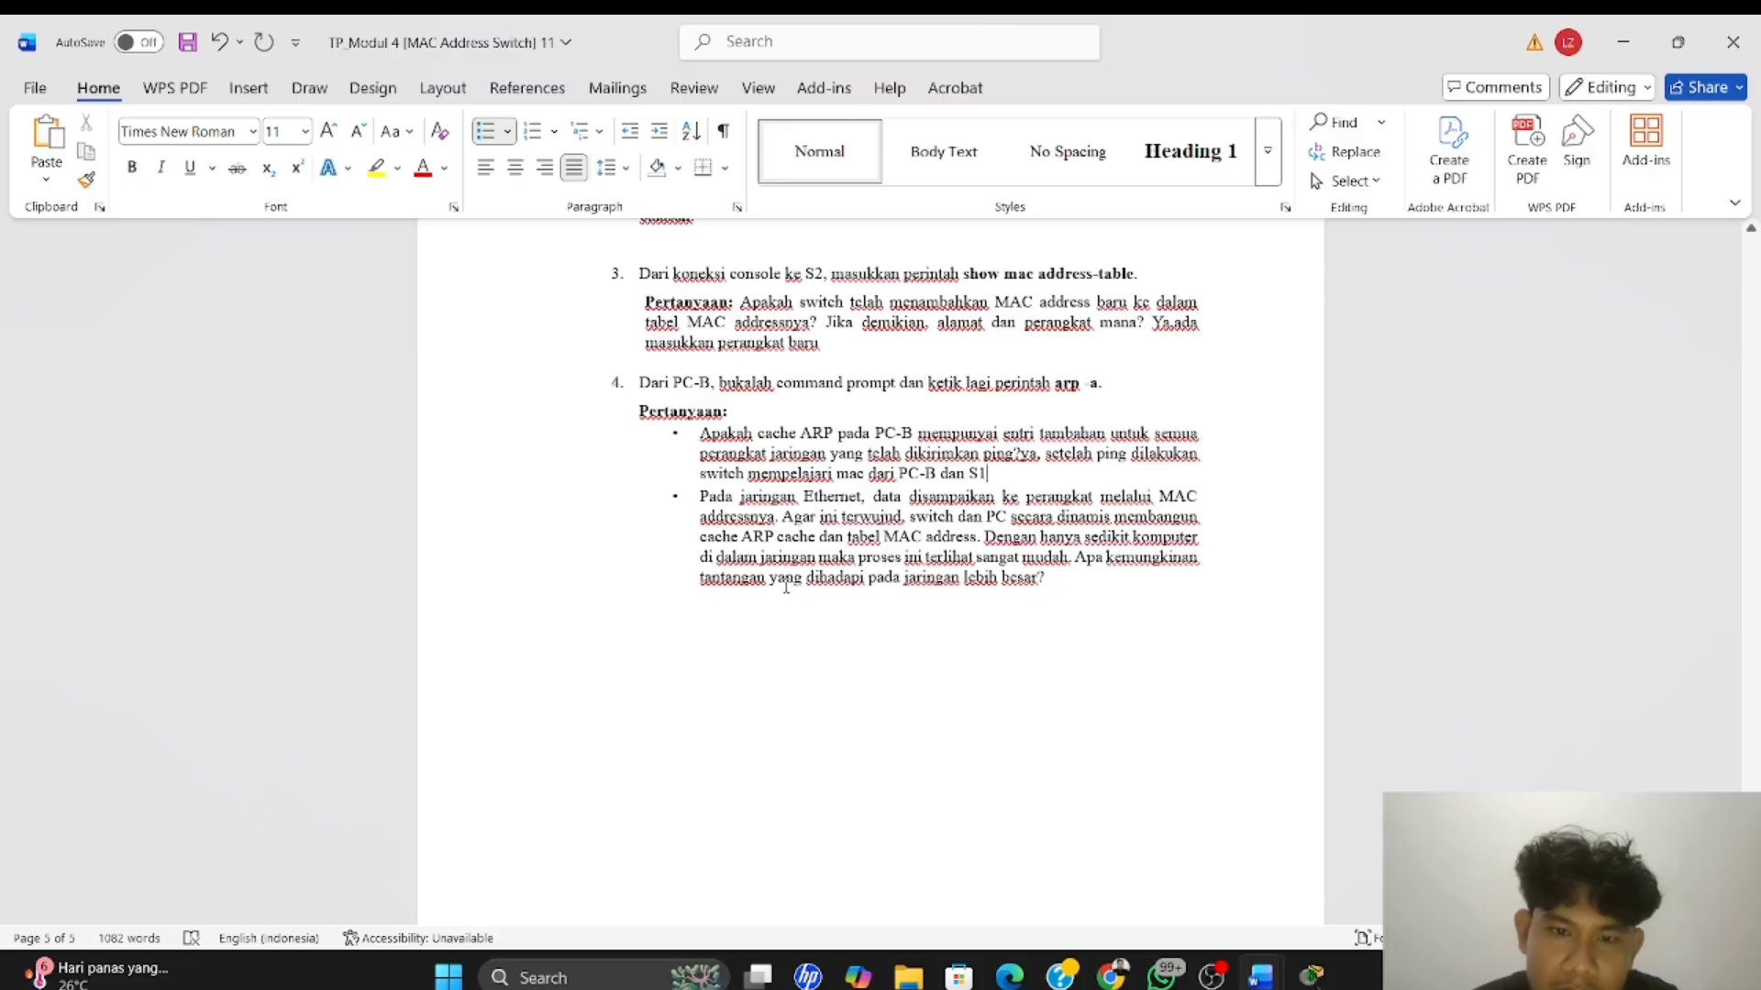
left_click(1055, 585)
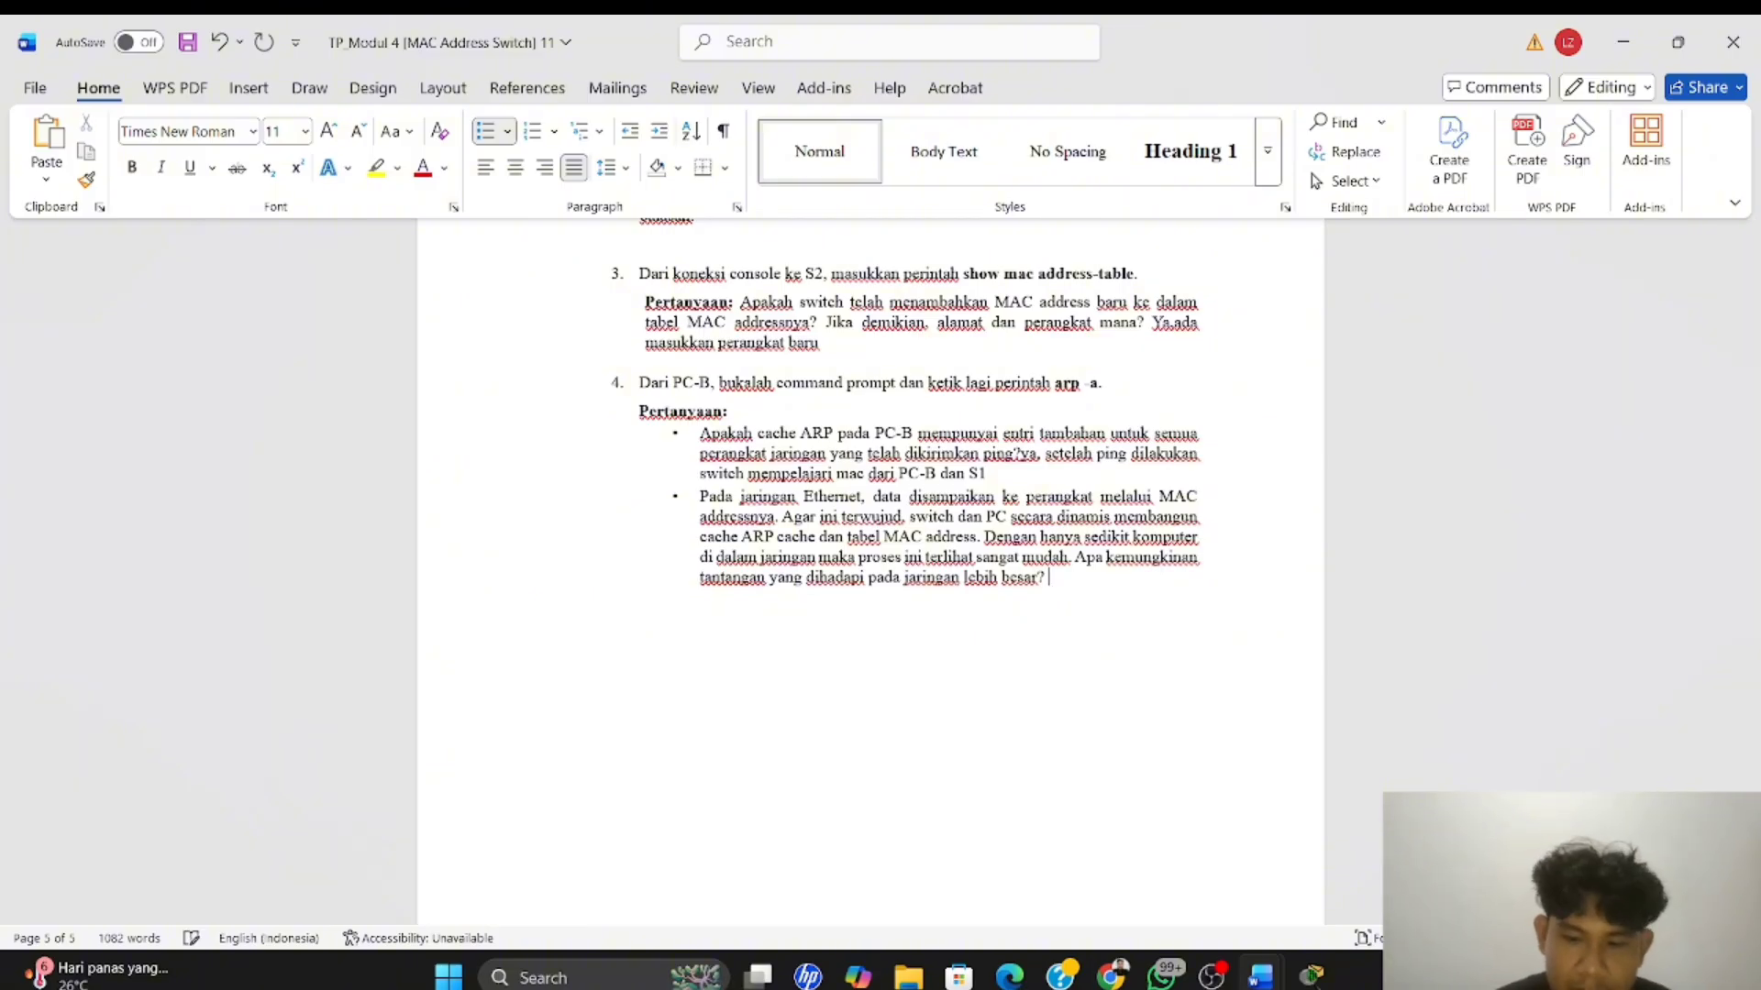
type("bn")
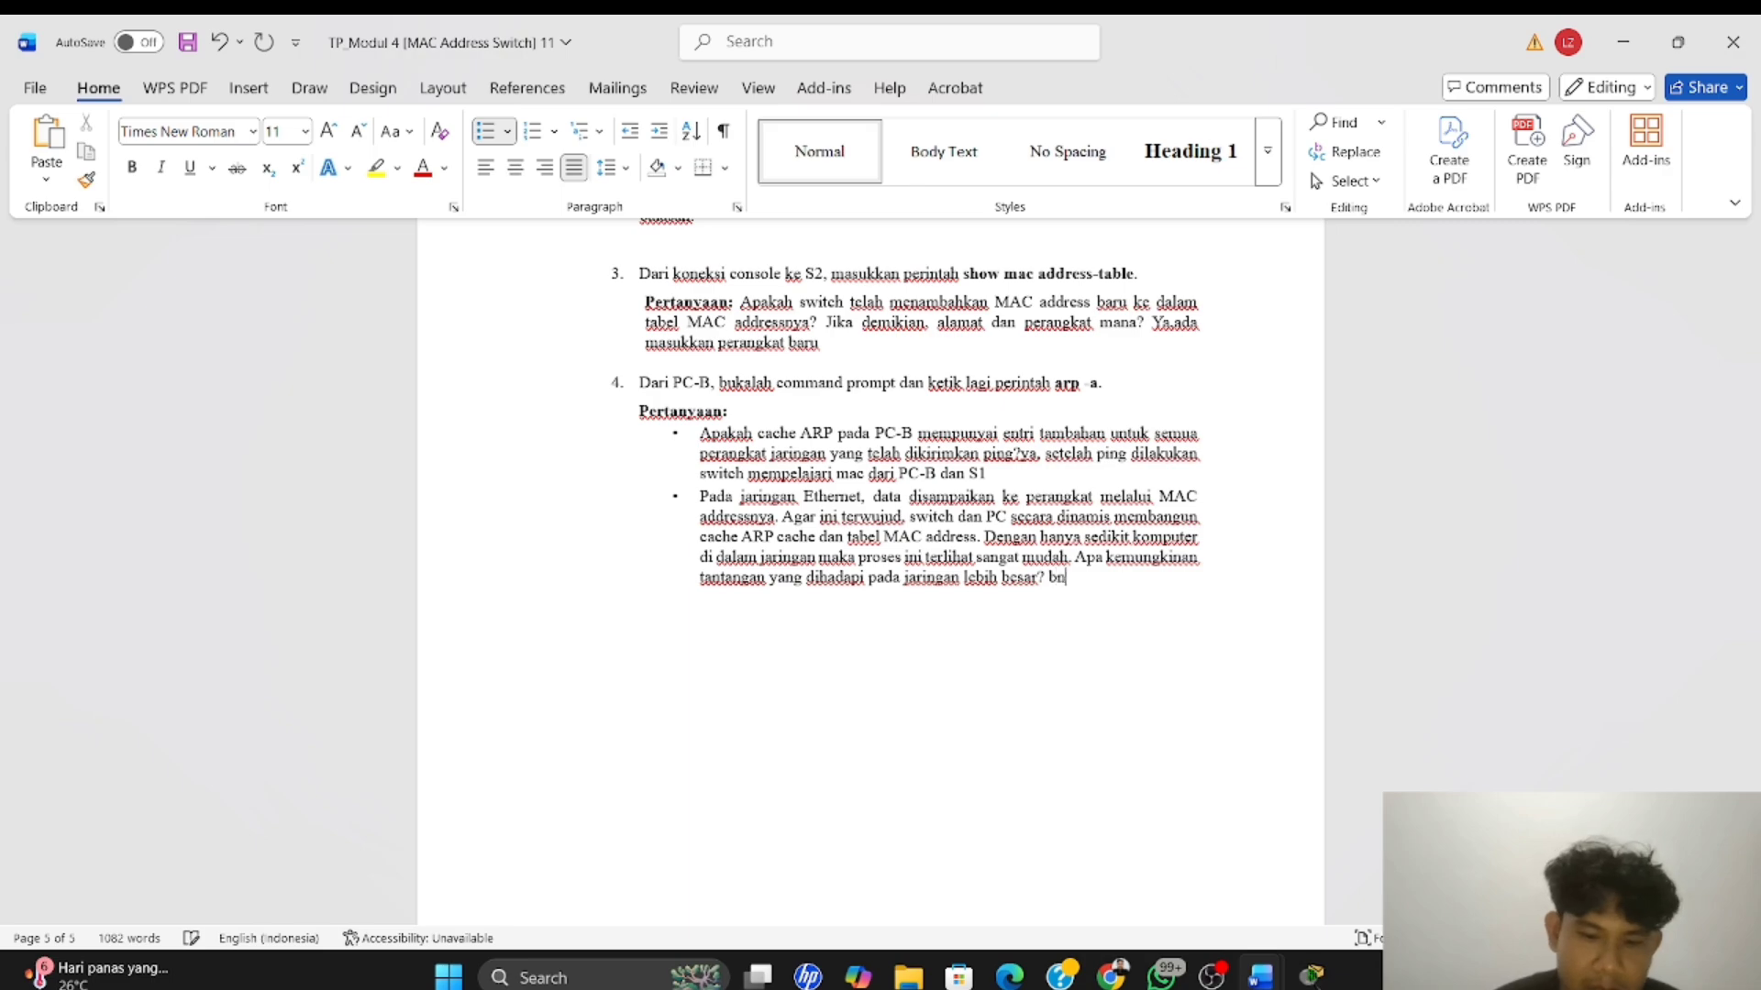
key("BackSpace")
type("anya")
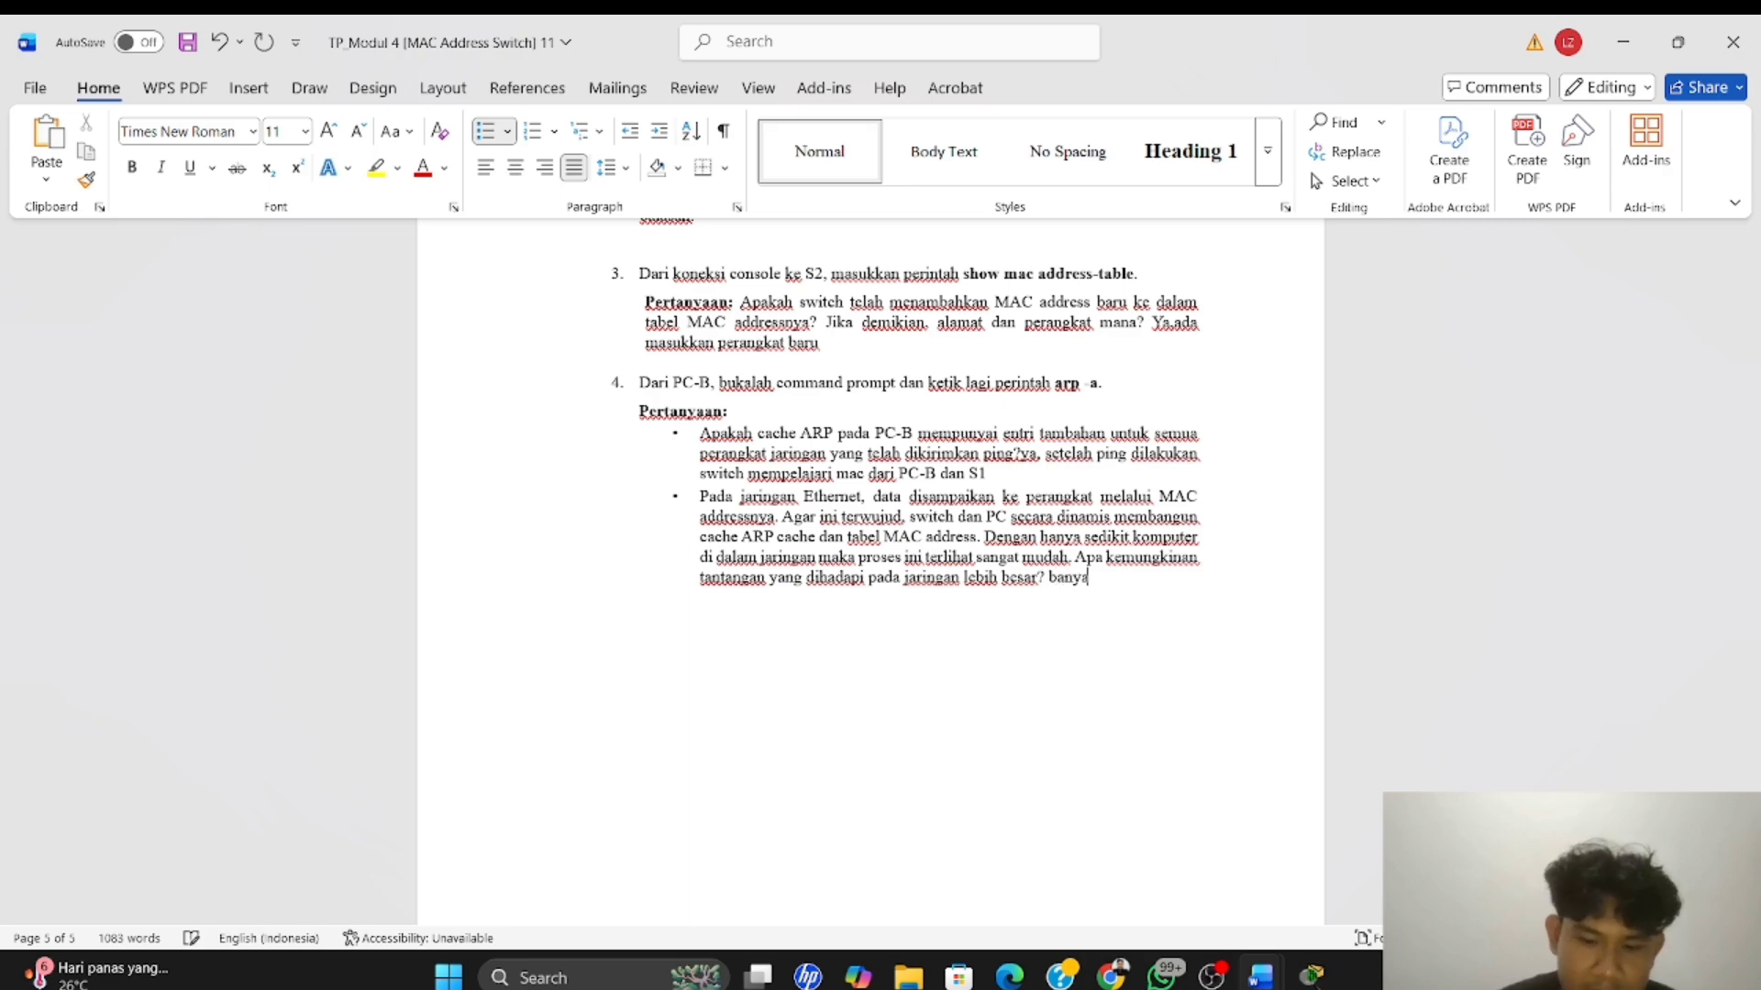
type("knya ")
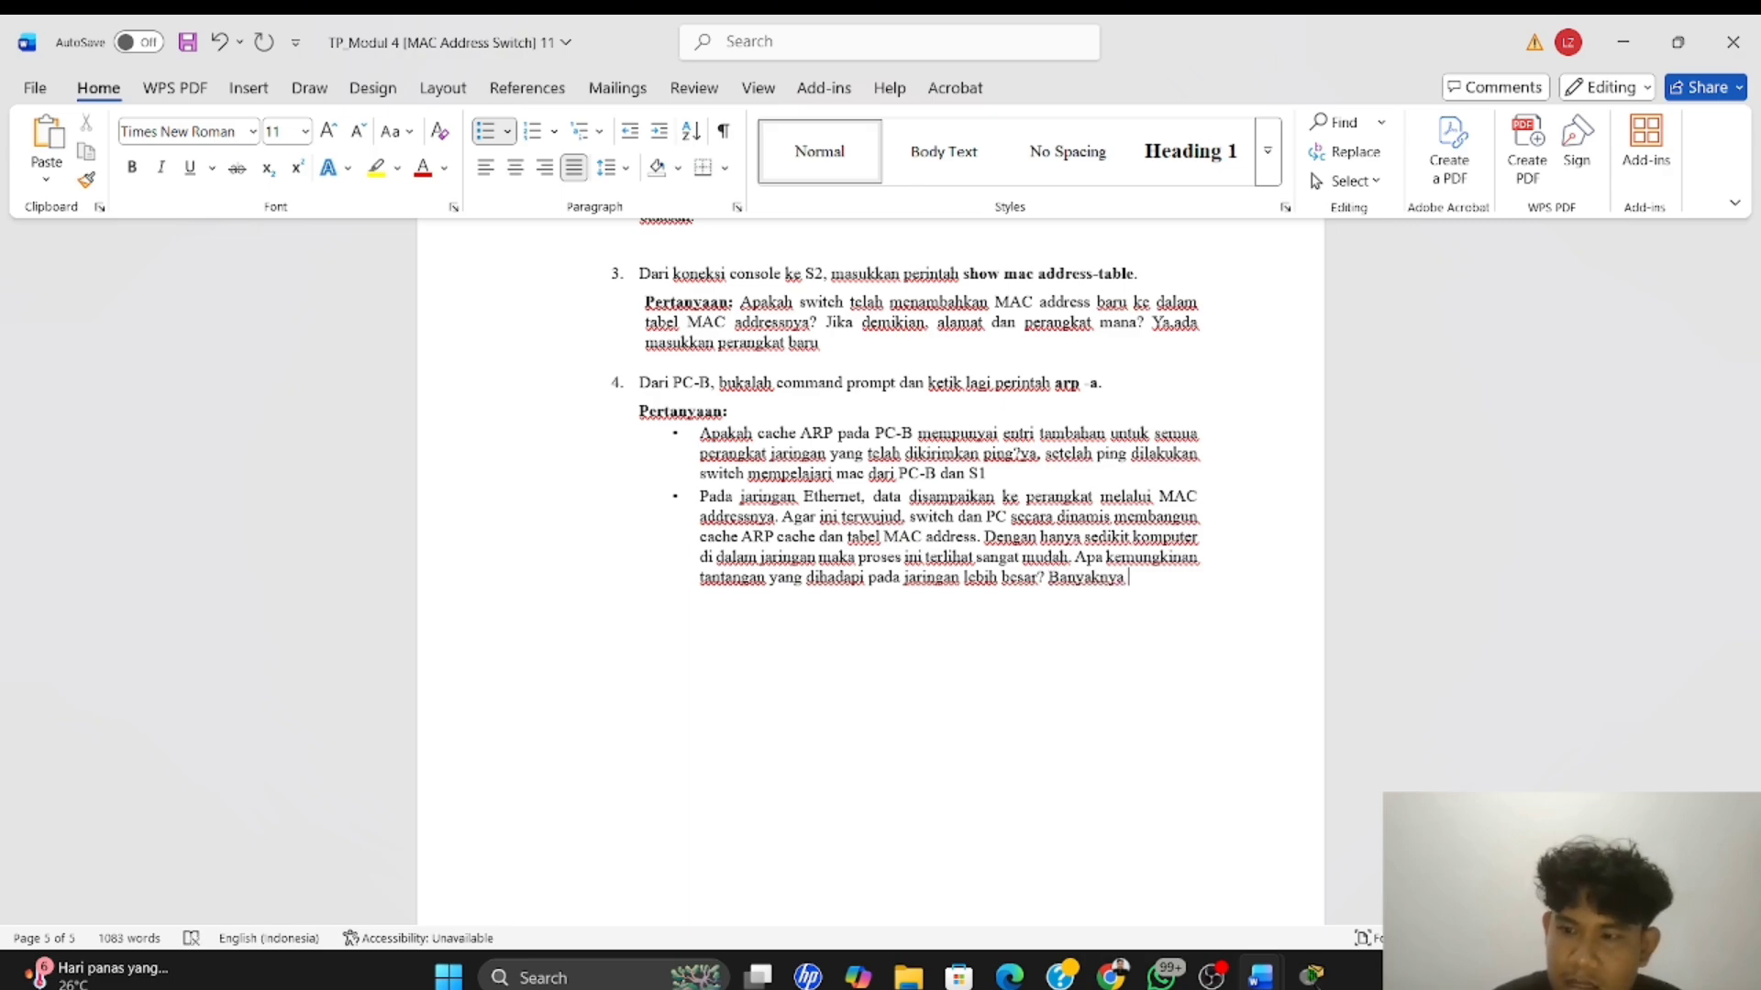
type("ent")
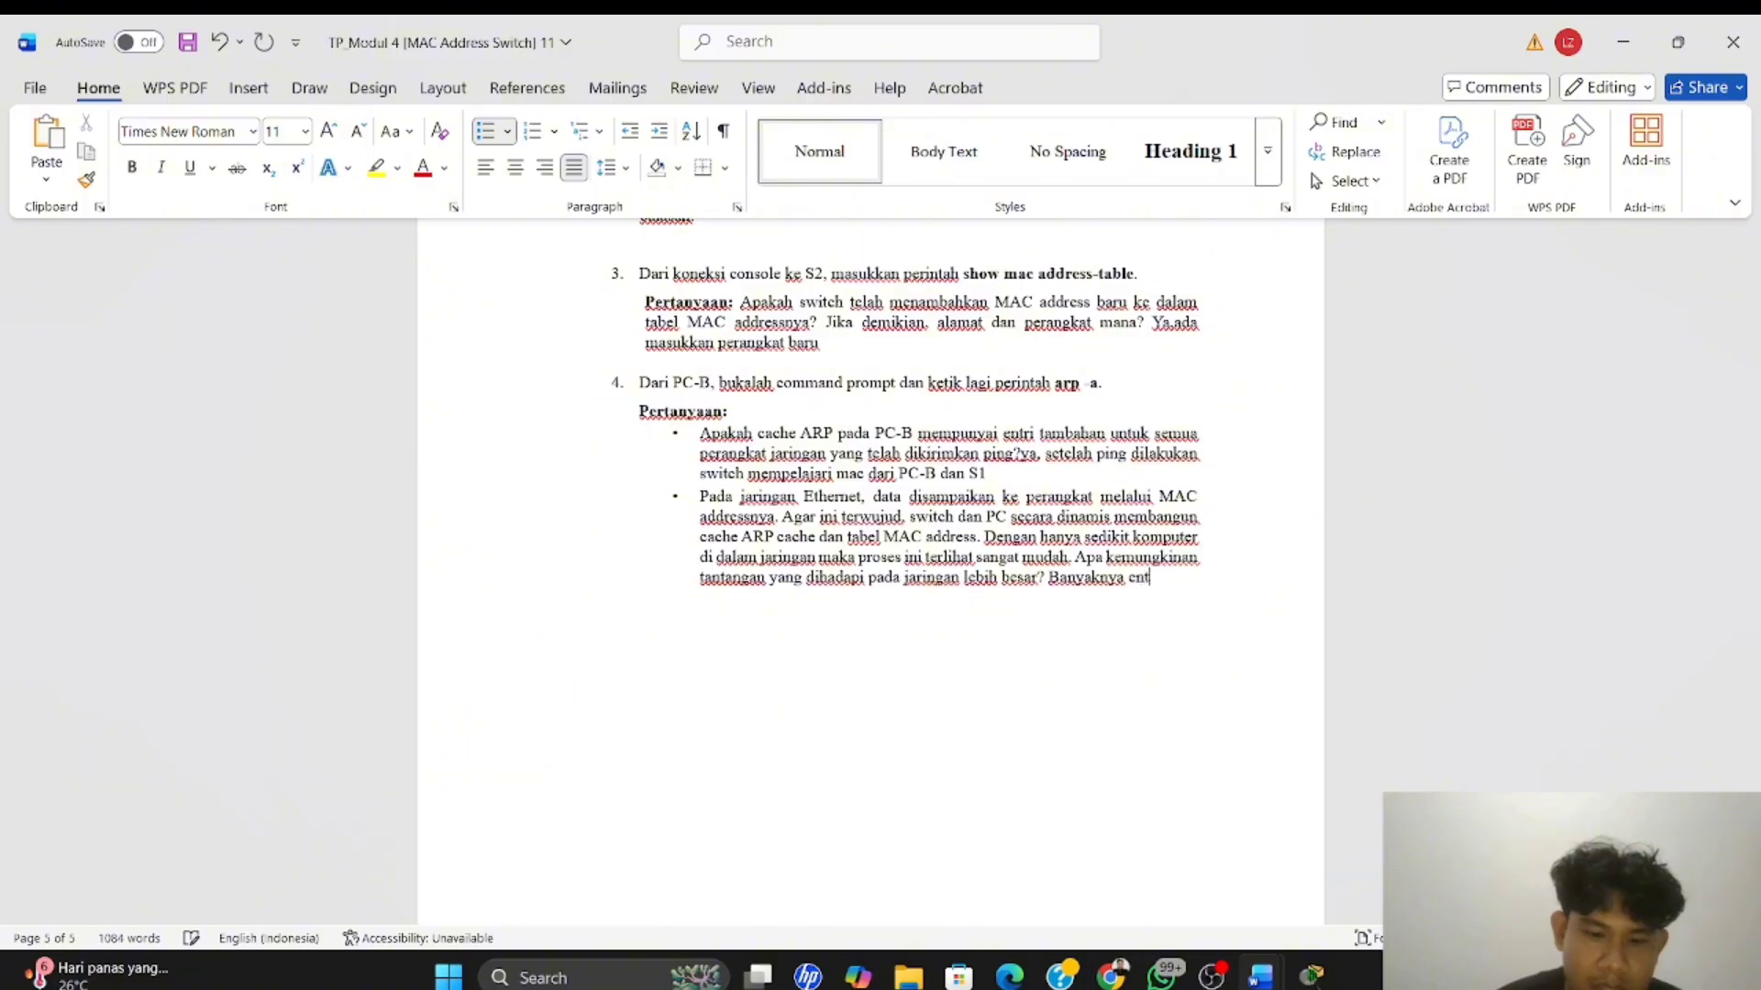
type("ri mac")
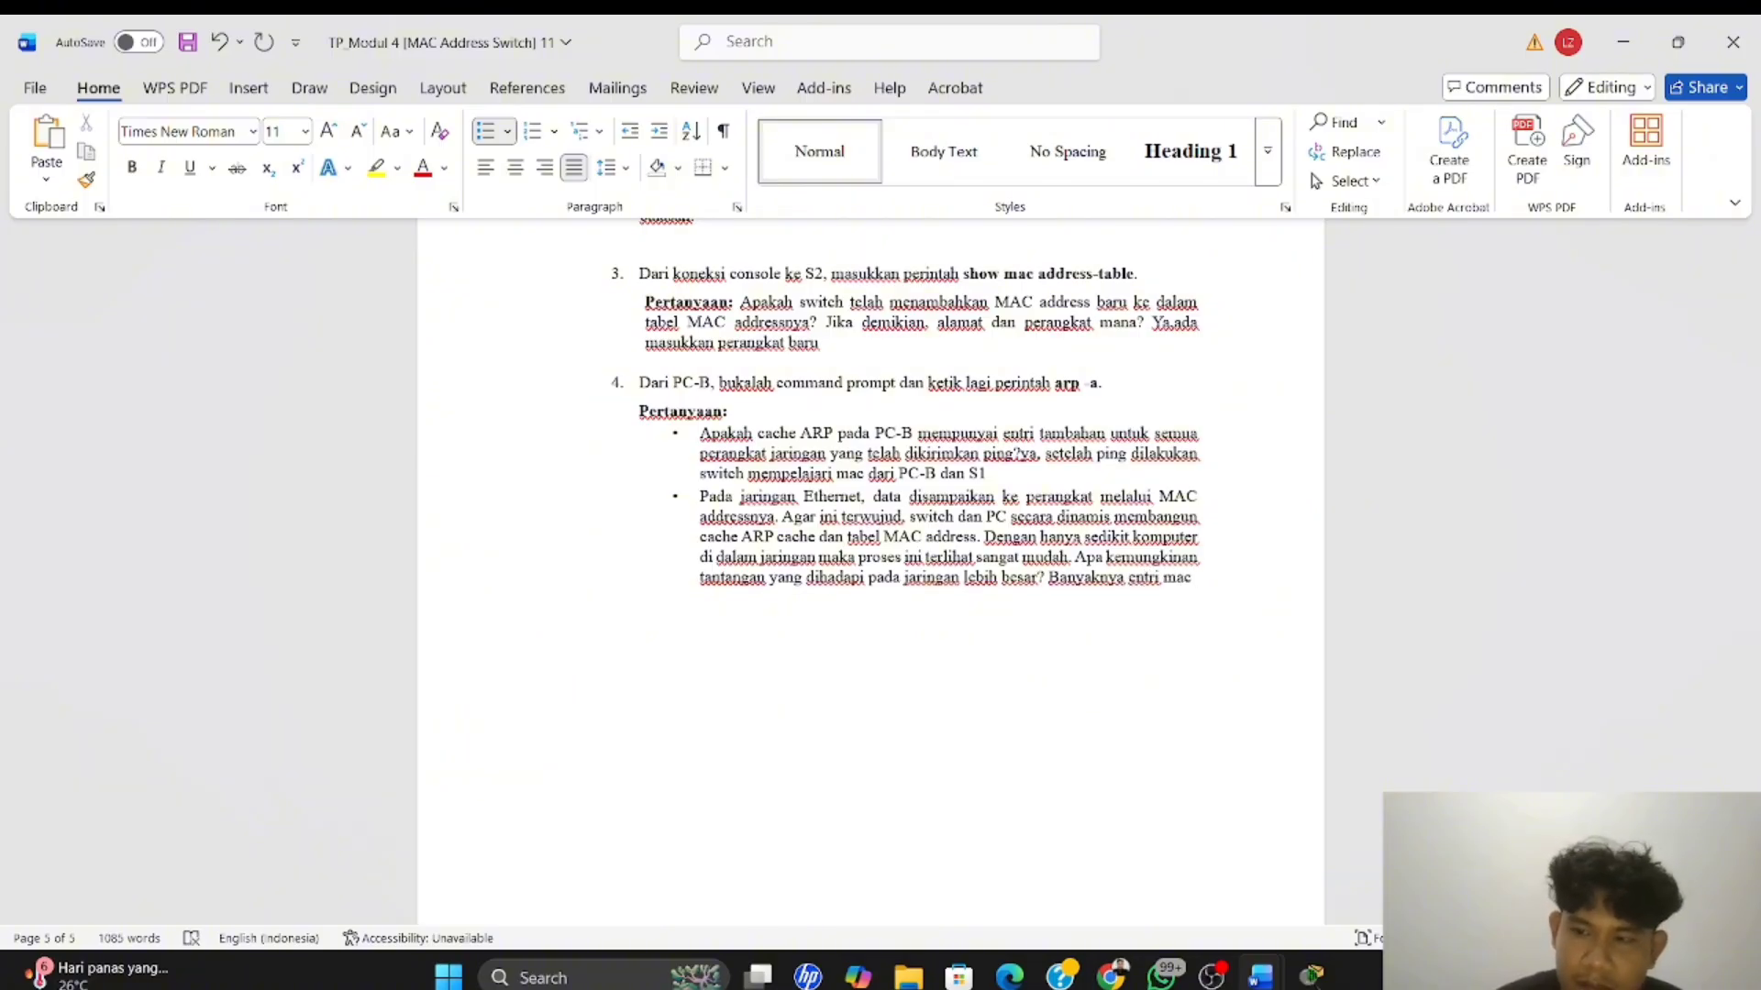
type(" dan arp ")
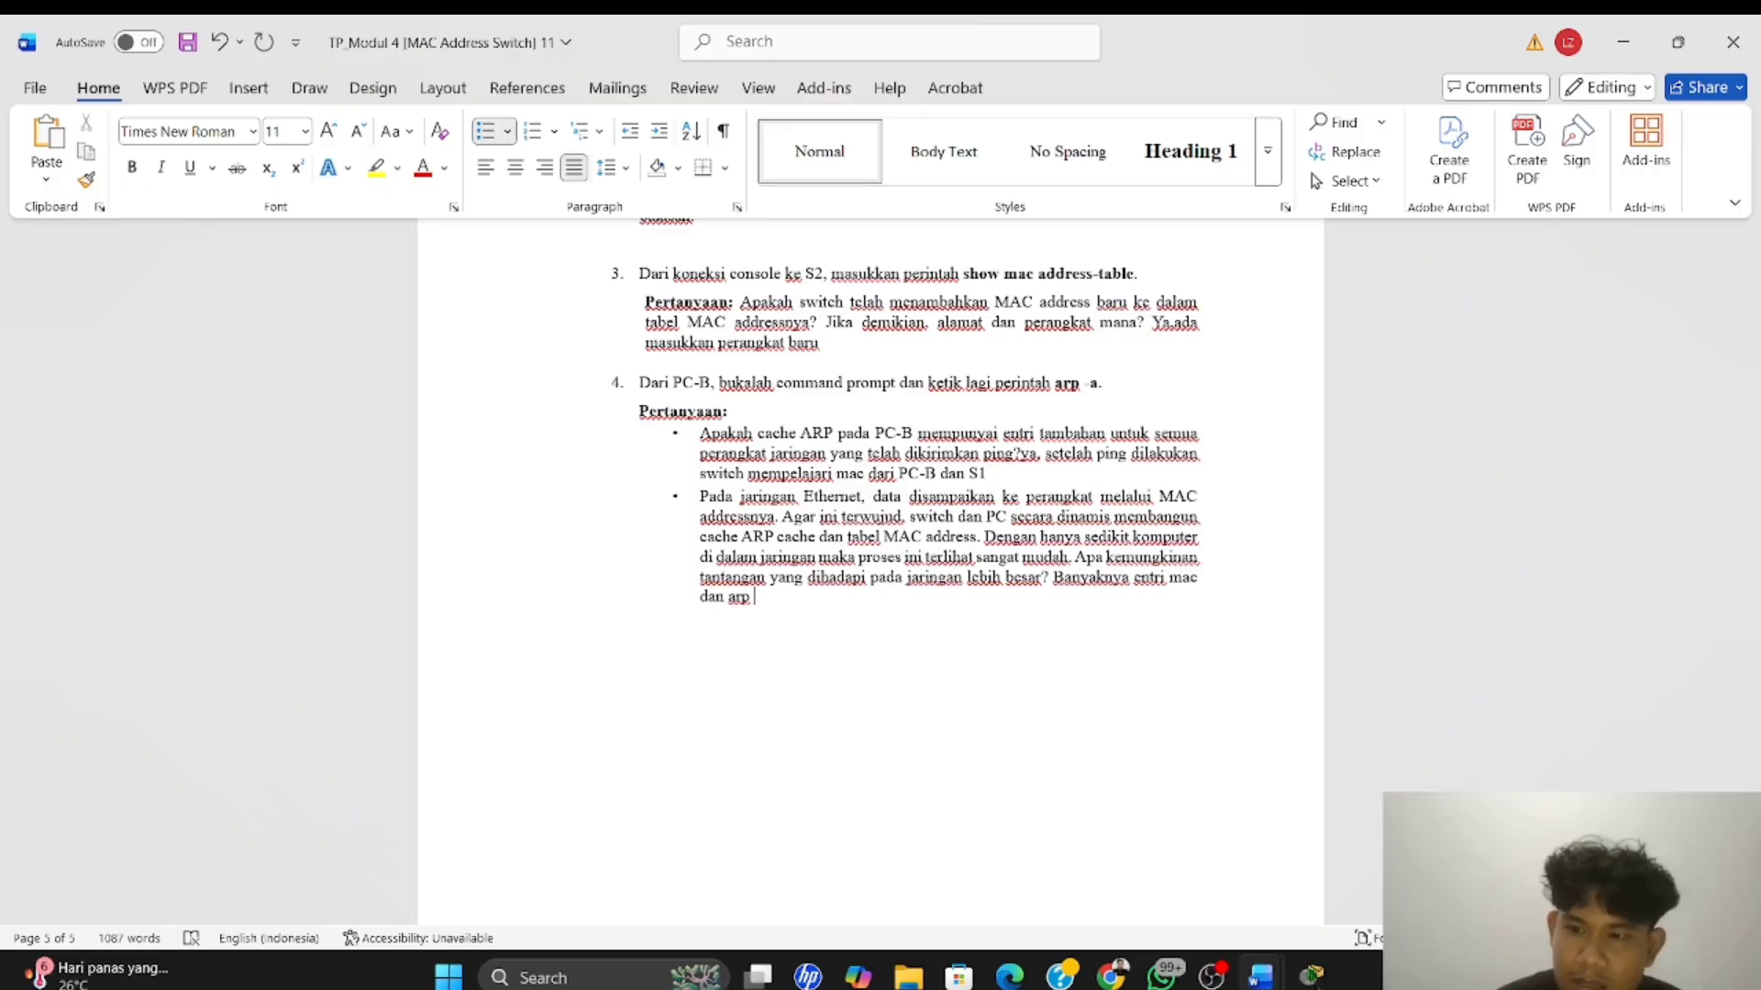
type("bisa")
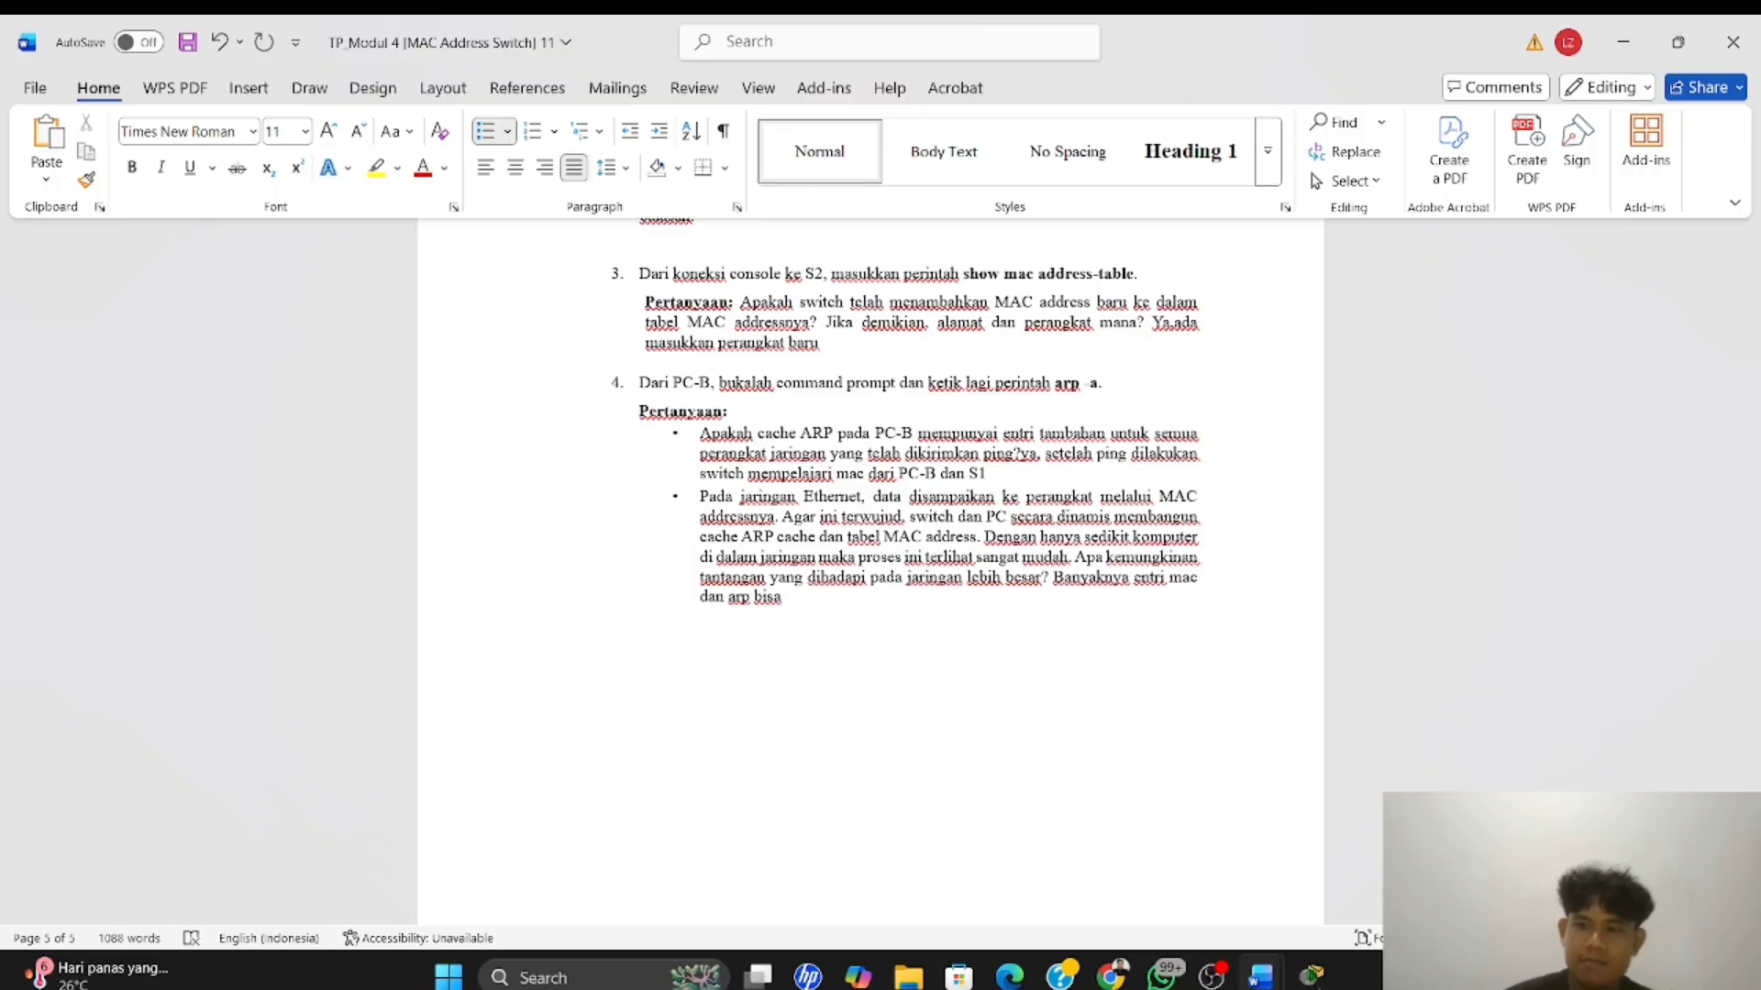
type(" .")
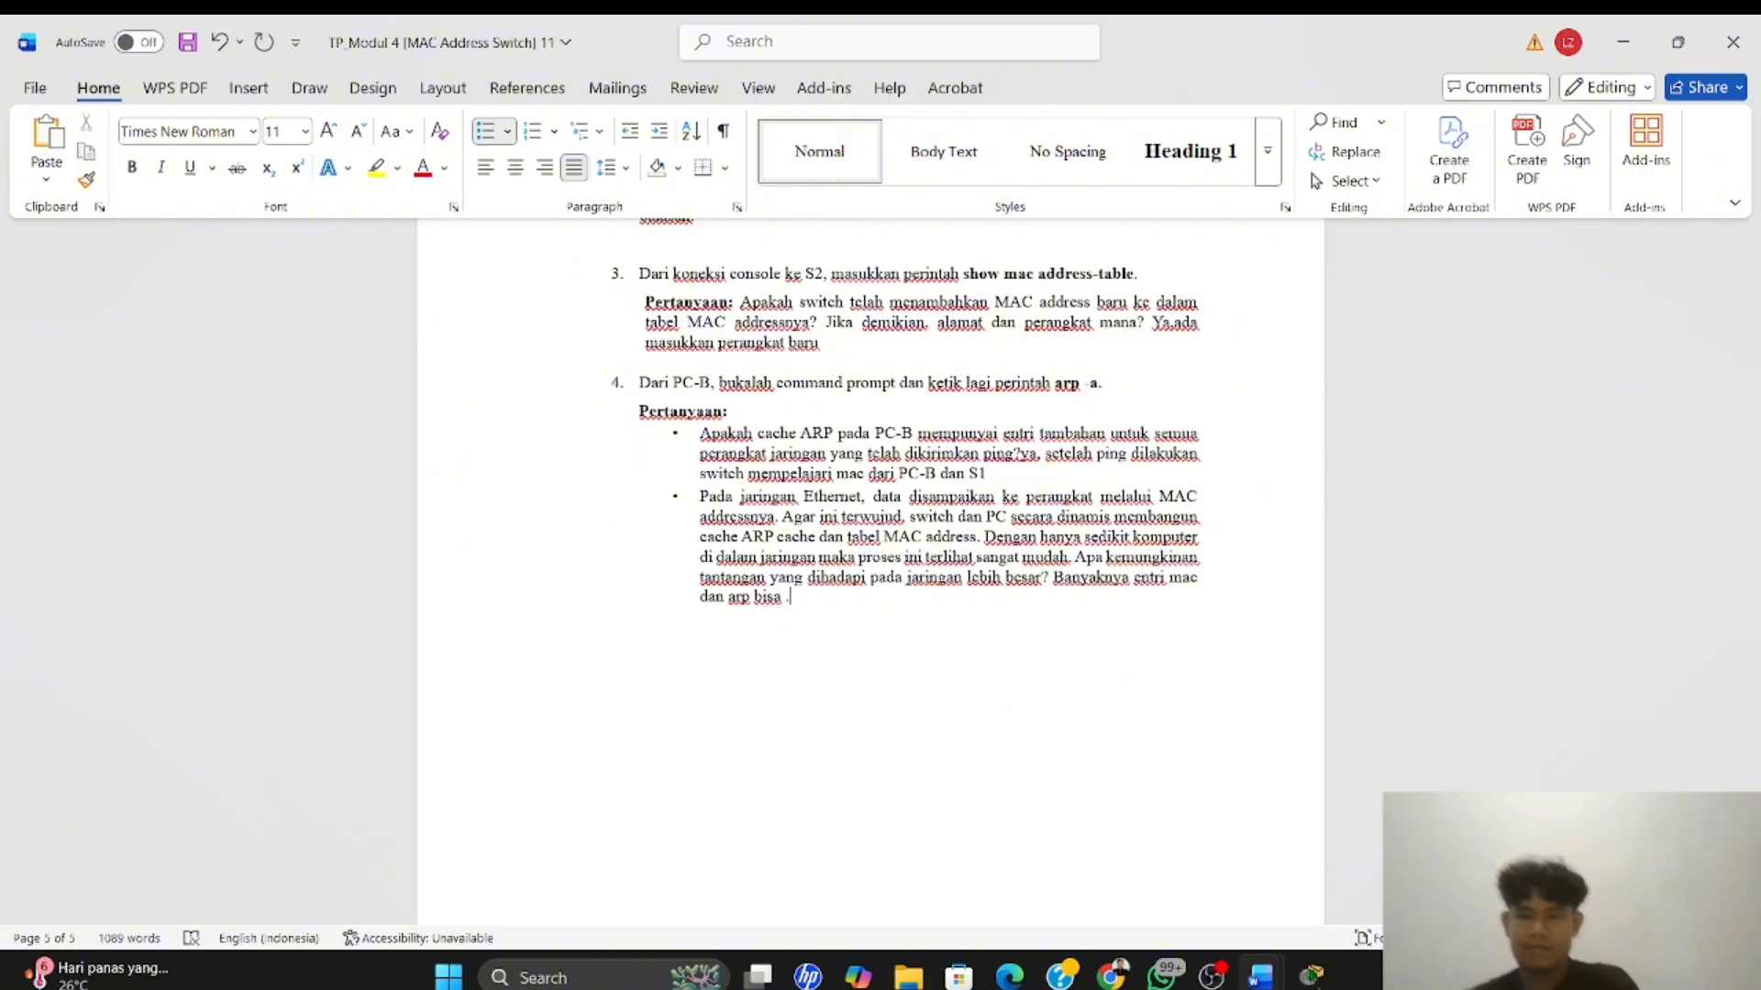
key("BackSpace")
key("BackSpace")
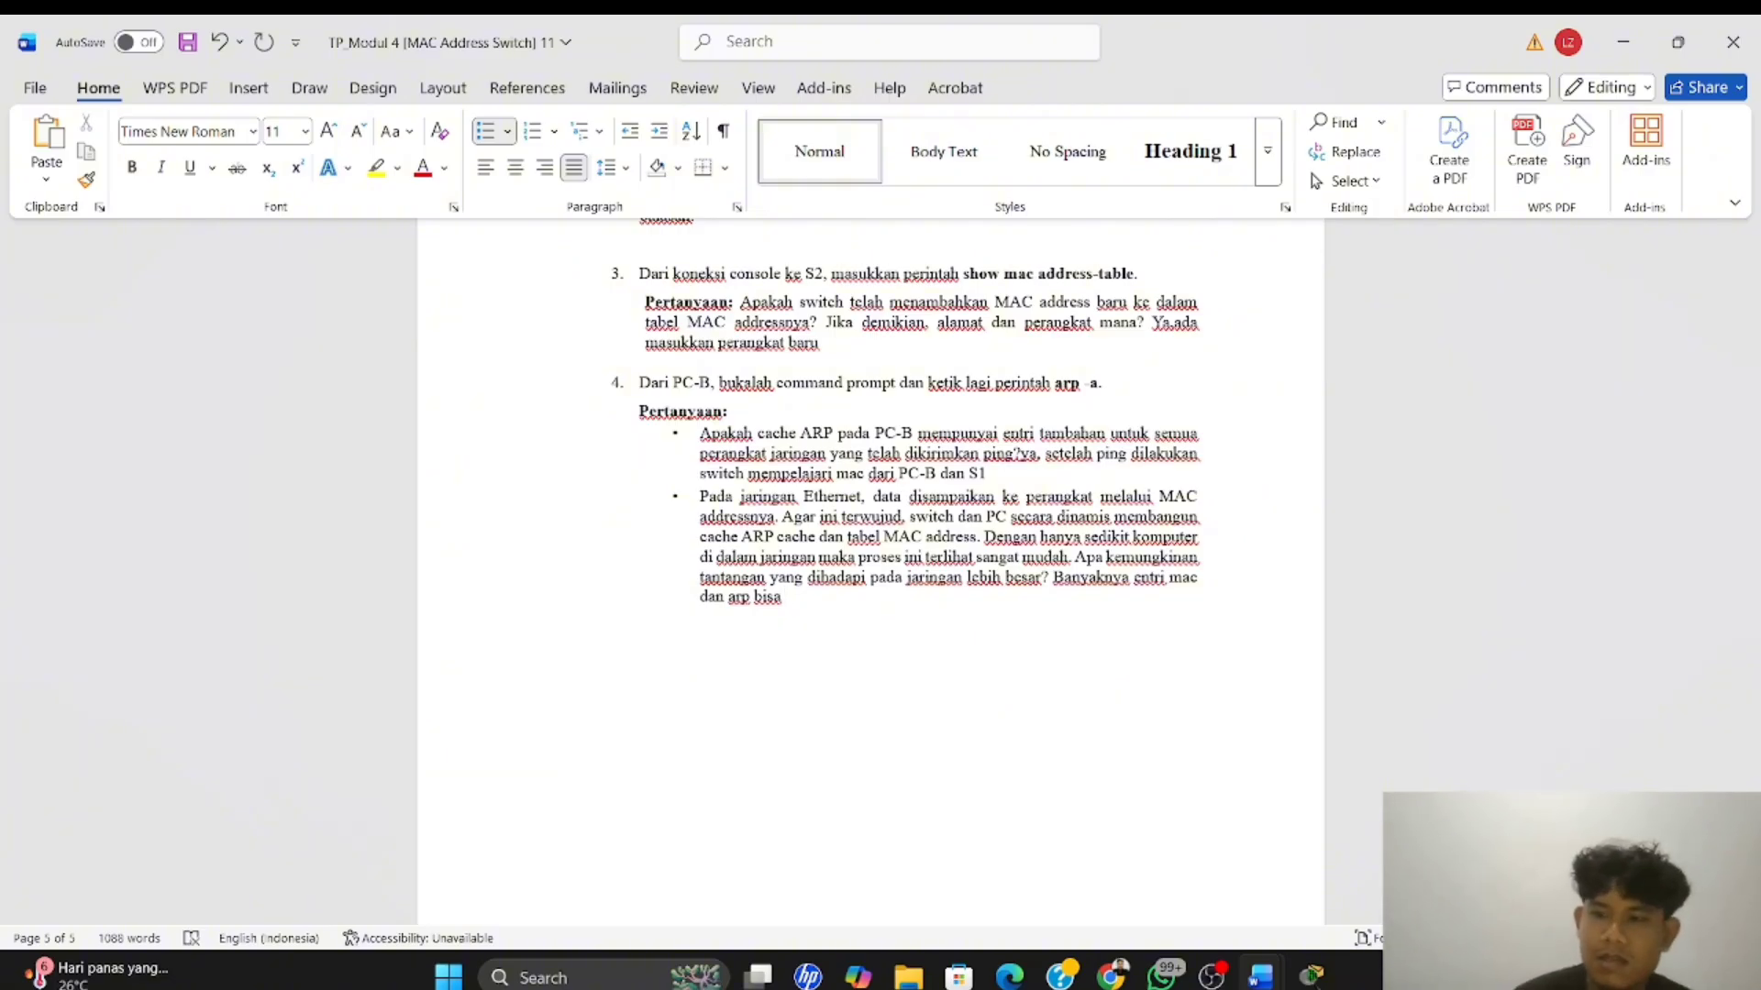
type("membuatb")
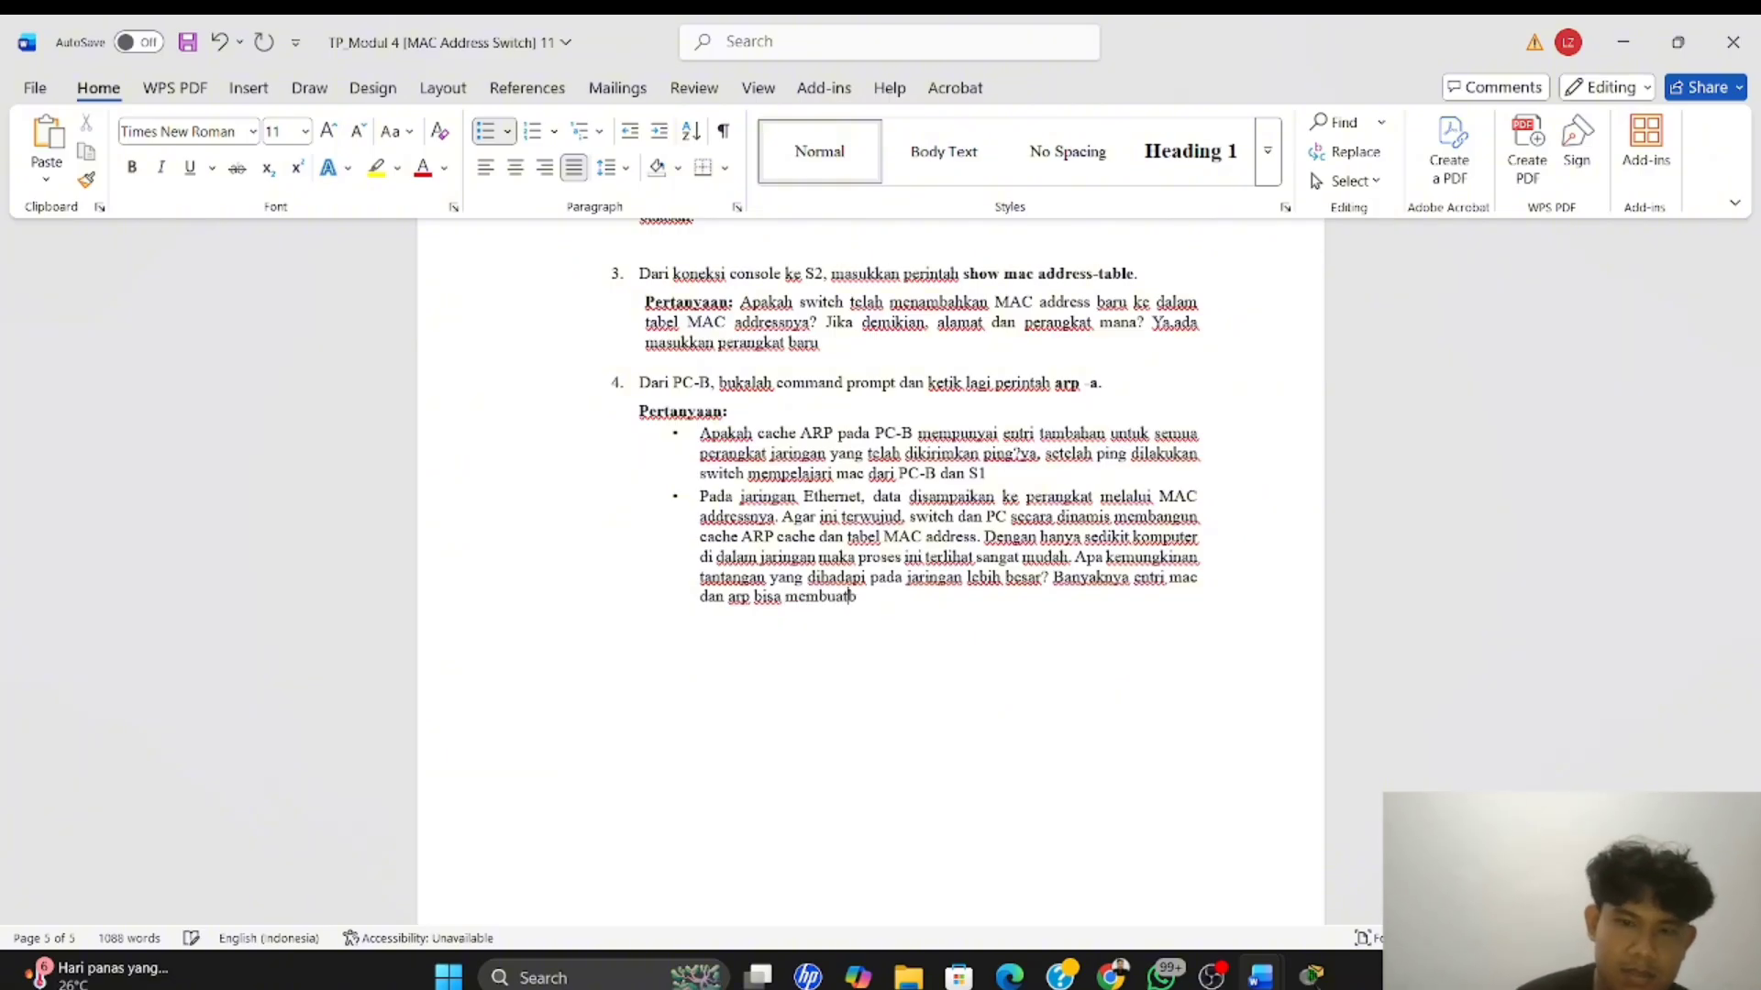
key("BackSpace")
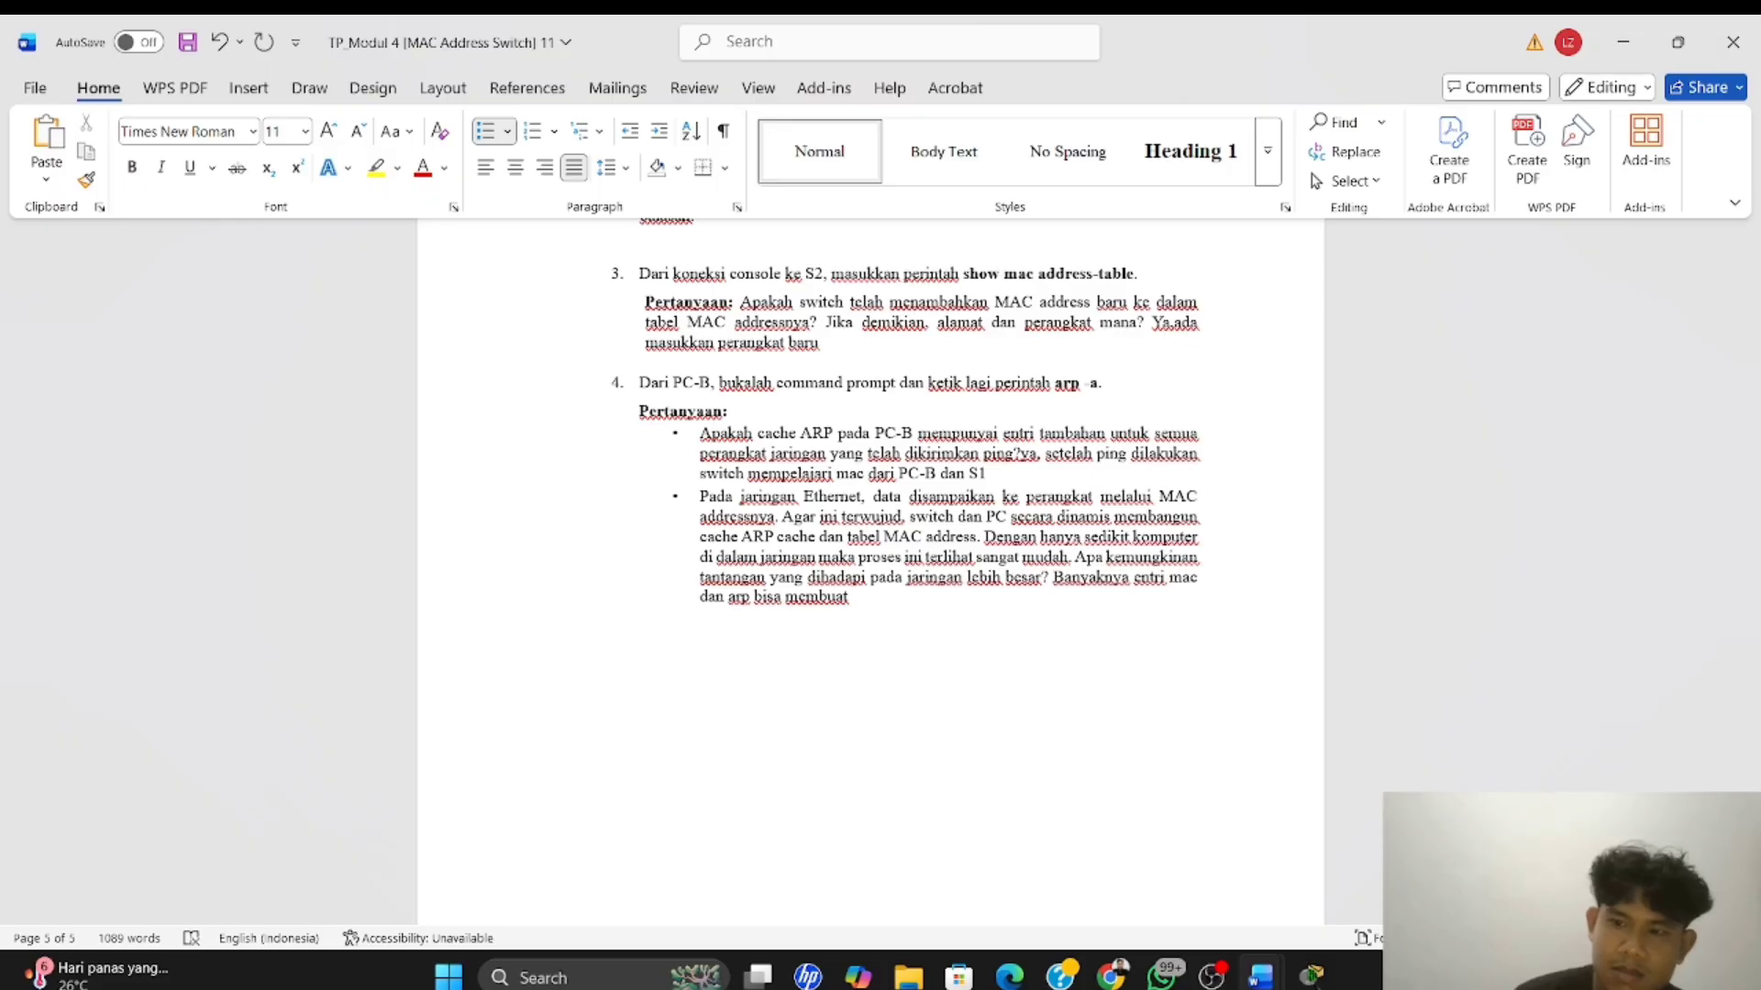
type("pengel")
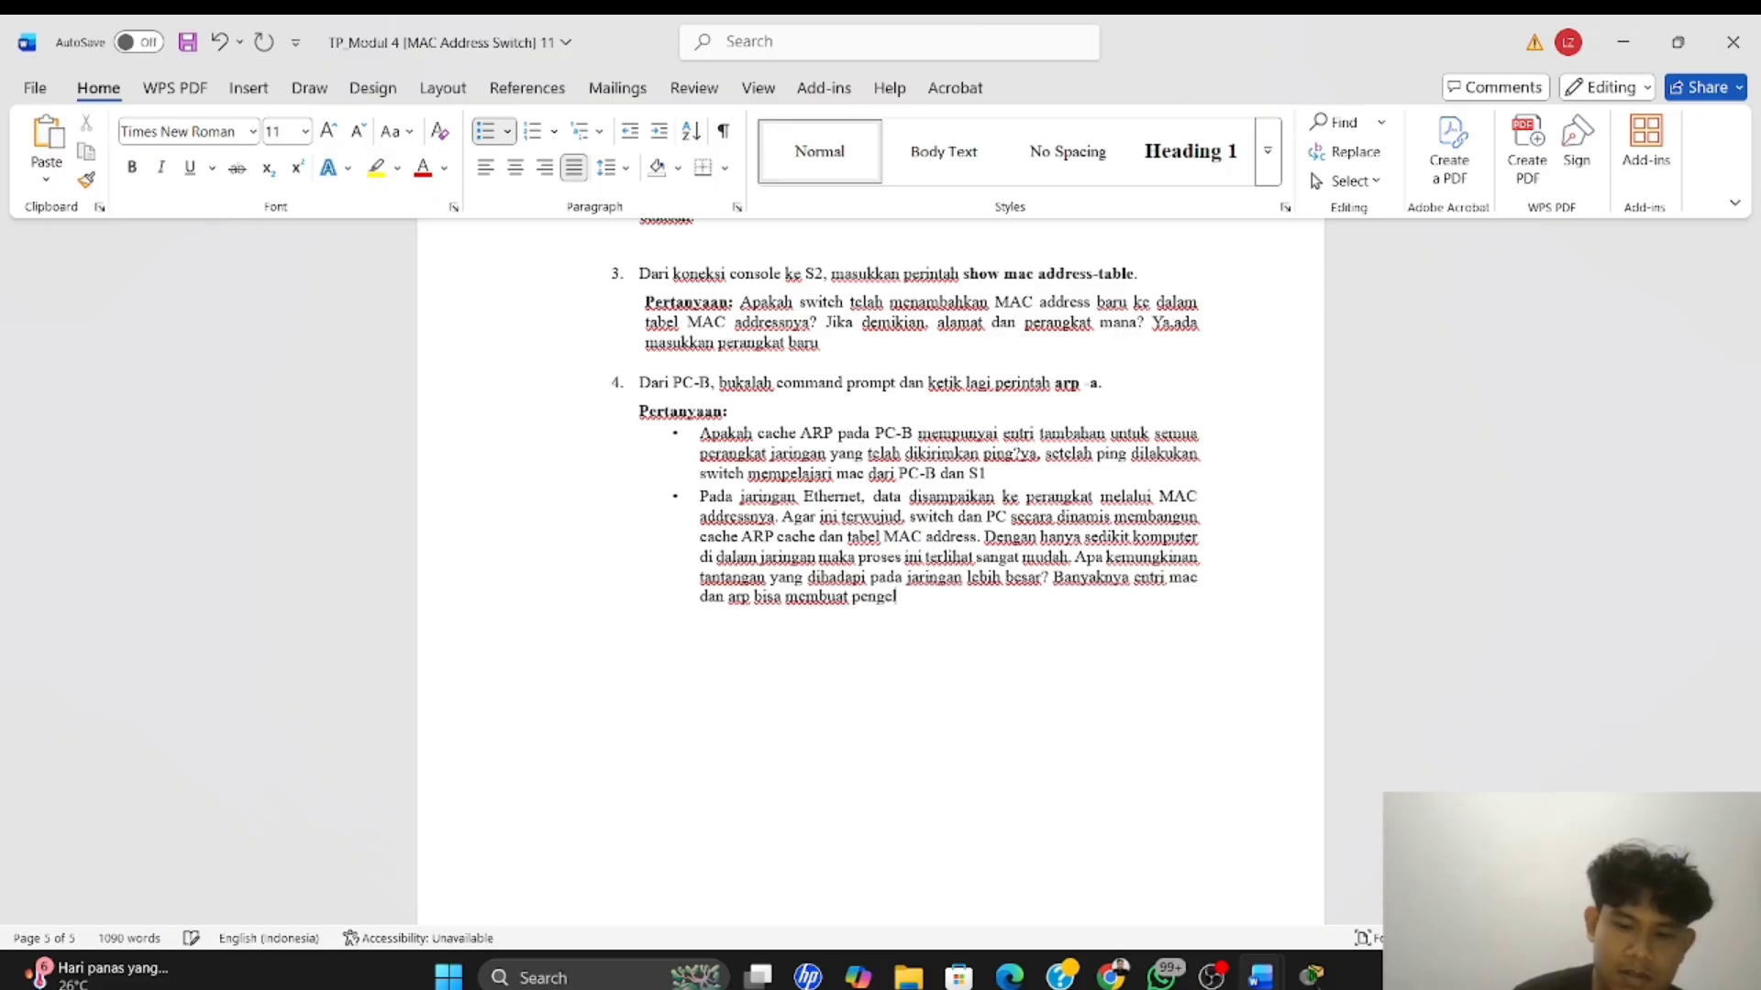
type("olaan")
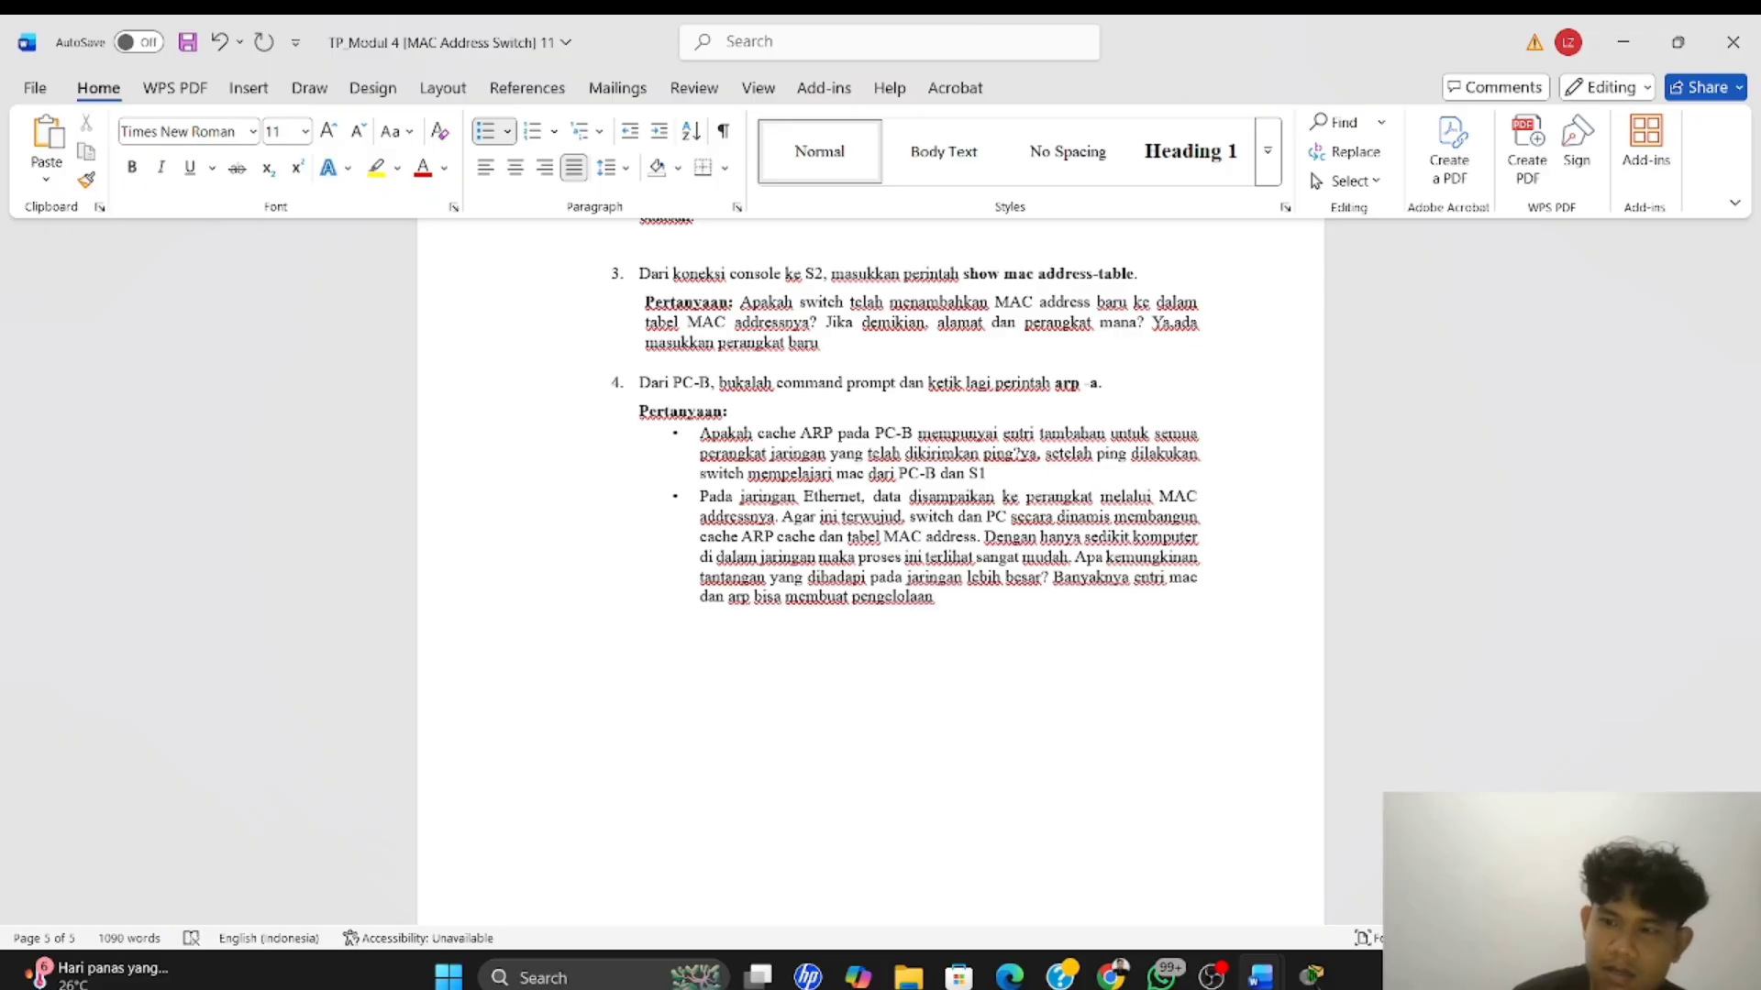
type(" table ")
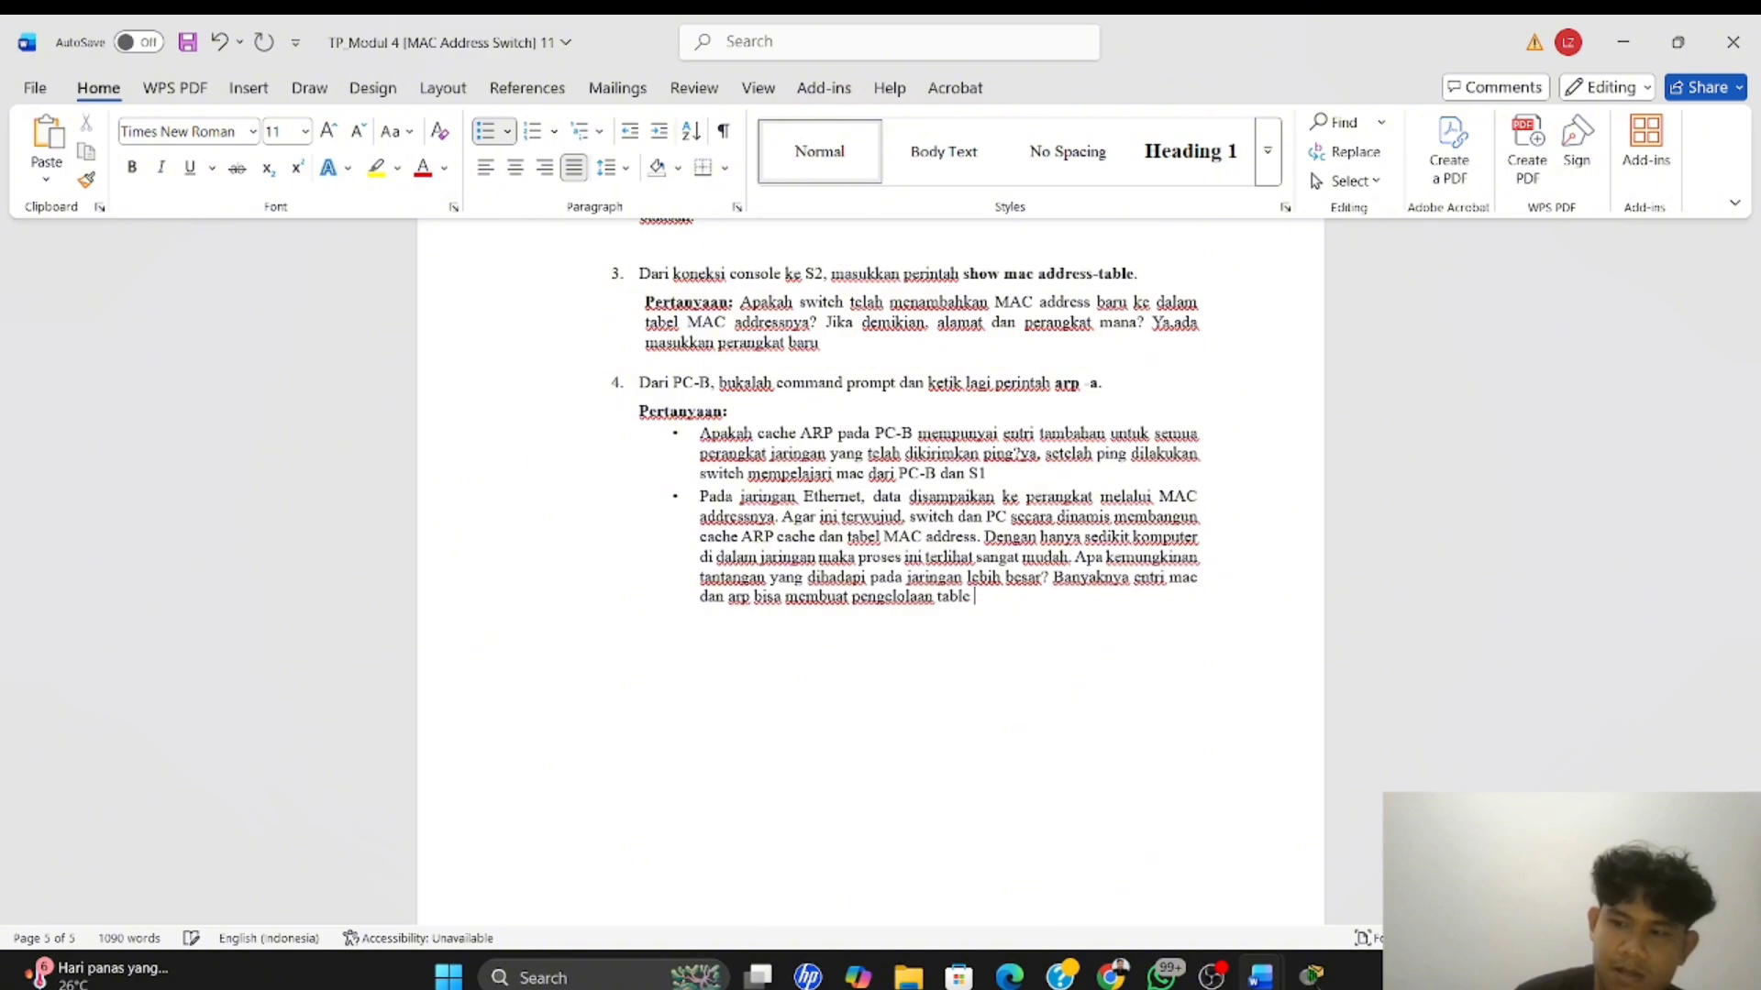
type("lebih ko")
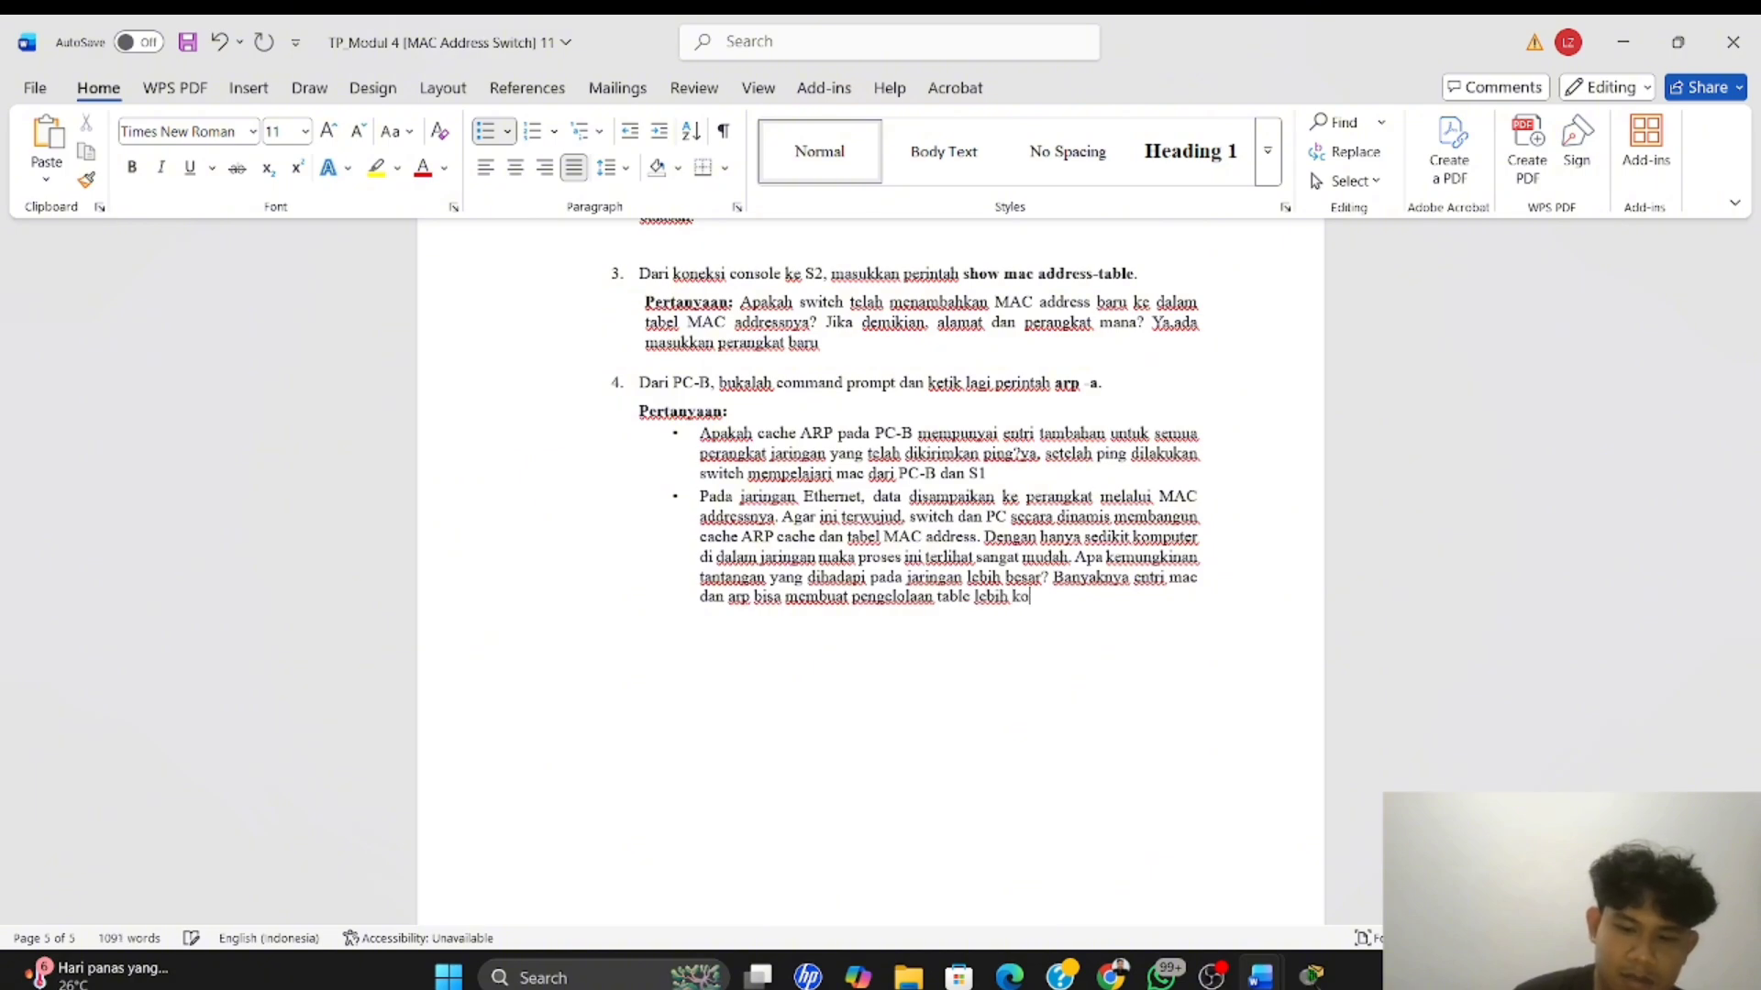
type("mpleks")
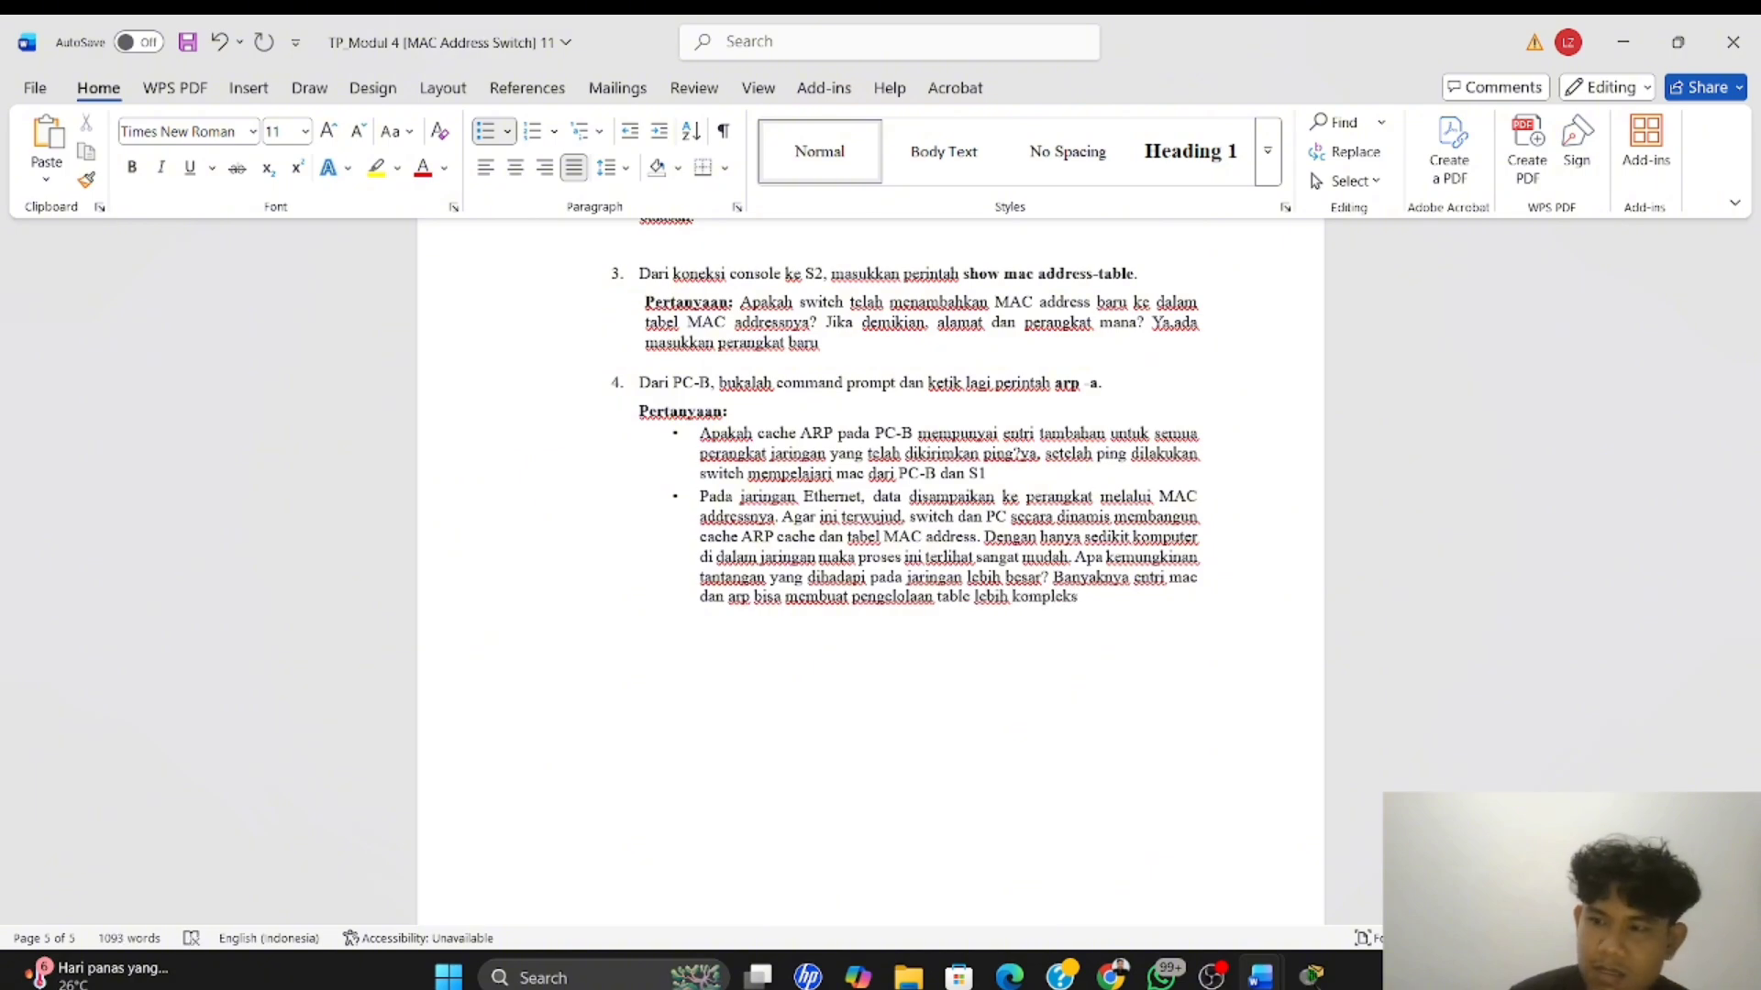
type(" dan")
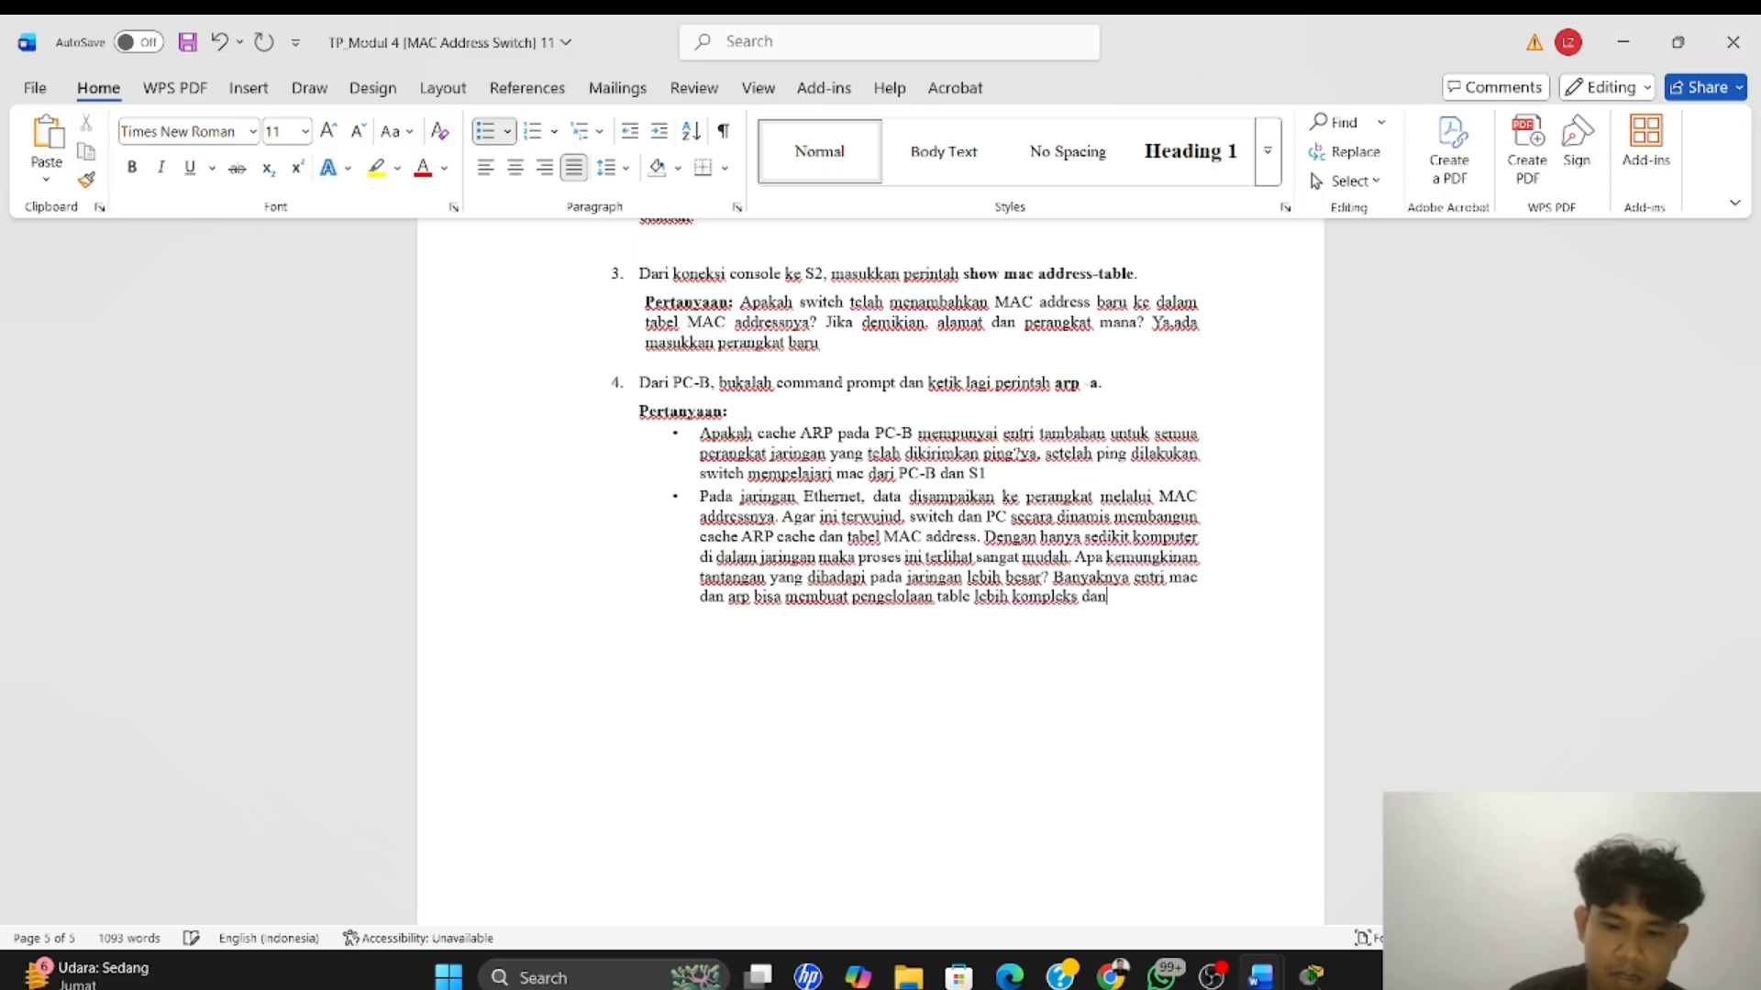
type(" membutuhkan ")
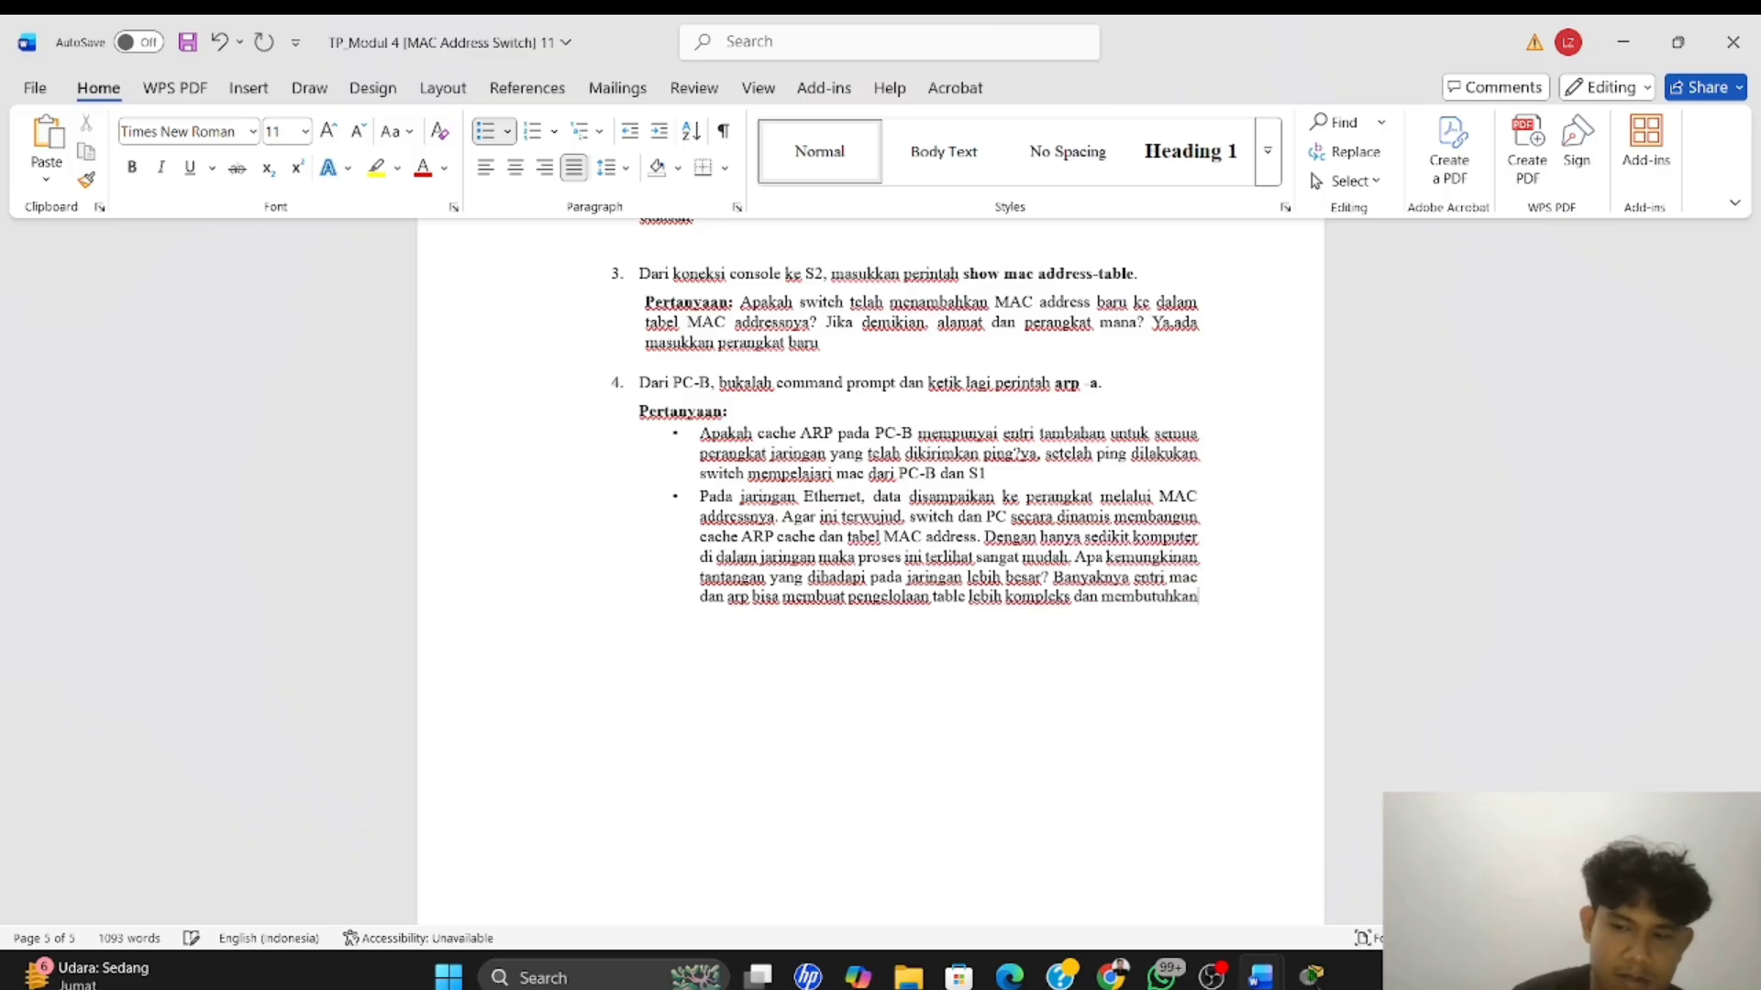
type("sumb")
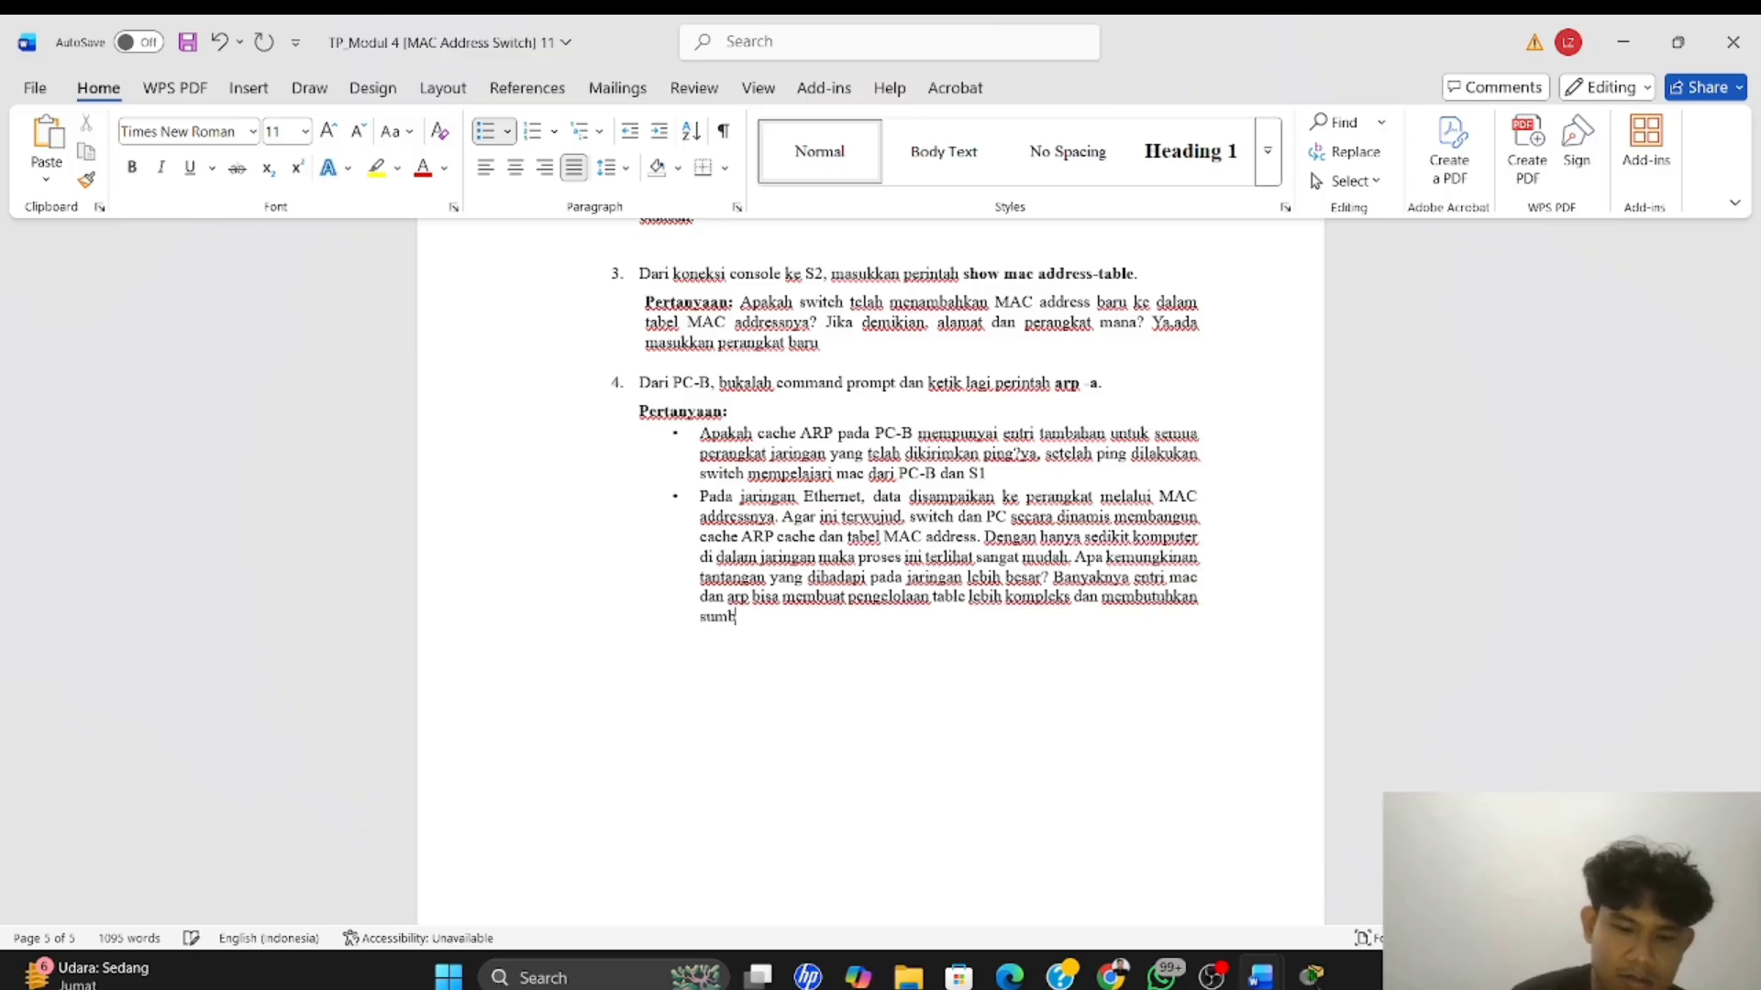
type("er")
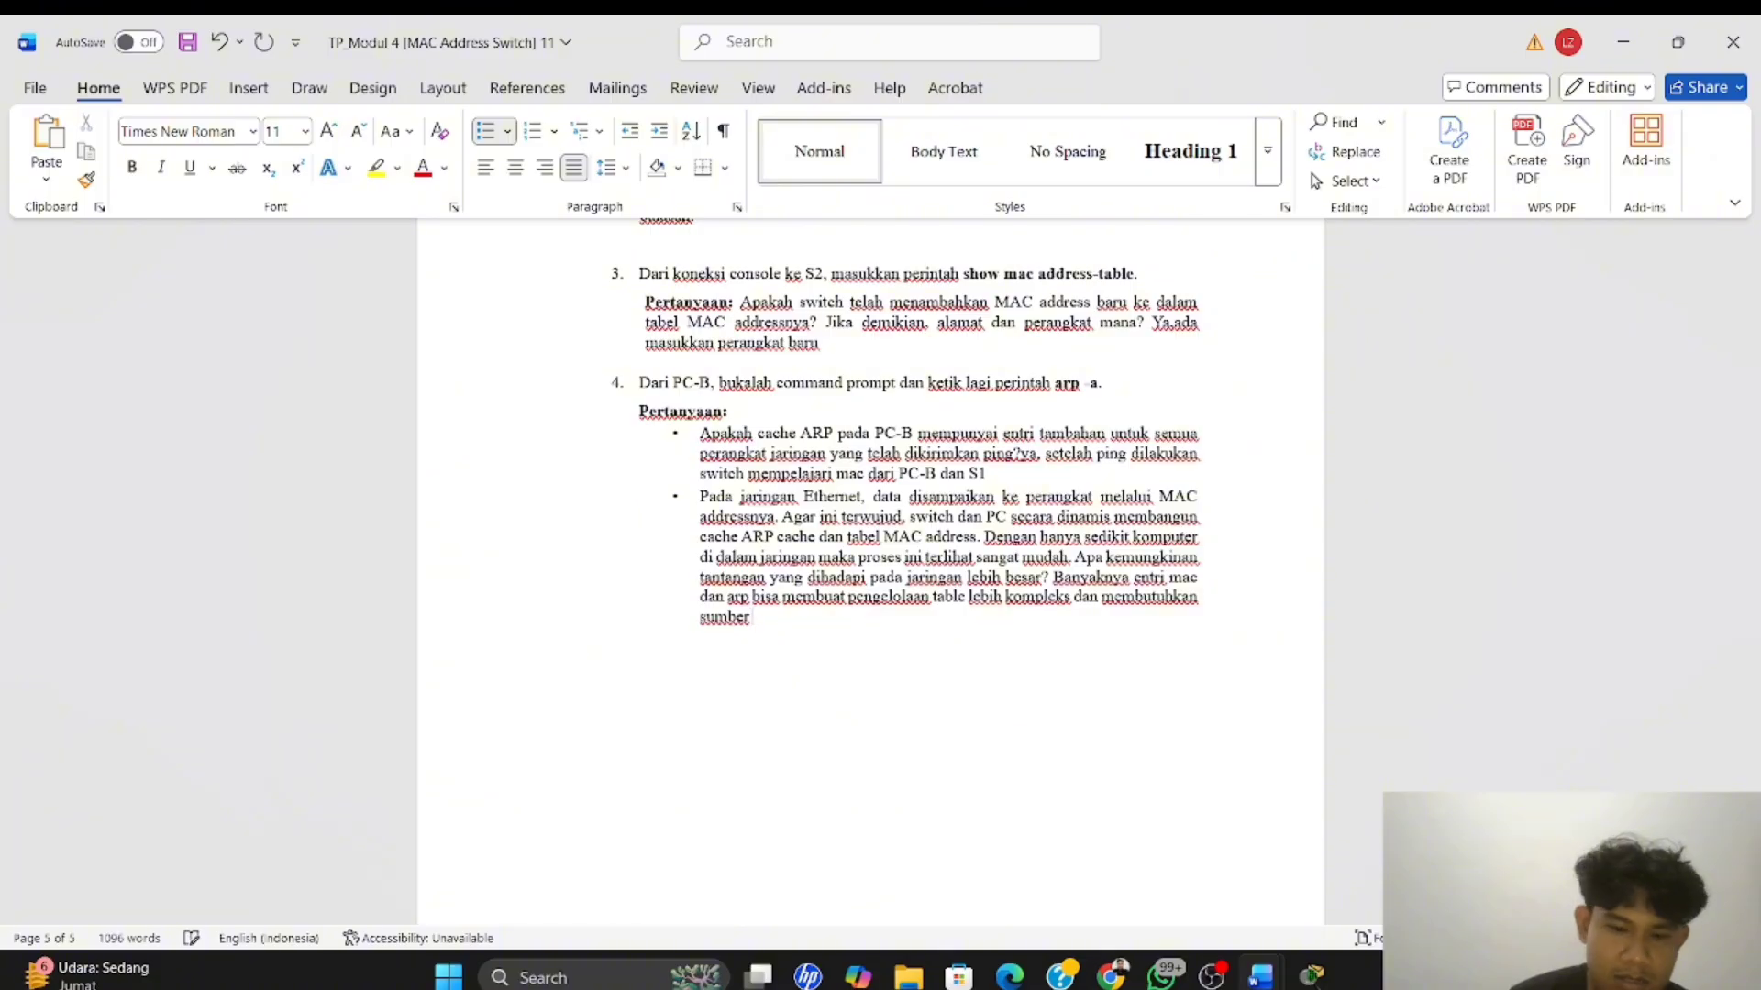
type(" daya lebih")
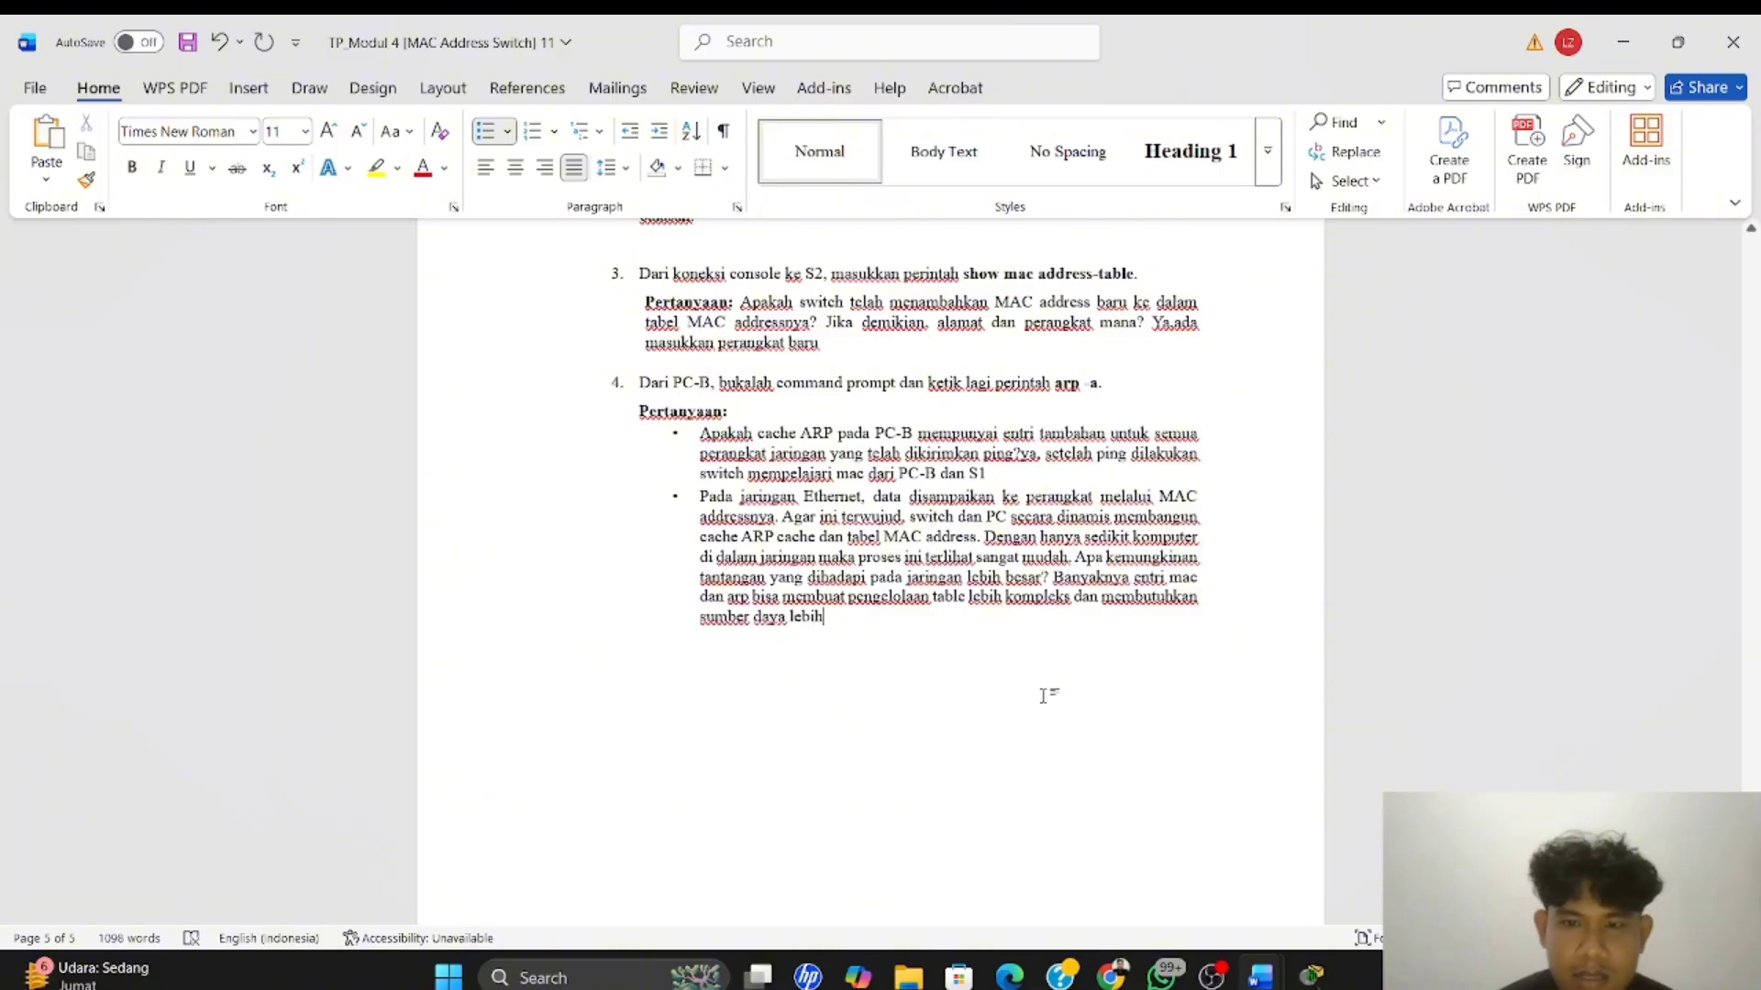
Put the answer to question 4's first bullet on its own unbulleted line below the question, followed by a blank line
scroll(1043, 695, "up", 2)
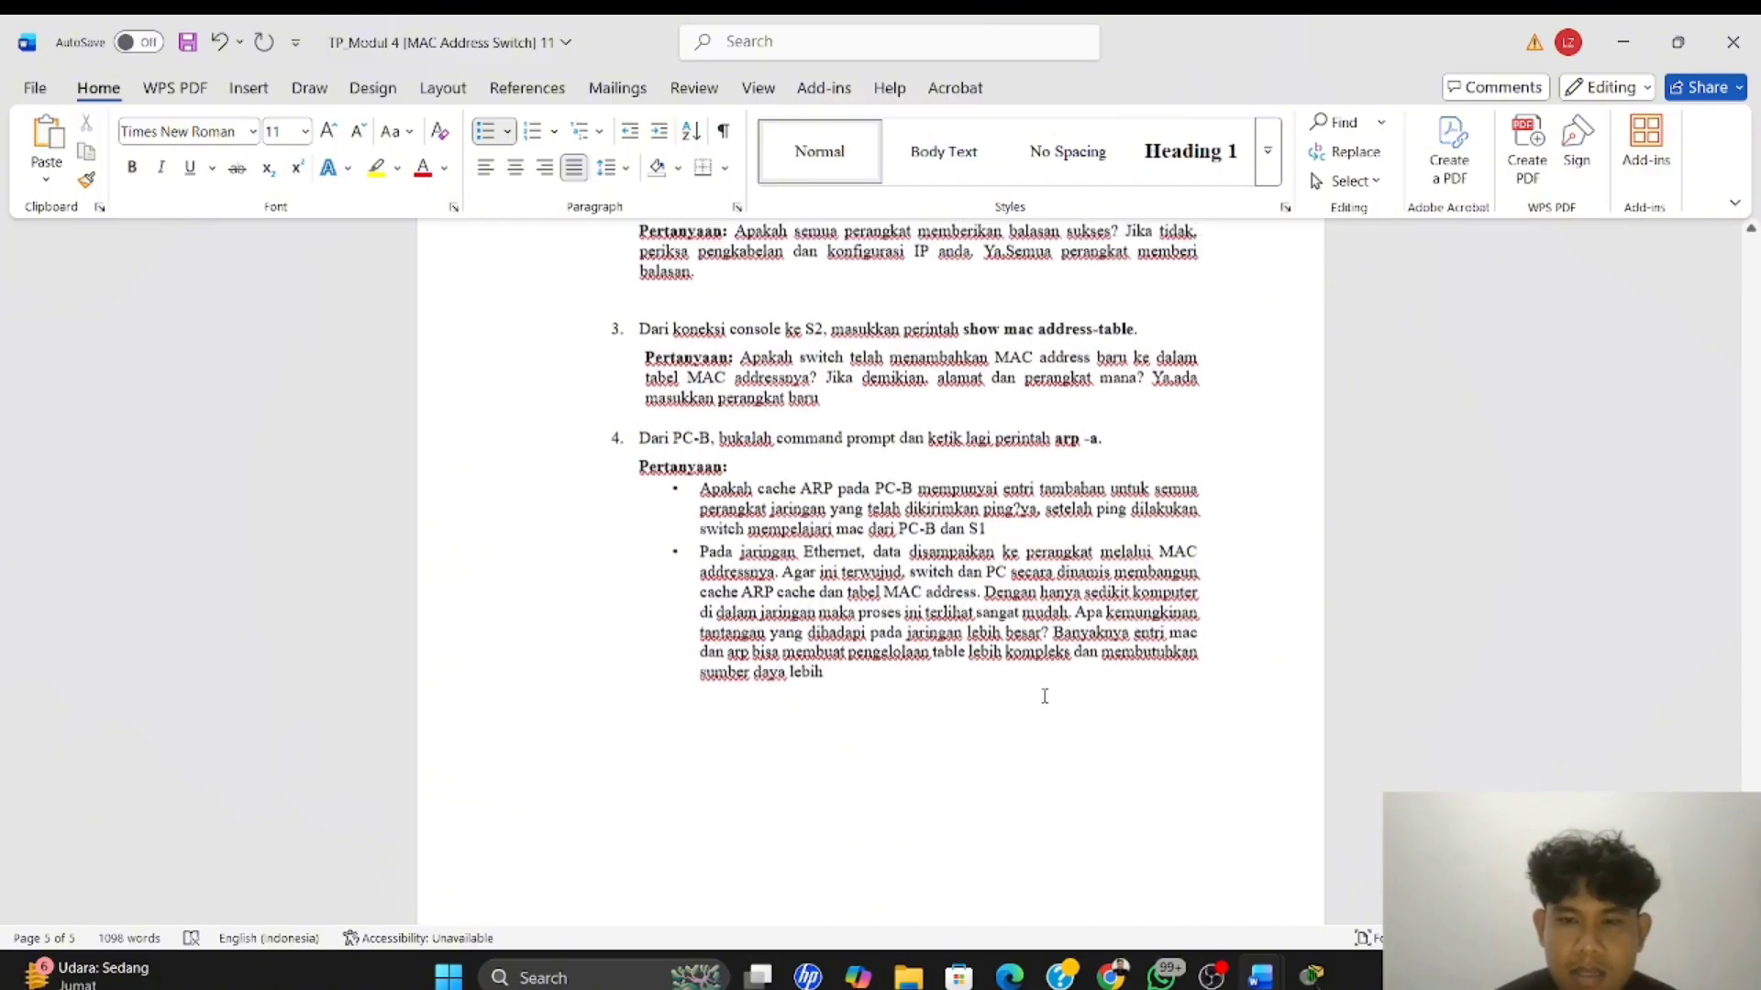
scroll(1020, 561, "up", 1)
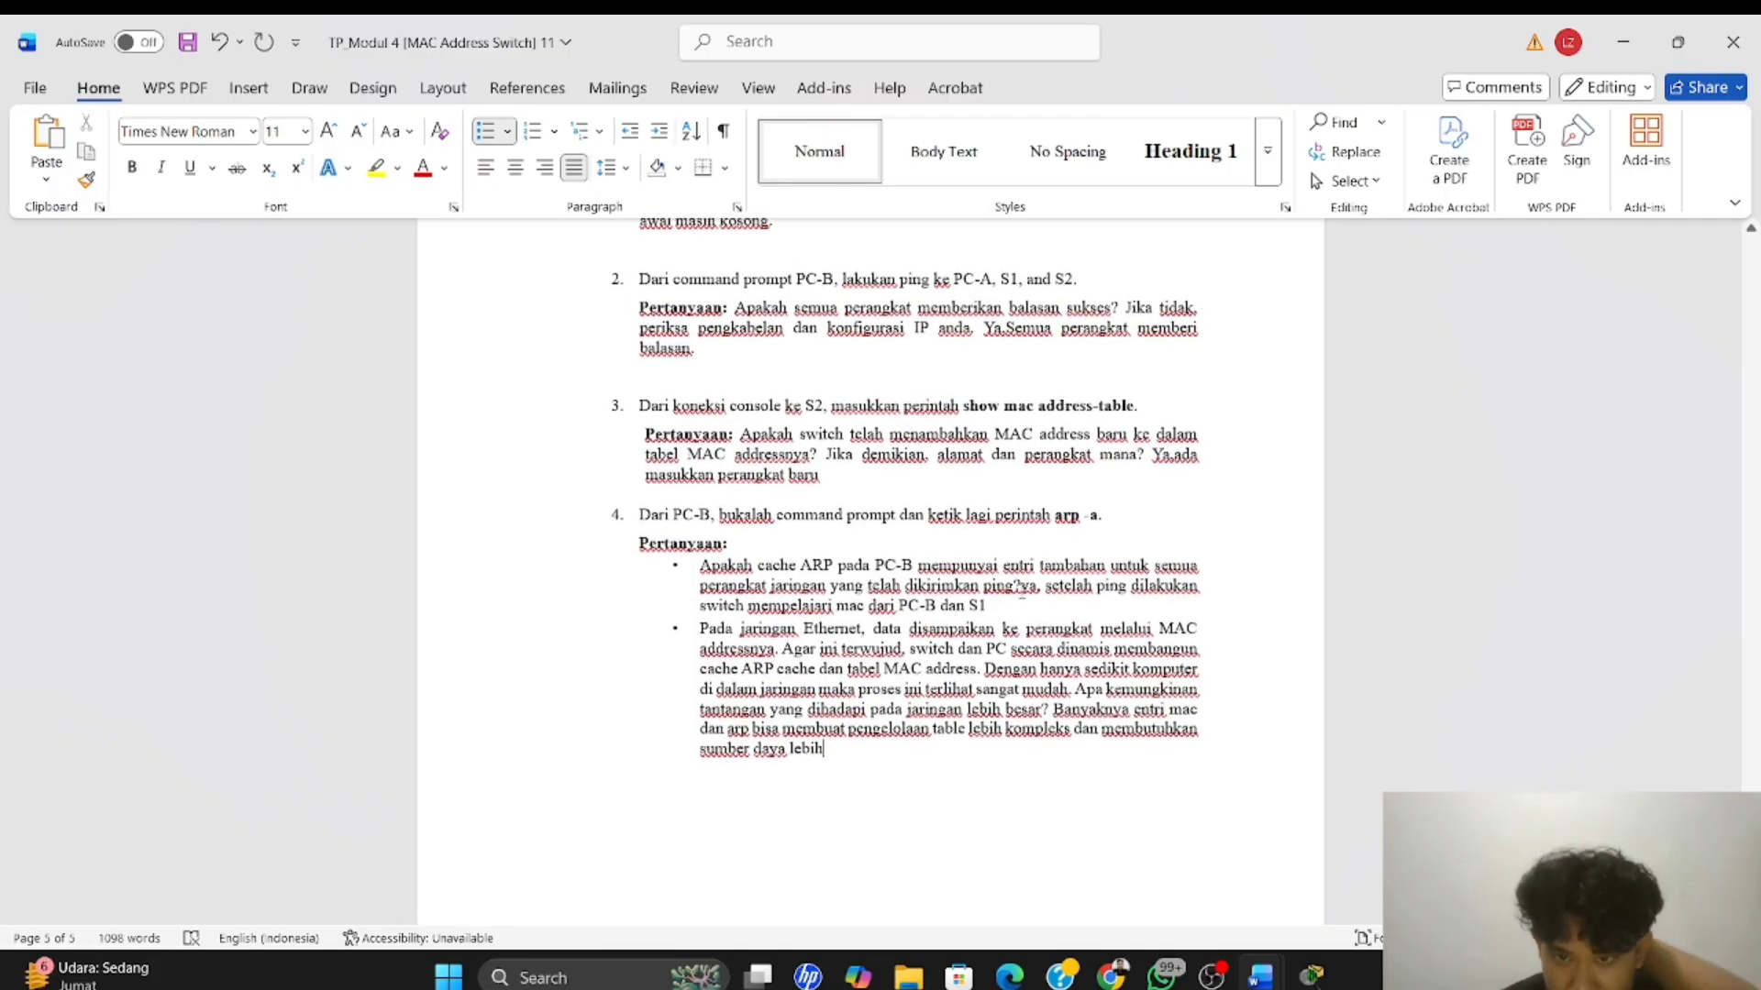
key("Return")
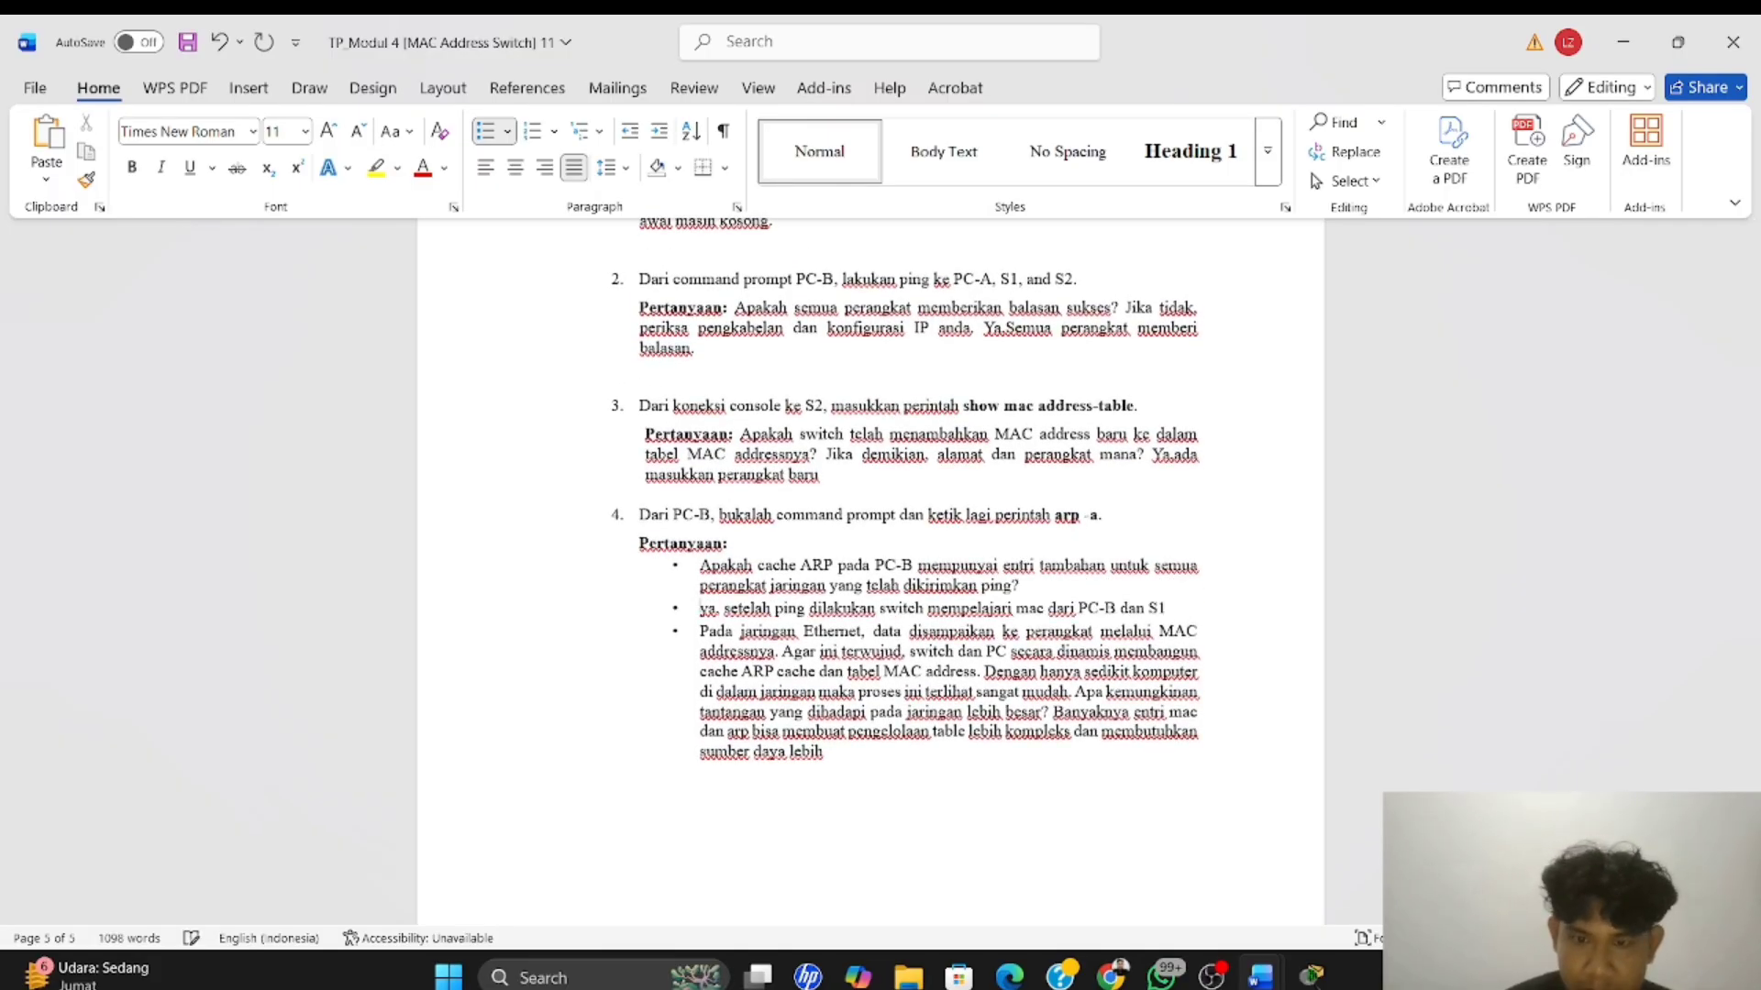
key("BackSpace")
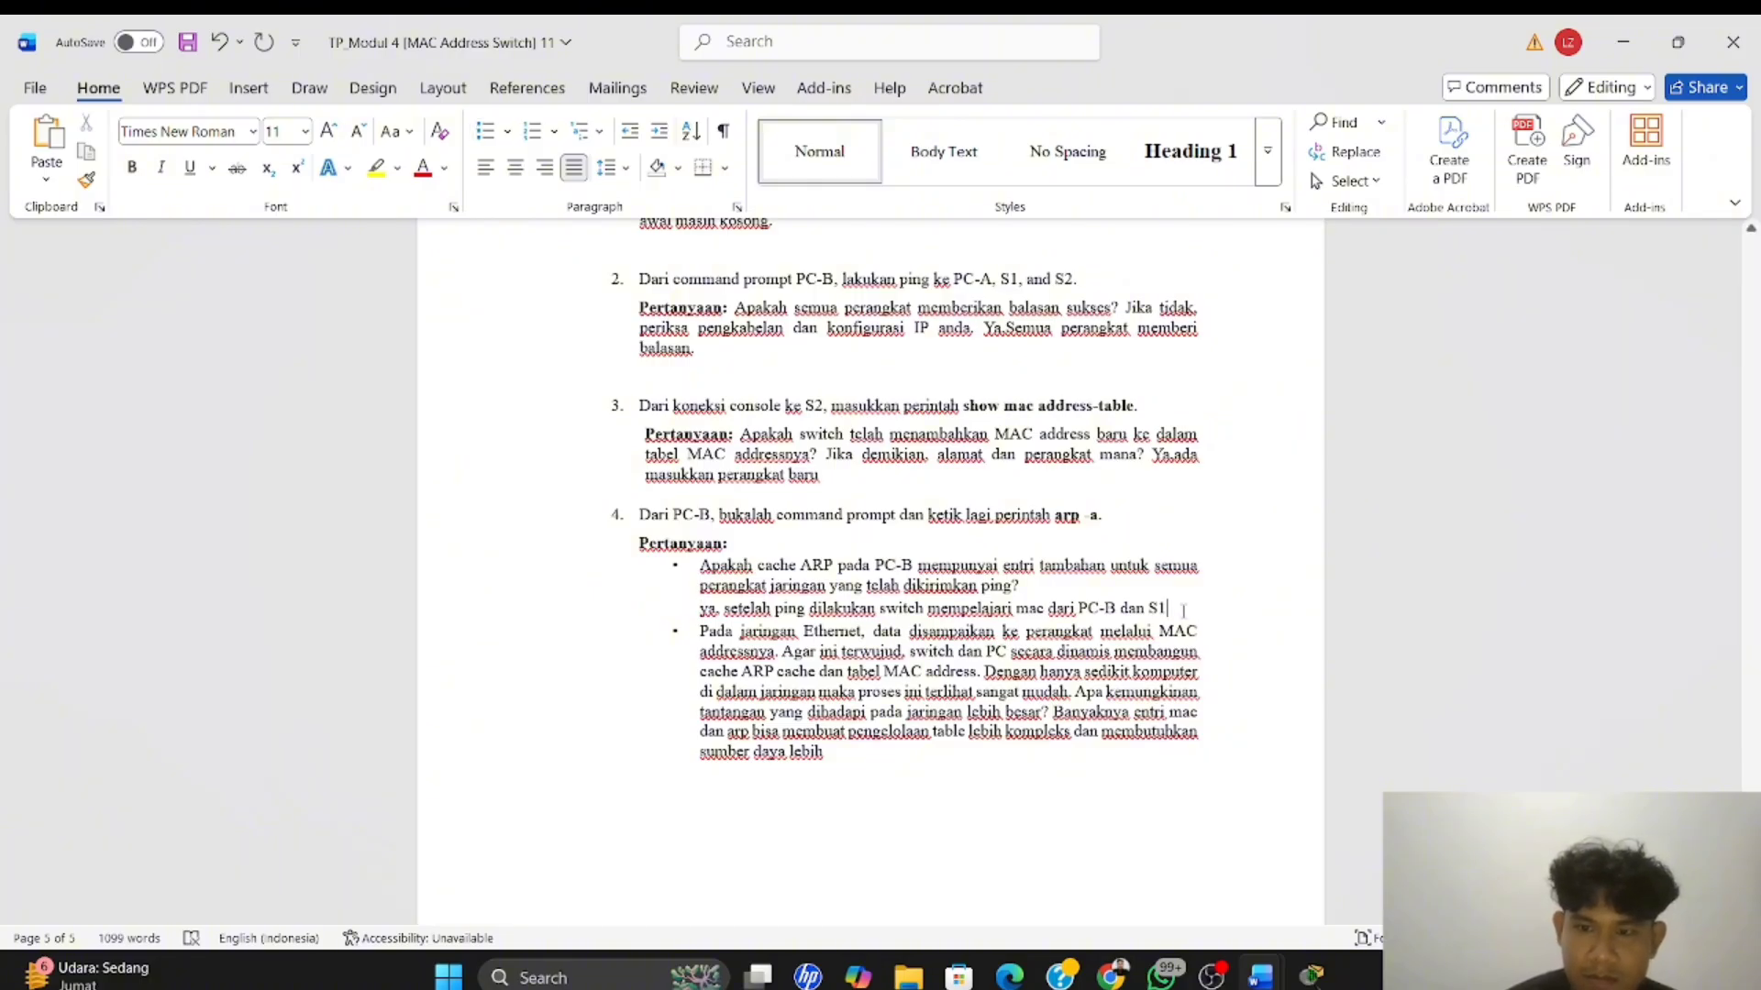
key("Return")
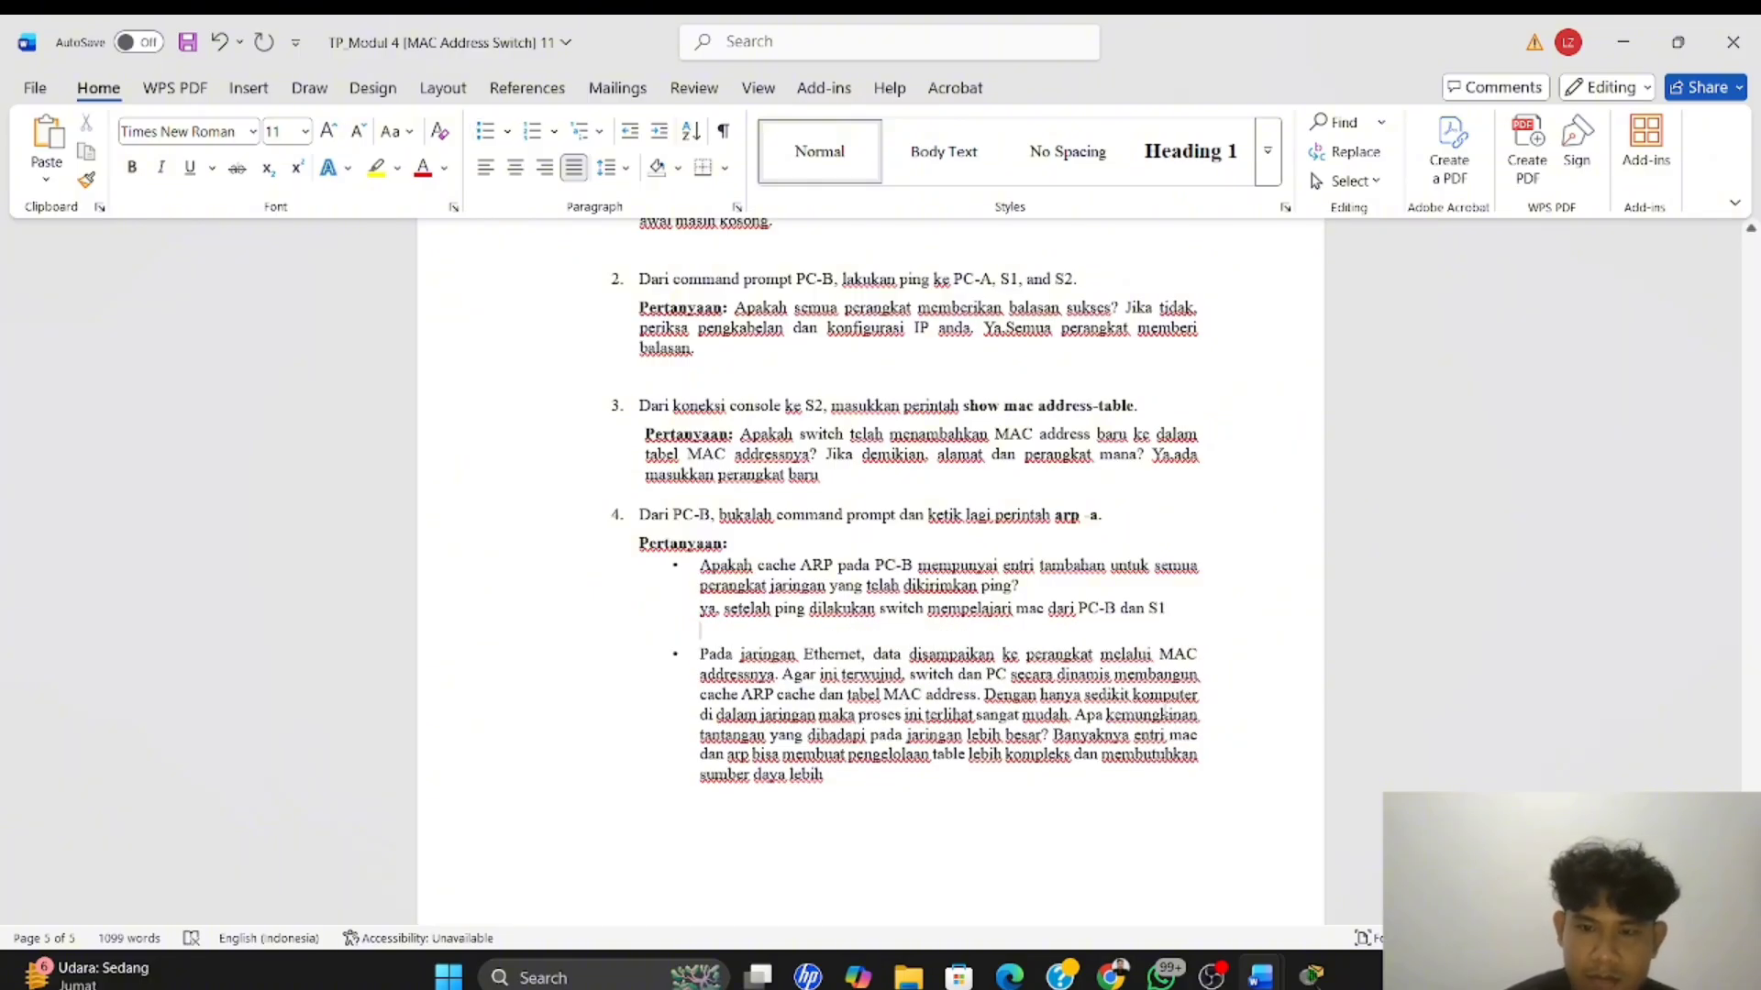
Review the Langkah 4 questions and their separated answers, from question 4 back up to the section heading
scroll(1137, 642, "up", 3)
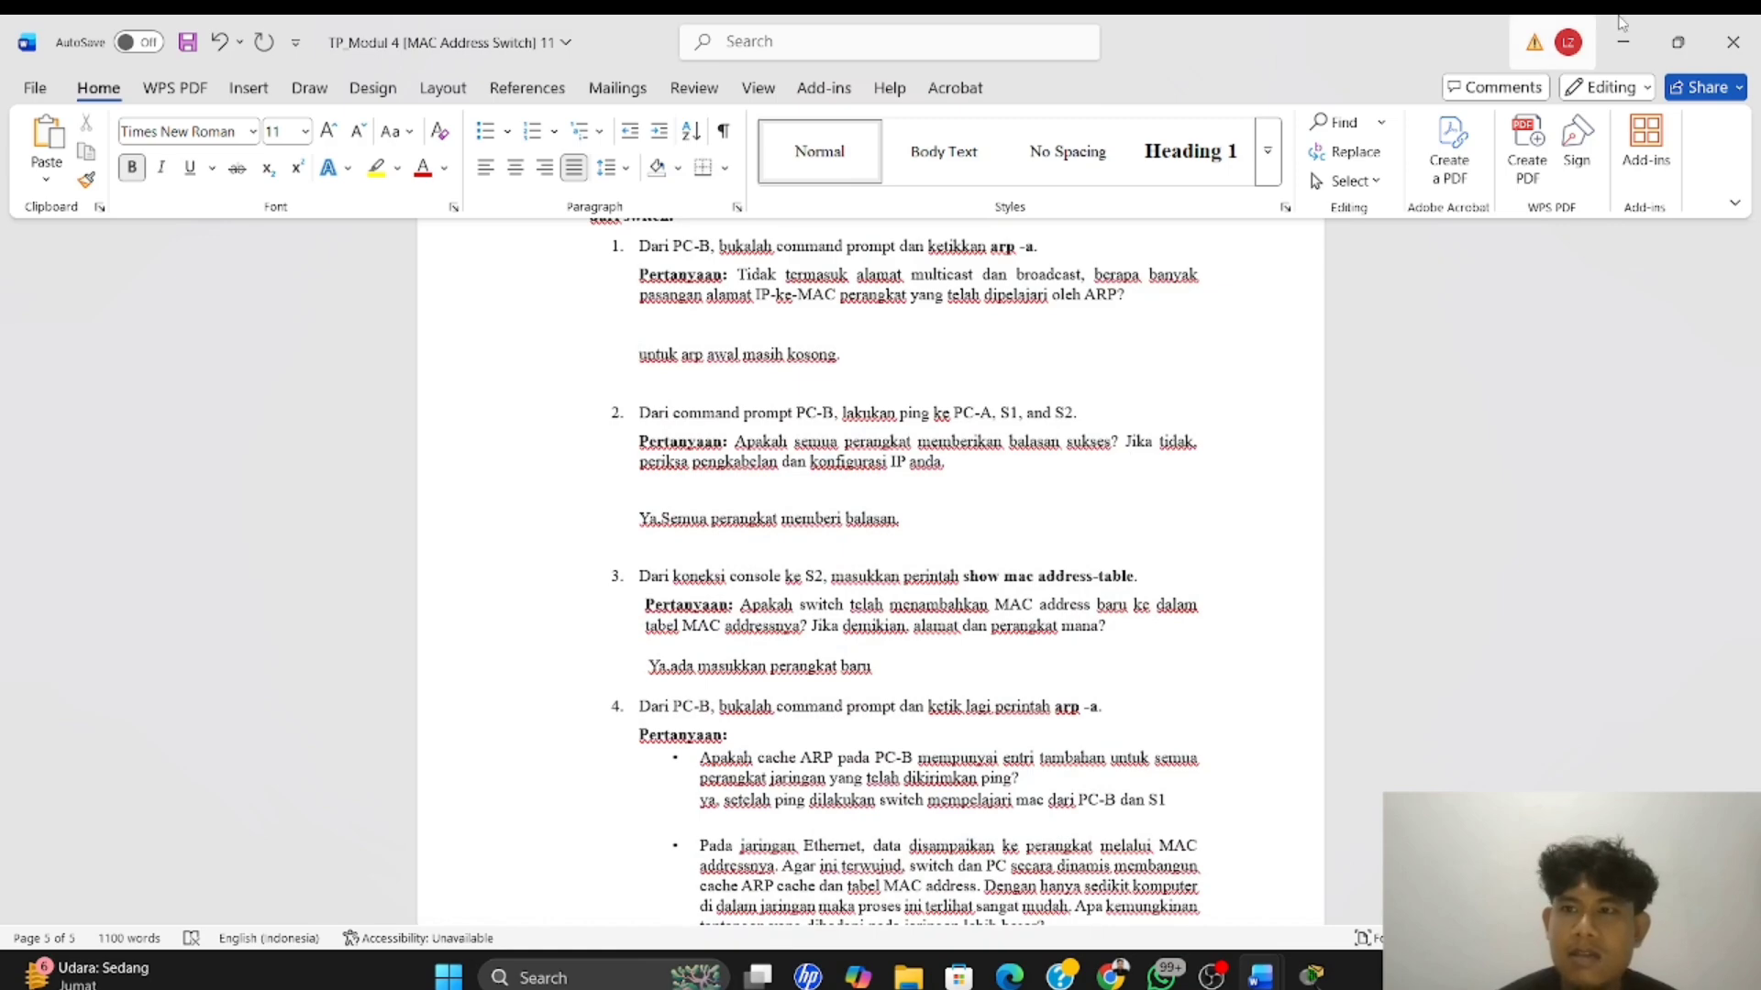
scroll(1070, 506, "down", 5)
scroll(1071, 507, "up", 2)
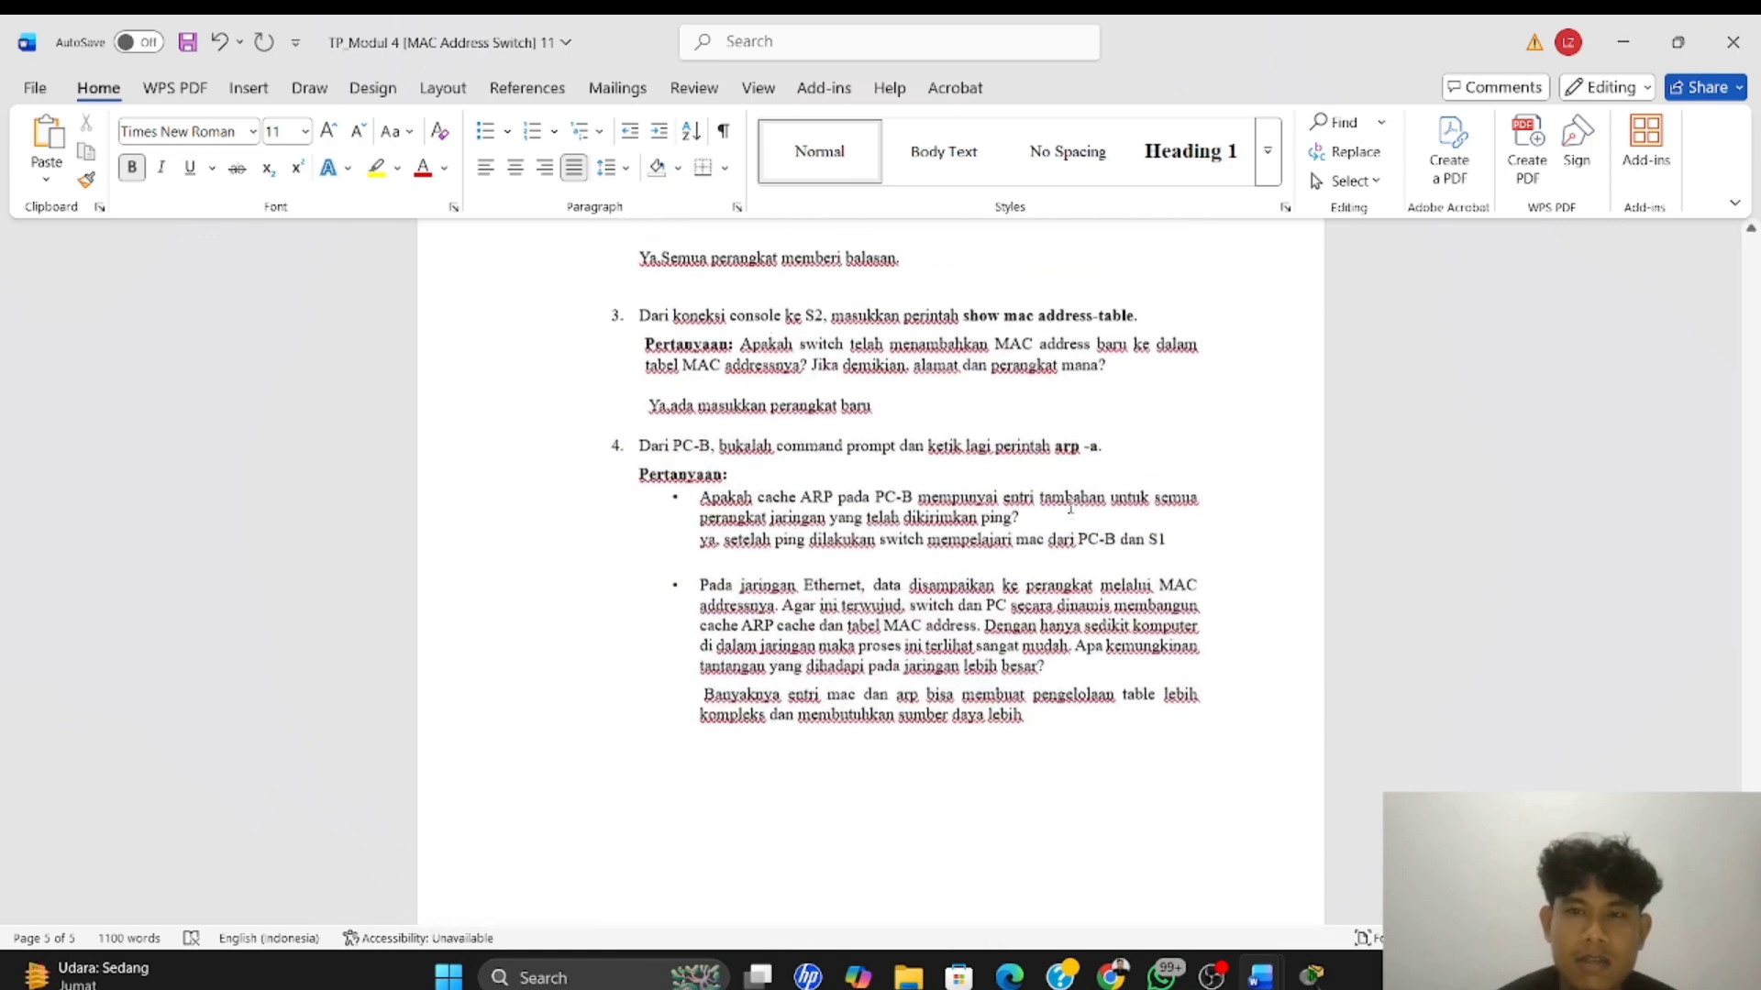
scroll(1070, 506, "down", 2)
scroll(1070, 506, "up", 1)
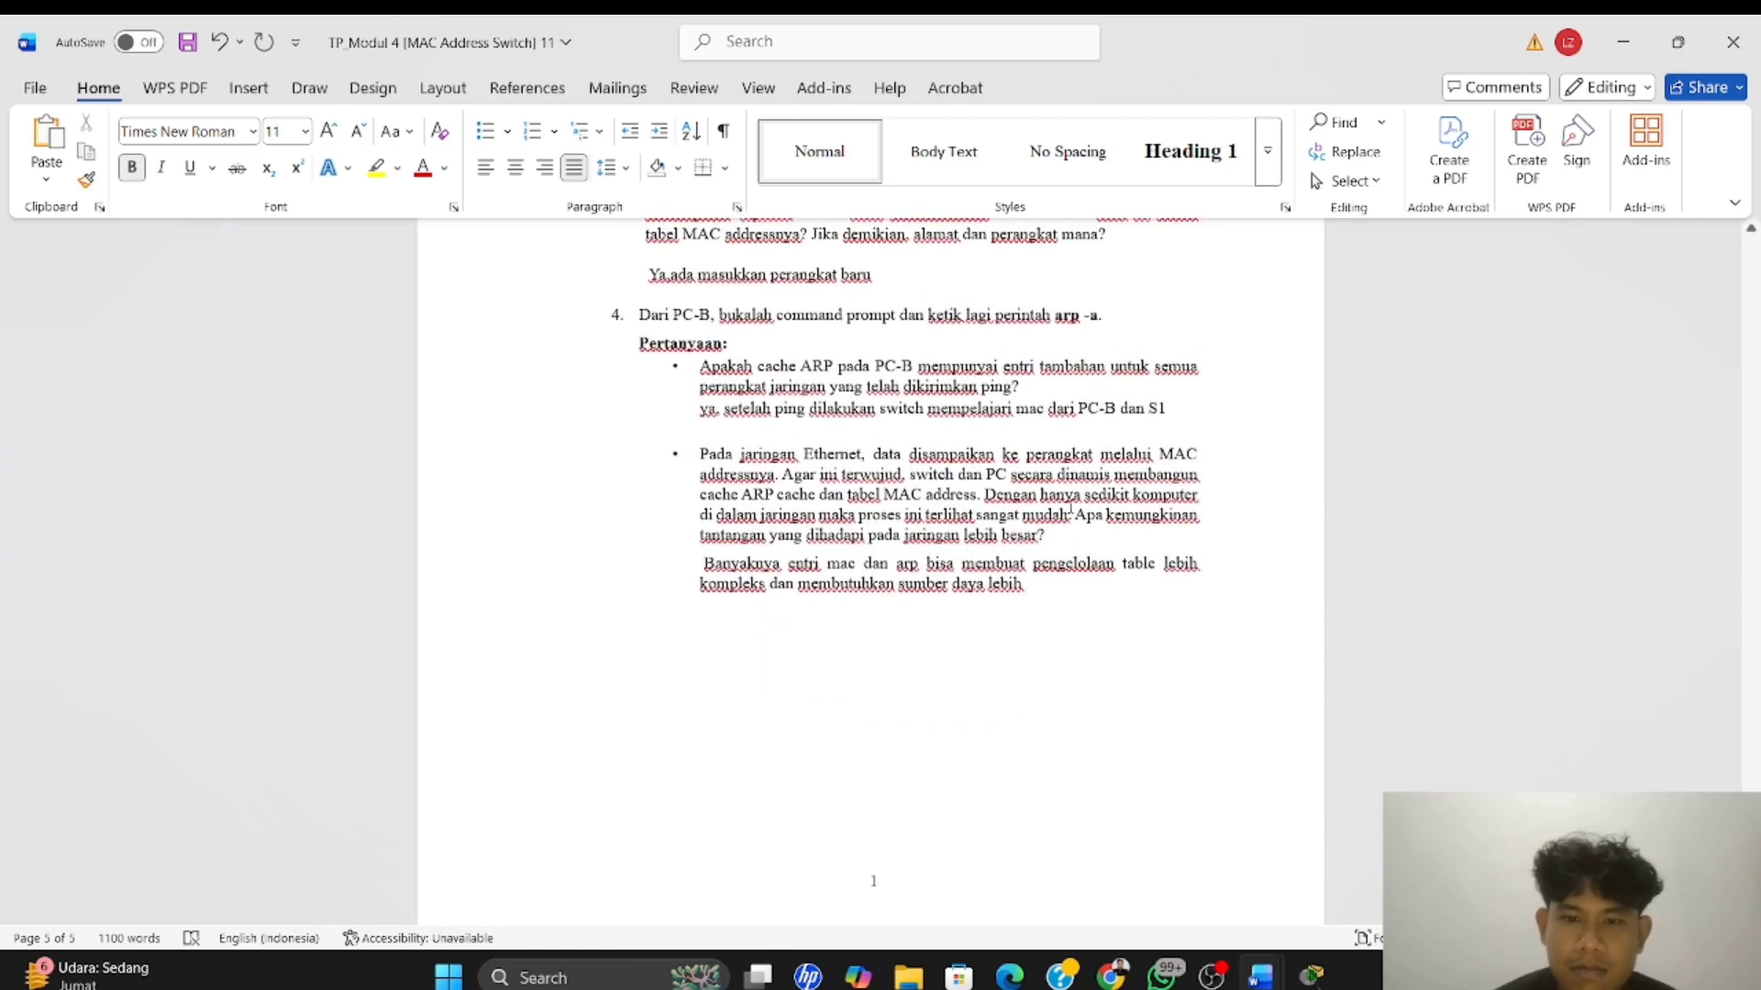
scroll(1070, 506, "up", 5)
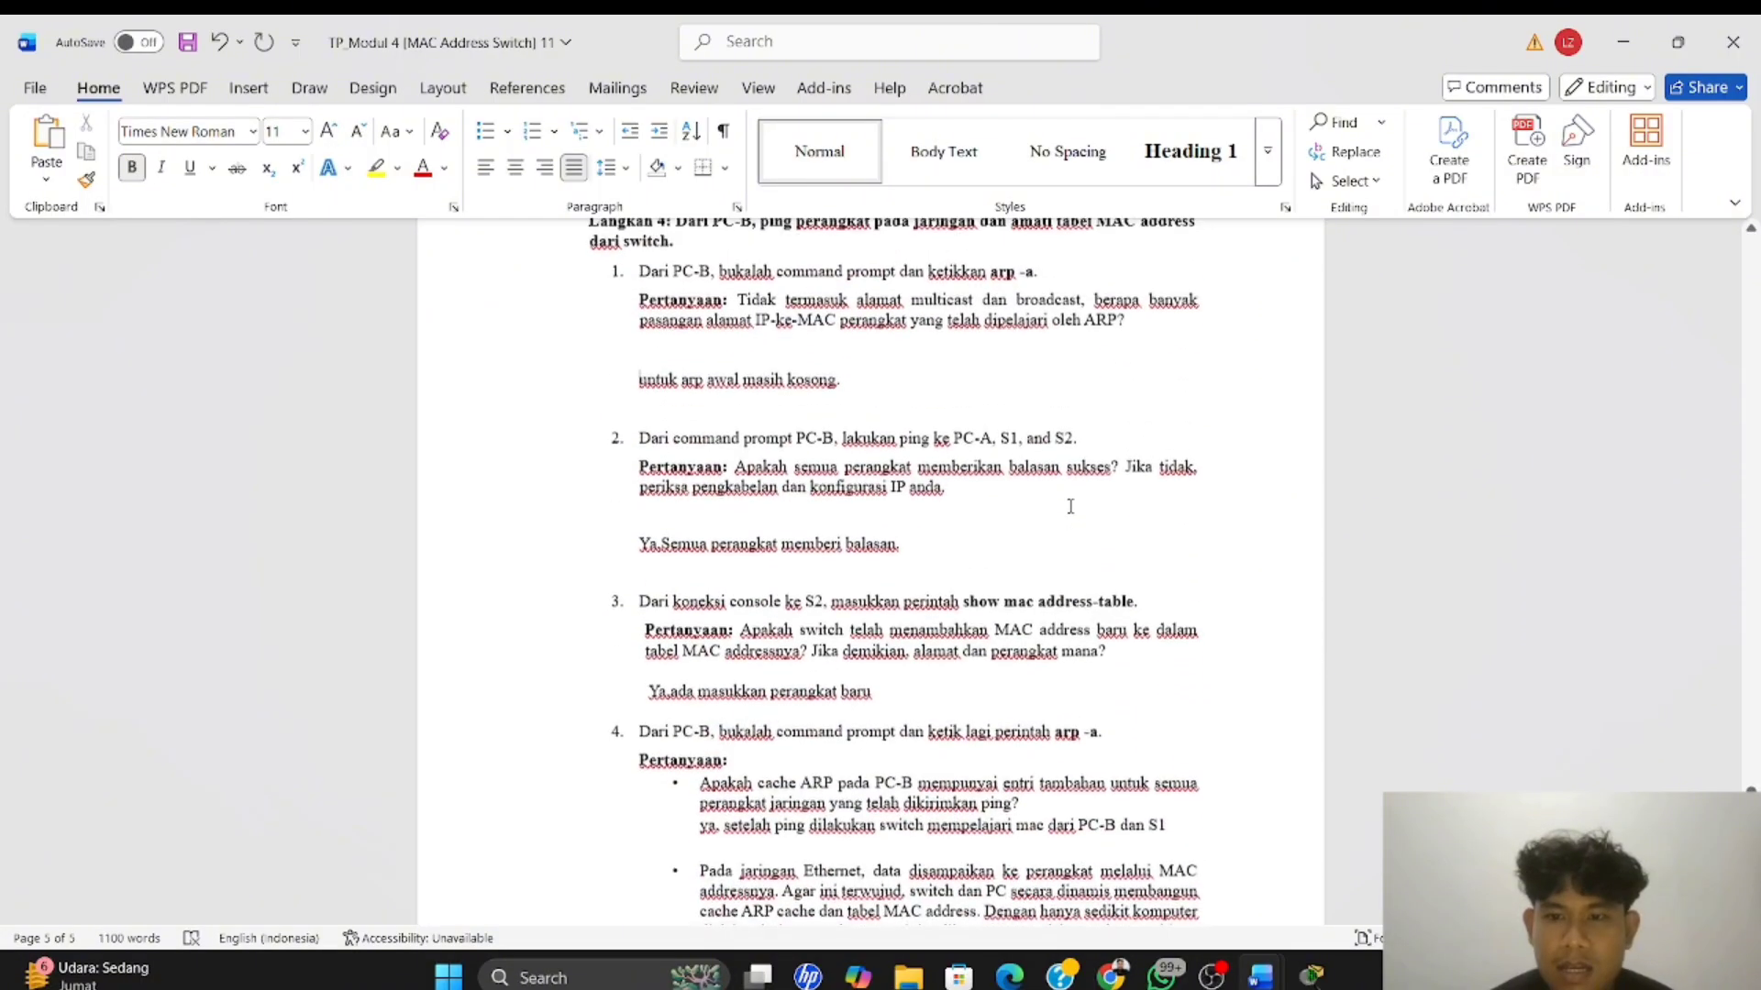
scroll(1070, 506, "up", 3)
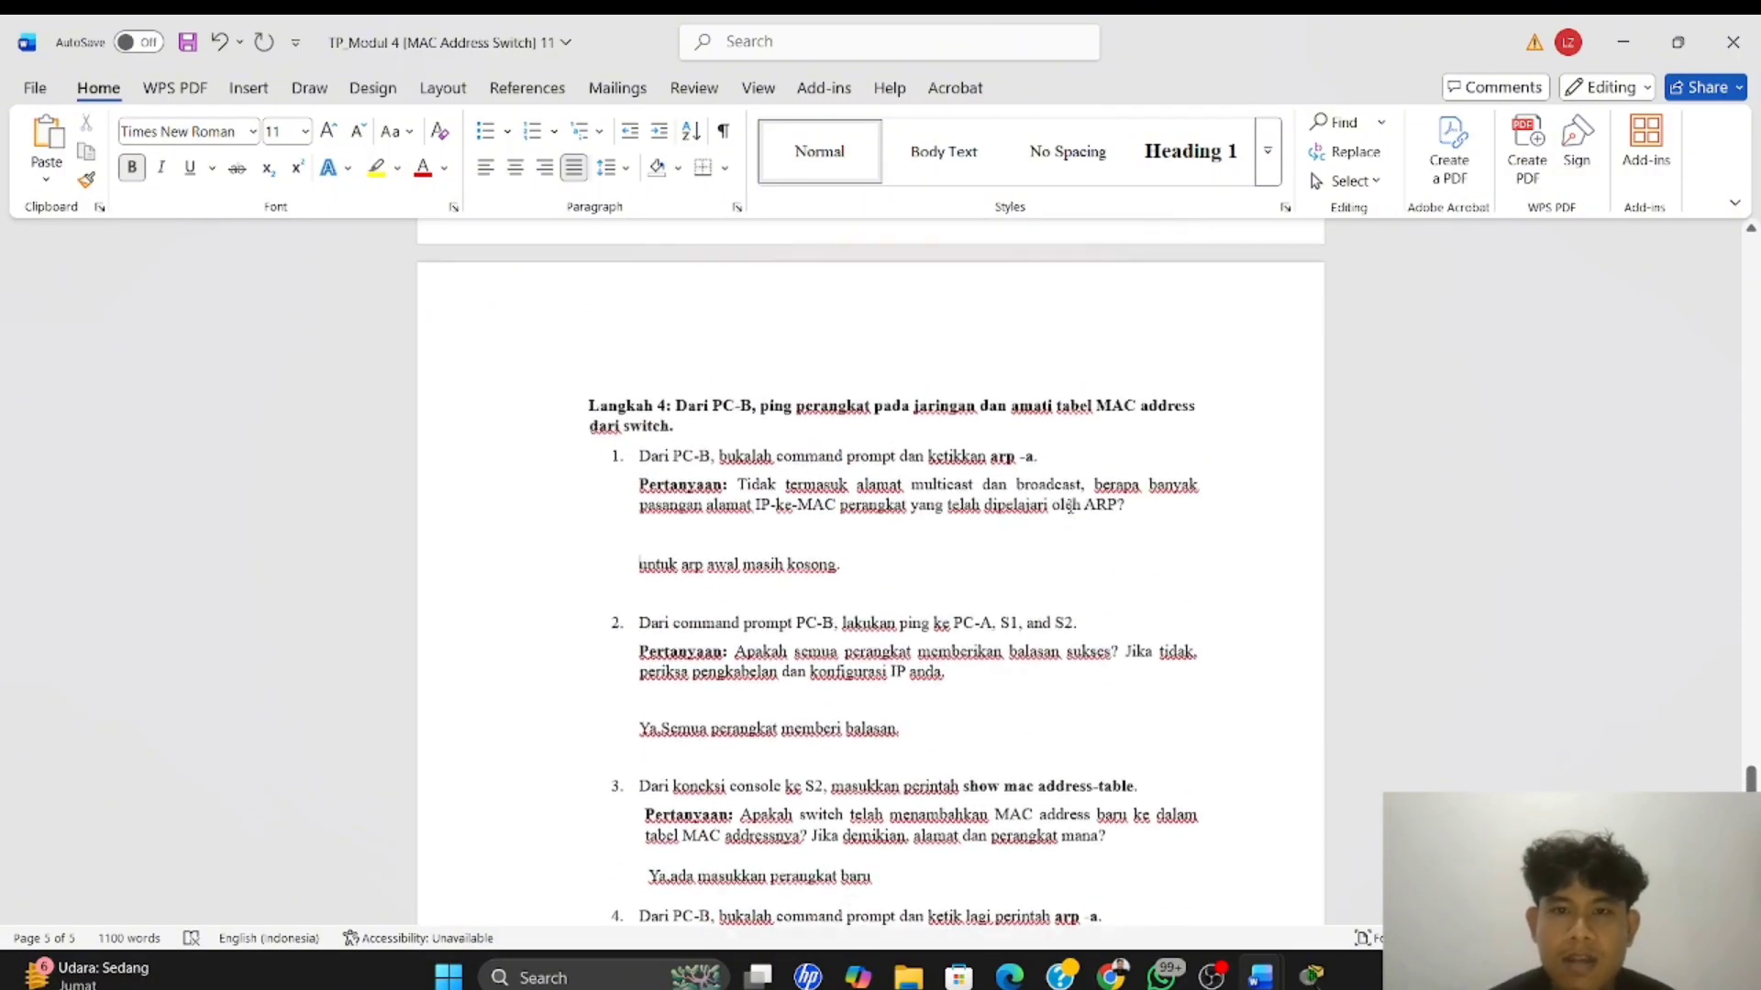